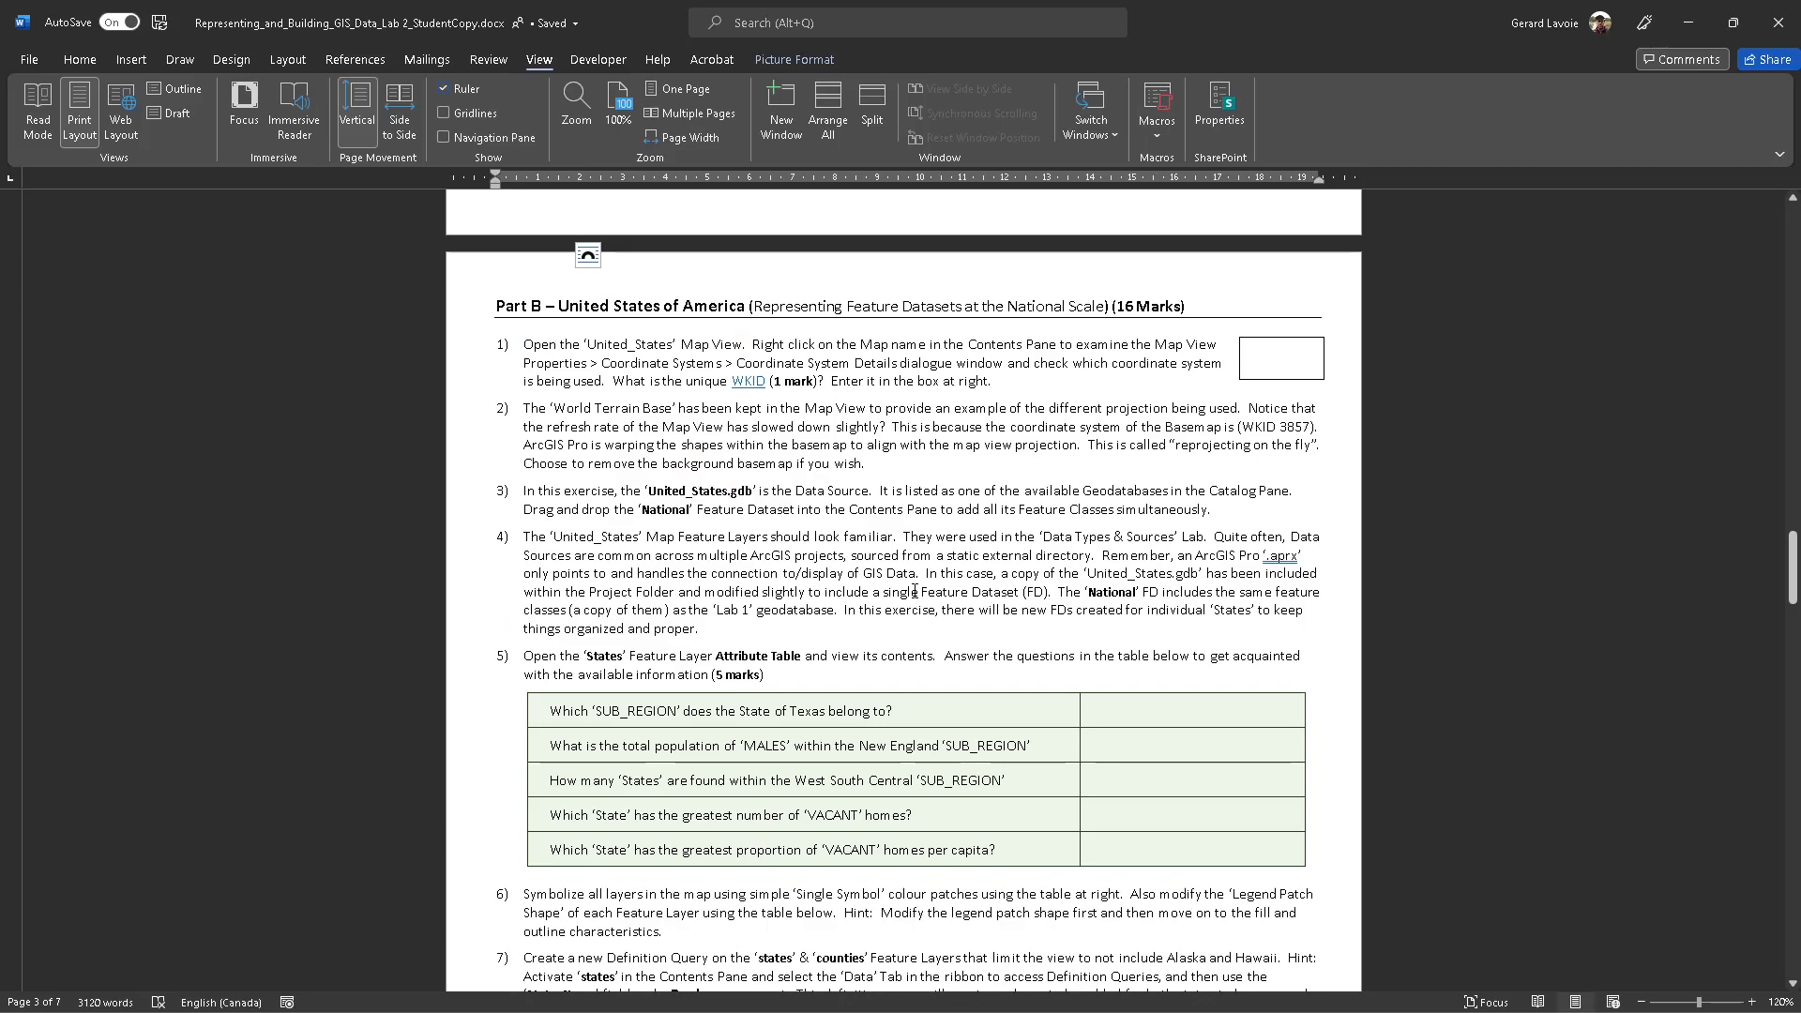
Return to question 19 and place the insertion point after the Madagascar map picture in the screen-capture box.
scroll(914, 591, down, 2)
scroll(915, 591, down, 4)
scroll(914, 591, up, 12)
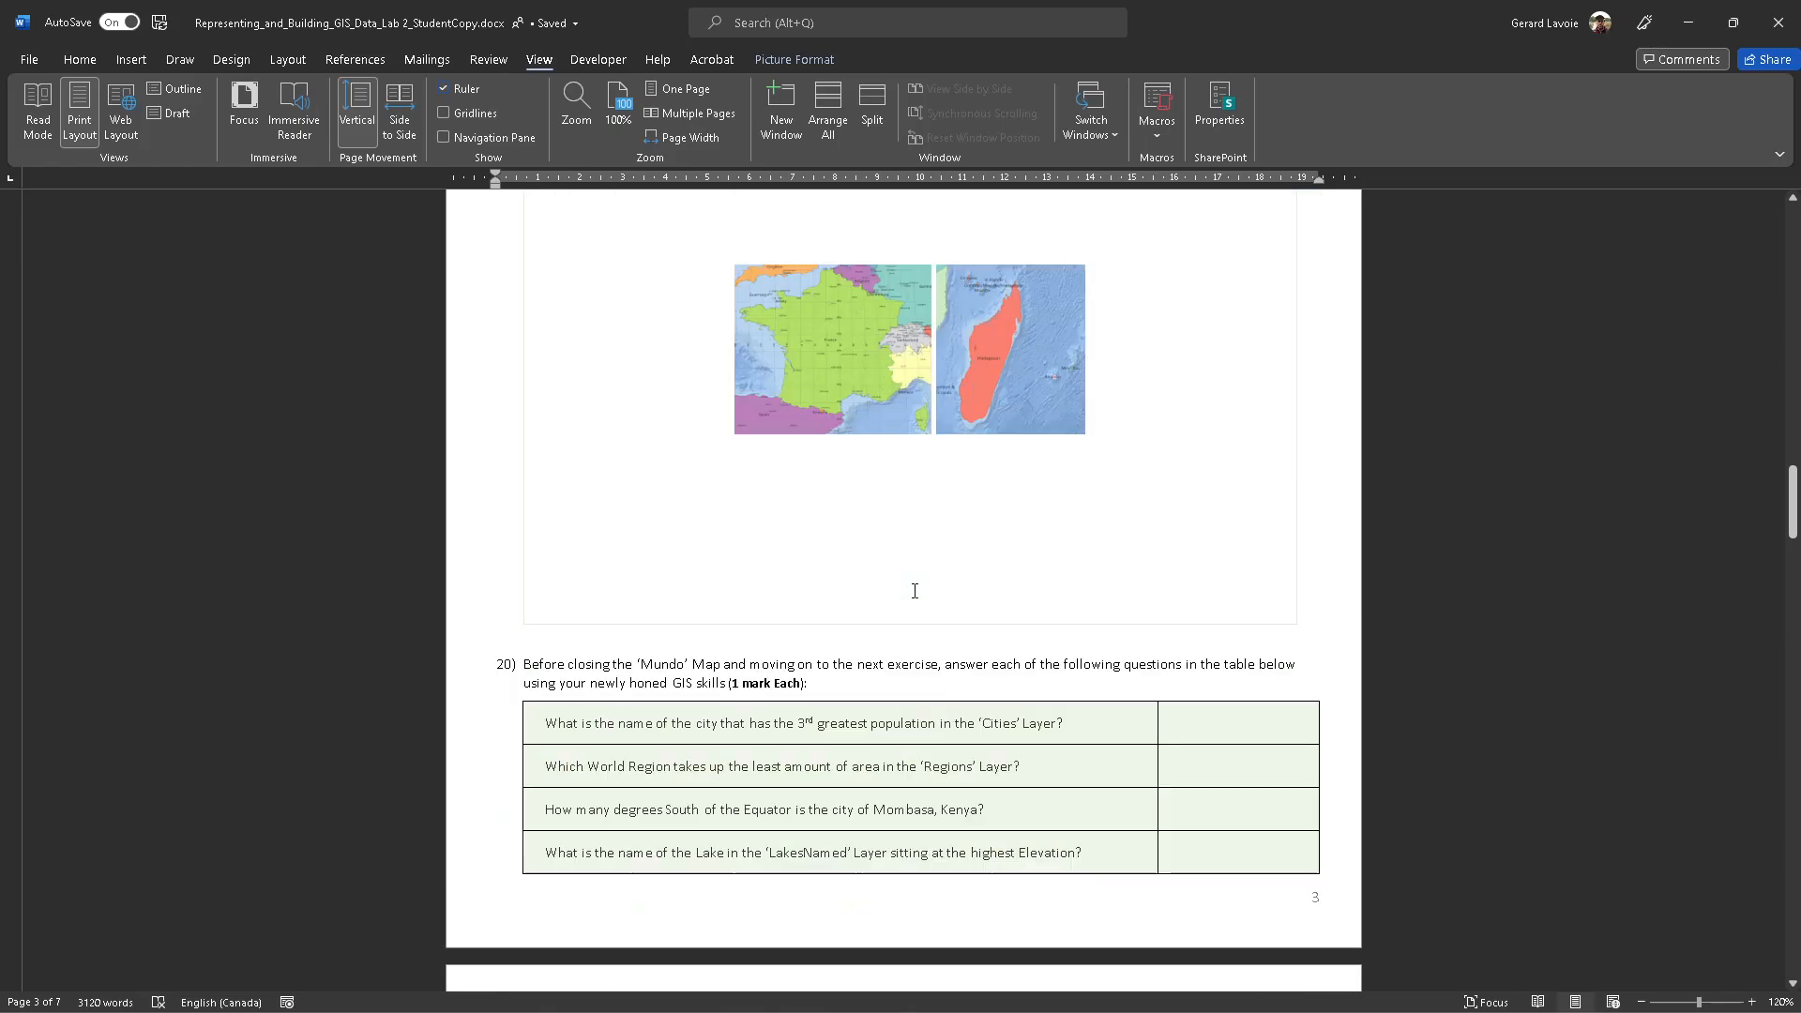
scroll(914, 591, up, 5)
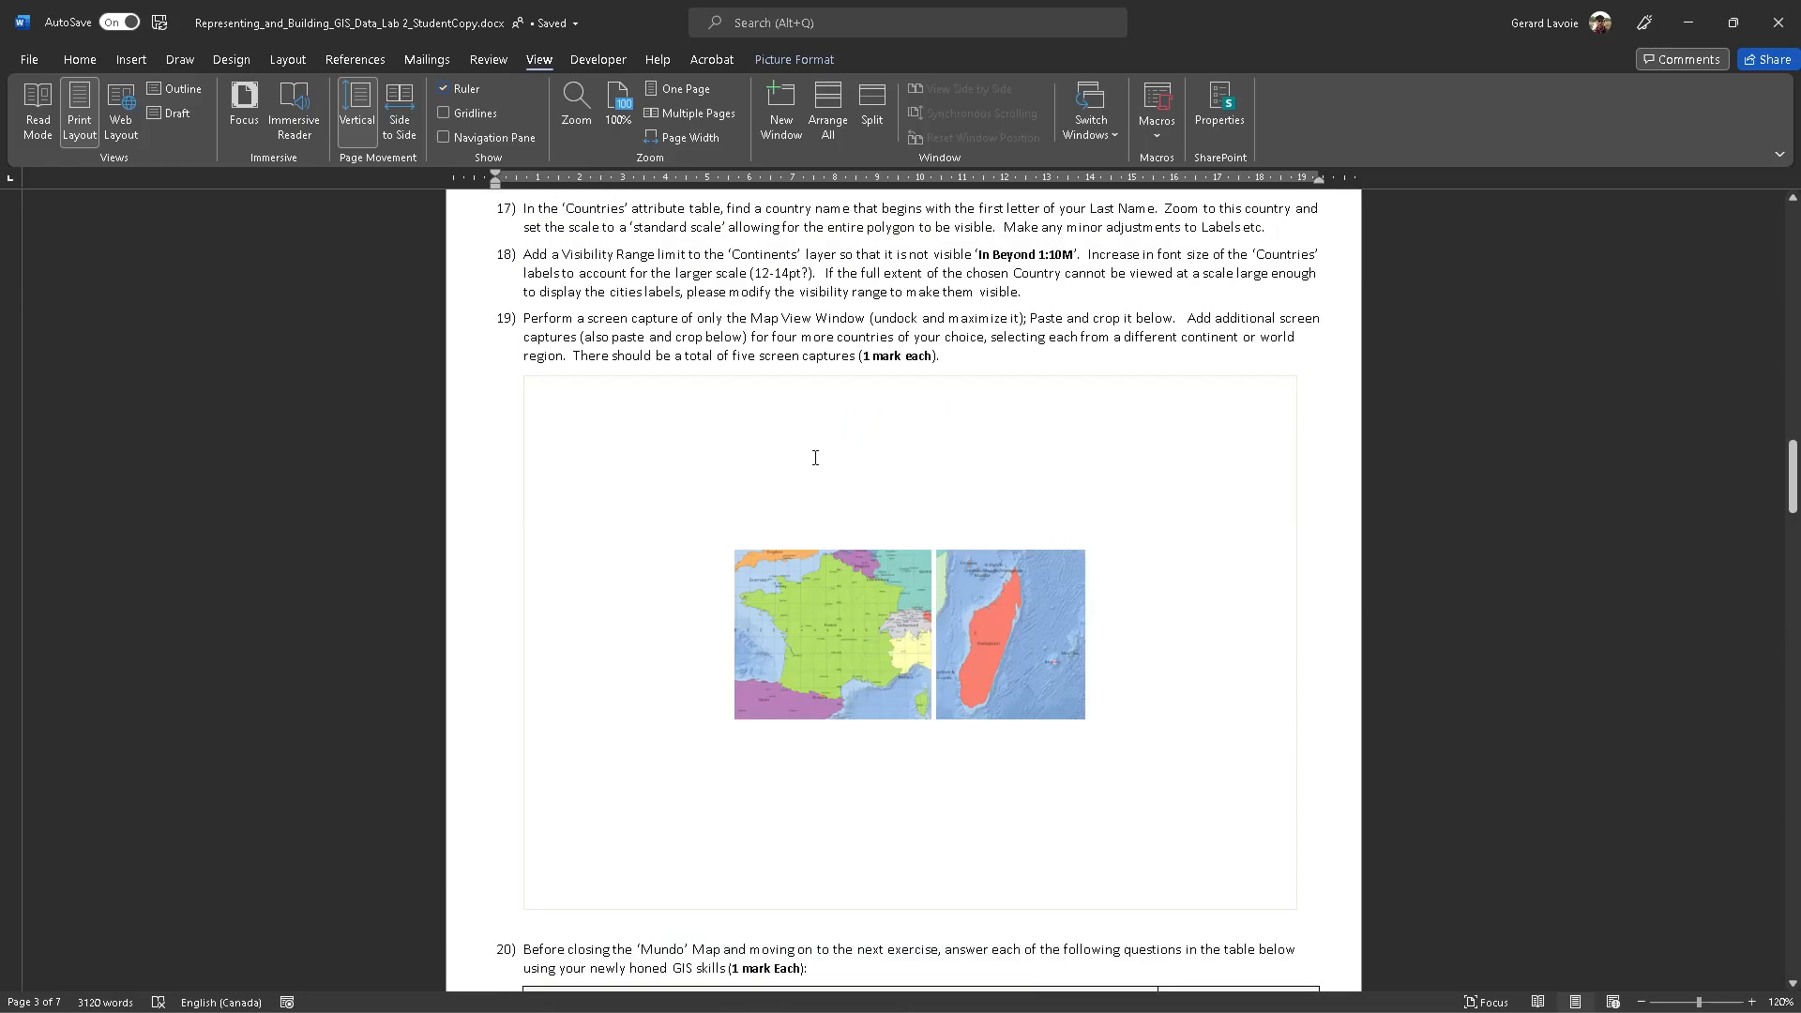
click(889, 586)
click(1013, 581)
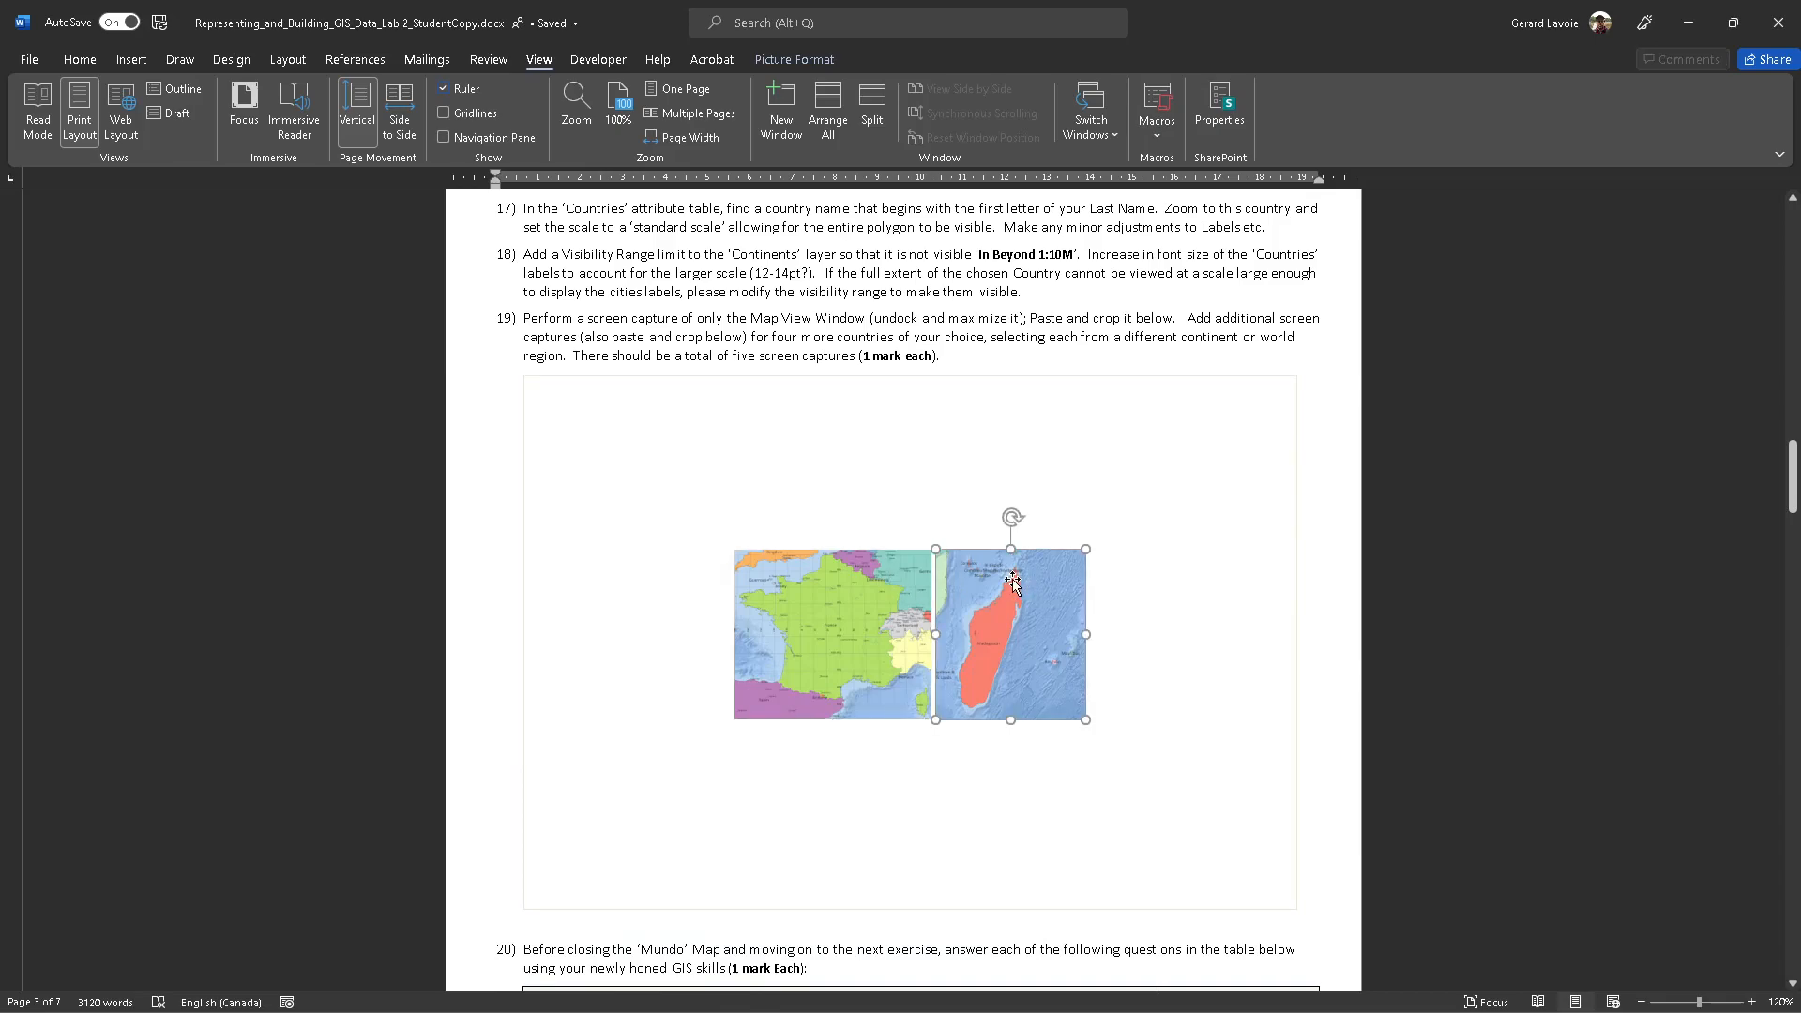
click(1128, 588)
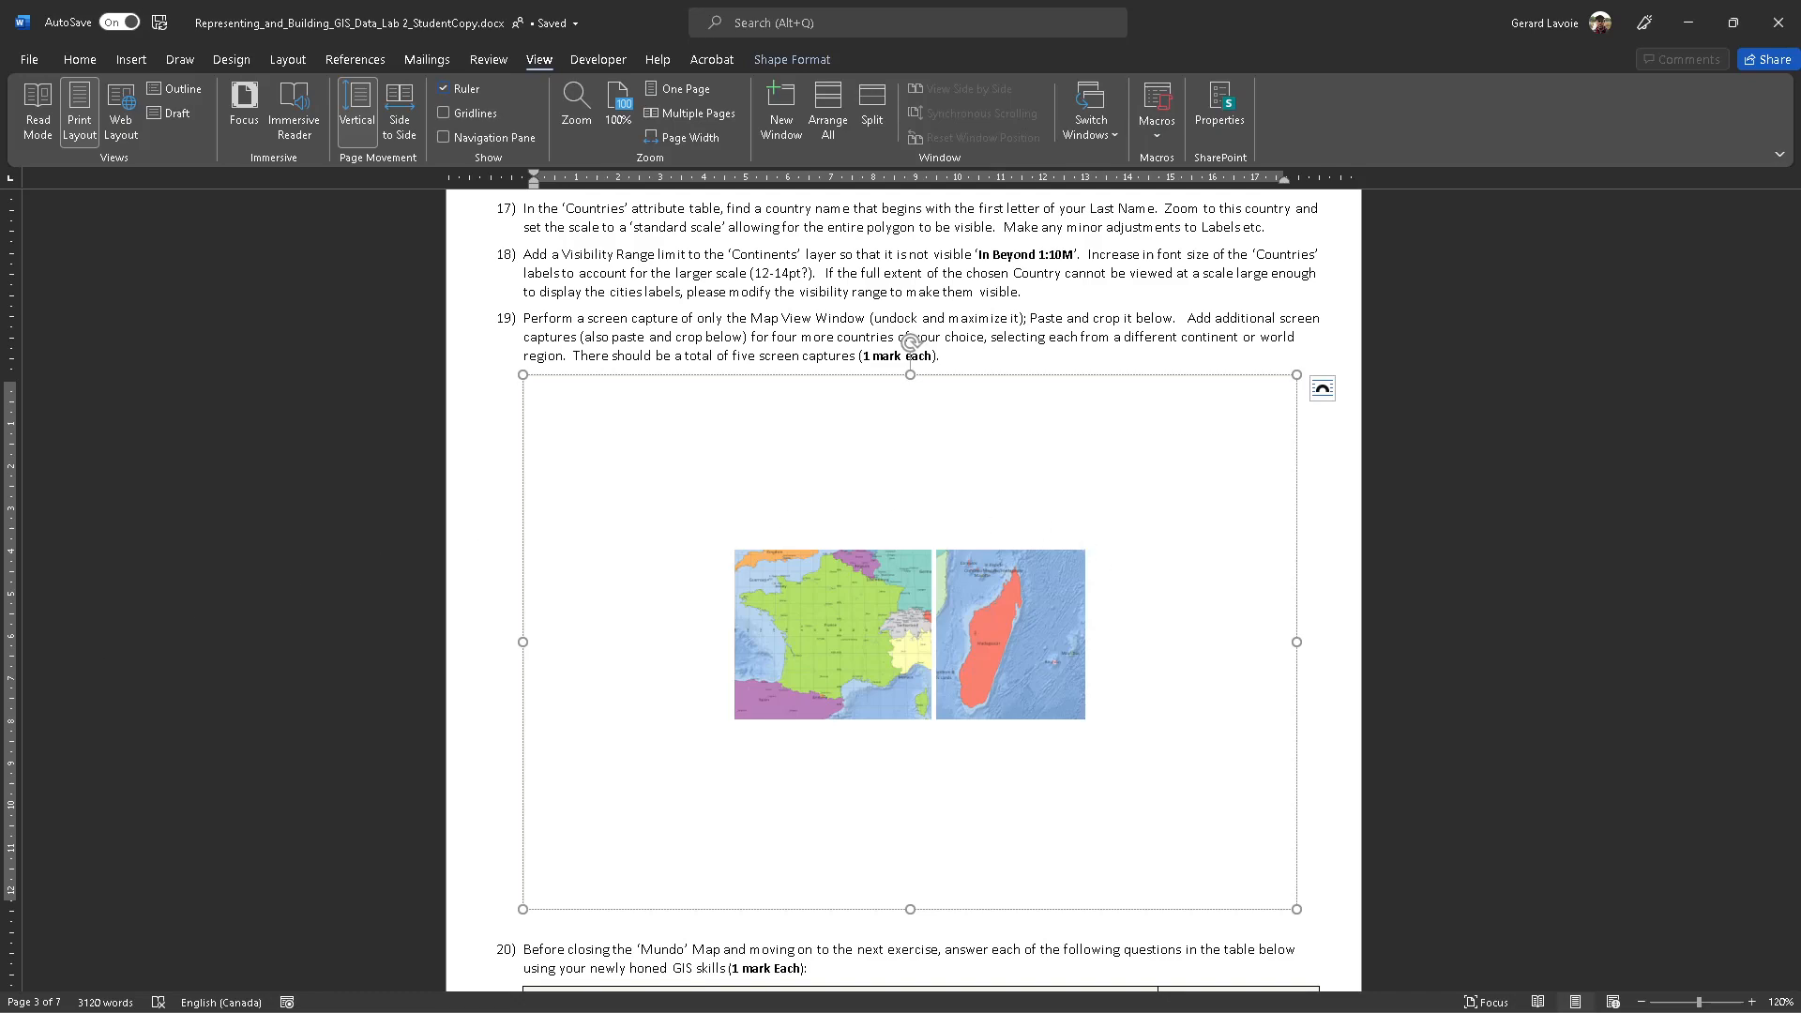
Switch to ArcGIS Pro and frame El Salvador in the Mundo map at the standard scale of 1:1,000,000.
key(alt+Tab)
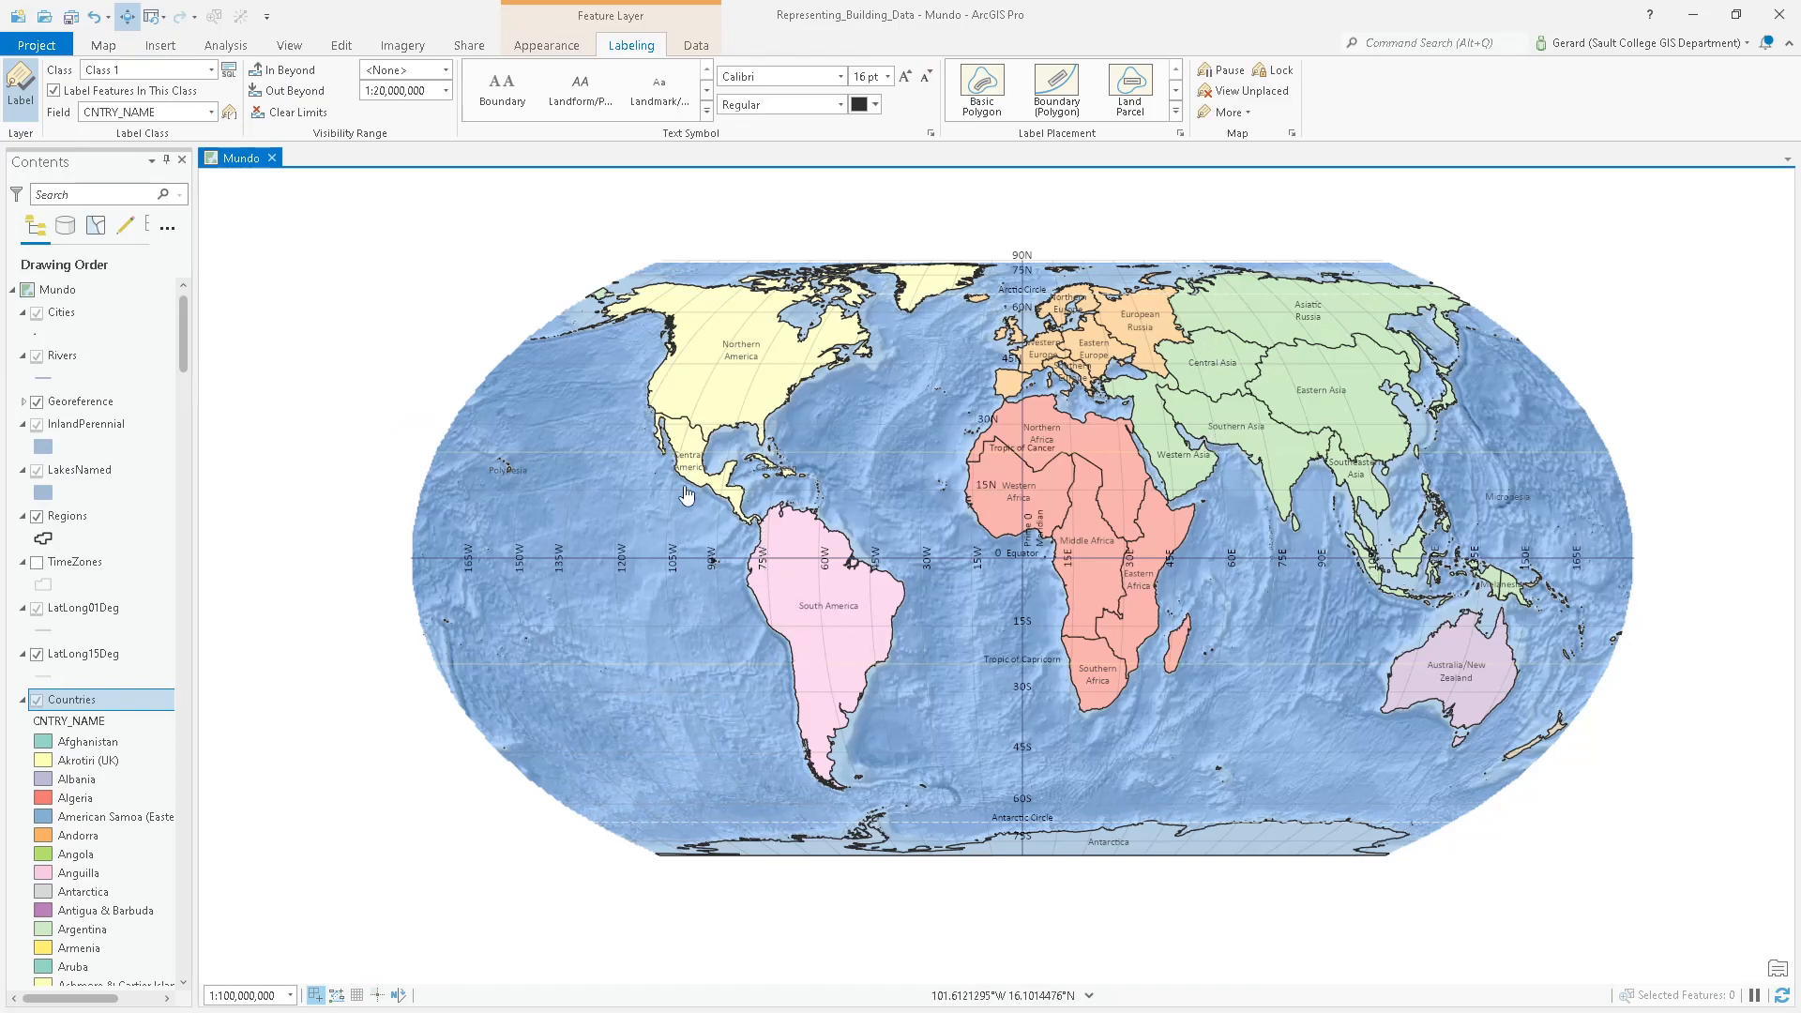
scroll(723, 494, up, 10)
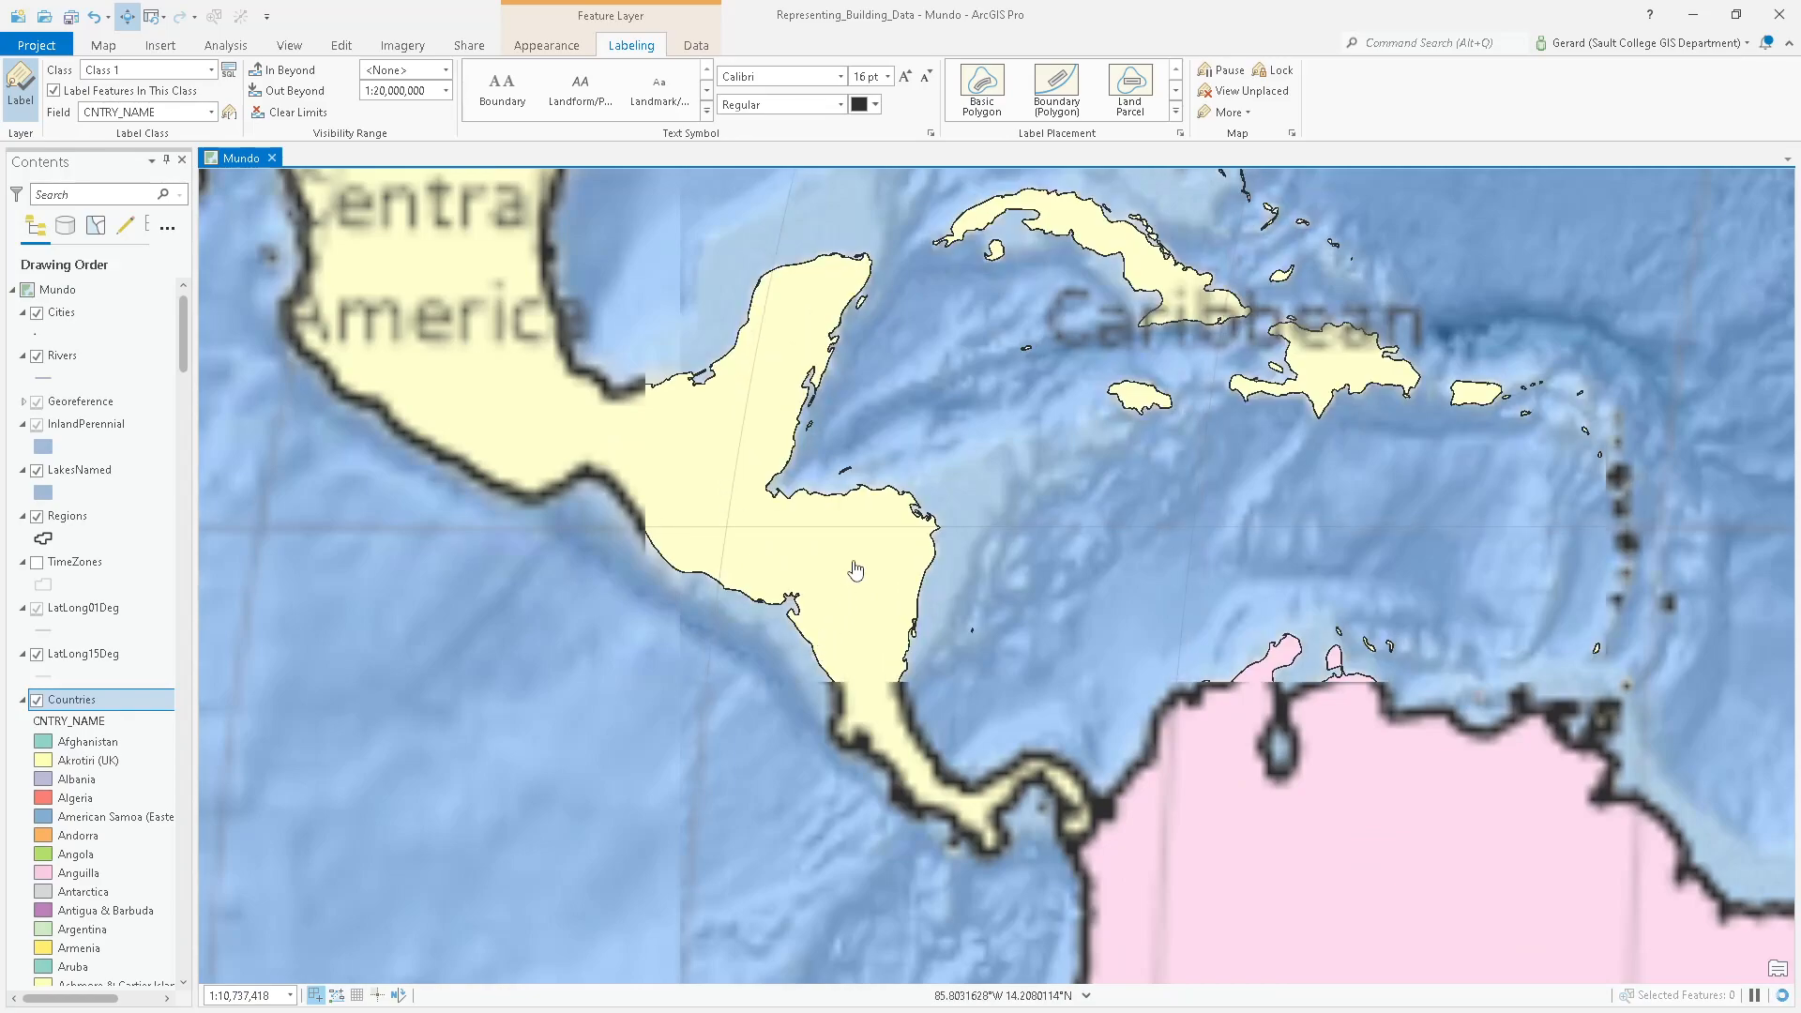
scroll(826, 610, up, 6)
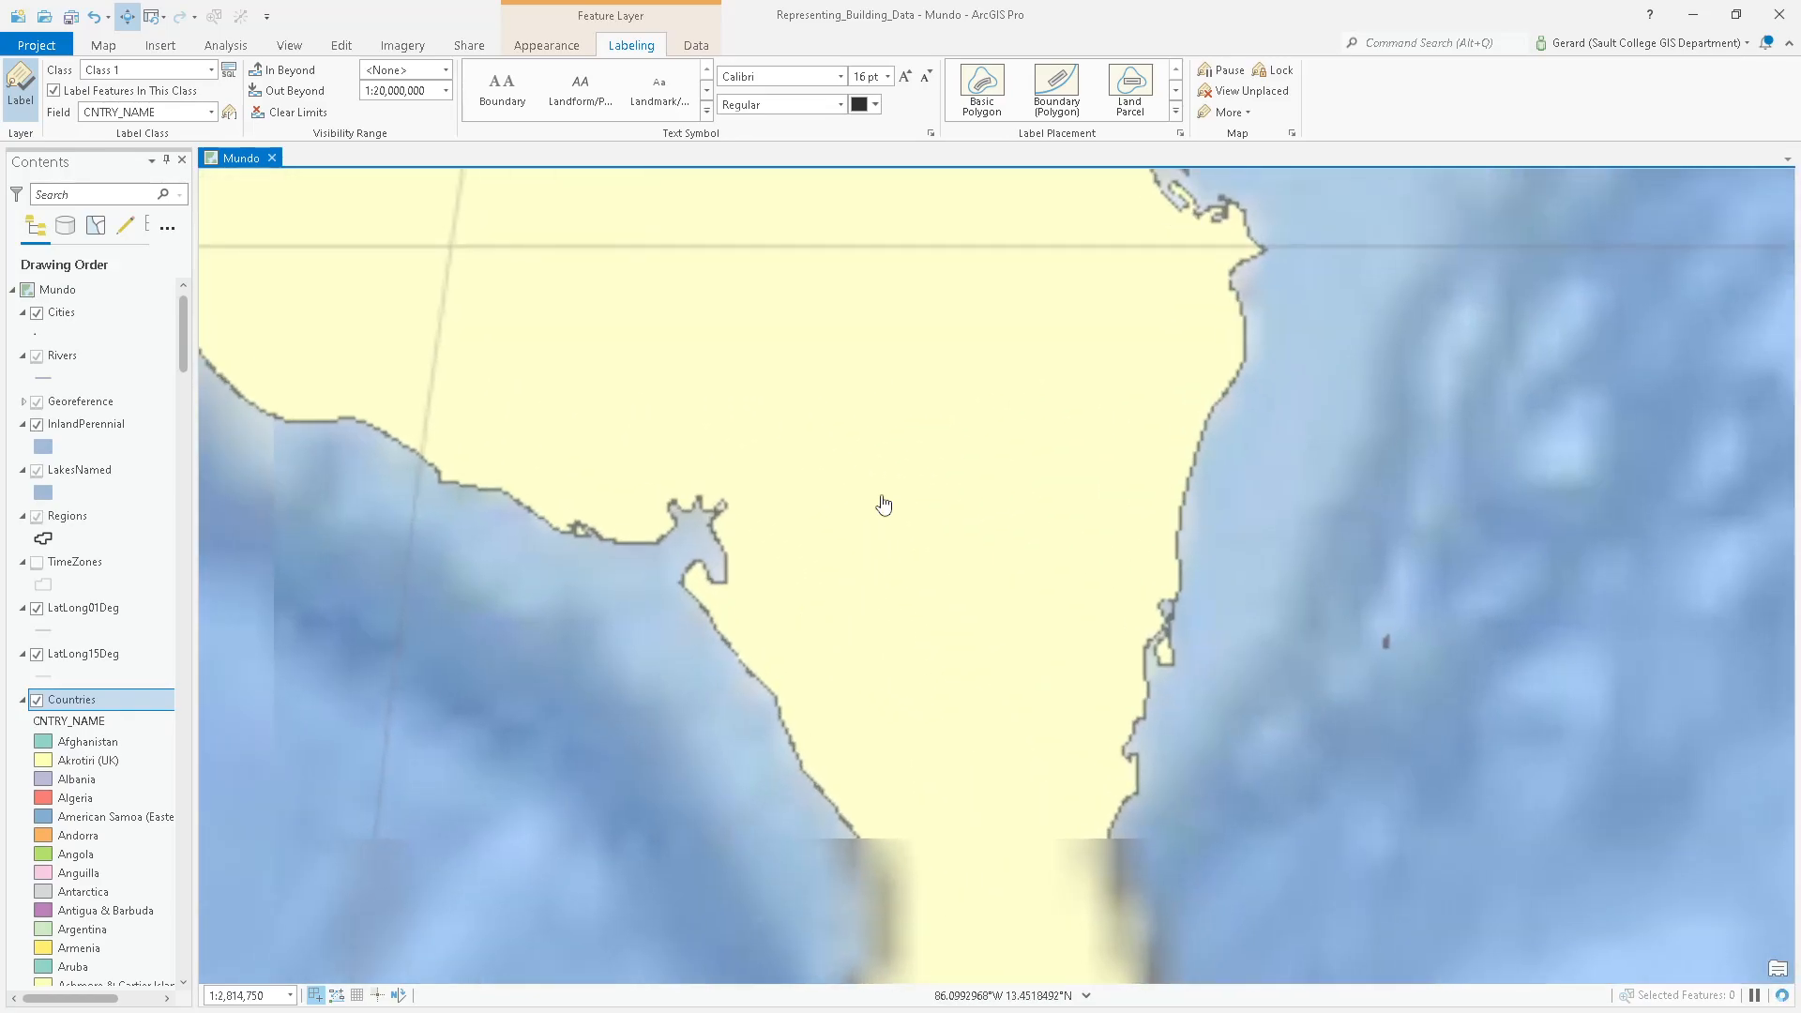
drag(852, 478, 952, 505)
scroll(952, 505, down, 2)
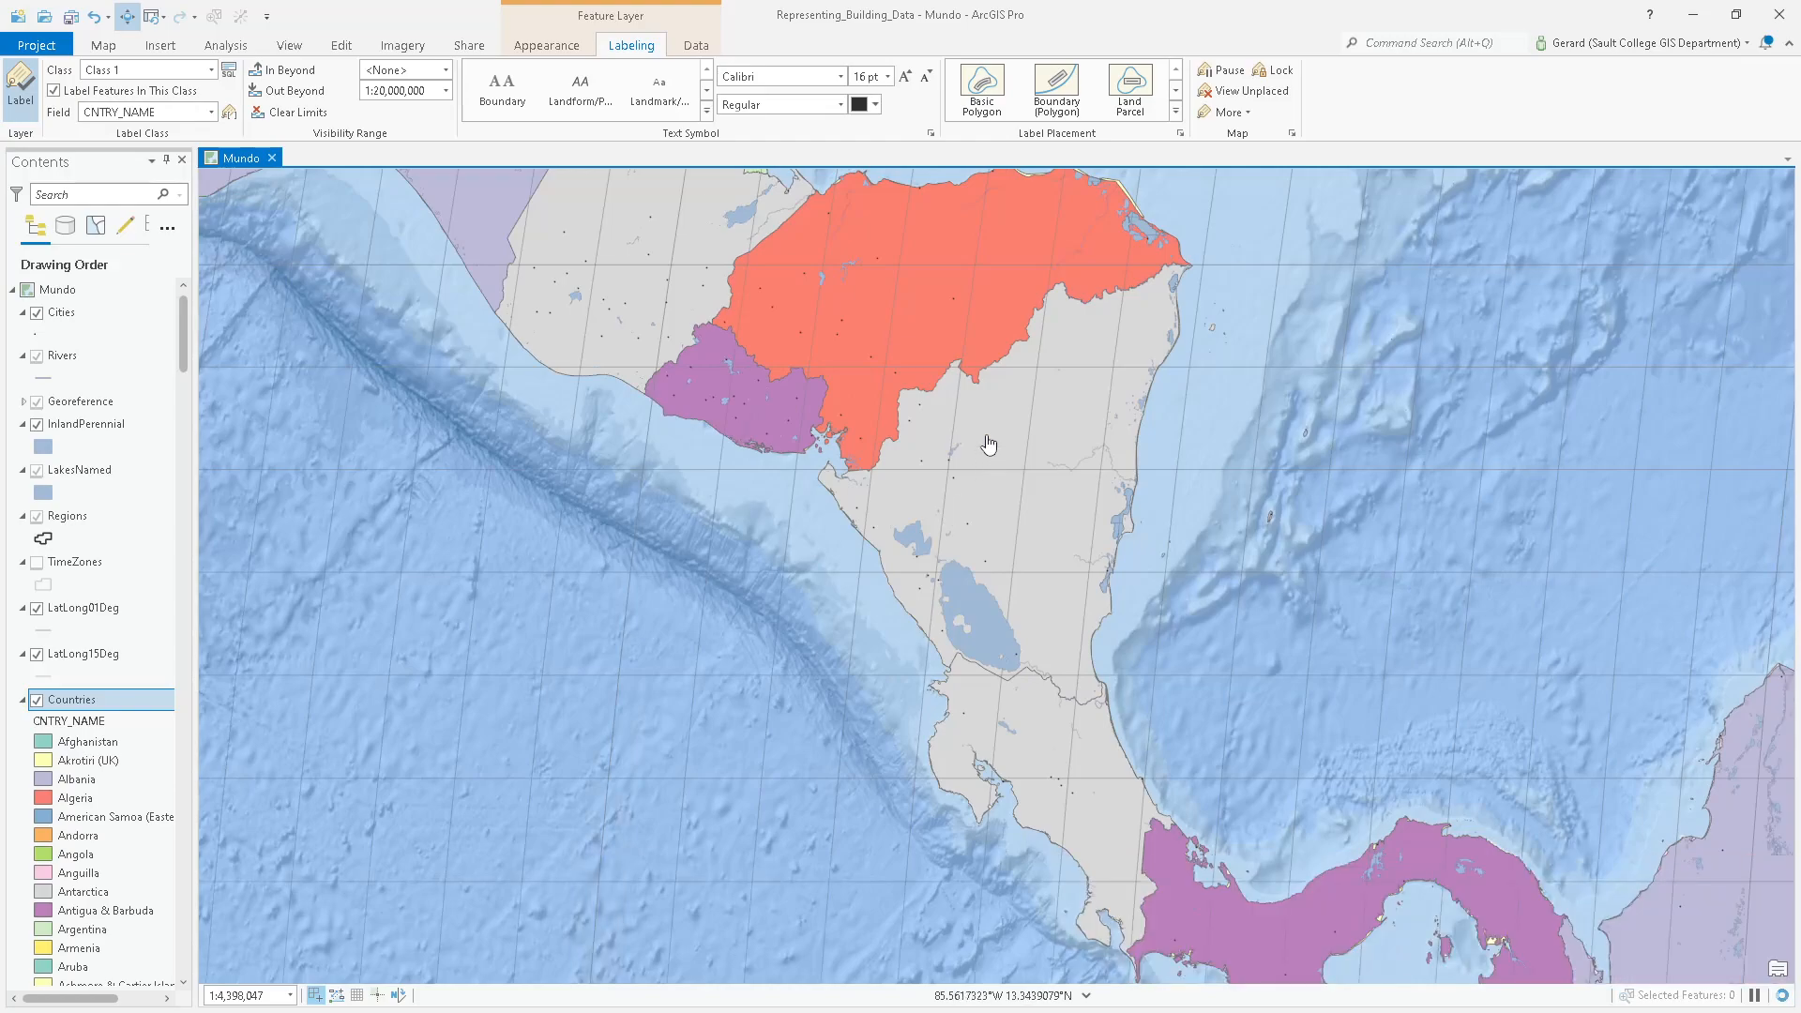
drag(973, 409, 1139, 752)
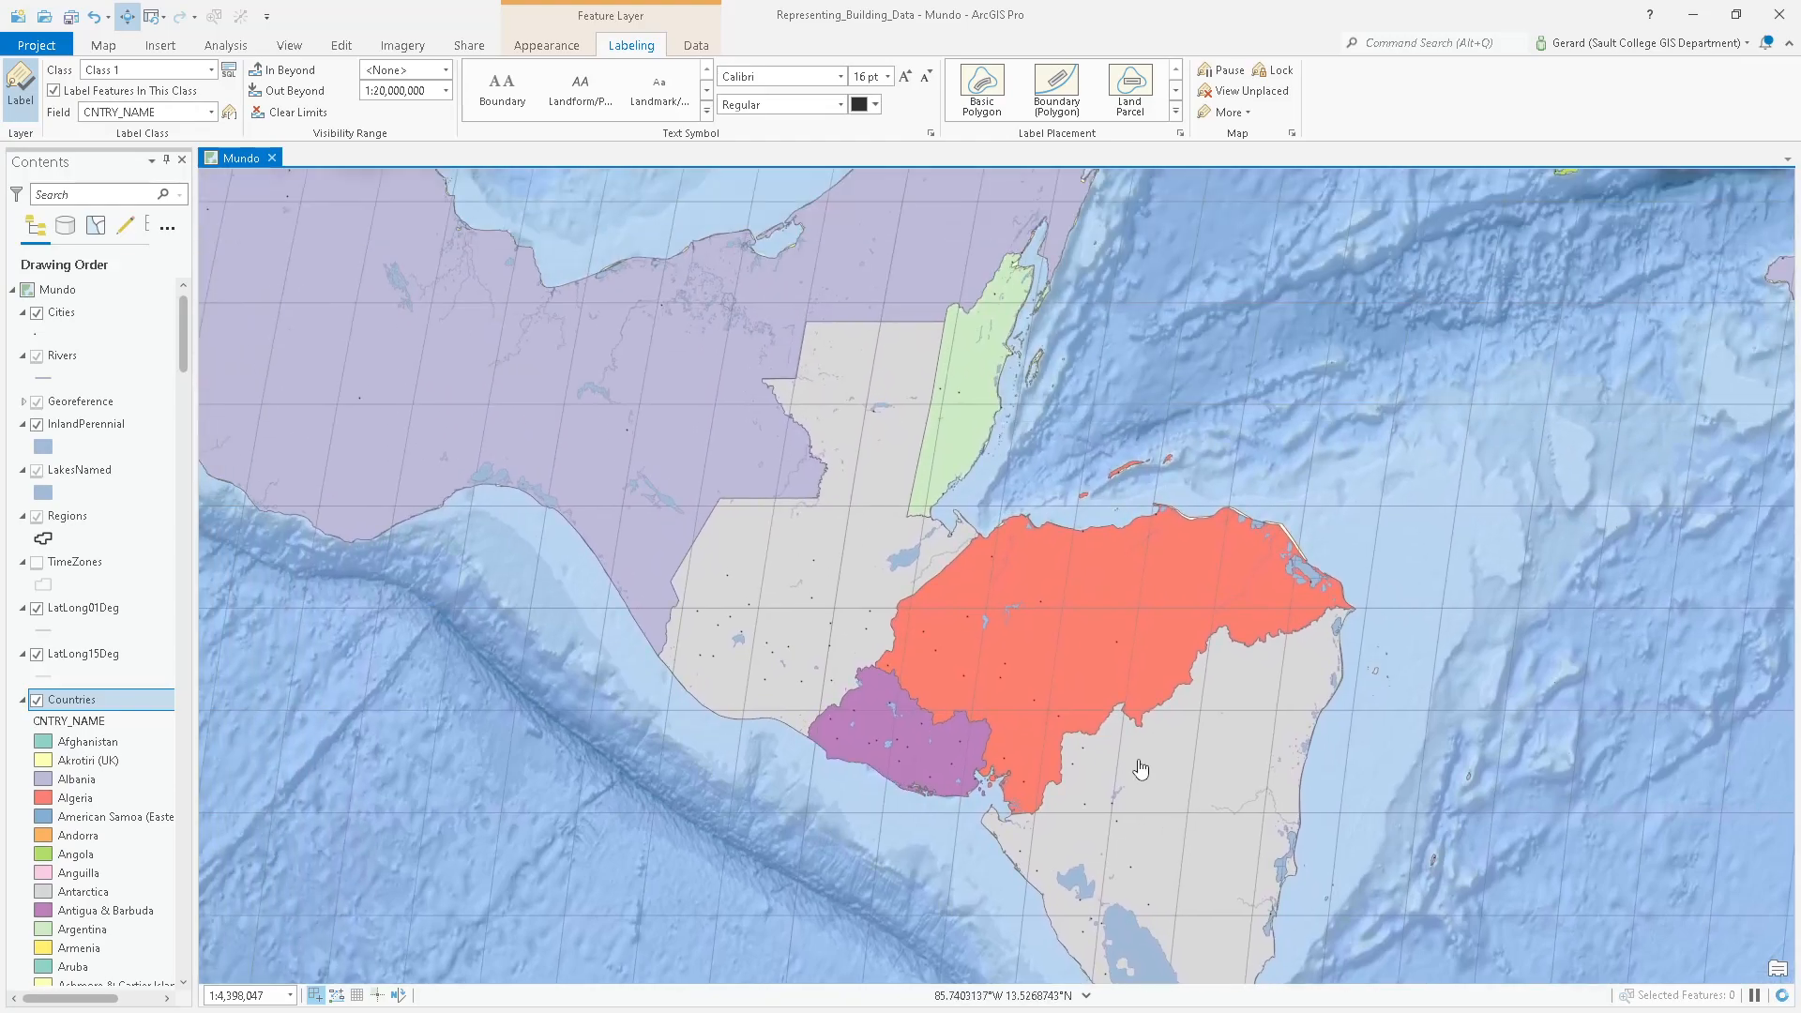
scroll(1153, 717, up, 2)
drag(1149, 771, 1036, 669)
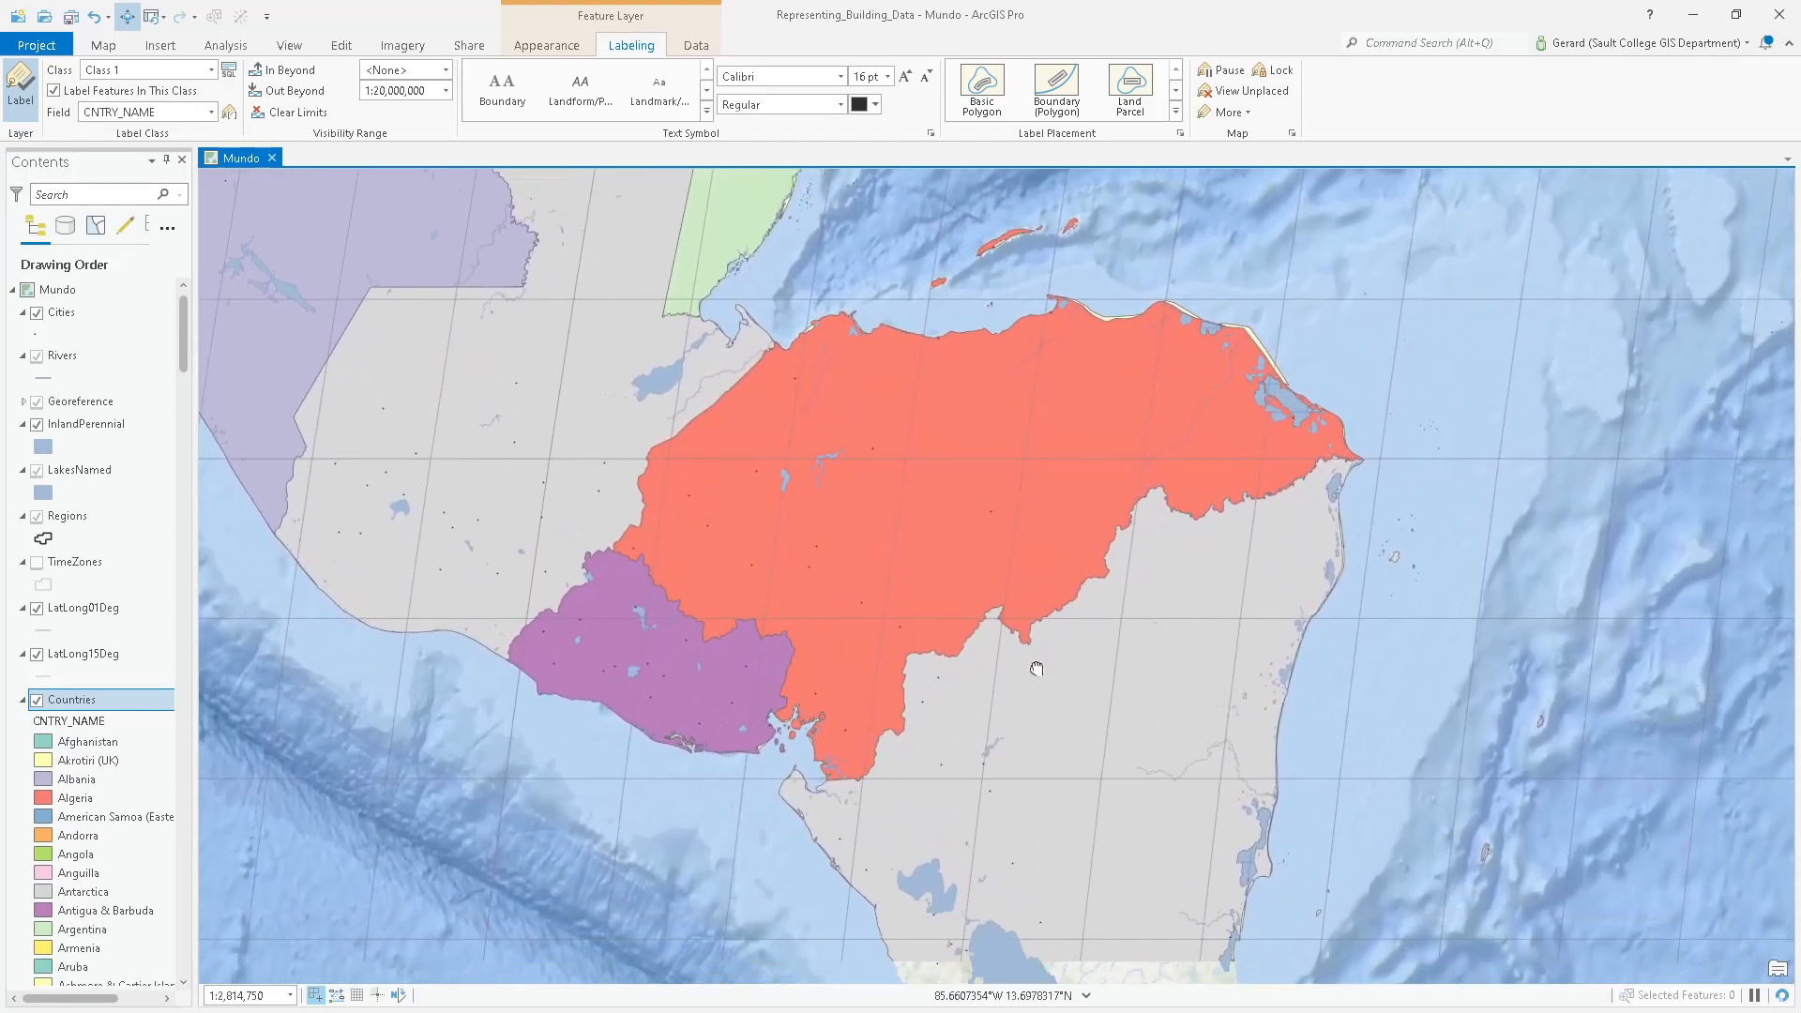
scroll(961, 642, up, 2)
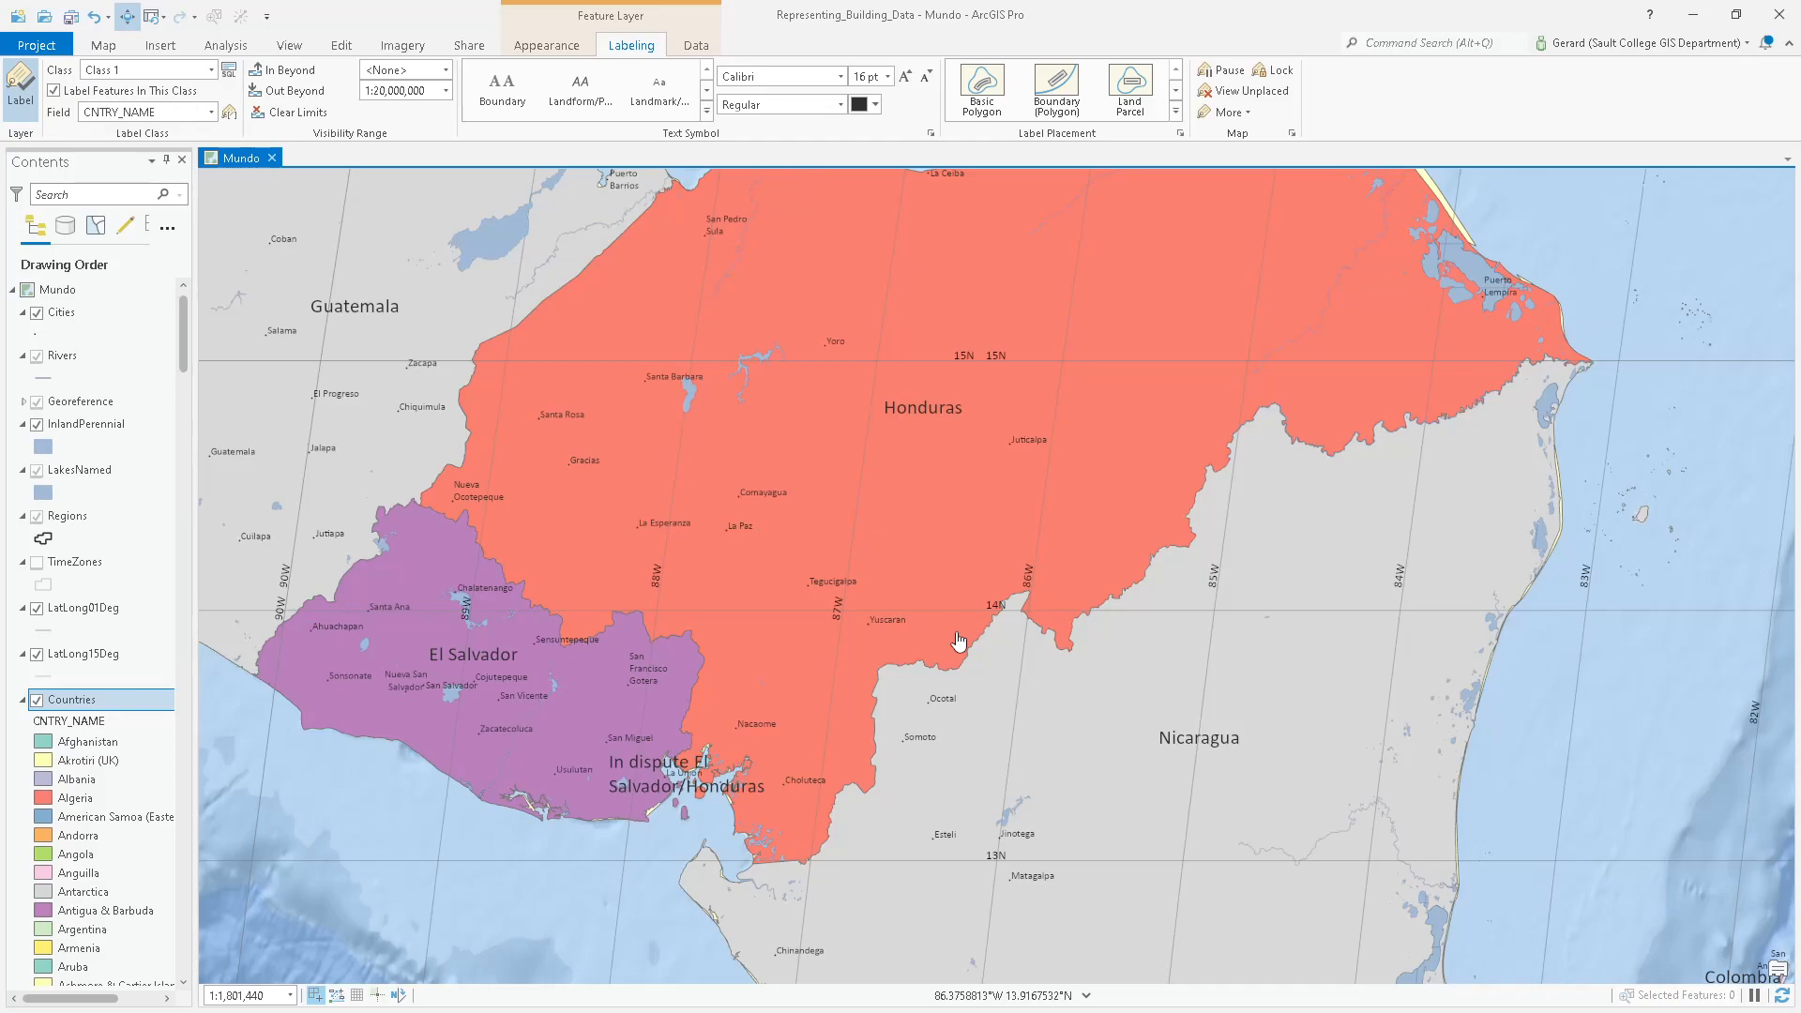
drag(824, 582, 1278, 475)
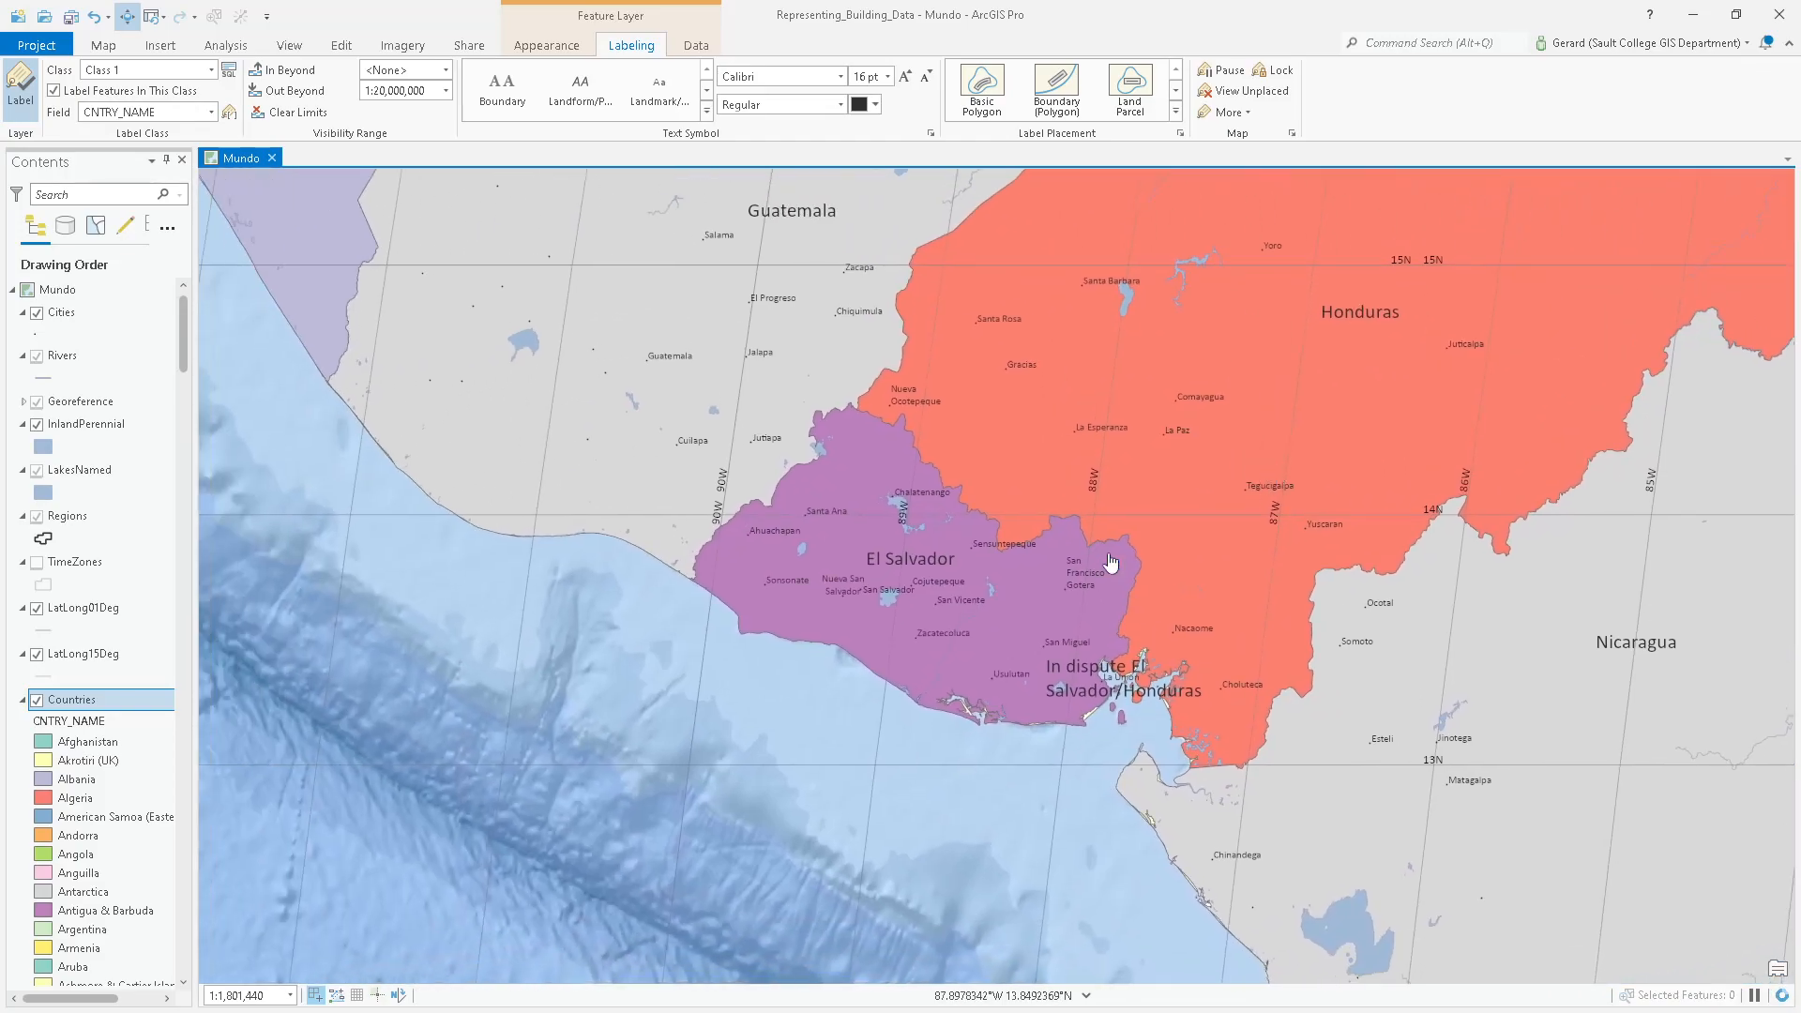
scroll(1109, 562, up, 2)
drag(973, 593, 1165, 542)
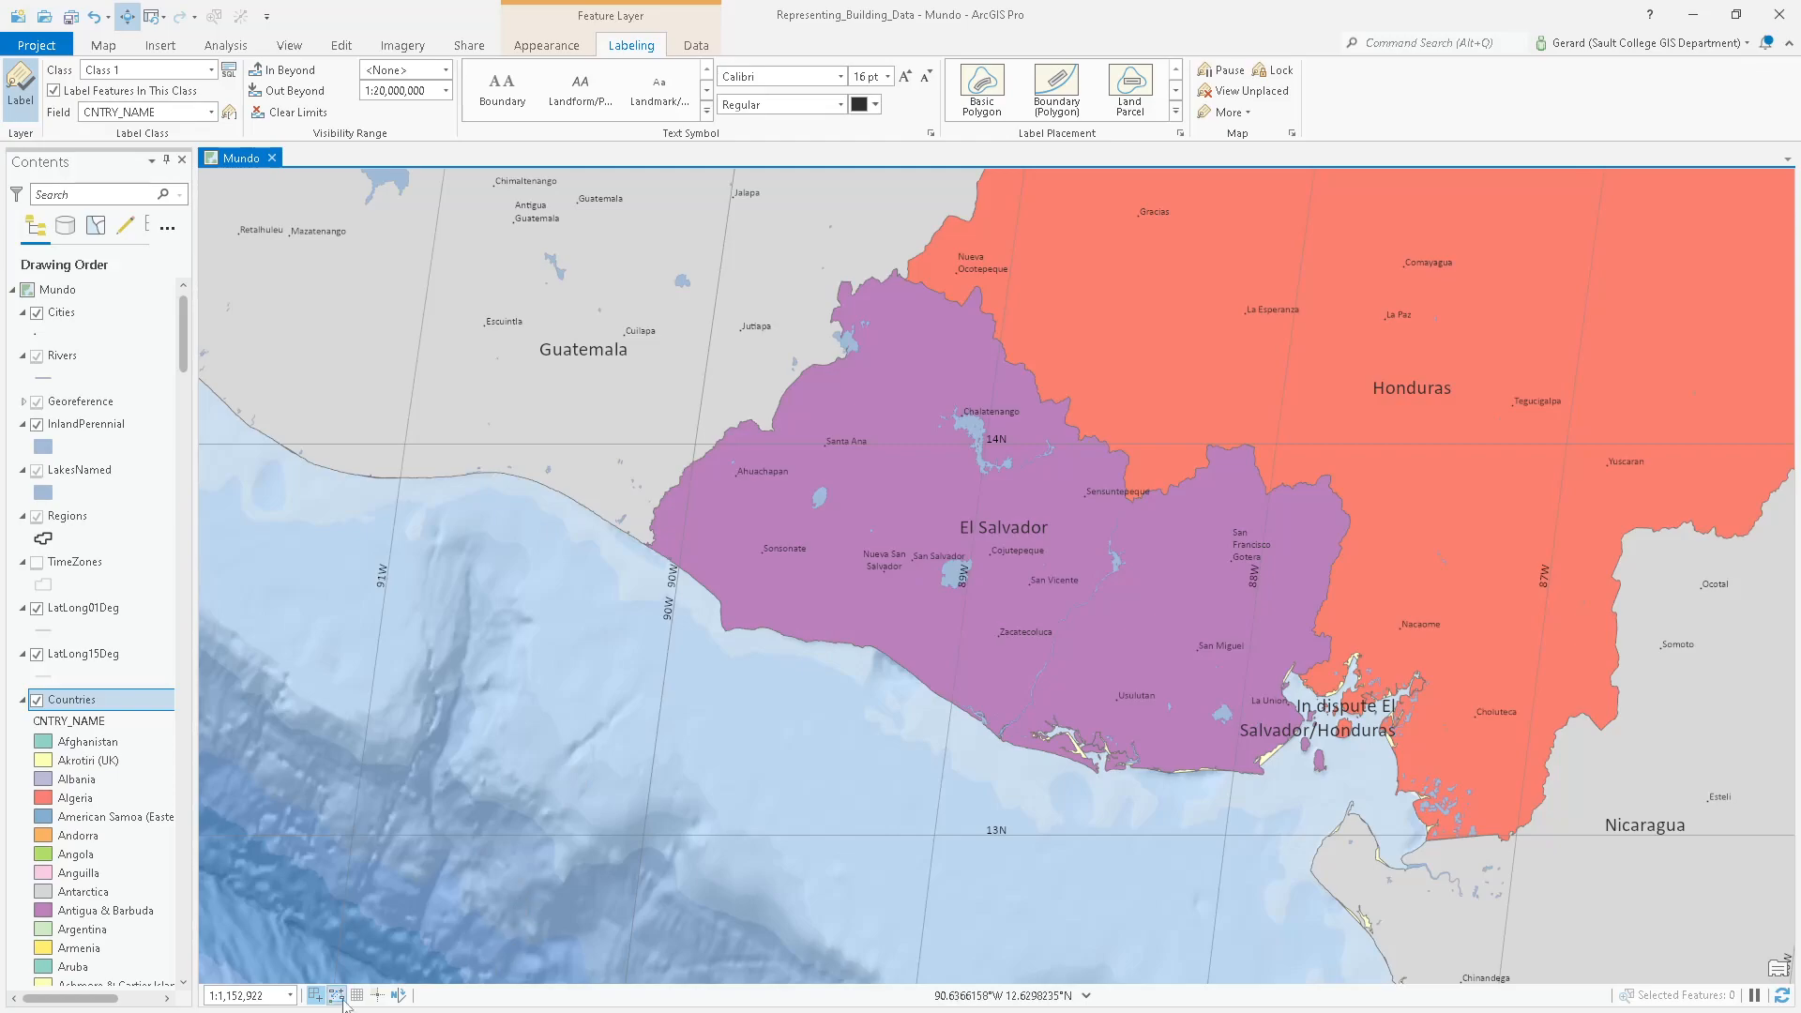
click(290, 996)
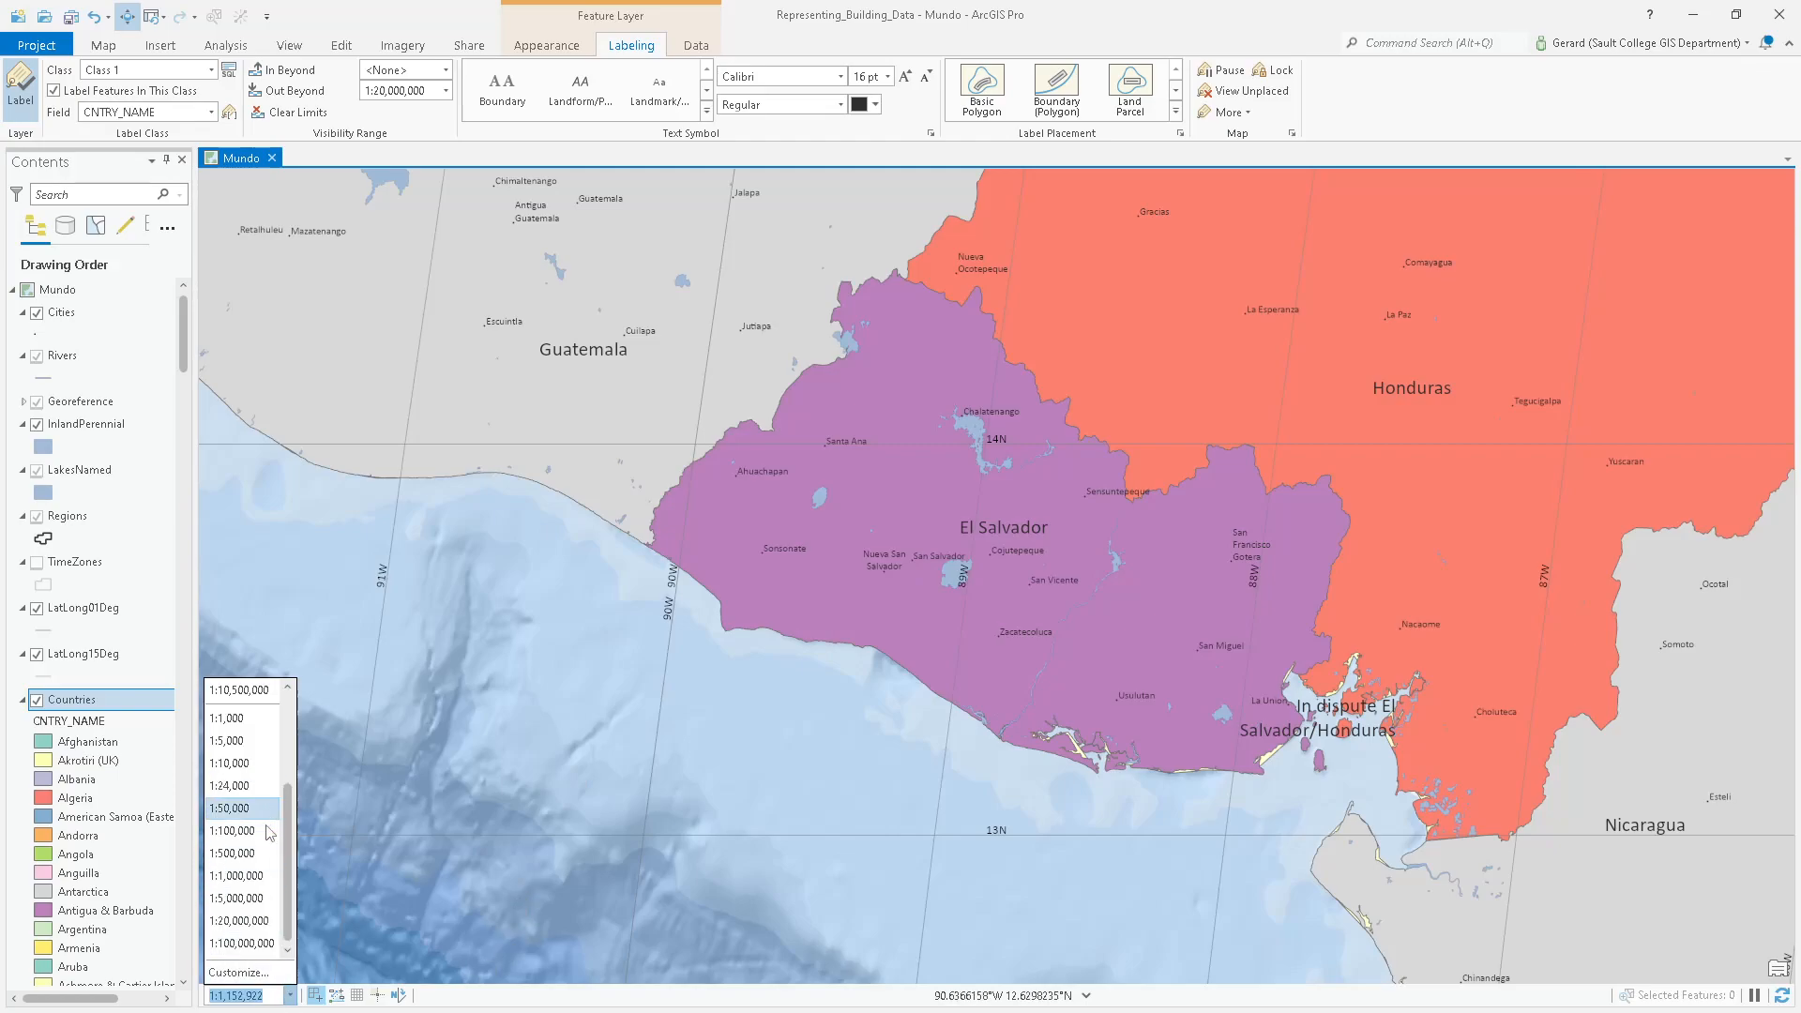
click(252, 875)
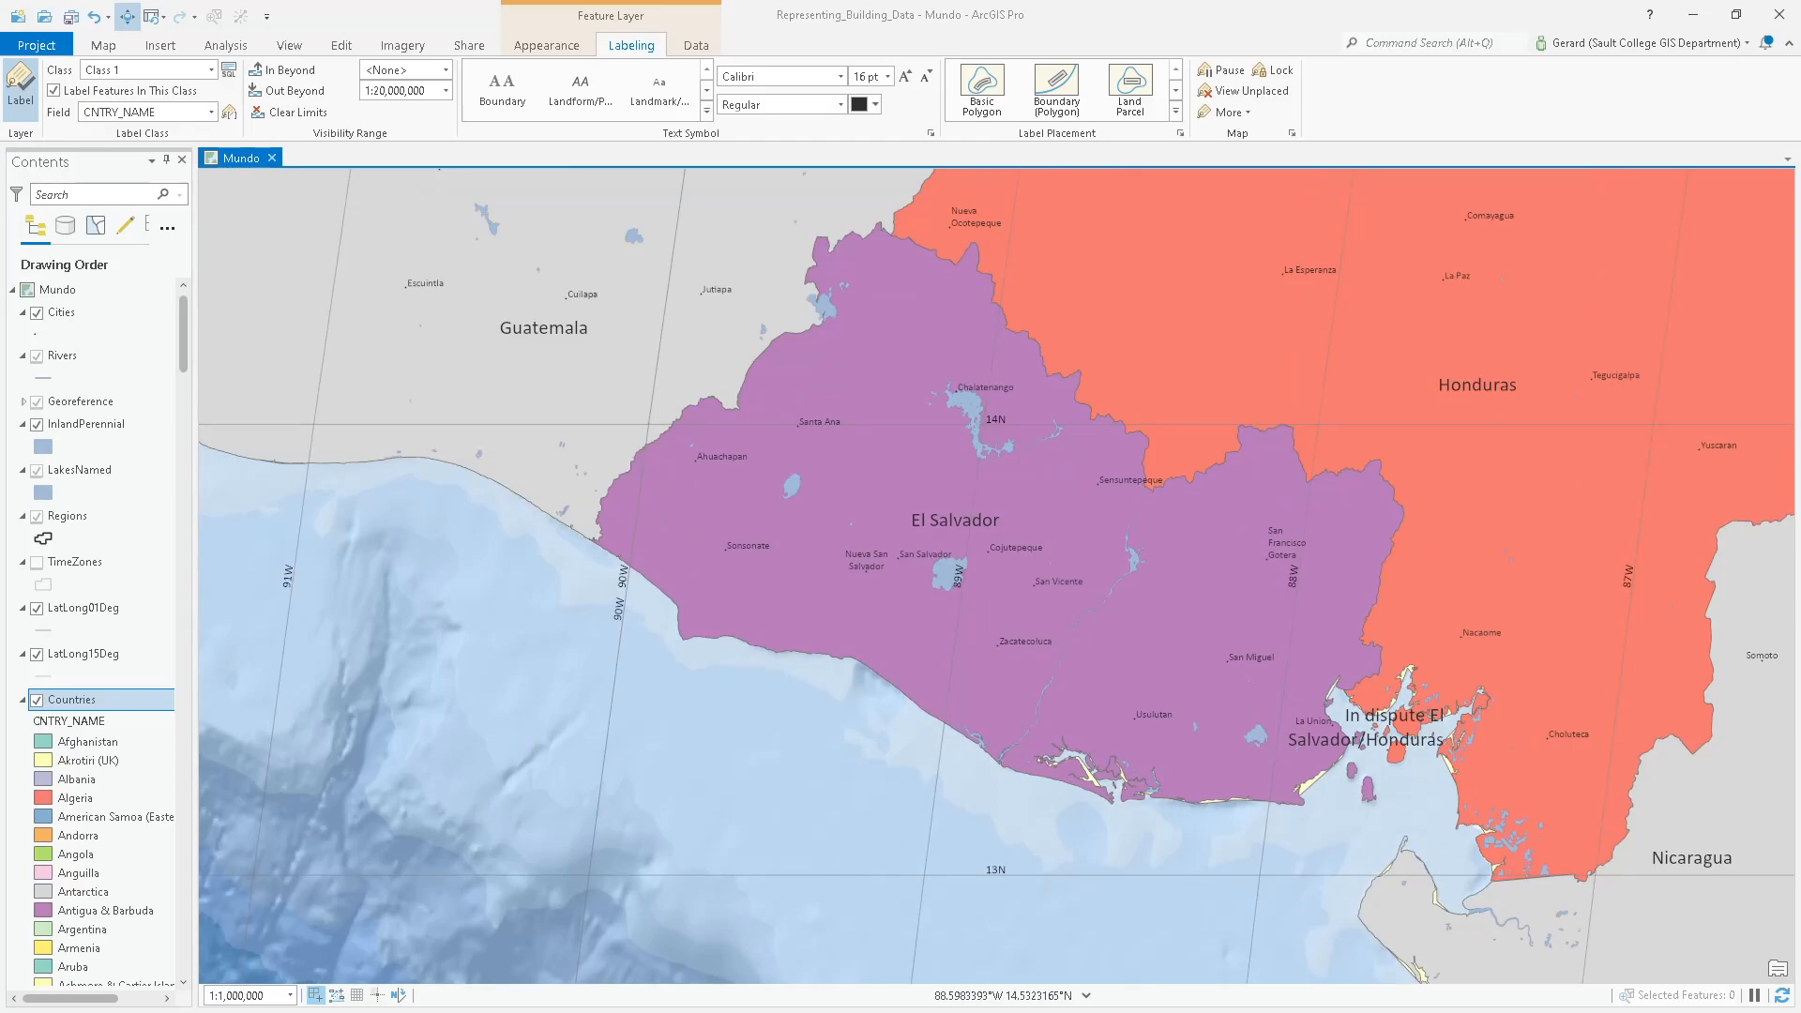
Capture a rectangular snip of the map around El Salvador with Snipping Tool and copy it.
click(771, 265)
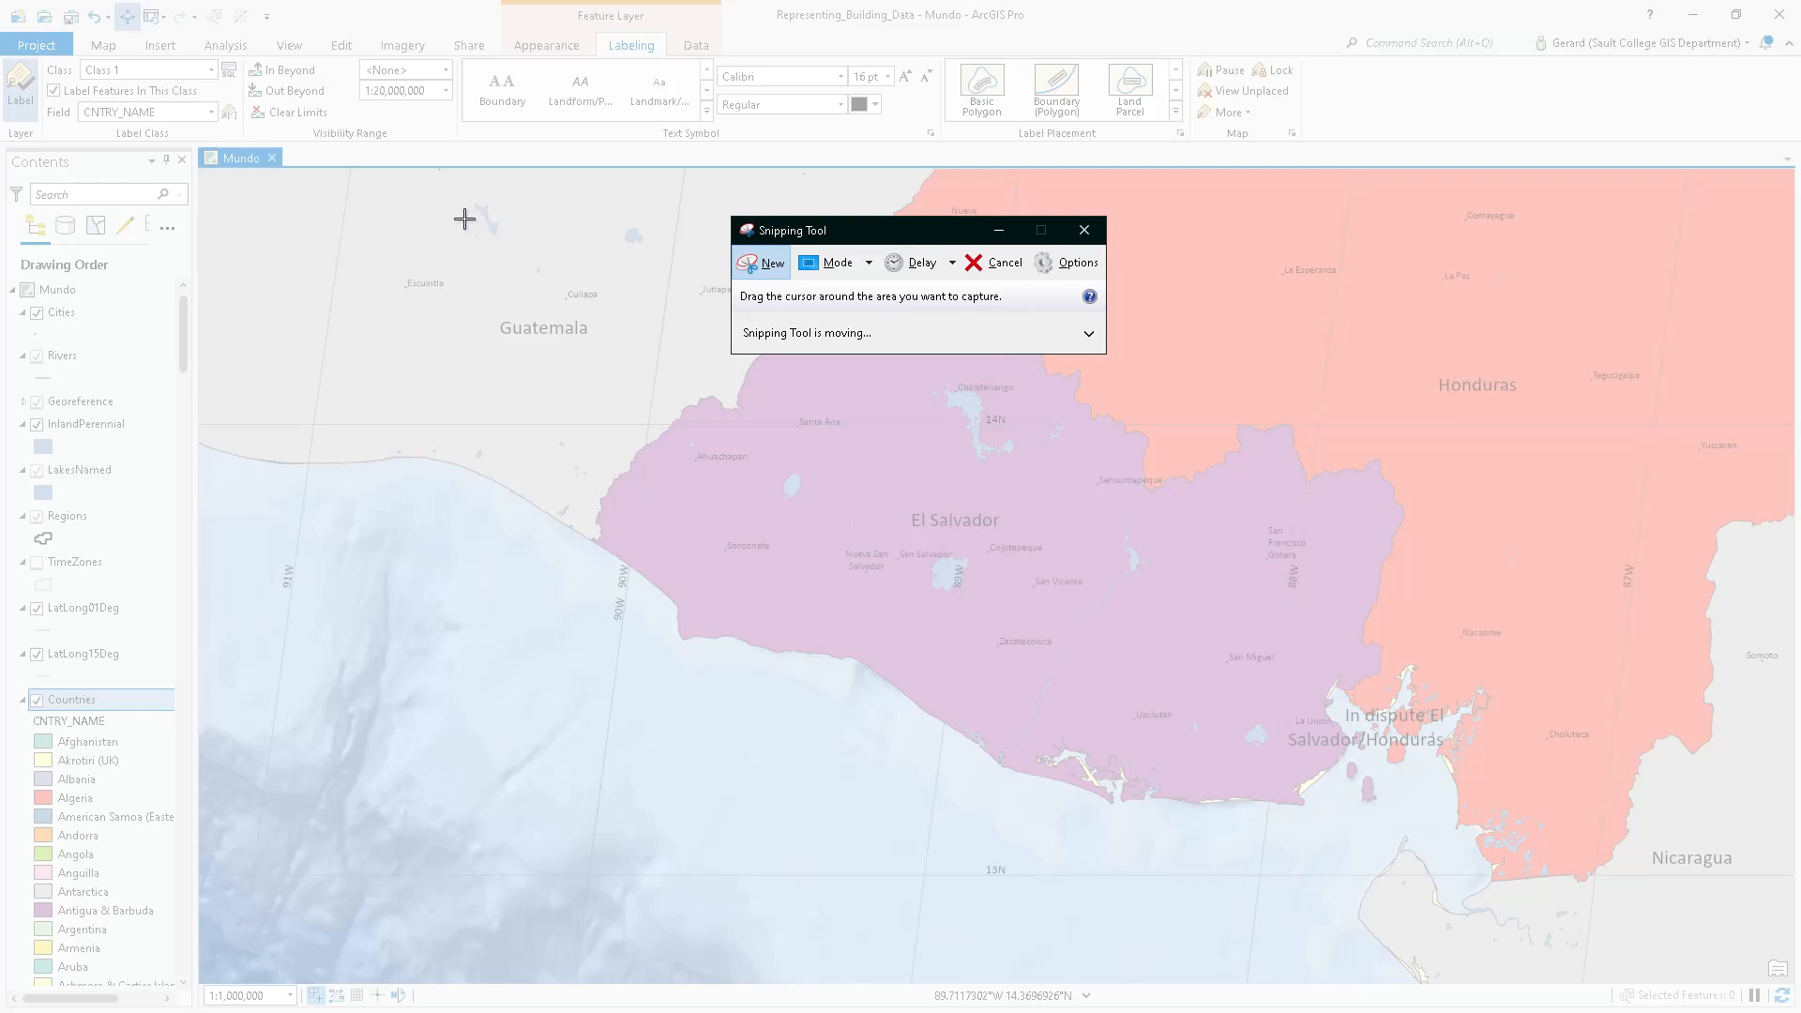
drag(595, 222, 1460, 858)
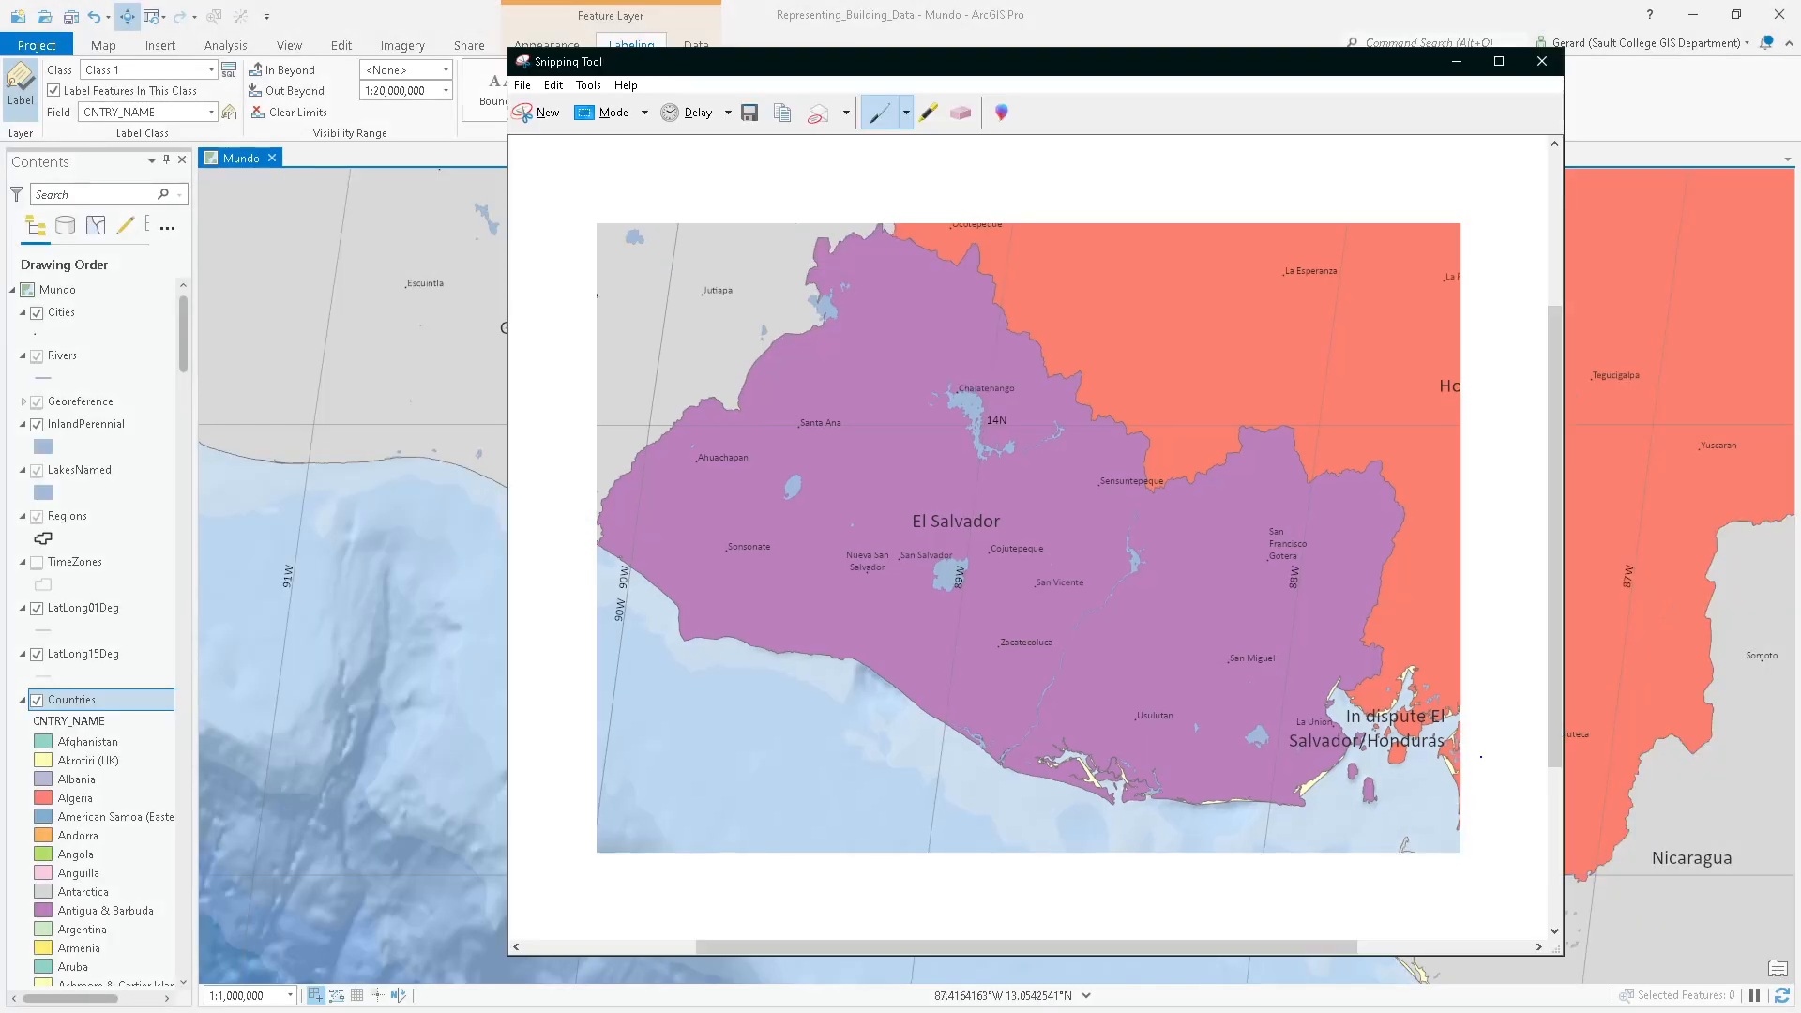
click(554, 86)
click(565, 107)
Switch to Word, paste the El Salvador capture into the question 19 box and set its absolute height to 4 cm.
key(alt+Tab)
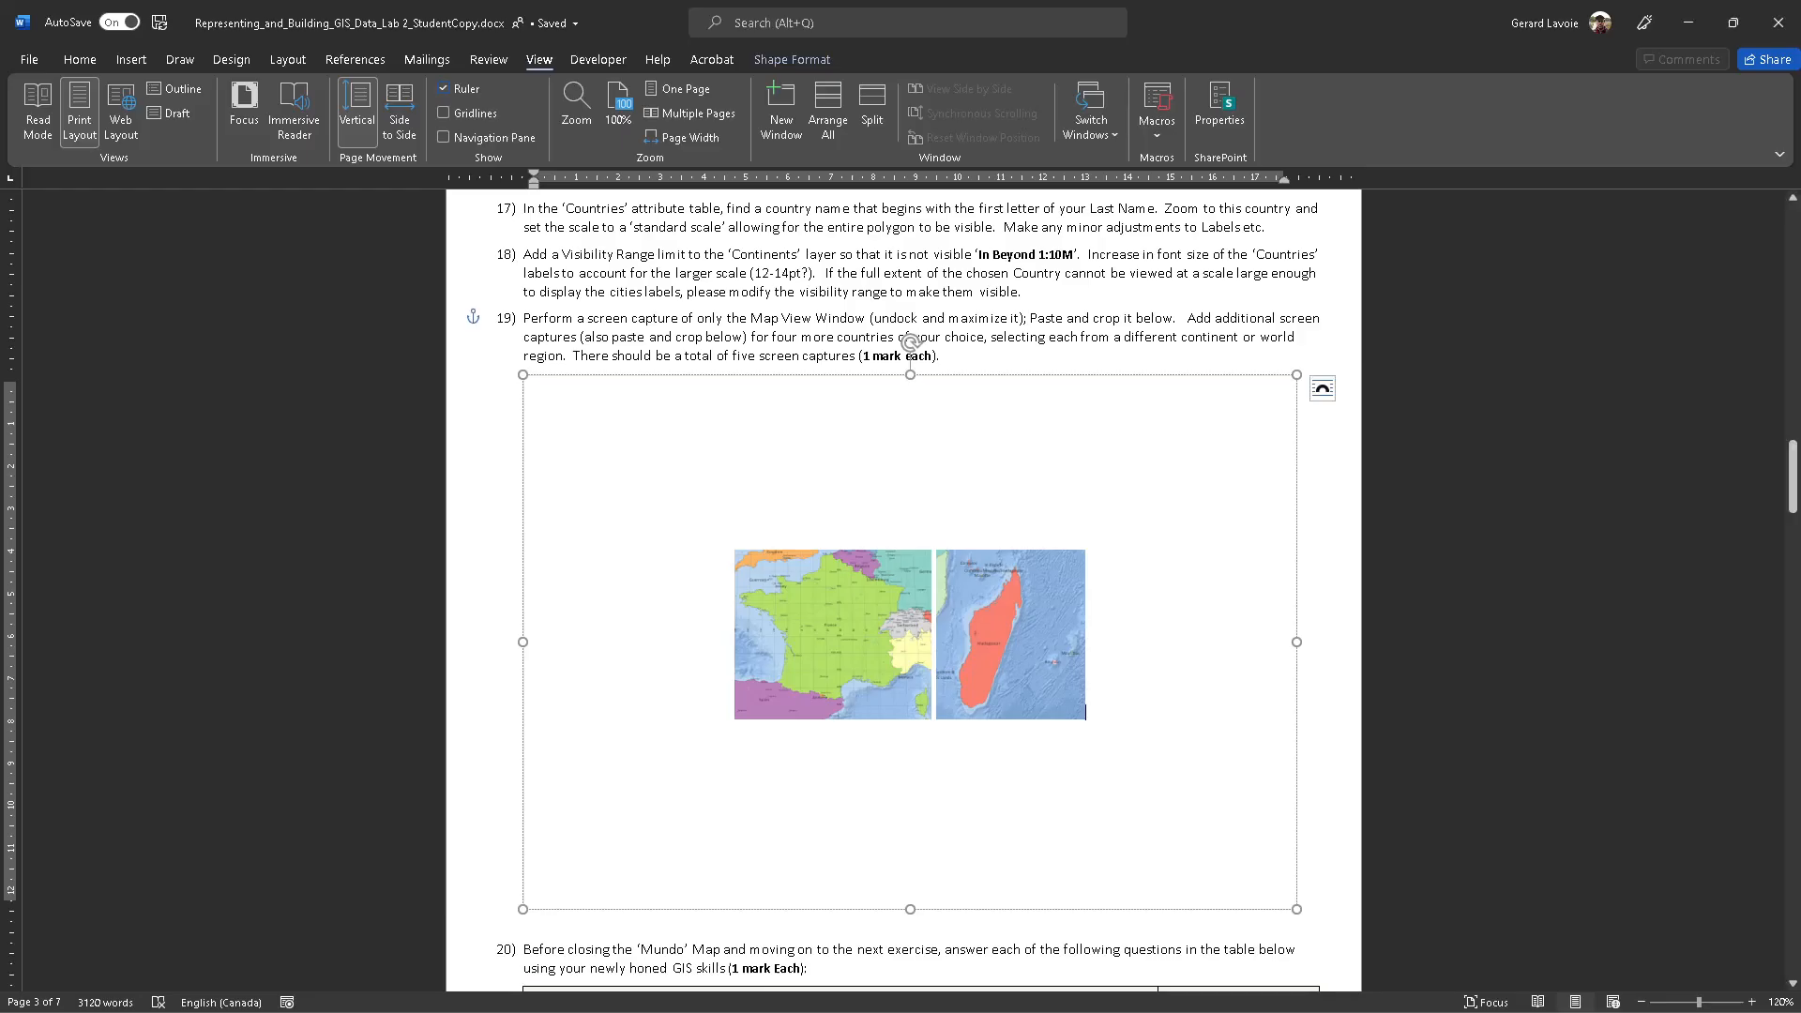
key(ctrl+v)
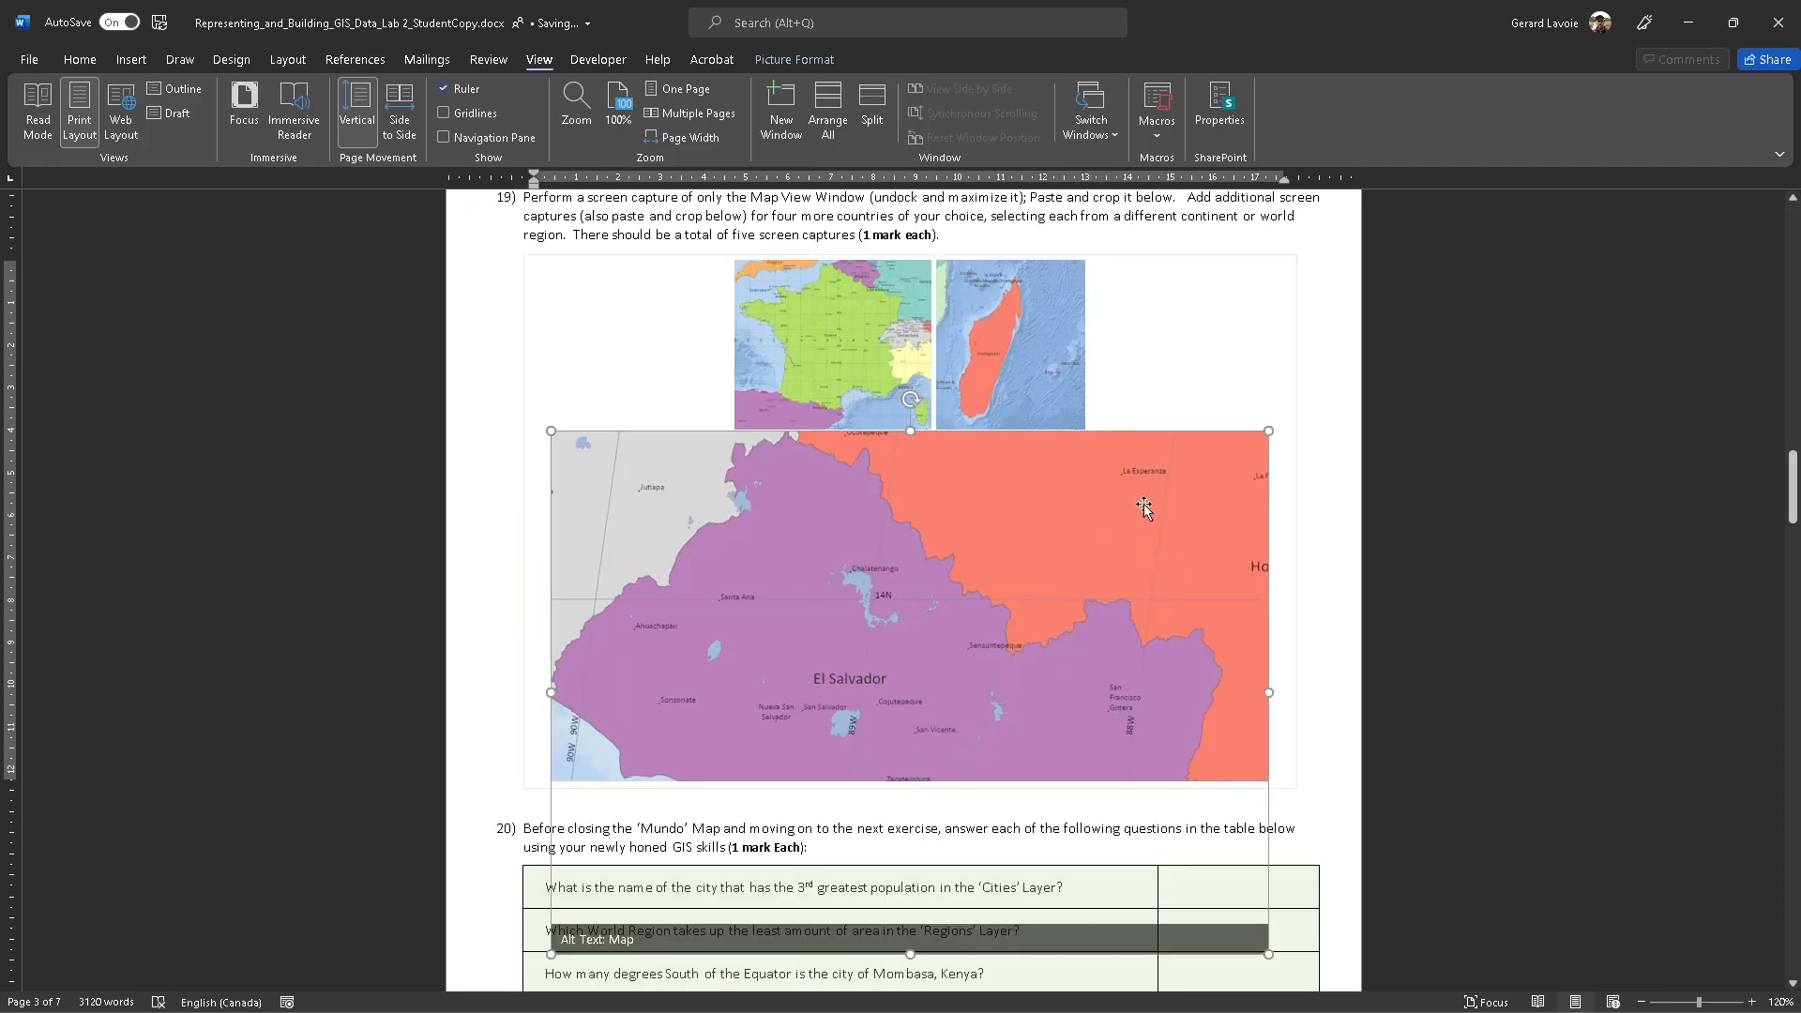
right_click(1074, 550)
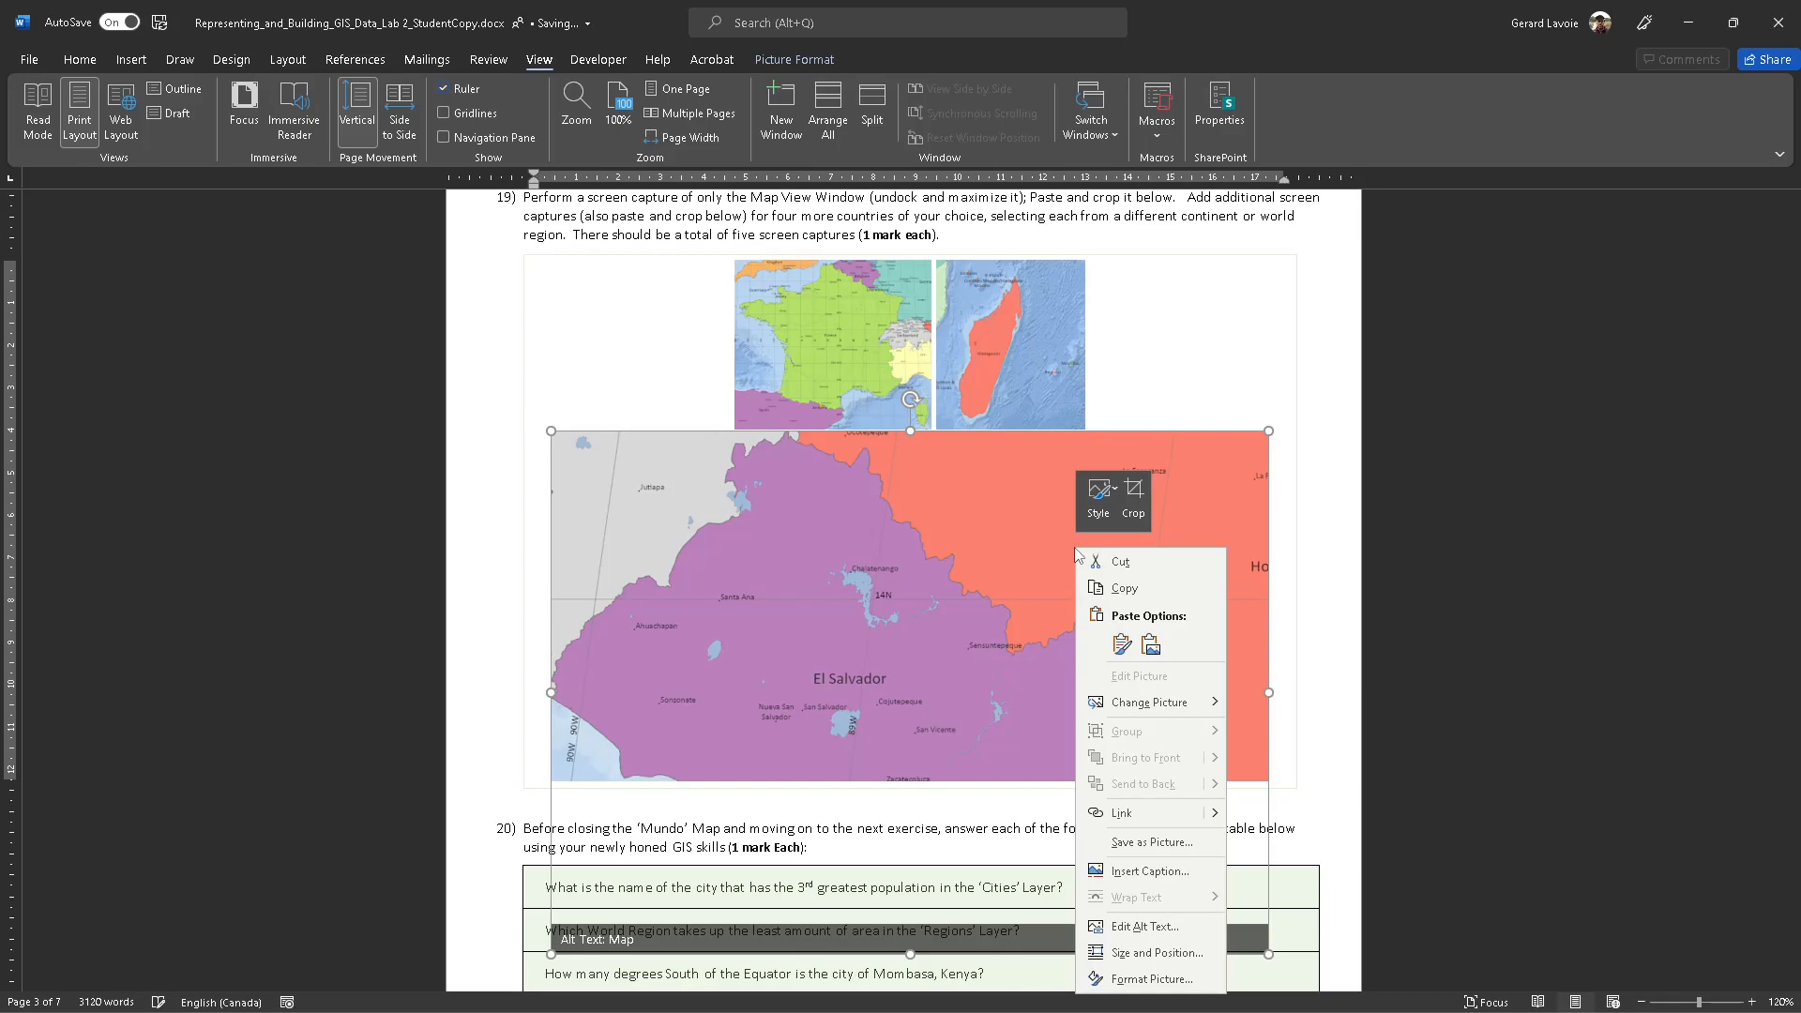
click(1155, 952)
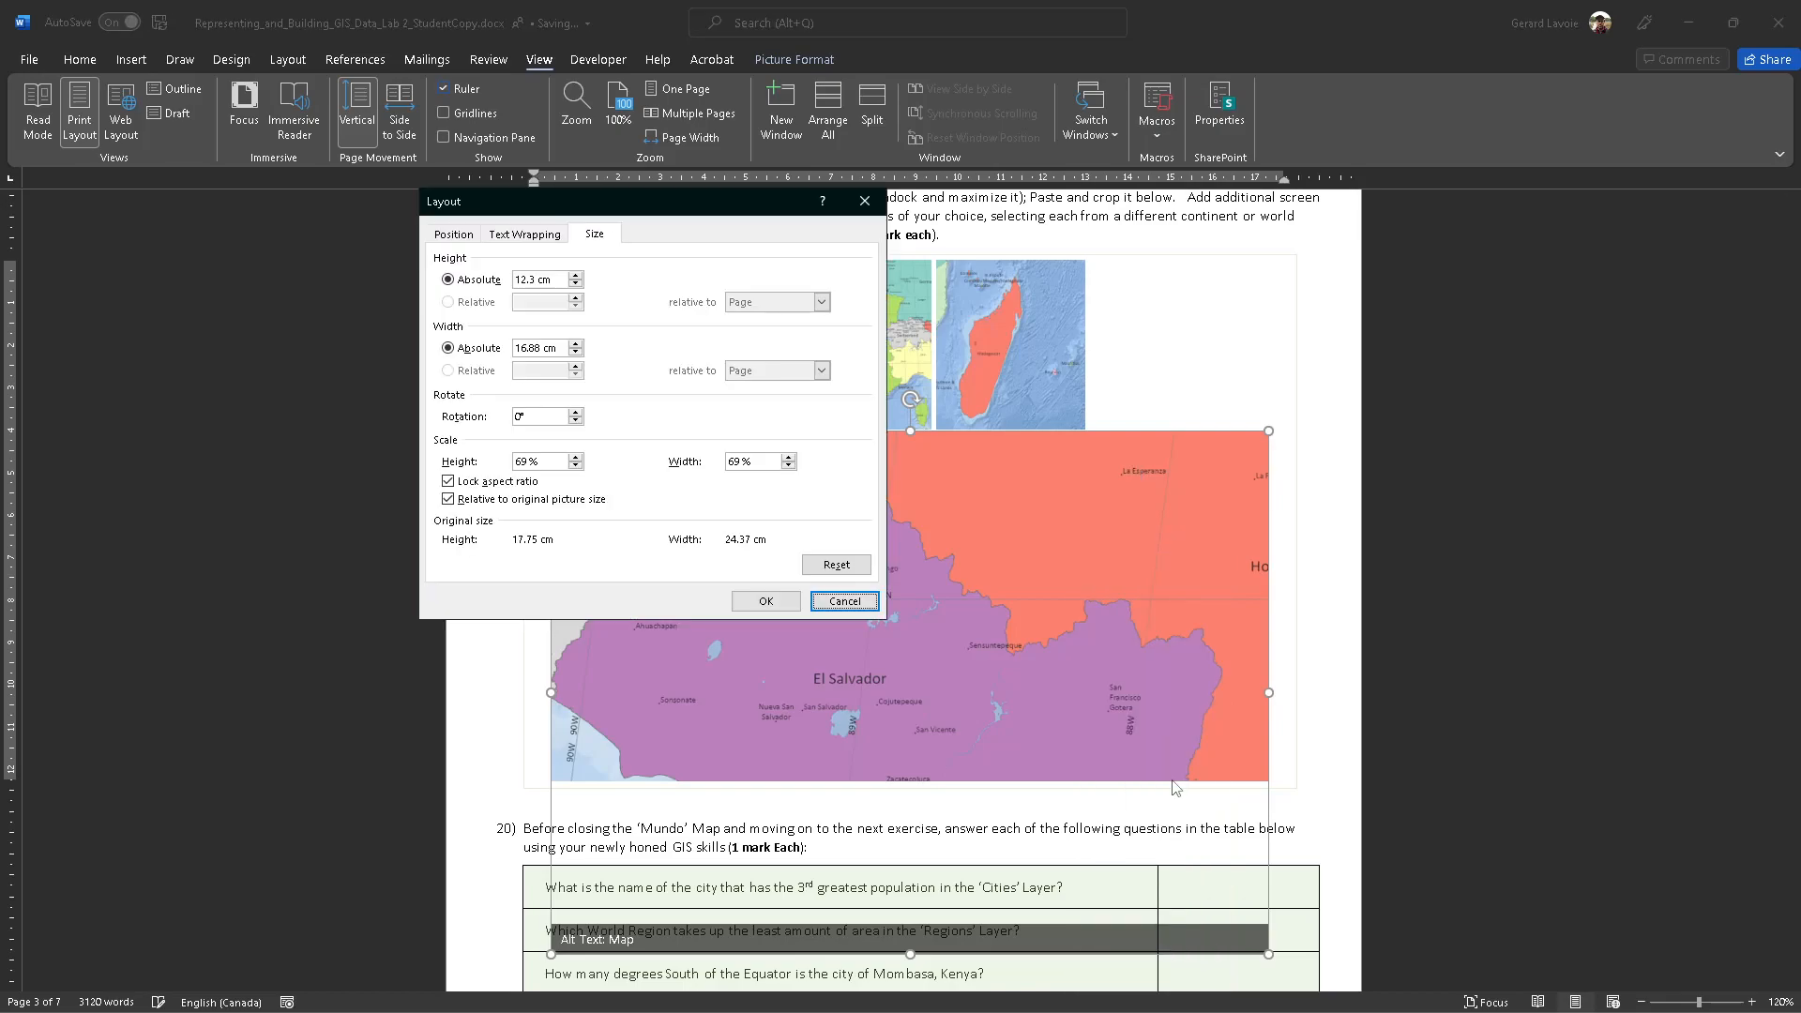
double_click(559, 279)
text(4)
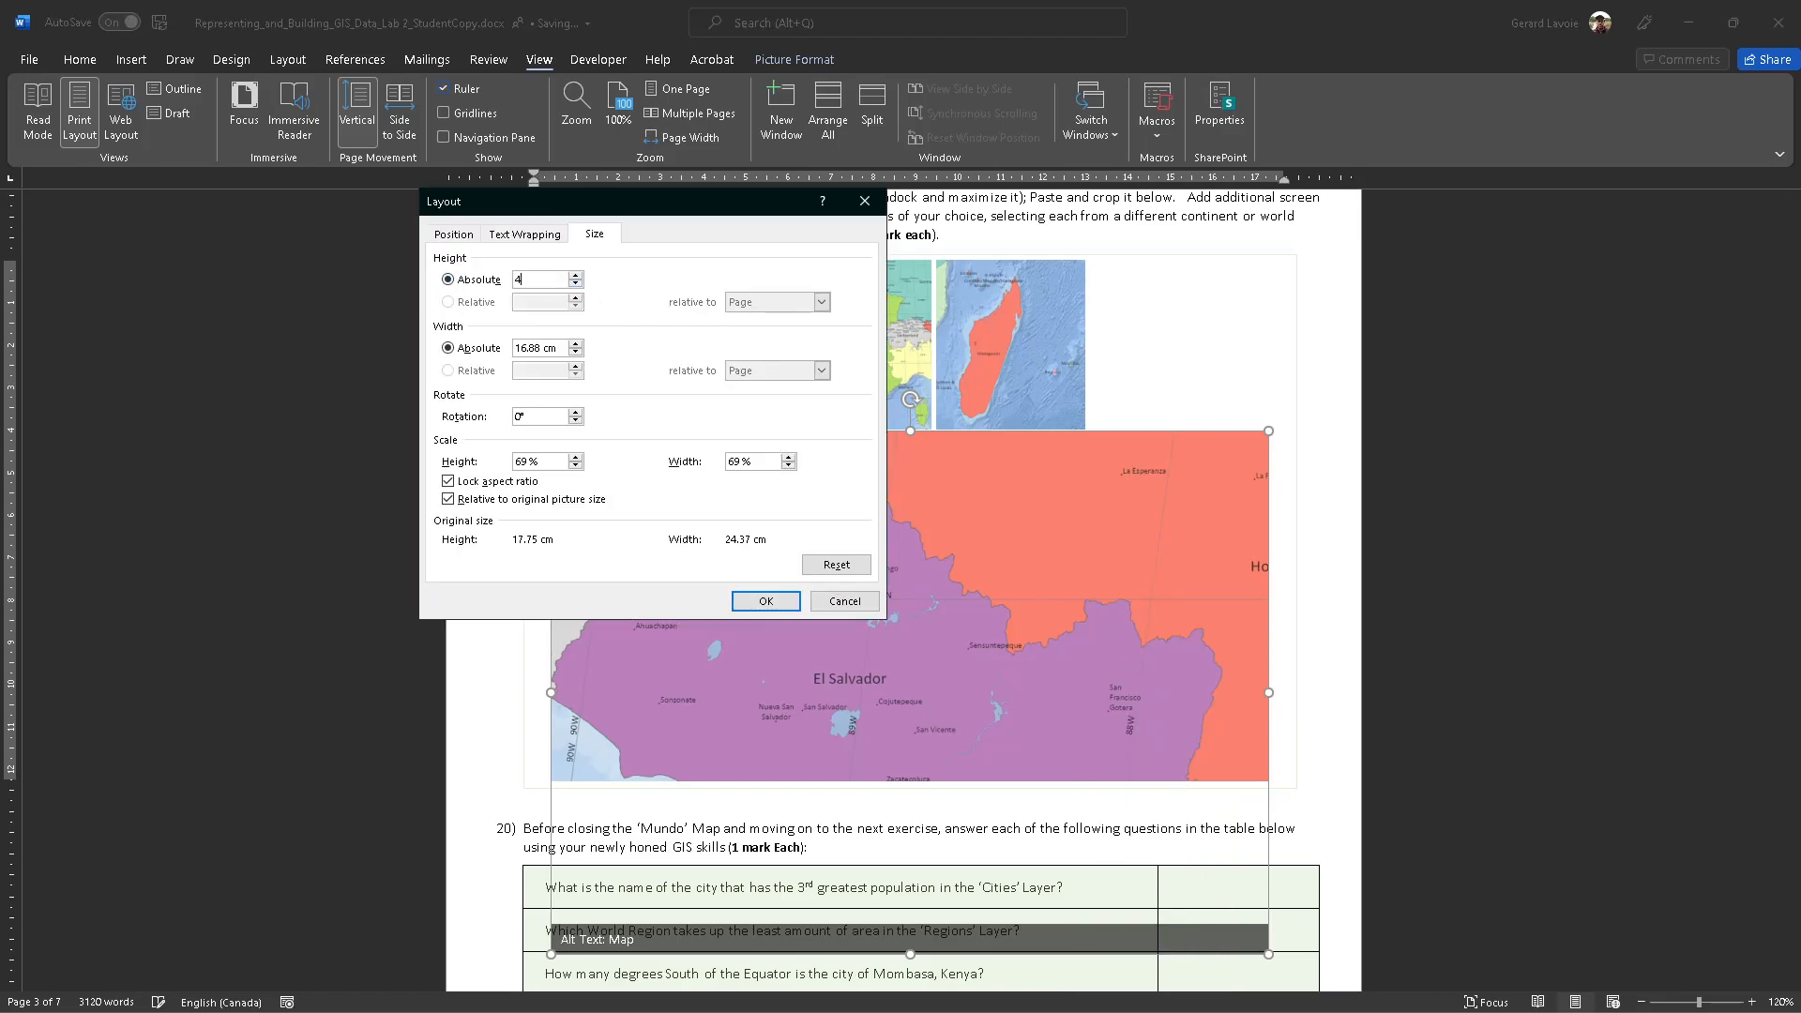
key(Return)
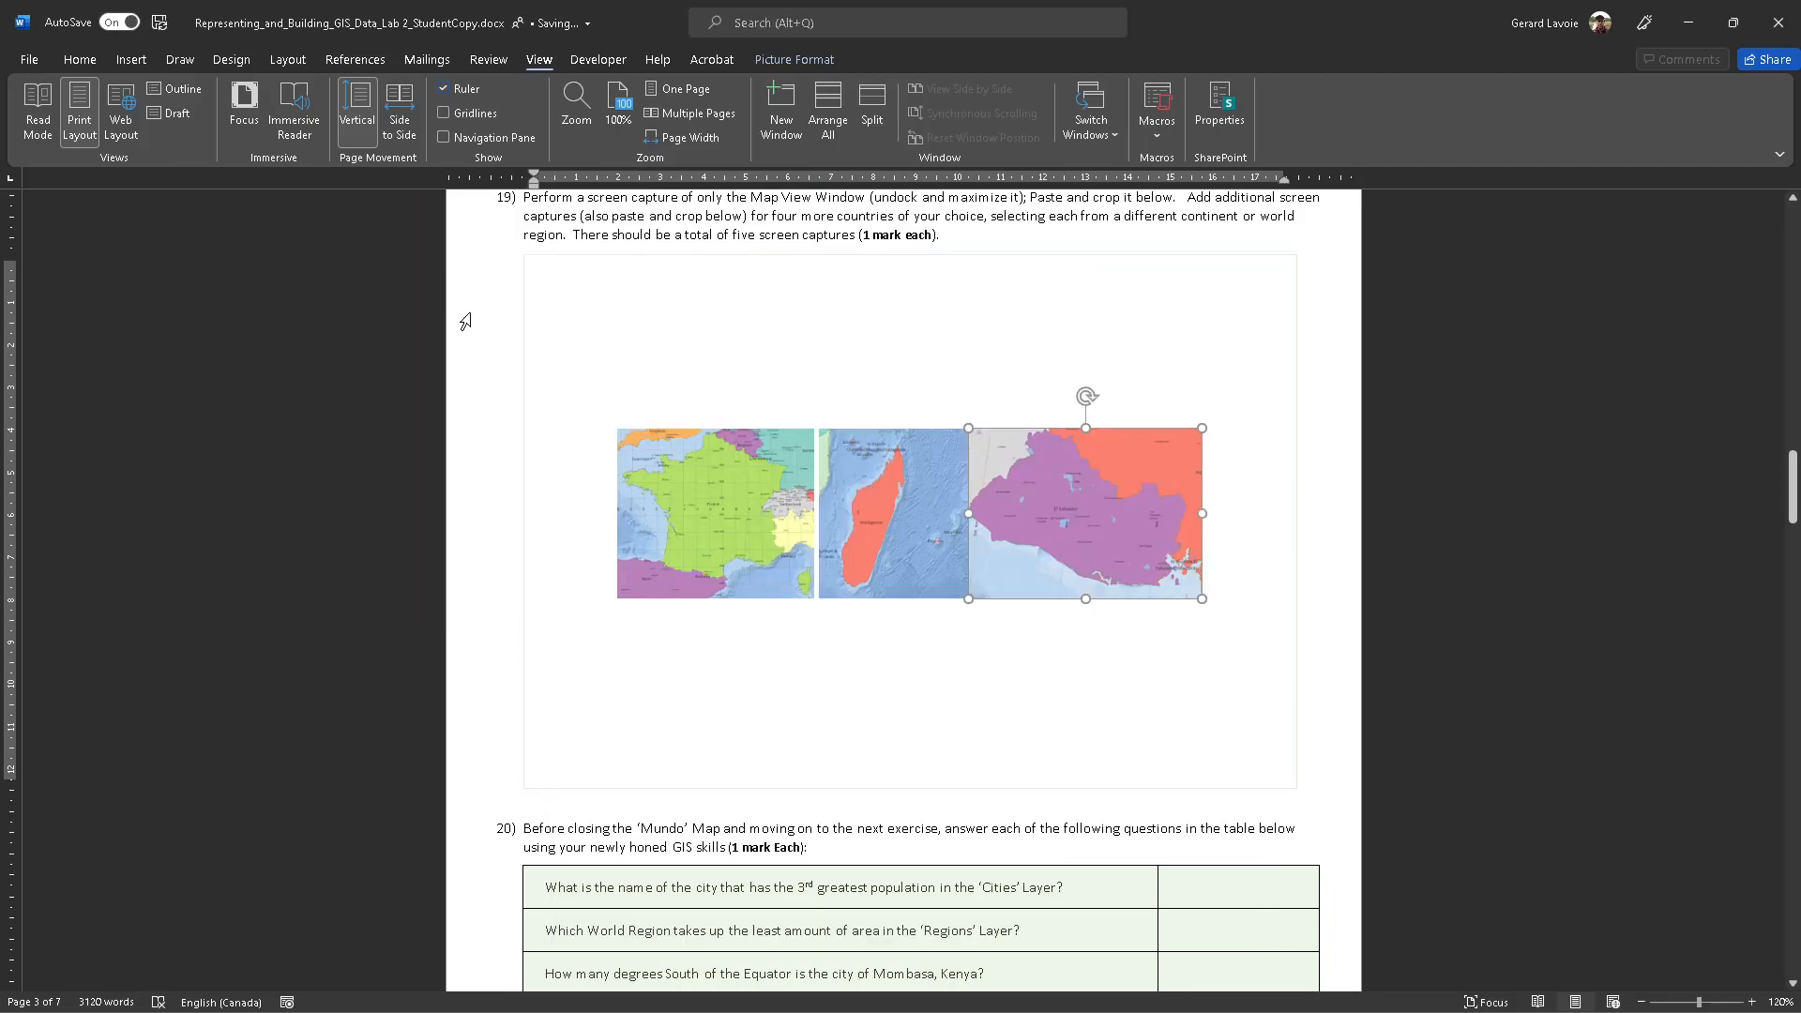
Separate the France, Madagascar and El Salvador pictures in the question 19 box with spaces.
click(1220, 501)
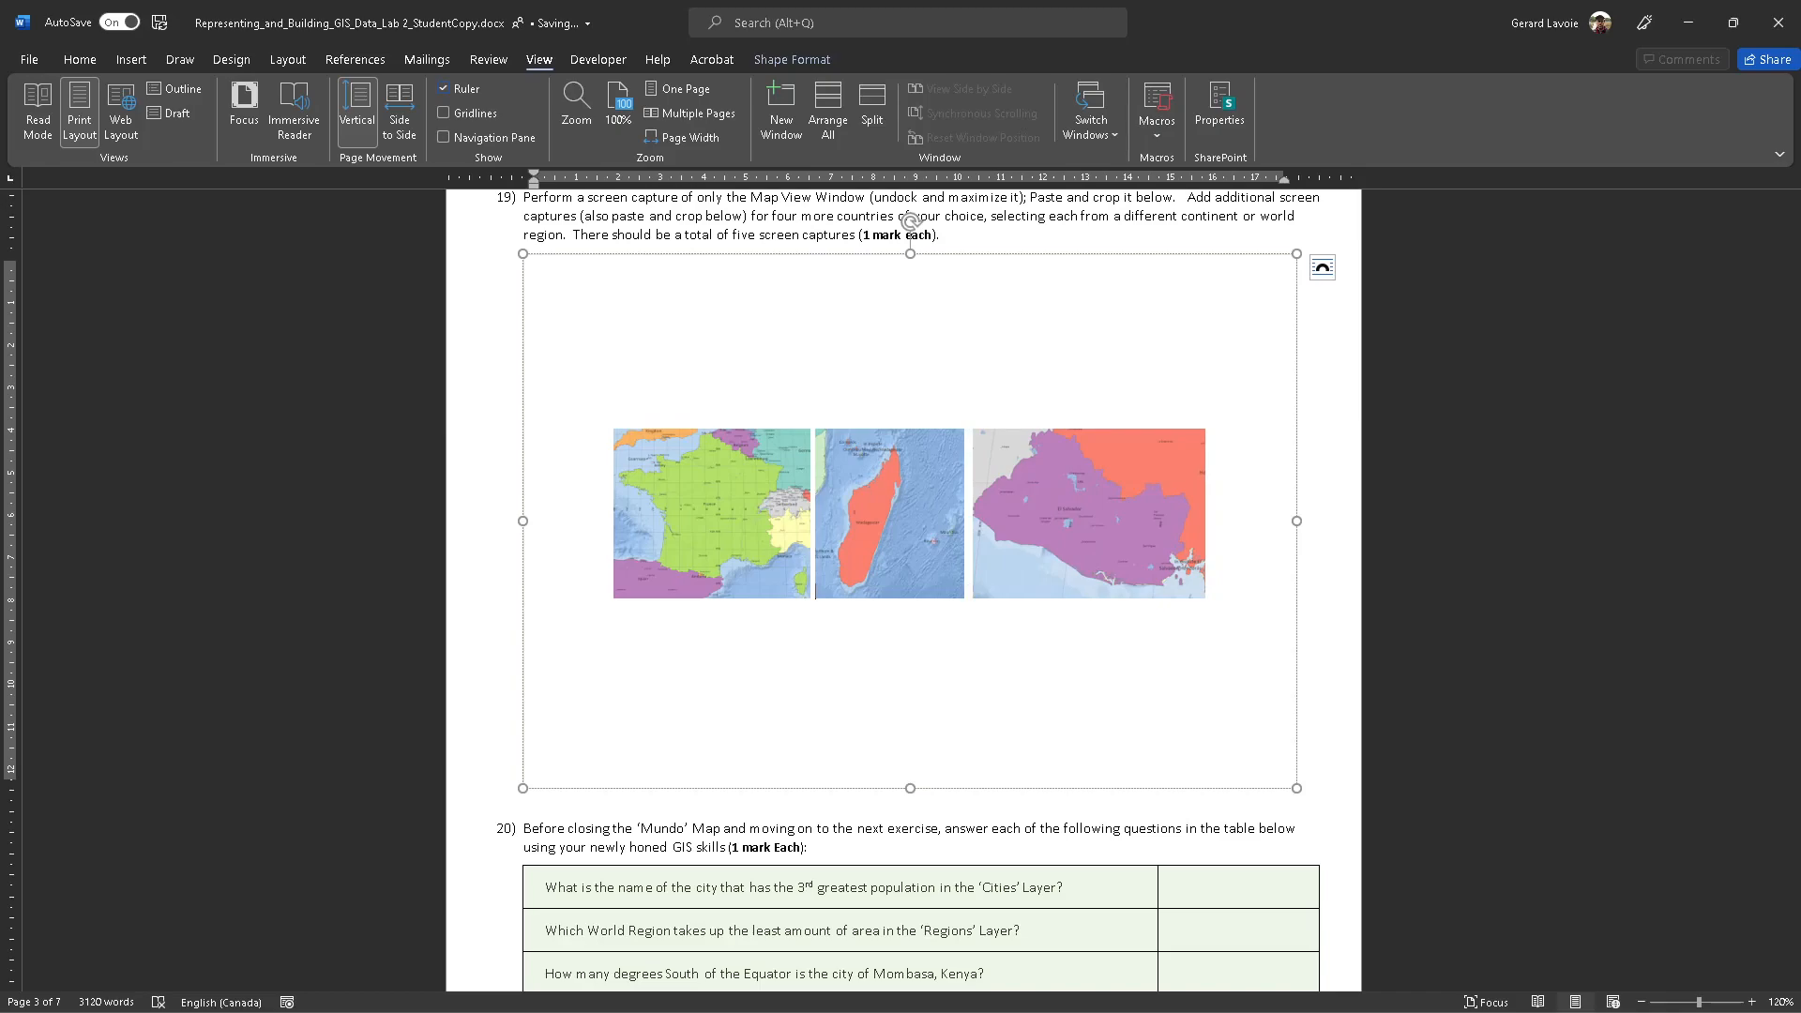
key(Right)
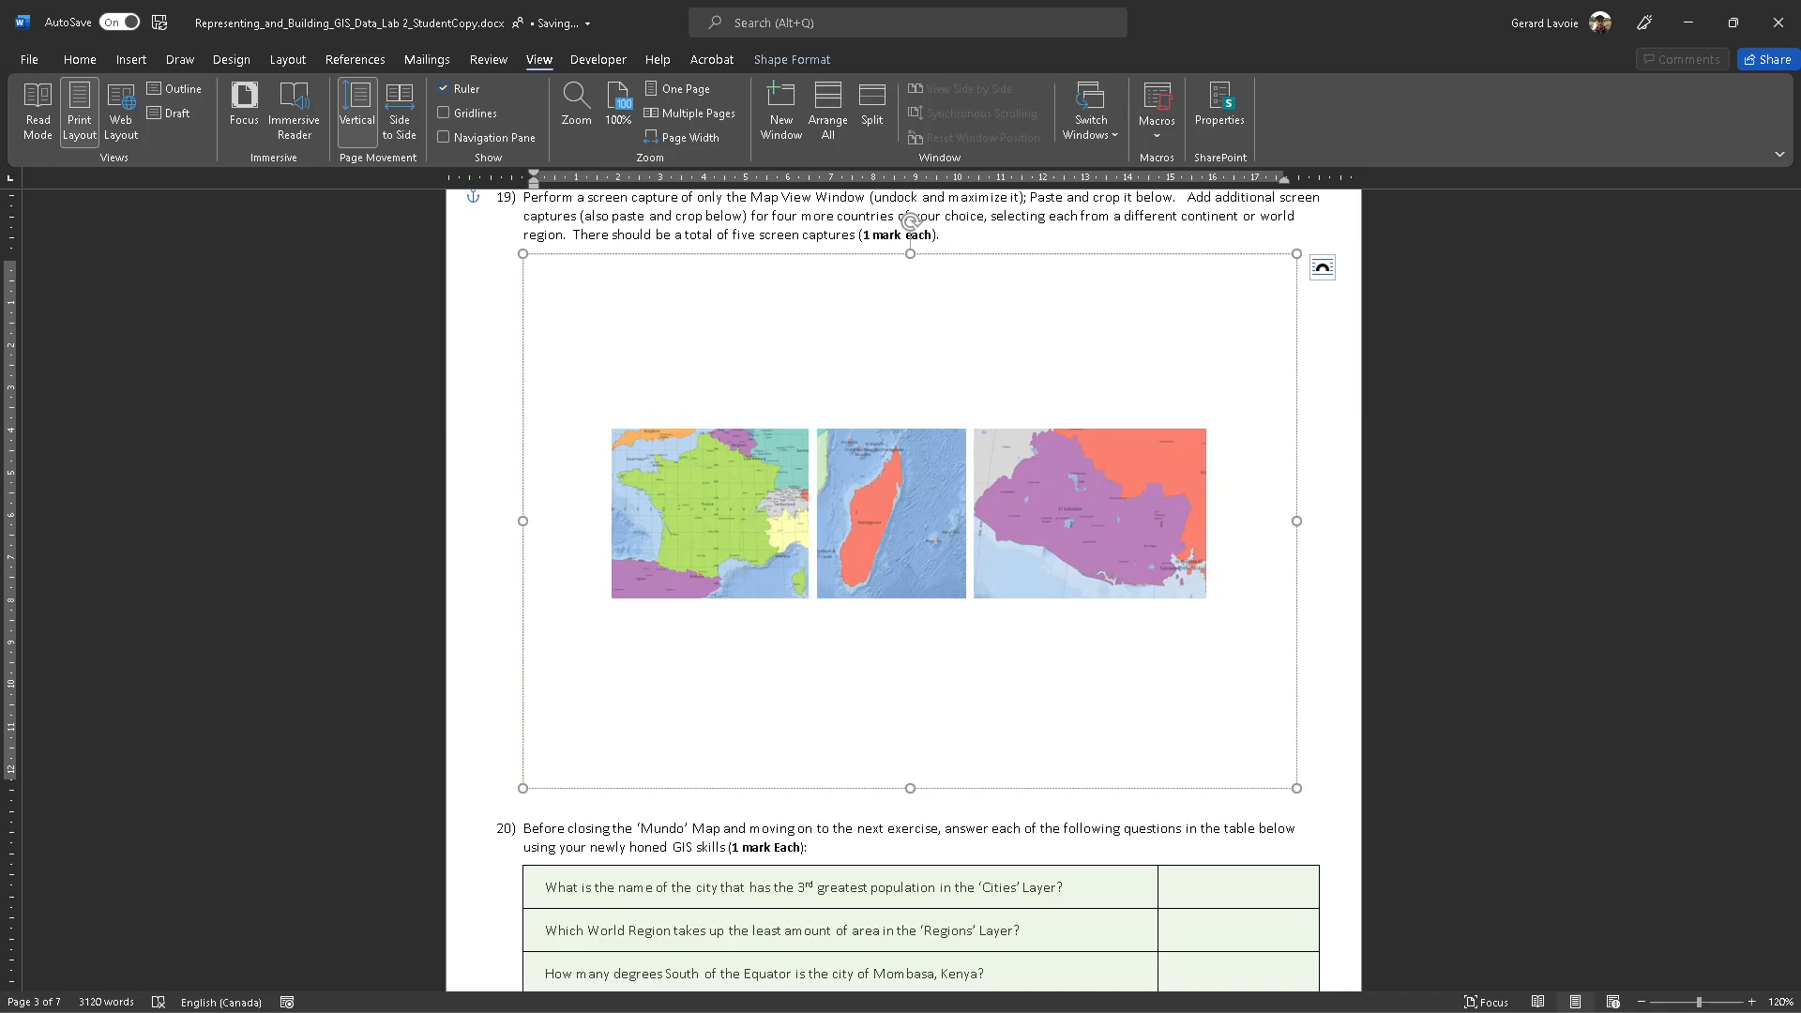
double_click(1036, 364)
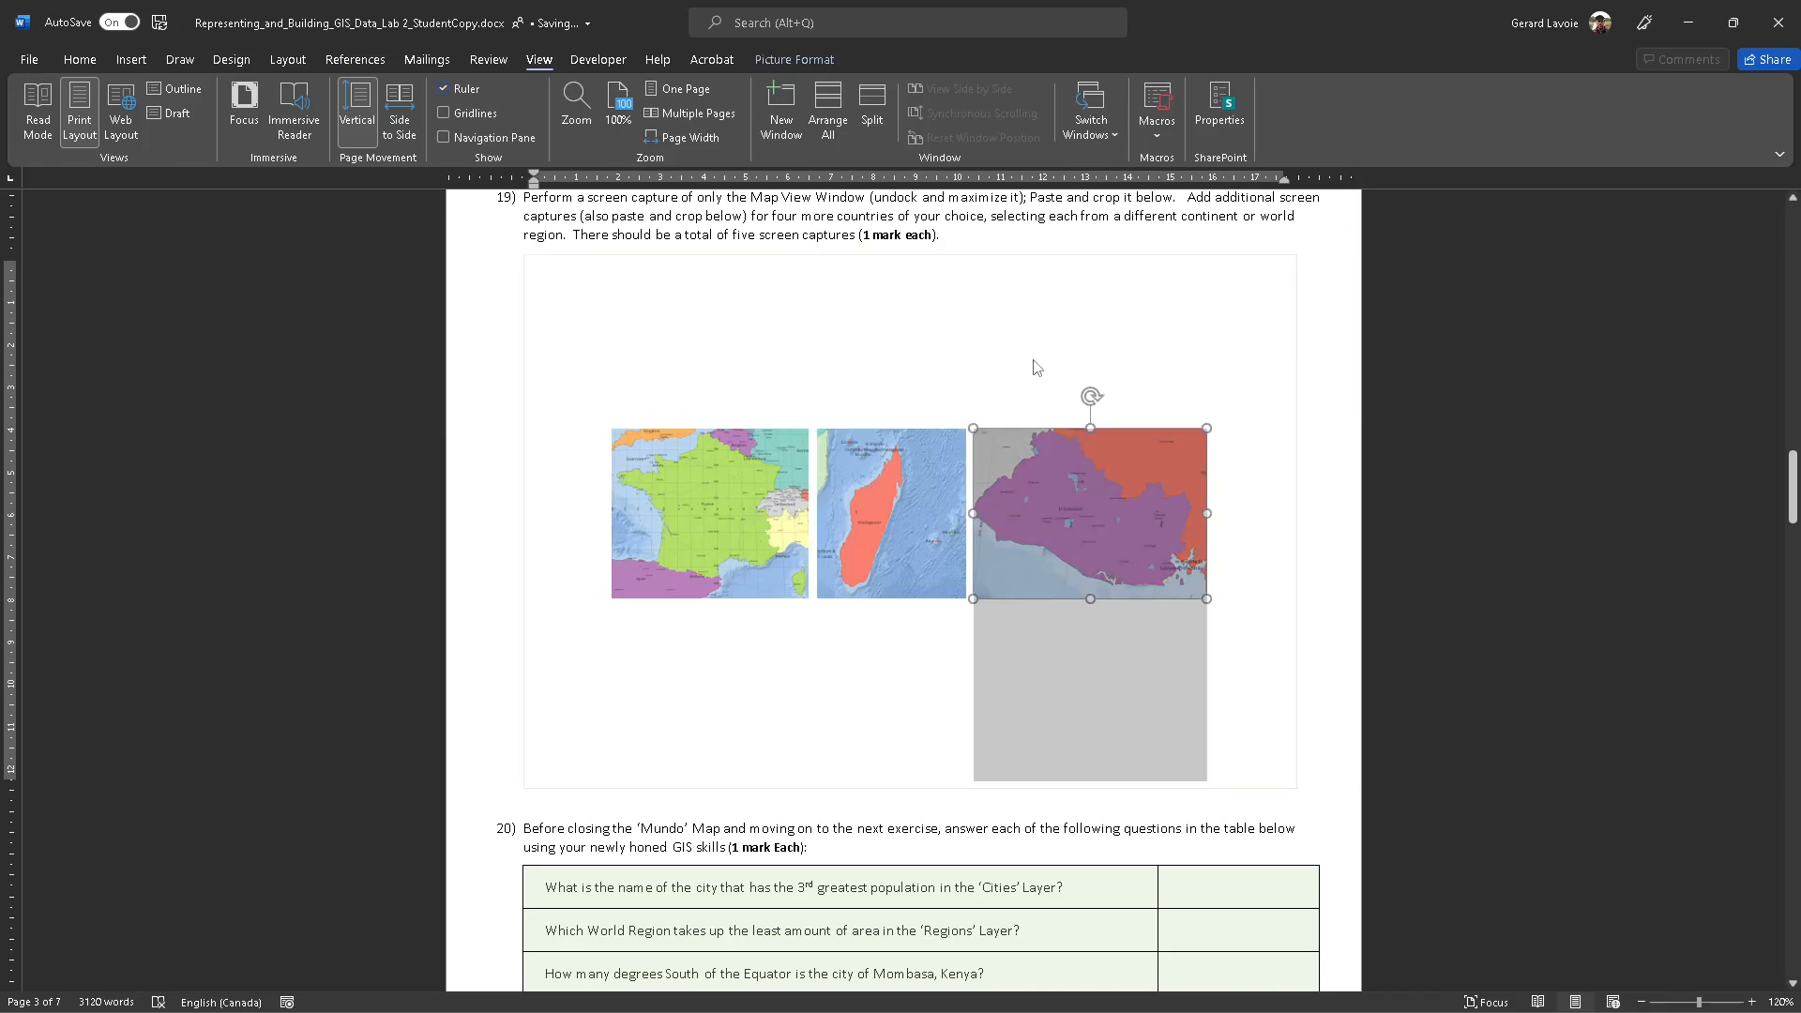
double_click(806, 368)
double_click(912, 642)
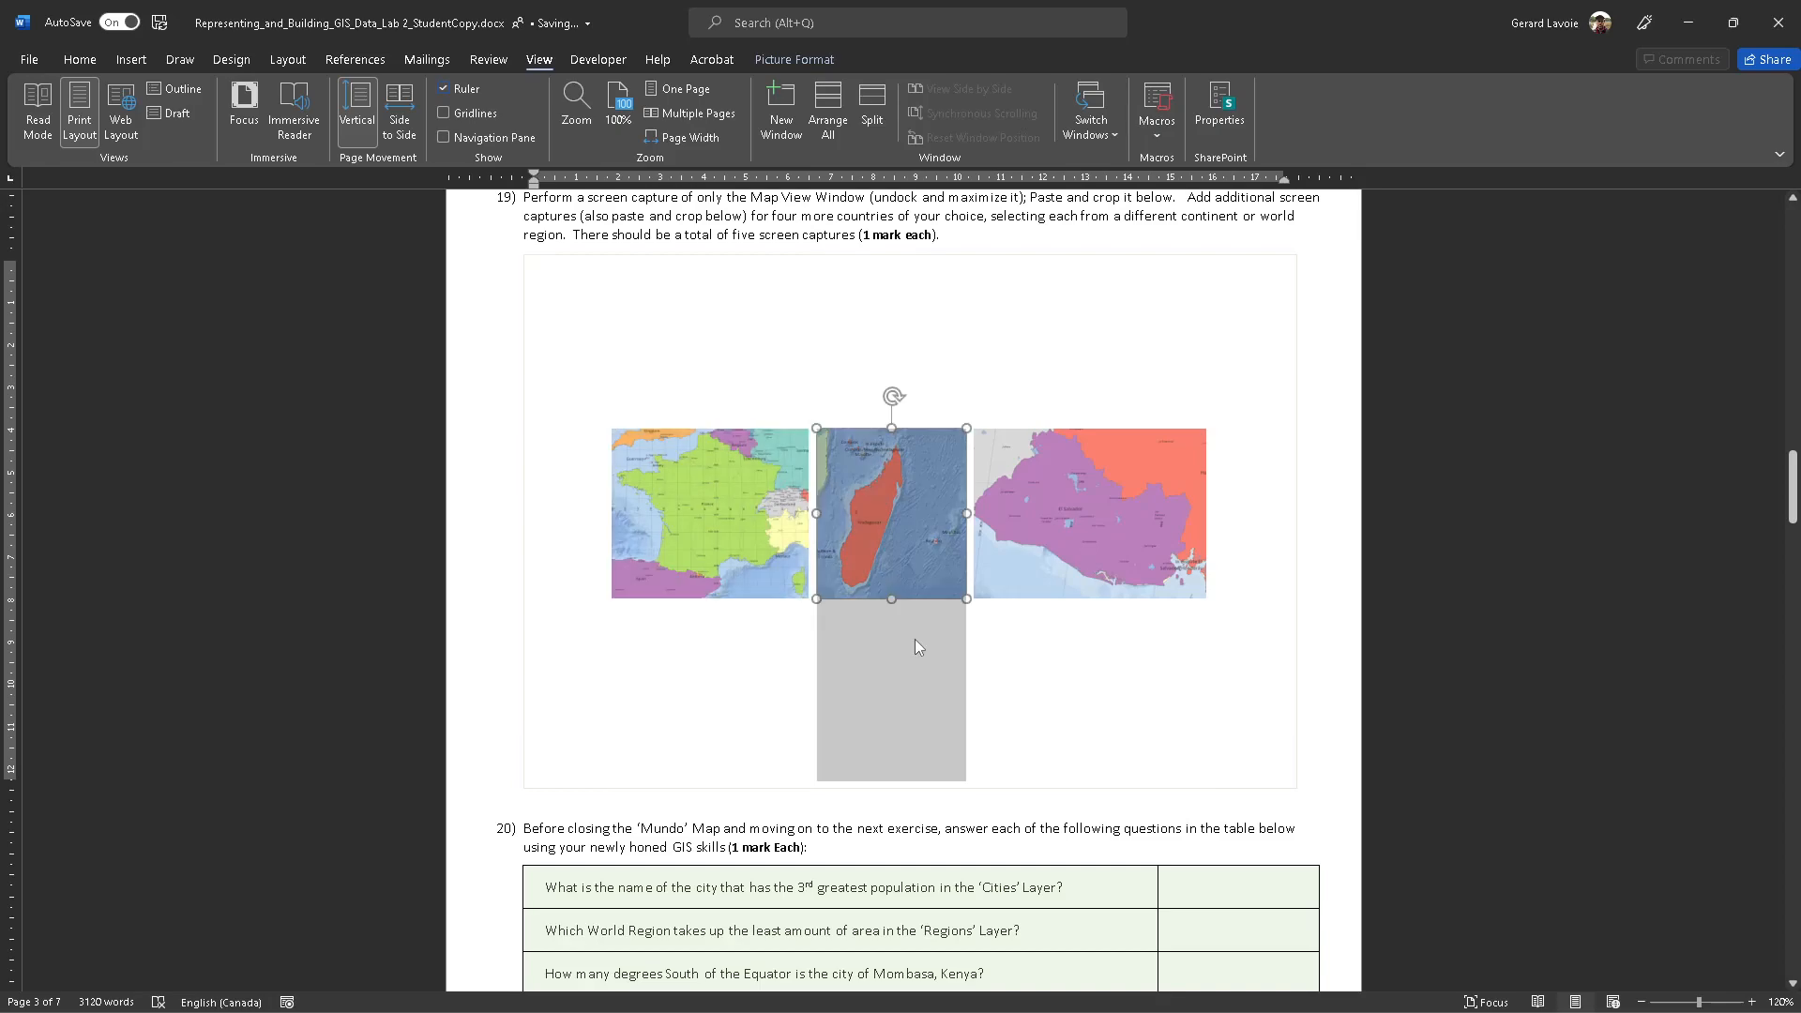
double_click(1119, 365)
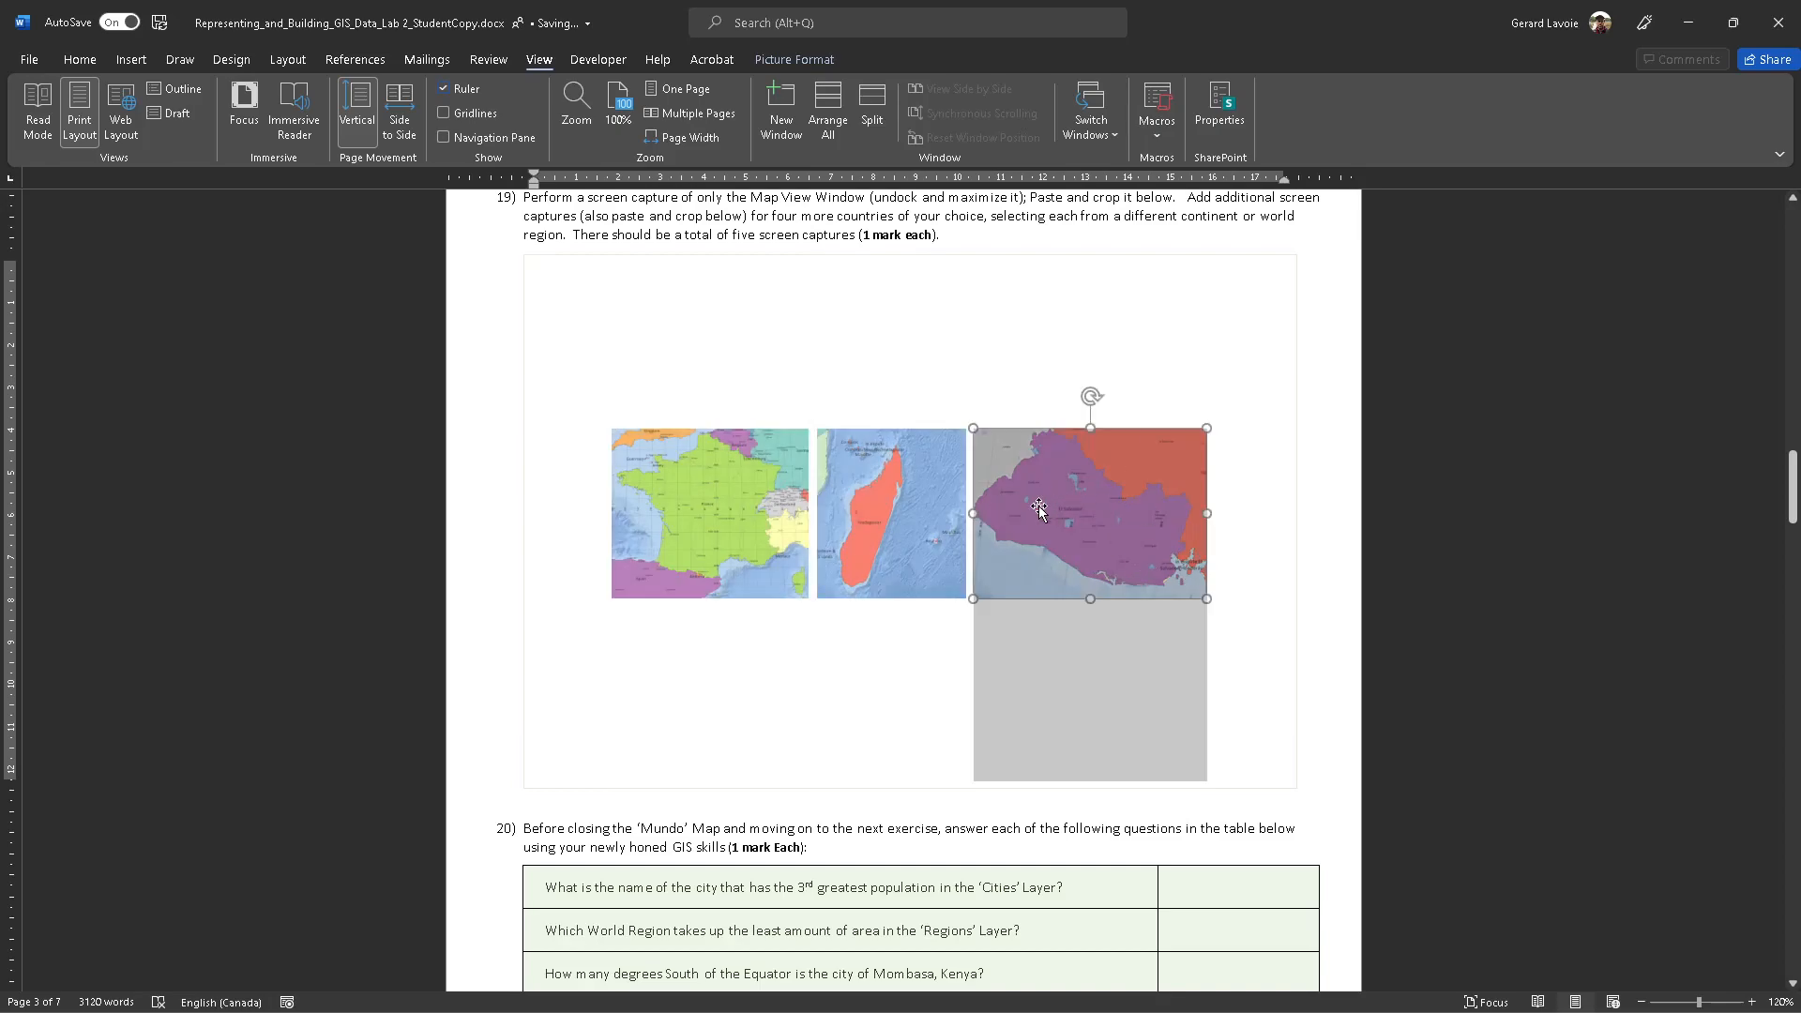
click(1244, 502)
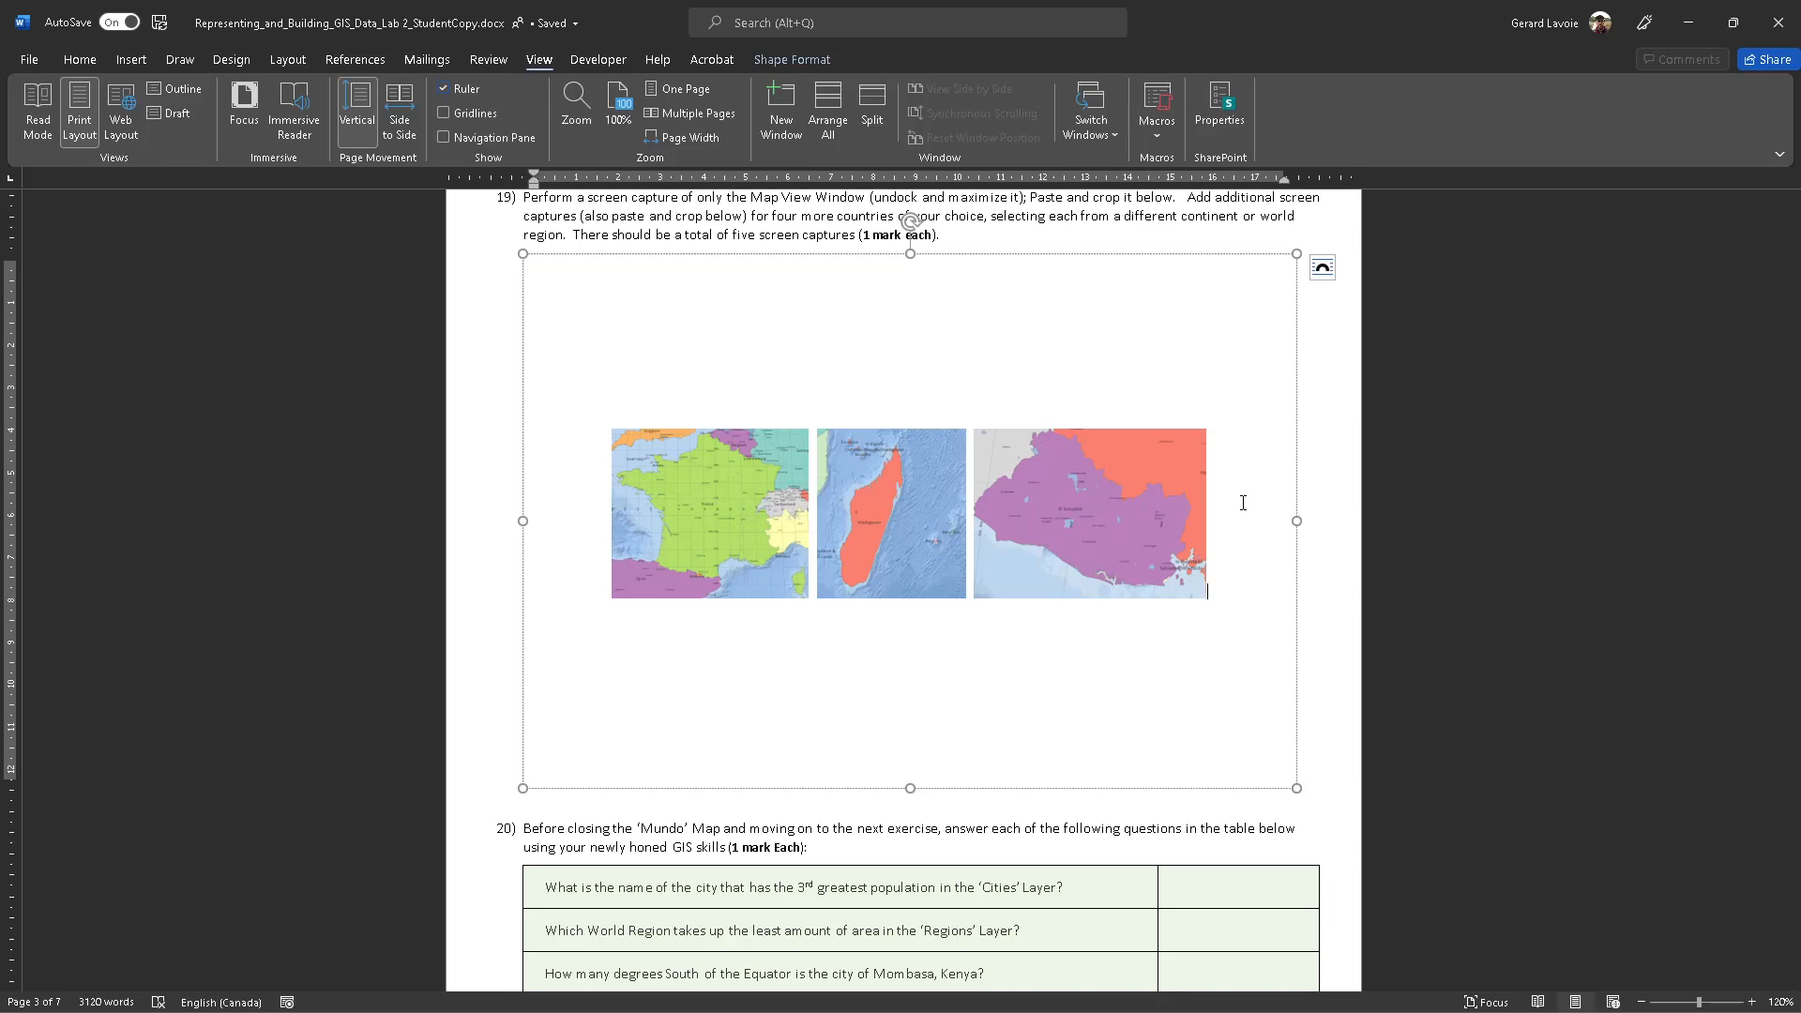
Leave the picture box and read the question 20 table and the opening instructions of Part B.
click(1320, 587)
scroll(1297, 732, down, 4)
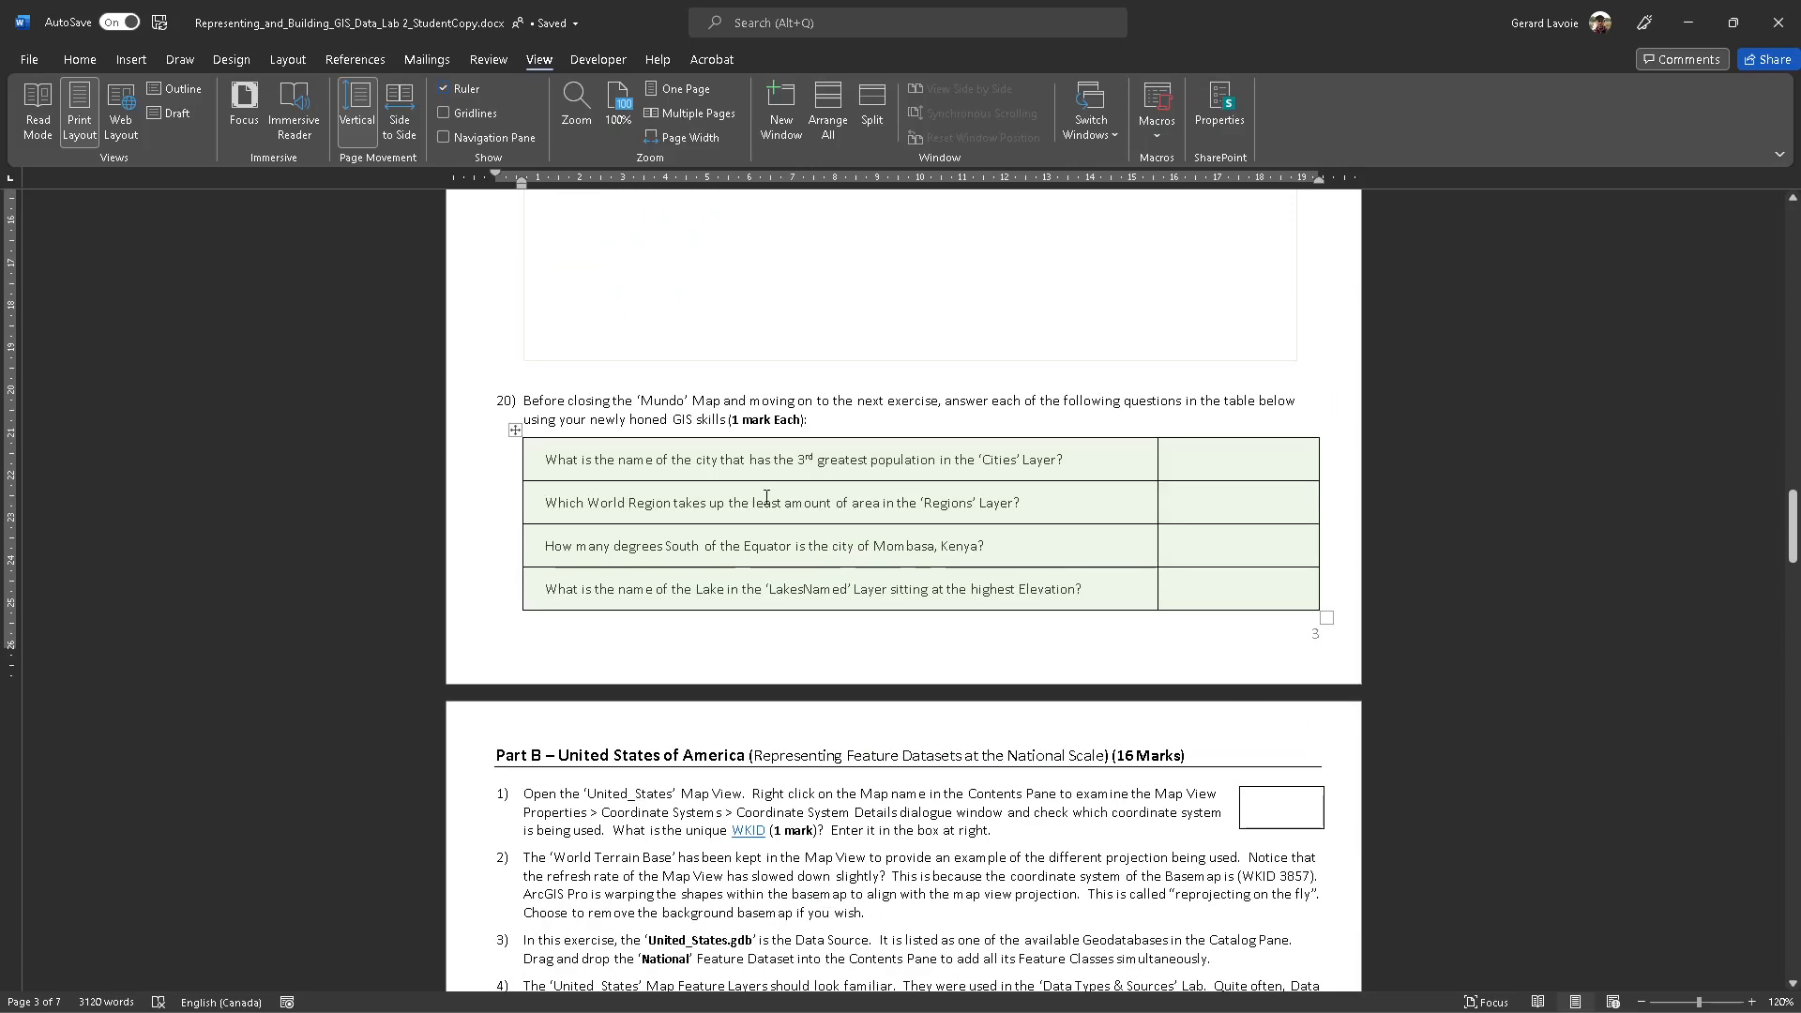
scroll(766, 497, down, 1)
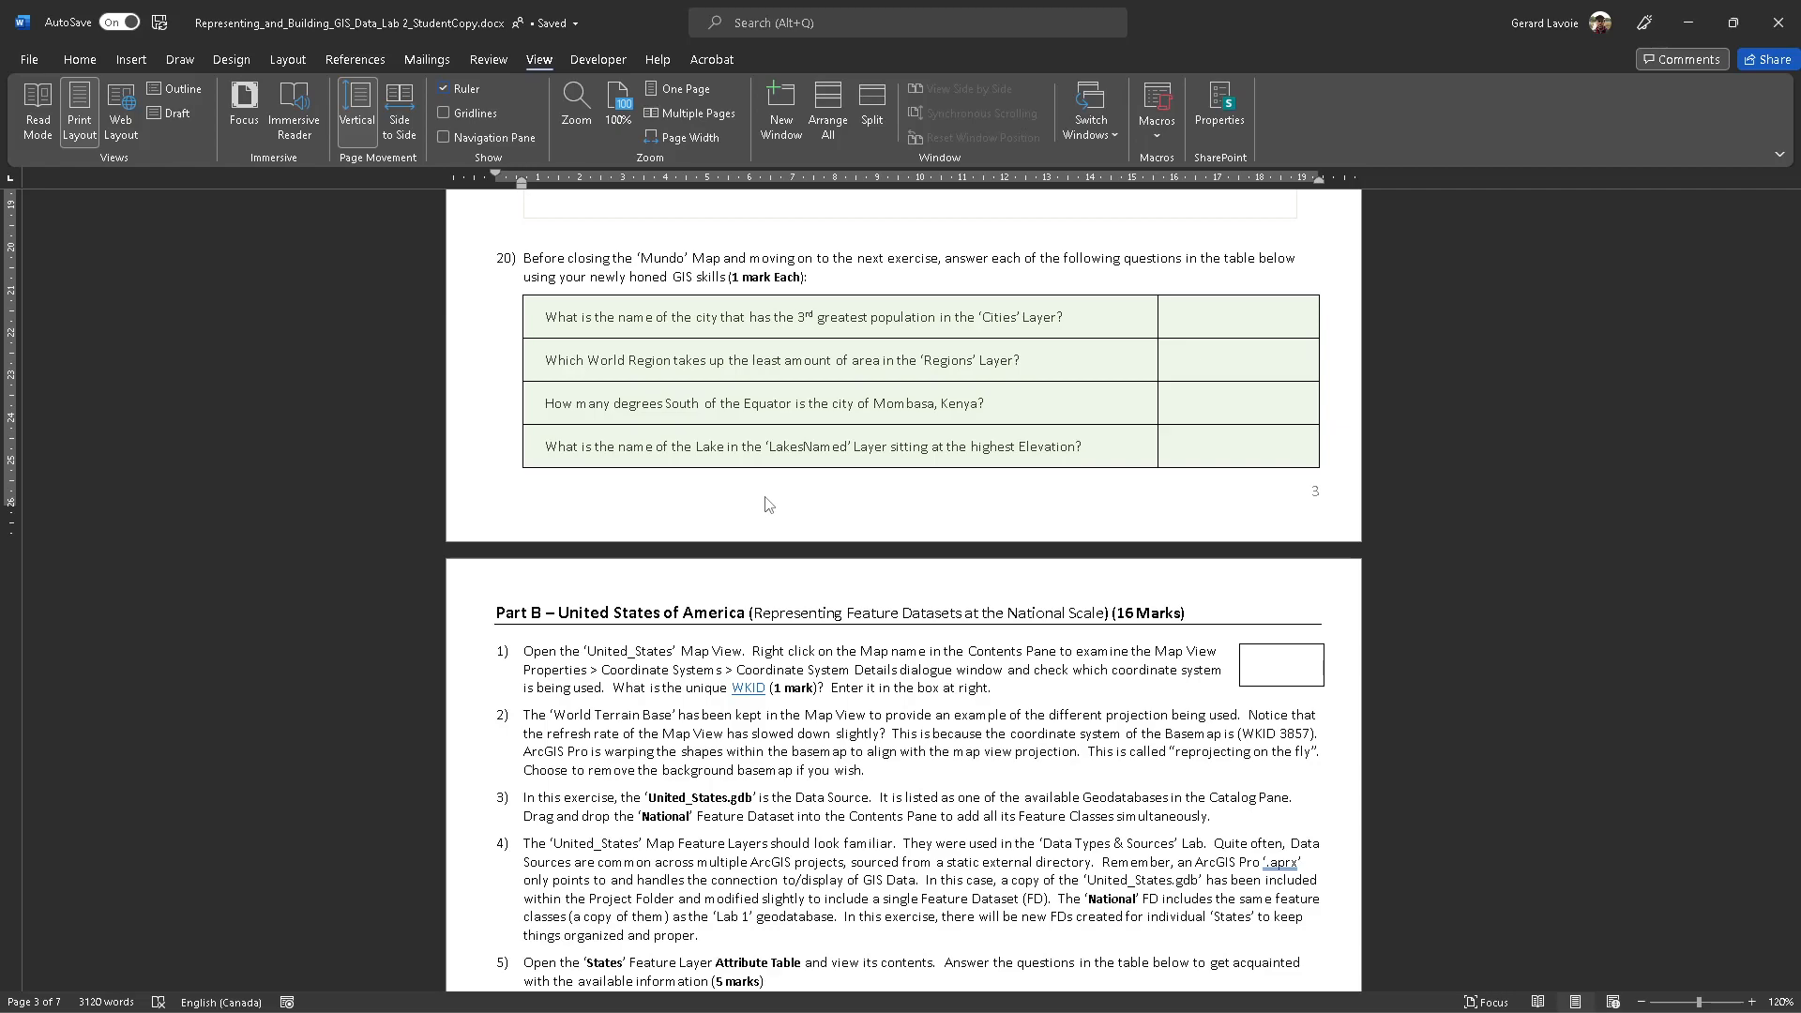
scroll(768, 505, down, 1)
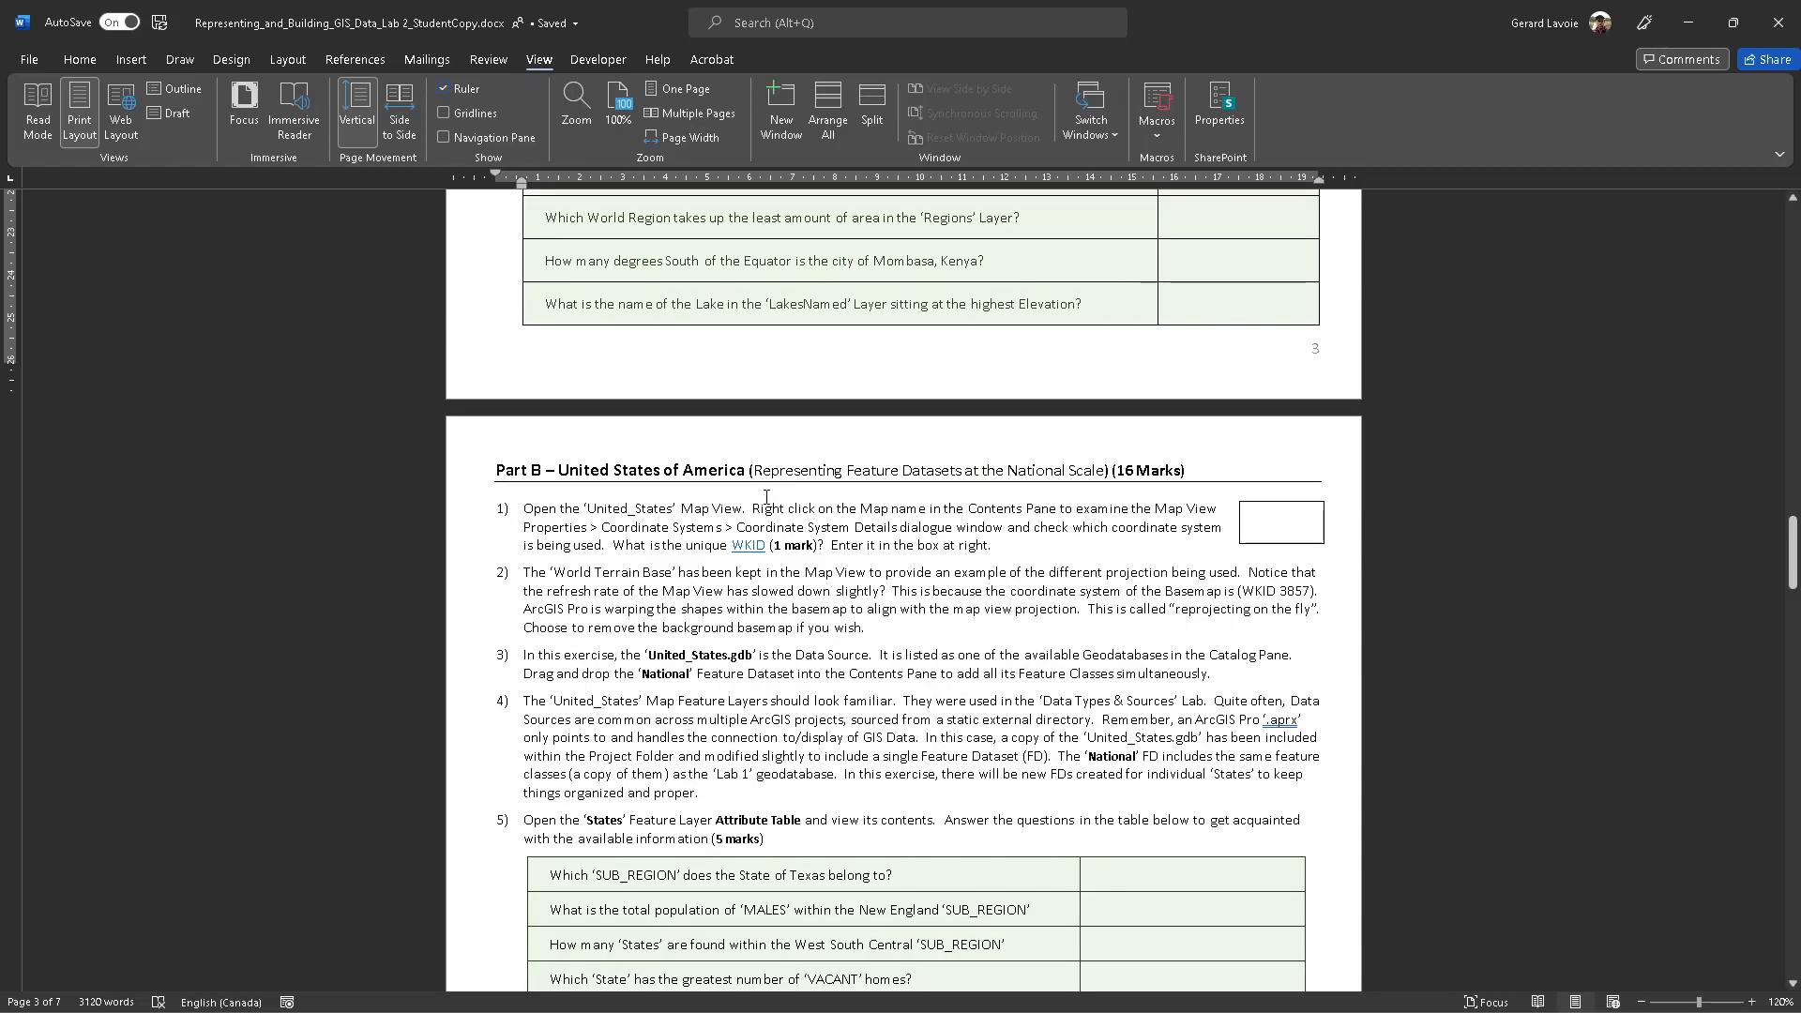
scroll(766, 497, down, 1)
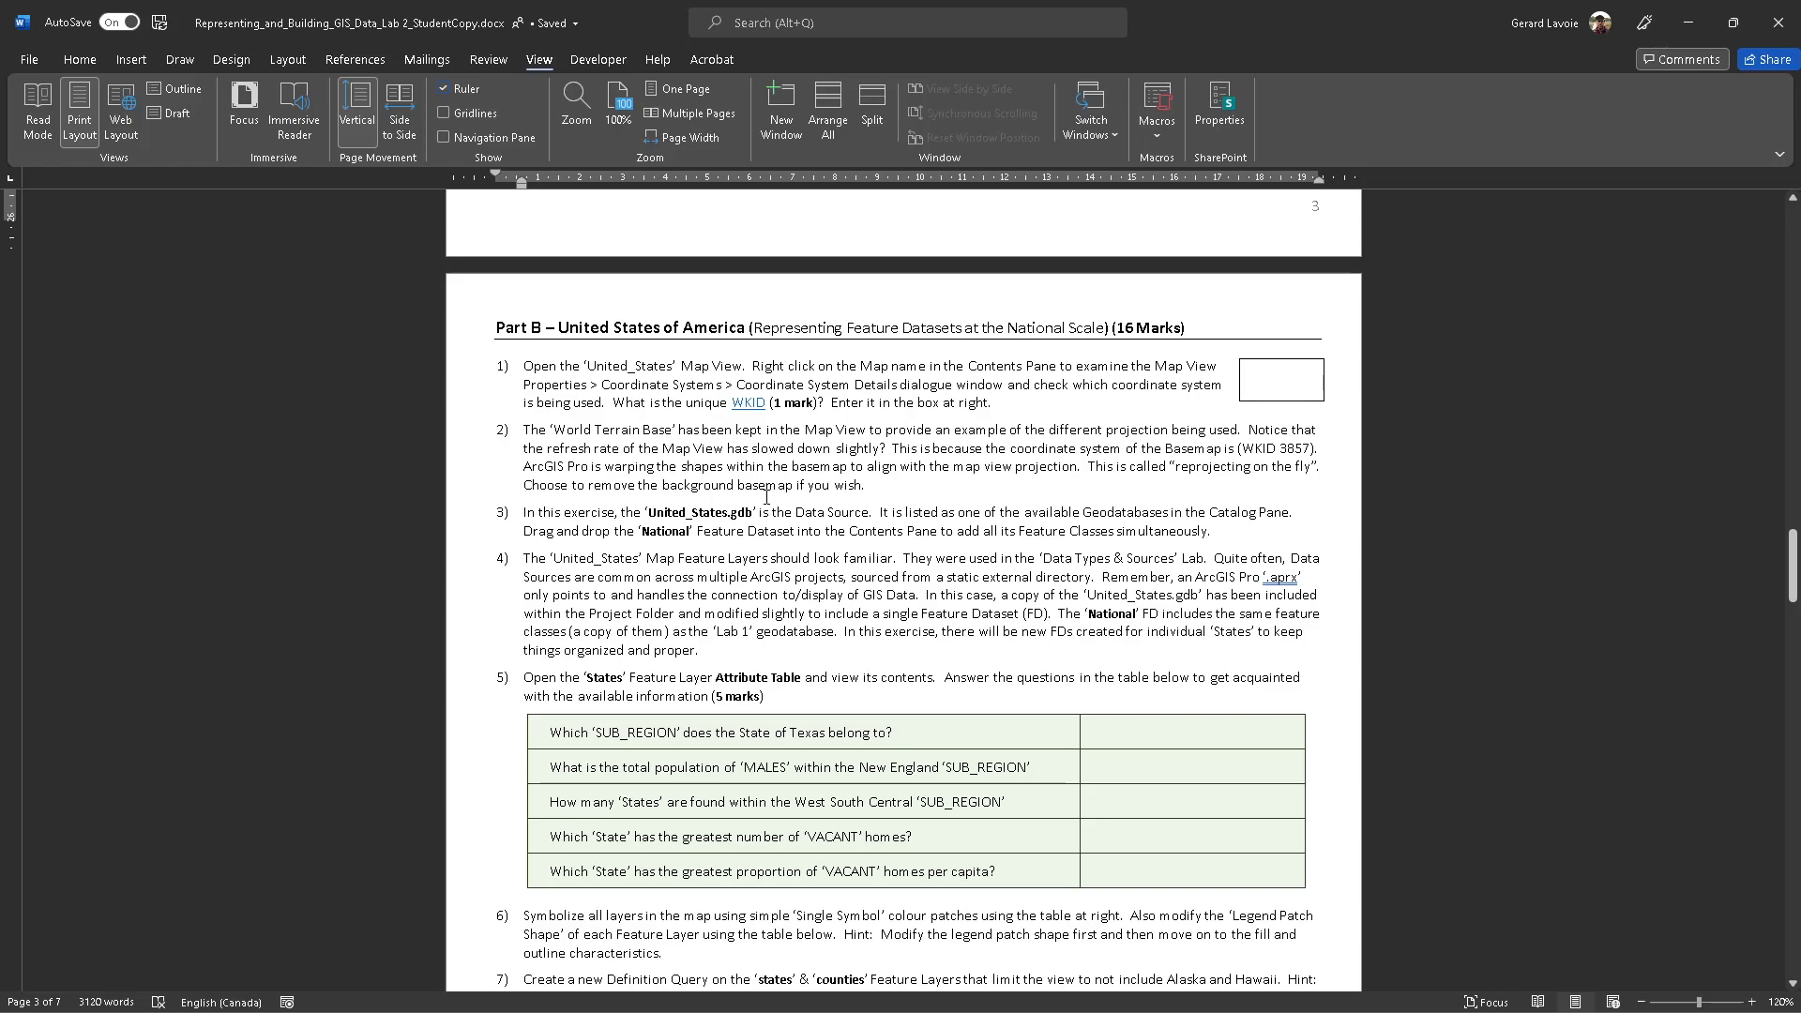
Switch to ArcGIS Pro, open the Countries layer's attribute table and narrow the CNTRY_CODE column.
key(alt+Tab)
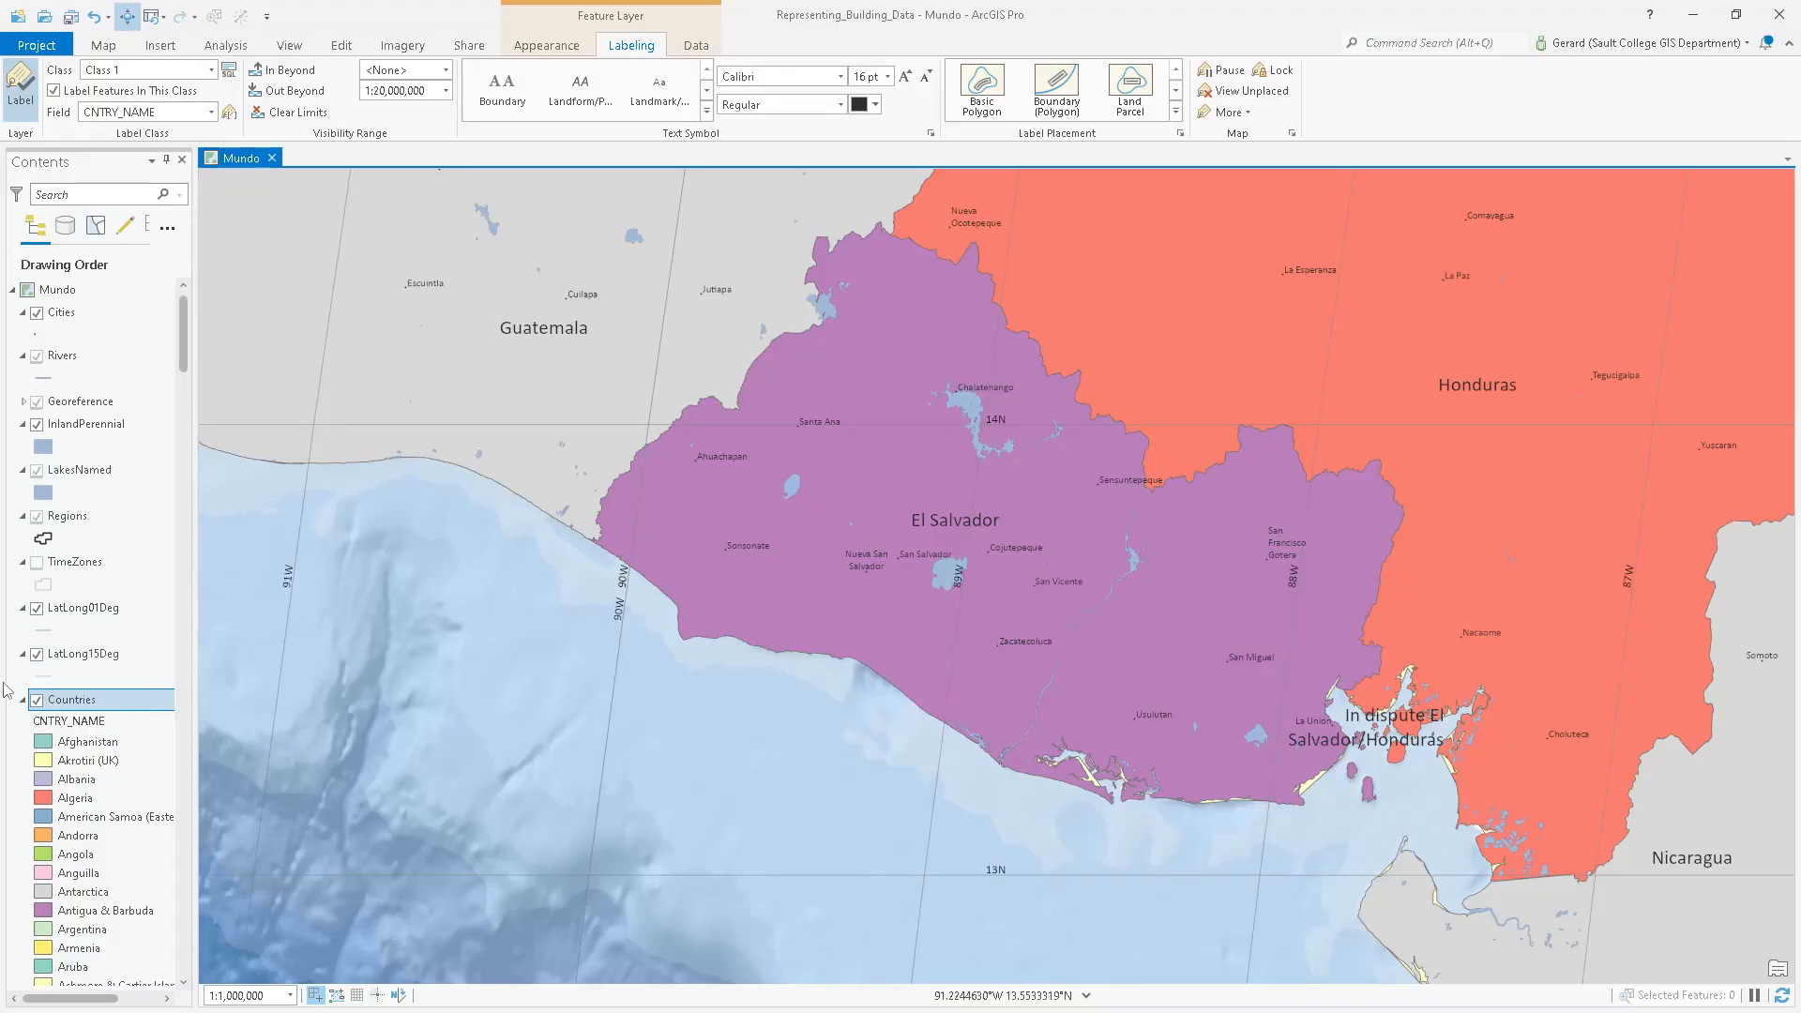
click(99, 703)
right_click(101, 710)
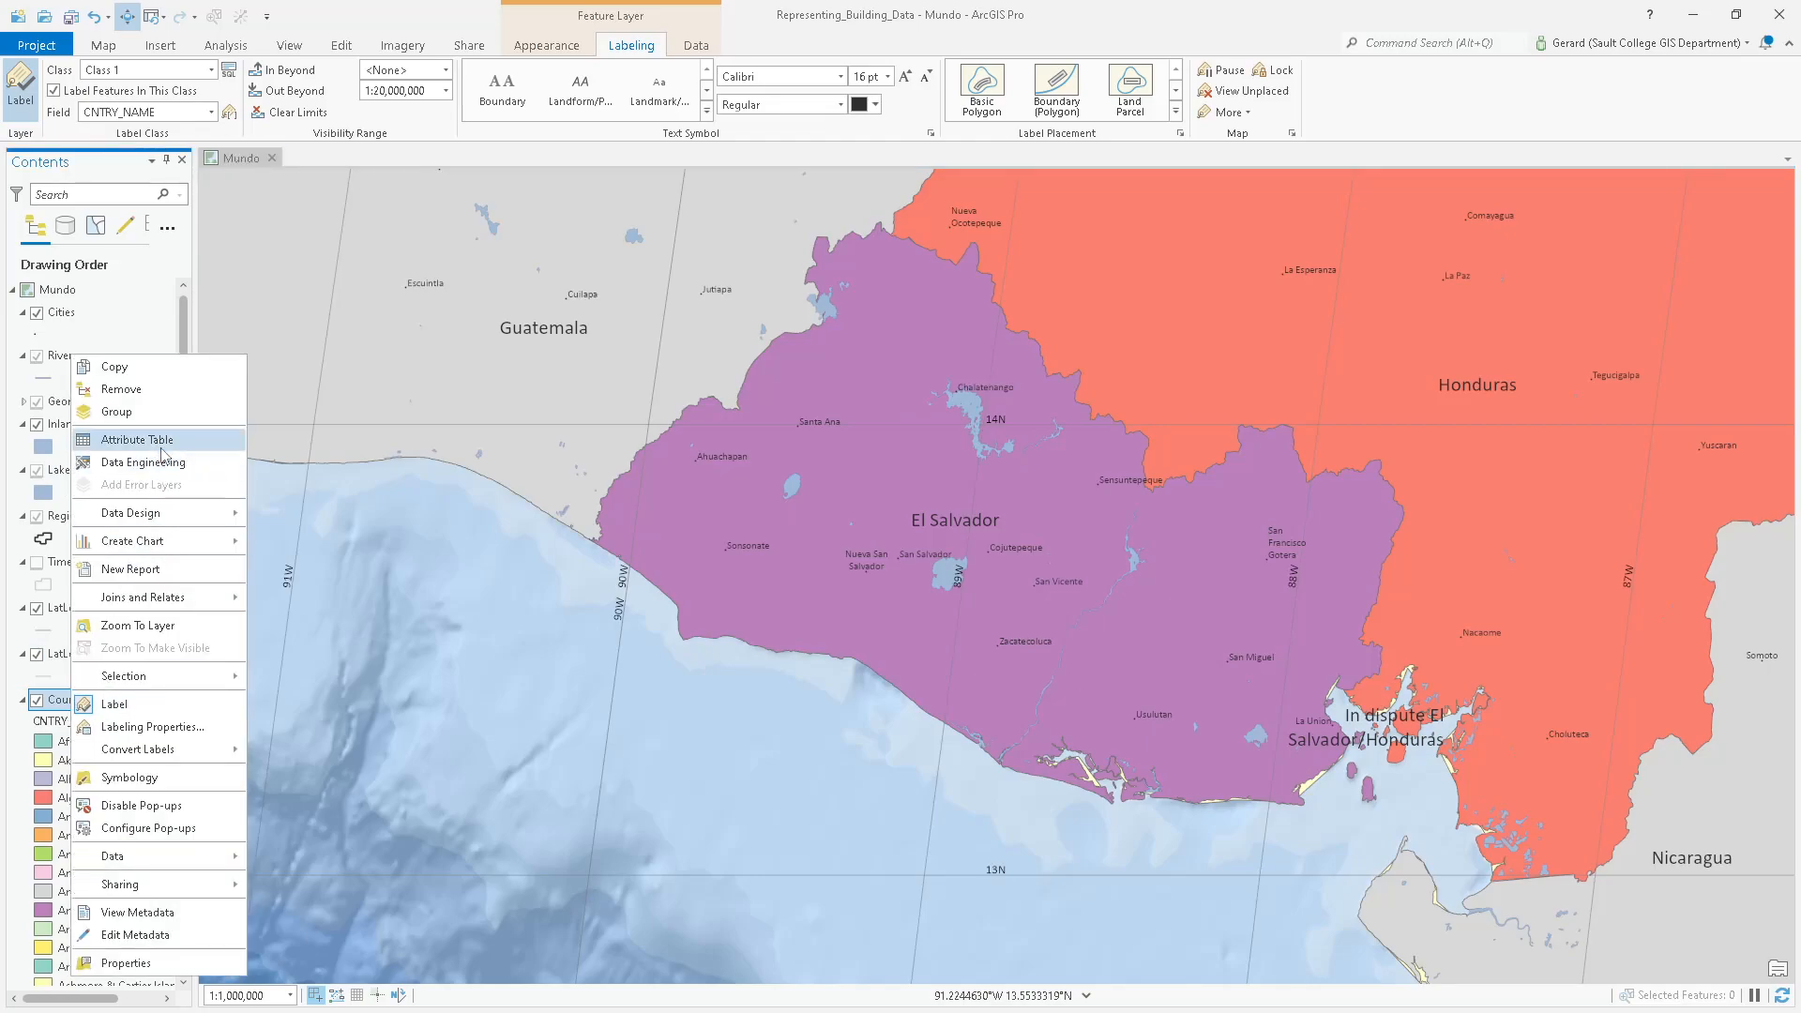
key(Escape)
key(ctrl+t)
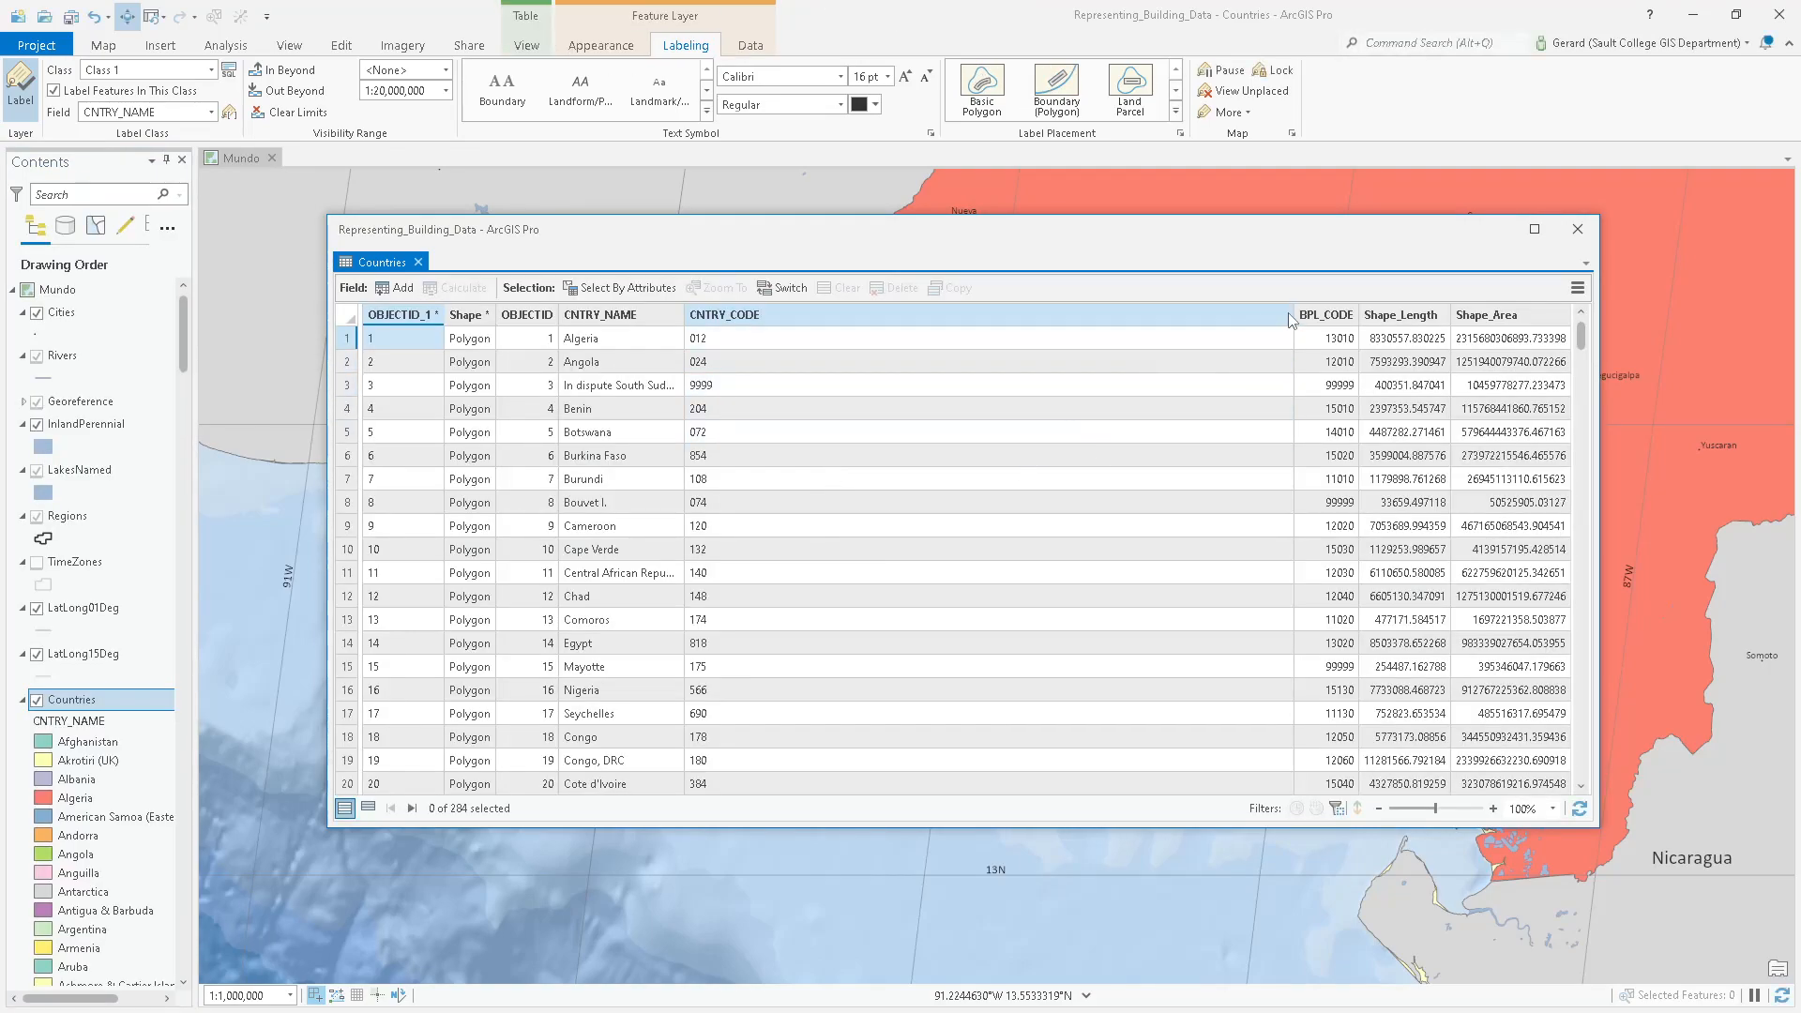
drag(1293, 314, 825, 328)
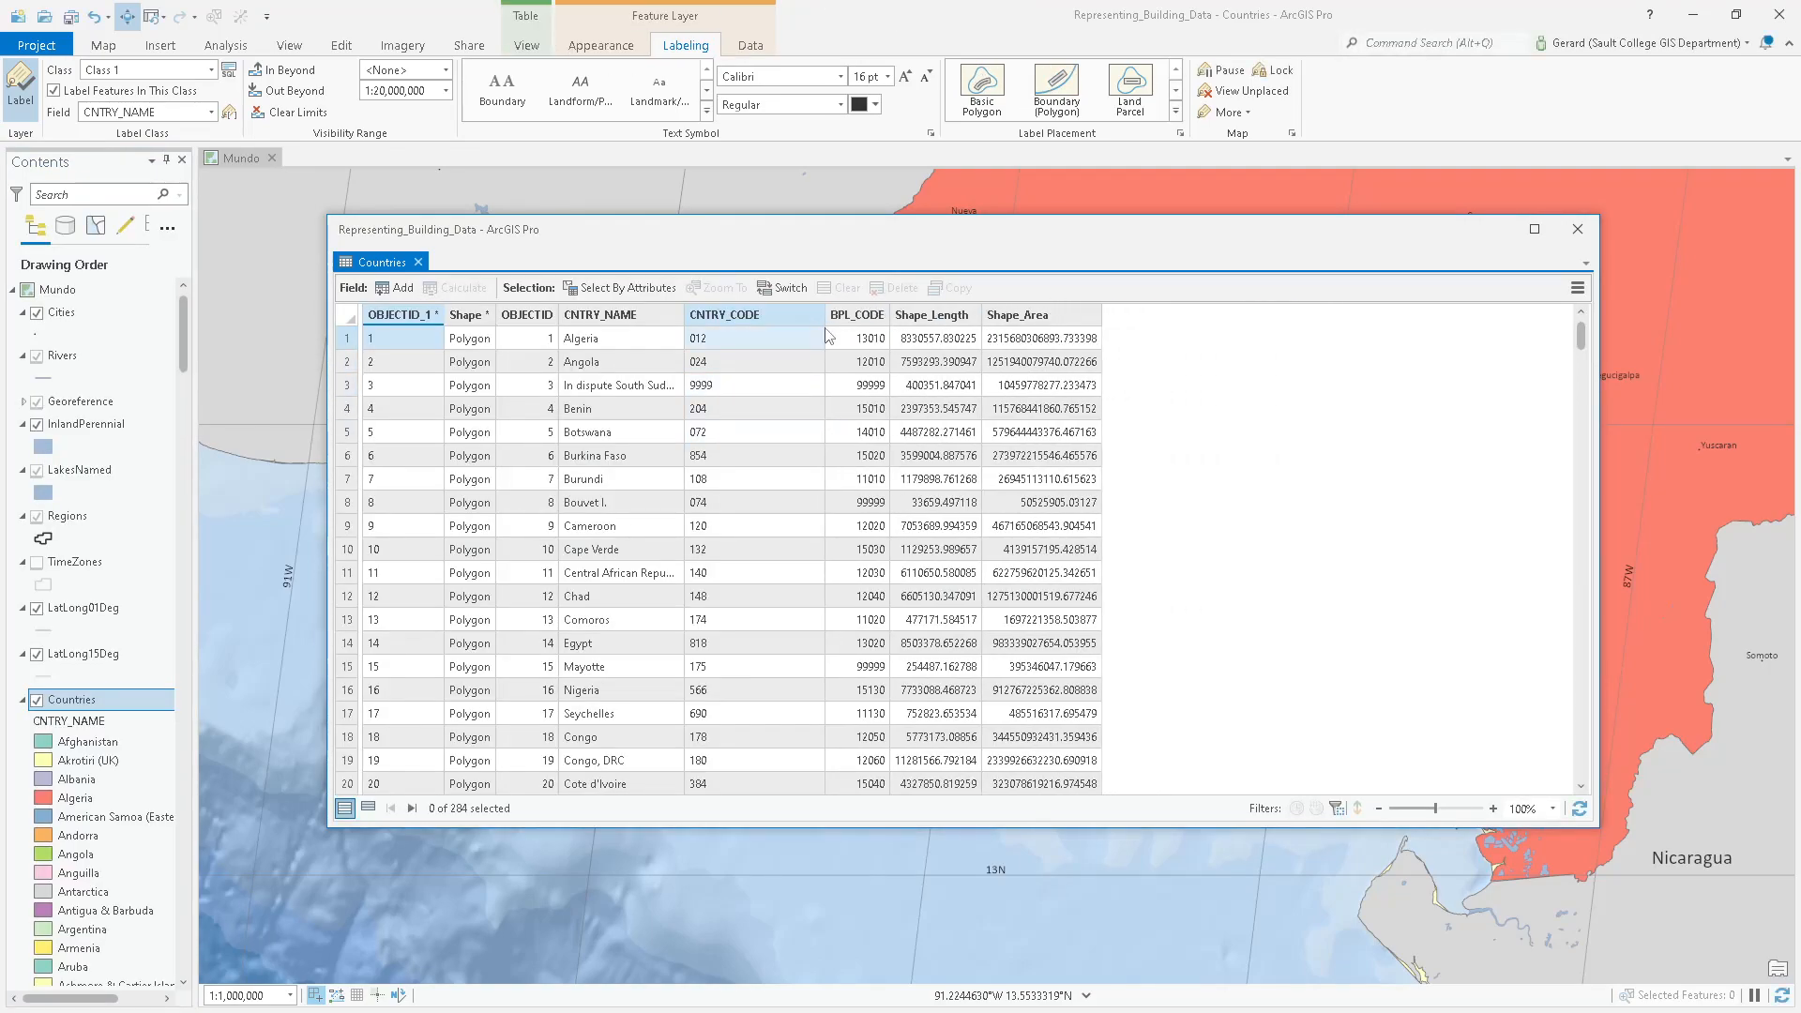
Review the CNTRY_NAME and Shape_Area fields of the Countries table and close the table.
click(660, 319)
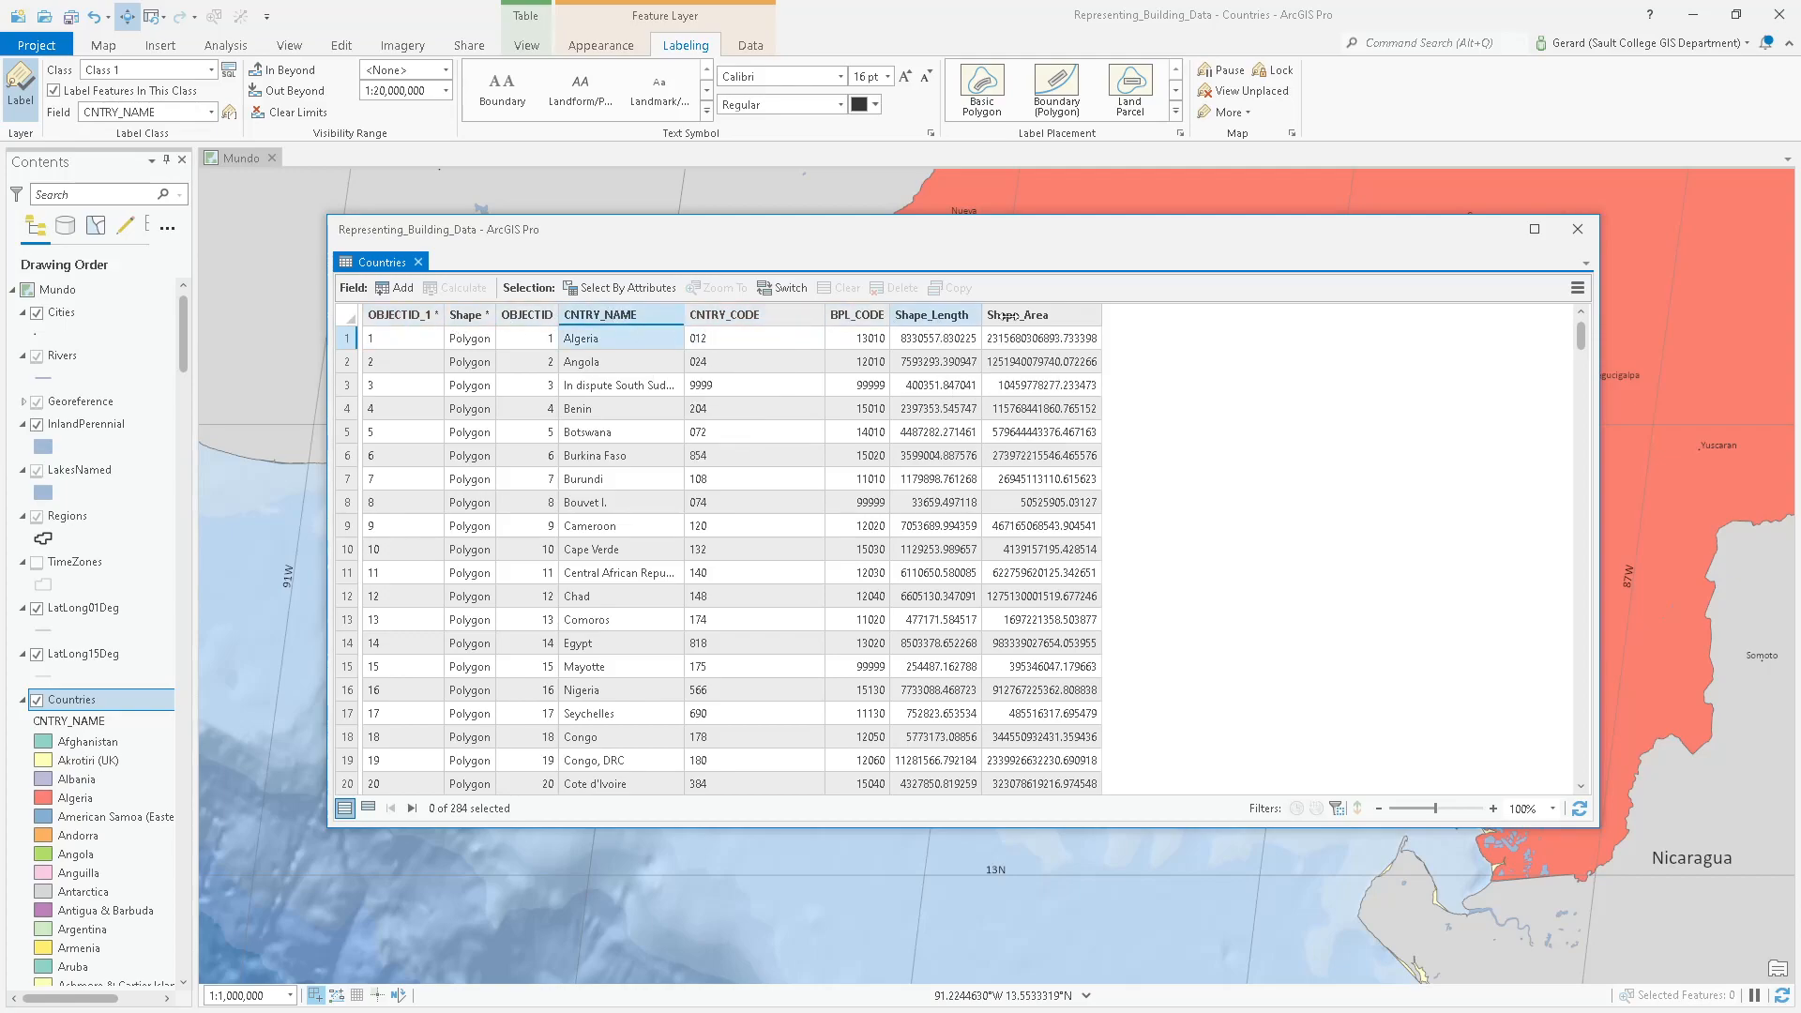
click(1034, 320)
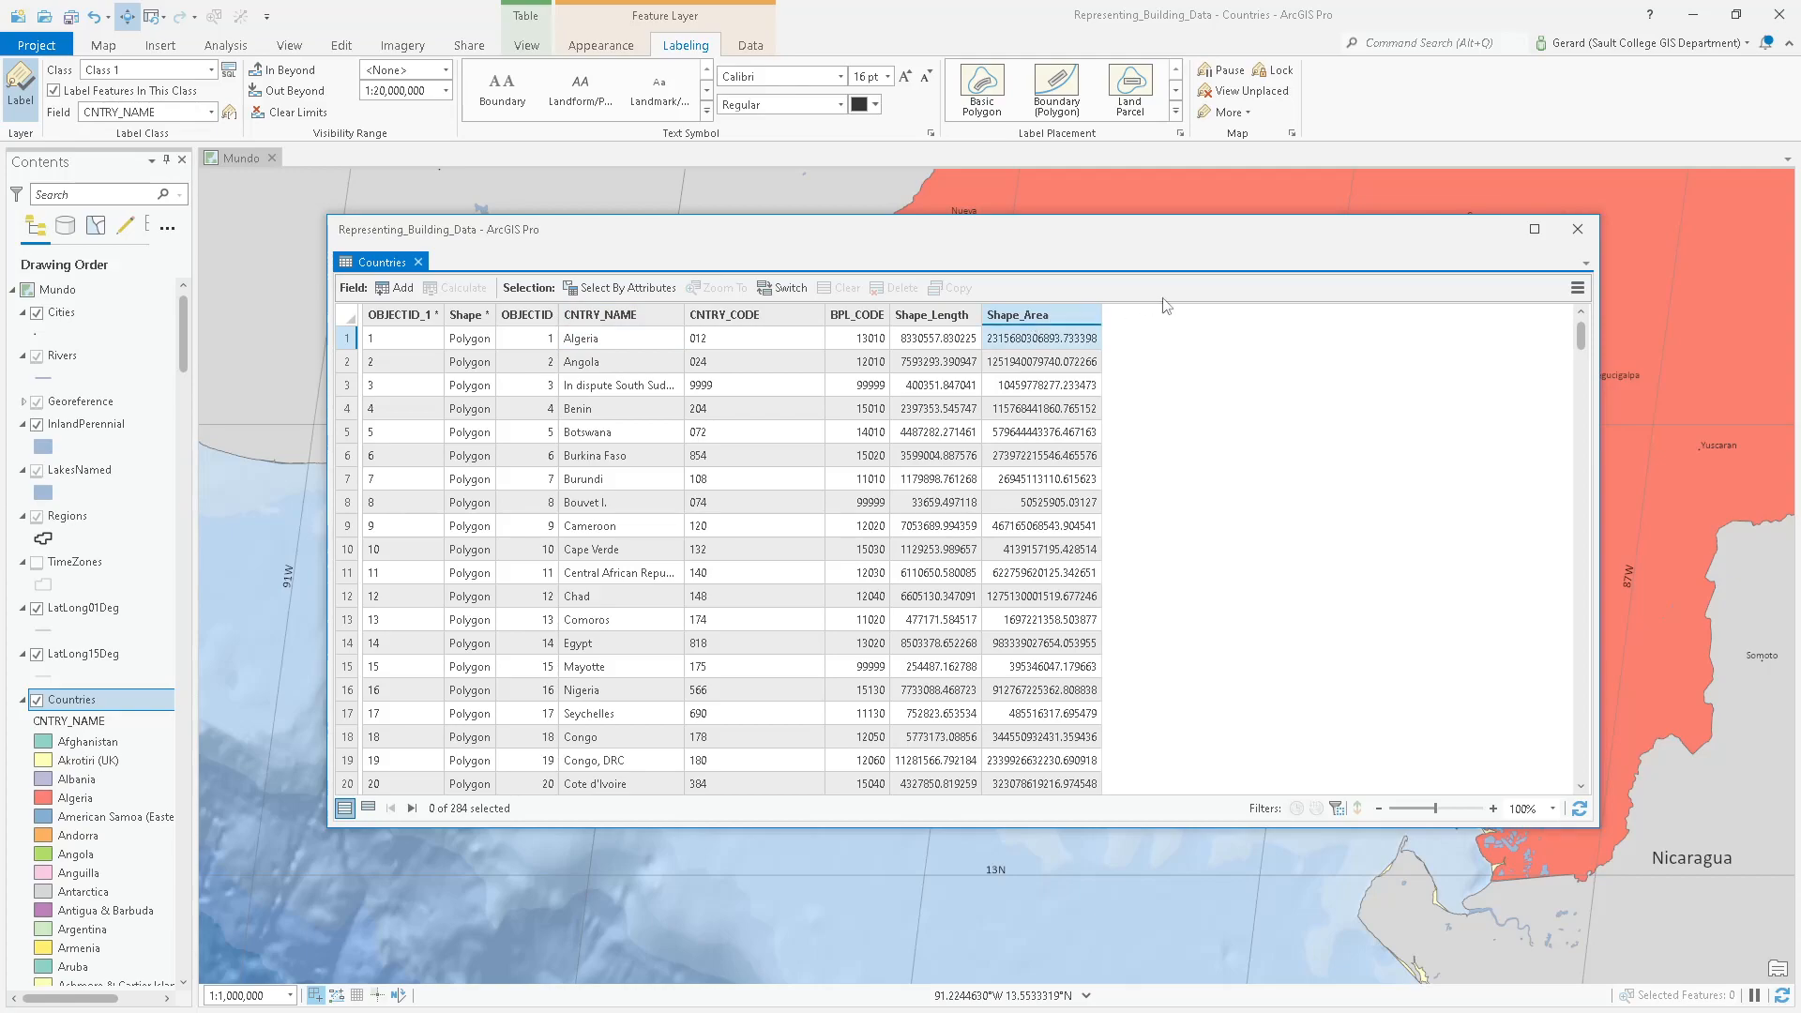
click(1577, 229)
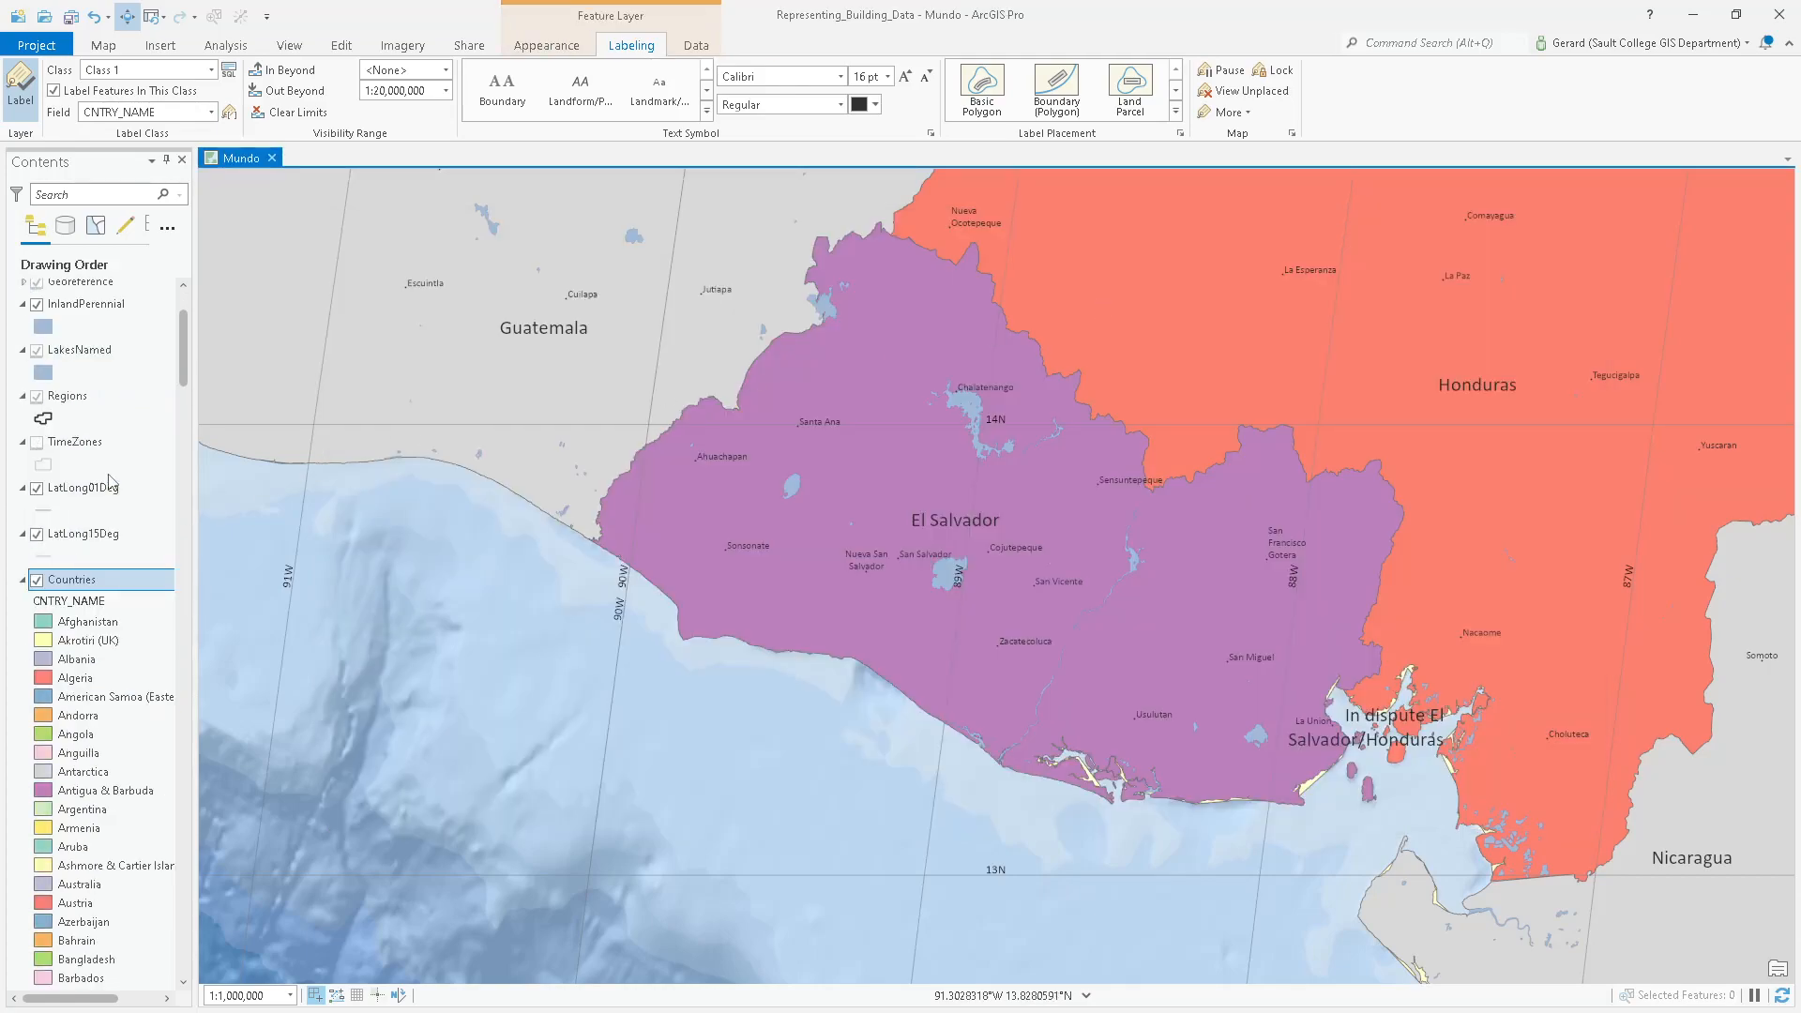
Open the Cities layer's attribute table and examine the POP_CLASS, POP and POP_SOURCE fields.
click(81, 318)
right_click(81, 318)
click(112, 319)
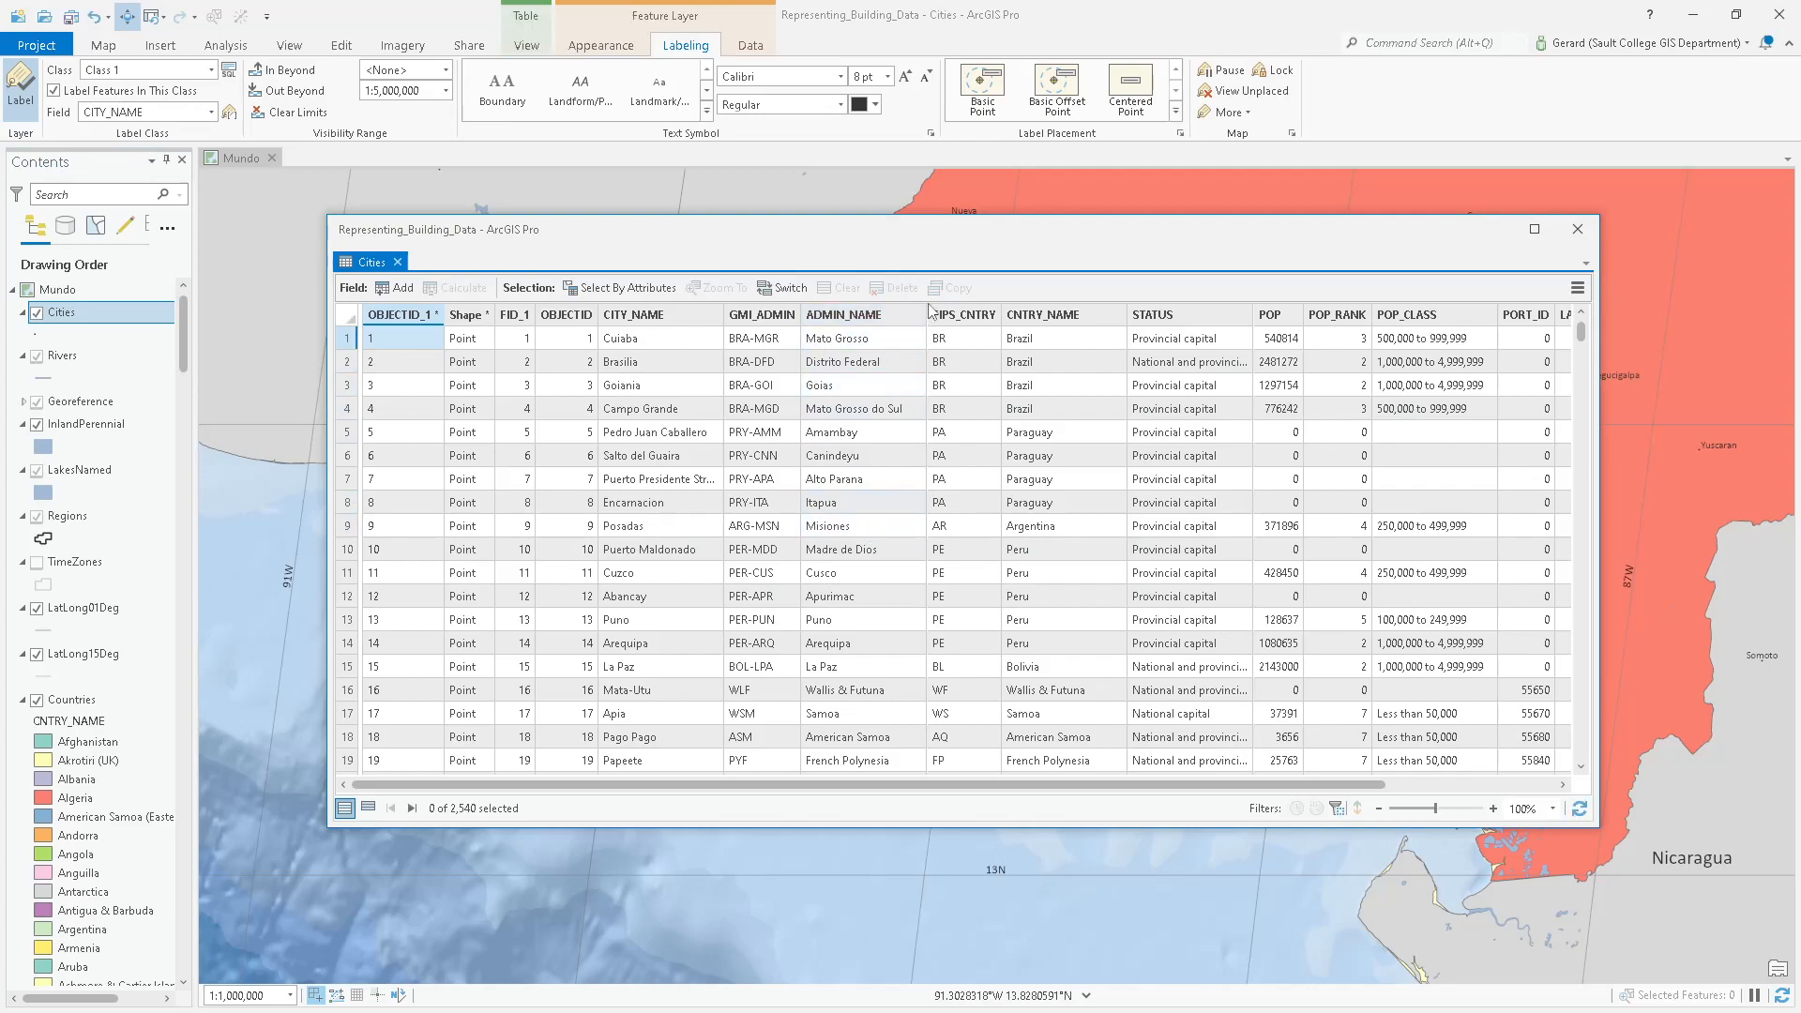
click(1420, 316)
click(1288, 314)
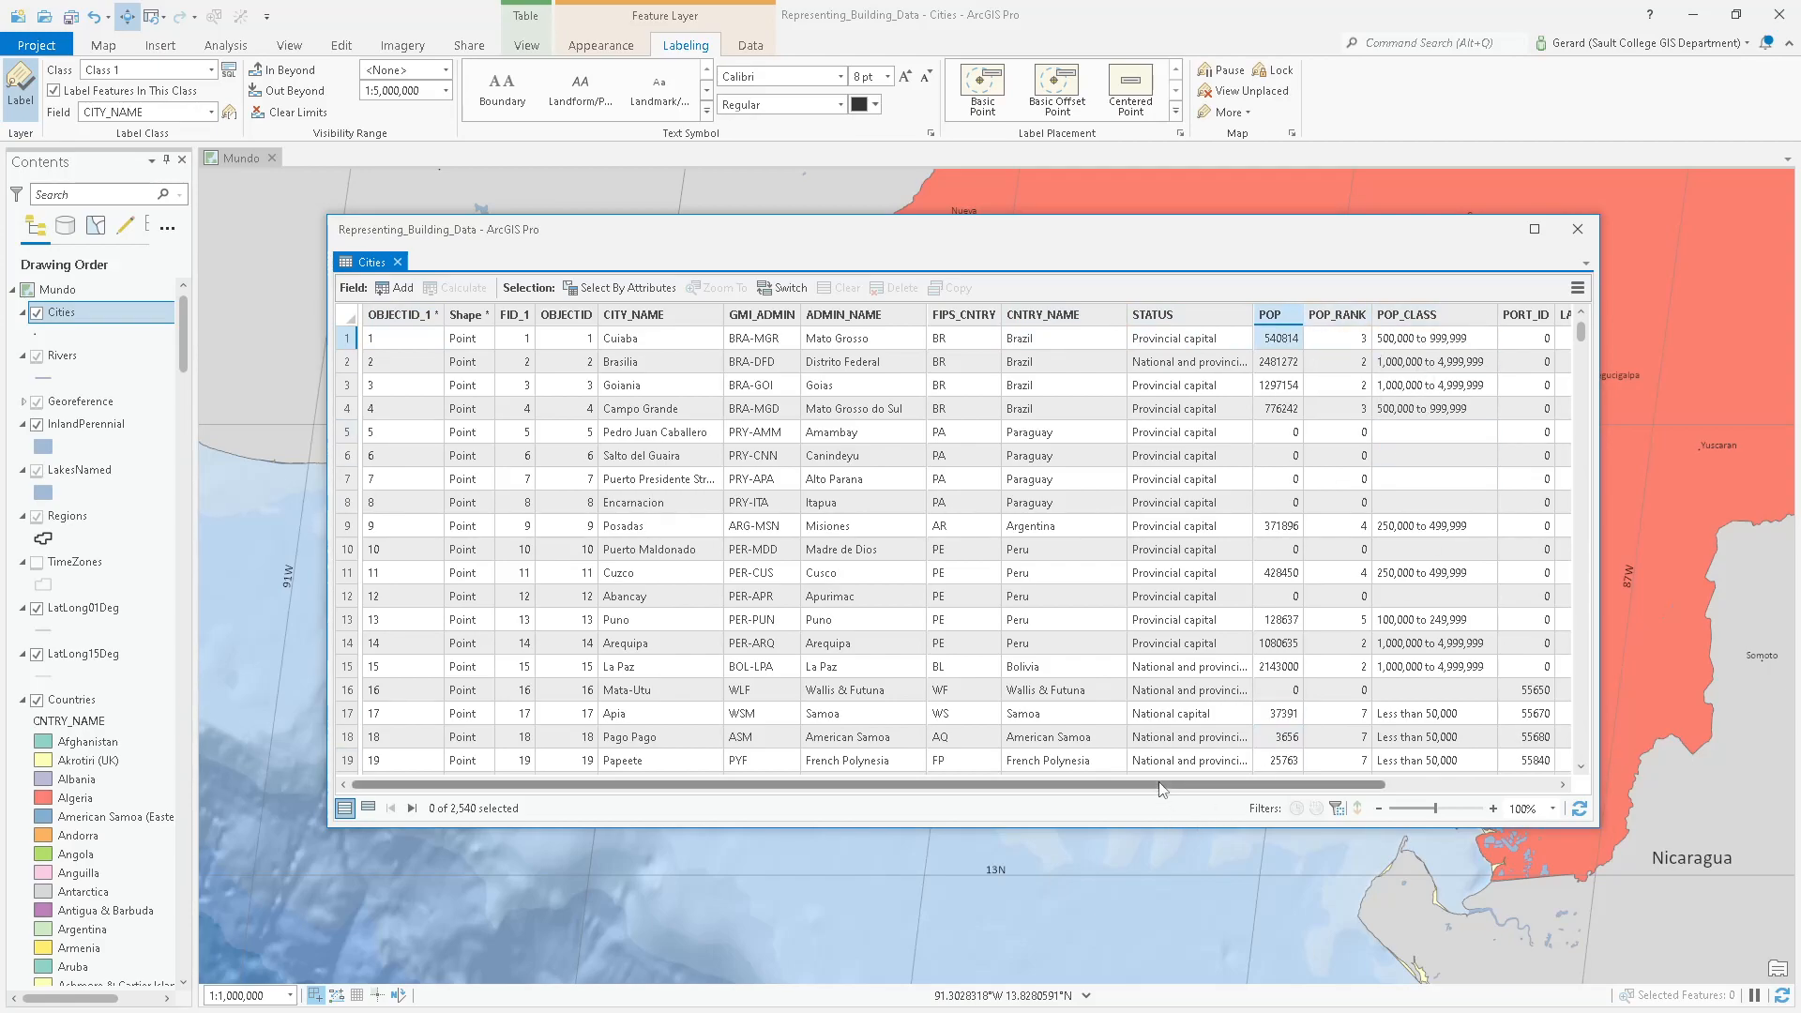
drag(1319, 785, 1567, 790)
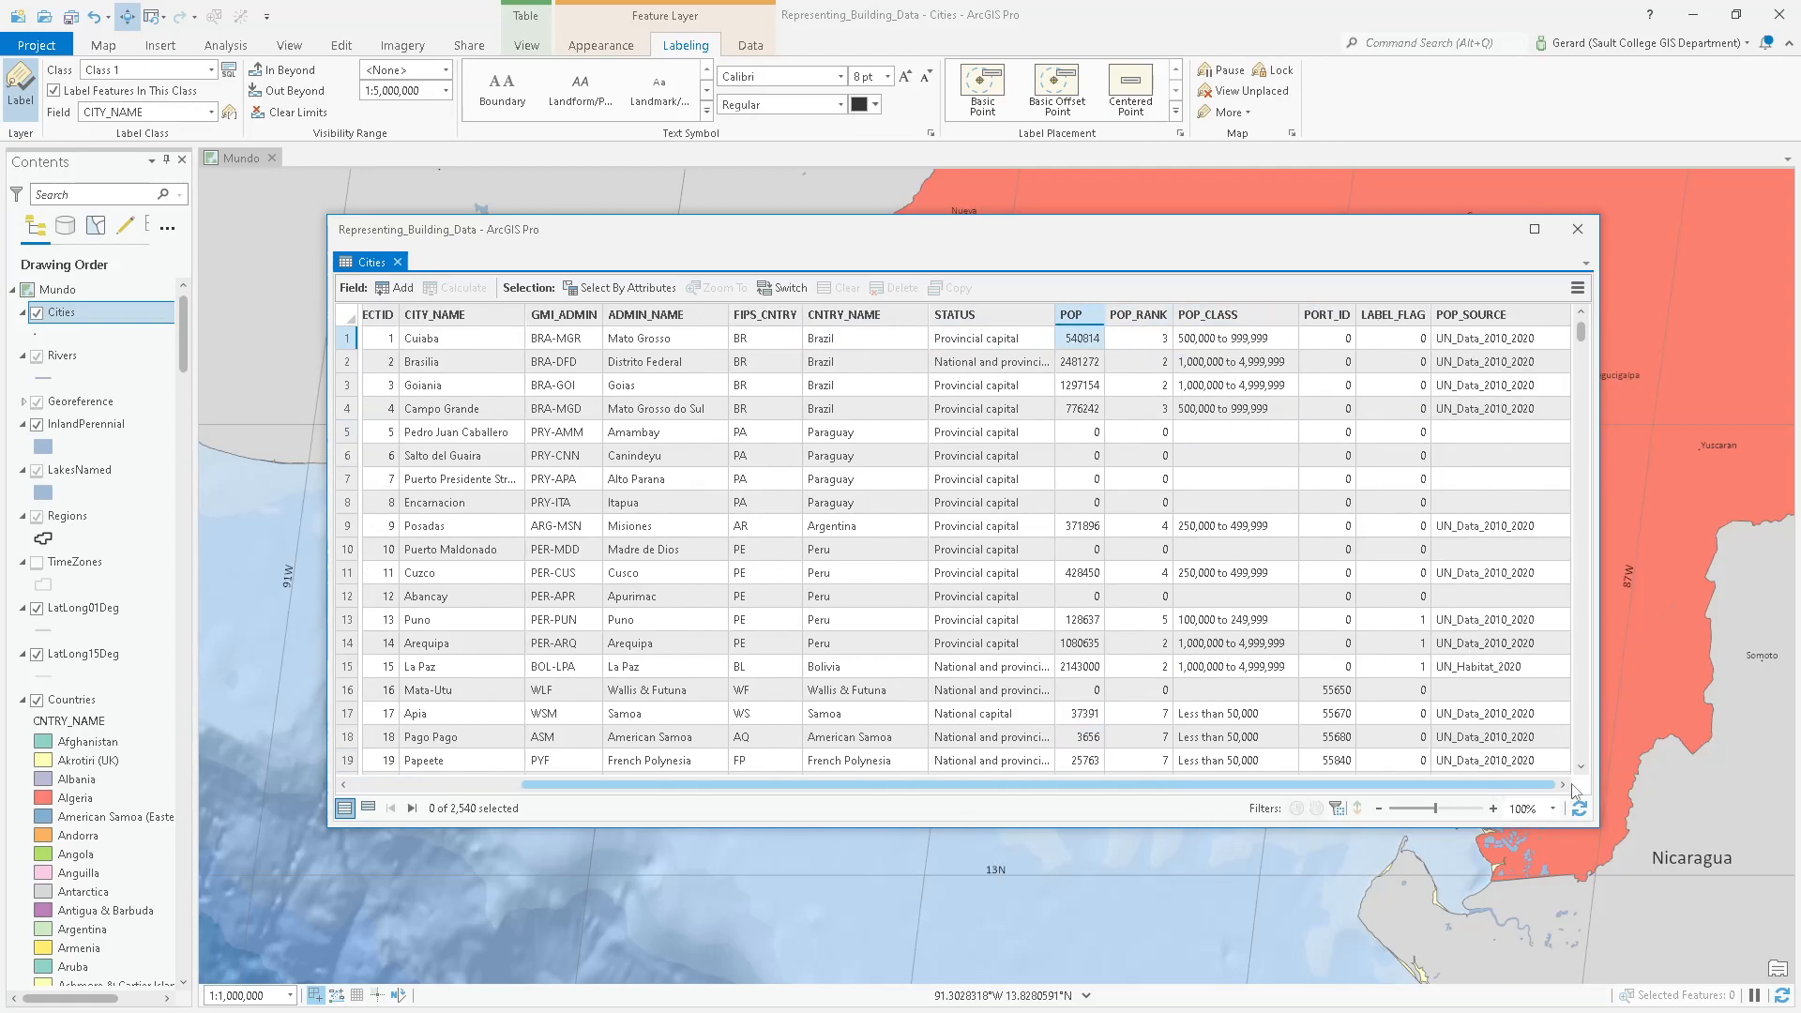
click(1482, 339)
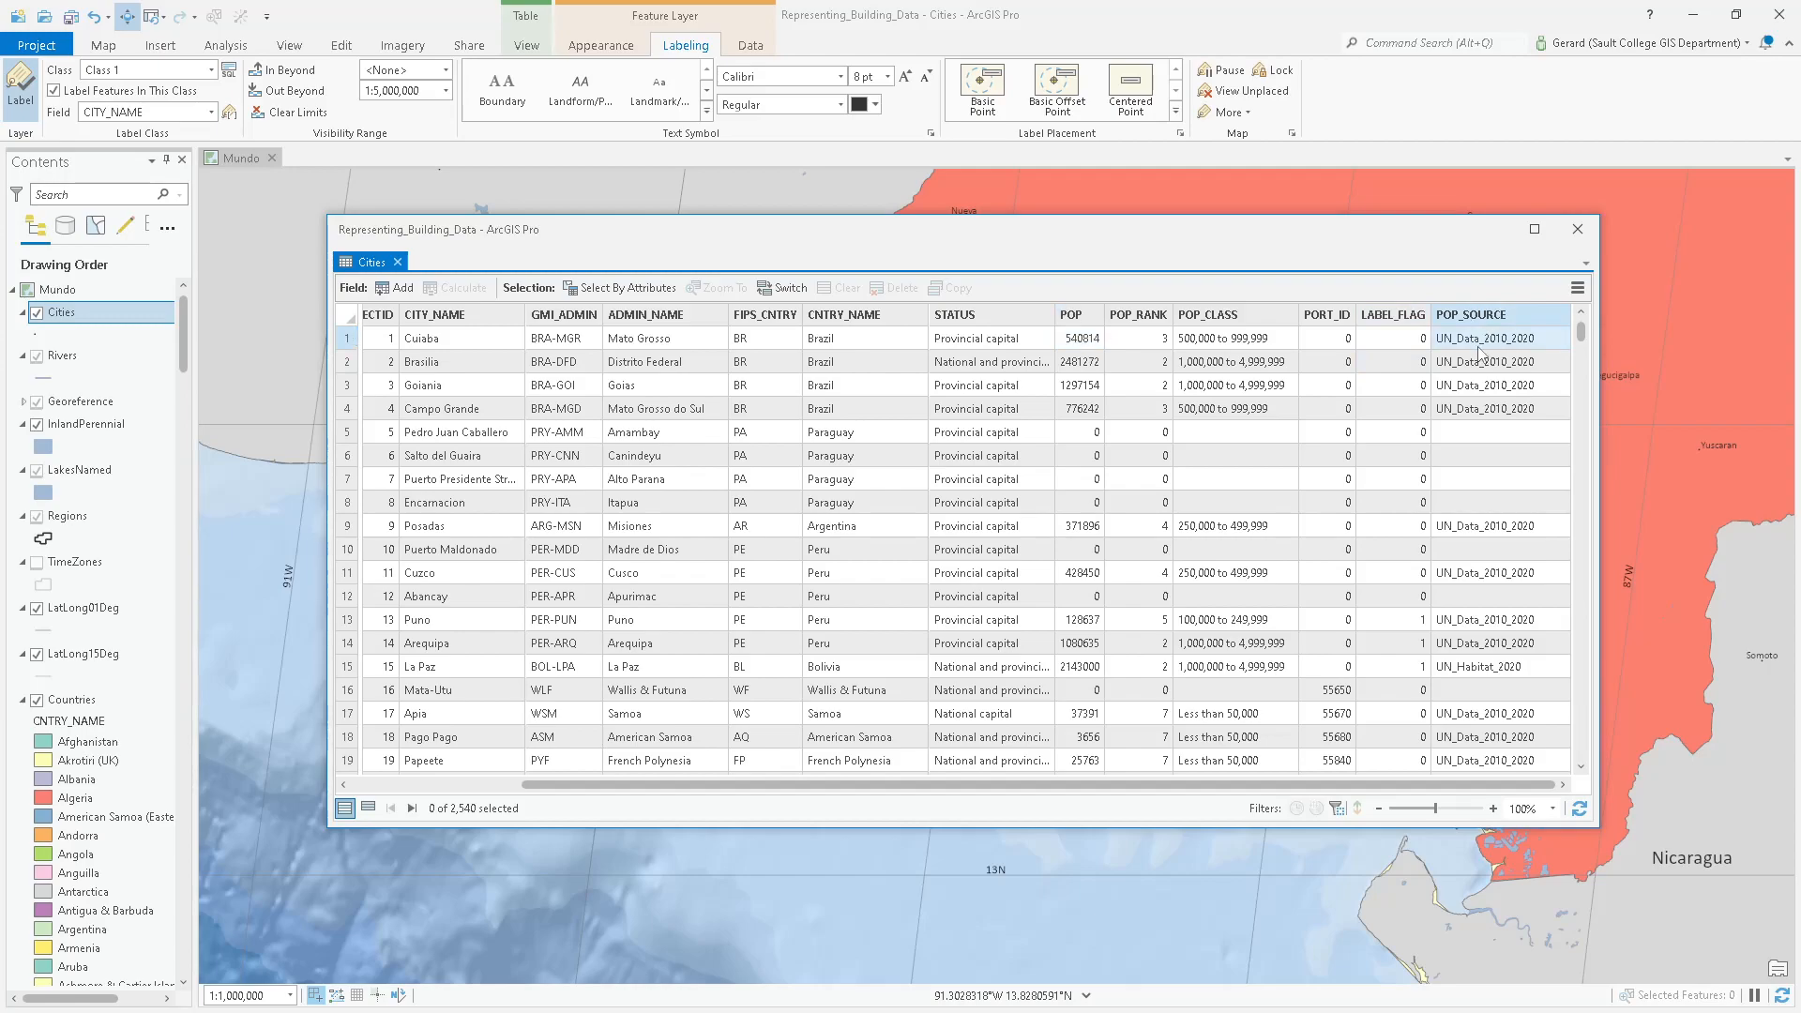
Sort the Cities table by POP in descending order to check the most populous city, and close the table.
click(1077, 323)
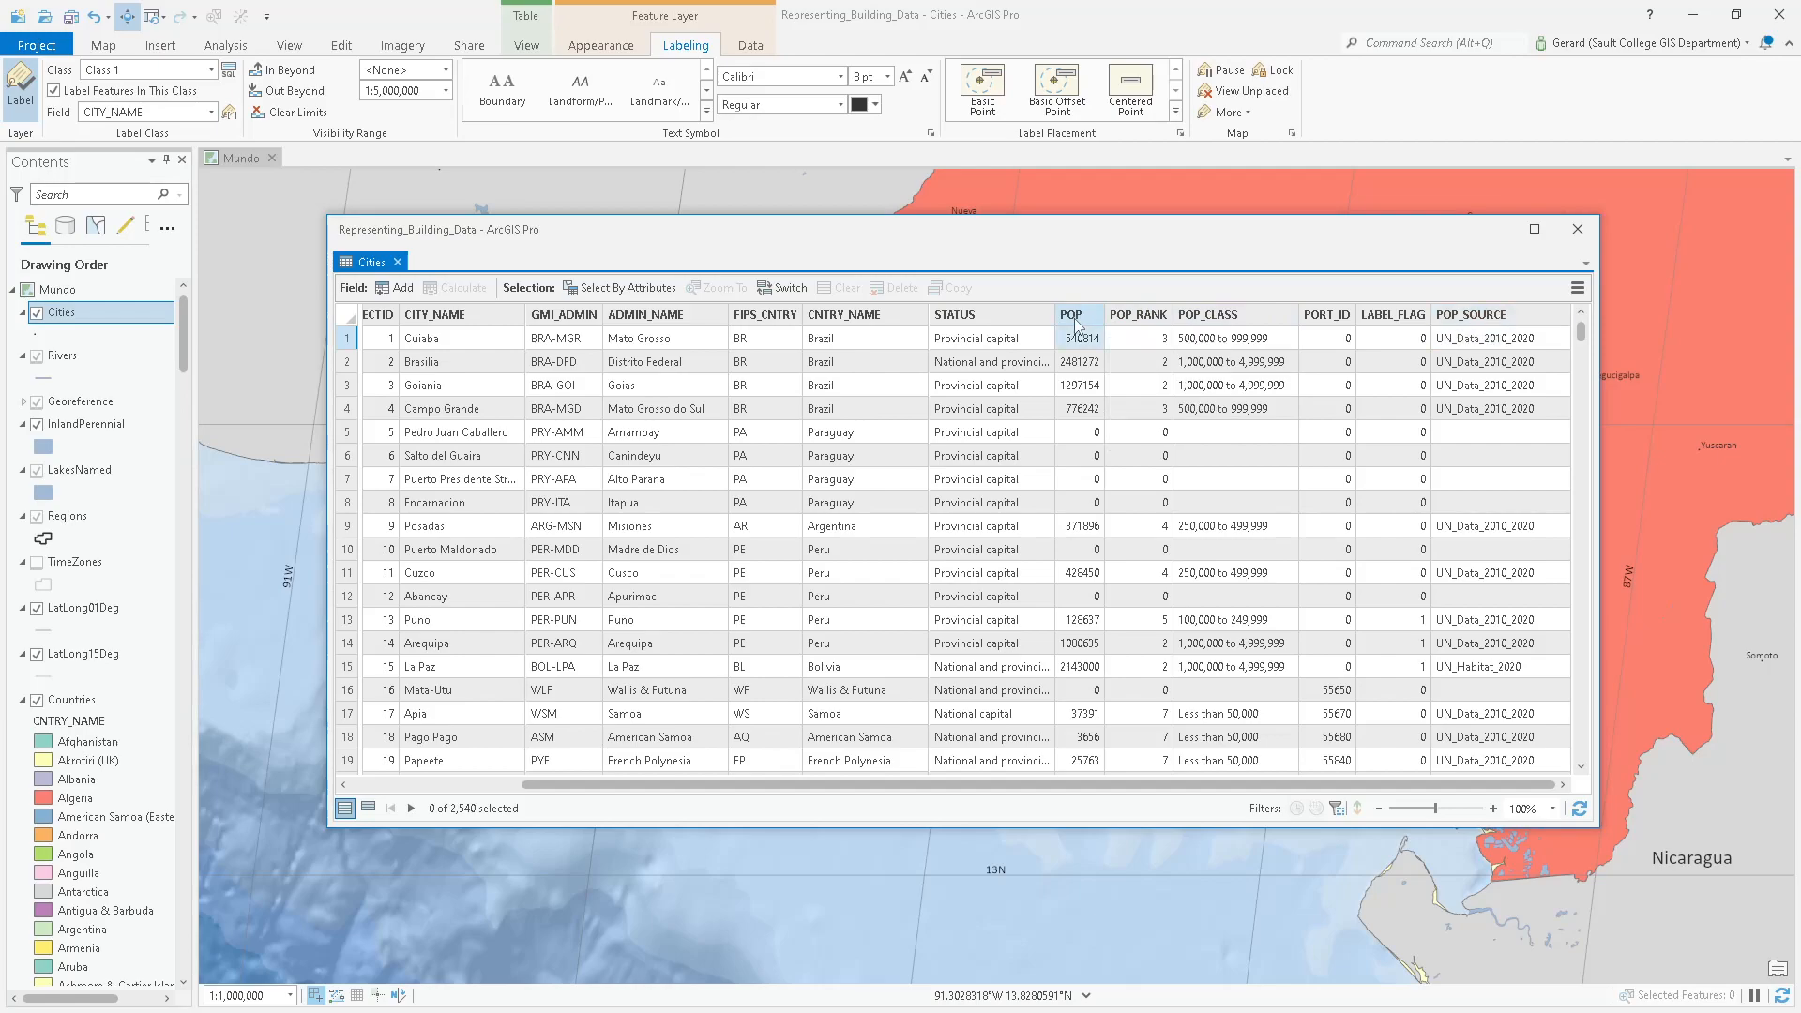
right_click(1078, 325)
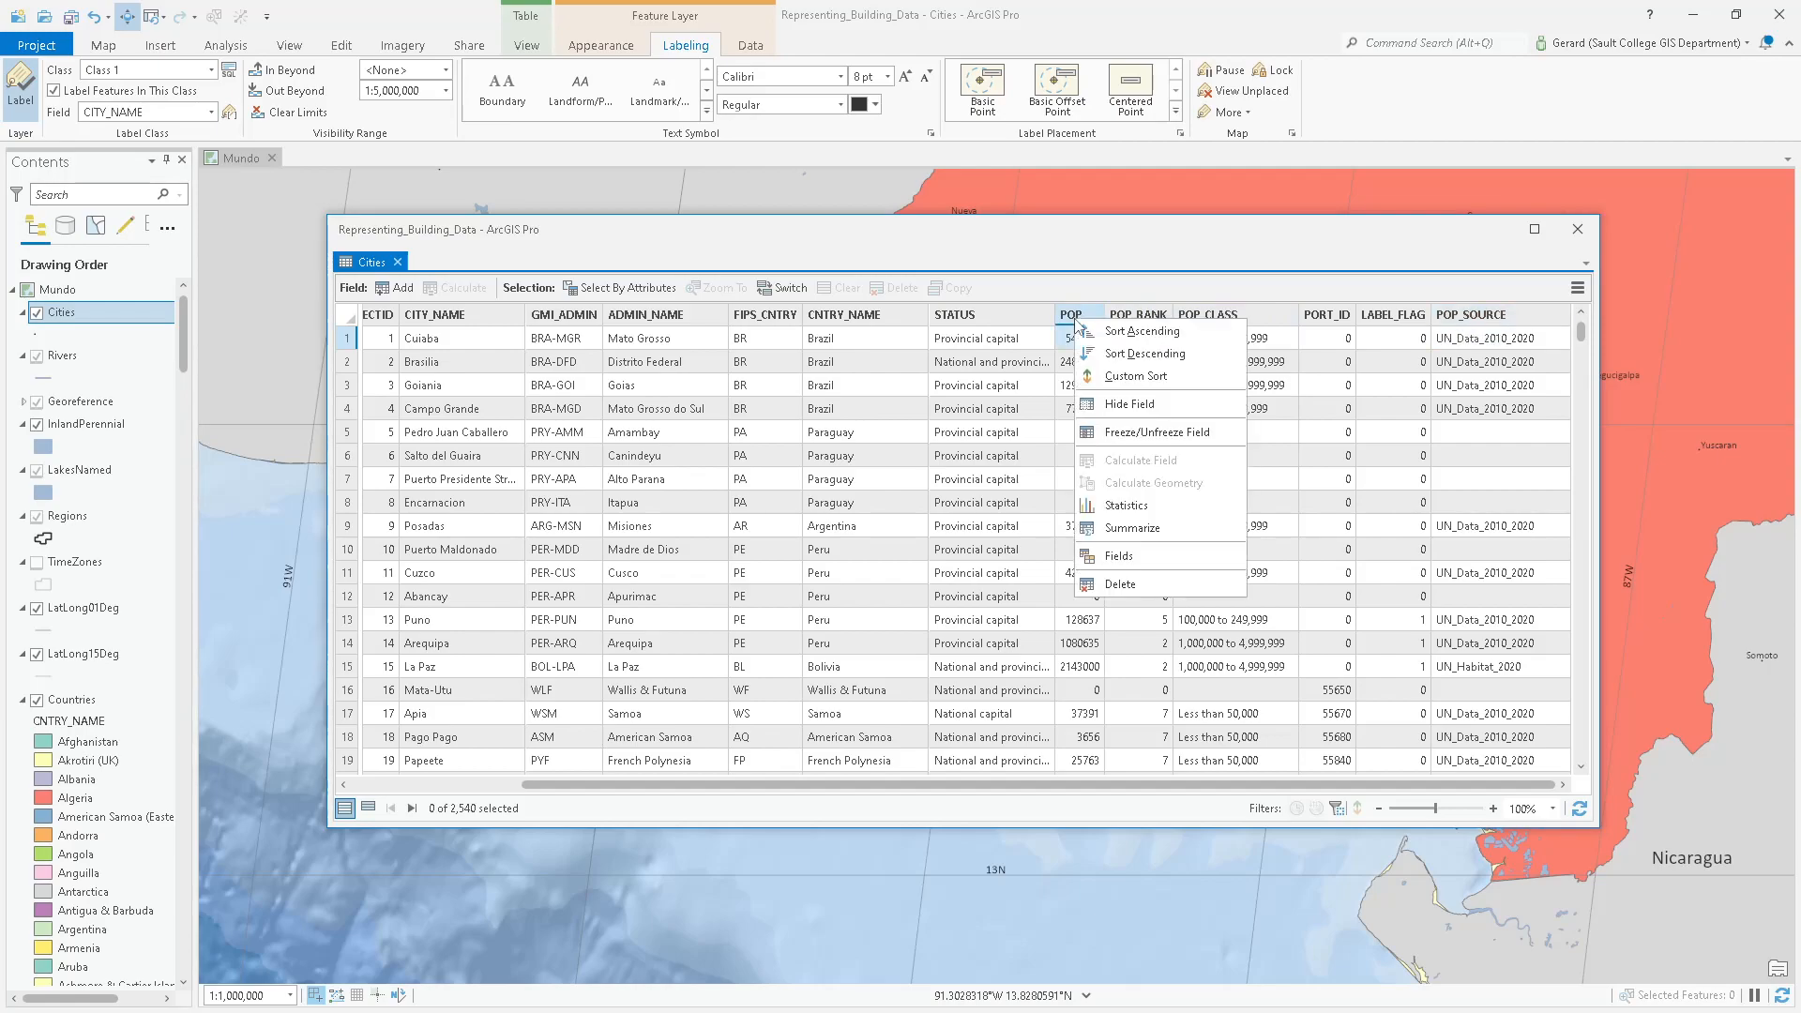
click(1127, 352)
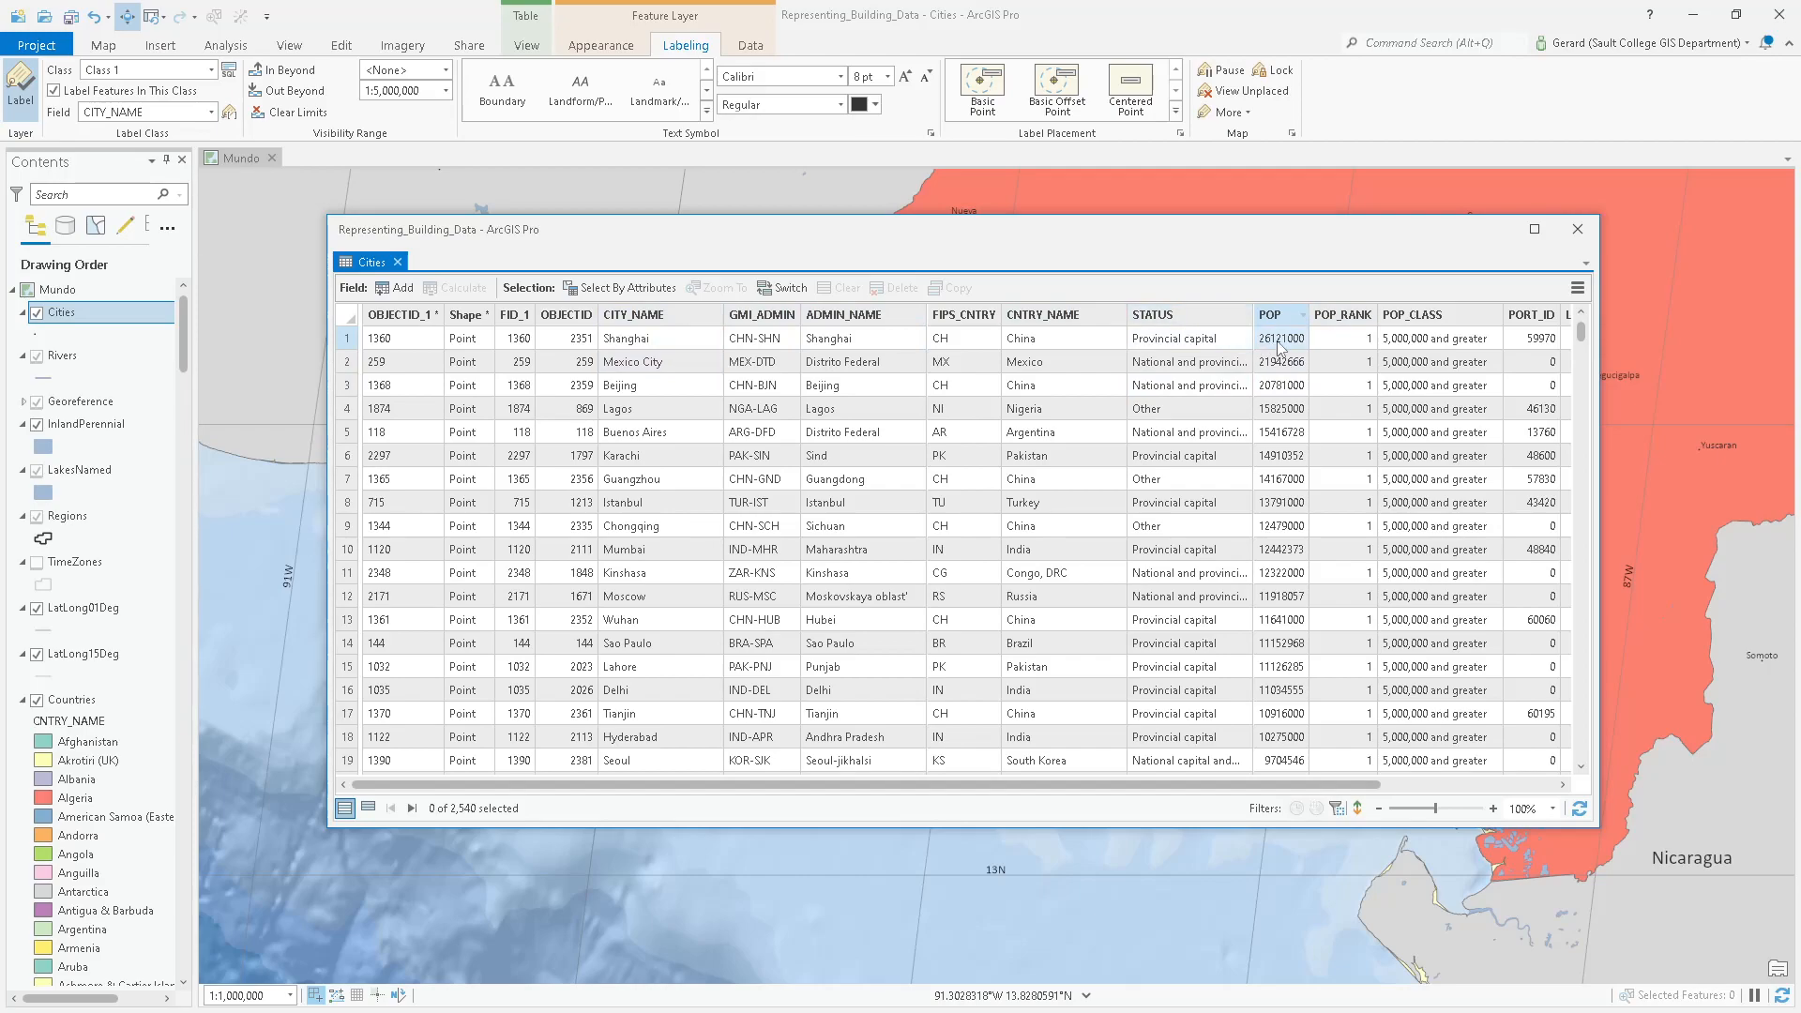
click(1580, 232)
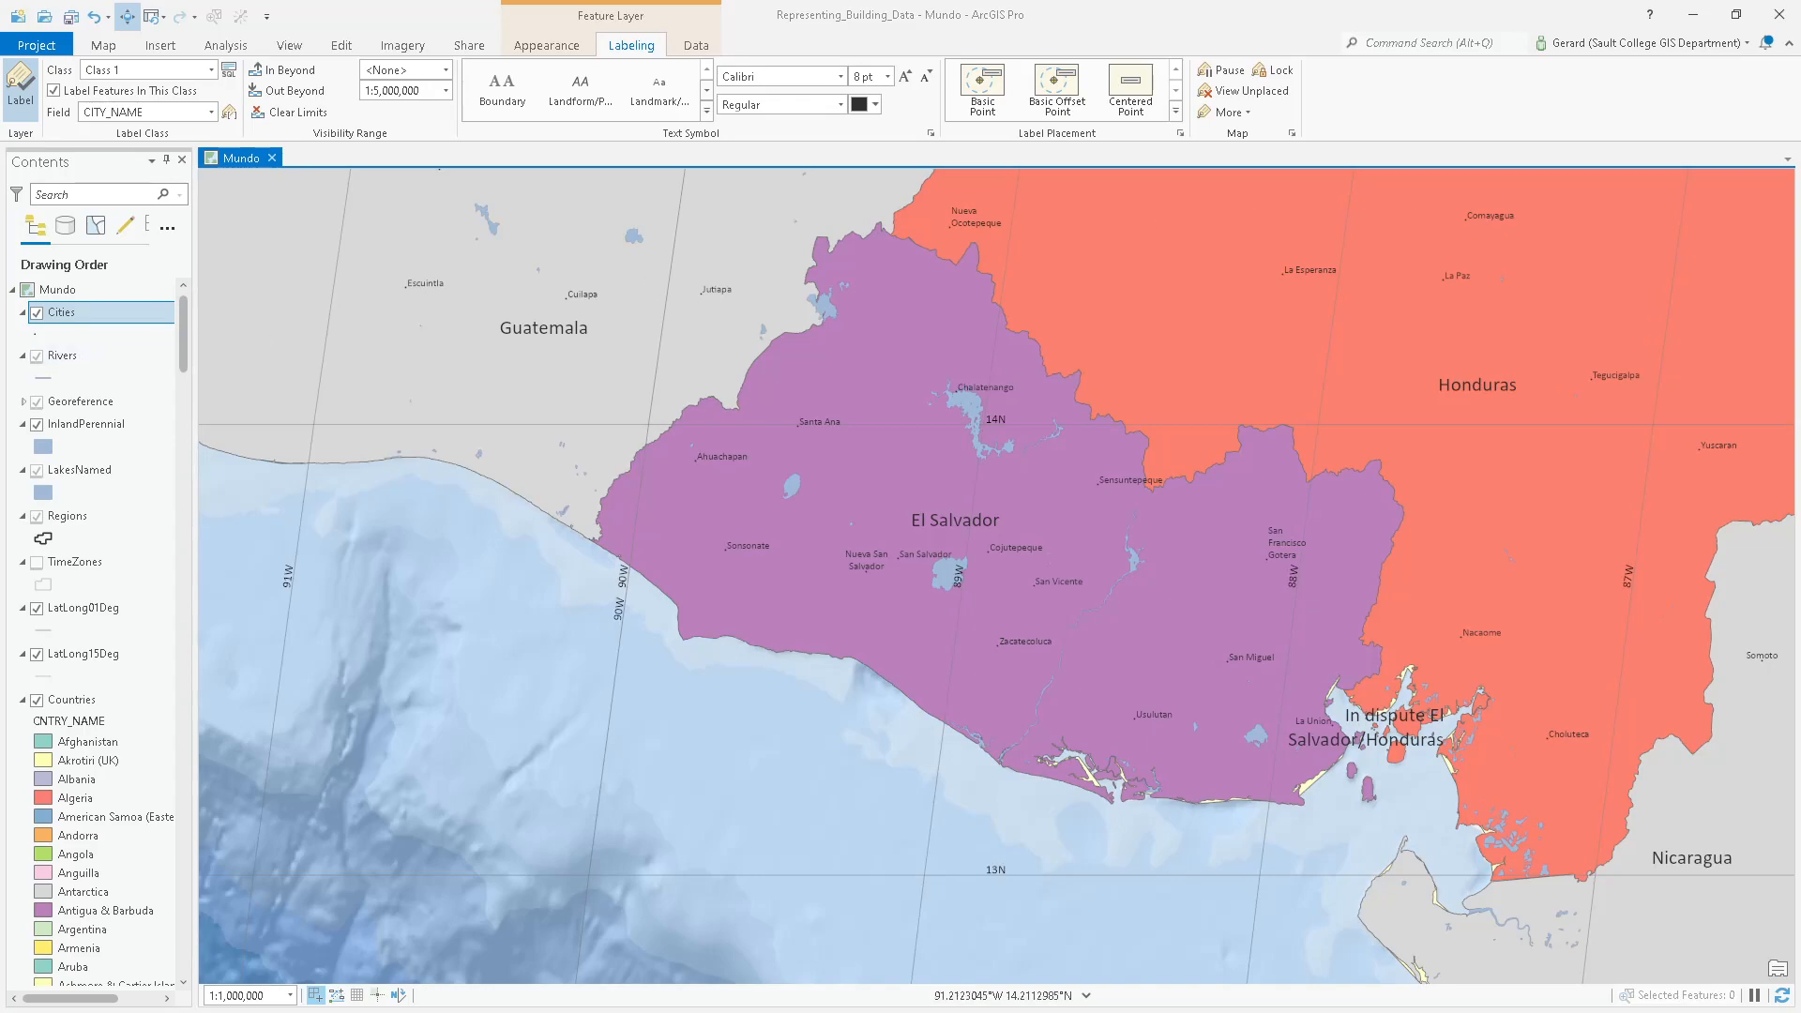
Check the opening instructions of Part B in Word and return to ArcGIS Pro.
key(alt+Tab)
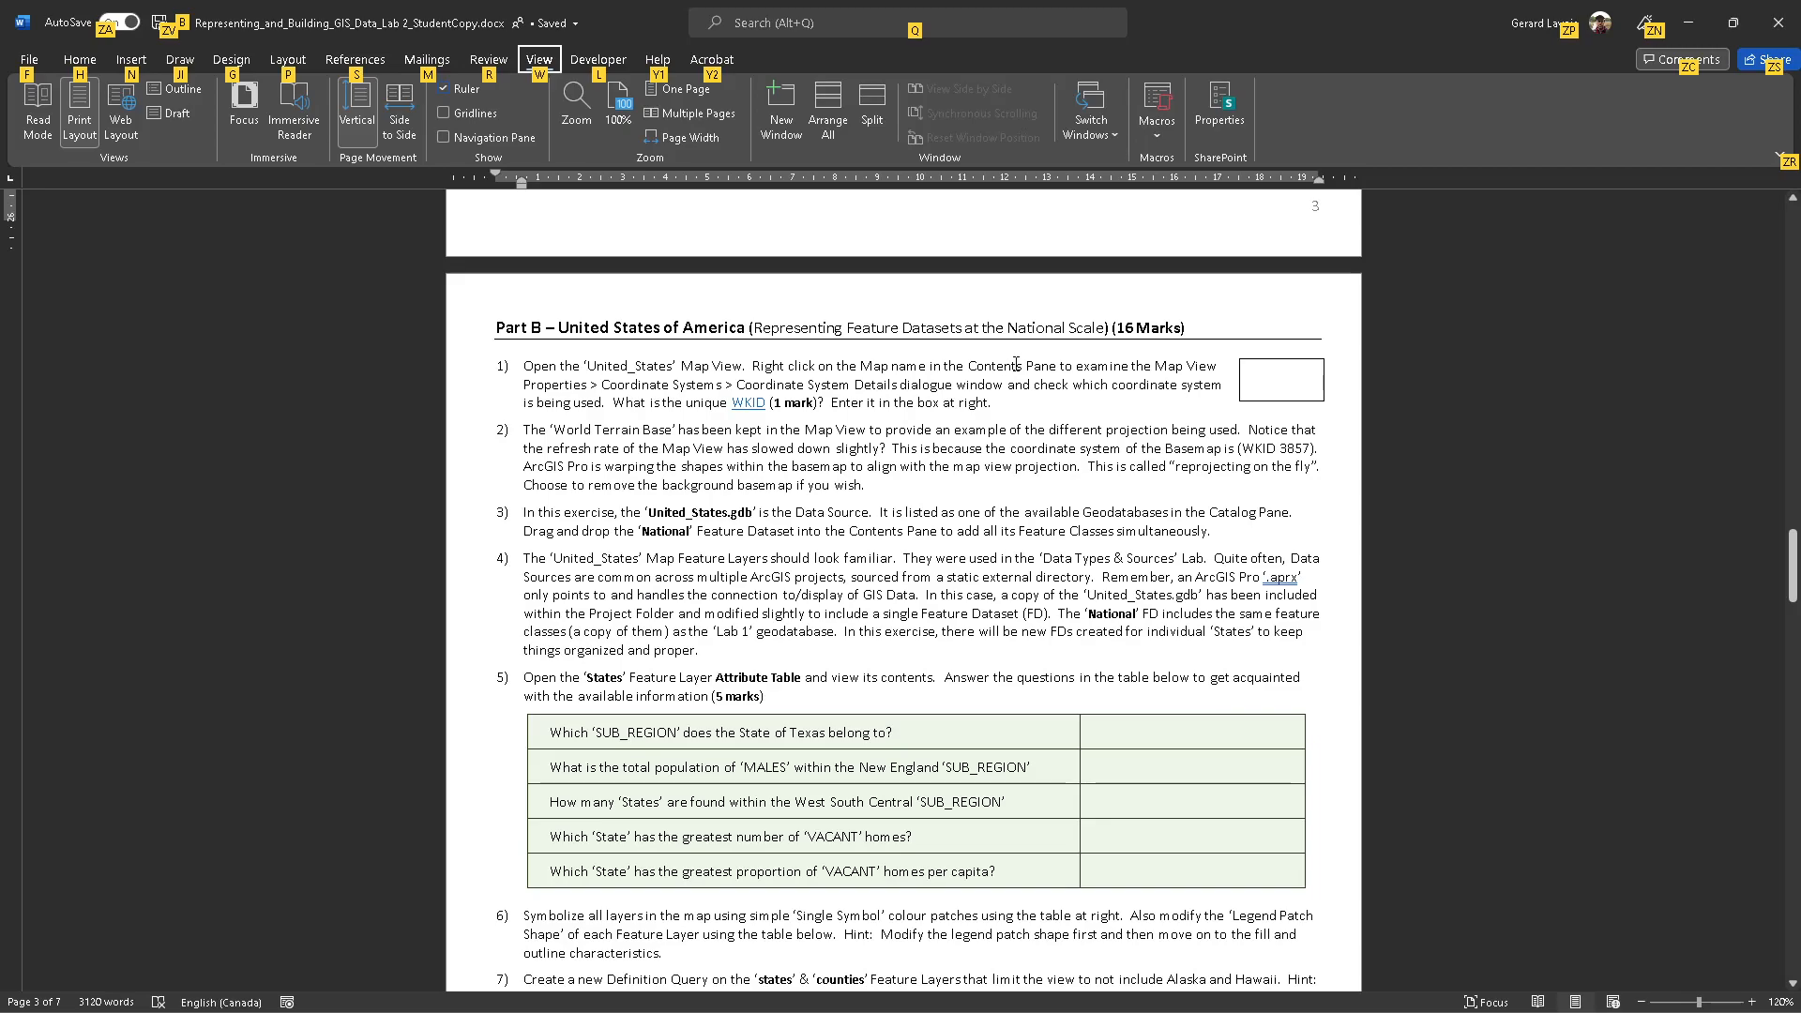
key(Escape)
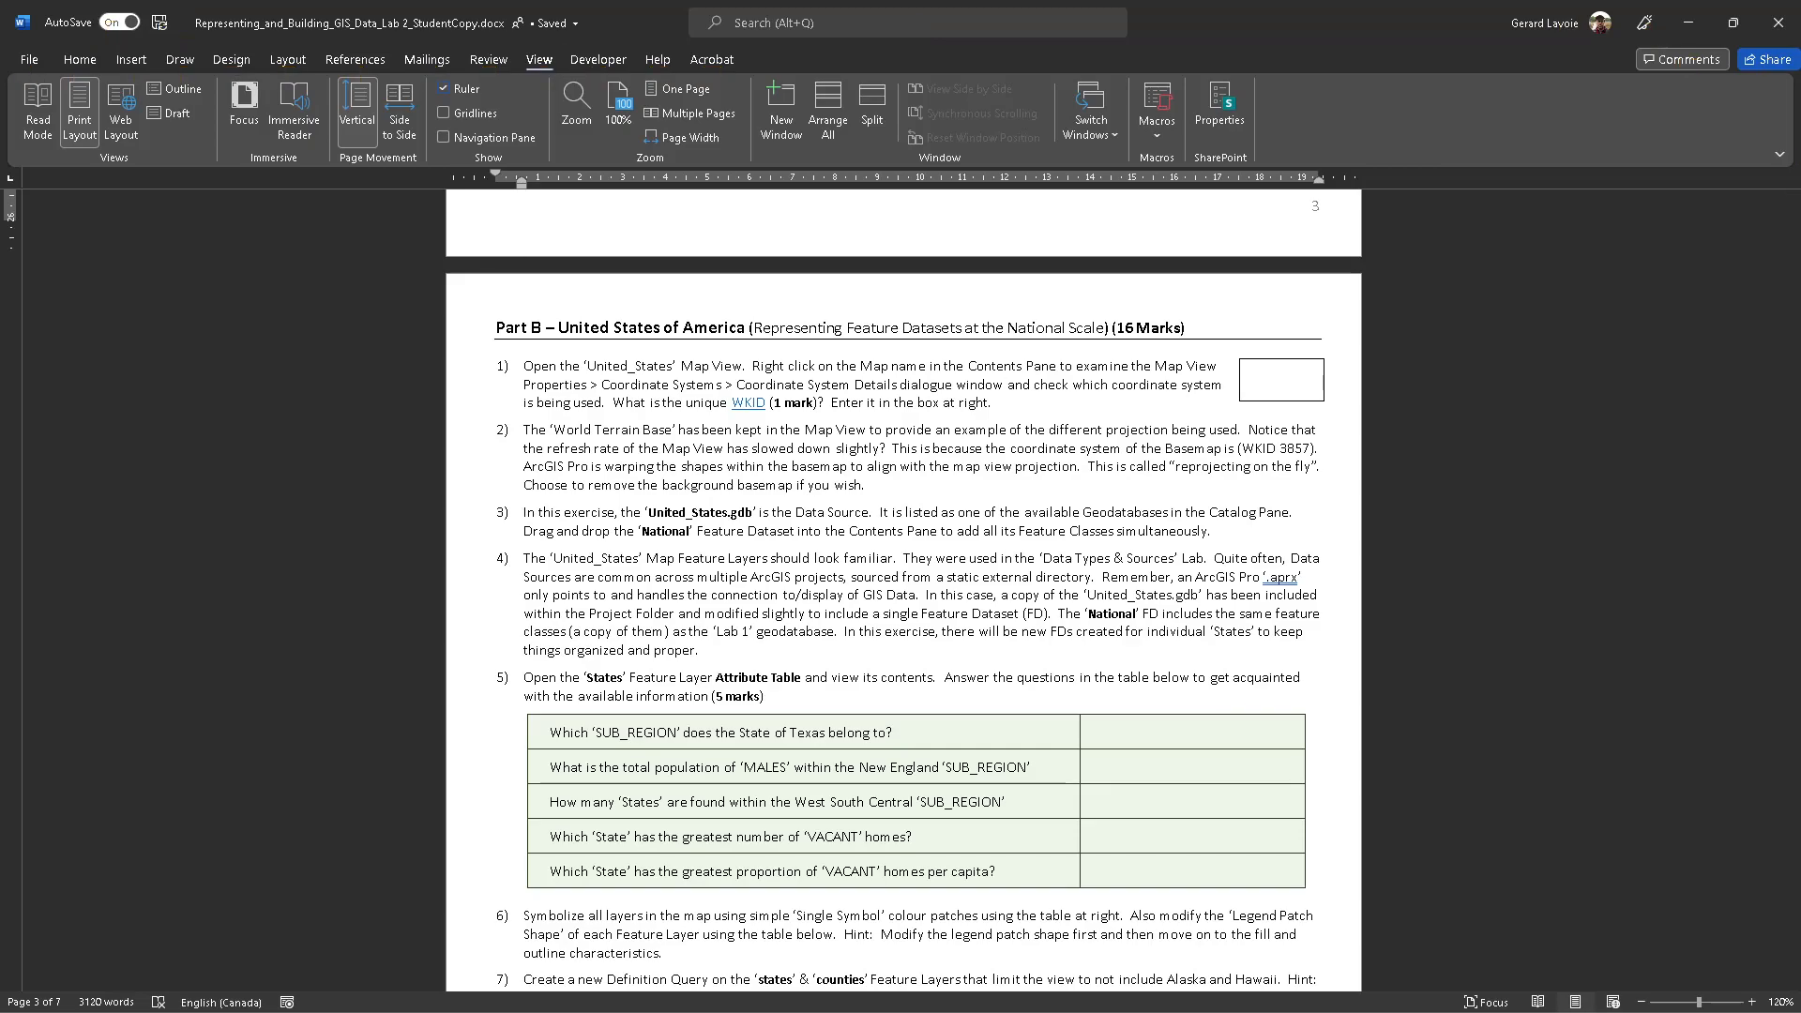
key(alt+Tab)
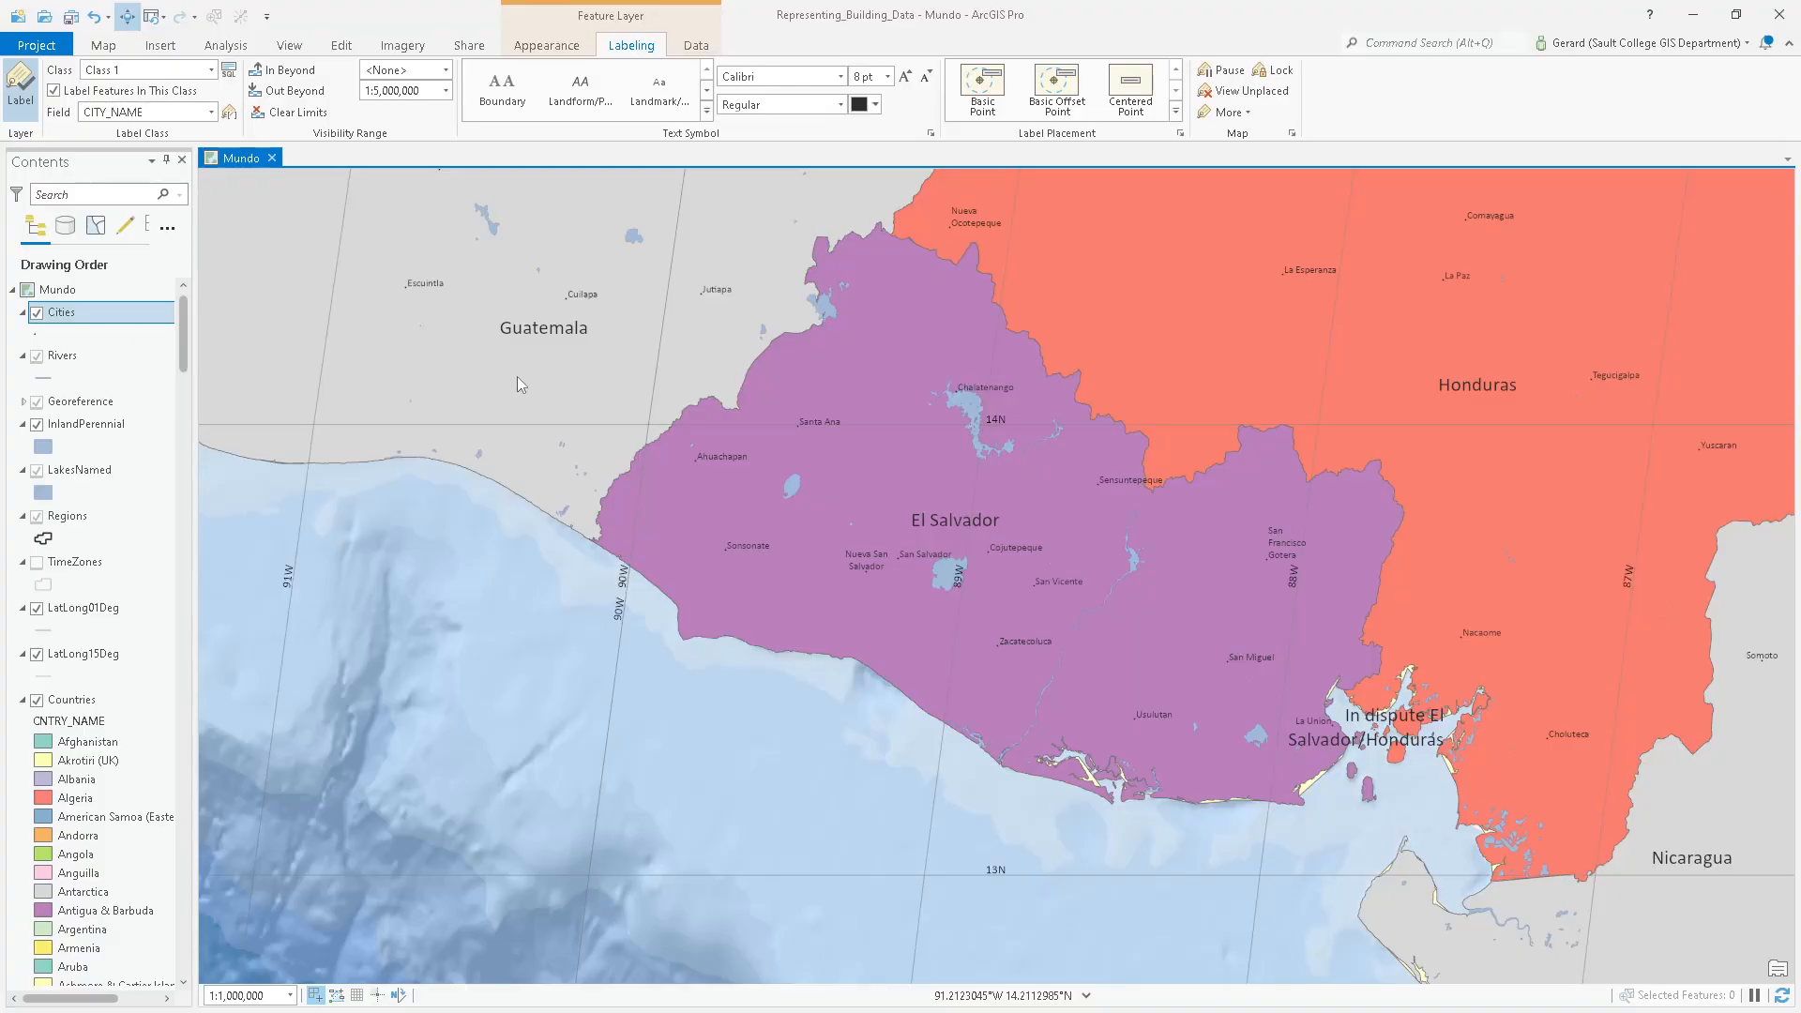
Examine North America on the Mundo map and check the current coordinate system in the map's properties.
click(1056, 356)
scroll(984, 428, down, 5)
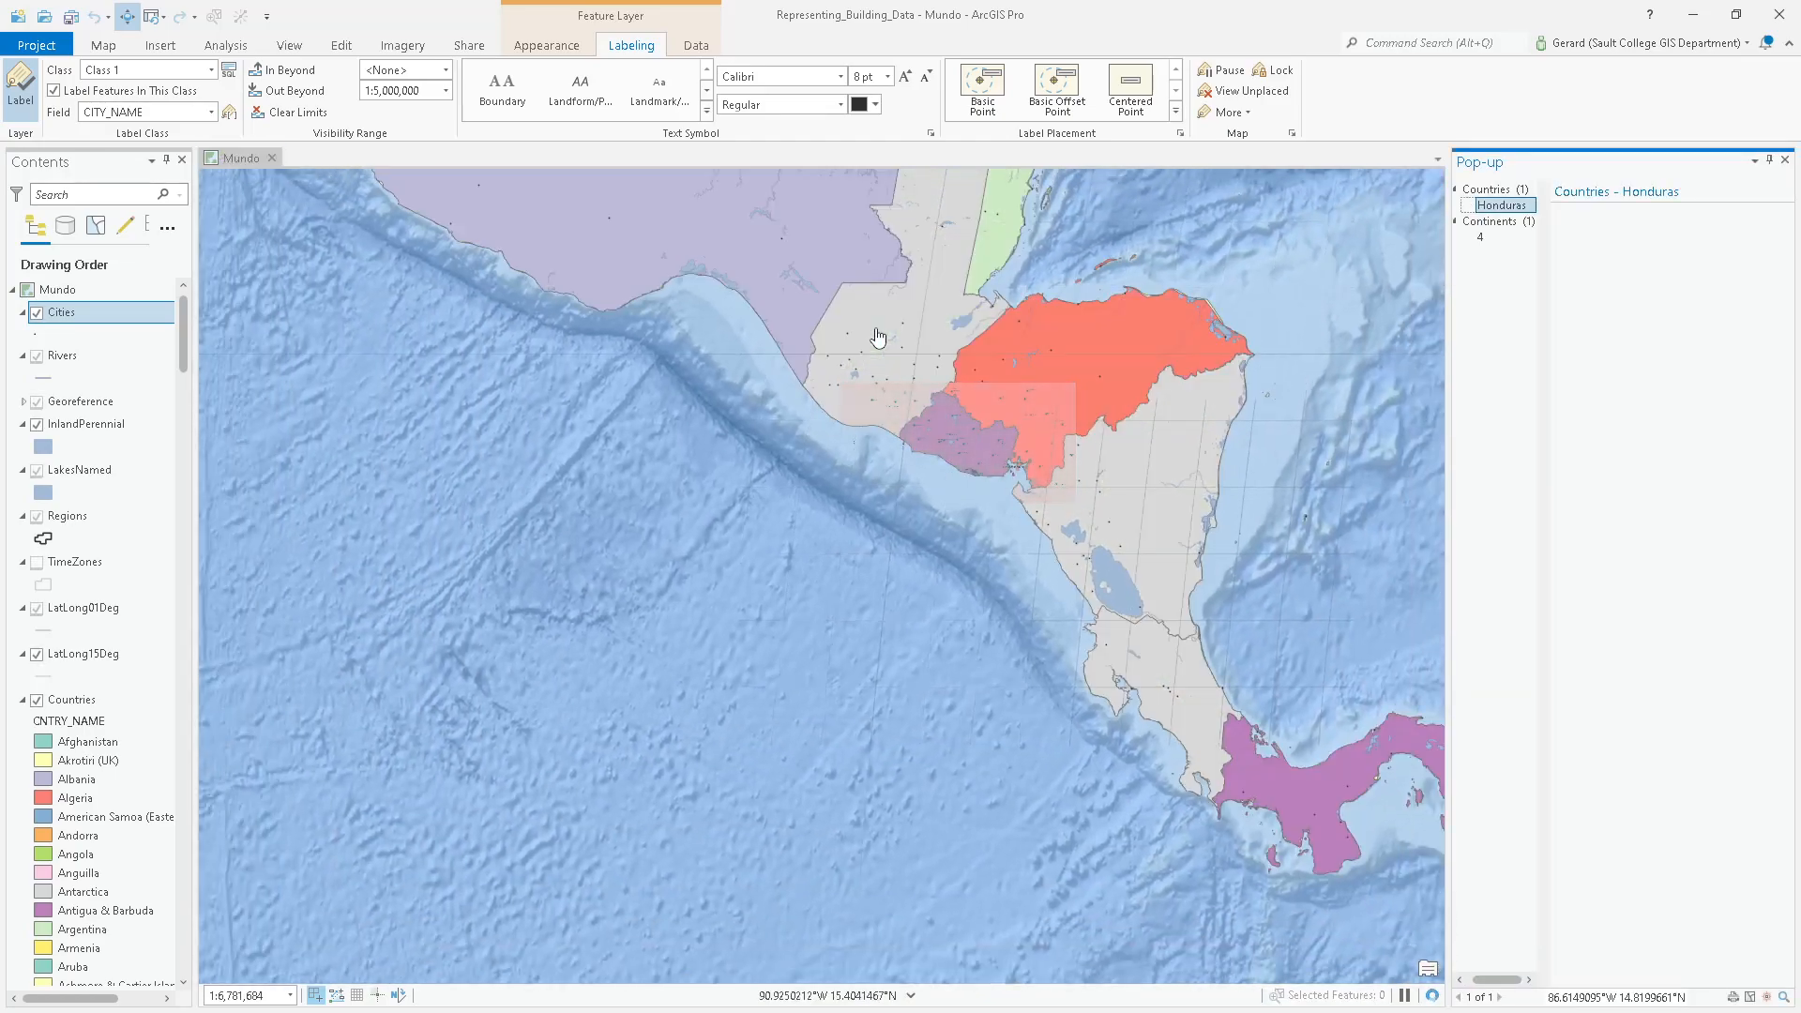
scroll(876, 337, down, 4)
drag(875, 337, 1163, 1011)
drag(1130, 546, 735, 722)
drag(927, 471, 763, 594)
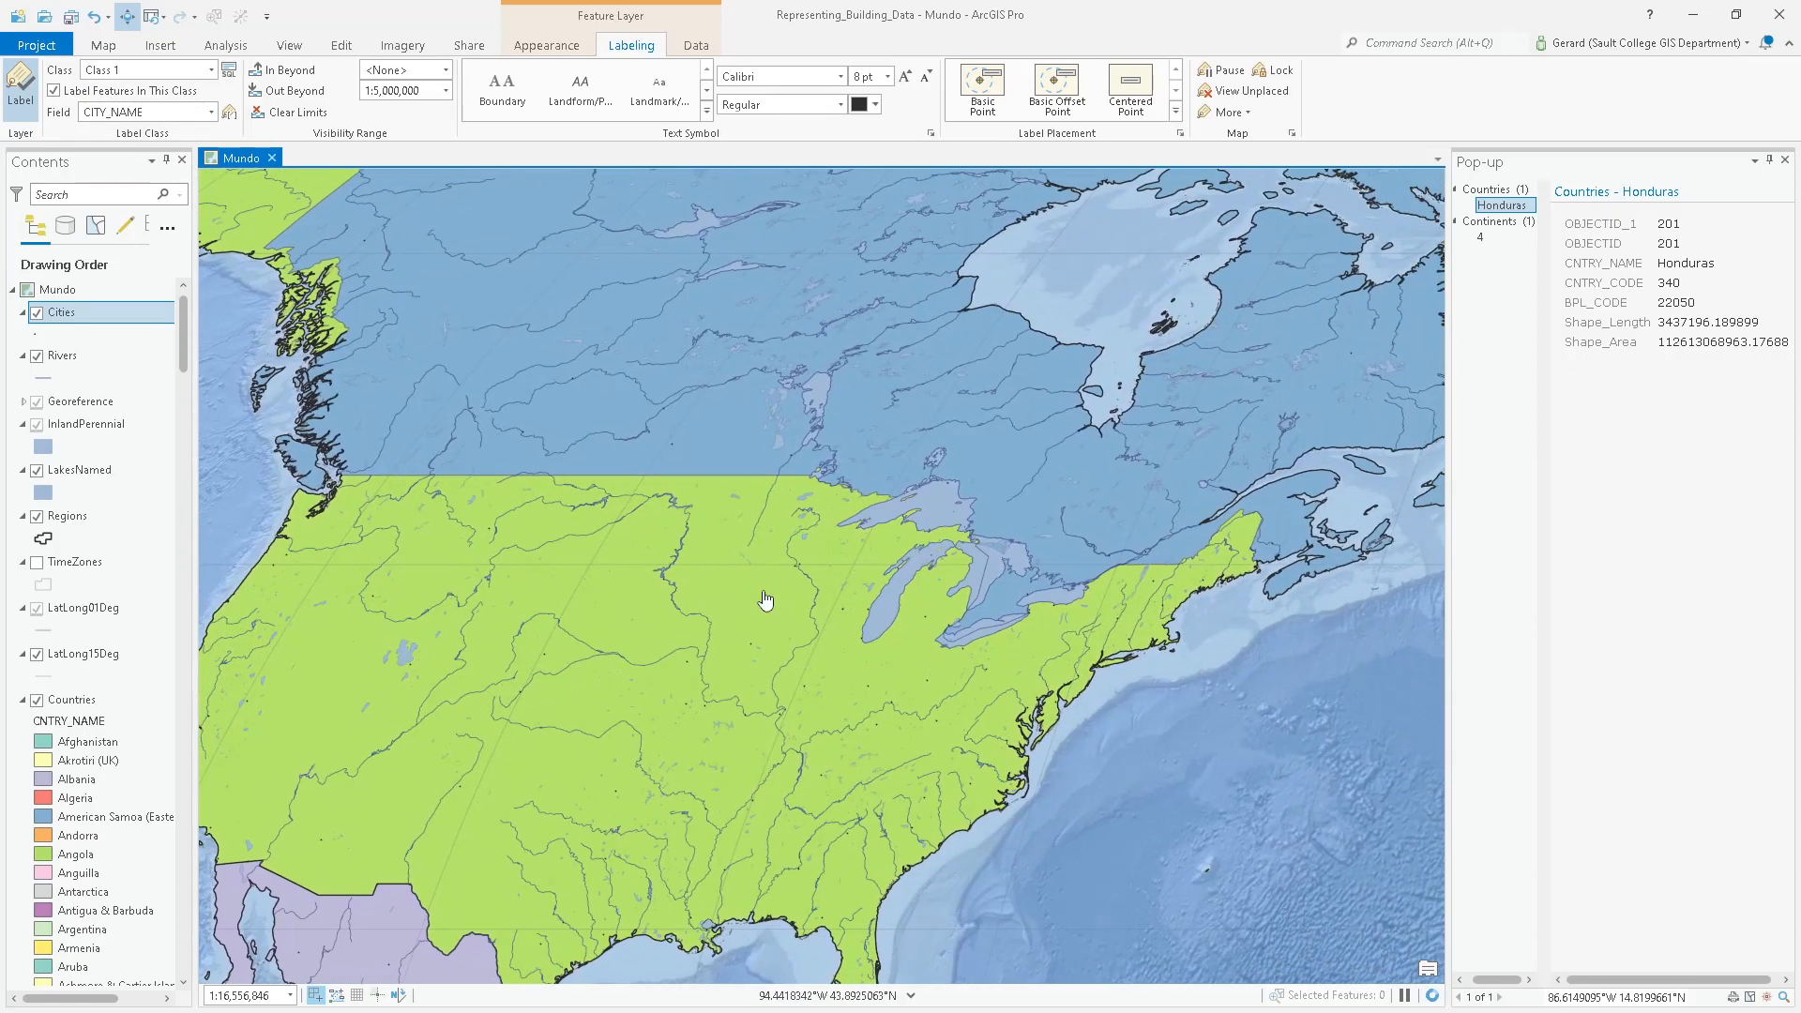
click(77, 299)
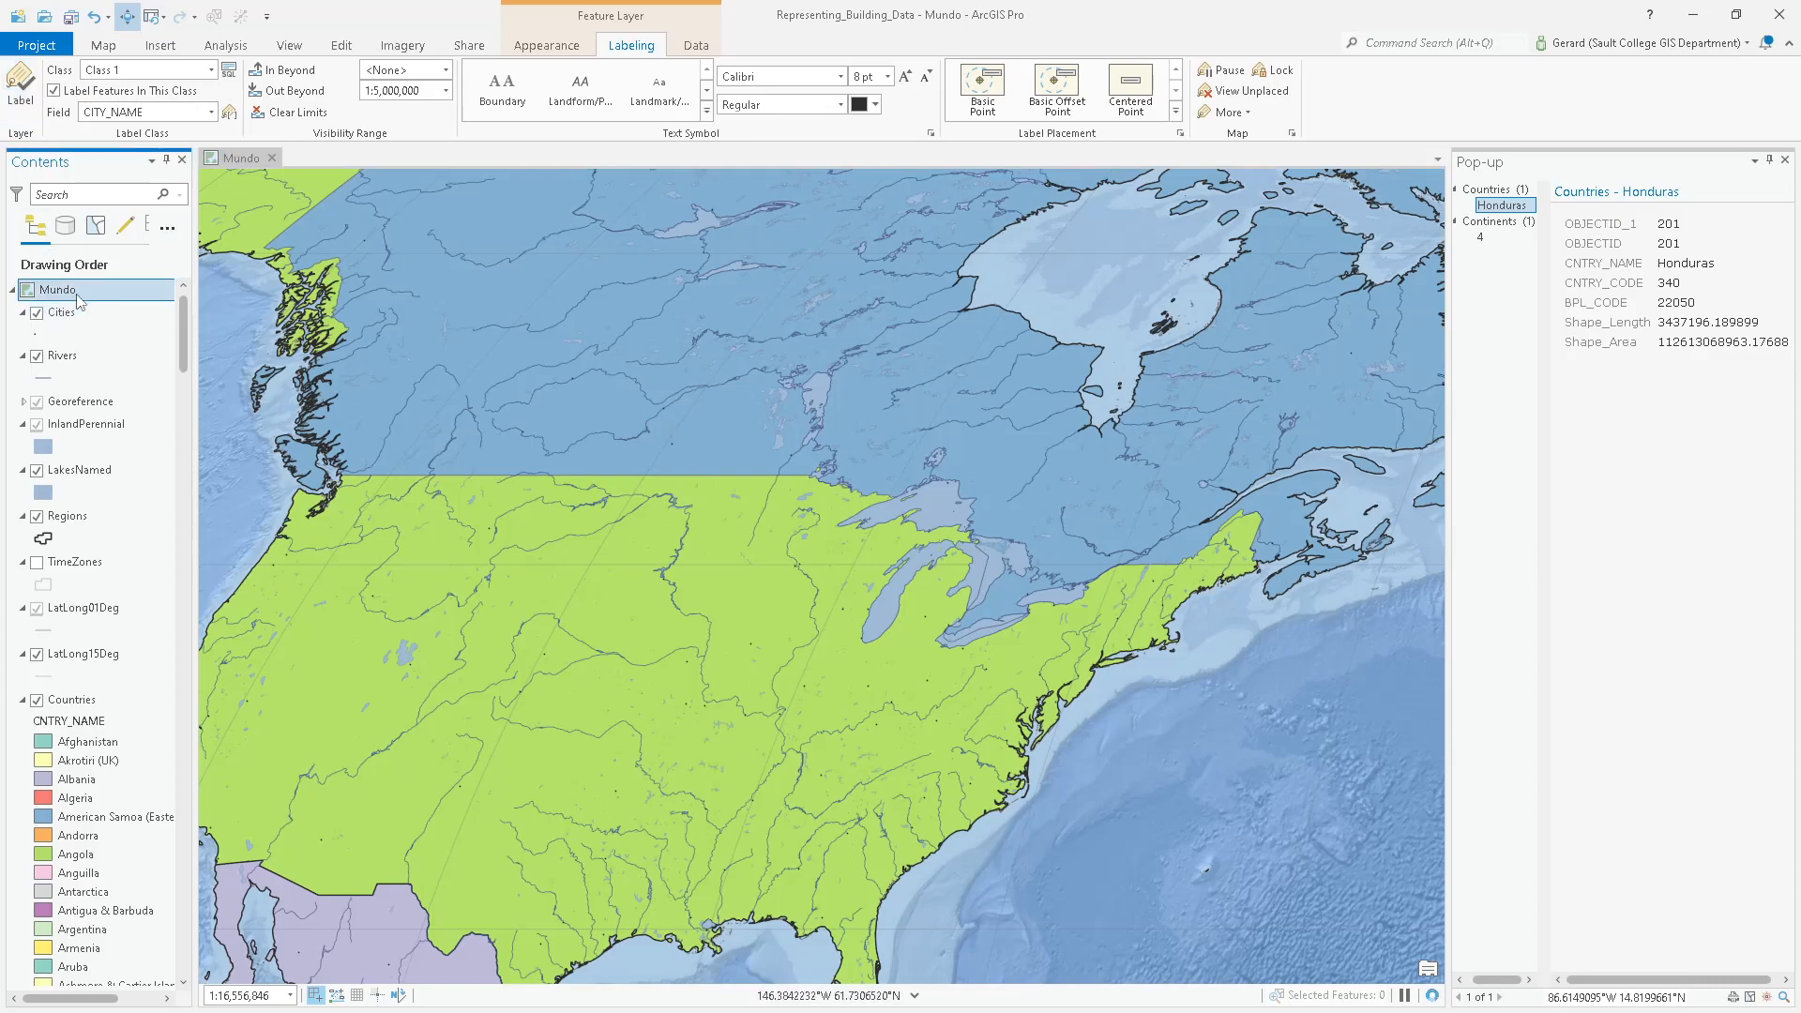
right_click(76, 298)
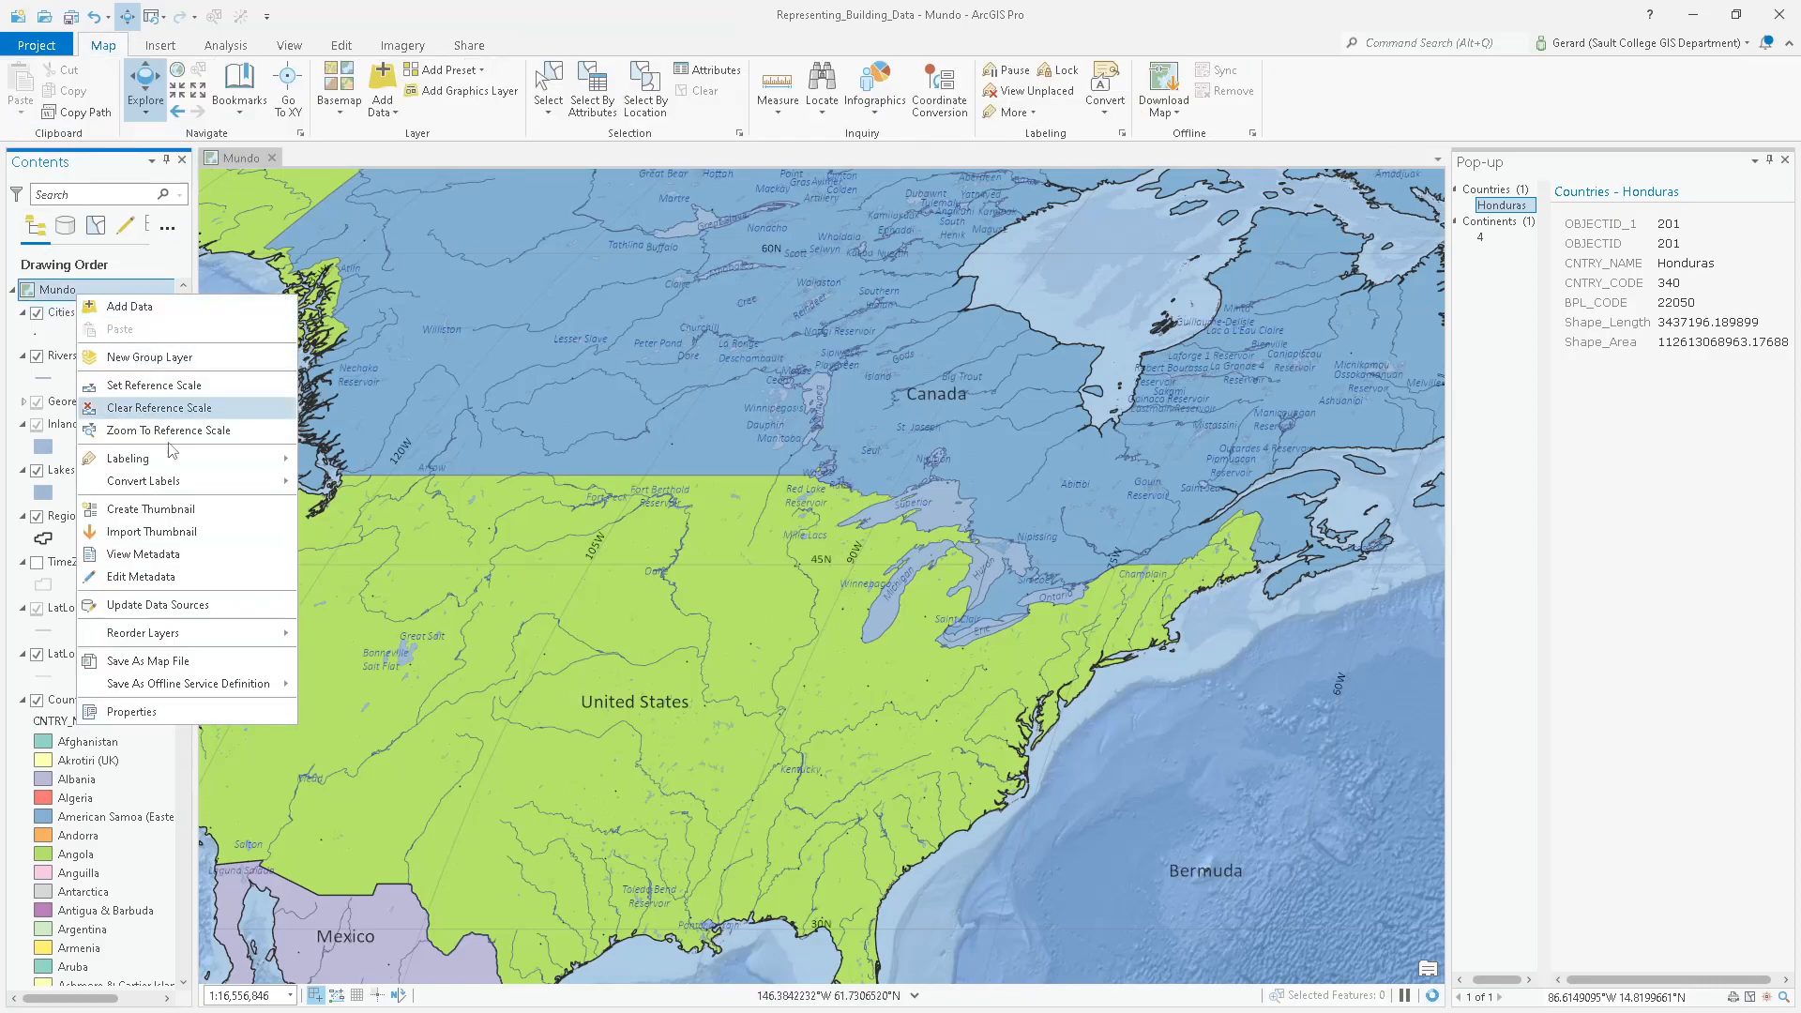
click(188, 711)
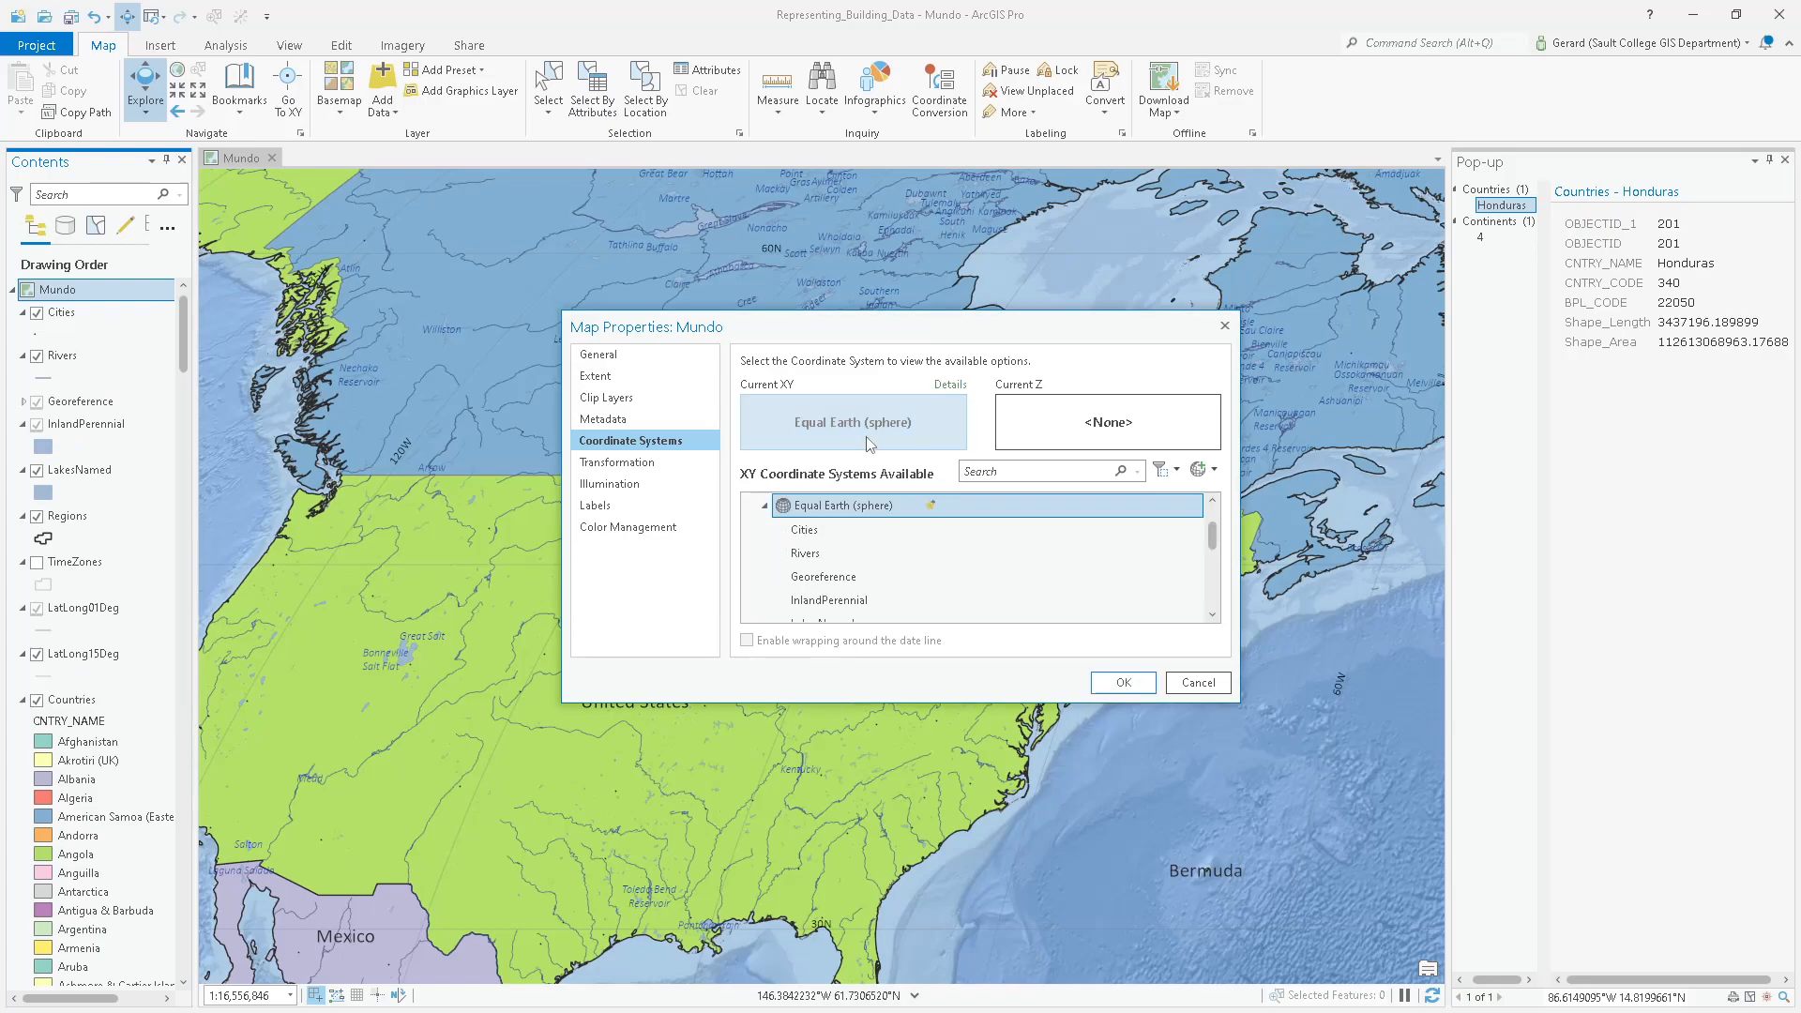
click(1200, 682)
Examine how the map projection shapes the whole world, the United States and northern Canada around Hudson Bay.
scroll(856, 643, down, 5)
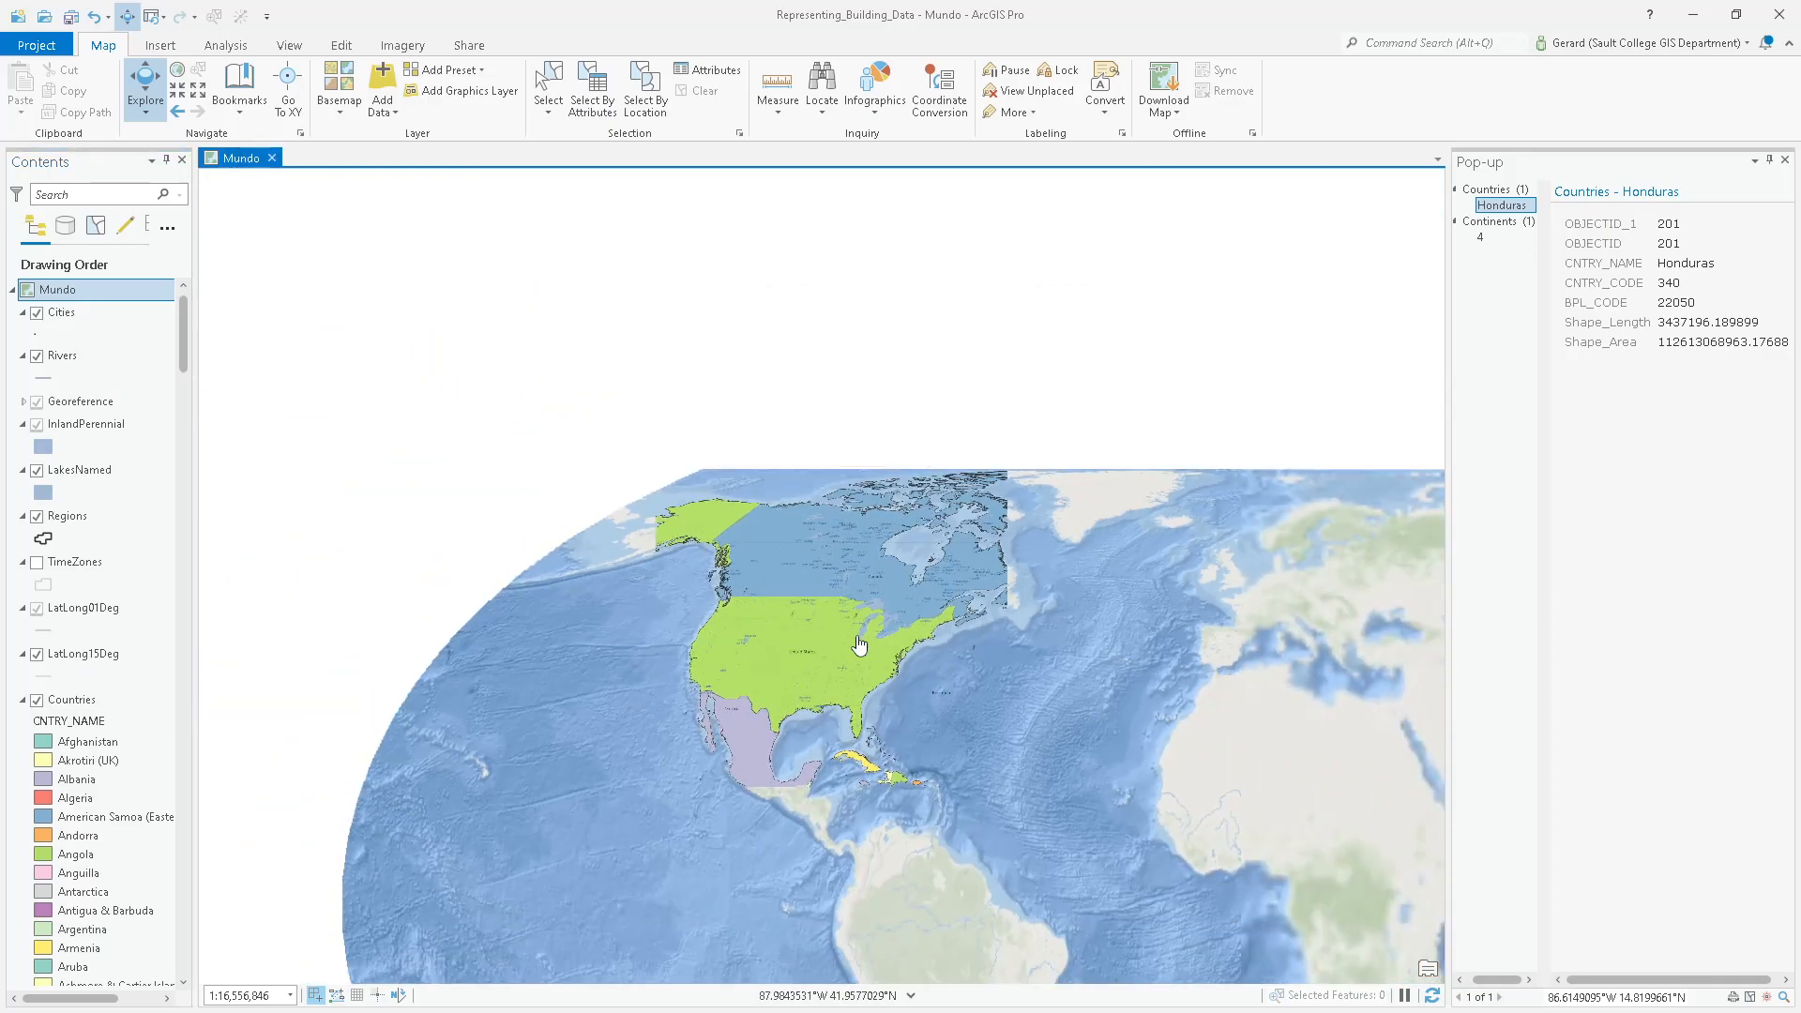
drag(967, 674, 832, 467)
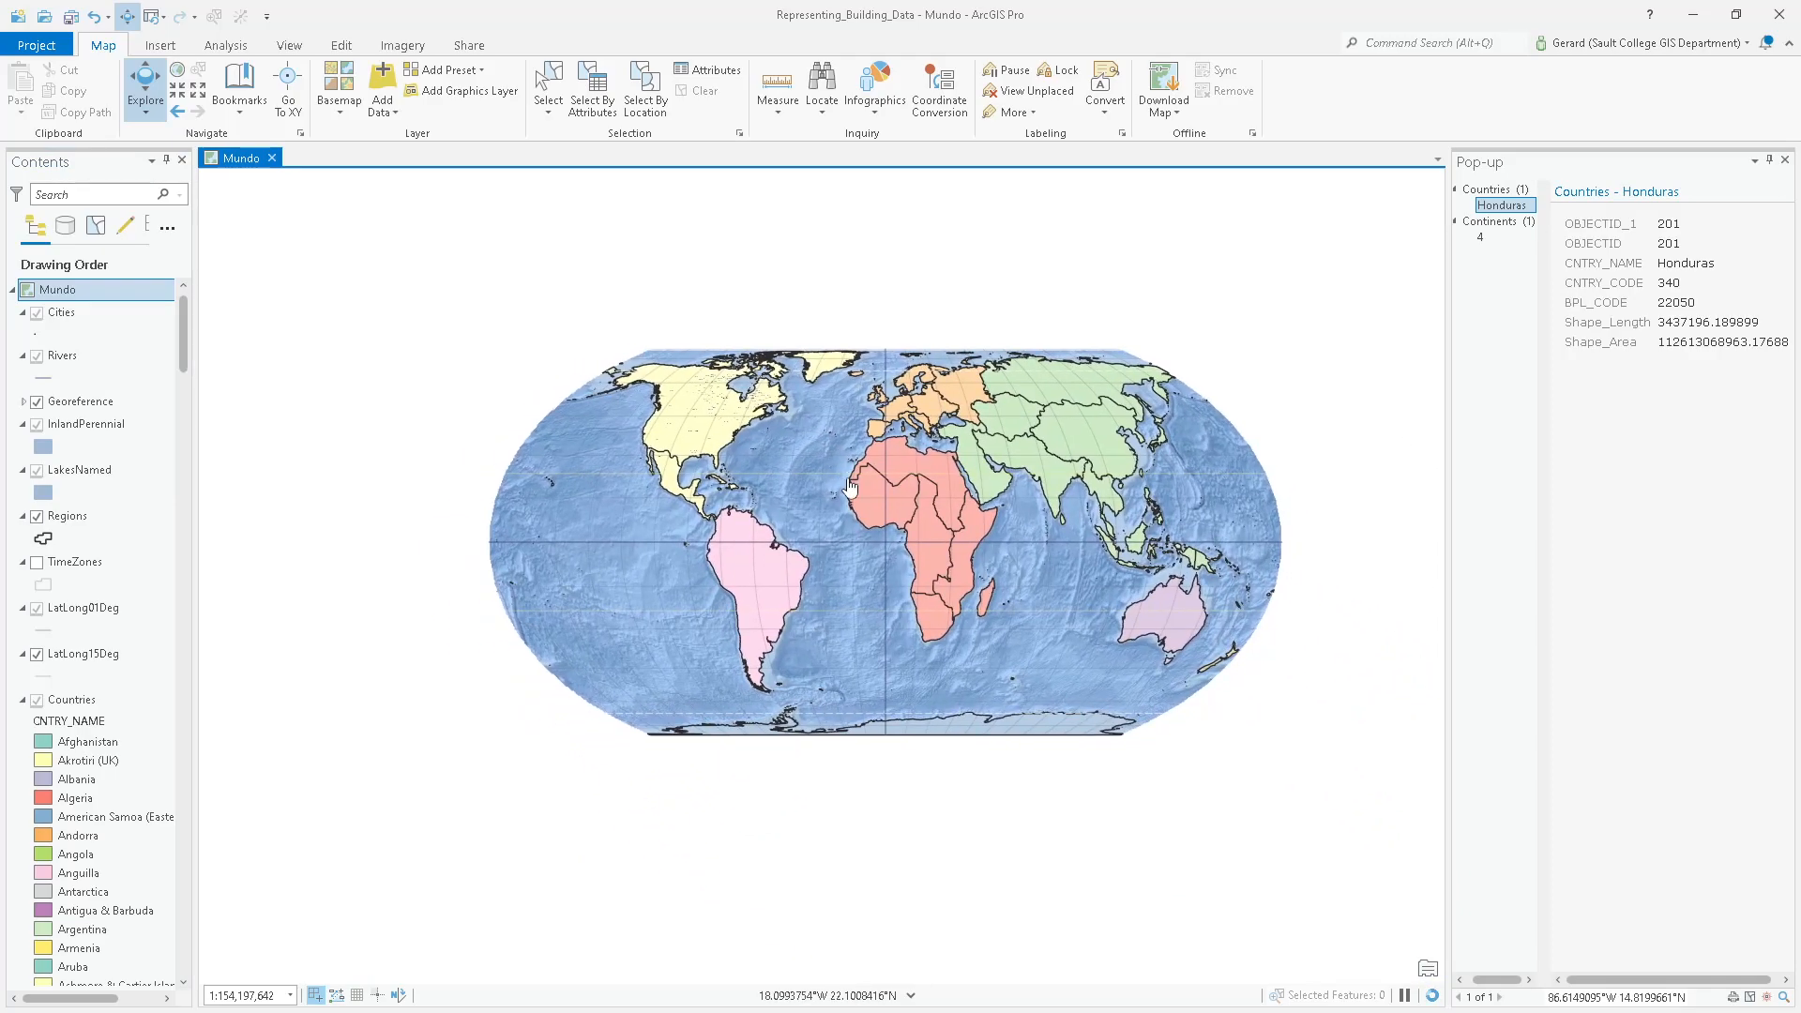
scroll(969, 497, up, 1)
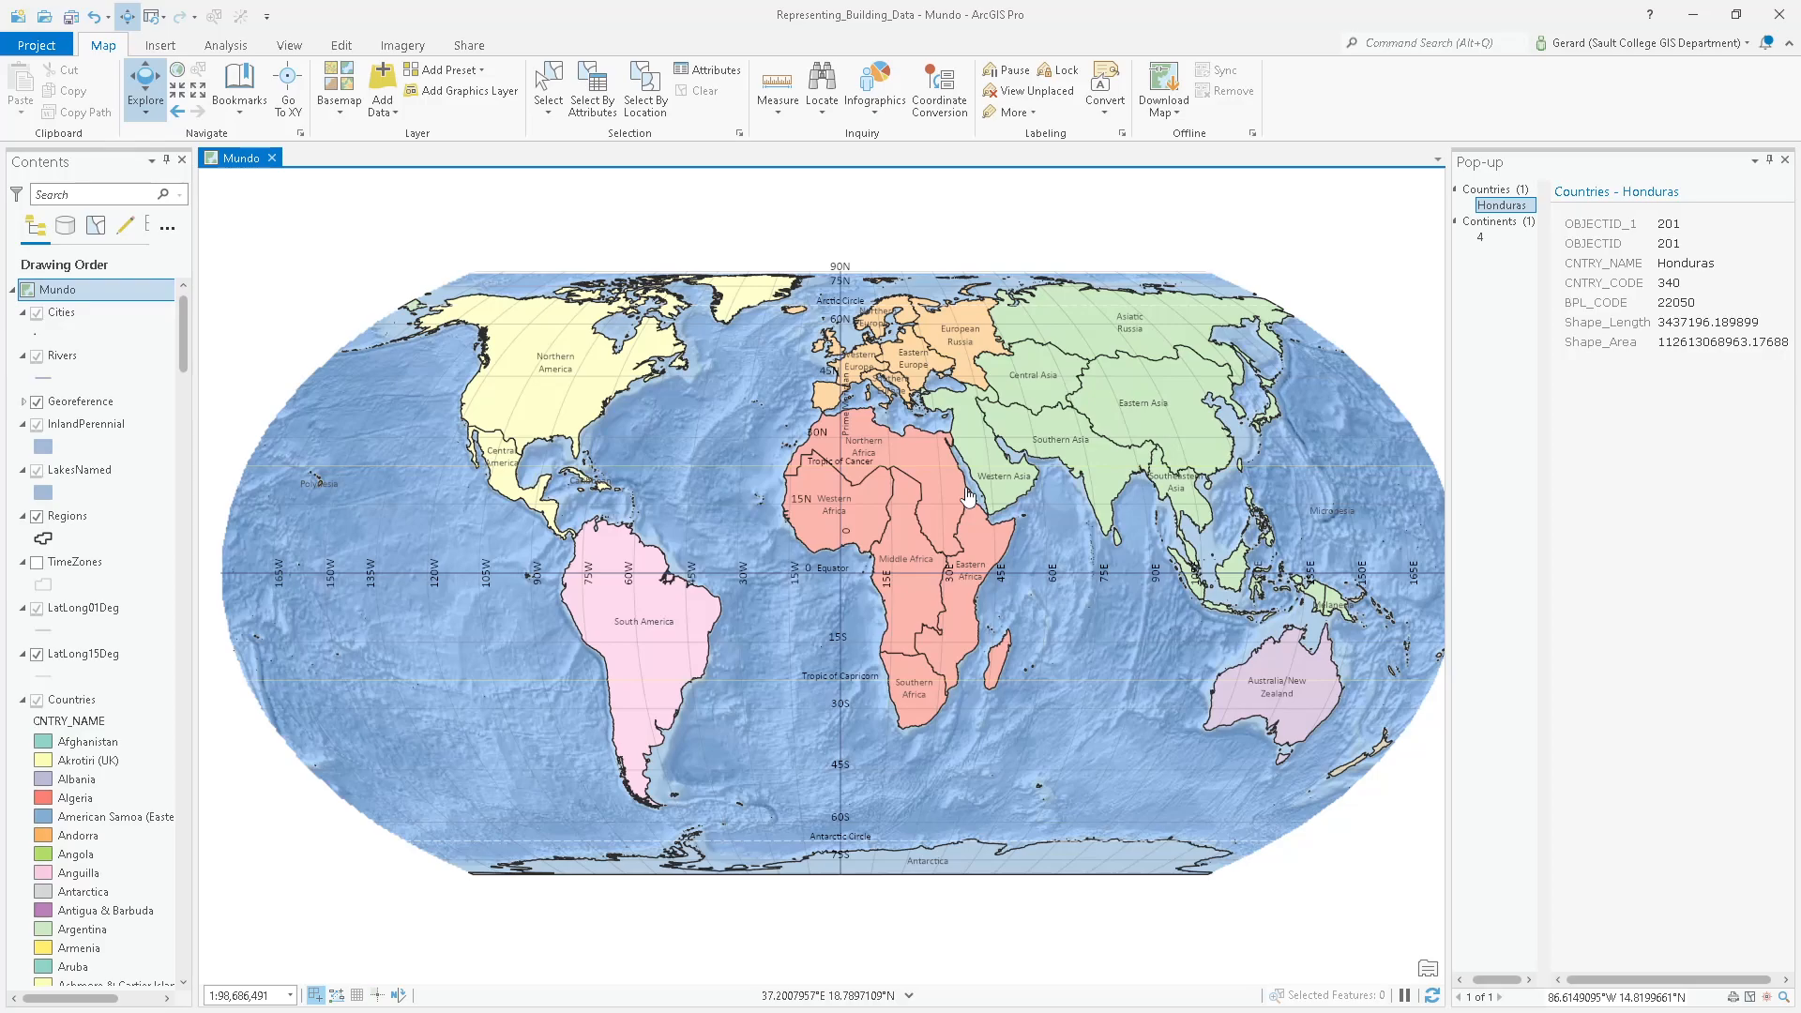
scroll(557, 371, up, 5)
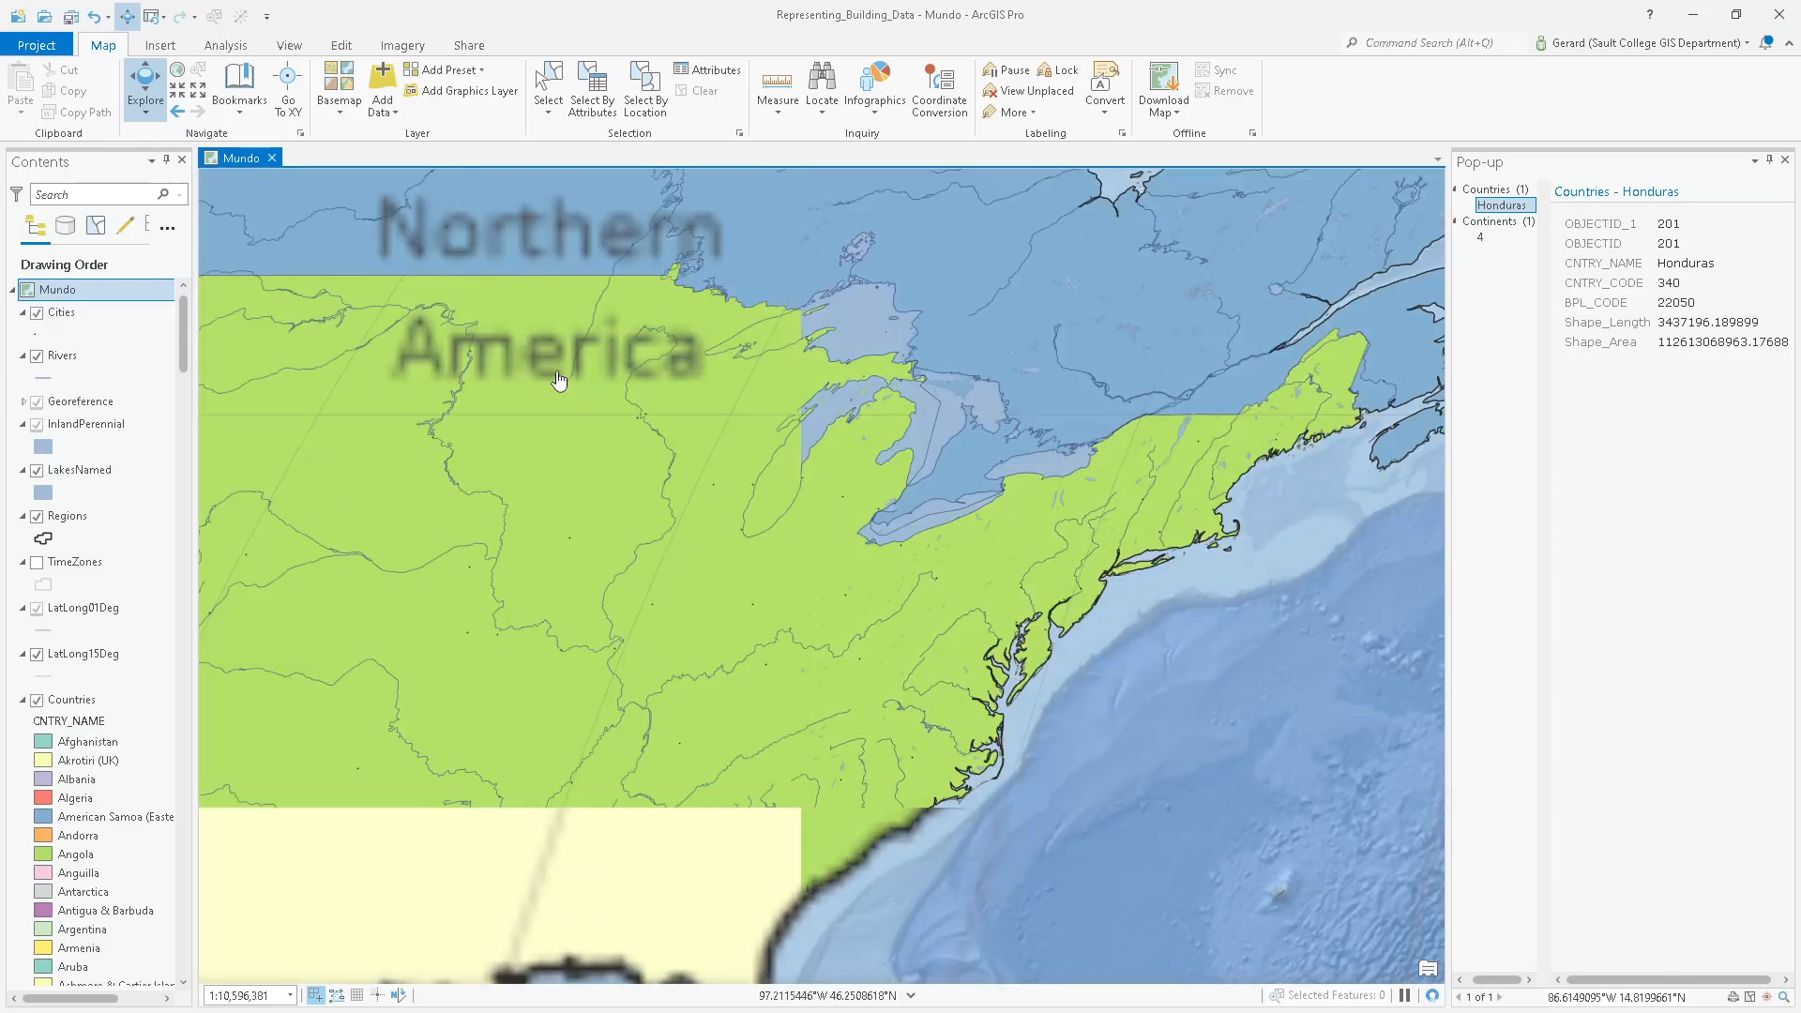
mouse_move(652, 543)
mouse_down()
mouse_move(1032, 577)
mouse_move(1194, 619)
mouse_up()
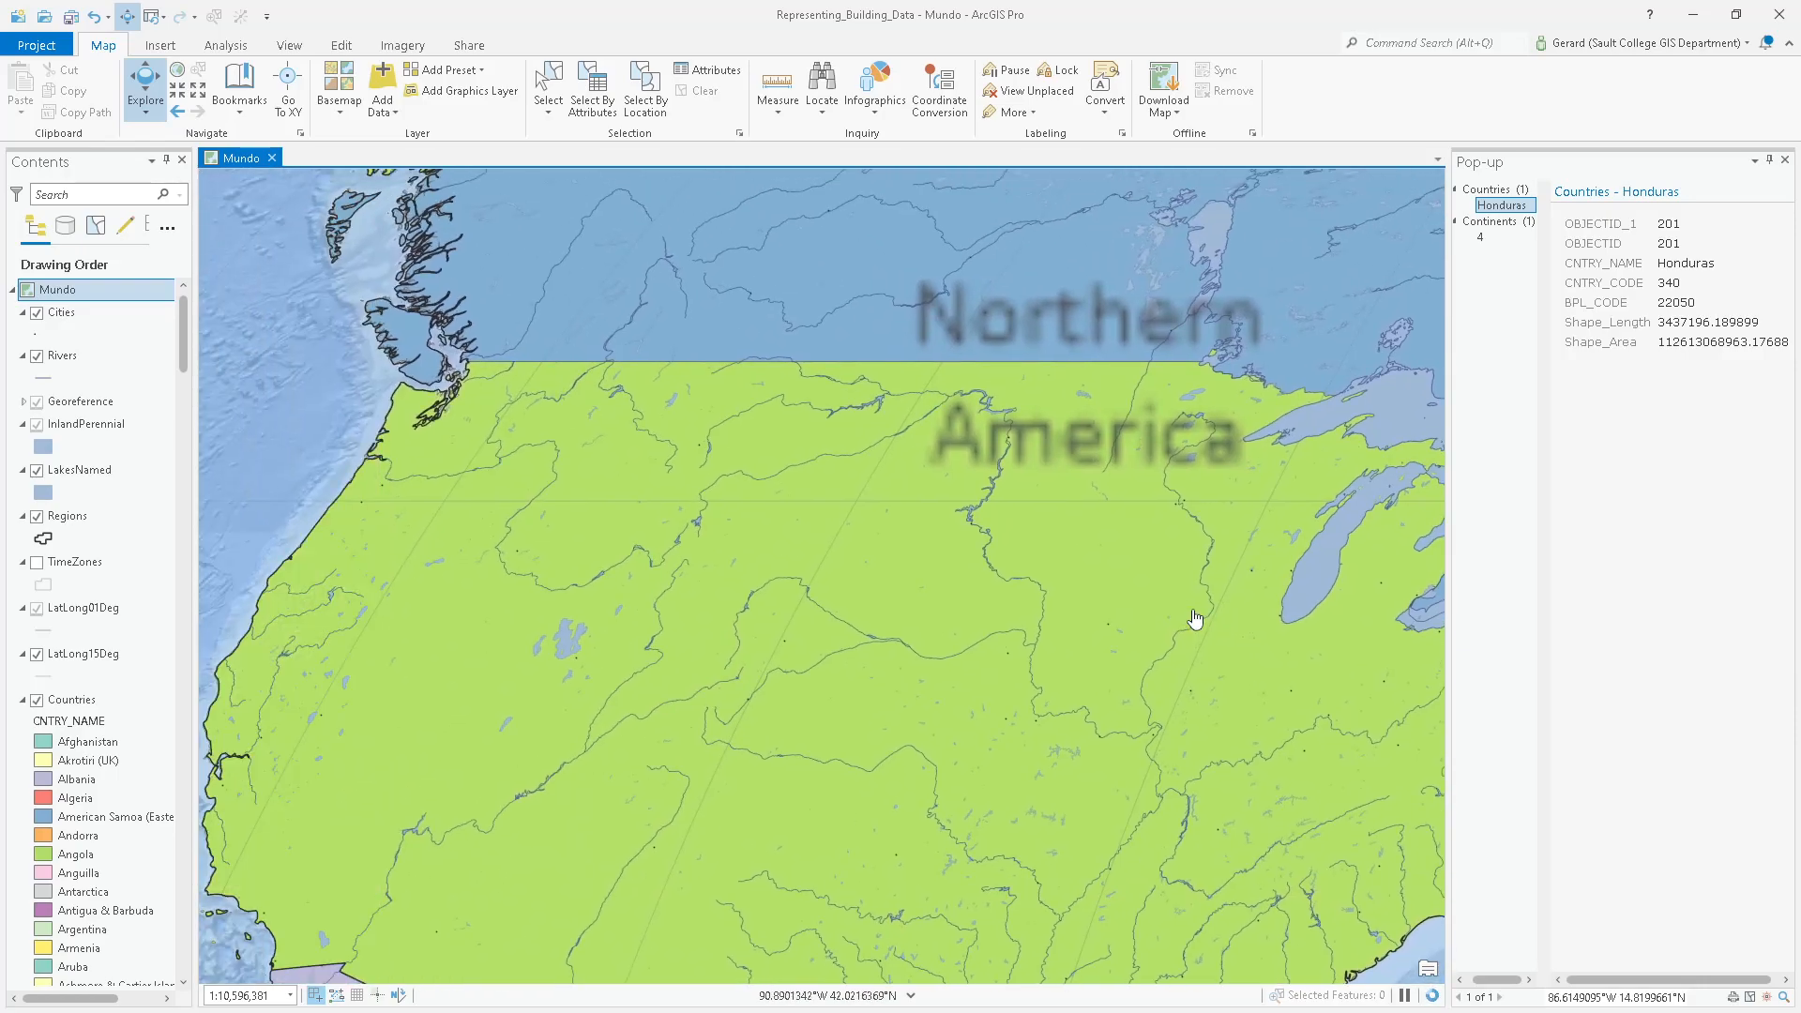
drag(1081, 379, 634, 716)
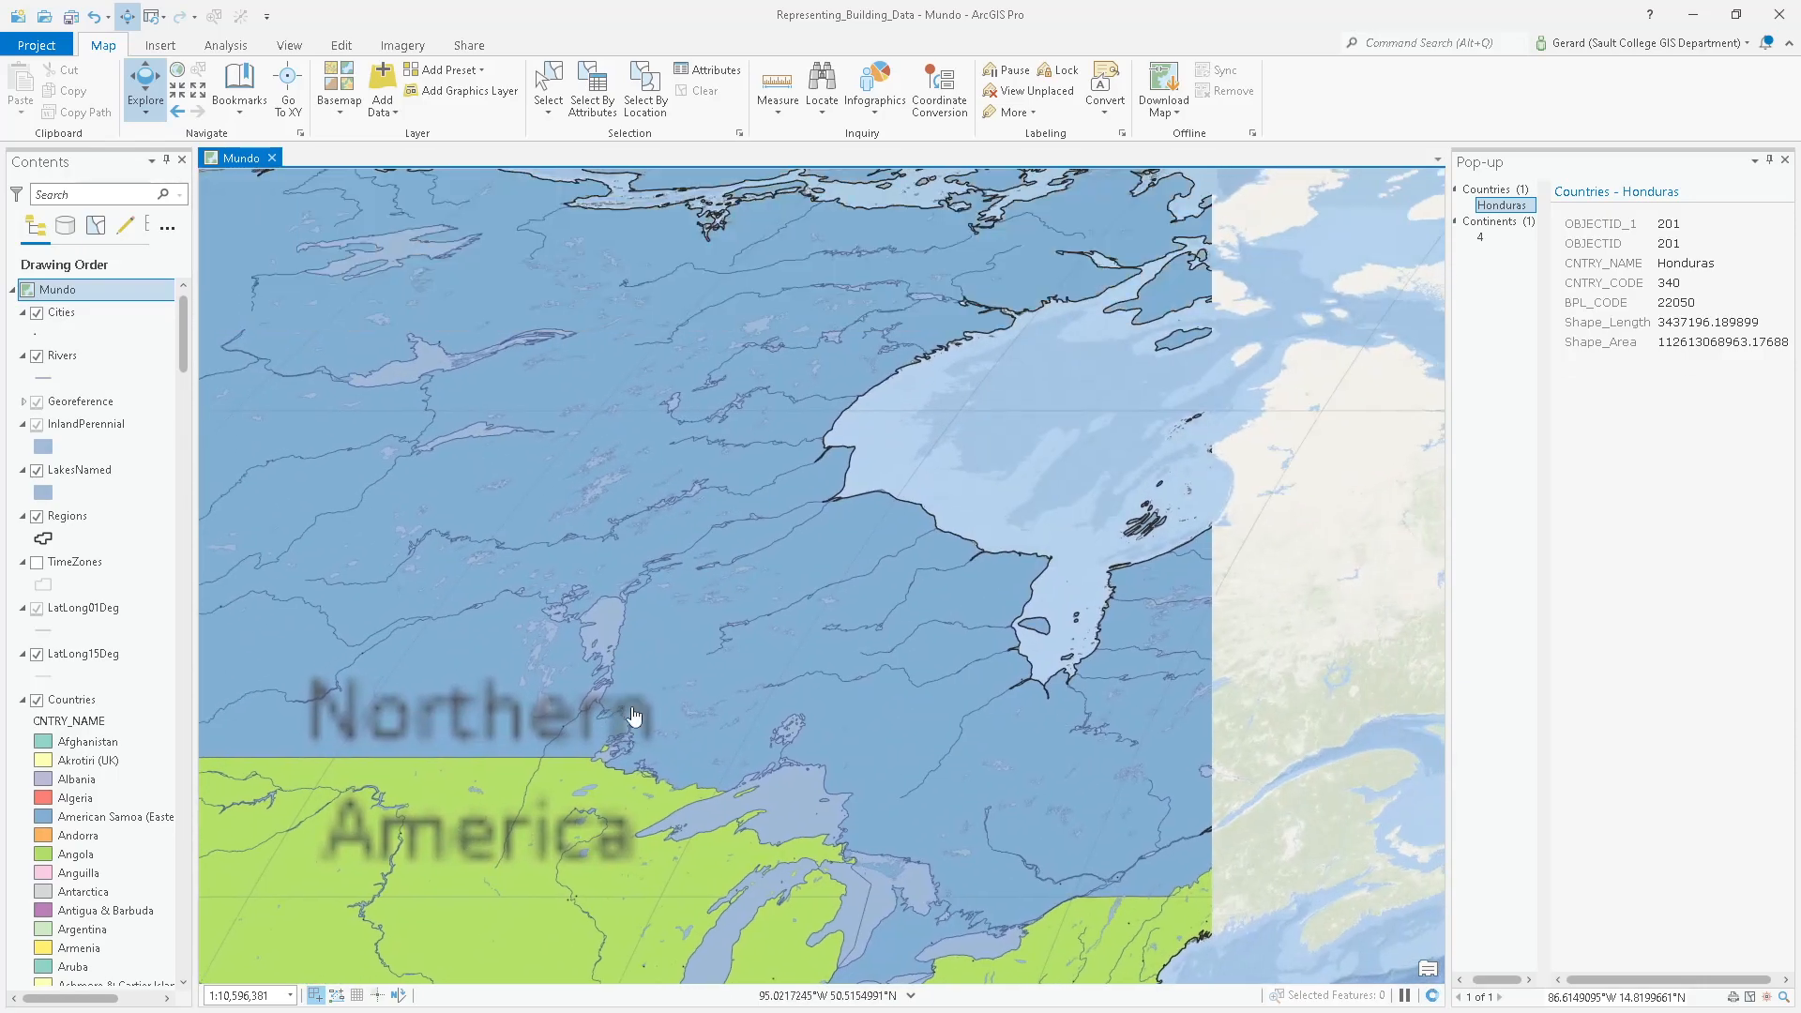
drag(1162, 394, 745, 617)
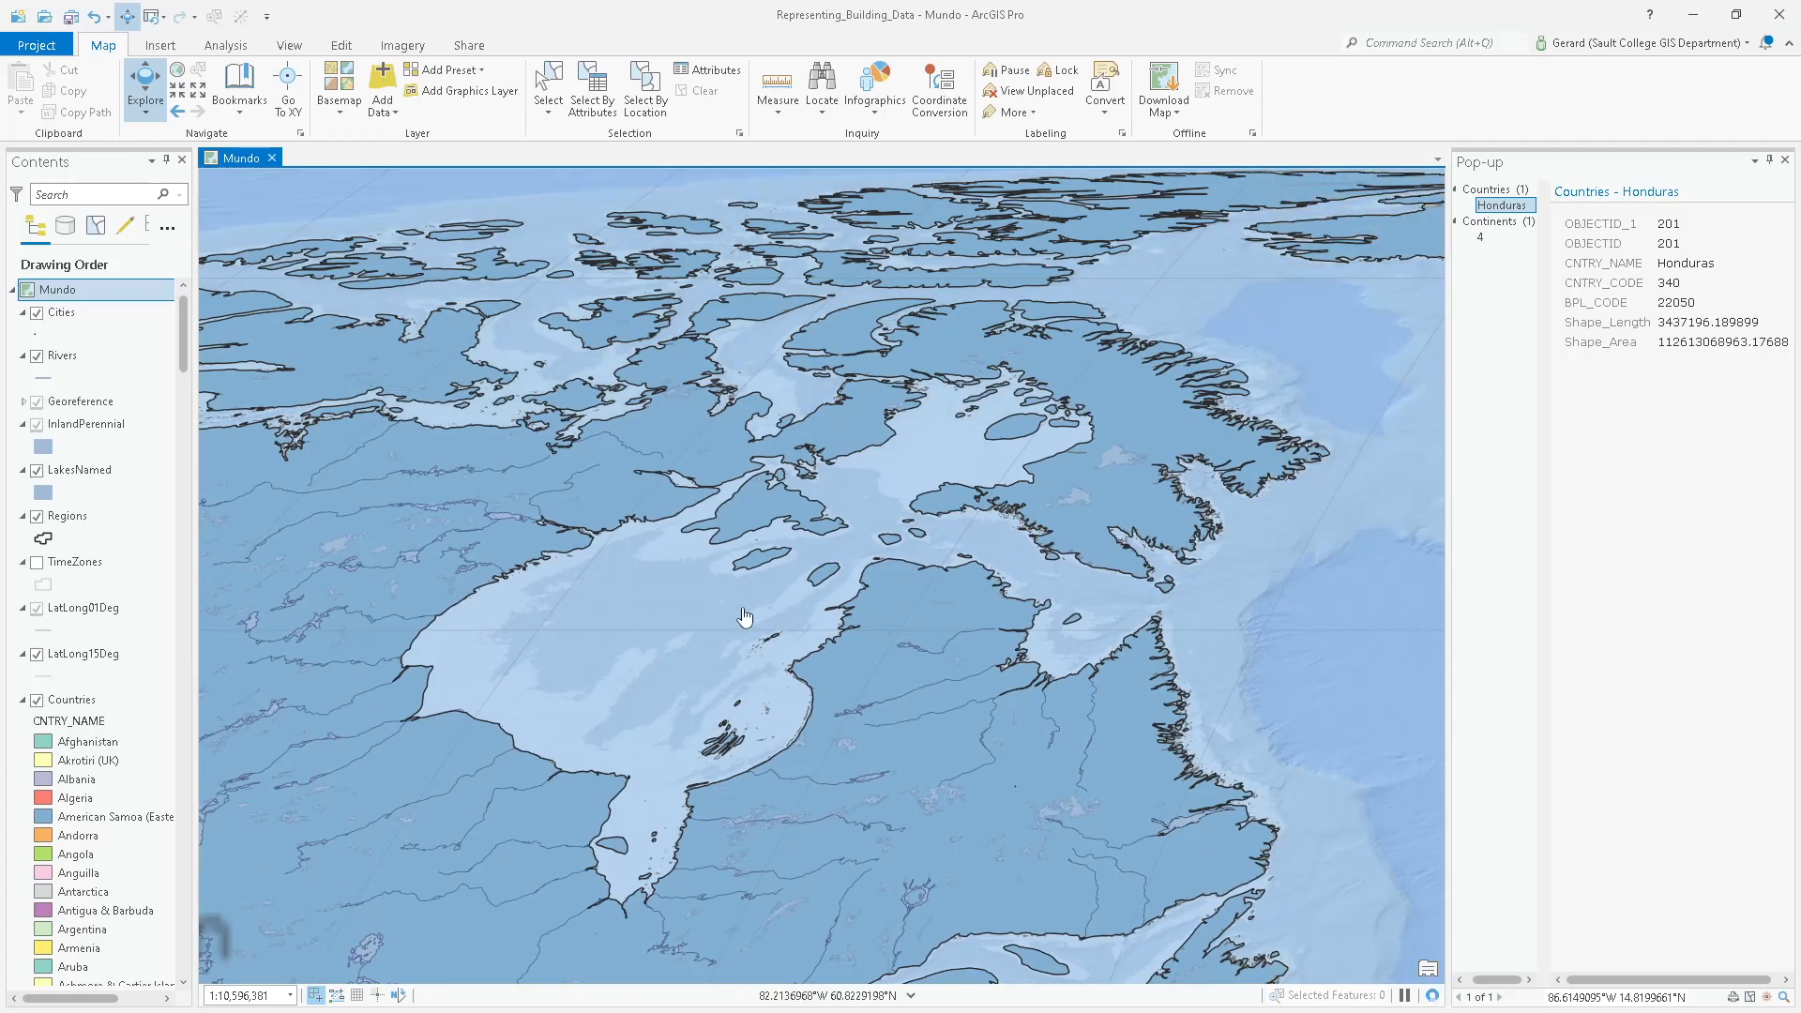
mouse_move(768, 687)
mouse_down()
mouse_move(799, 577)
mouse_move(889, 419)
mouse_move(953, 545)
mouse_up()
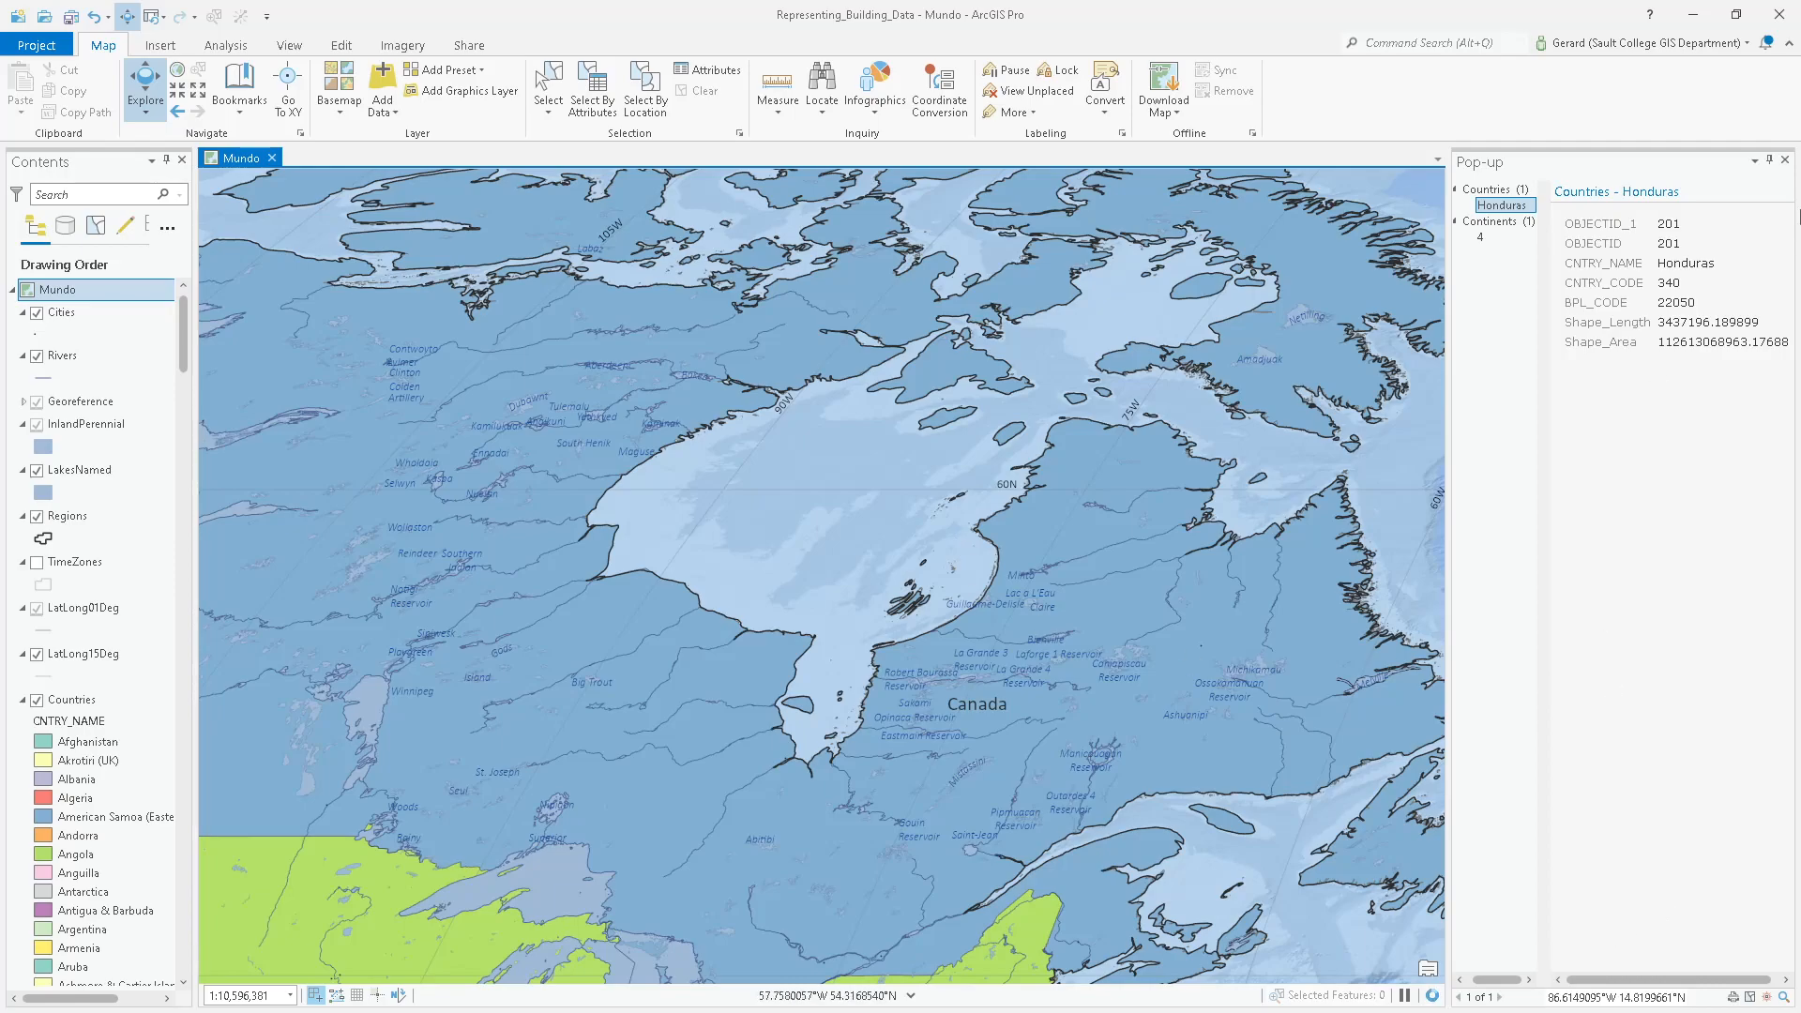
Close the feature pop-up, open the United_States map from the project's catalog, and turn on its World Terrain Base layer.
click(1784, 160)
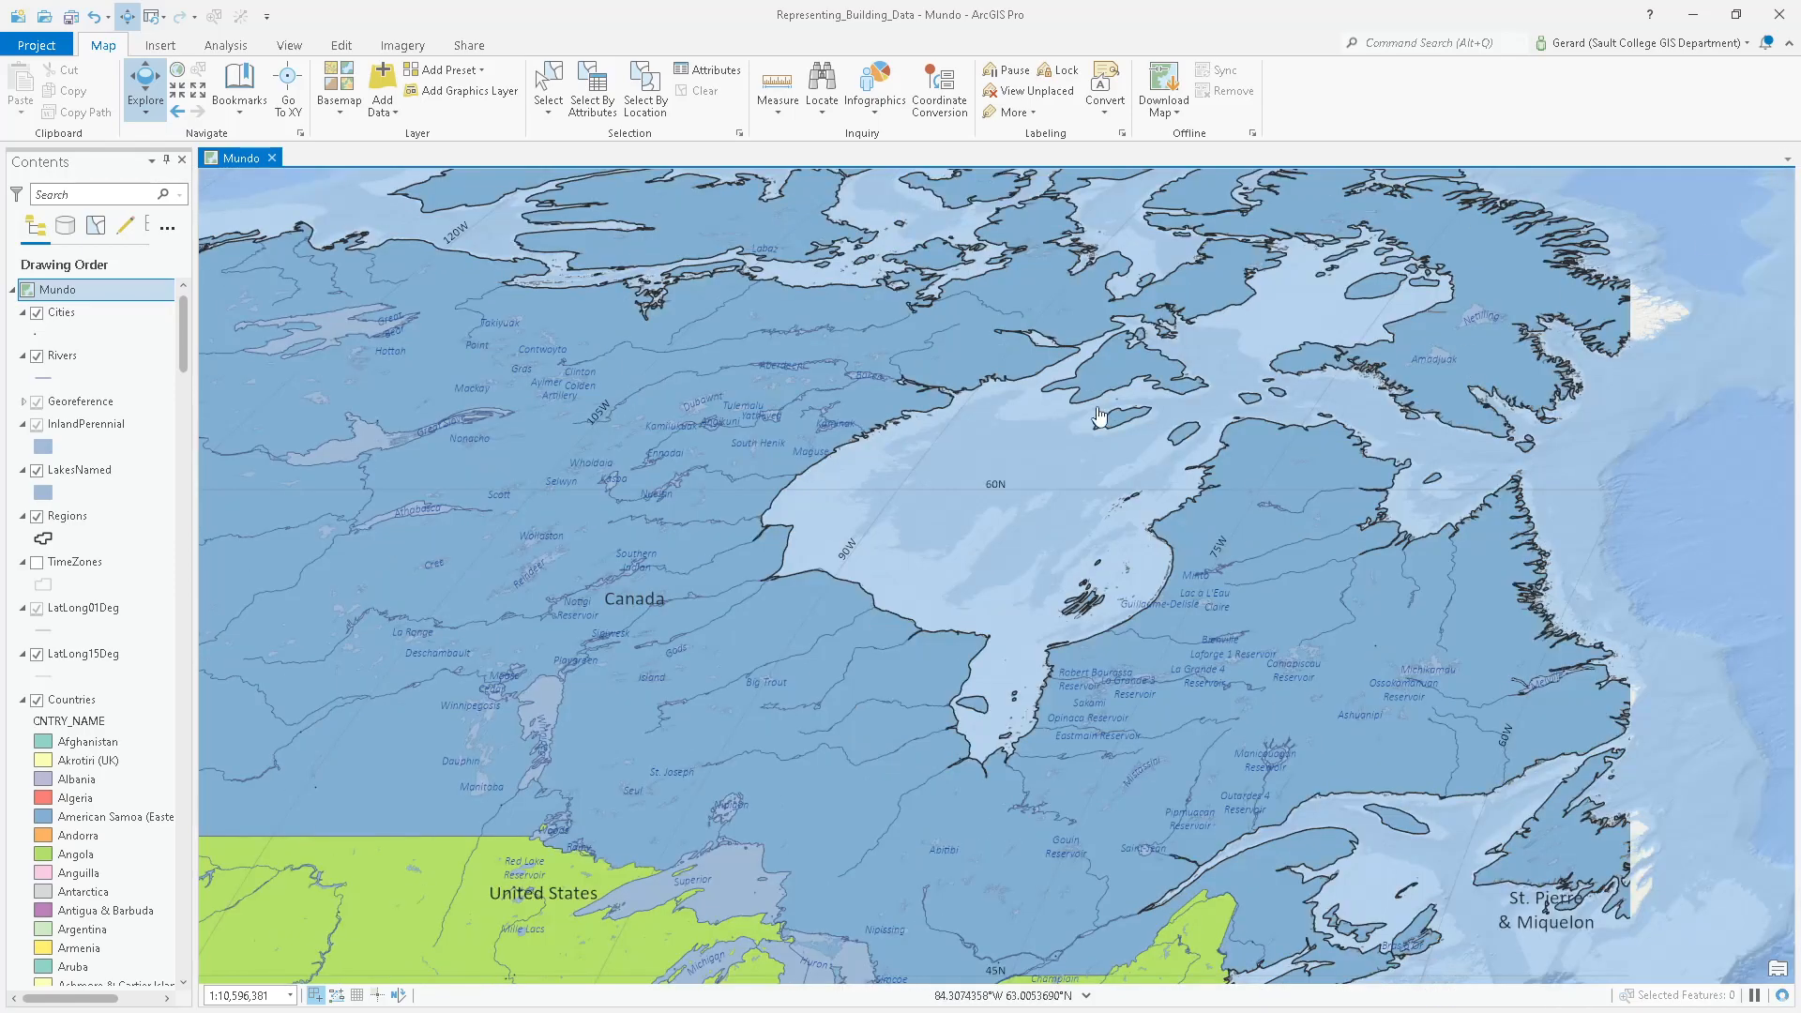
click(290, 46)
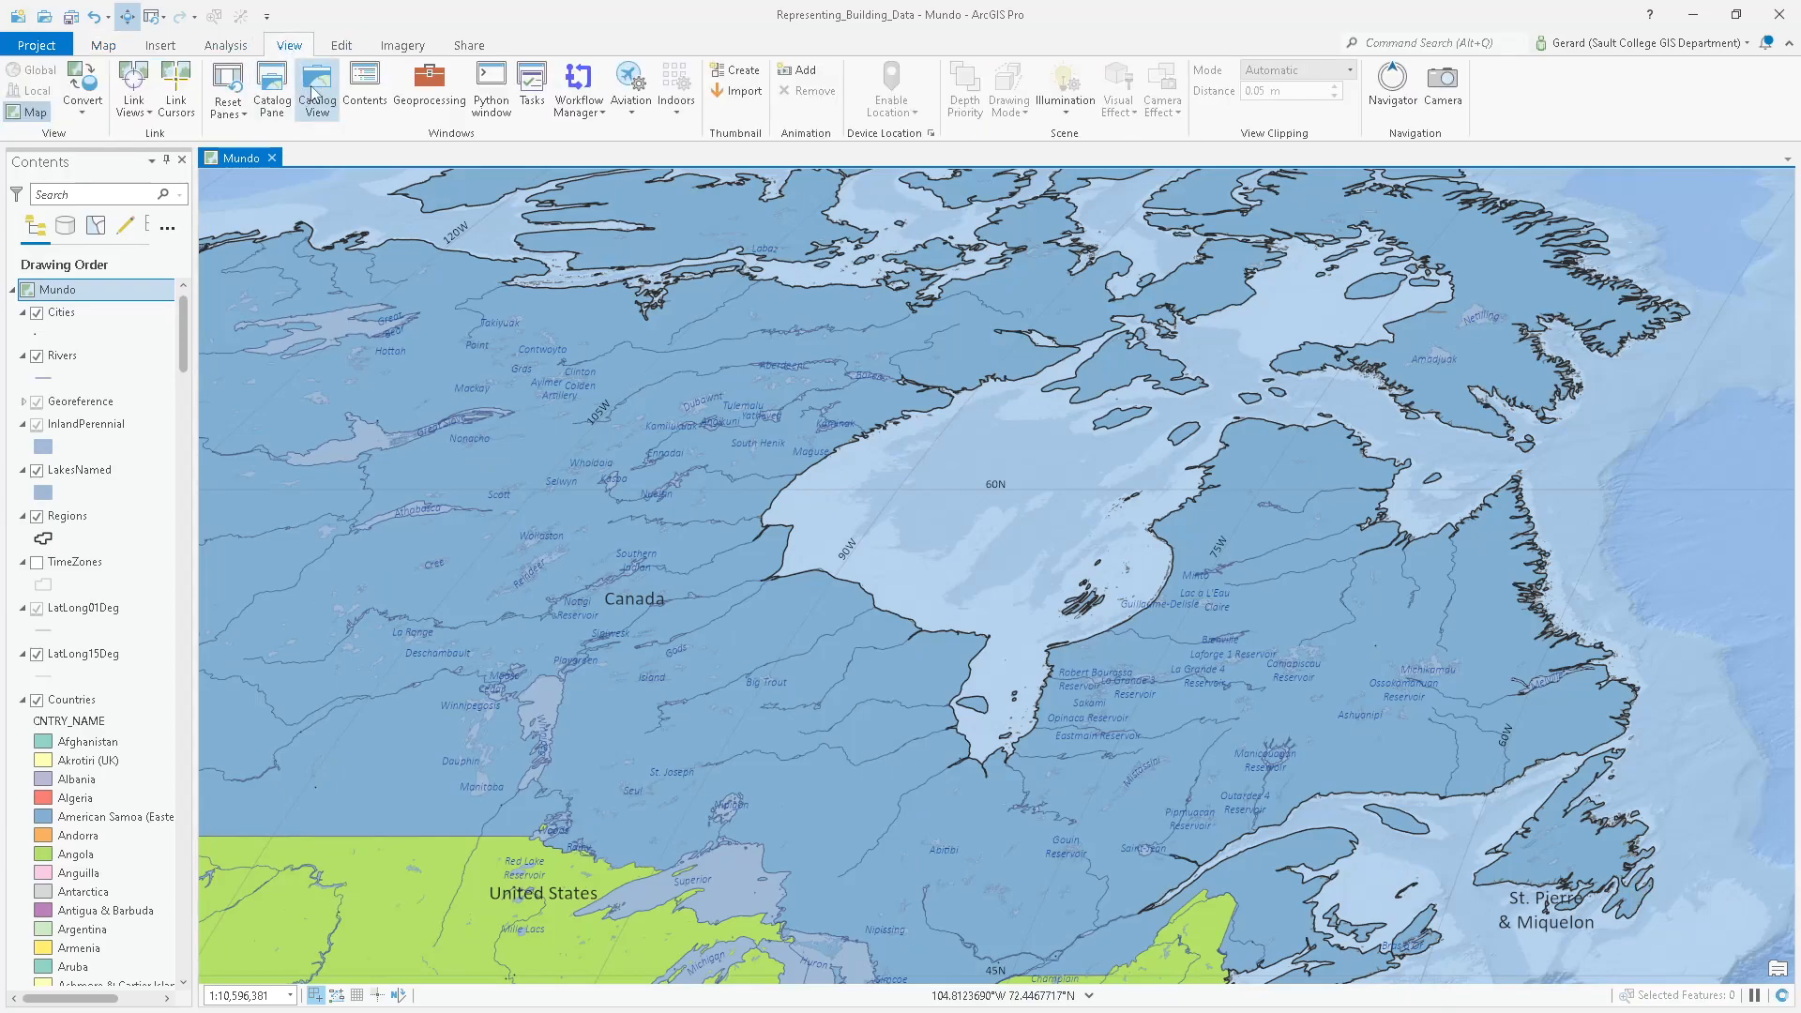
click(274, 94)
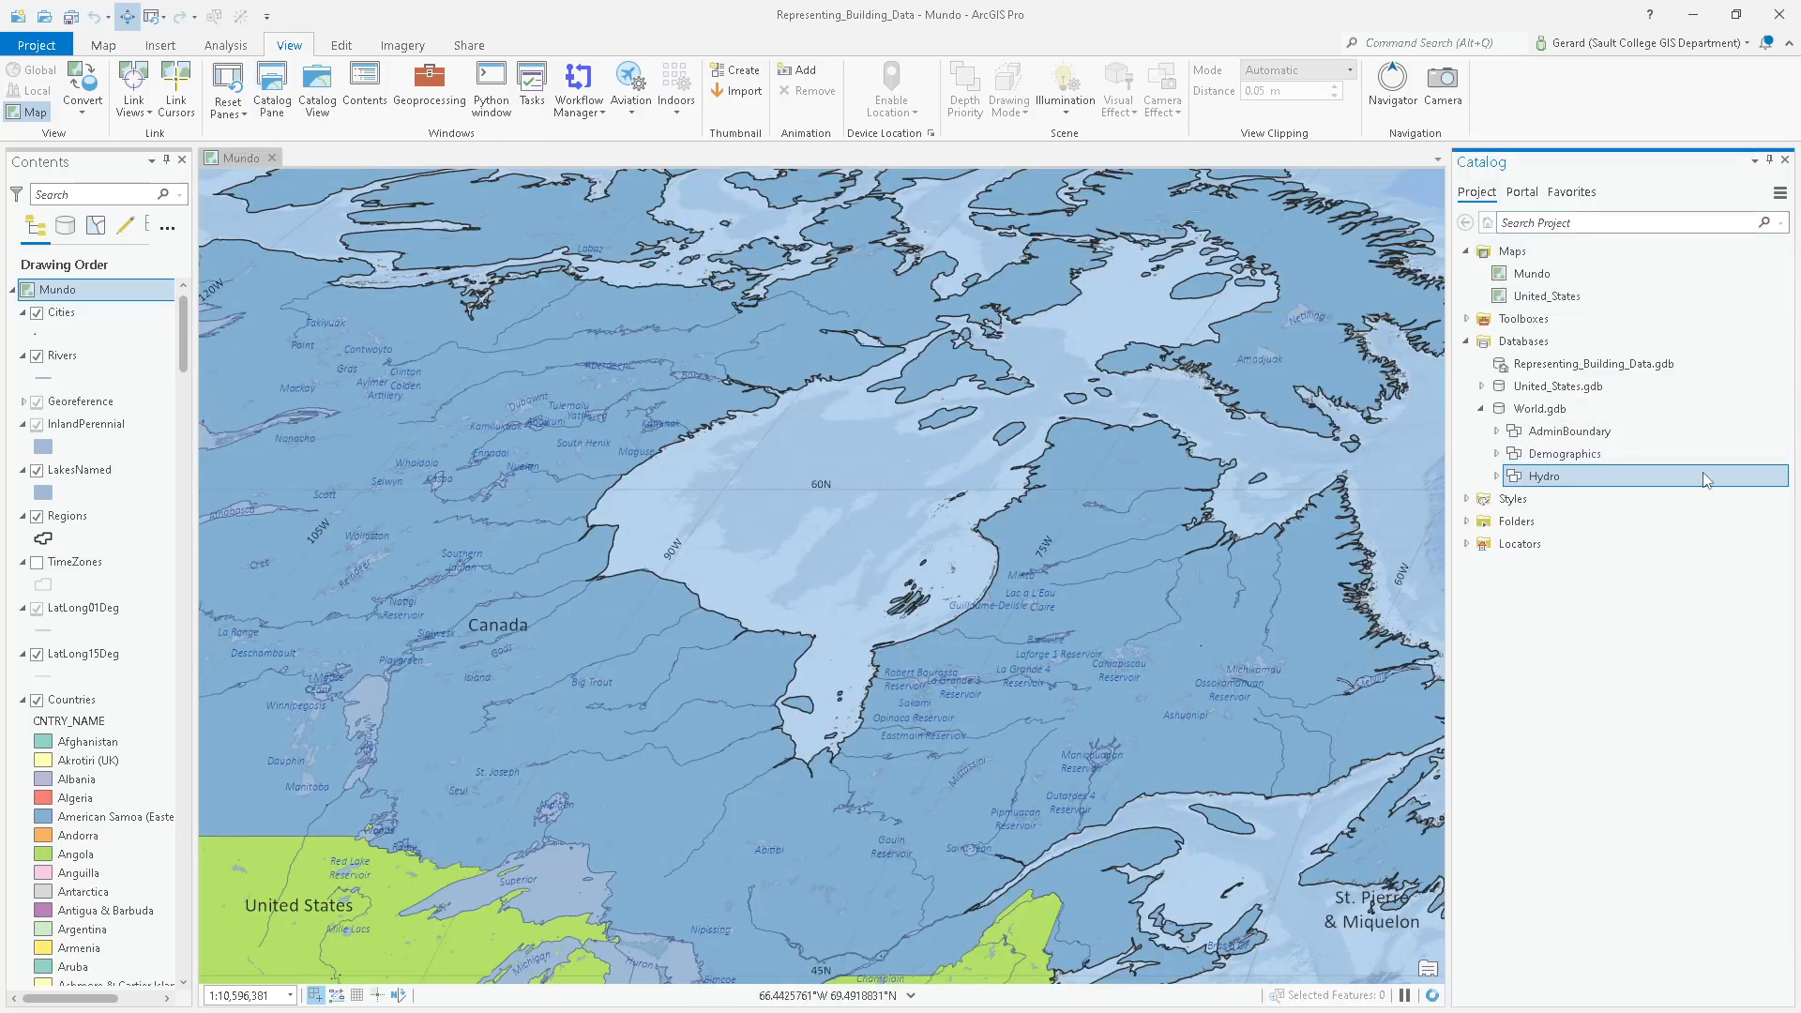
click(1578, 297)
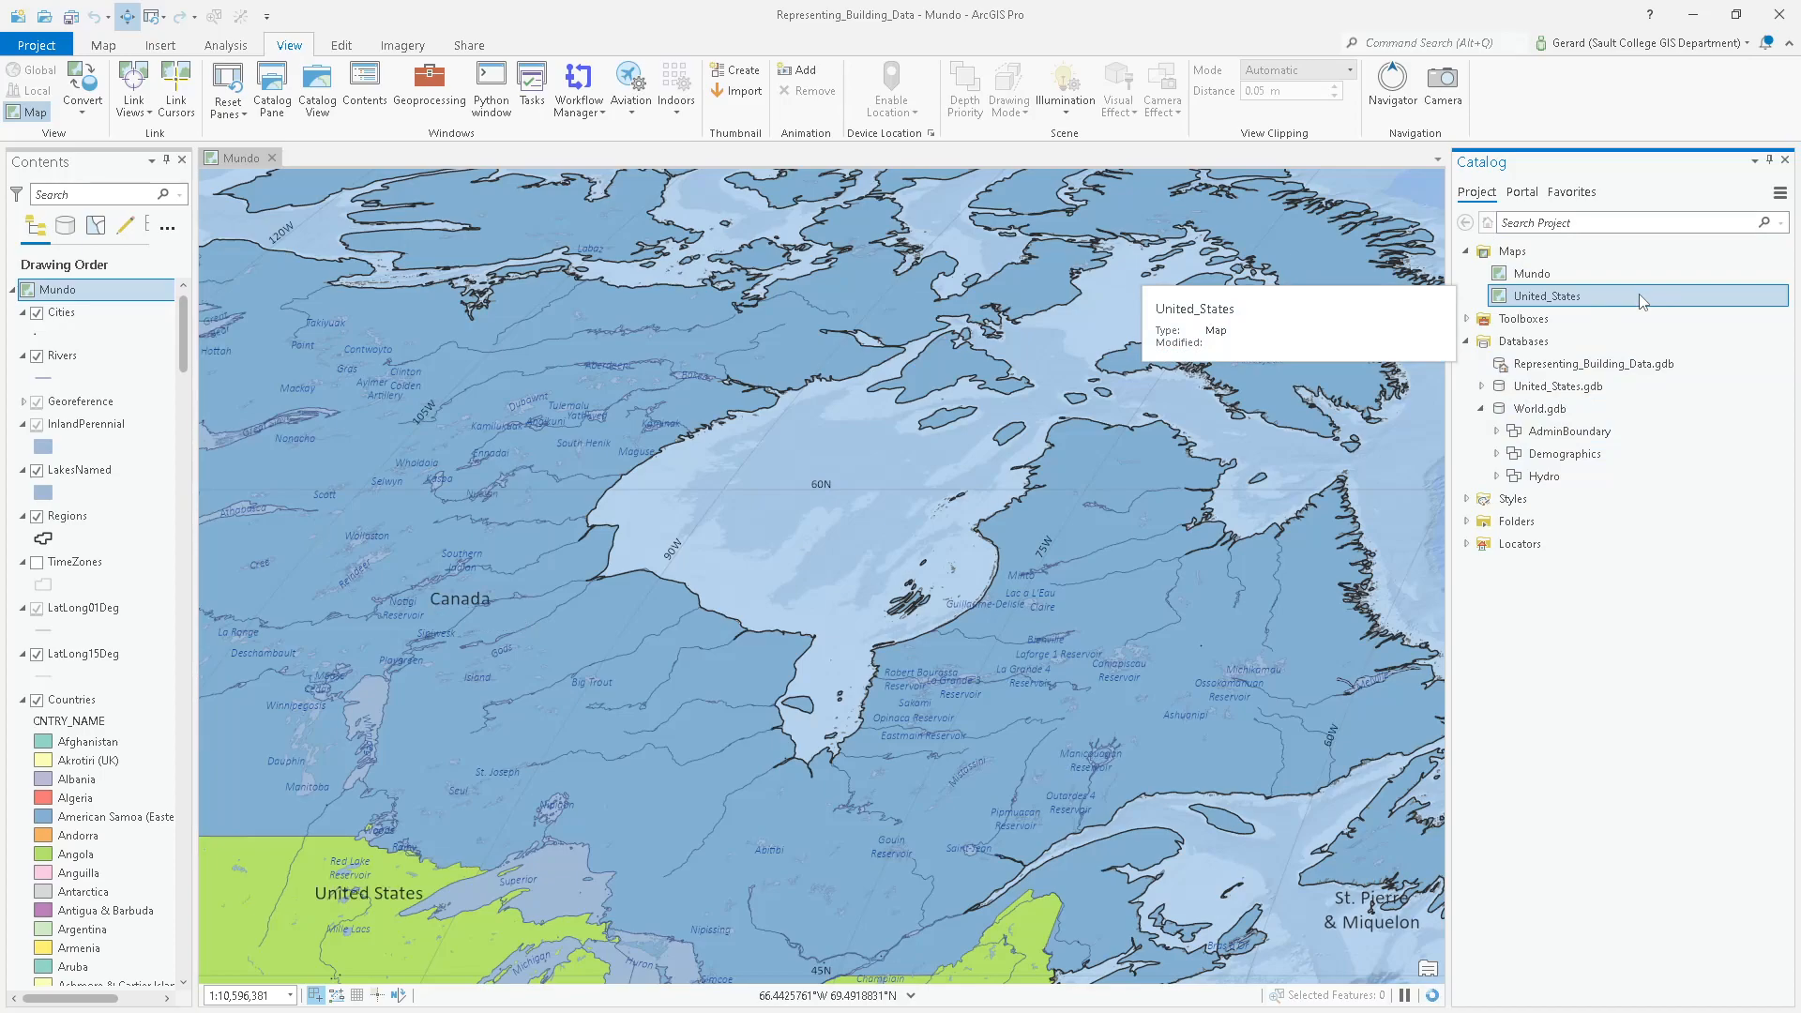
right_click(1549, 300)
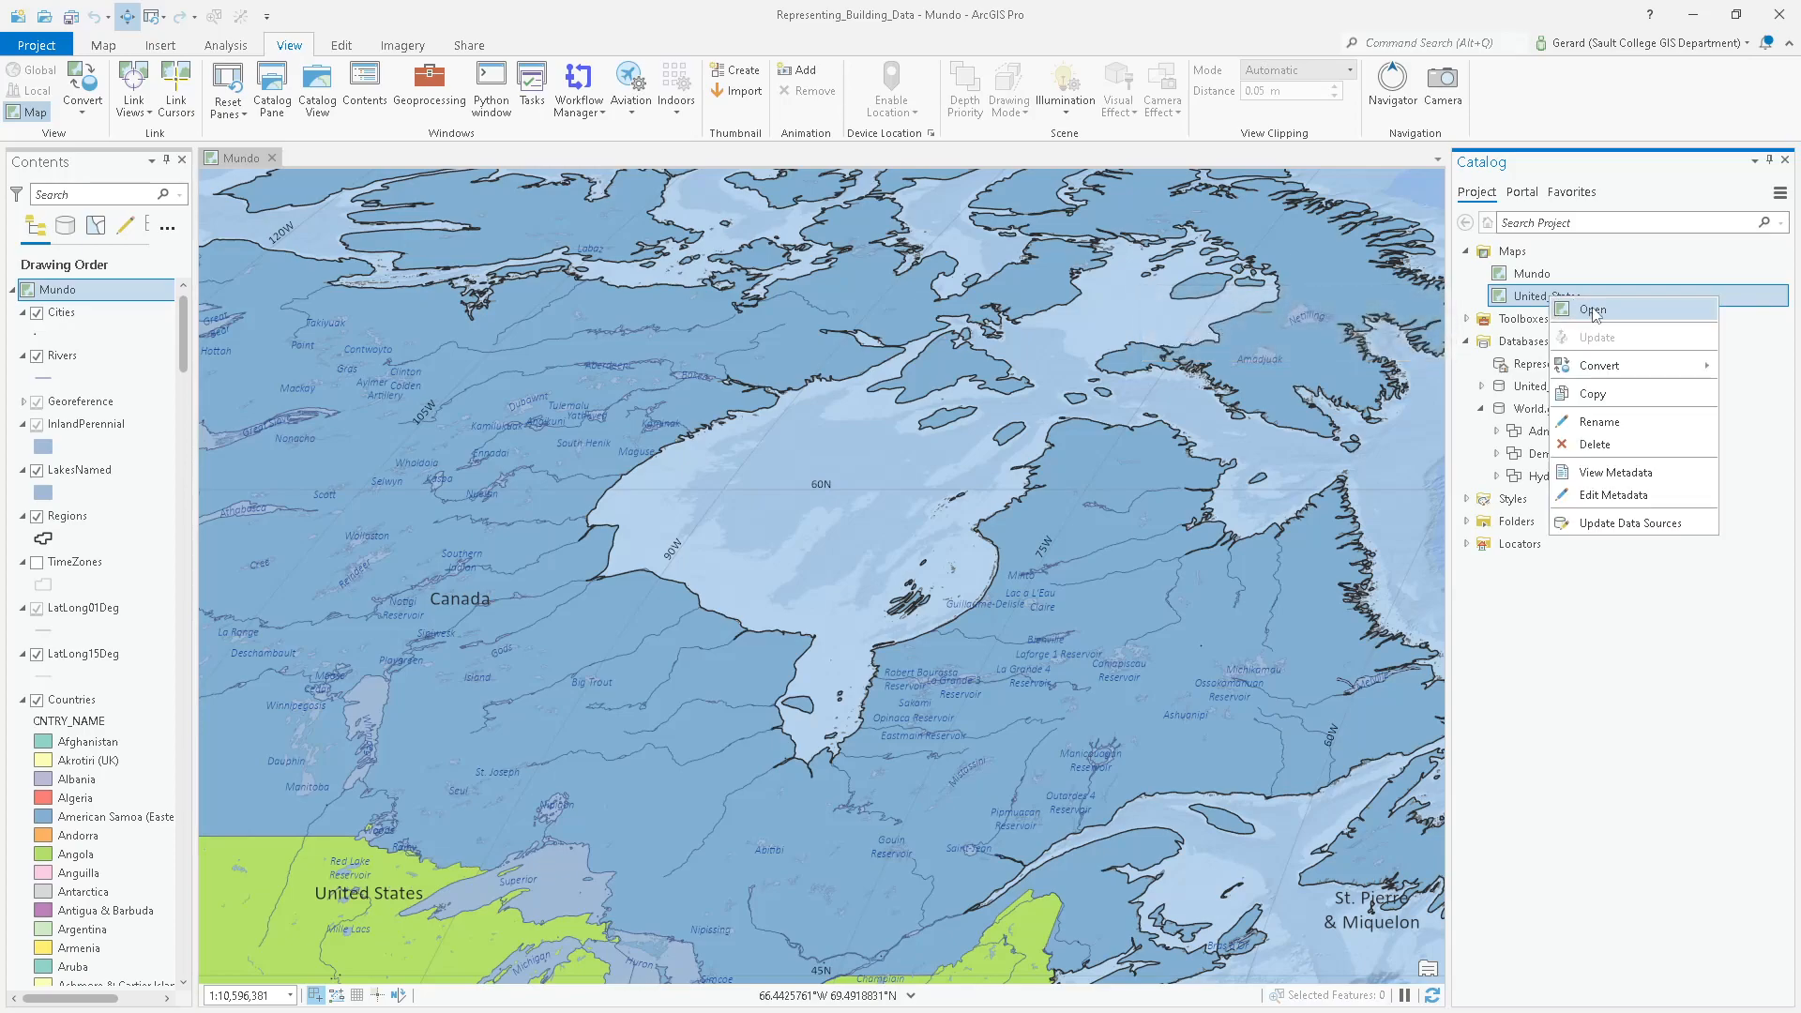
click(1592, 312)
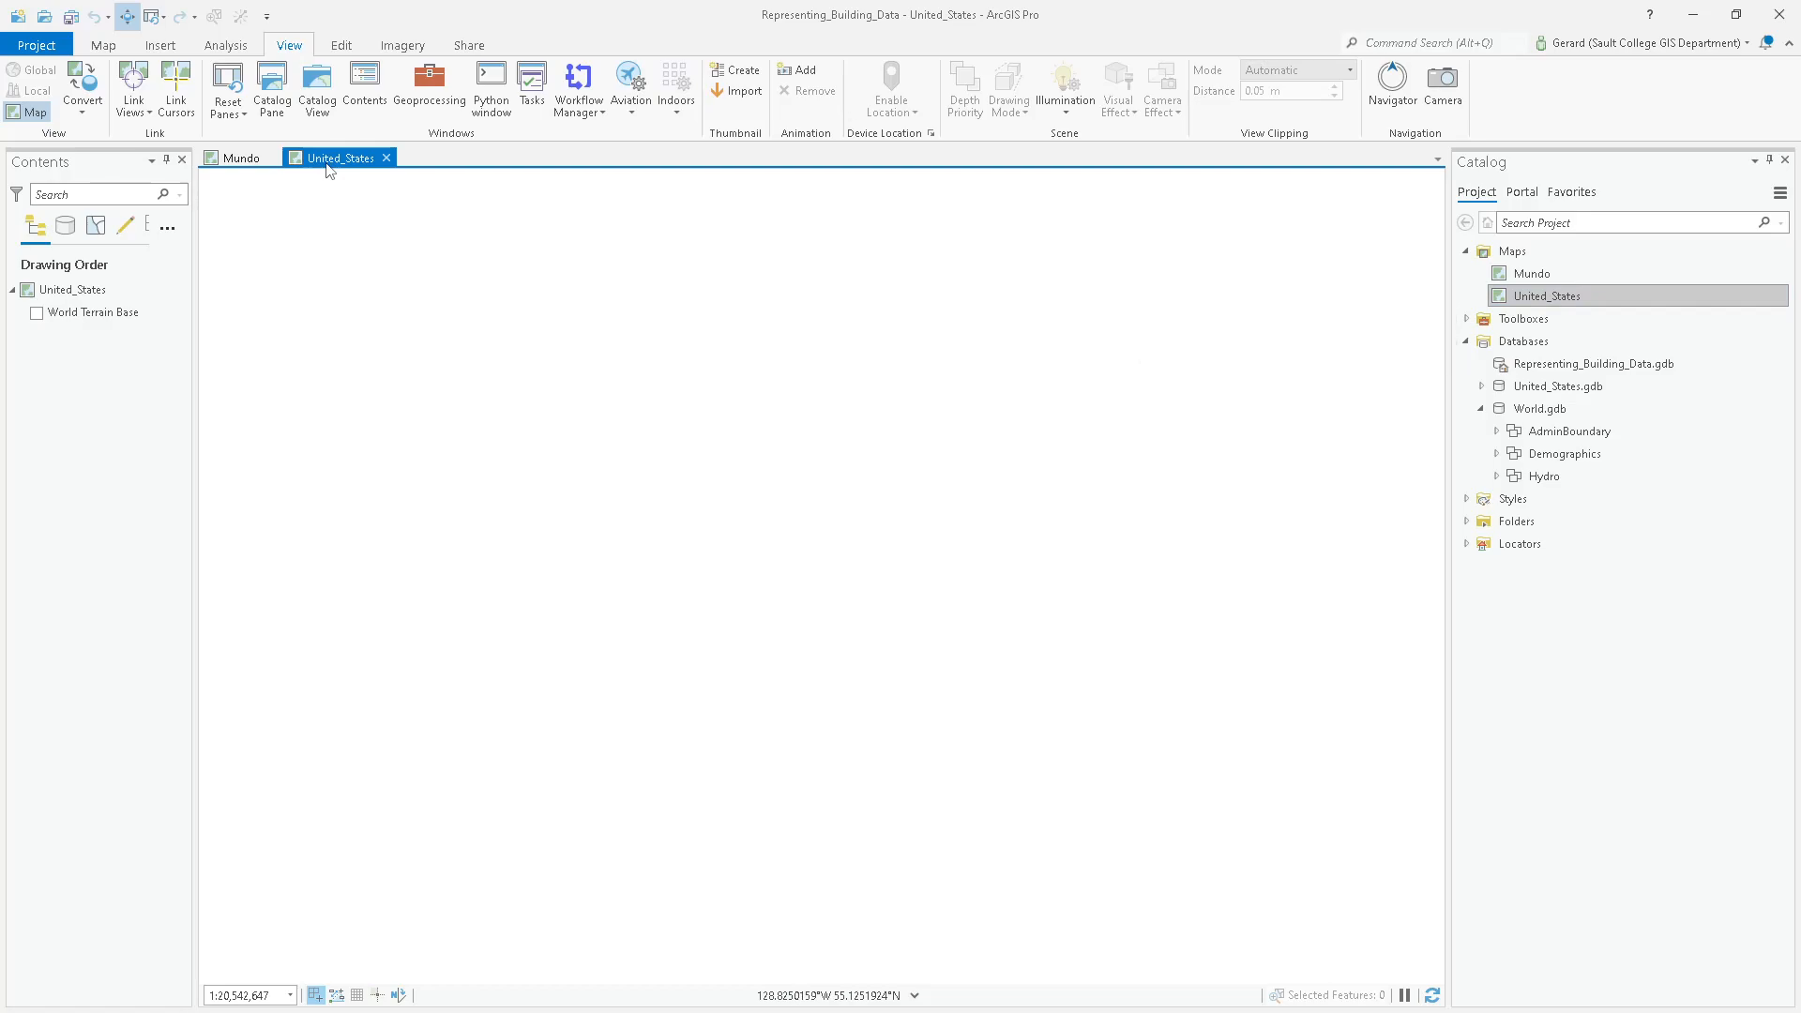
click(37, 314)
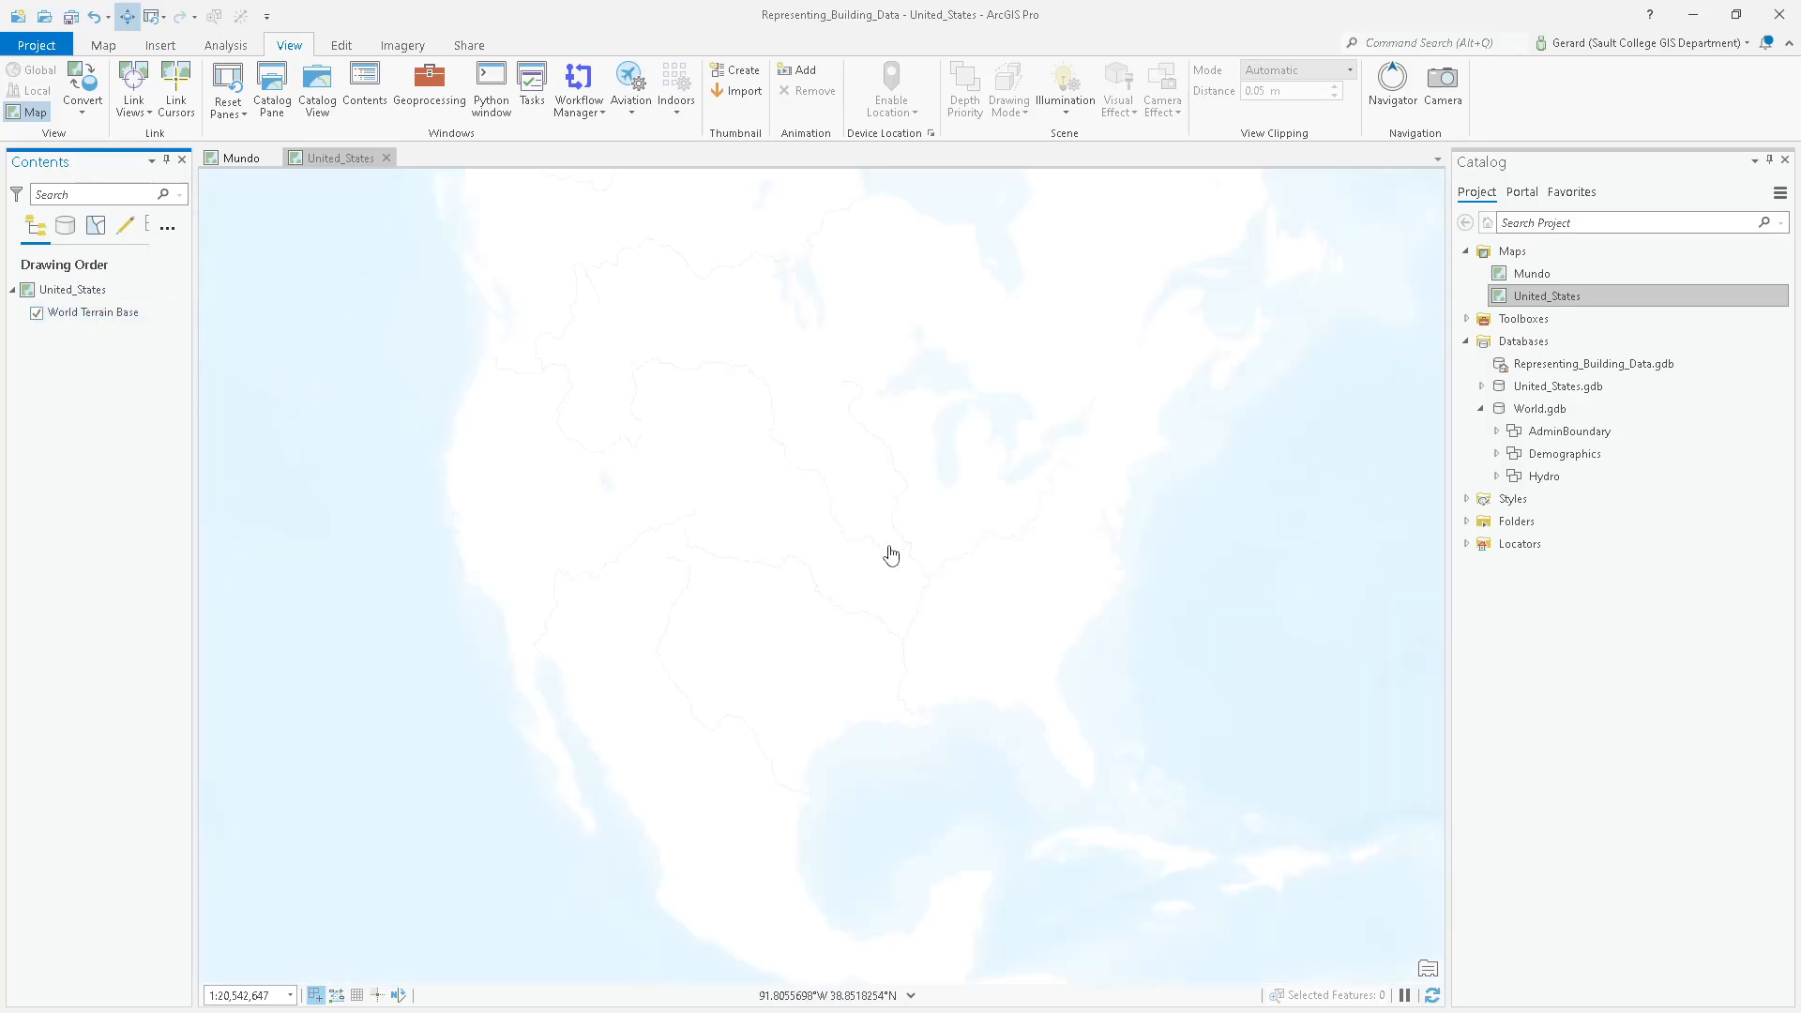
Compare the projected shape of North America on the Mundo map with the world extent of the United_States map.
click(239, 158)
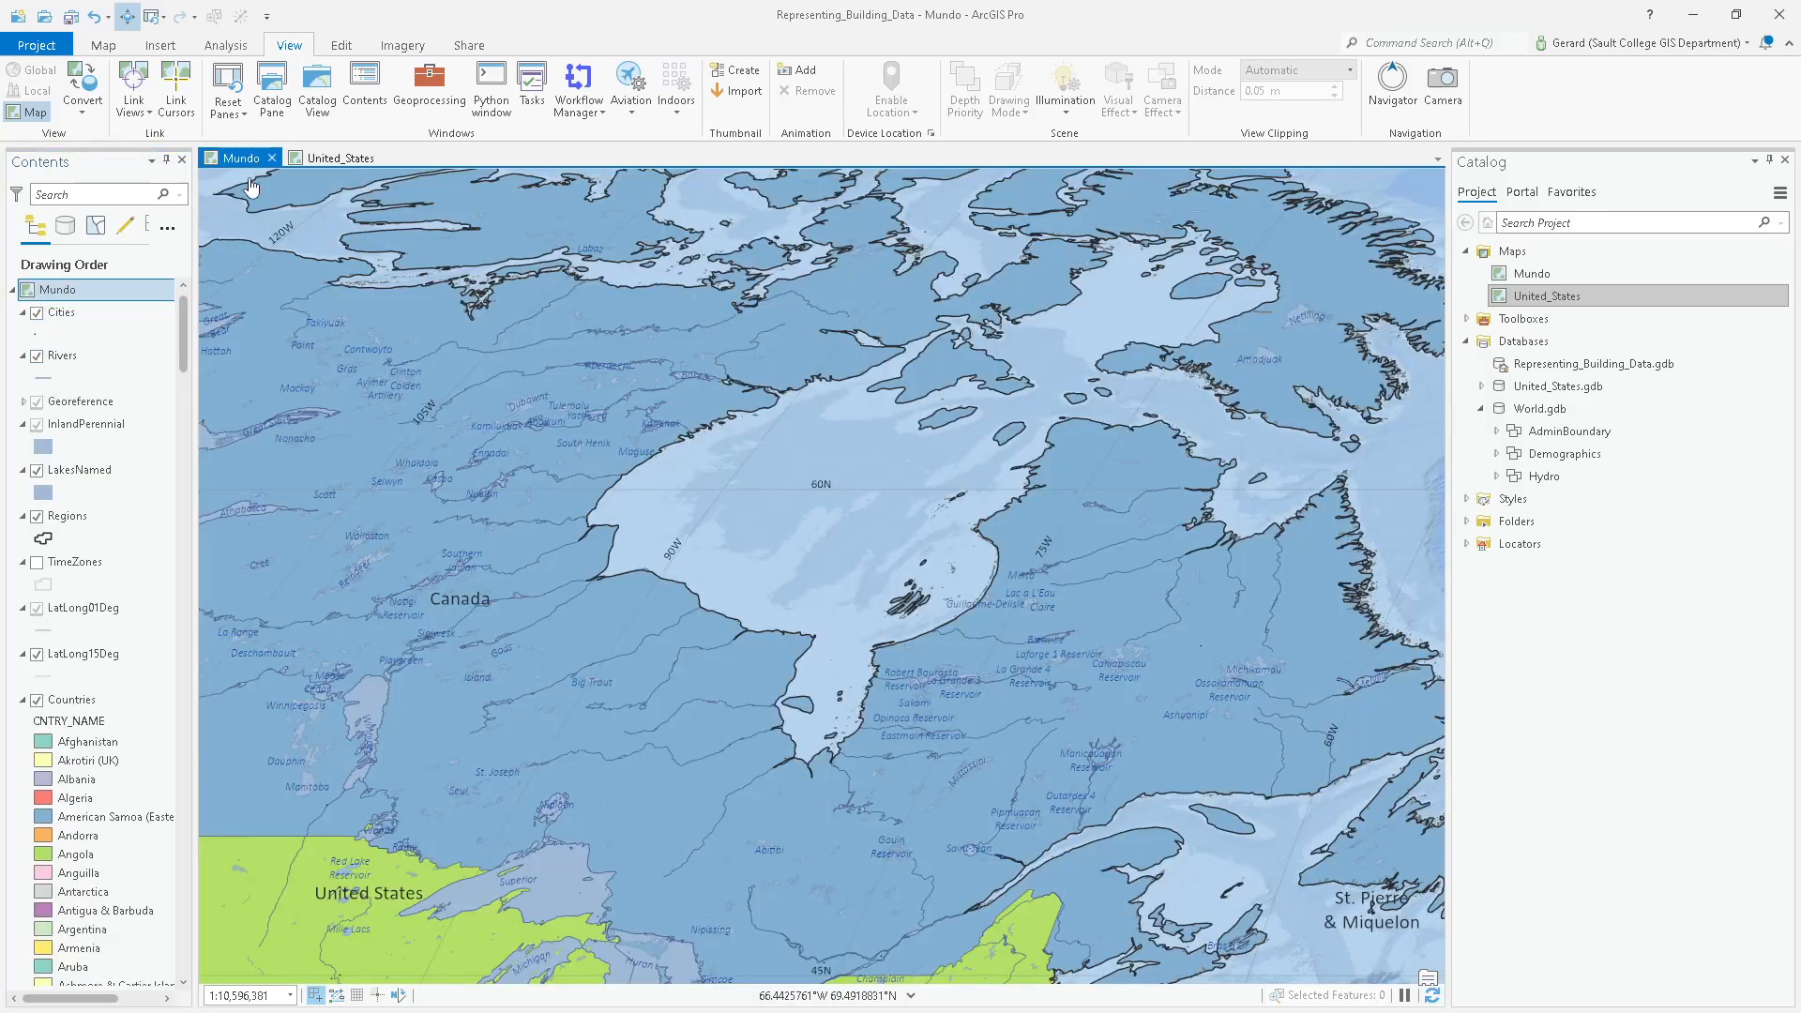
scroll(782, 547, down, 2)
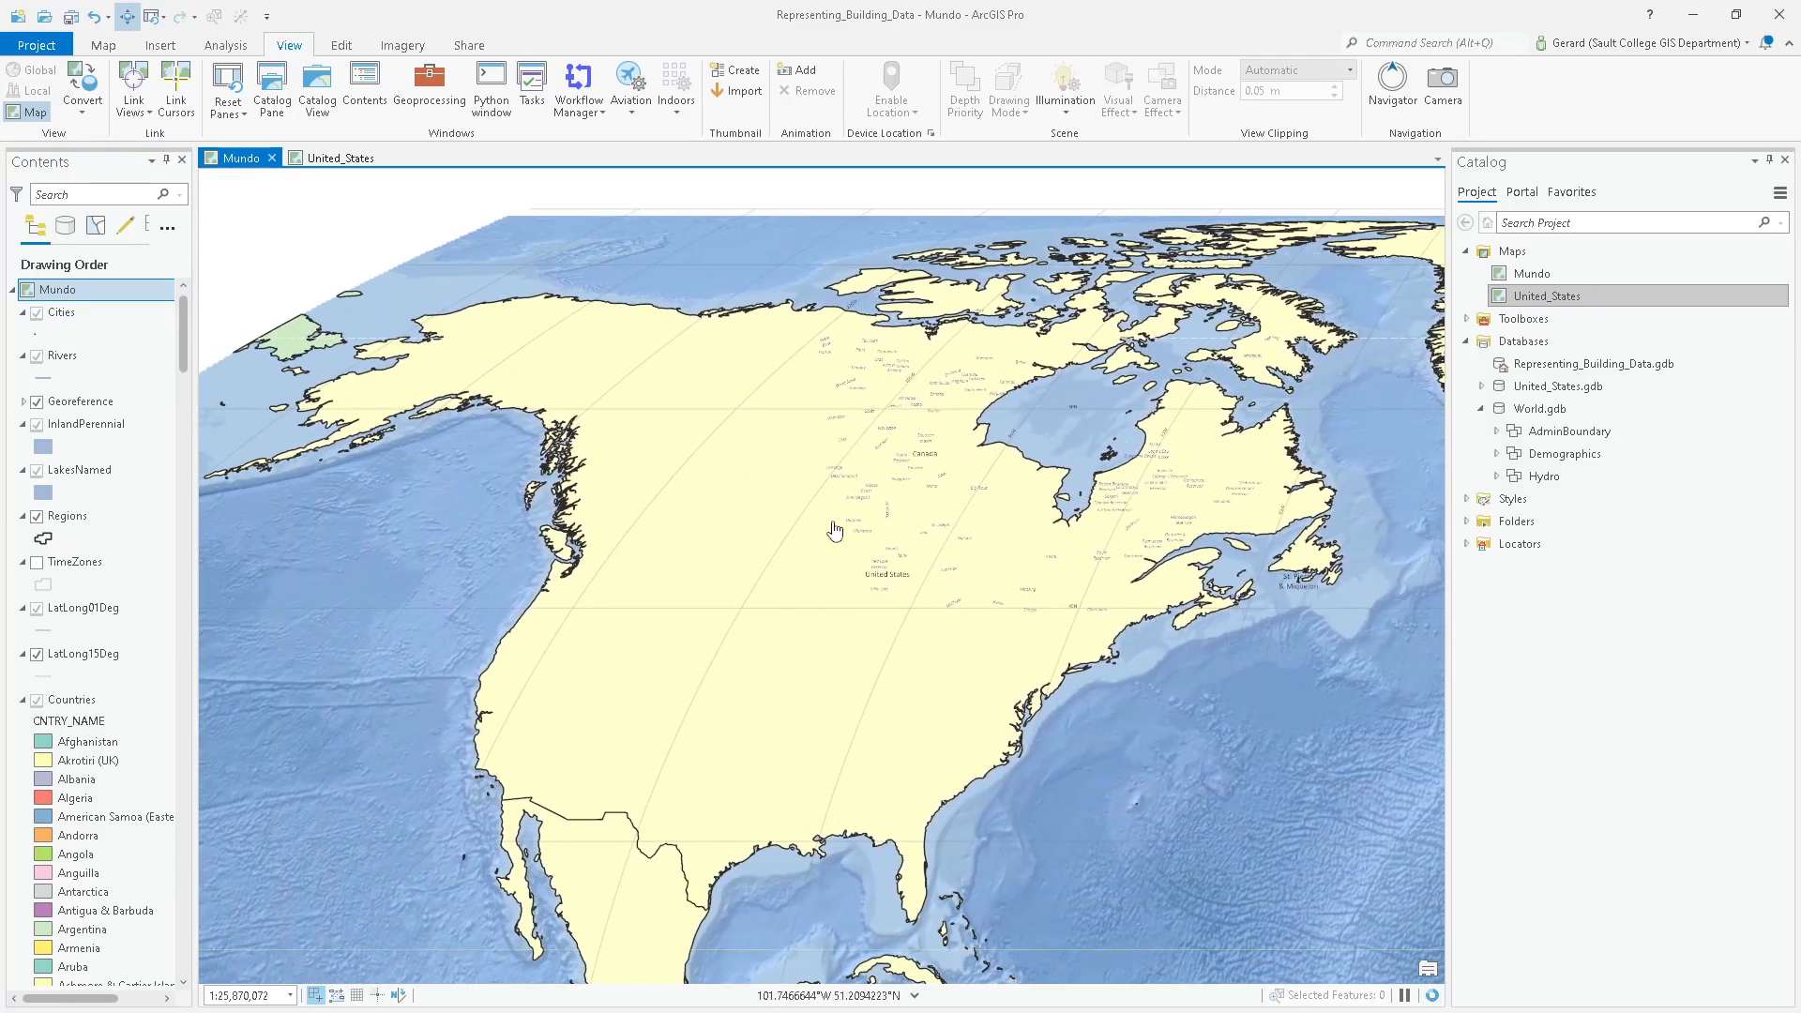
click(350, 161)
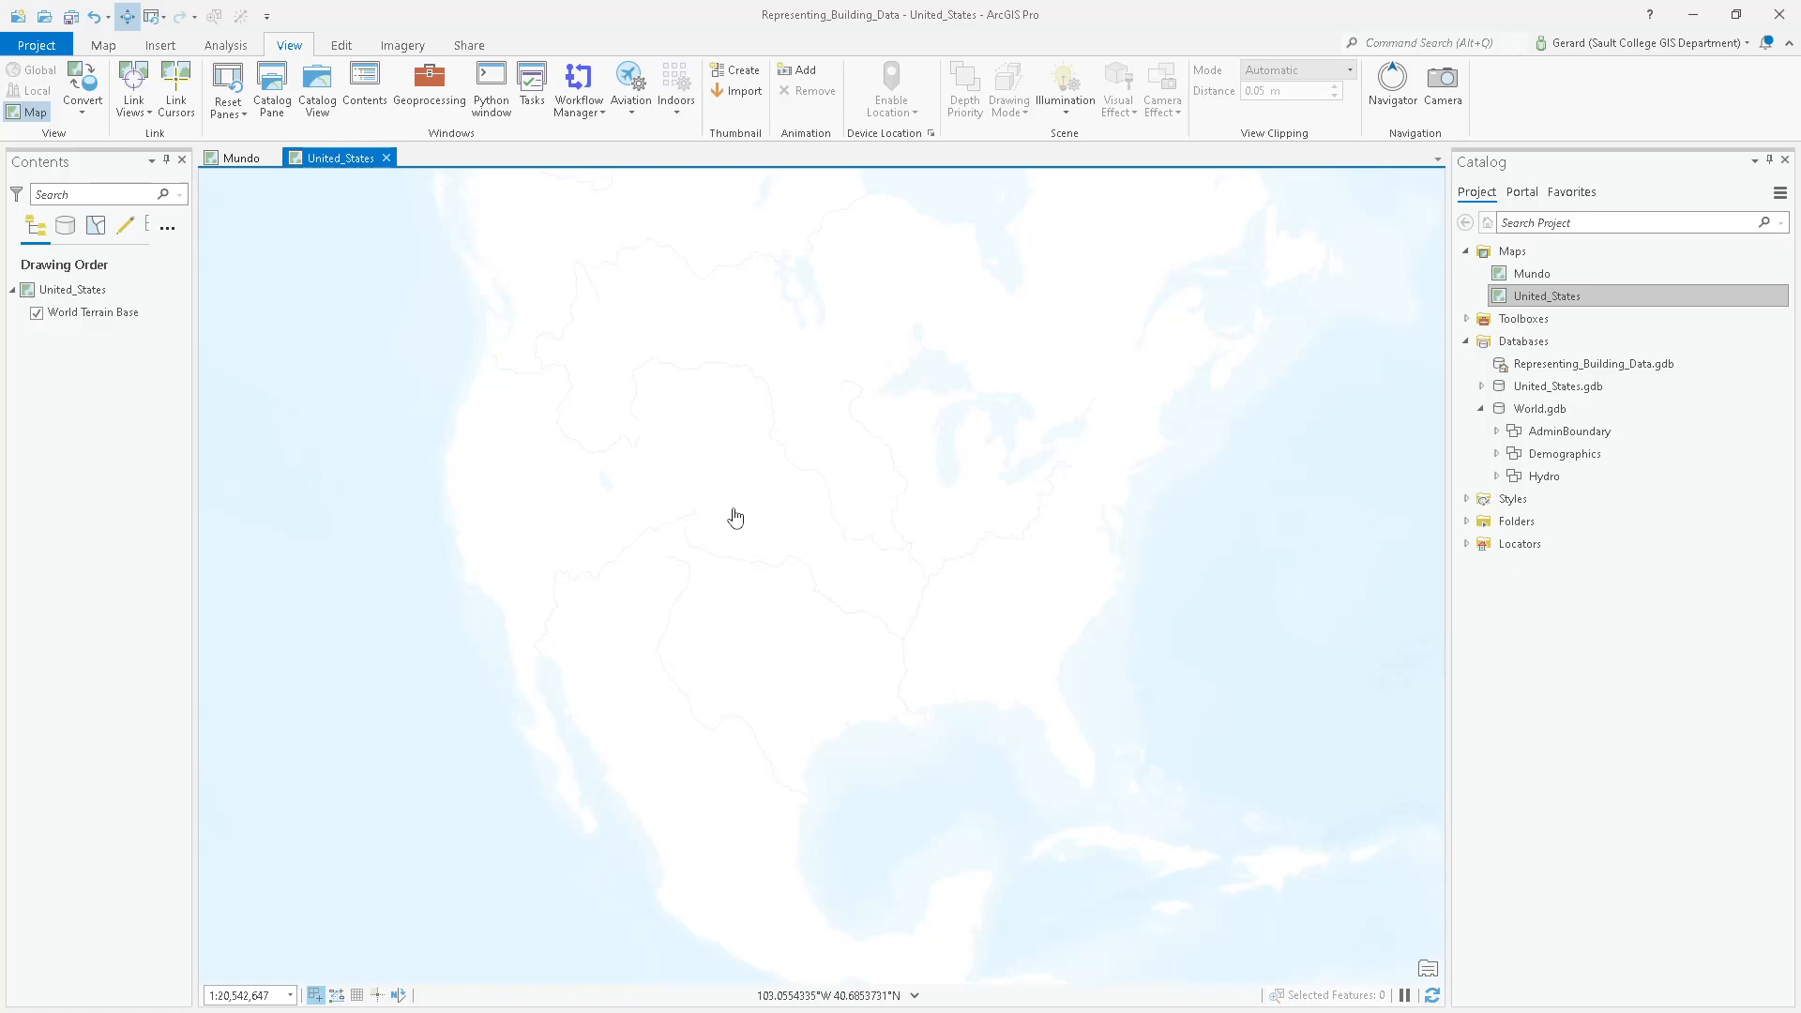
scroll(735, 518, down, 5)
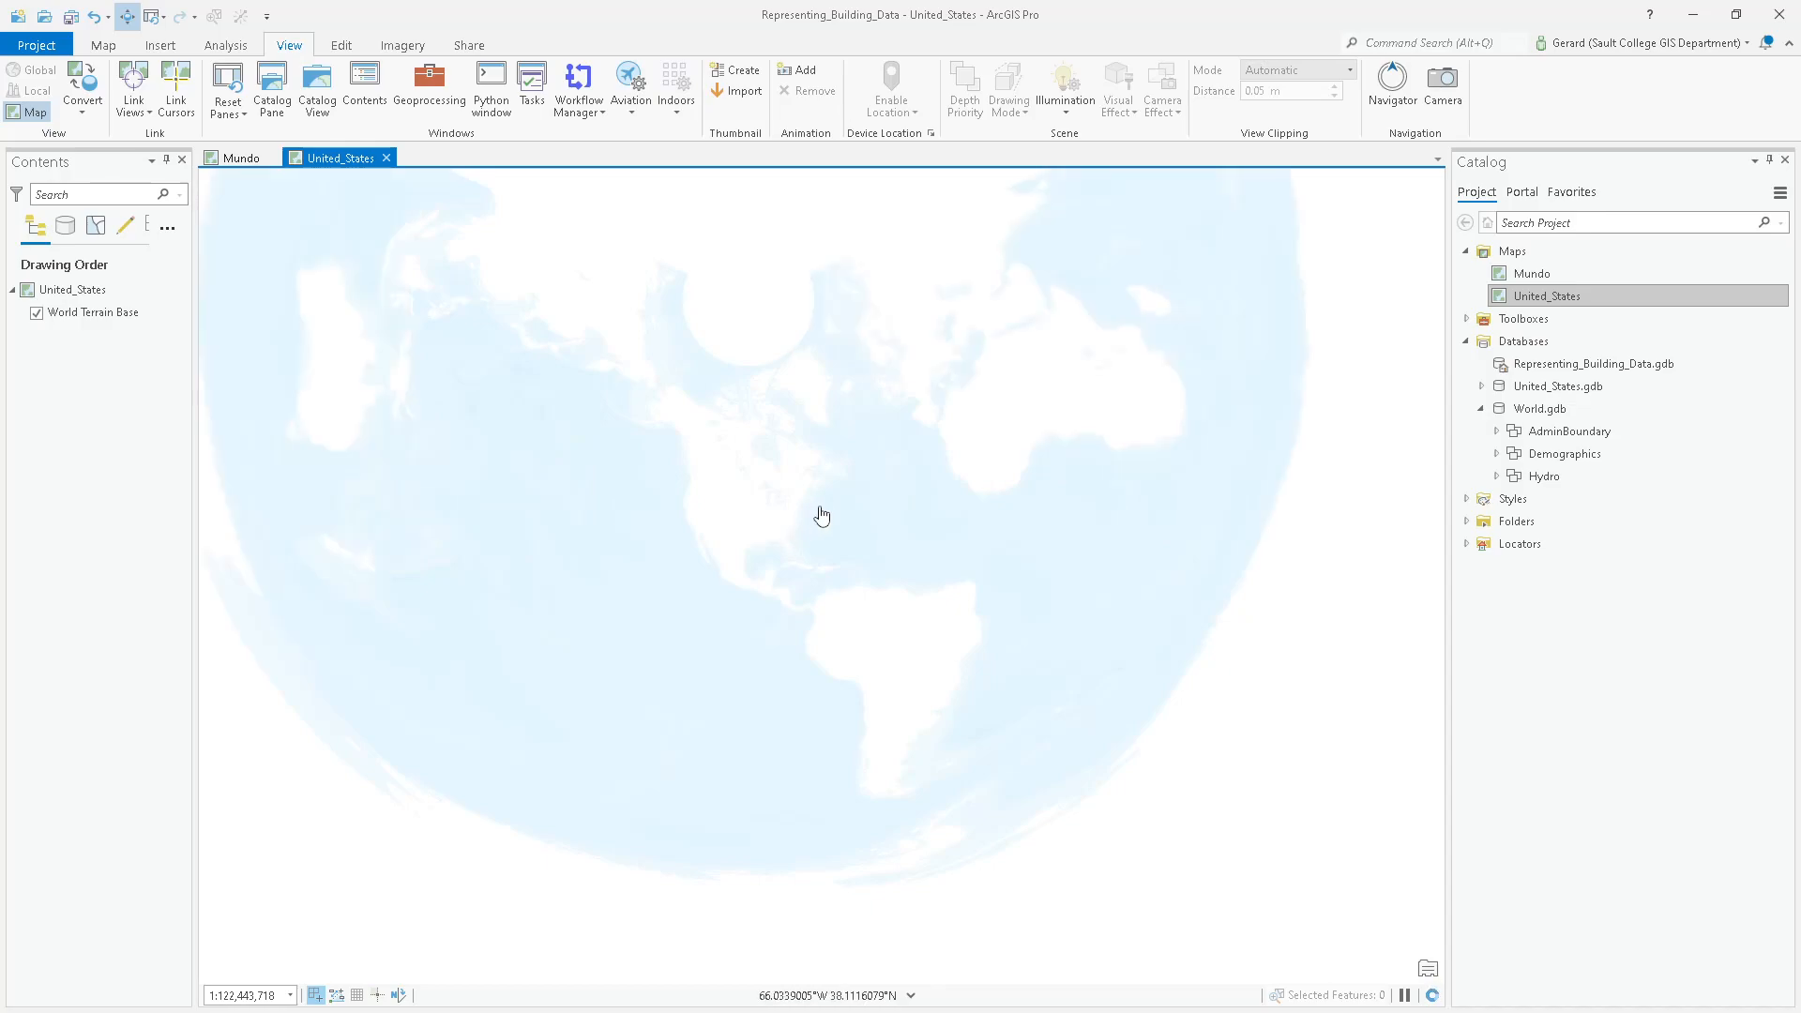
drag(835, 516, 848, 594)
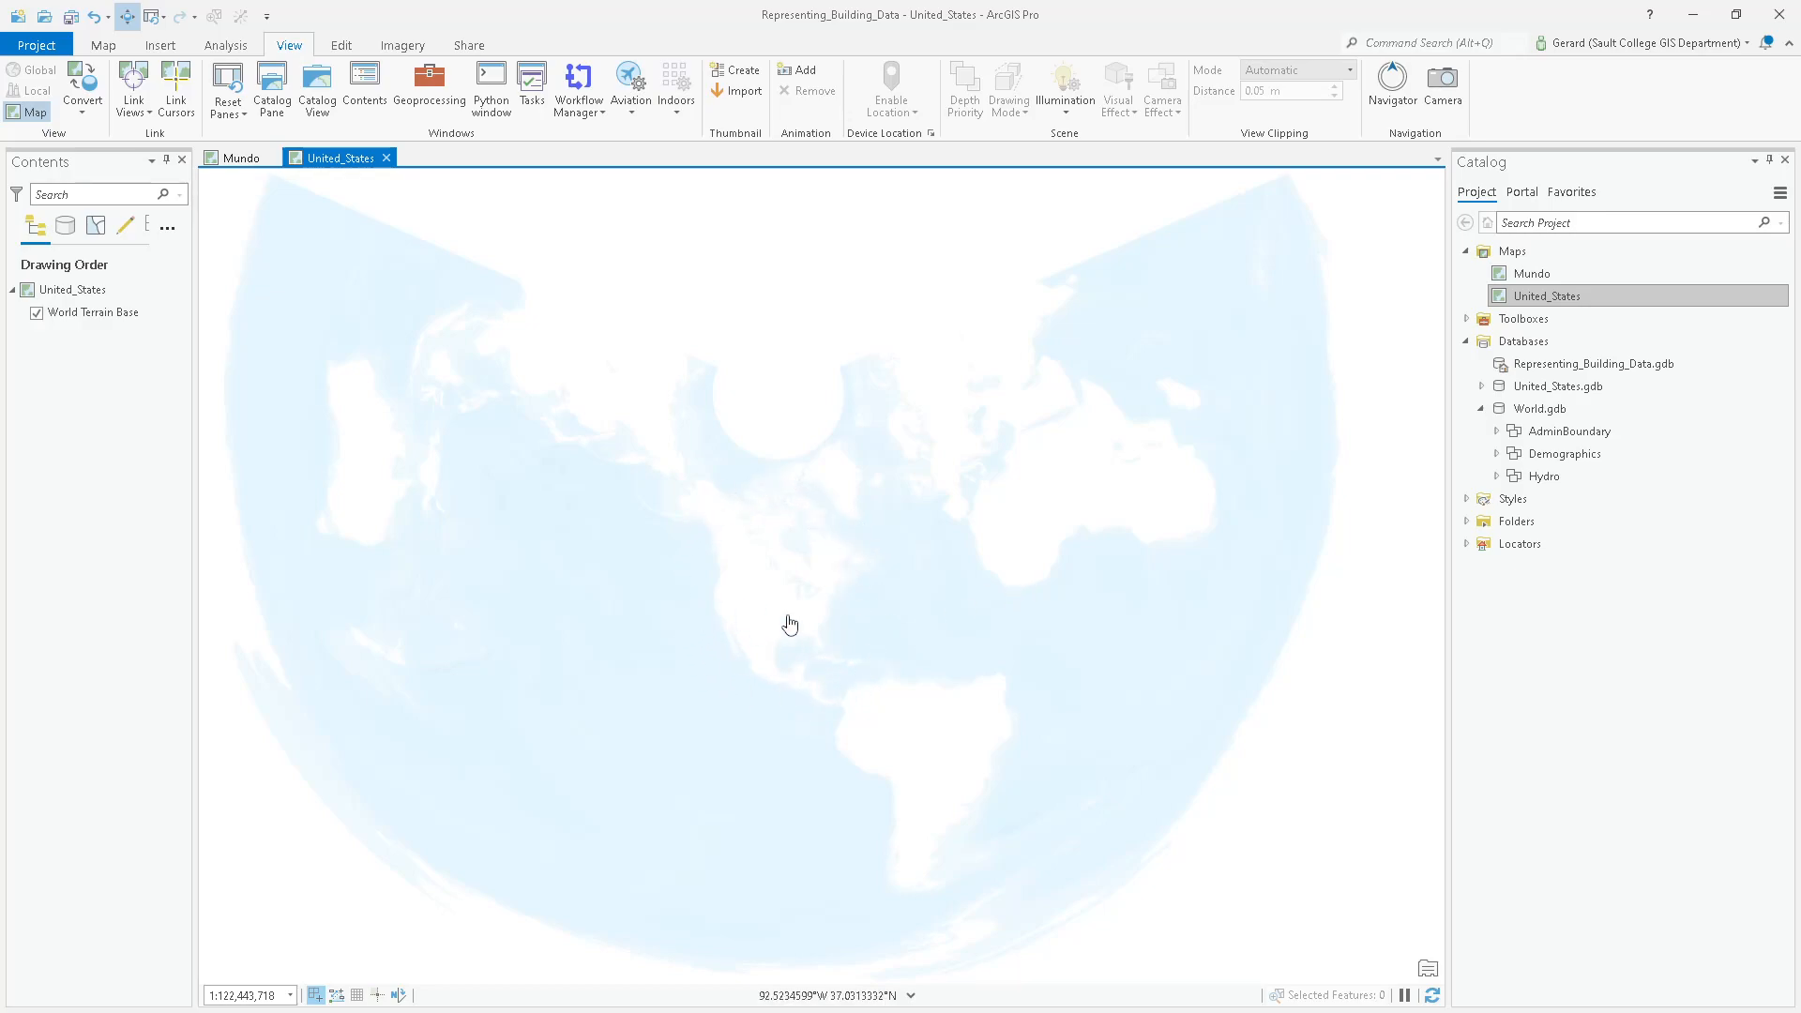
Open the coordinate system details of the United_States map and check its WKID.
right_click(74, 292)
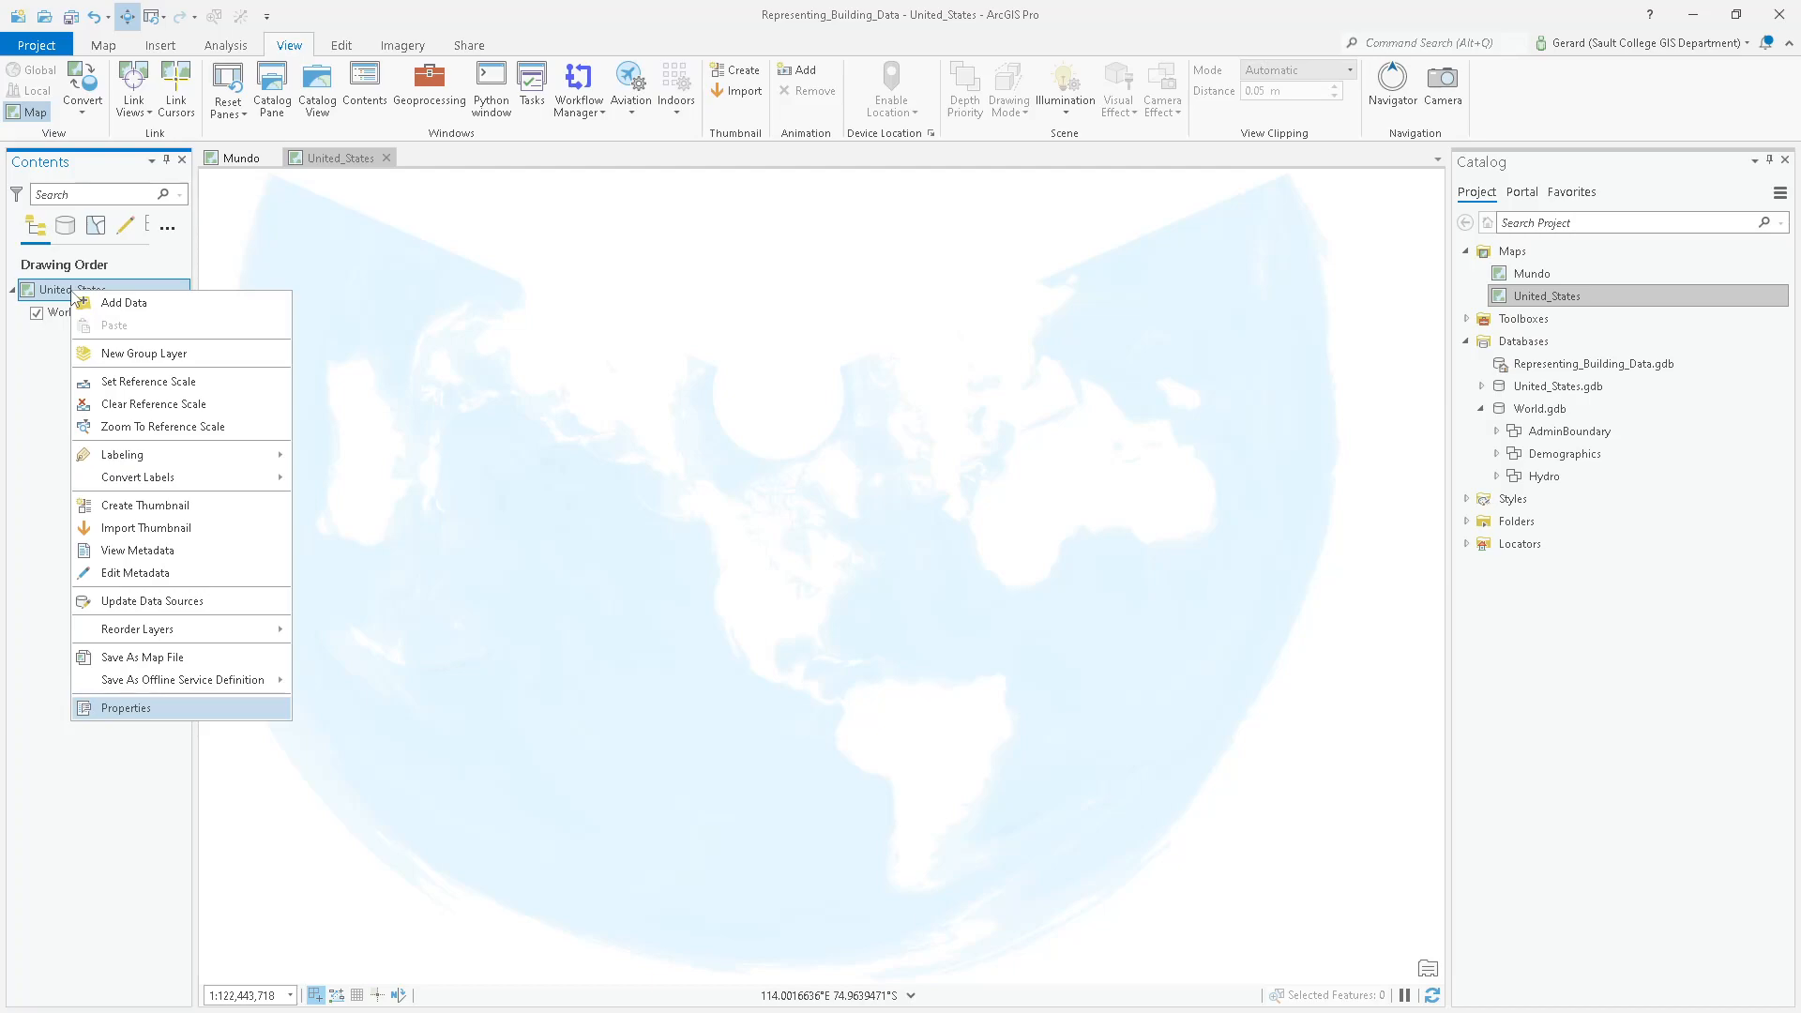
click(132, 708)
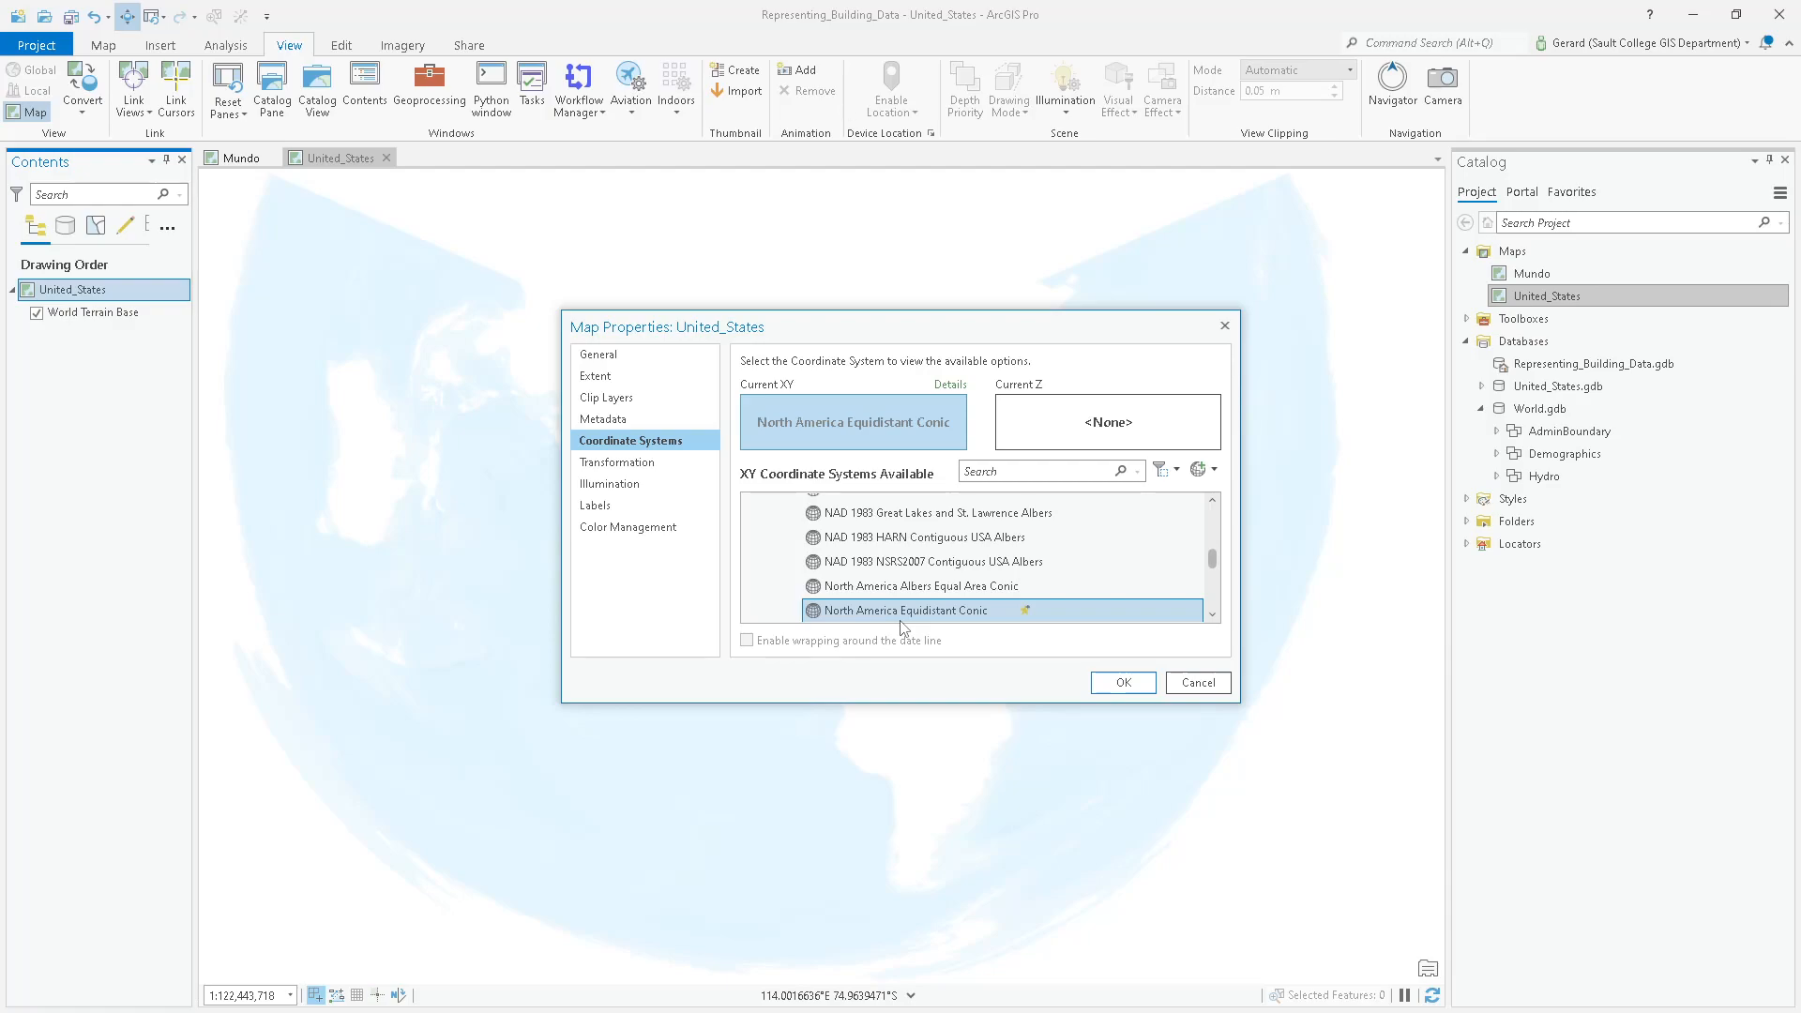
click(951, 384)
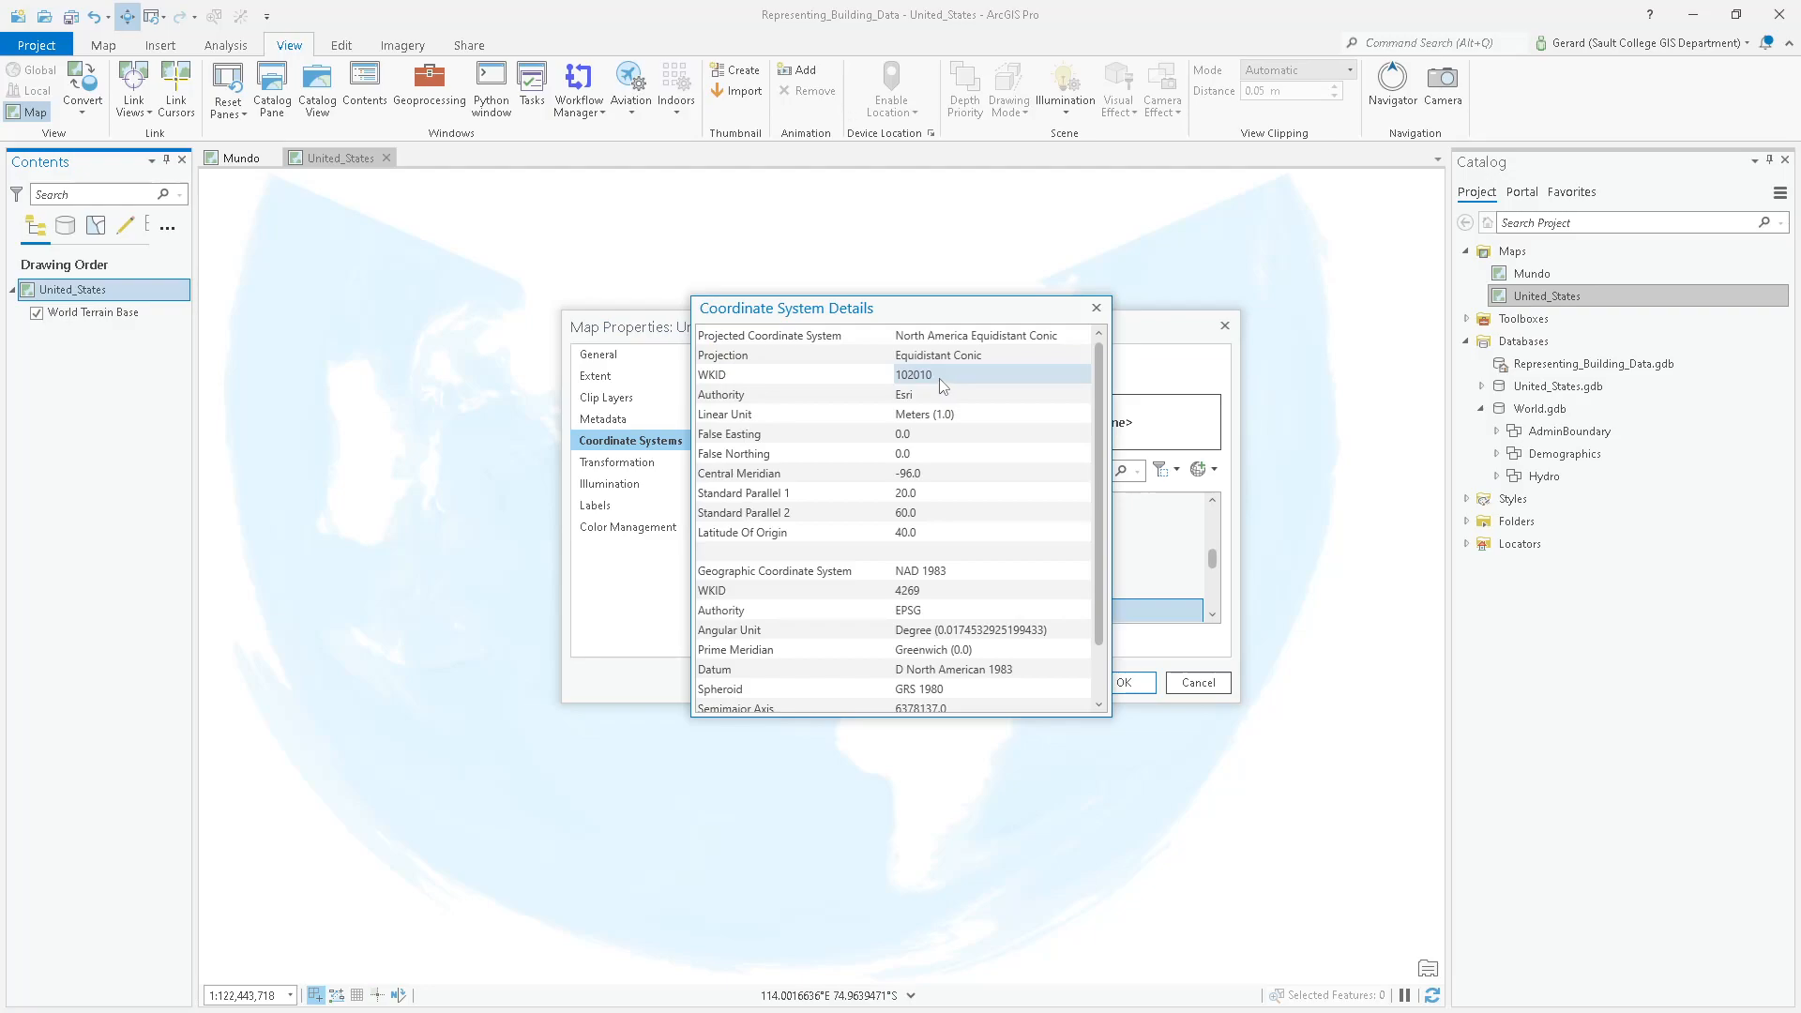
click(938, 380)
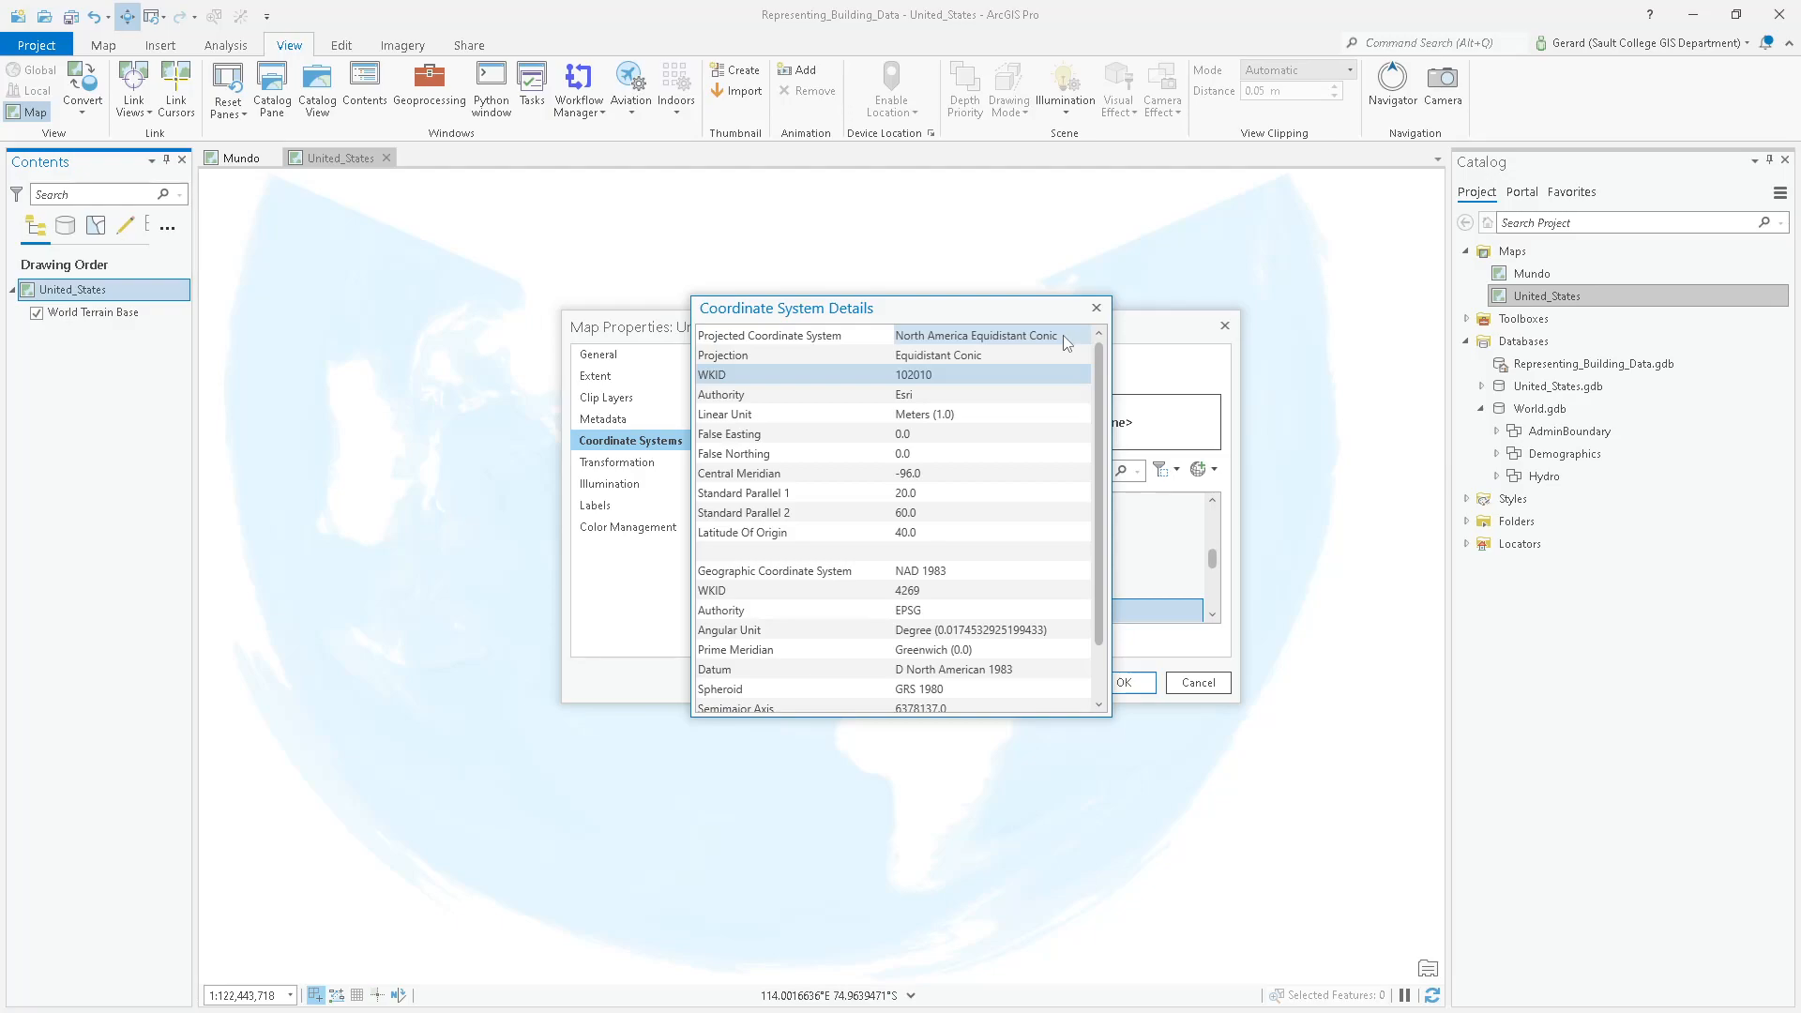
click(935, 375)
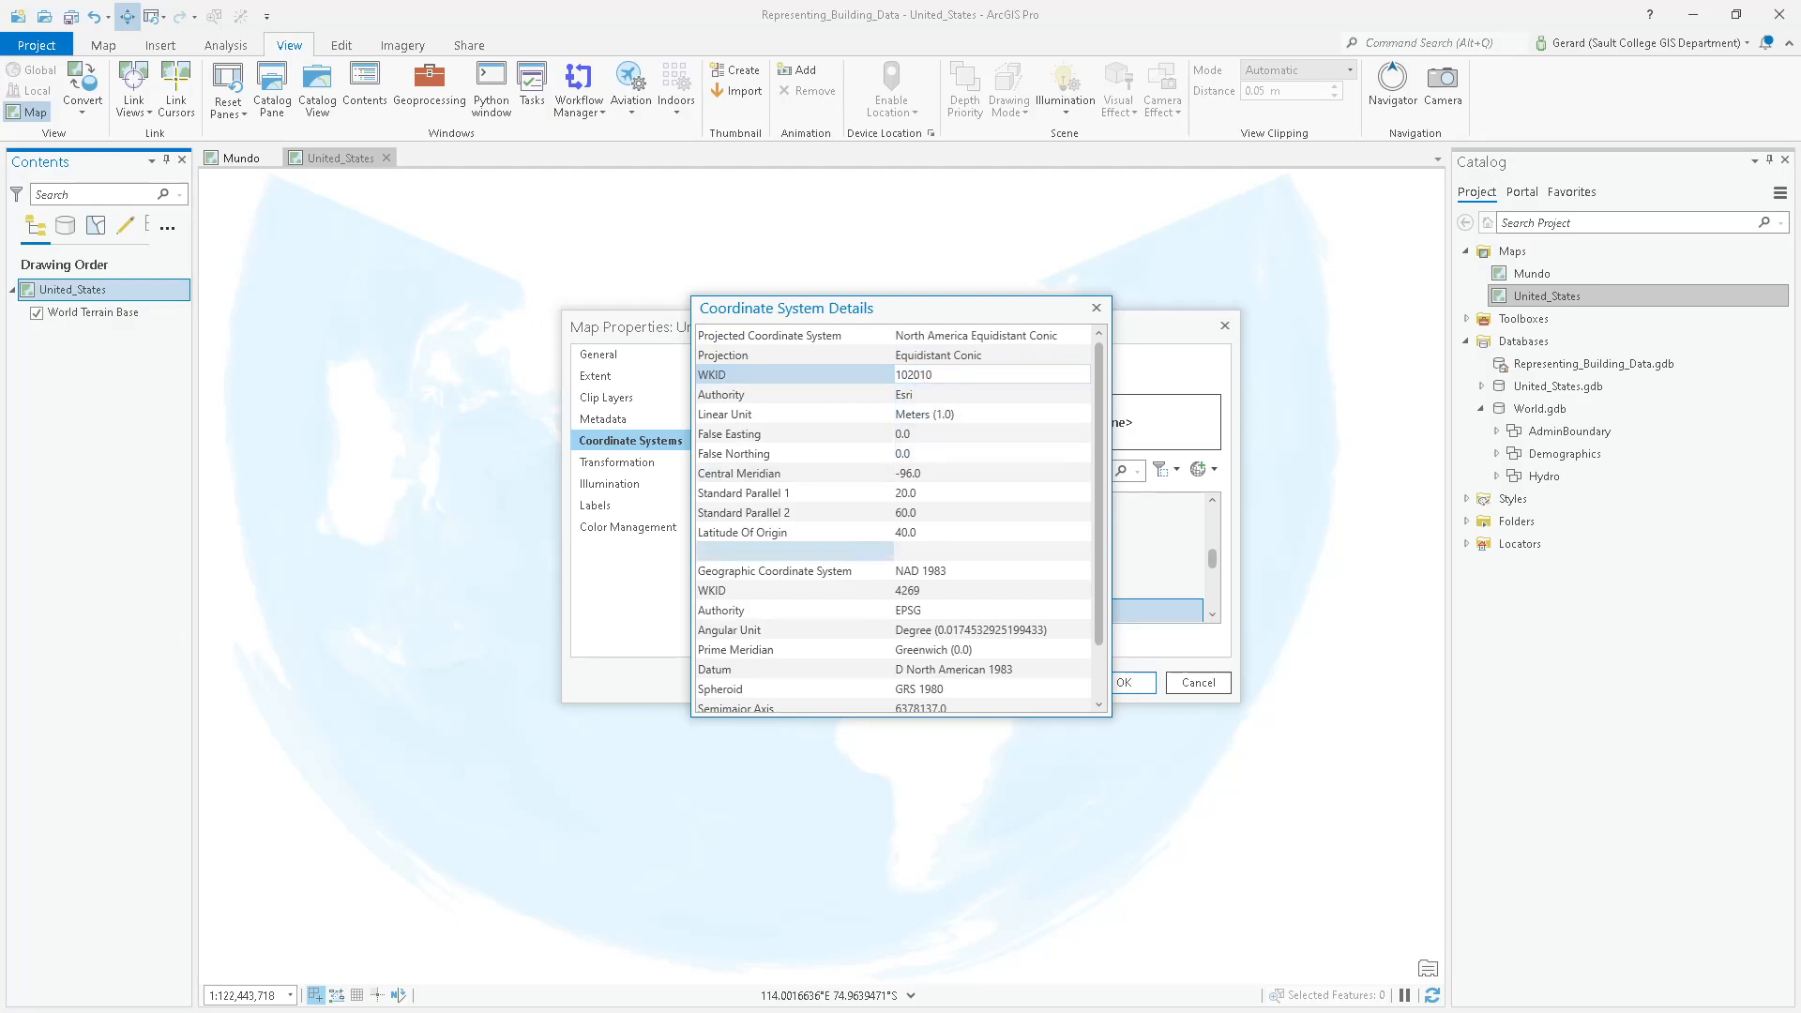
Switch to the lab document in Word and enter 102010 in the WKID answer box of Part B question 1.
key(alt+Tab)
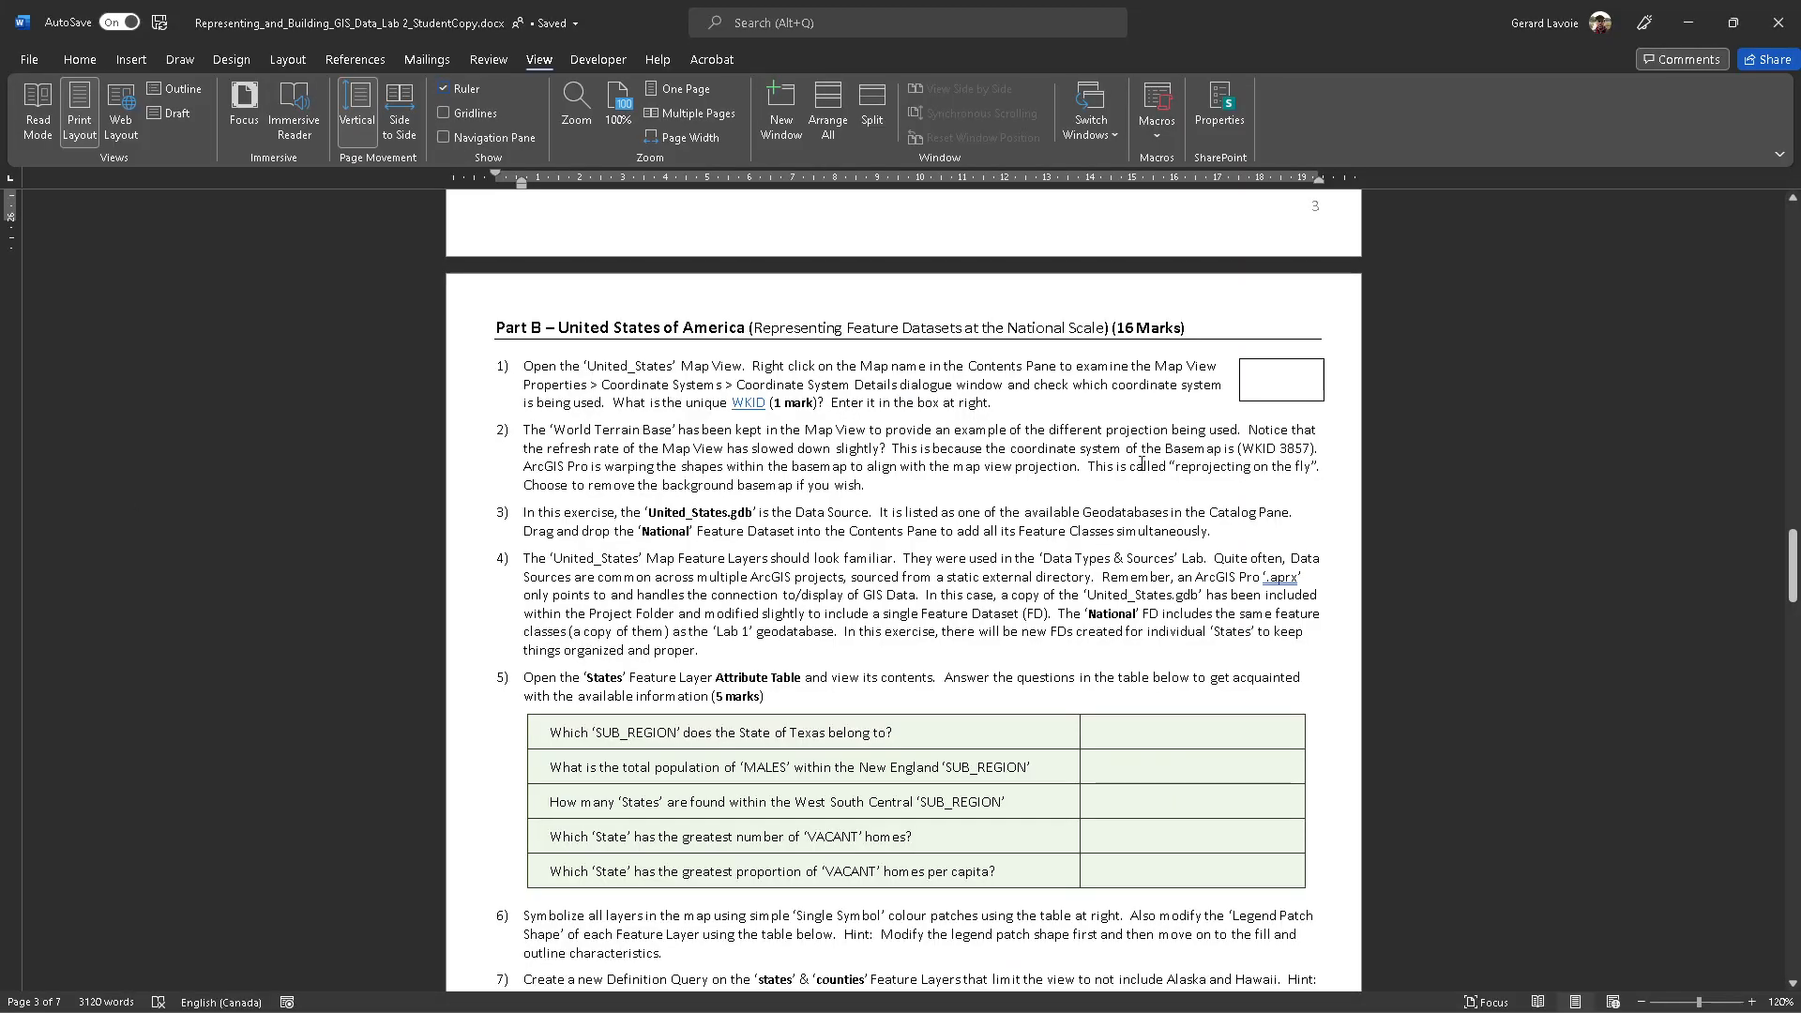
click(1281, 376)
text(102010)
click(930, 378)
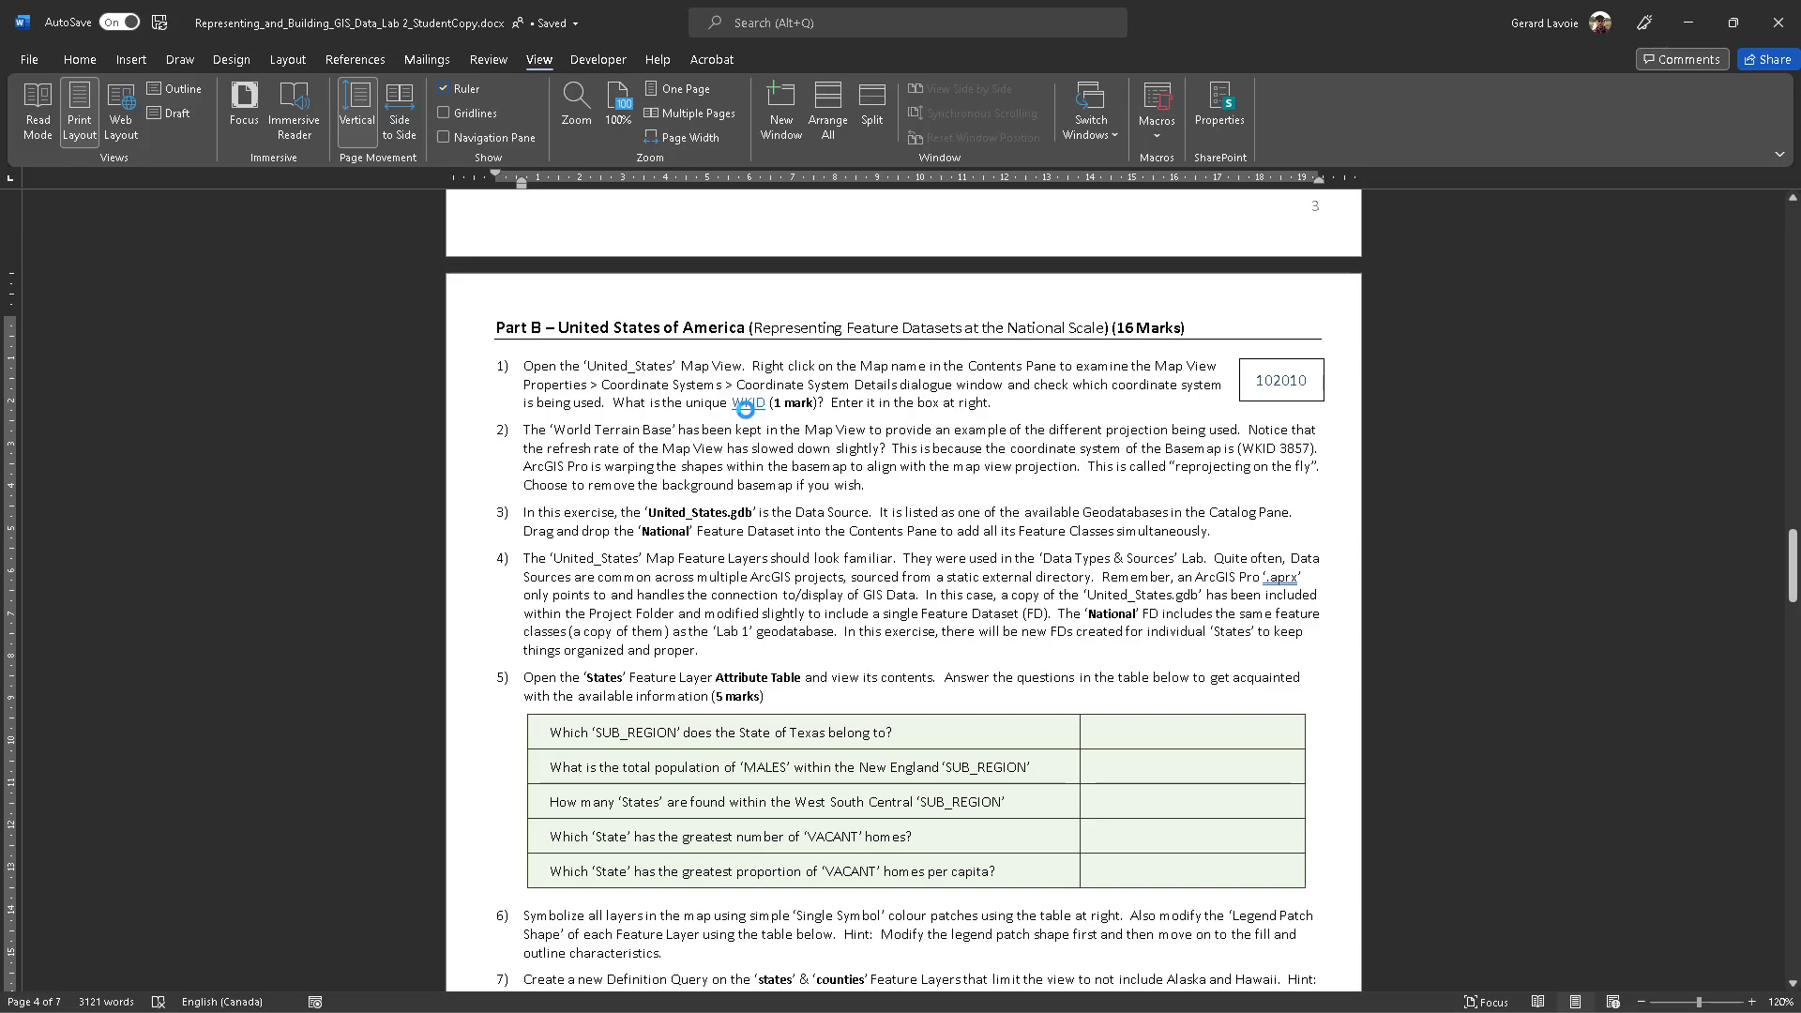
Open the WKID hyperlink from question 1 in the browser and close the two mail pages.
ctrl+click(748, 402)
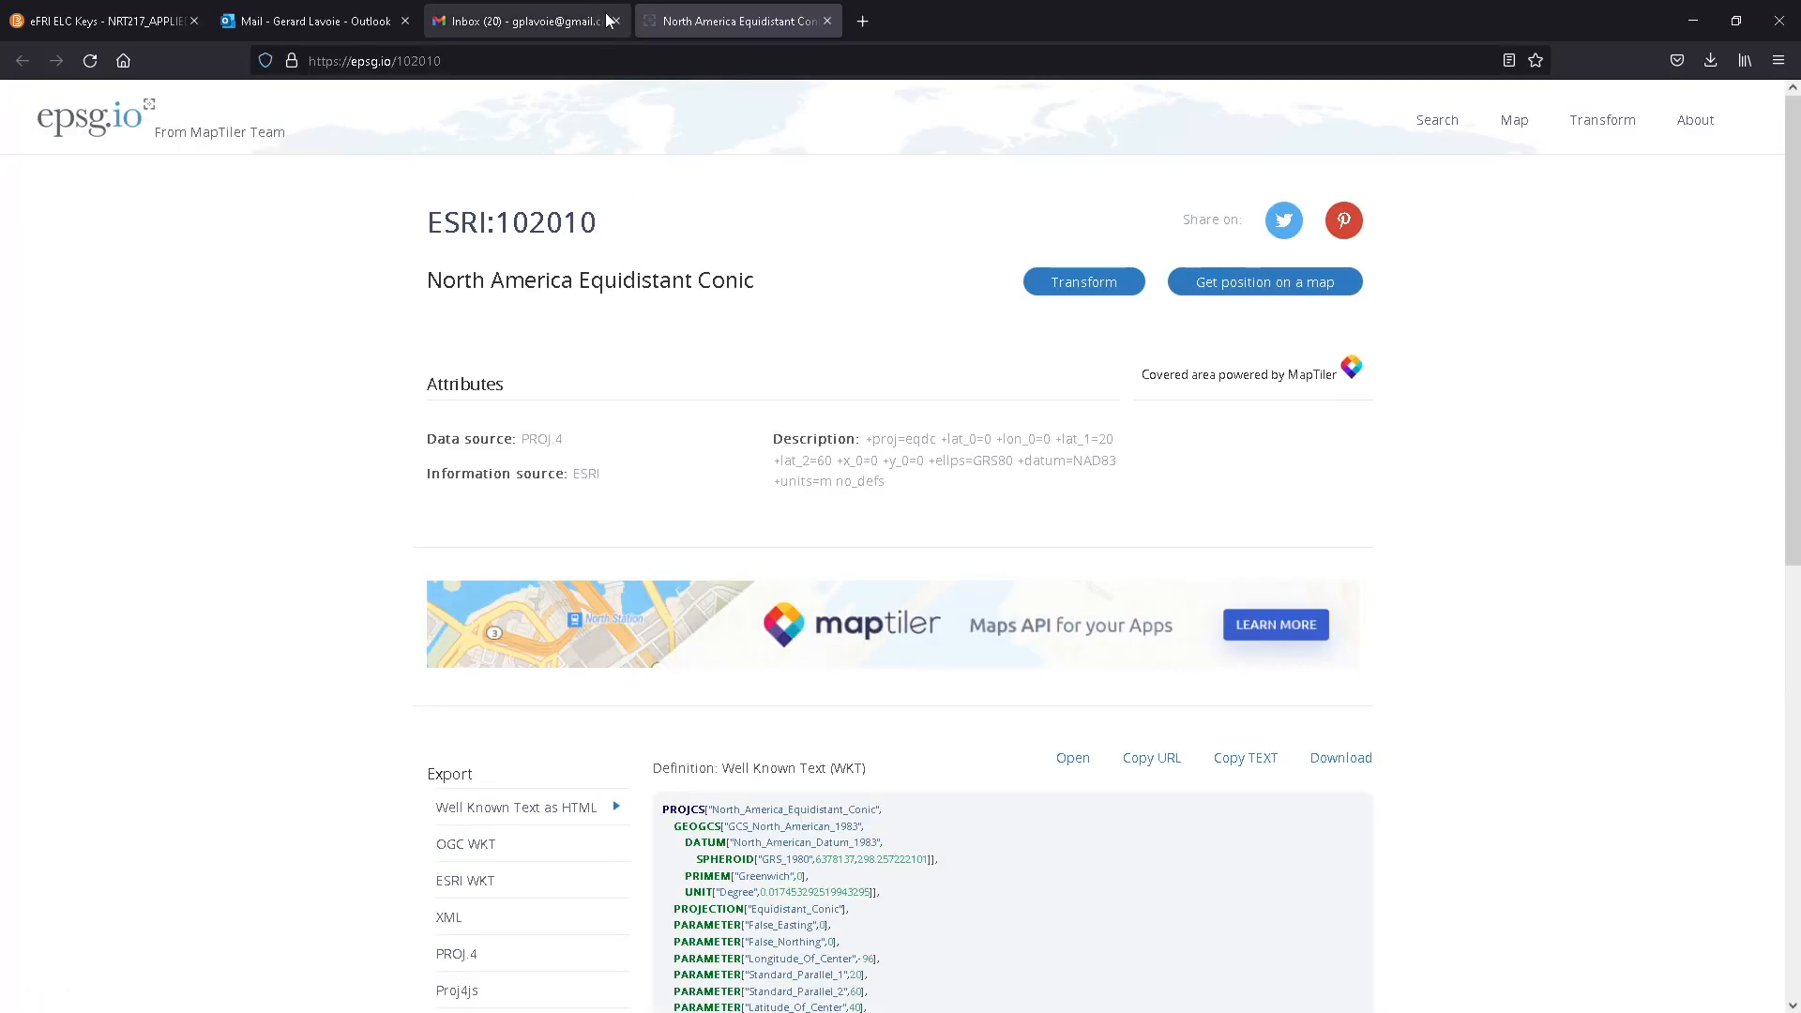
click(615, 20)
click(309, 21)
click(404, 20)
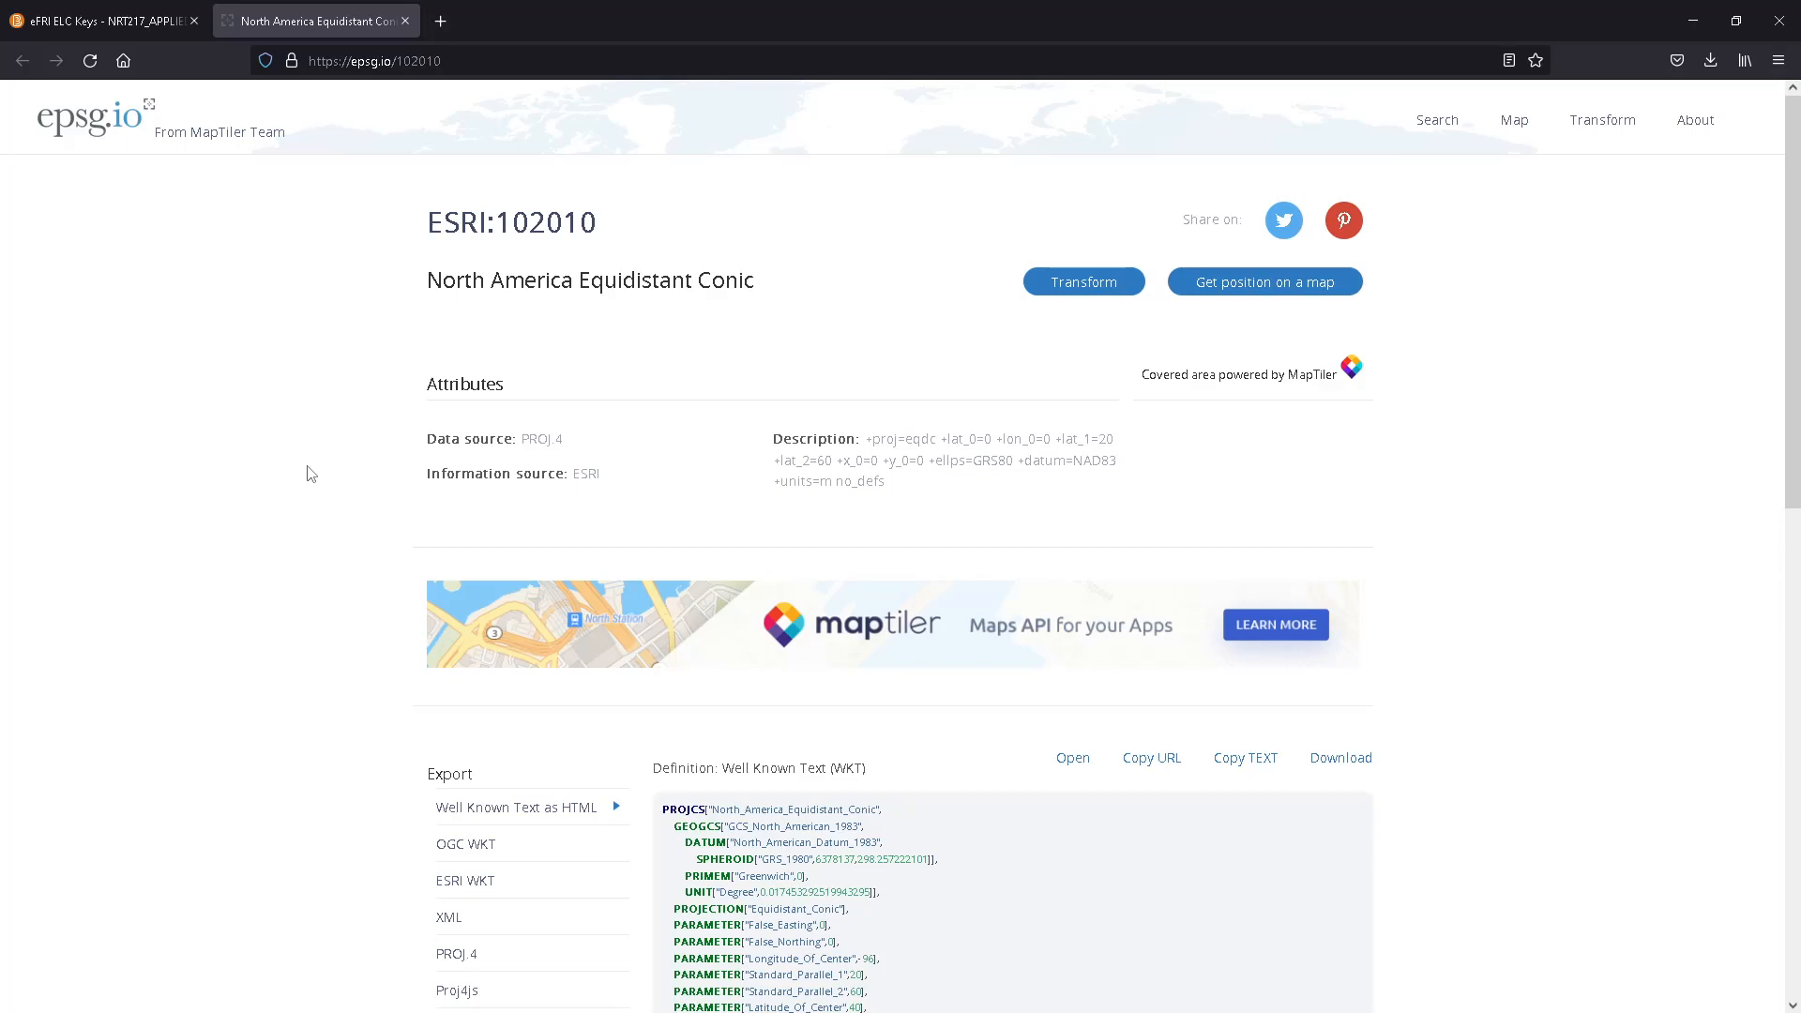
Examine the epsg.io page for ESRI:102010, including its attributes and Well Known Text definition.
scroll(1060, 758, down, 4)
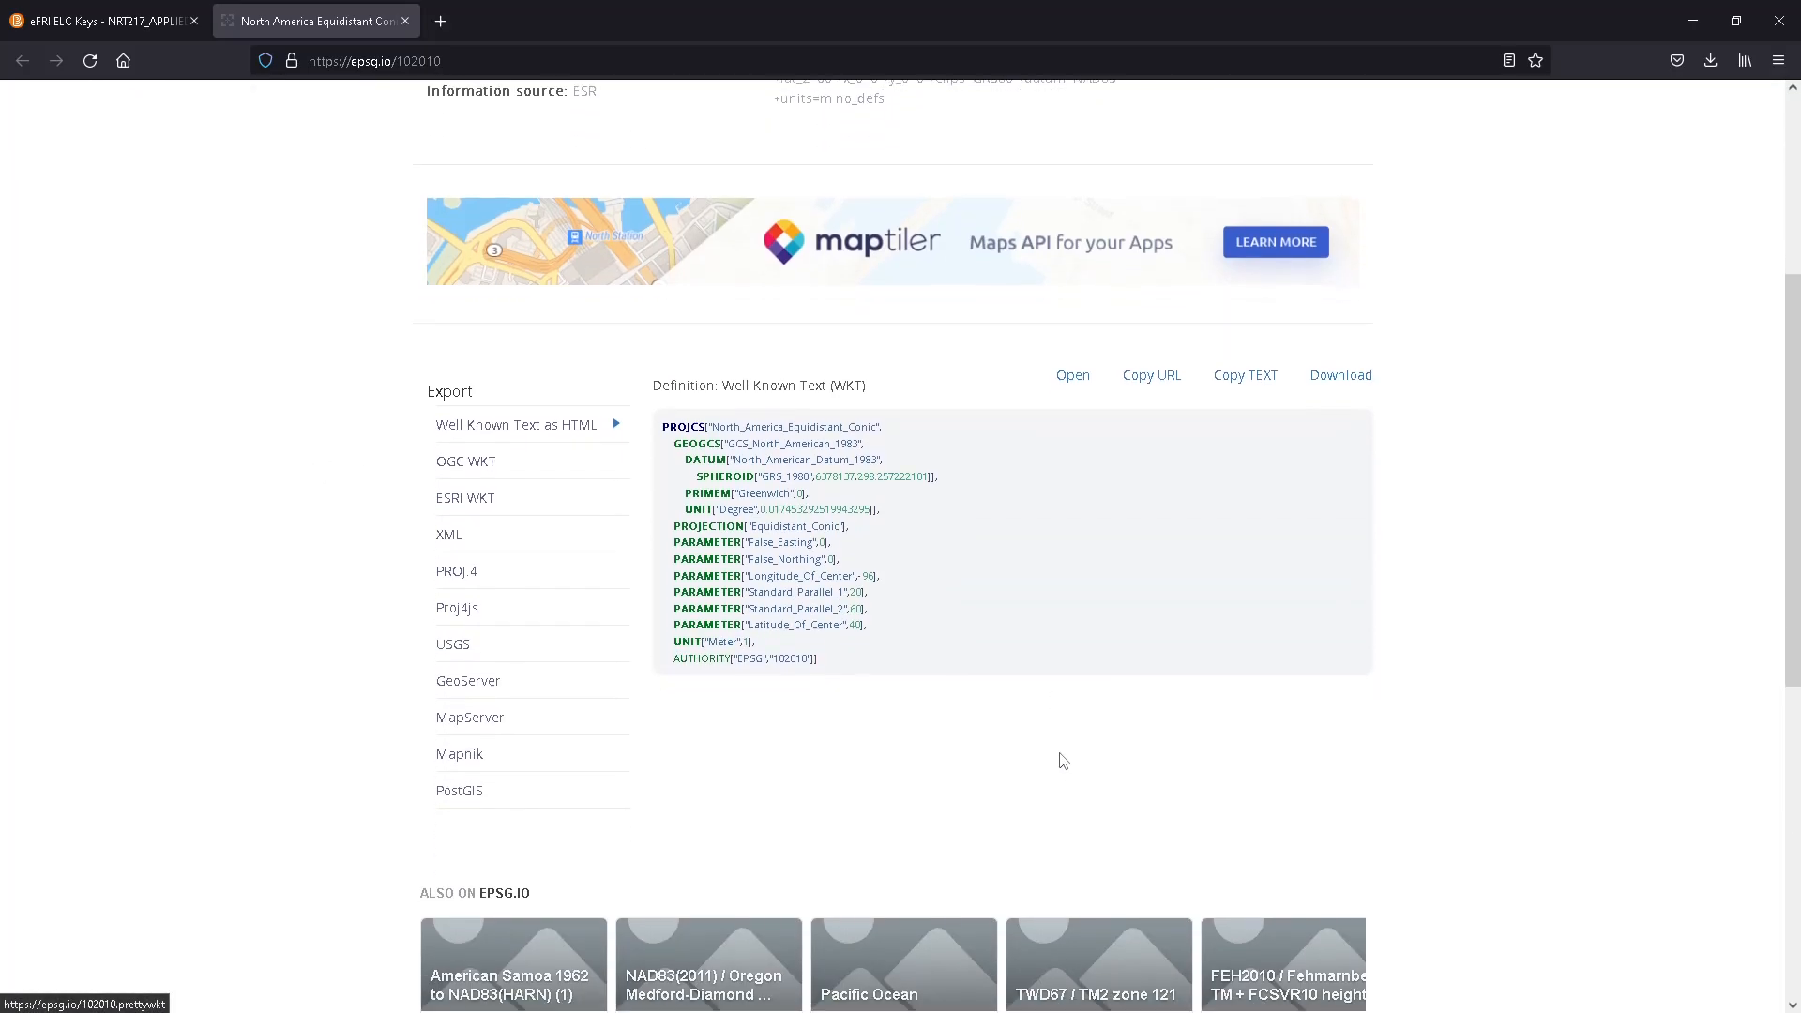
scroll(1057, 727, up, 3)
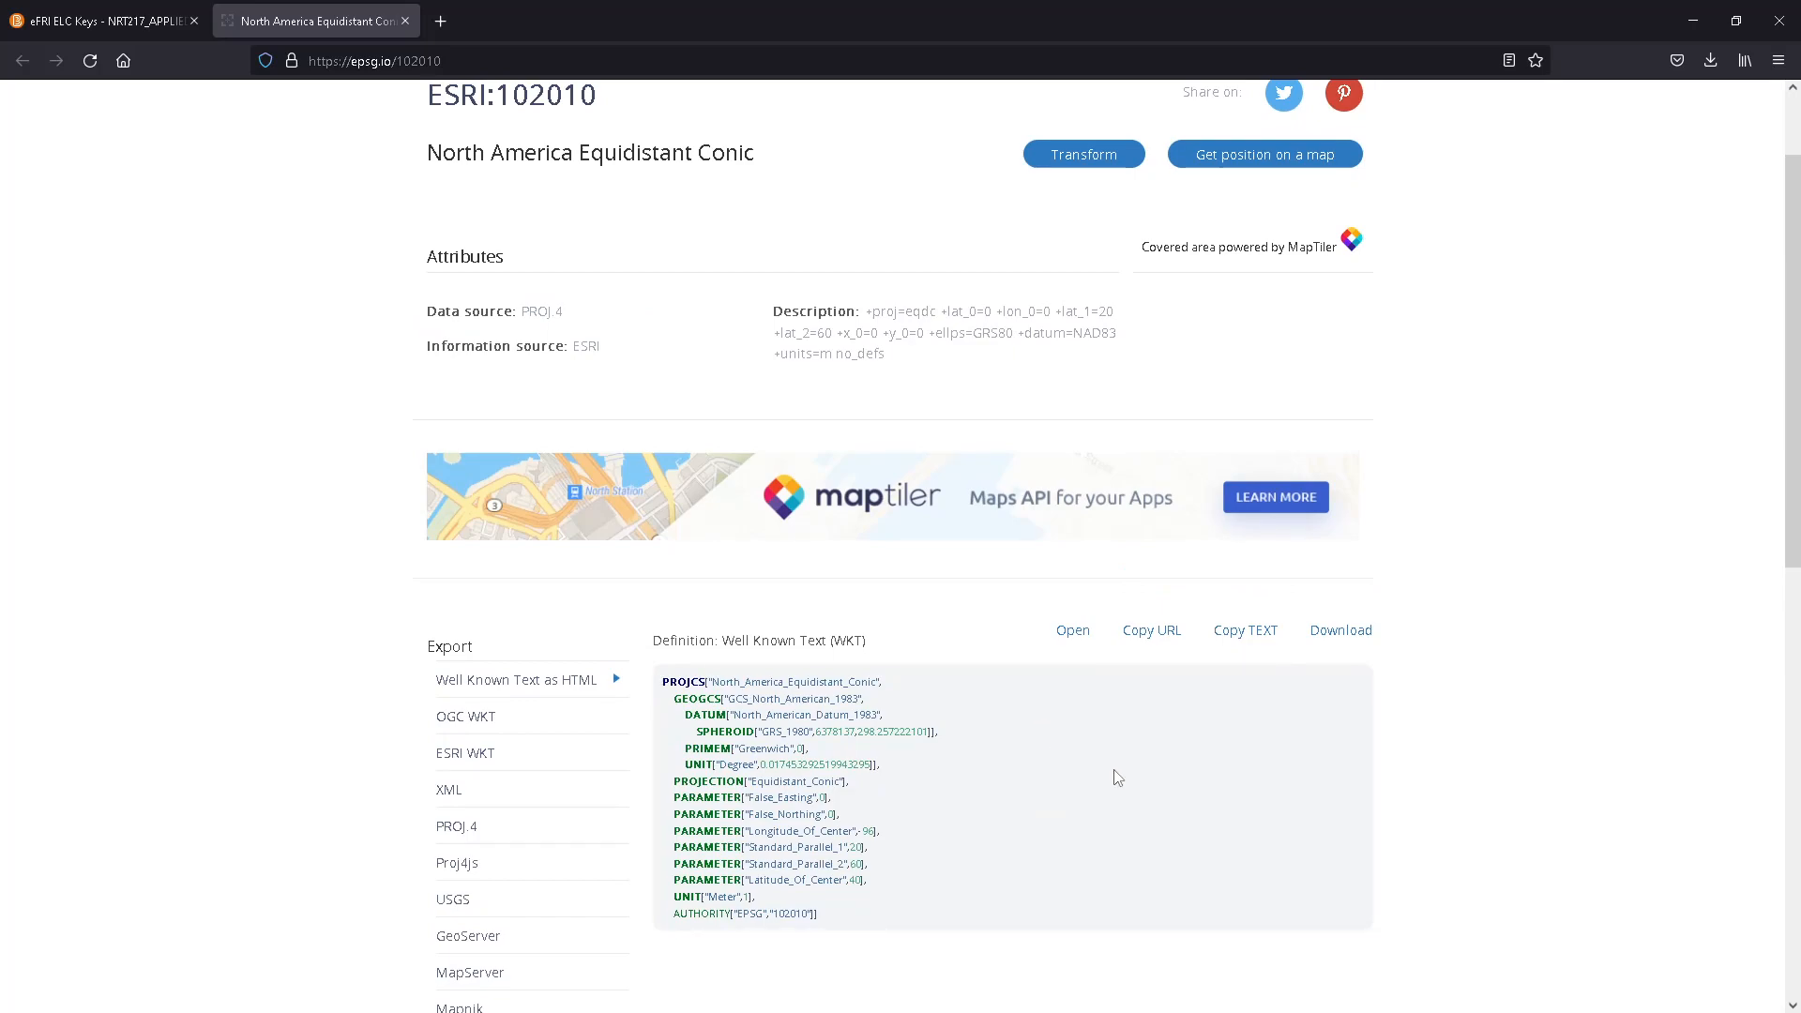
scroll(1088, 755, down, 1)
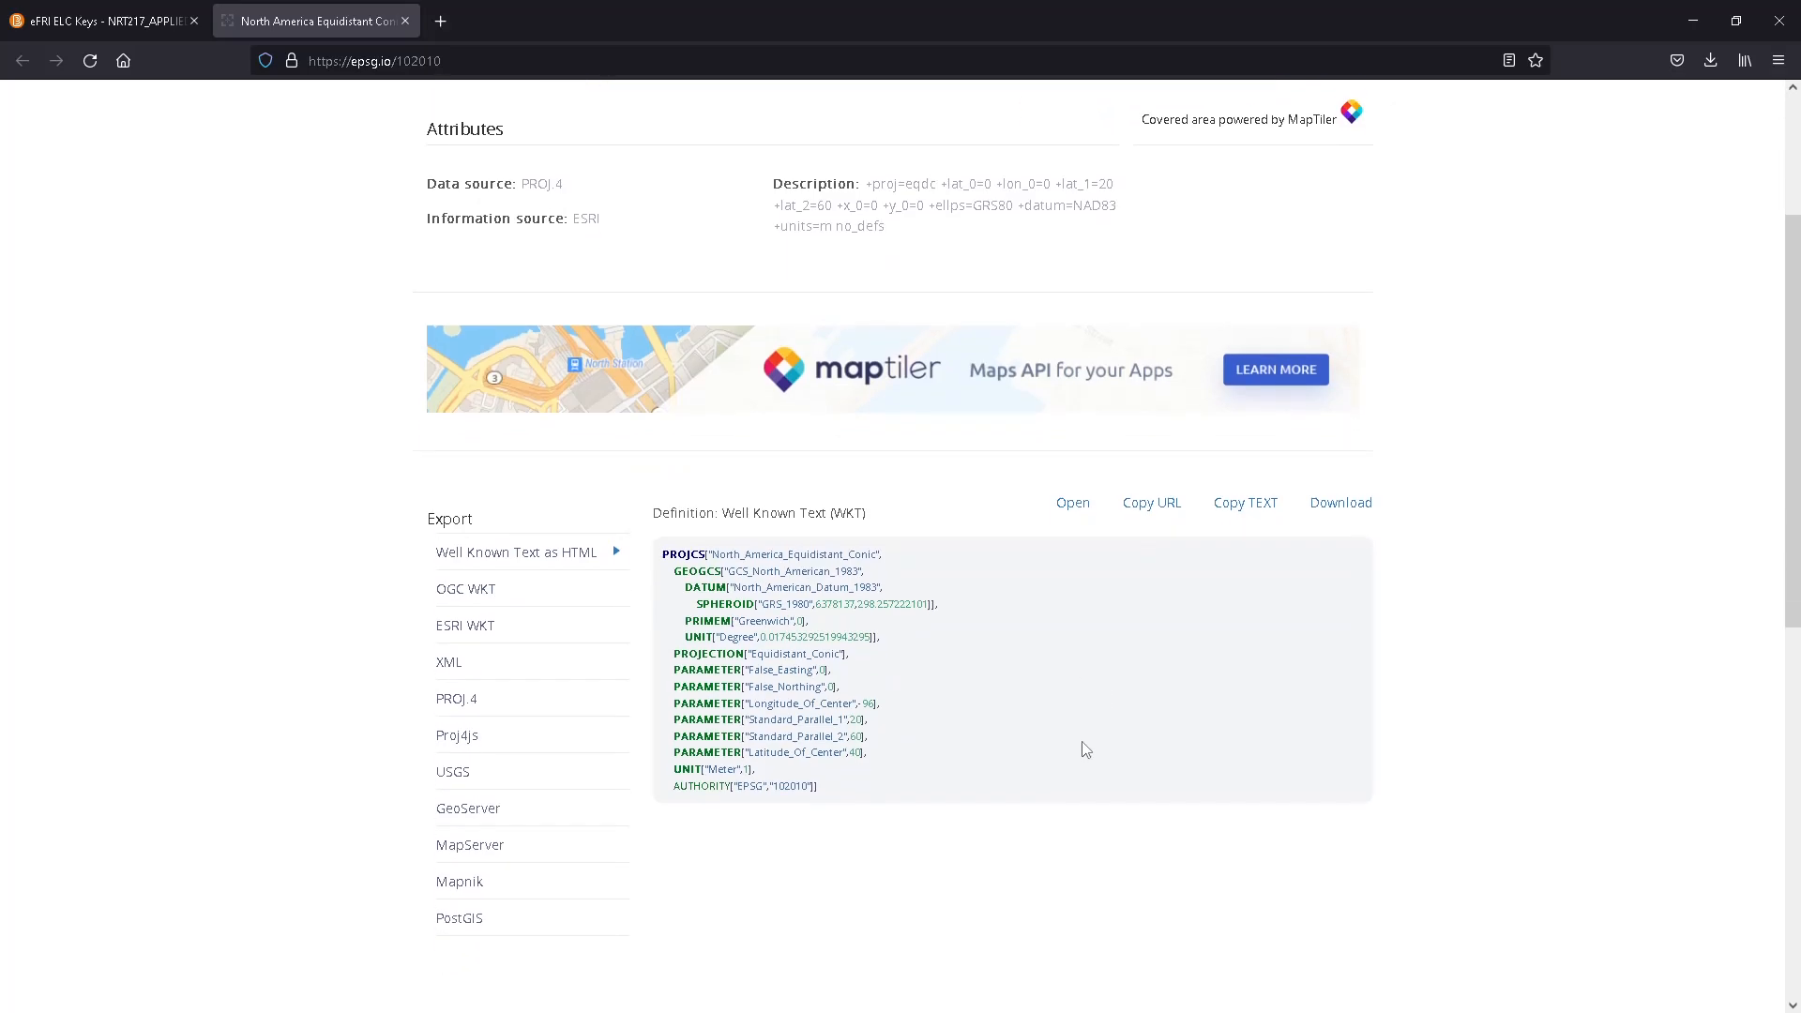
scroll(1057, 722, up, 2)
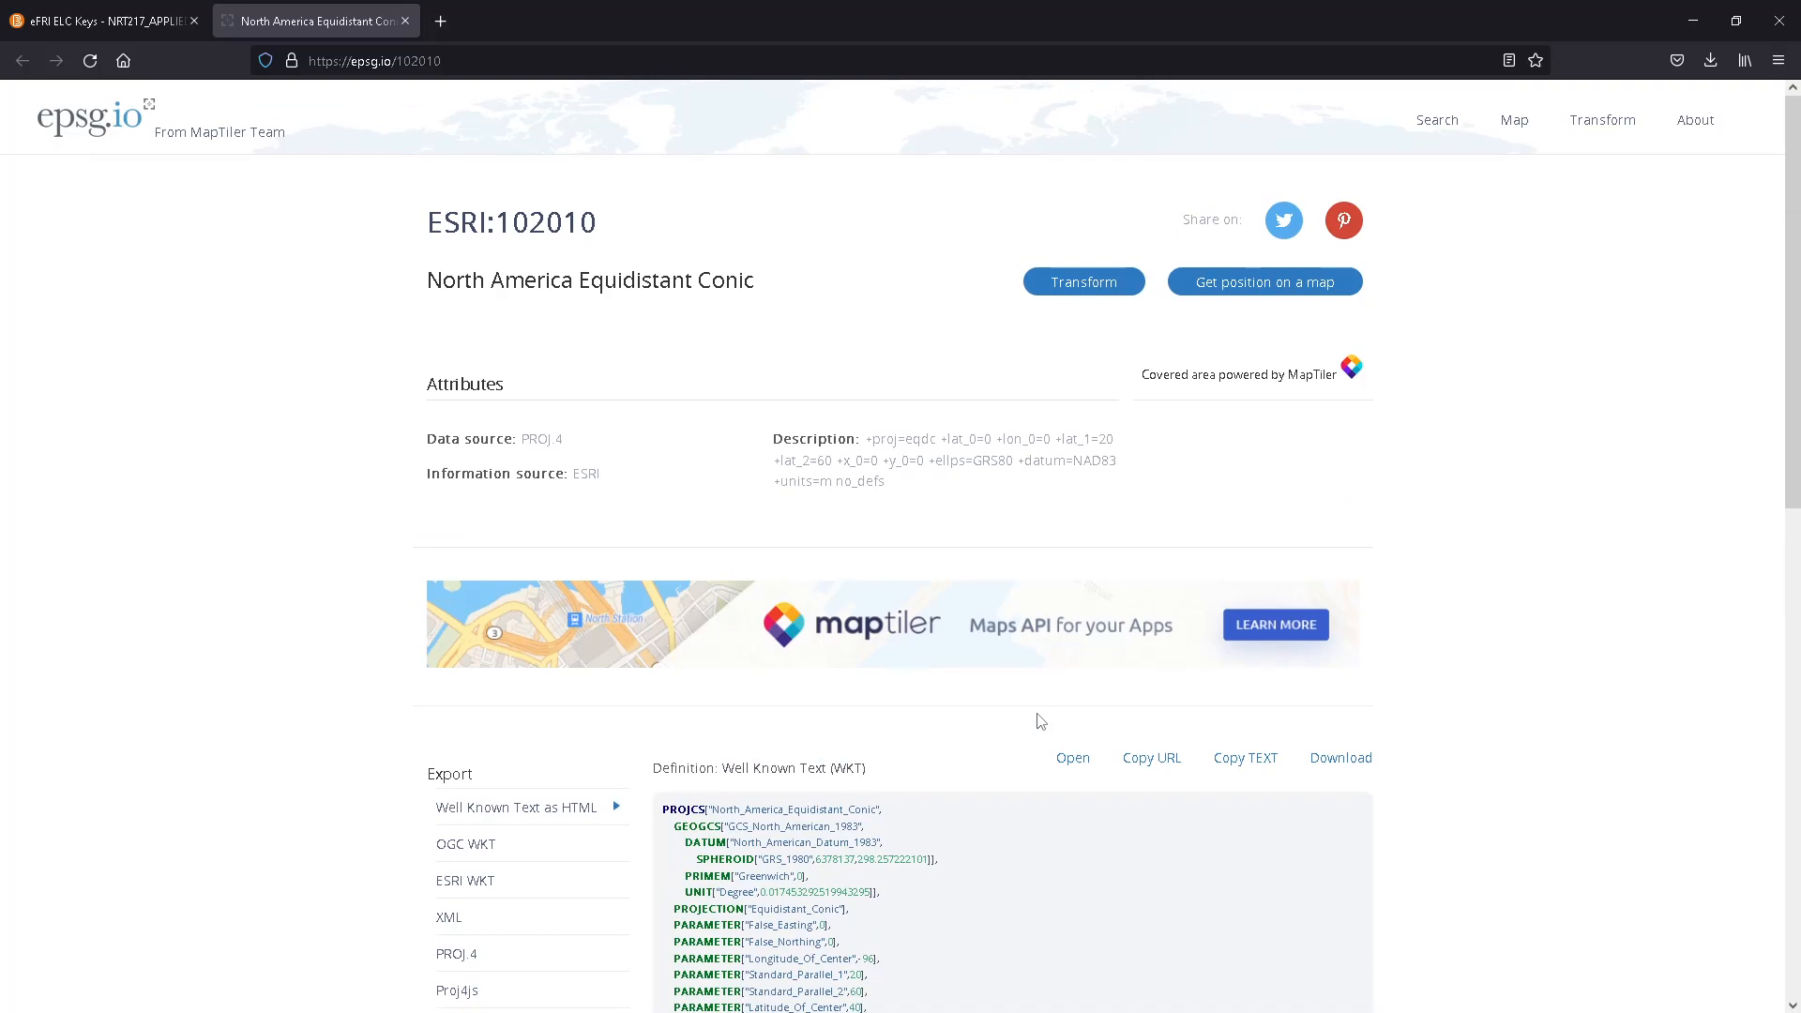
drag(611, 233, 419, 229)
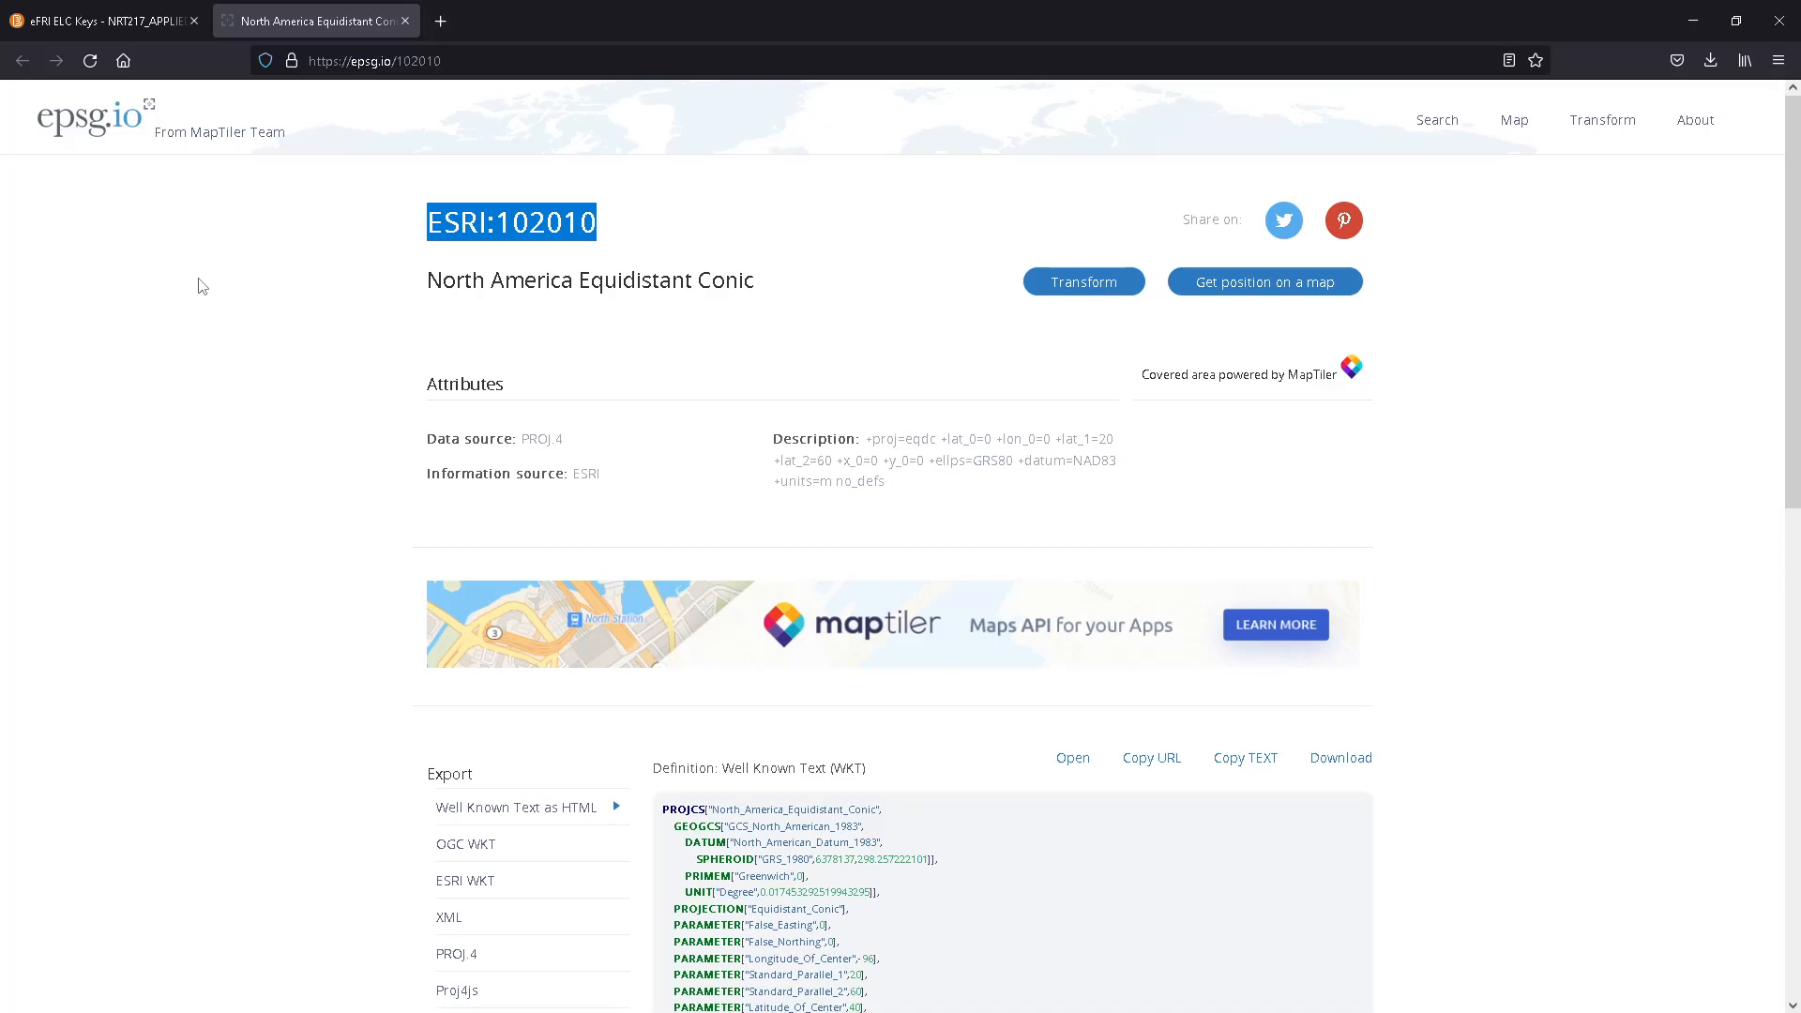
Return to ArcGIS Pro and close the coordinate system details and the United_States map properties.
key(alt+Tab)
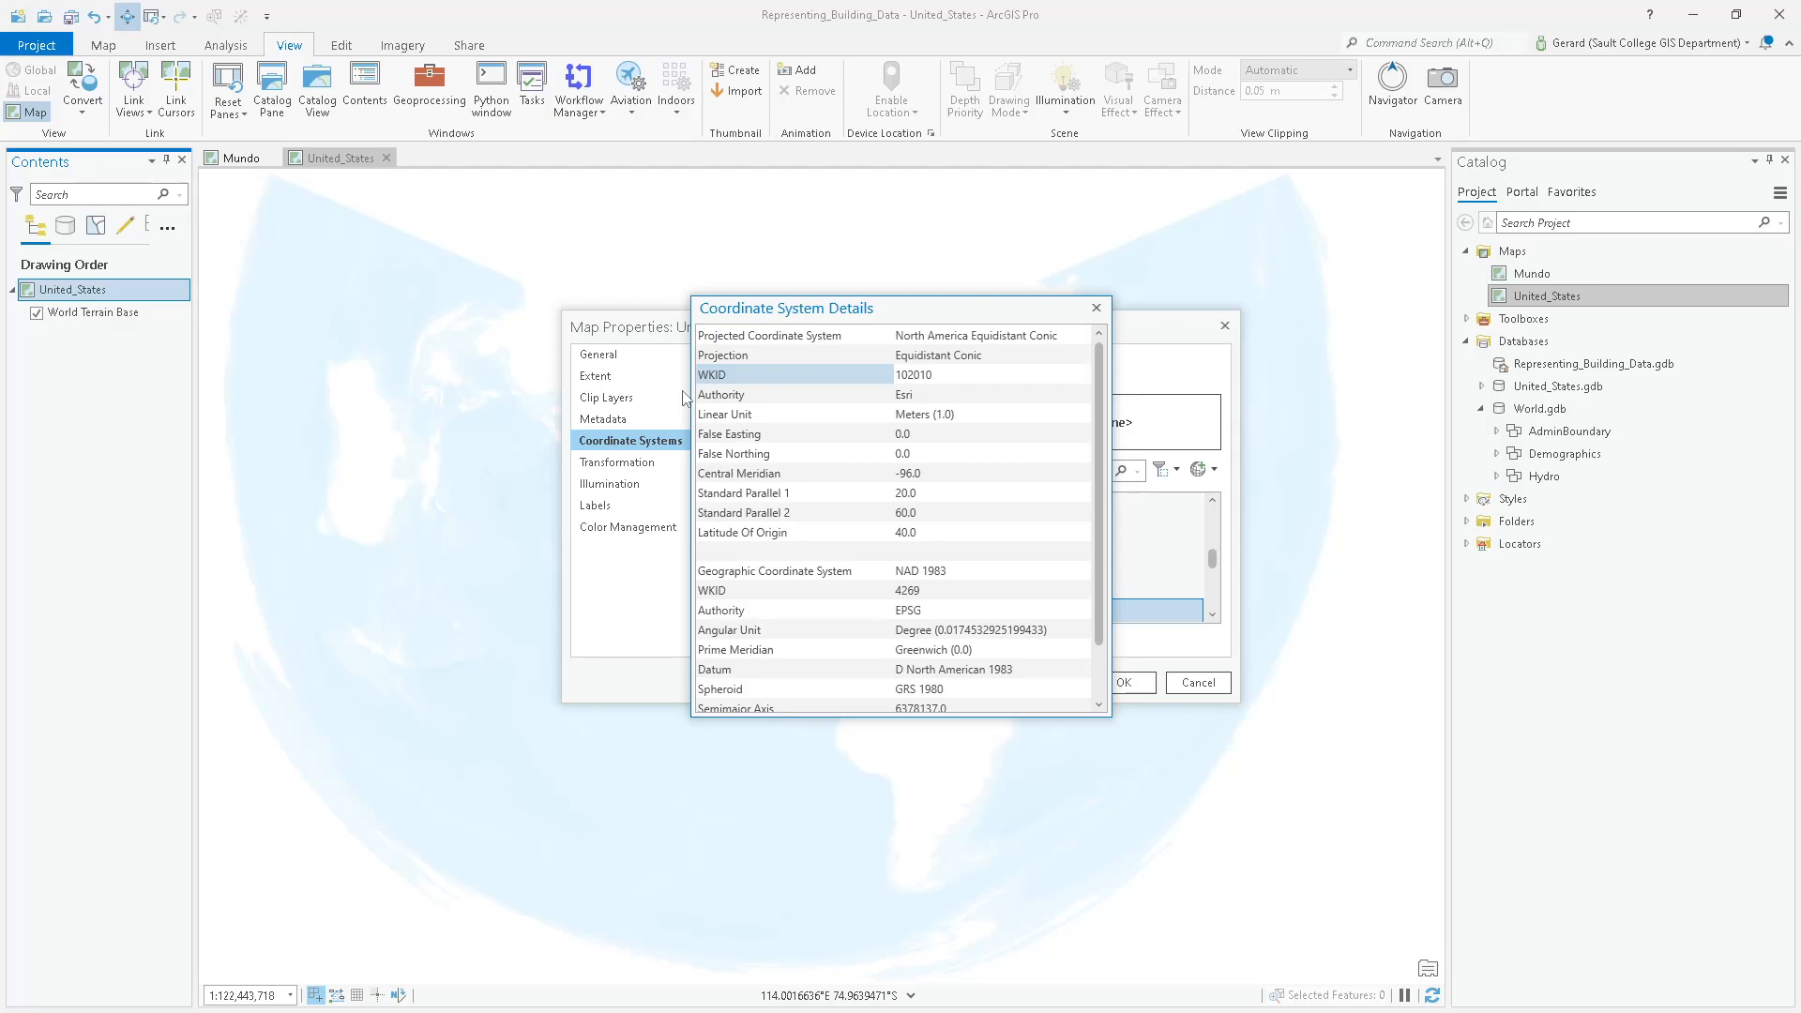
click(1097, 310)
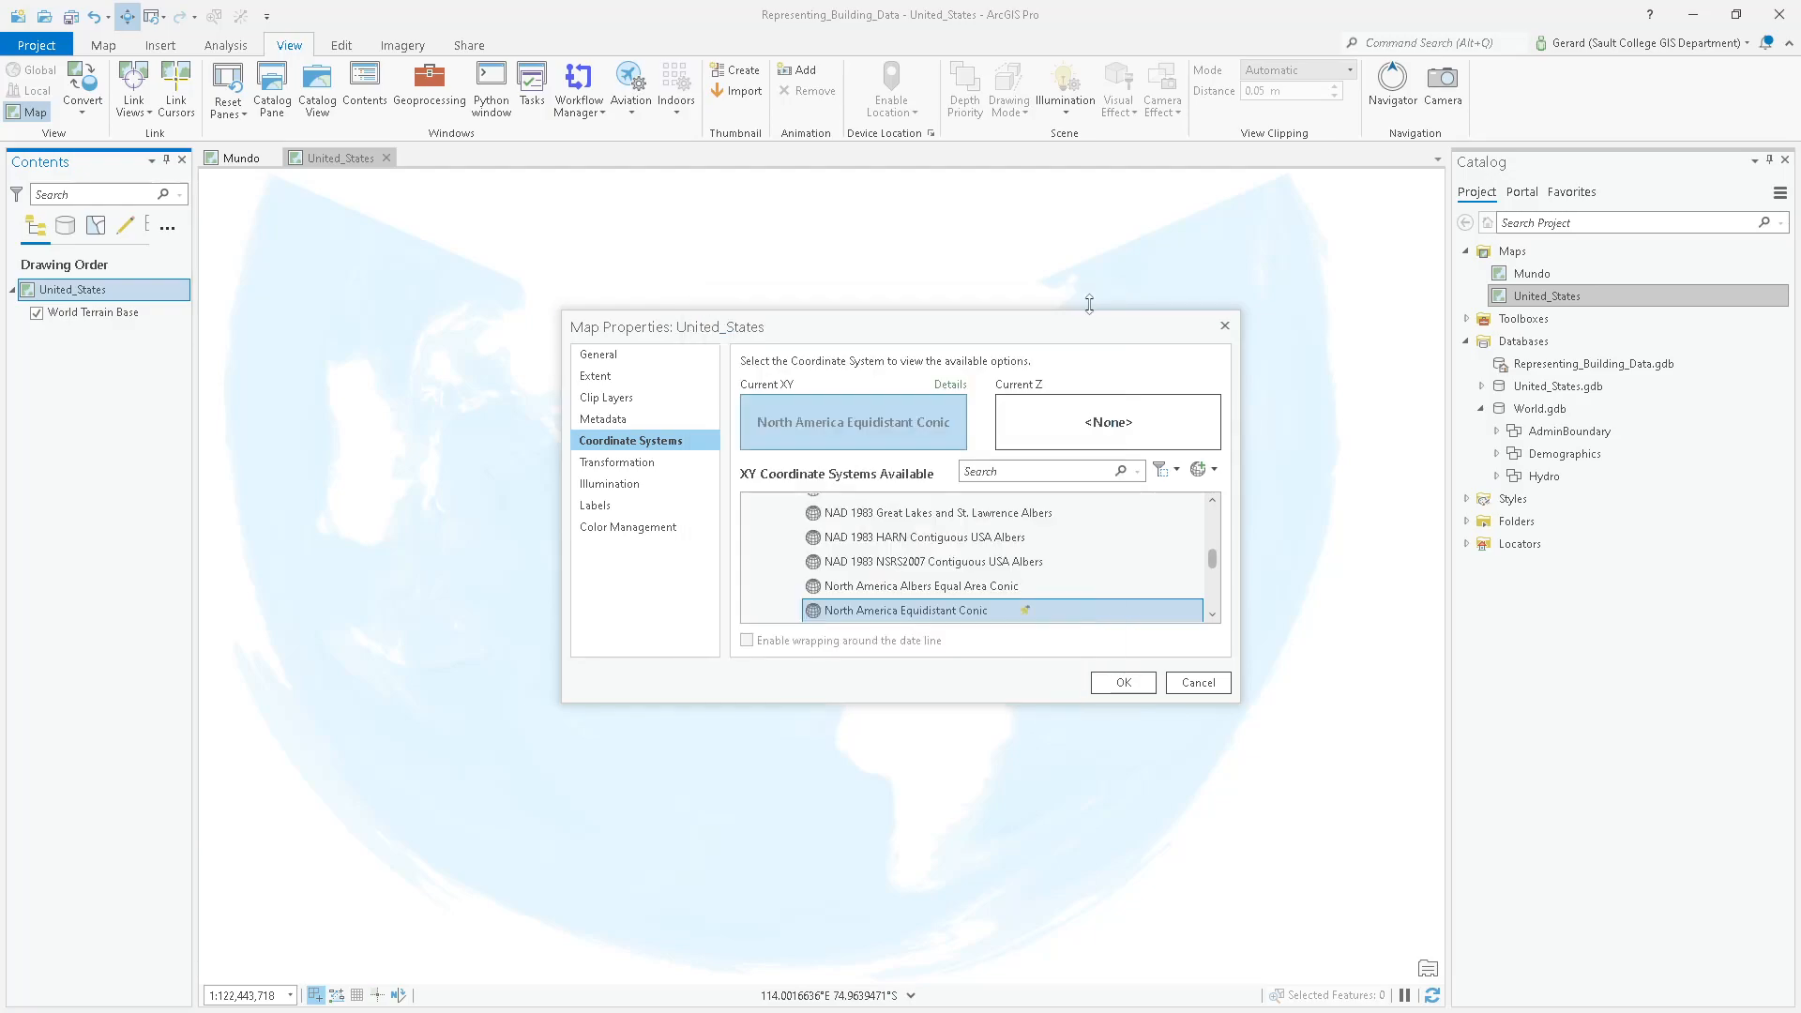
click(1223, 326)
Collapse World.gdb and expand United_States.gdb to examine its National feature dataset and the USAParks and UTMGrid feature classes.
scroll(769, 626, up, 4)
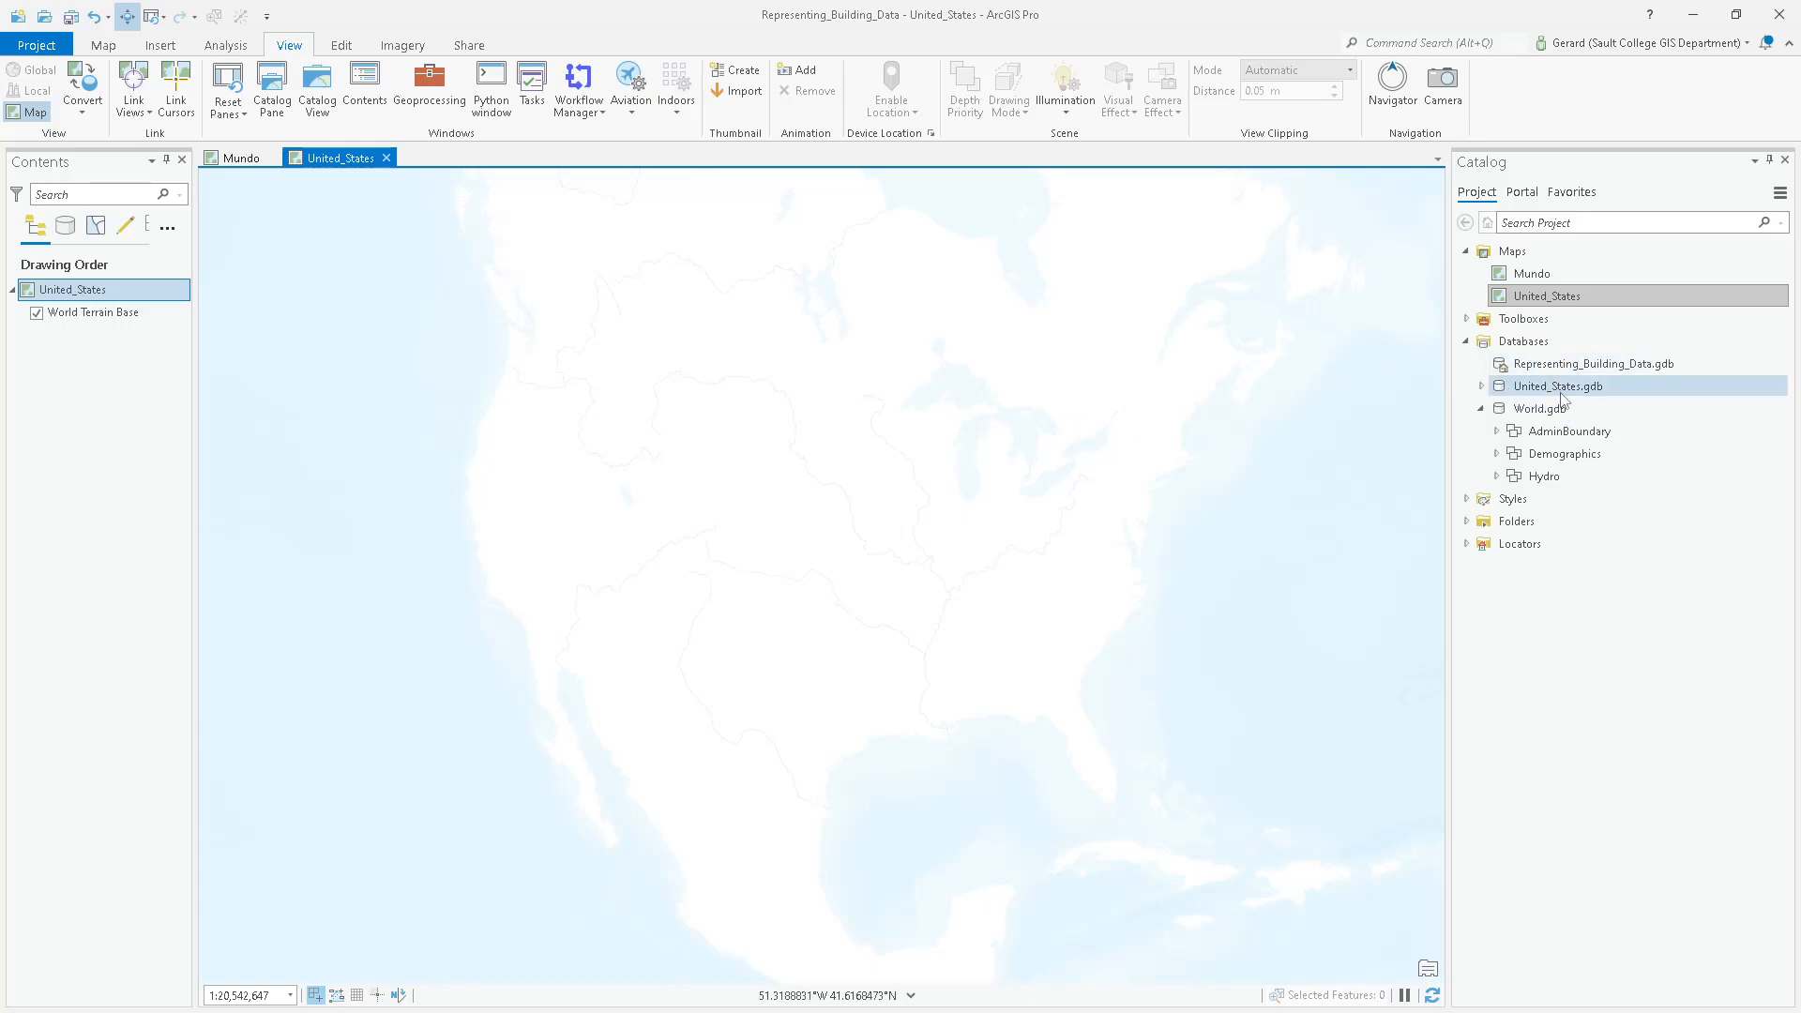
click(1480, 409)
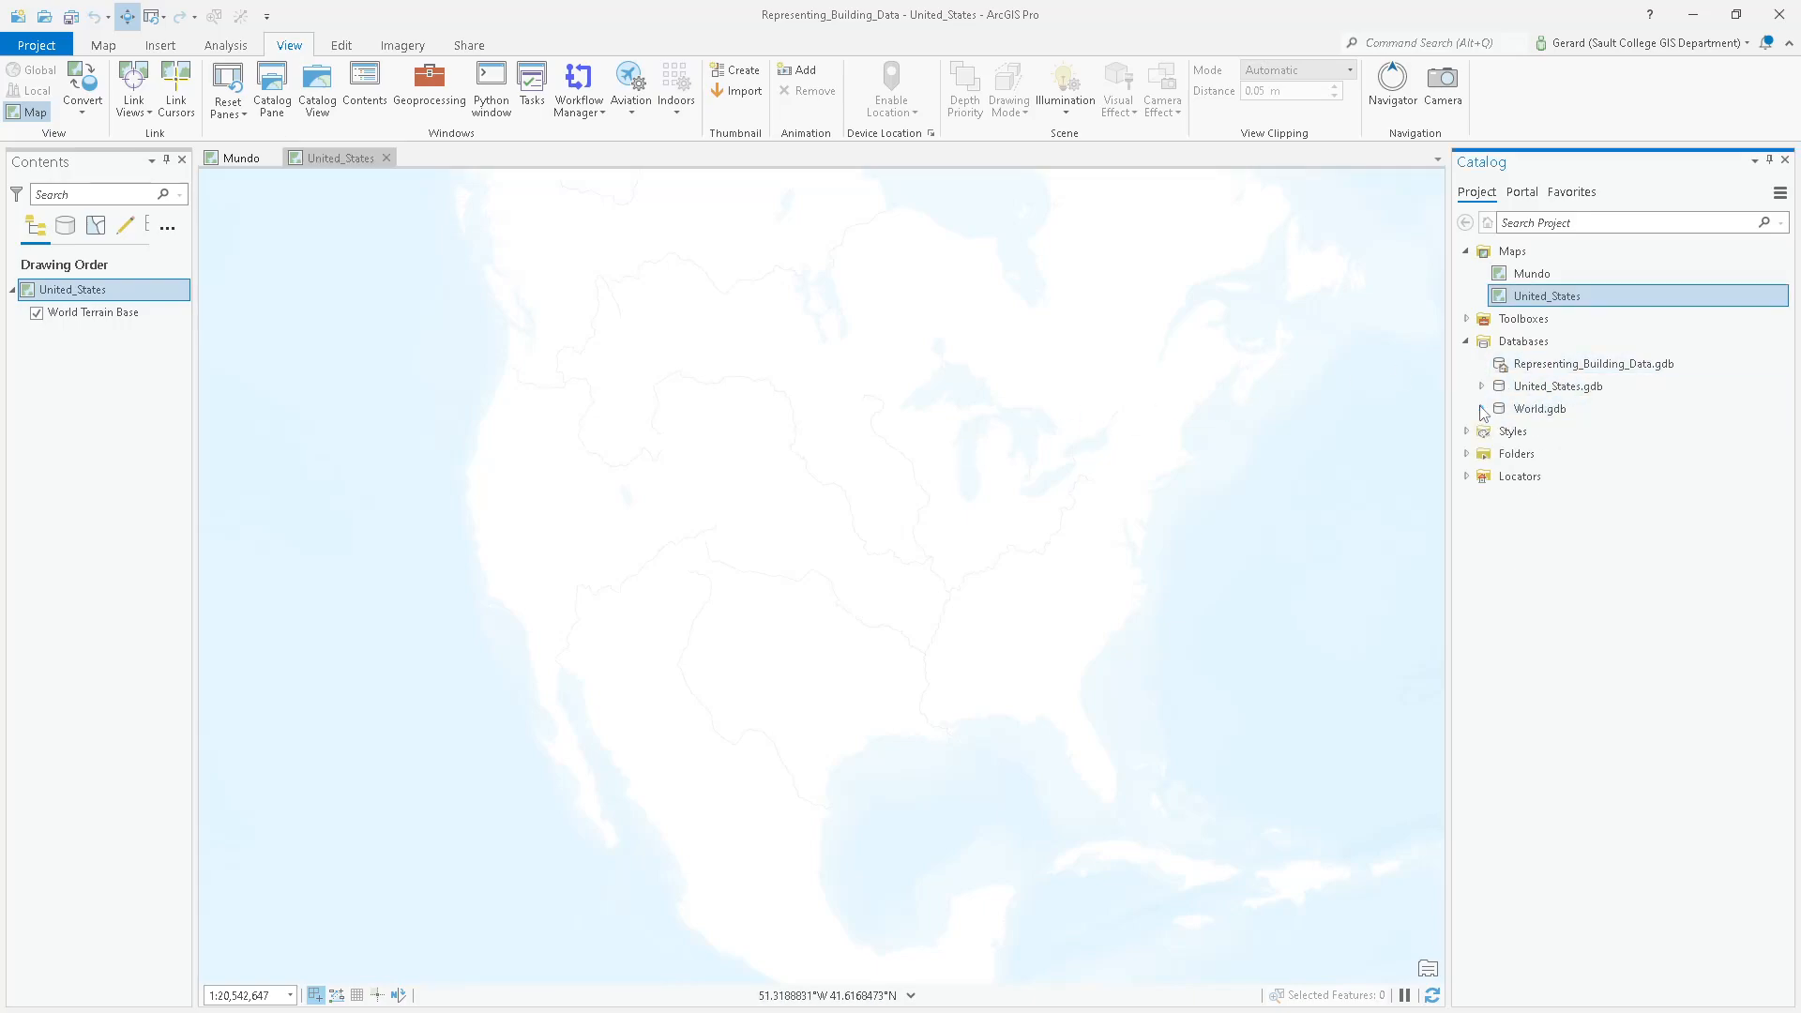
click(1481, 387)
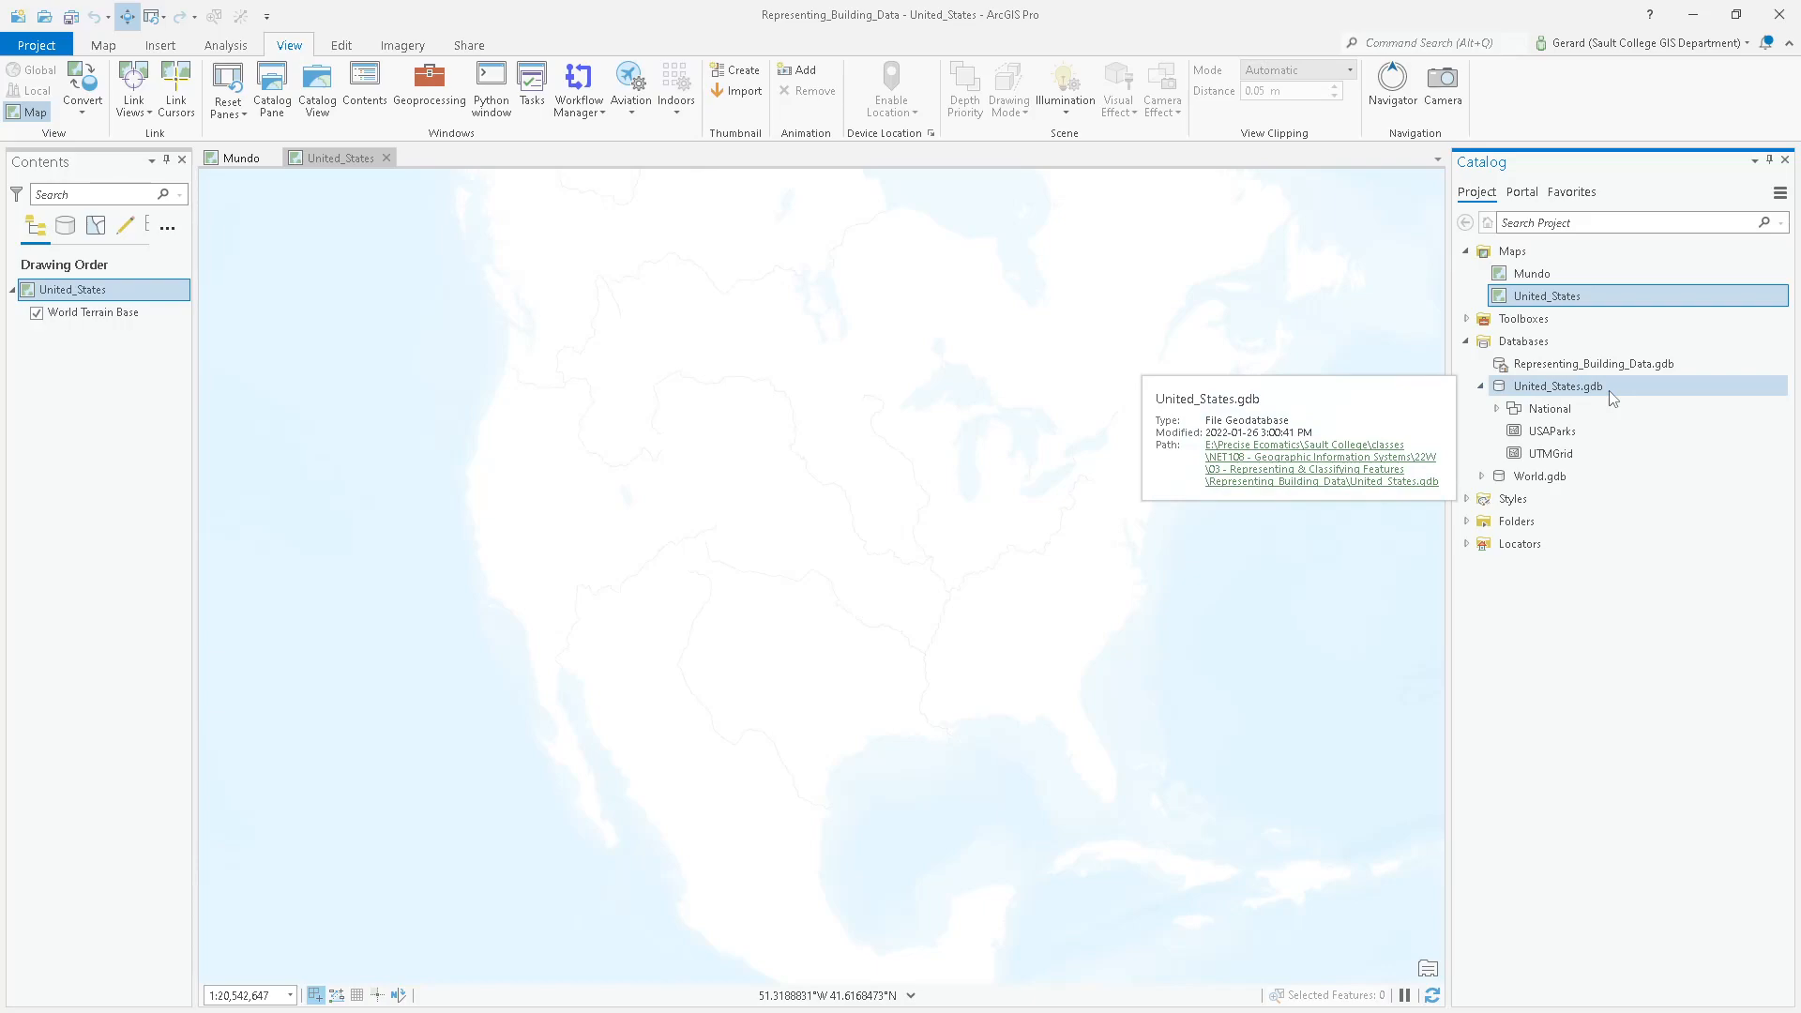
click(1542, 414)
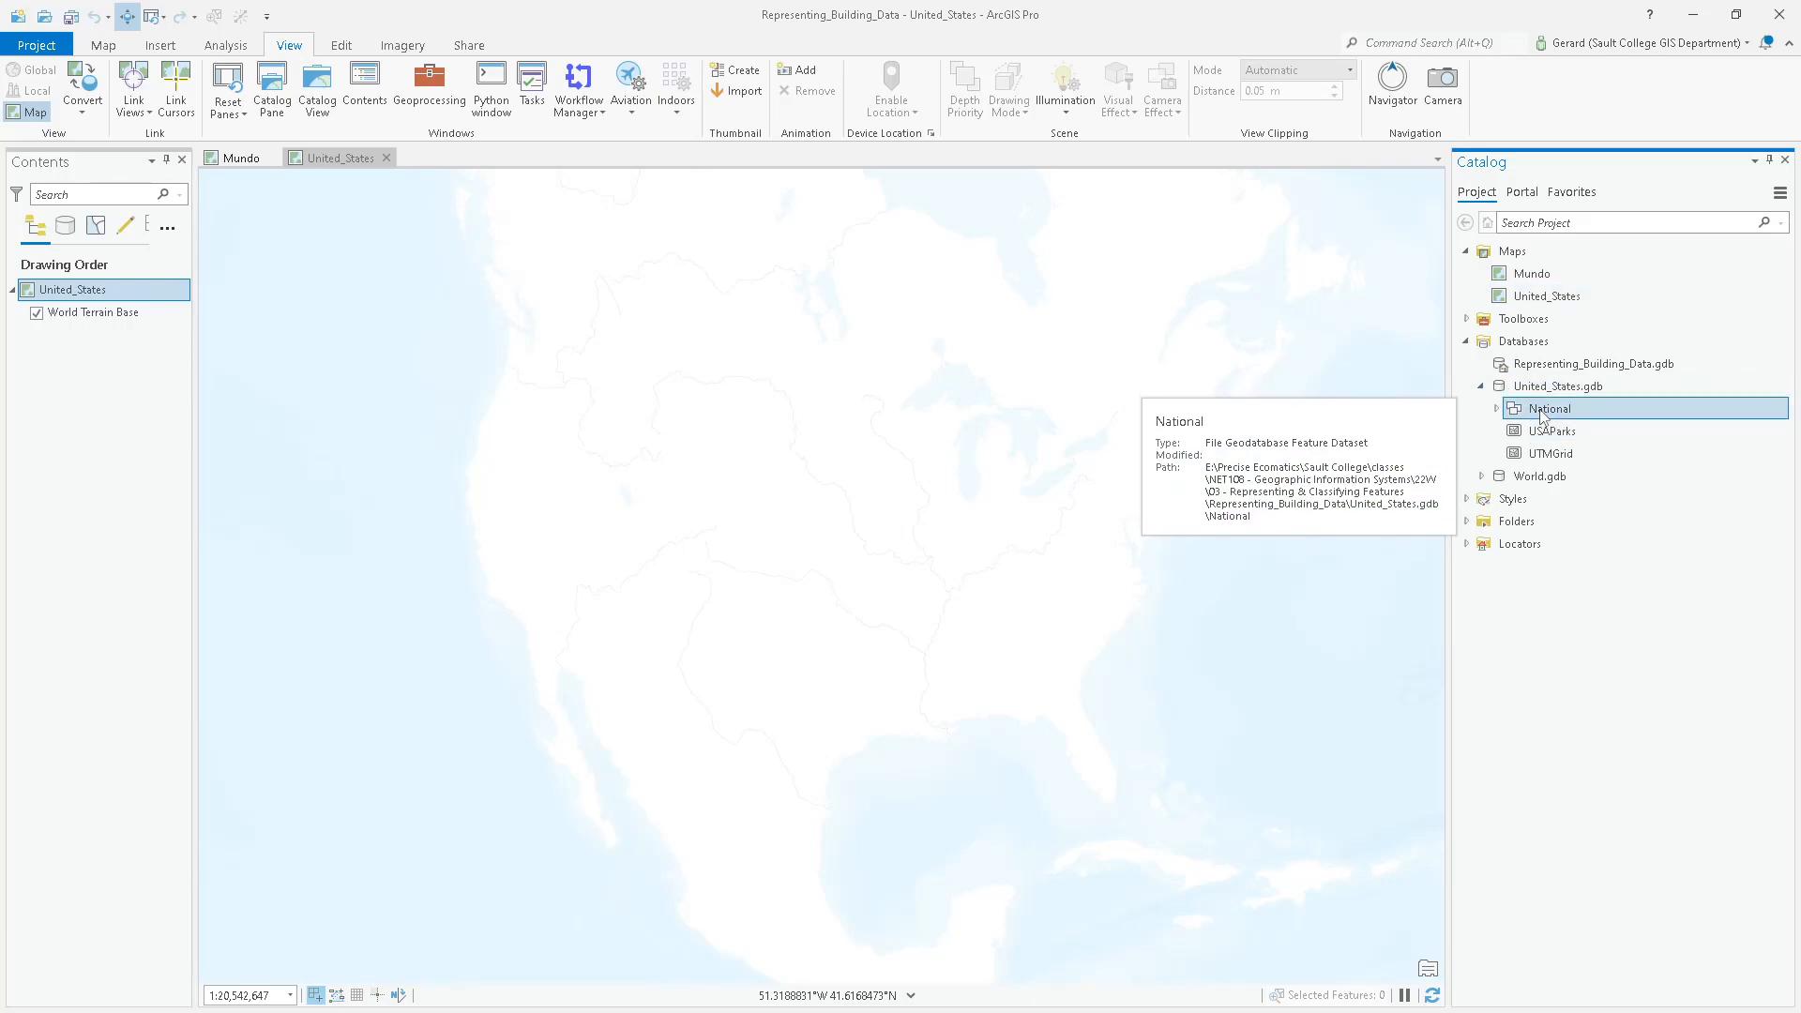
click(1547, 432)
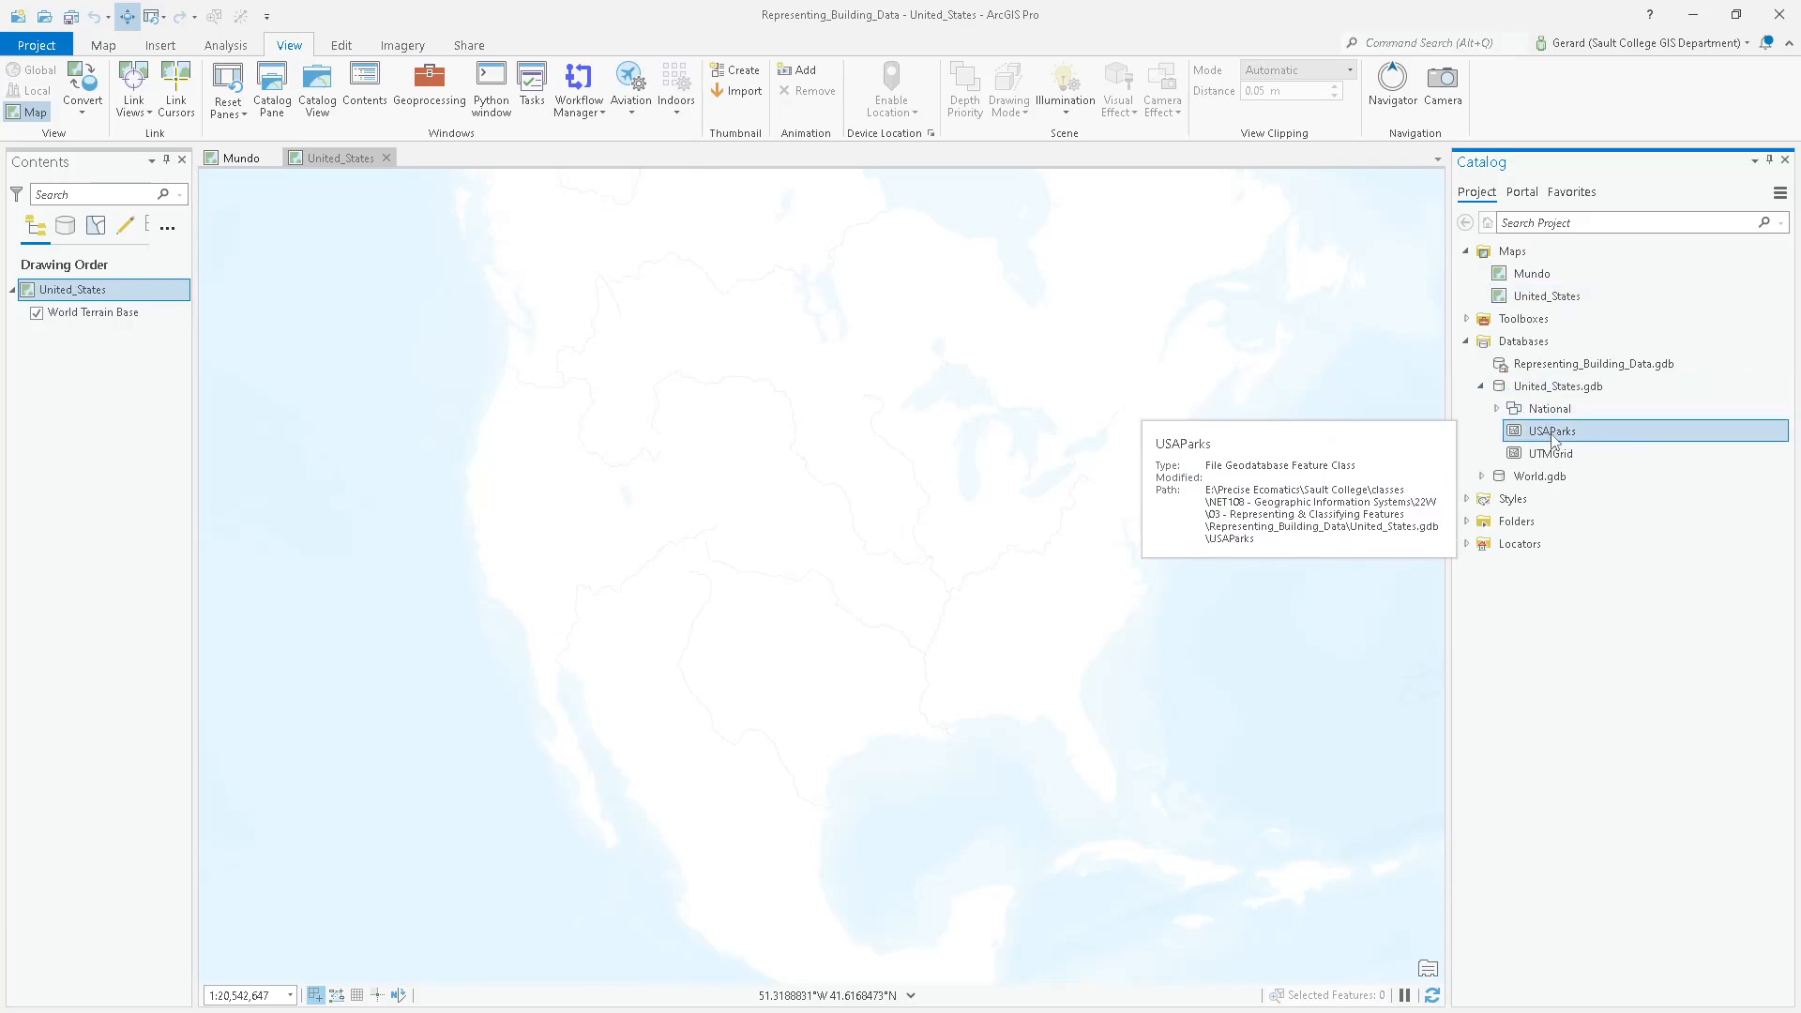
click(1555, 456)
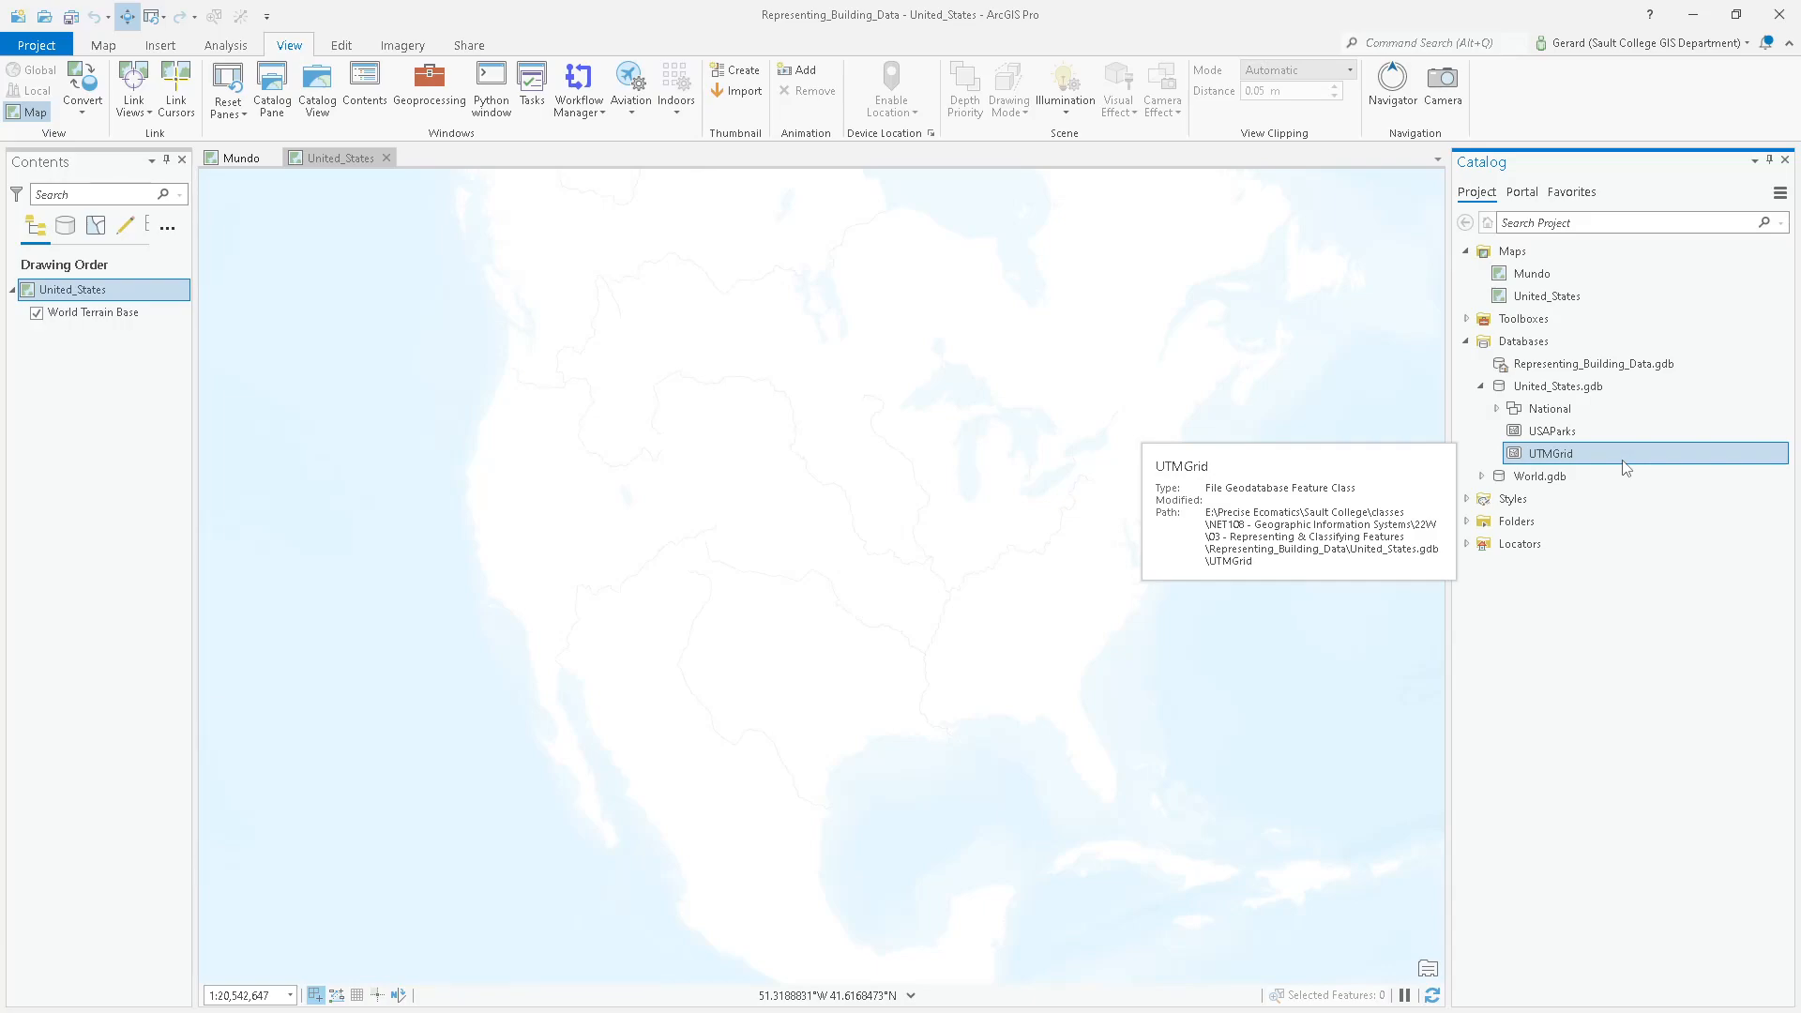
scroll(872, 502, down, 2)
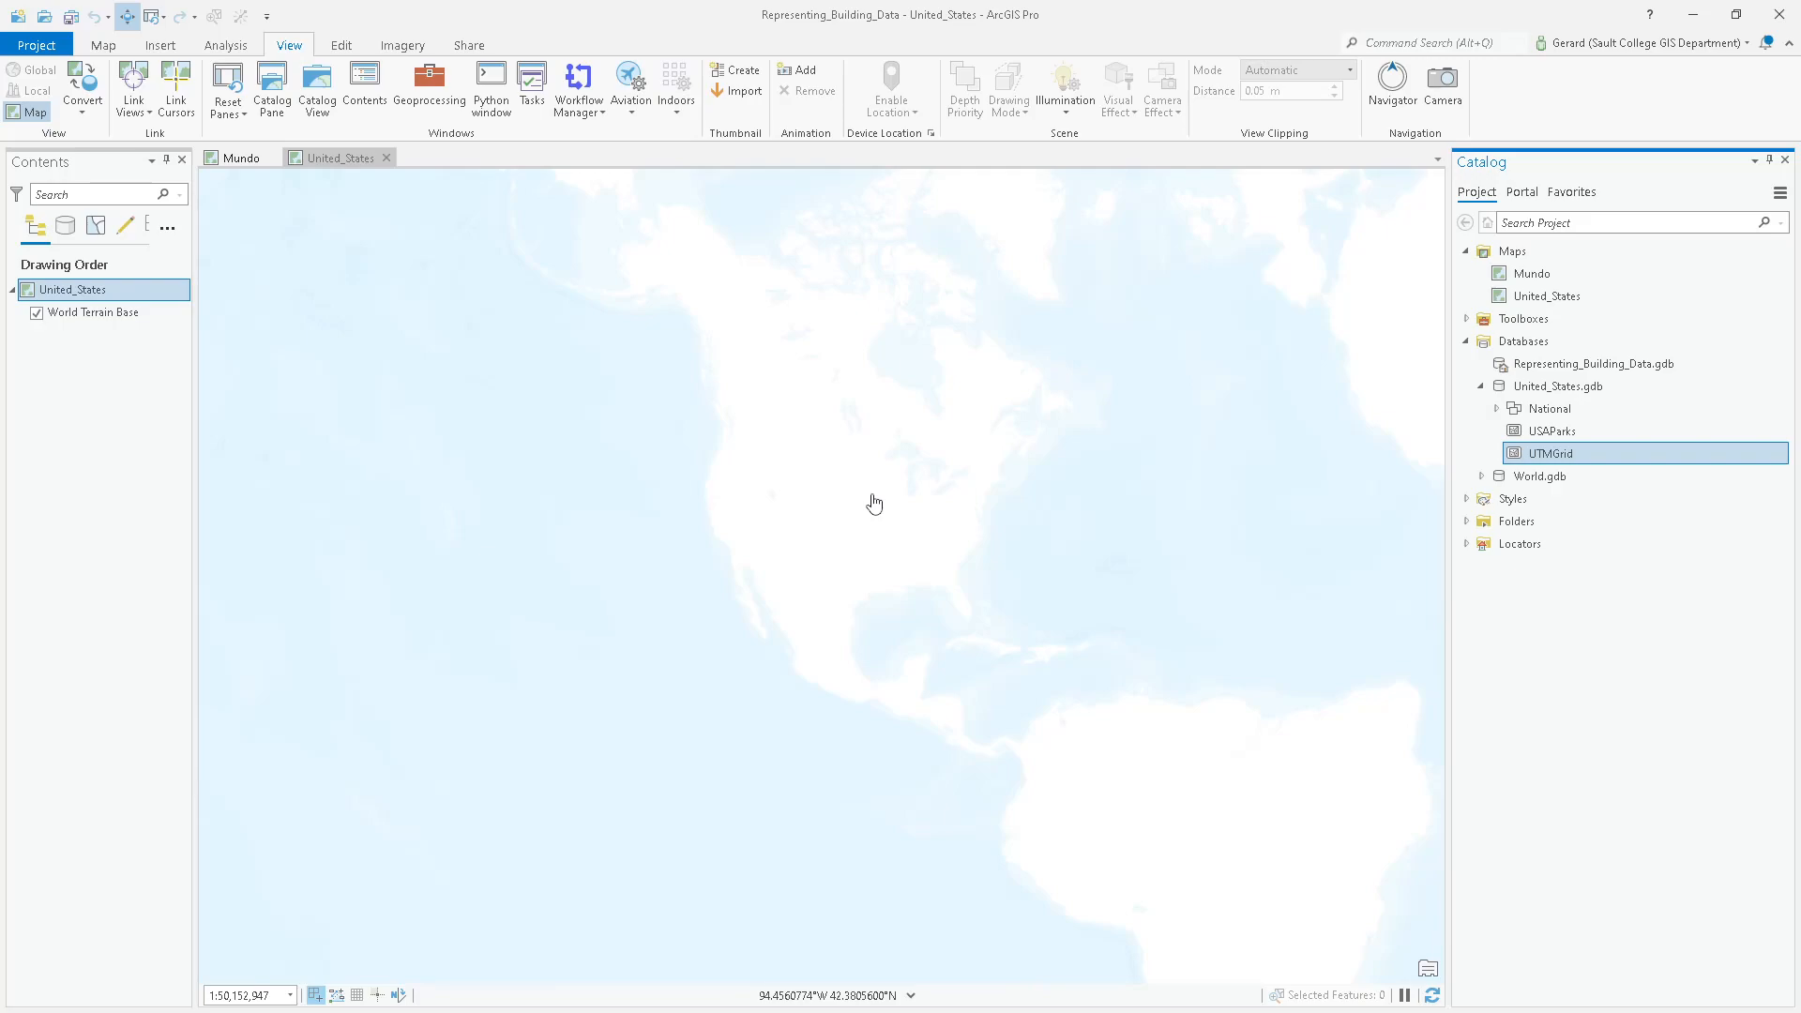
Examine the spatial reference in the World Terrain Base layer's source properties, focusing on its projected coordinate system, and close the properties.
click(94, 314)
right_click(102, 316)
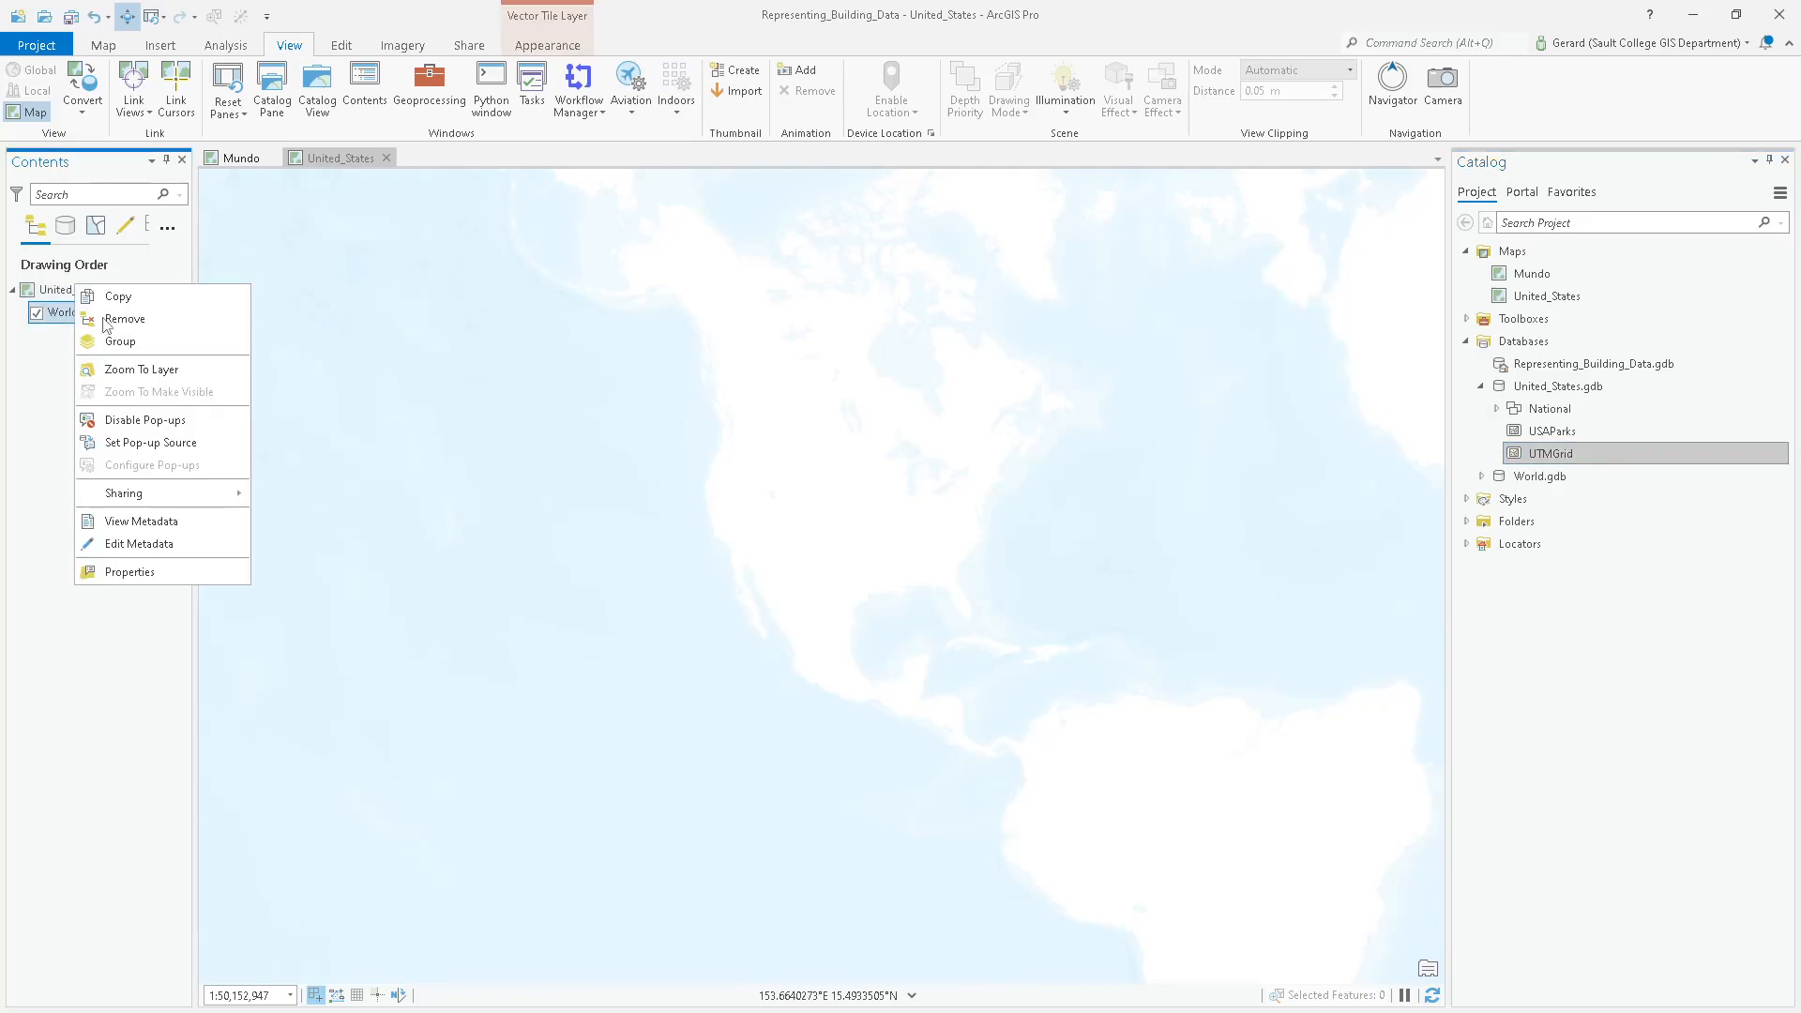
click(50, 362)
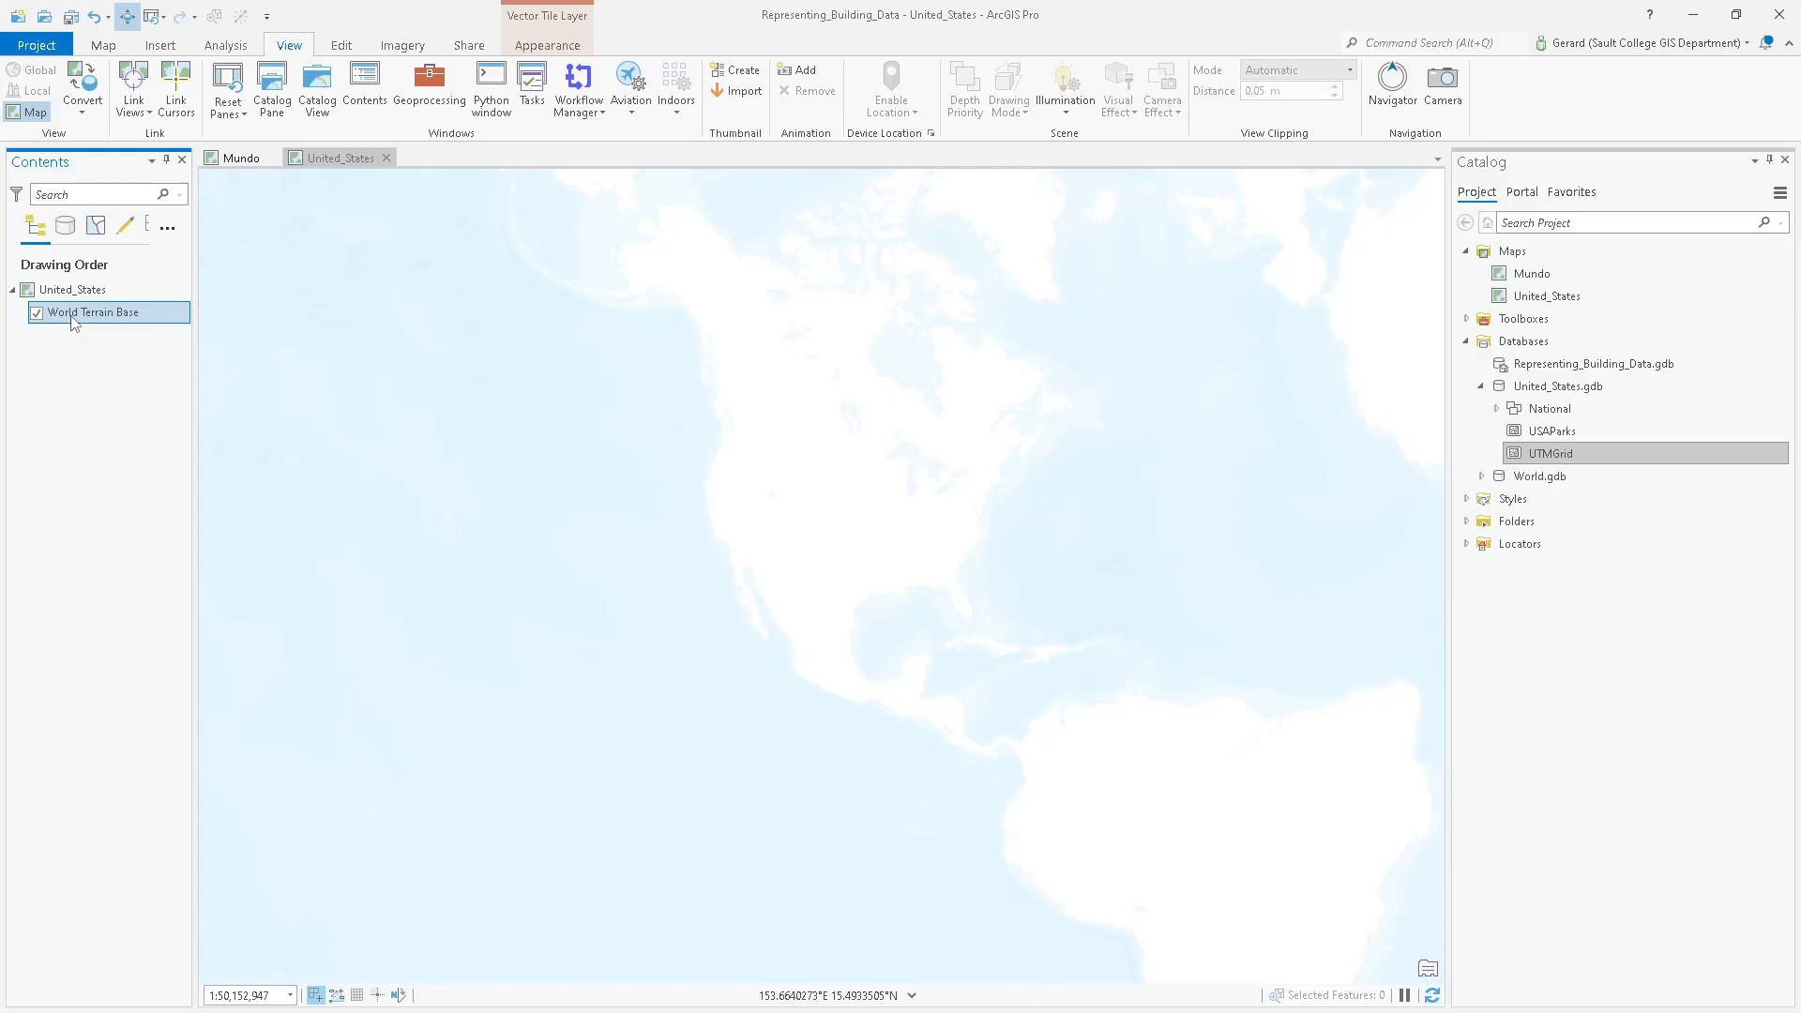
right_click(74, 323)
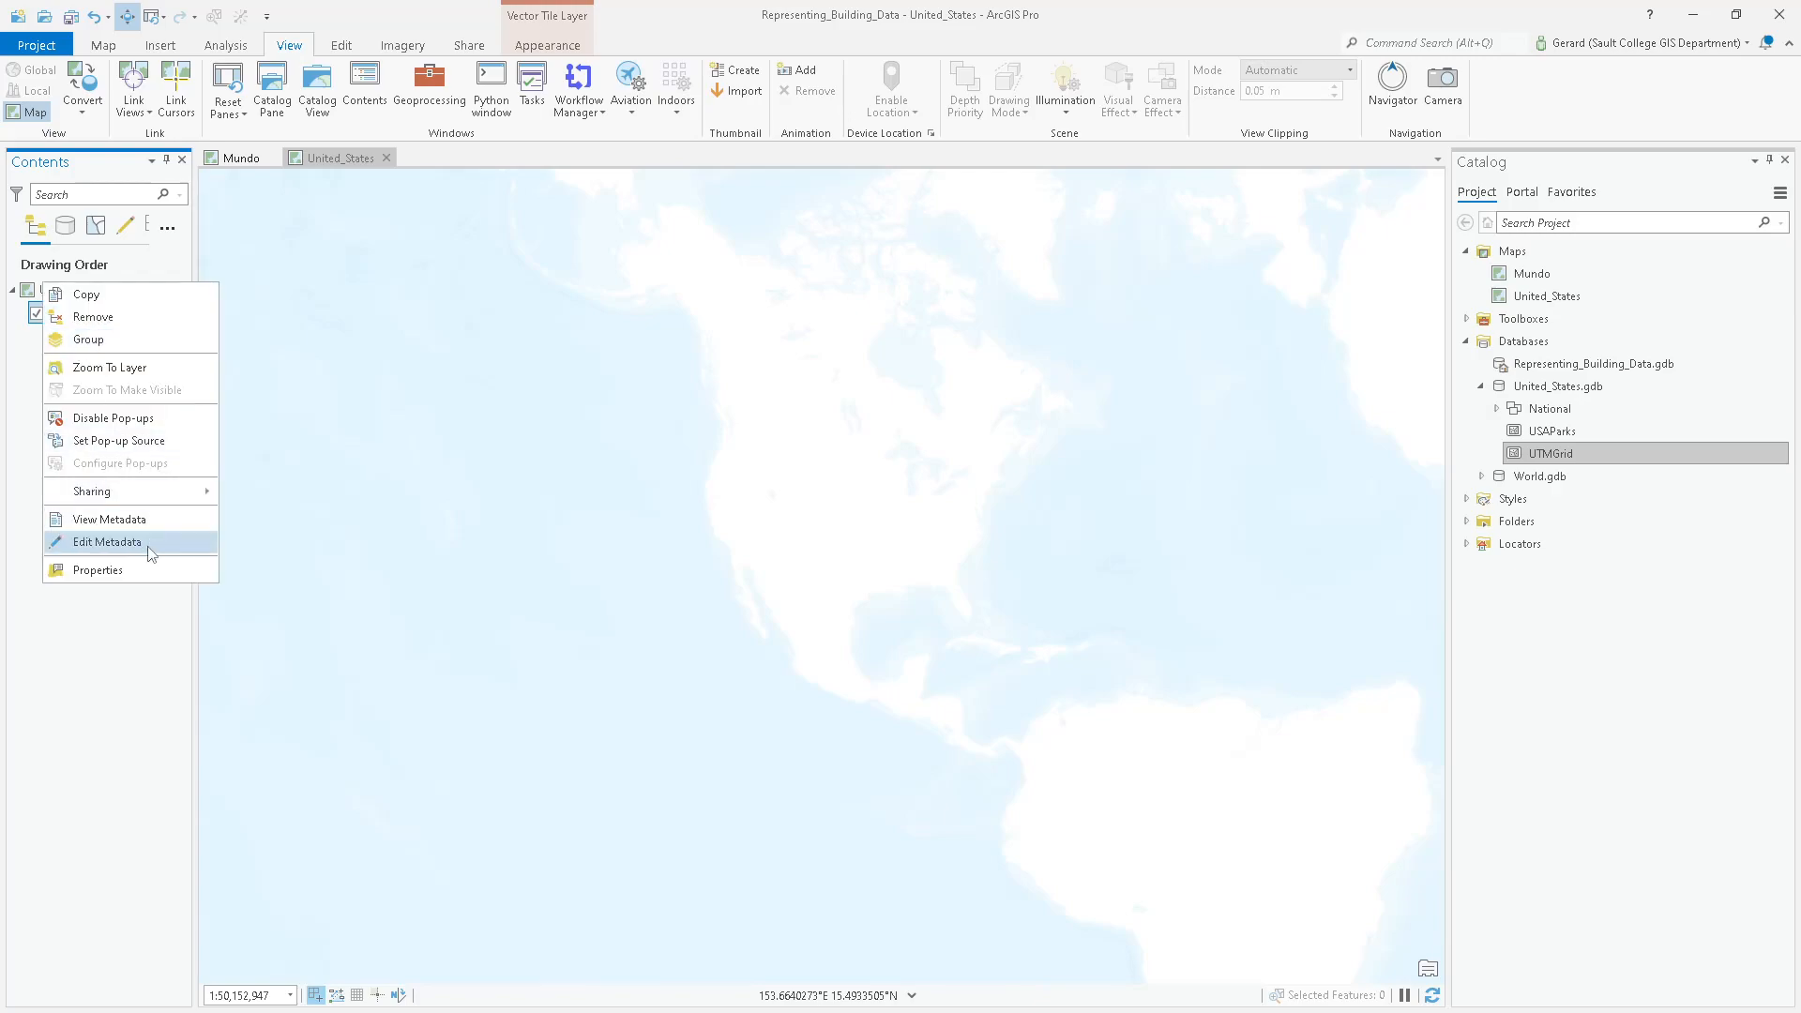
click(137, 572)
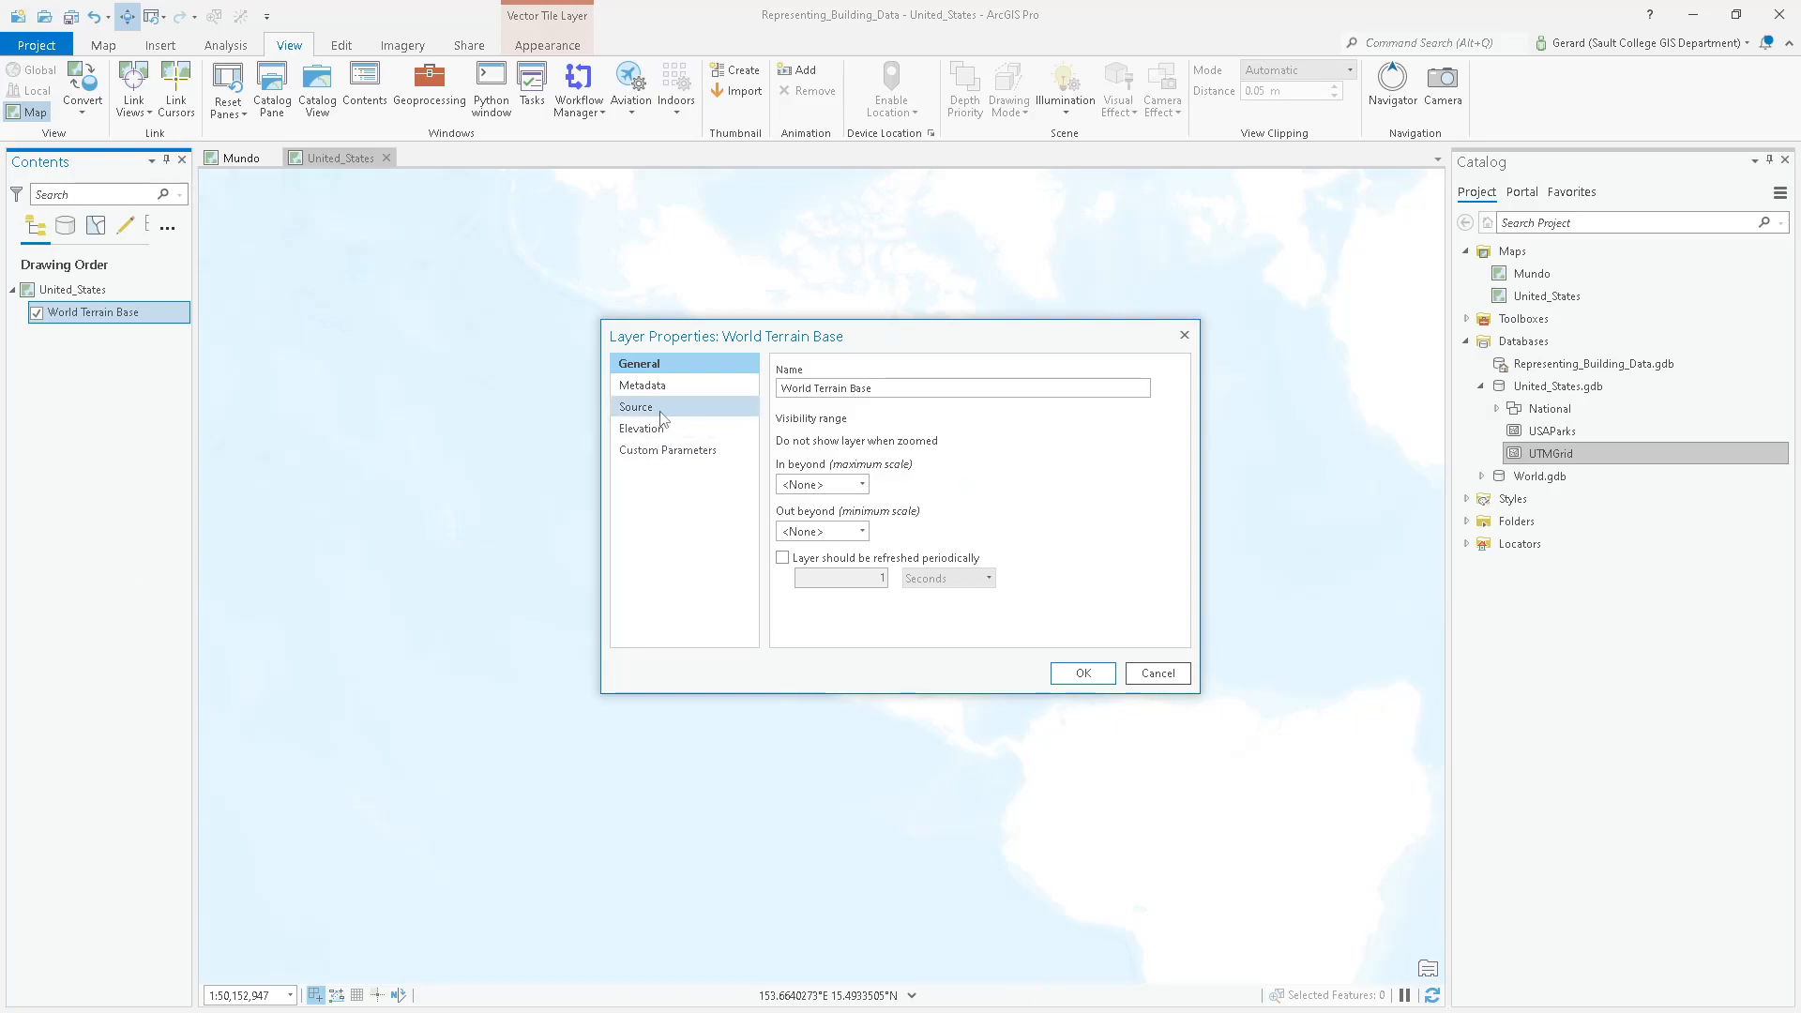
click(746, 407)
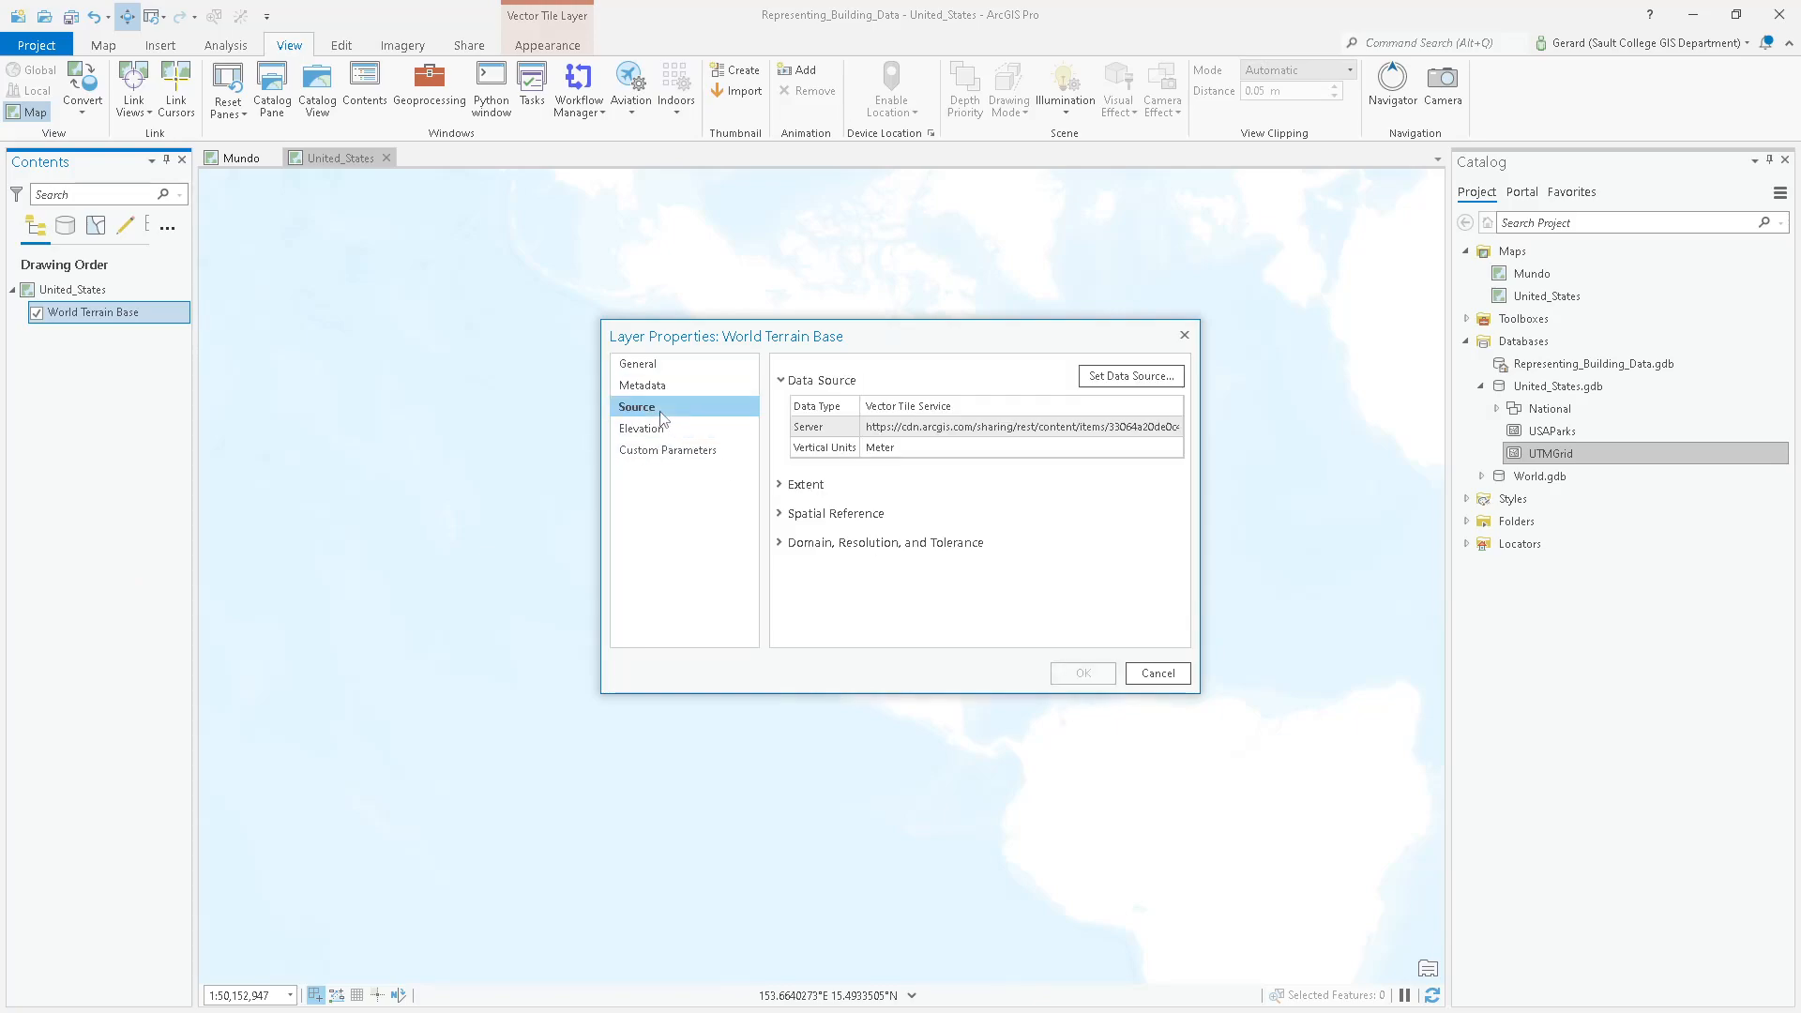
click(783, 514)
click(875, 536)
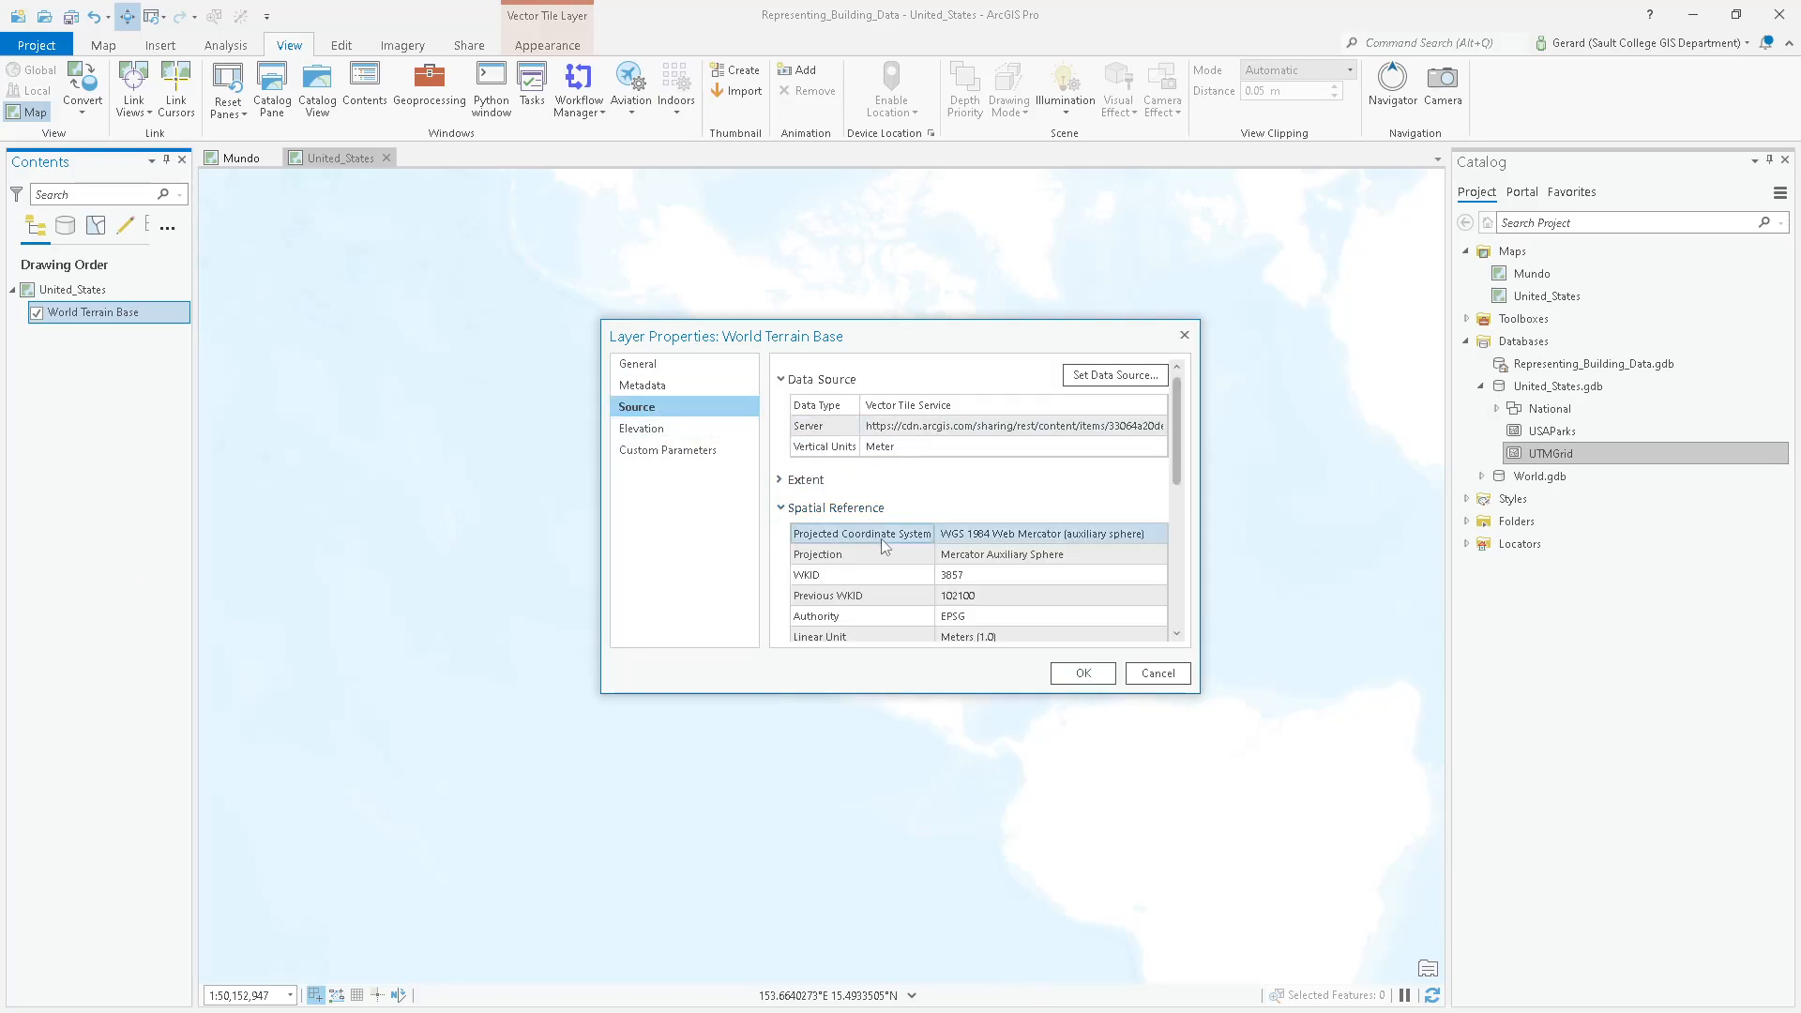
drag(1134, 538, 939, 535)
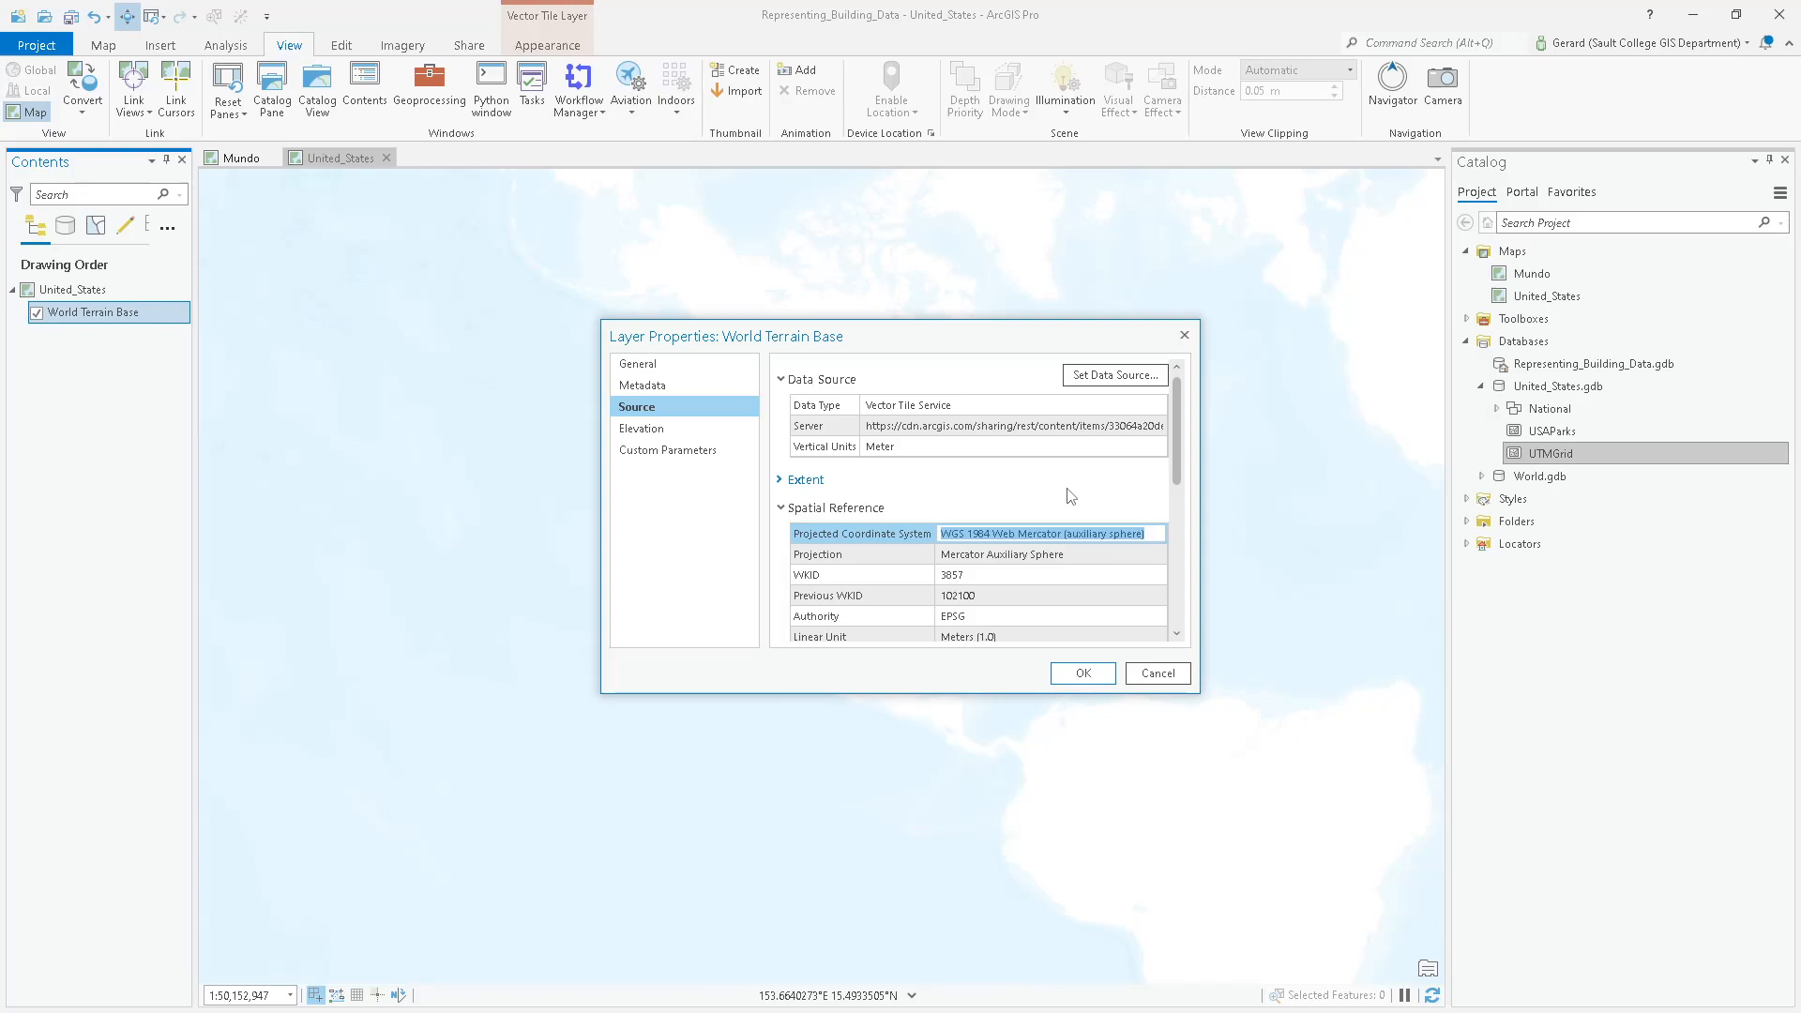
click(1157, 674)
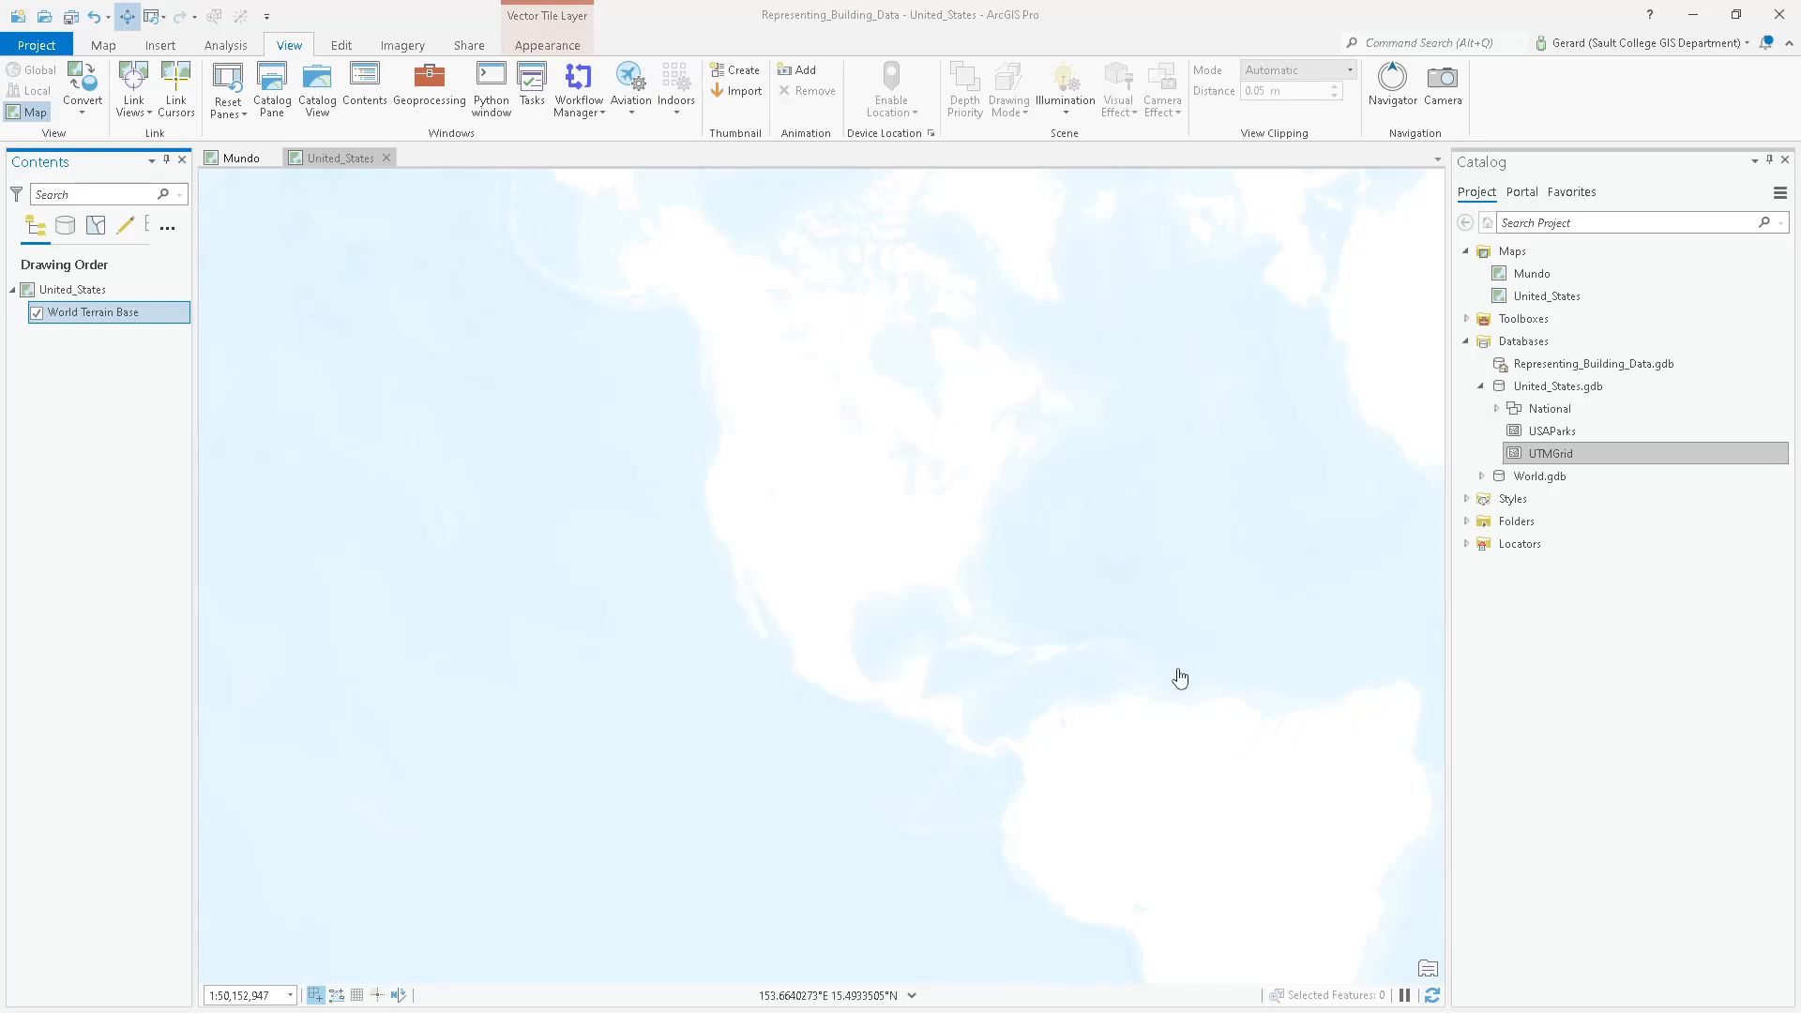
Set the United_States map's coordinate system to WGS 1984 Web Mercator (auxiliary sphere), chosen from the coordinate systems of its layers.
right_click(82, 295)
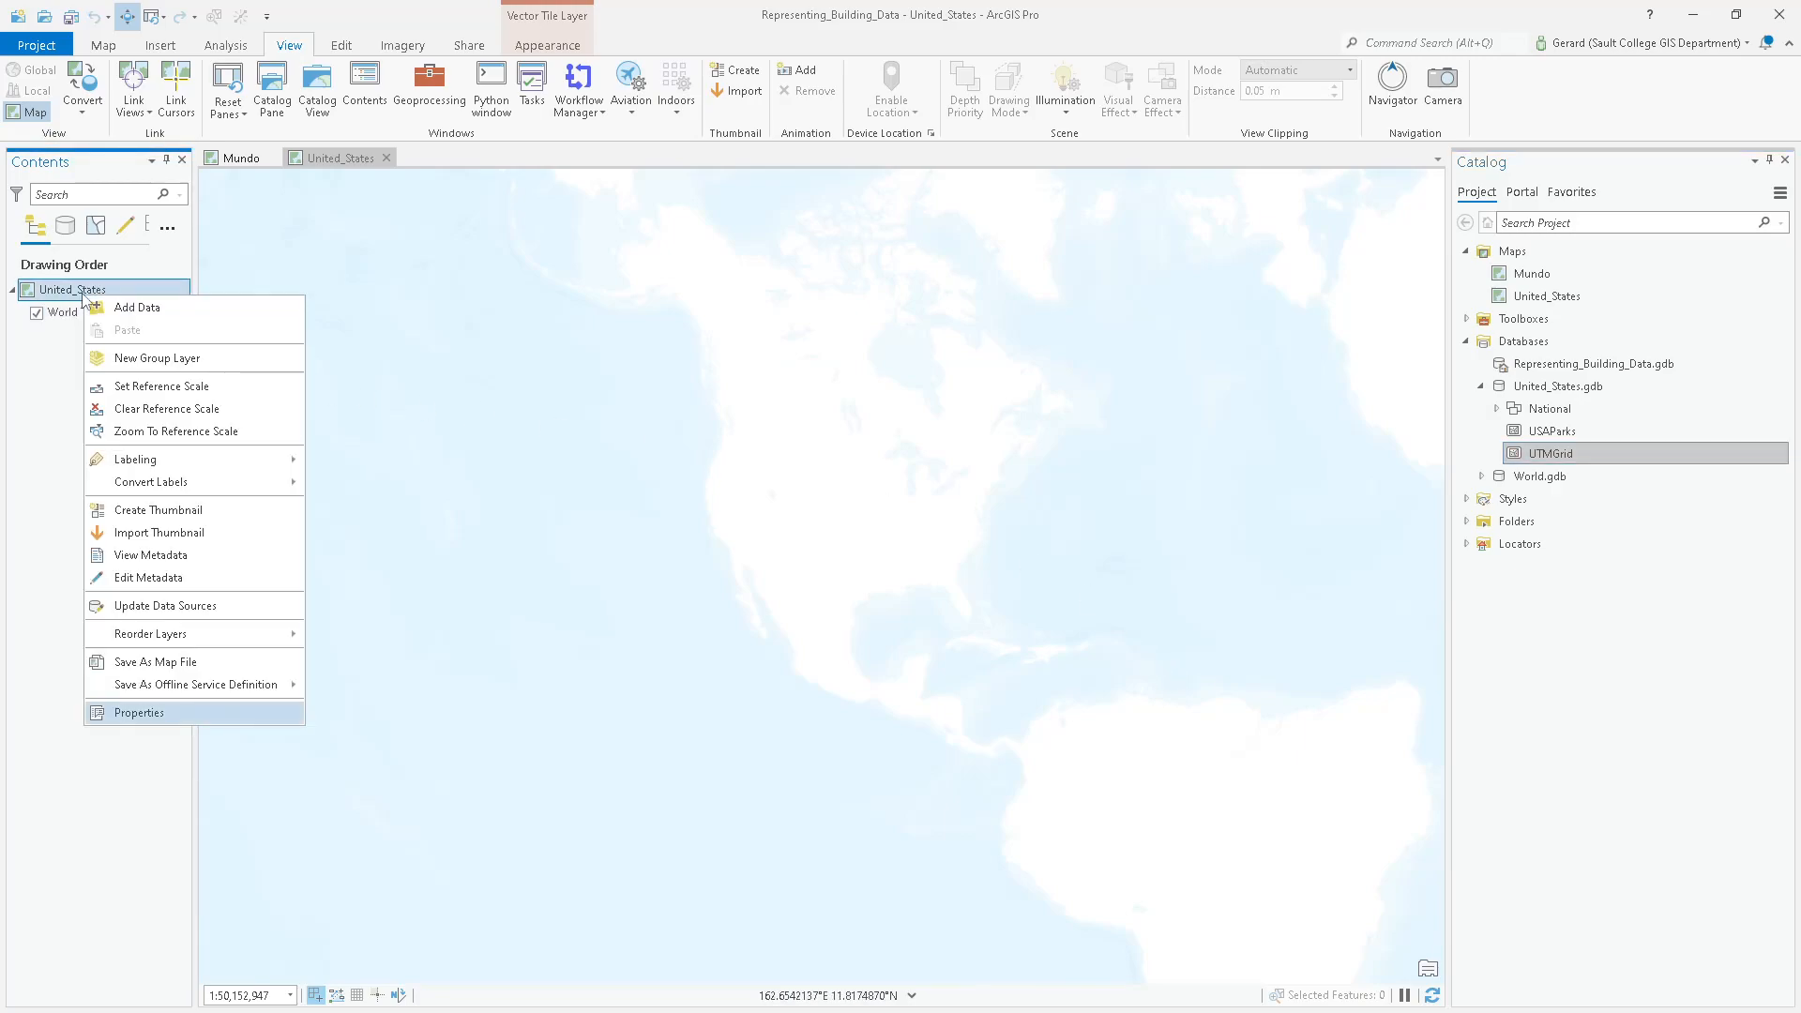
click(240, 713)
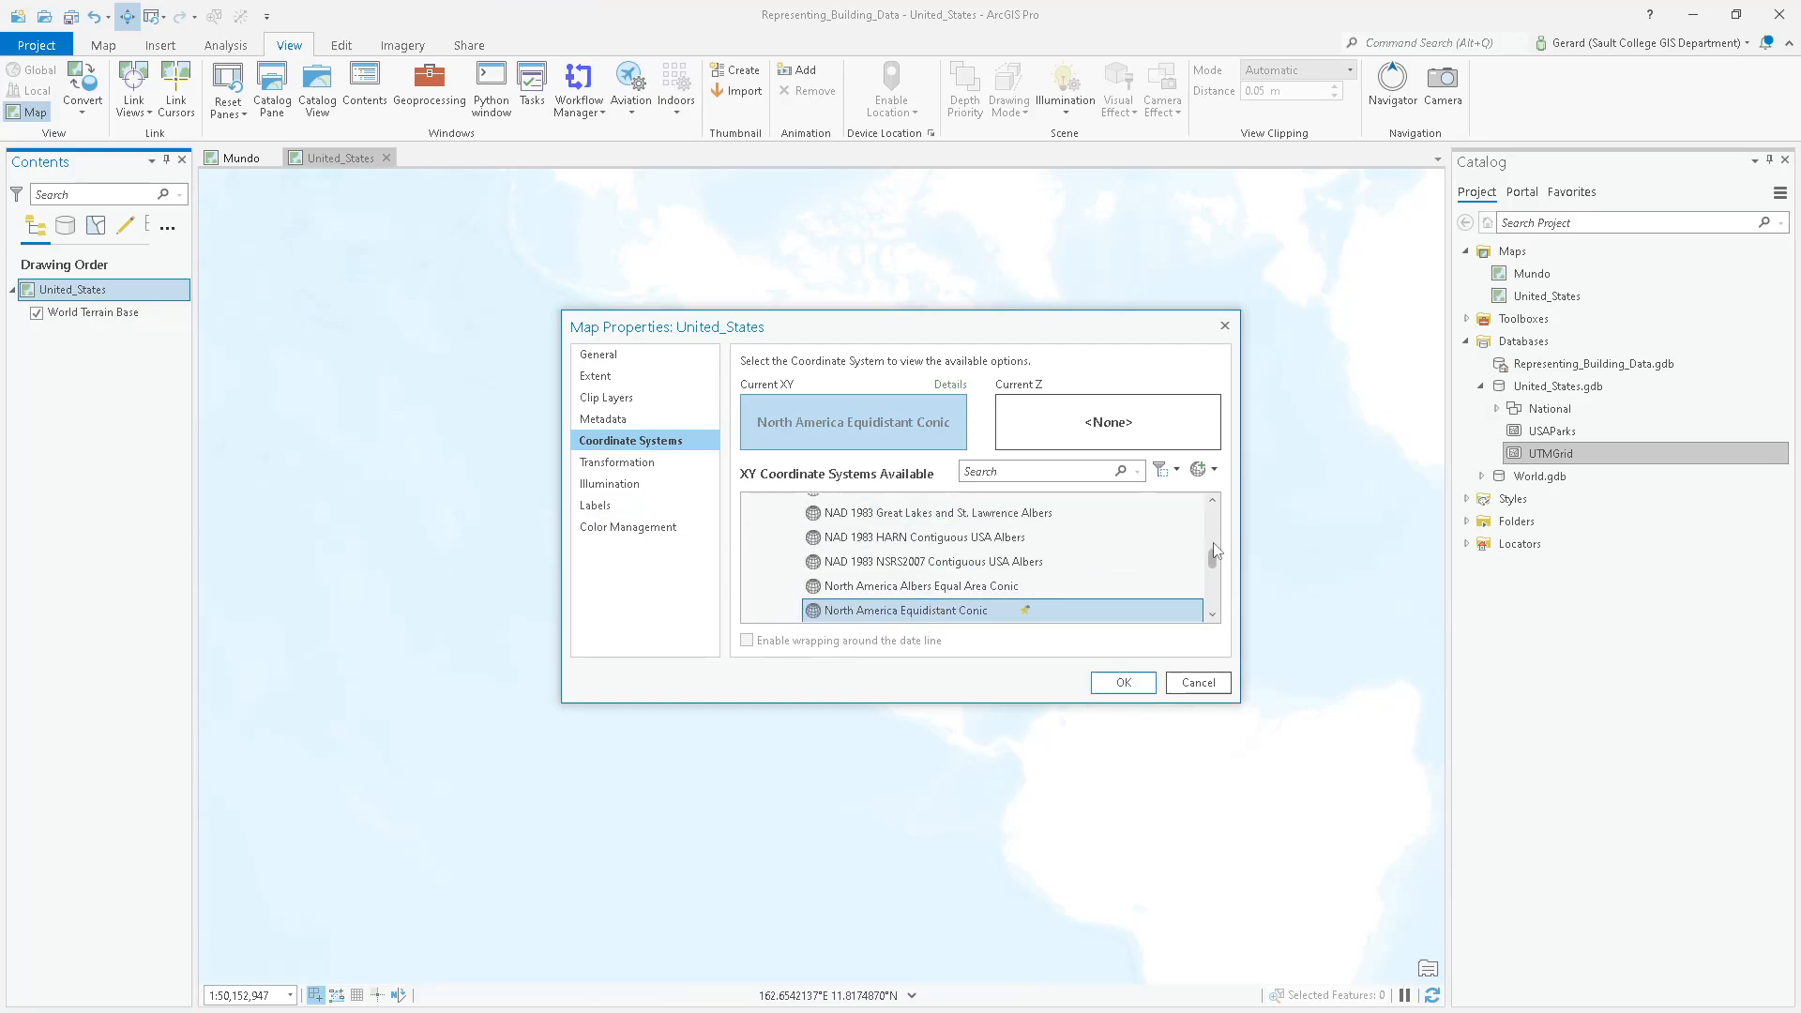
drag(1213, 559, 1213, 516)
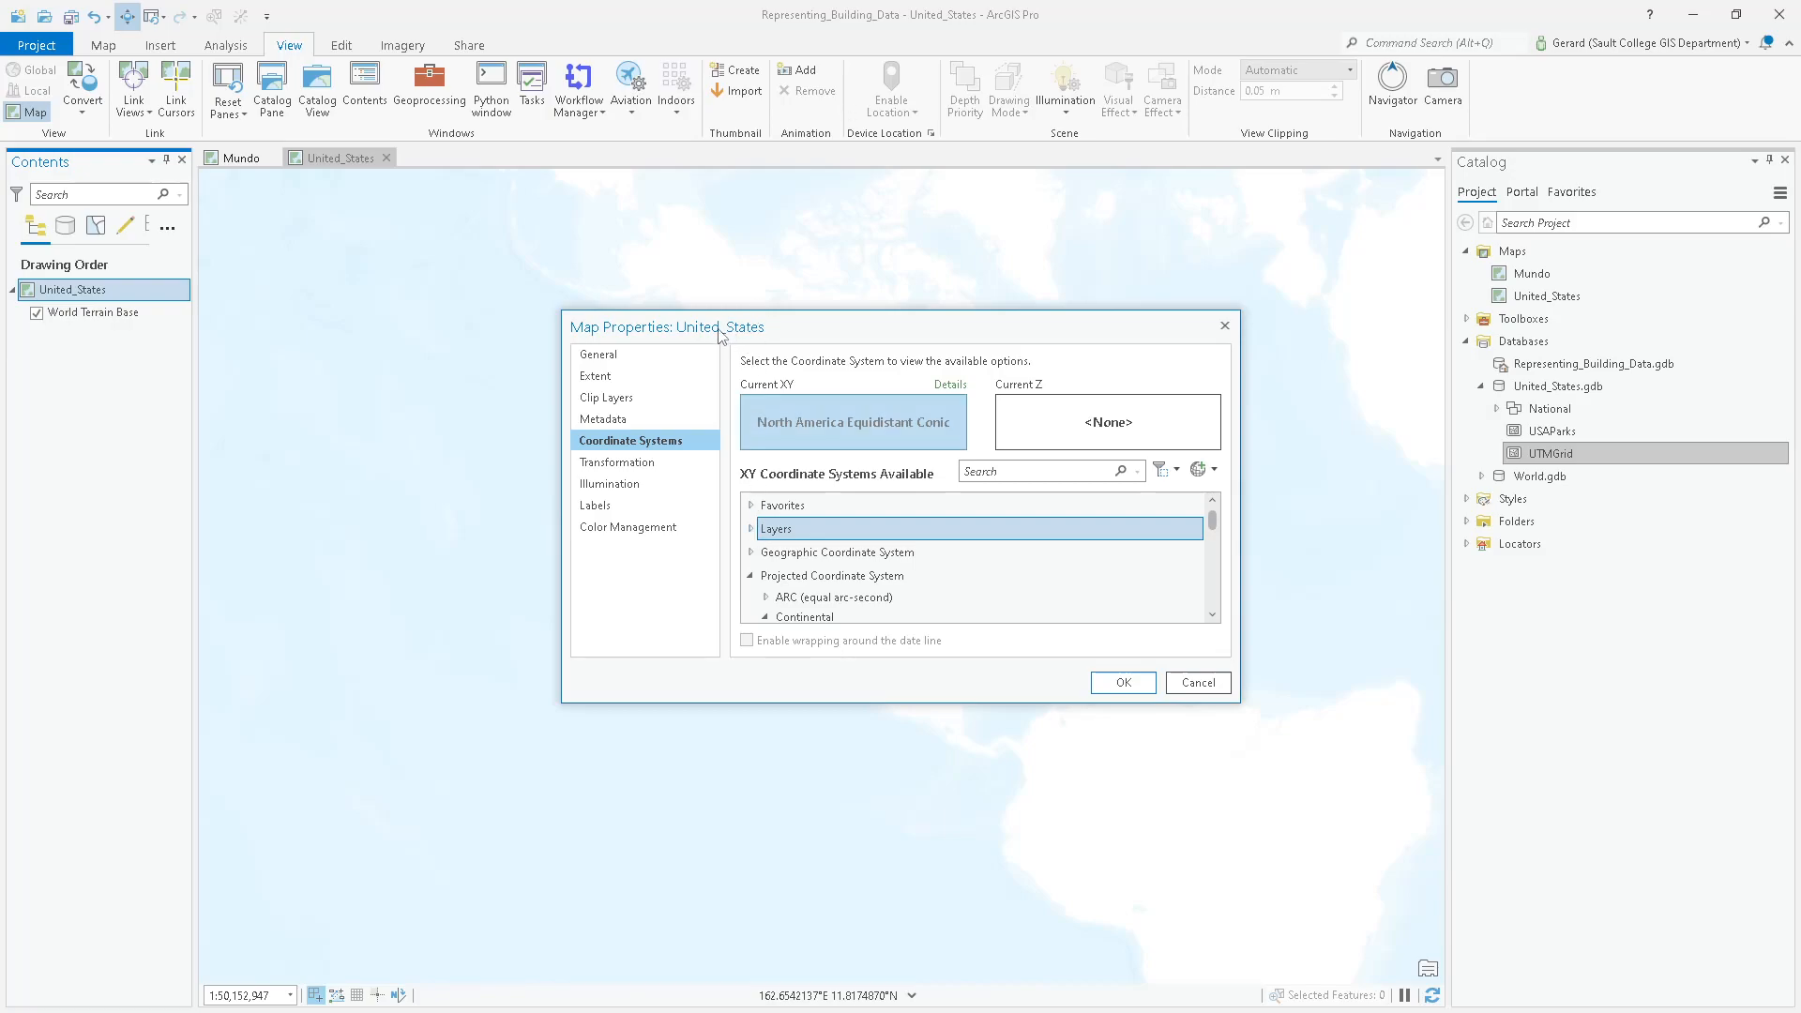
click(750, 529)
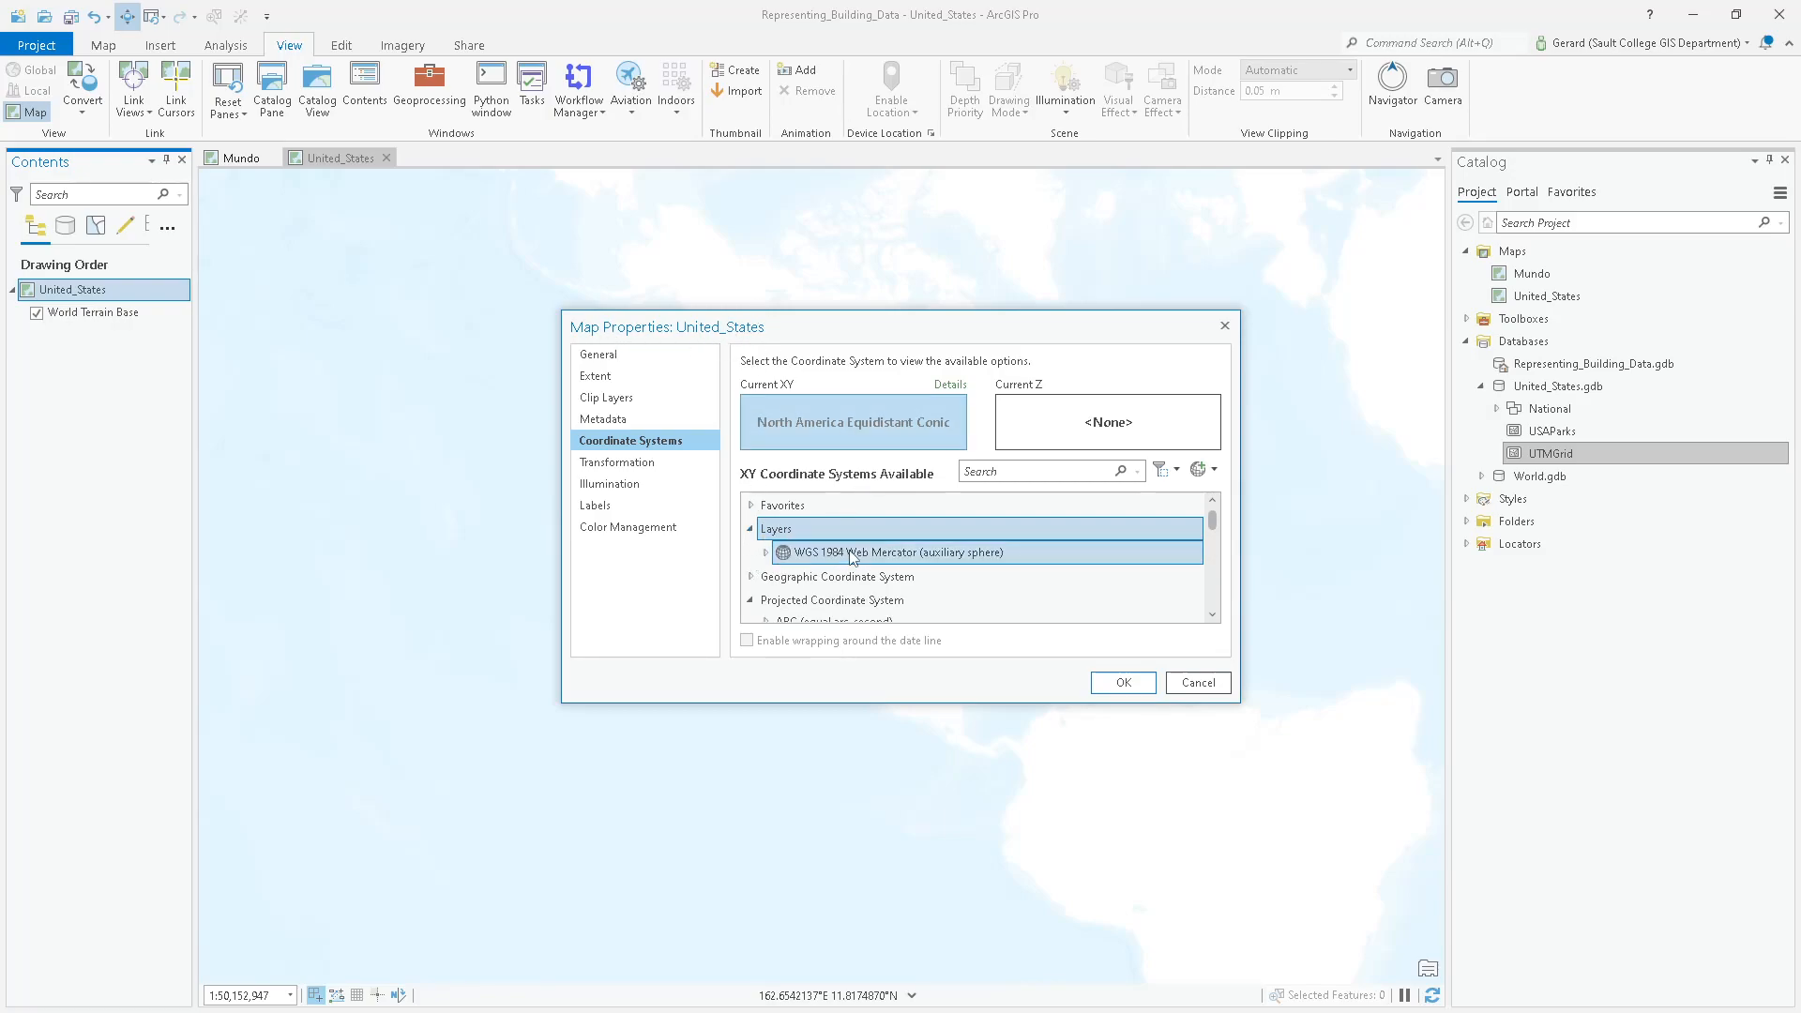
click(937, 554)
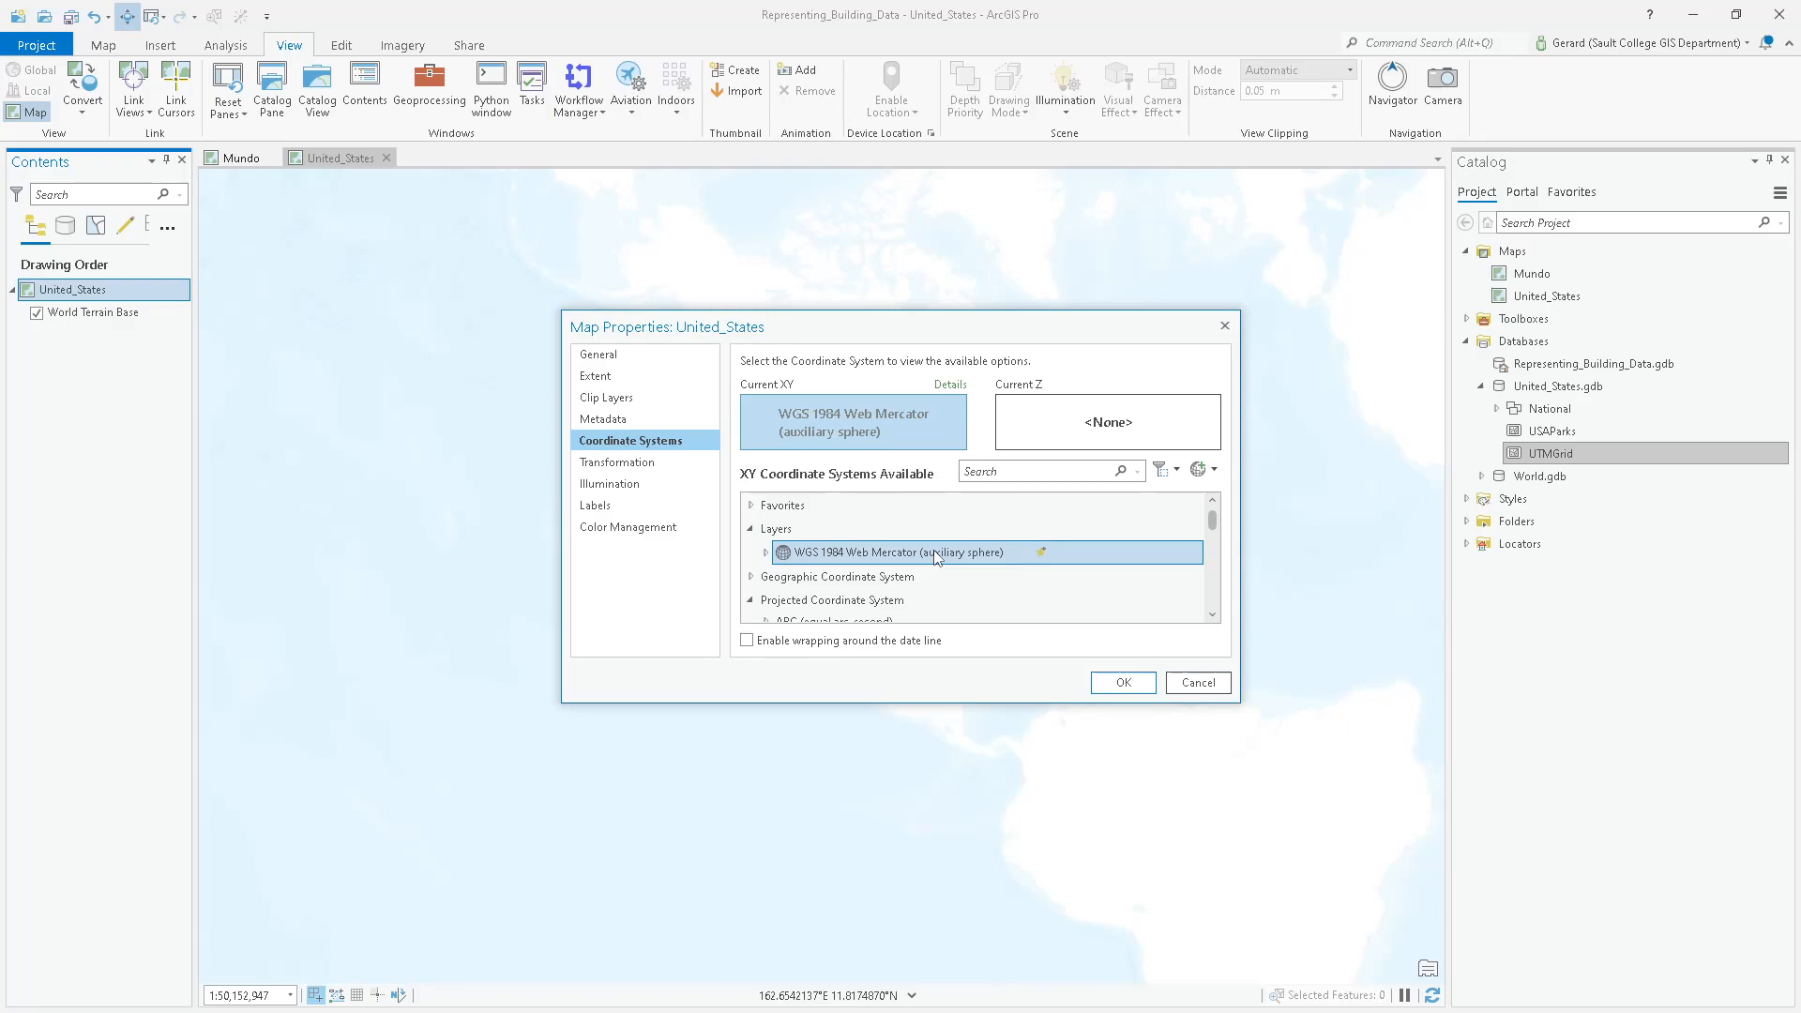
click(1114, 685)
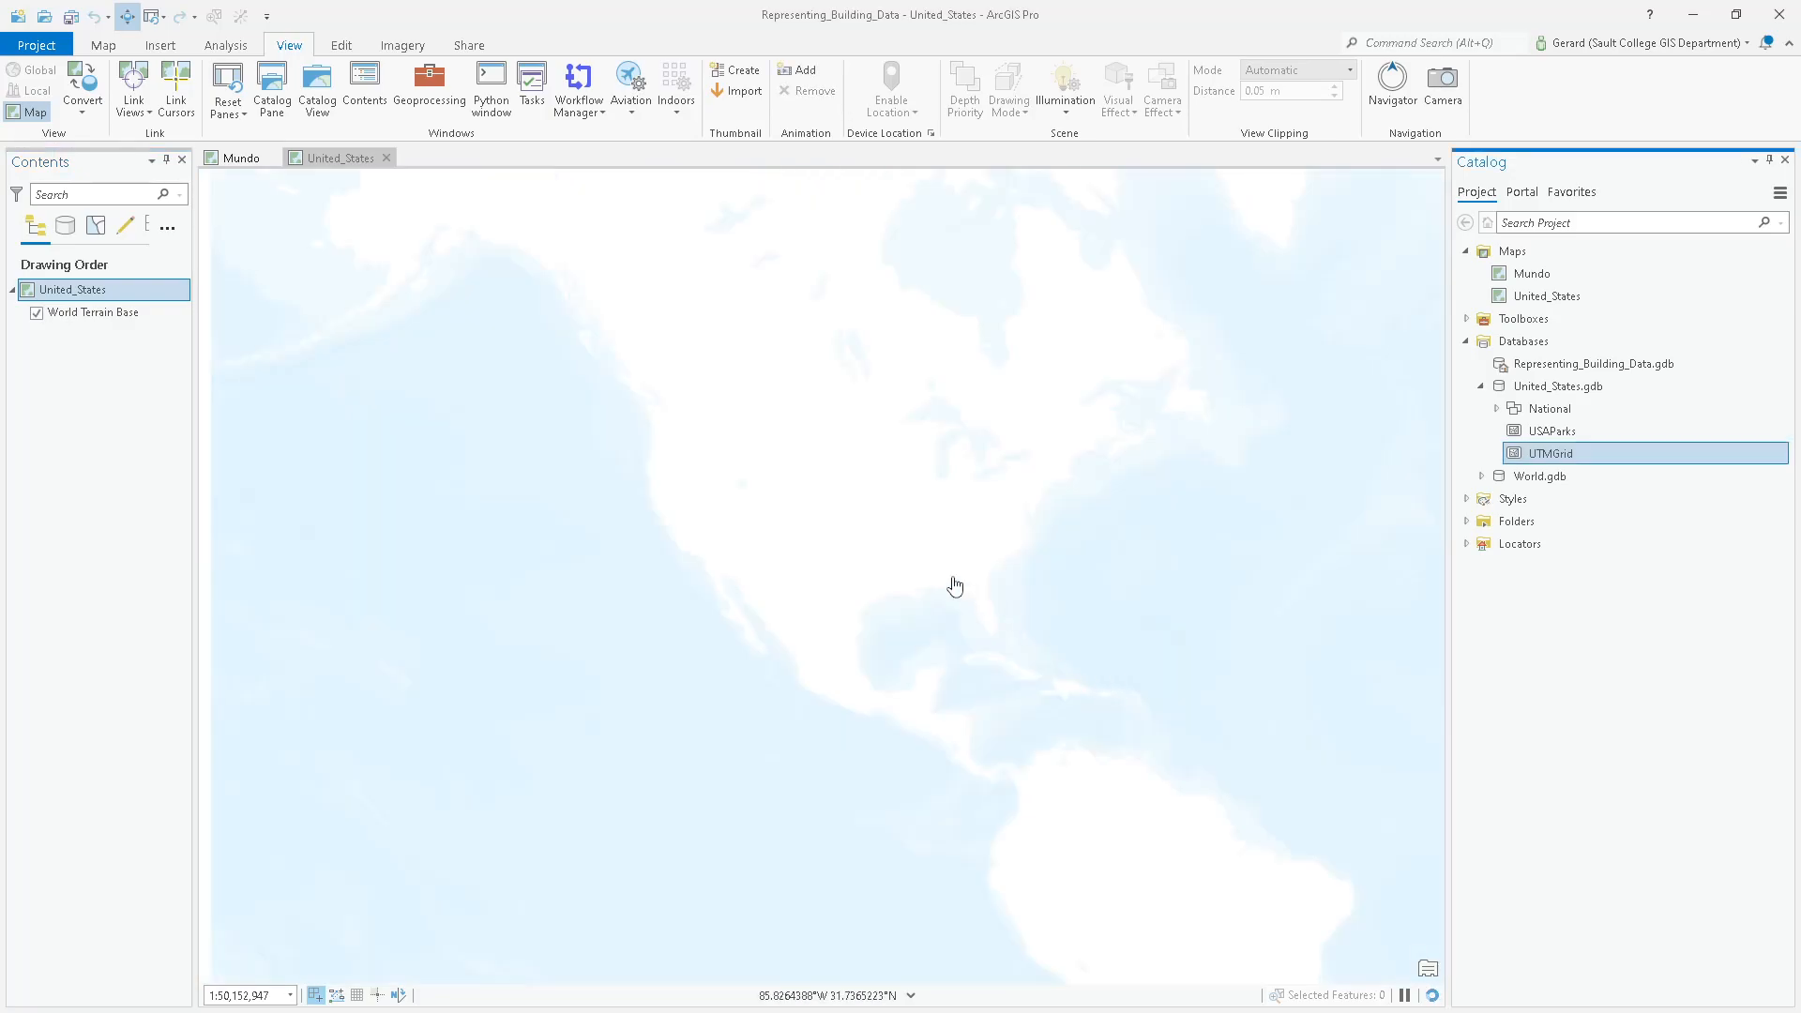
Examine how the World Terrain Base basemap is drawn across the whole world and over North America in the map's current projection.
scroll(955, 586, down, 4)
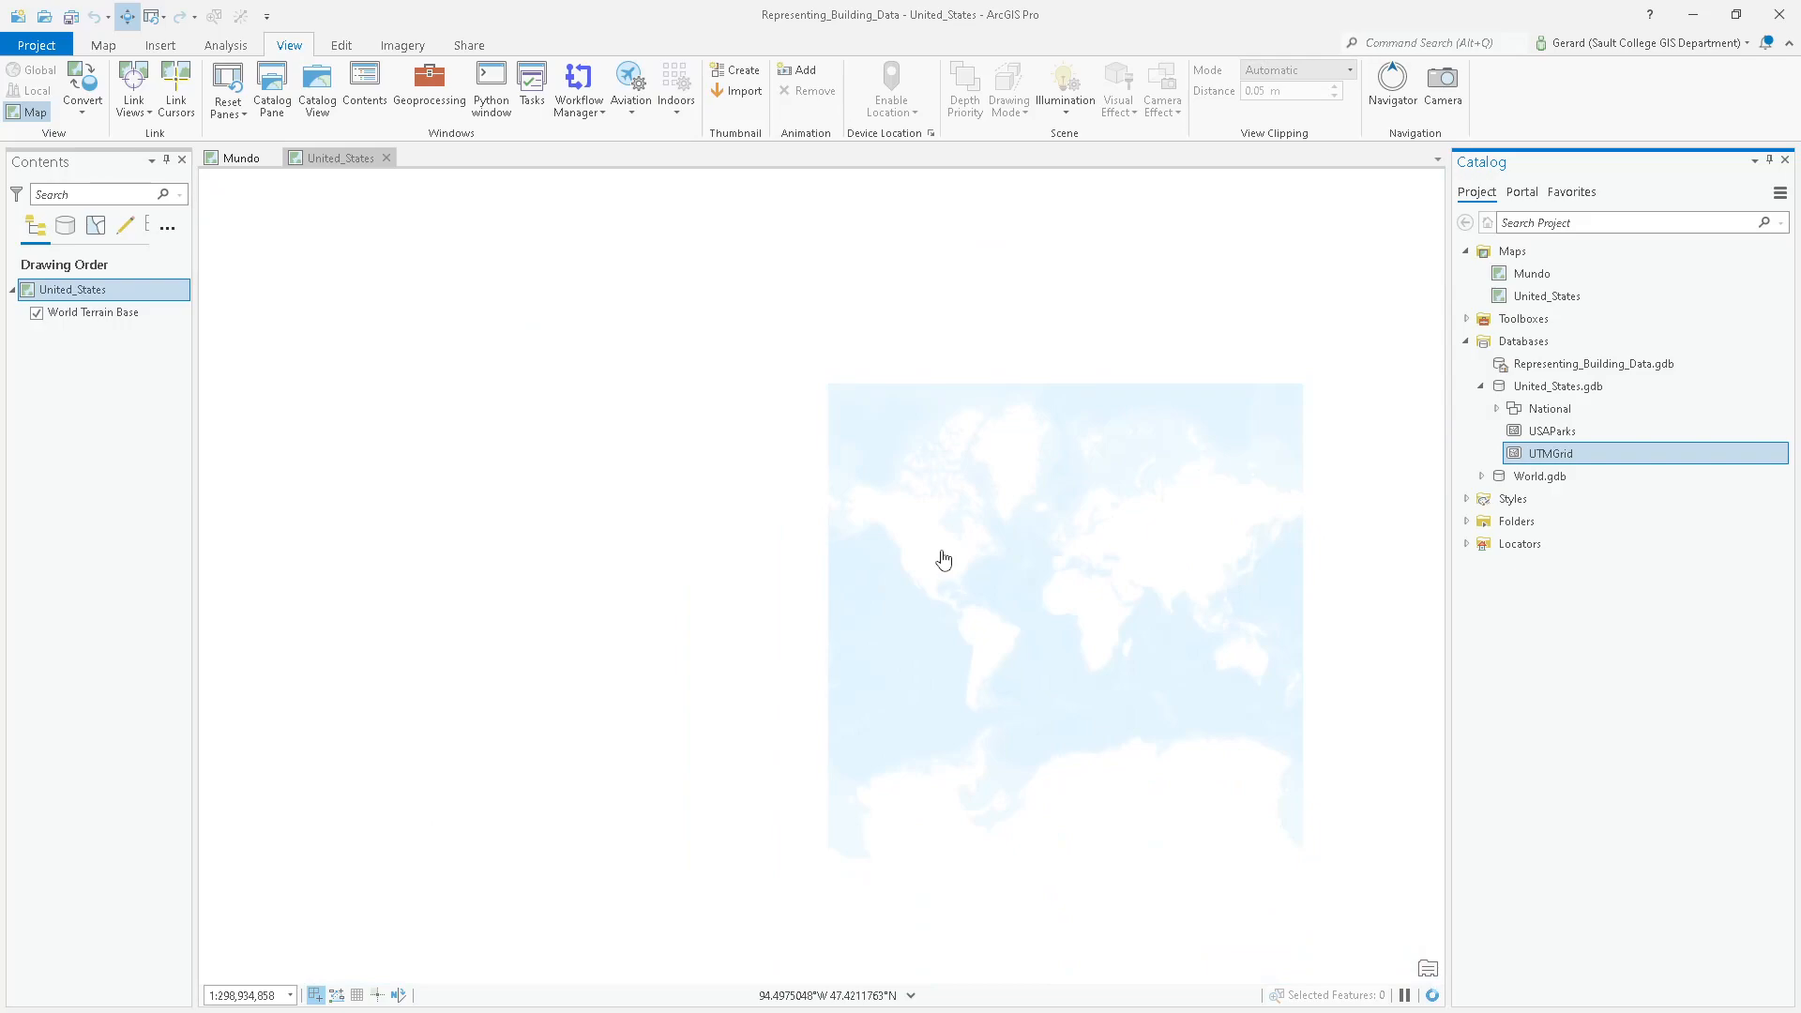
drag(1017, 594, 761, 484)
scroll(834, 495, up, 2)
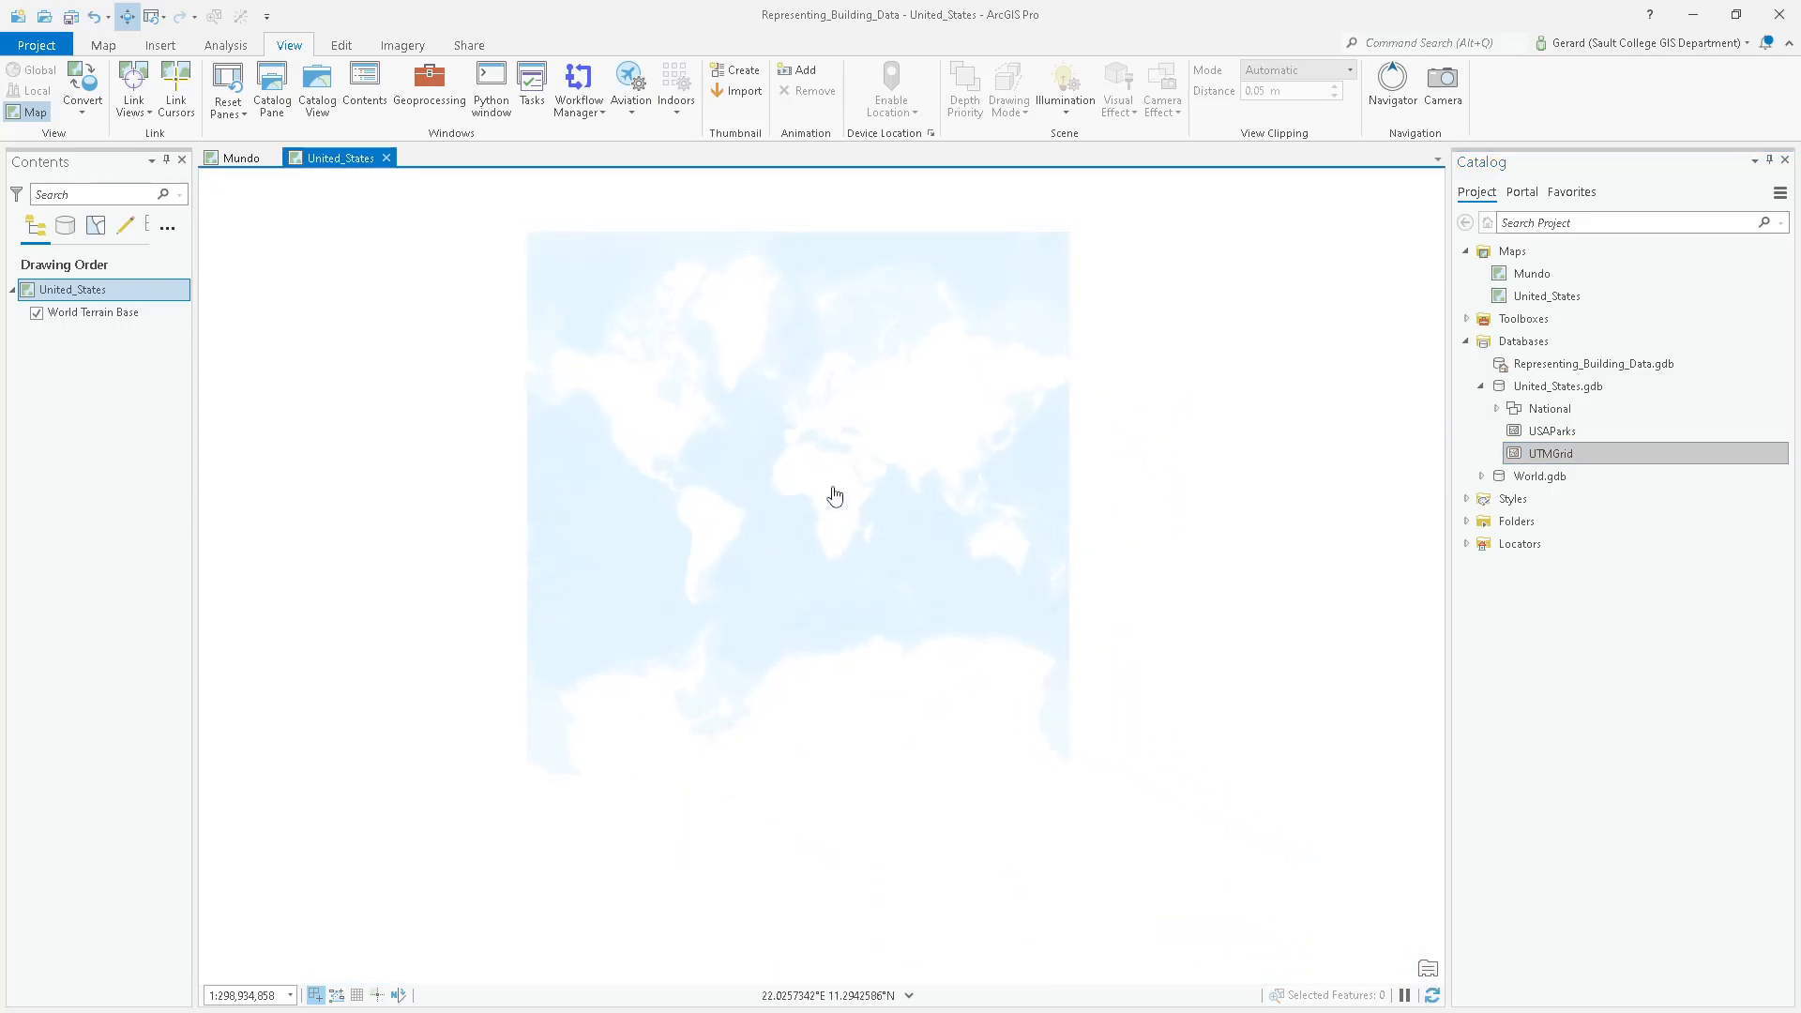
drag(836, 475, 872, 503)
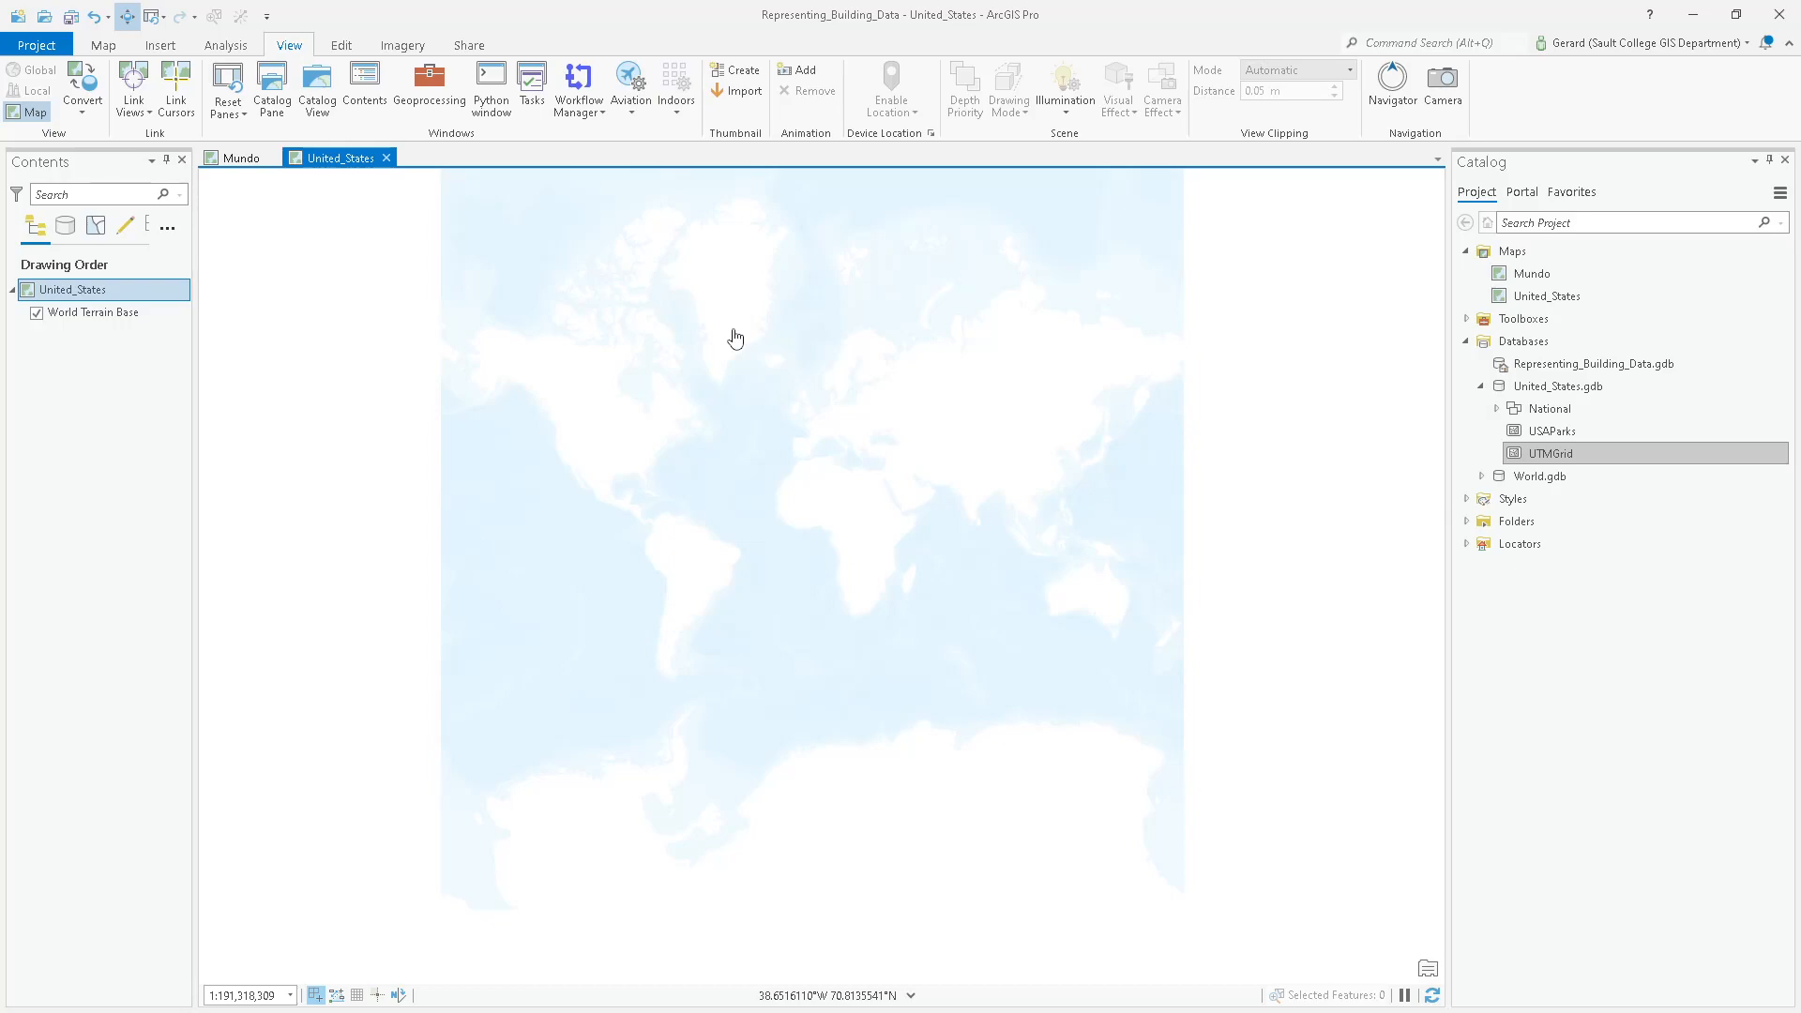
scroll(779, 420, up, 4)
drag(525, 420, 995, 465)
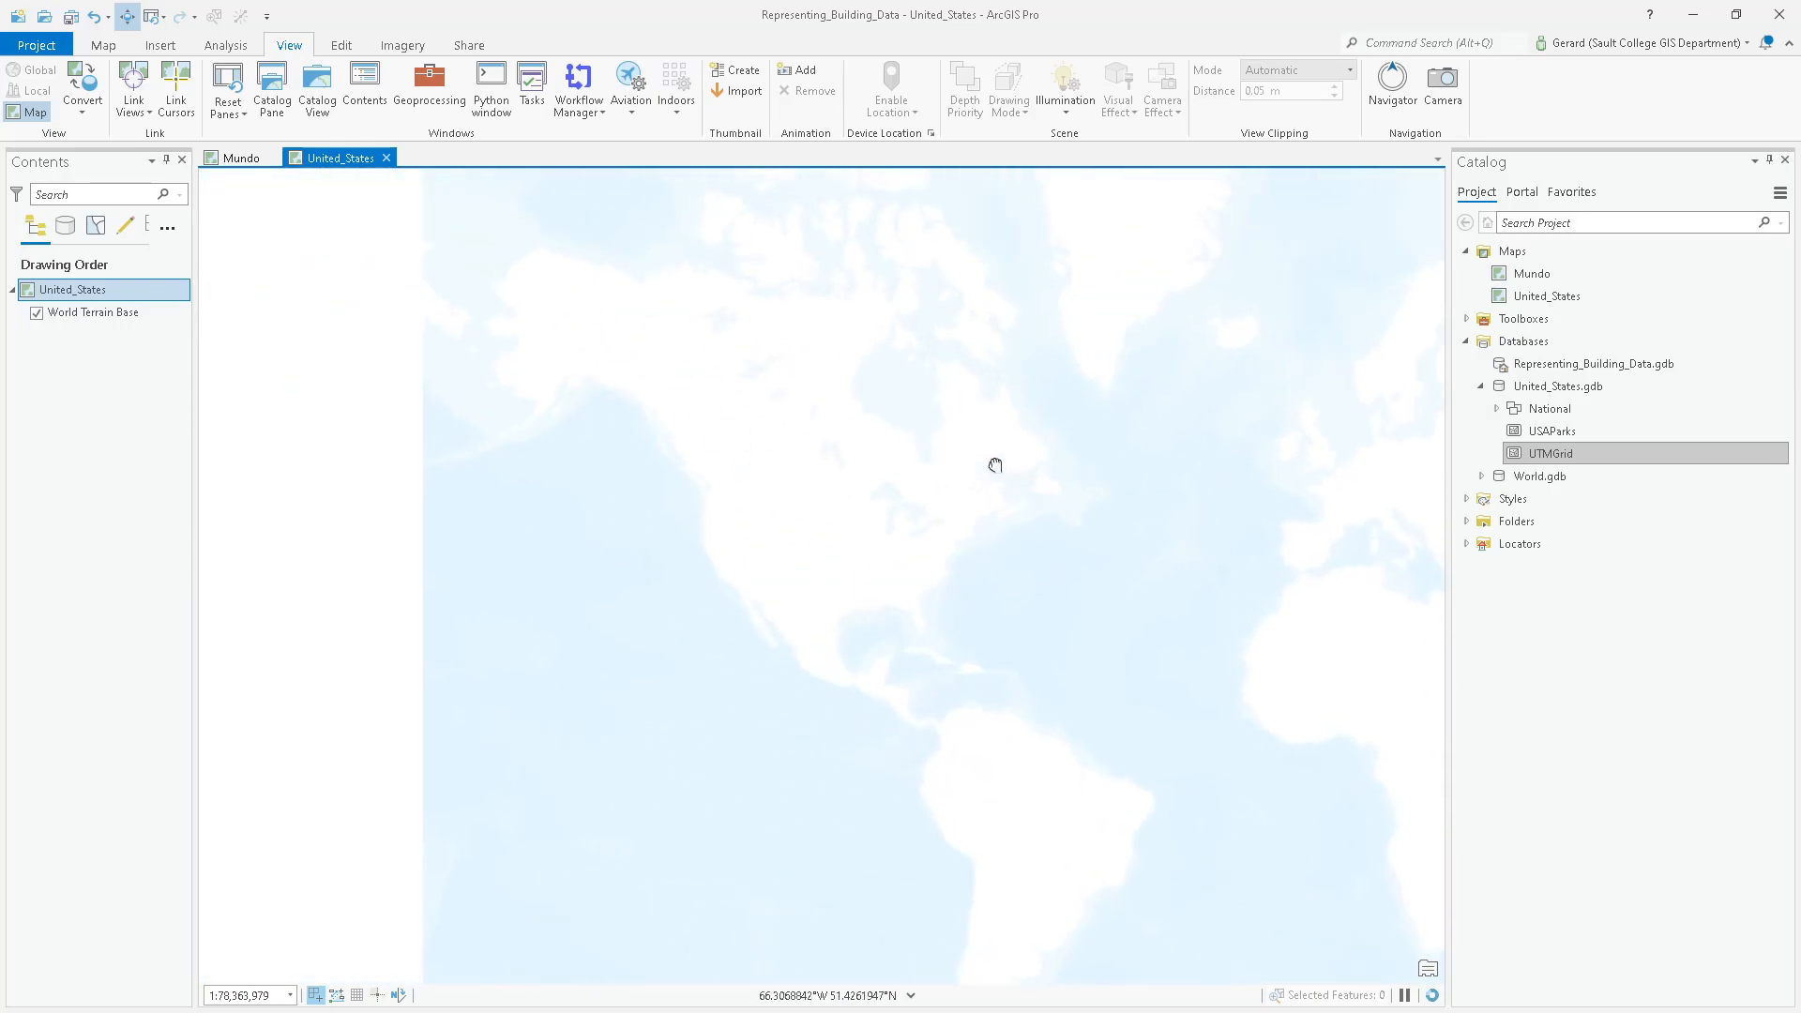
scroll(767, 506, up, 6)
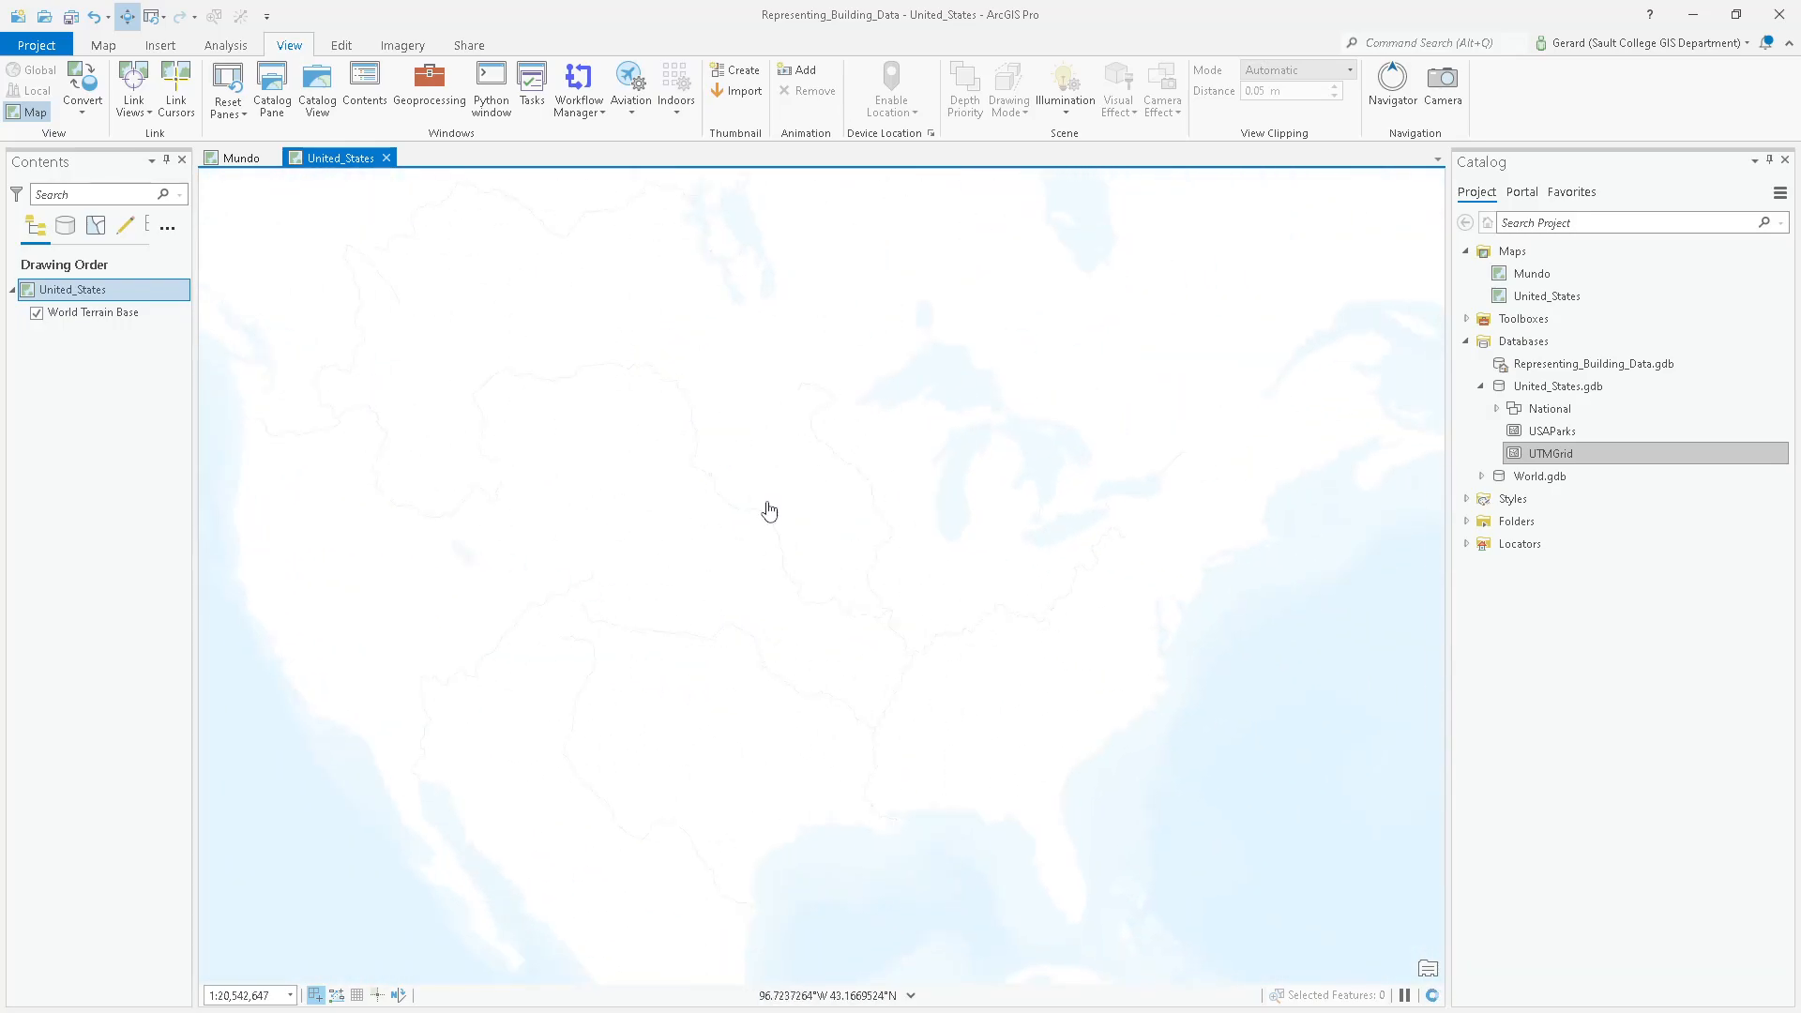
scroll(894, 447, up, 3)
scroll(895, 448, down, 4)
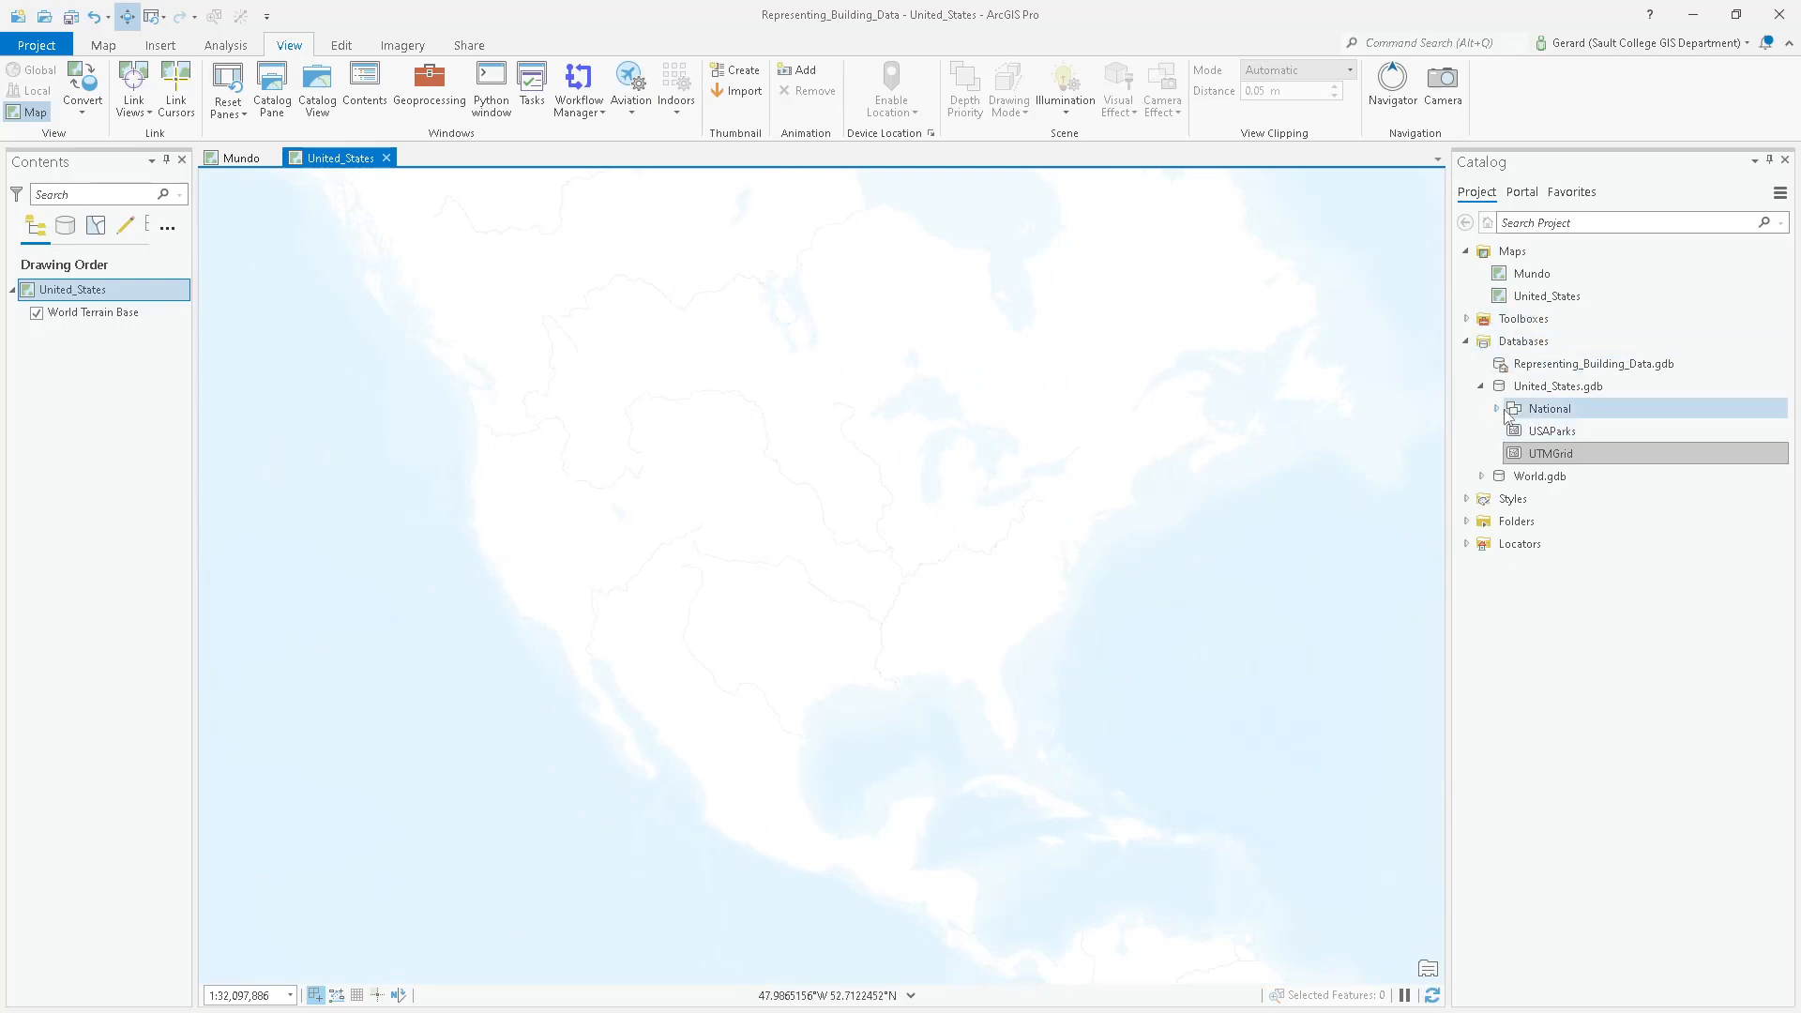
Check the projected coordinate system in the spatial reference of the National feature dataset in United_States.gdb, and close its properties.
click(1610, 411)
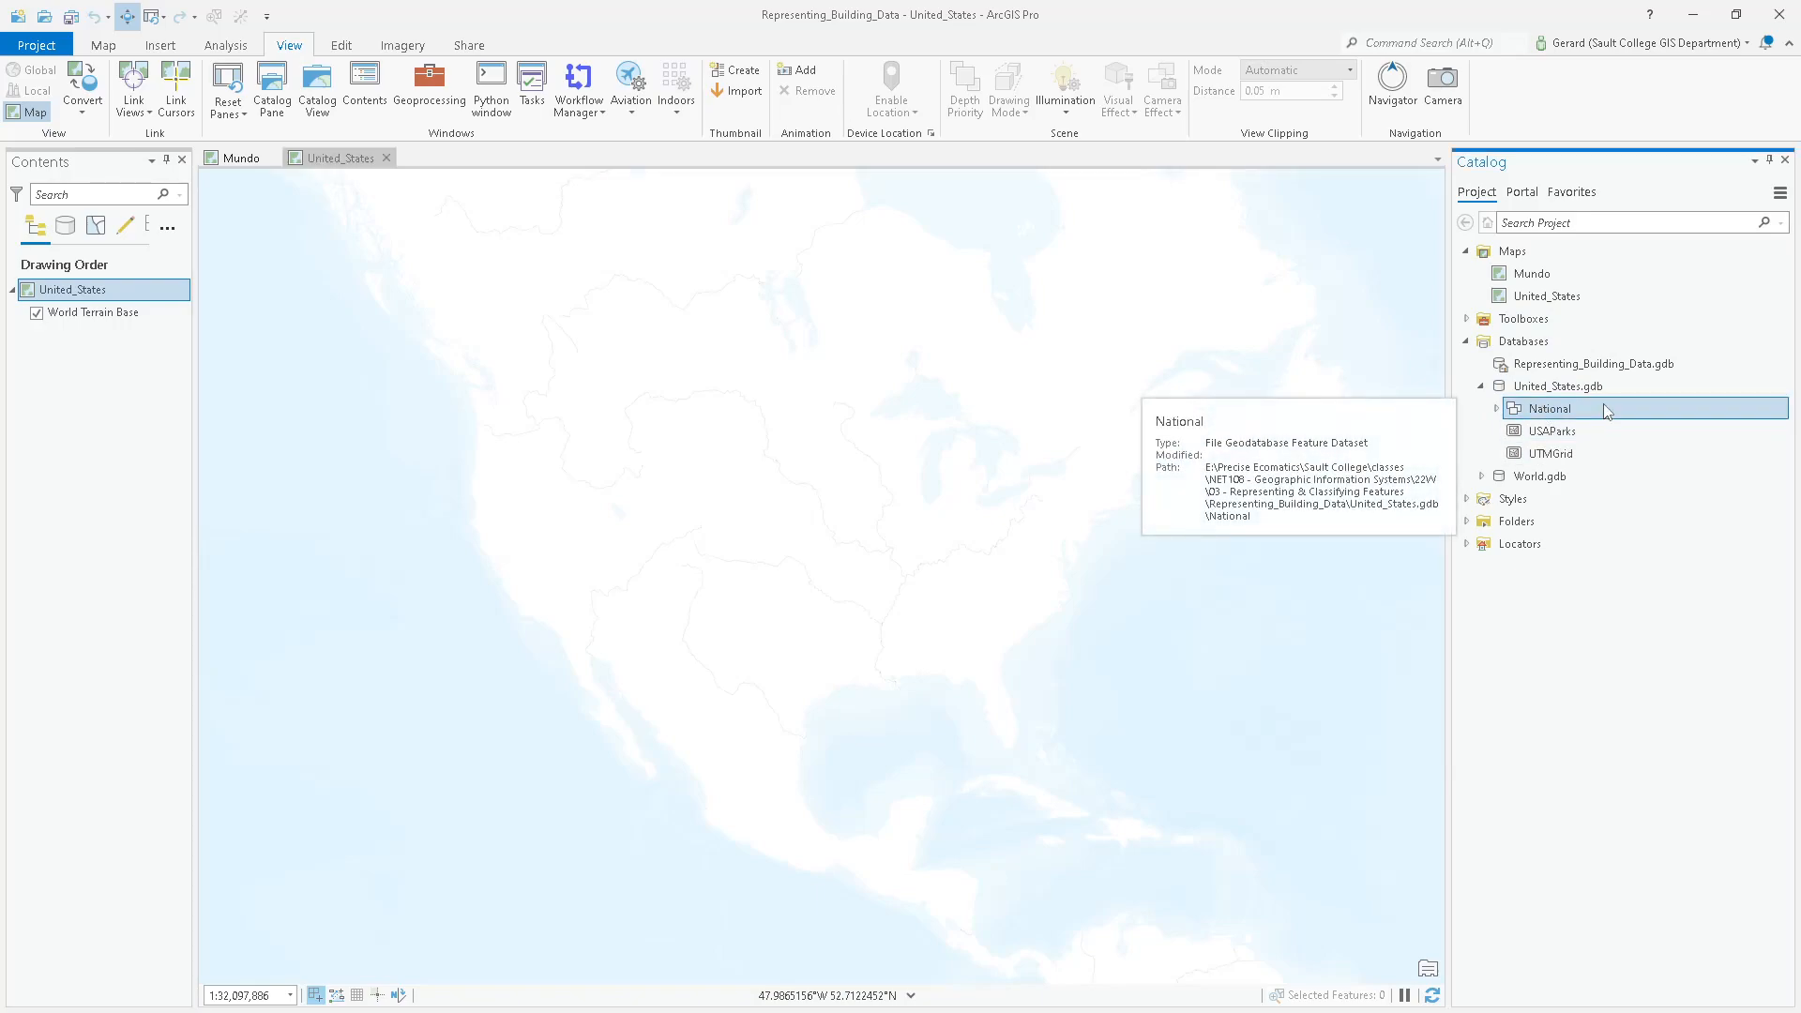
right_click(1605, 409)
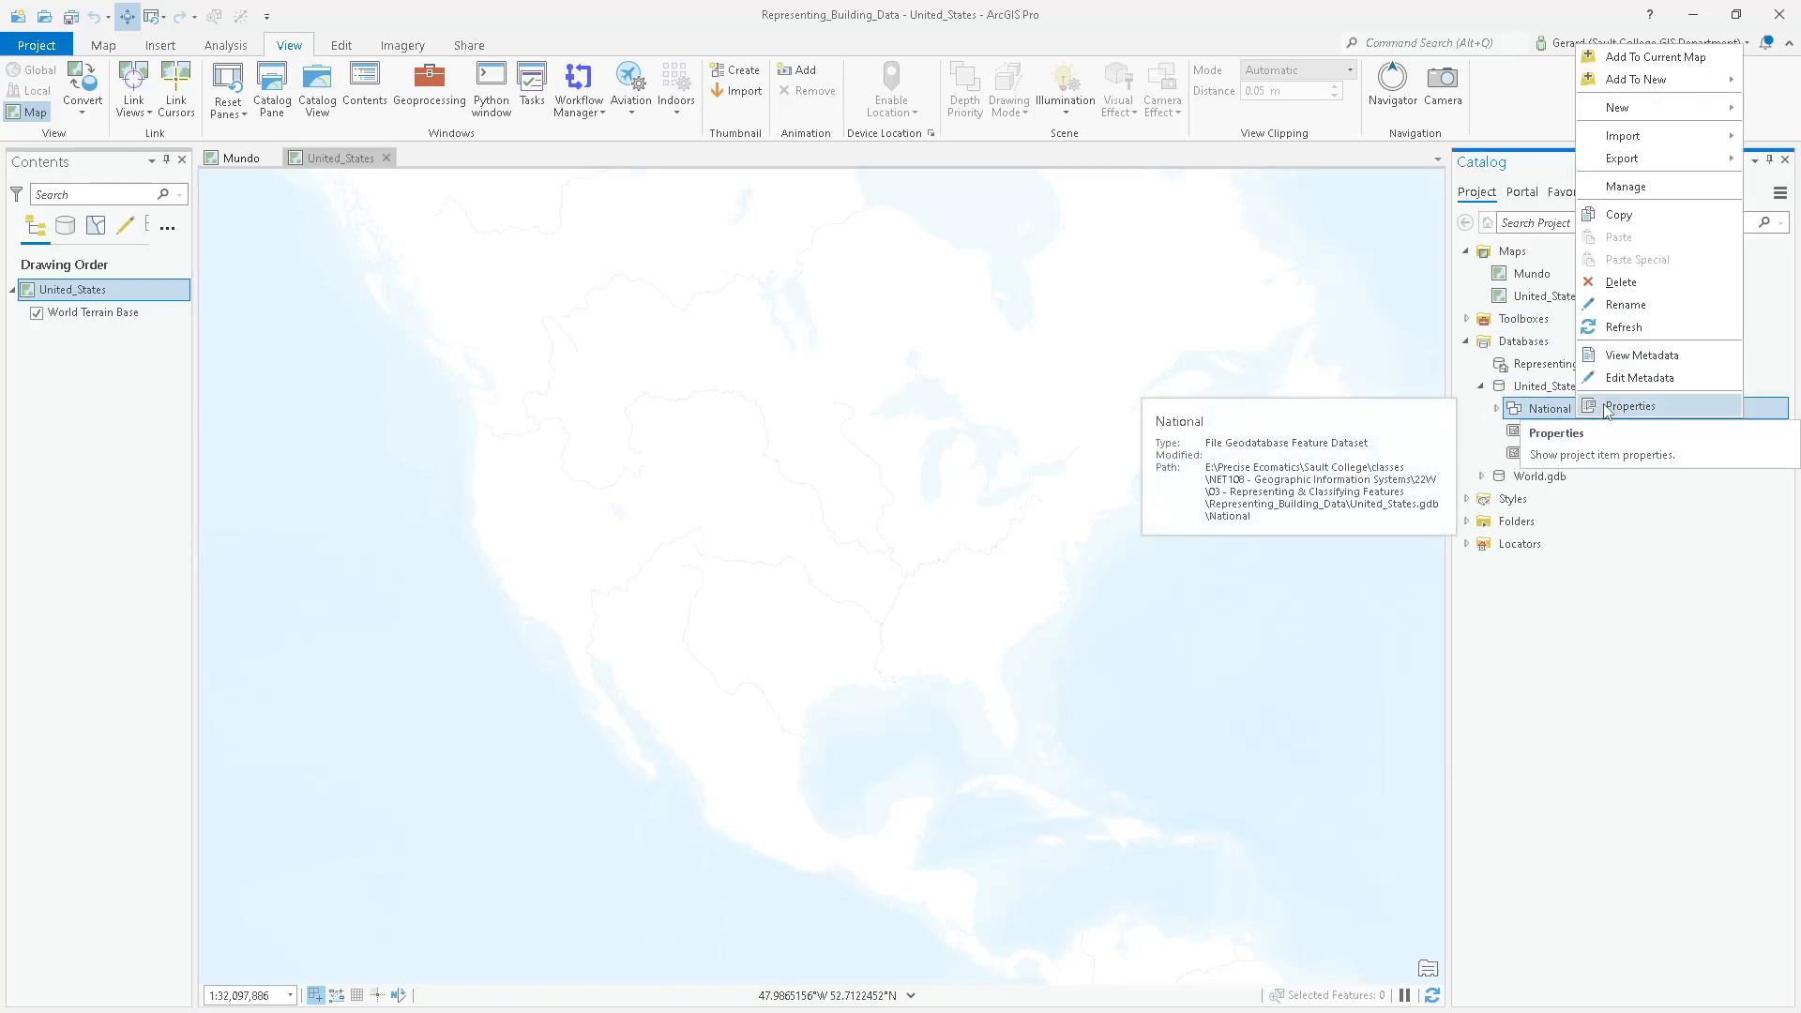
click(1605, 408)
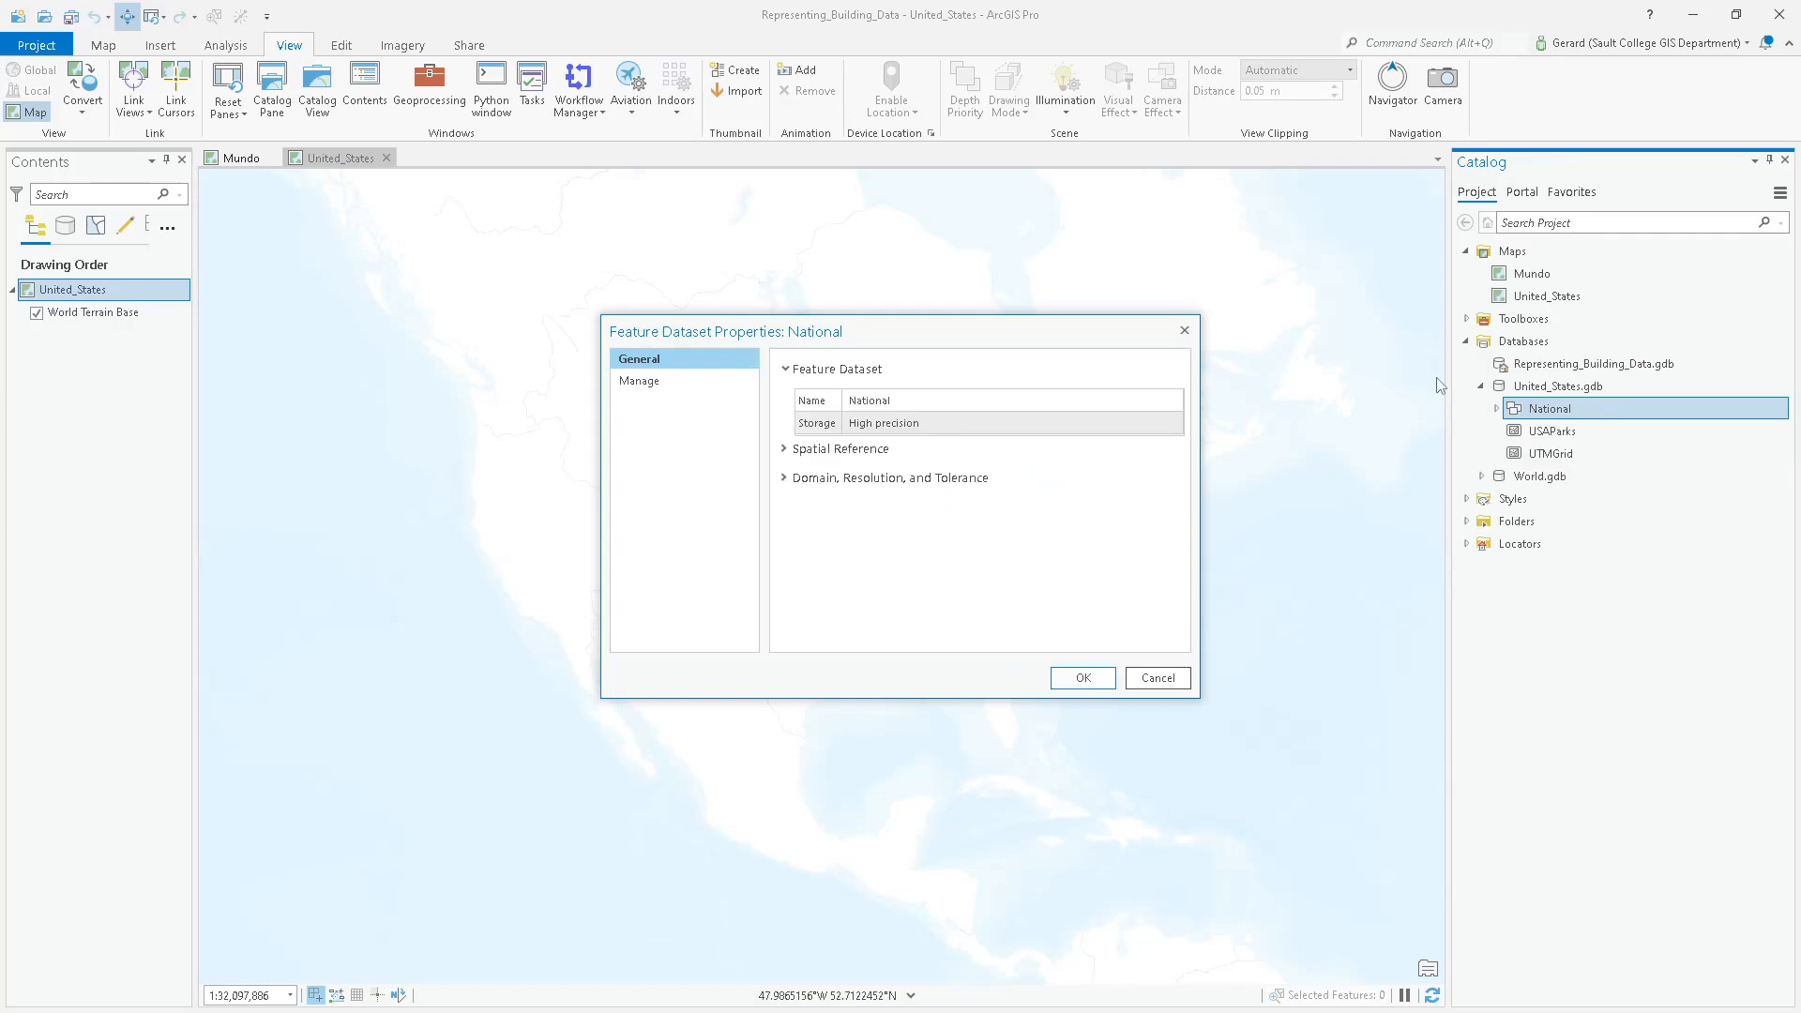
click(786, 450)
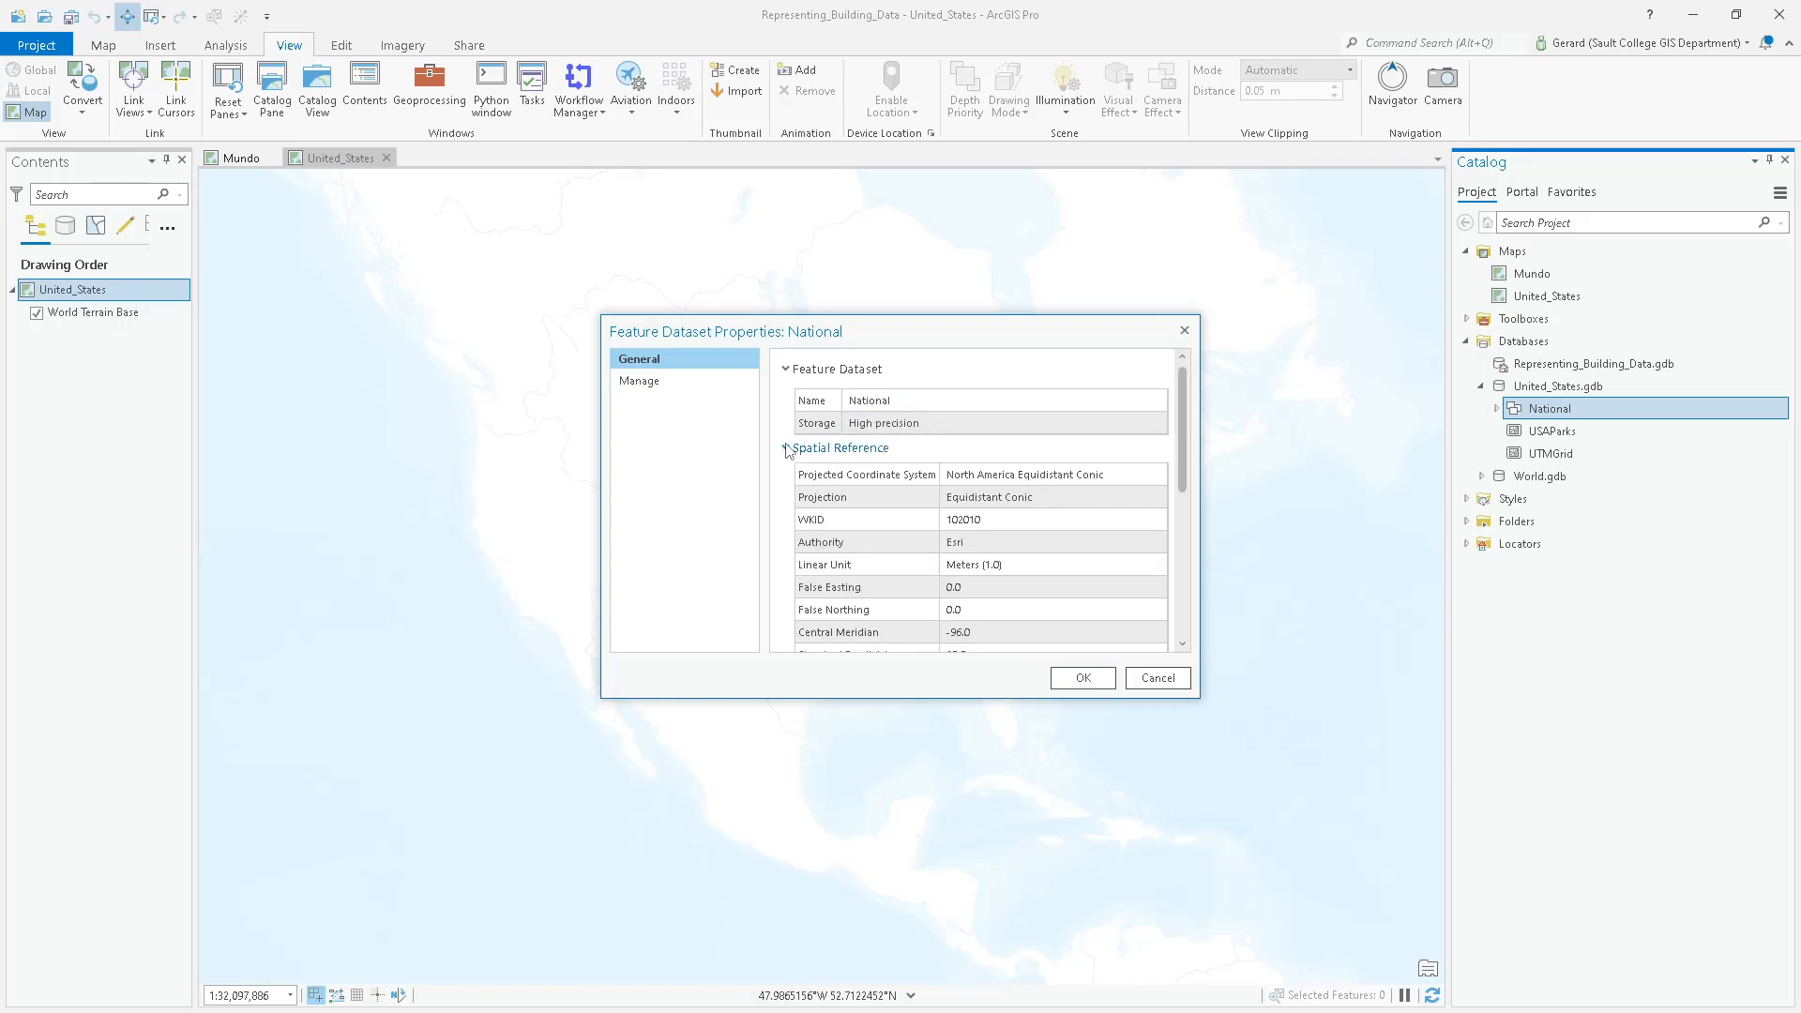
drag(1128, 477, 944, 475)
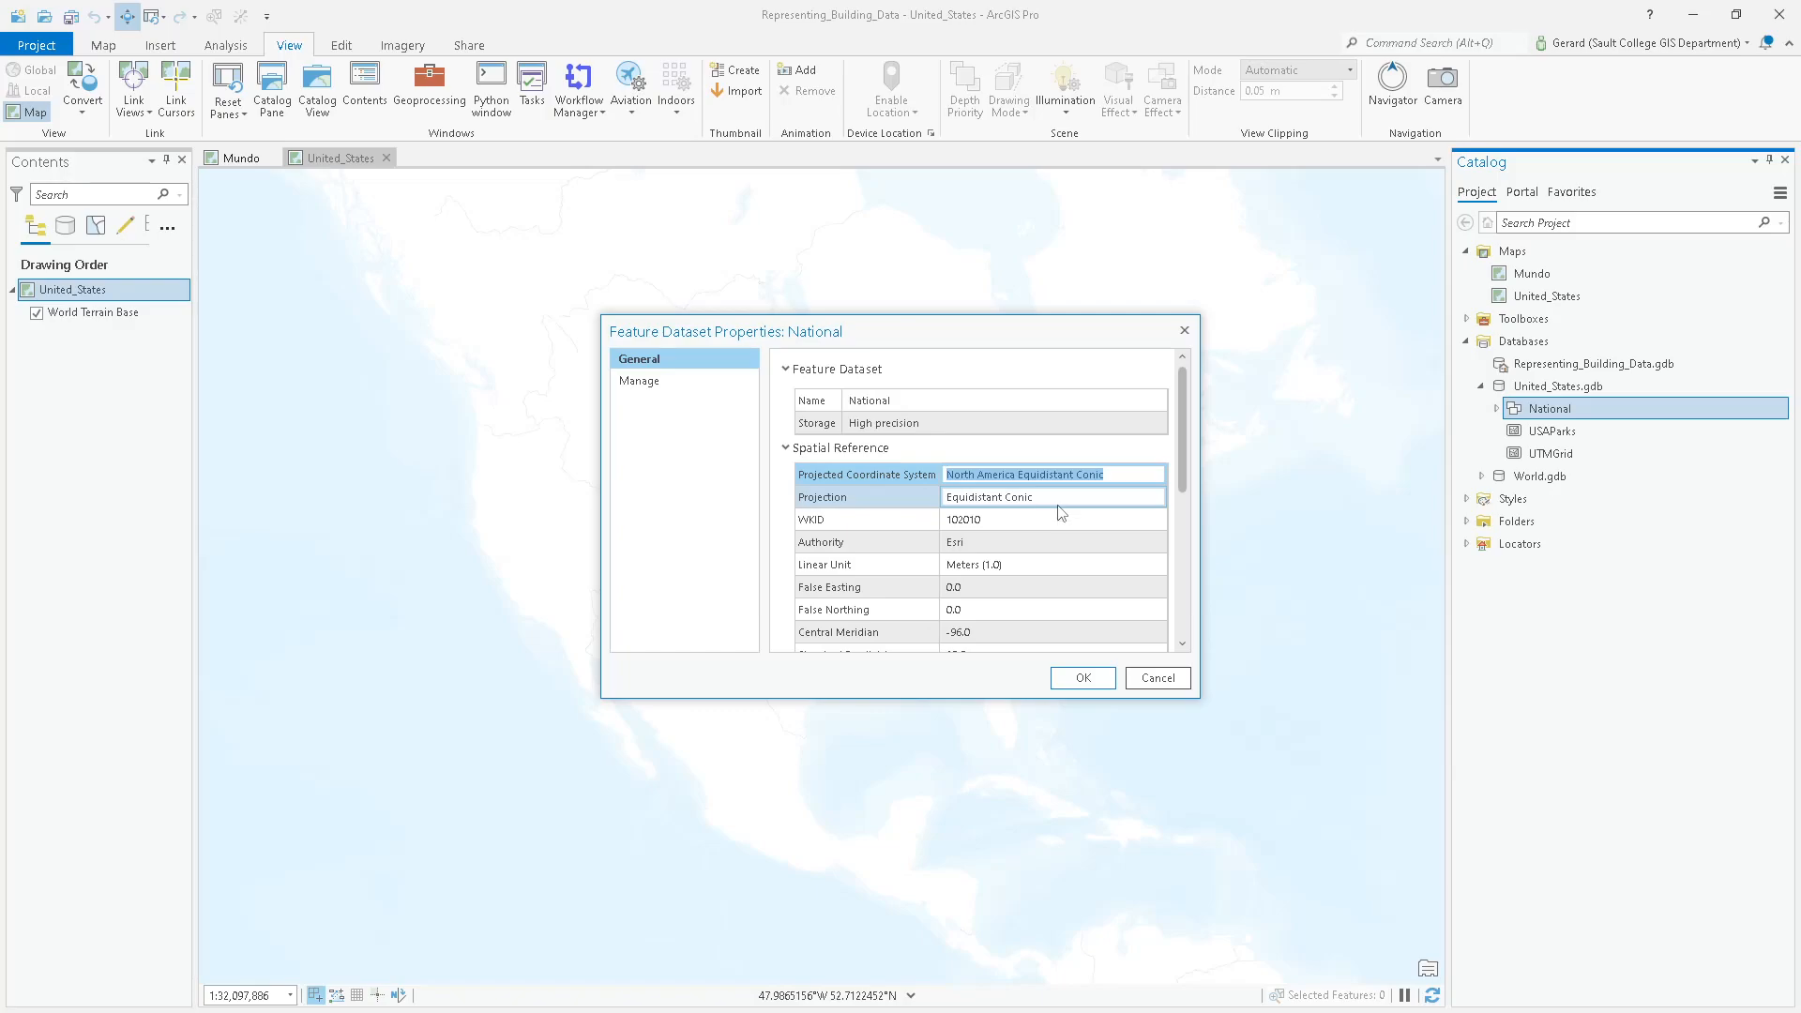
click(1157, 677)
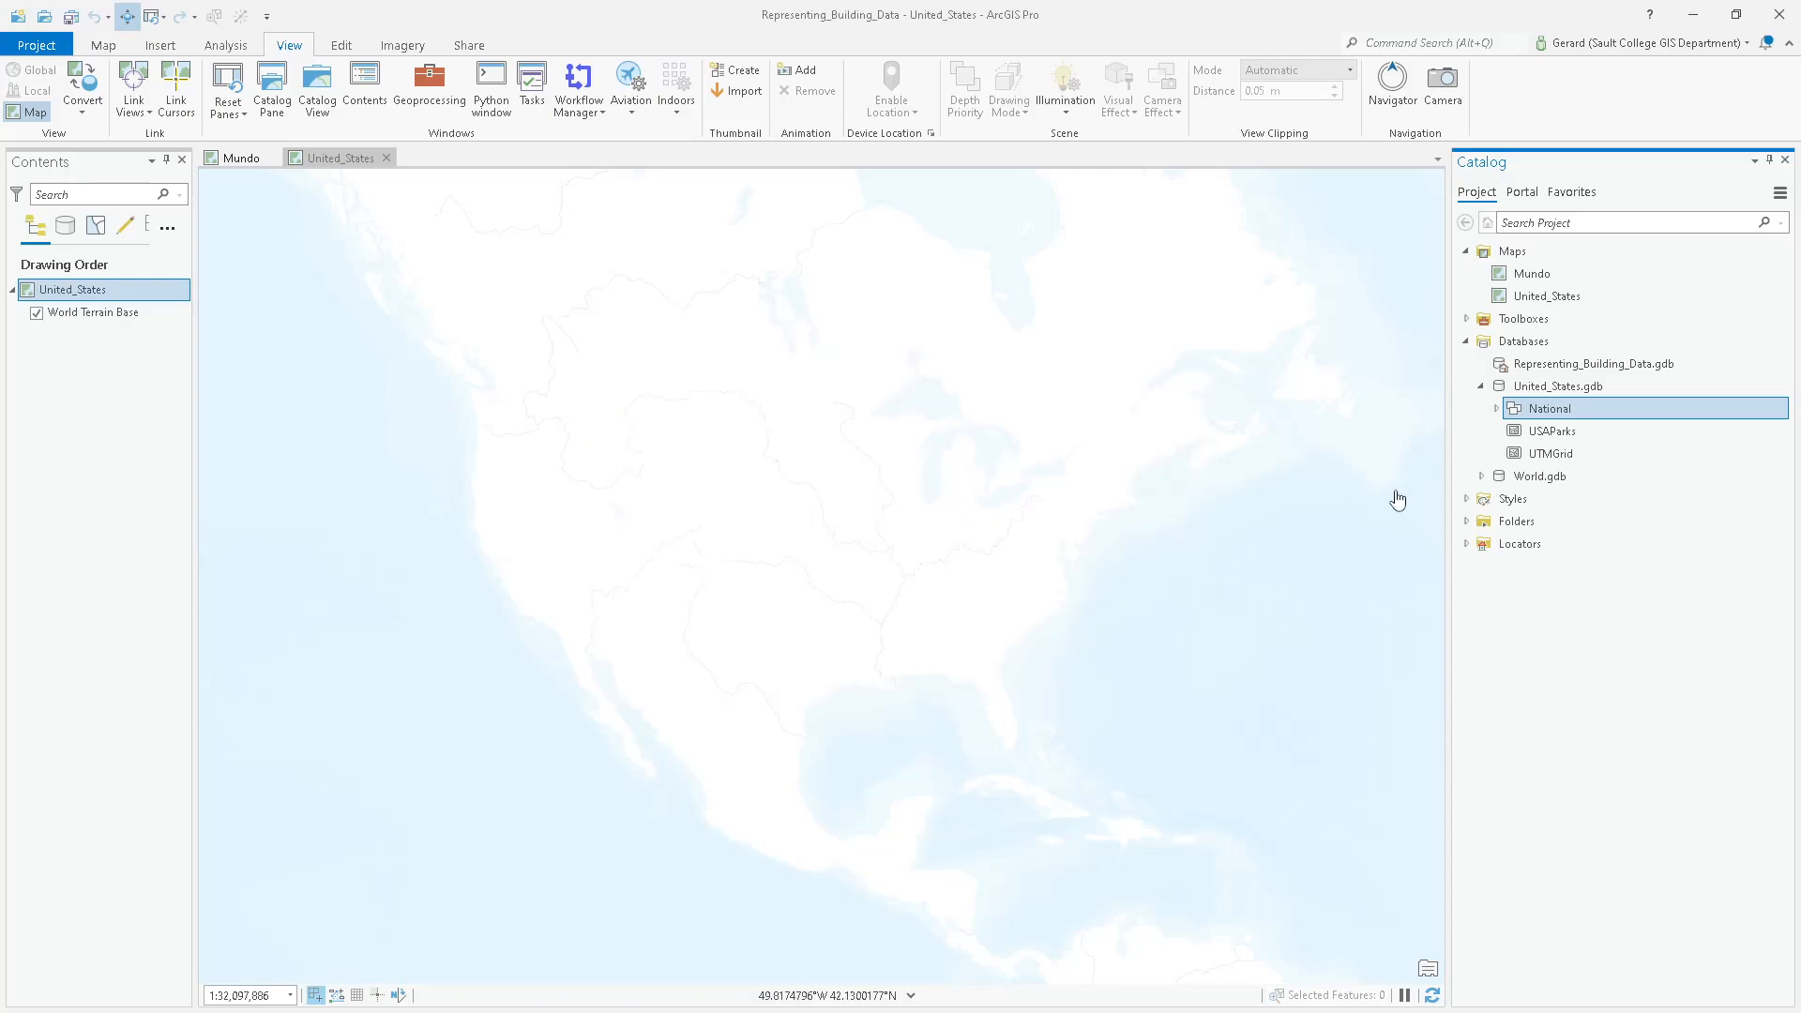
Add the National feature dataset to the United_States map and check the map's coordinate system and the layers that use it.
drag(1516, 412, 973, 450)
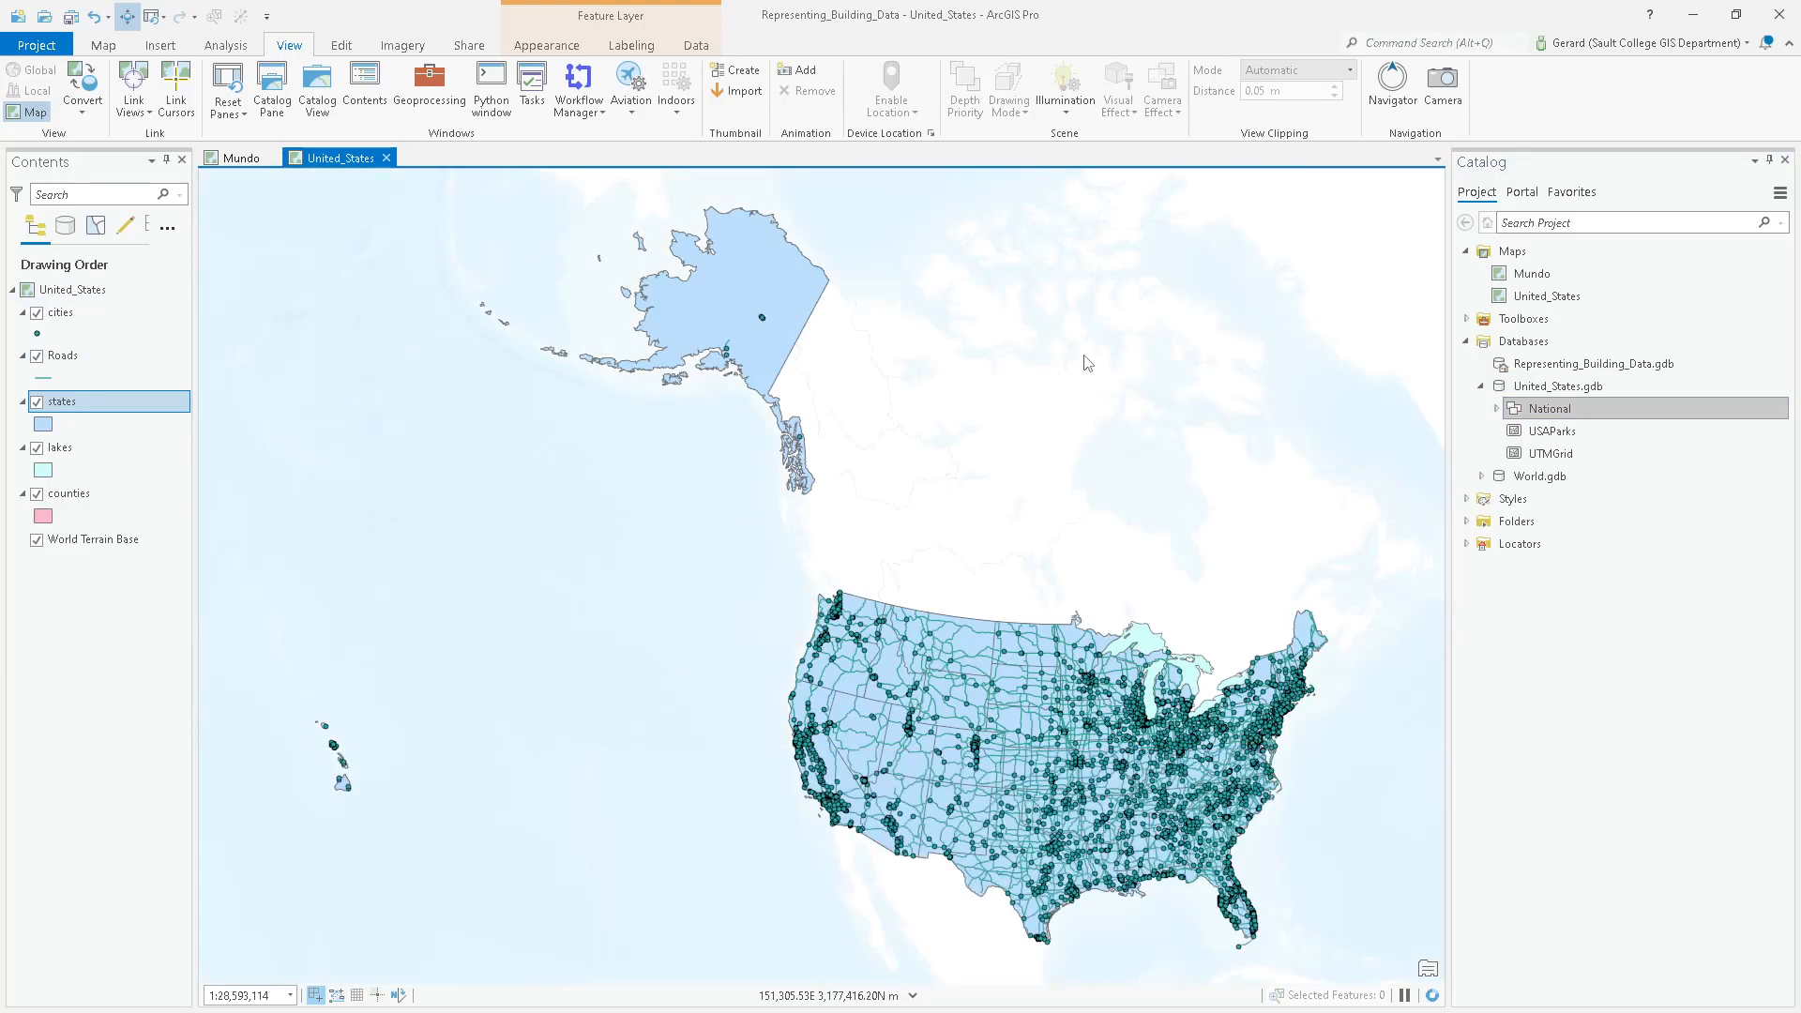
drag(1093, 515, 898, 315)
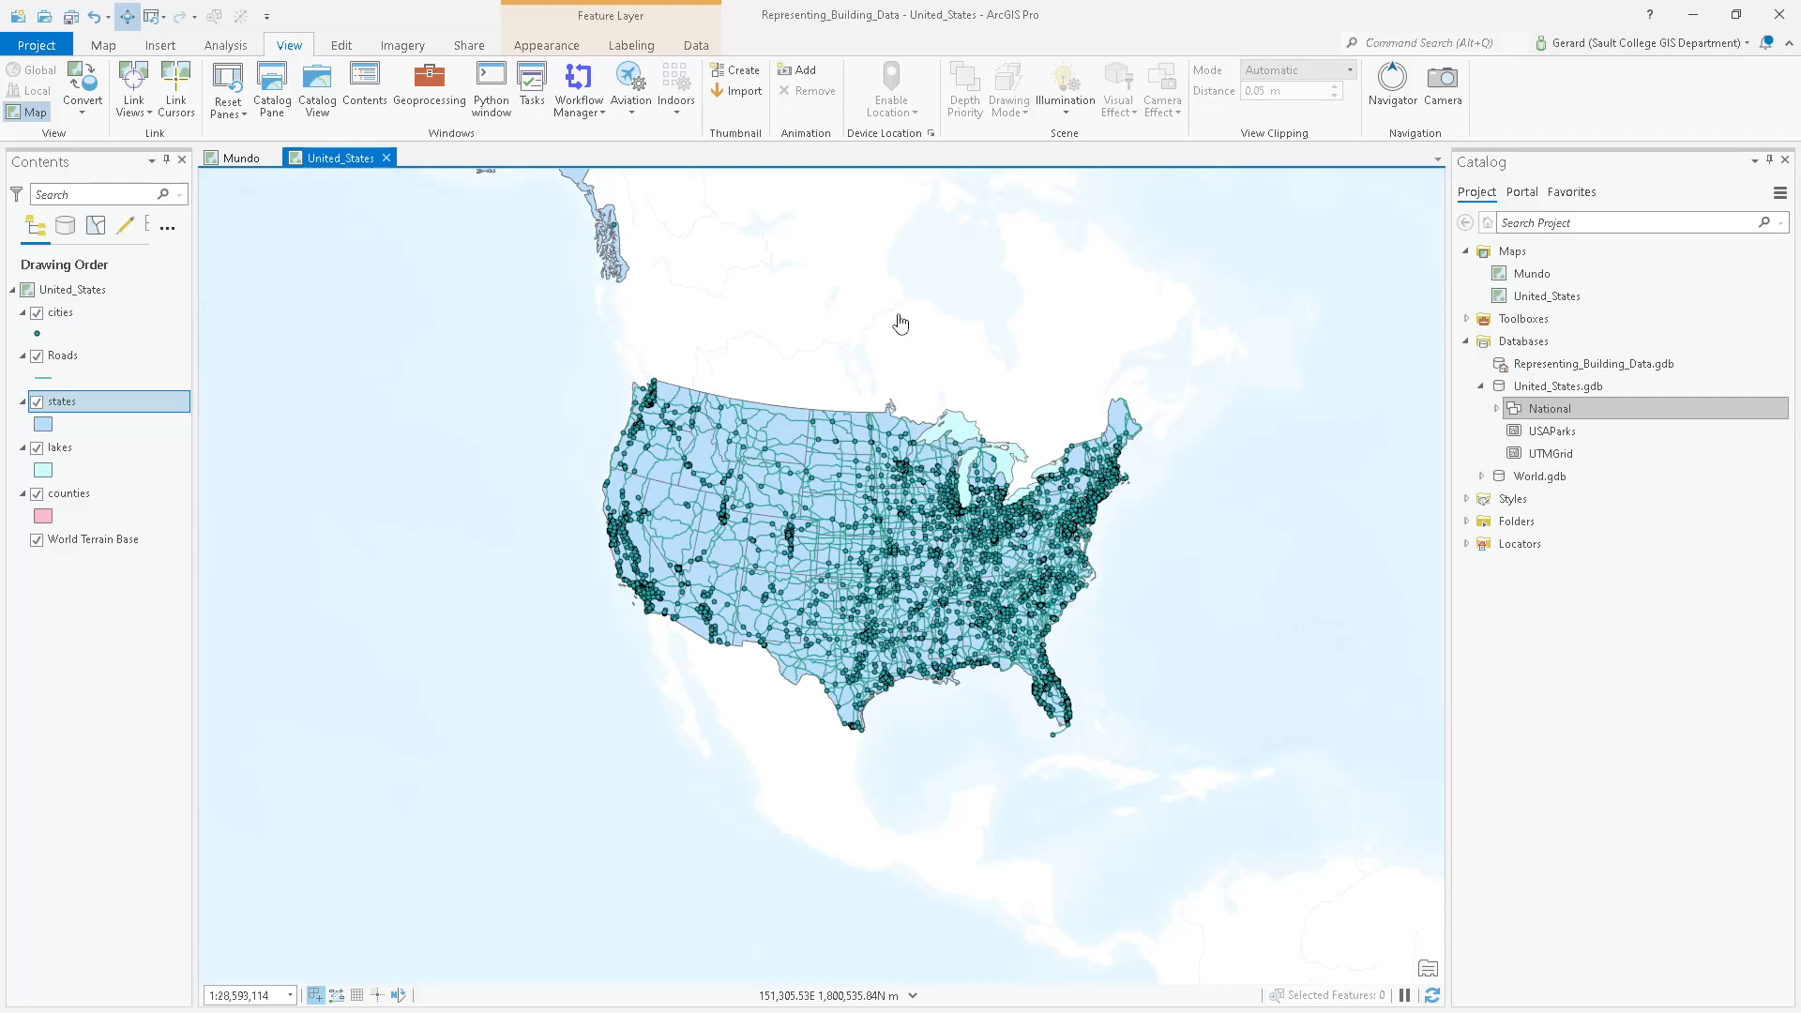
right_click(91, 290)
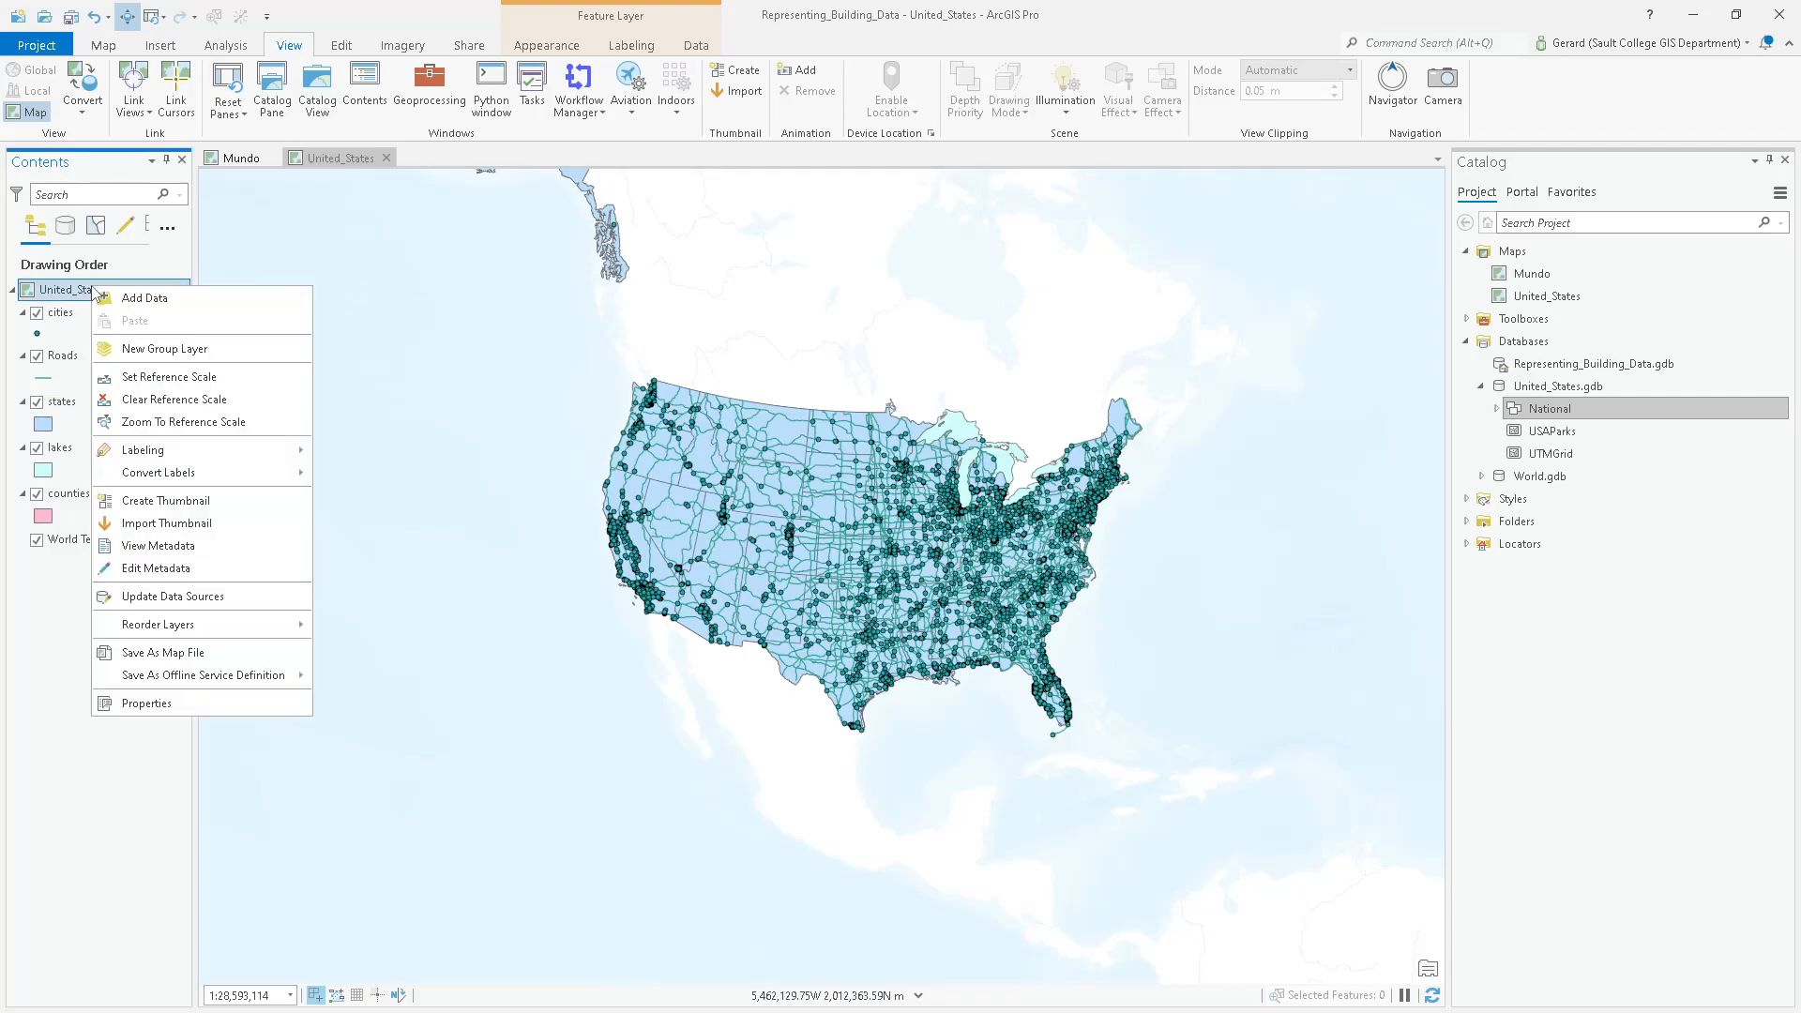
click(176, 696)
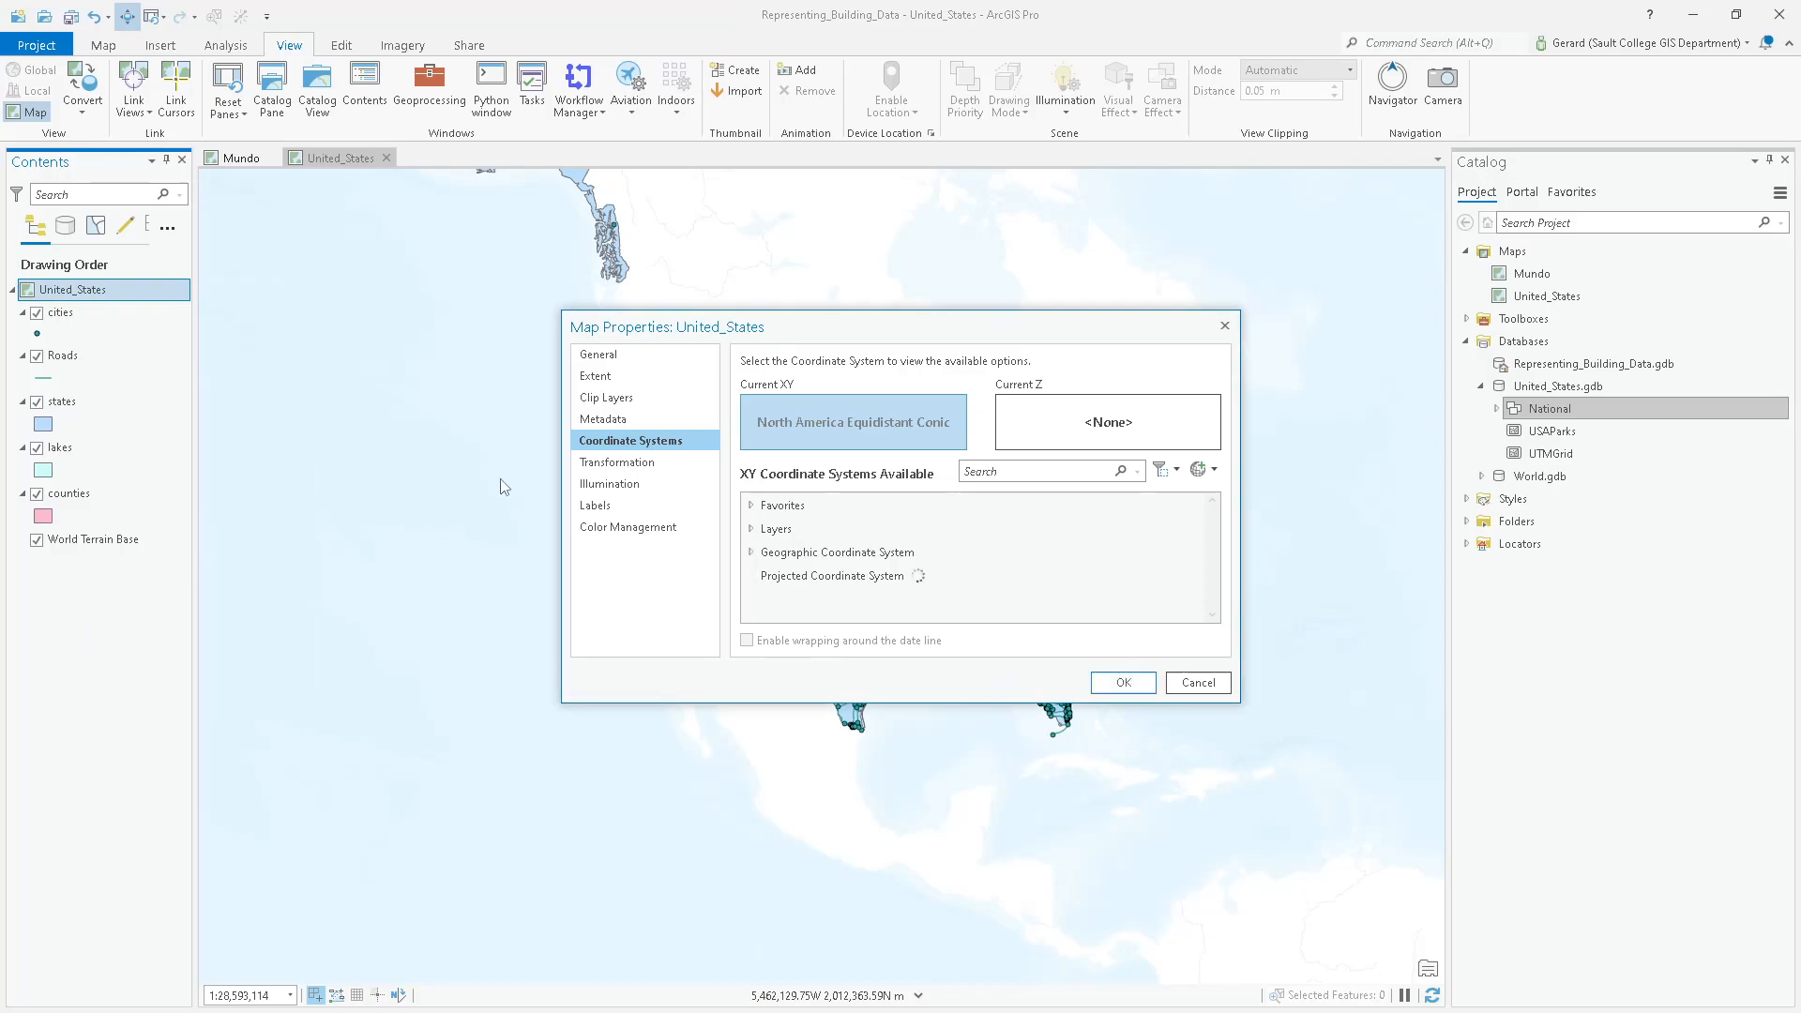
click(877, 528)
drag(882, 330, 705, 272)
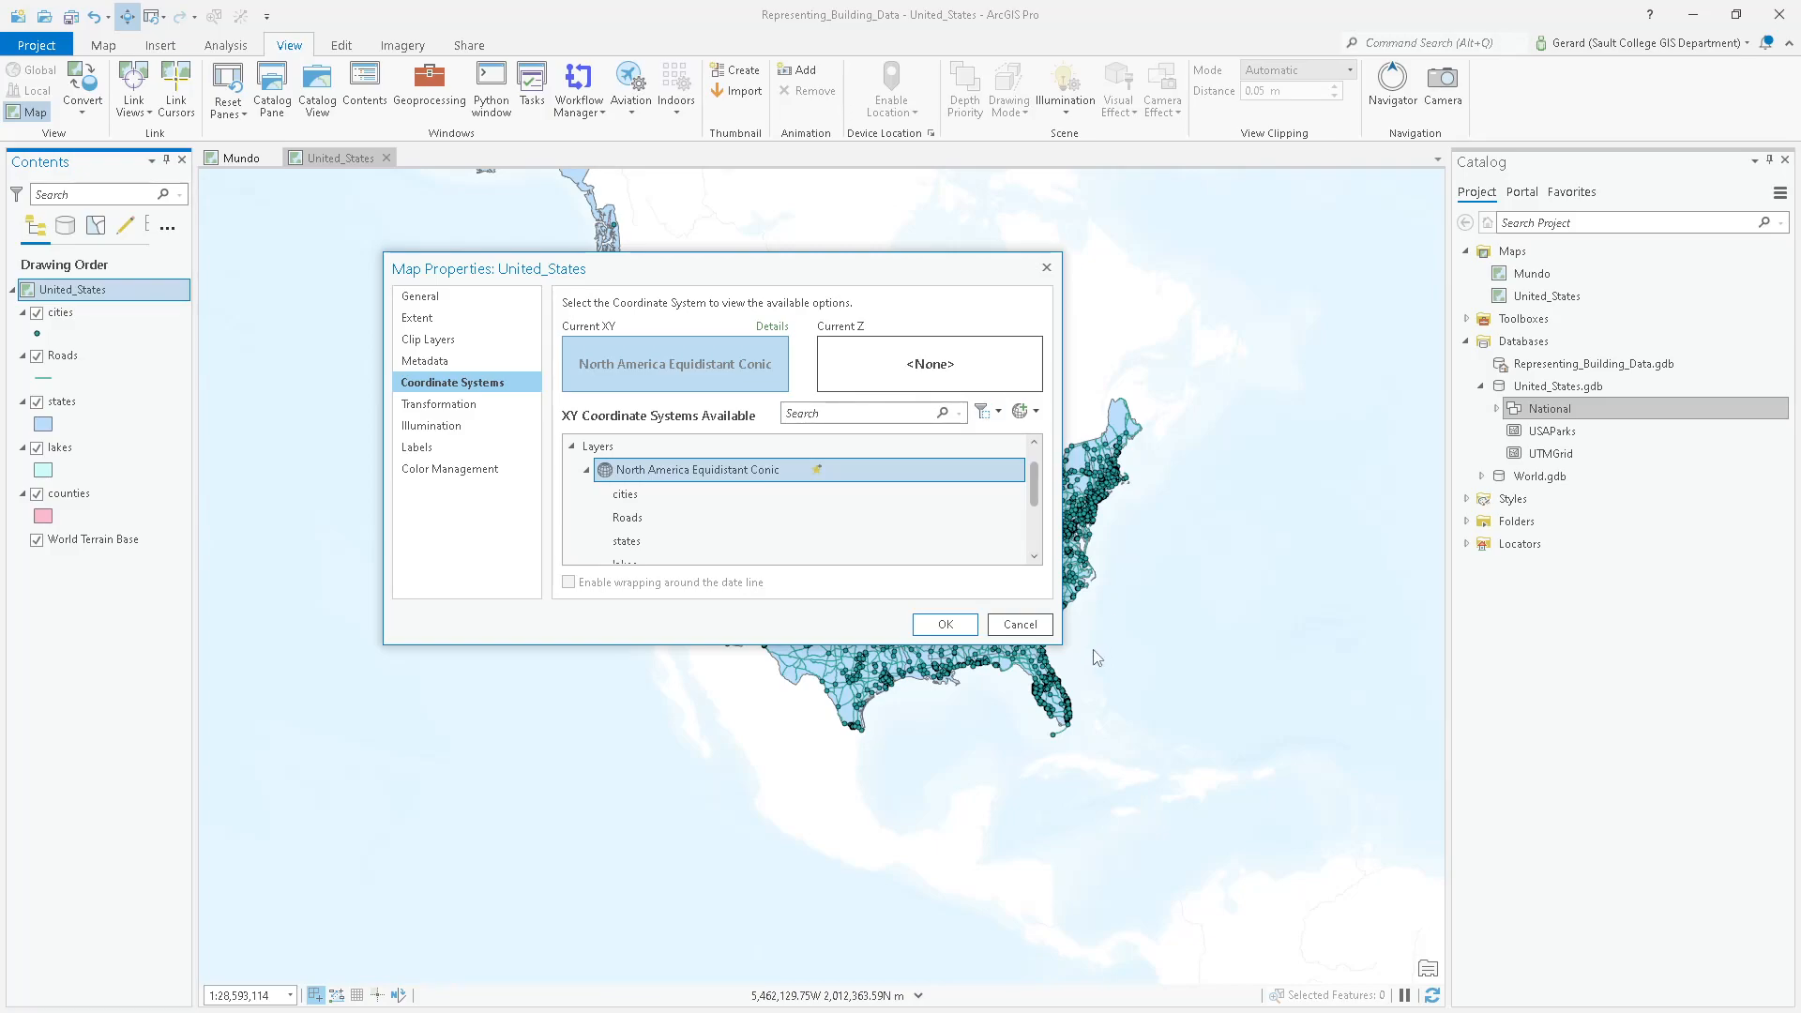
click(1019, 623)
Remove the World Terrain Base basemap layer from the United_States map.
click(84, 541)
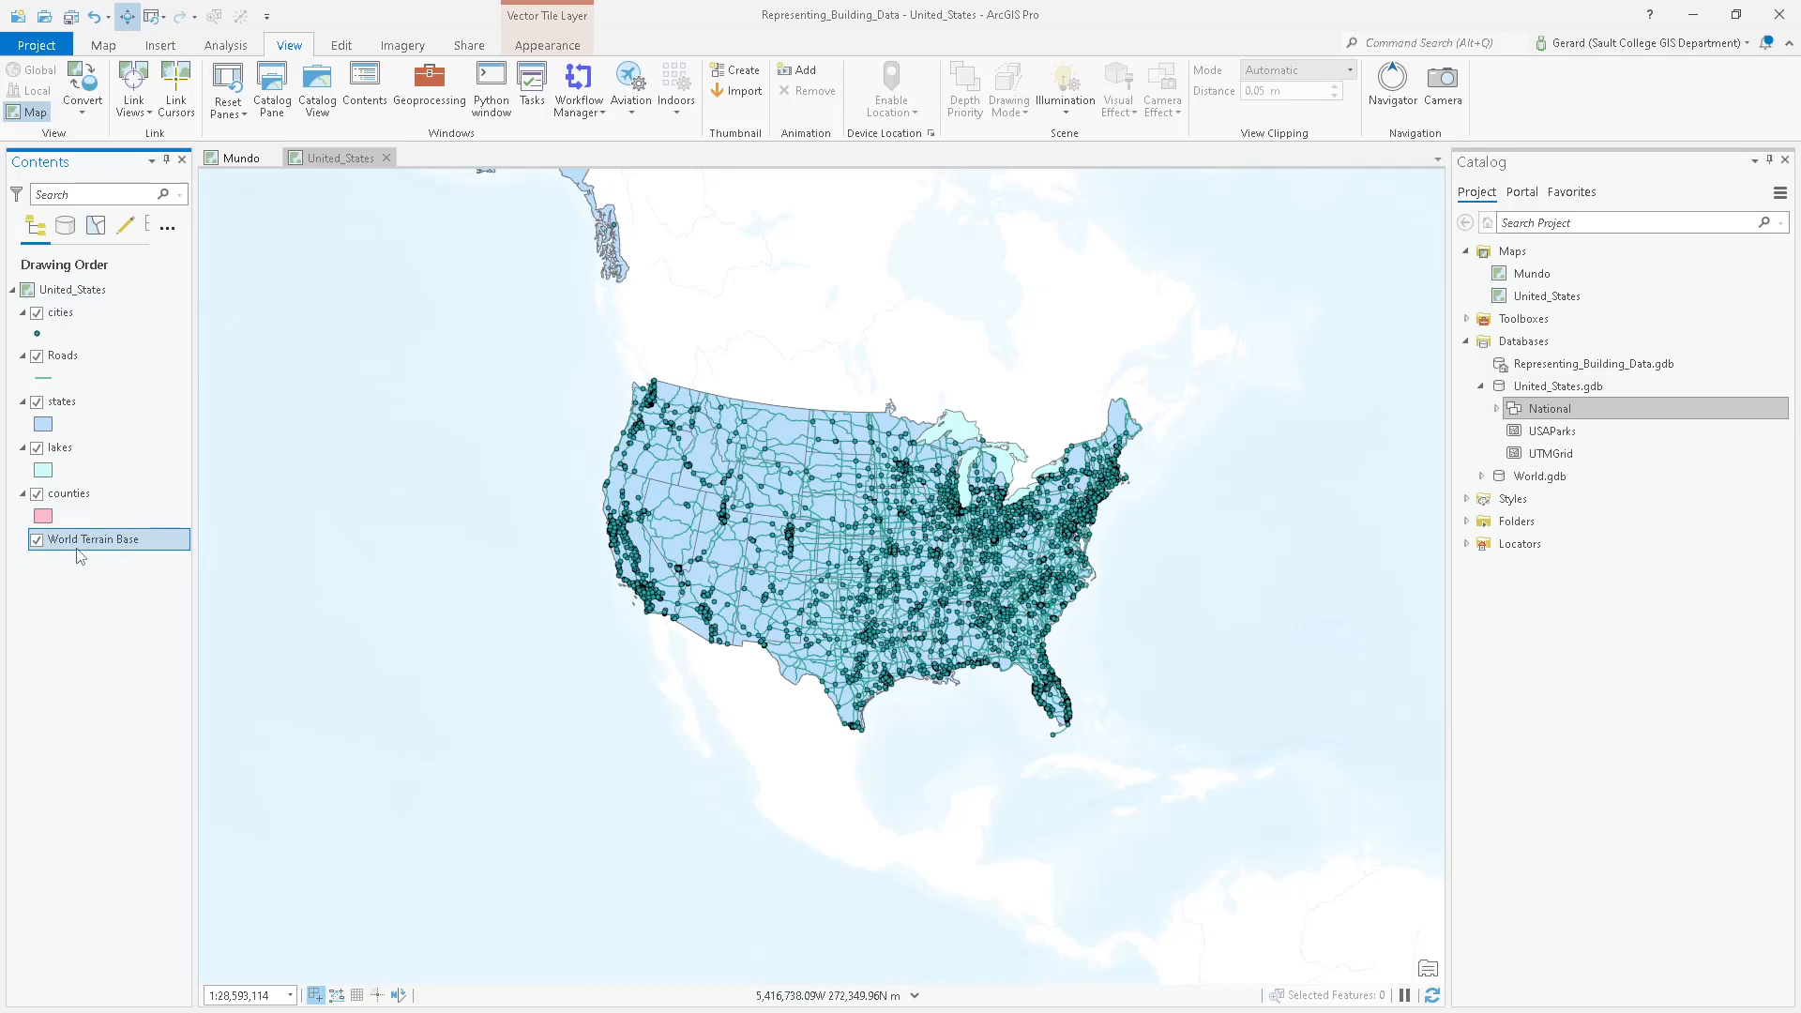
scroll(833, 388, down, 3)
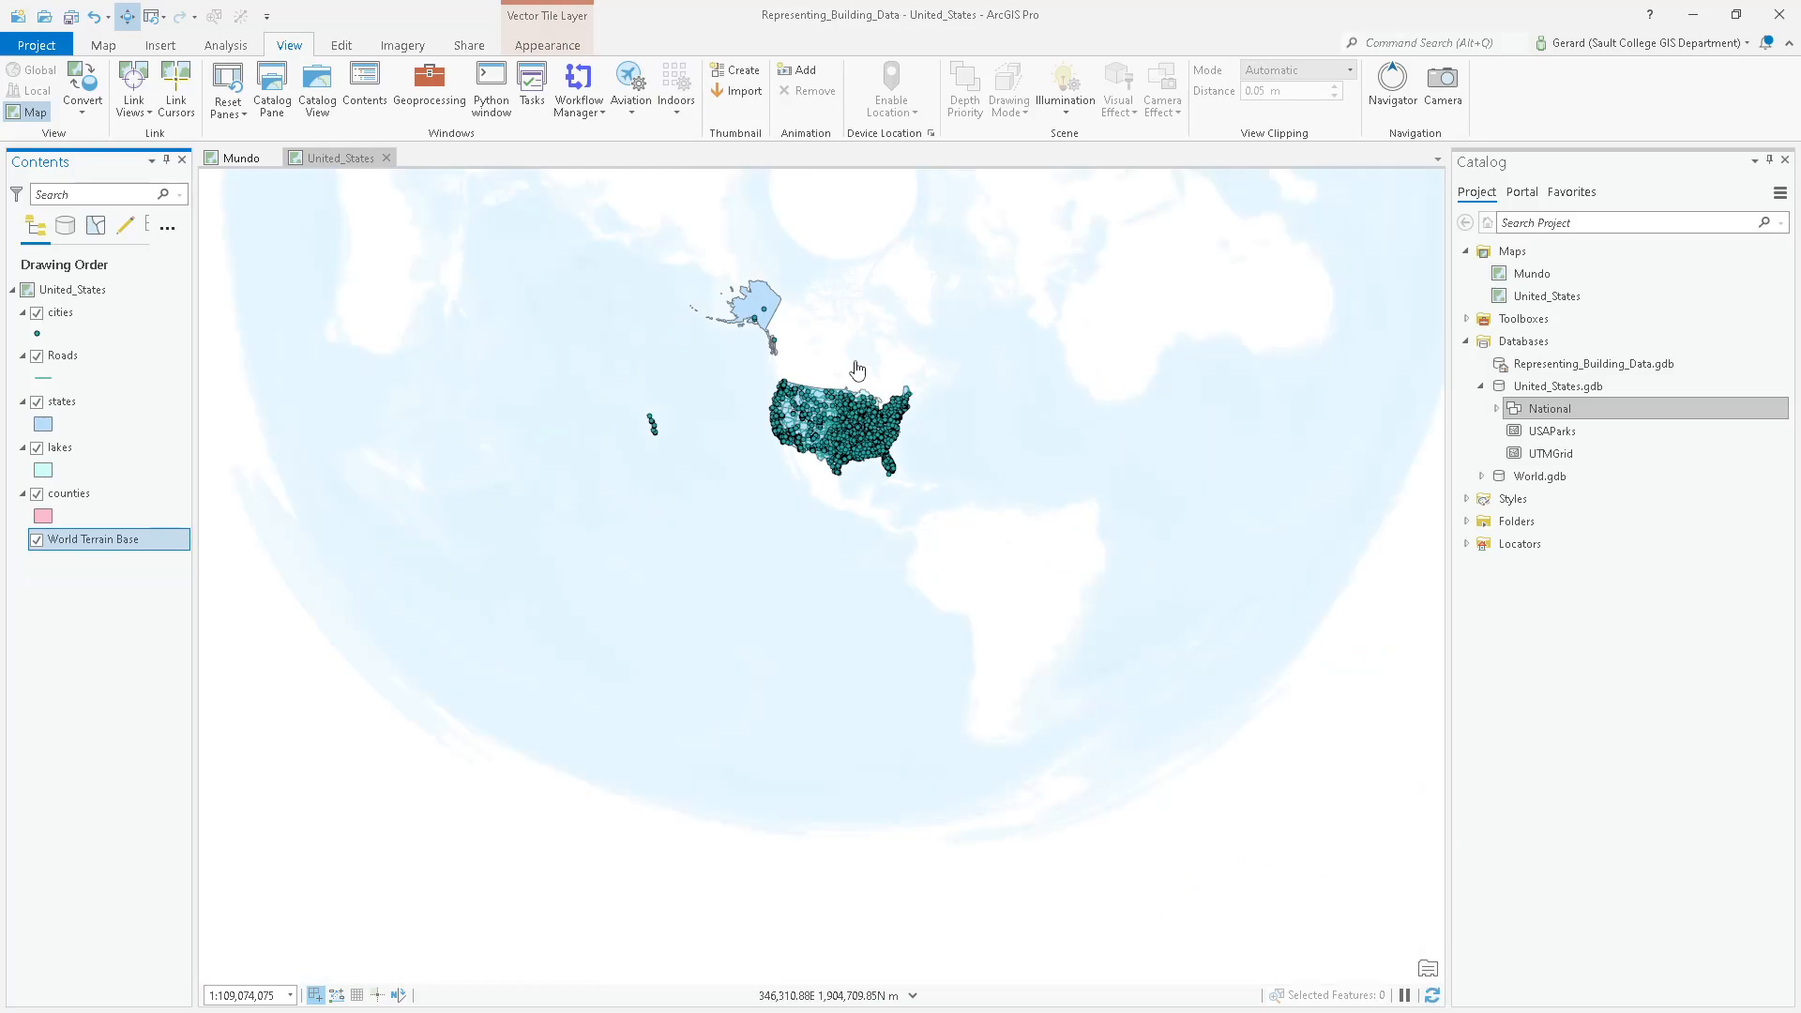
right_click(104, 540)
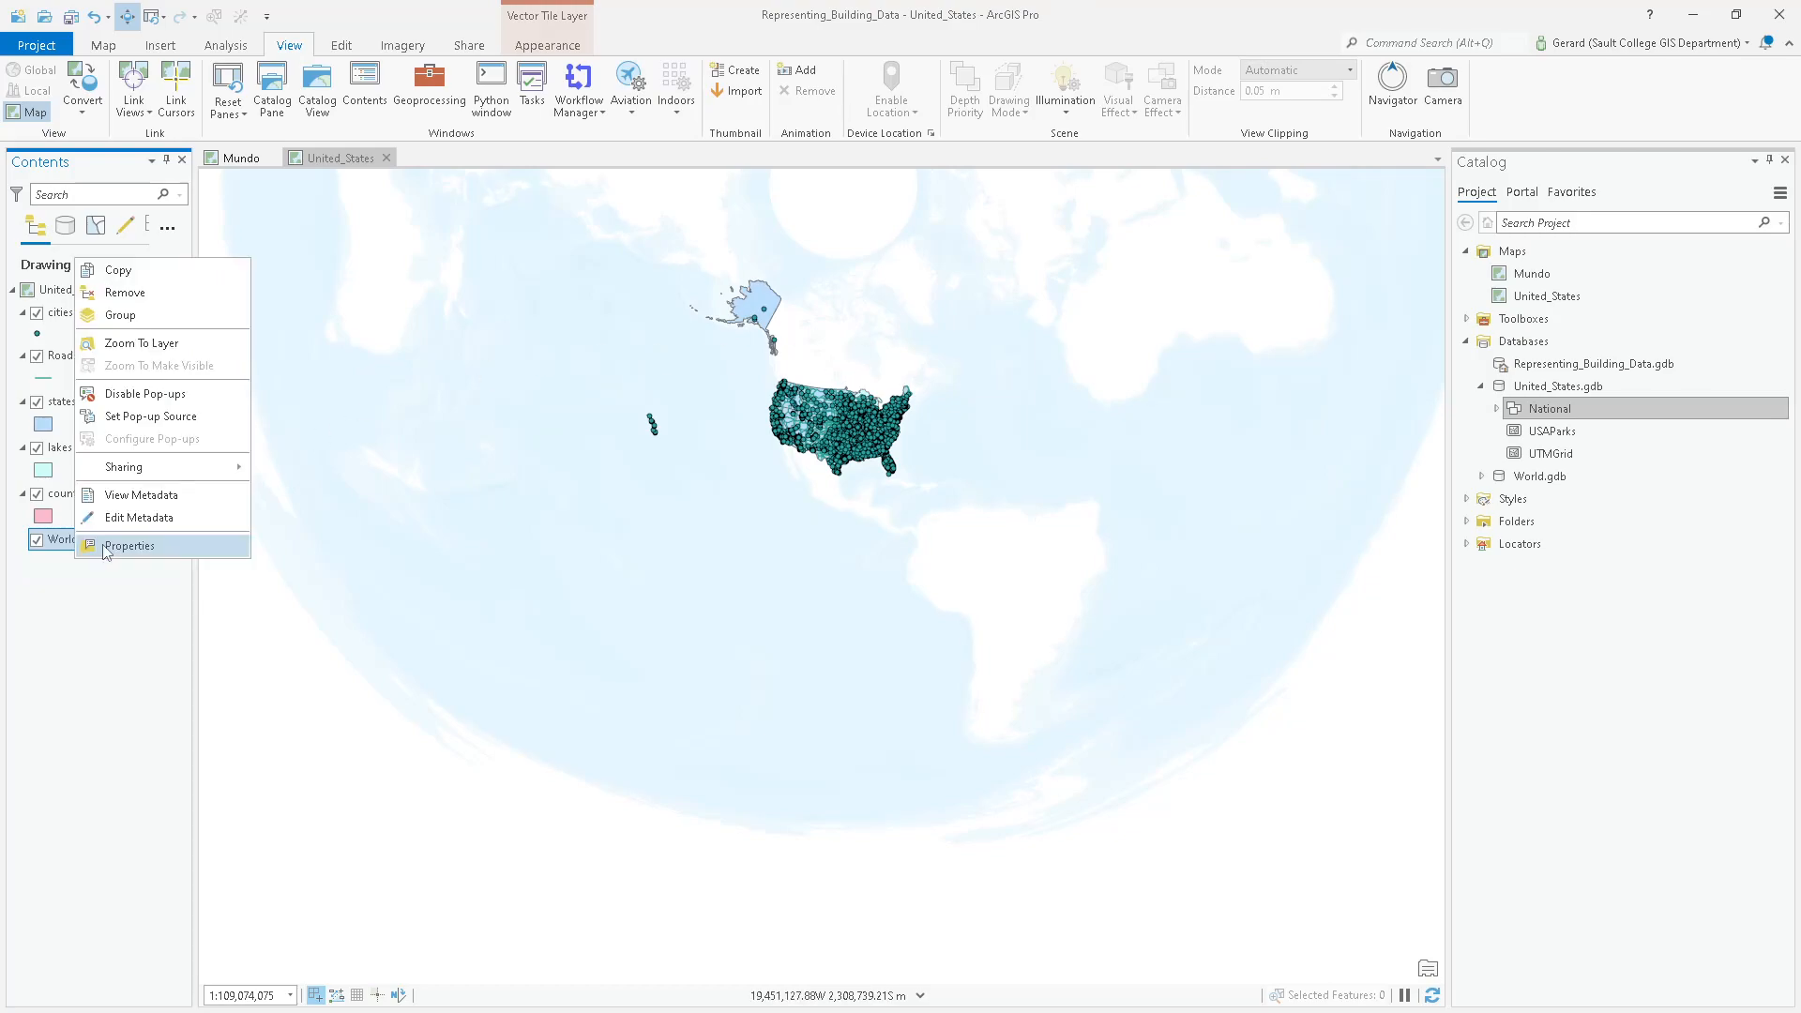
click(141, 293)
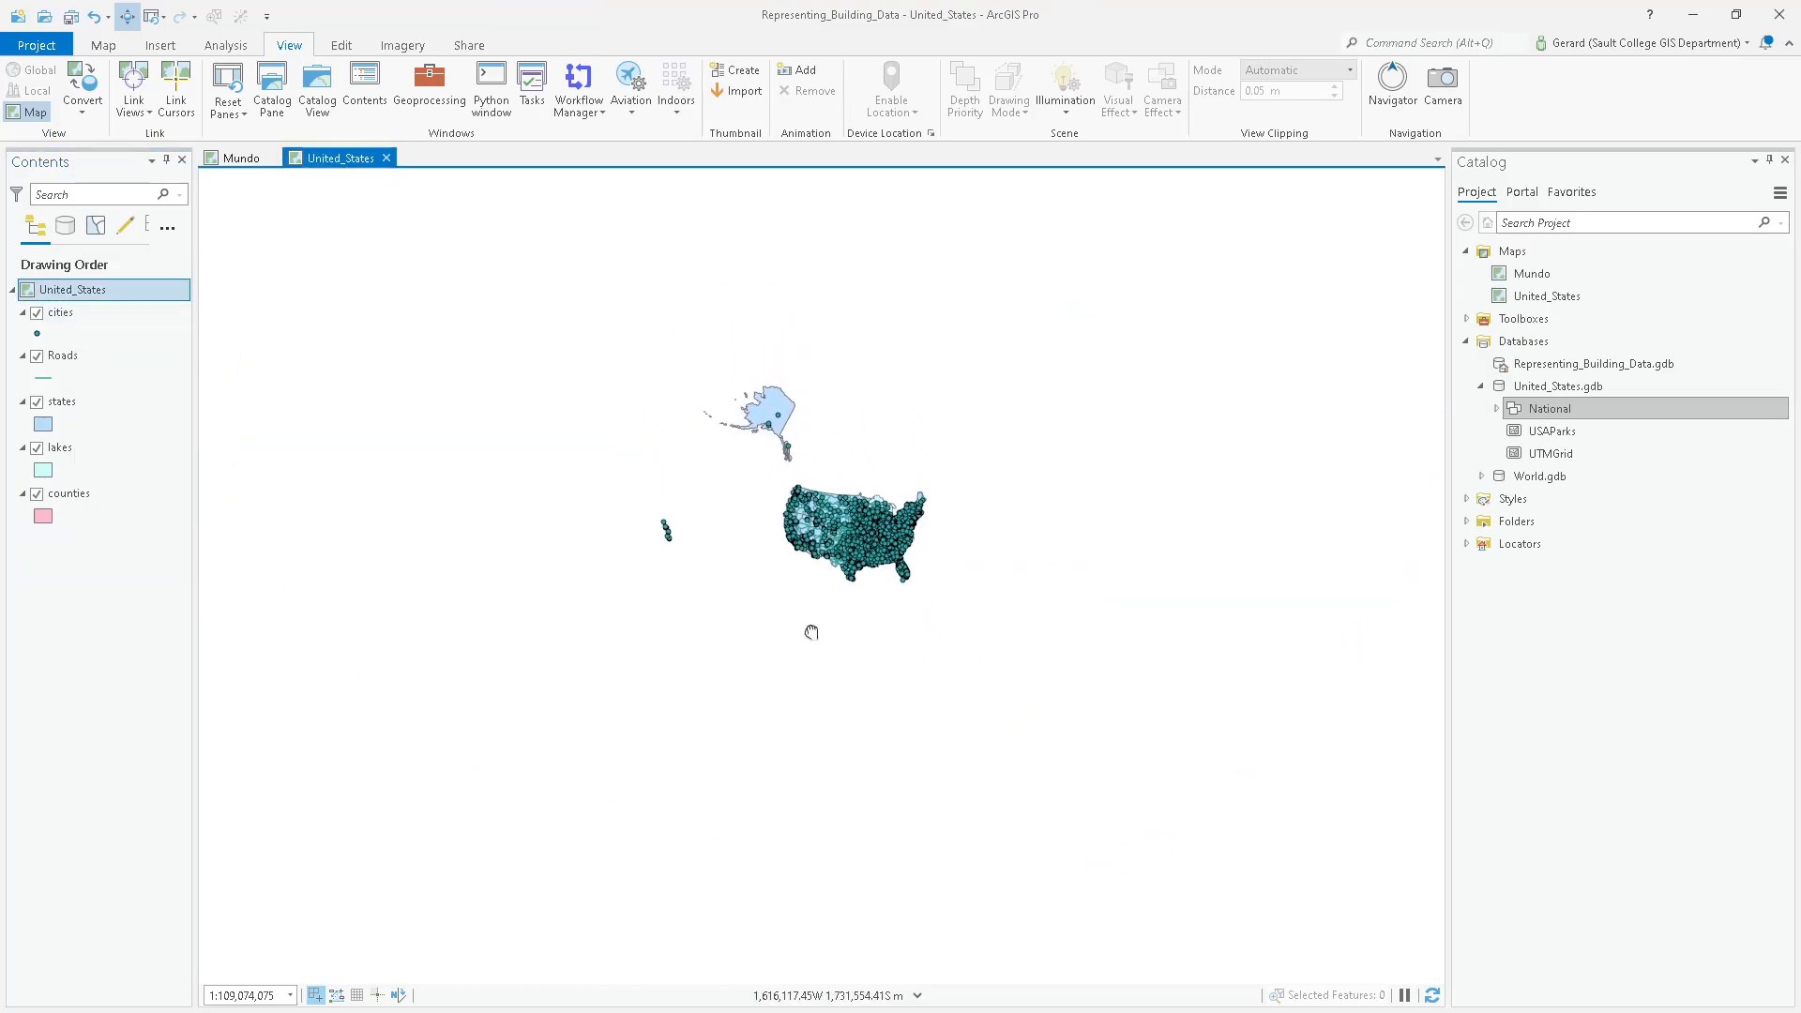
Check the United_States map's coordinate system and the layers that use it in the map properties, and close them without changes.
scroll(846, 626, up, 6)
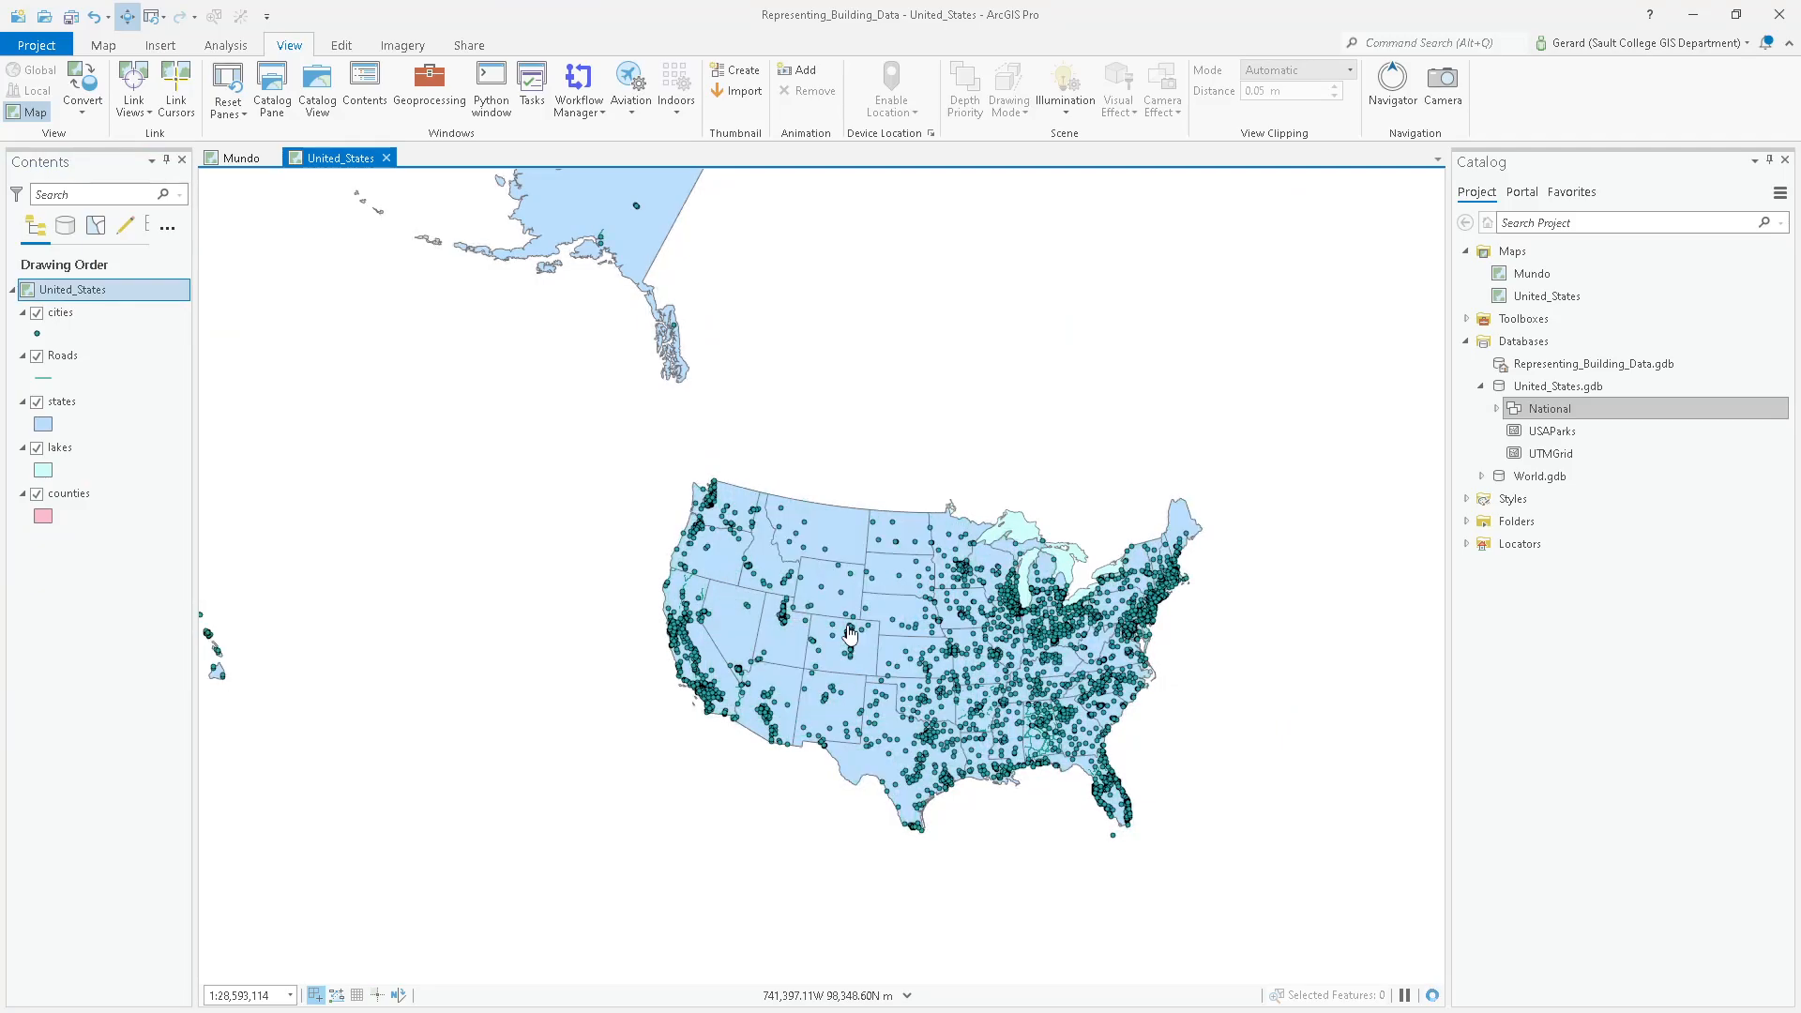
drag(848, 630, 725, 450)
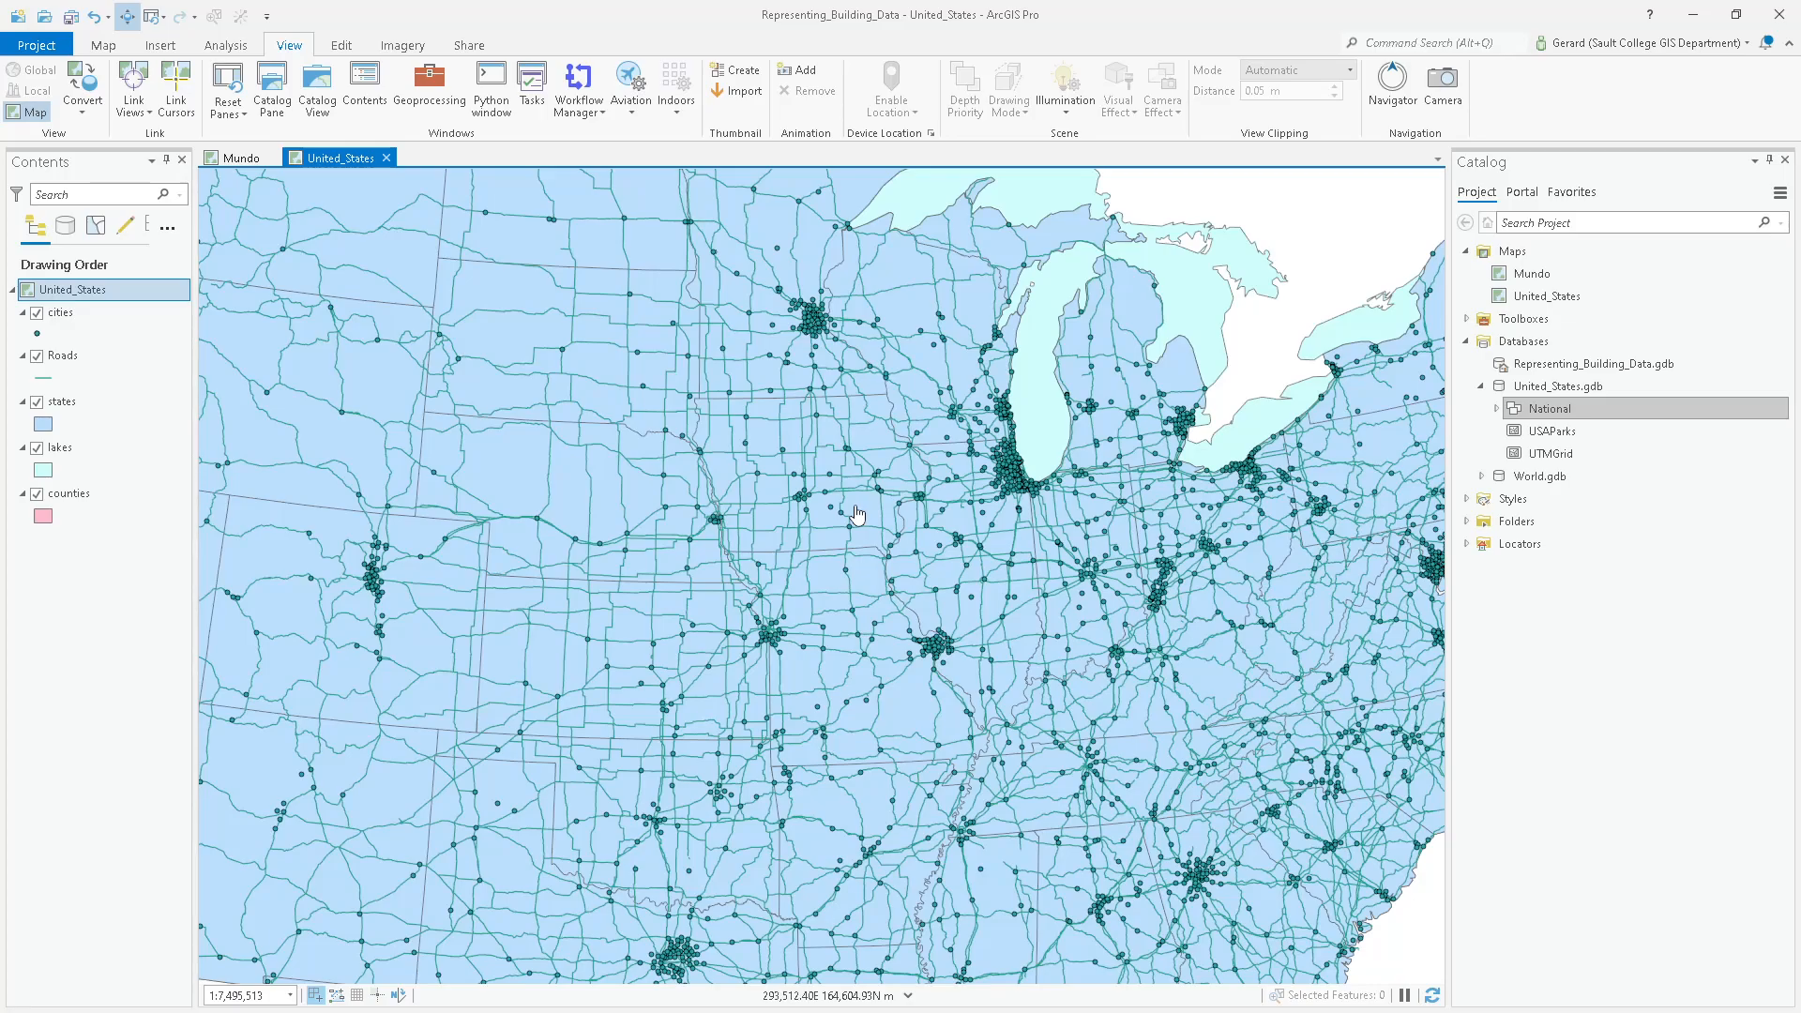
right_click(111, 297)
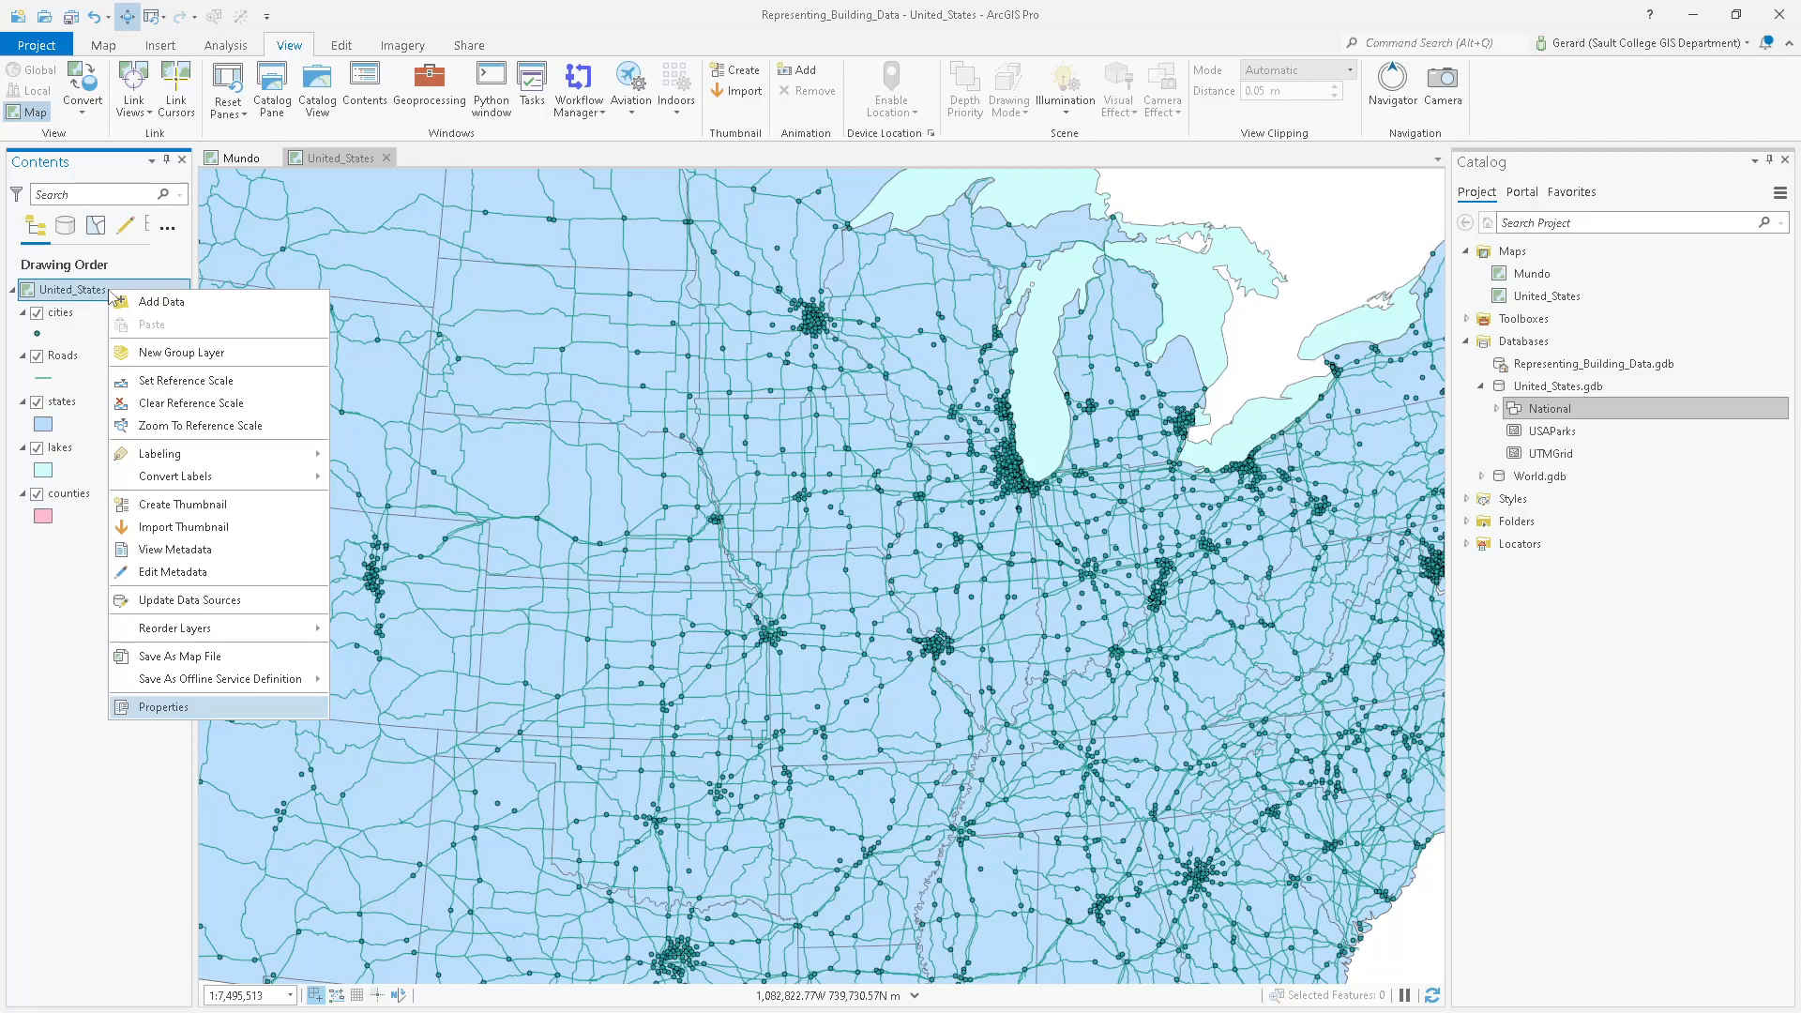
click(205, 713)
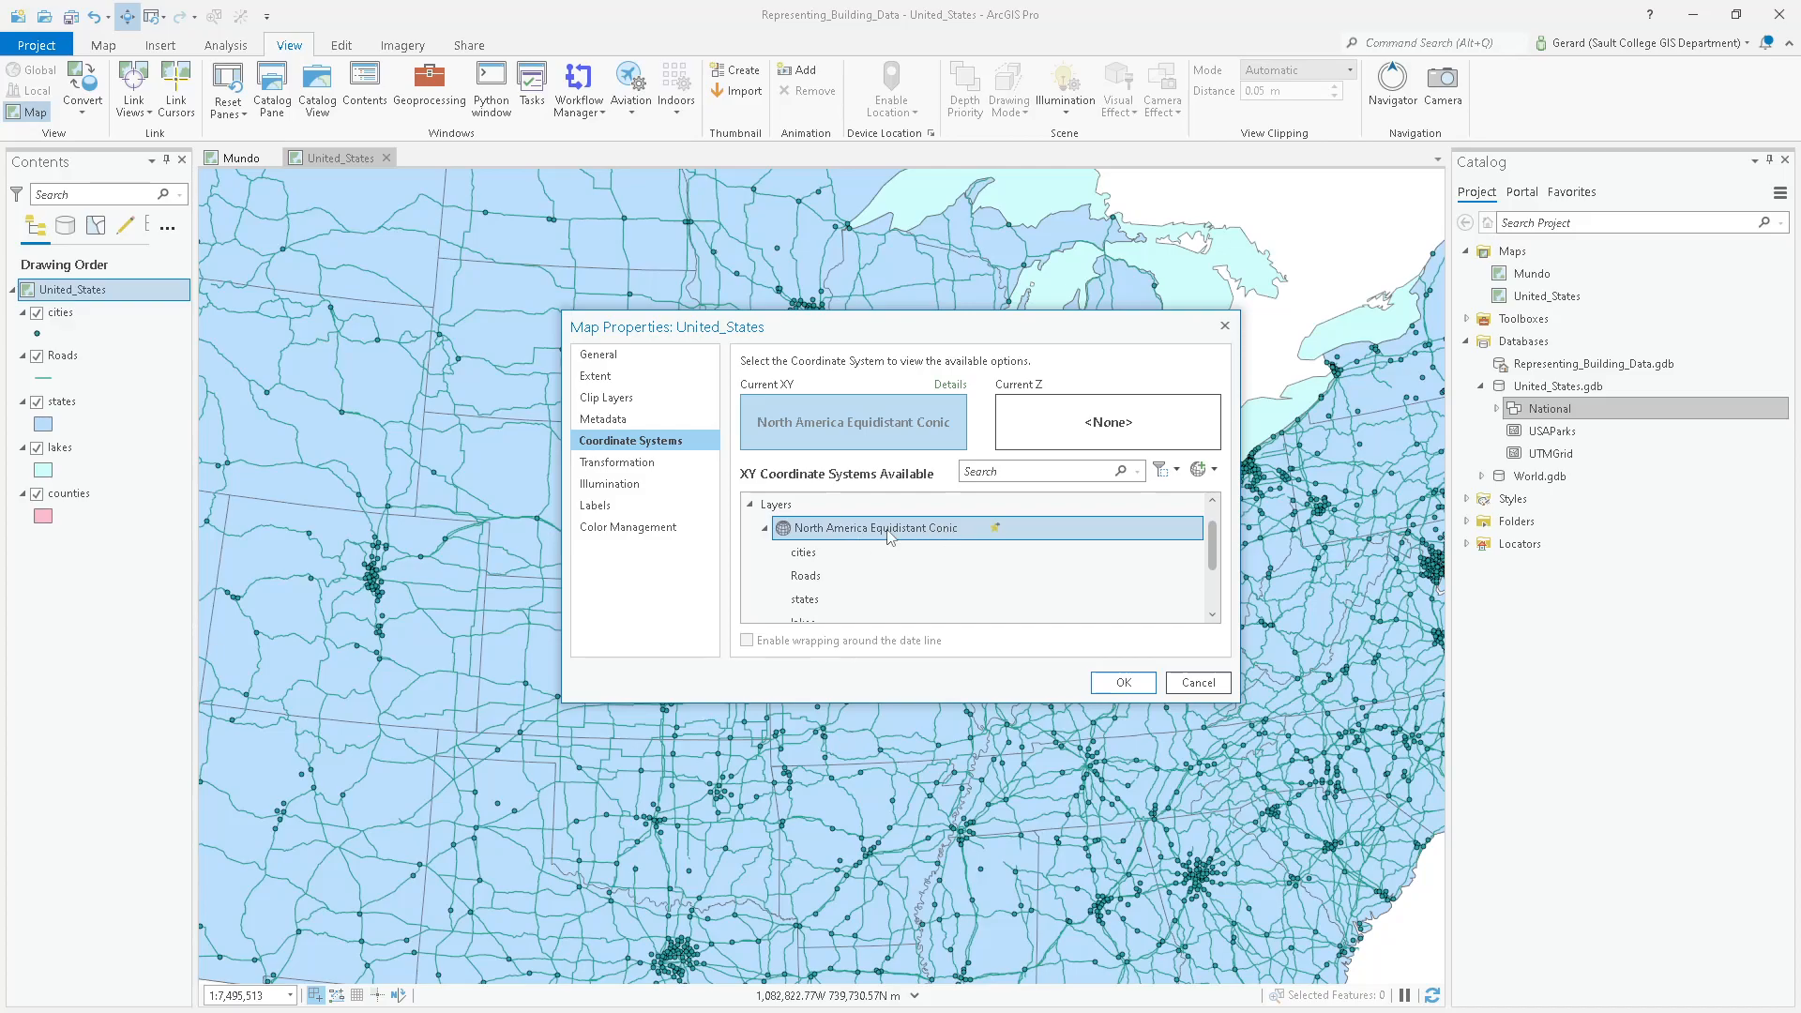
click(823, 557)
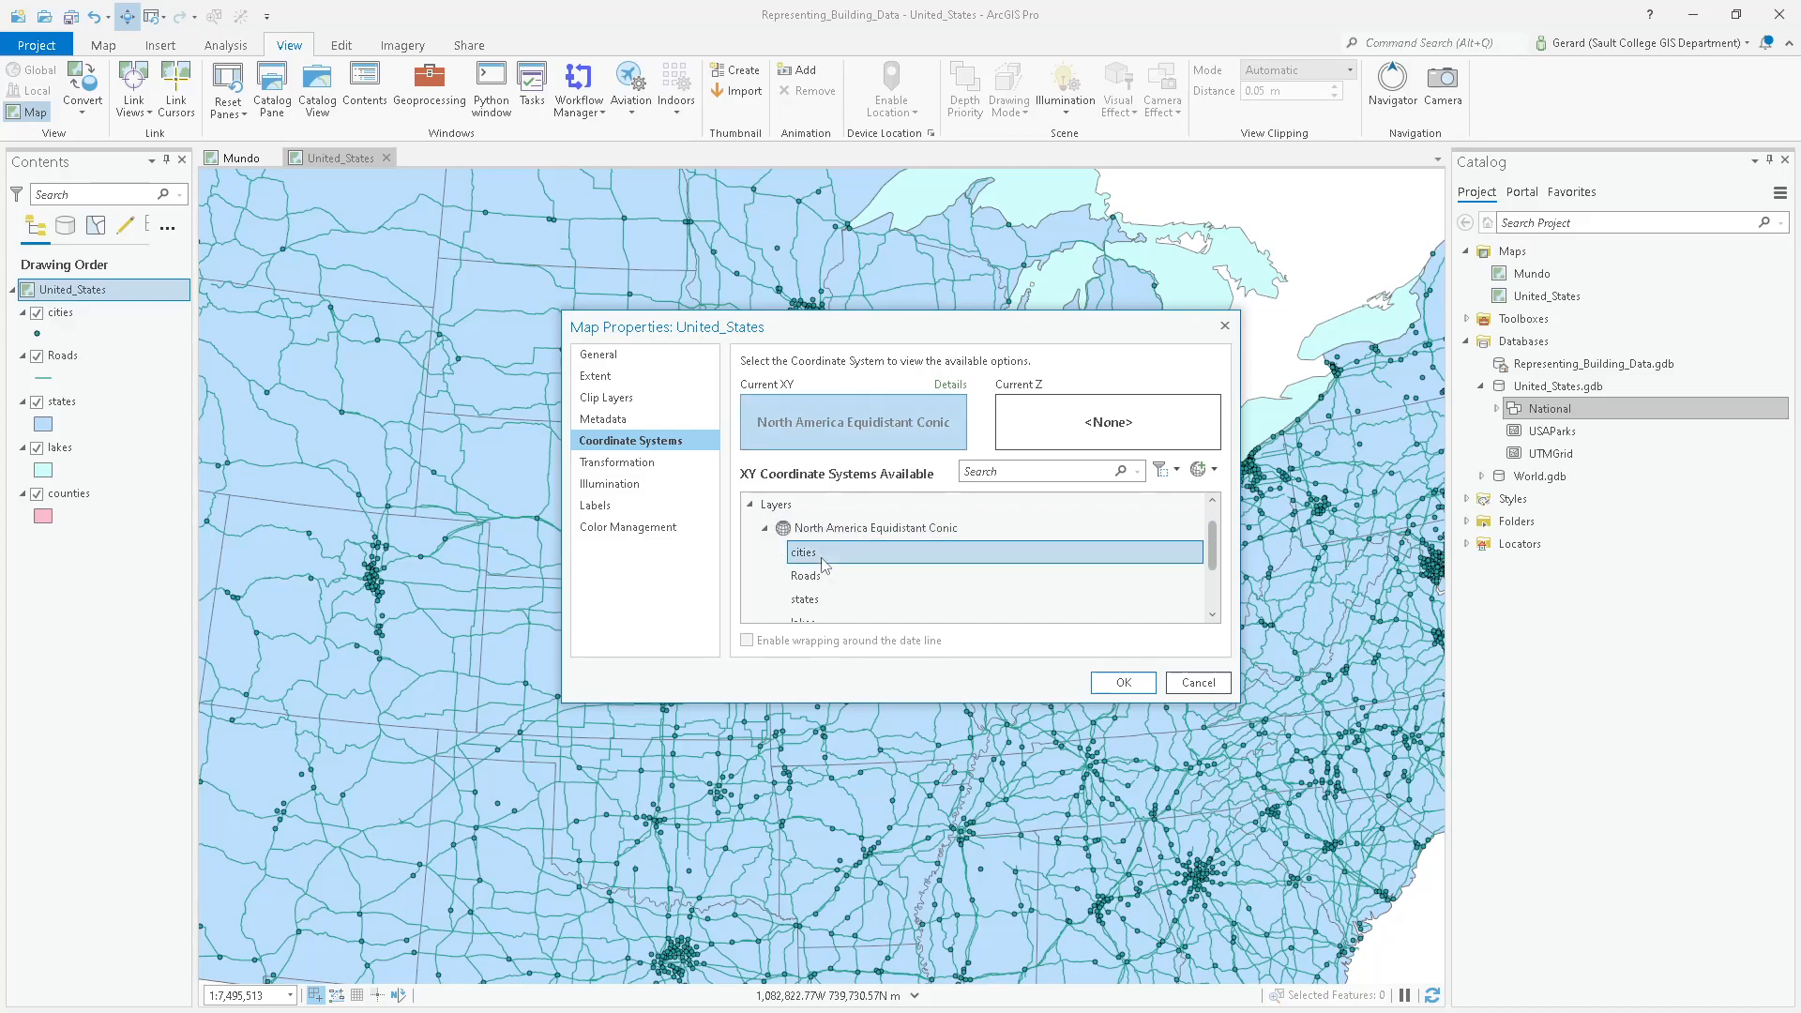
scroll(898, 574, down, 3)
scroll(900, 572, up, 3)
scroll(900, 572, up, 1)
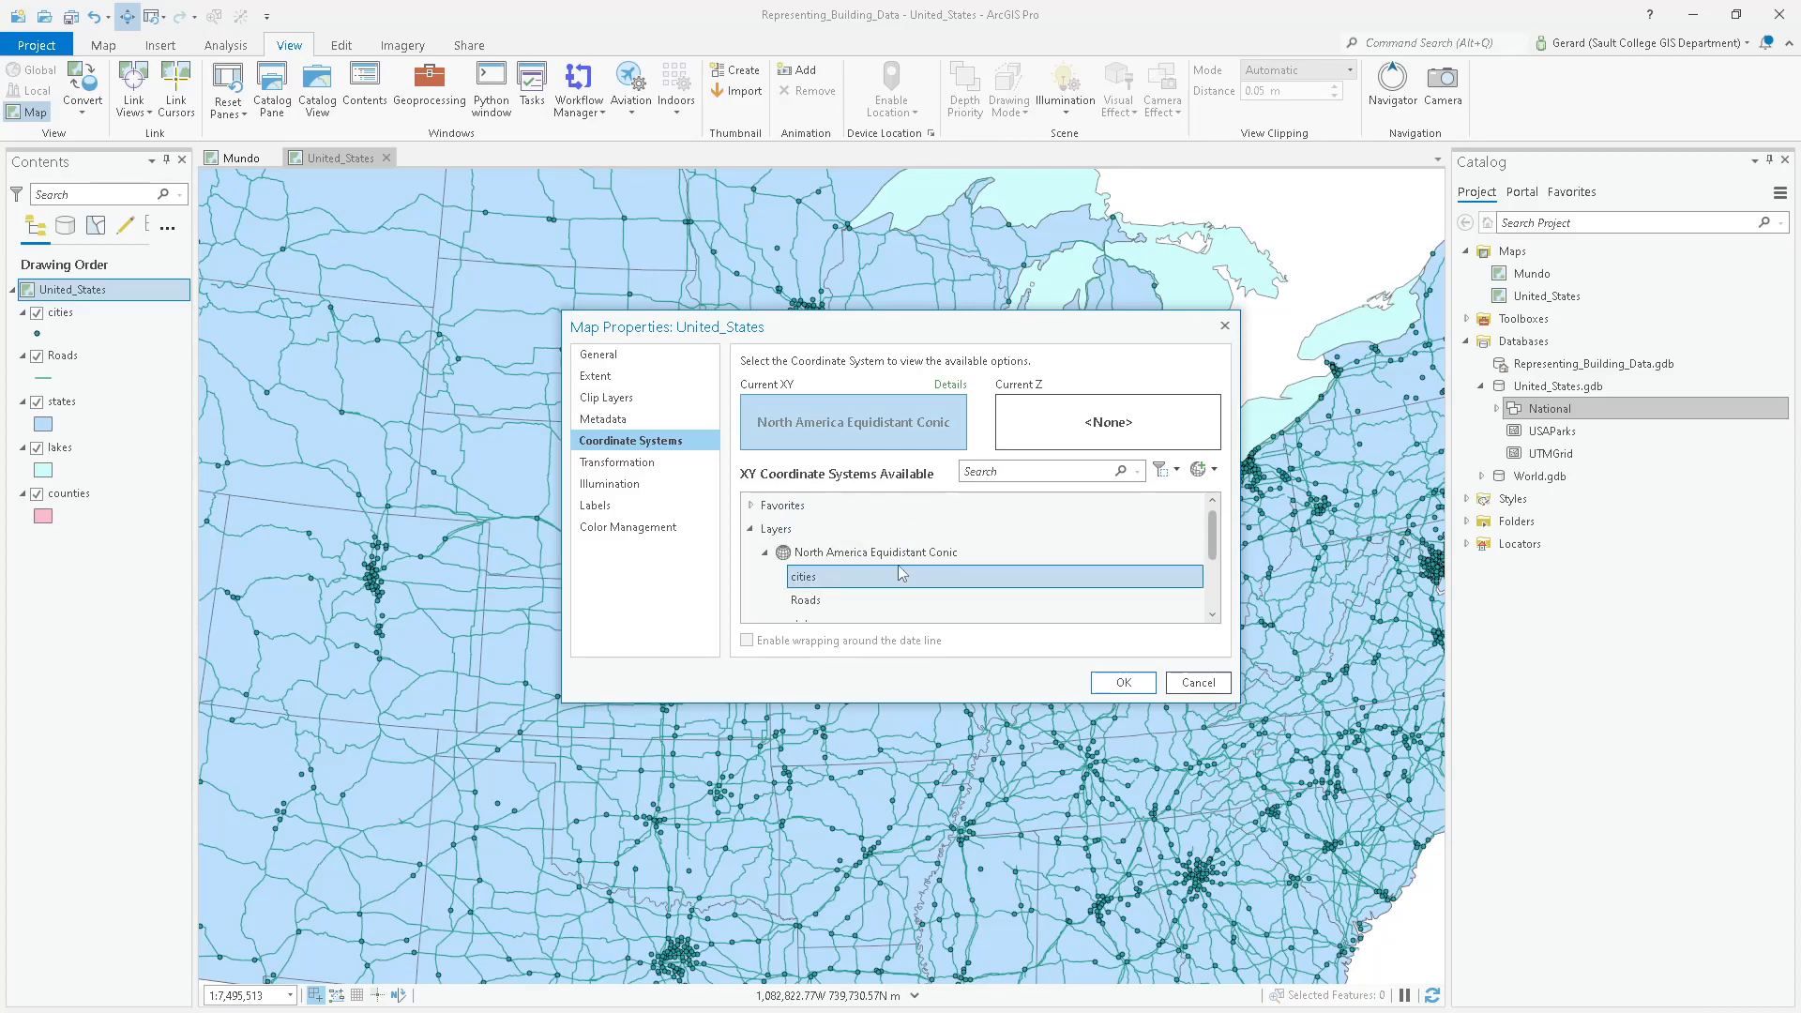
click(1199, 682)
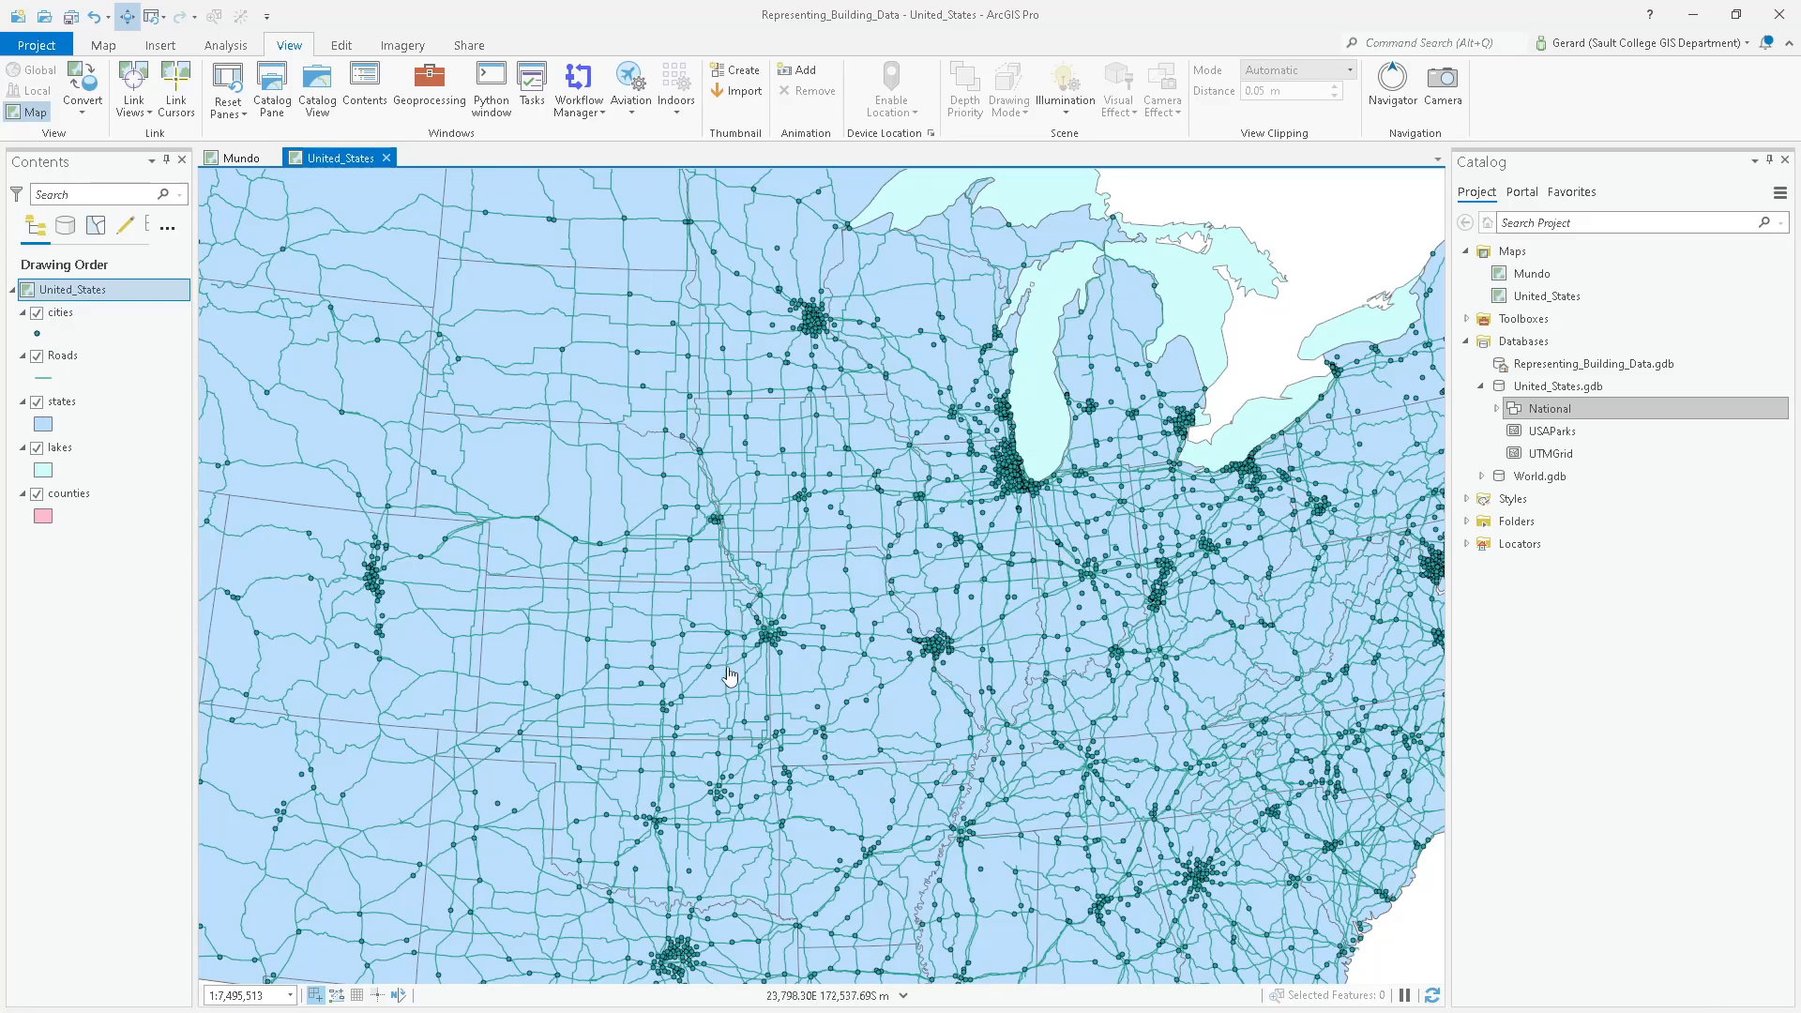
scroll(751, 647, up, 3)
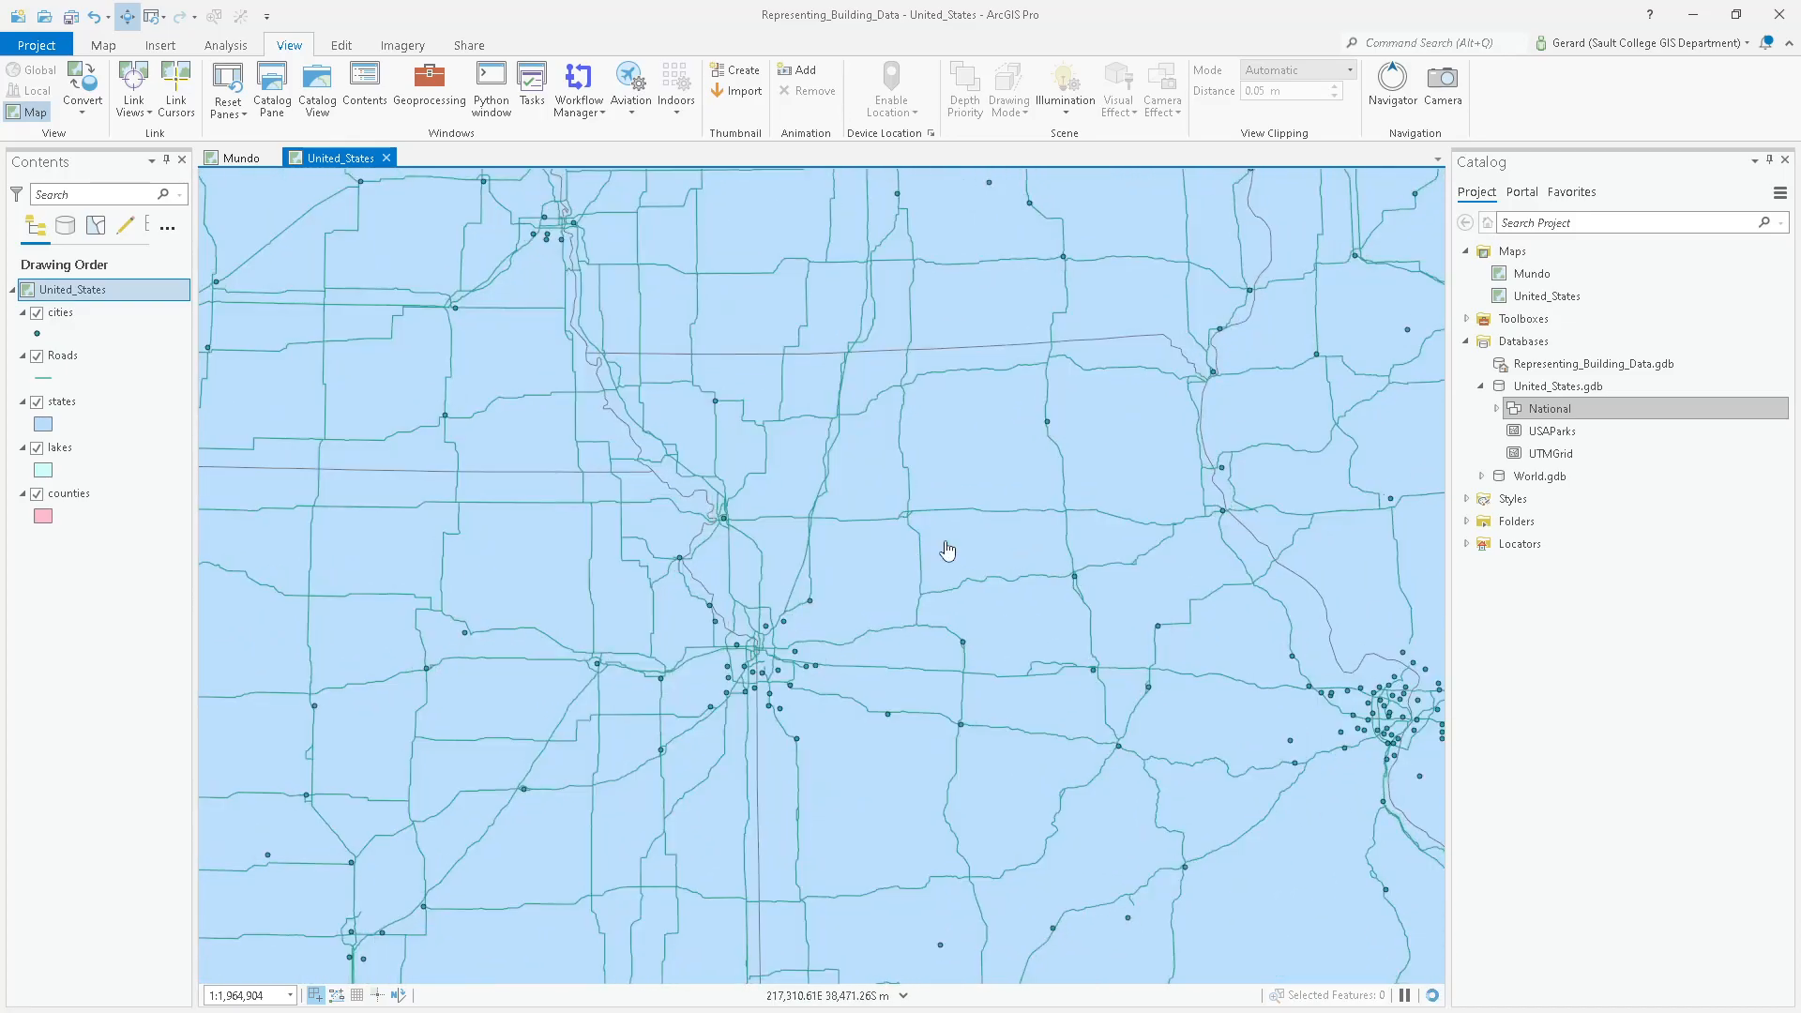
drag(793, 647, 993, 389)
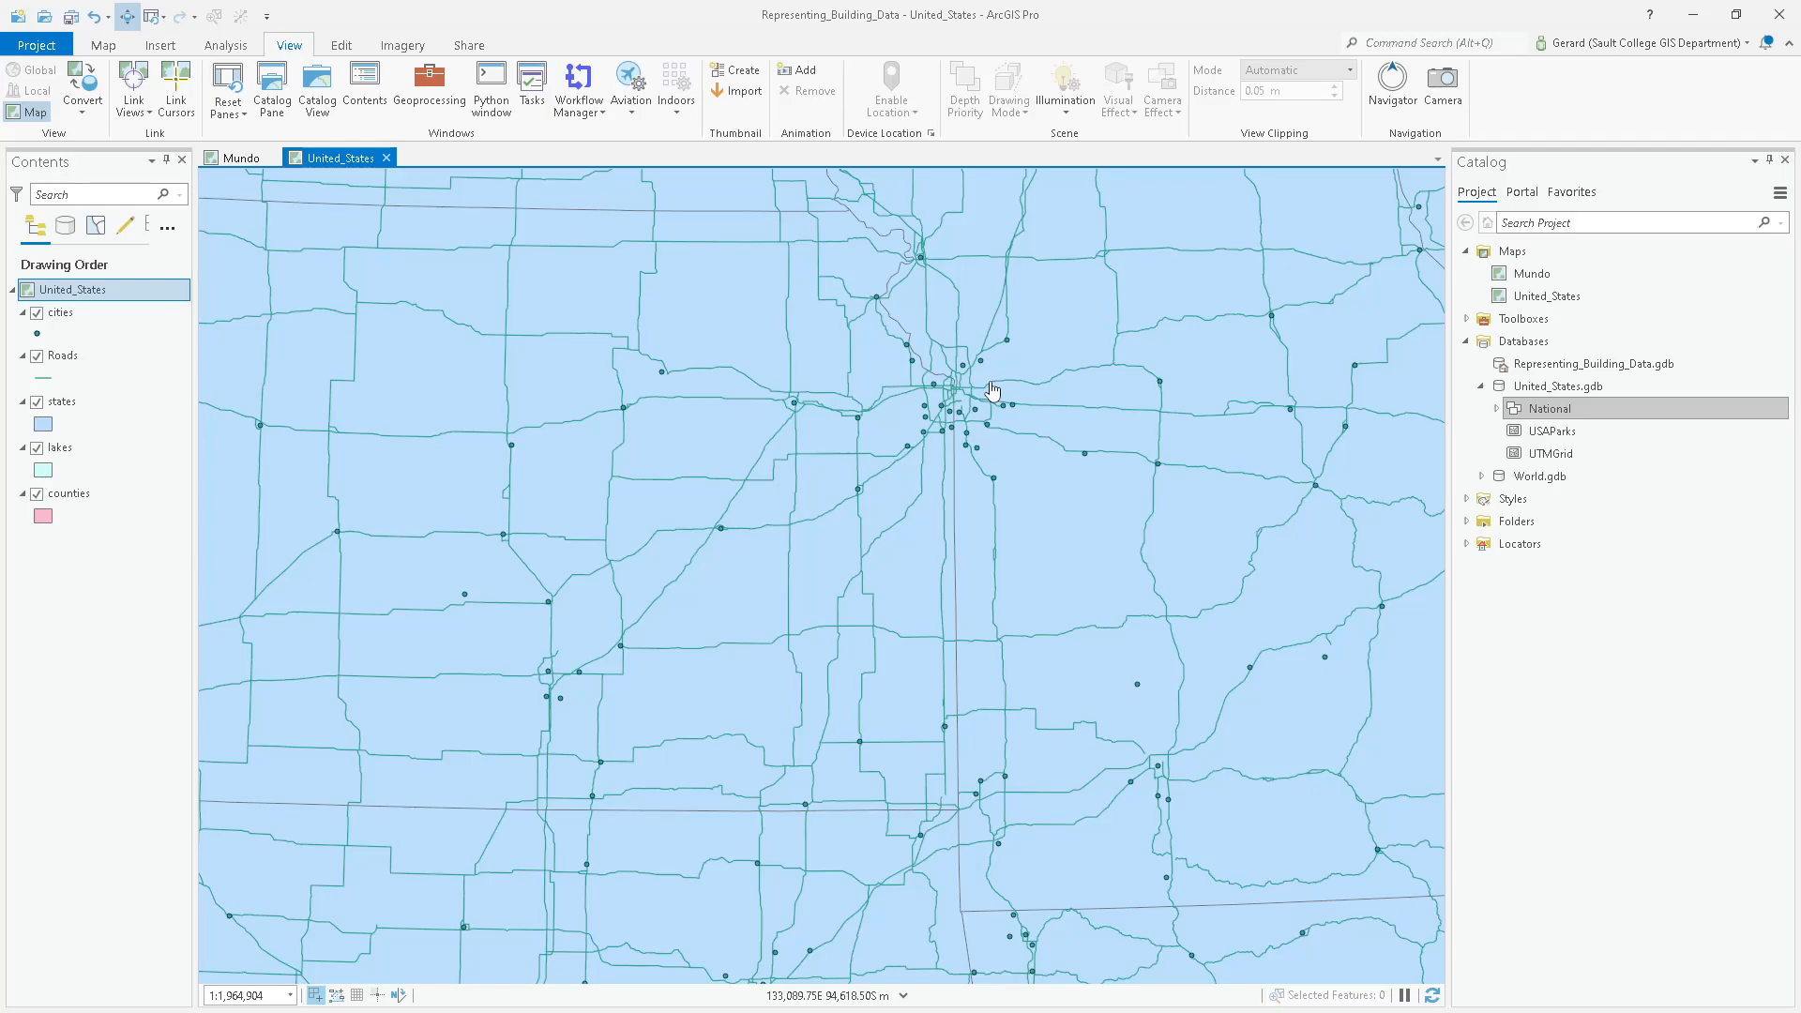
drag(992, 390, 846, 572)
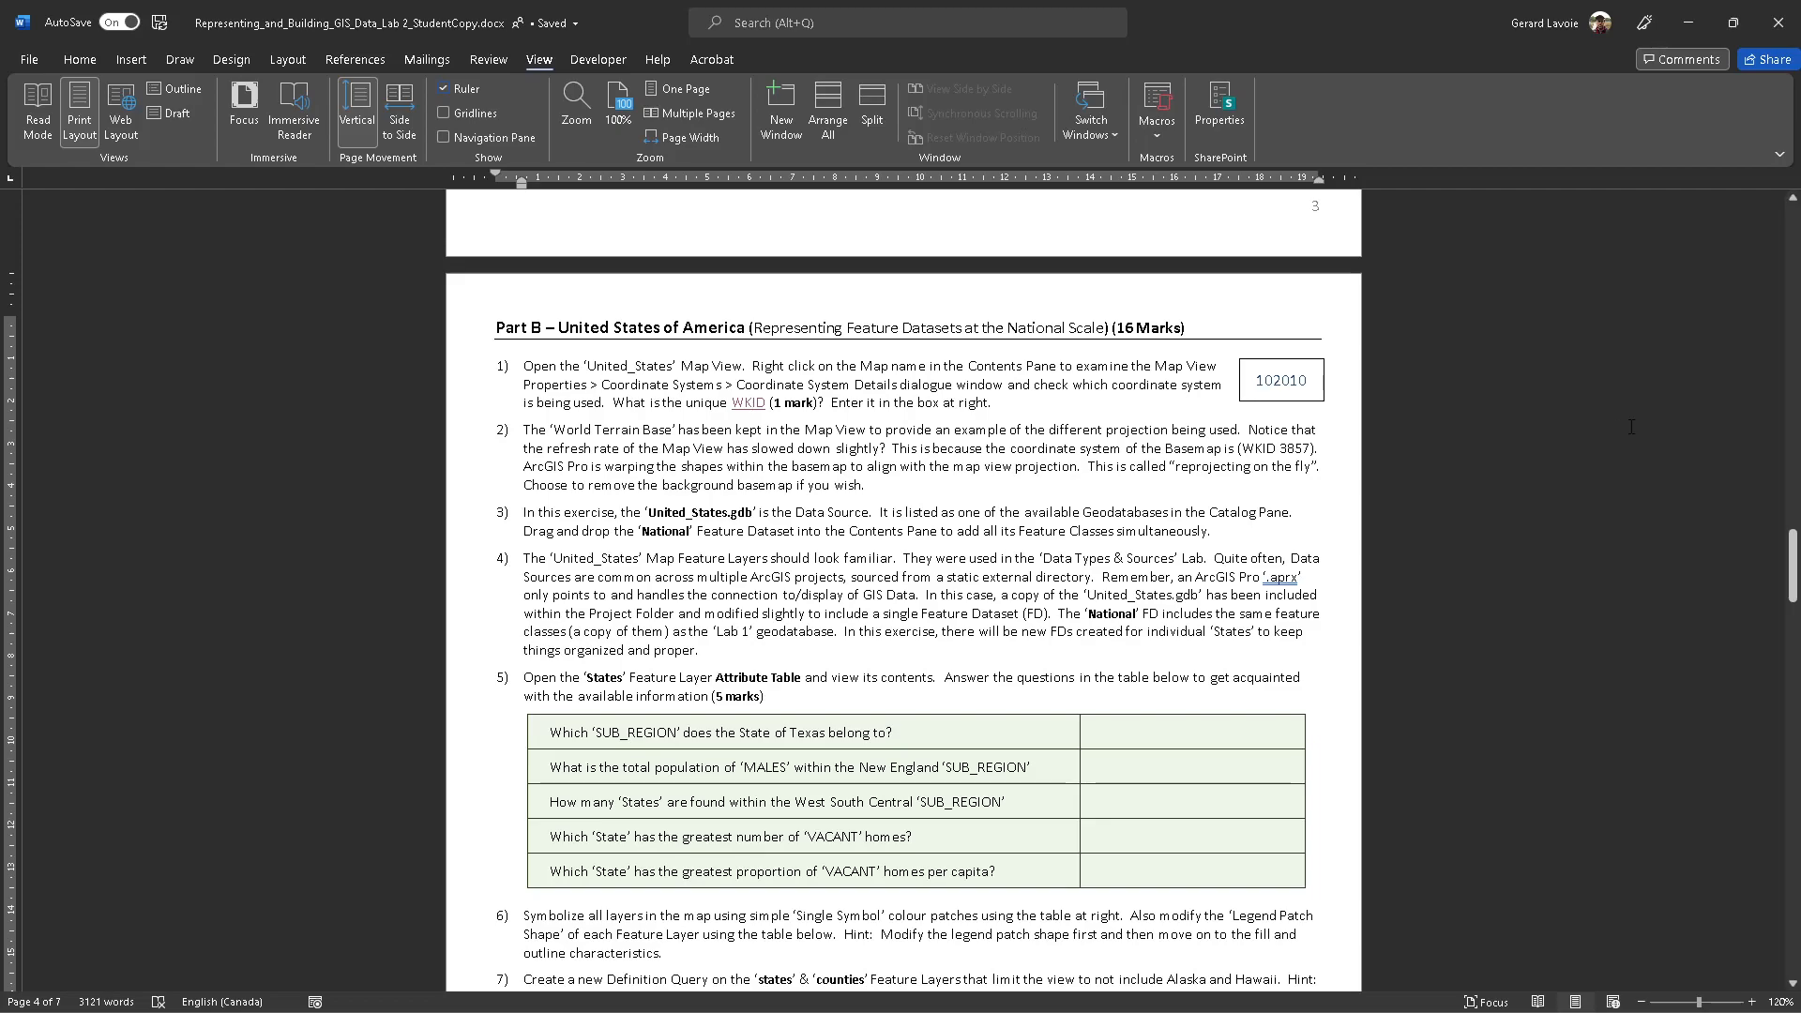
In the Word lab document, enlarge the view to 170% and read Part B instructions 1 to 4 on the National feature dataset.
drag(1279, 448, 1312, 447)
drag(1256, 381, 1294, 386)
click(1169, 400)
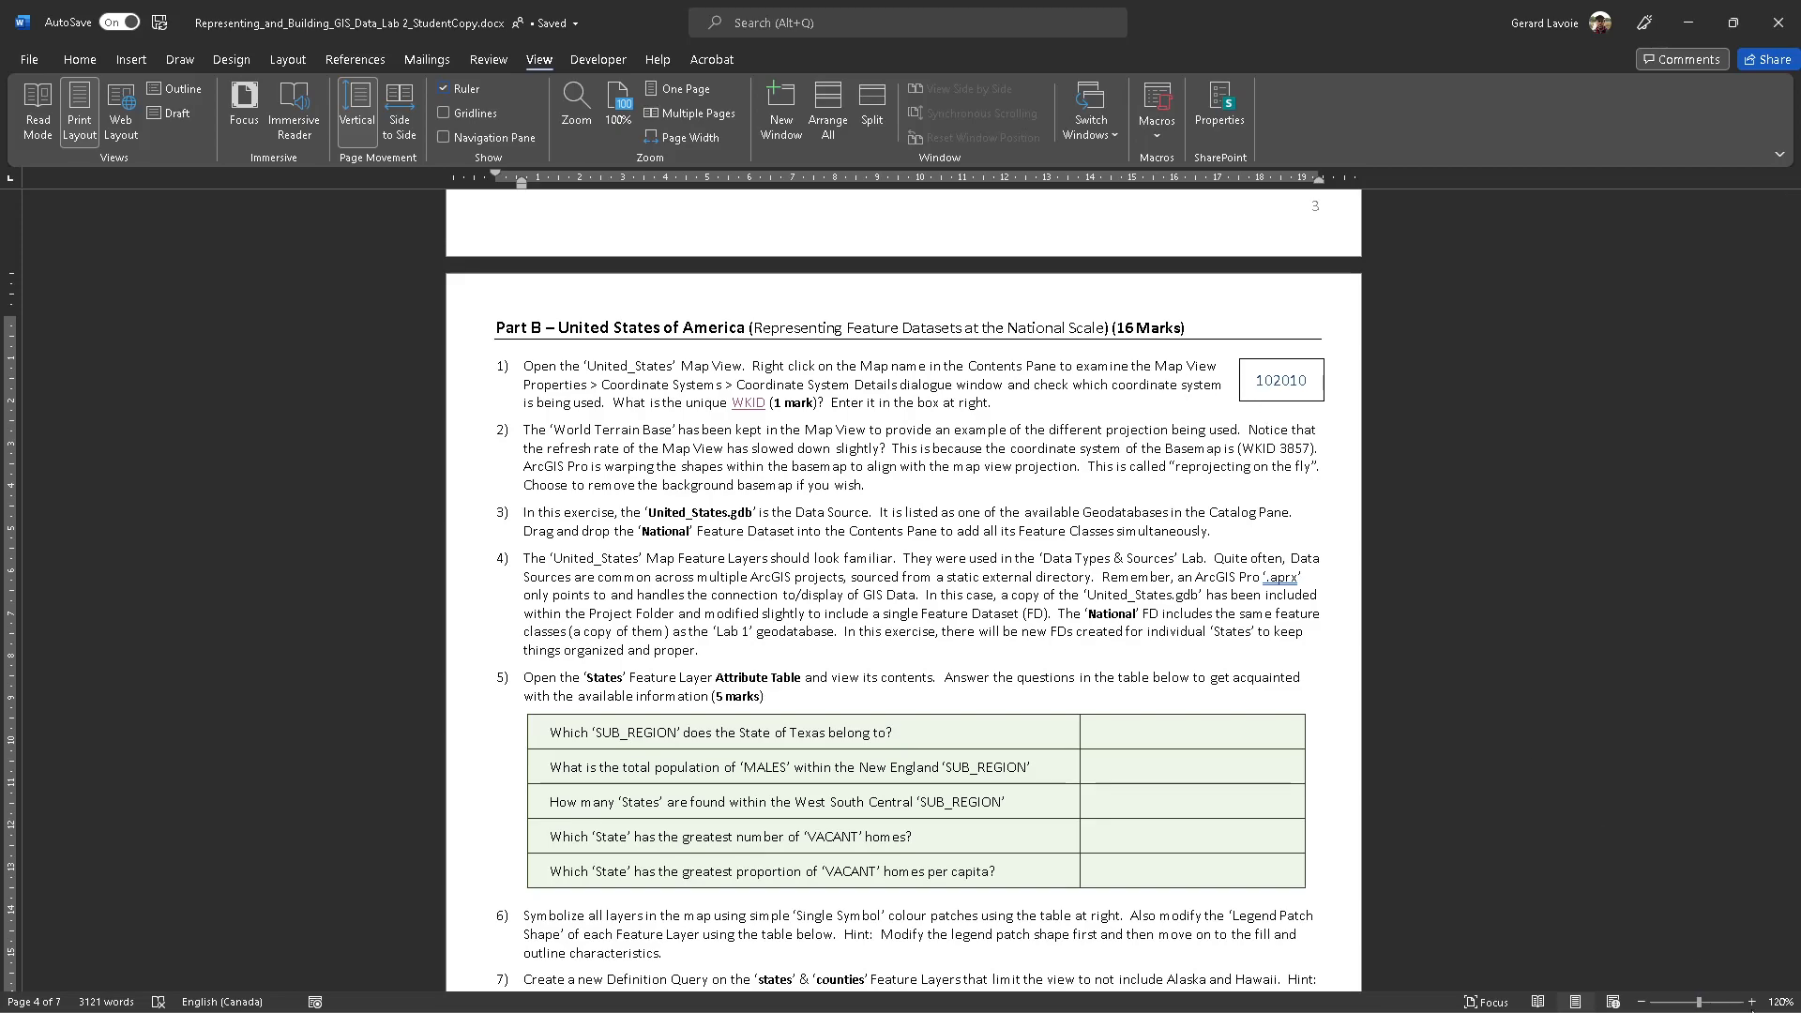
click(1751, 1002)
click(1751, 1002)
click(1751, 1001)
click(1750, 1001)
click(1751, 1002)
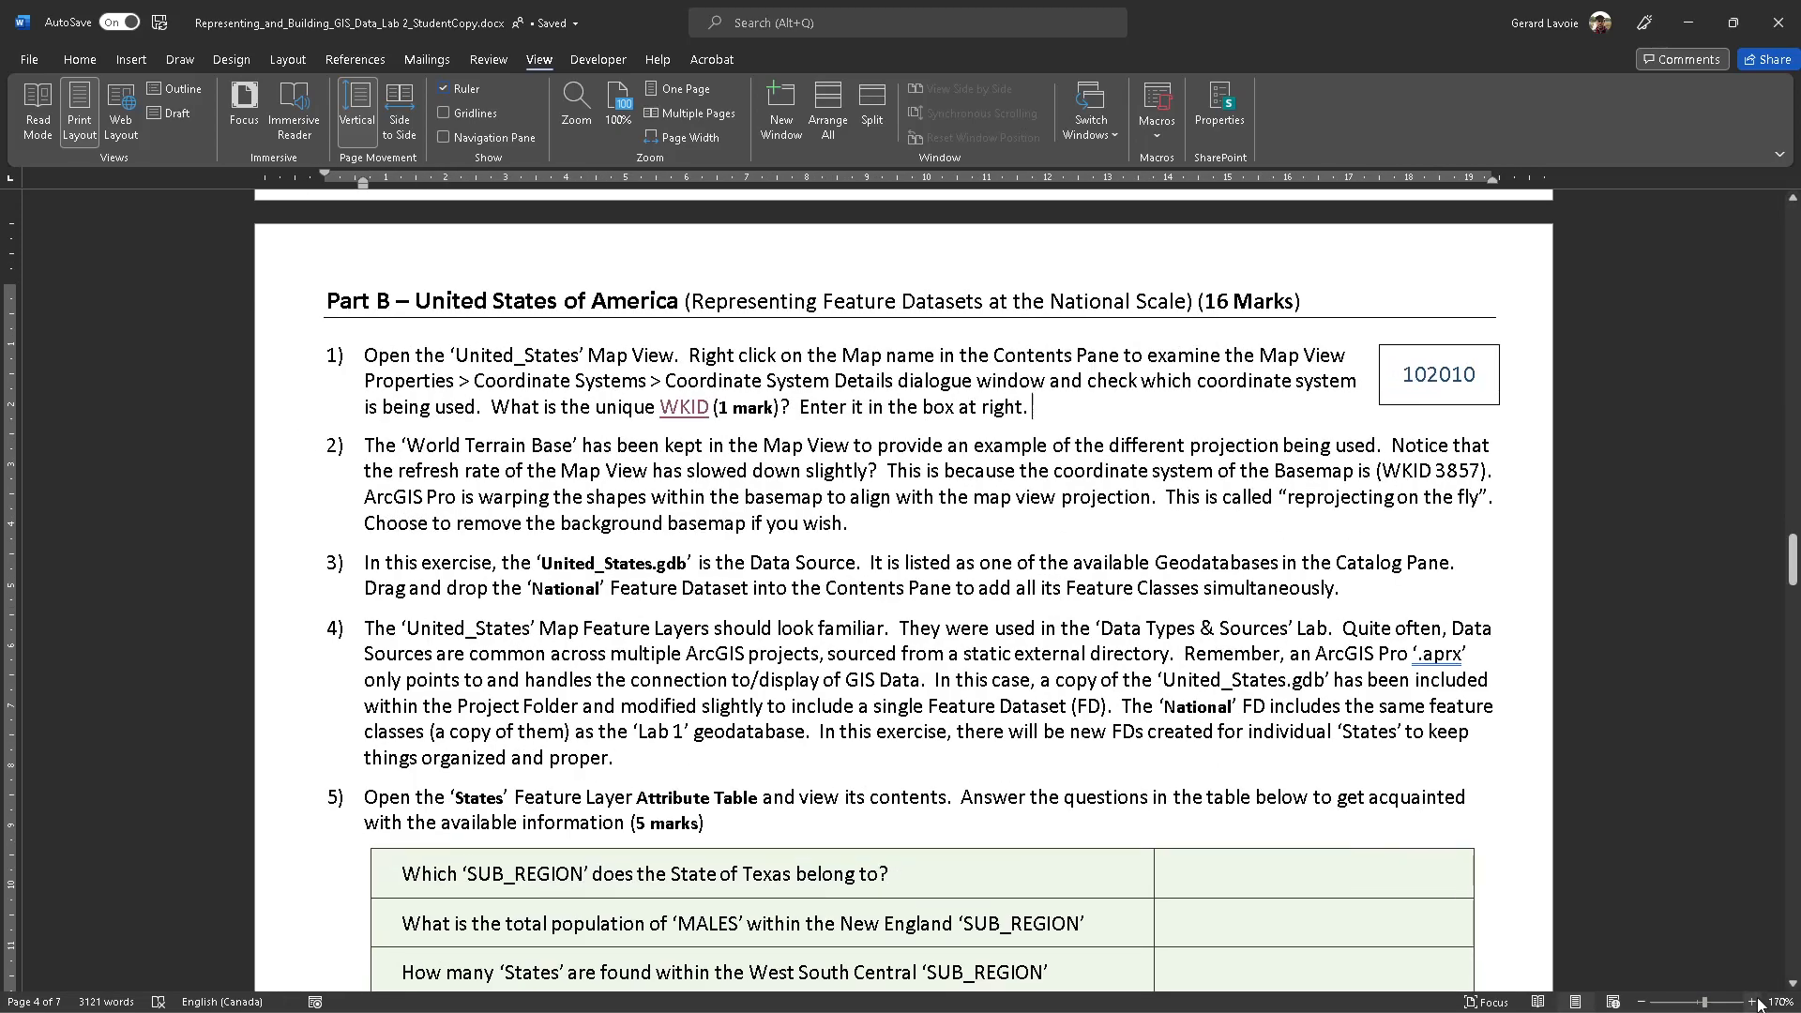
scroll(1576, 663, down, 2)
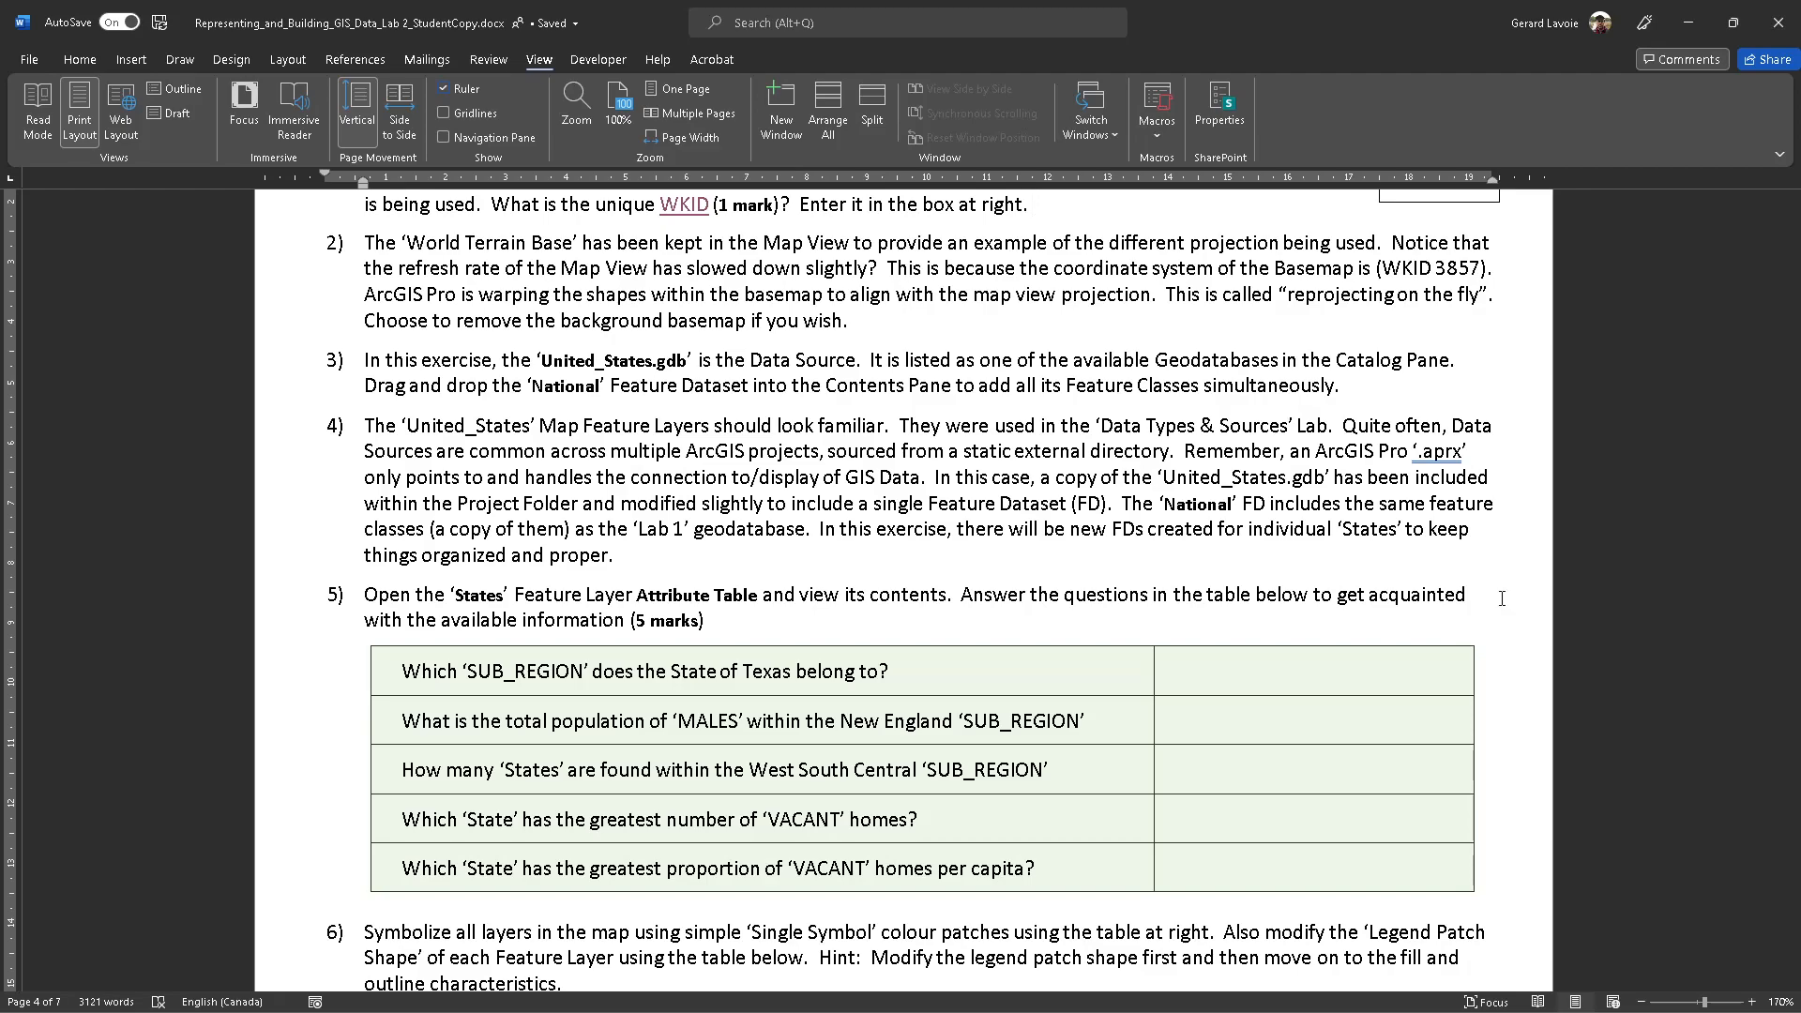
drag(654, 498, 872, 504)
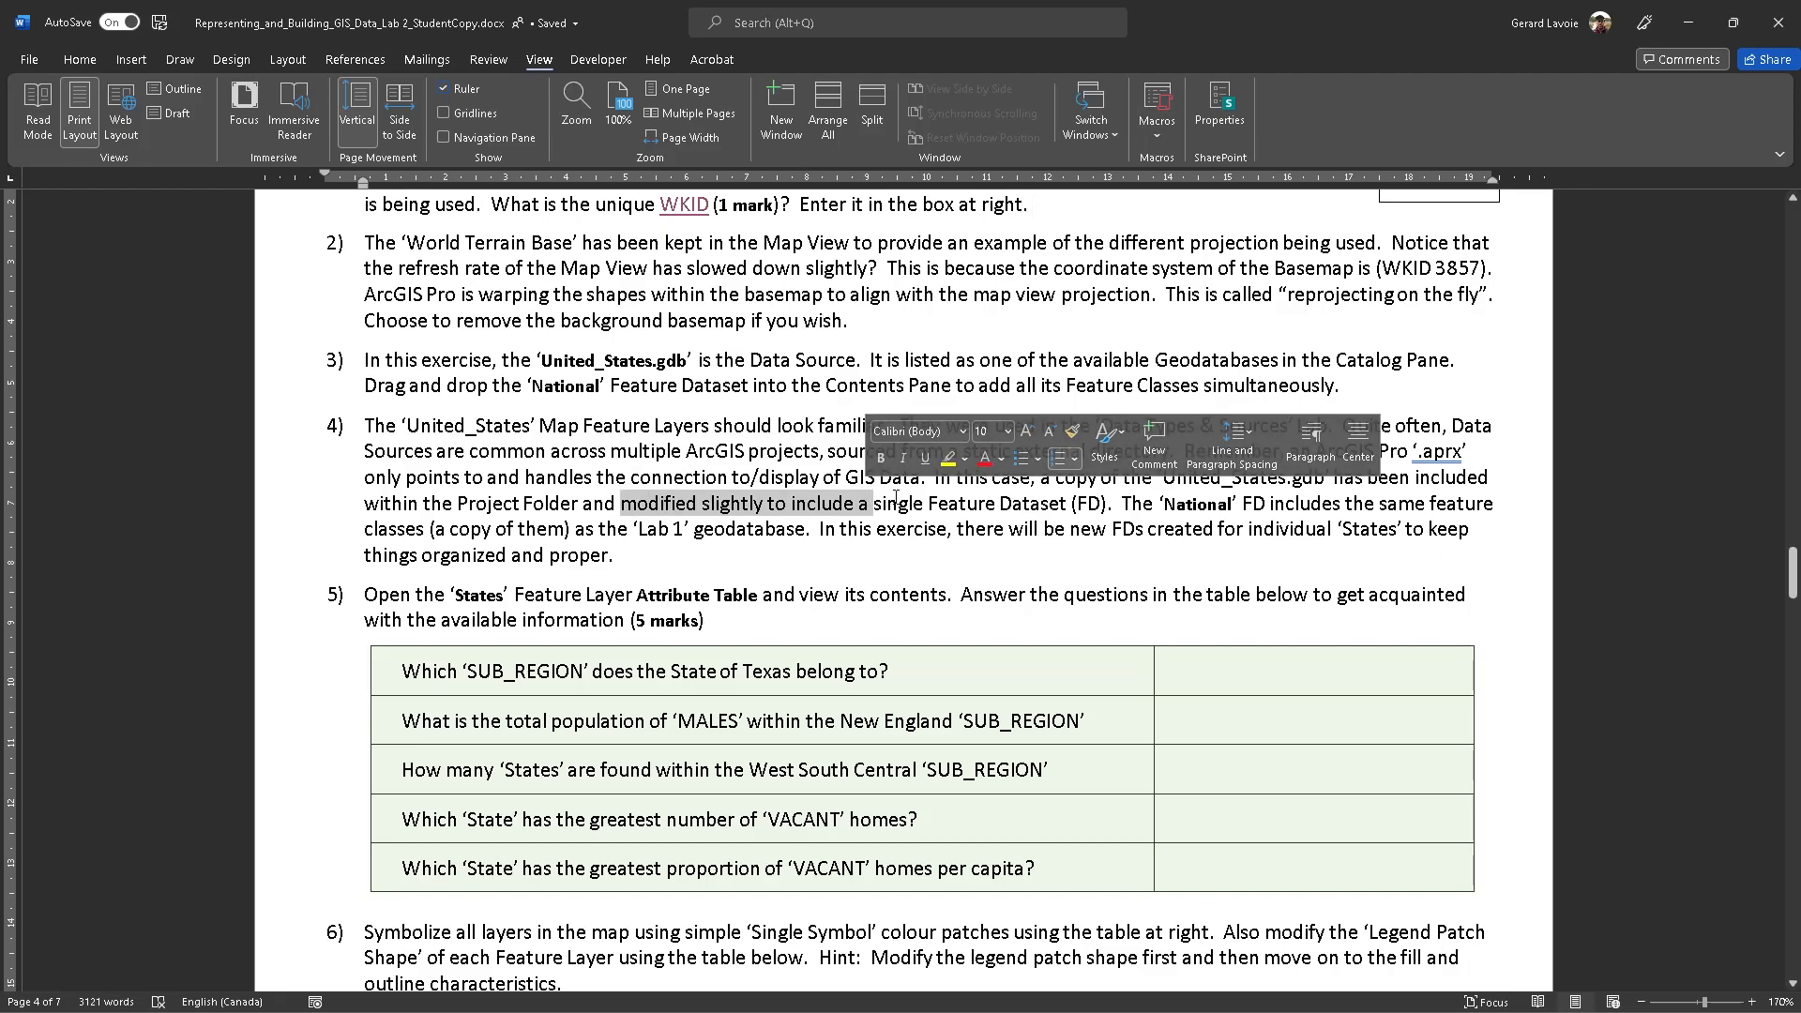
click(952, 508)
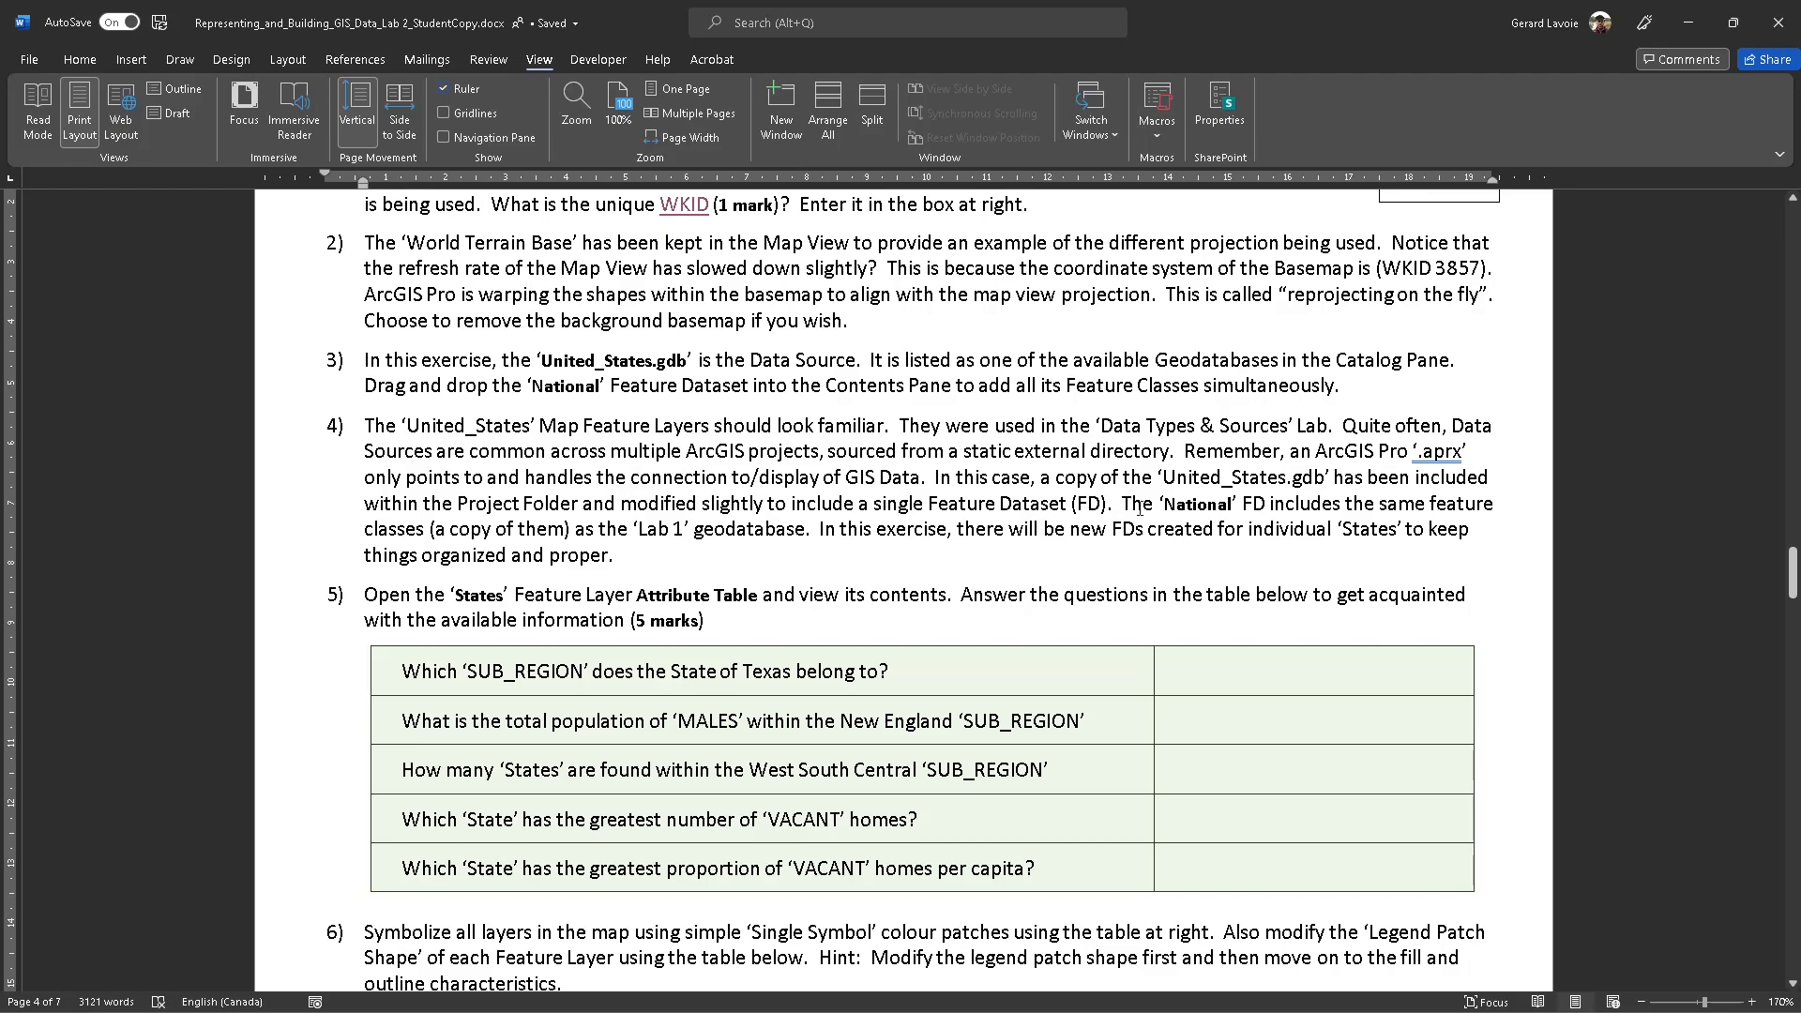
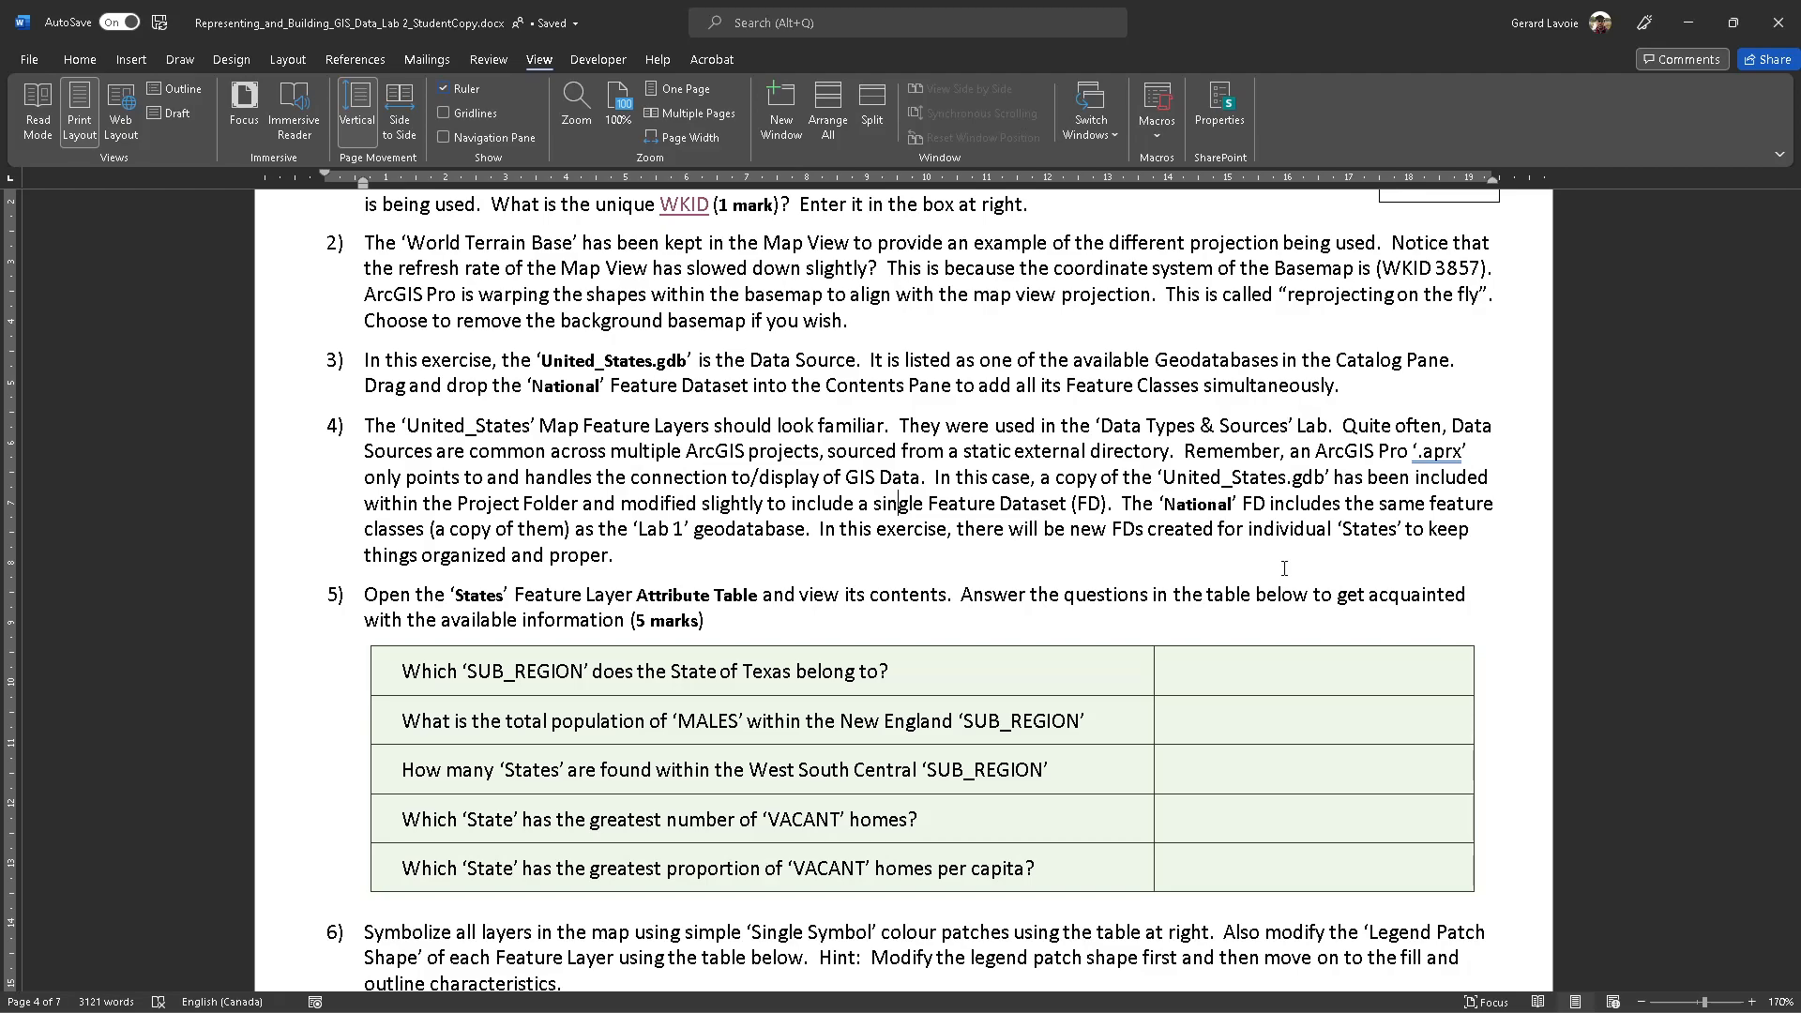
Read the question 5 table about the States attribute table, including the SUB_REGION and MALES questions.
scroll(1284, 569, down, 3)
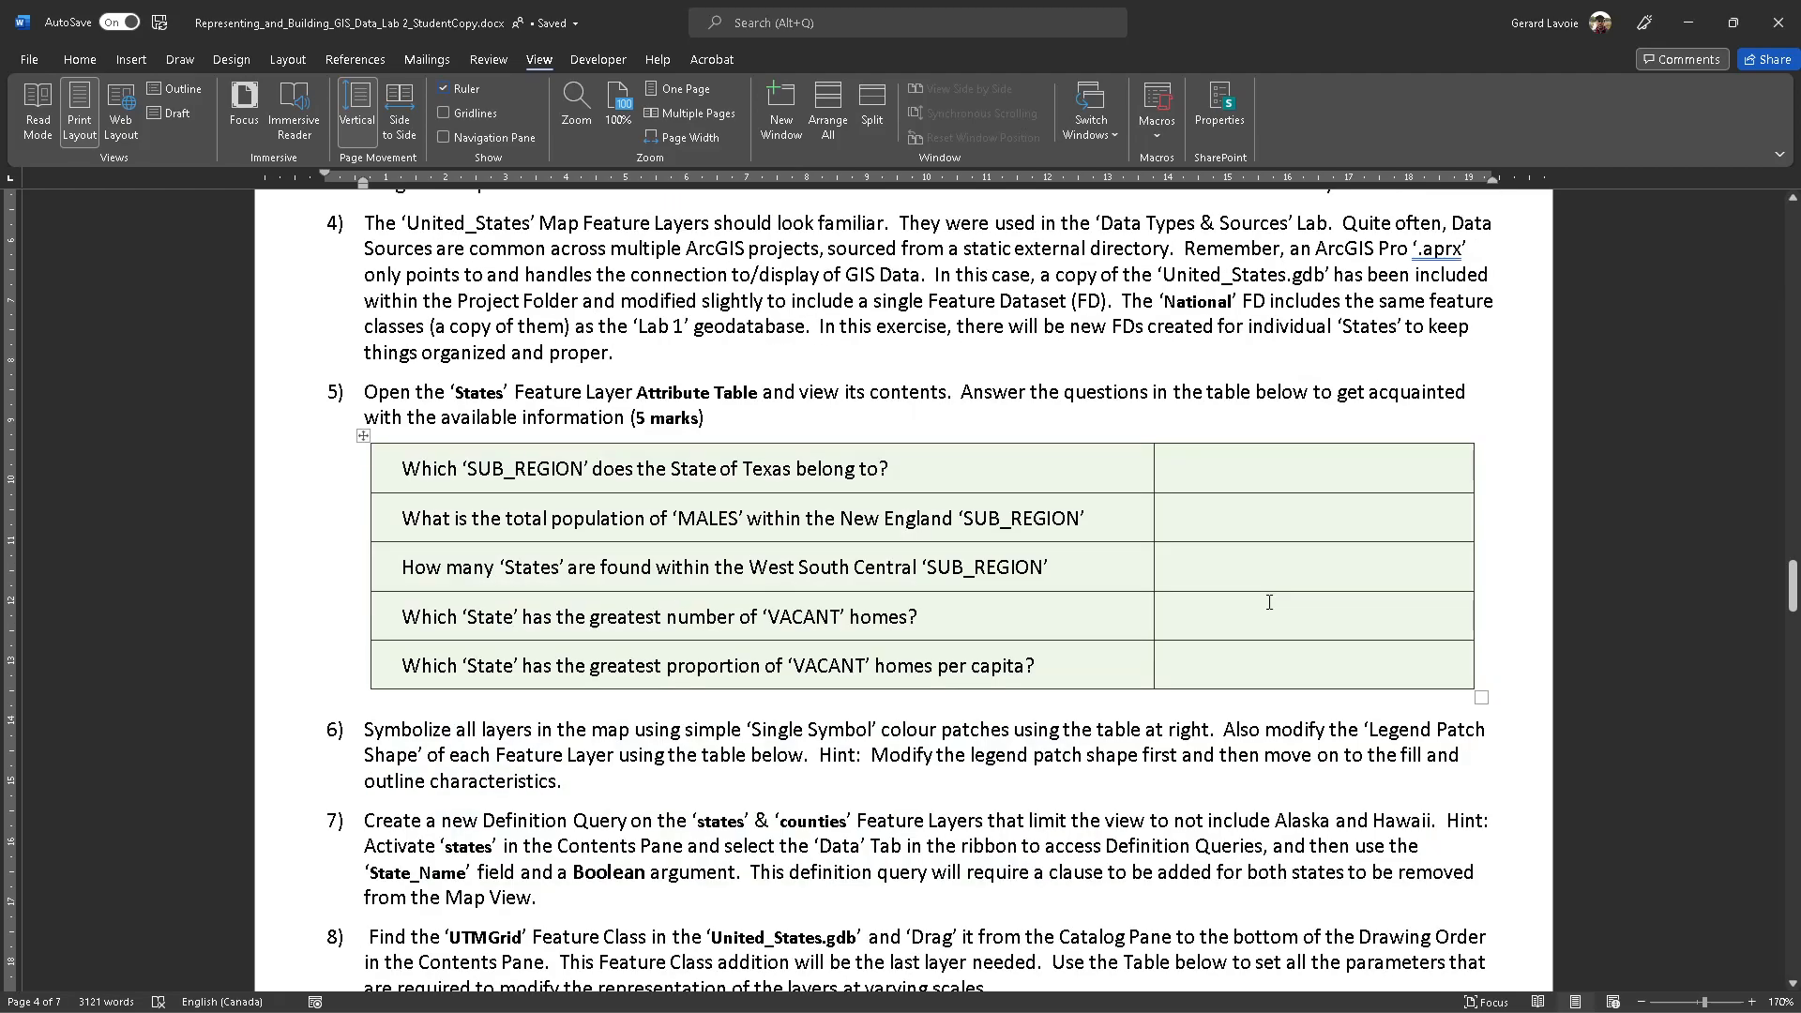
drag(472, 474, 793, 469)
drag(471, 521, 957, 522)
click(696, 519)
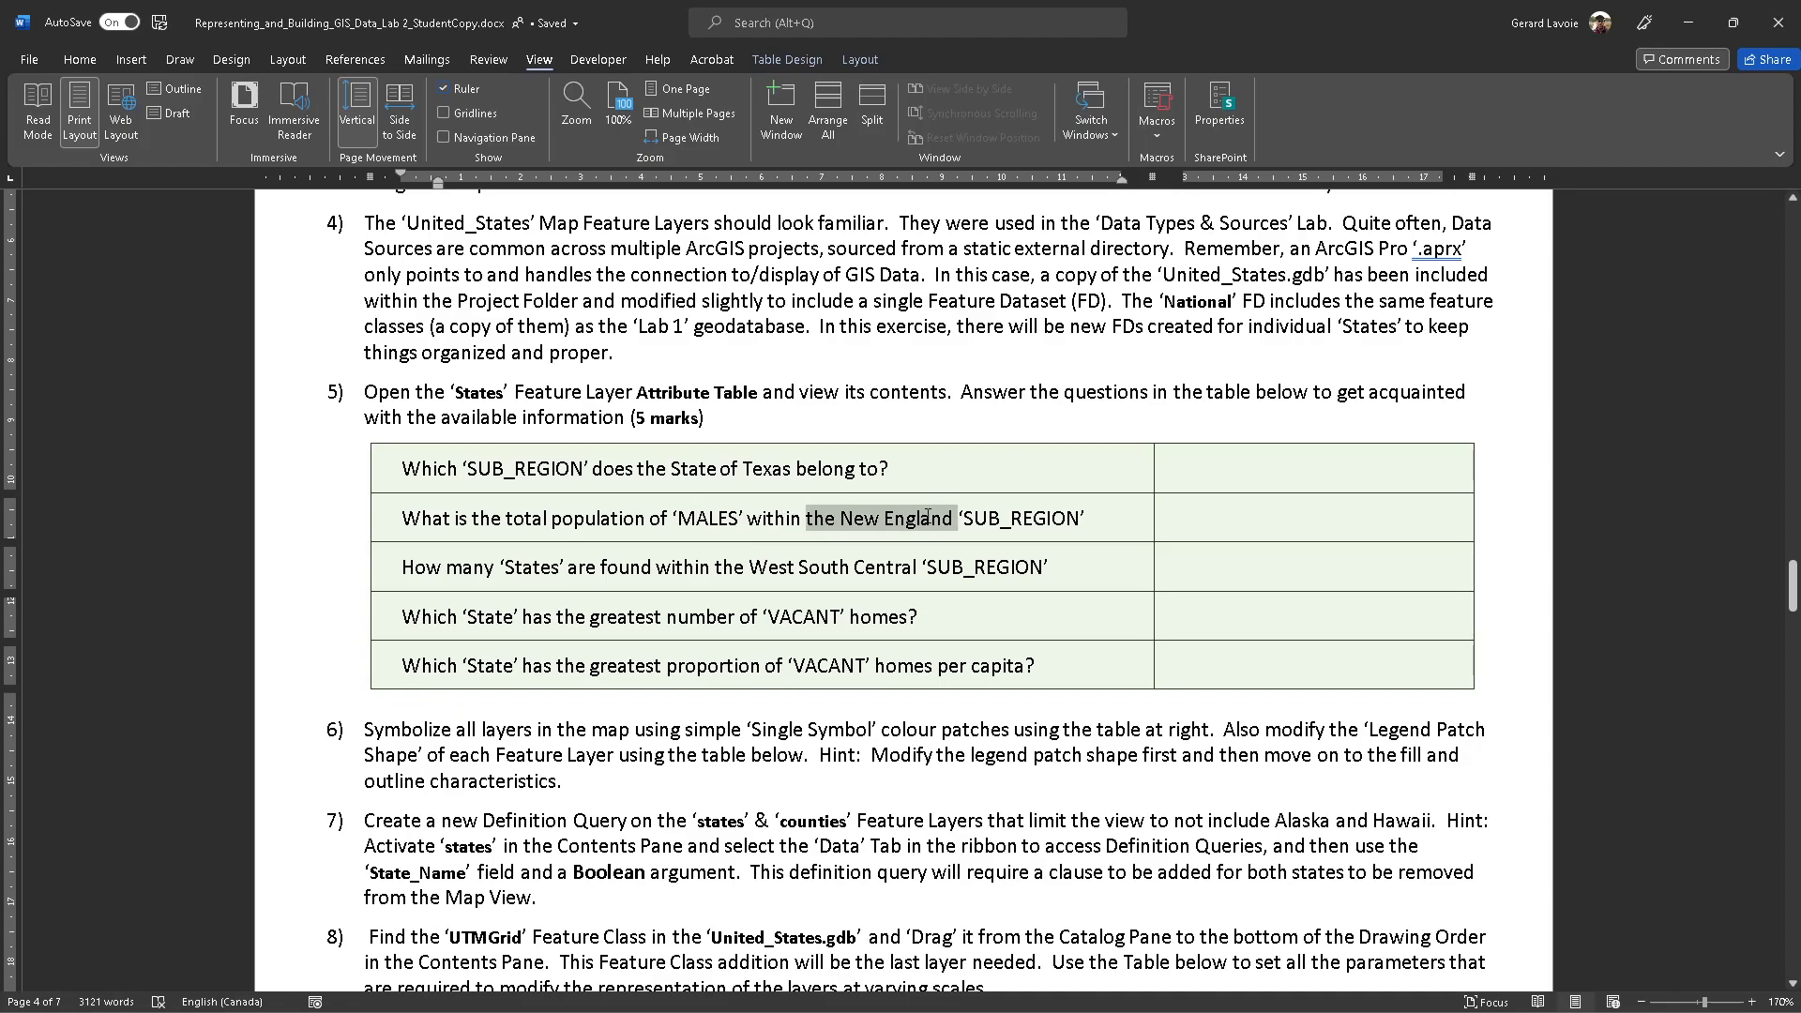
click(1011, 519)
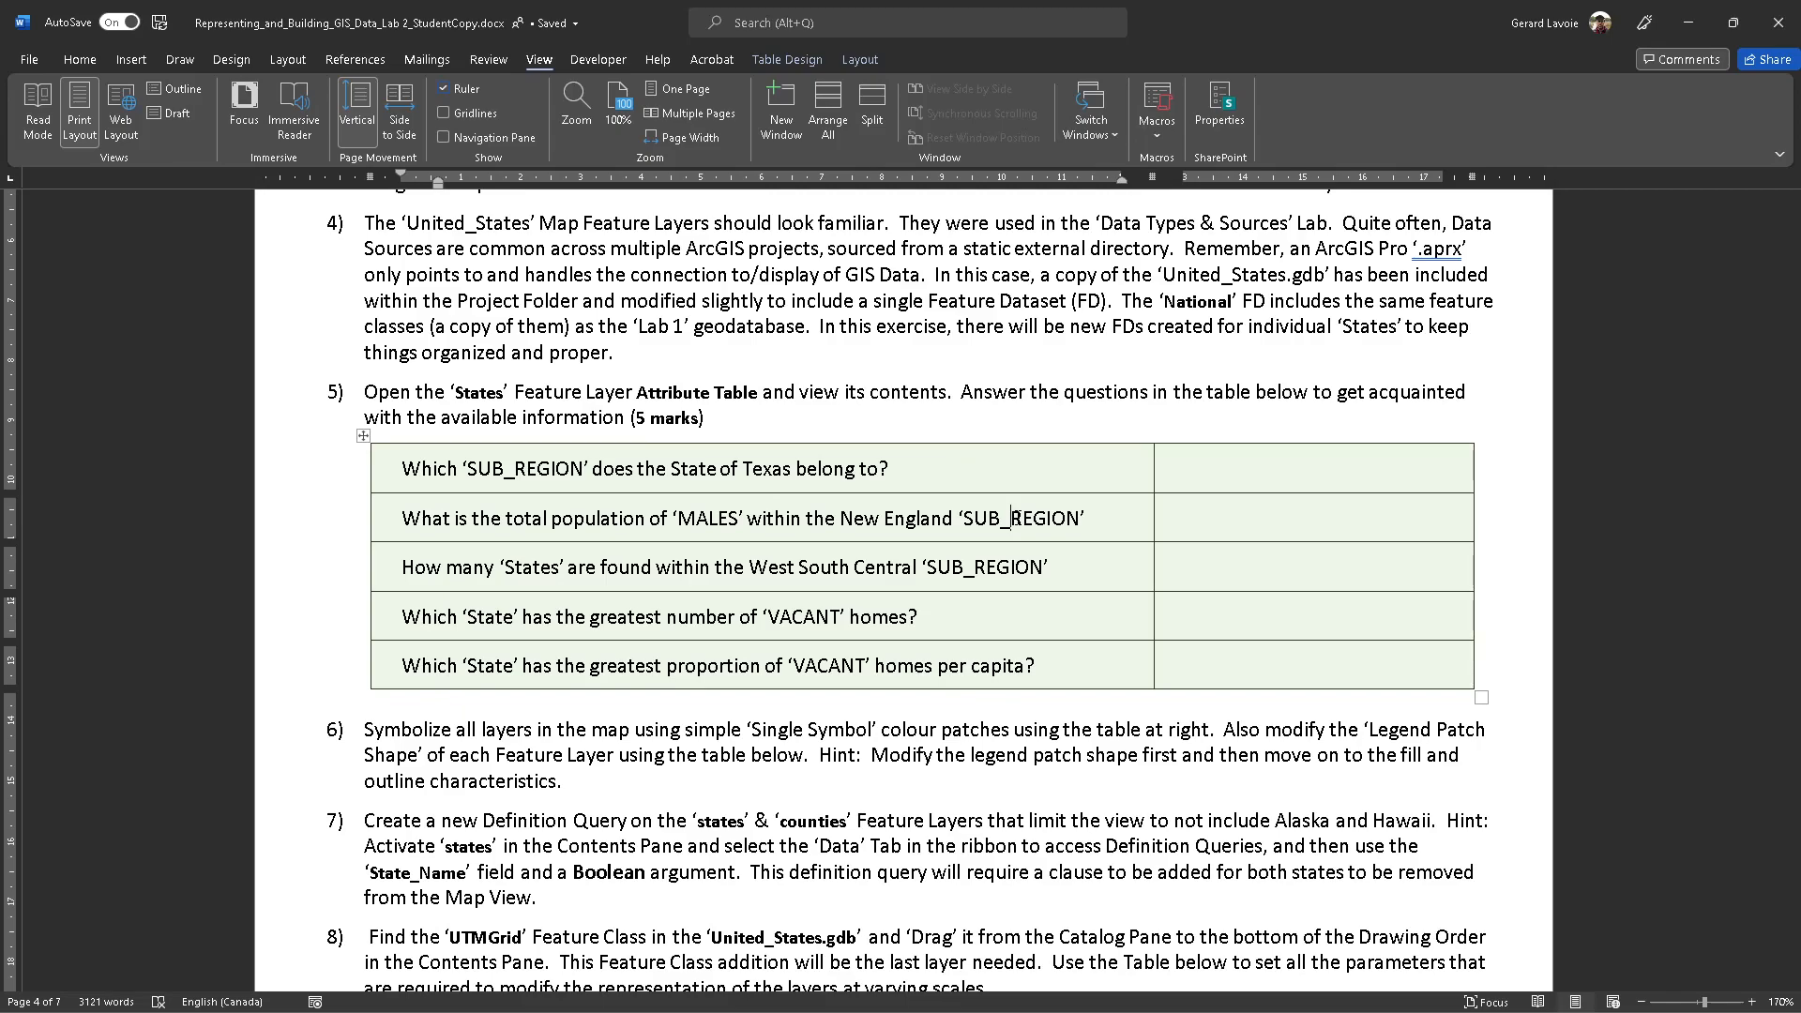
Read instructions 6 to 8 on symbology, legend patches, definition queries and UTMGrid, together with the layer parameter table.
drag(1145, 731, 1218, 731)
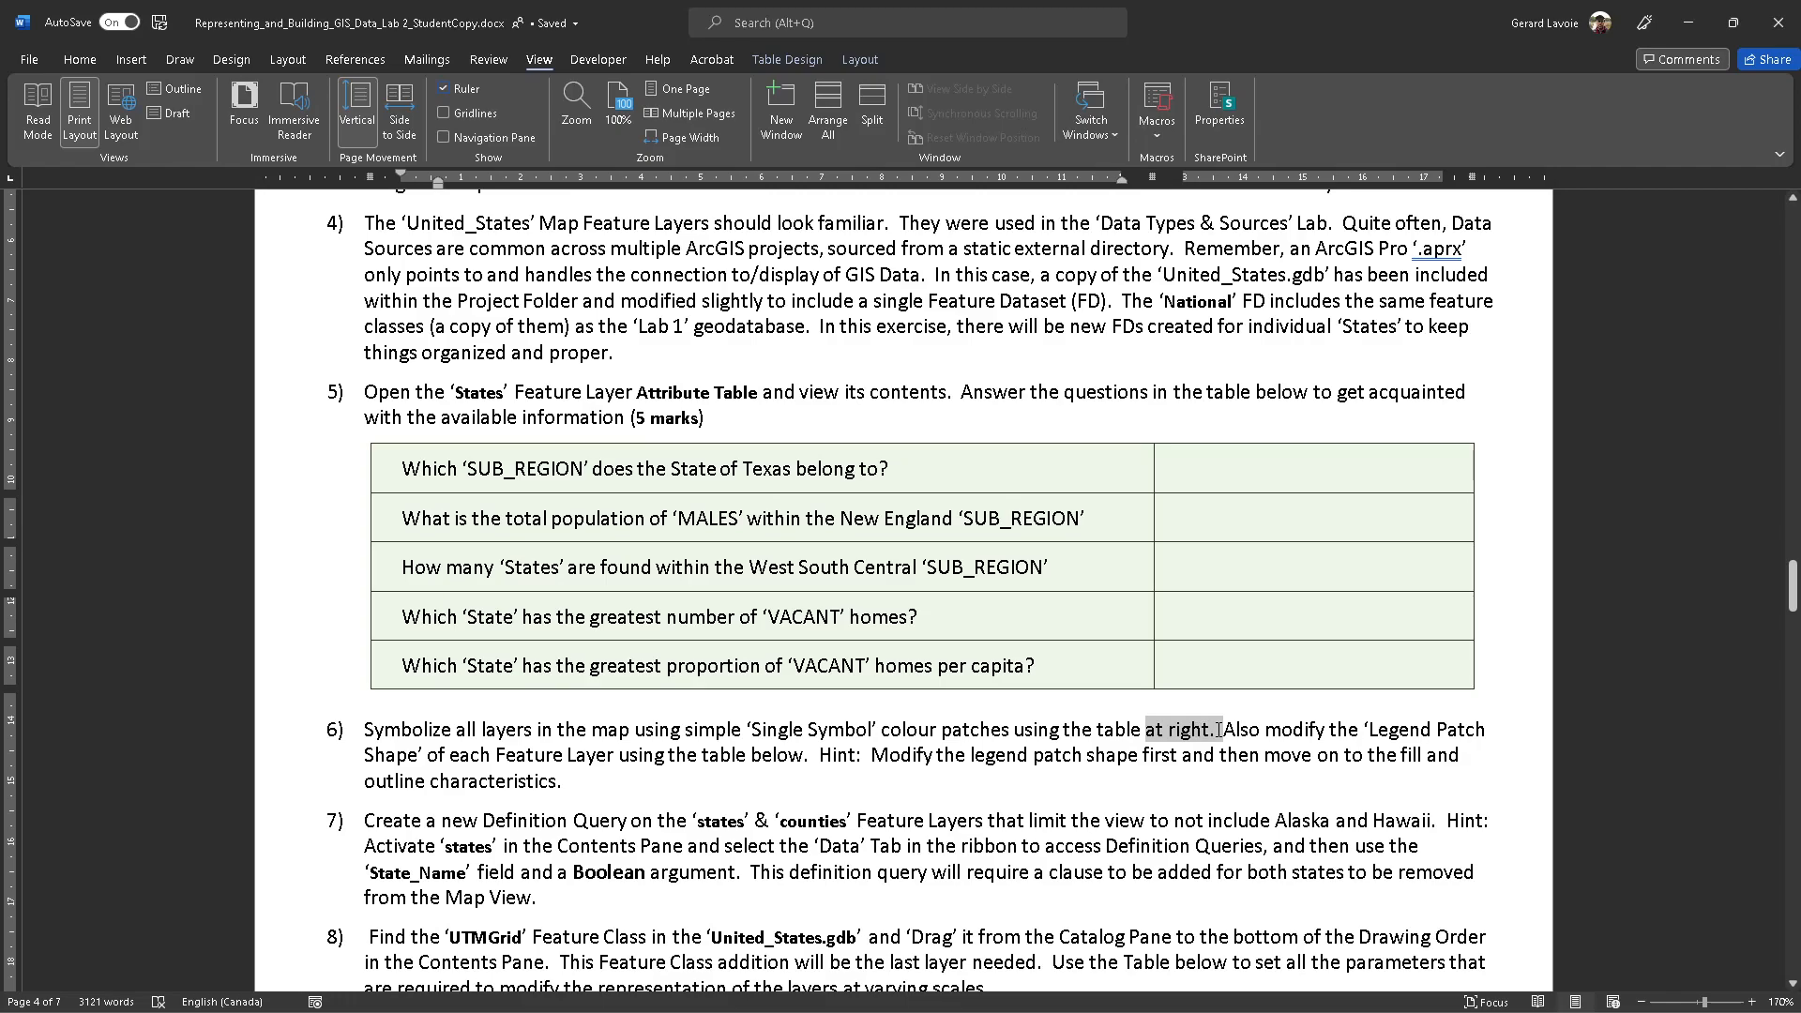
scroll(1218, 730, down, 5)
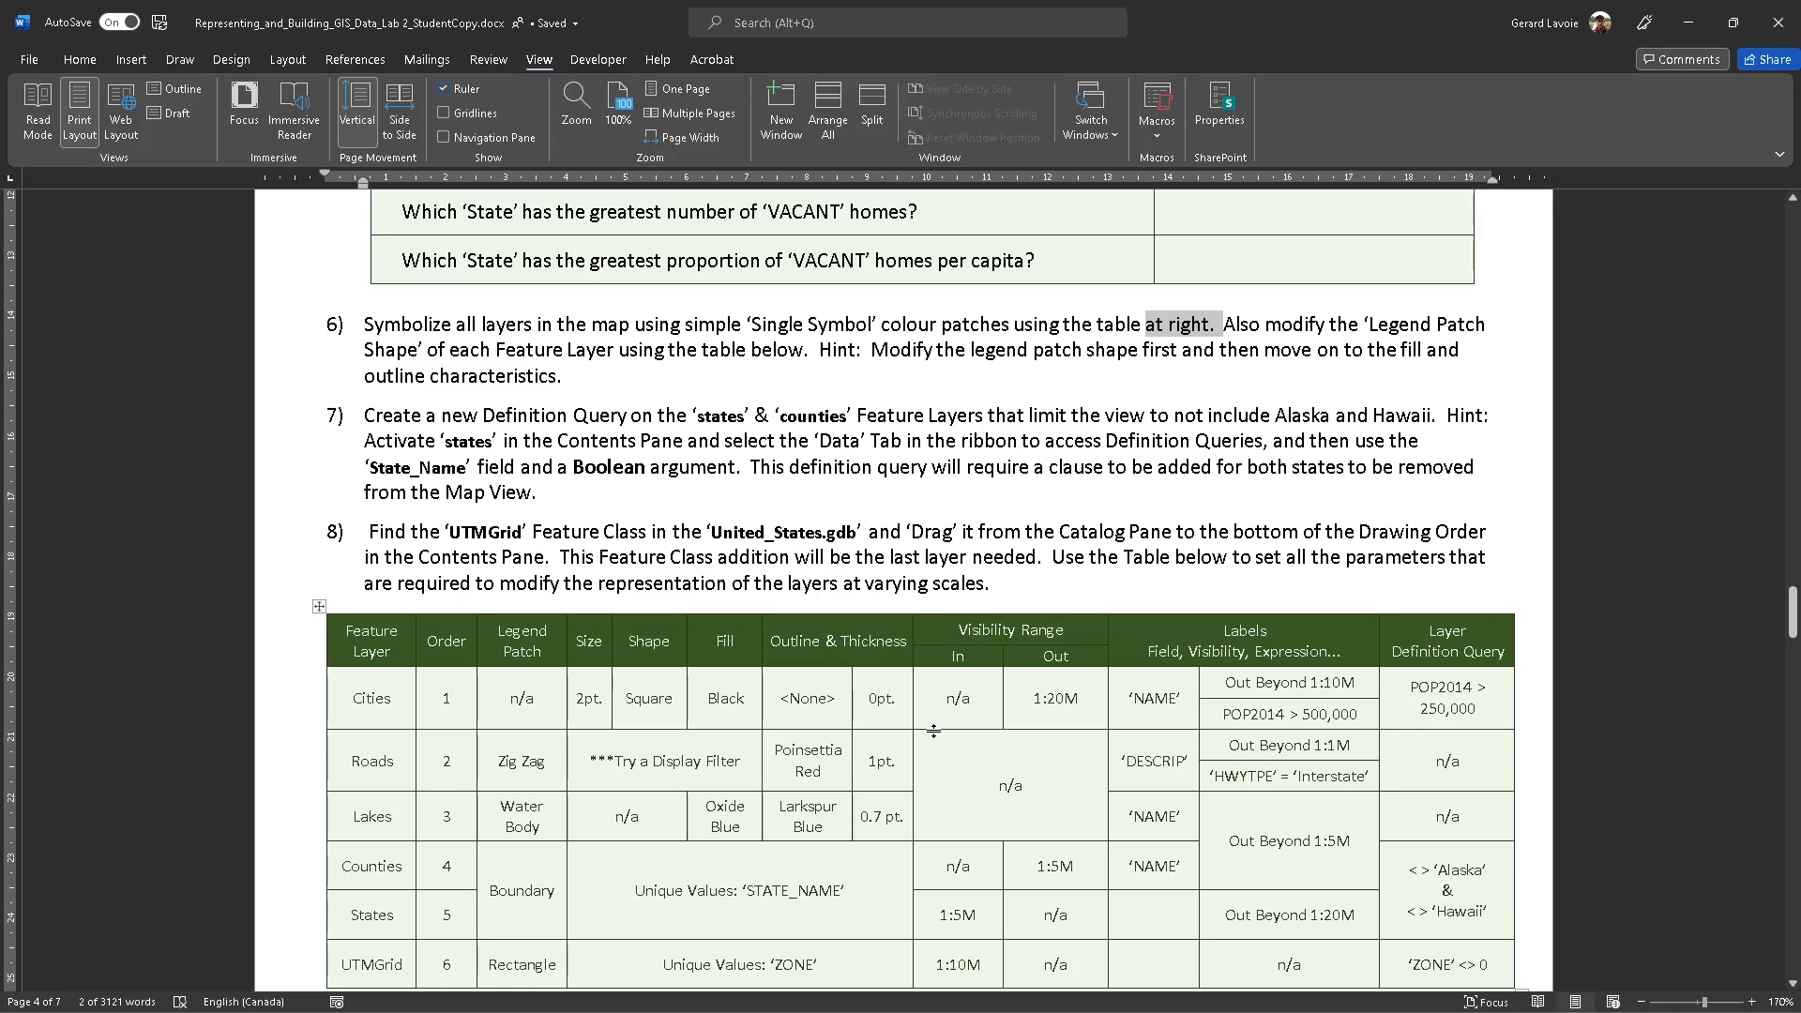
drag(1368, 323, 891, 377)
click(800, 379)
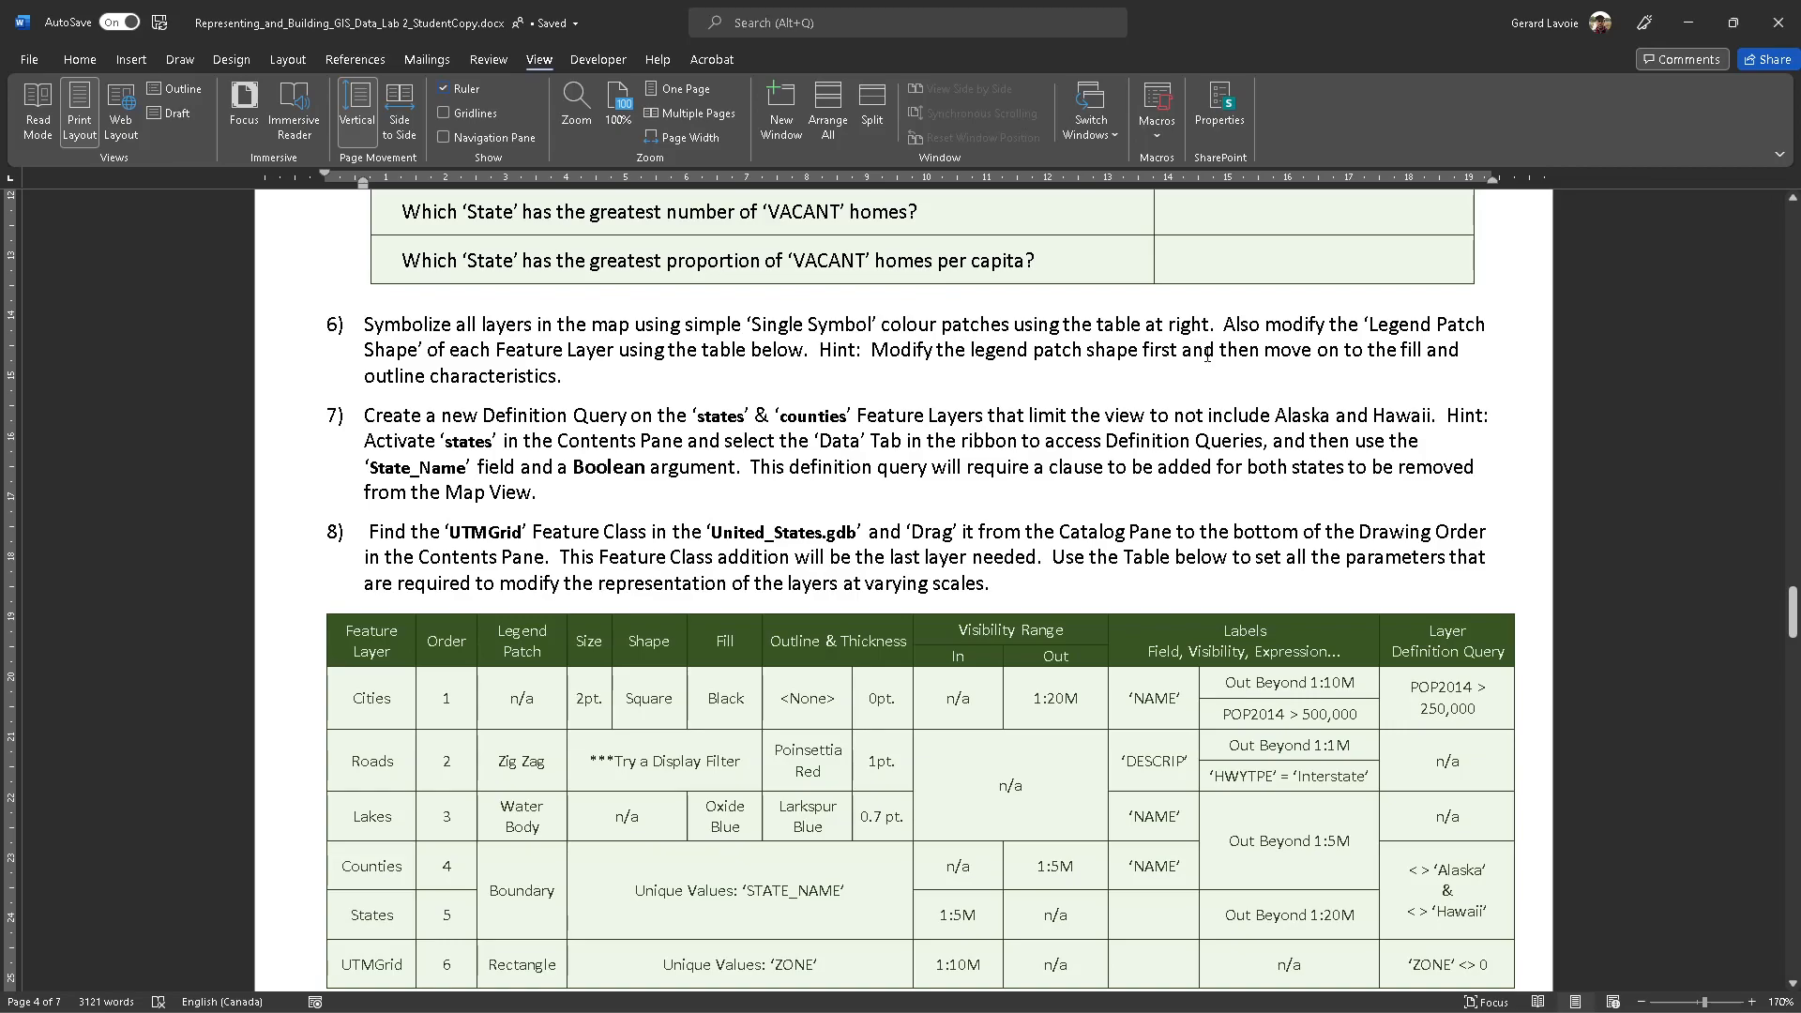
drag(484, 416, 911, 433)
click(1029, 442)
Switch back to ArcGIS Pro and close the Mundo map view.
key(alt+Tab)
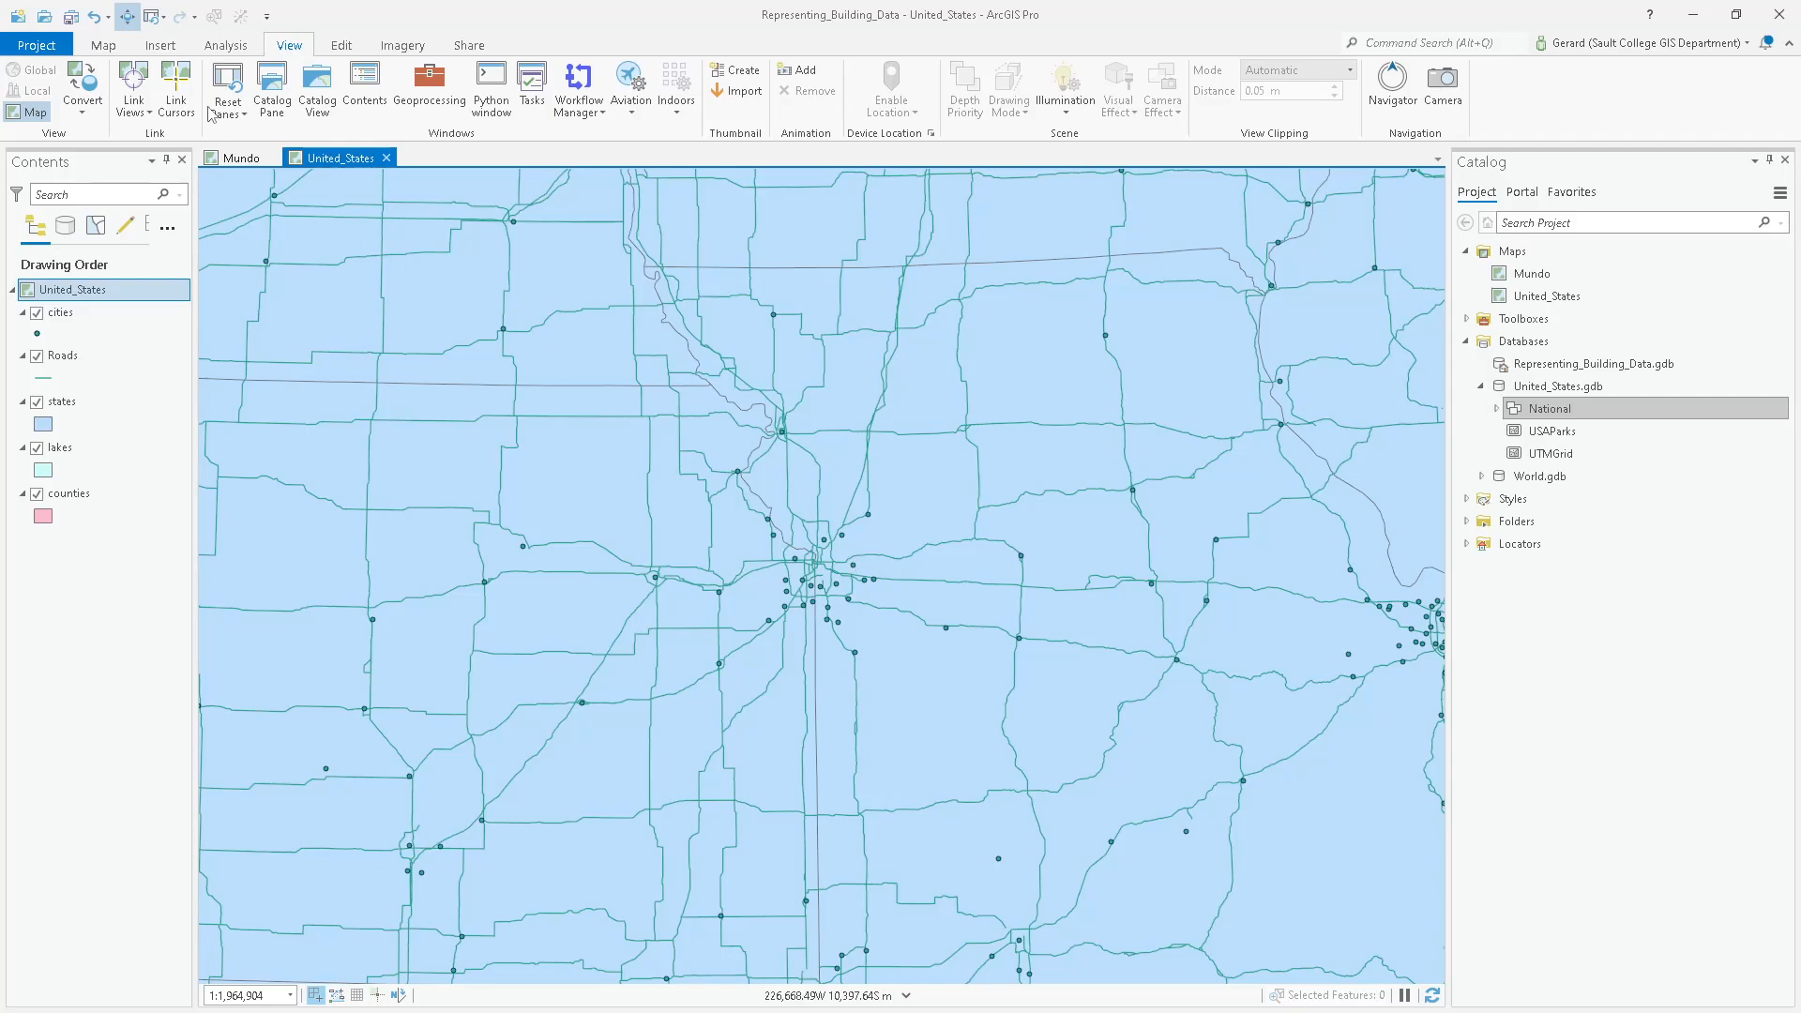
click(239, 157)
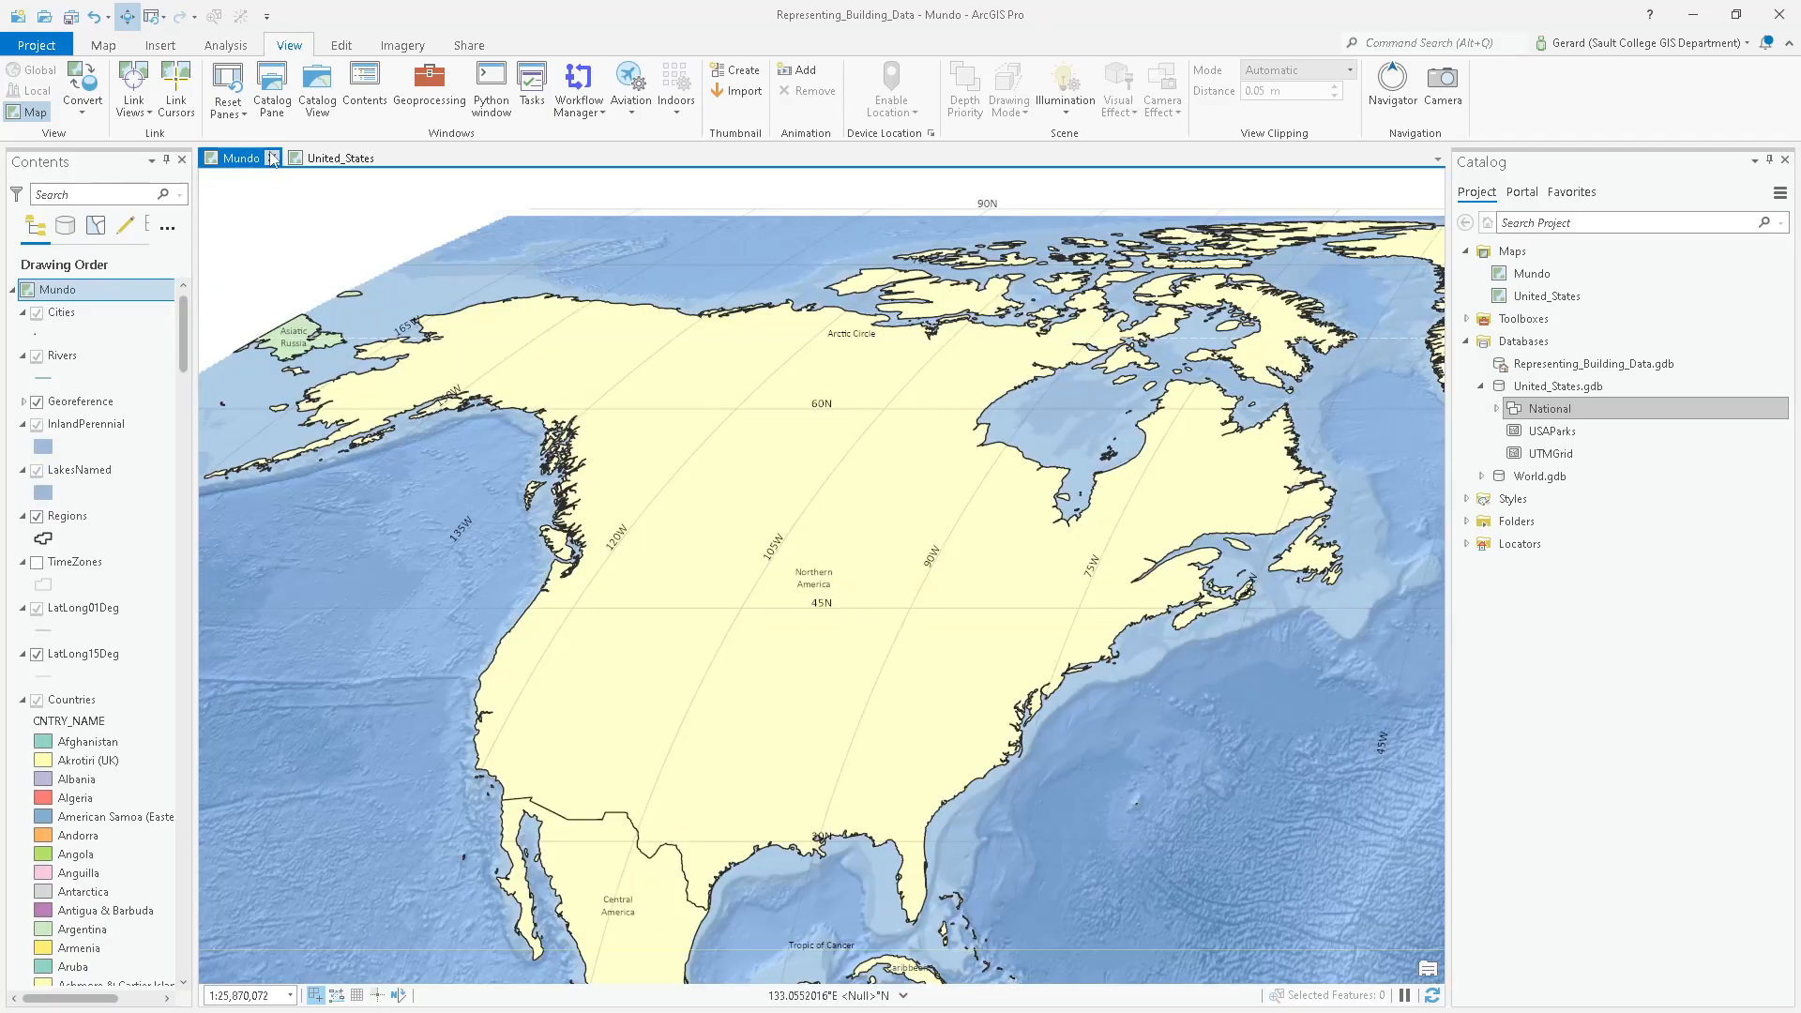
click(271, 154)
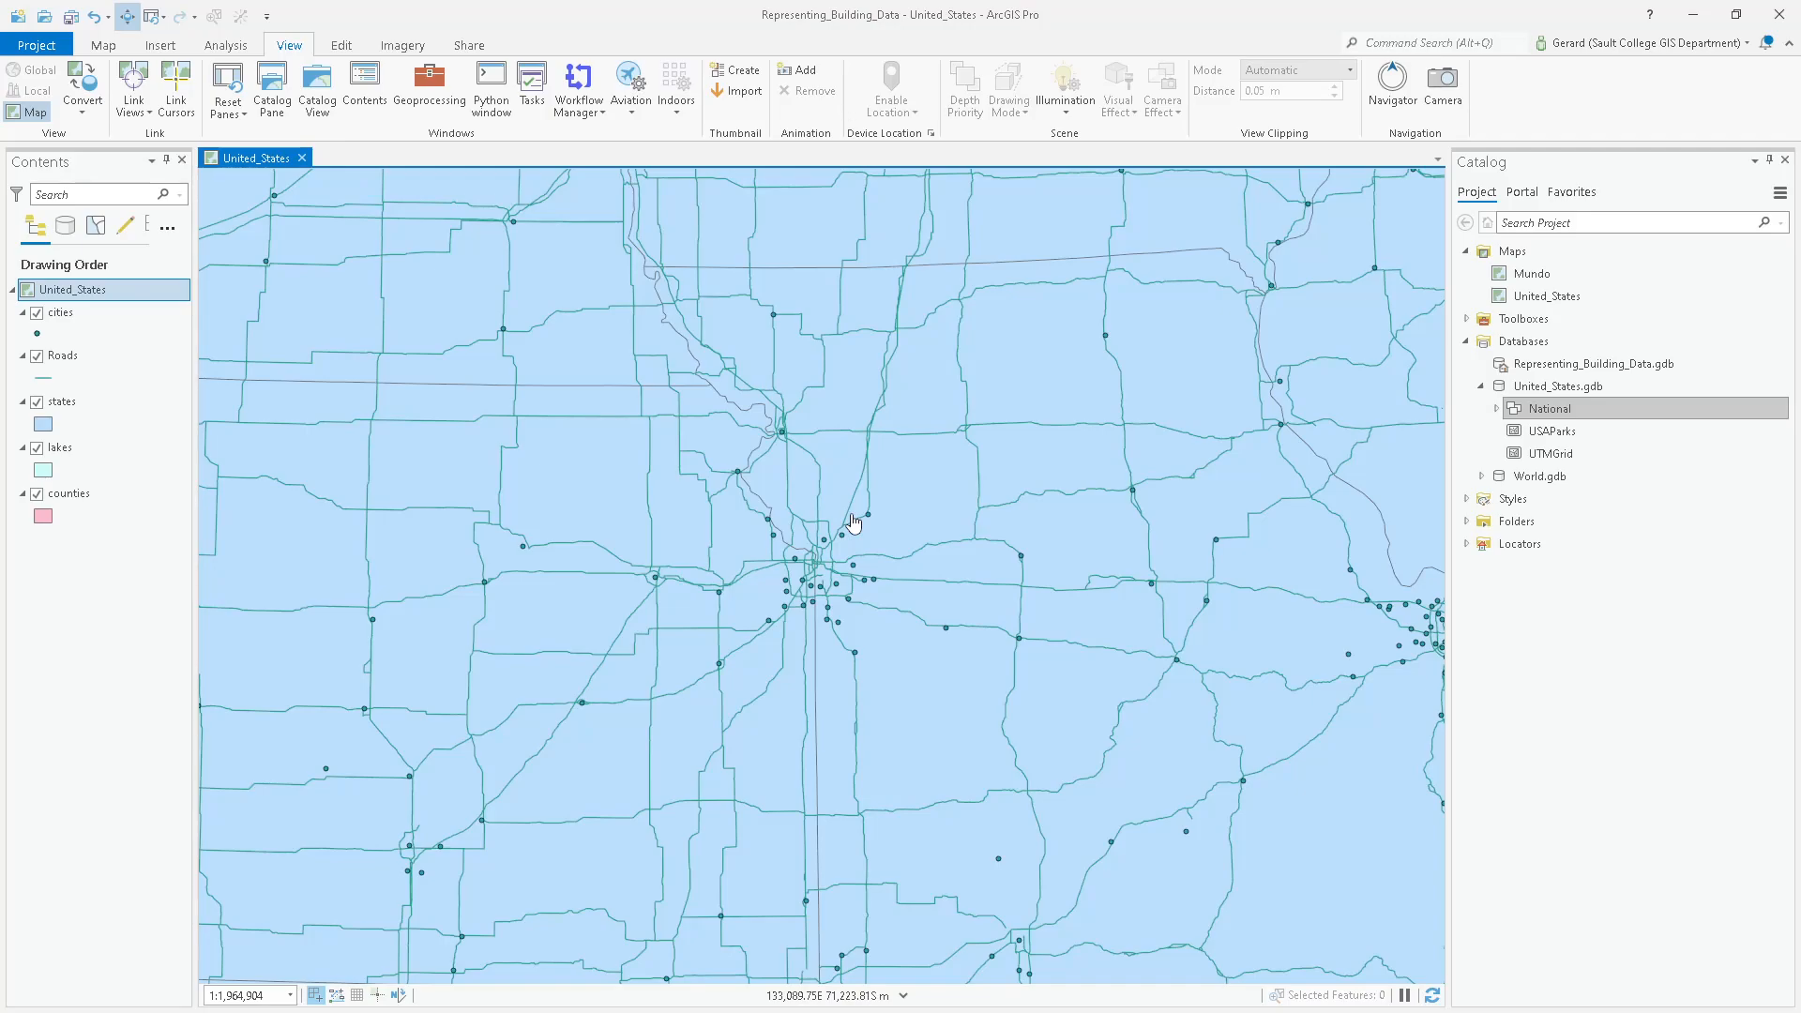
Add the UTMGrid feature class from United_States.gdb to the United_States map and place it last in the drawing order.
drag(957, 598, 945, 507)
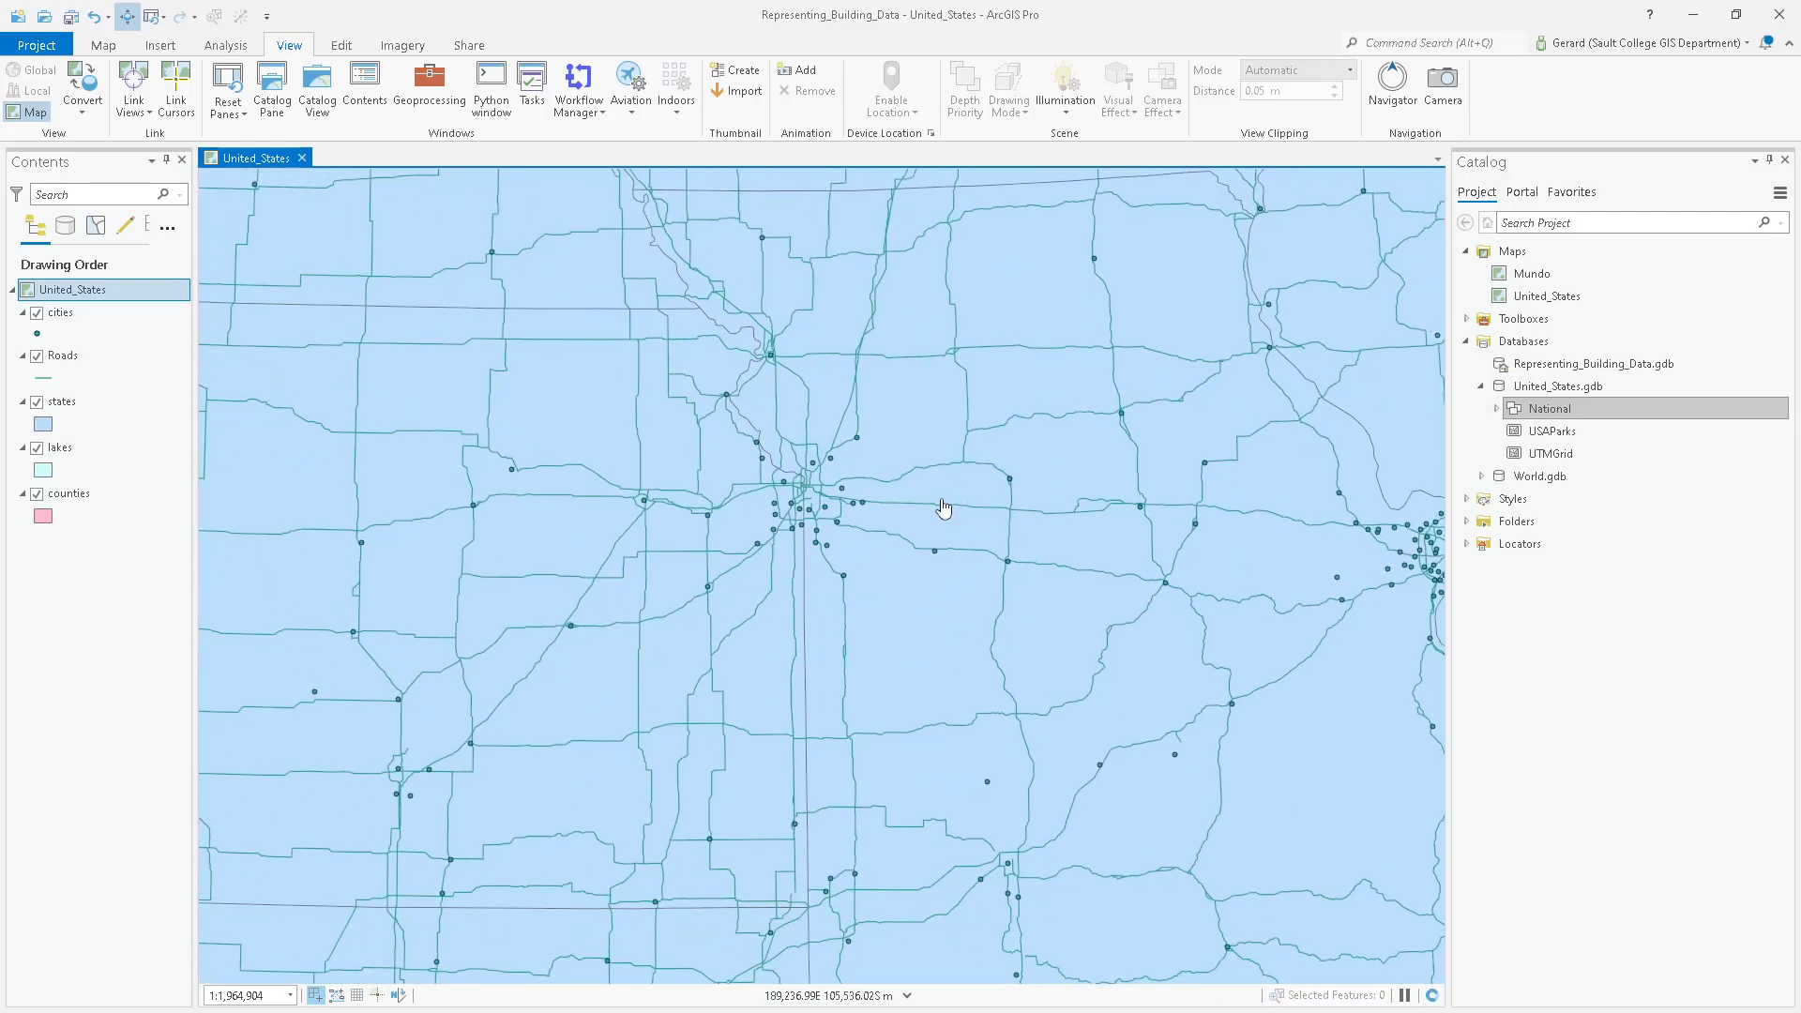
scroll(944, 508, down, 5)
scroll(890, 561, down, 5)
scroll(881, 499, up, 3)
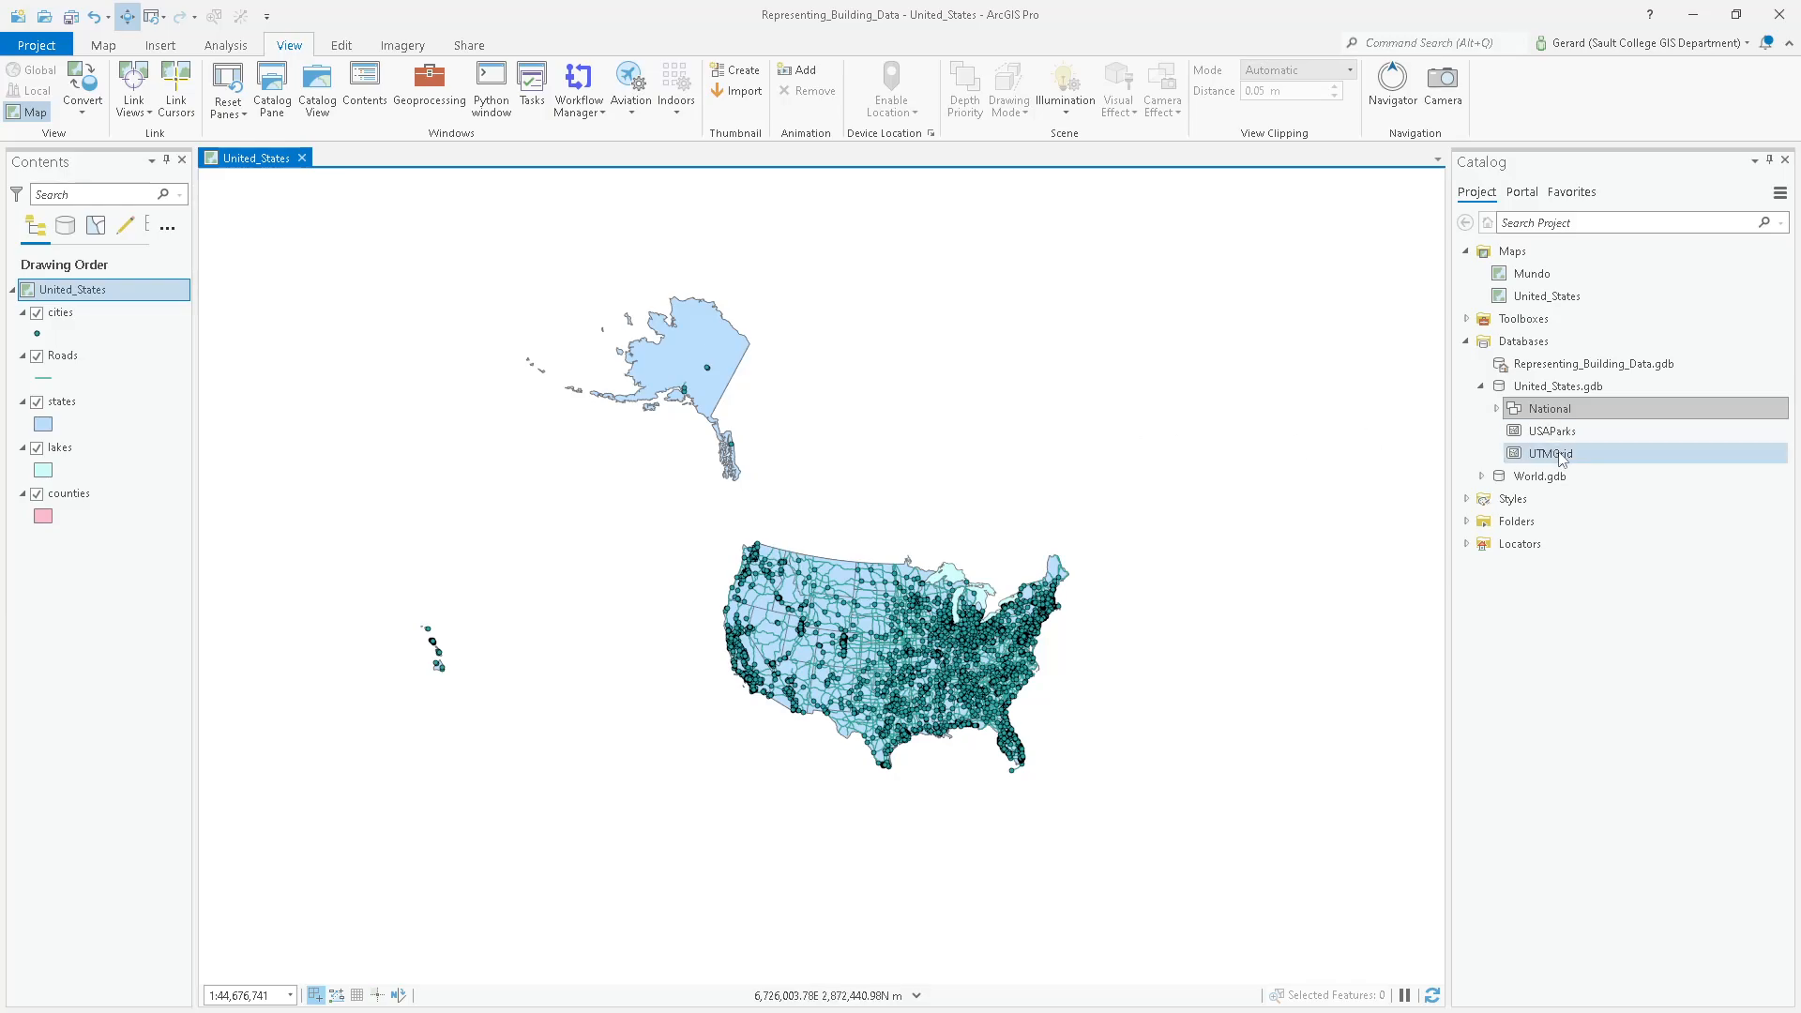
click(1646, 453)
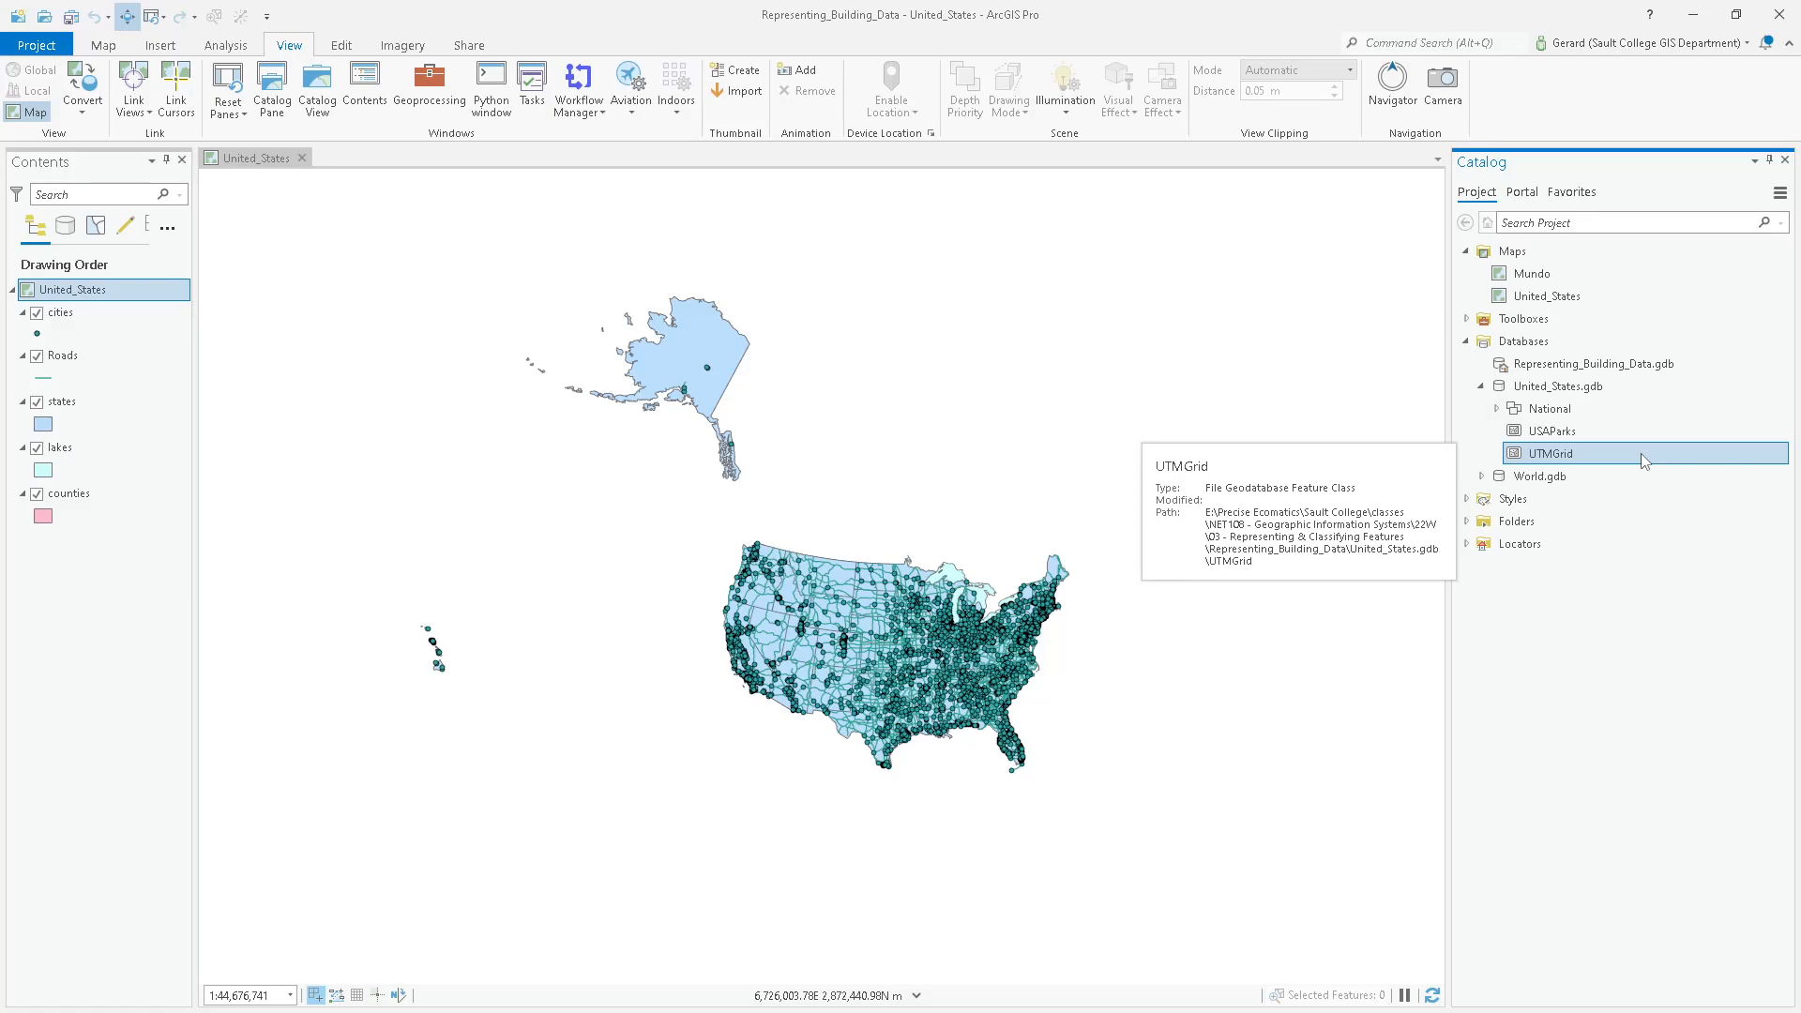
drag(1640, 453, 958, 412)
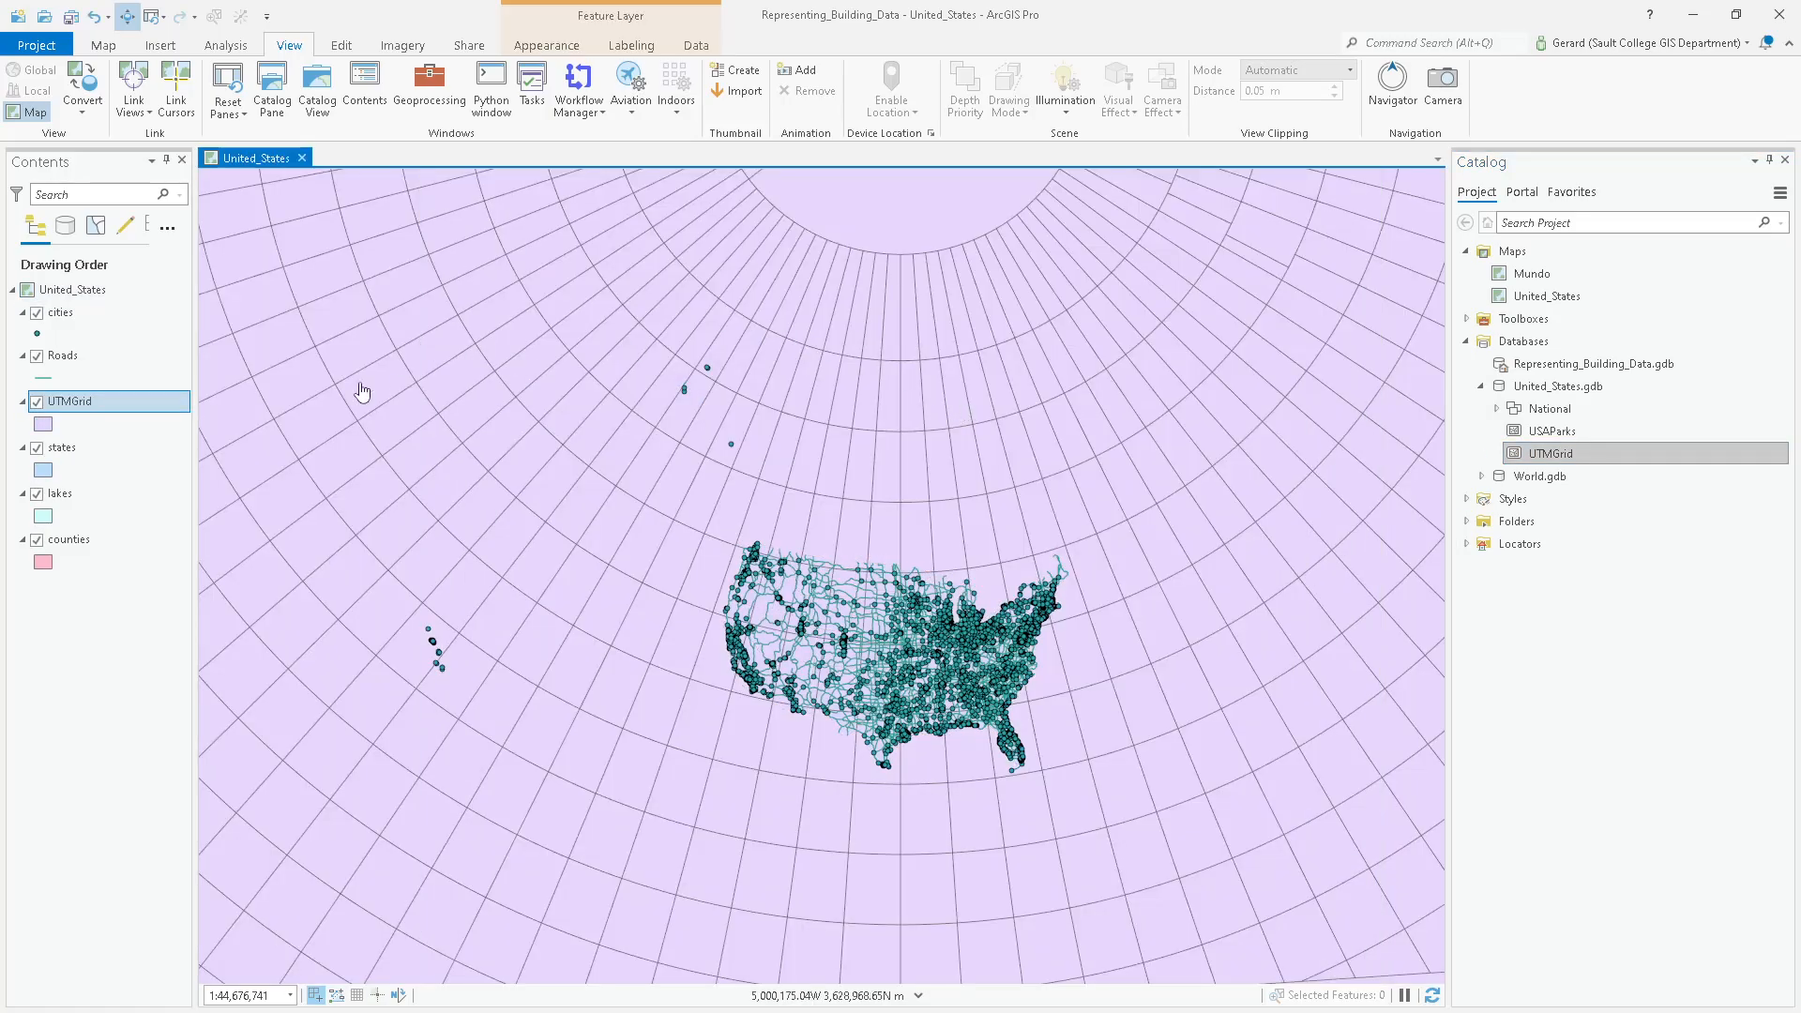
drag(105, 418, 122, 600)
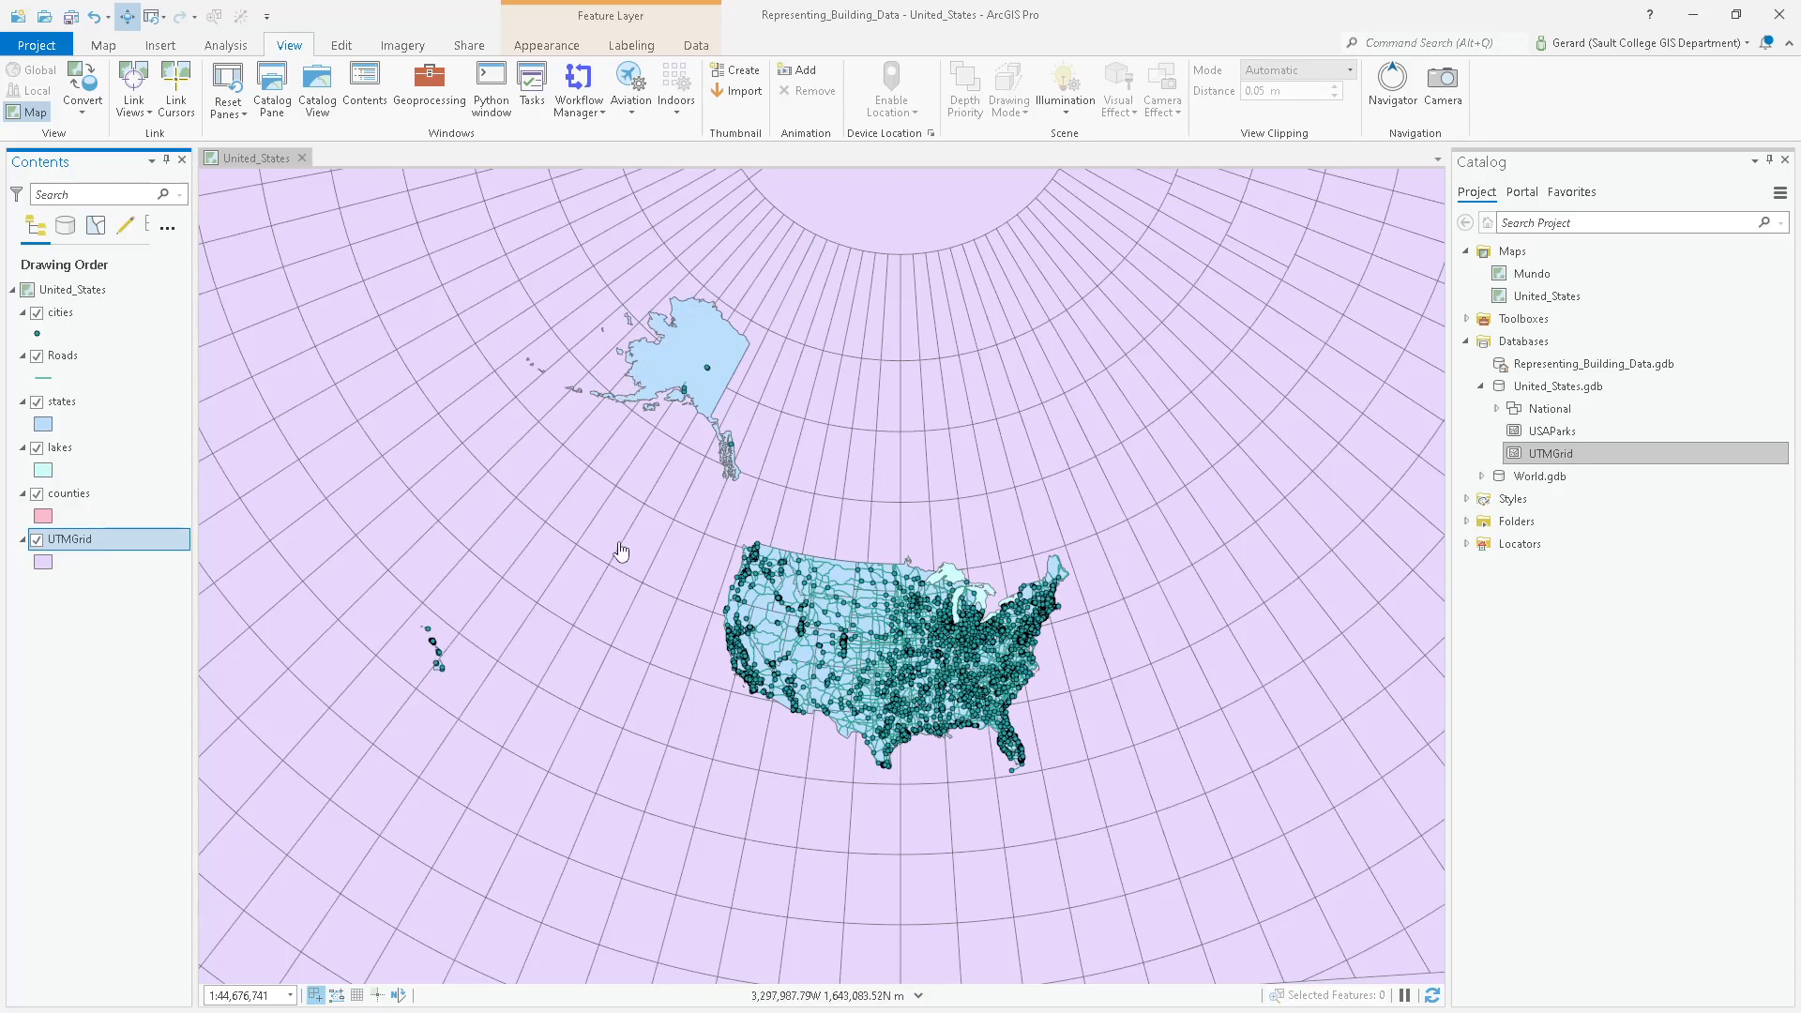
Examine how the UTMGrid layer is drawn around the contiguous United States and Alaska.
drag(1016, 835, 843, 663)
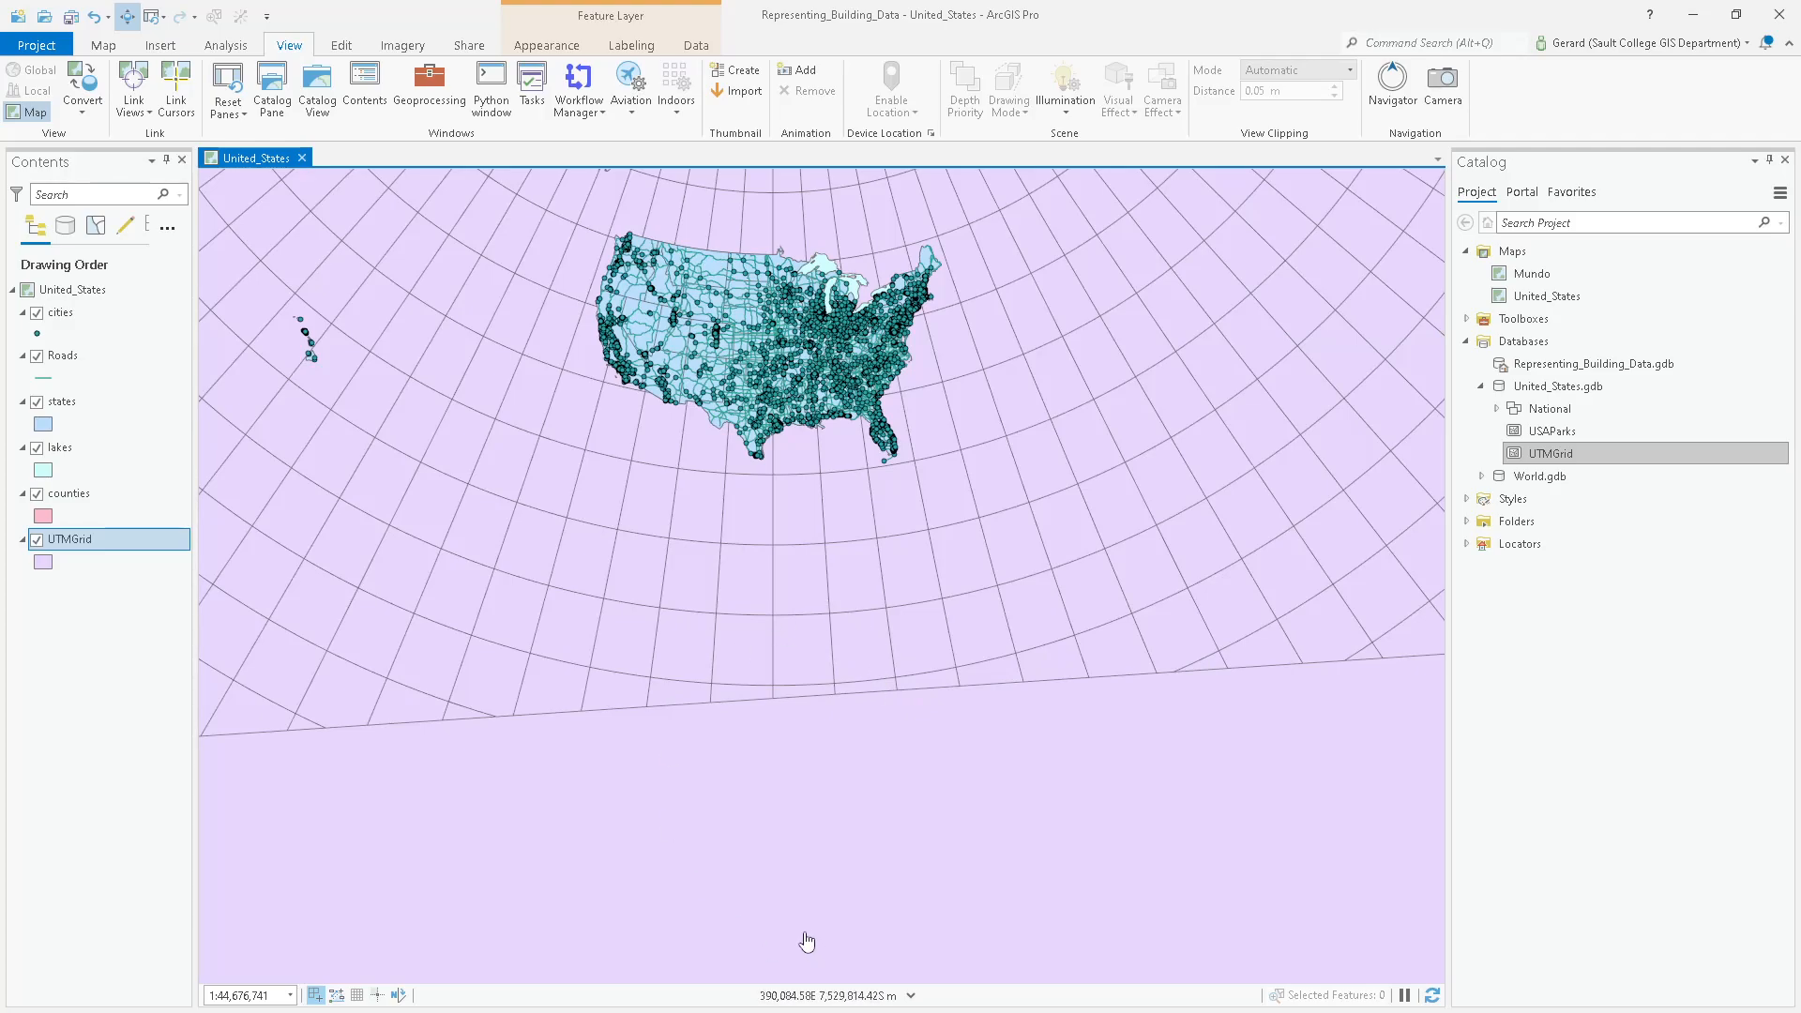
drag(904, 679, 898, 926)
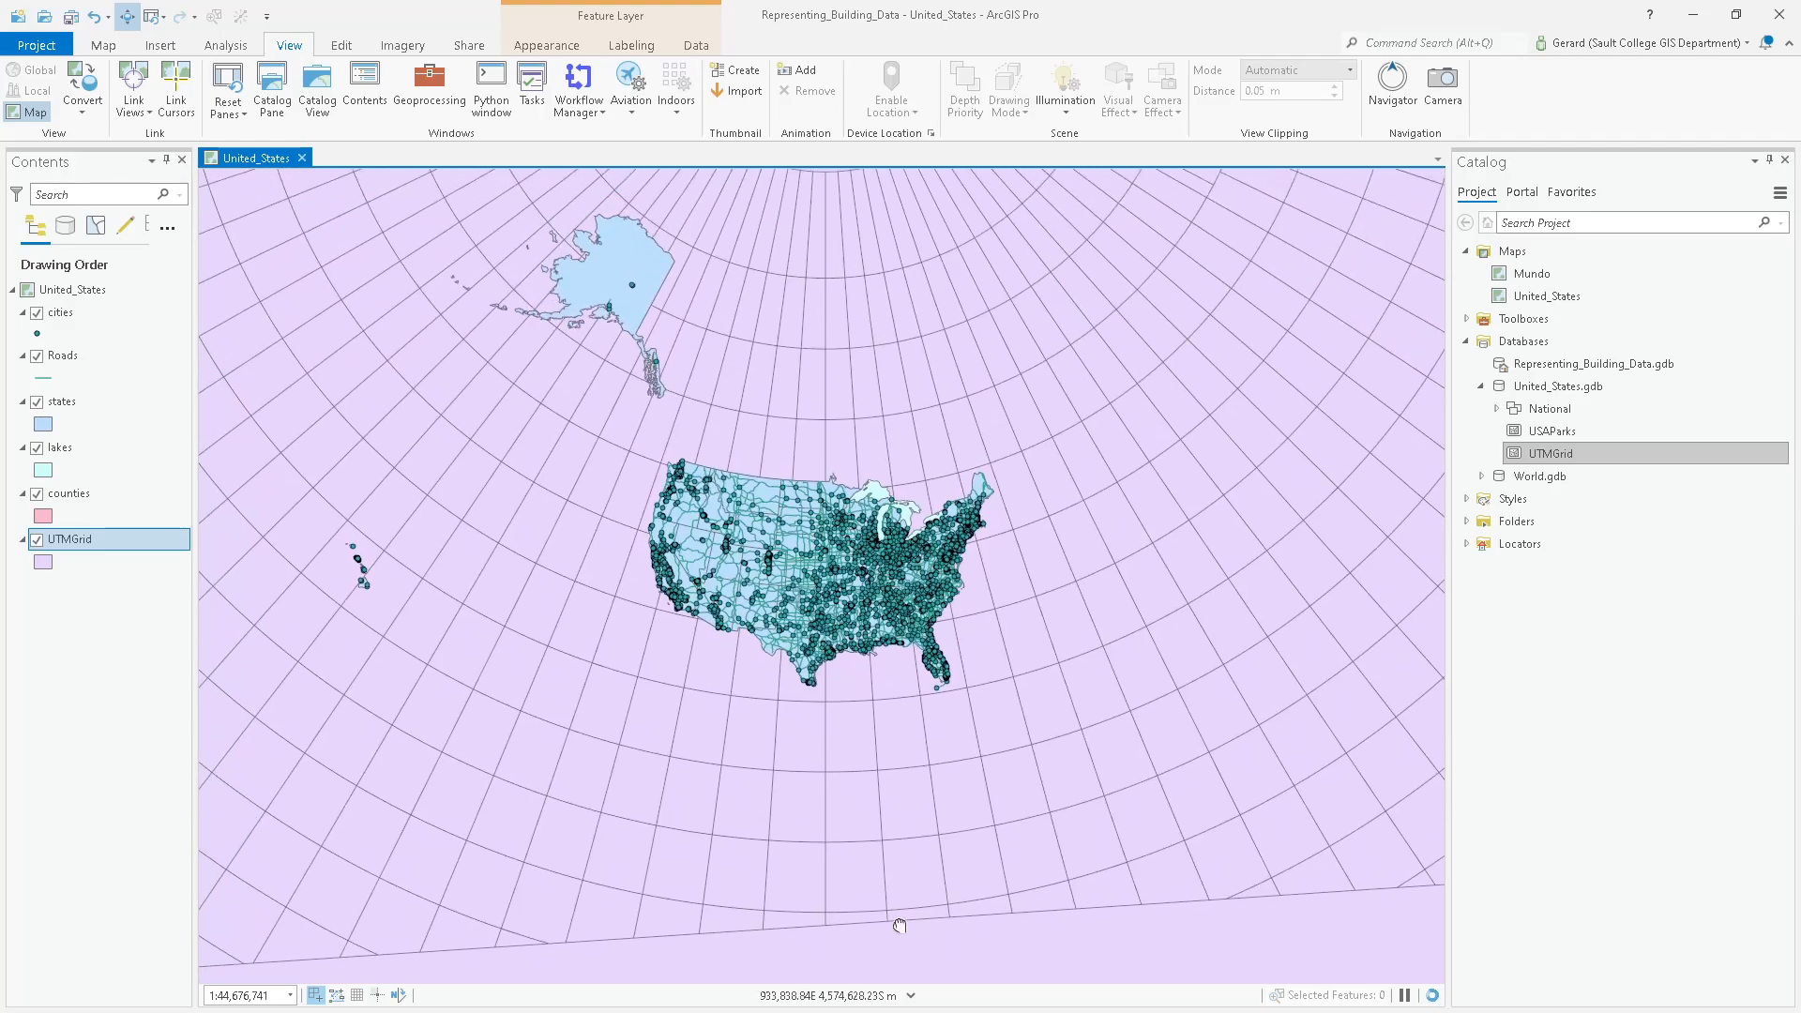
drag(994, 510, 978, 594)
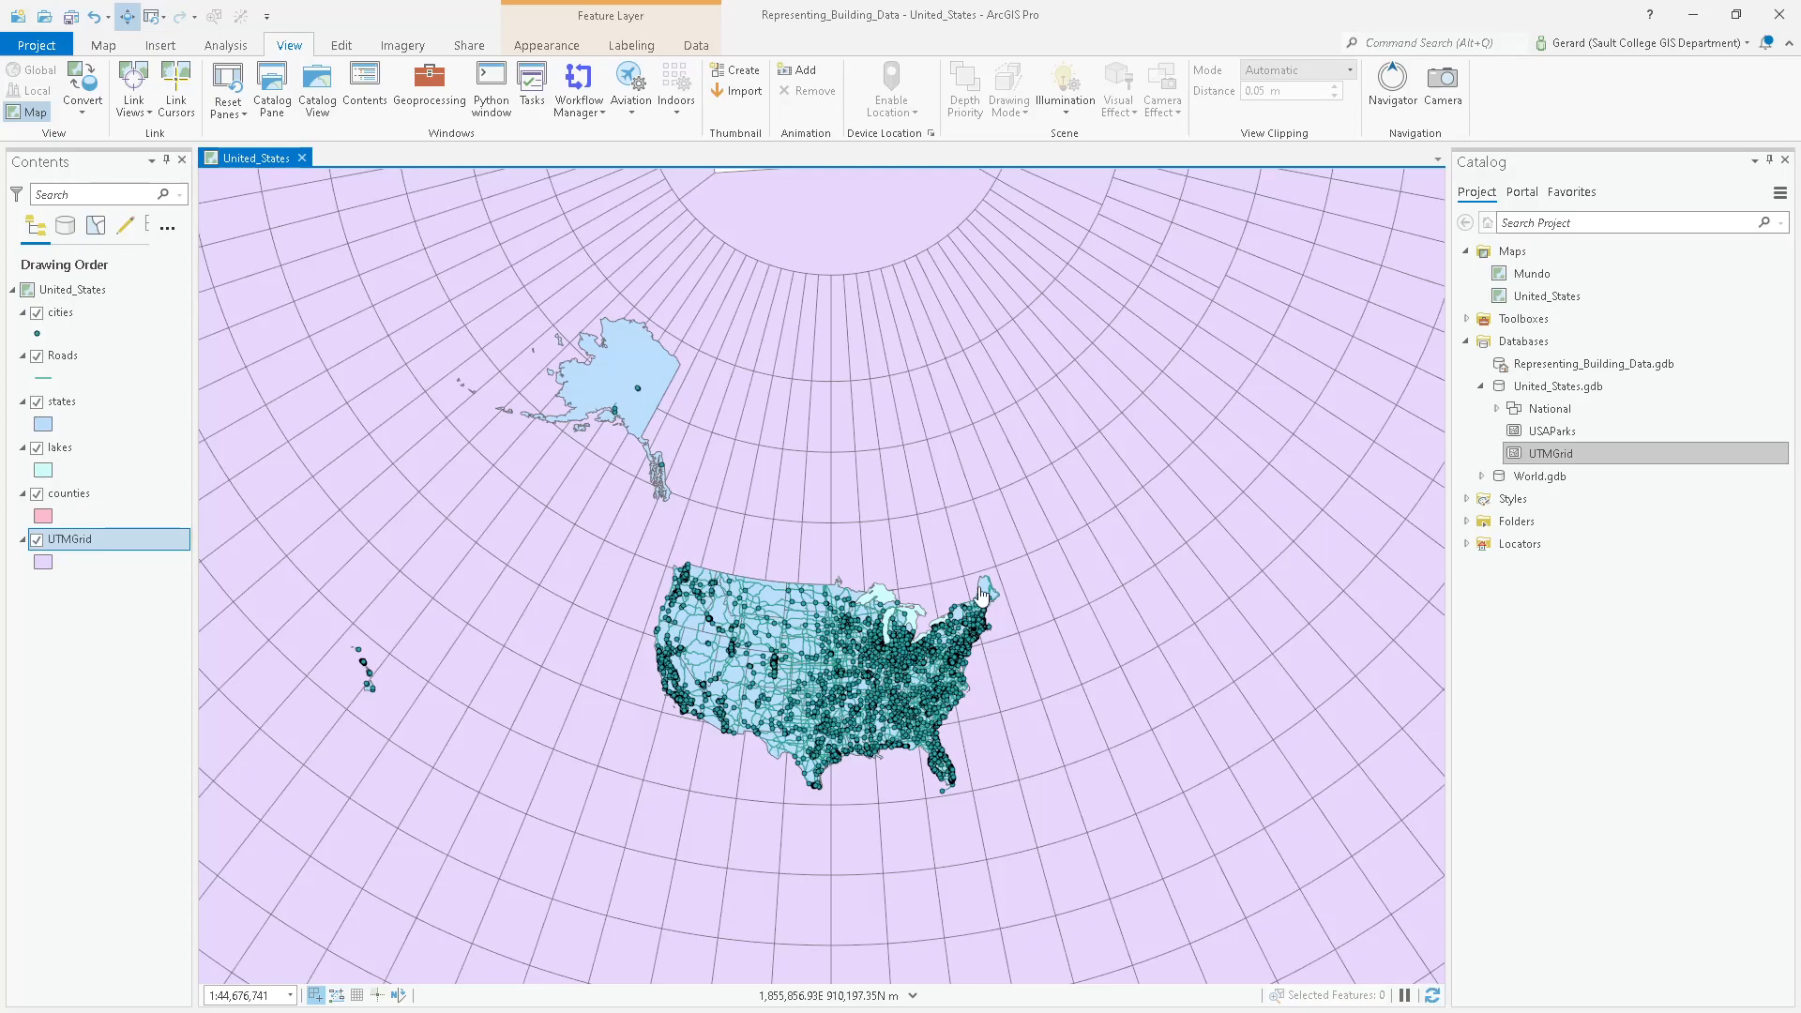
scroll(564, 359, up, 2)
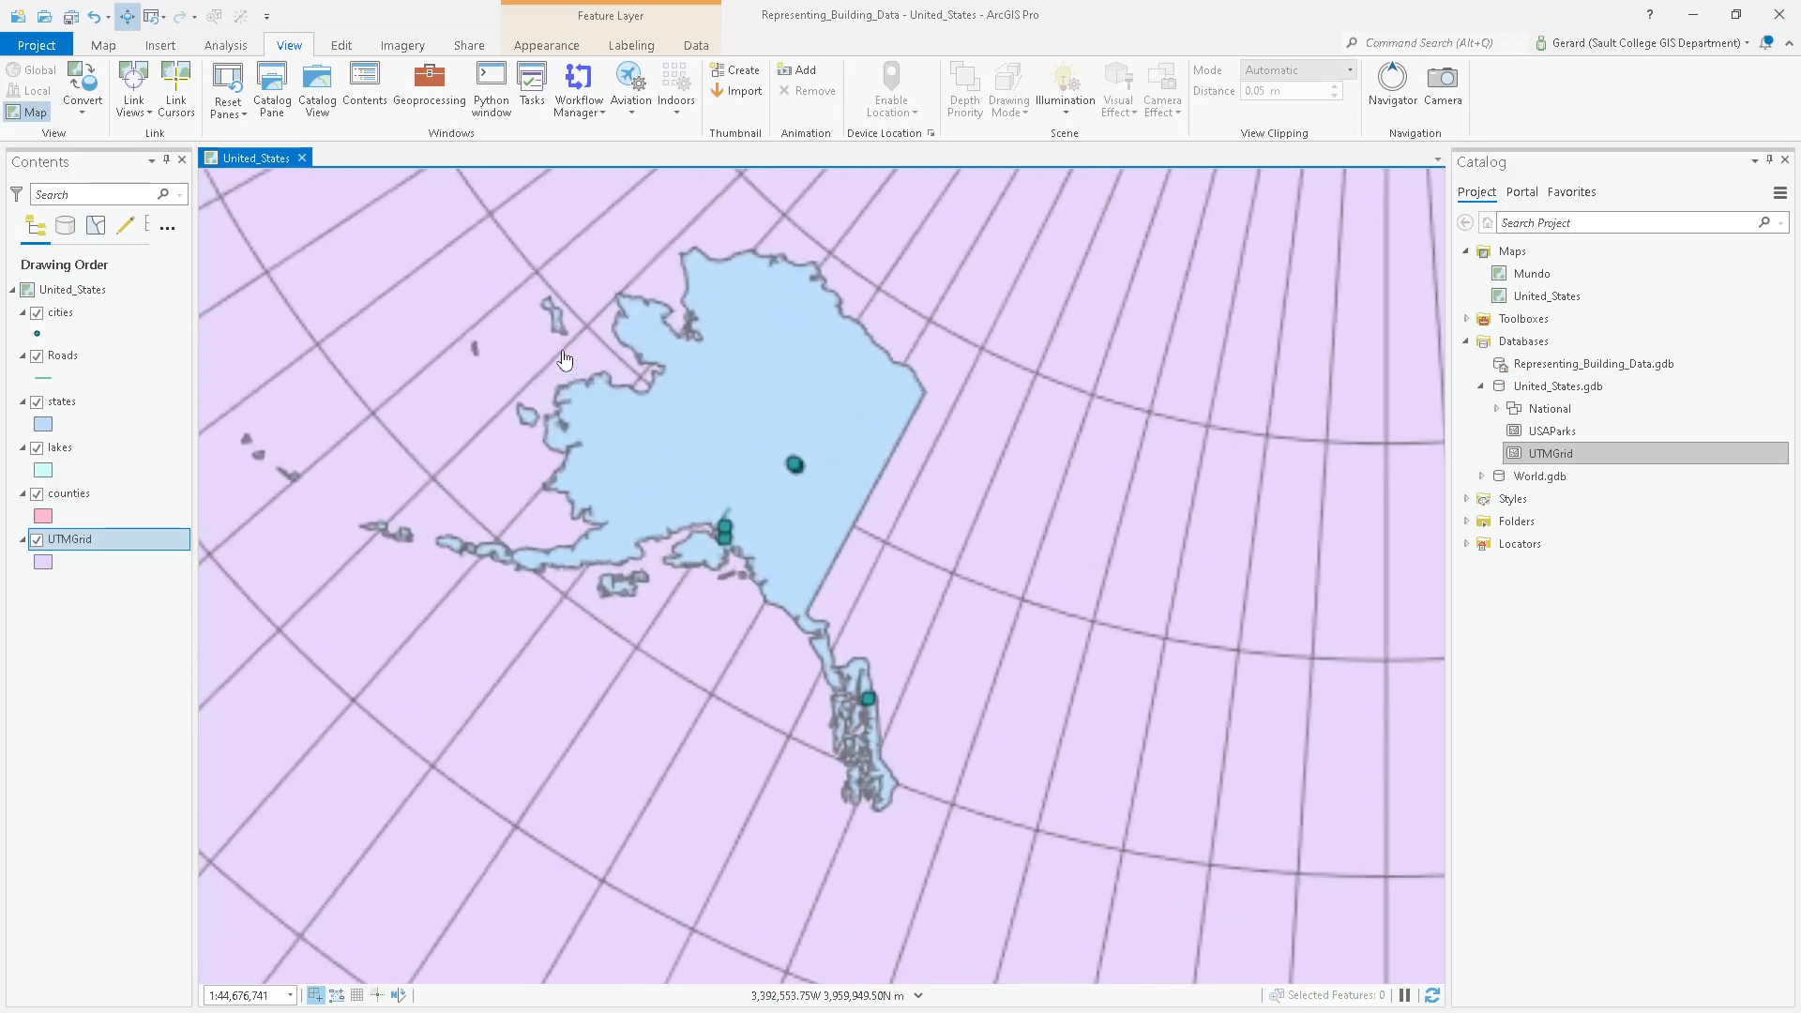
scroll(564, 360, up, 2)
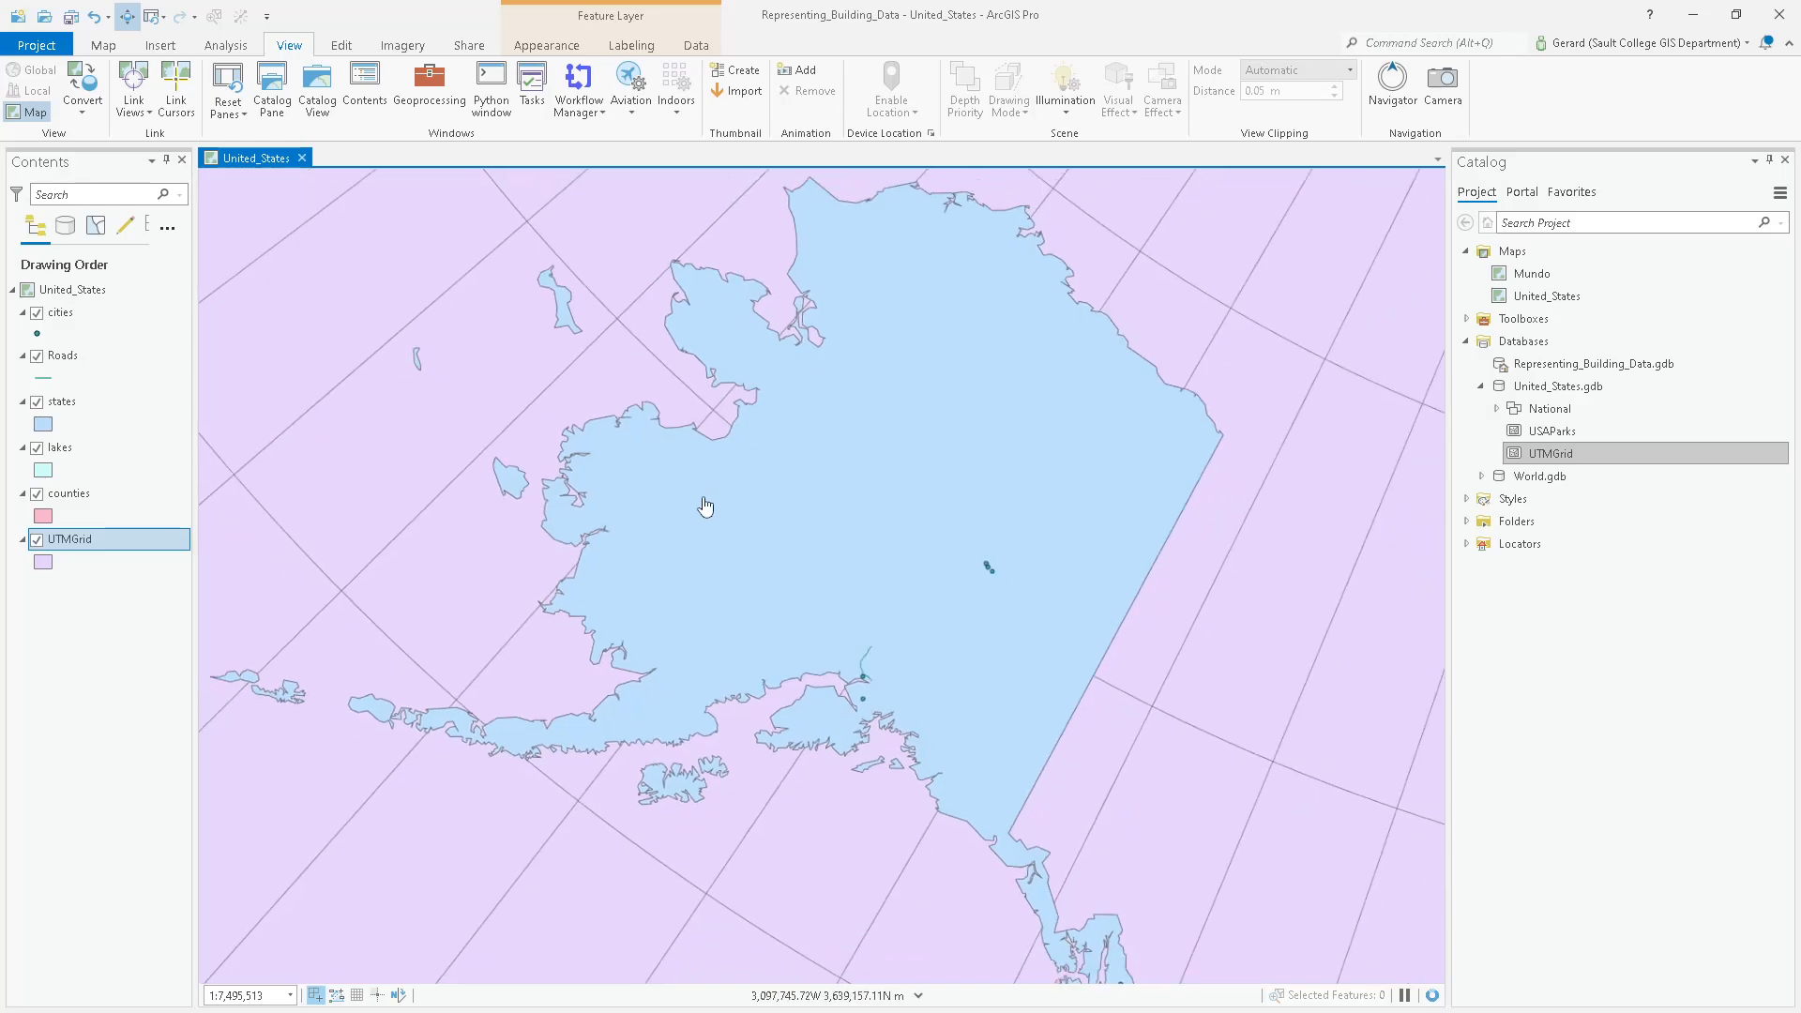
Label the UTMGrid layer using its ZONE field.
scroll(706, 506, down, 3)
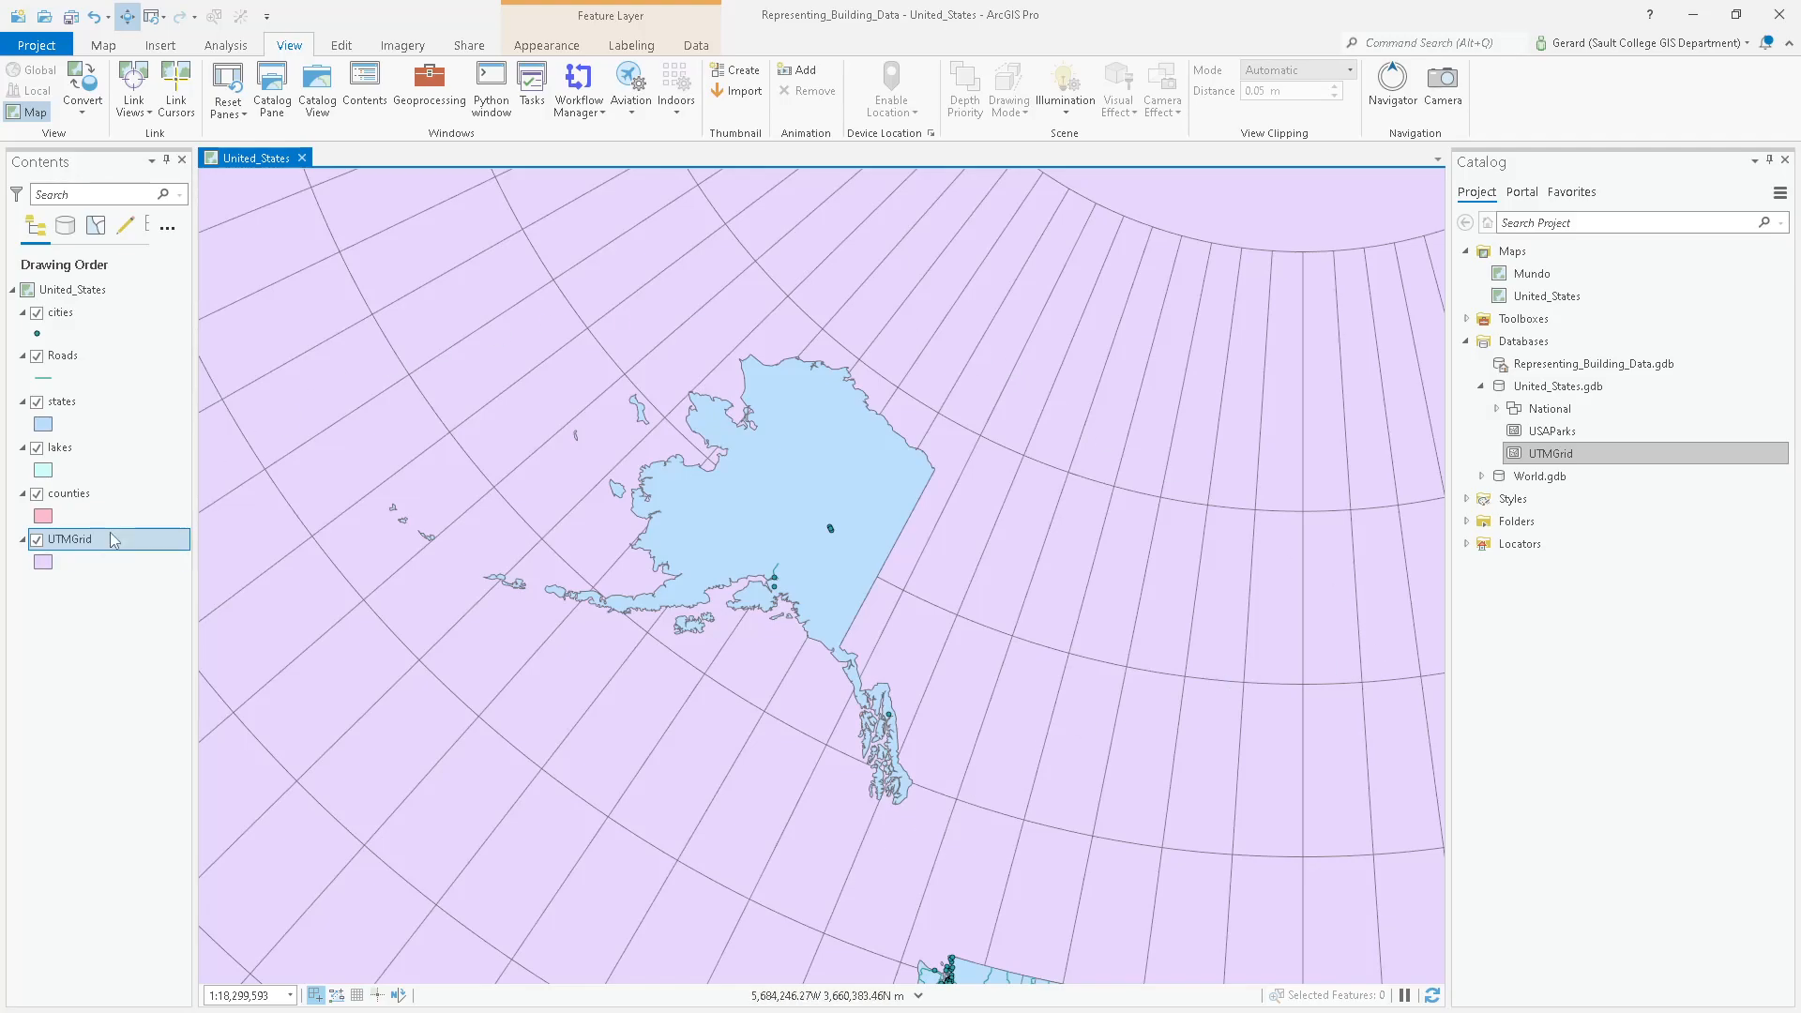
right_click(71, 544)
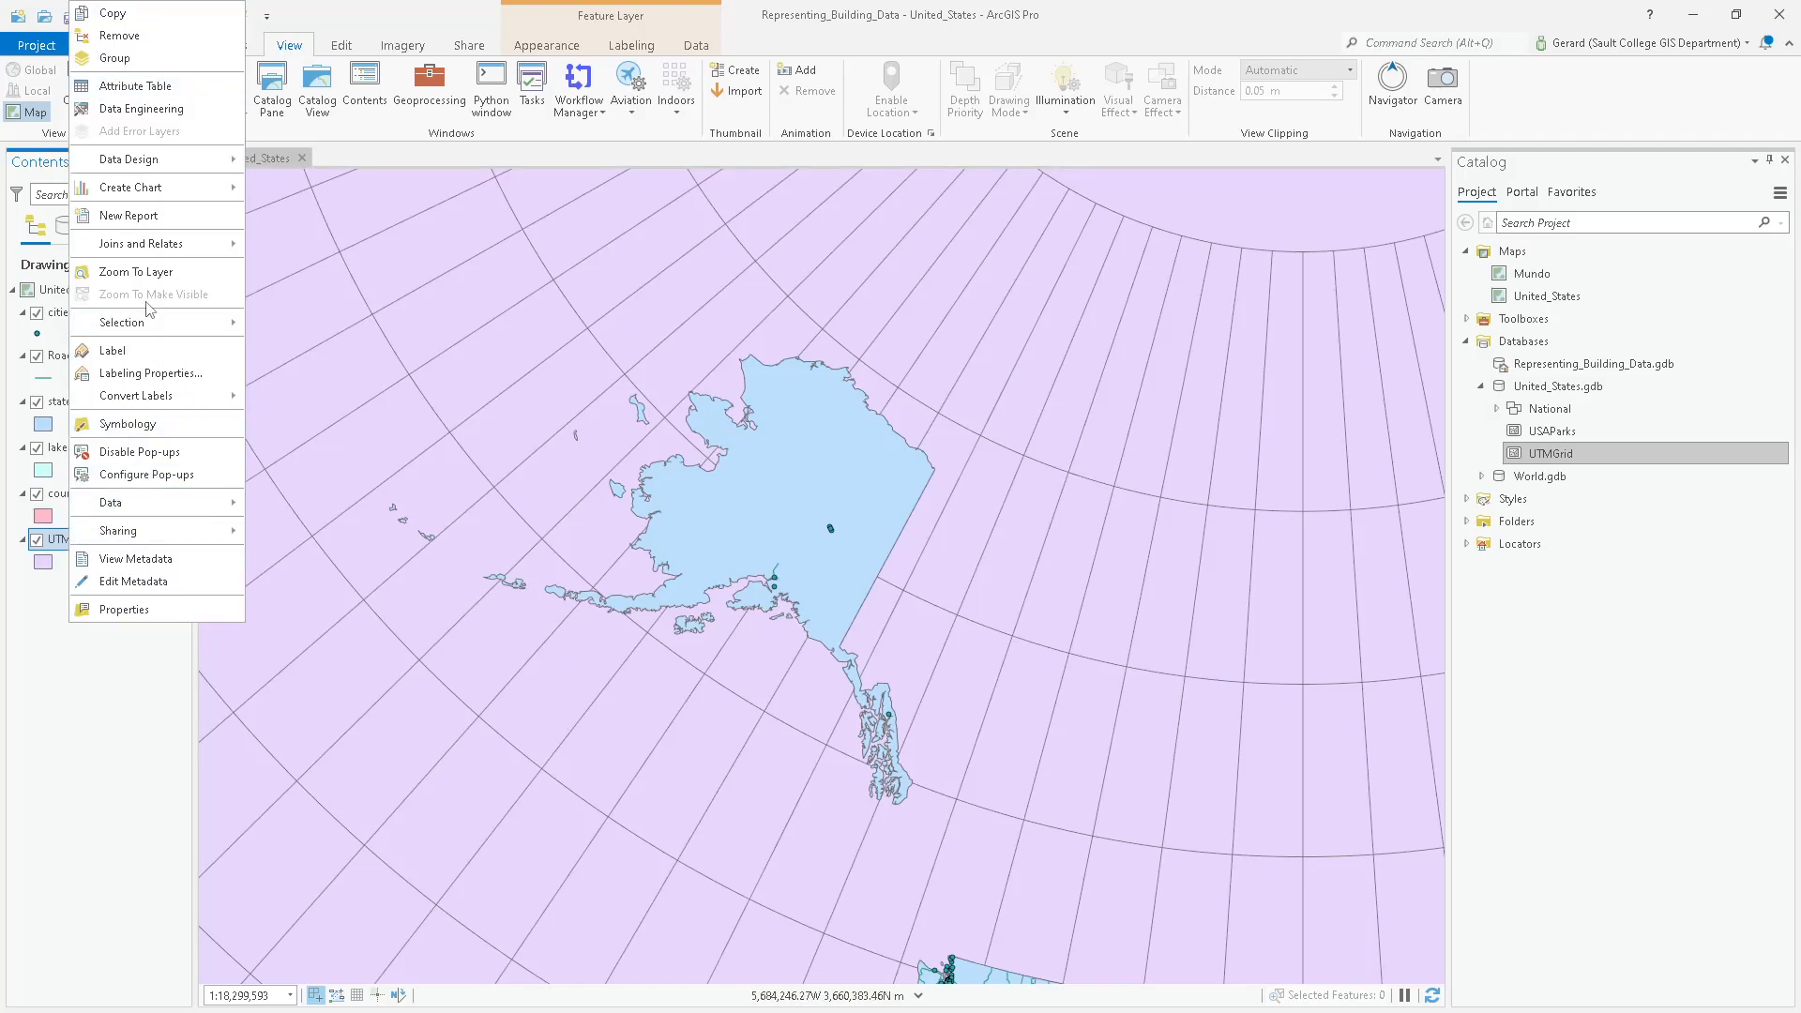
click(136, 356)
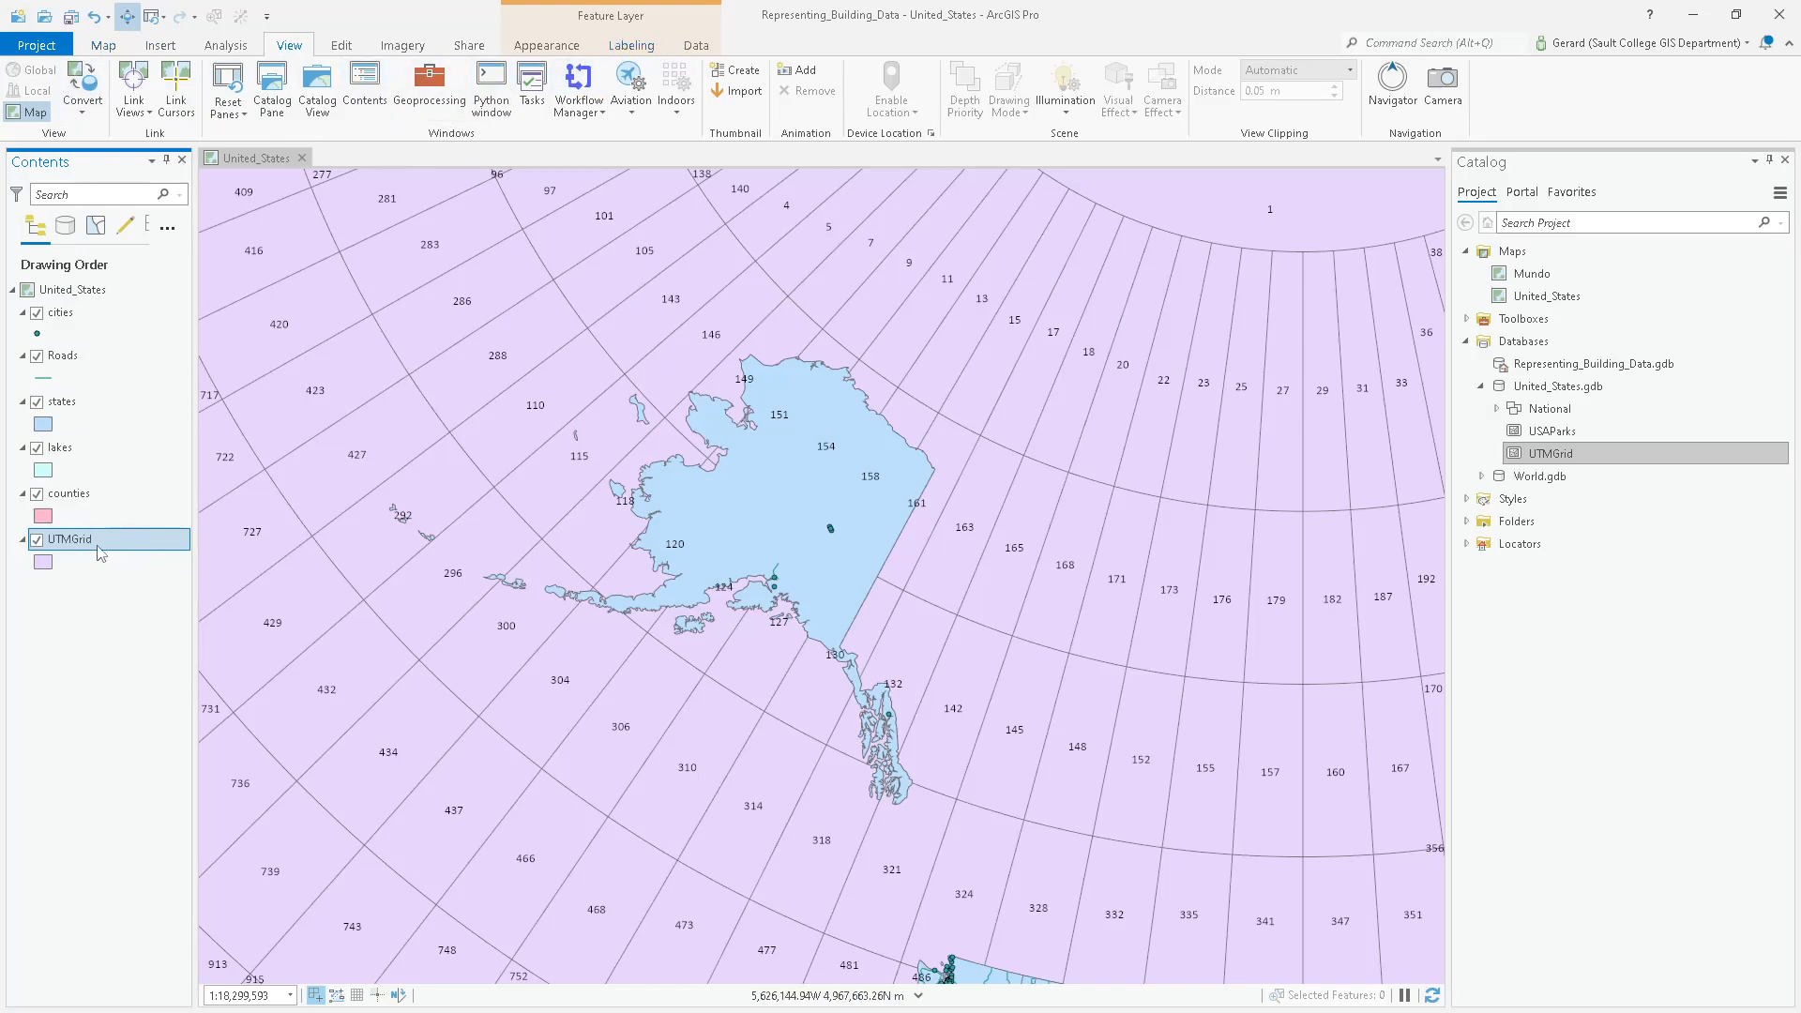
click(641, 46)
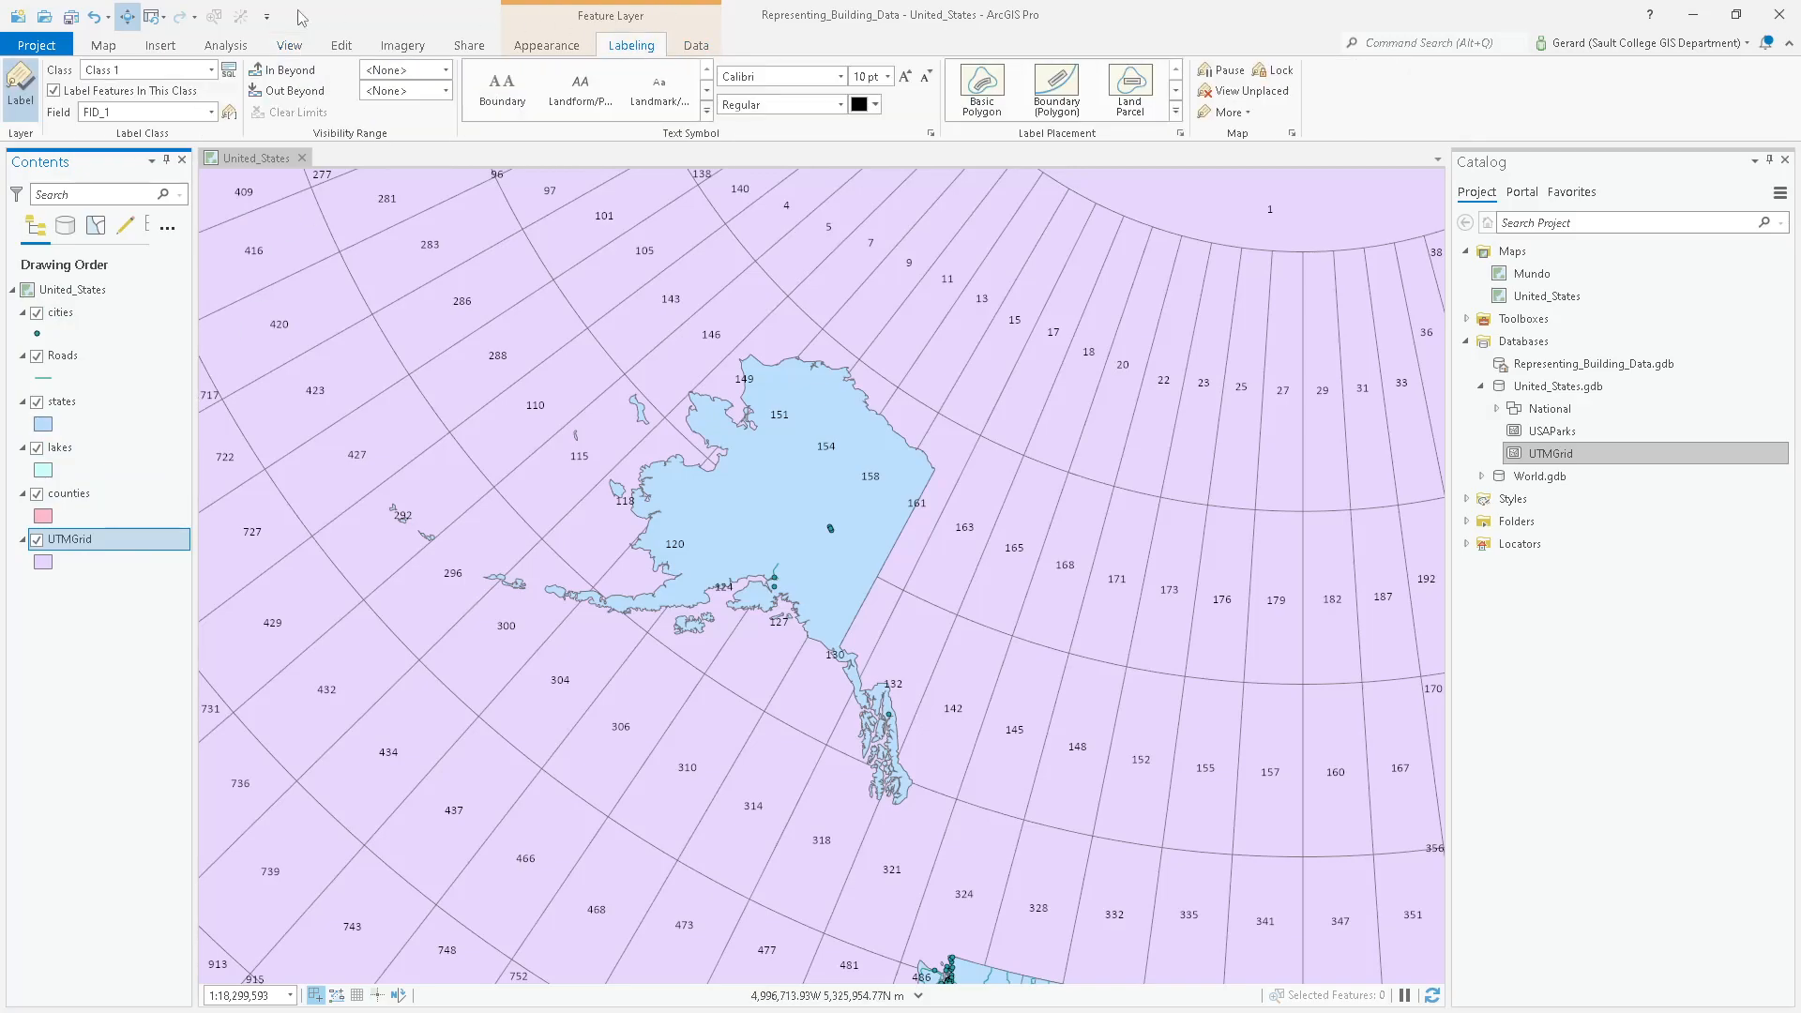
click(211, 111)
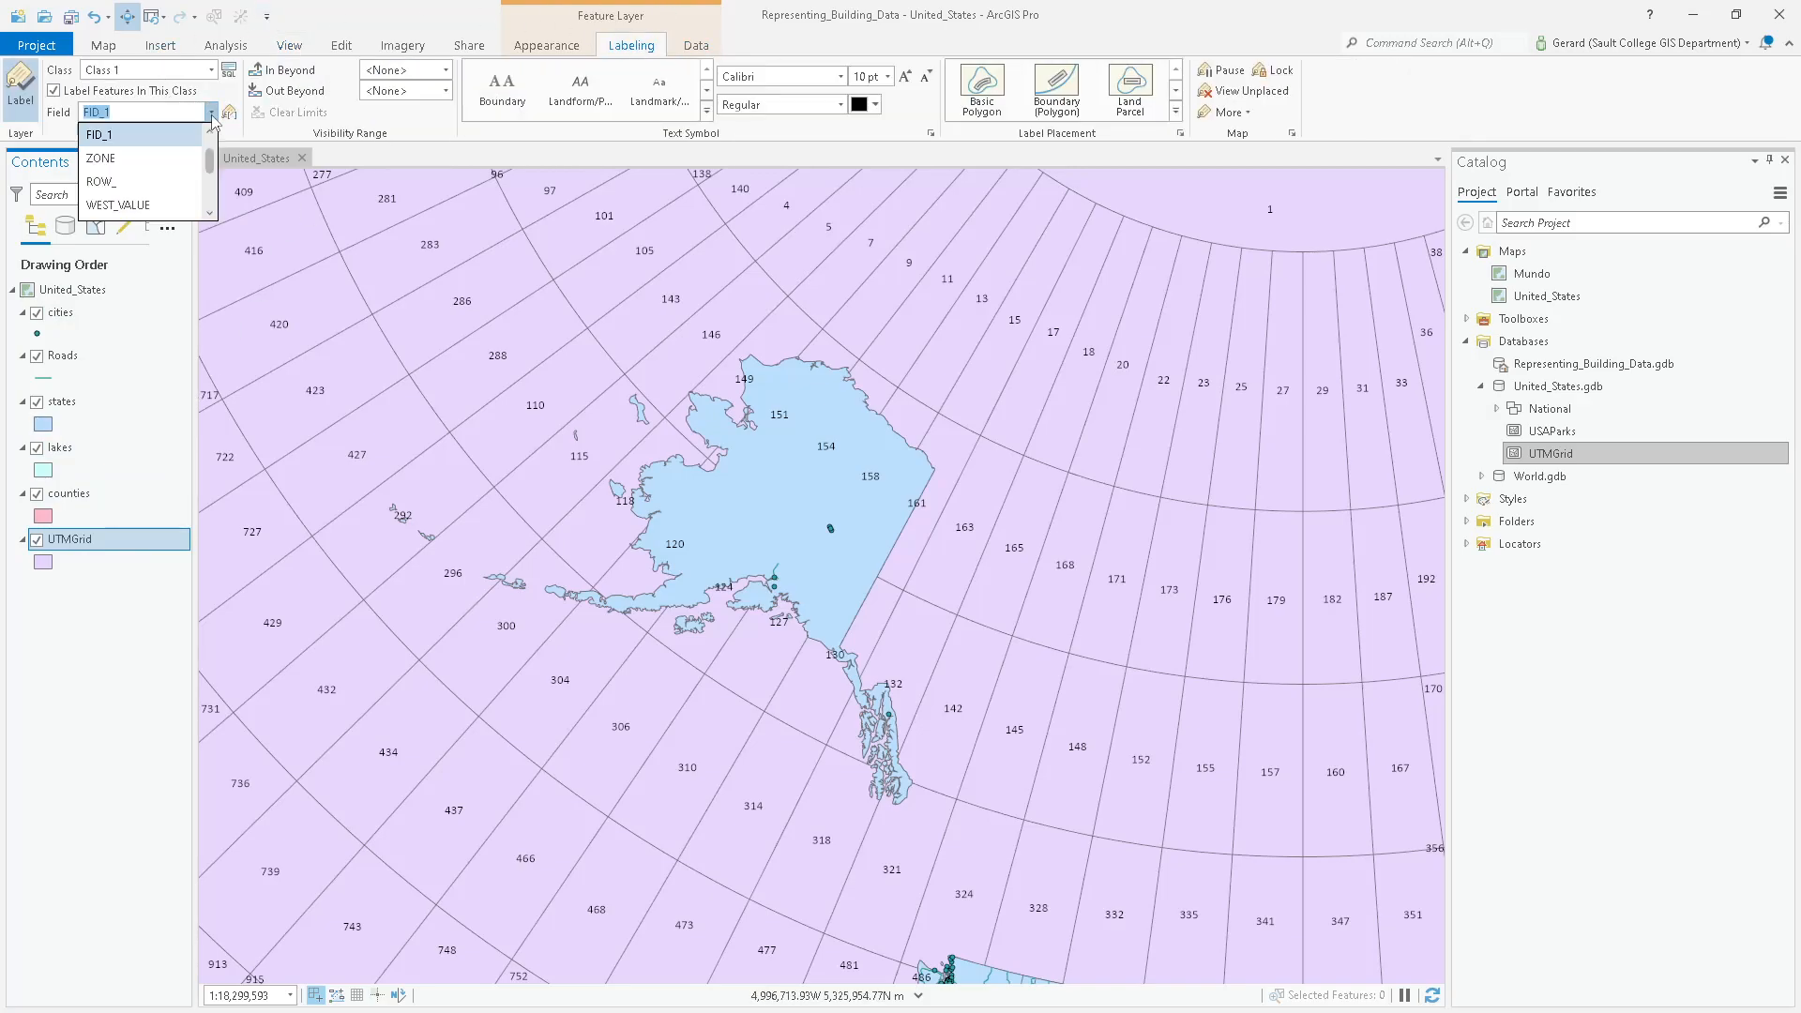
click(118, 159)
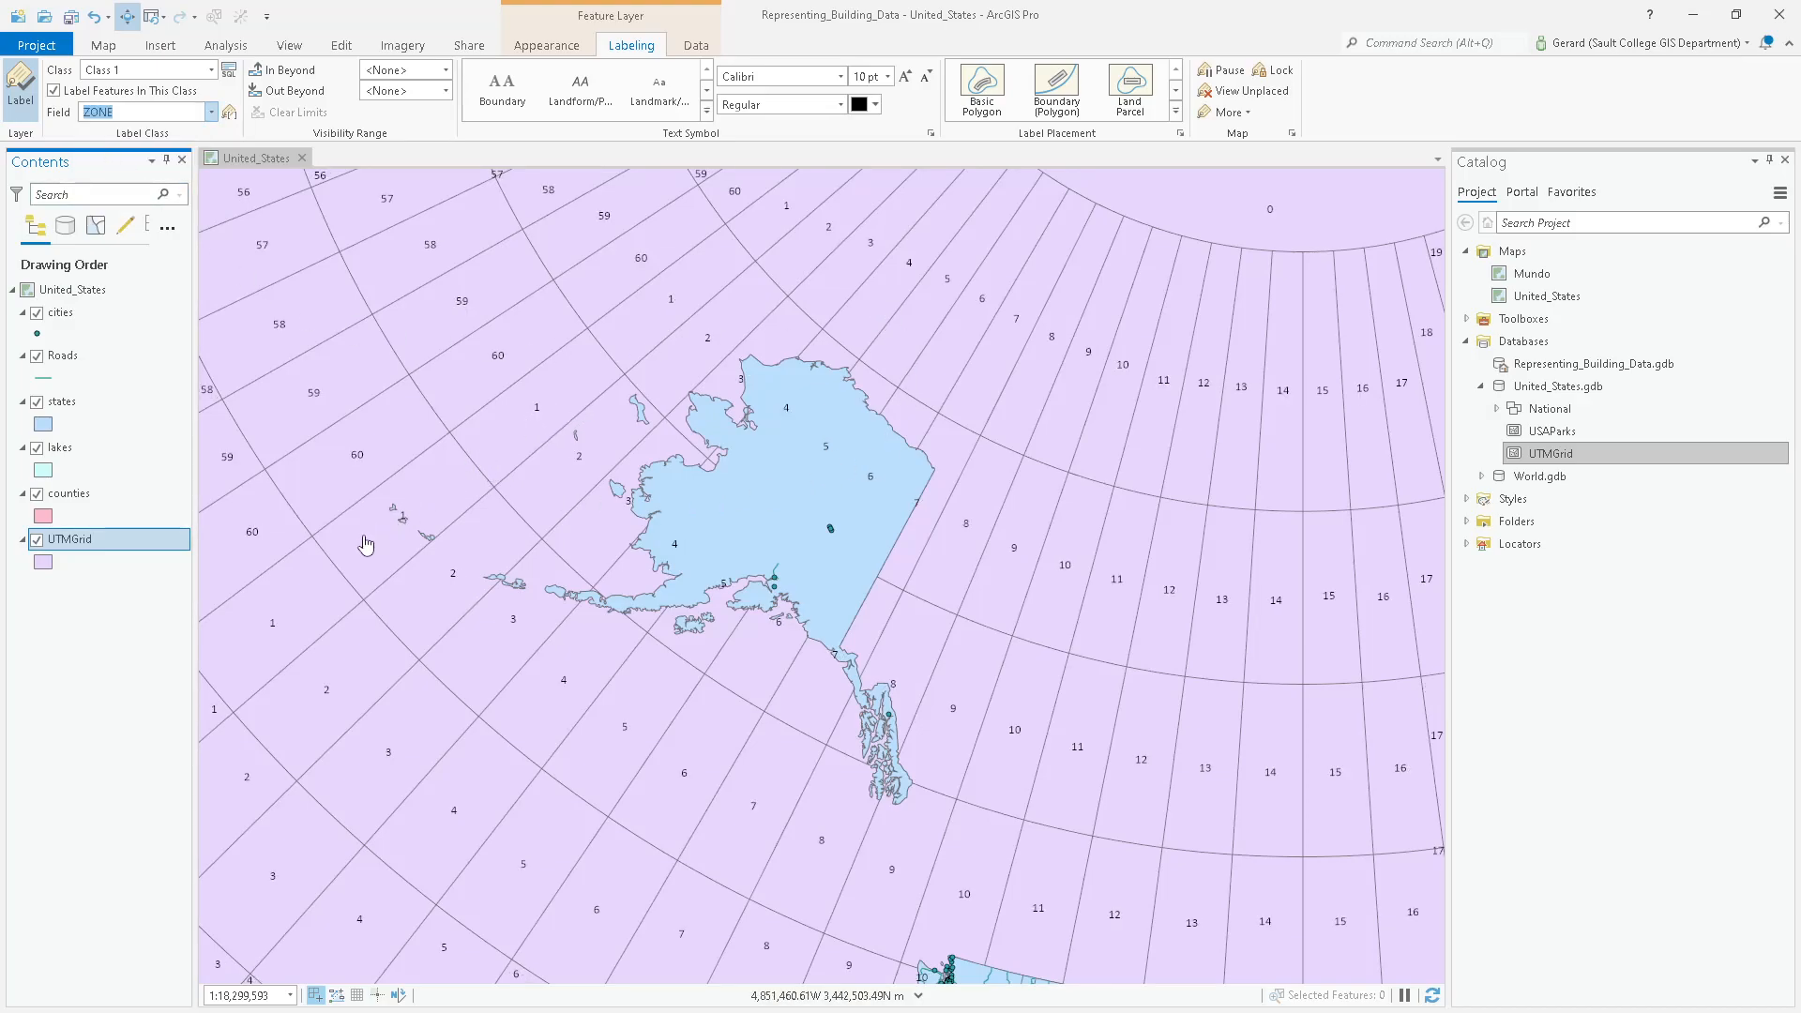
Inspect the attributes of UTMGrid cells near Alaska and north of the contiguous states, and hide the UTMGrid layer.
click(365, 545)
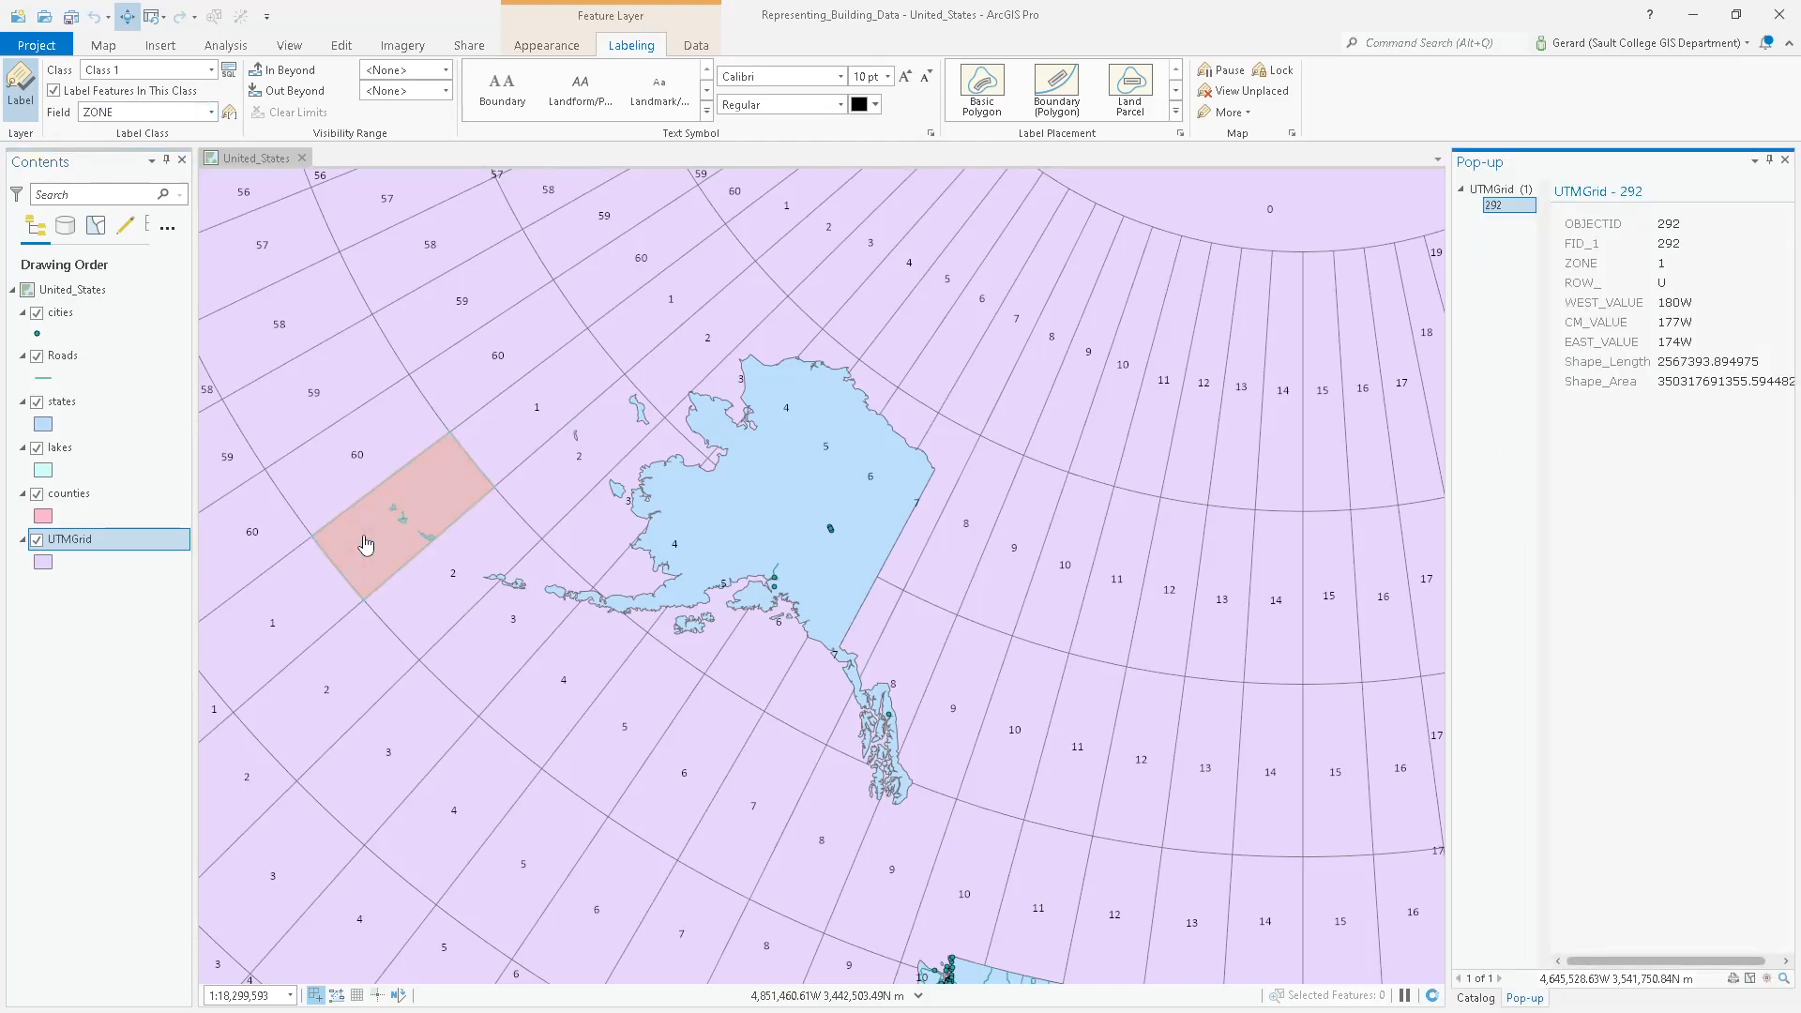
click(878, 888)
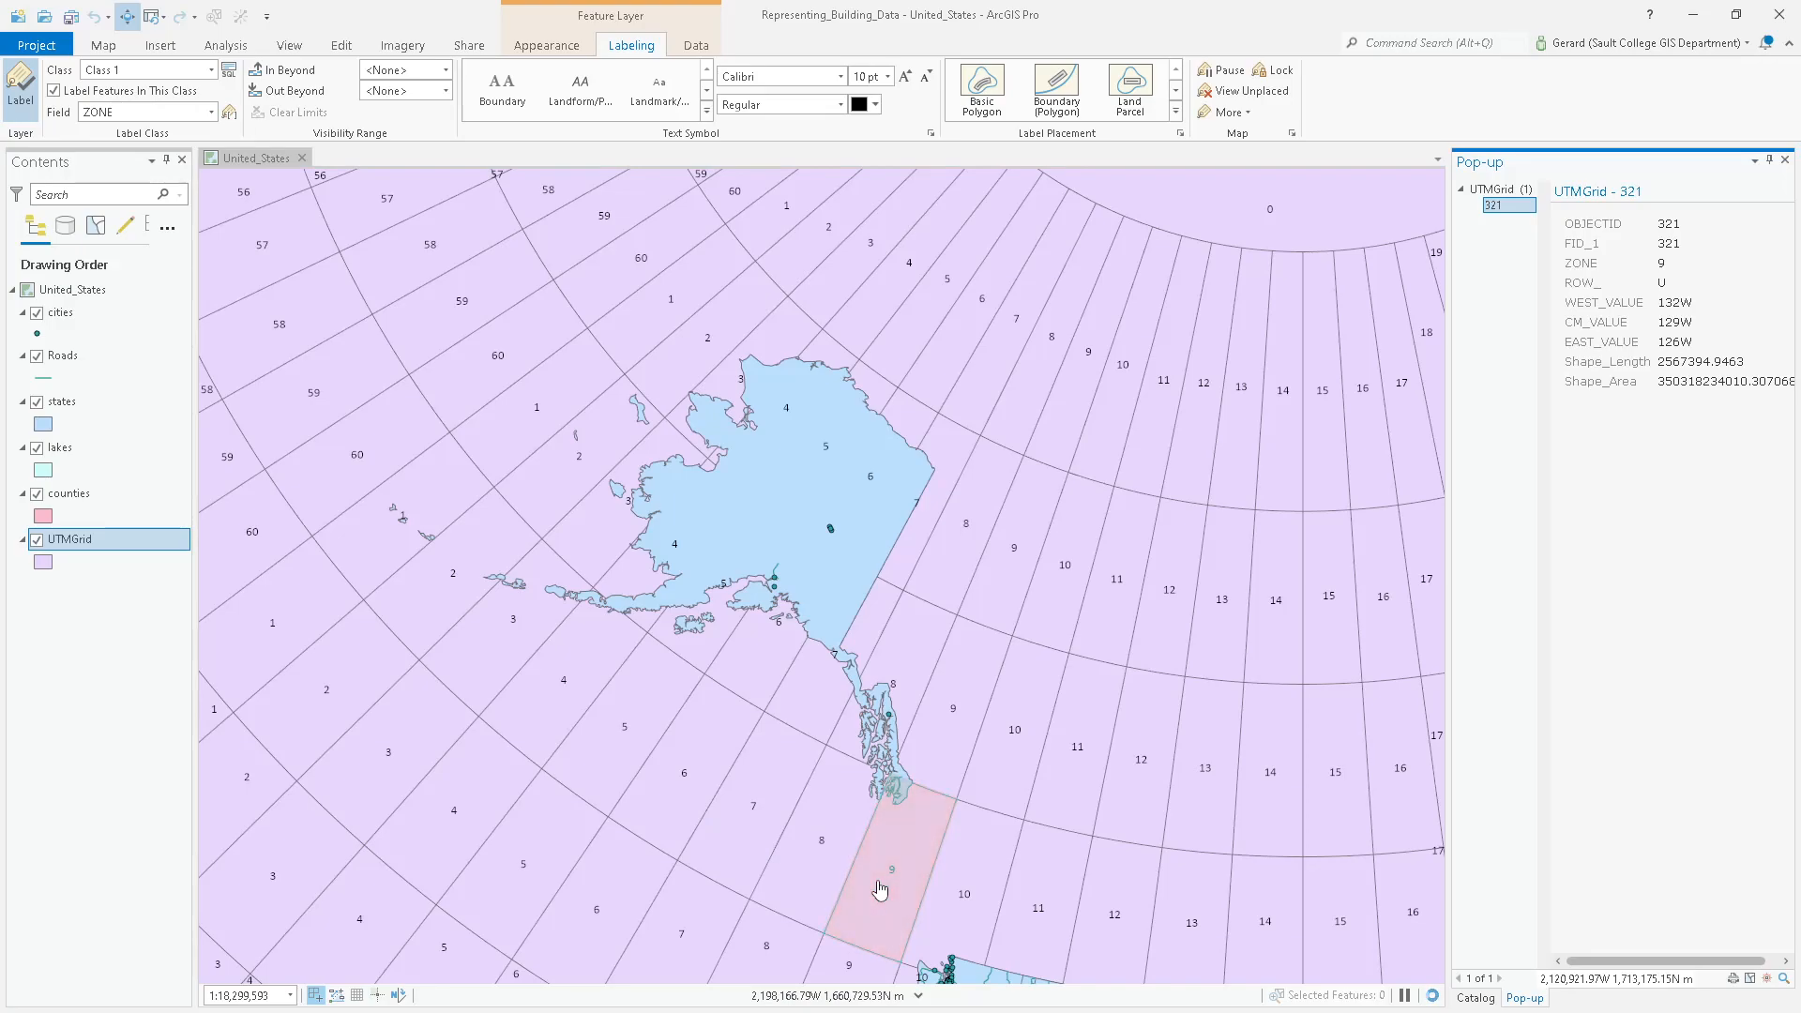
drag(1106, 857, 562, 369)
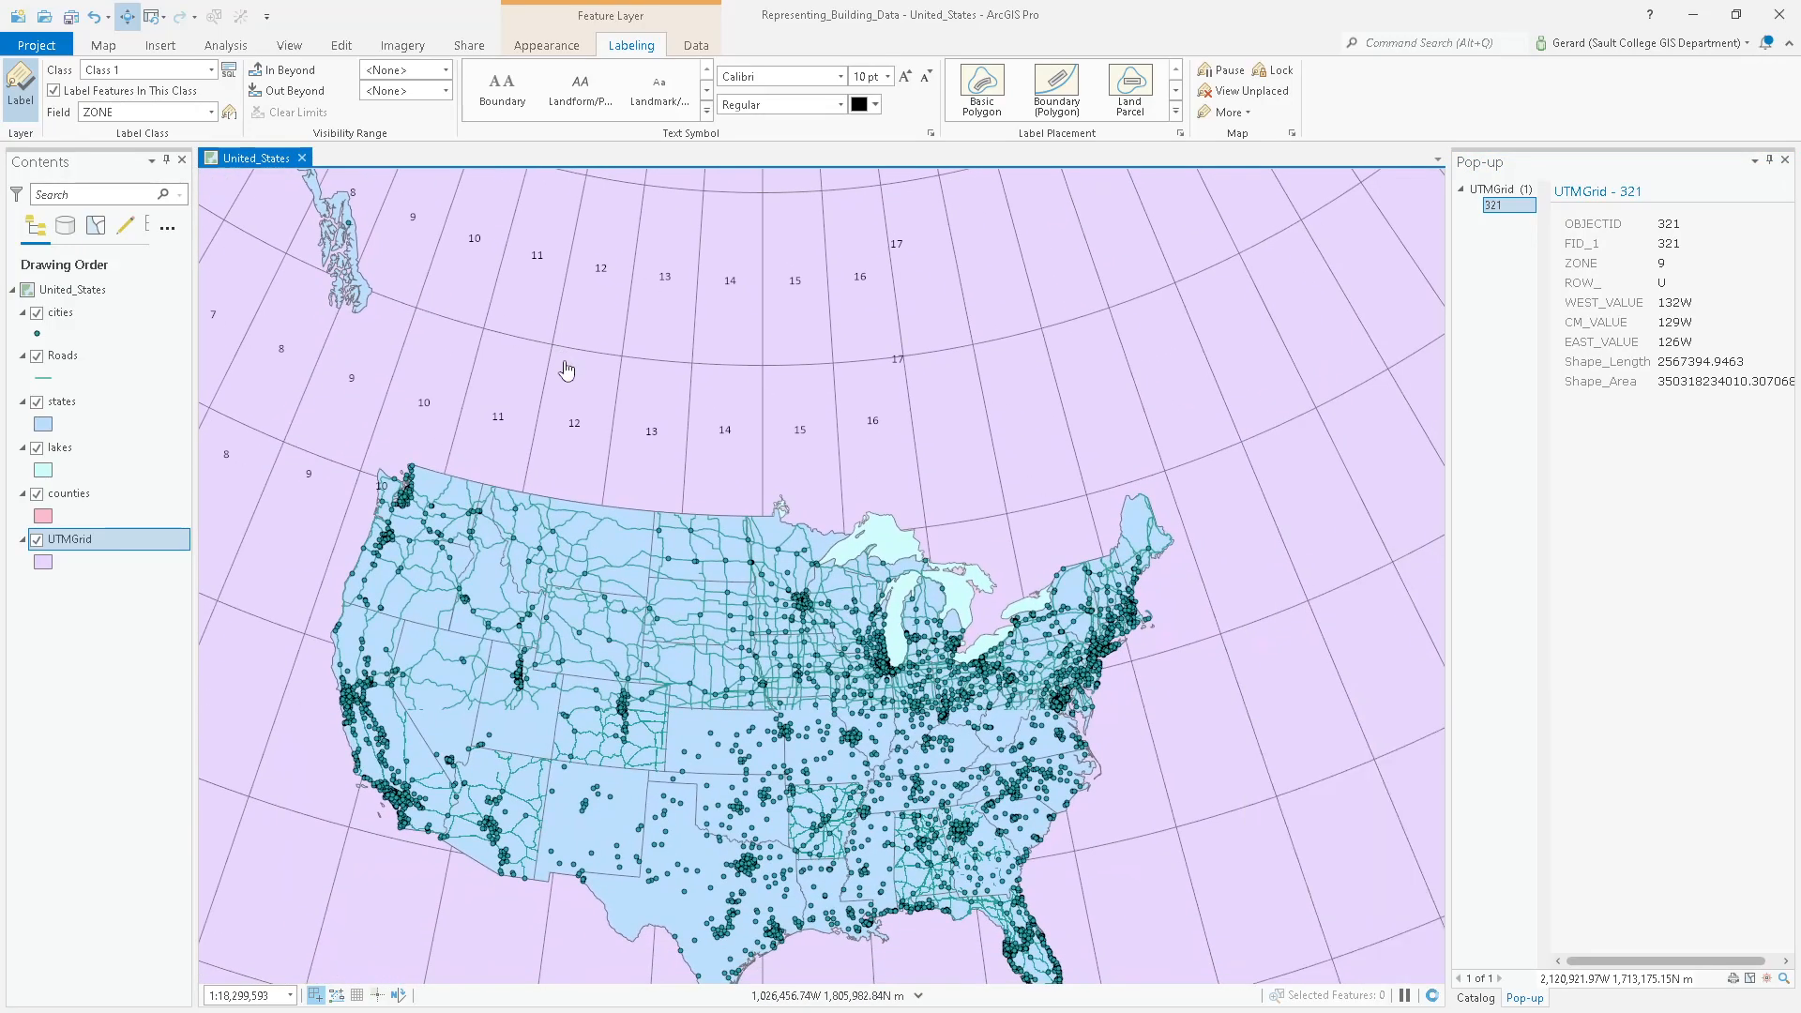
click(888, 464)
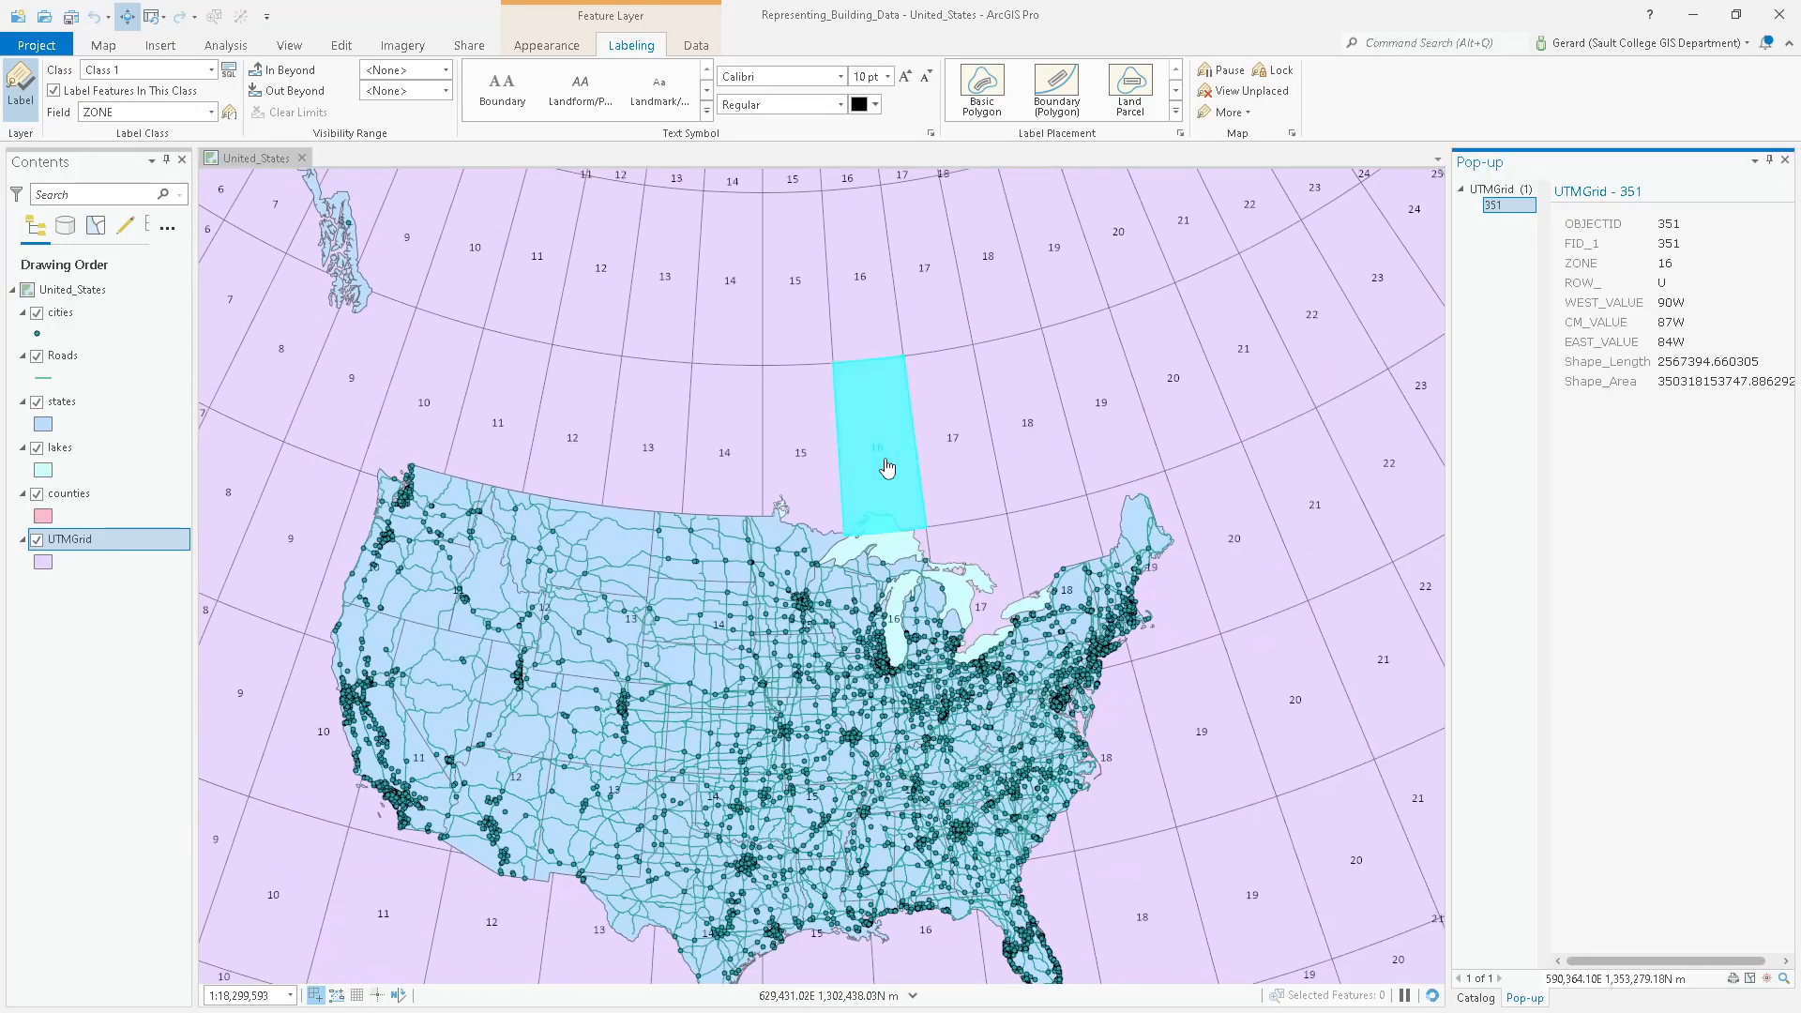
click(955, 463)
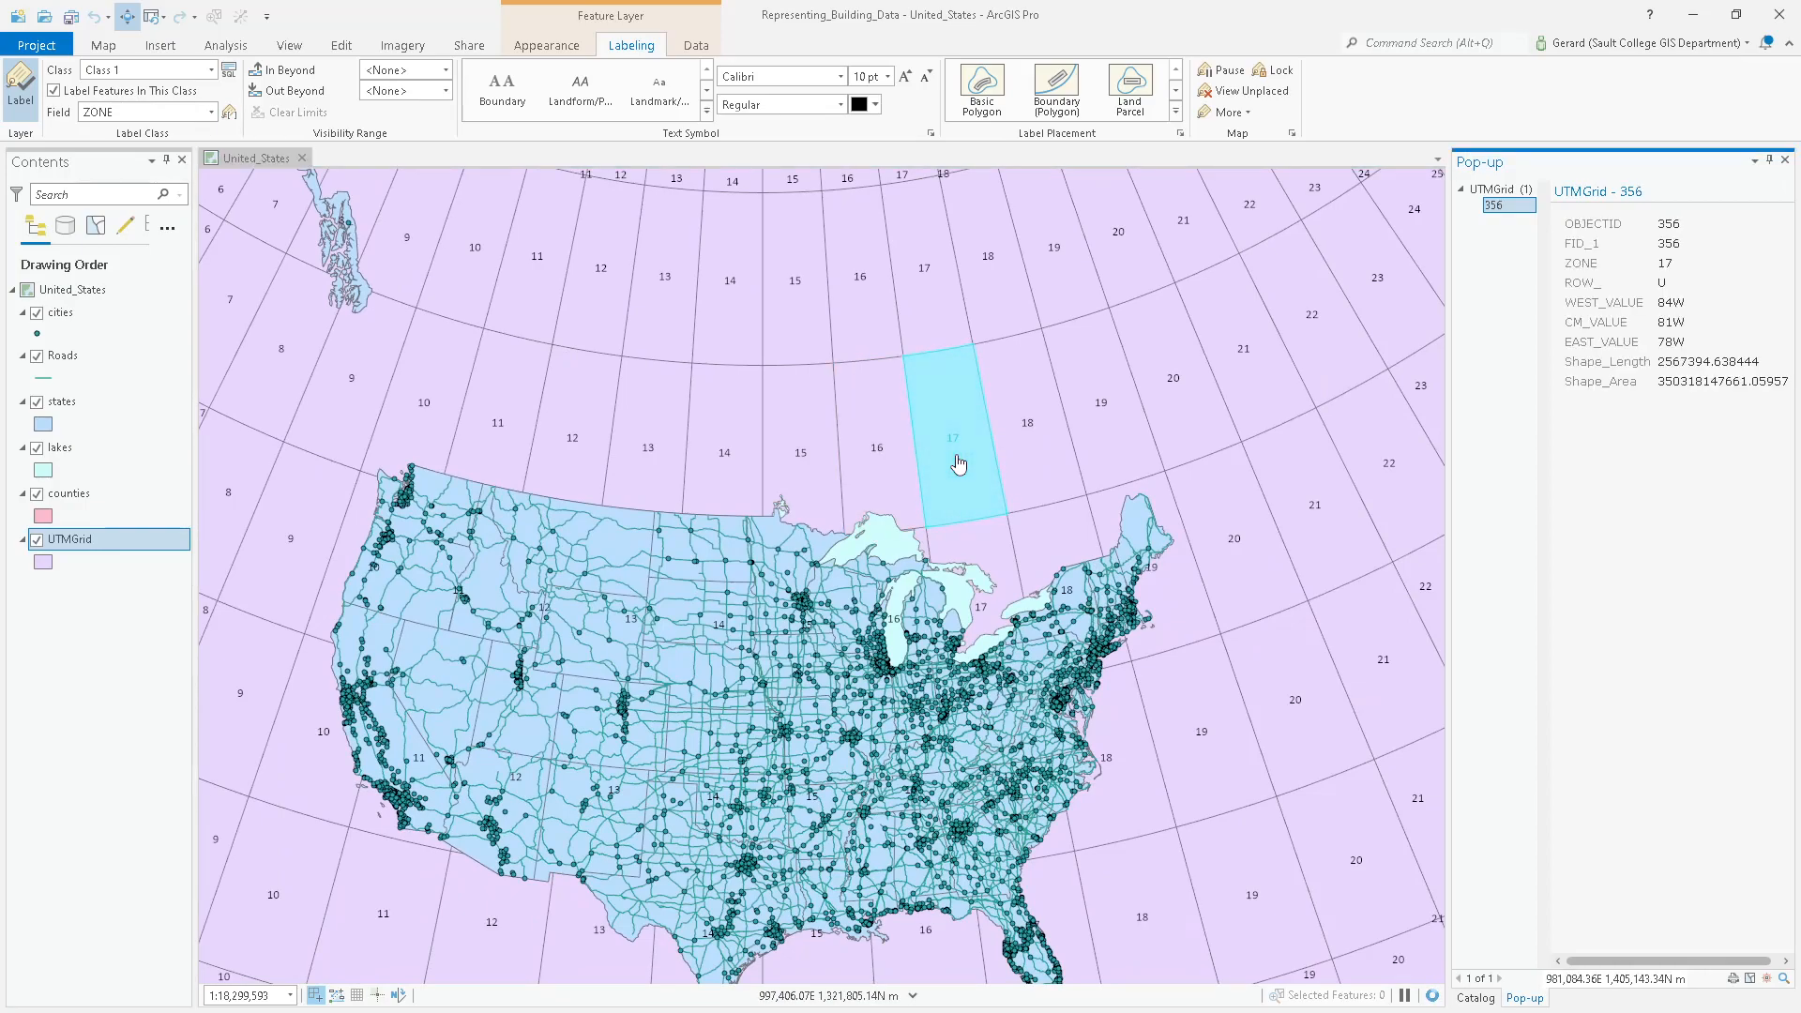
click(894, 464)
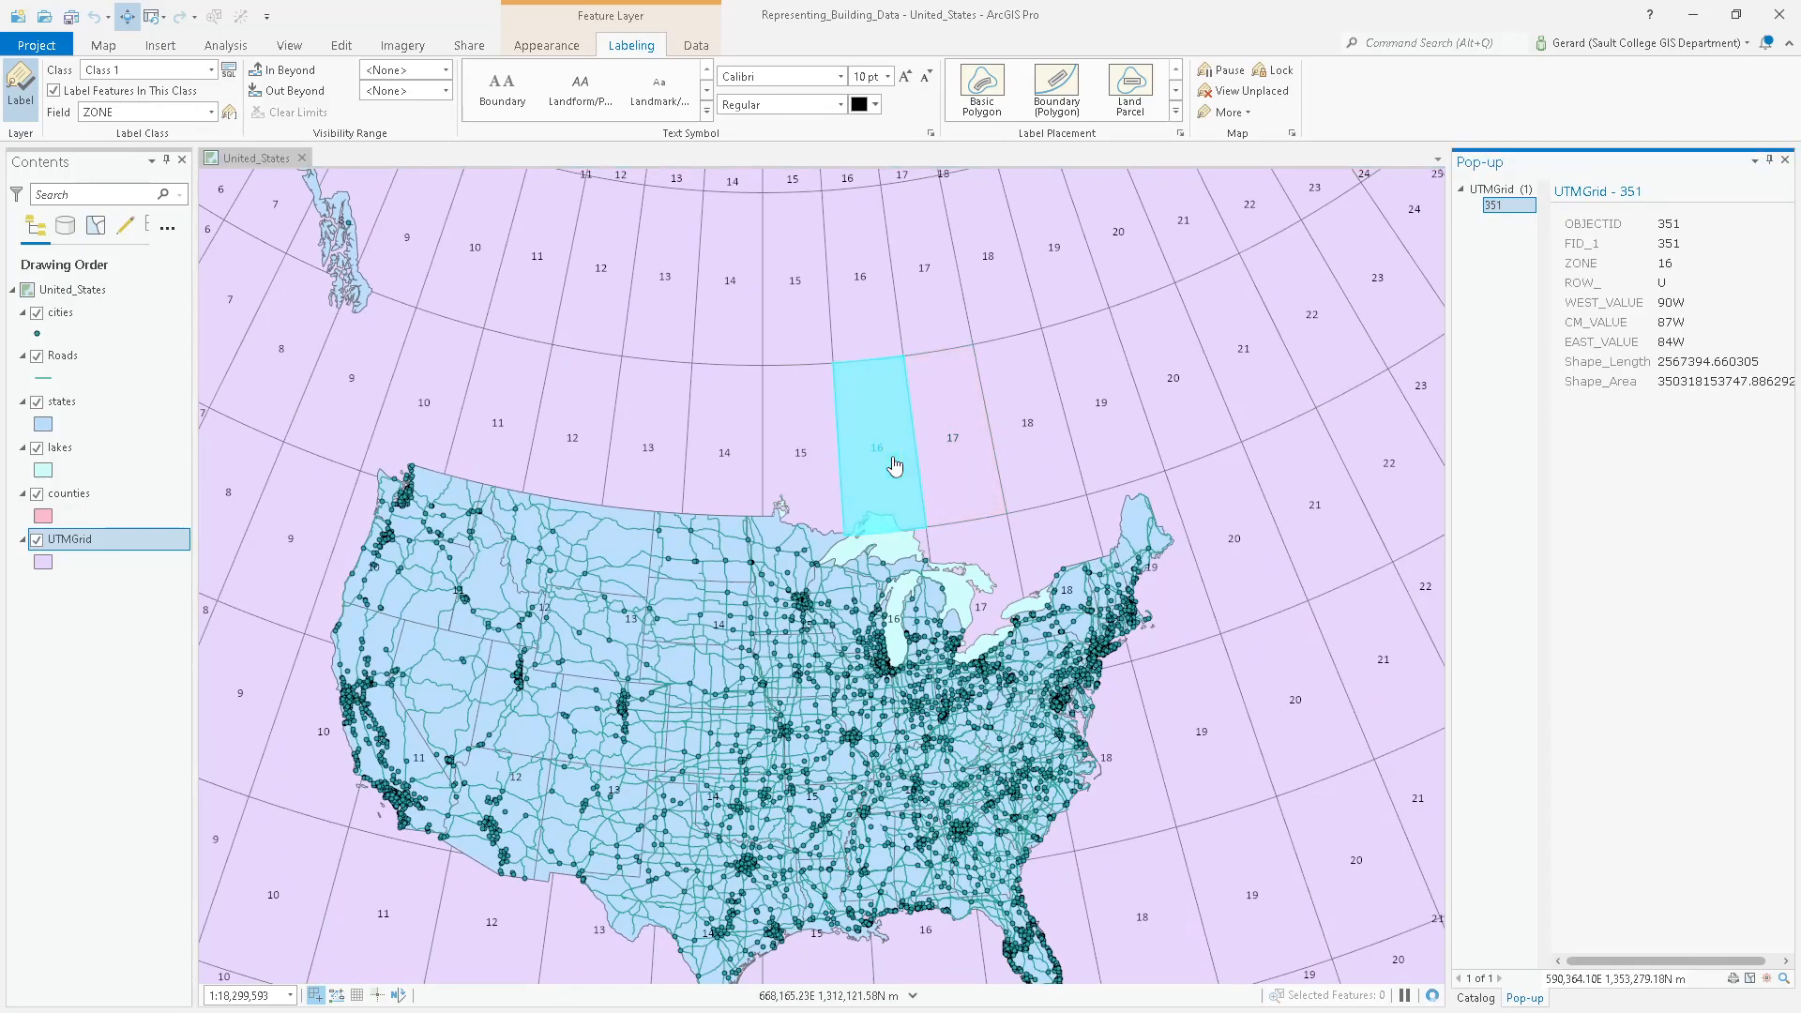
click(800, 403)
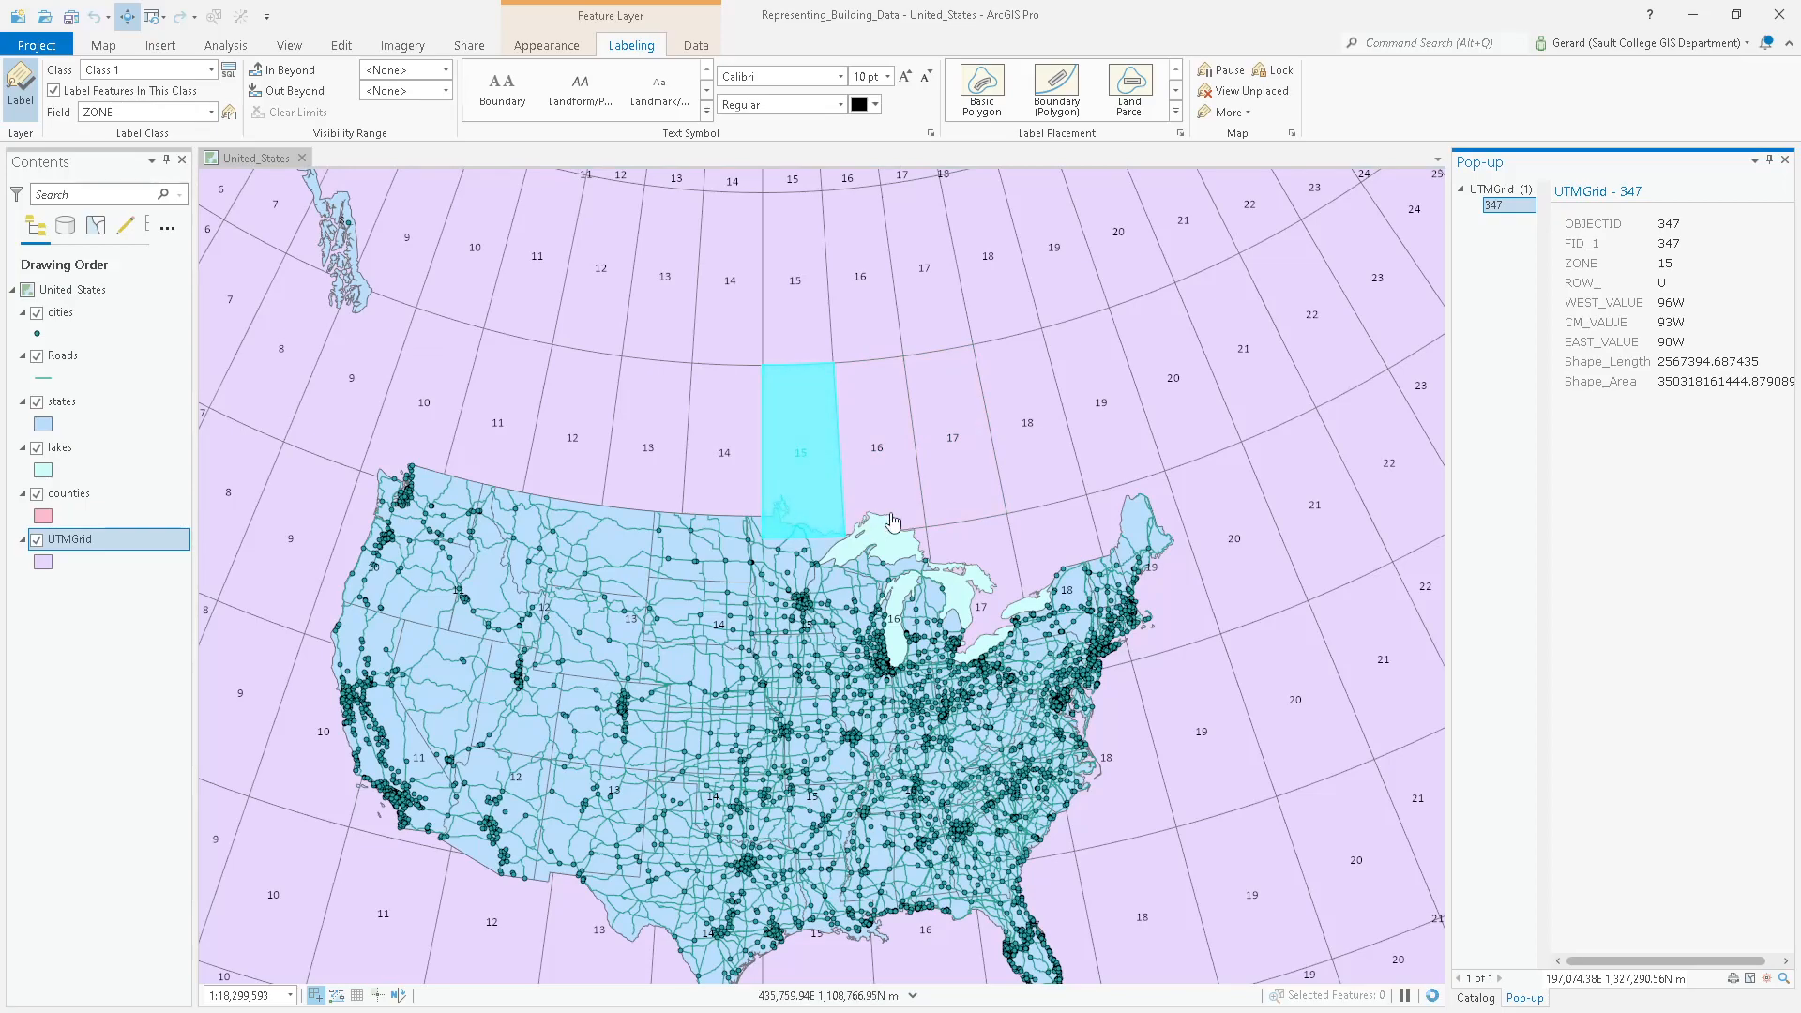
click(1016, 424)
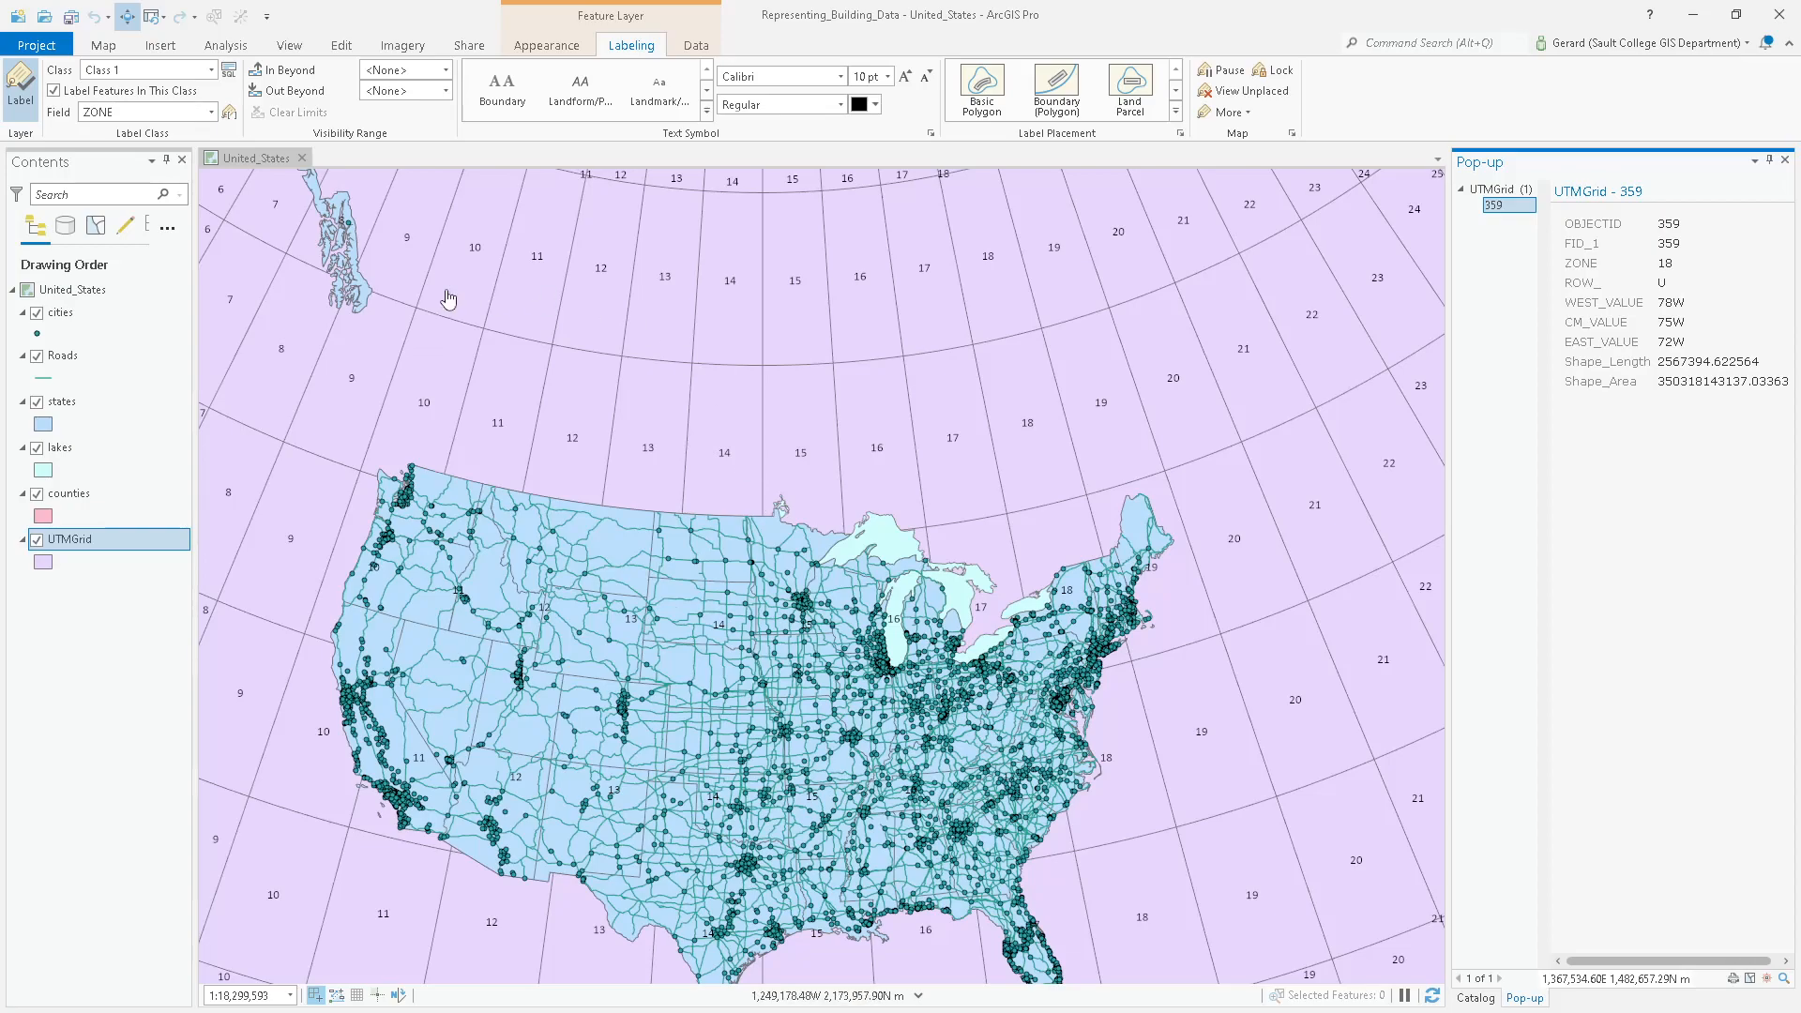
click(37, 540)
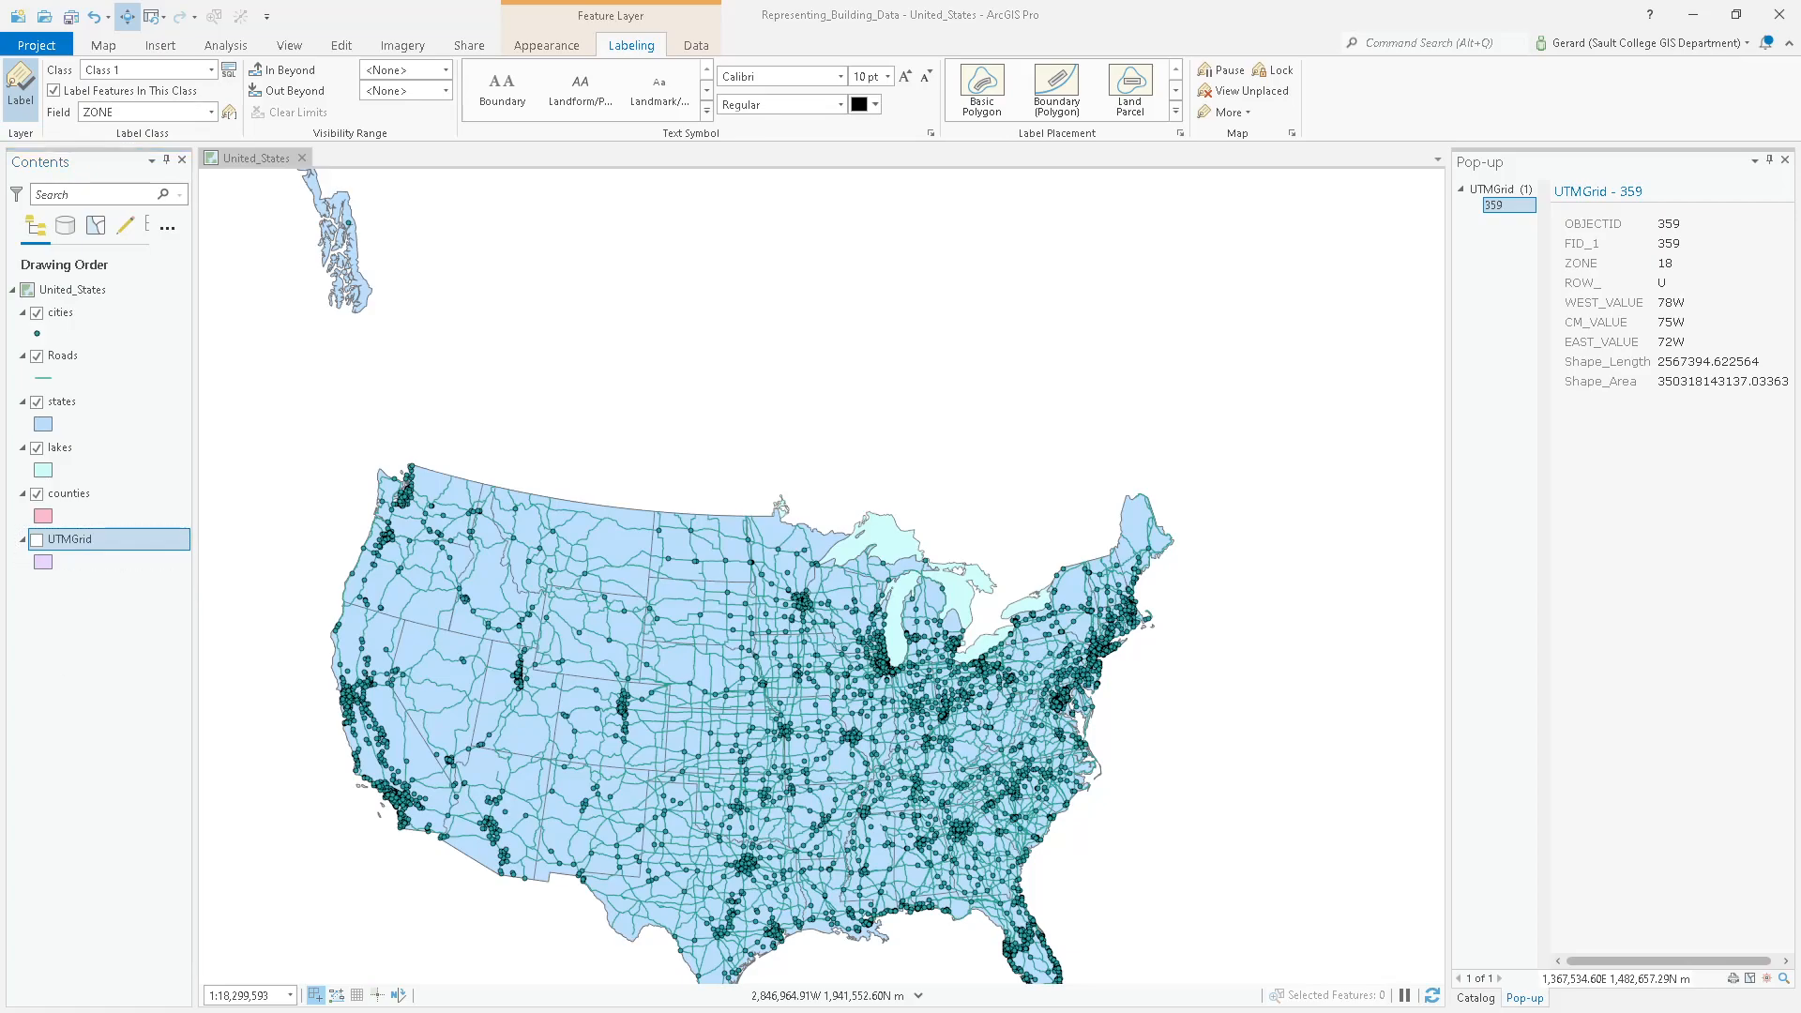
Switch to the Word lab document and reread instruction 7 on definition queries for the states and counties layers.
key(alt+Tab)
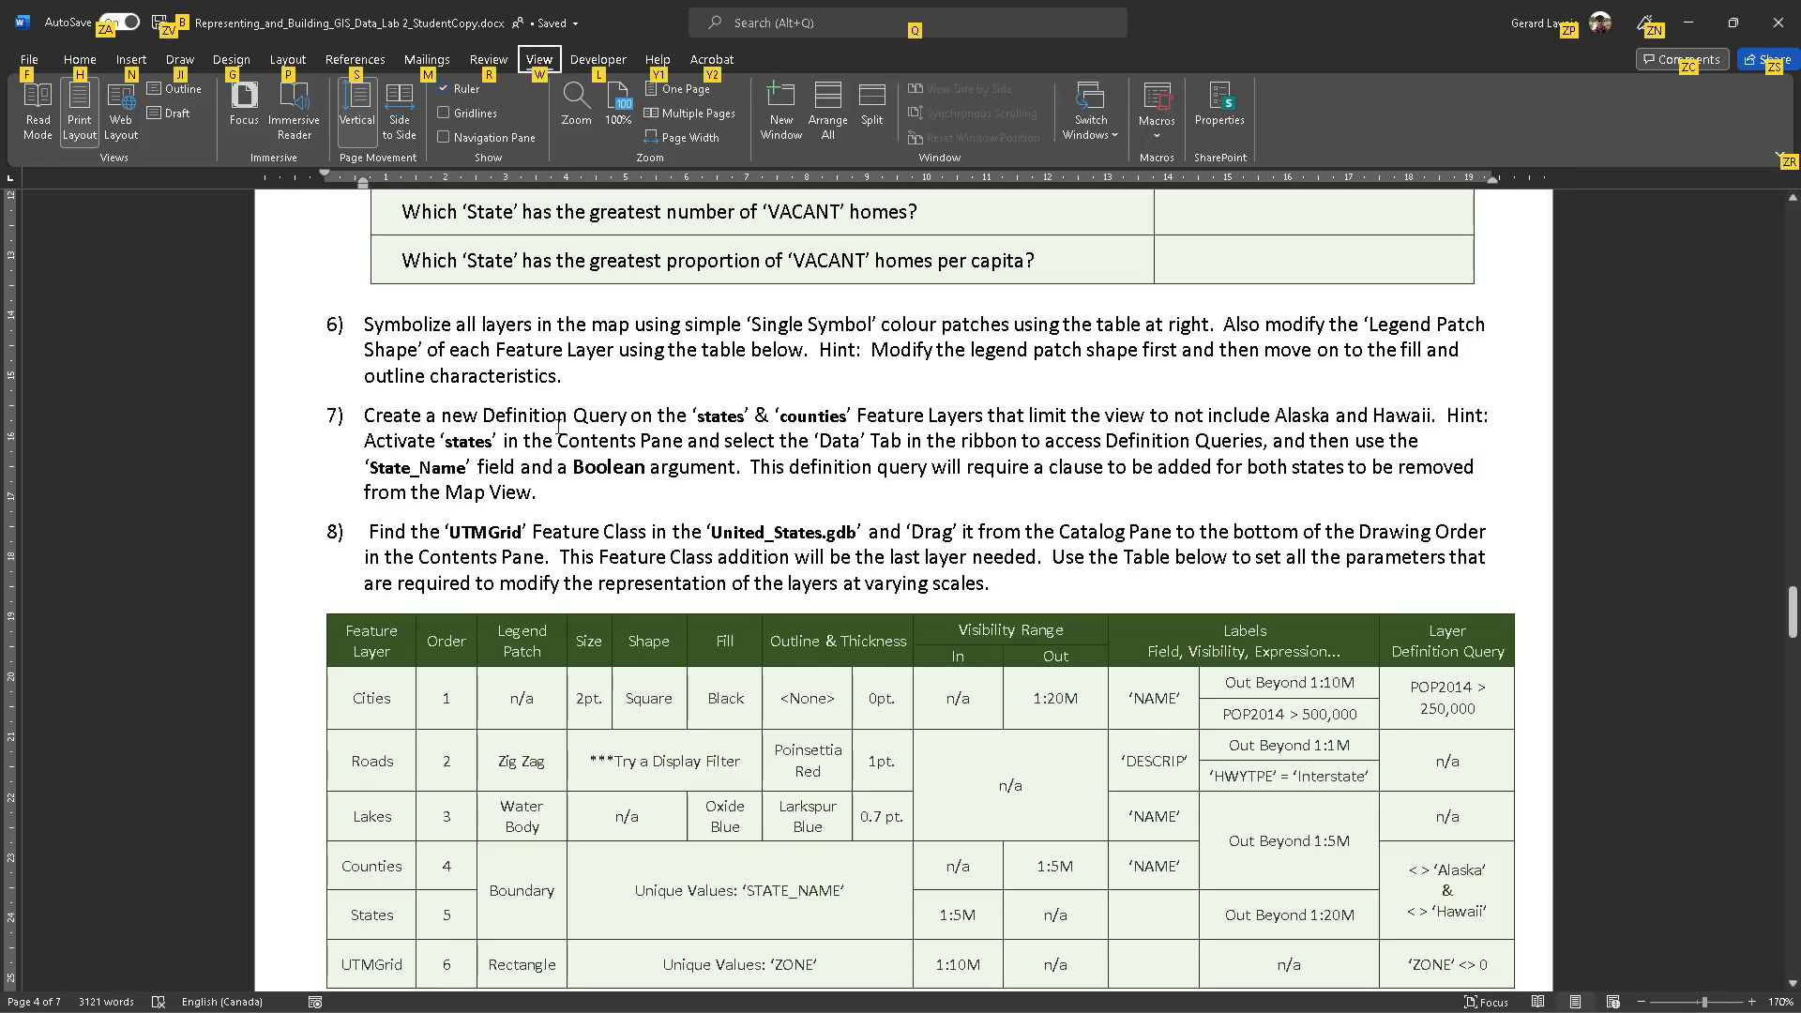
drag(416, 416, 1106, 440)
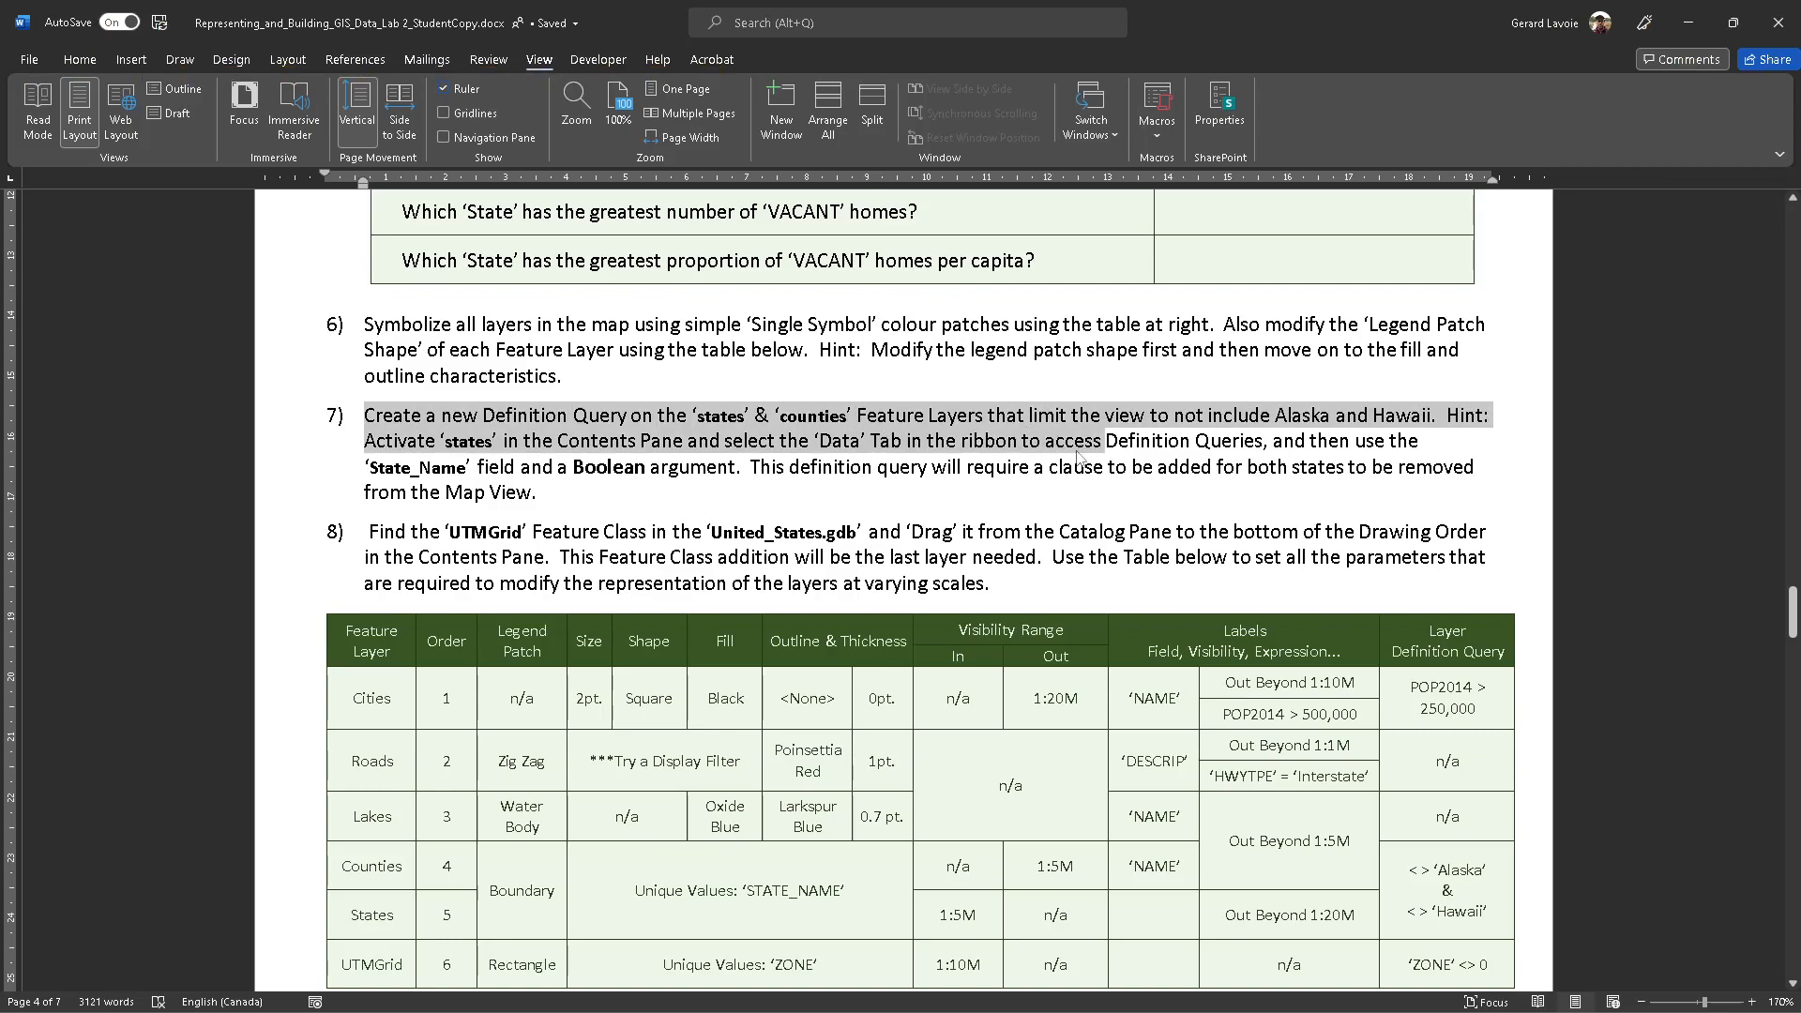
click(781, 419)
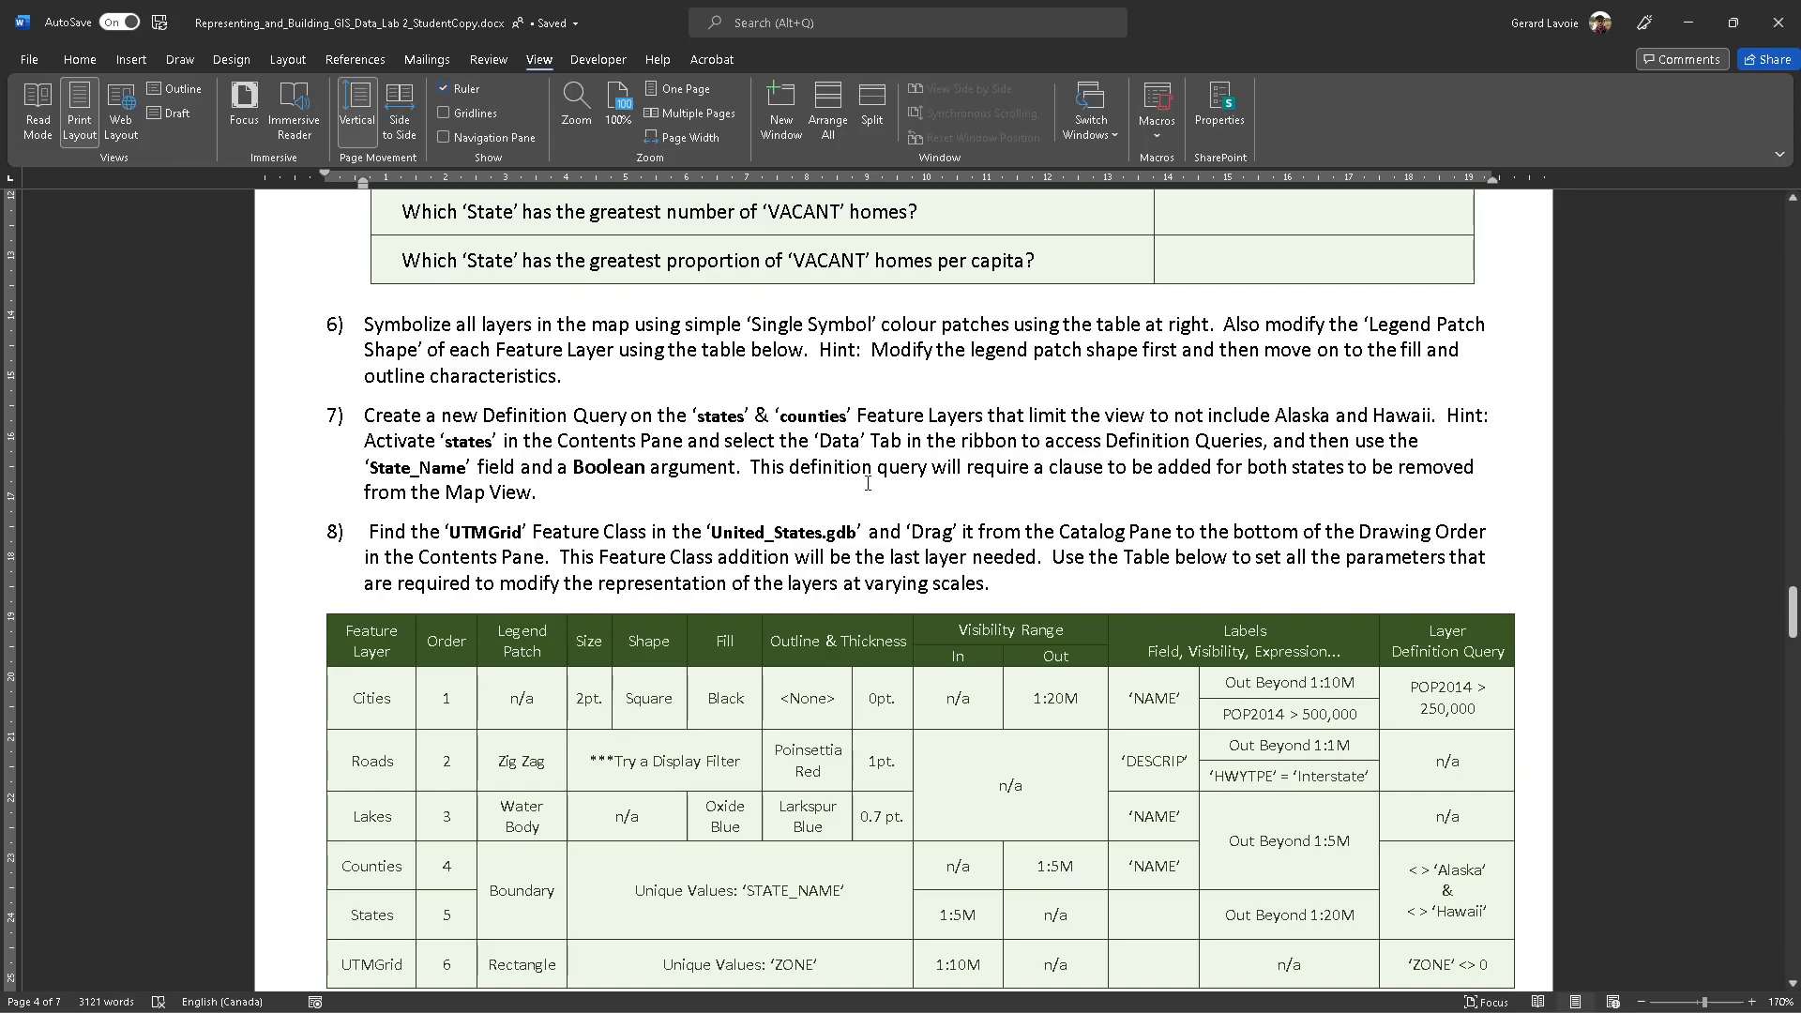
drag(1022, 414, 1375, 448)
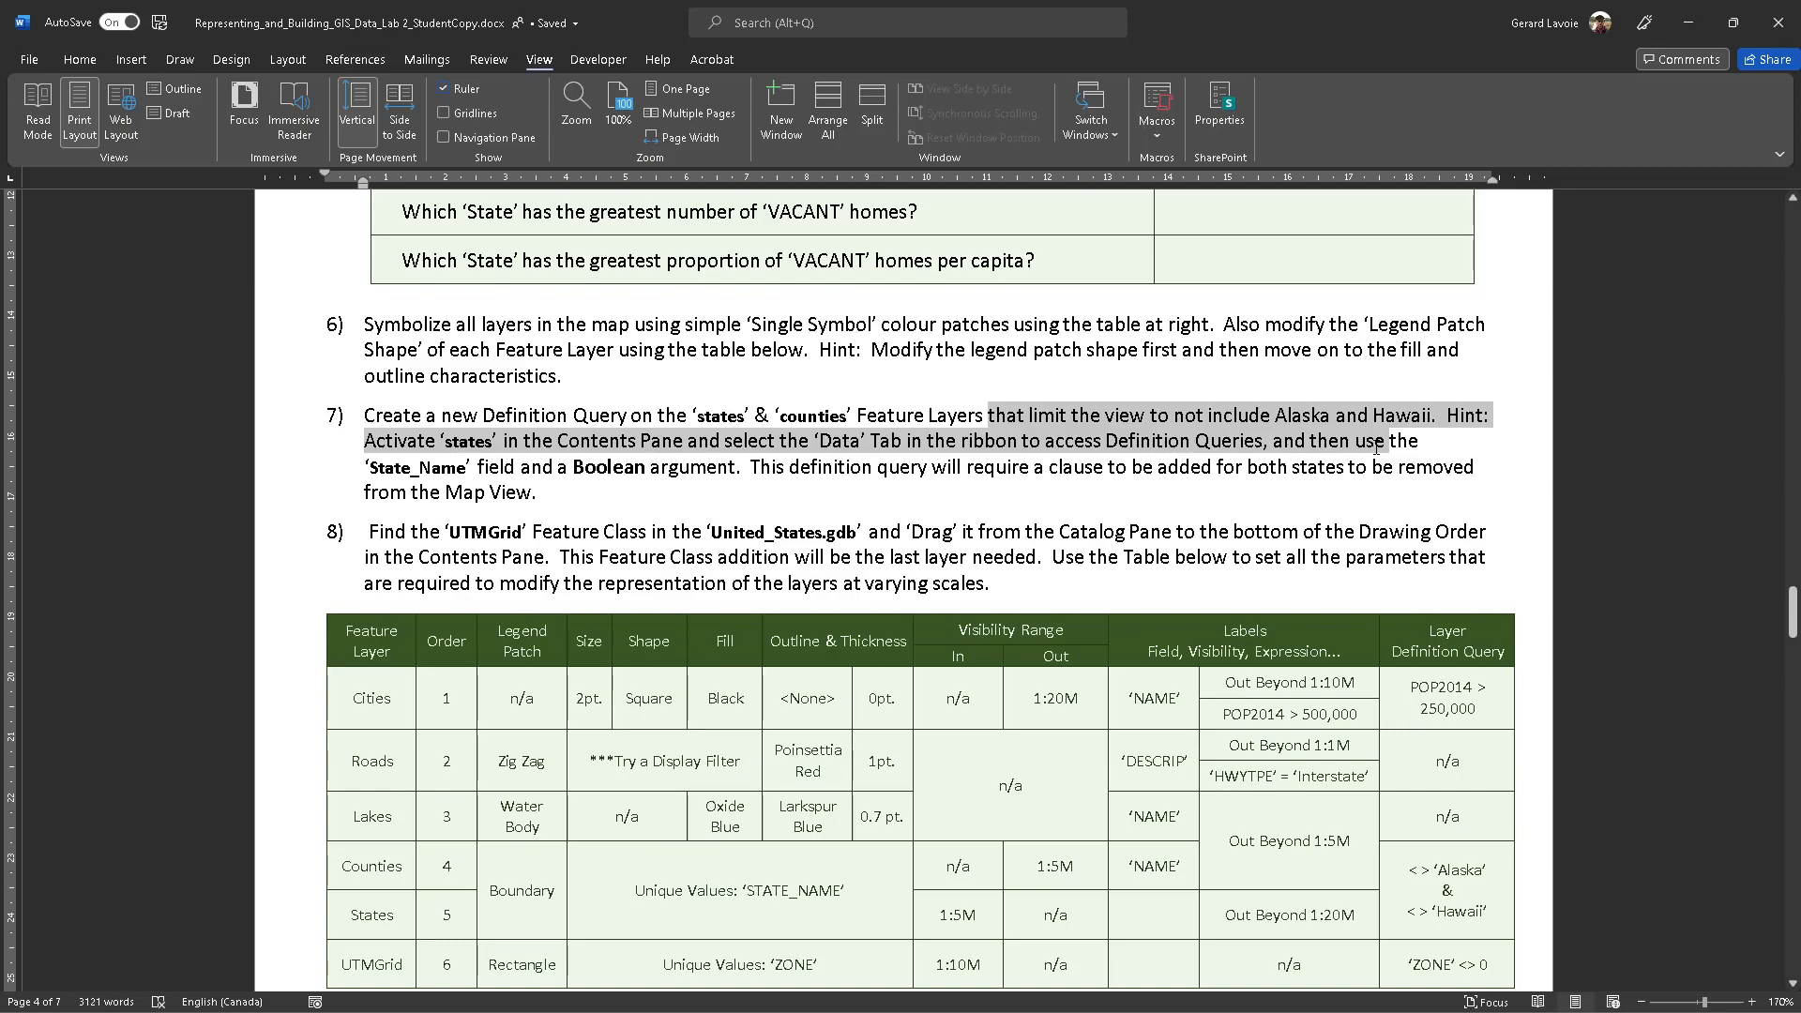
click(665, 452)
drag(813, 441, 1253, 446)
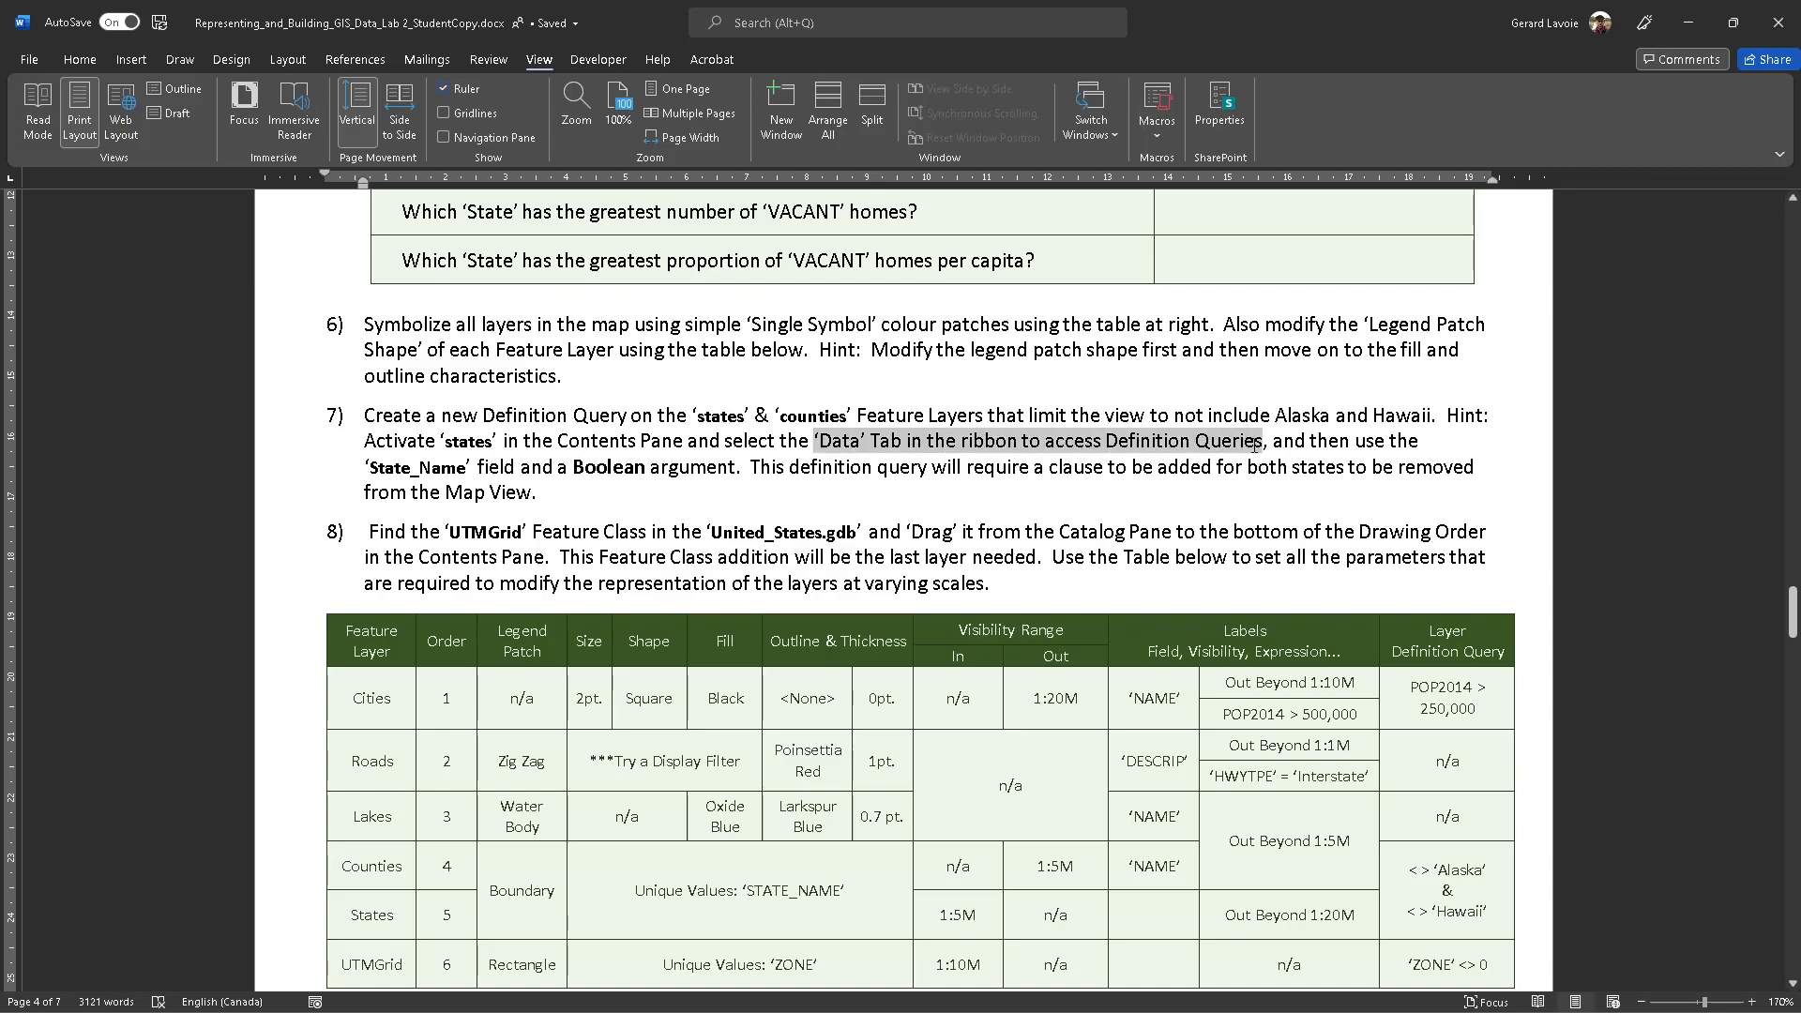
click(1369, 466)
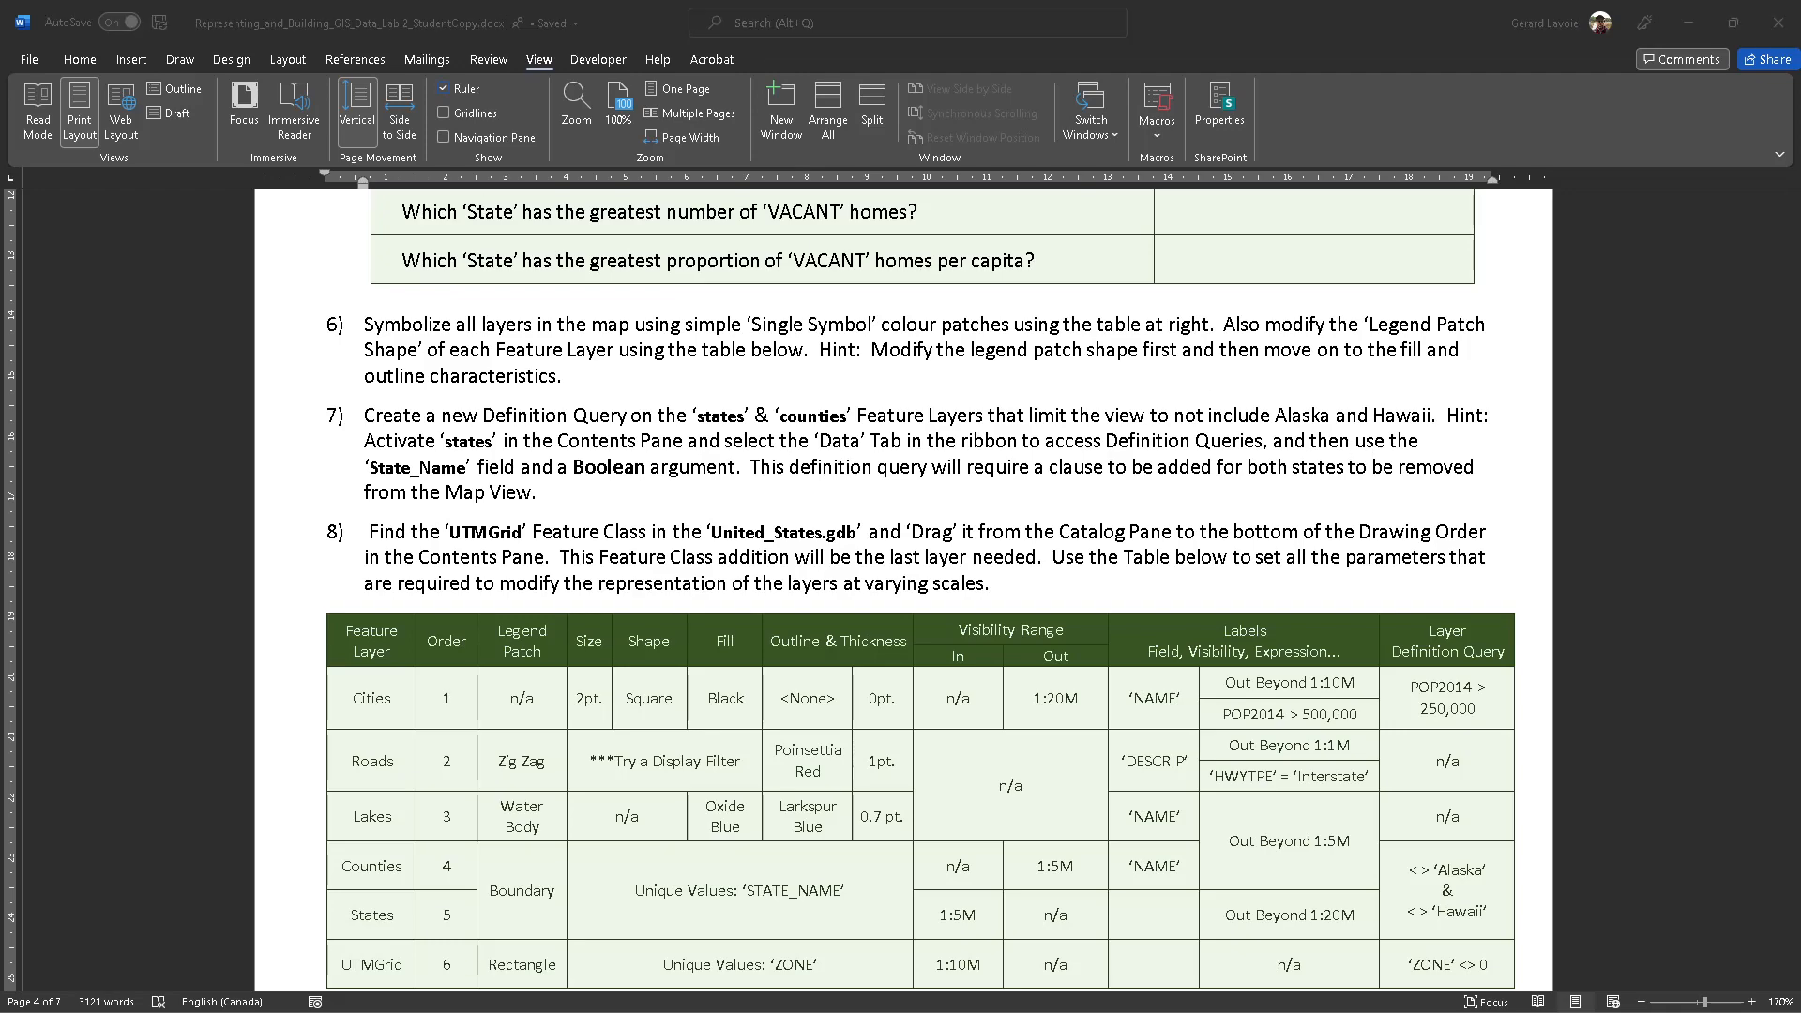
Switch back to ArcGIS Pro and start a new definition query on the states layer.
key(alt+Tab)
drag(737, 552, 833, 361)
click(105, 403)
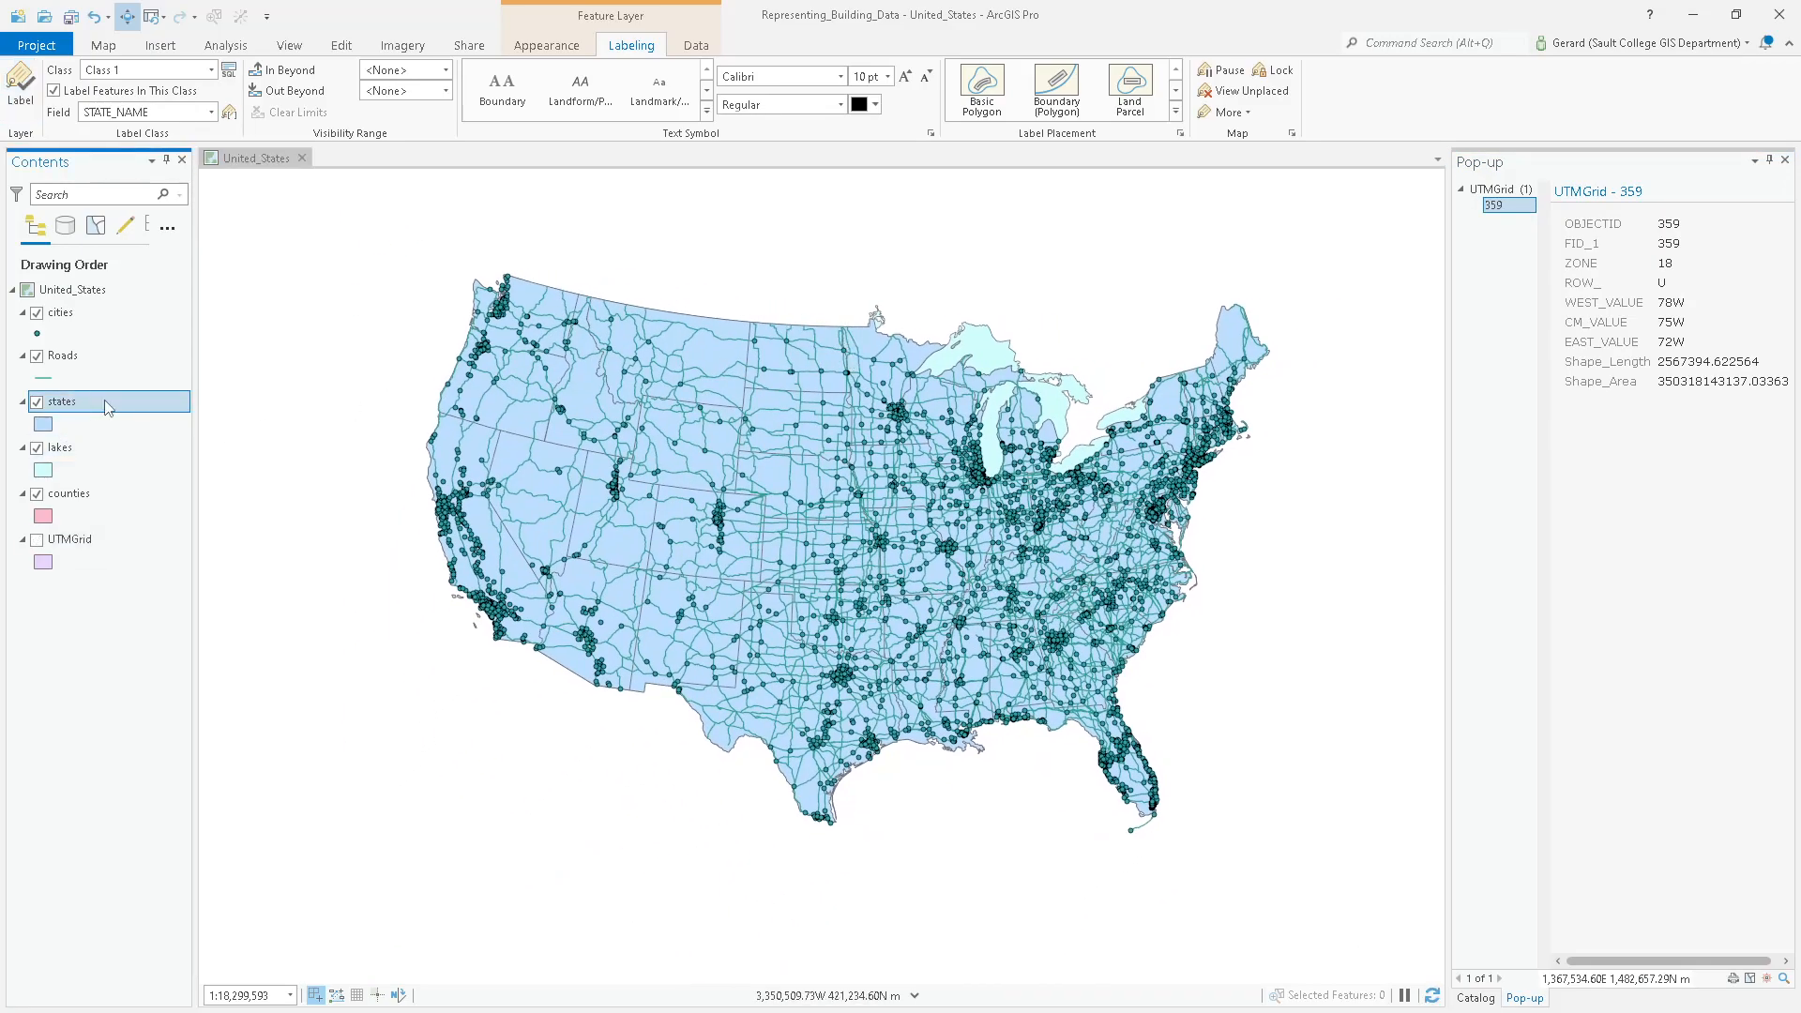
click(694, 47)
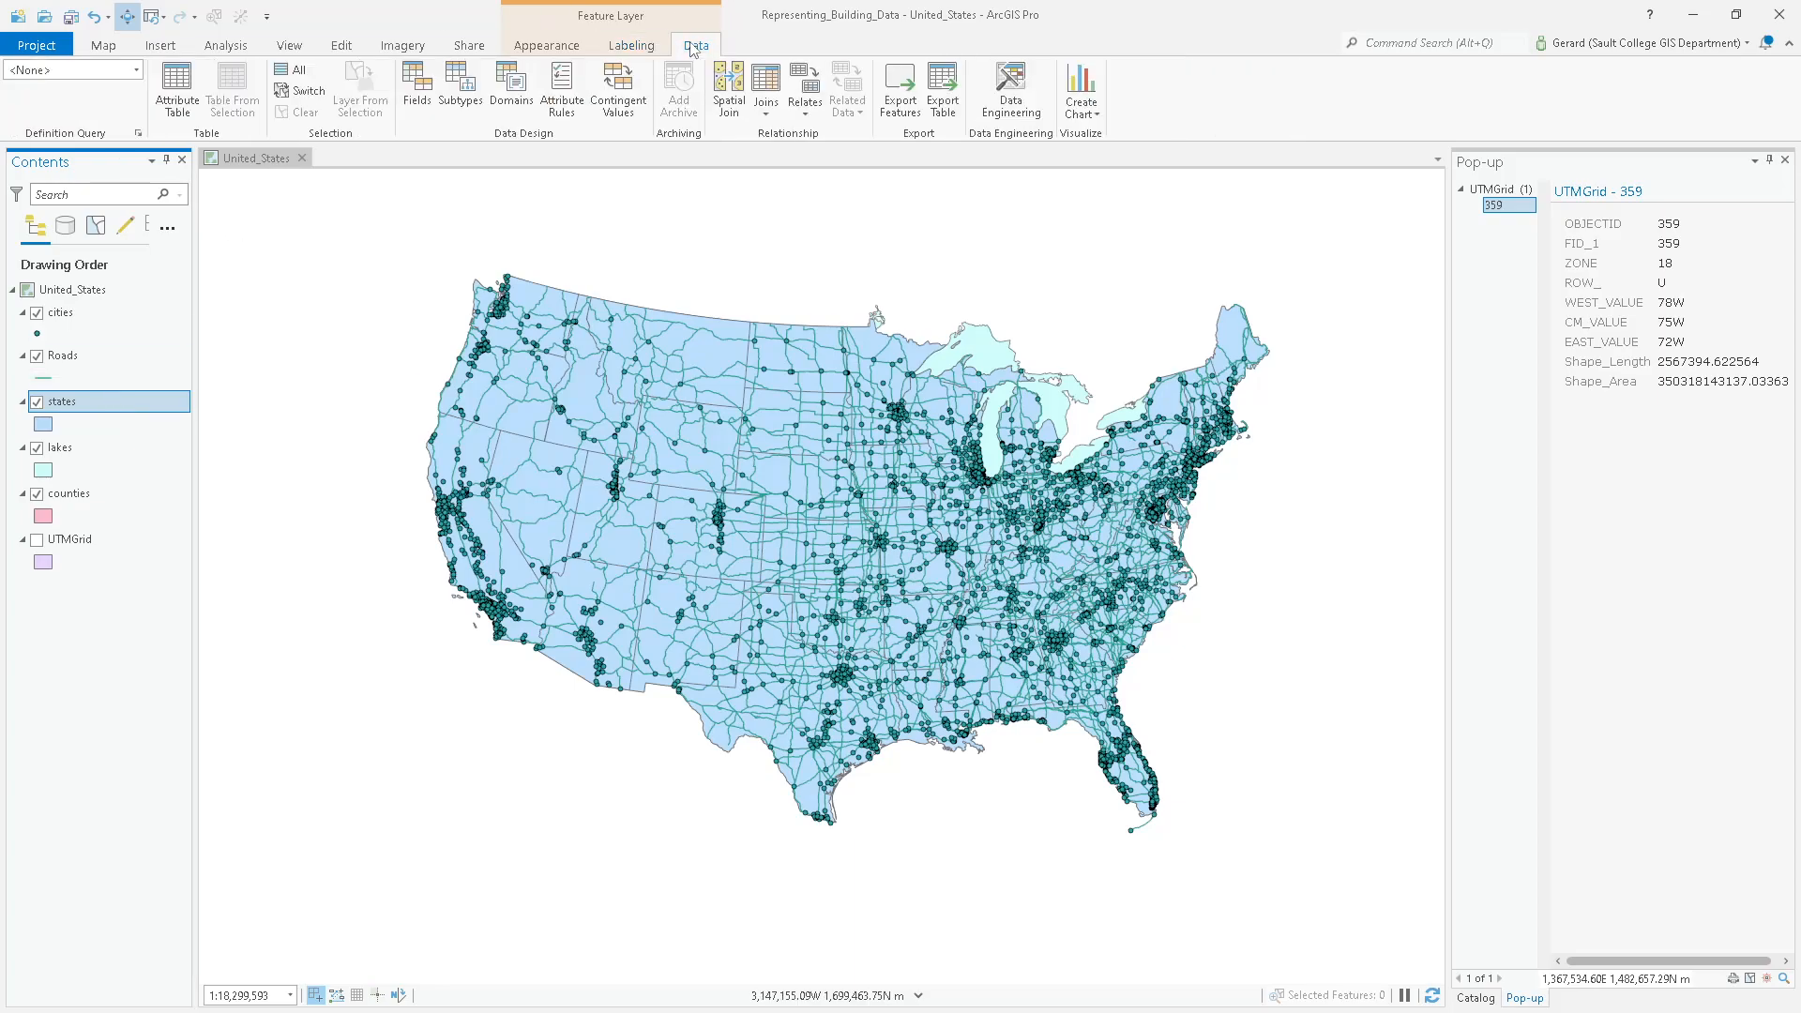
click(138, 133)
click(985, 511)
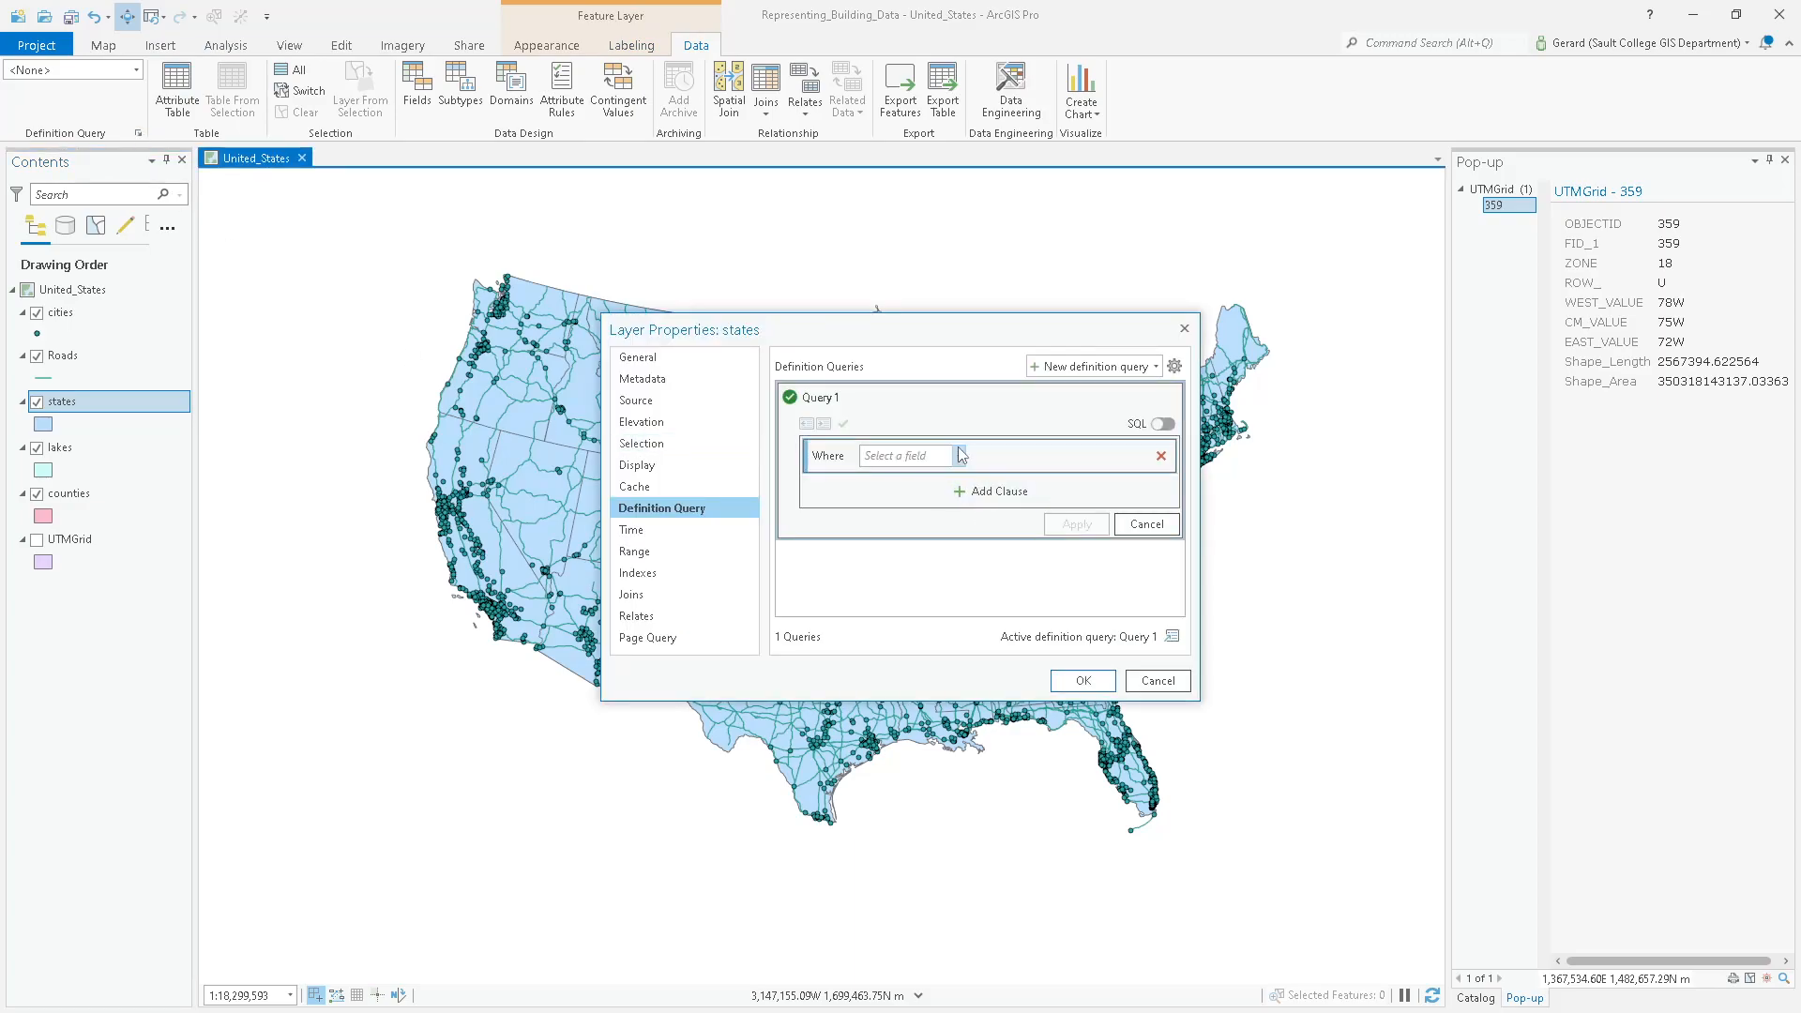
Define the states query as STATE_NAME is not equal to Alaska and apply it to the layer.
click(960, 455)
click(914, 500)
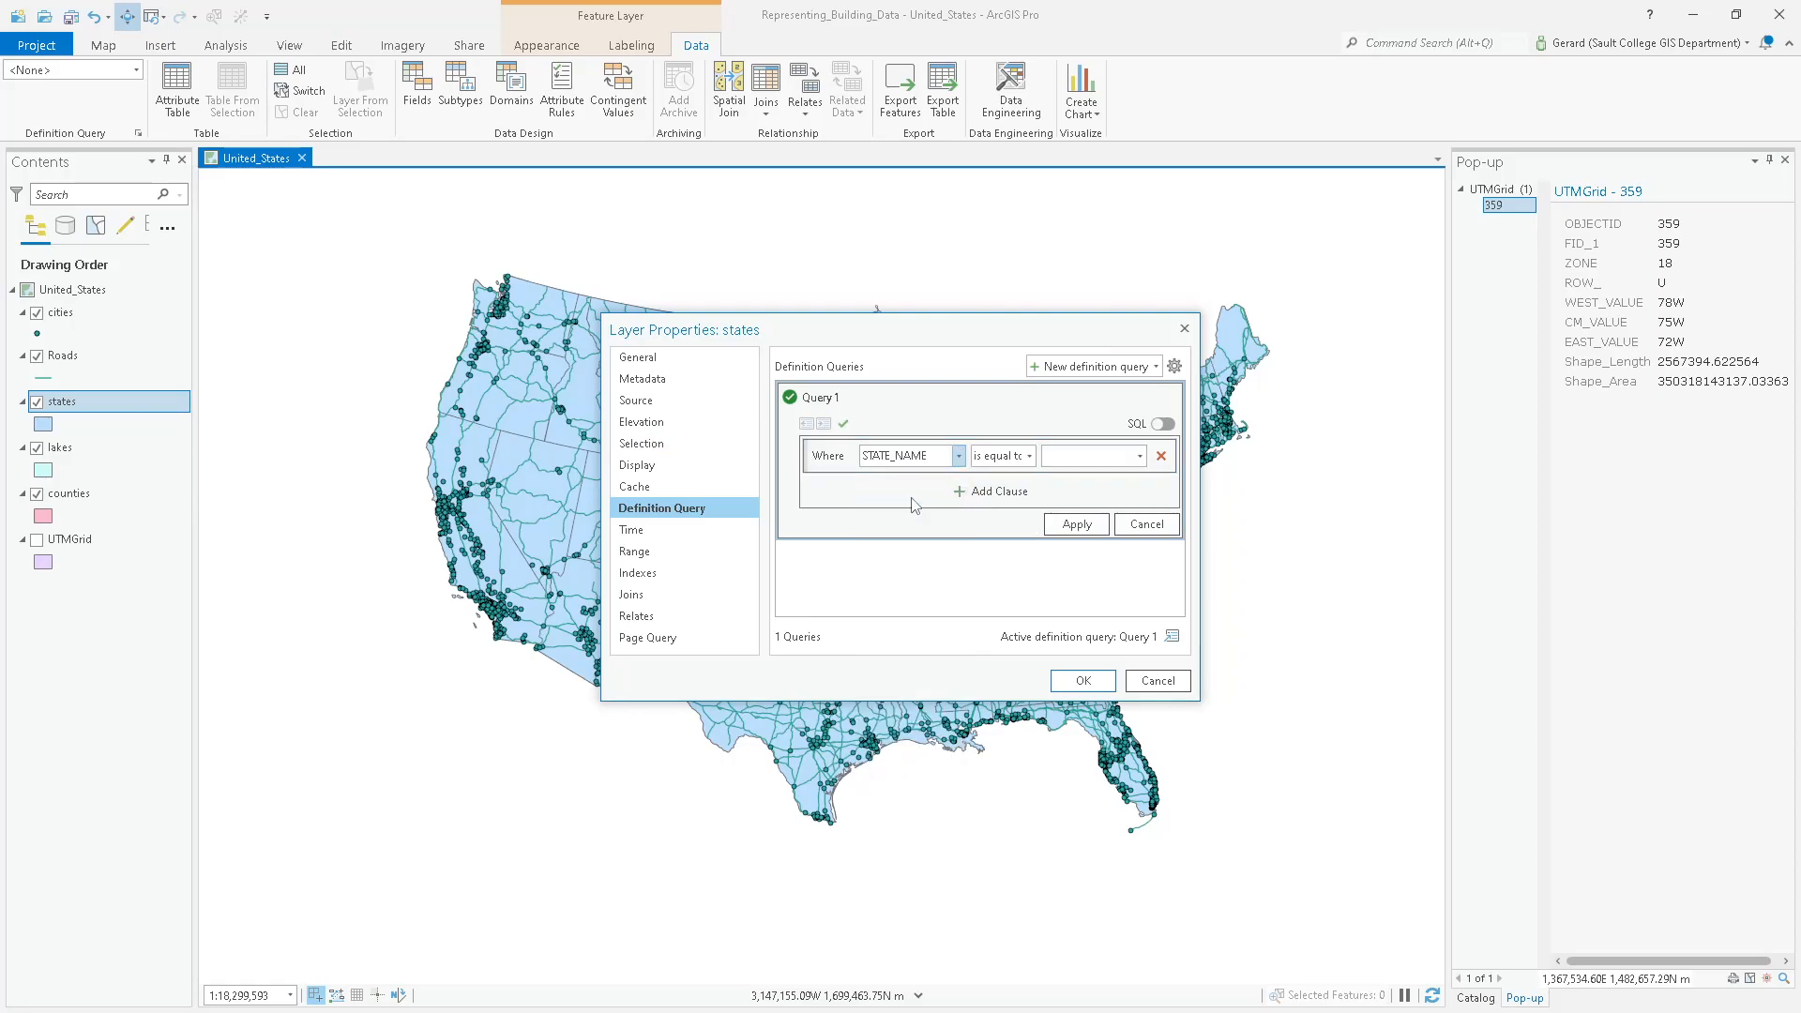
click(1030, 456)
click(1037, 494)
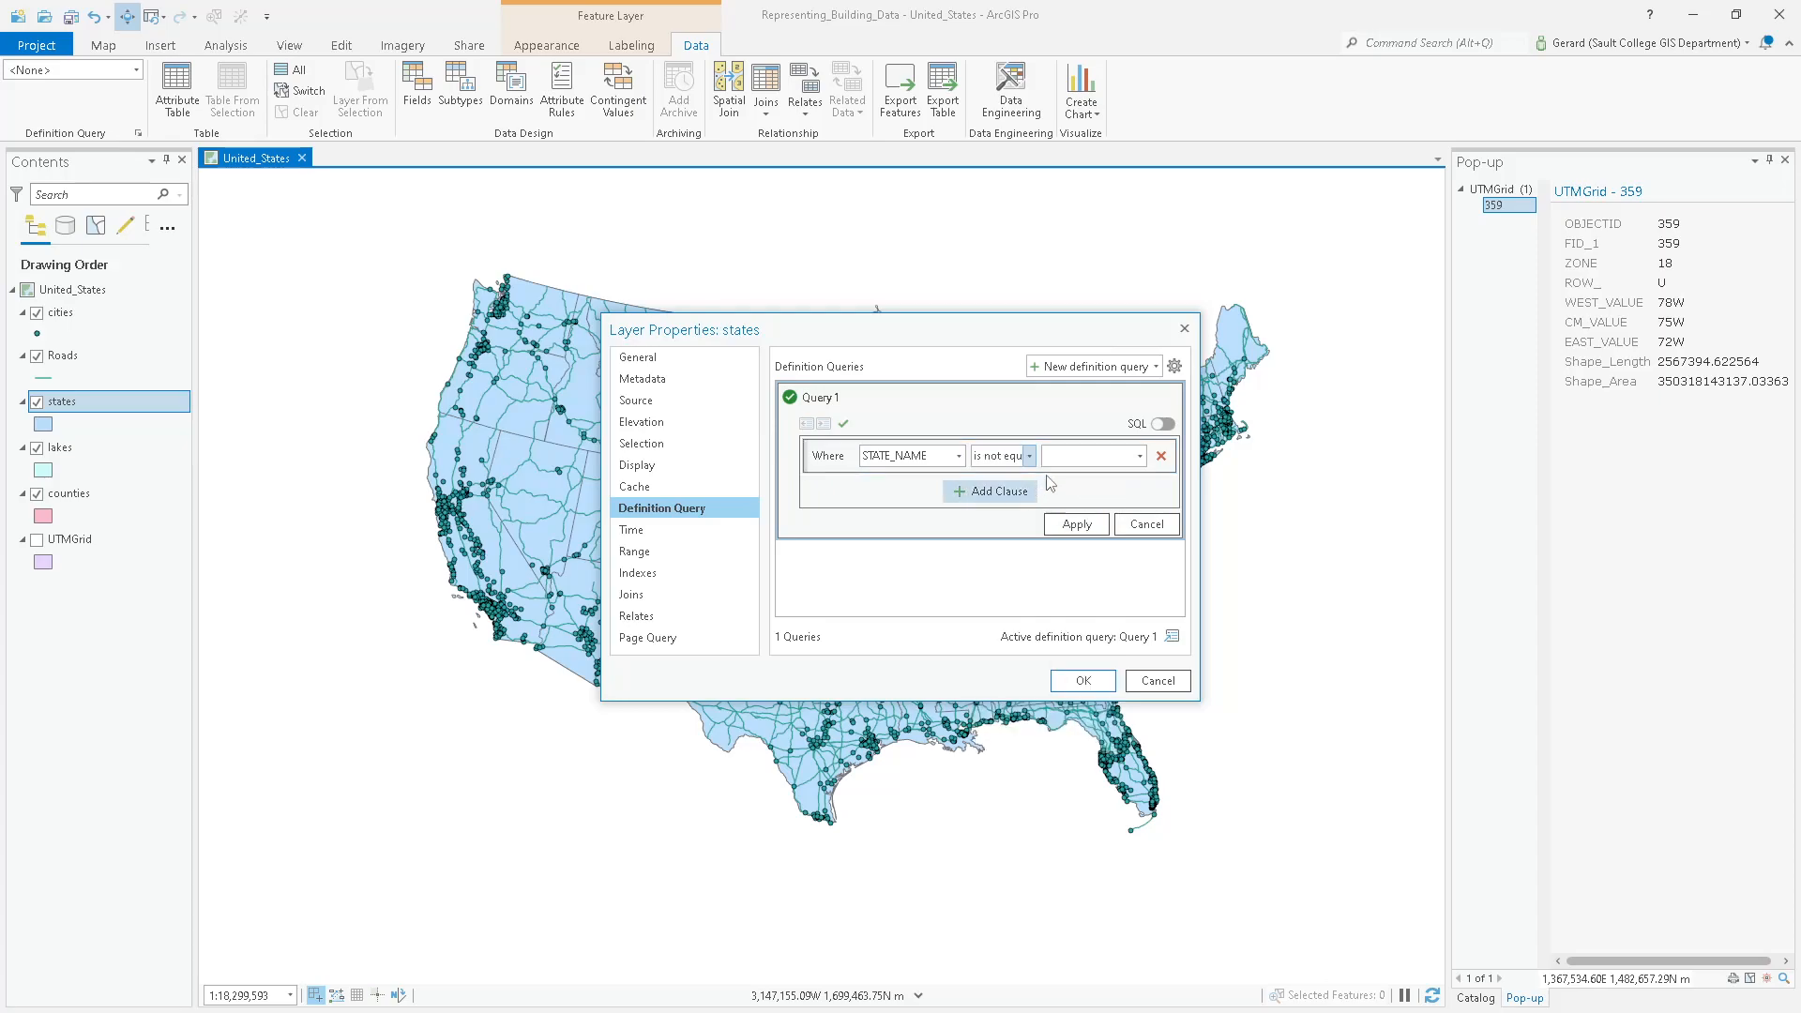
click(1141, 456)
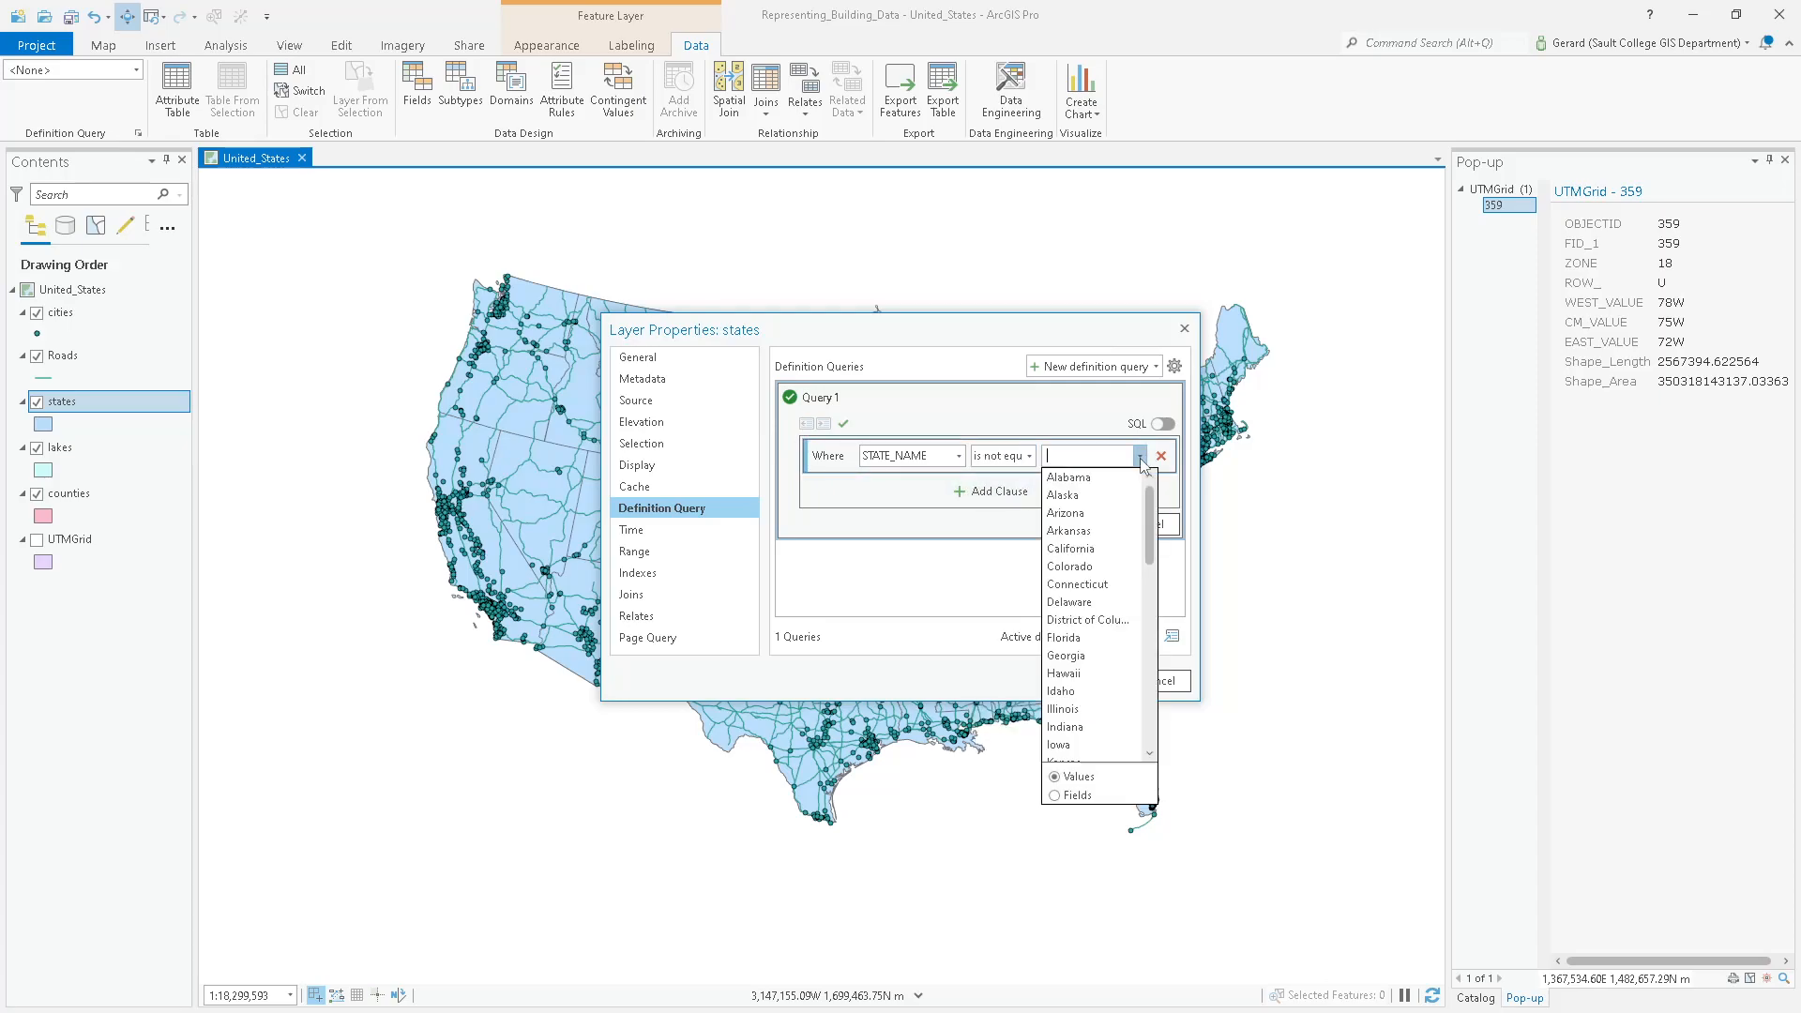
click(1064, 495)
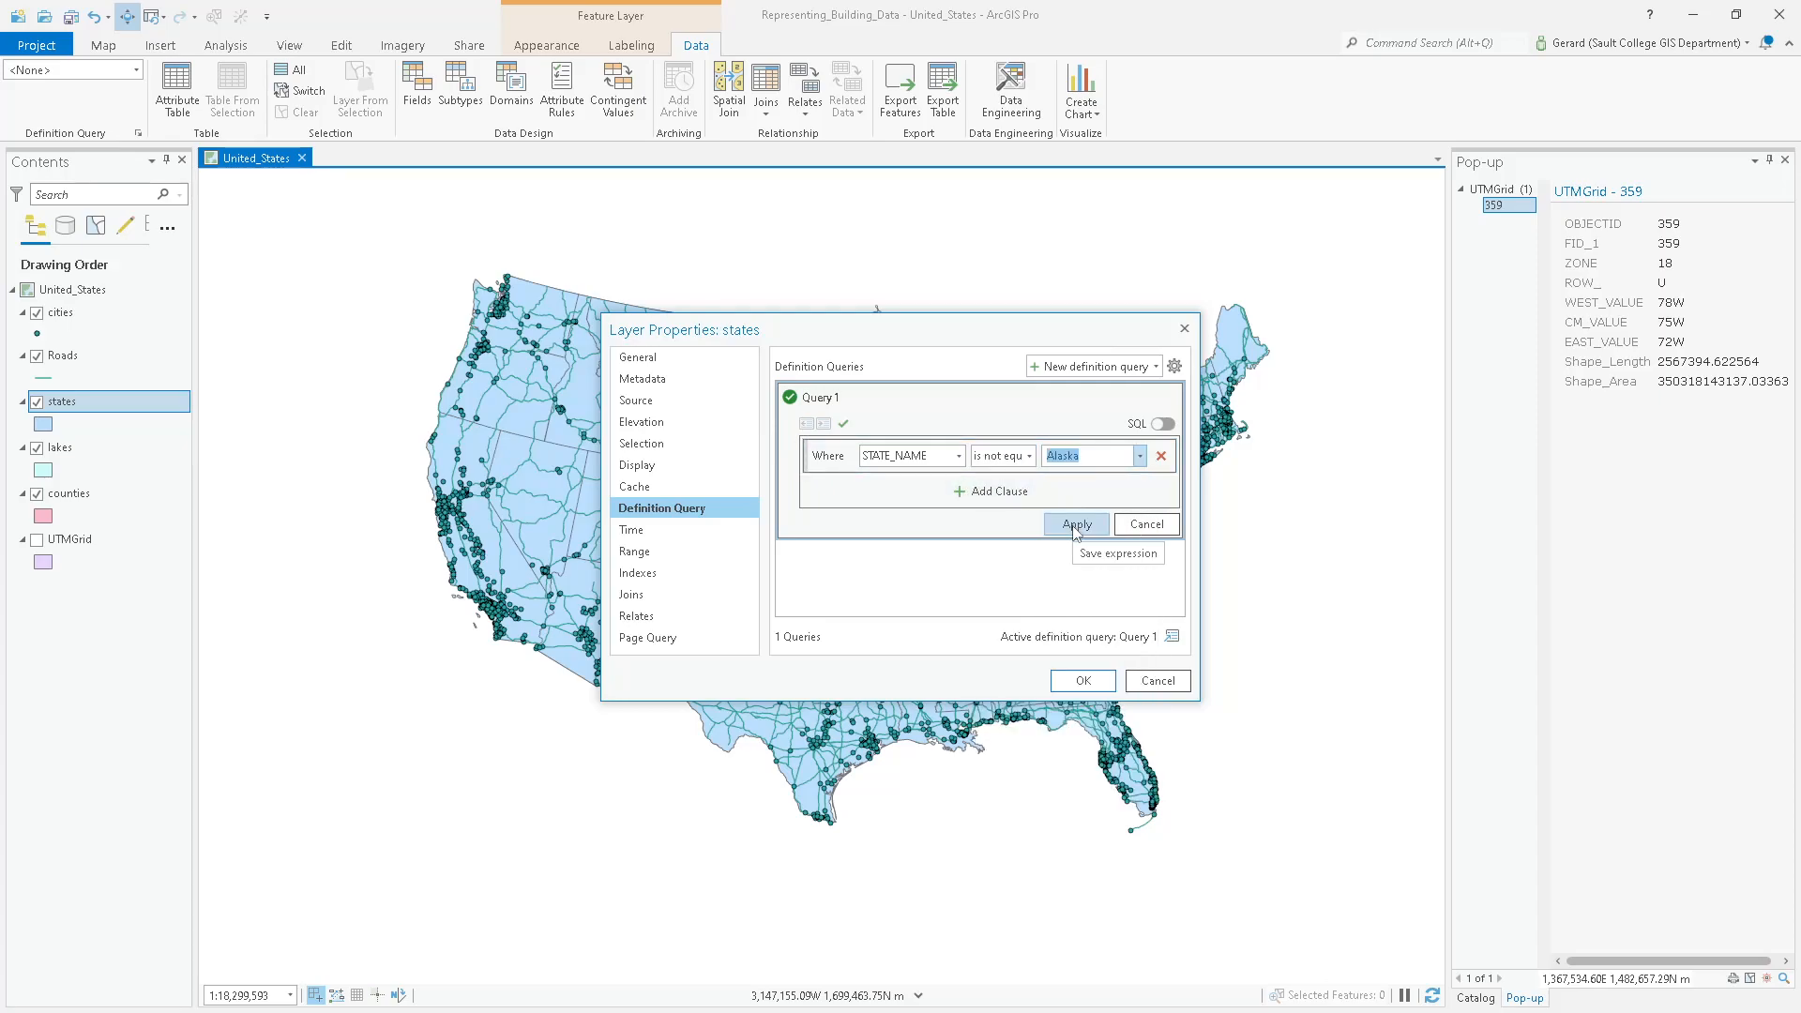
click(1075, 525)
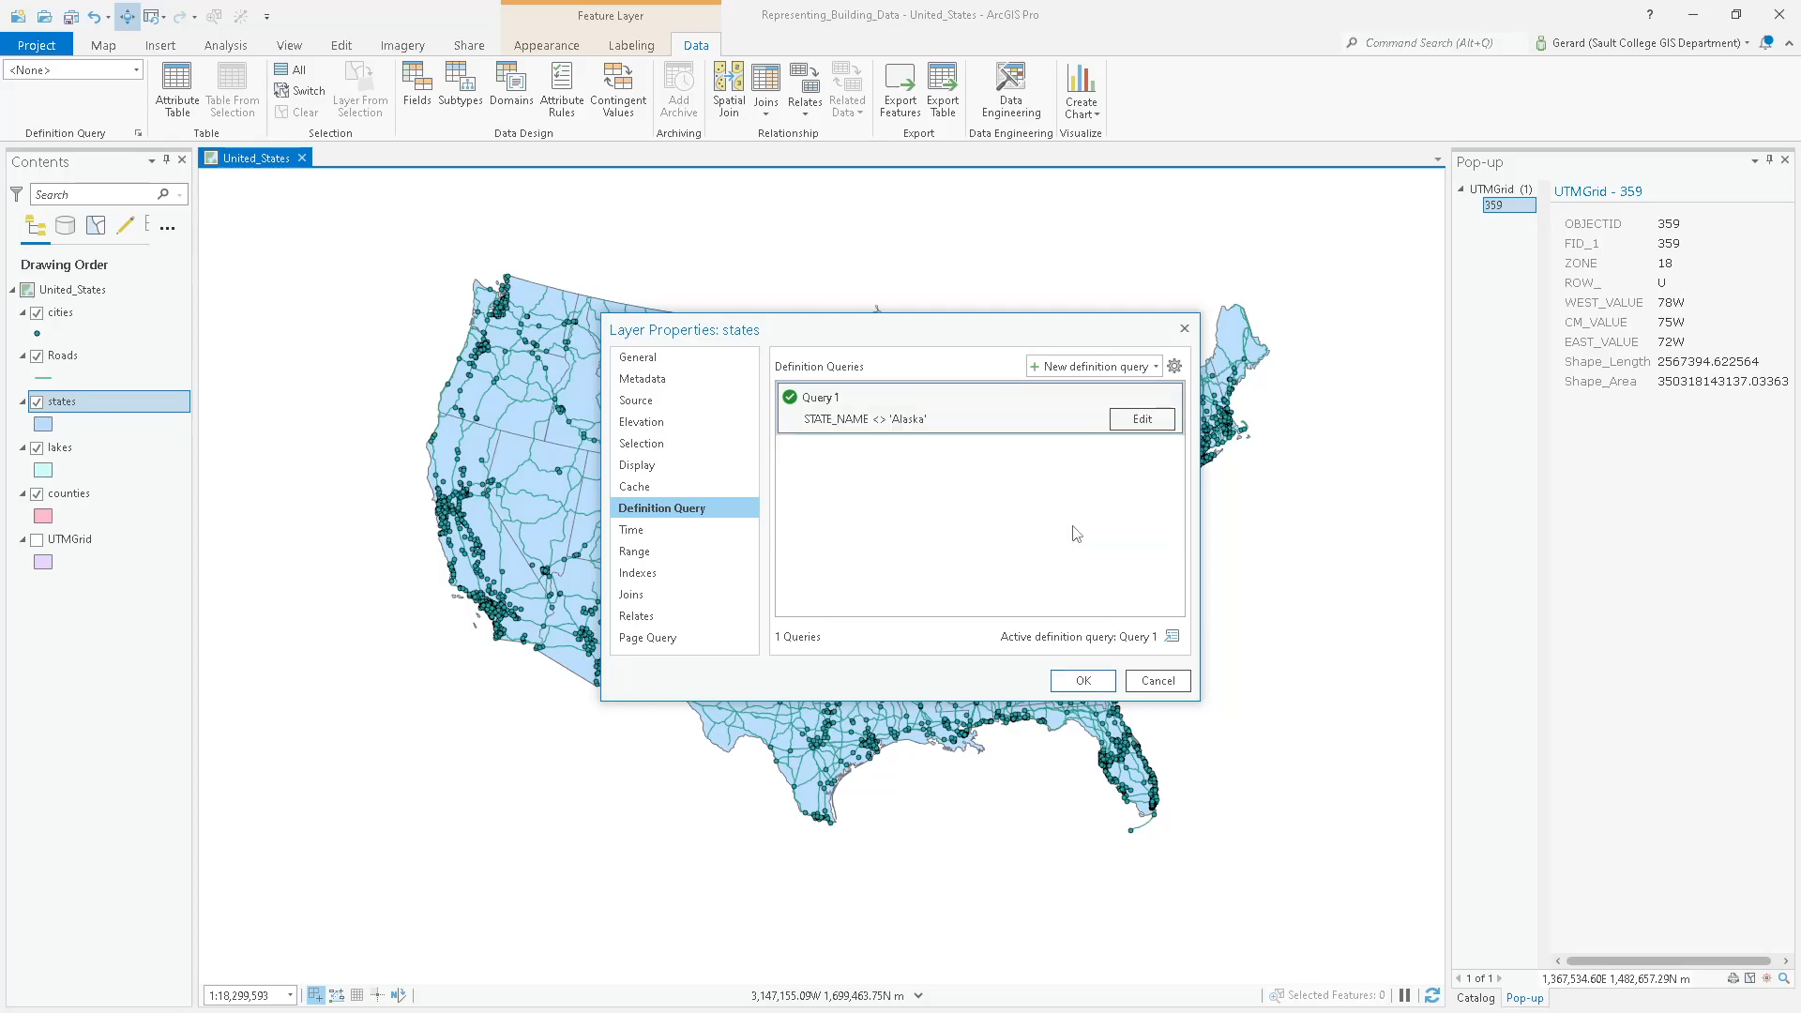
click(1083, 680)
Start a new definition query on the counties layer.
scroll(755, 616, up, 2)
scroll(750, 608, down, 4)
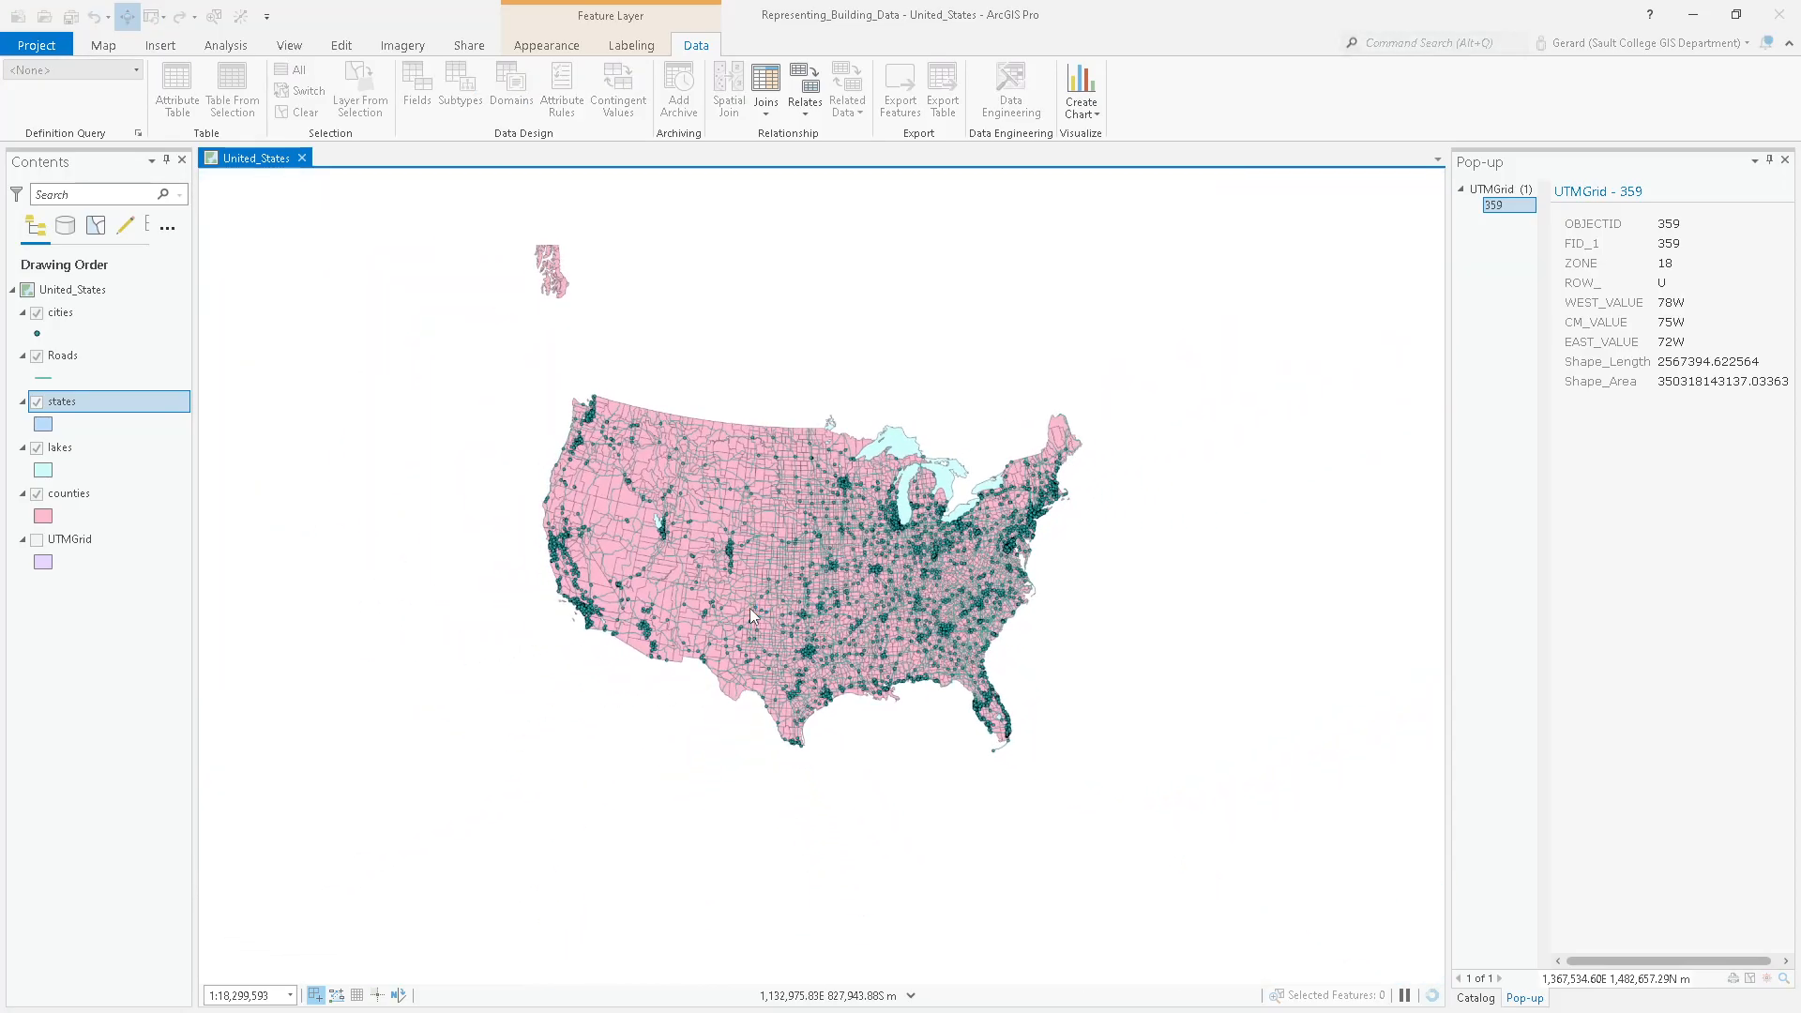
drag(710, 463, 830, 557)
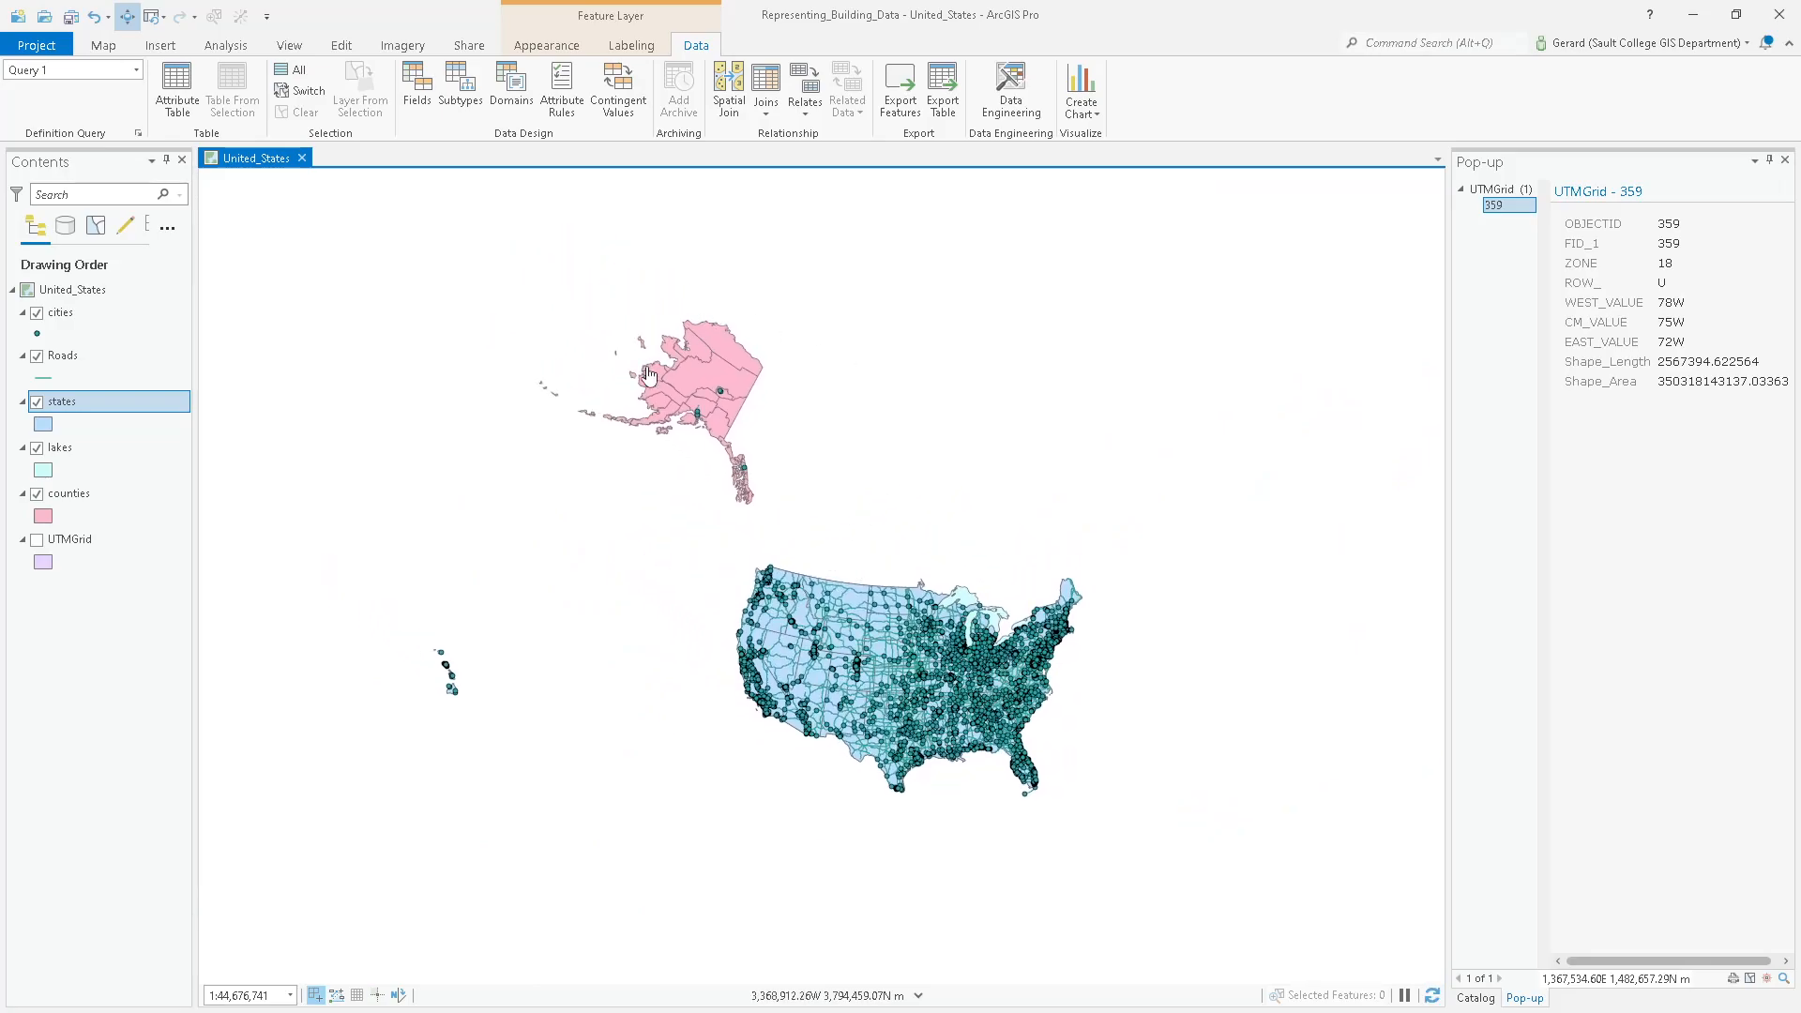
scroll(642, 364, up, 8)
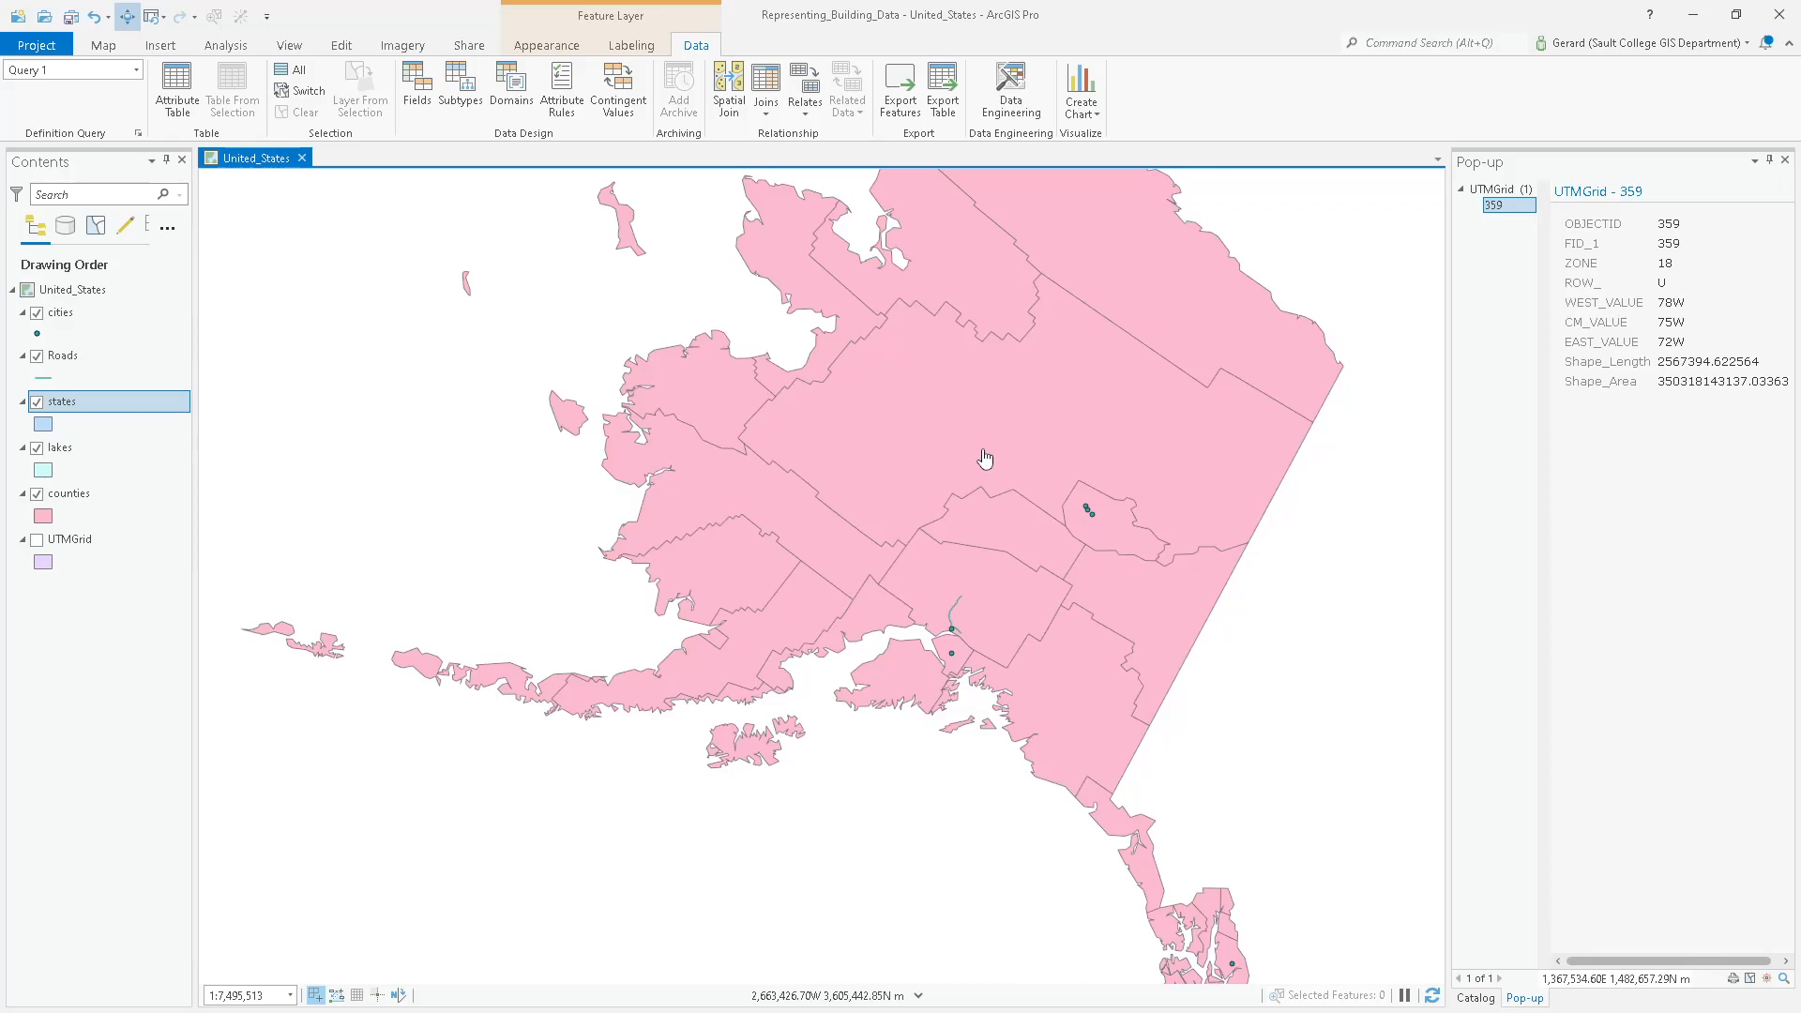
click(70, 493)
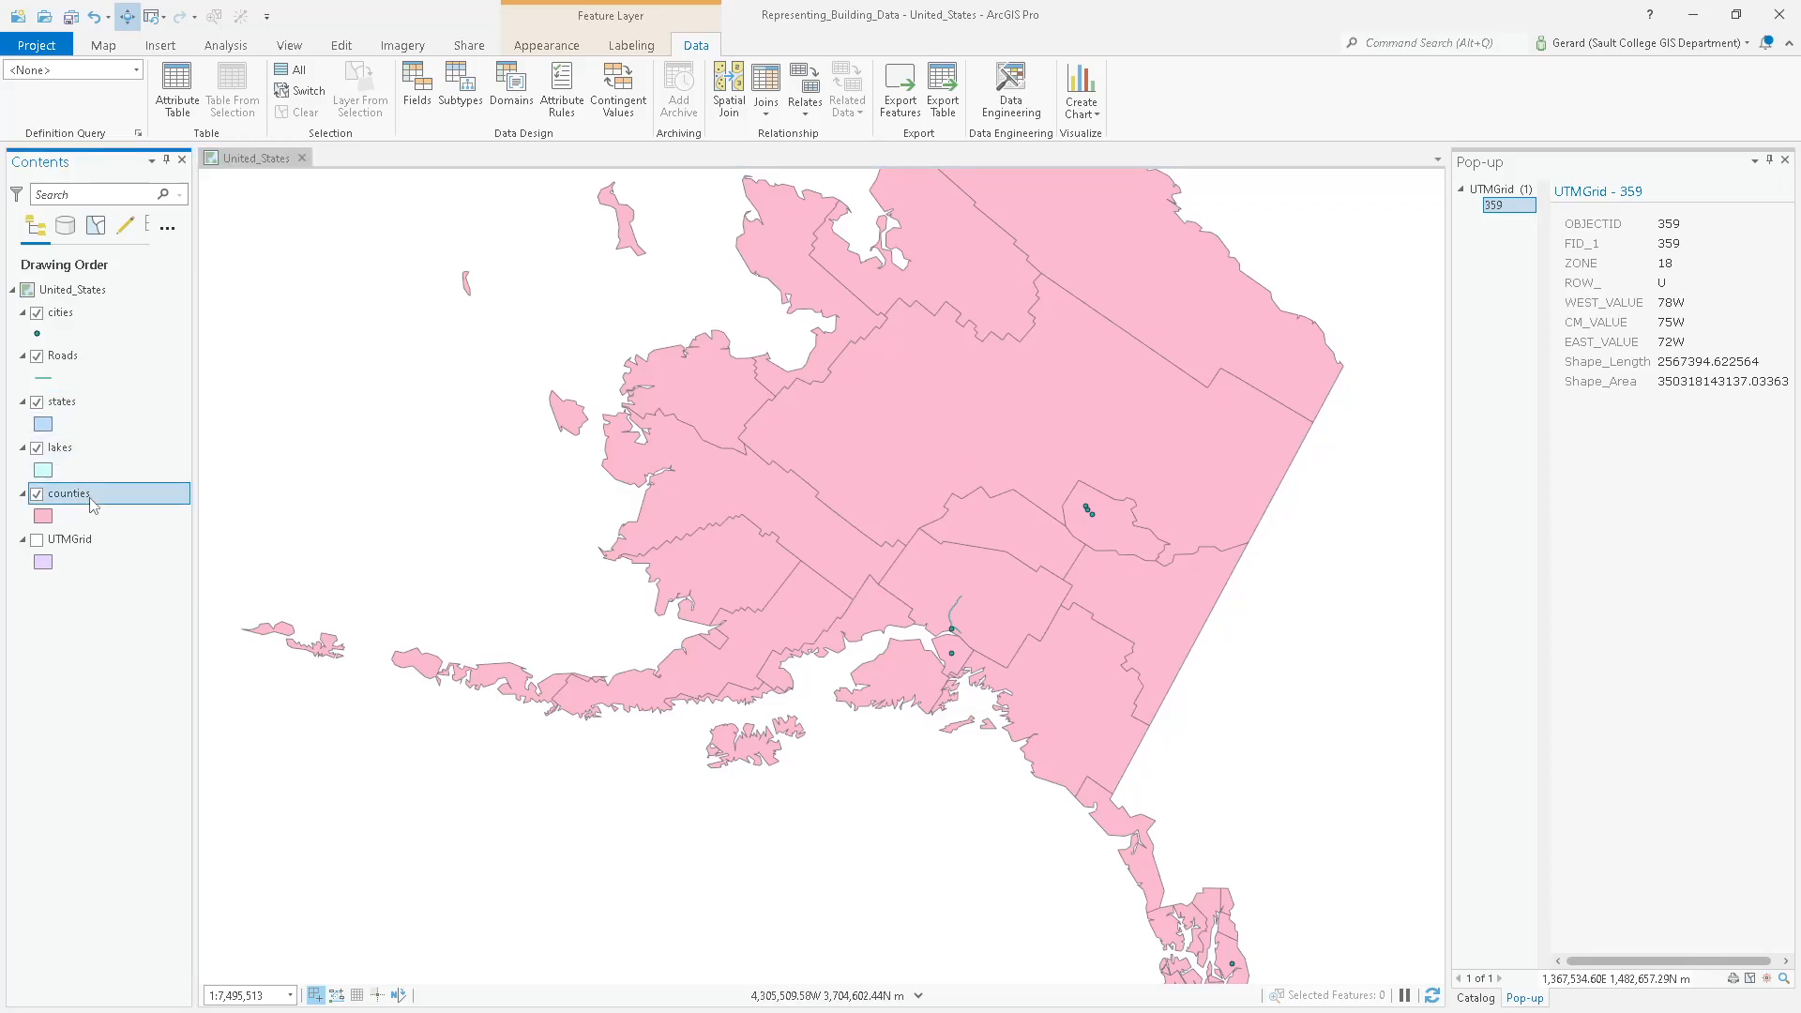
click(138, 134)
click(993, 511)
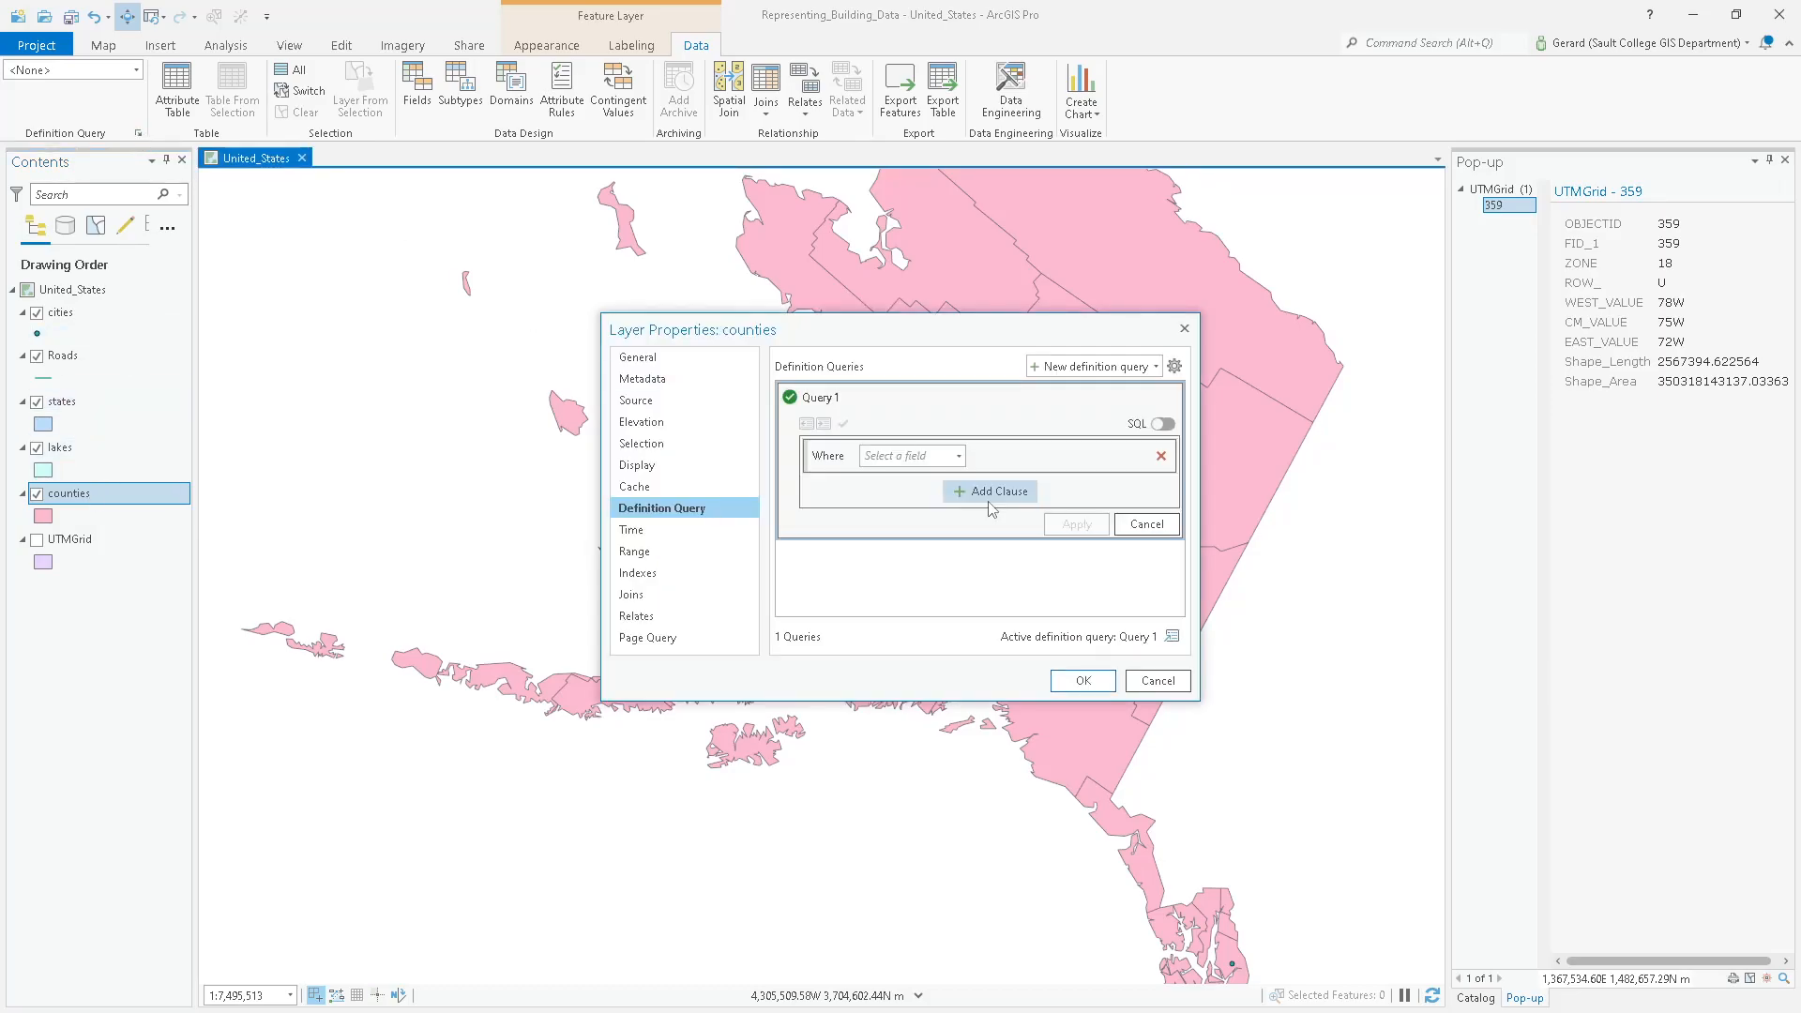
Define the counties query as STATE_NAME is not equal to Alaska and apply it to the layer.
click(958, 455)
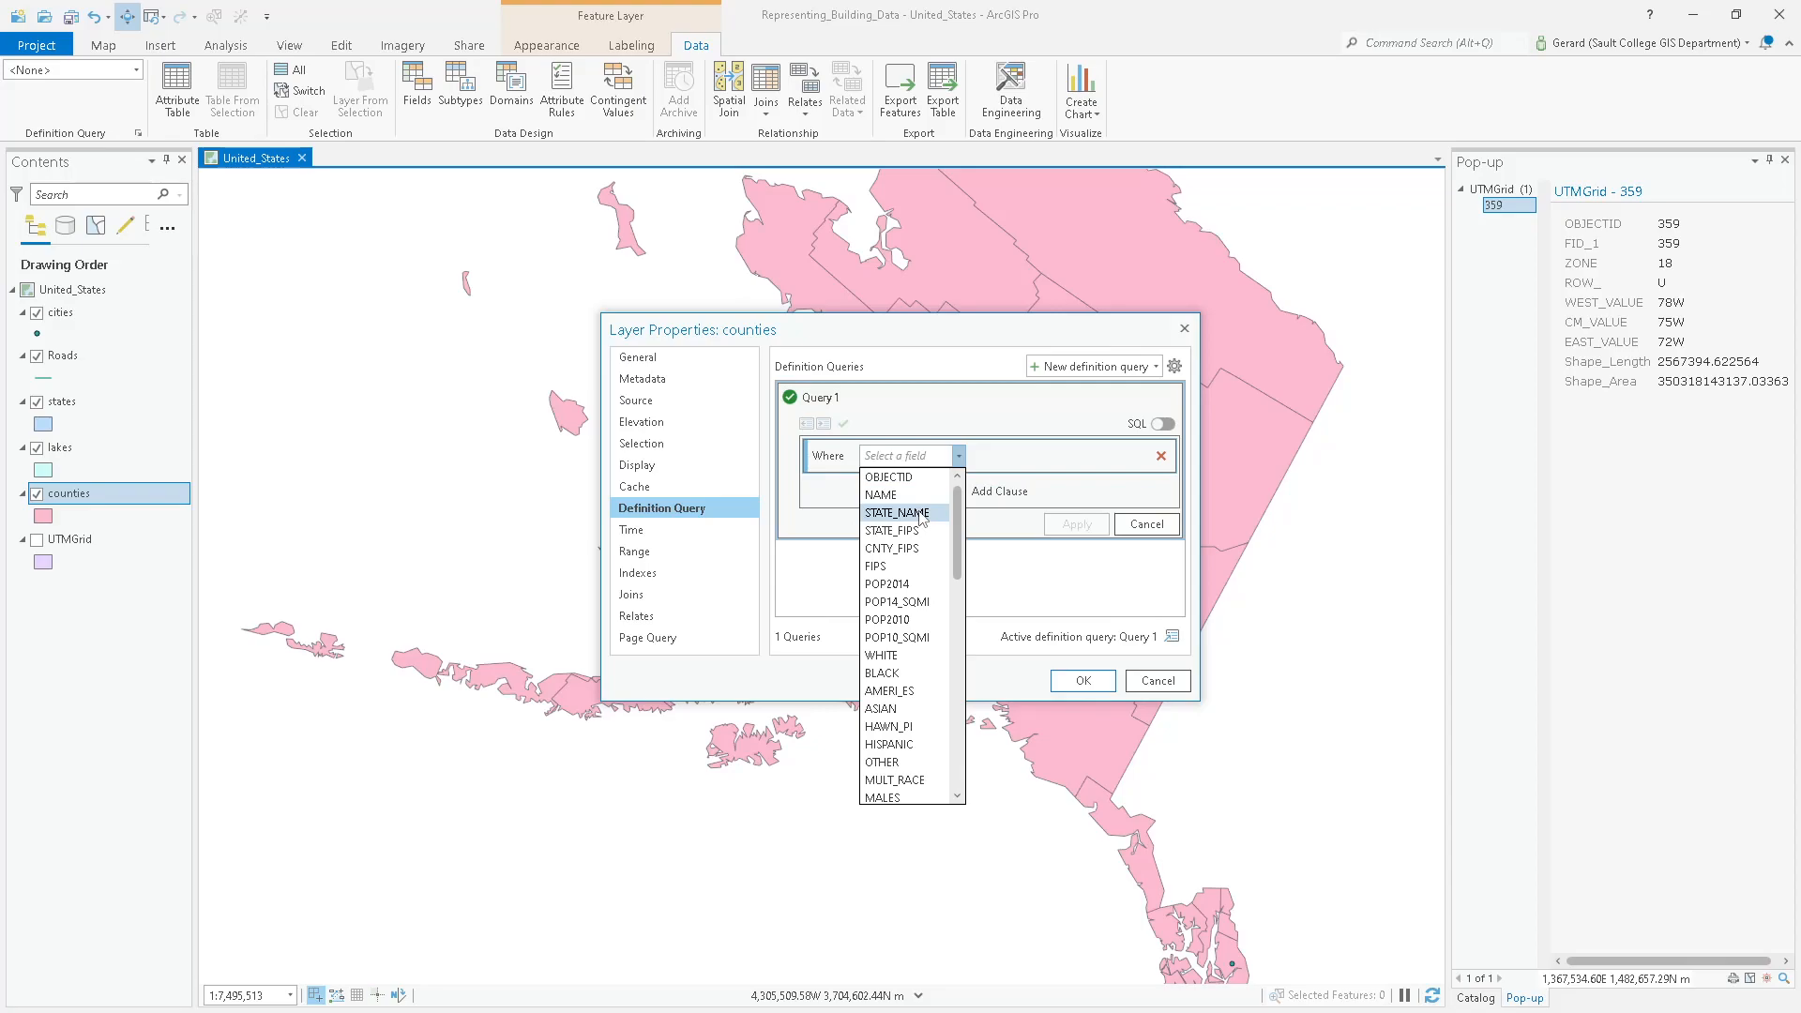
click(922, 513)
click(1029, 455)
click(1011, 494)
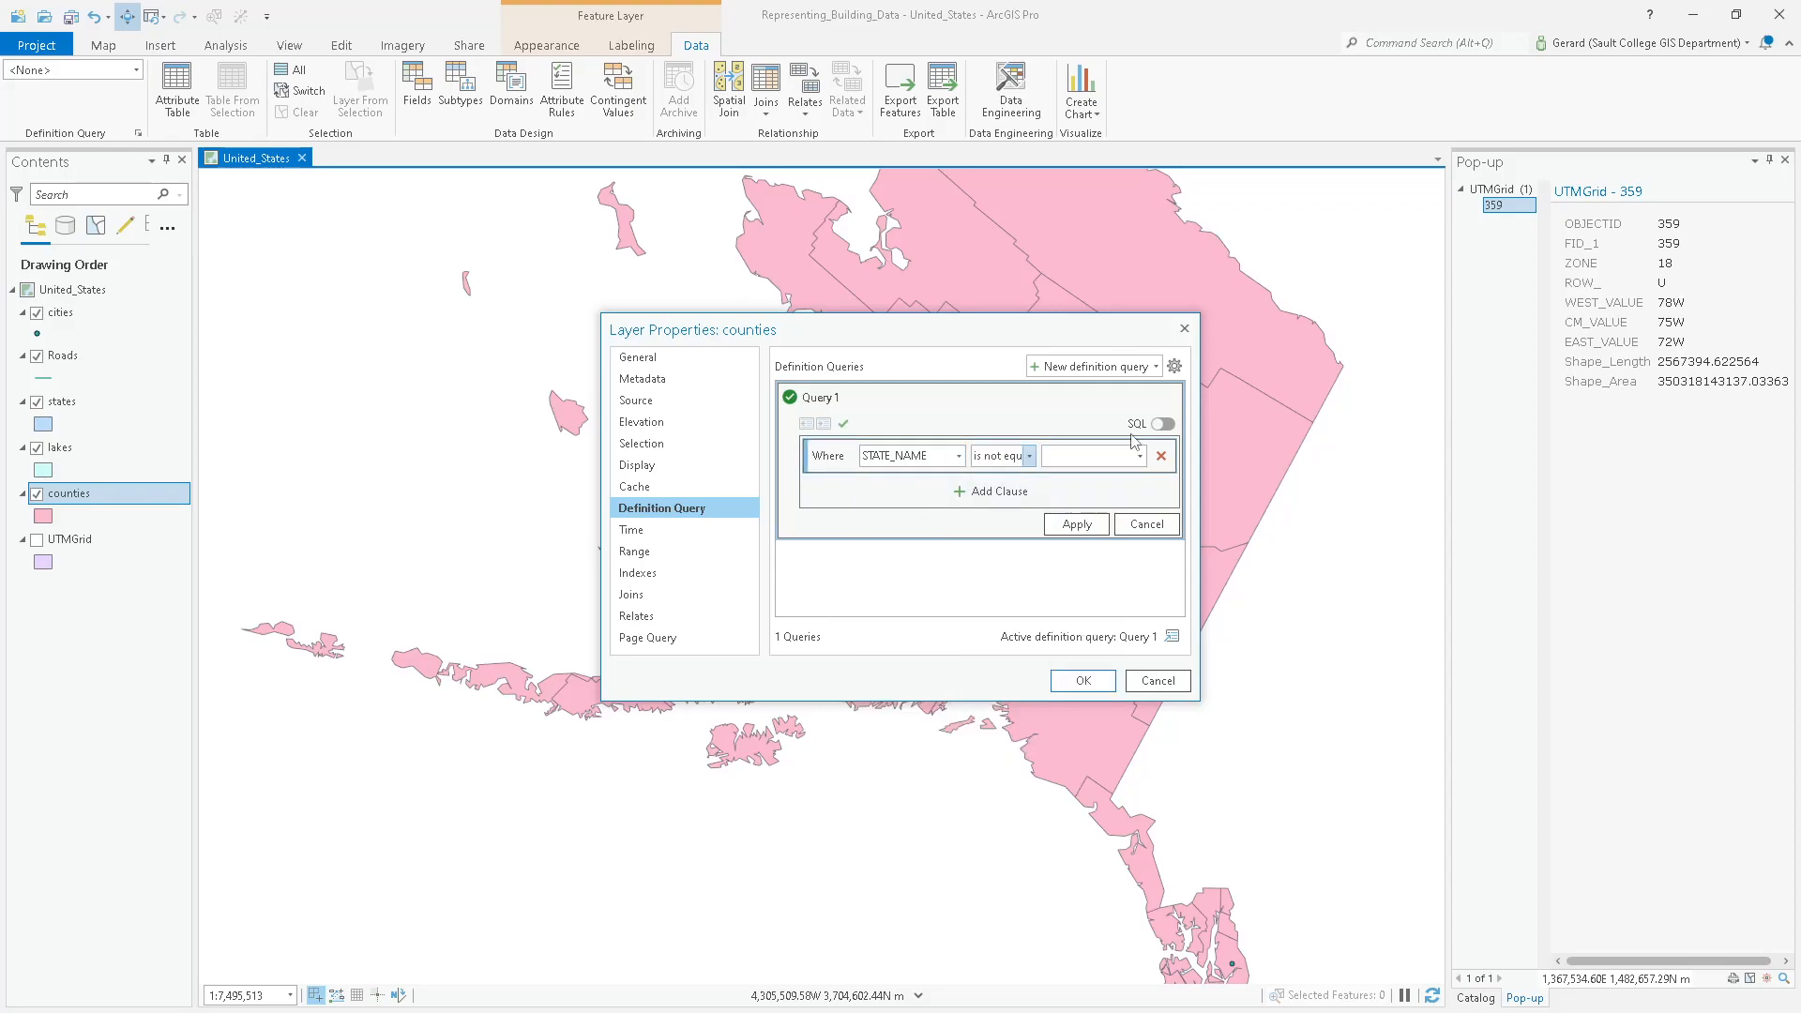
click(1139, 456)
click(1067, 495)
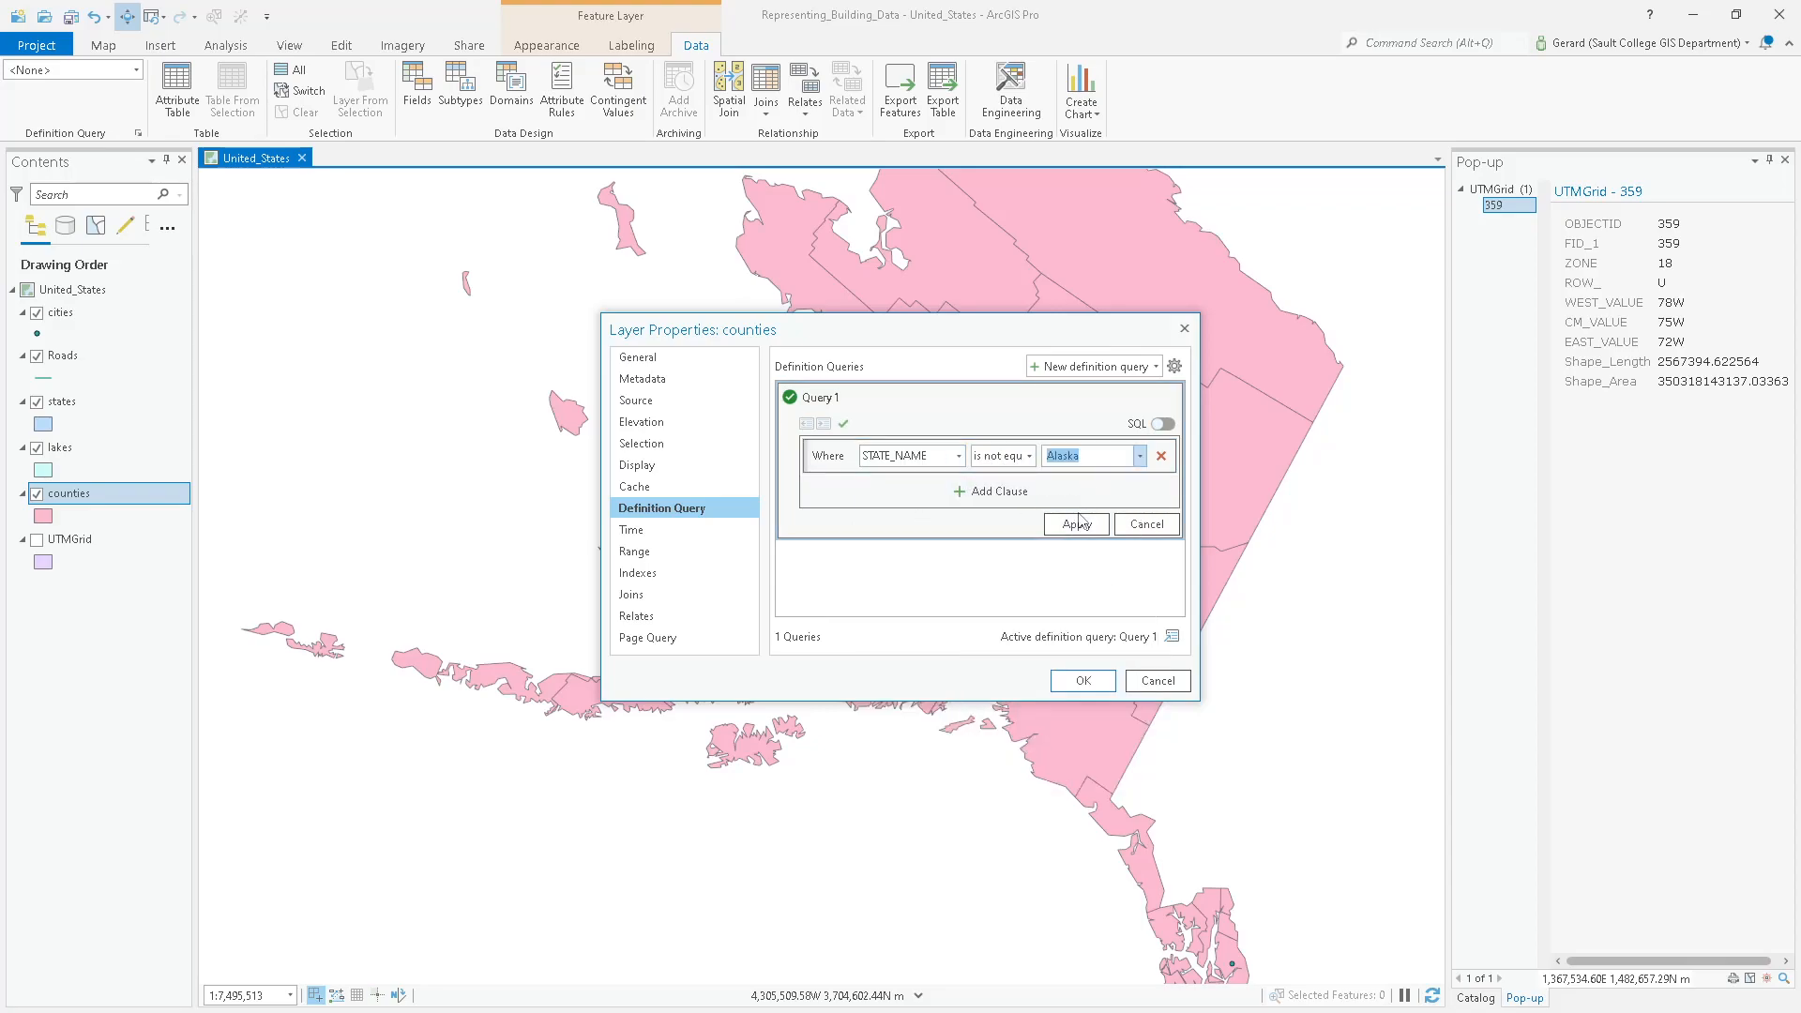
click(1082, 681)
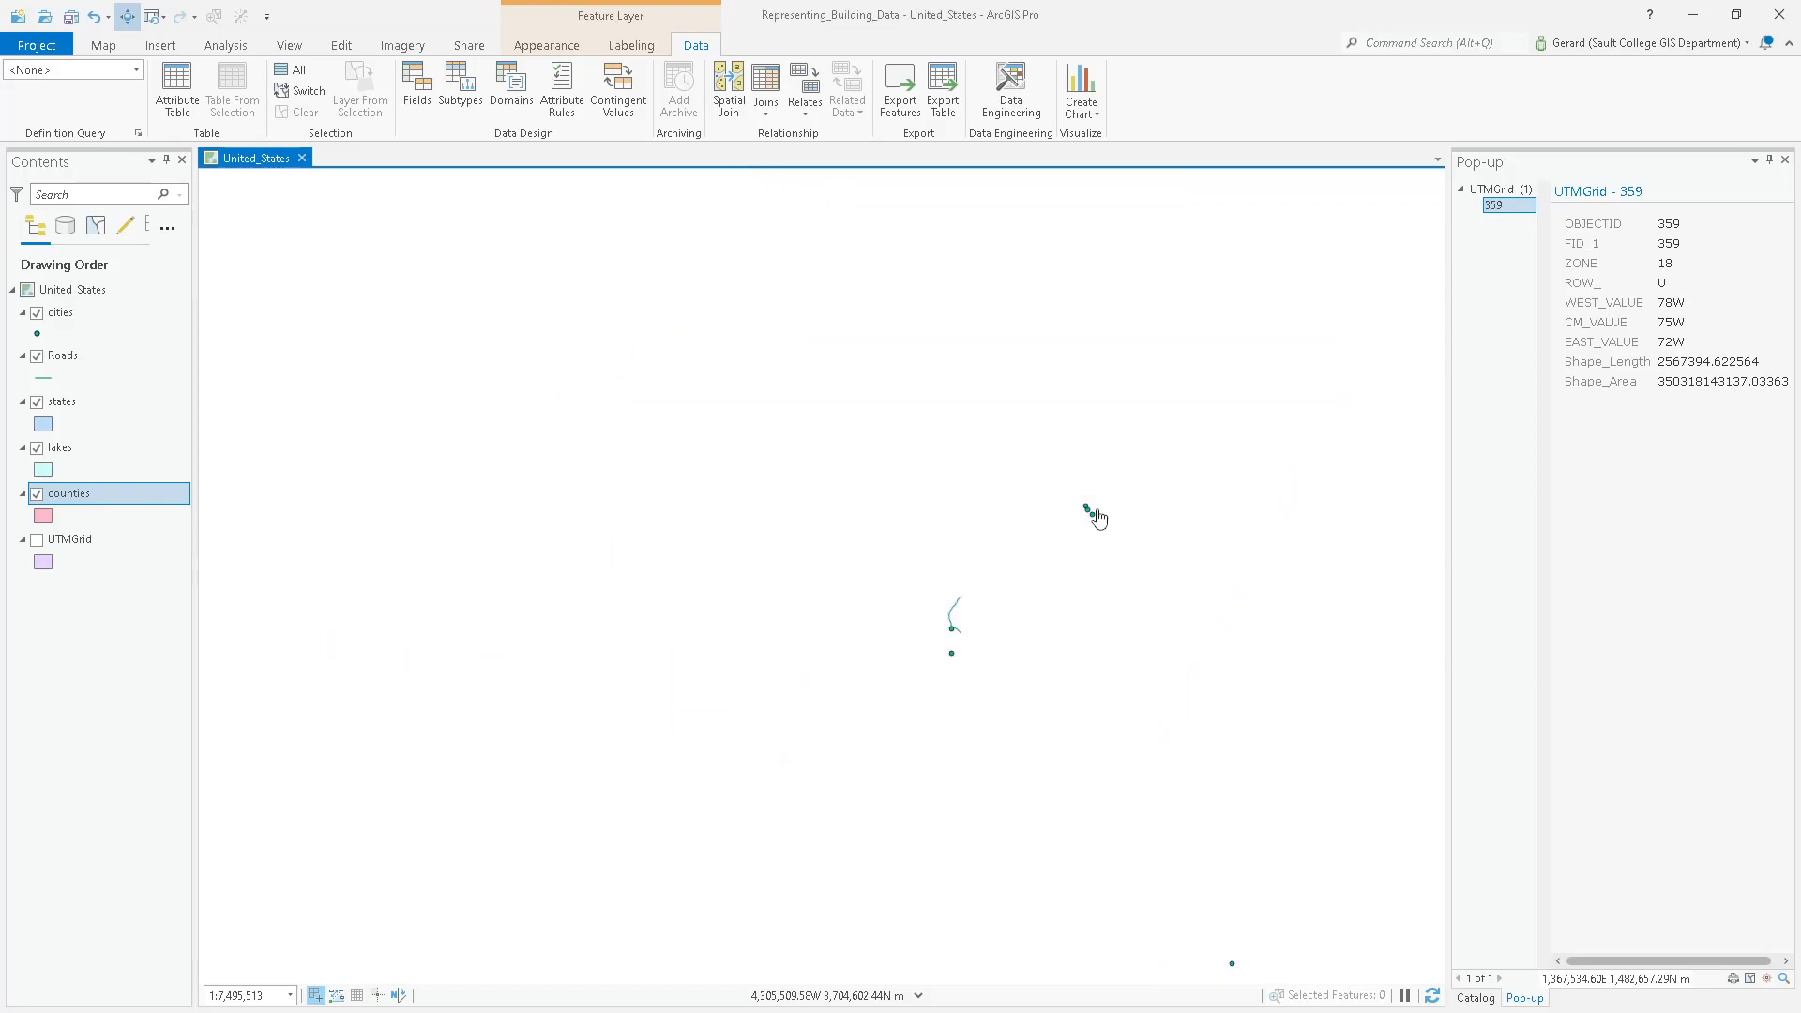
Open the states layer's existing definition query for editing and add a second clause joined with And.
scroll(970, 616, down, 4)
drag(1001, 672, 848, 521)
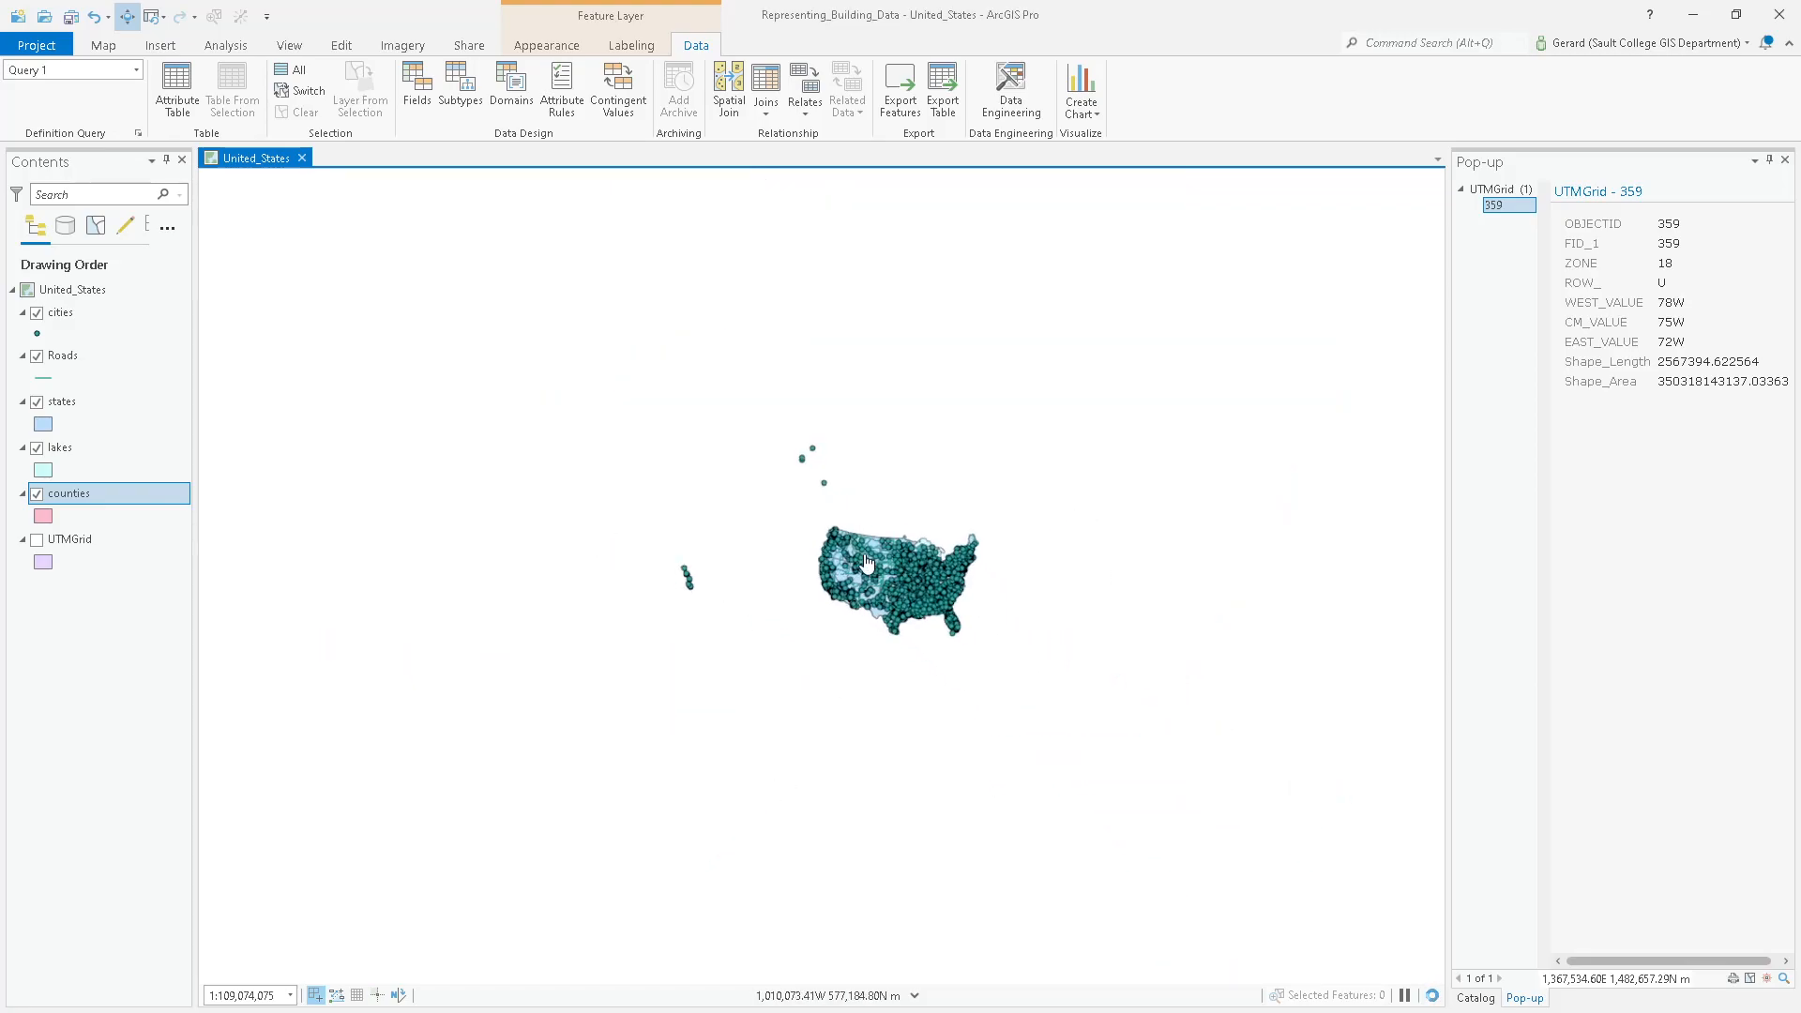
scroll(866, 561, up, 3)
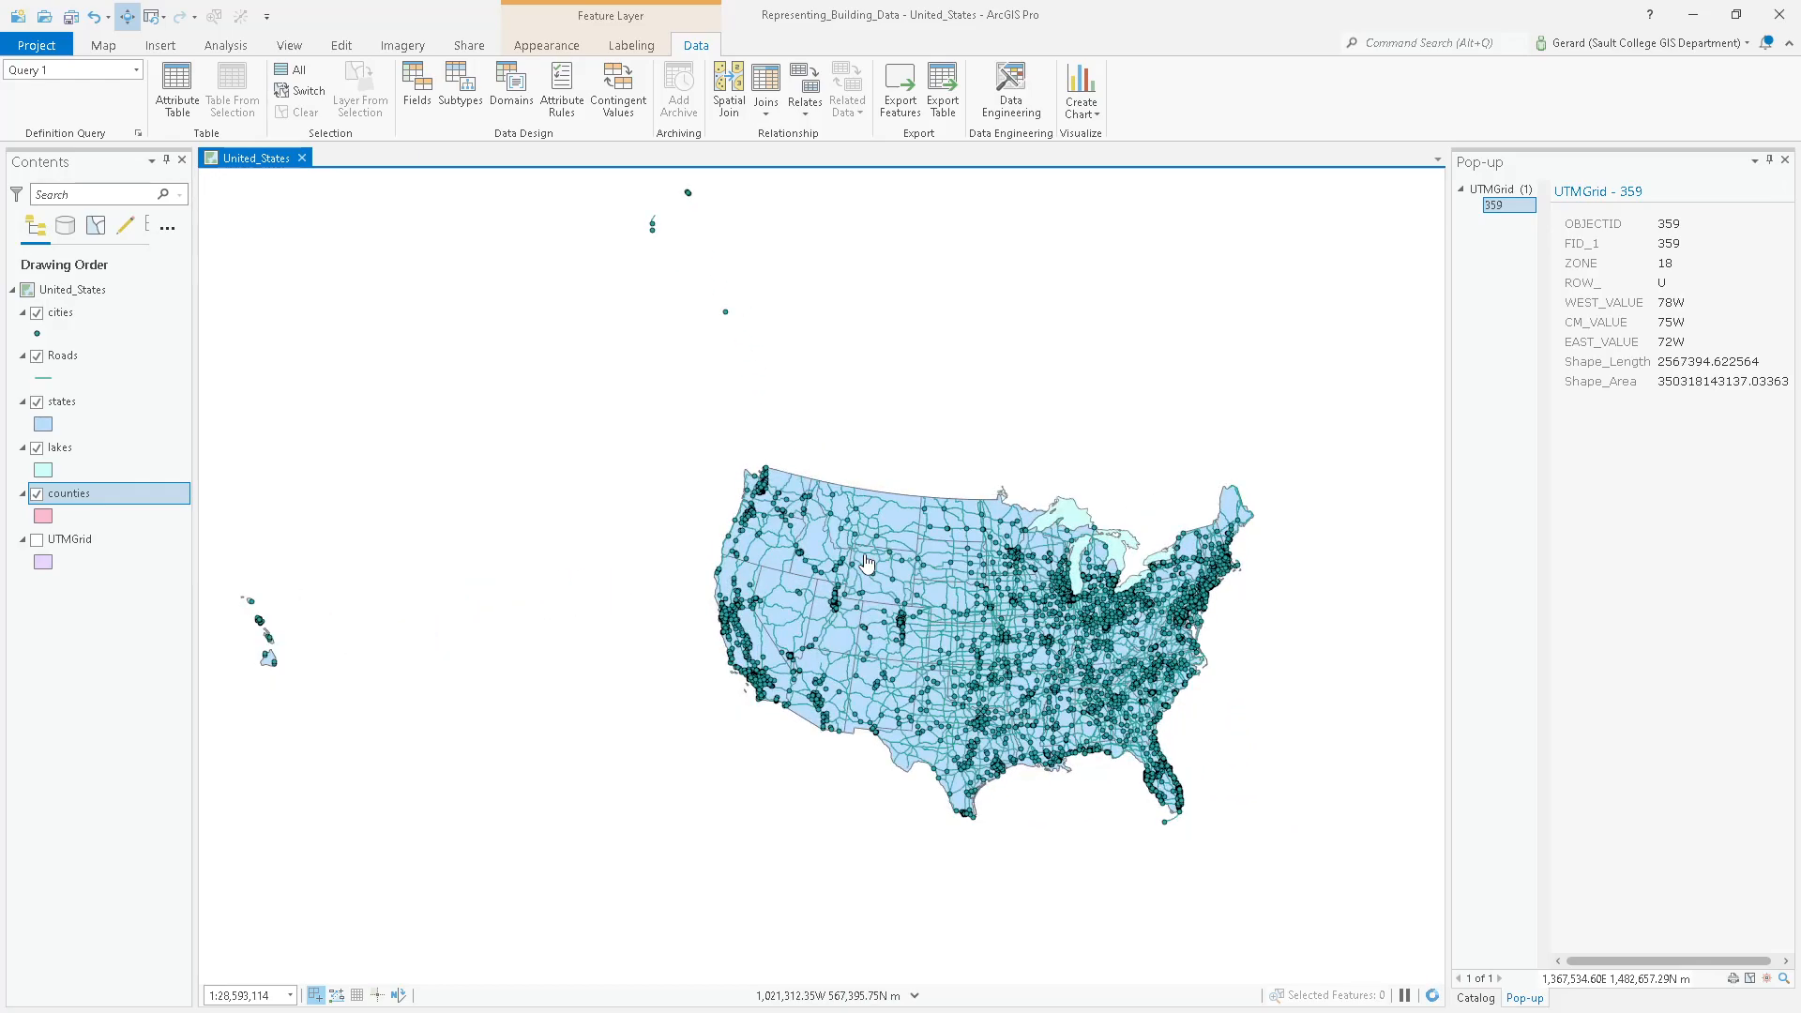
click(95, 401)
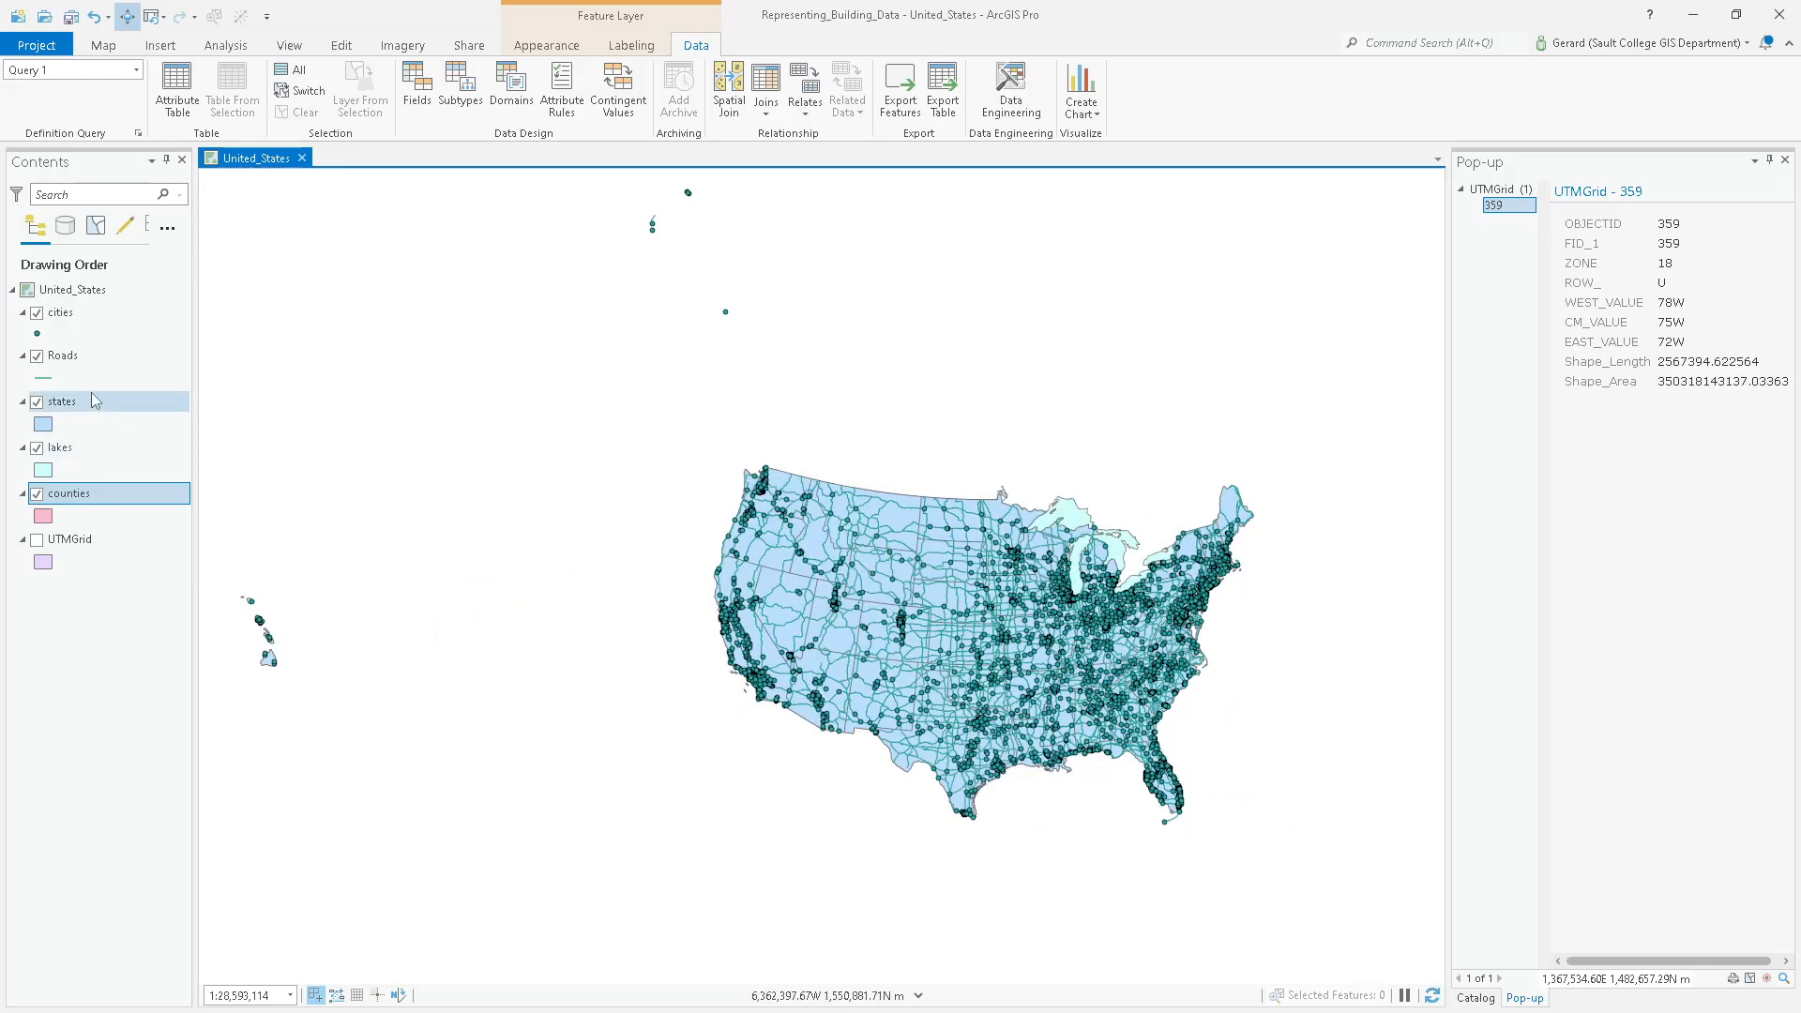
click(137, 133)
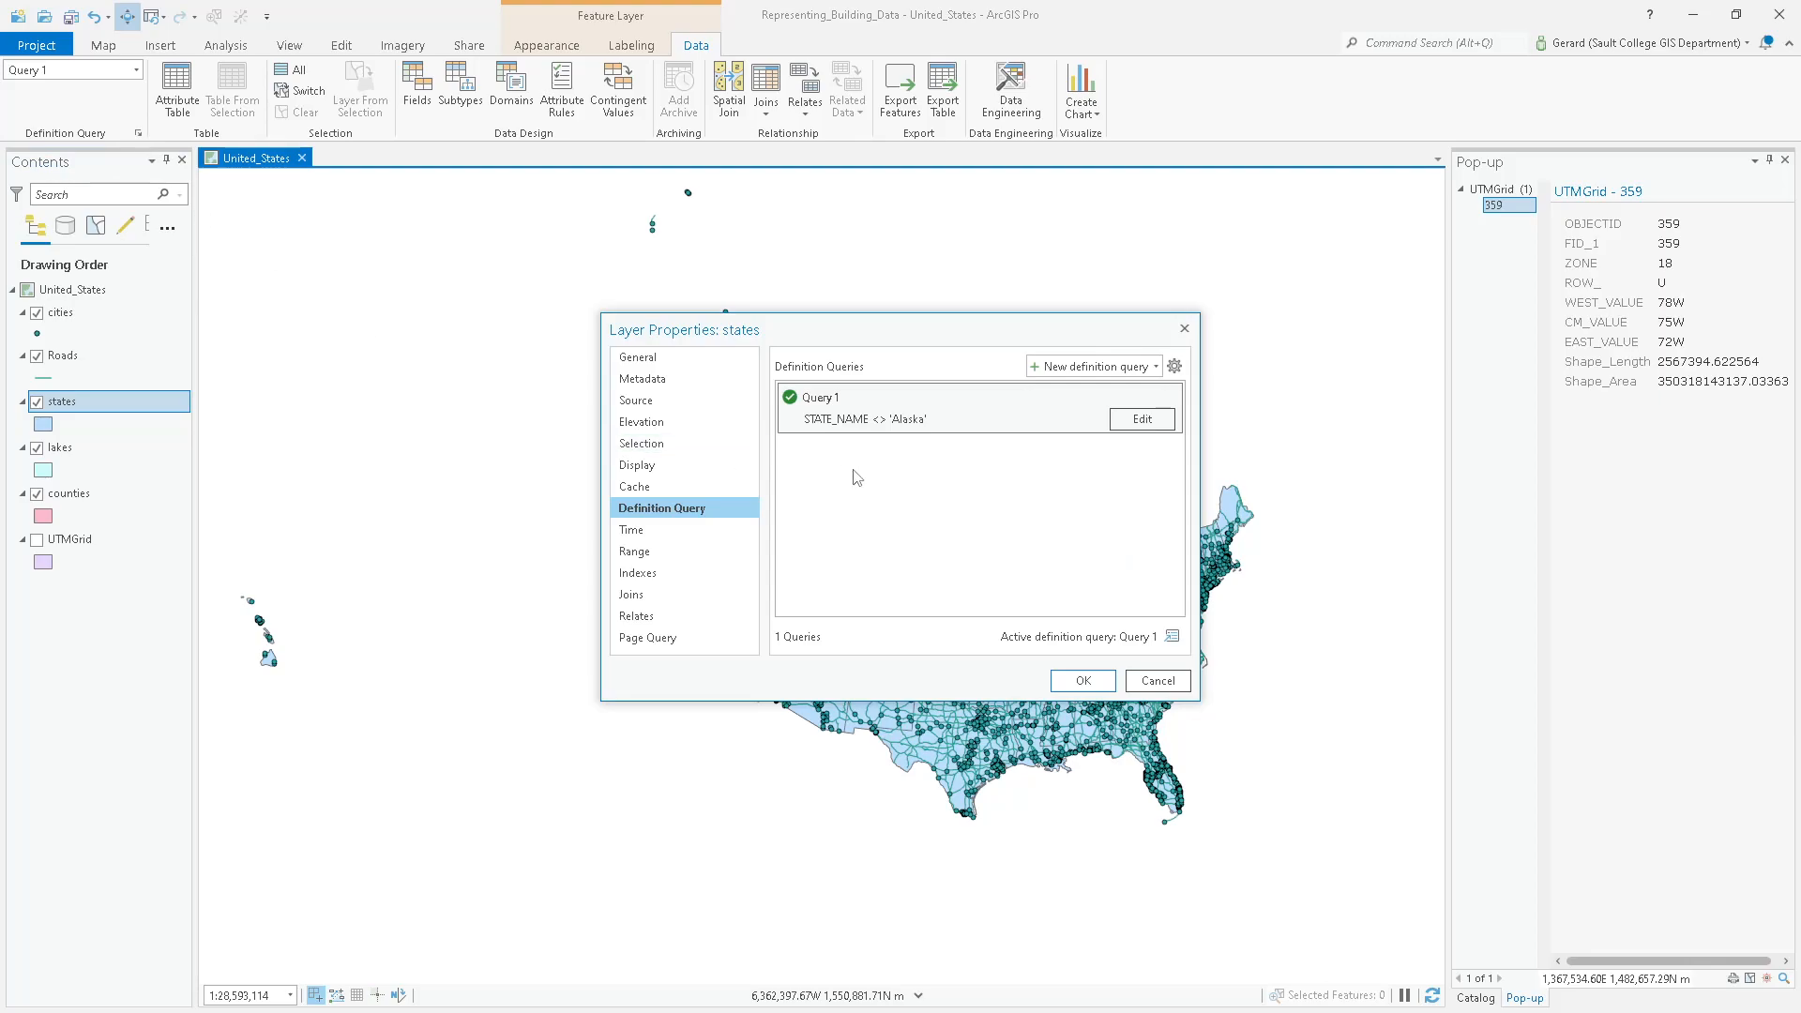
click(1167, 423)
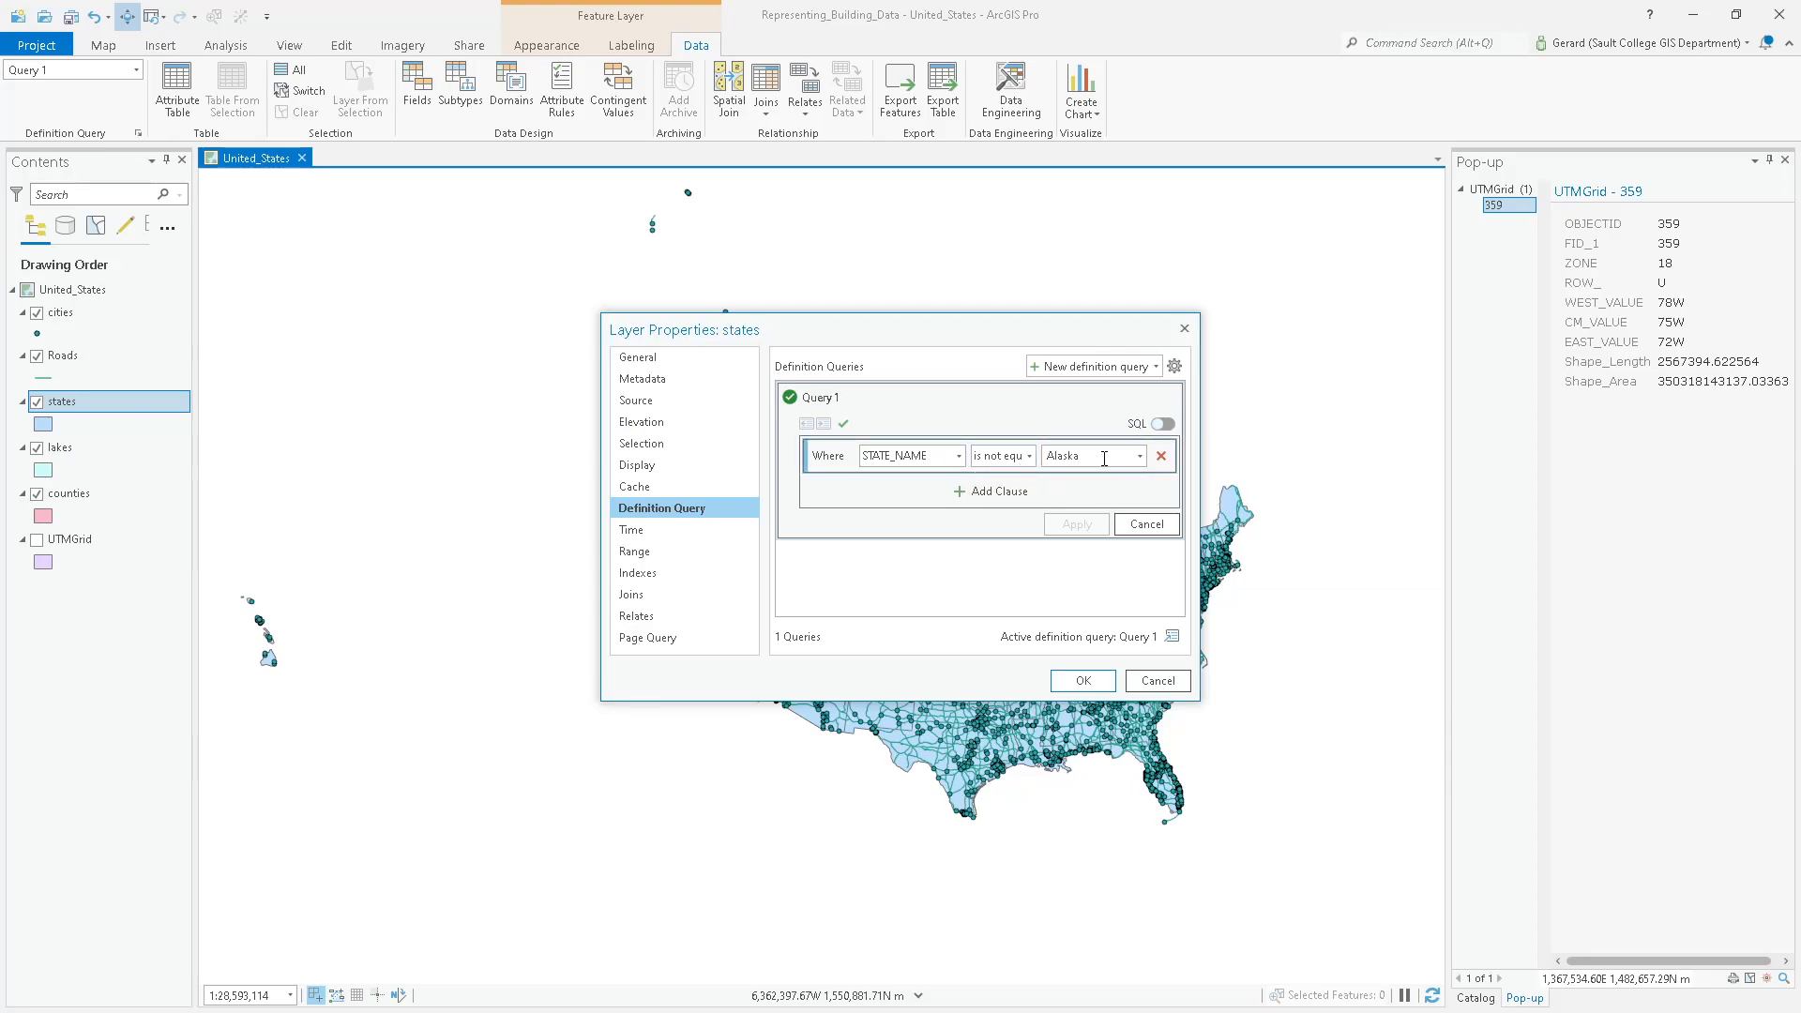
click(1013, 492)
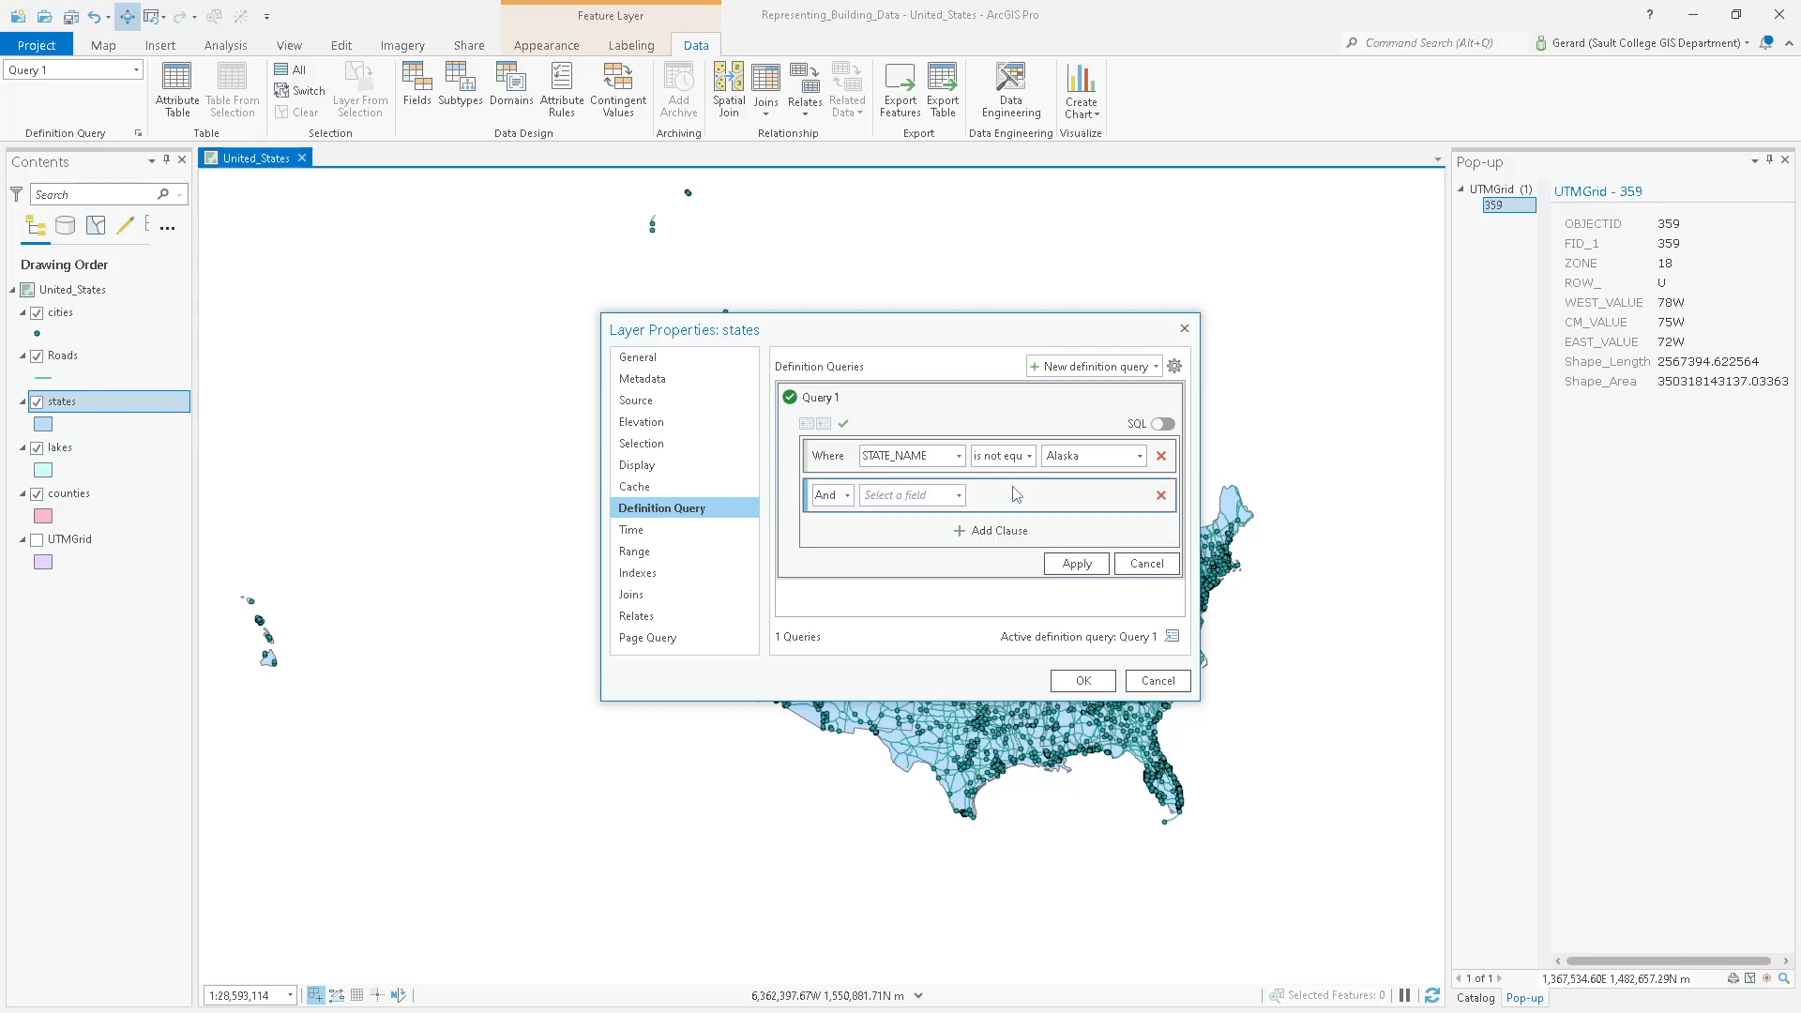
Set the second clause of the states query to STATE_NAME is not equal to Hawaii and apply it to the layer.
click(959, 496)
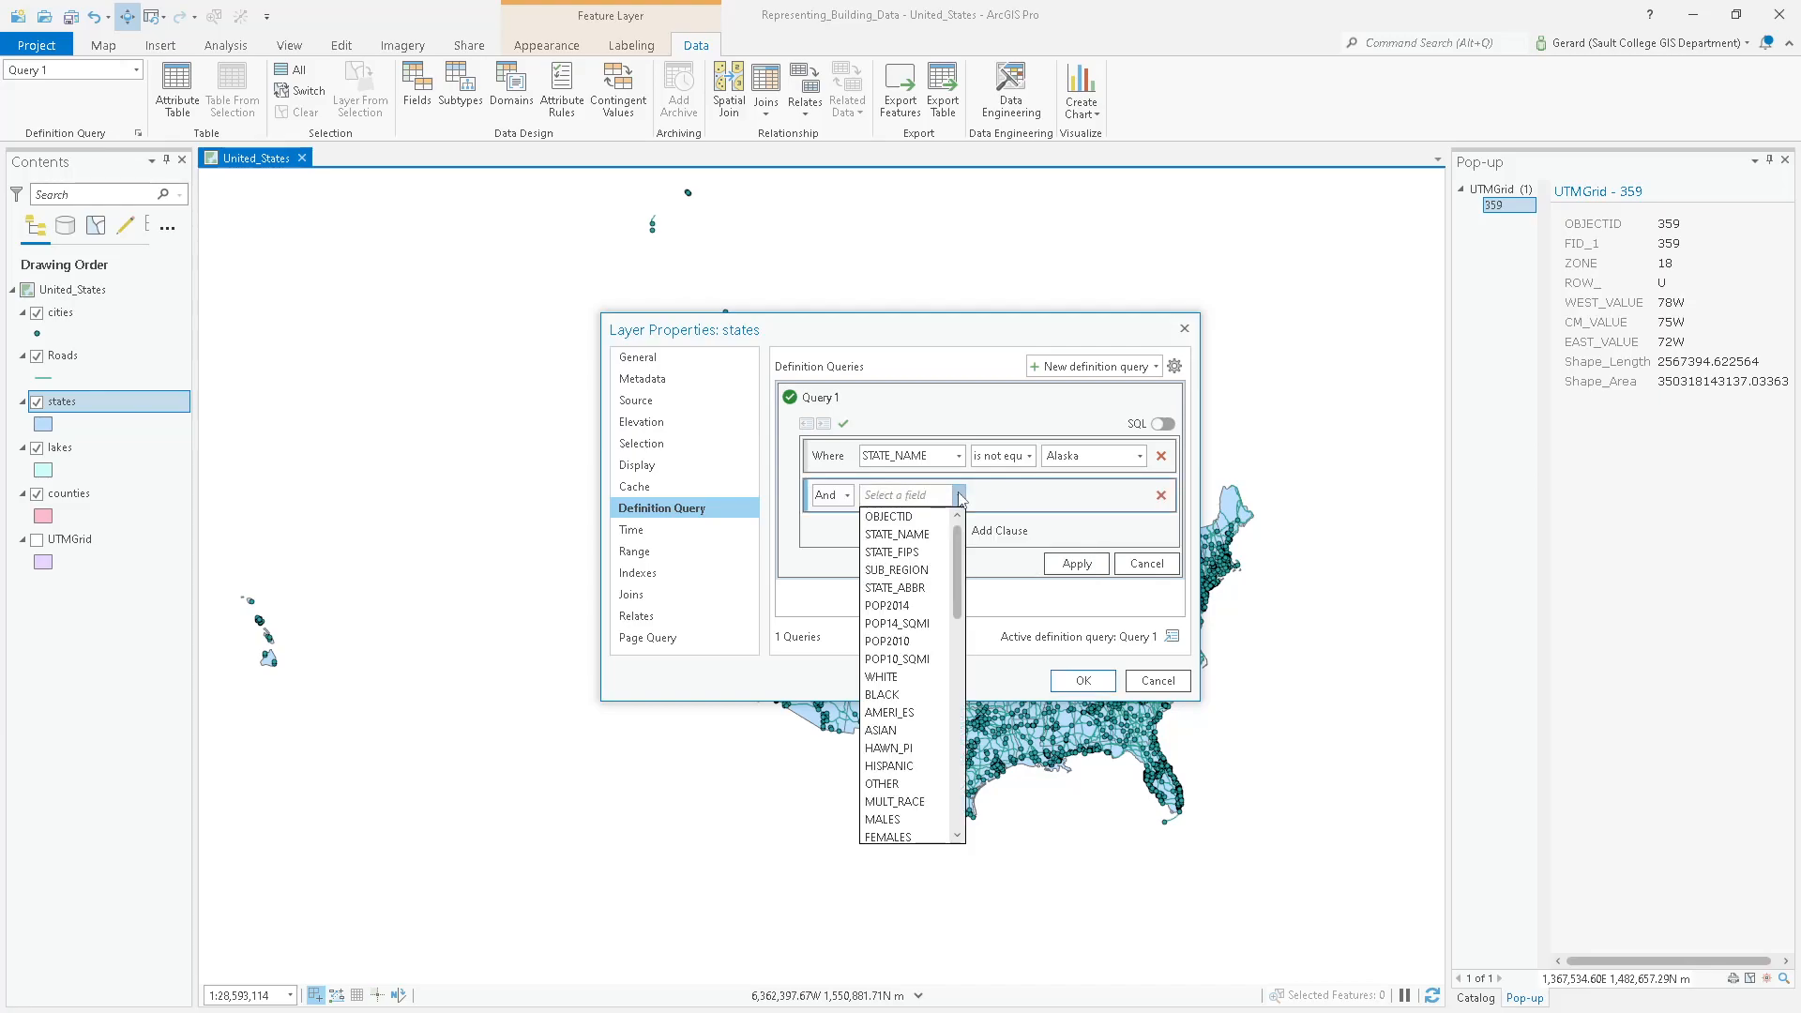
click(924, 534)
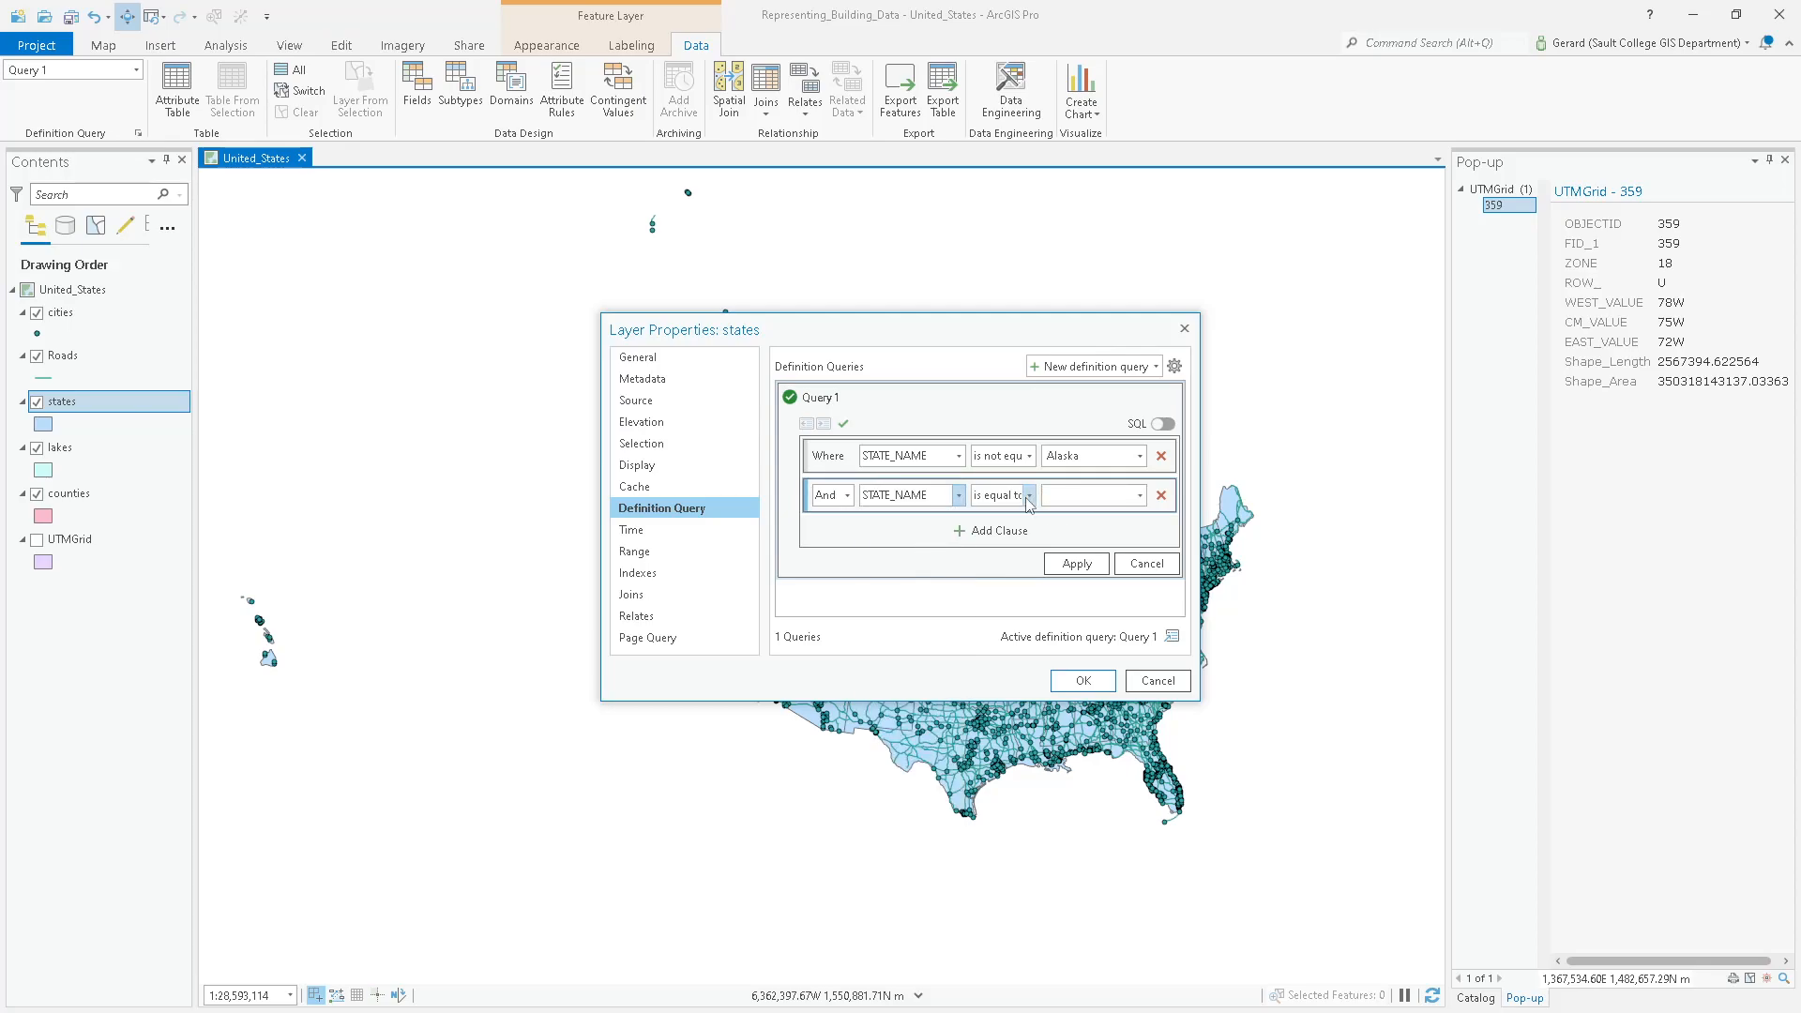
click(1029, 495)
click(1026, 535)
click(1140, 495)
click(1064, 712)
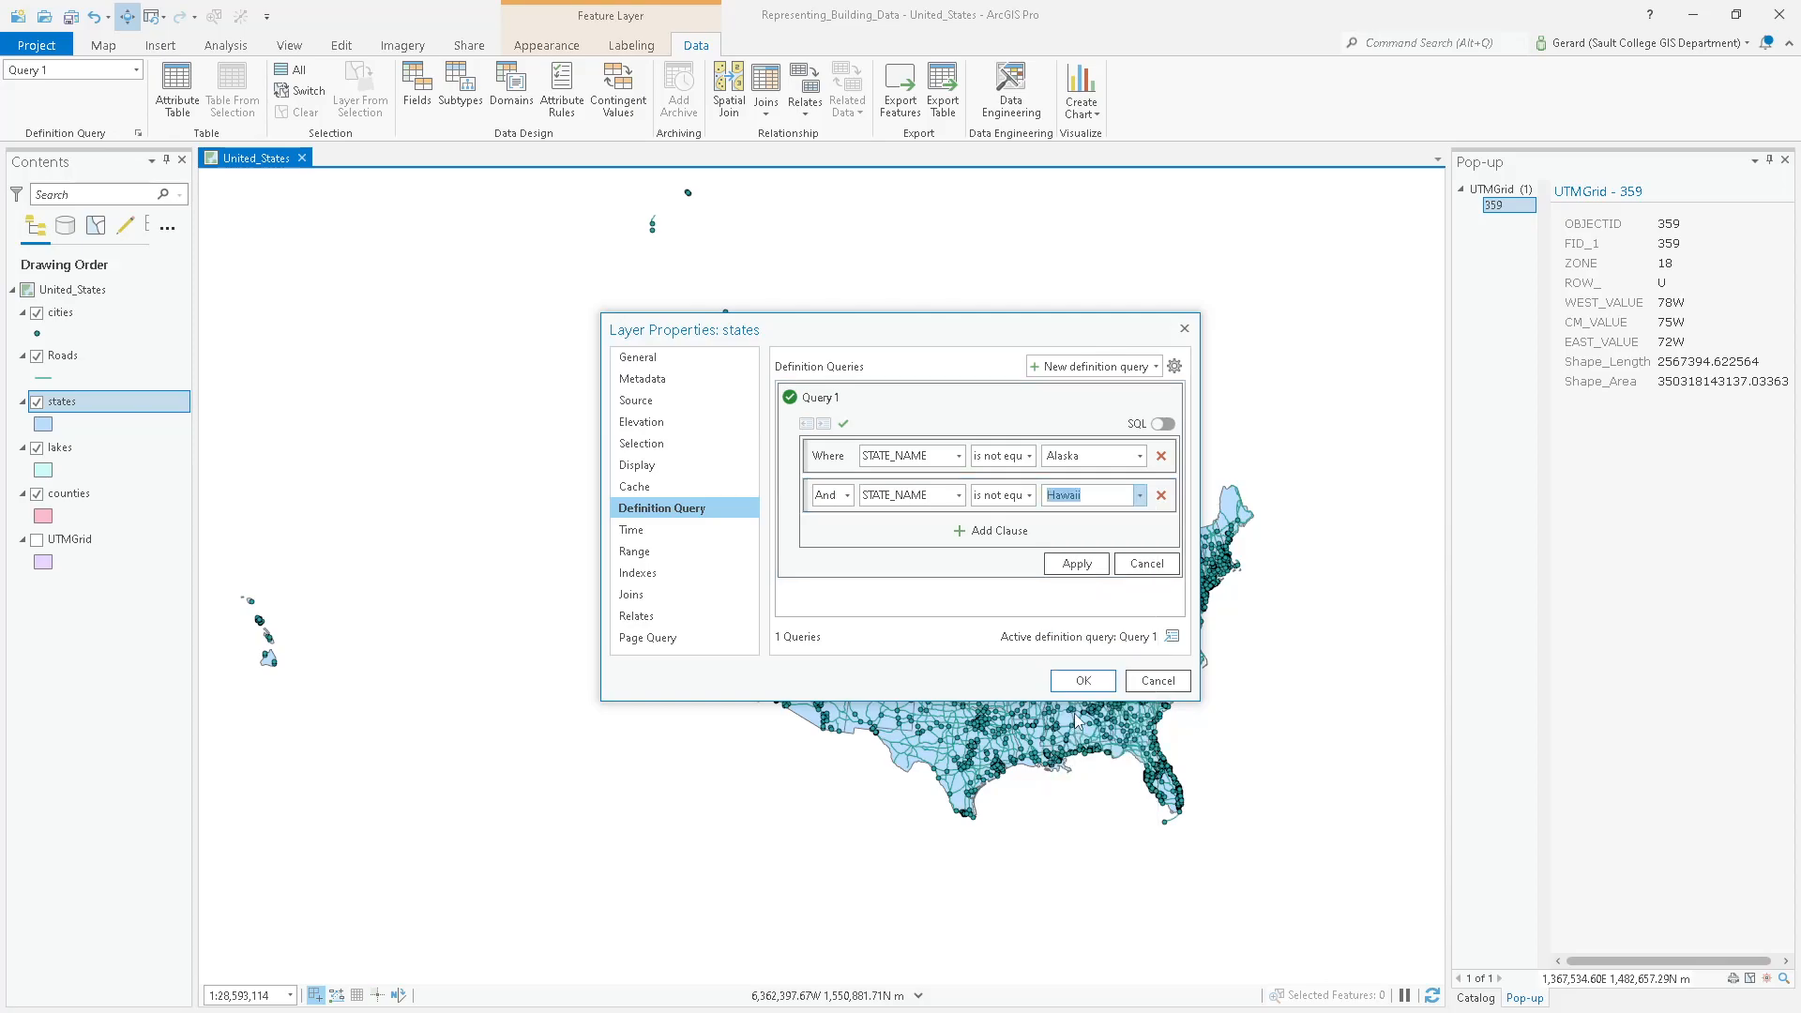
click(1079, 564)
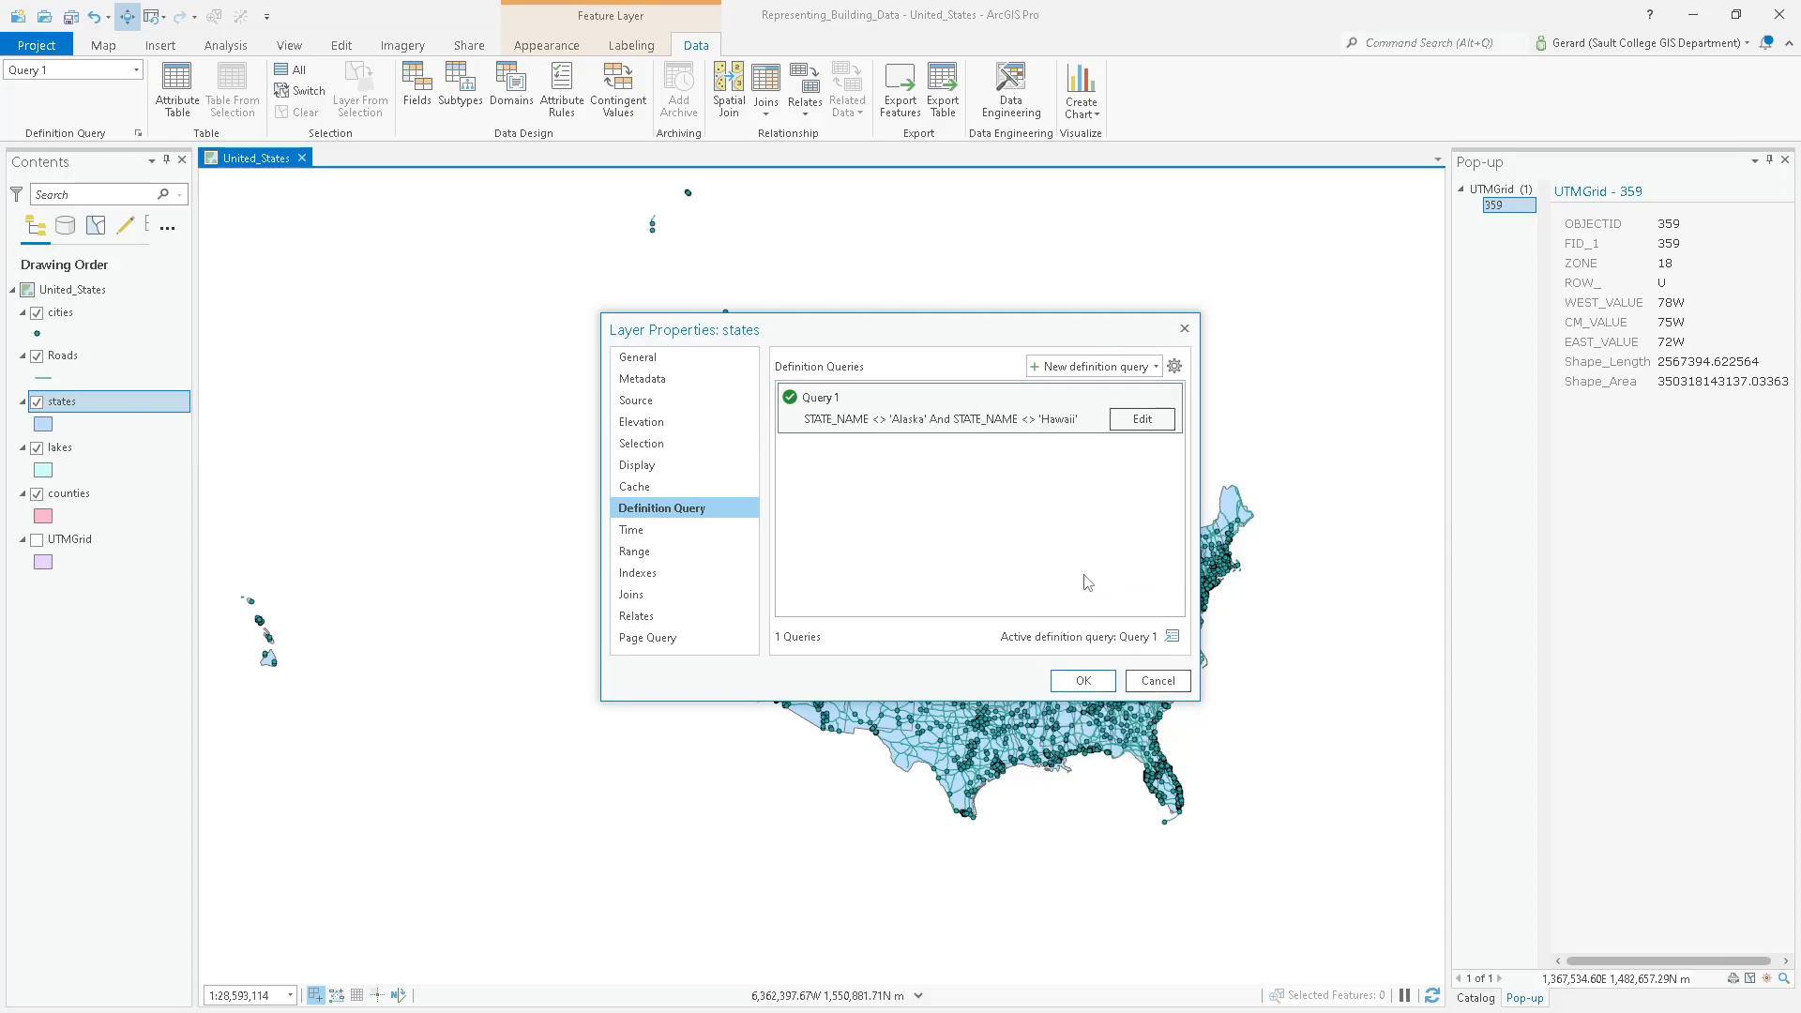
click(1082, 680)
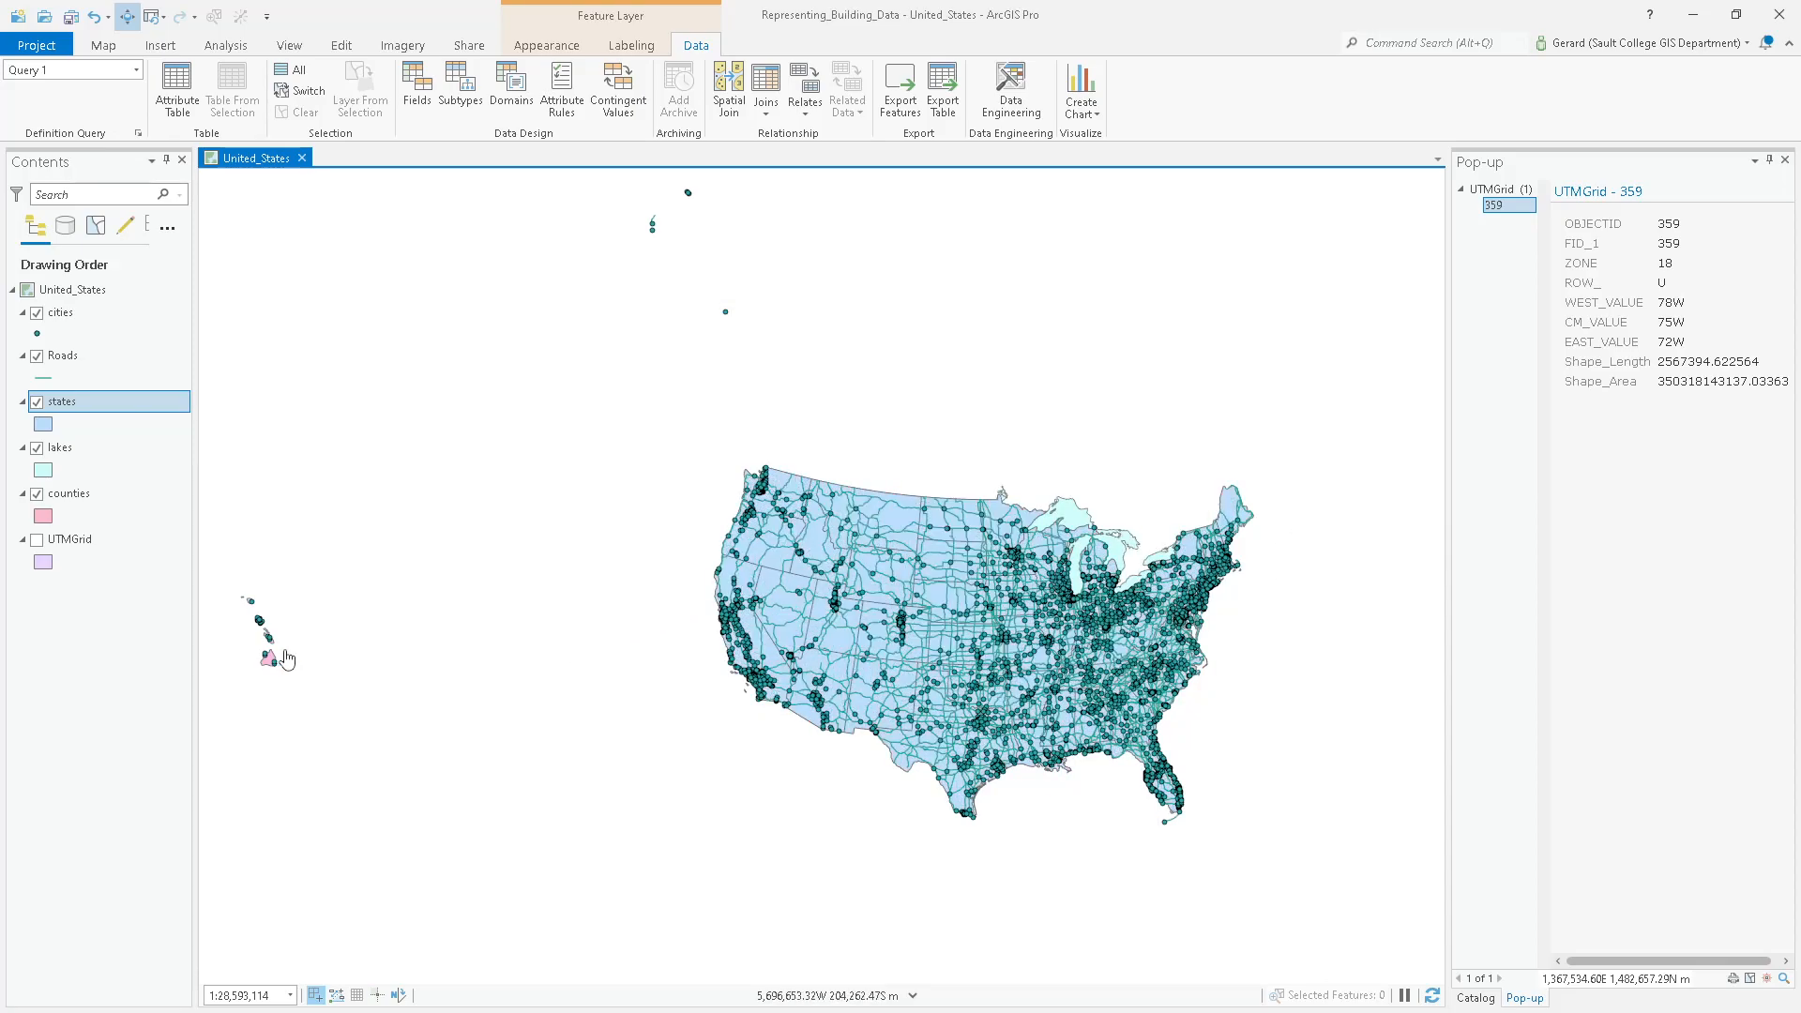
Edit the counties layer's definition query and add a second And clause on the STATE_NAME field.
click(75, 494)
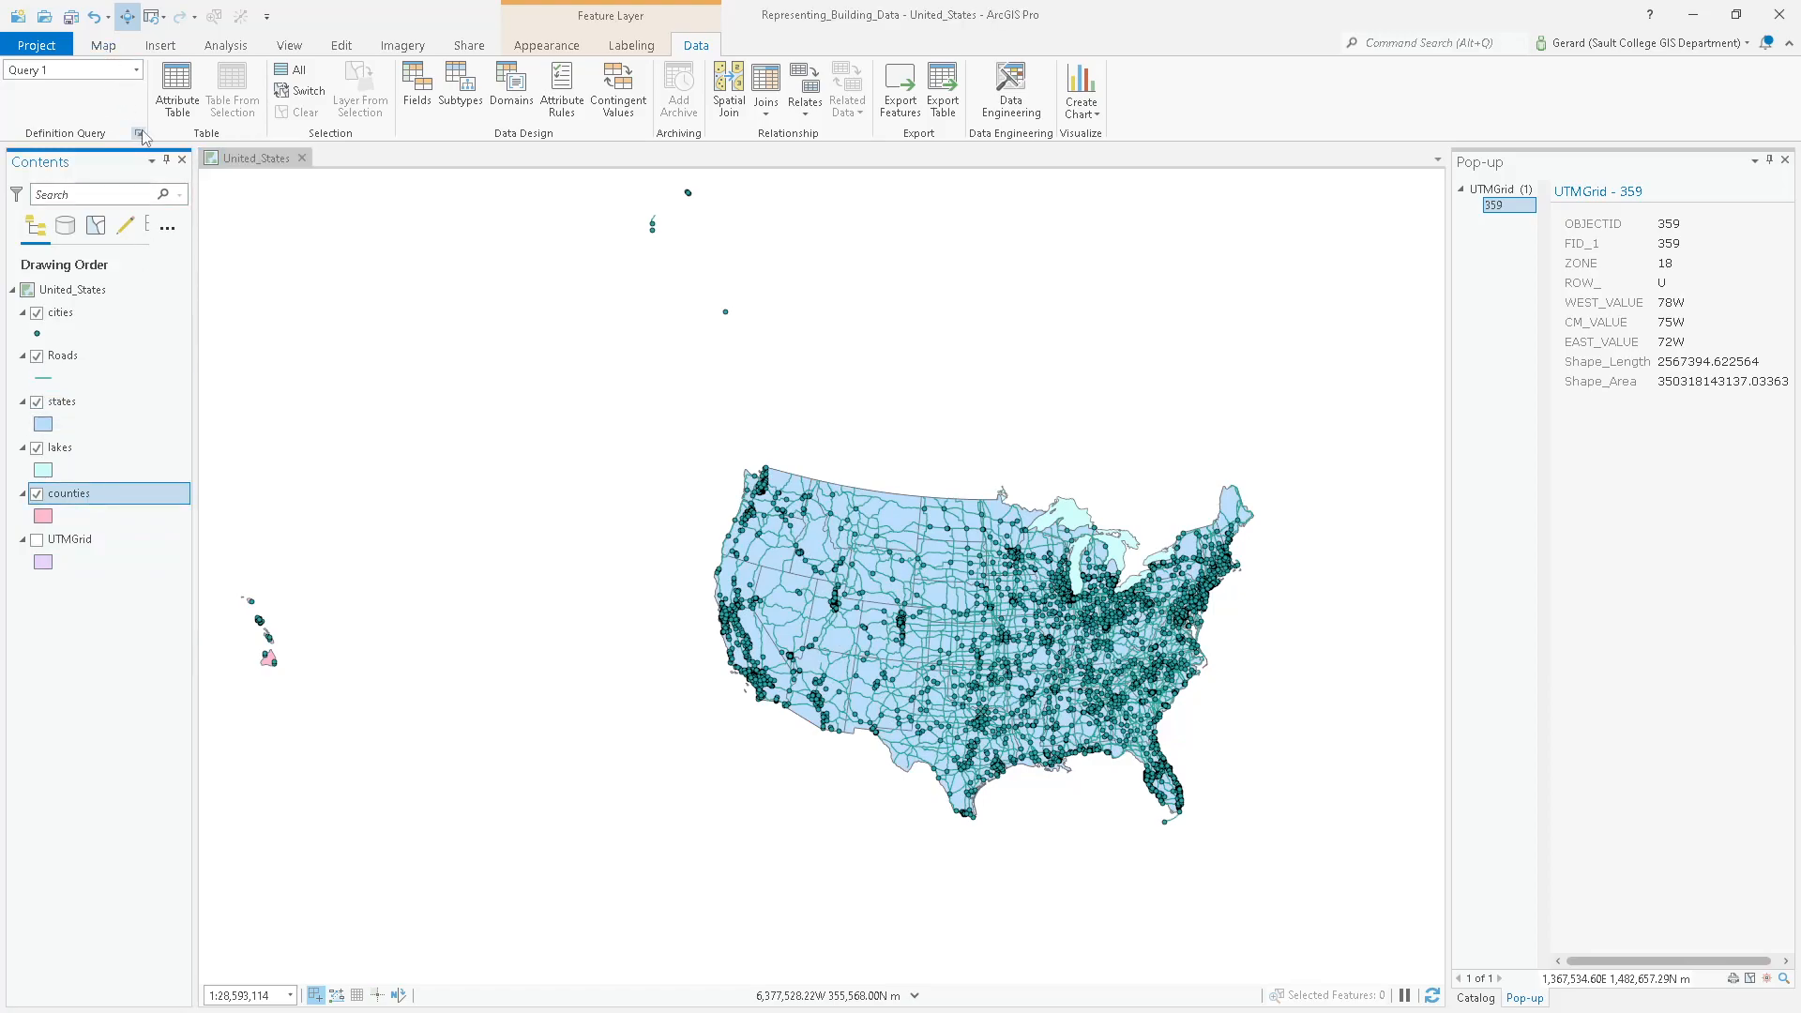
click(139, 134)
click(1137, 420)
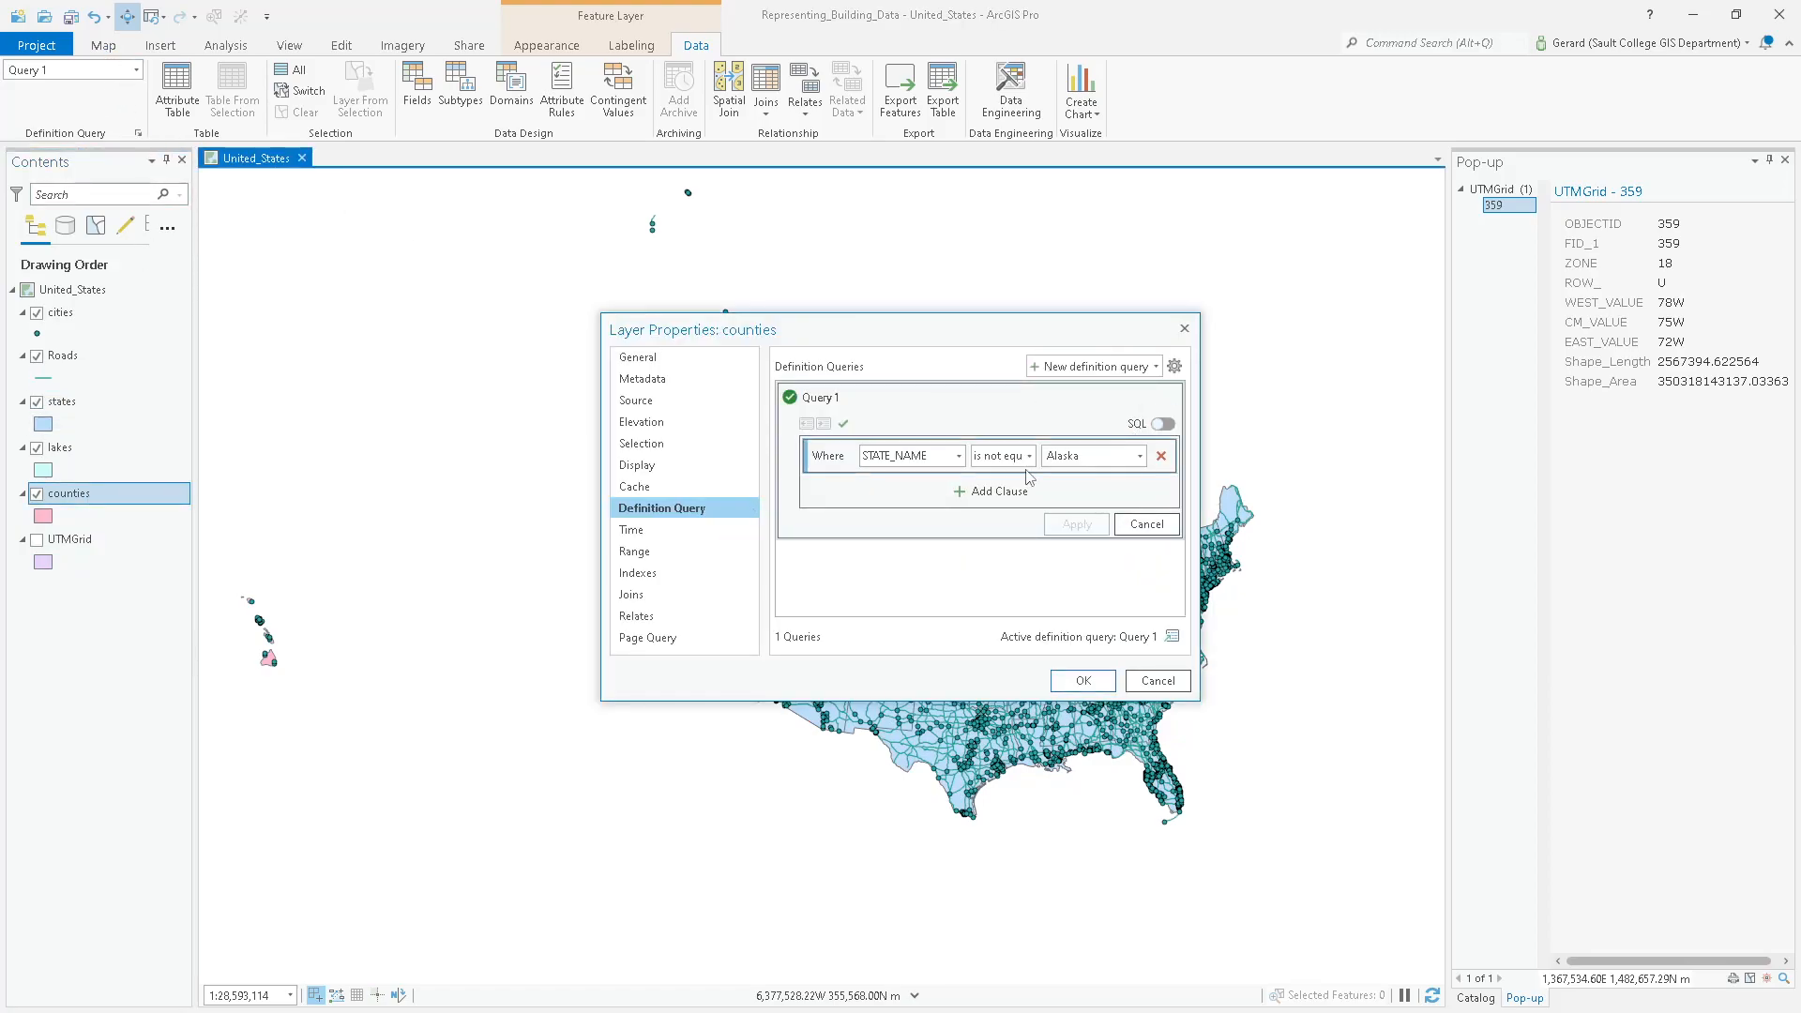
click(1002, 492)
click(954, 495)
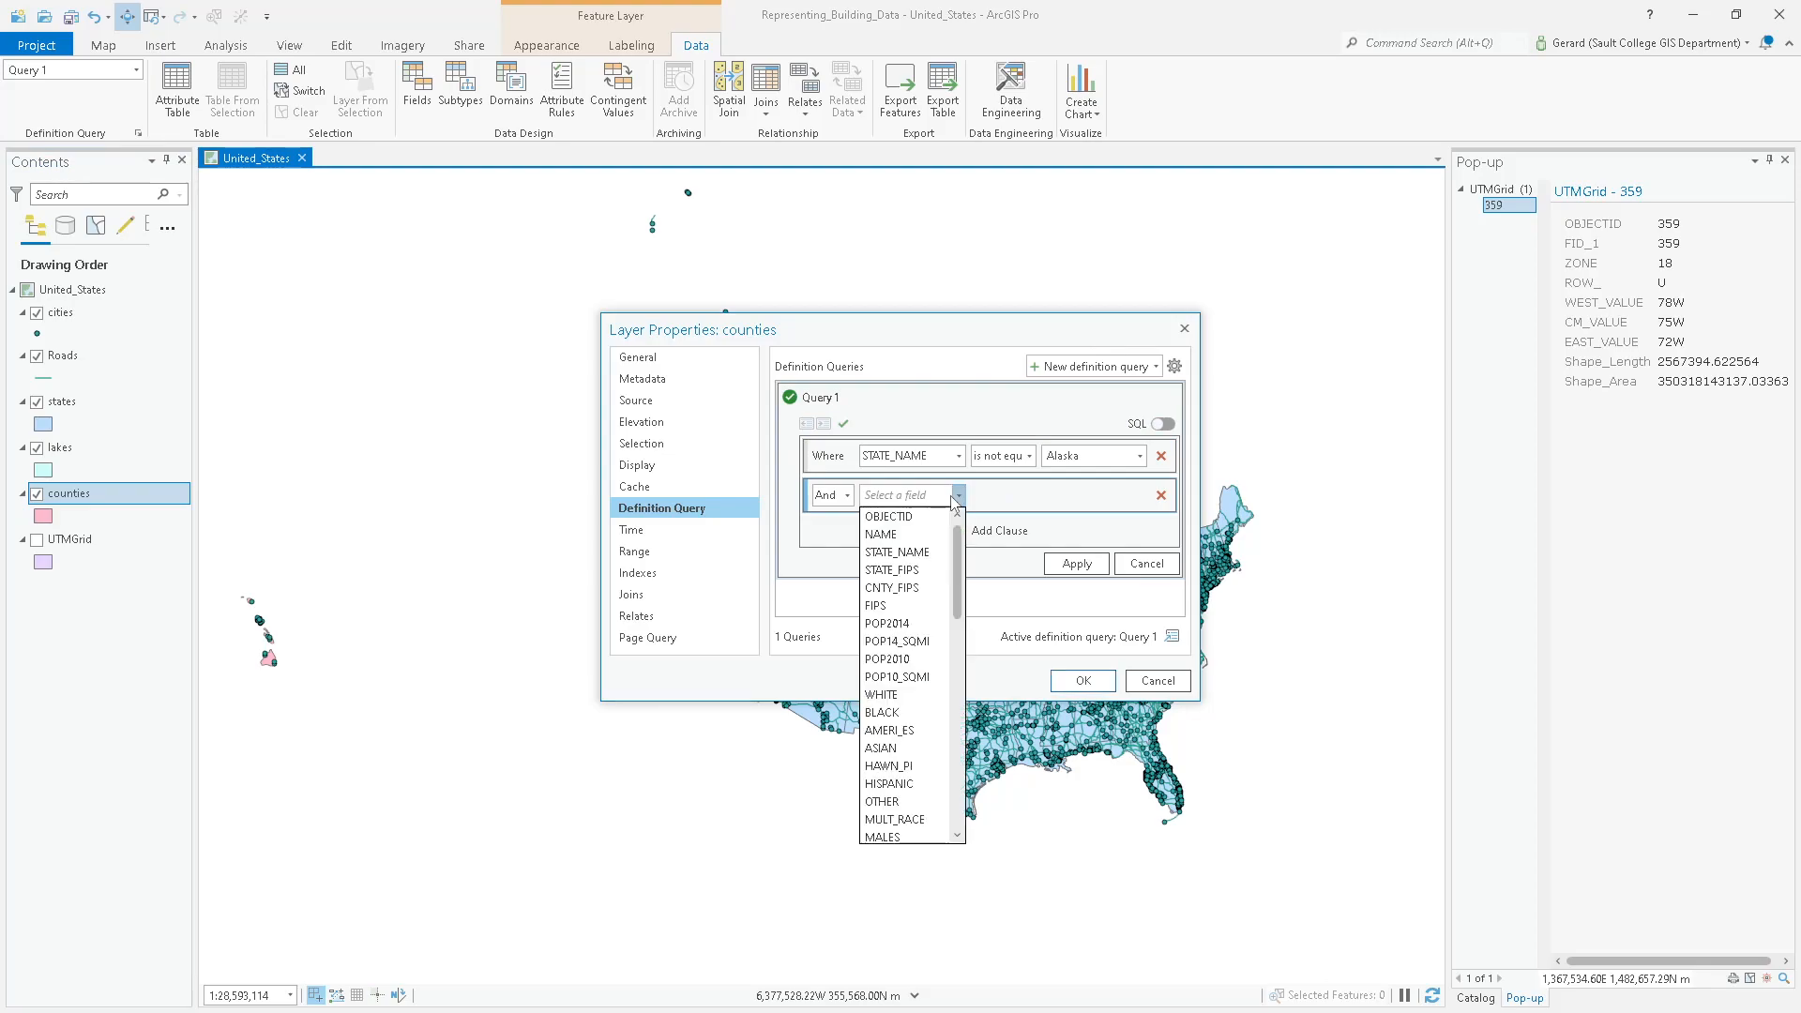
click(905, 553)
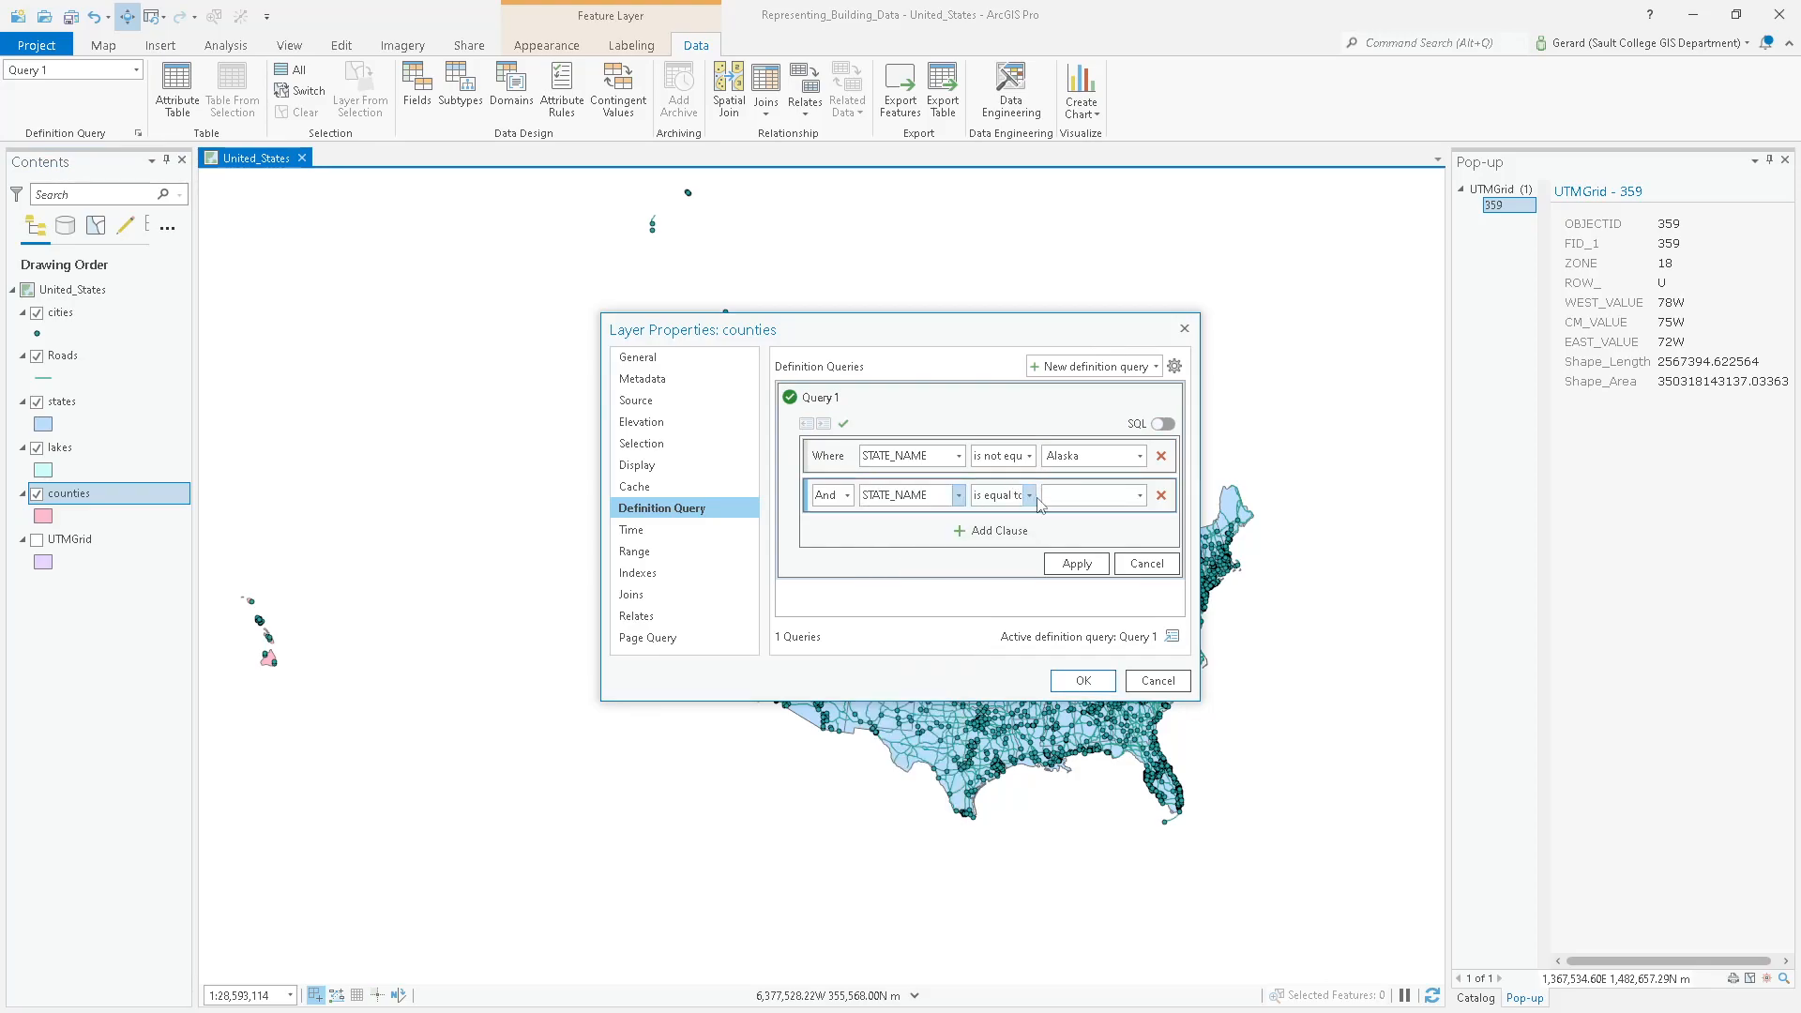
Complete the counties definition query's second clause as STATE_NAME is not equal to Hawaii and accept the query.
click(1032, 496)
click(996, 532)
click(1140, 497)
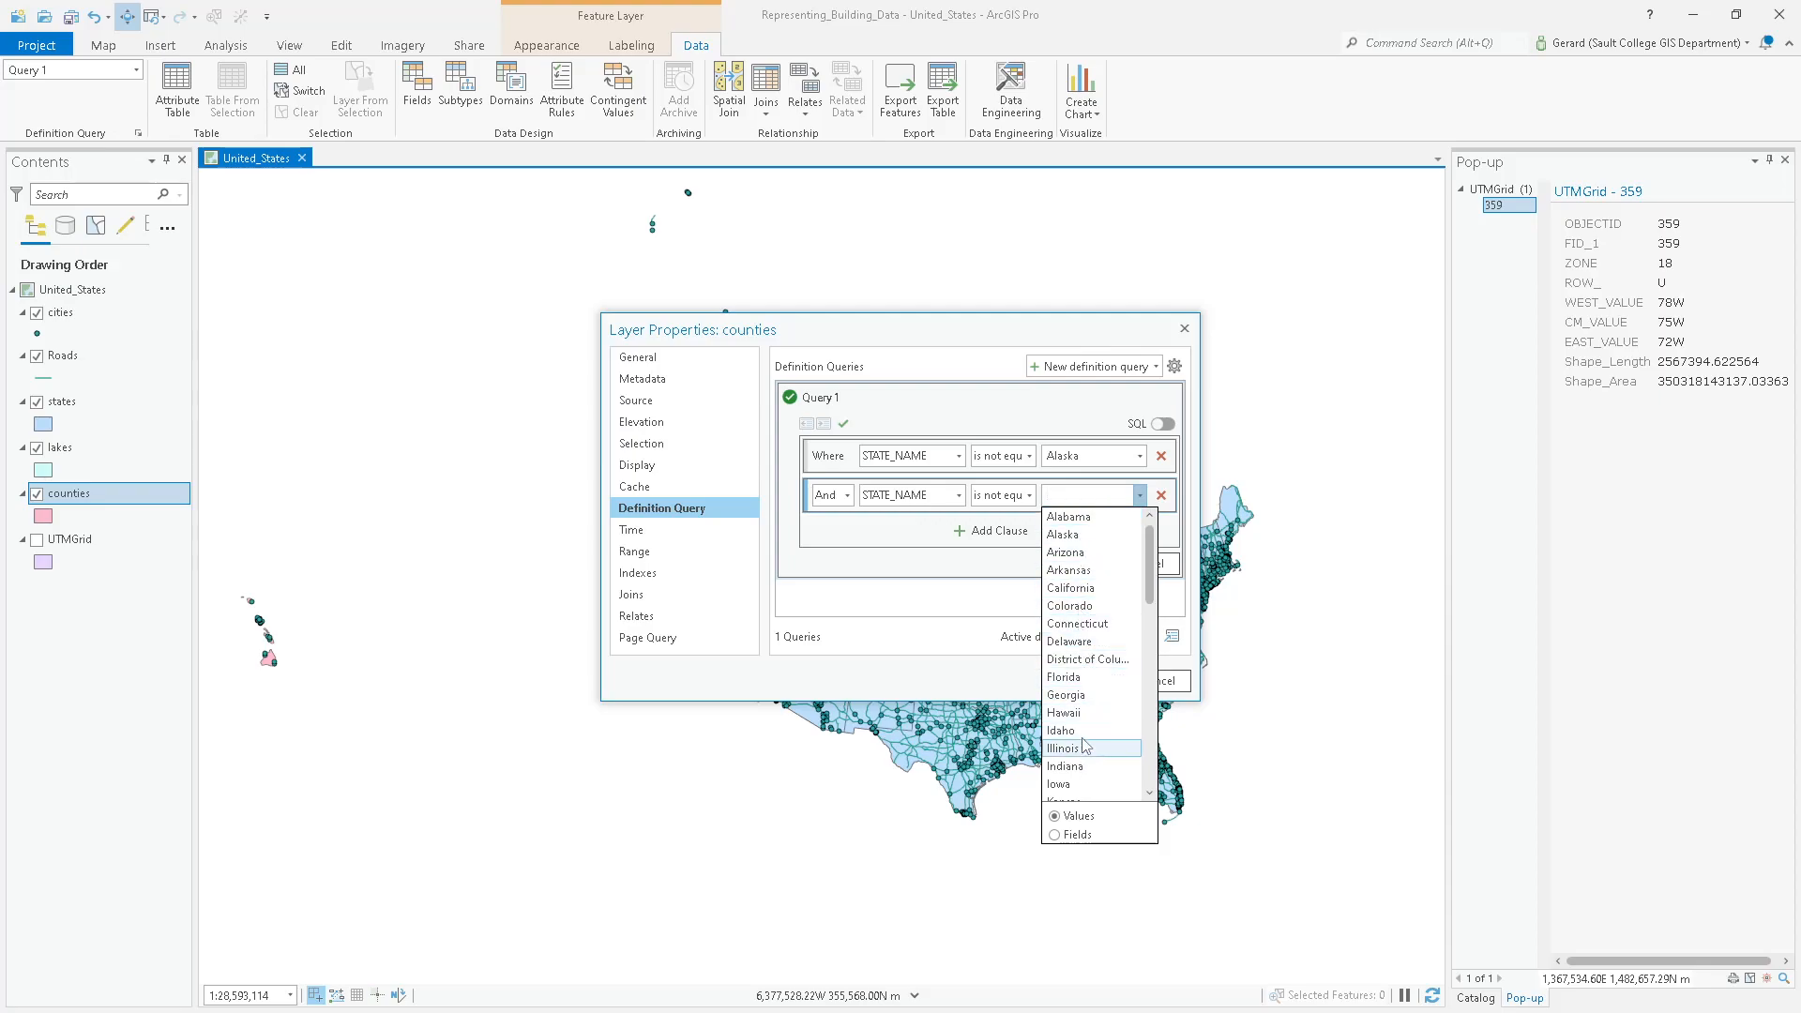
click(1067, 713)
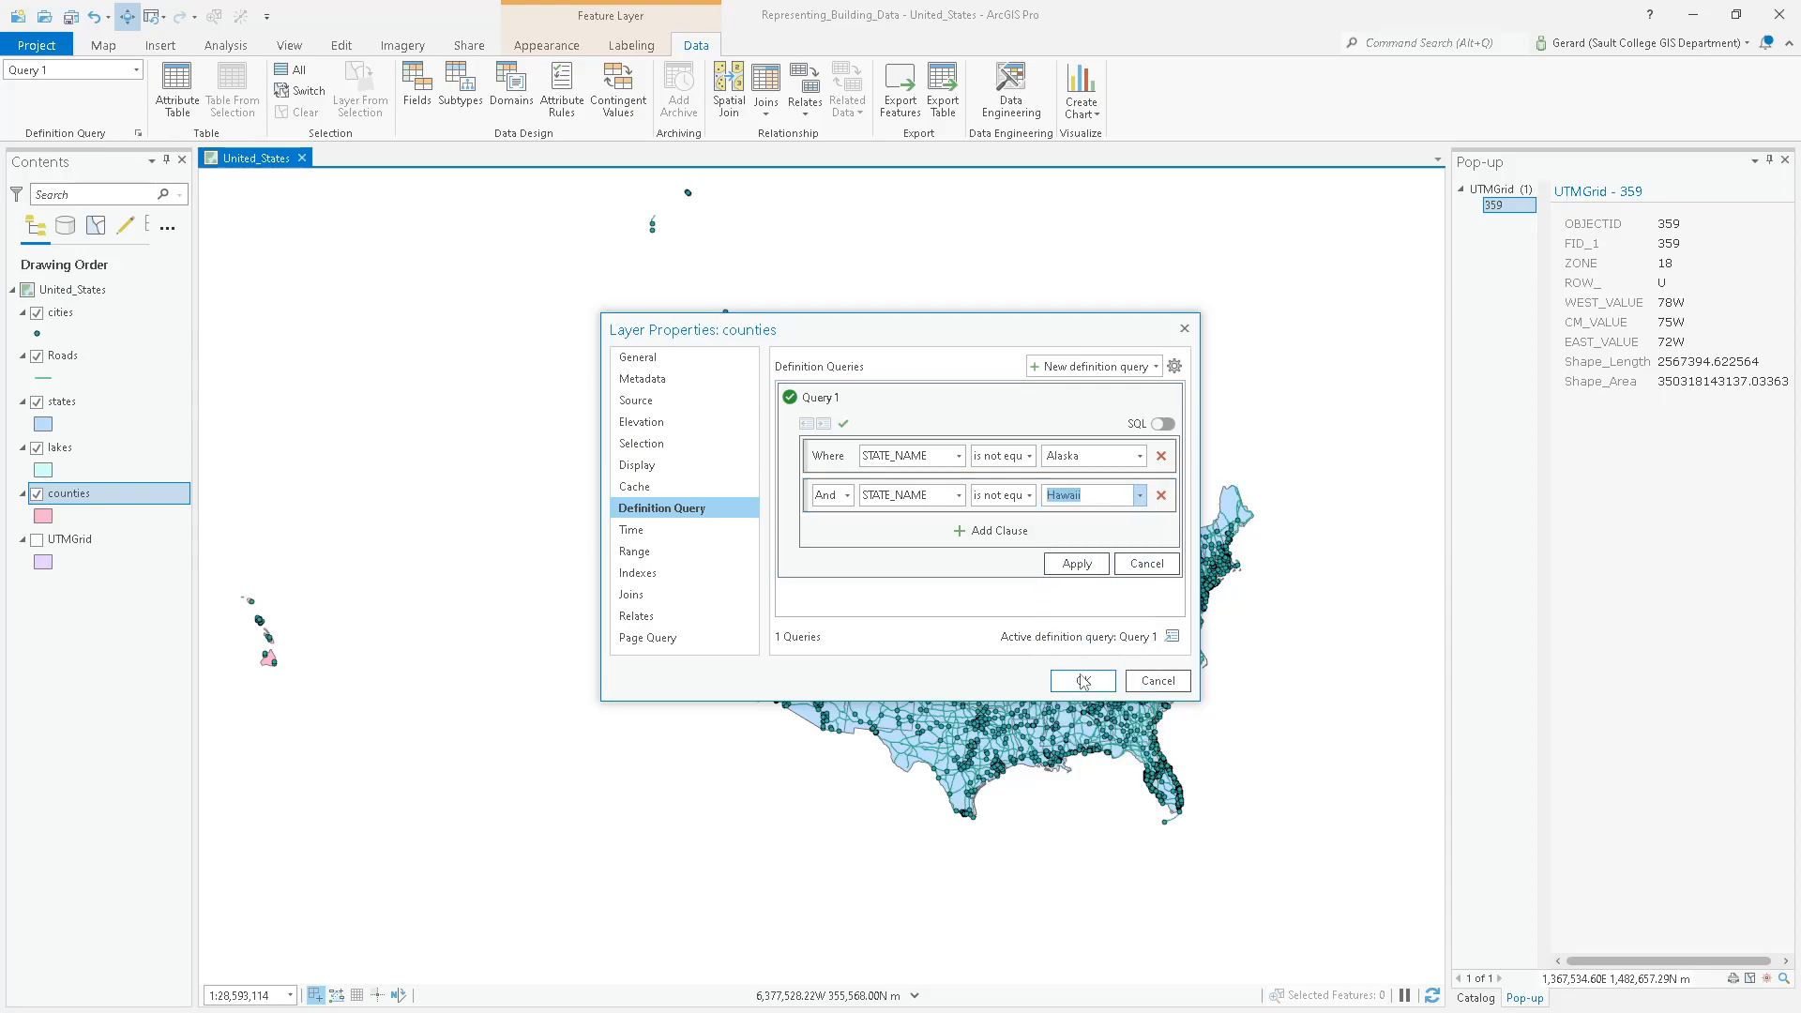
click(1082, 679)
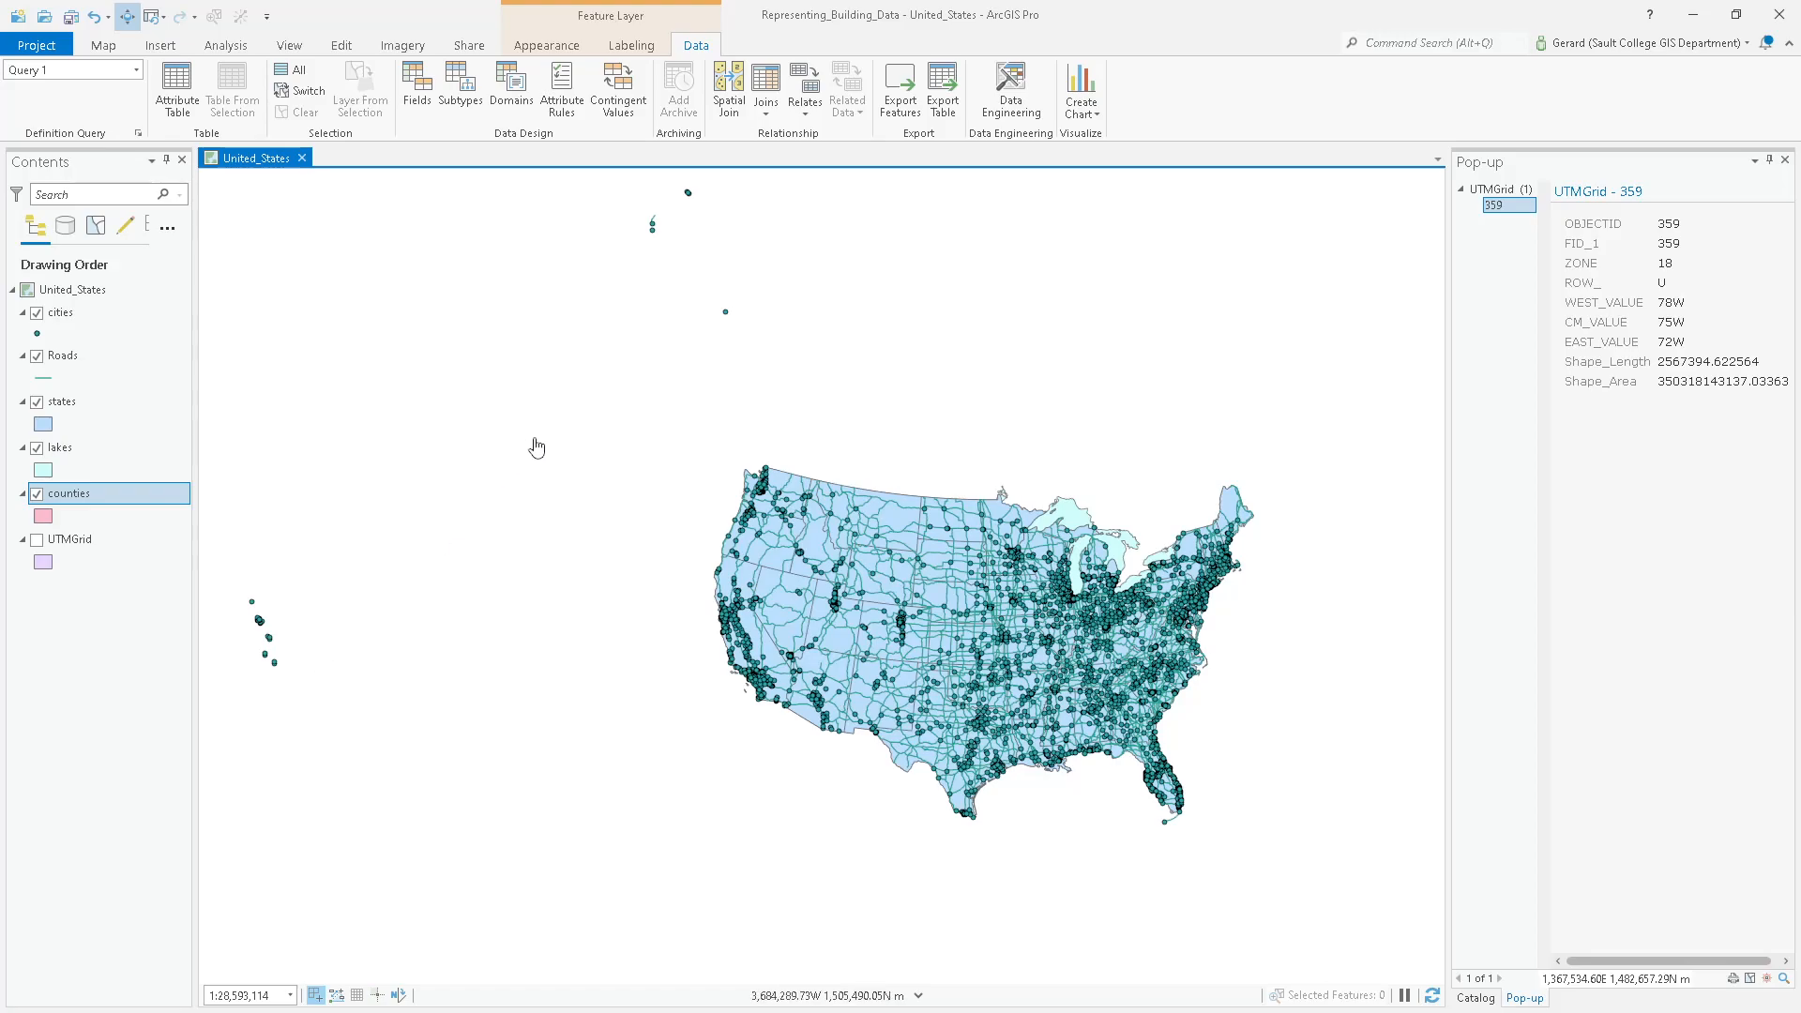
Open the cities layer's attribute table and sort it in ascending order by the ST field.
right_click(79, 317)
click(141, 392)
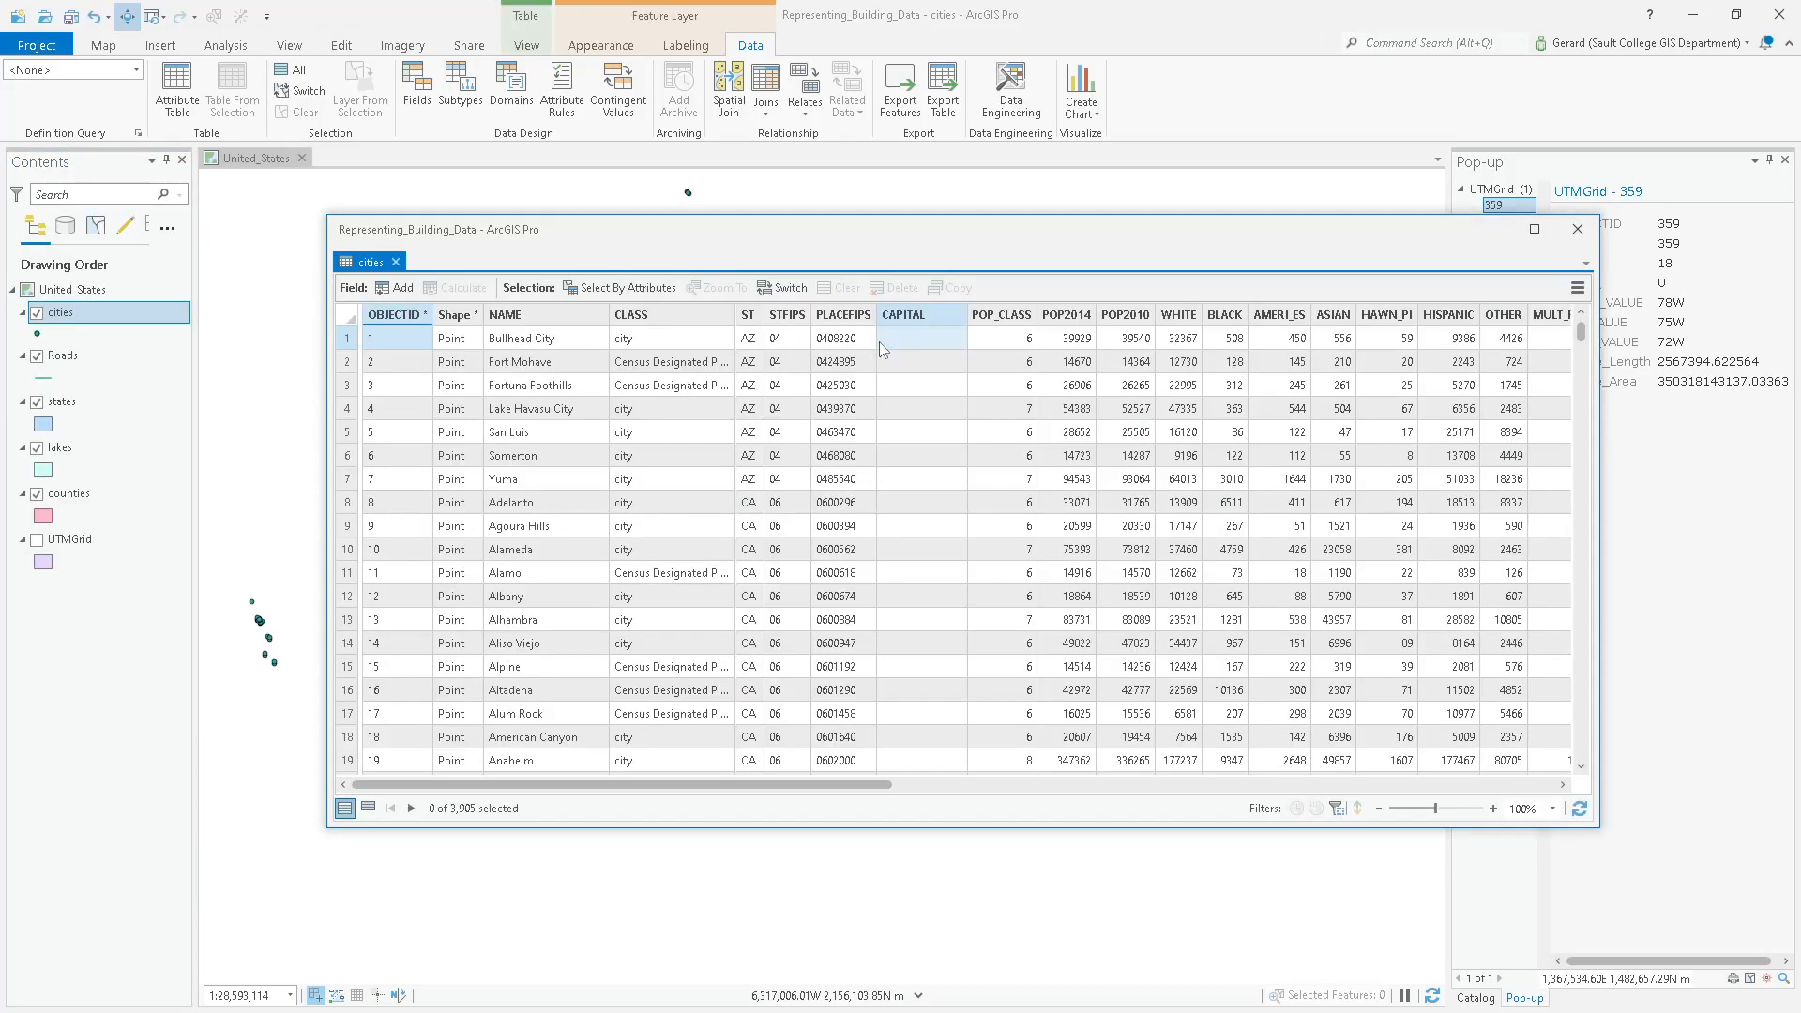
click(747, 315)
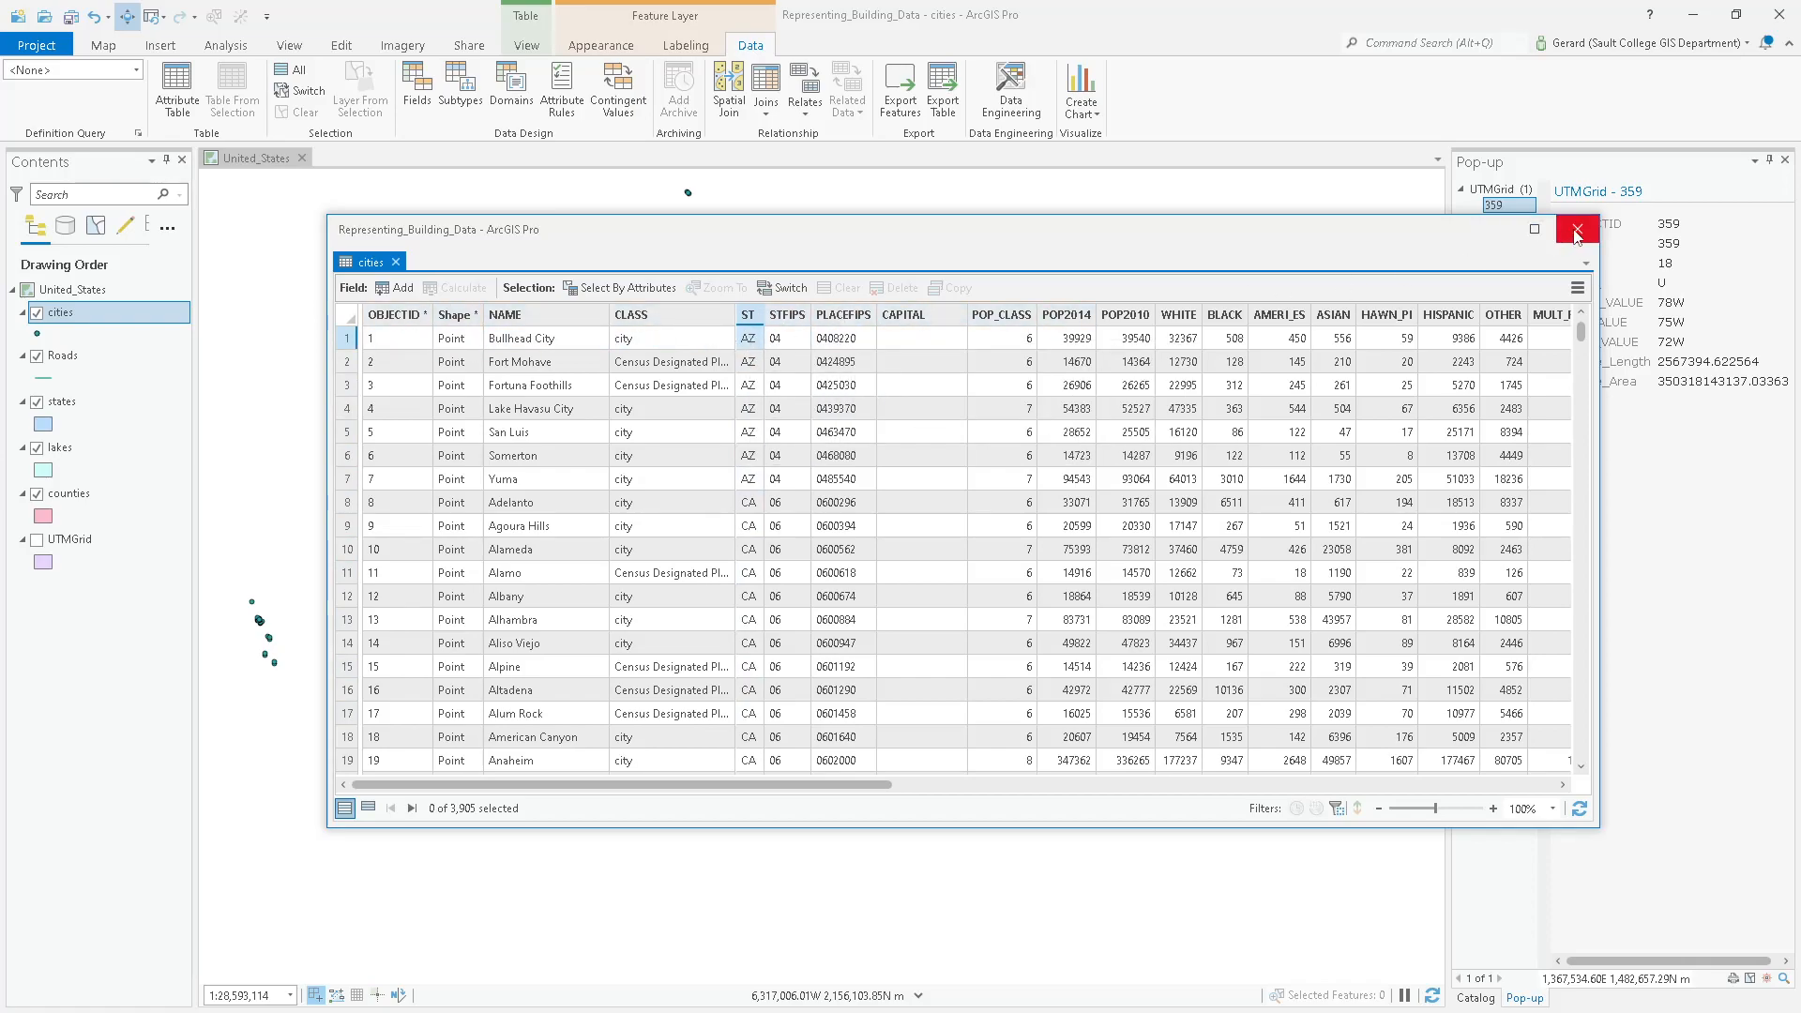
drag(824, 786, 617, 808)
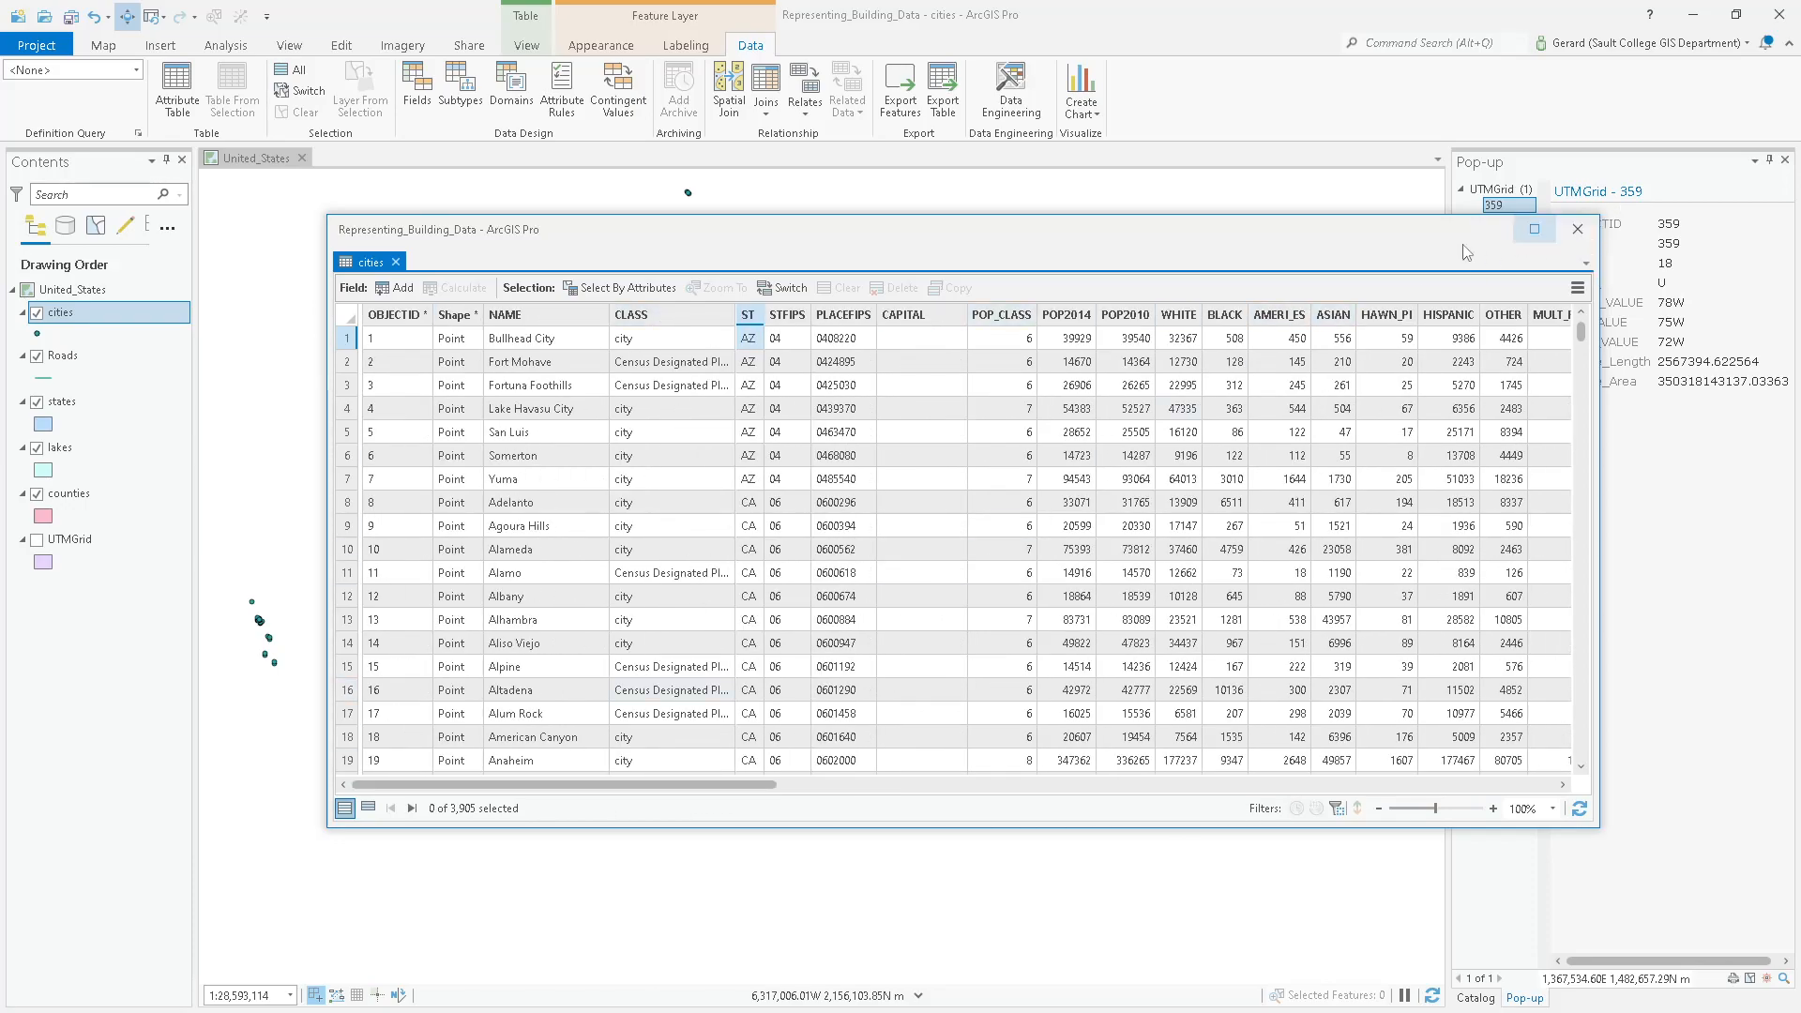
right_click(755, 320)
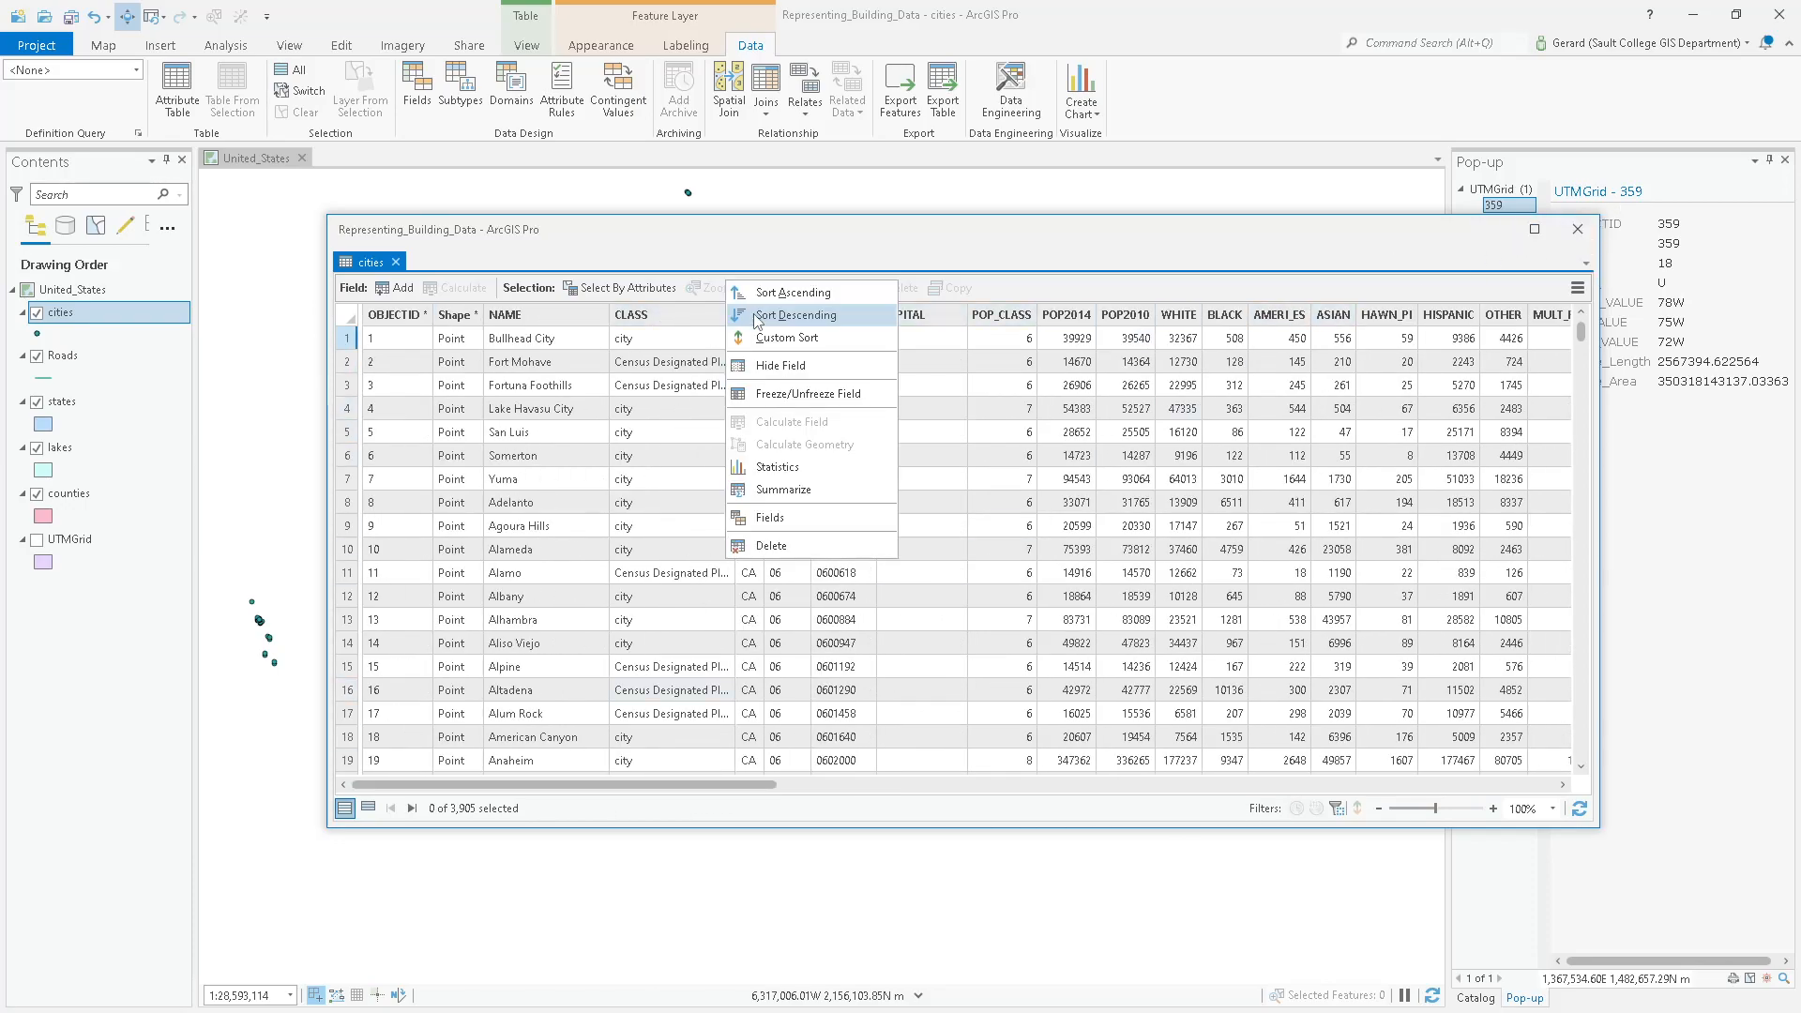
click(759, 310)
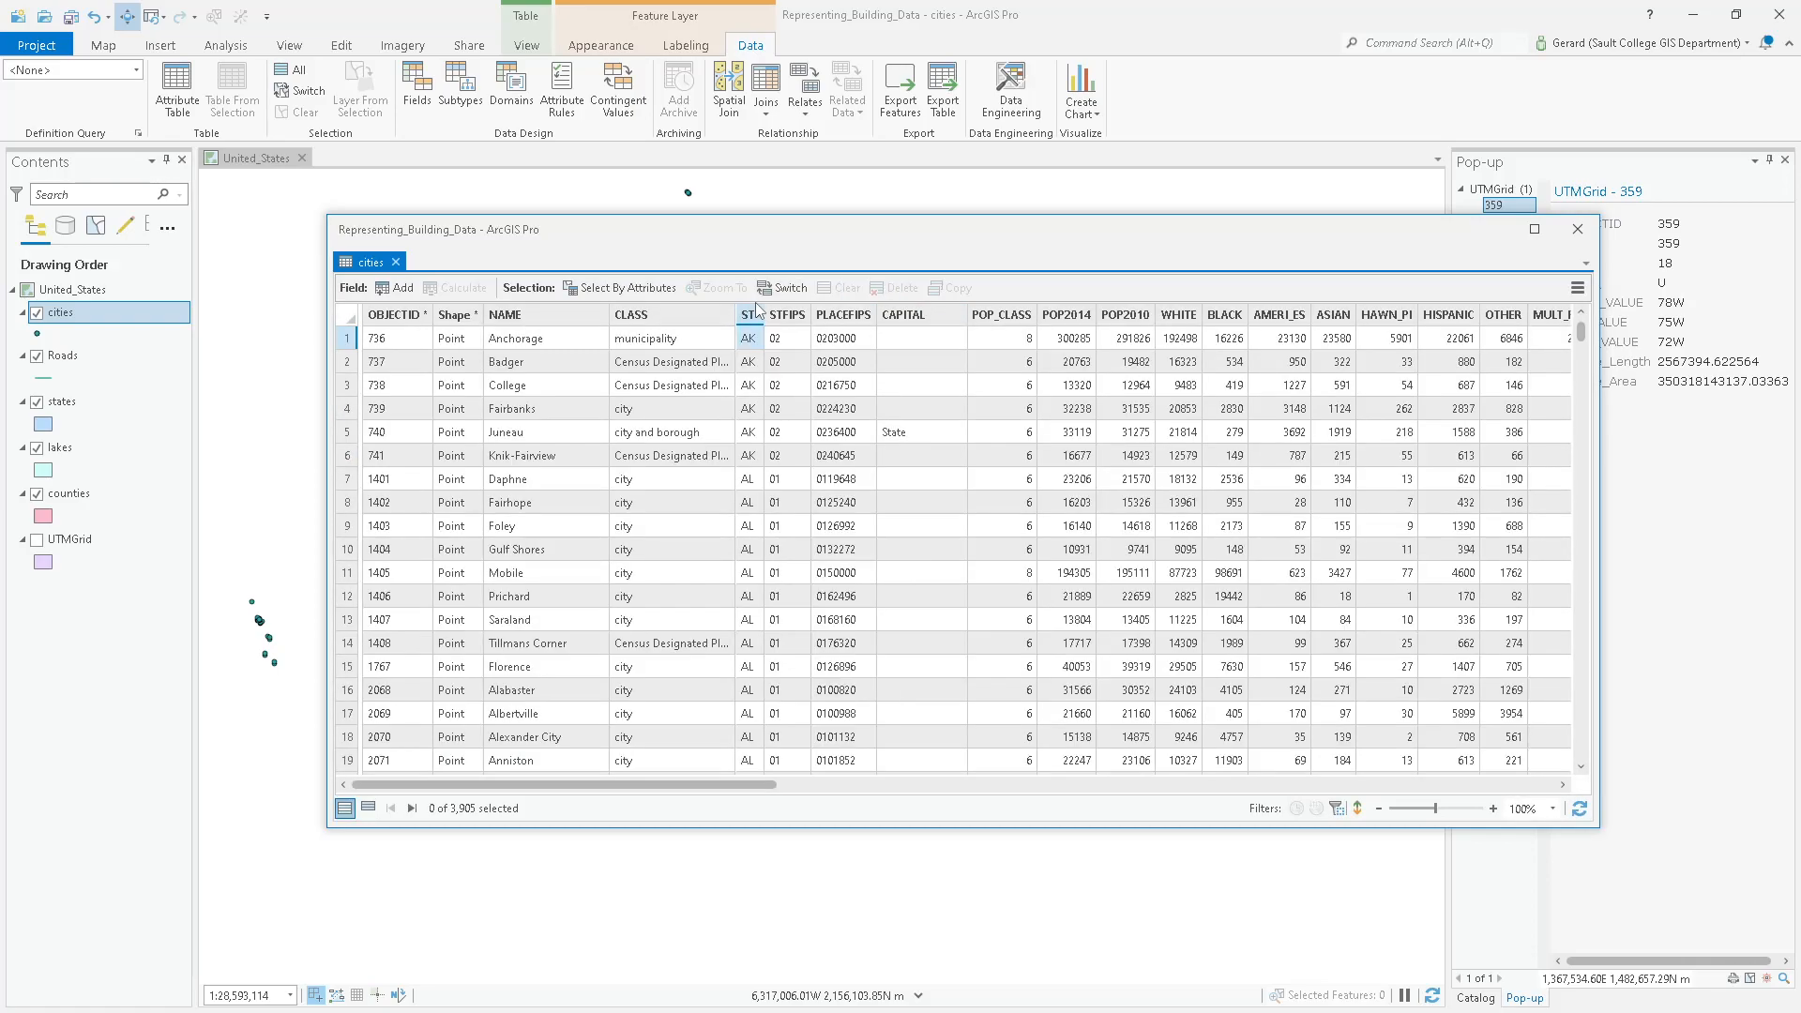
Widen the ST column in the cities attribute table to make the state abbreviations easier to read.
click(547, 334)
click(756, 342)
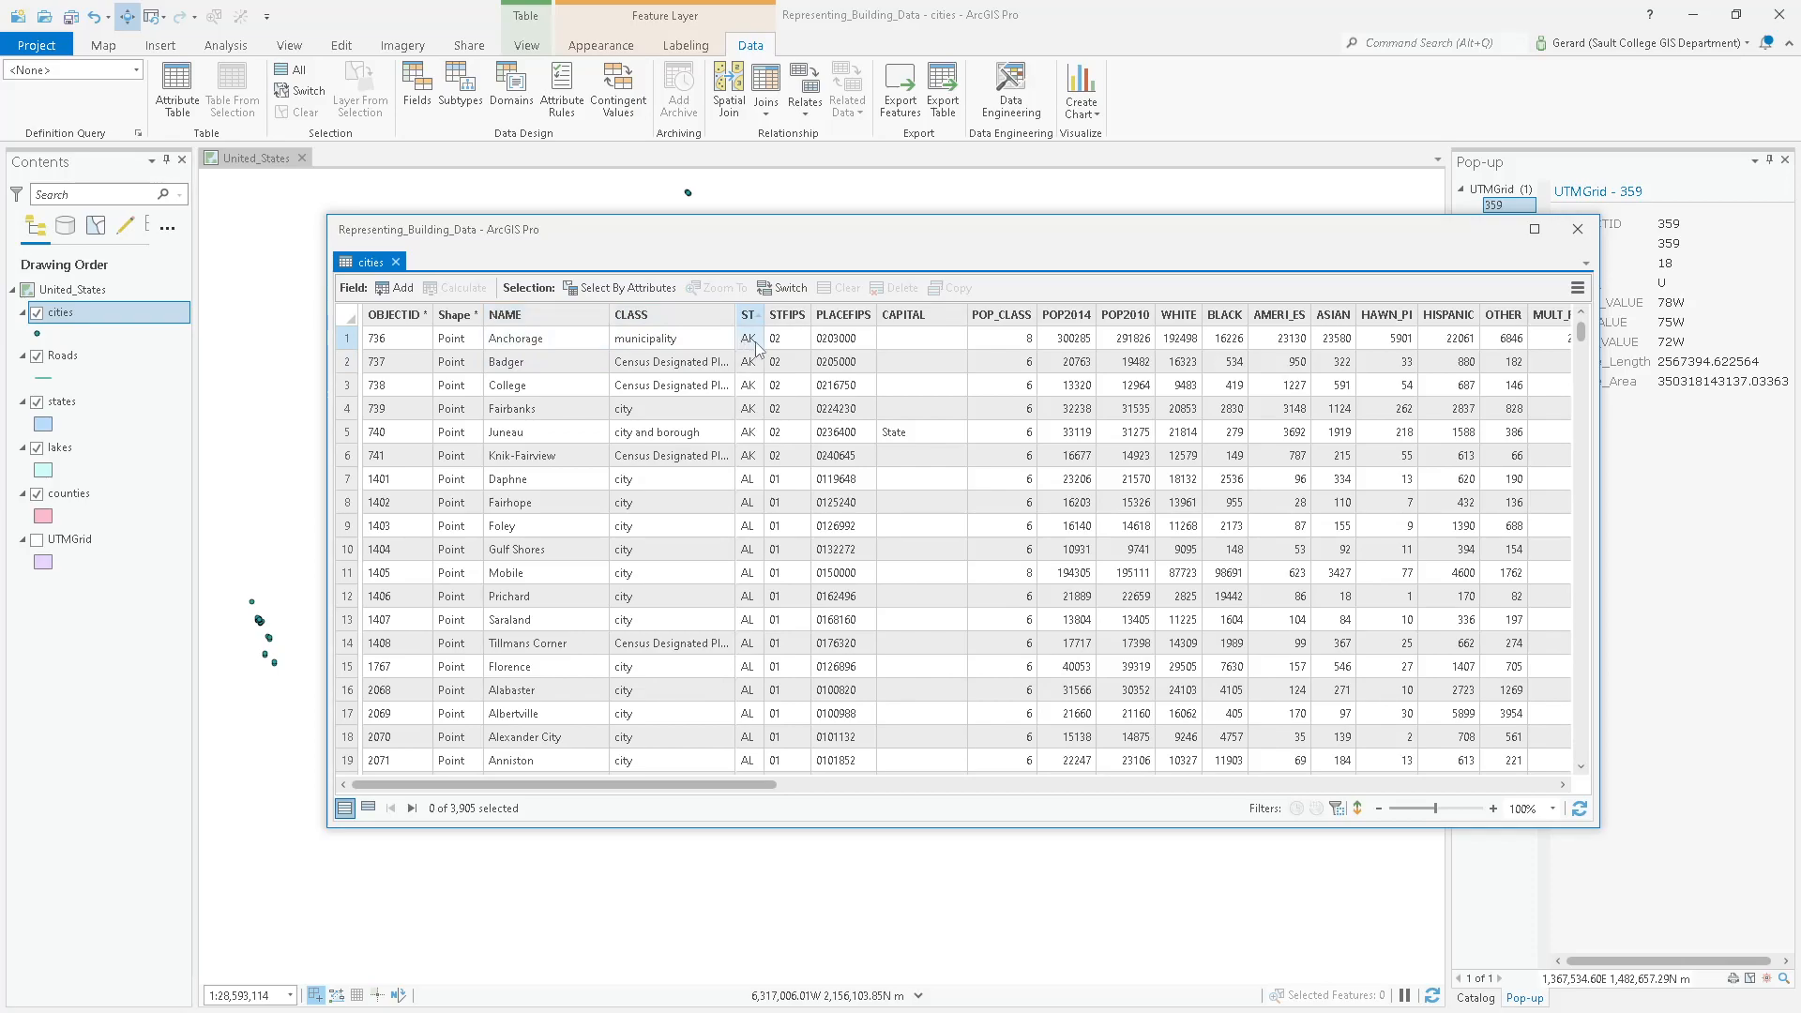
drag(765, 315, 826, 315)
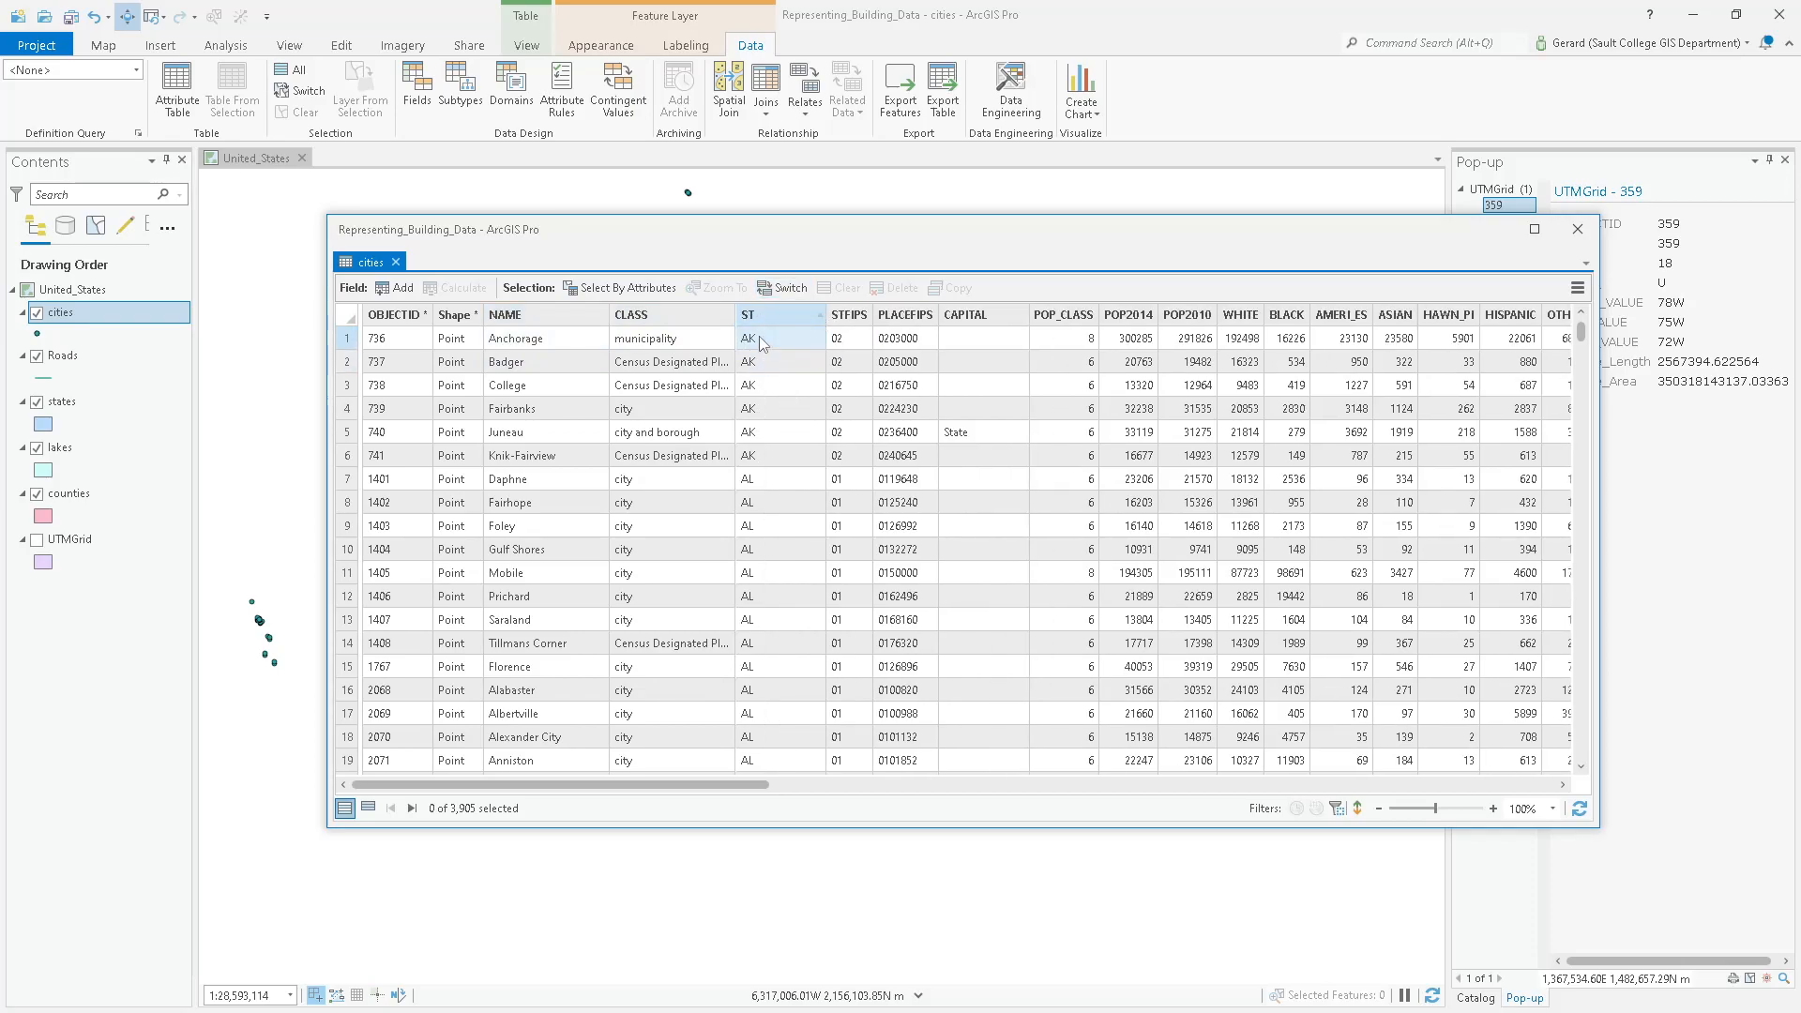
click(779, 507)
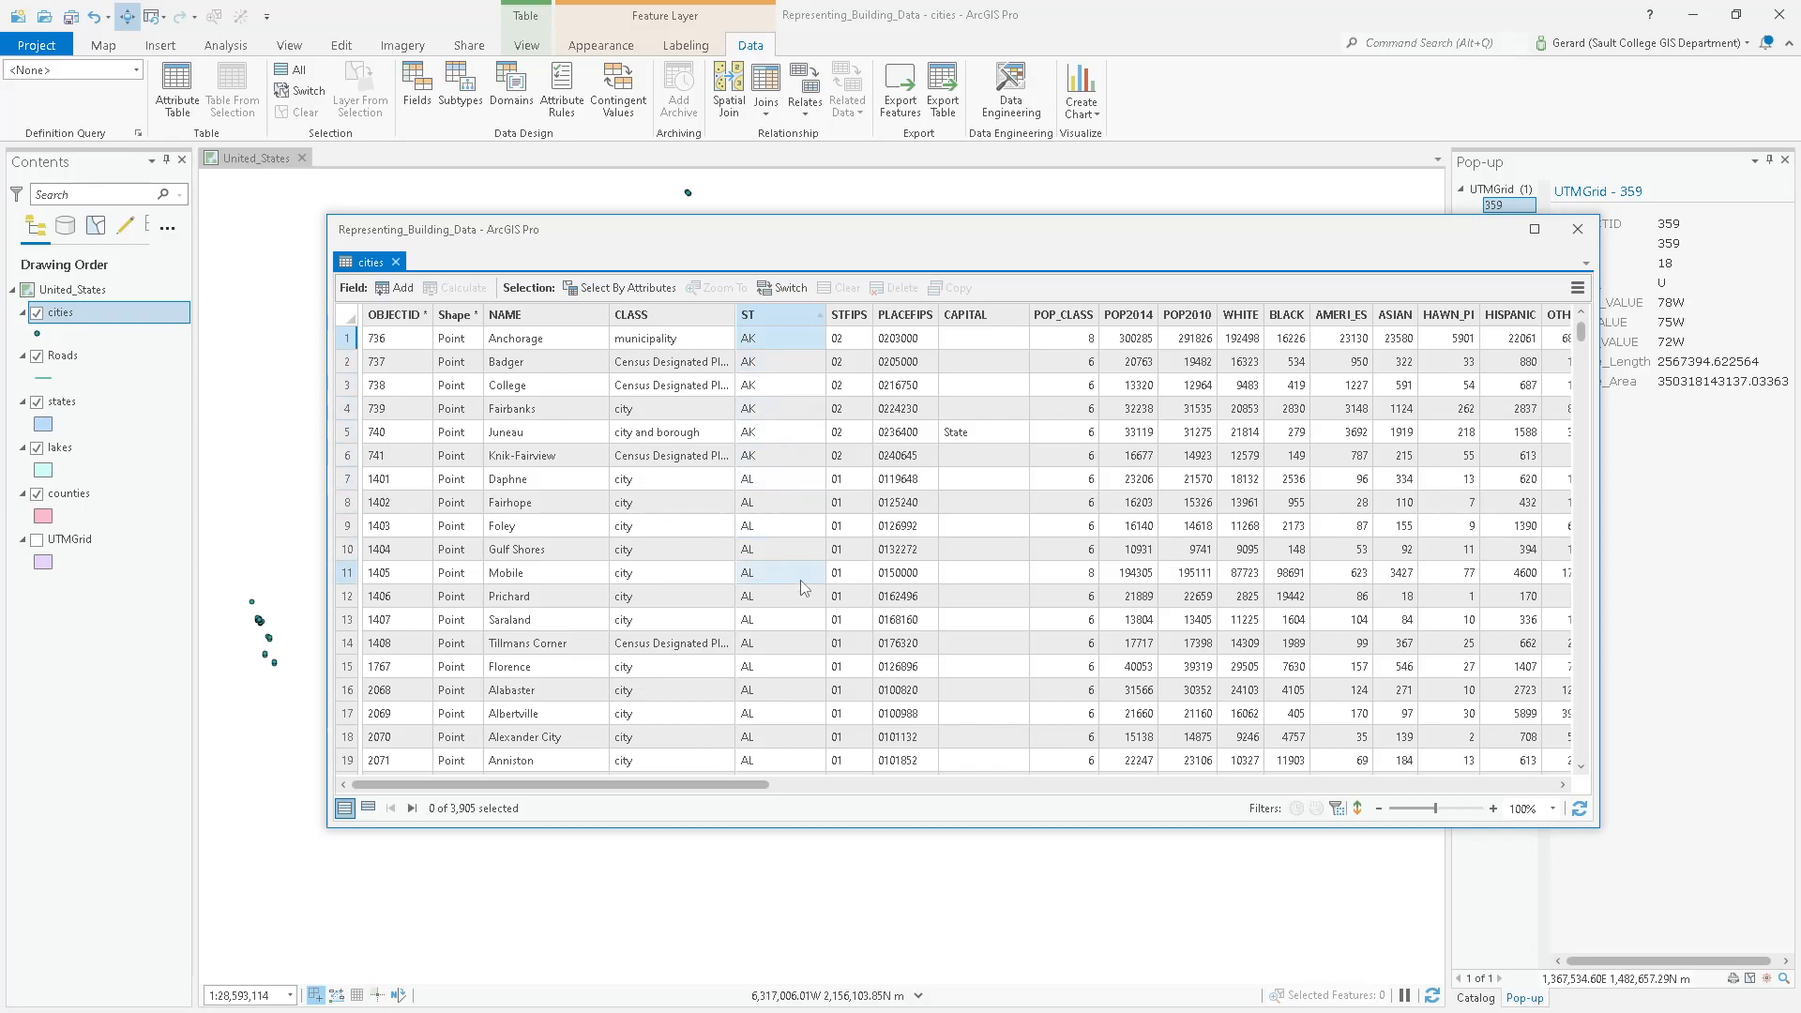
Look through the sorted cities records to find the ST abbreviation used for Hawaii's cities.
scroll(786, 603, down, 20)
scroll(786, 609, down, 20)
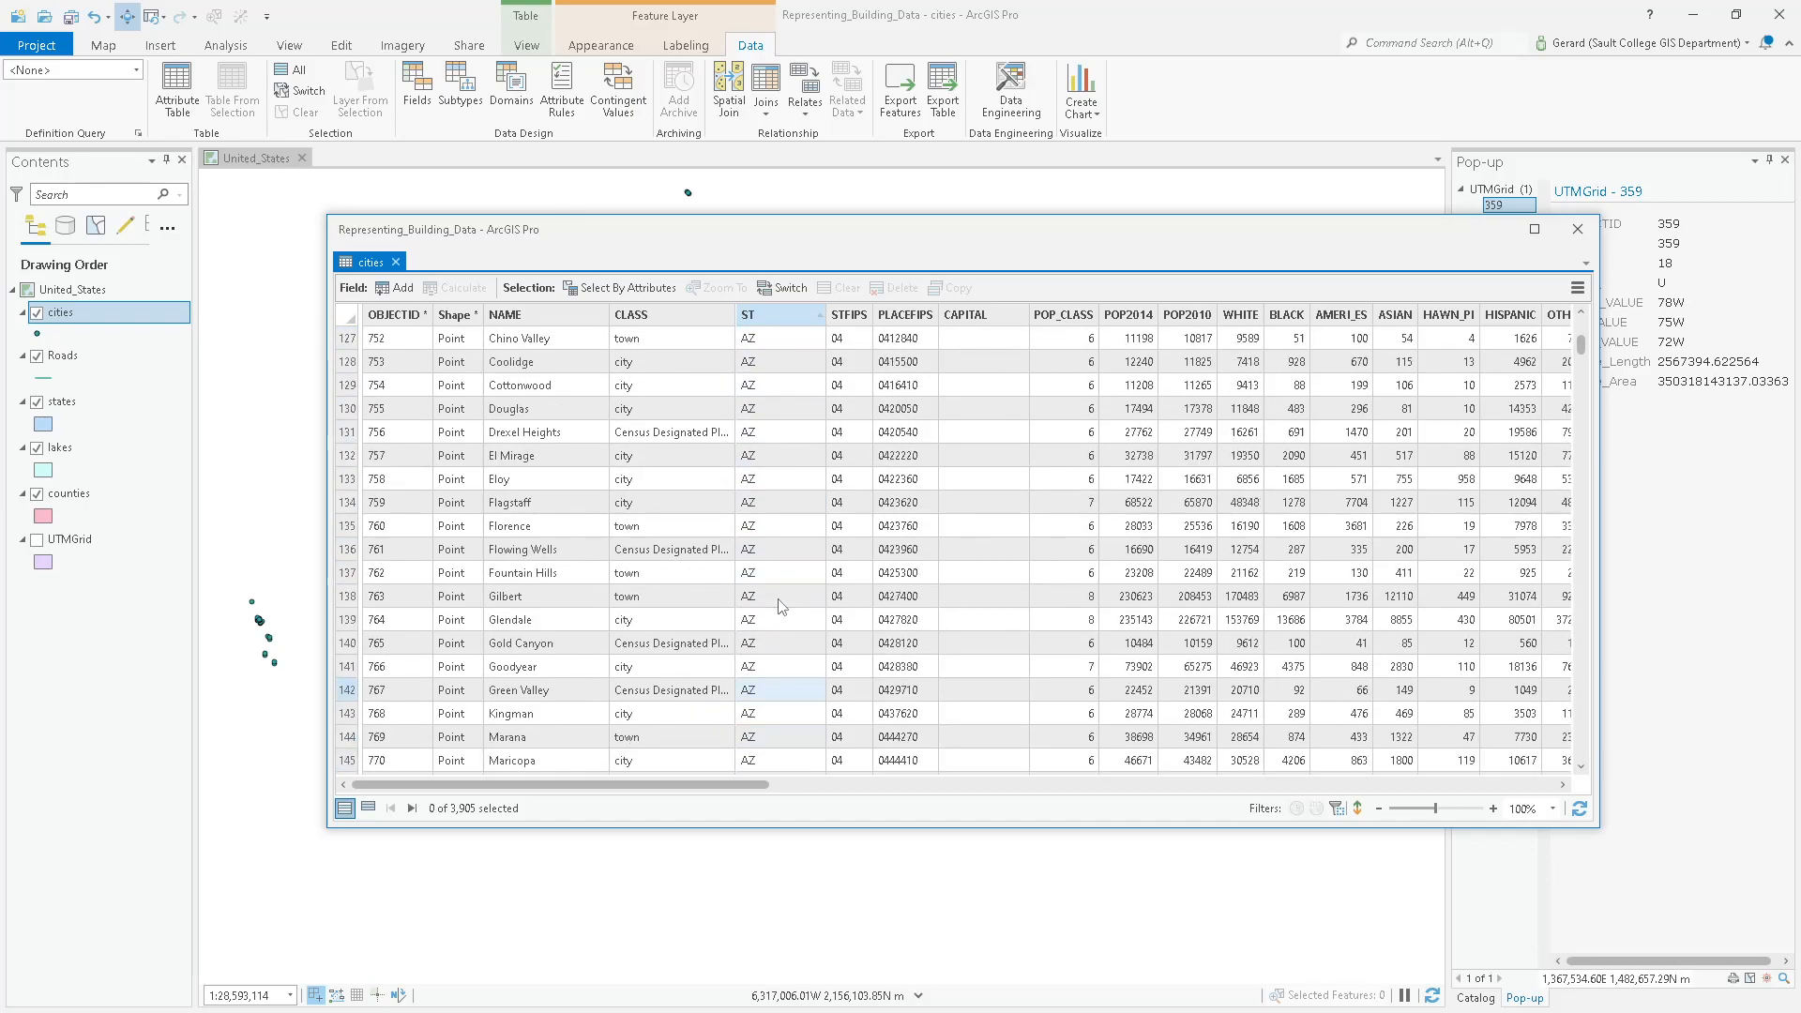
scroll(801, 570, down, 20)
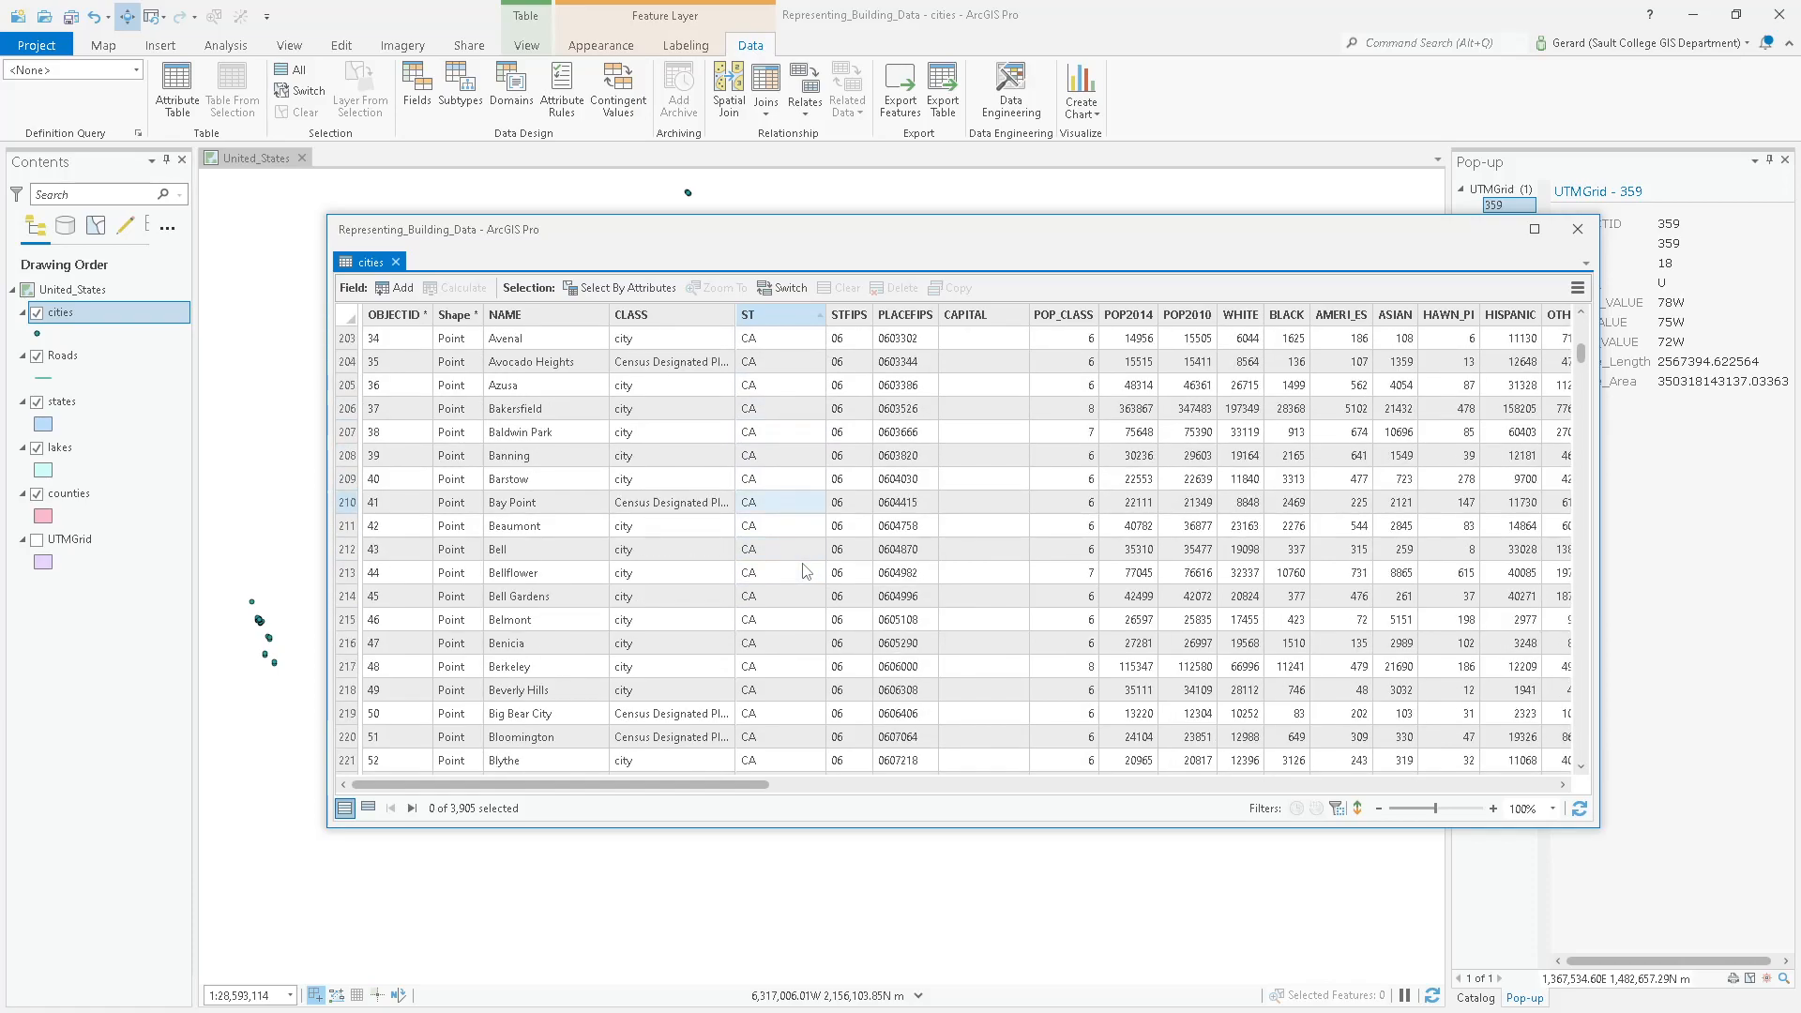
scroll(802, 570, down, 20)
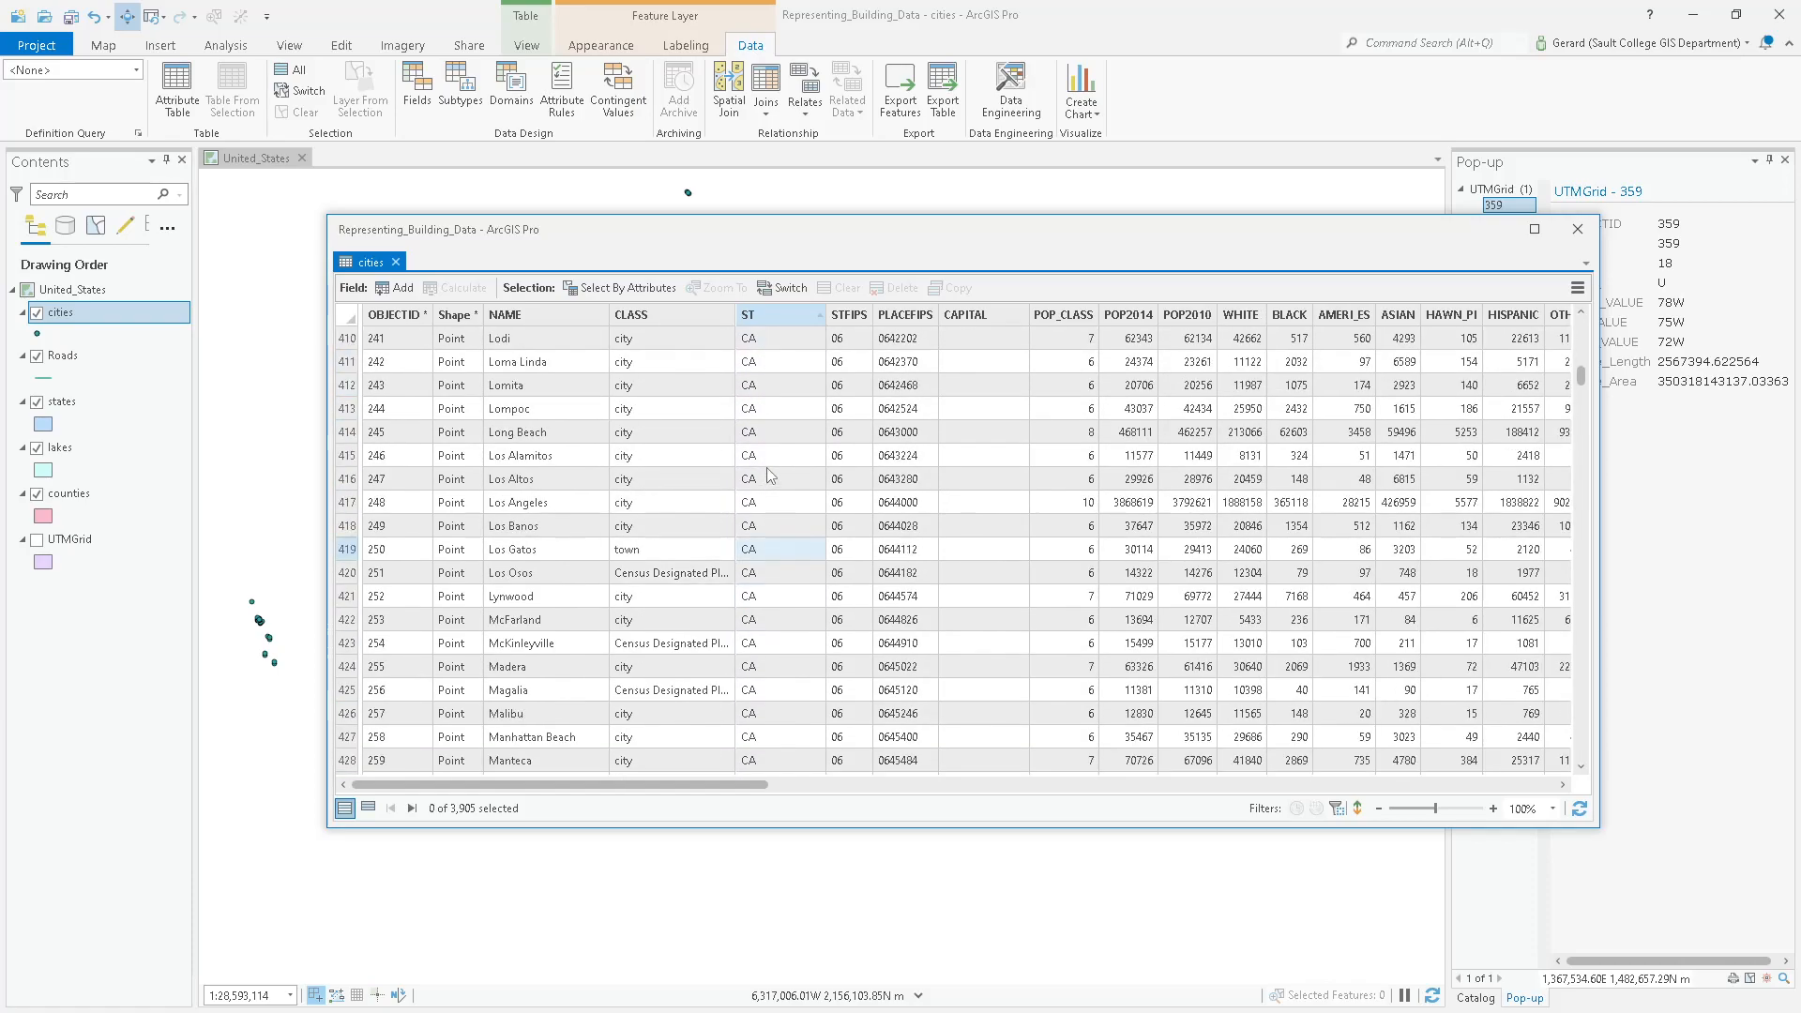
scroll(1585, 441, down, 19)
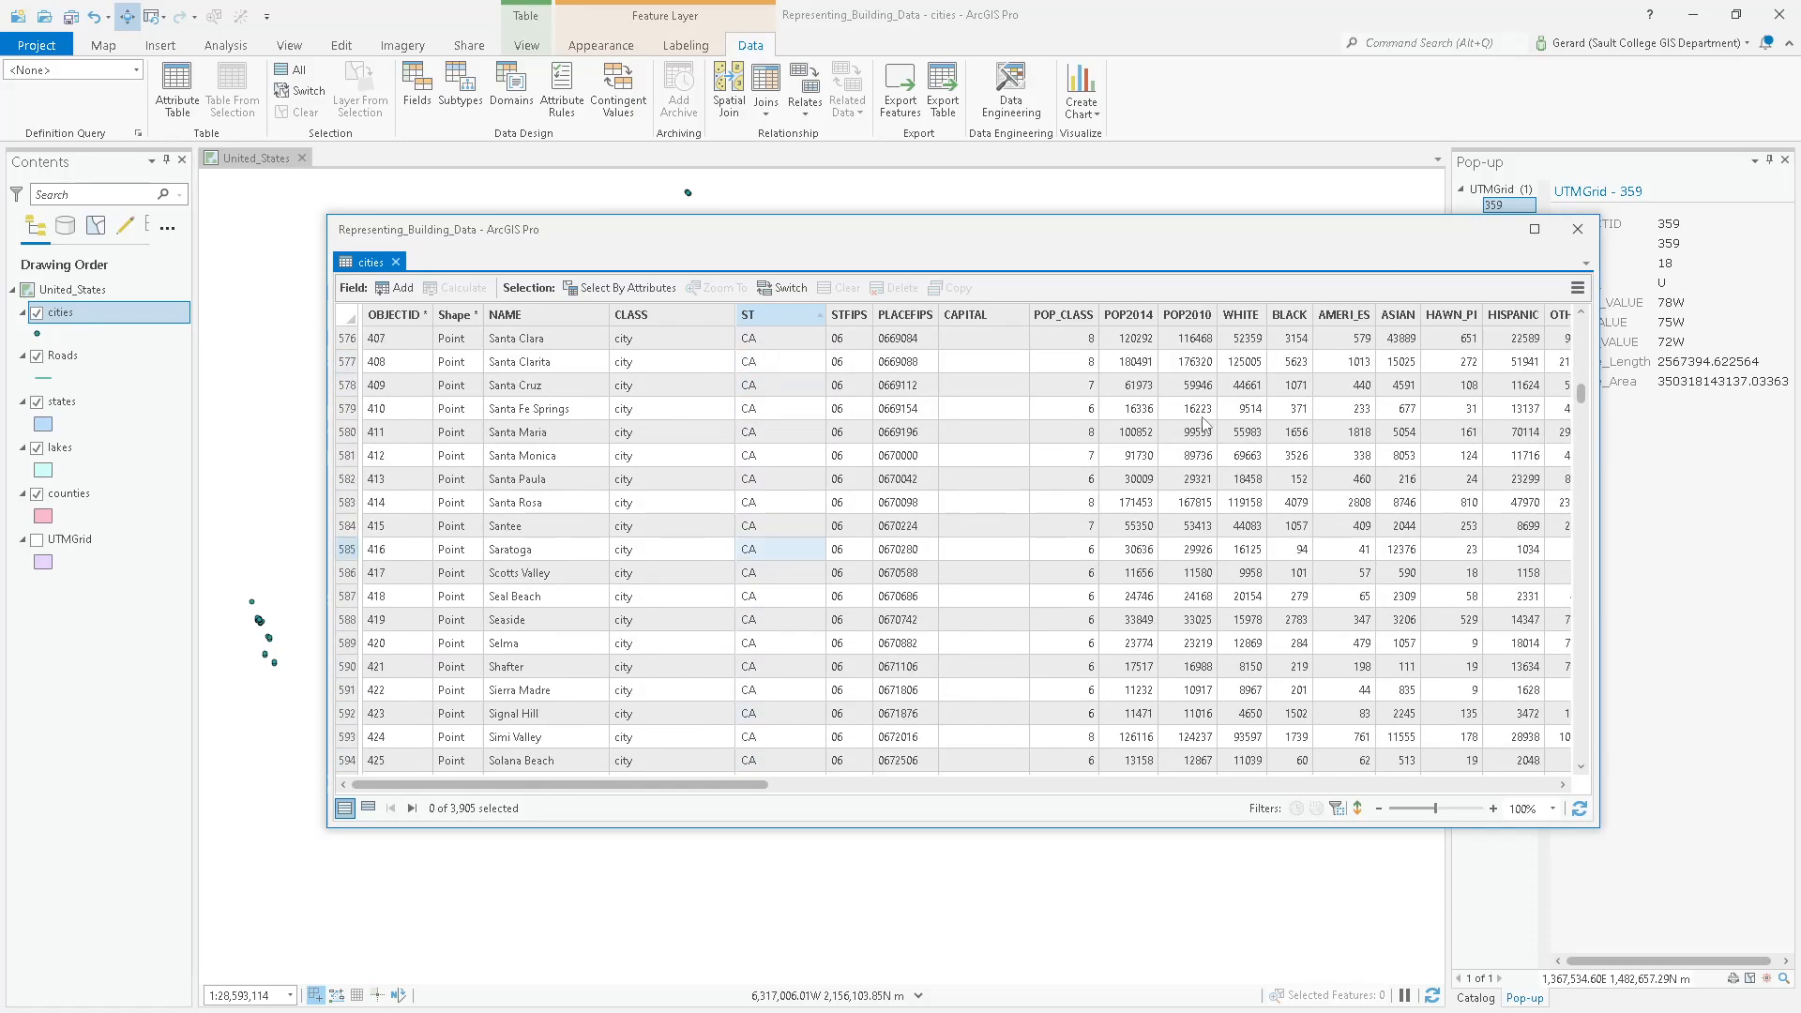
scroll(1224, 424, down, 20)
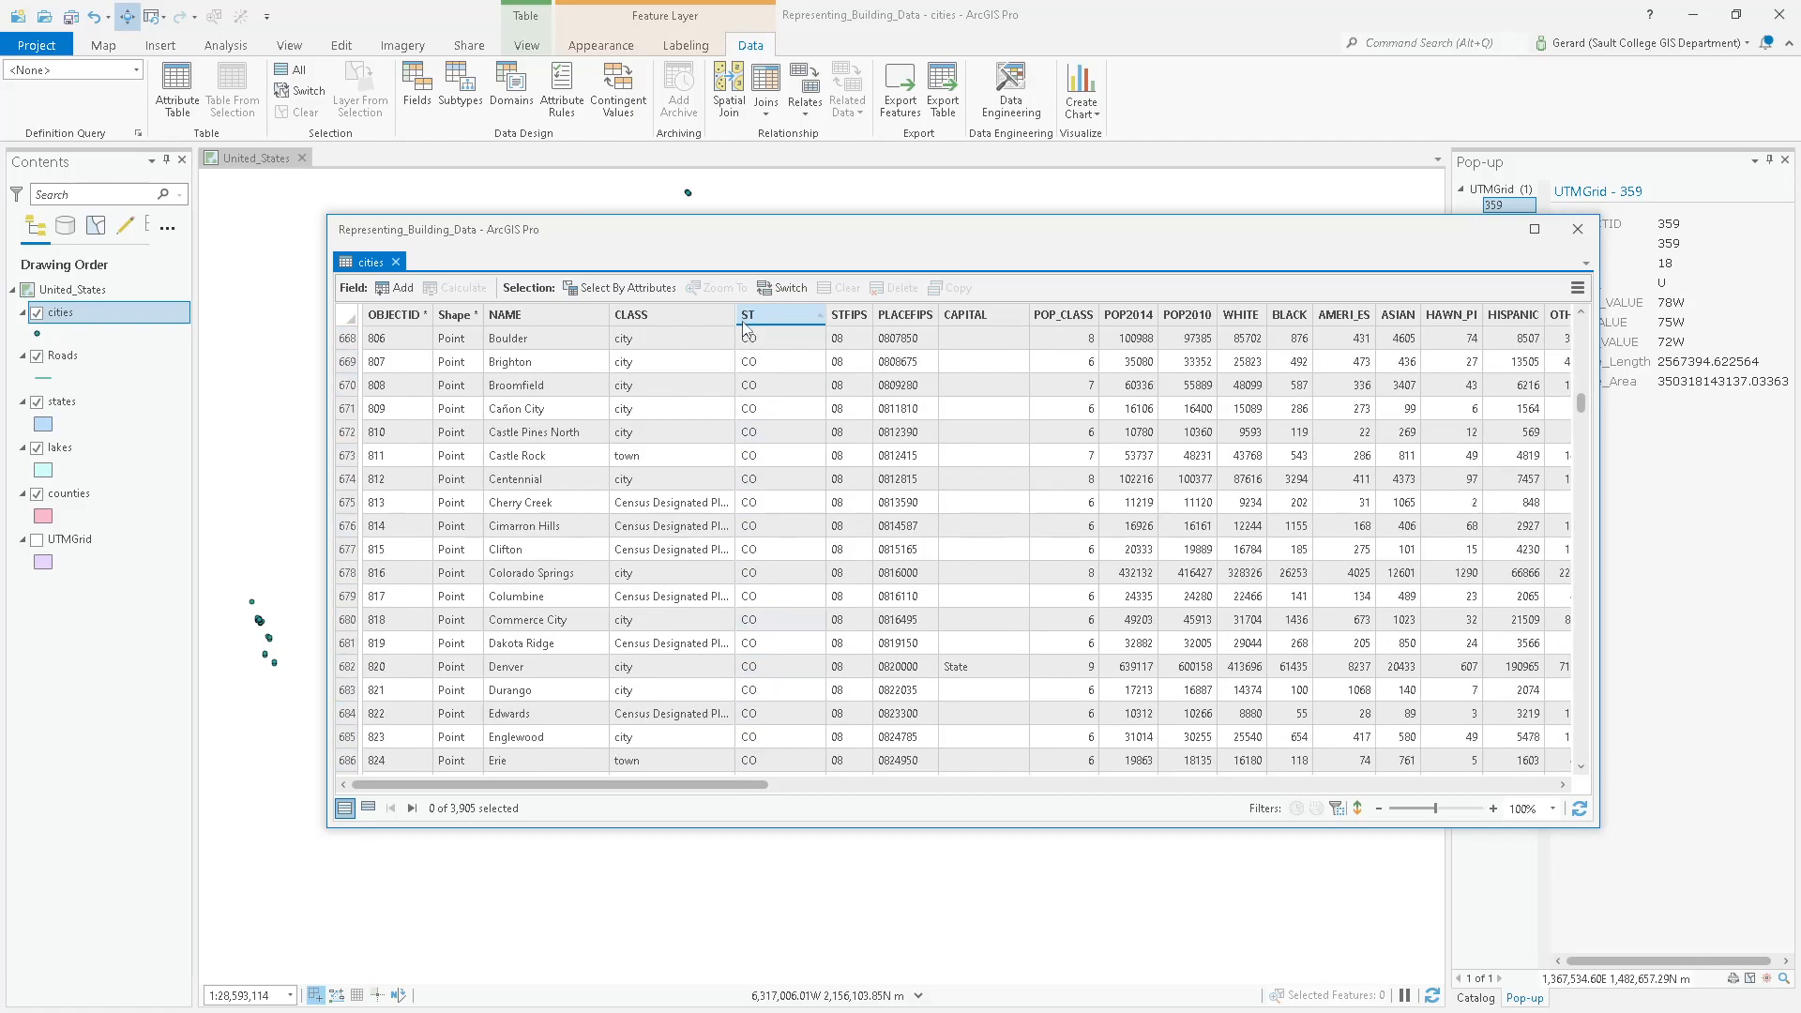
scroll(731, 487, down, 11)
scroll(731, 524, down, 16)
scroll(731, 523, down, 20)
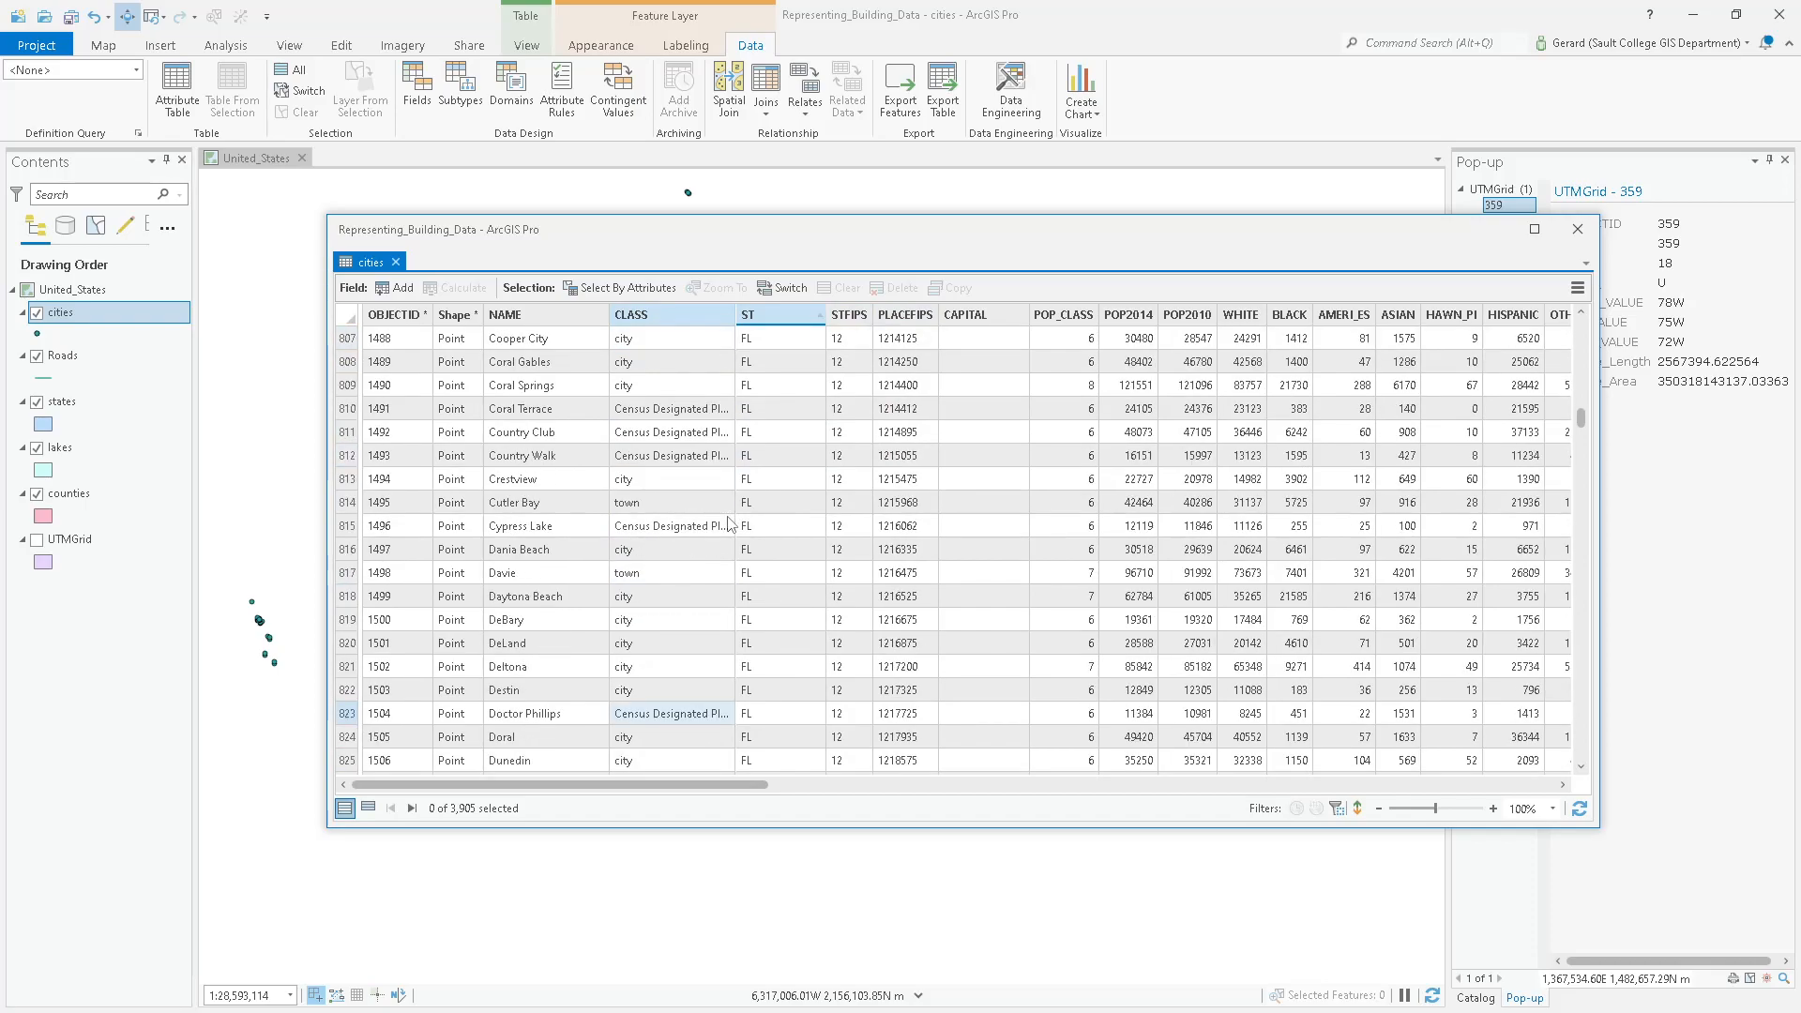
scroll(731, 523, down, 9)
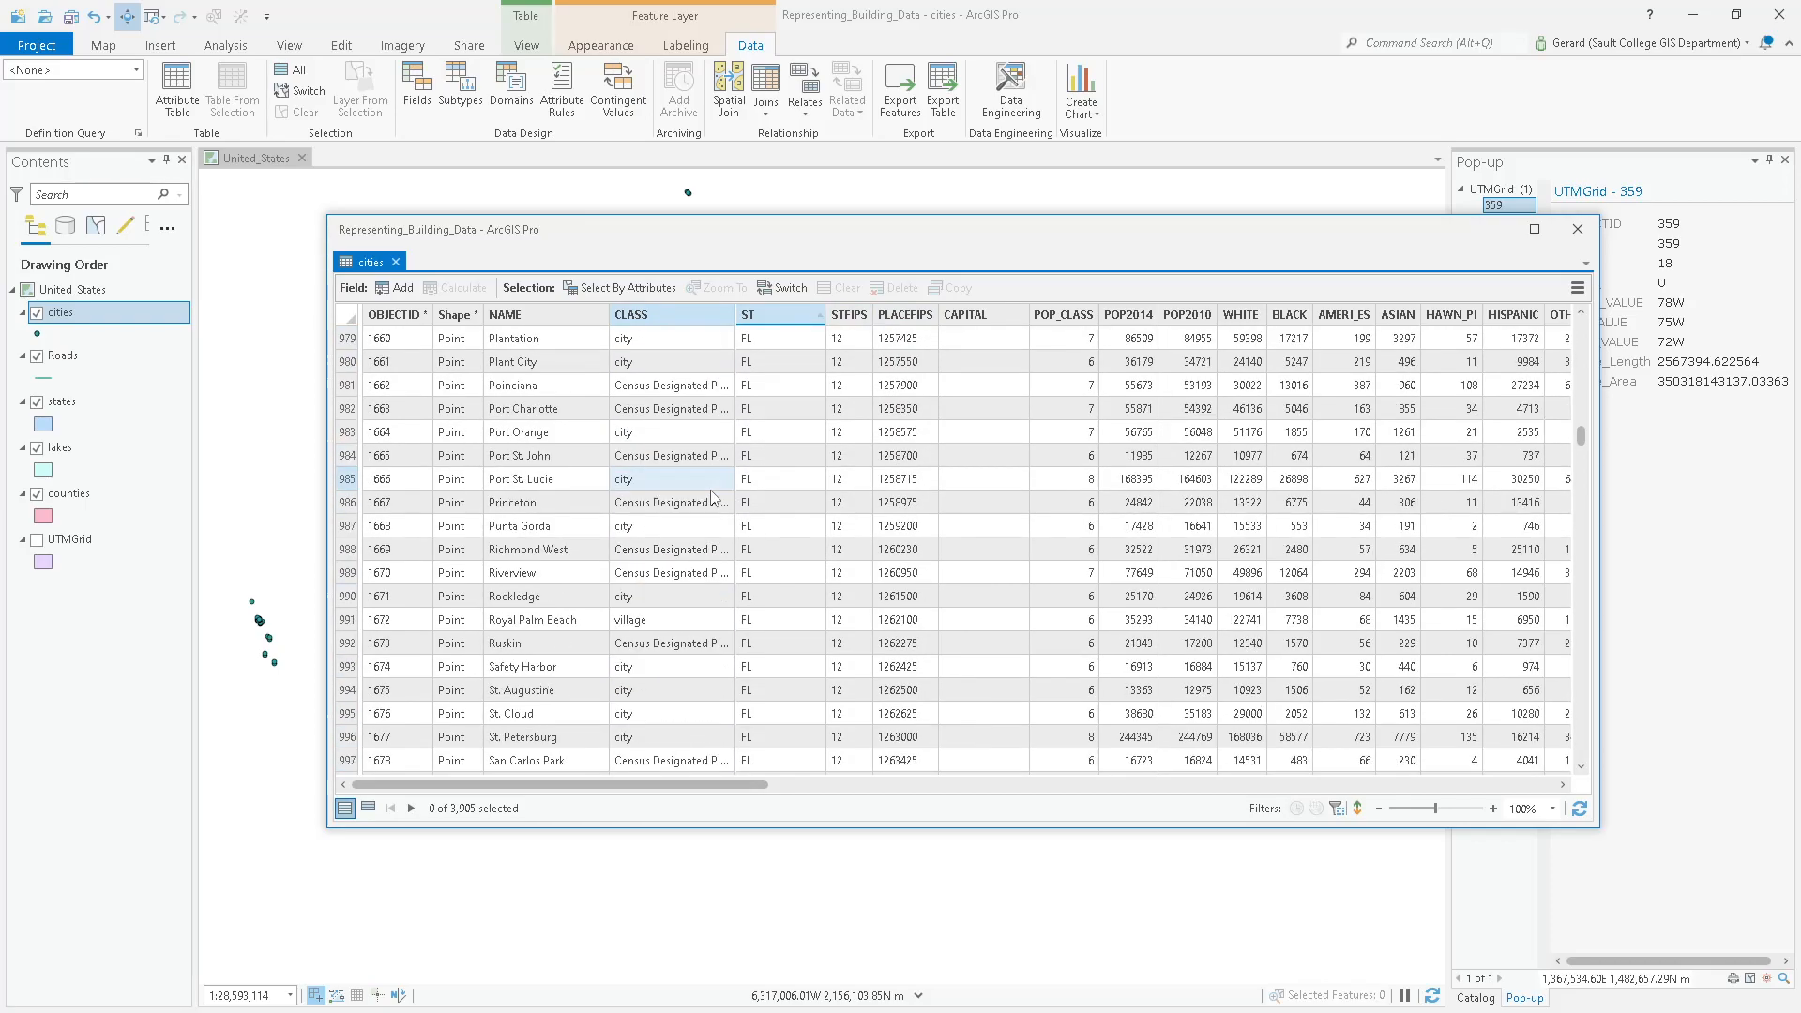
scroll(710, 497, down, 6)
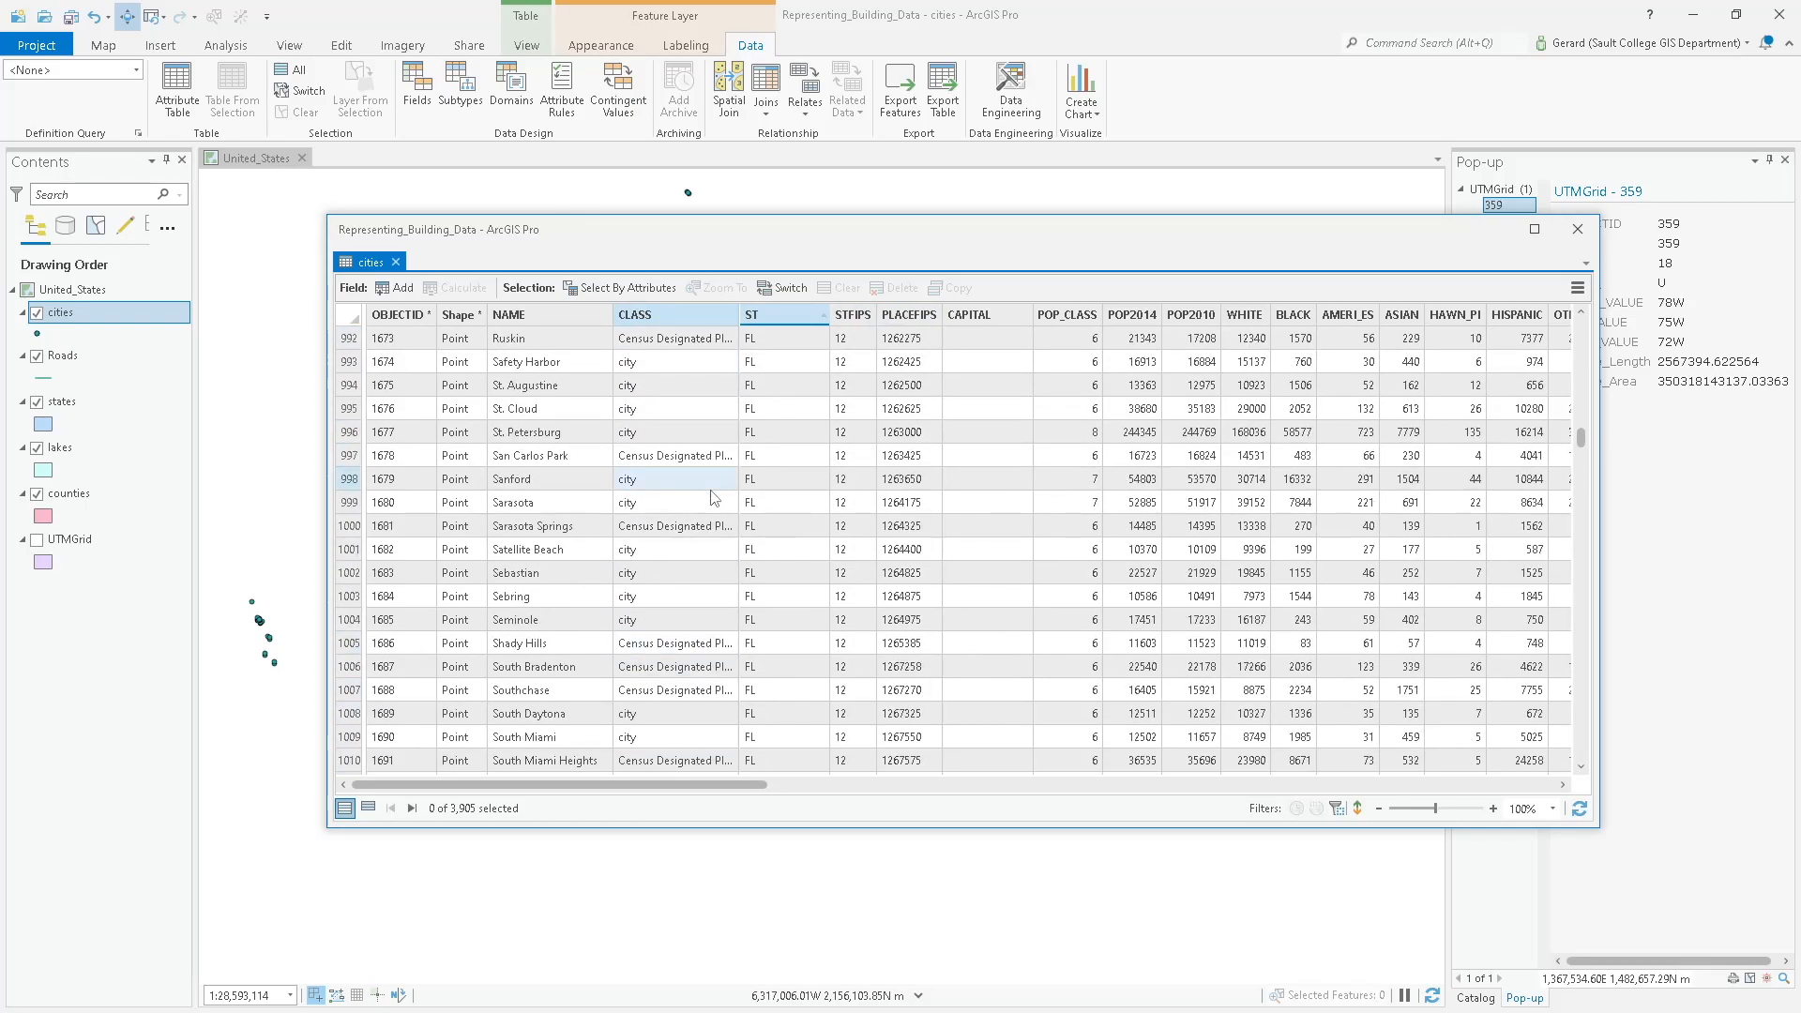
scroll(711, 497, down, 9)
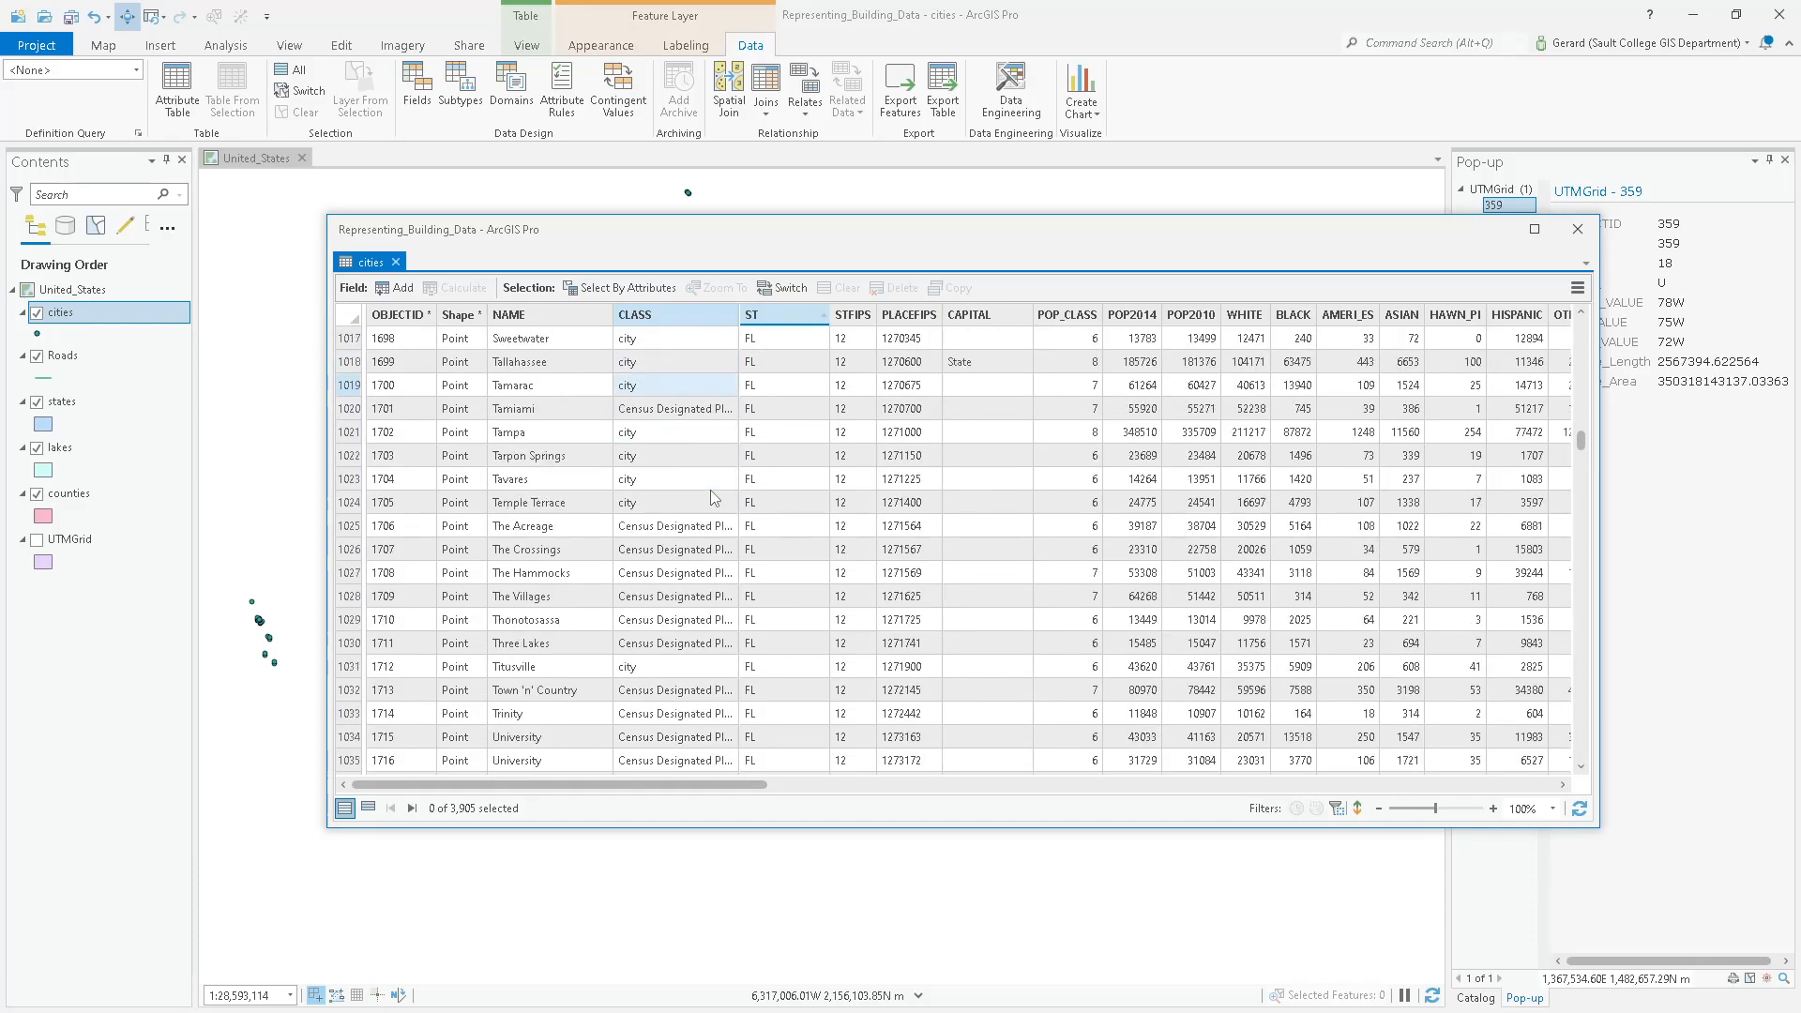
scroll(711, 497, down, 20)
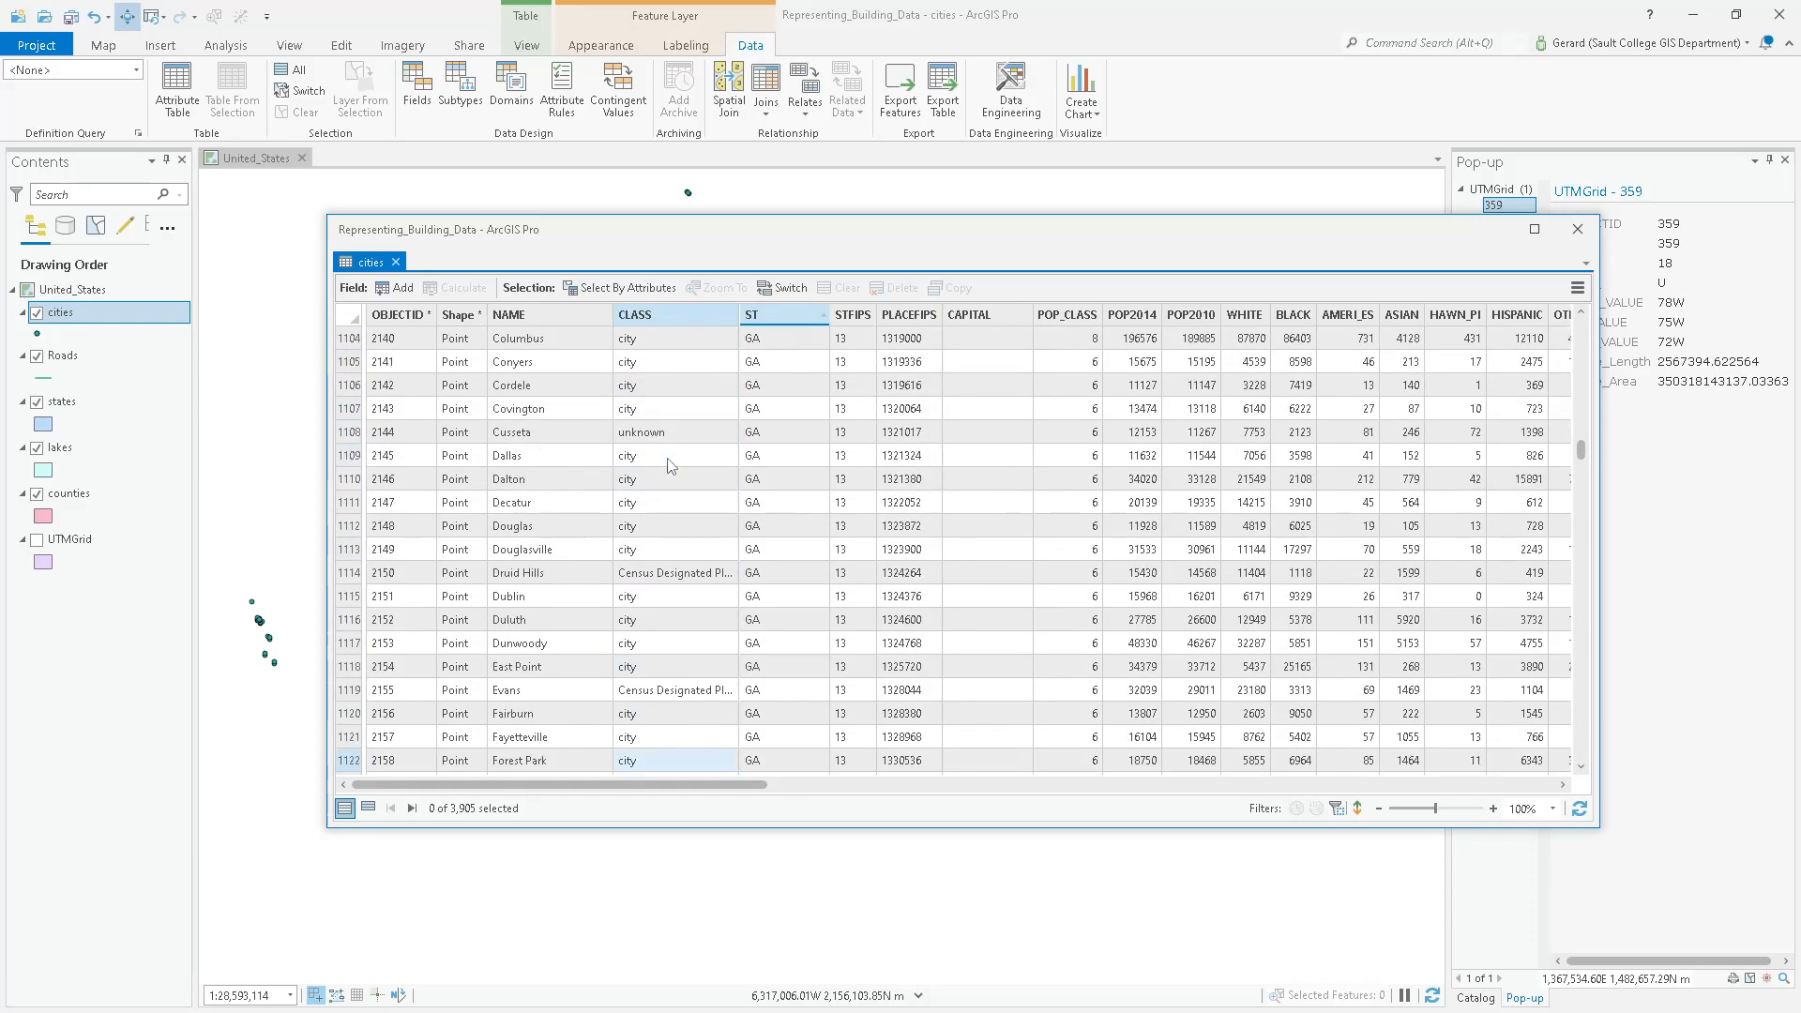
scroll(669, 464, down, 20)
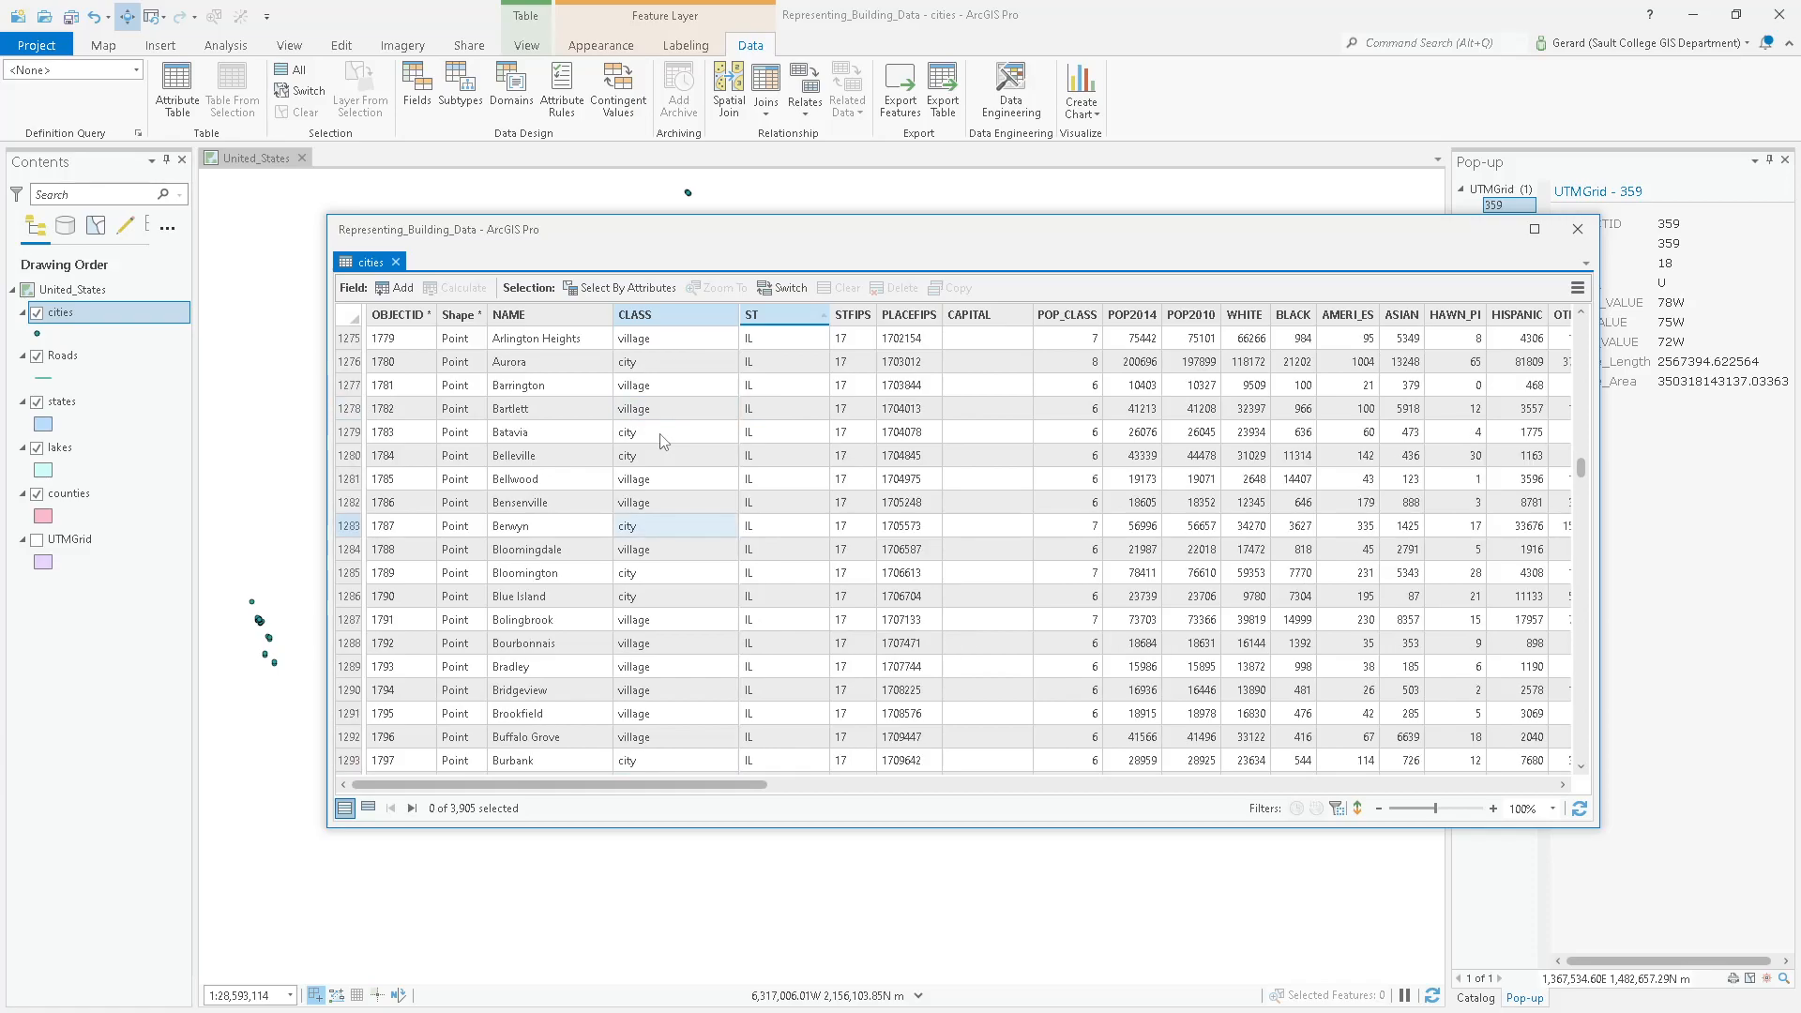
scroll(663, 440, down, 18)
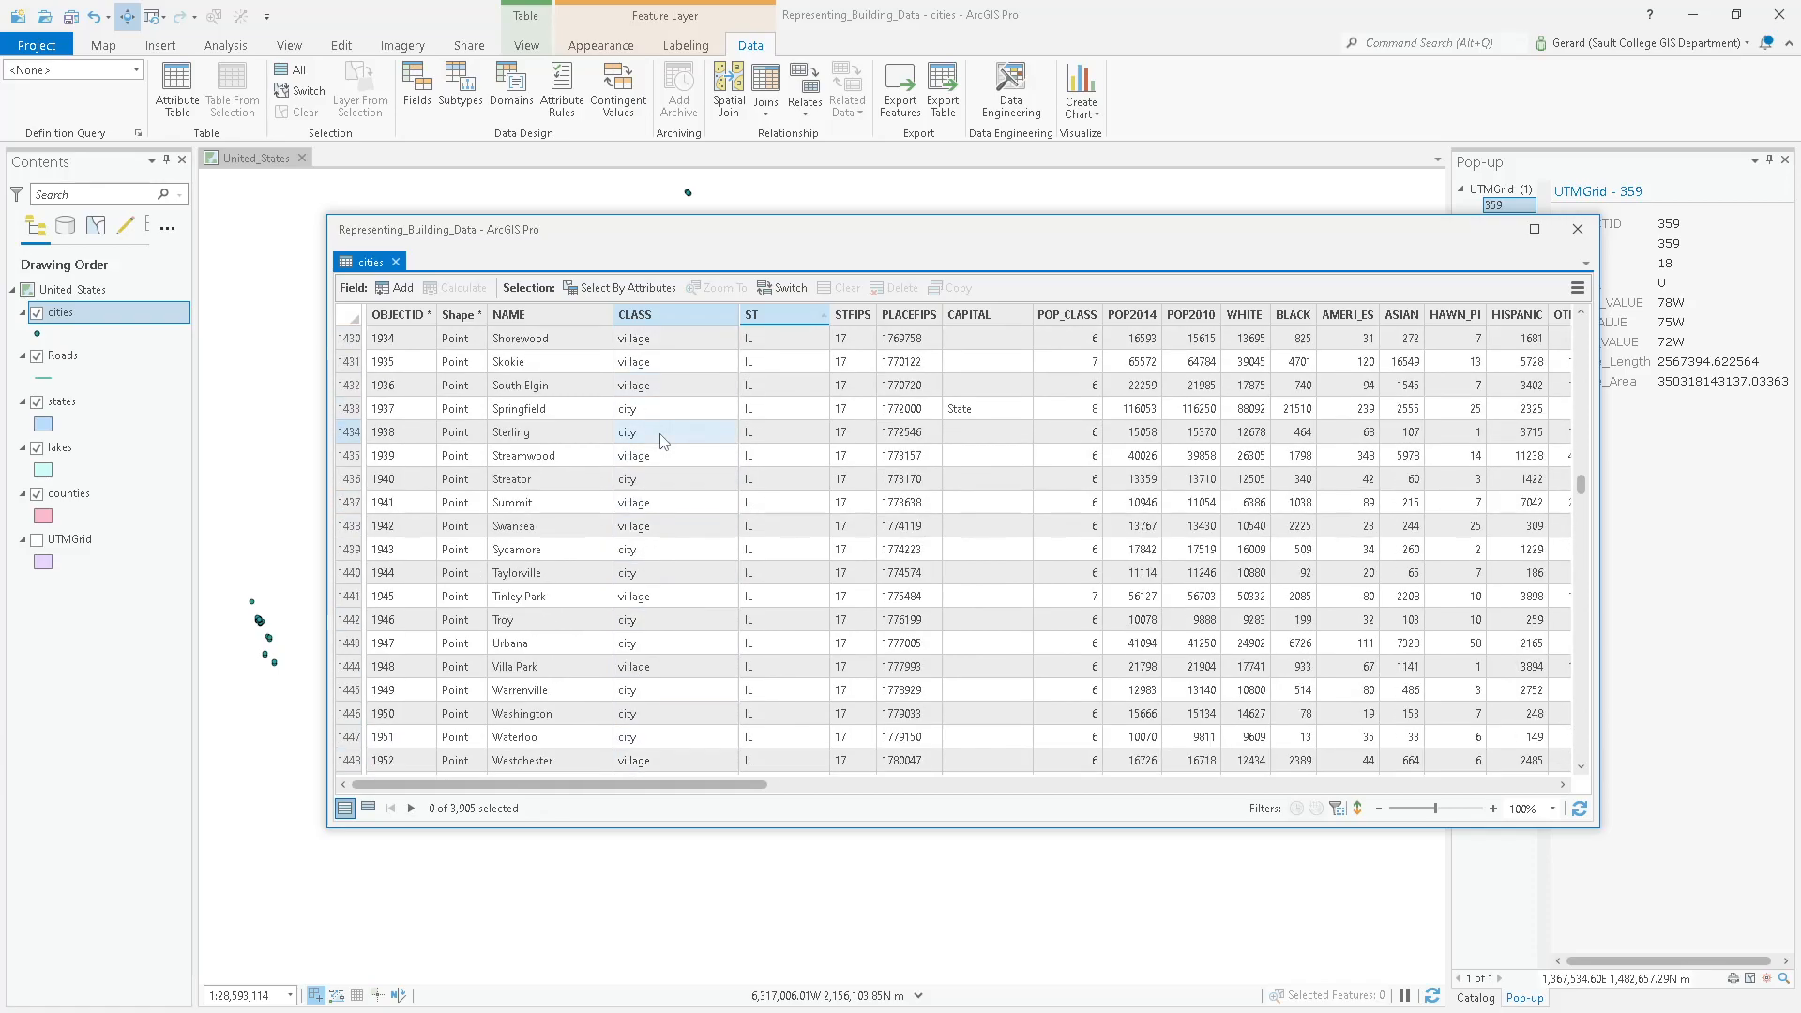
scroll(663, 441, up, 20)
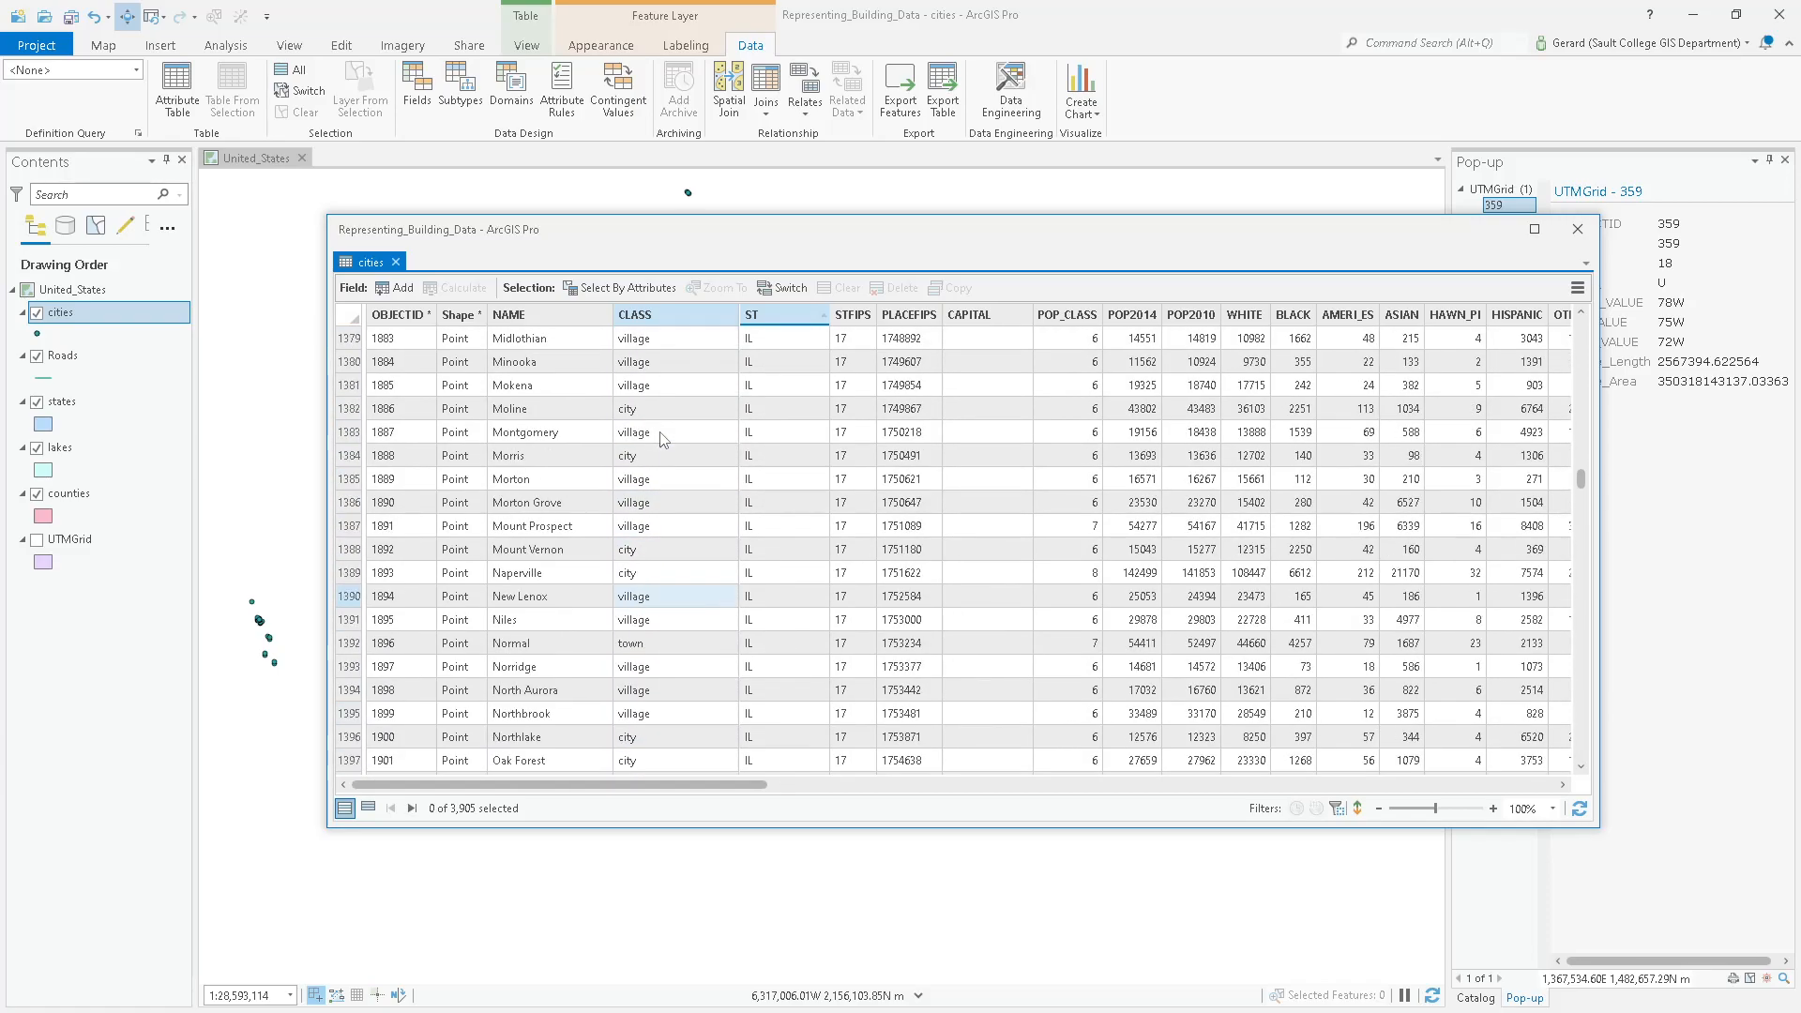
scroll(662, 432, up, 20)
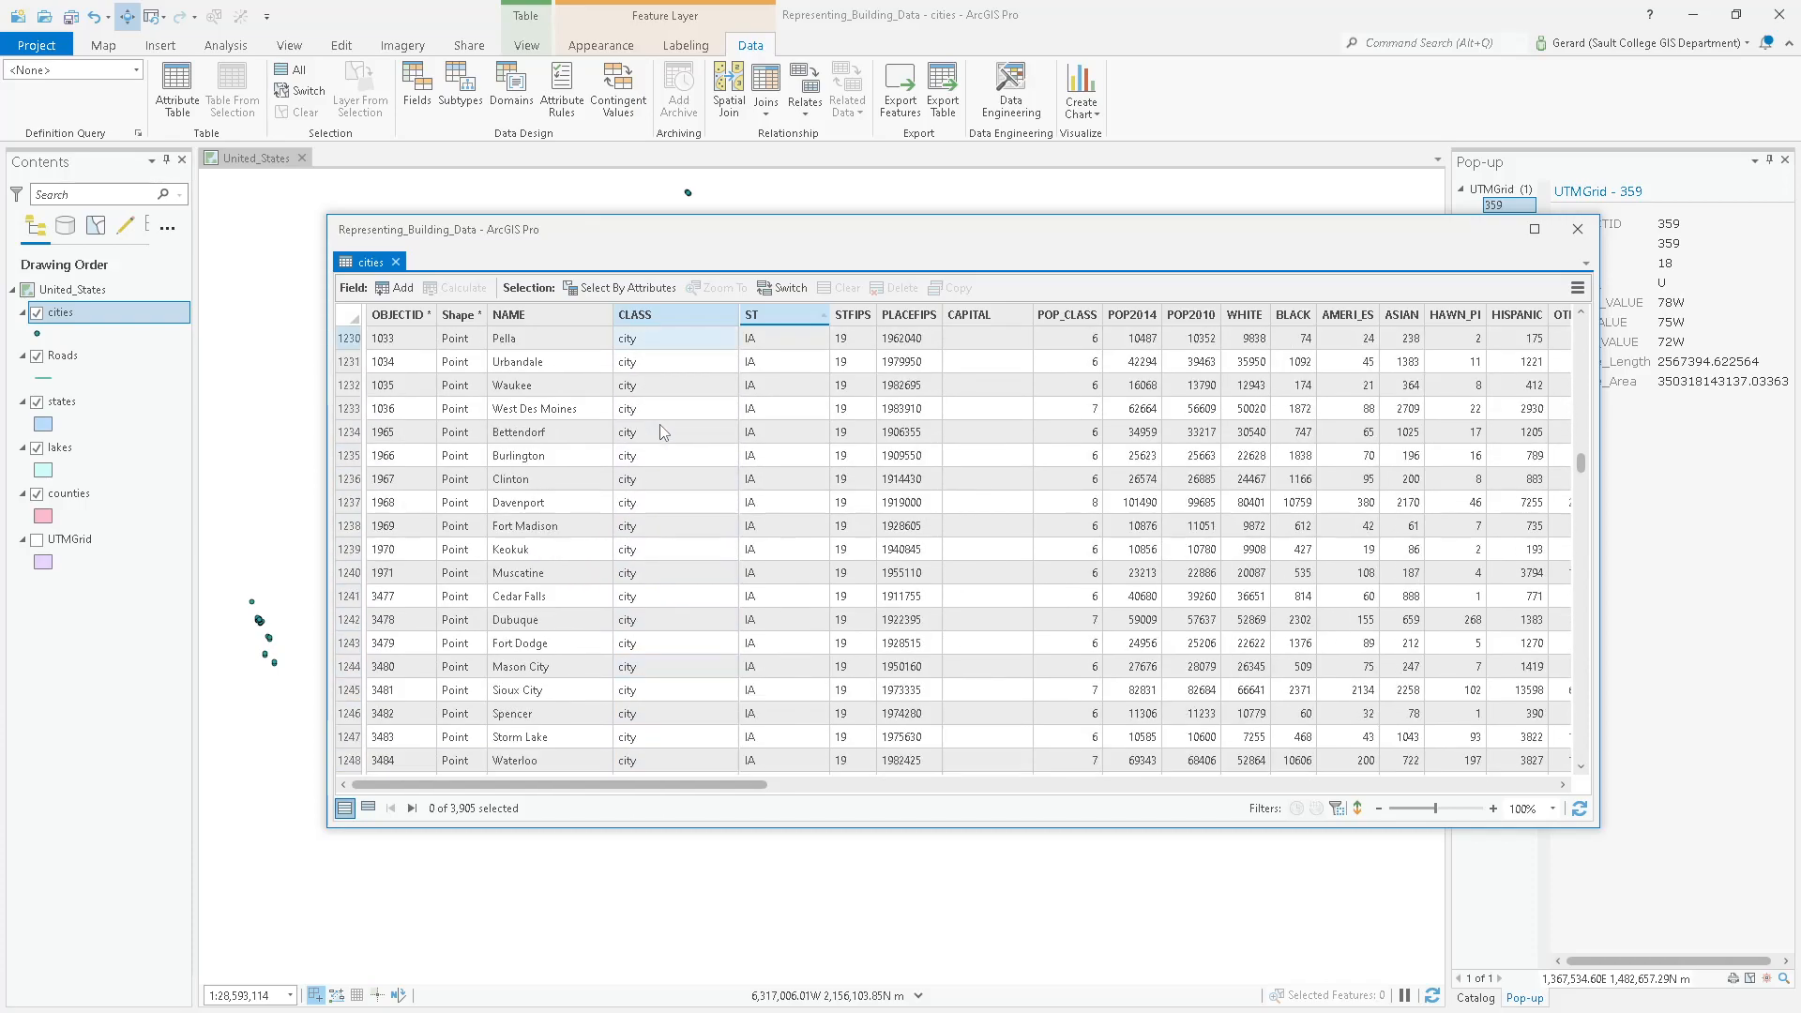
scroll(661, 432, up, 5)
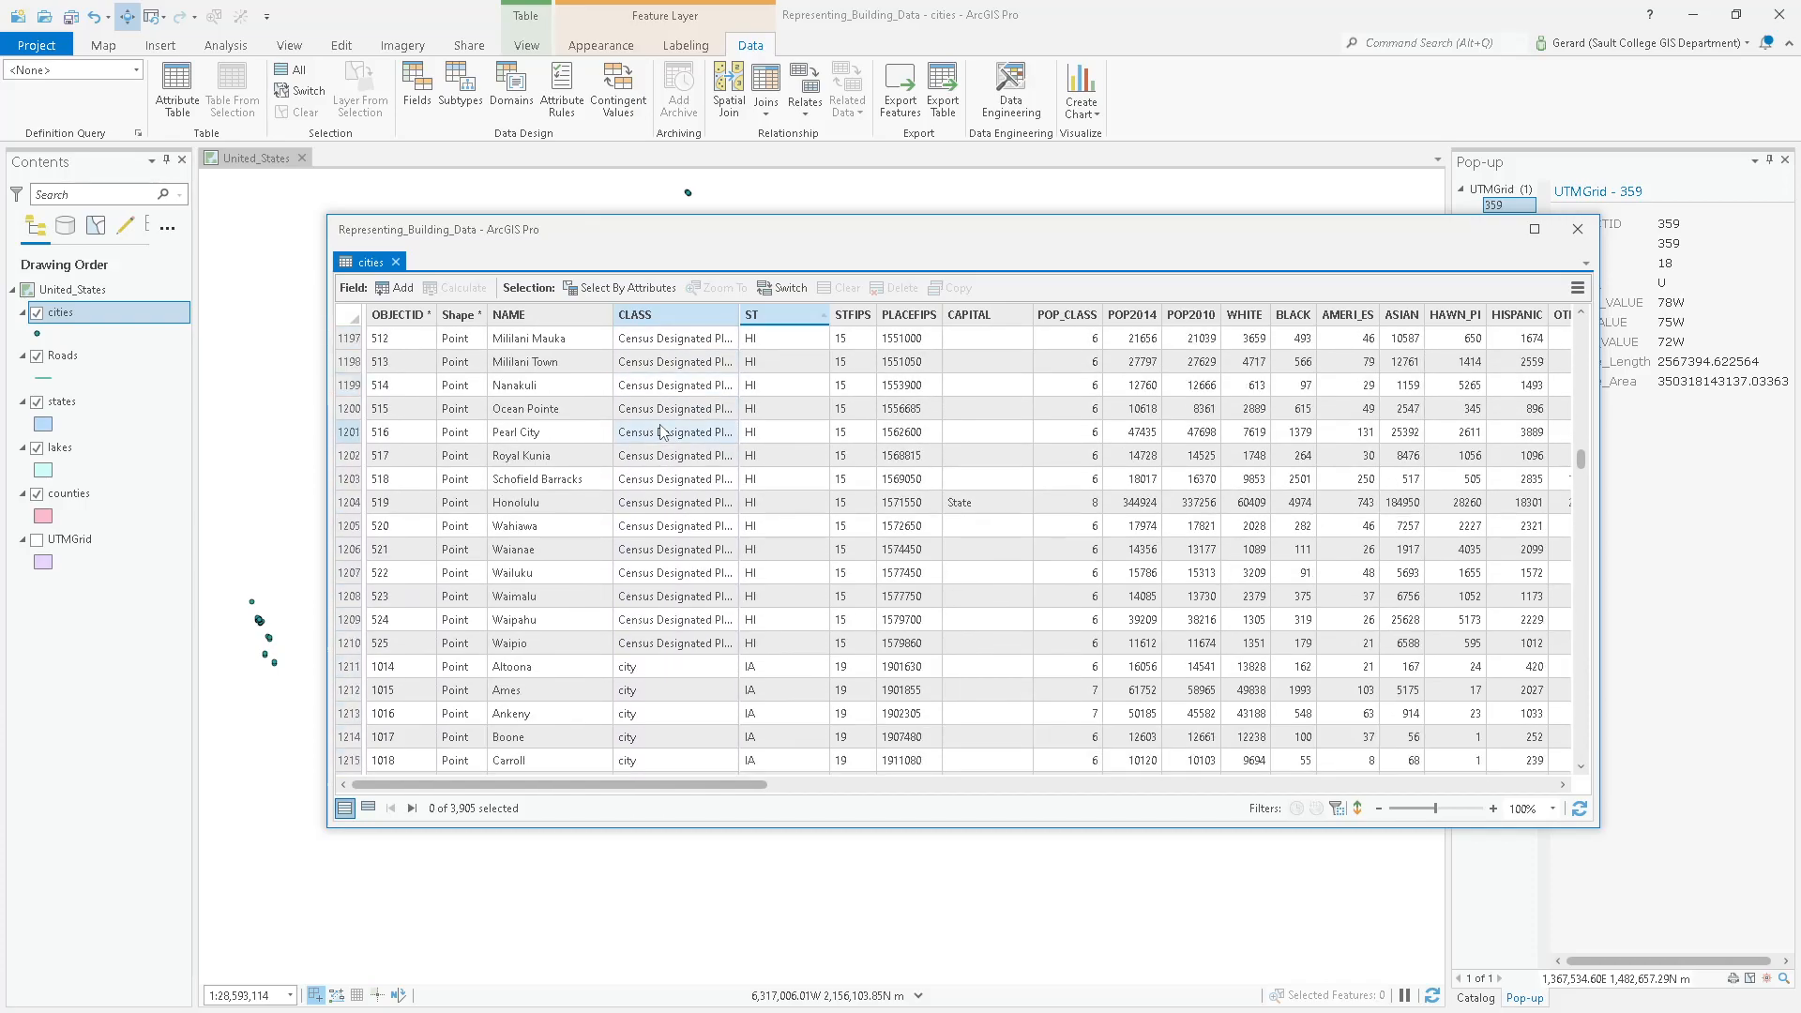
scroll(660, 432, up, 1)
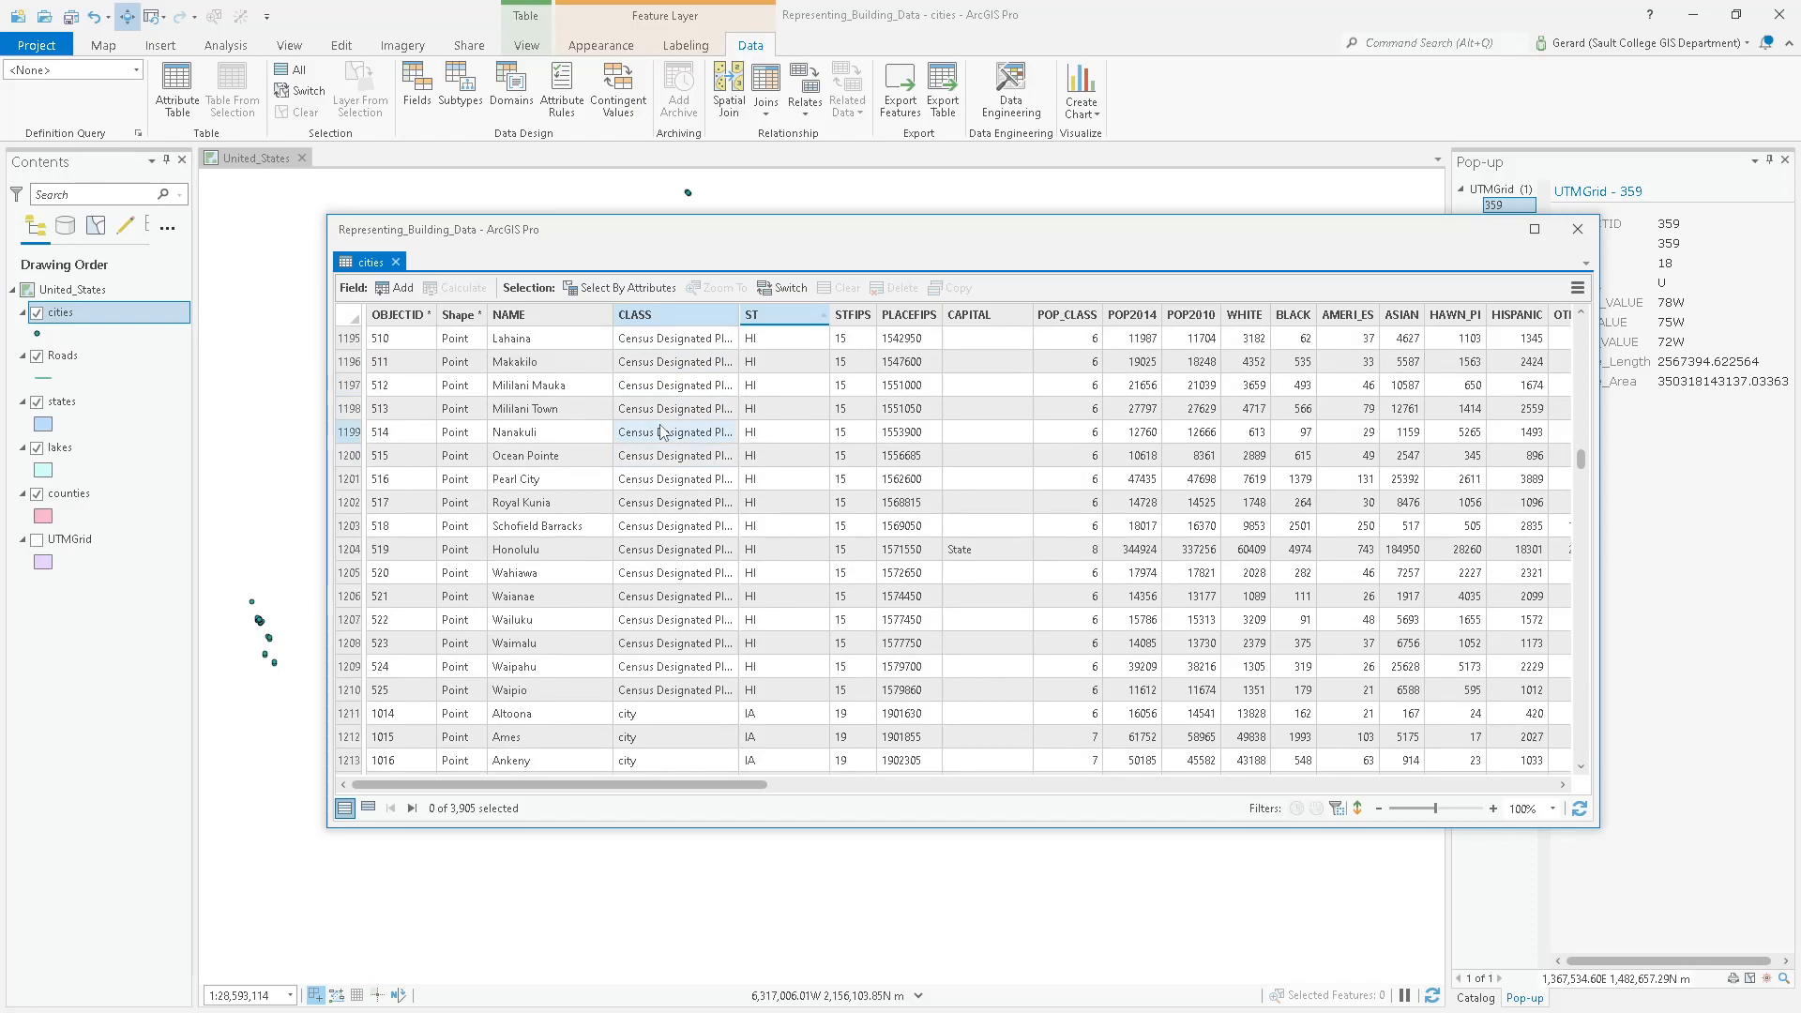
scroll(557, 361, up, 1)
scroll(557, 361, up, 1)
scroll(556, 361, up, 4)
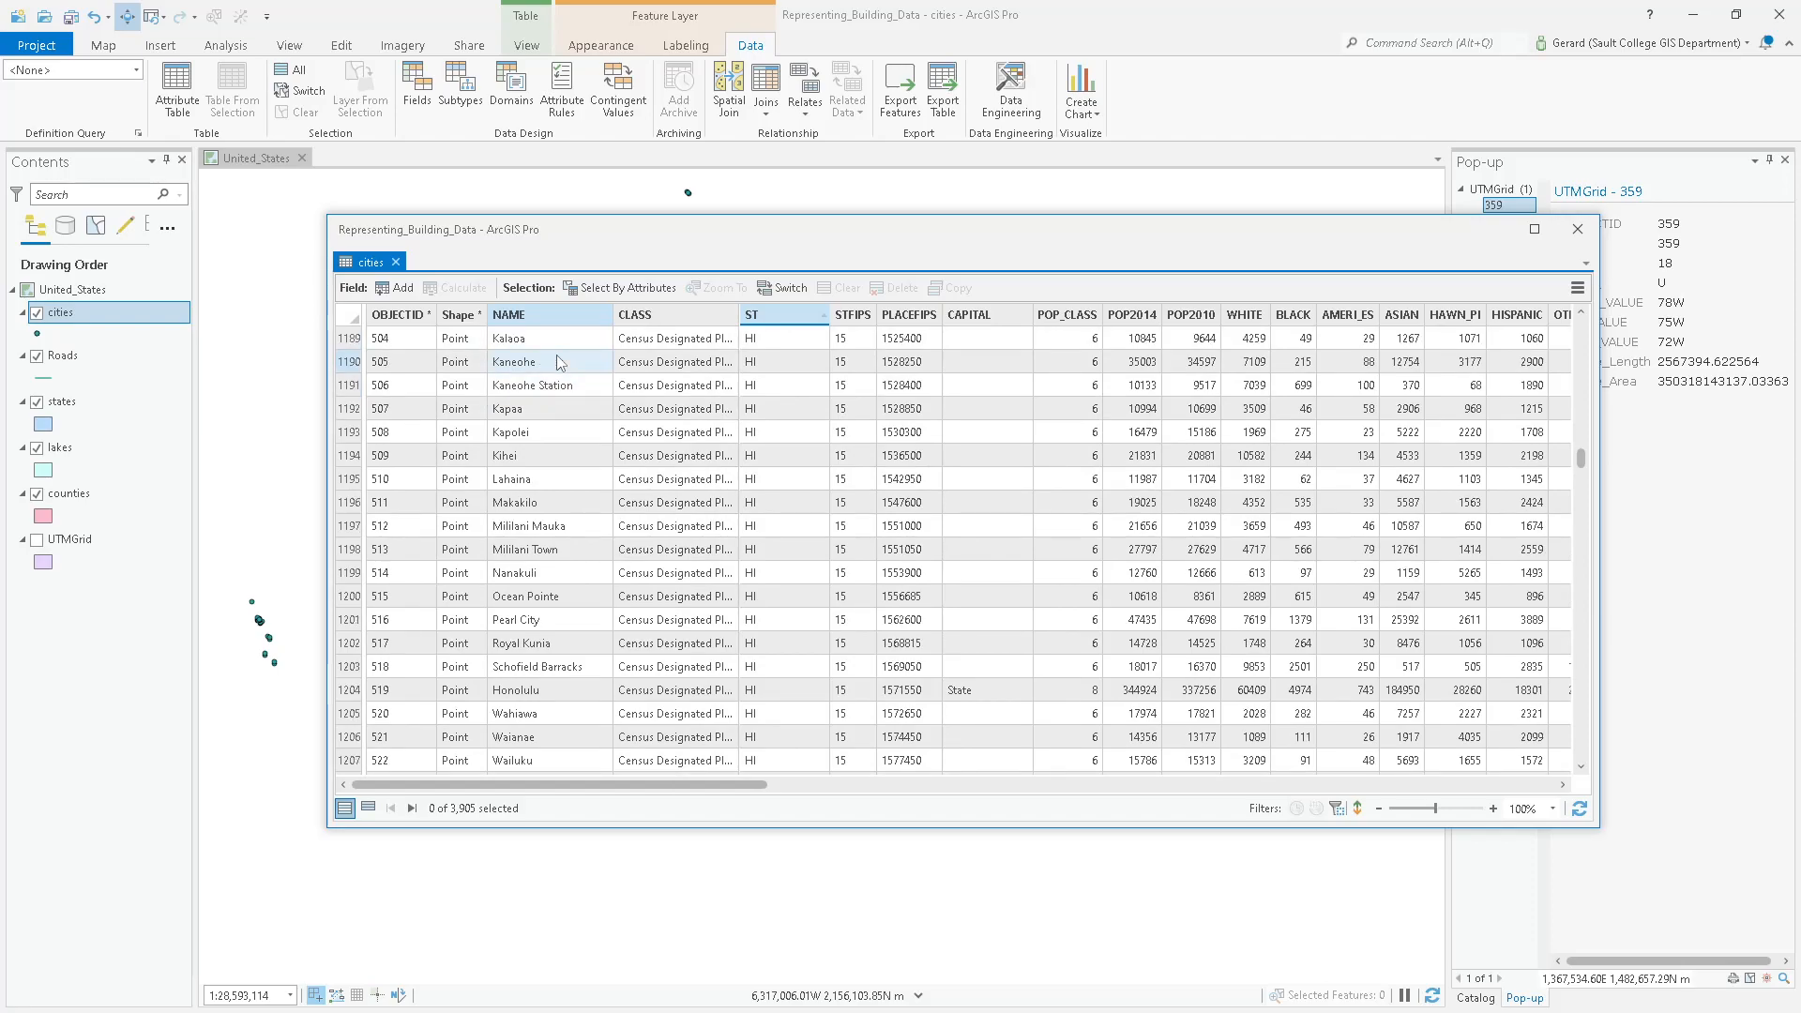
click(773, 385)
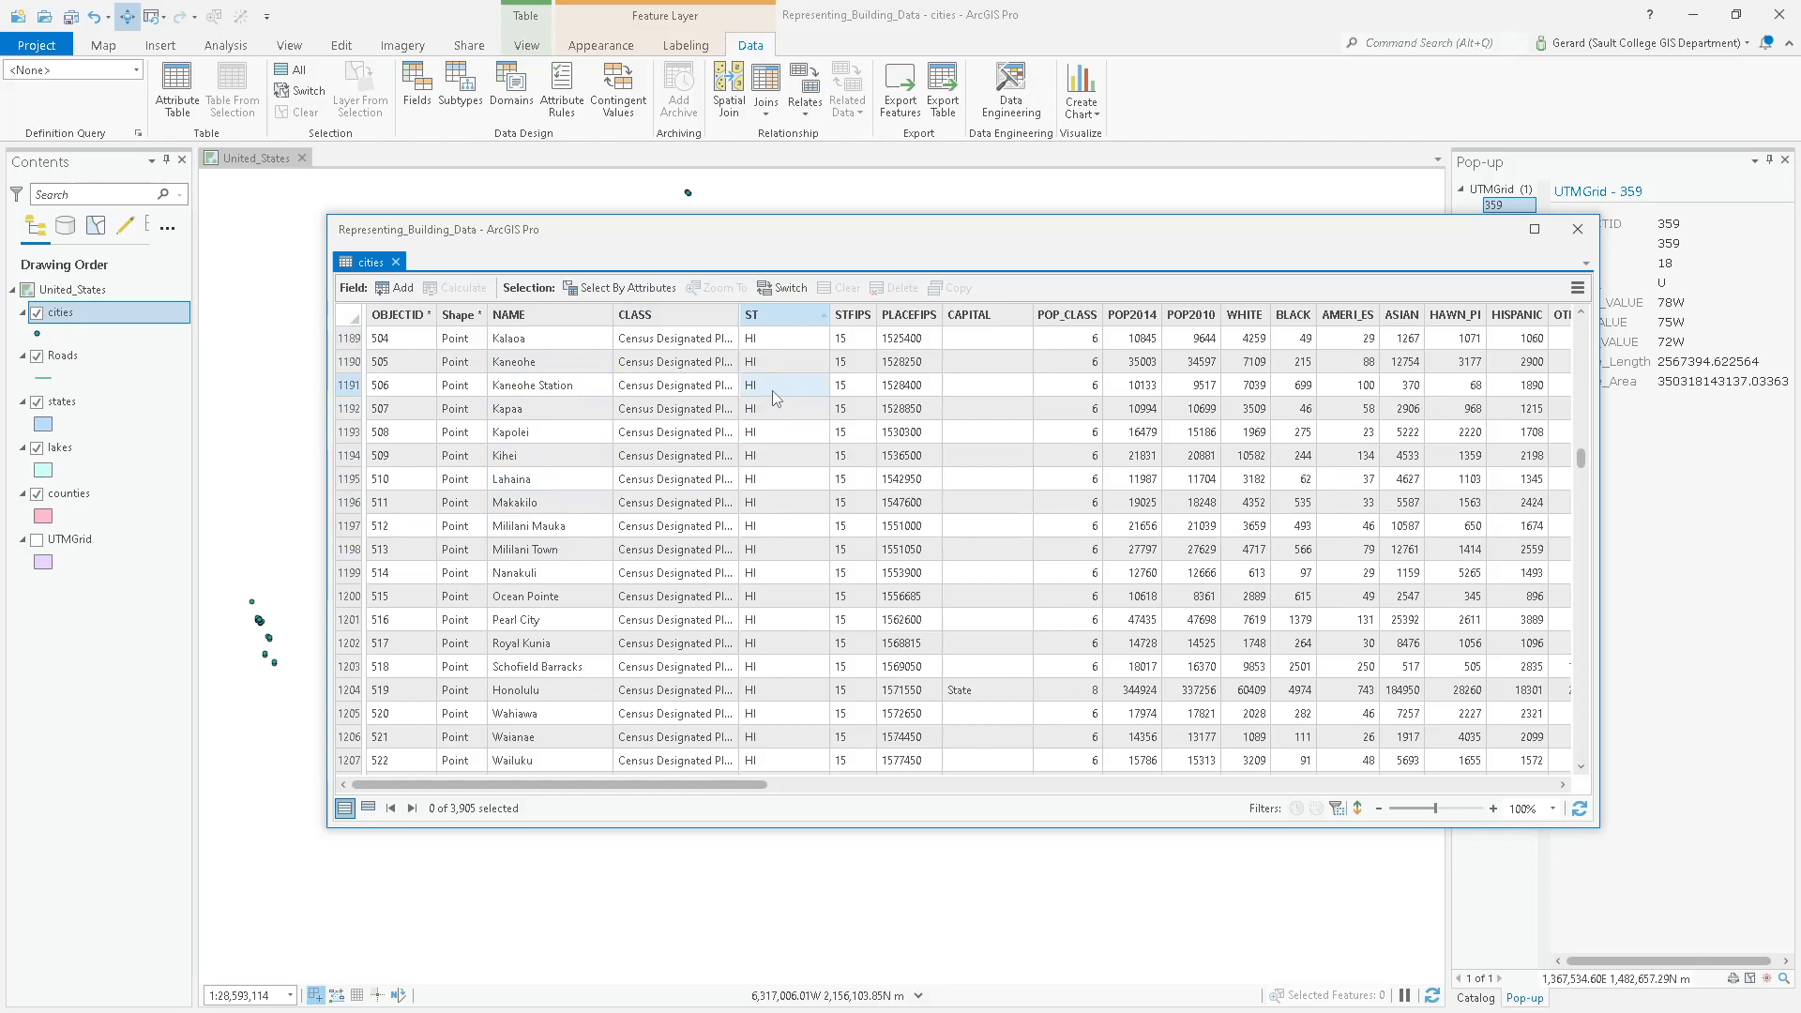
Create a new definition query on the cities layer with the clause ST is not equal to AK.
click(139, 134)
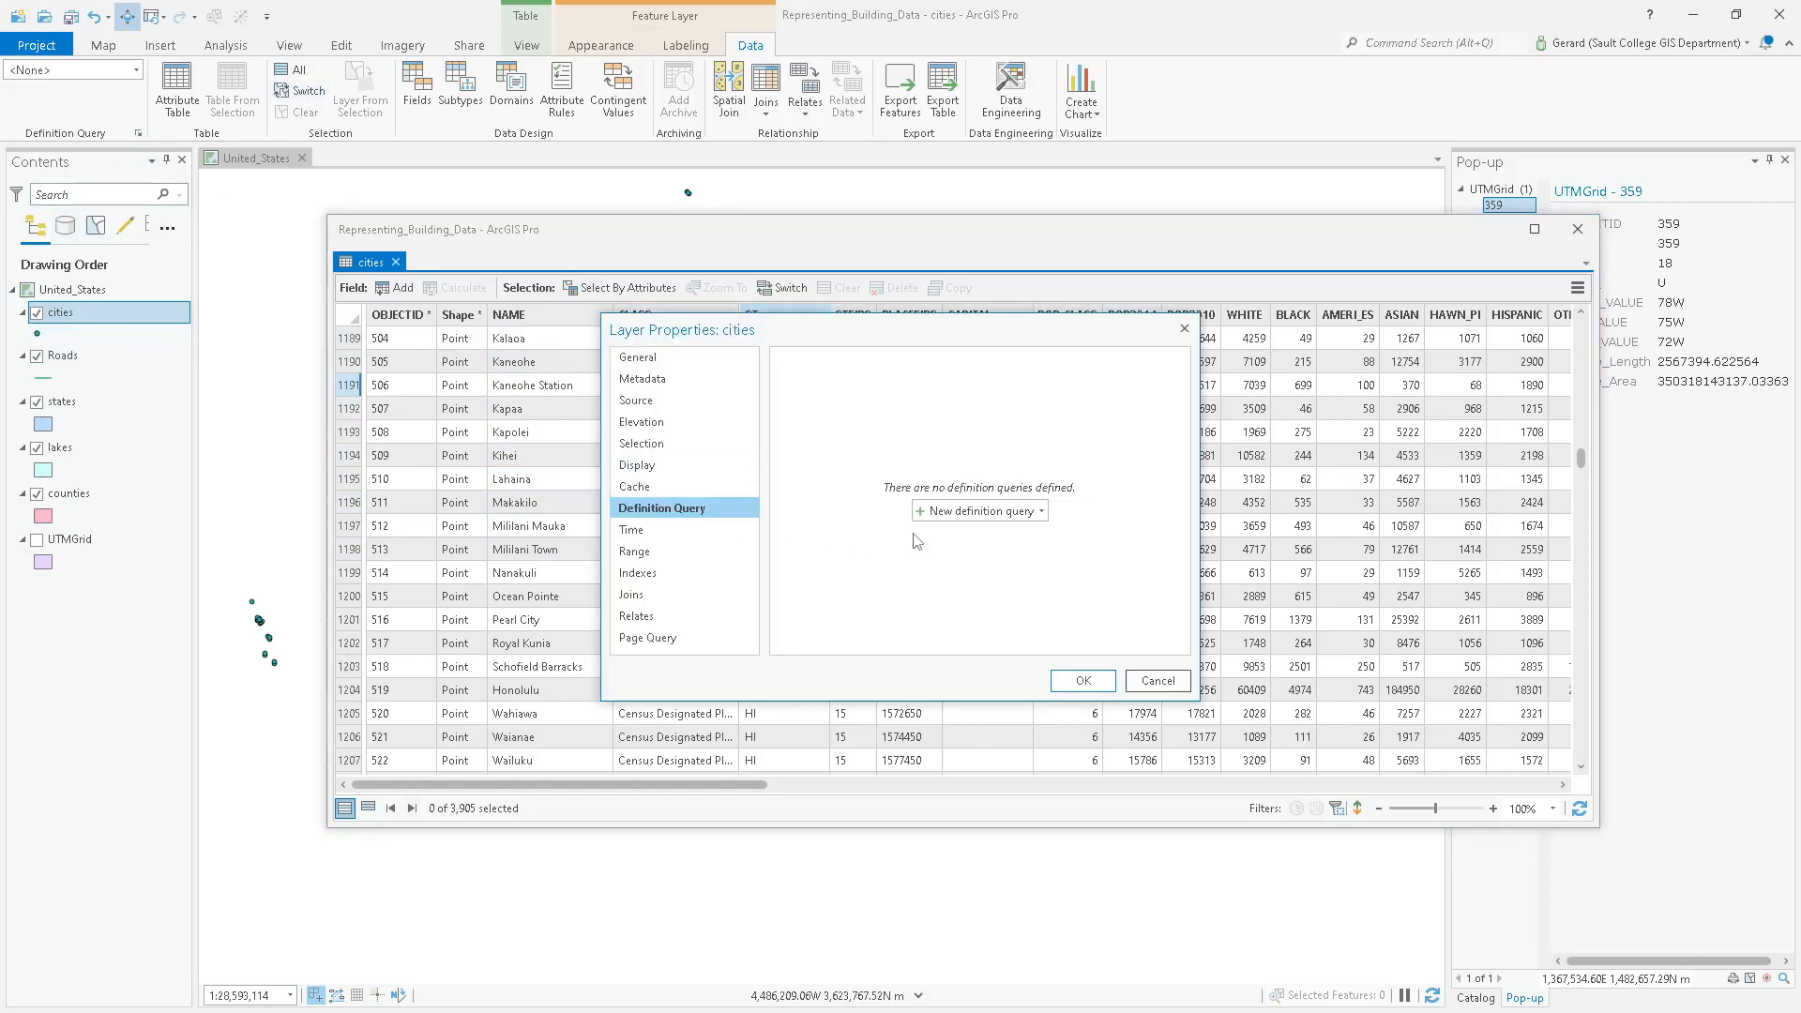
click(988, 511)
click(959, 456)
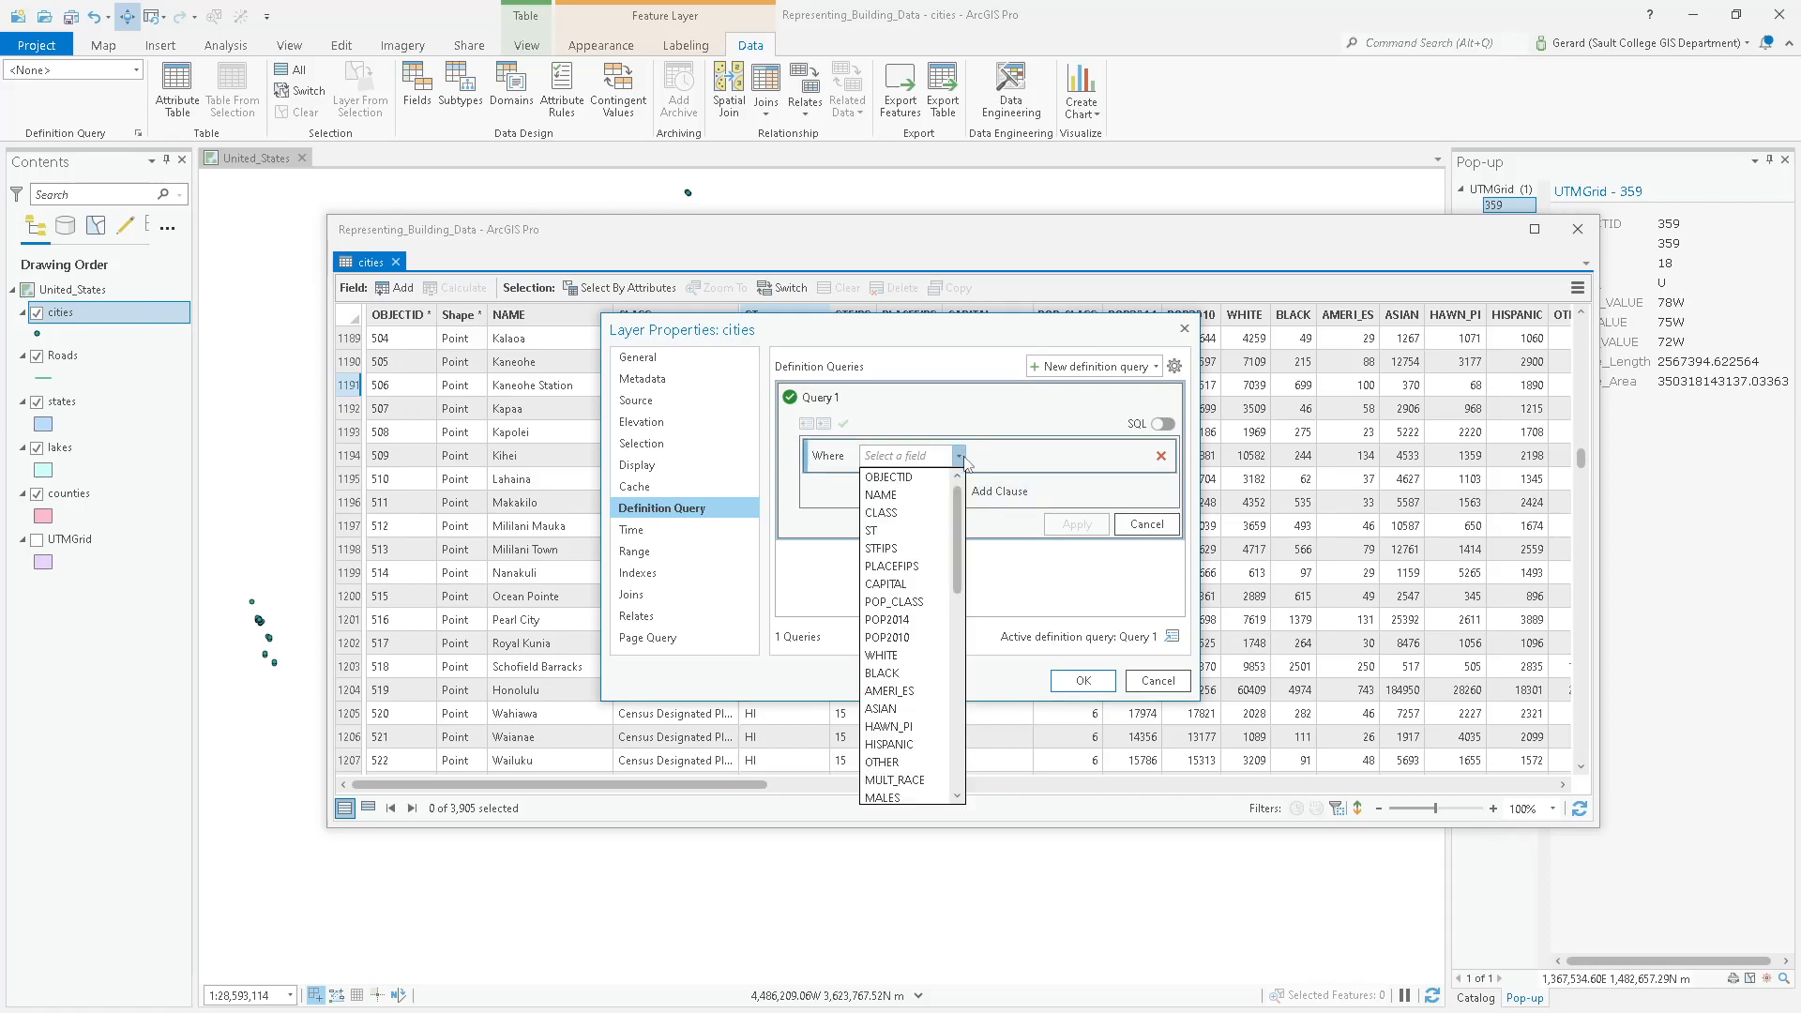
click(882, 530)
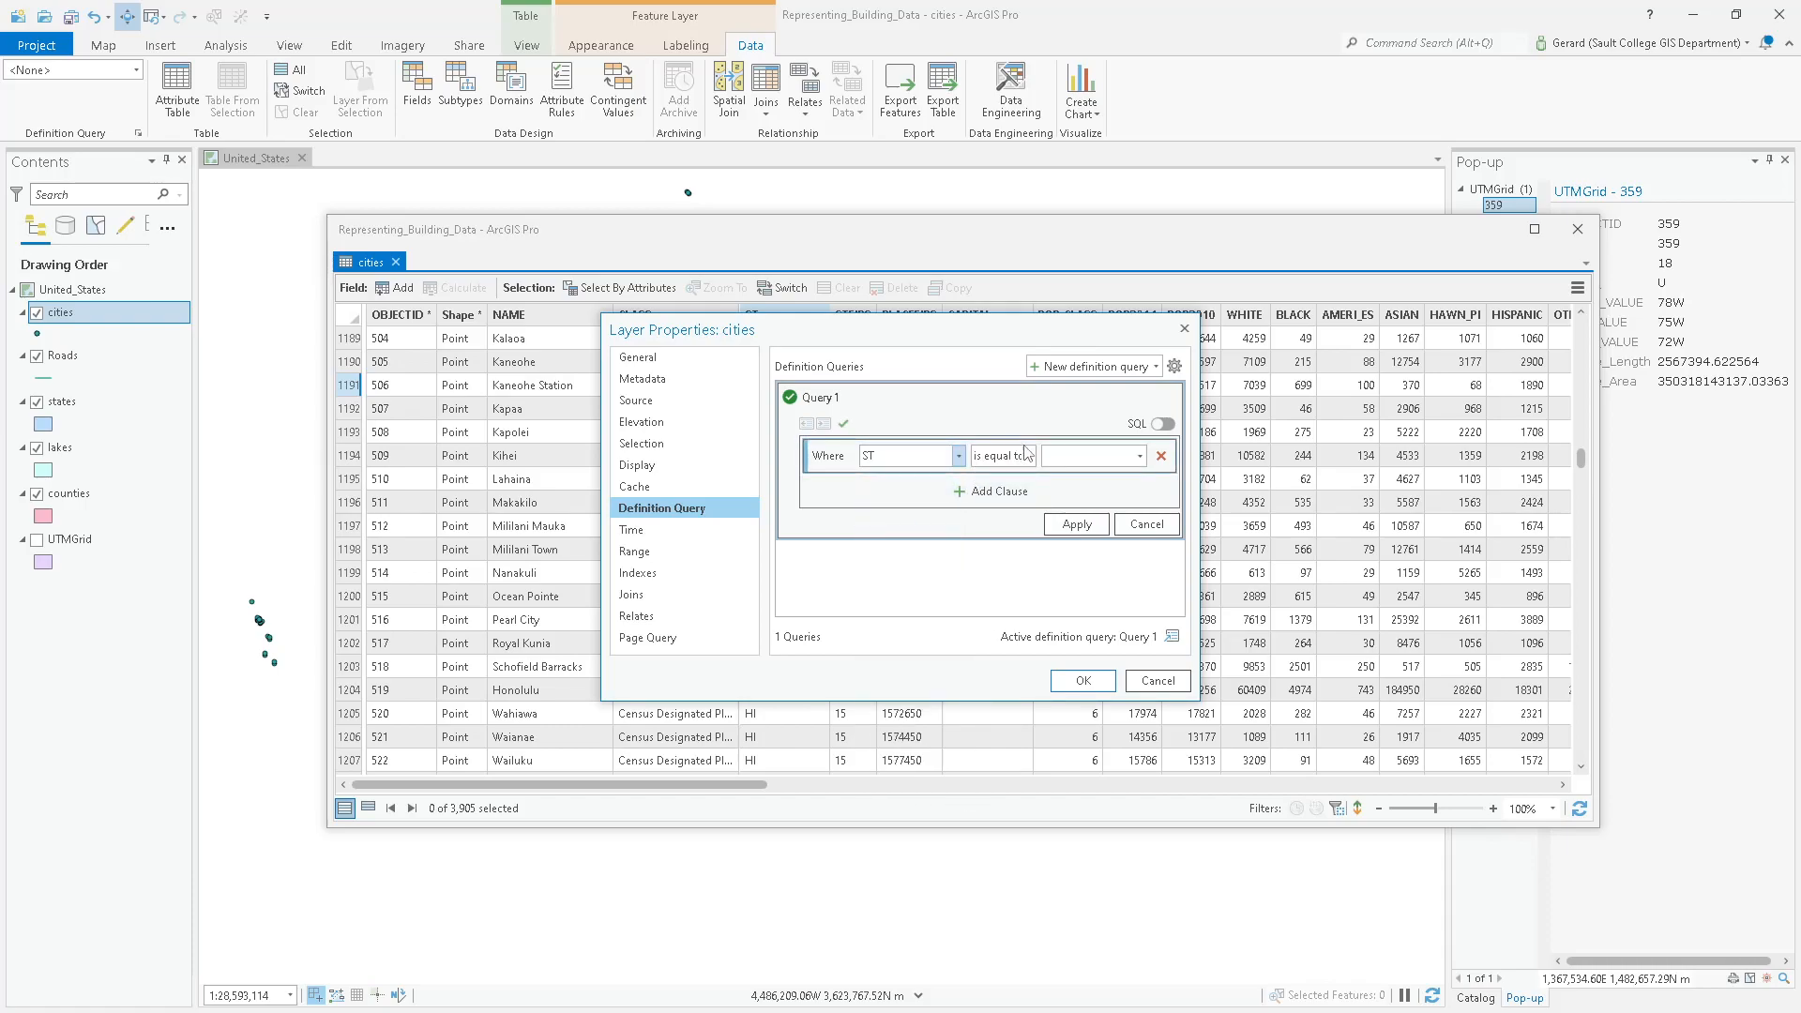
click(1031, 456)
click(1011, 492)
click(1140, 456)
click(1088, 479)
Add an And clause ST is not equal to HI to the cities definition query, accept it and close the attribute table.
click(994, 492)
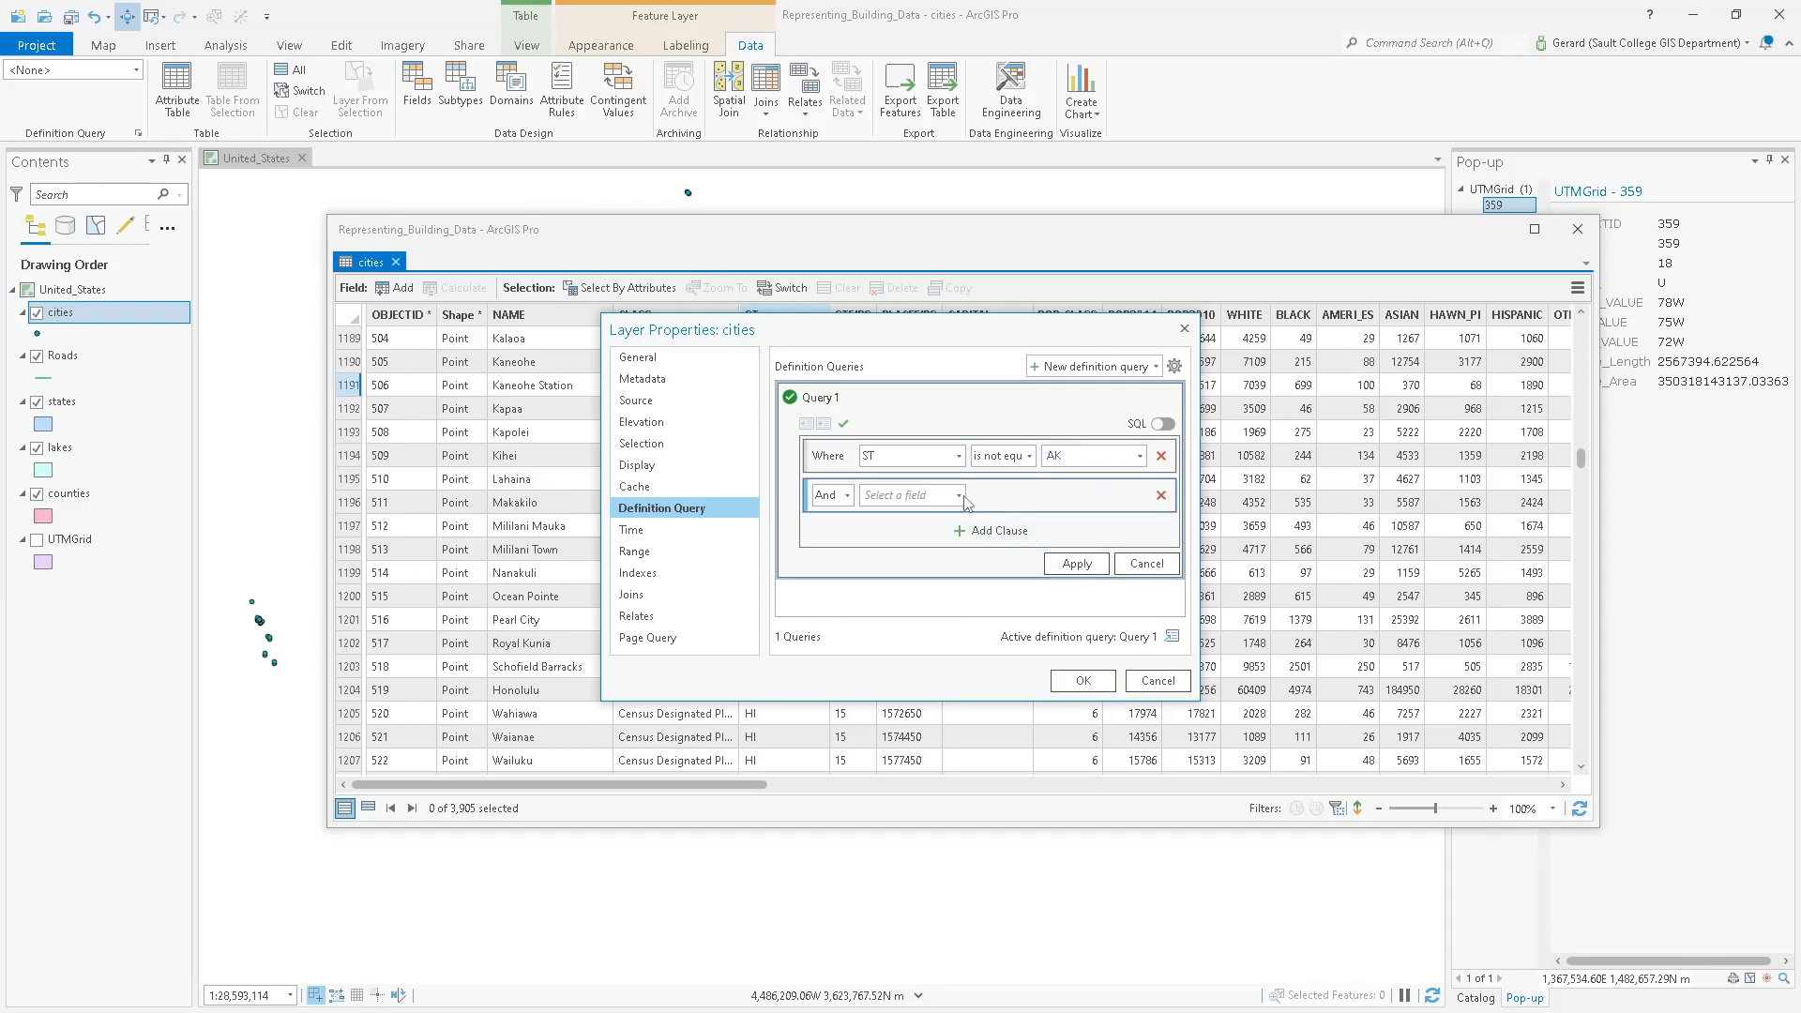
click(956, 495)
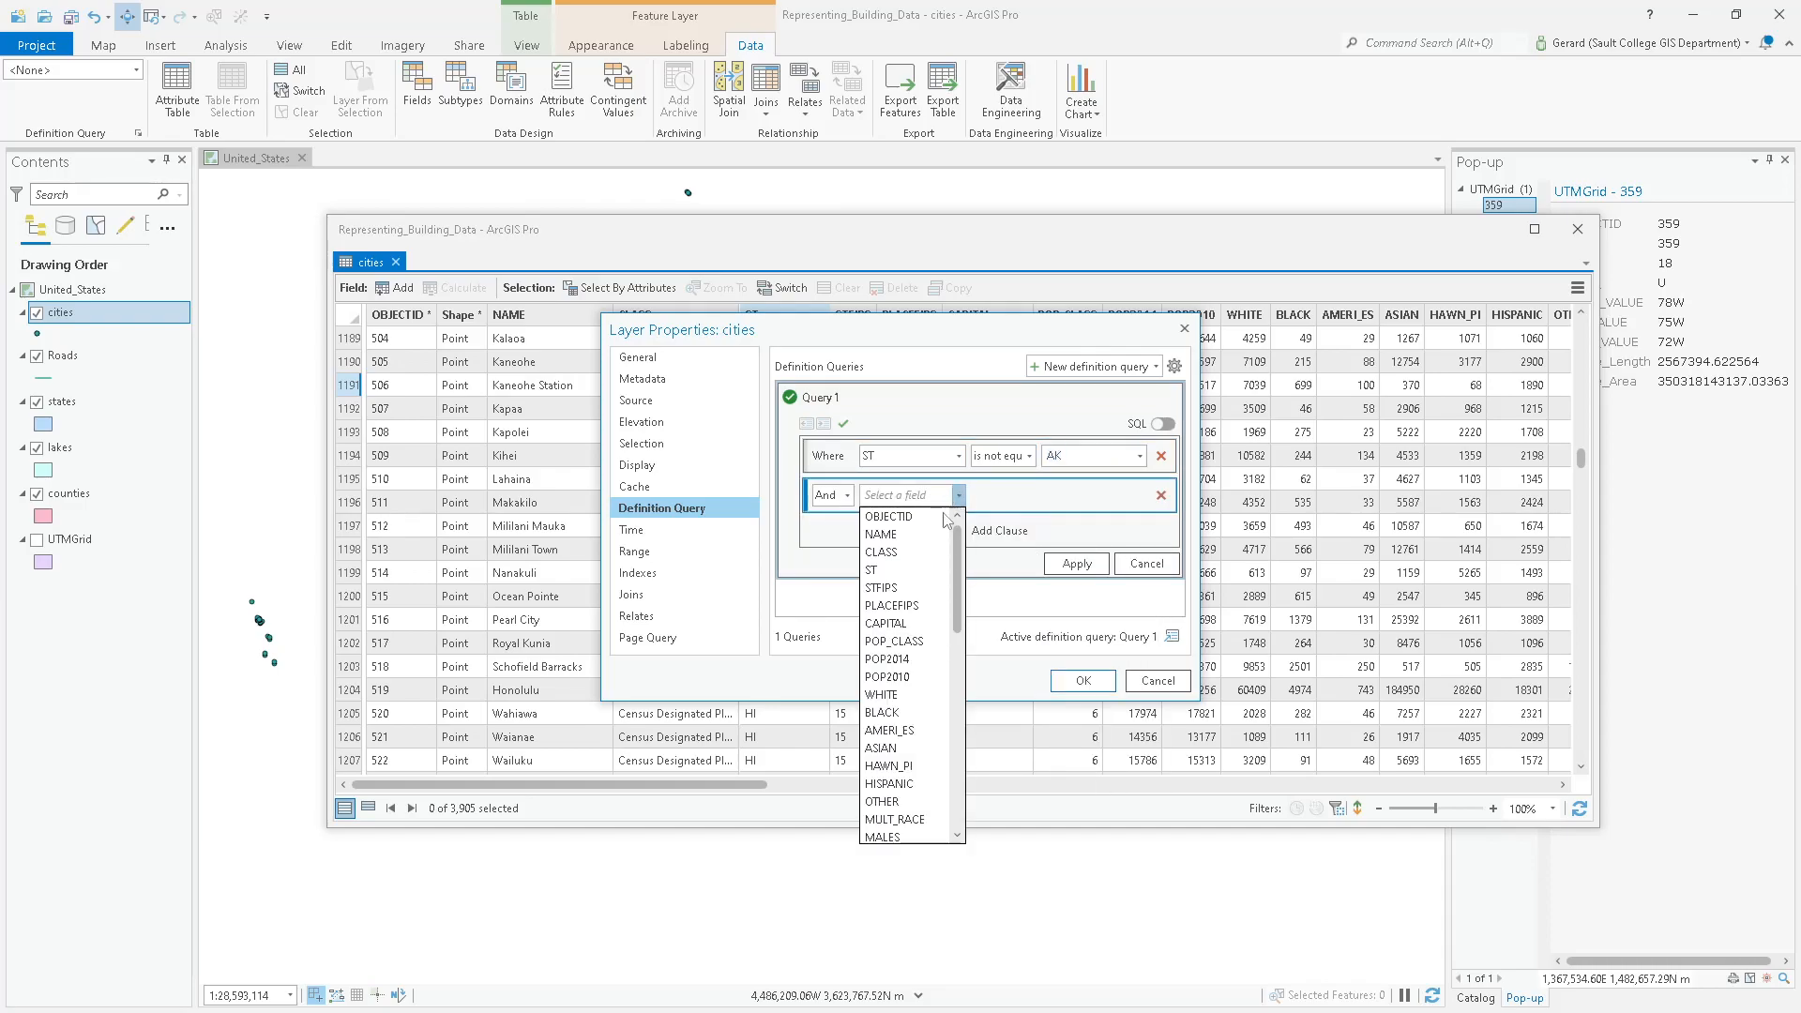
click(902, 572)
click(1029, 495)
click(1007, 552)
click(1029, 495)
click(1008, 542)
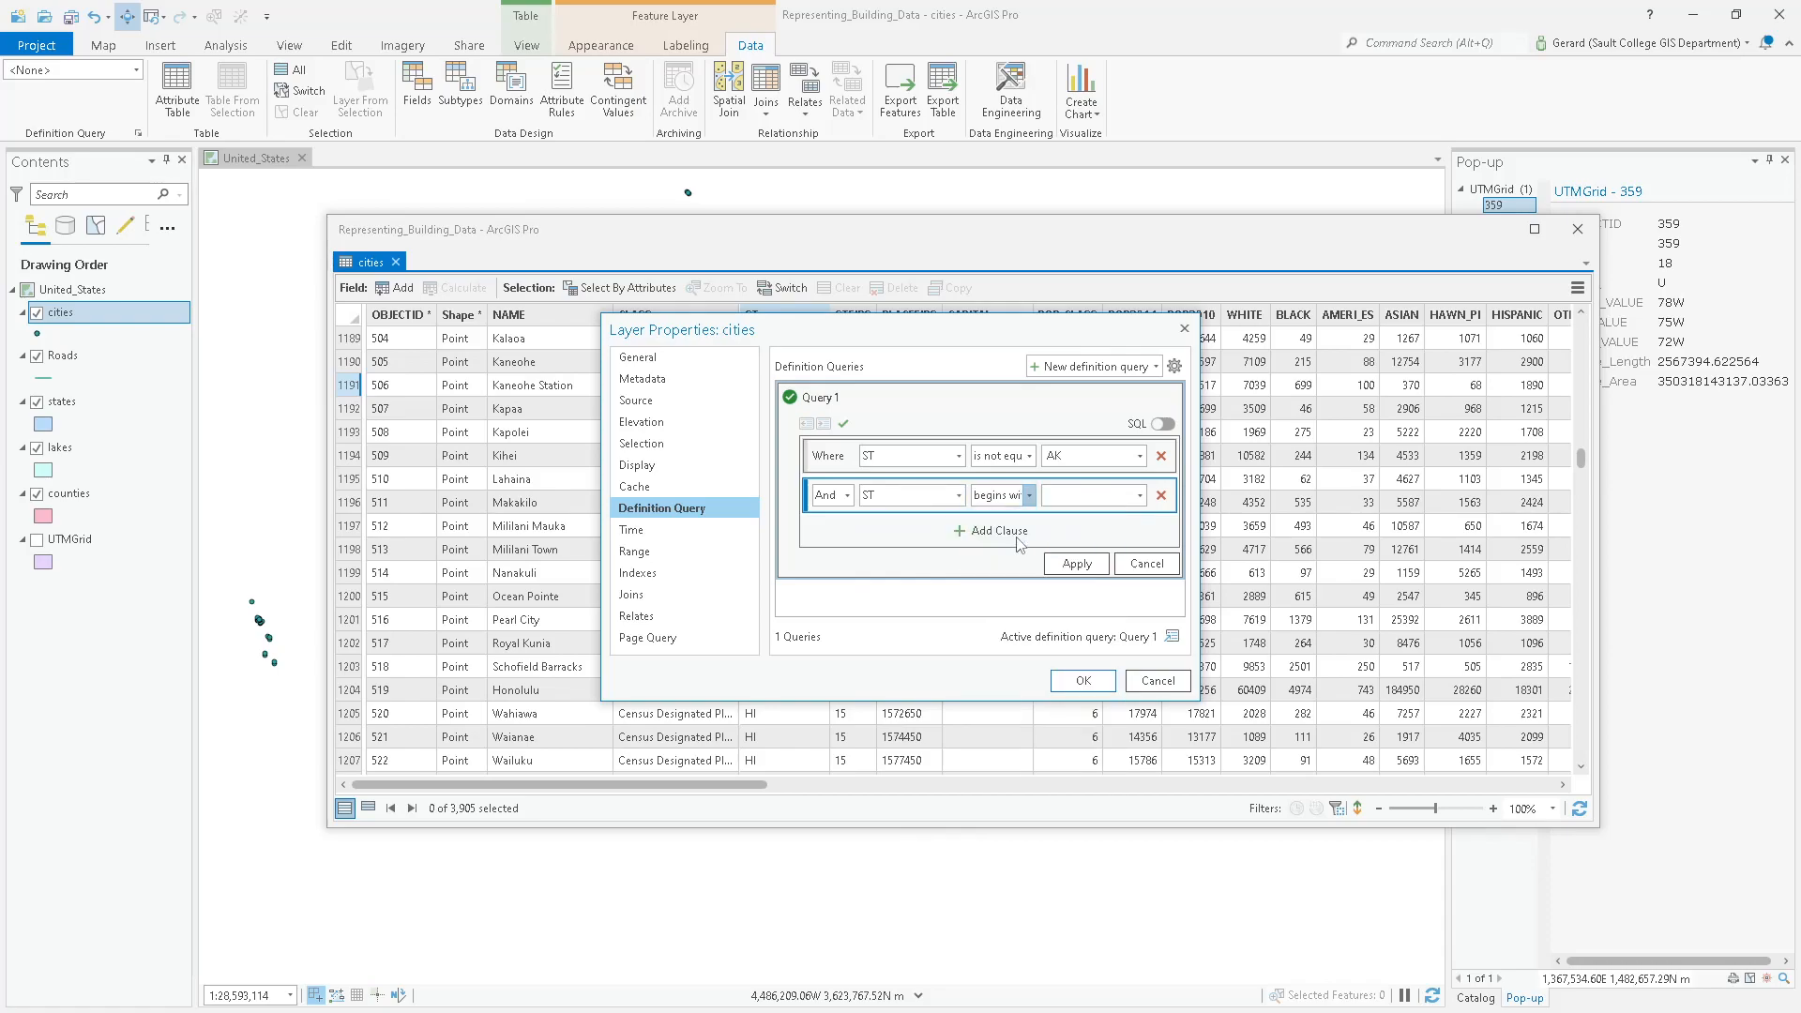
click(1140, 496)
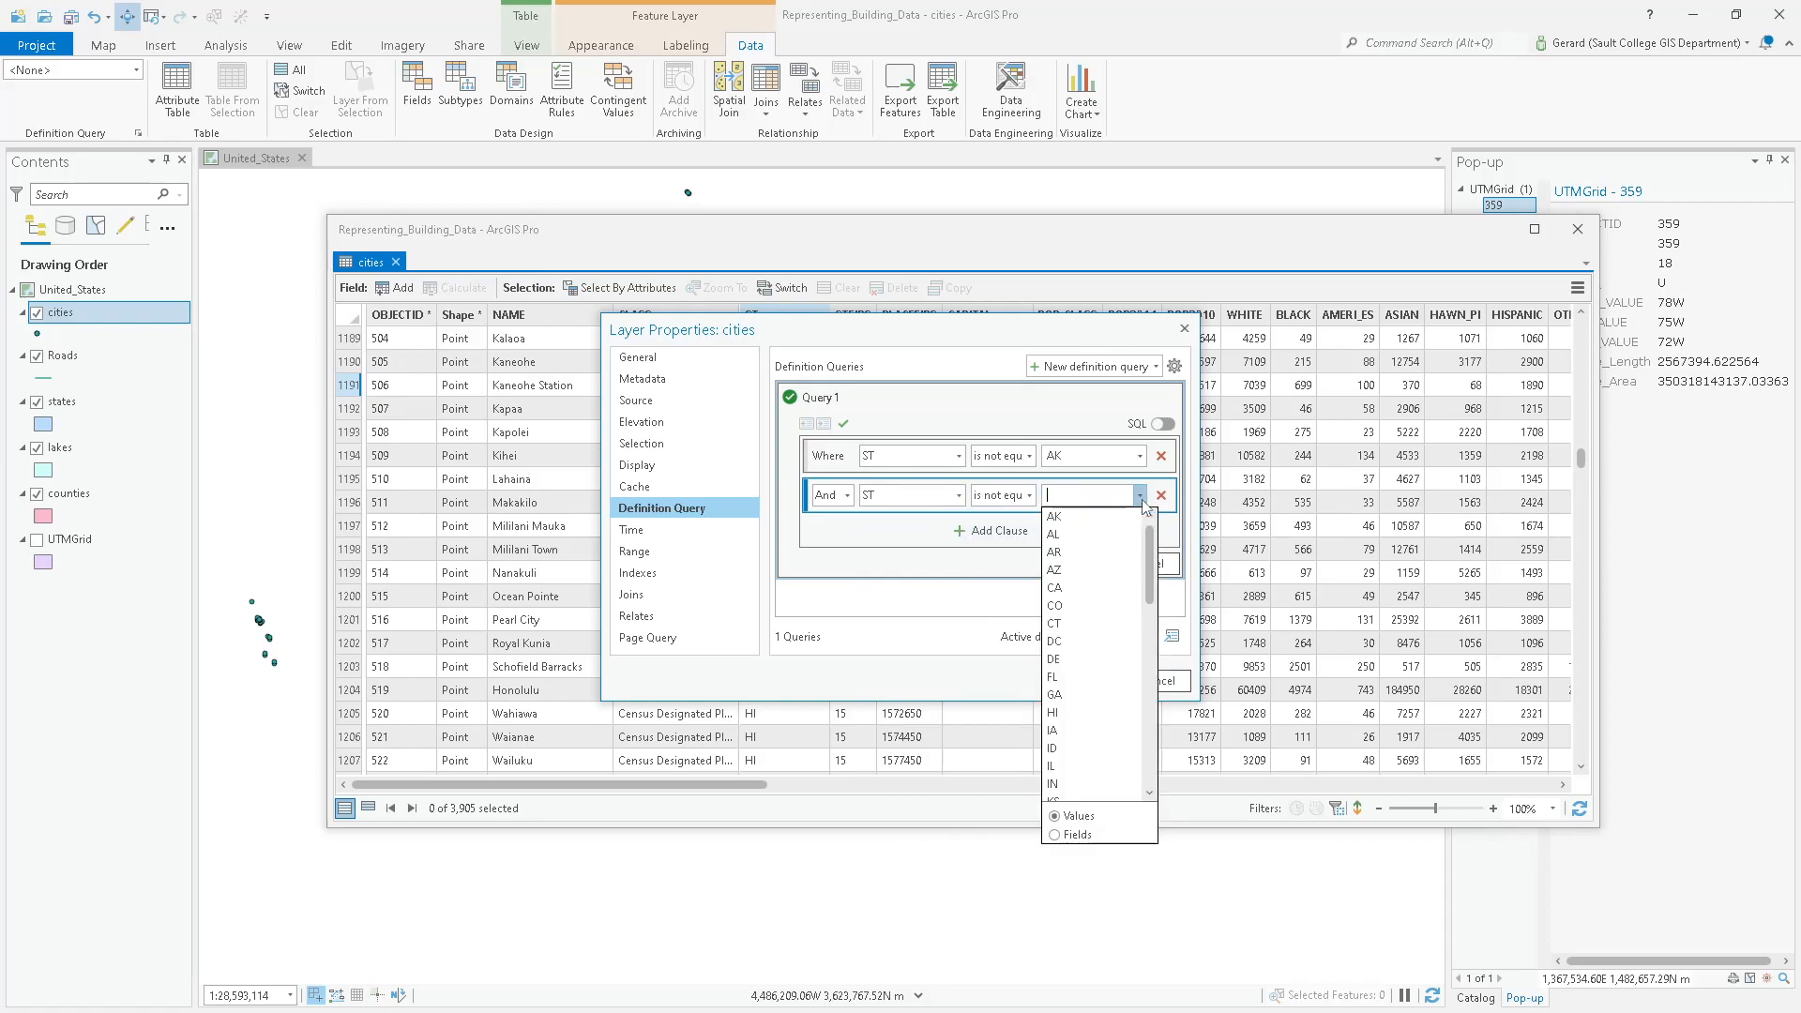
click(1070, 713)
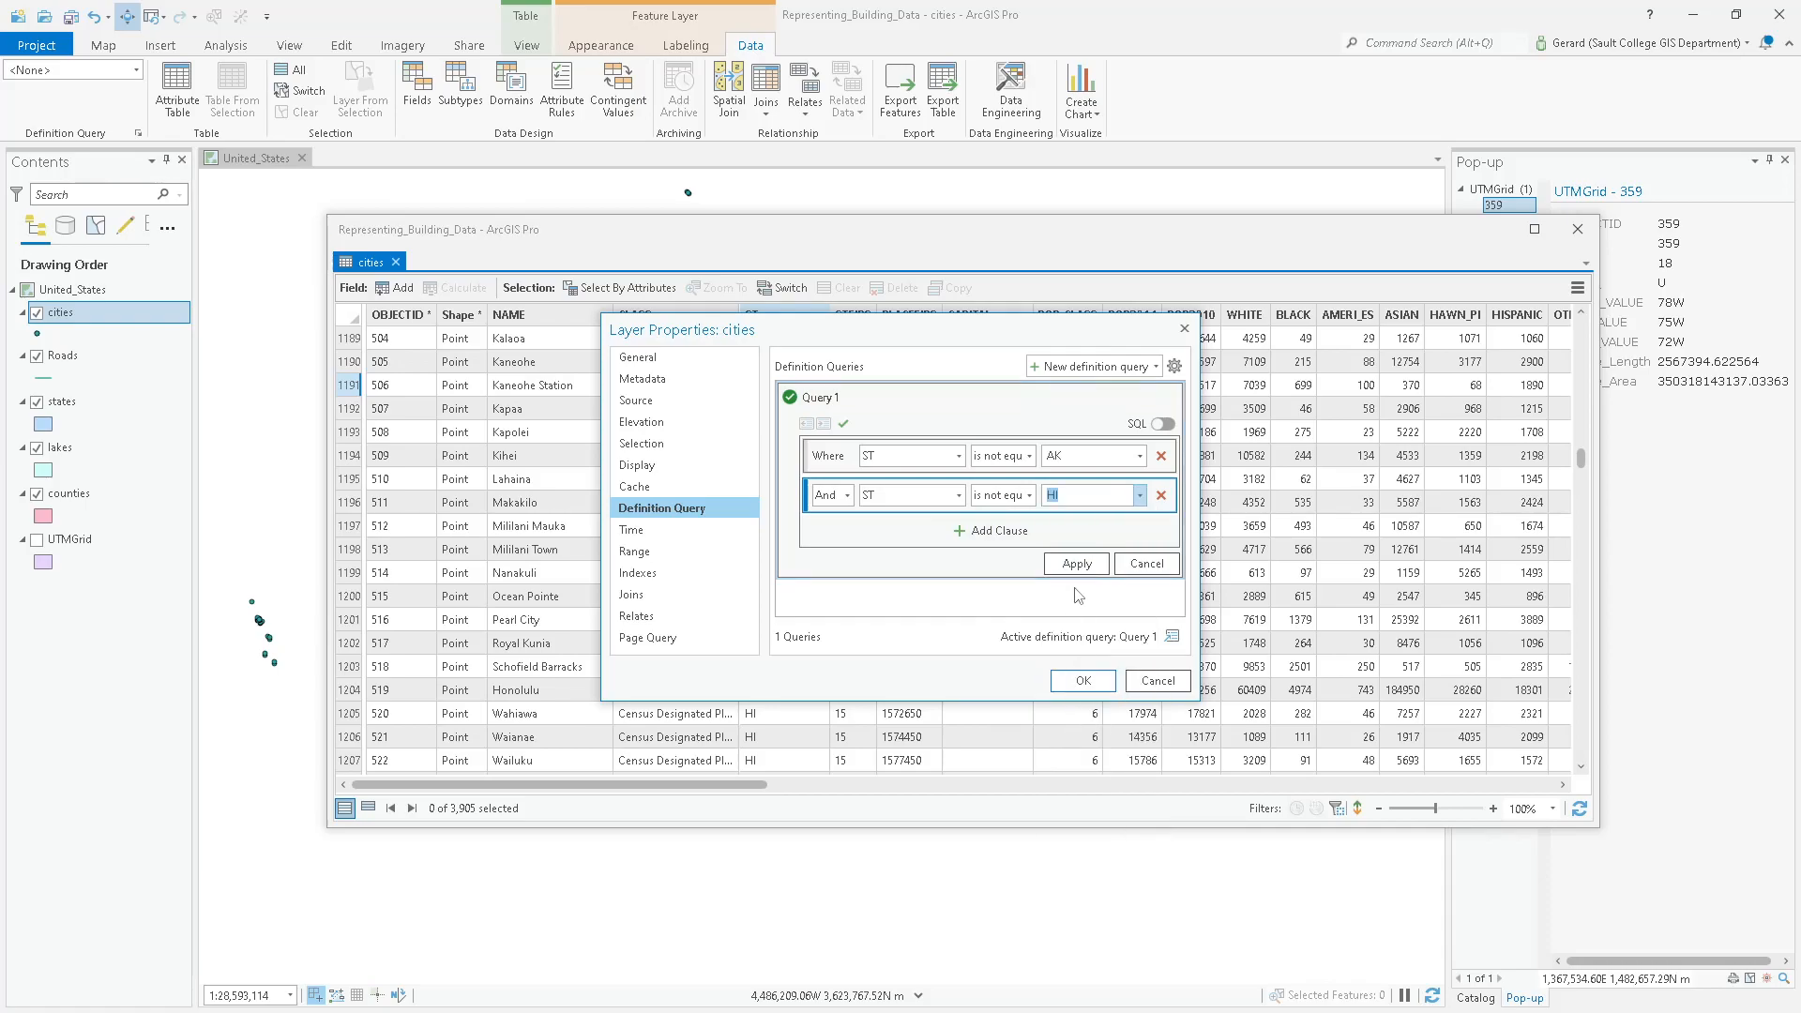
click(1088, 684)
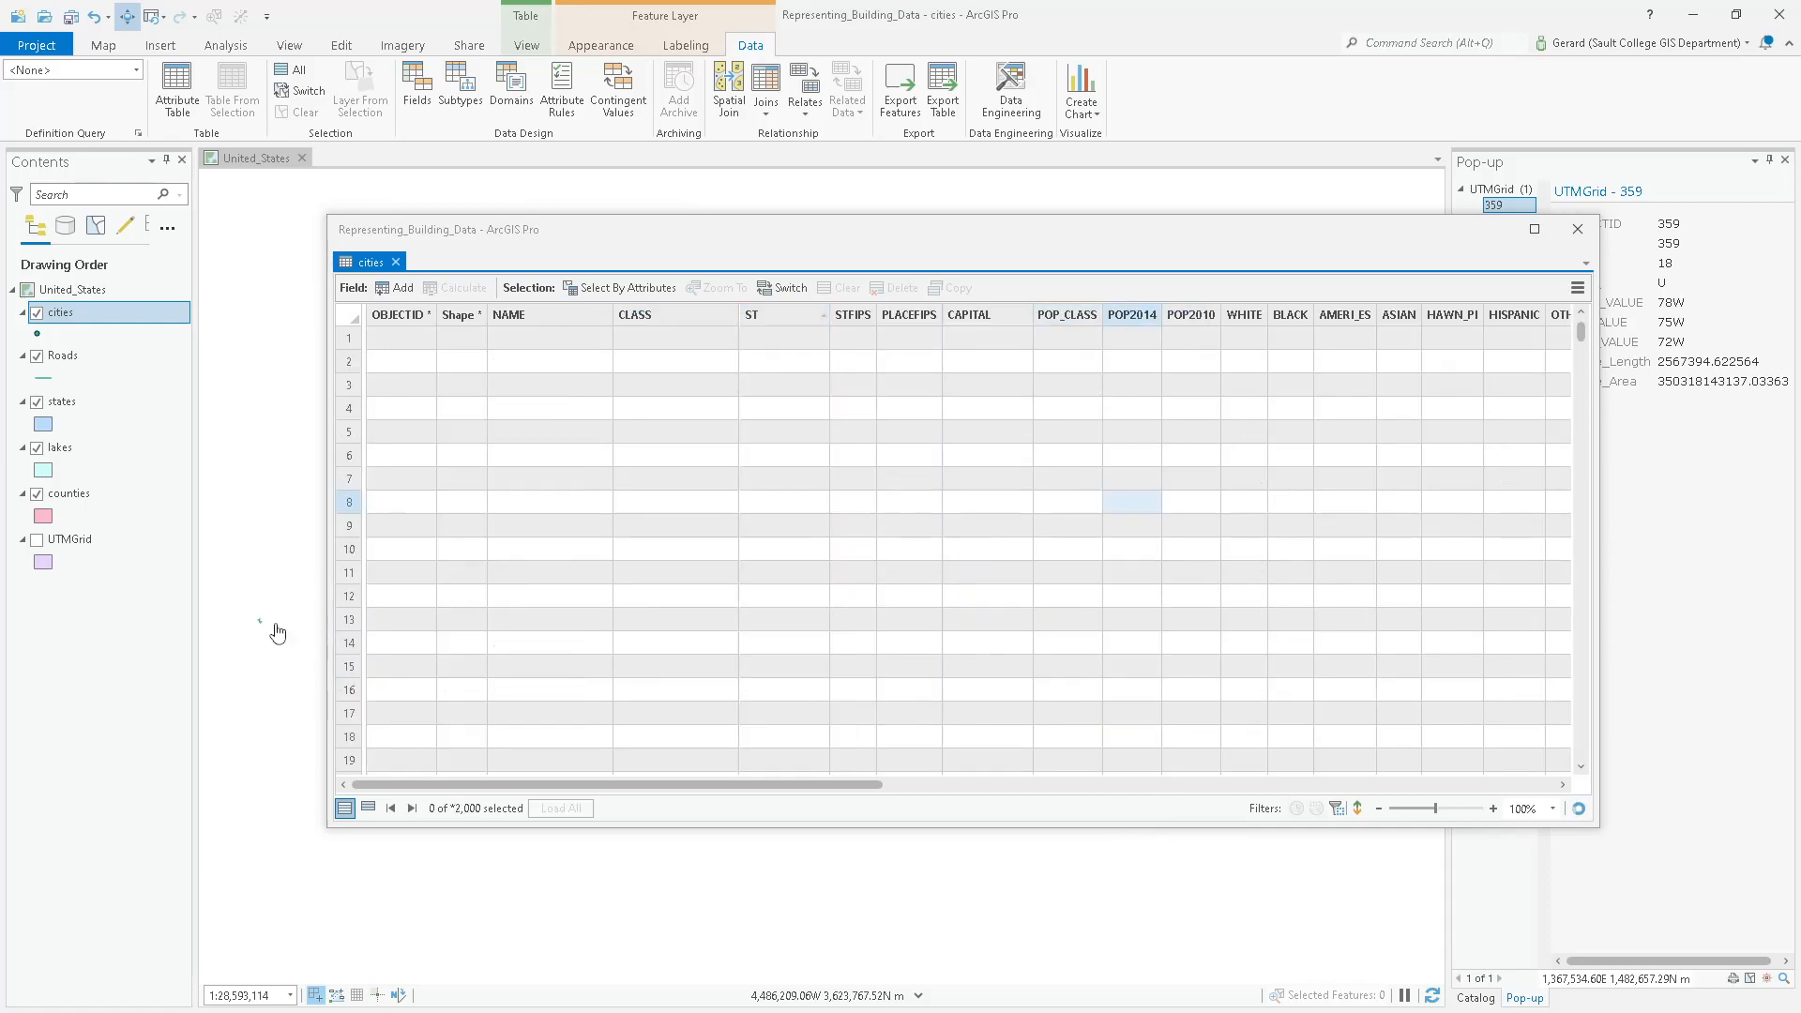
click(1577, 228)
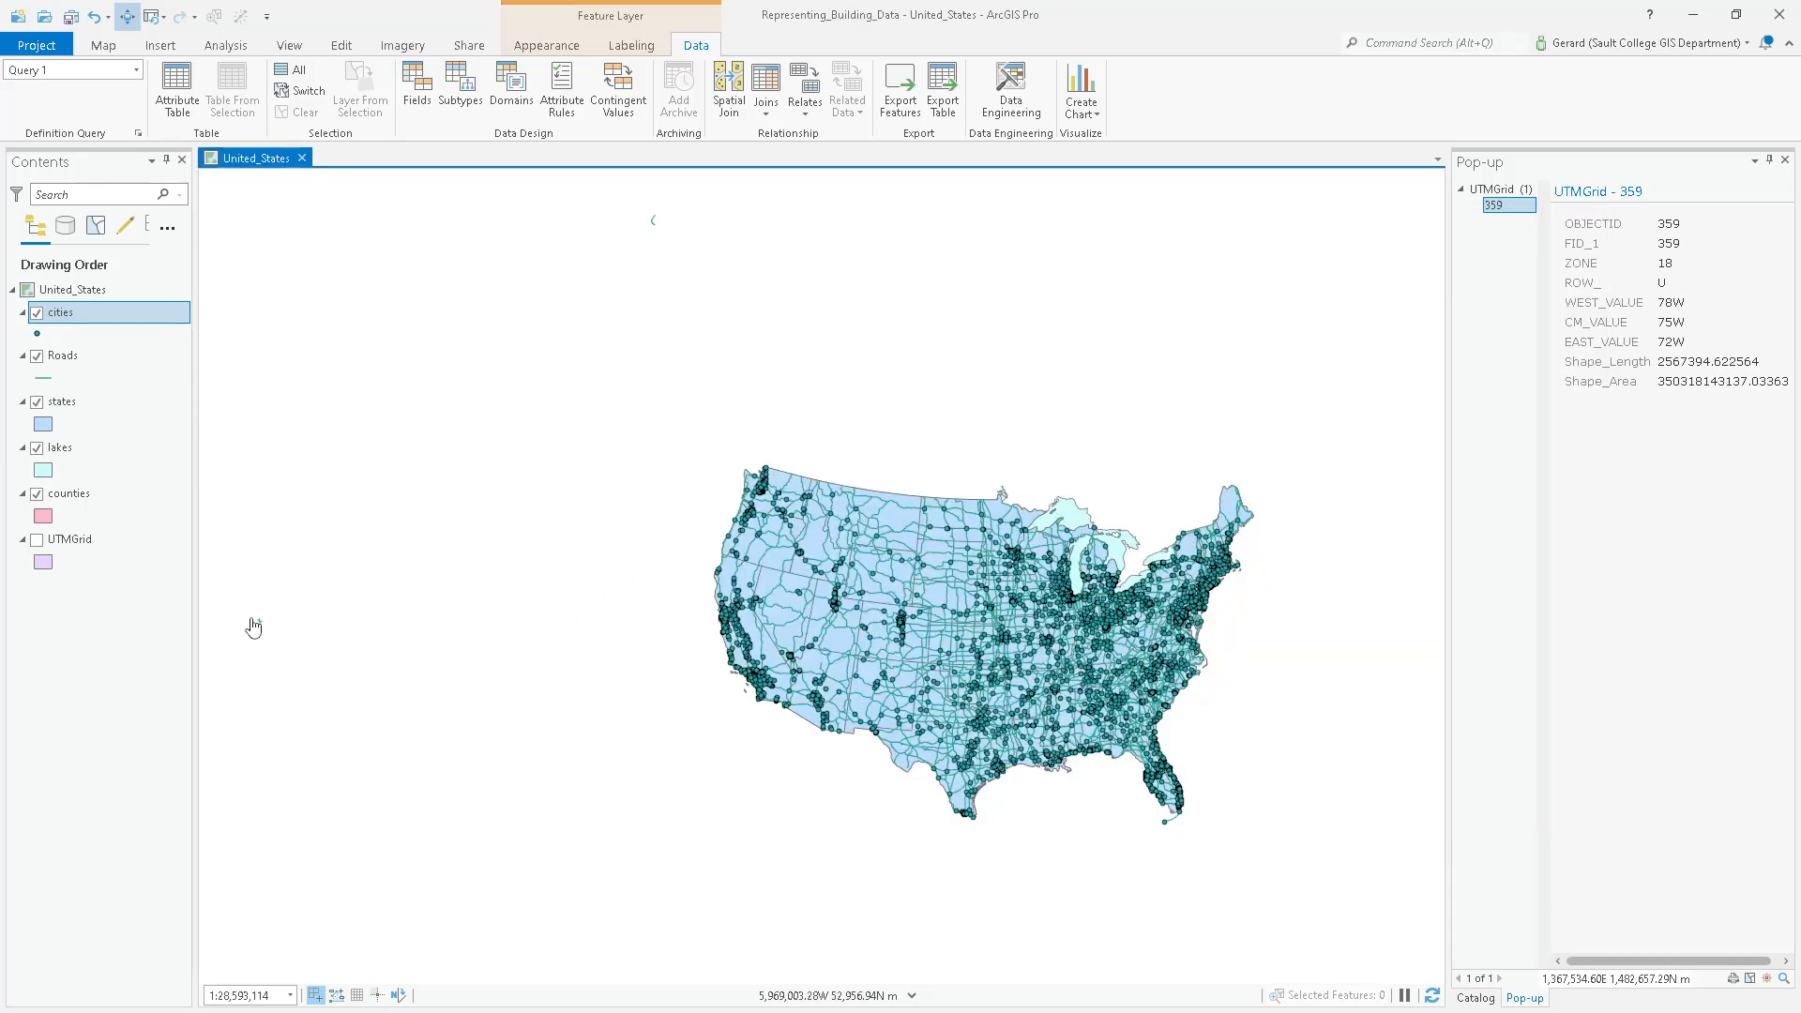
Examine the roads remaining over Hawaii and check the Roads attribute table for a field that identifies the state.
scroll(253, 627, up, 5)
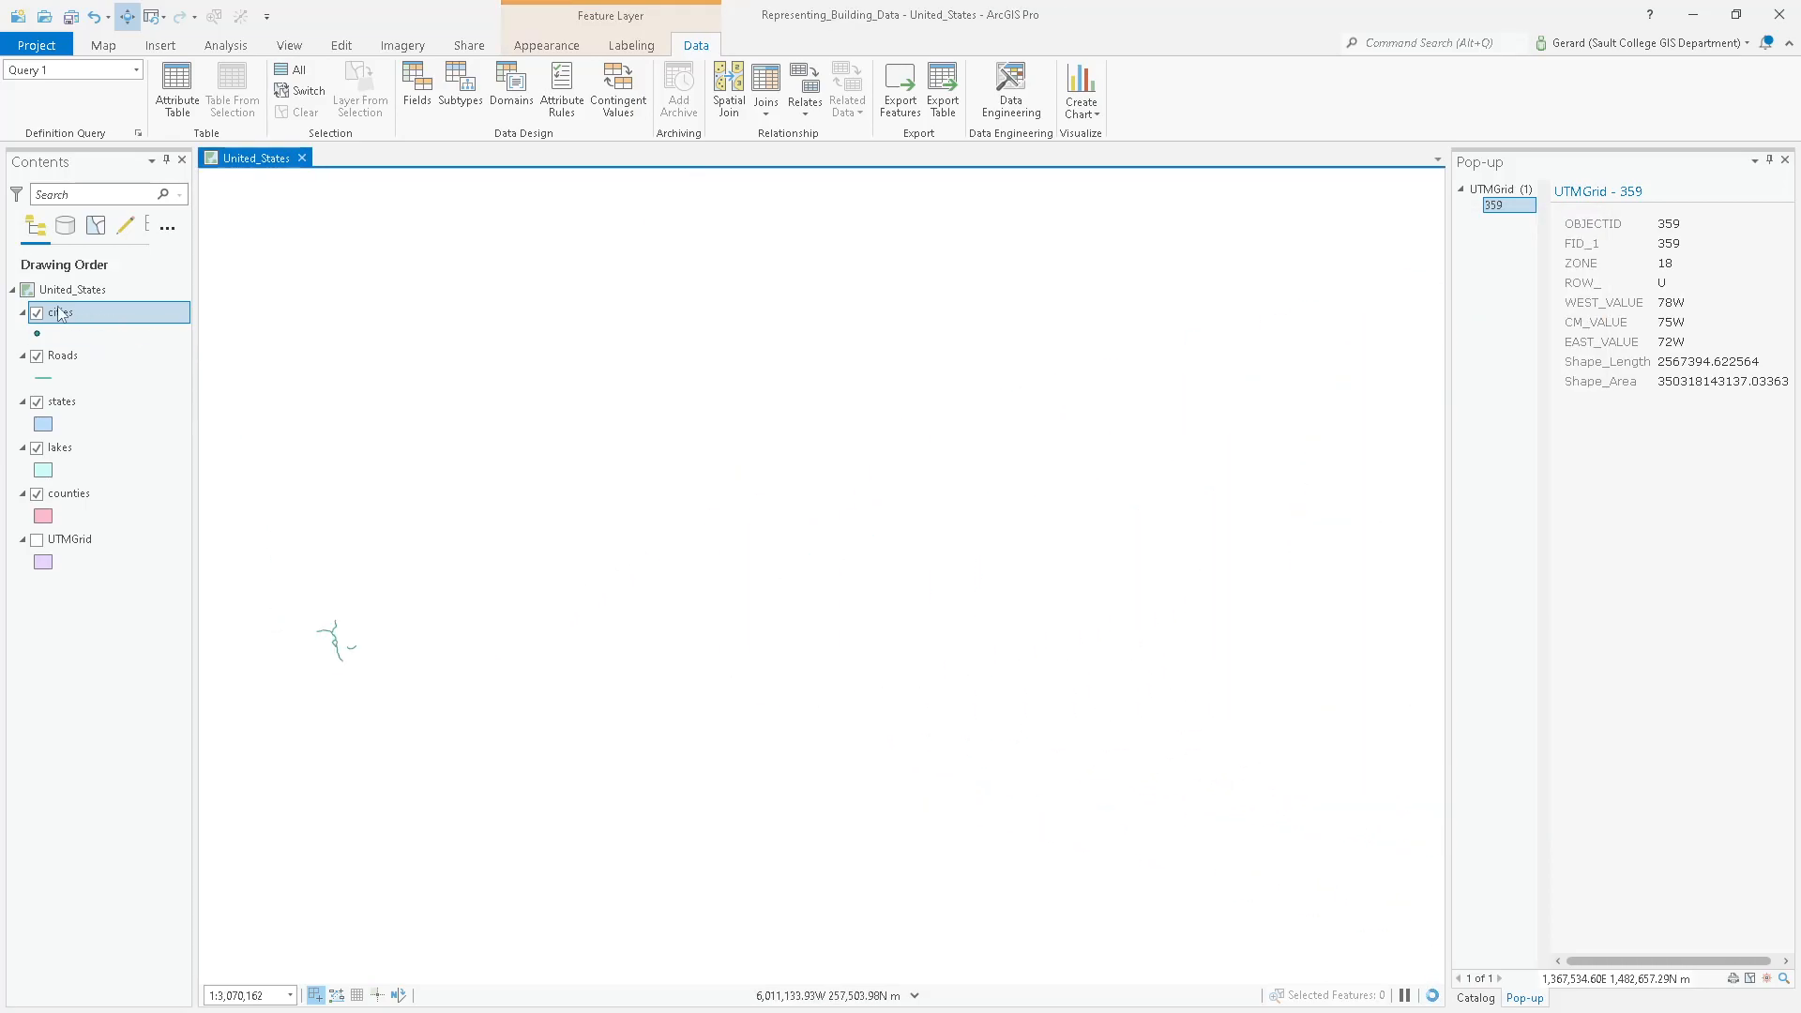
click(64, 358)
right_click(70, 358)
click(84, 359)
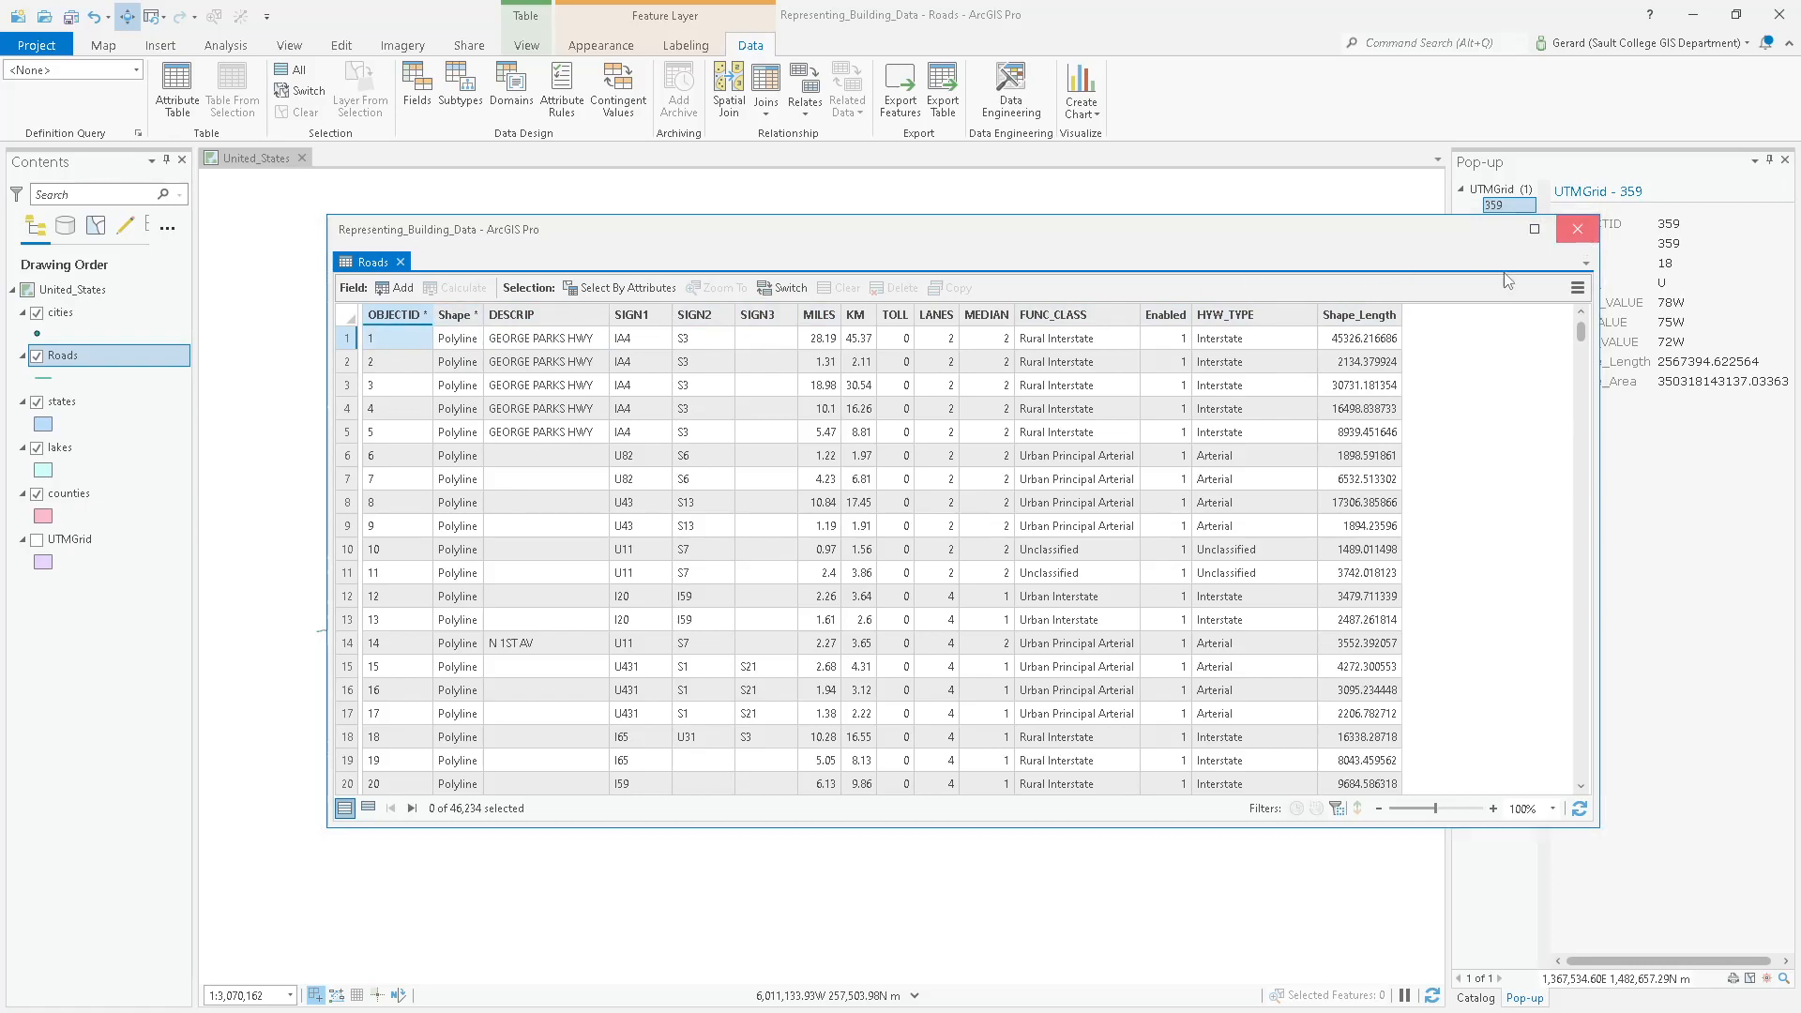
click(1576, 229)
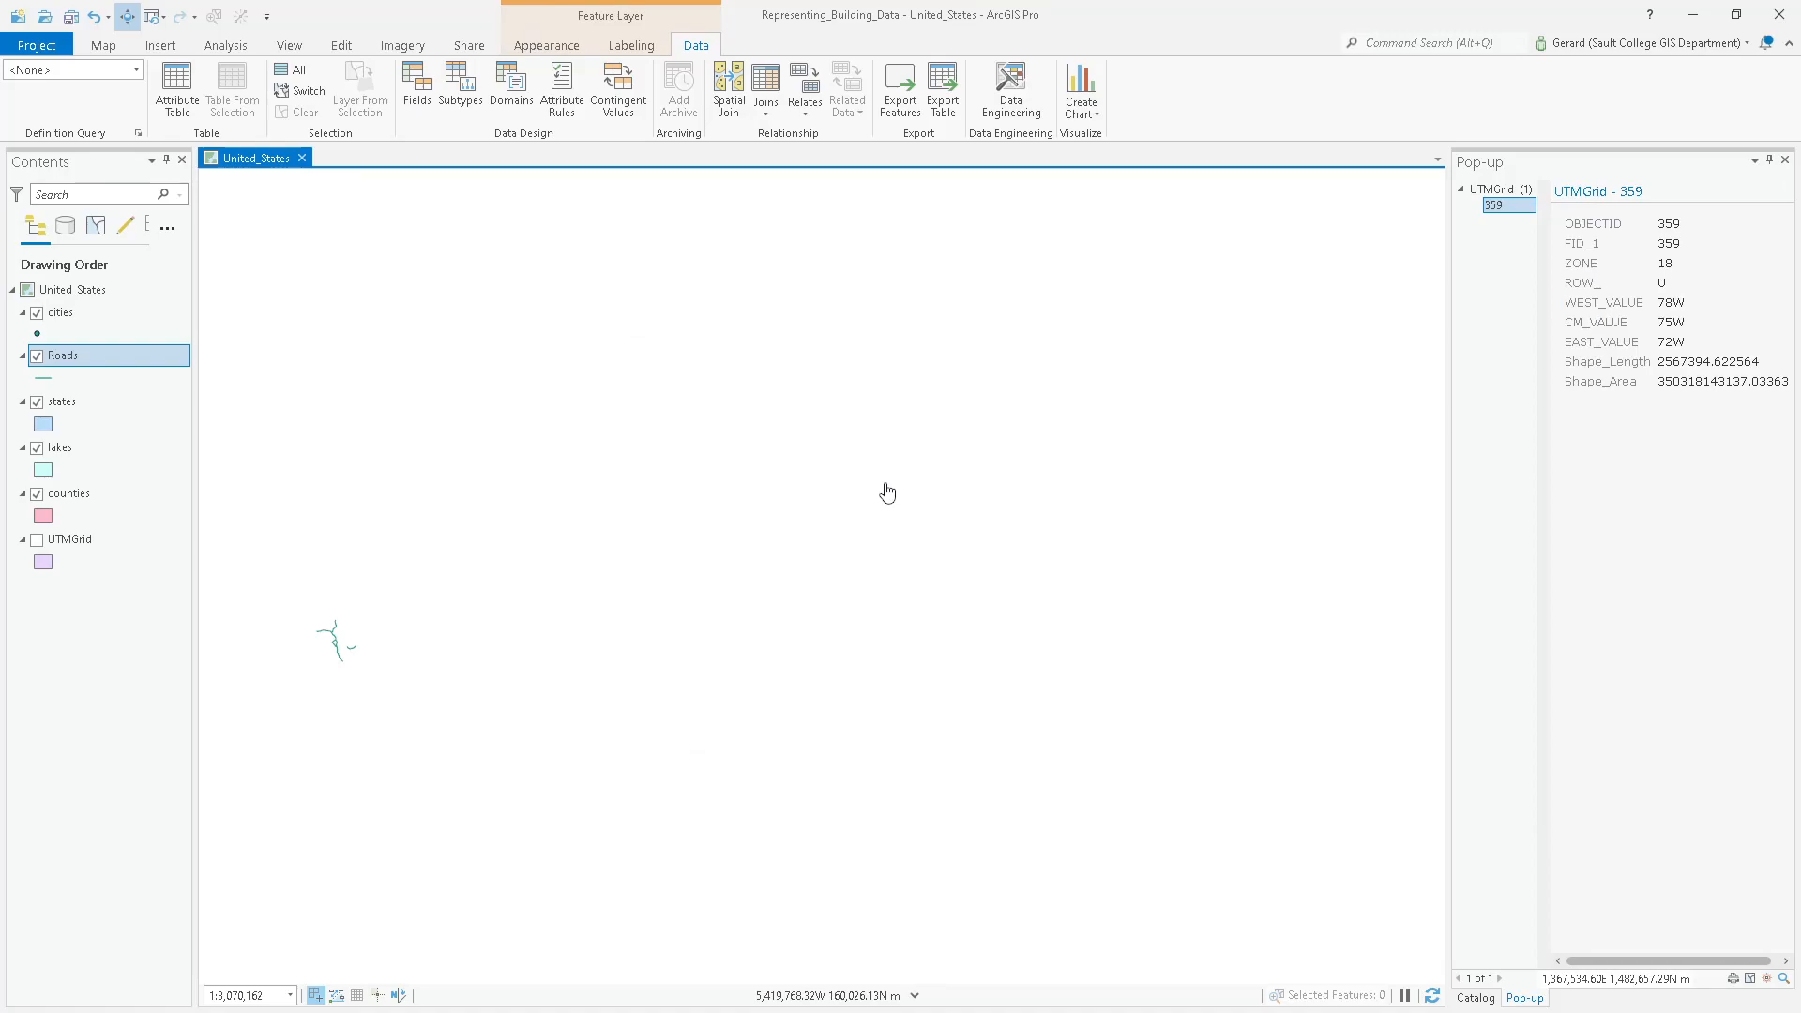
scroll(877, 563, down, 5)
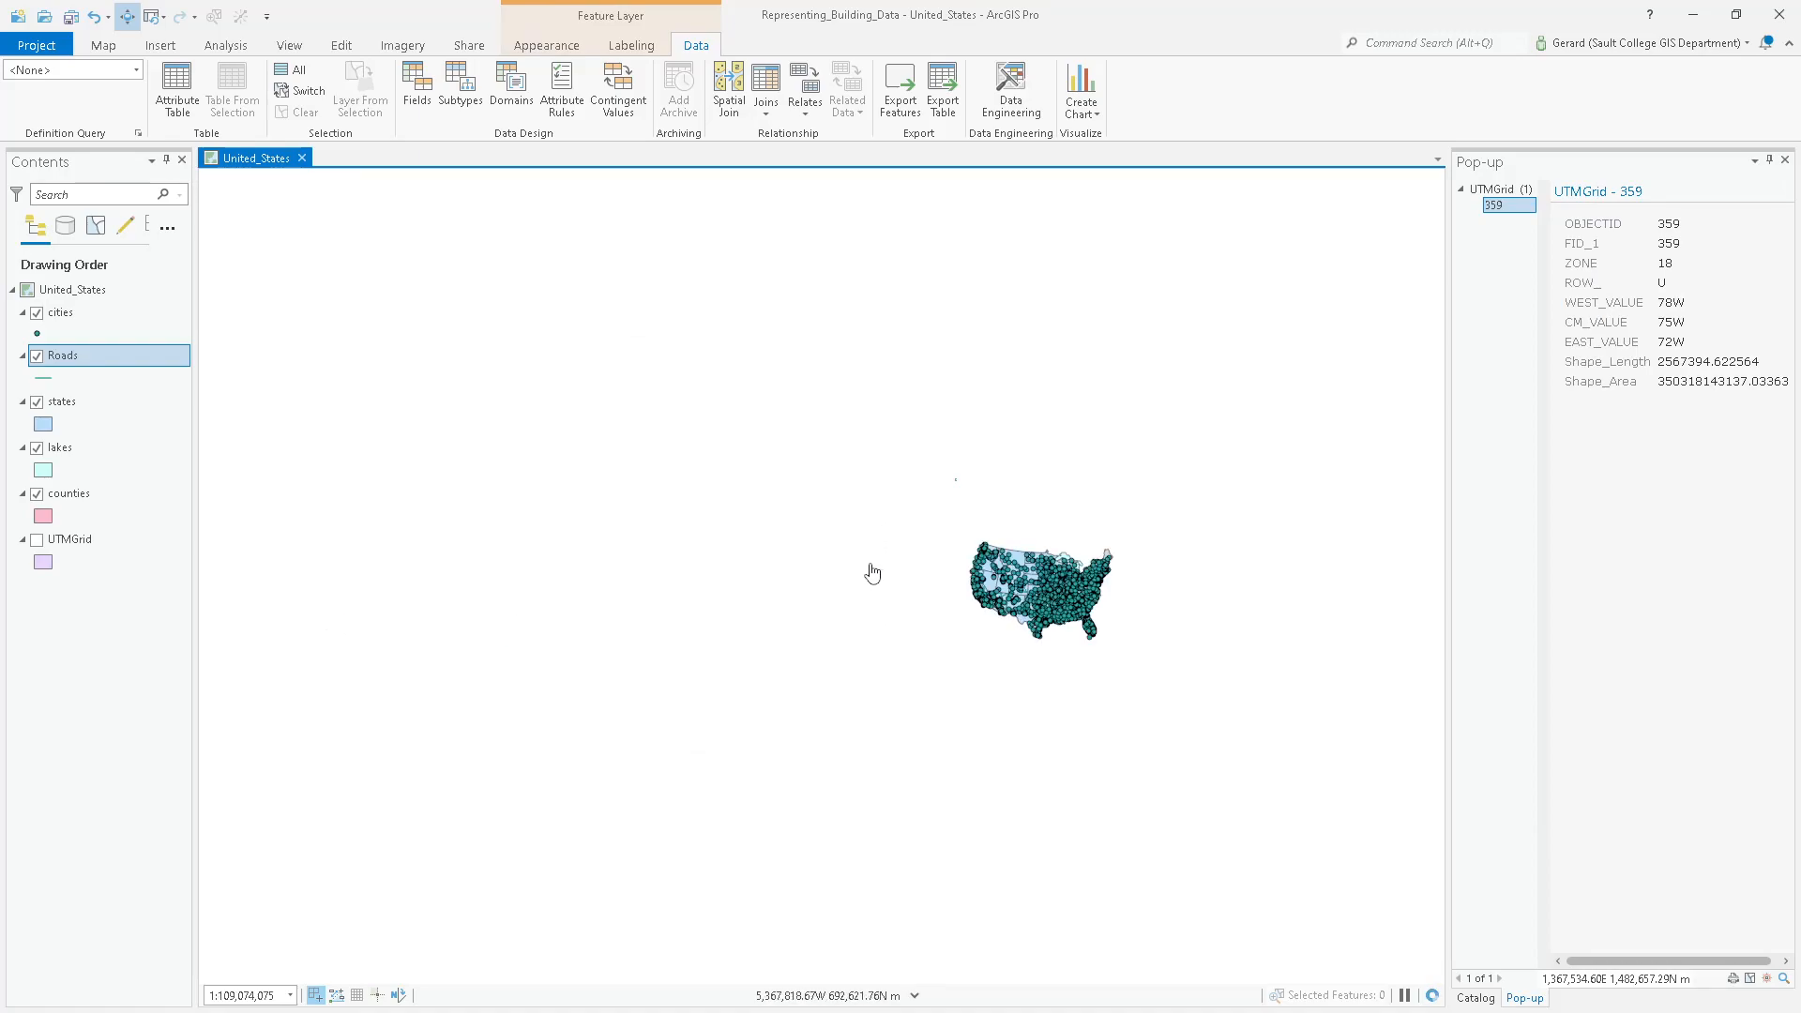
scroll(1031, 577, up, 5)
mouse_move(1008, 555)
mouse_down()
mouse_move(891, 505)
mouse_move(940, 540)
mouse_move(913, 540)
mouse_up()
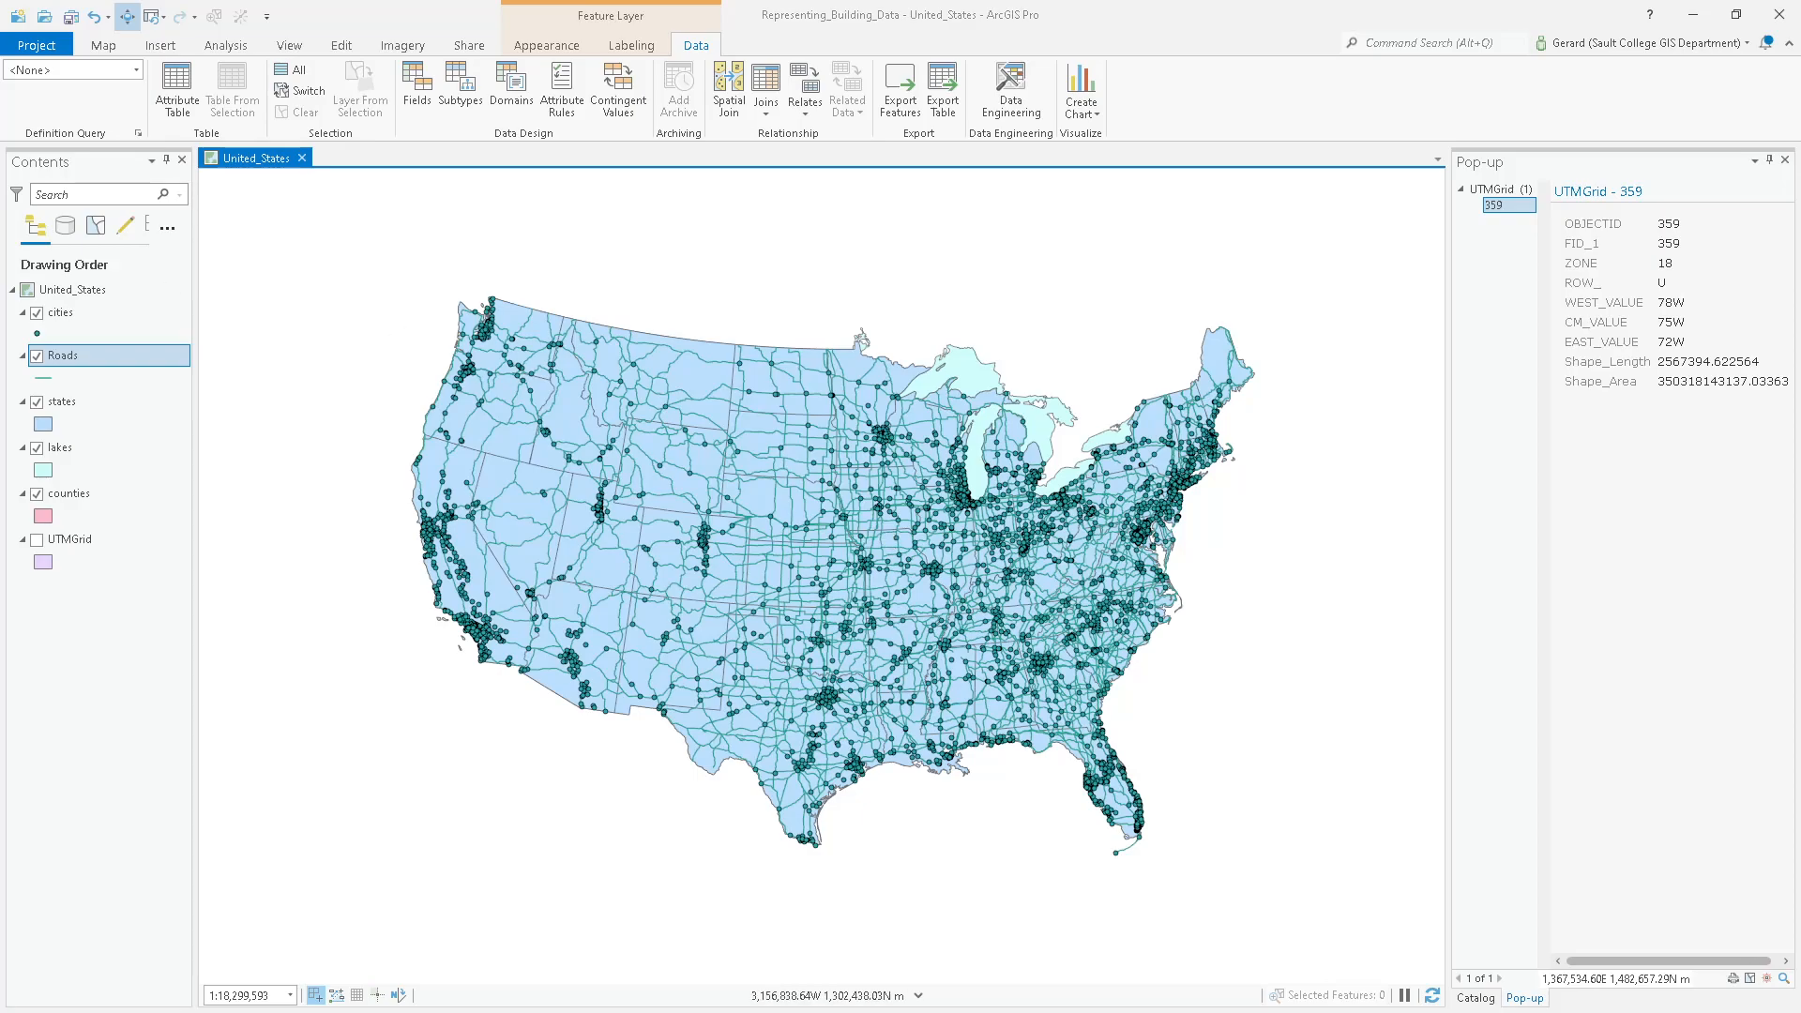
Switch to the Word lab document and read instruction 8 and the Cities row of the layer parameters table.
key(alt+Tab)
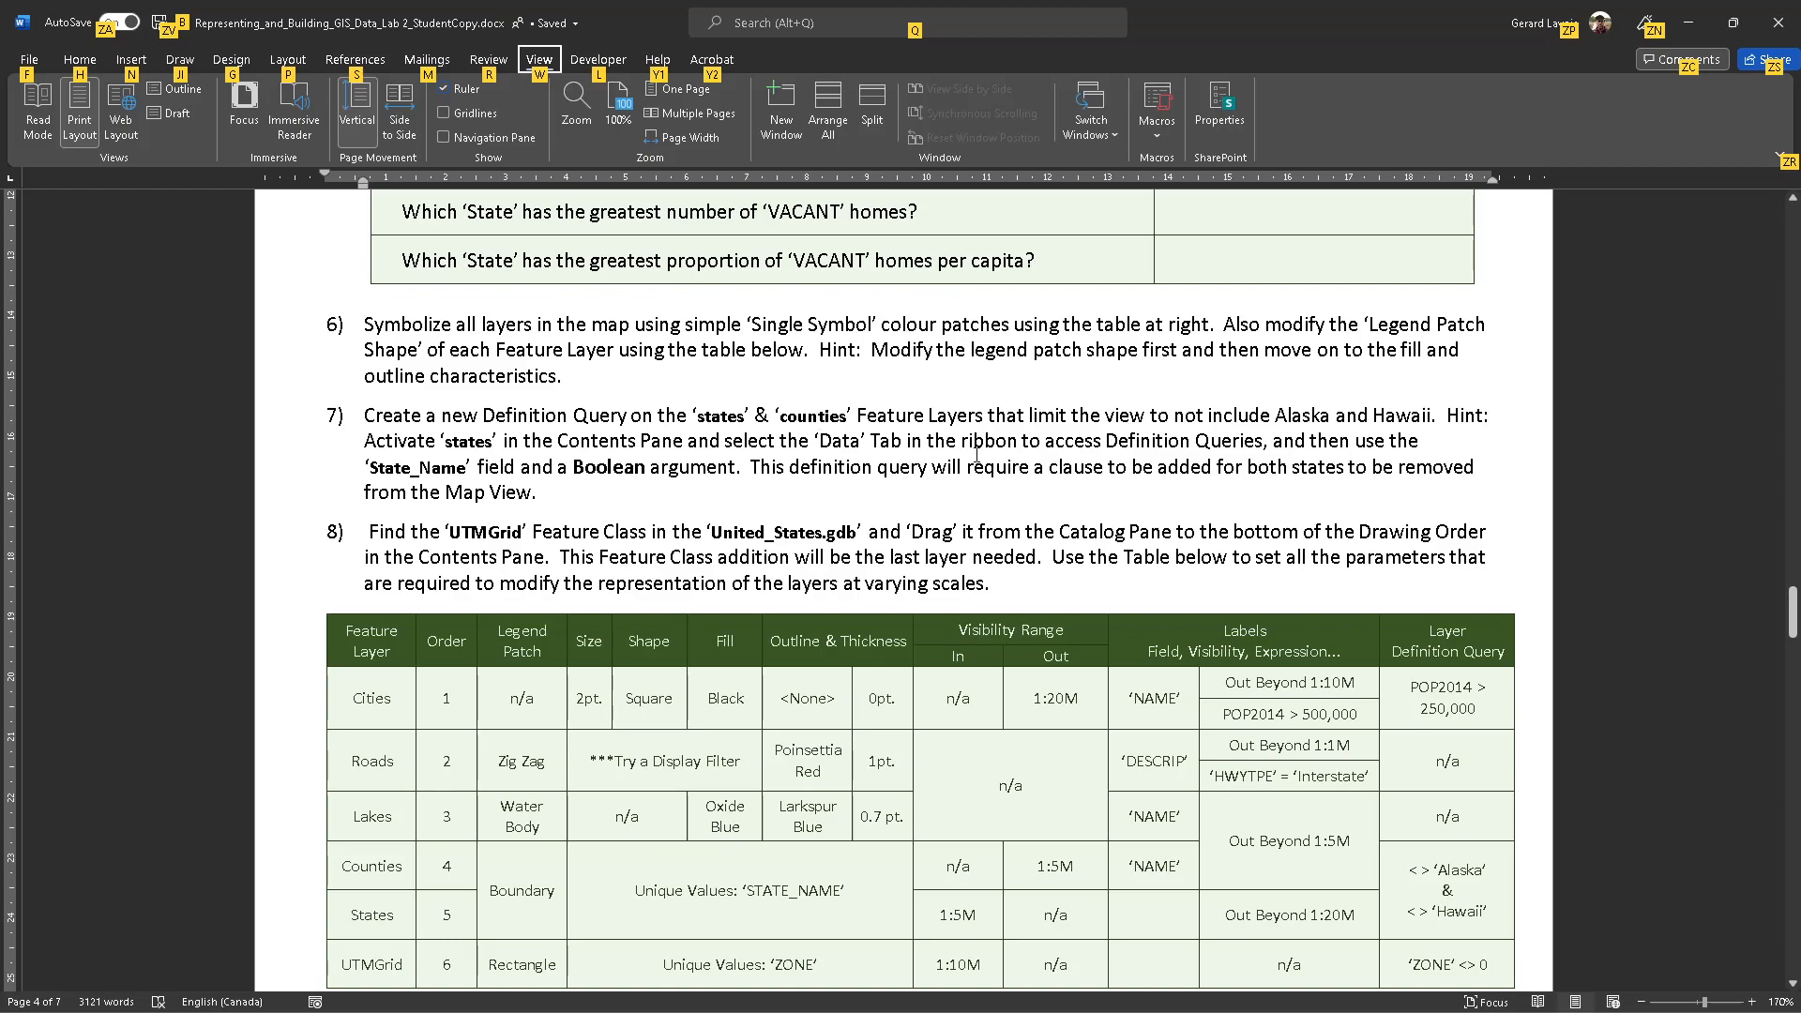
drag(372, 532, 1333, 573)
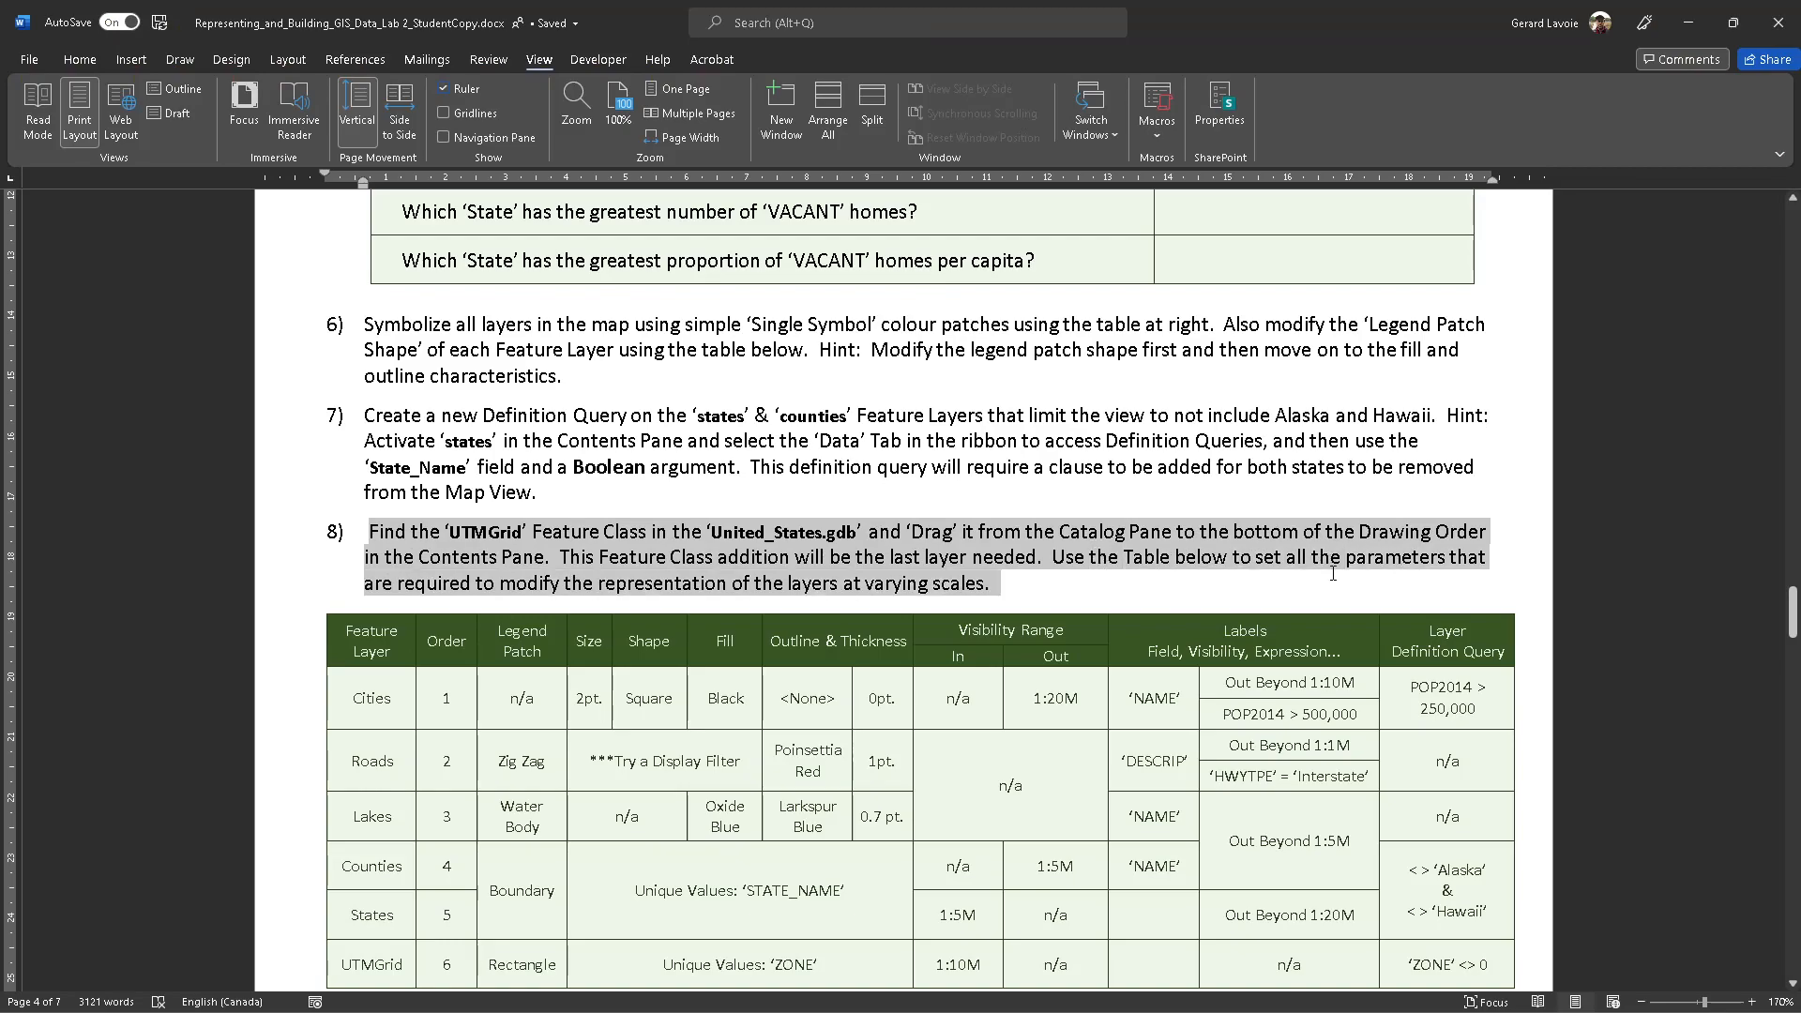
click(791, 559)
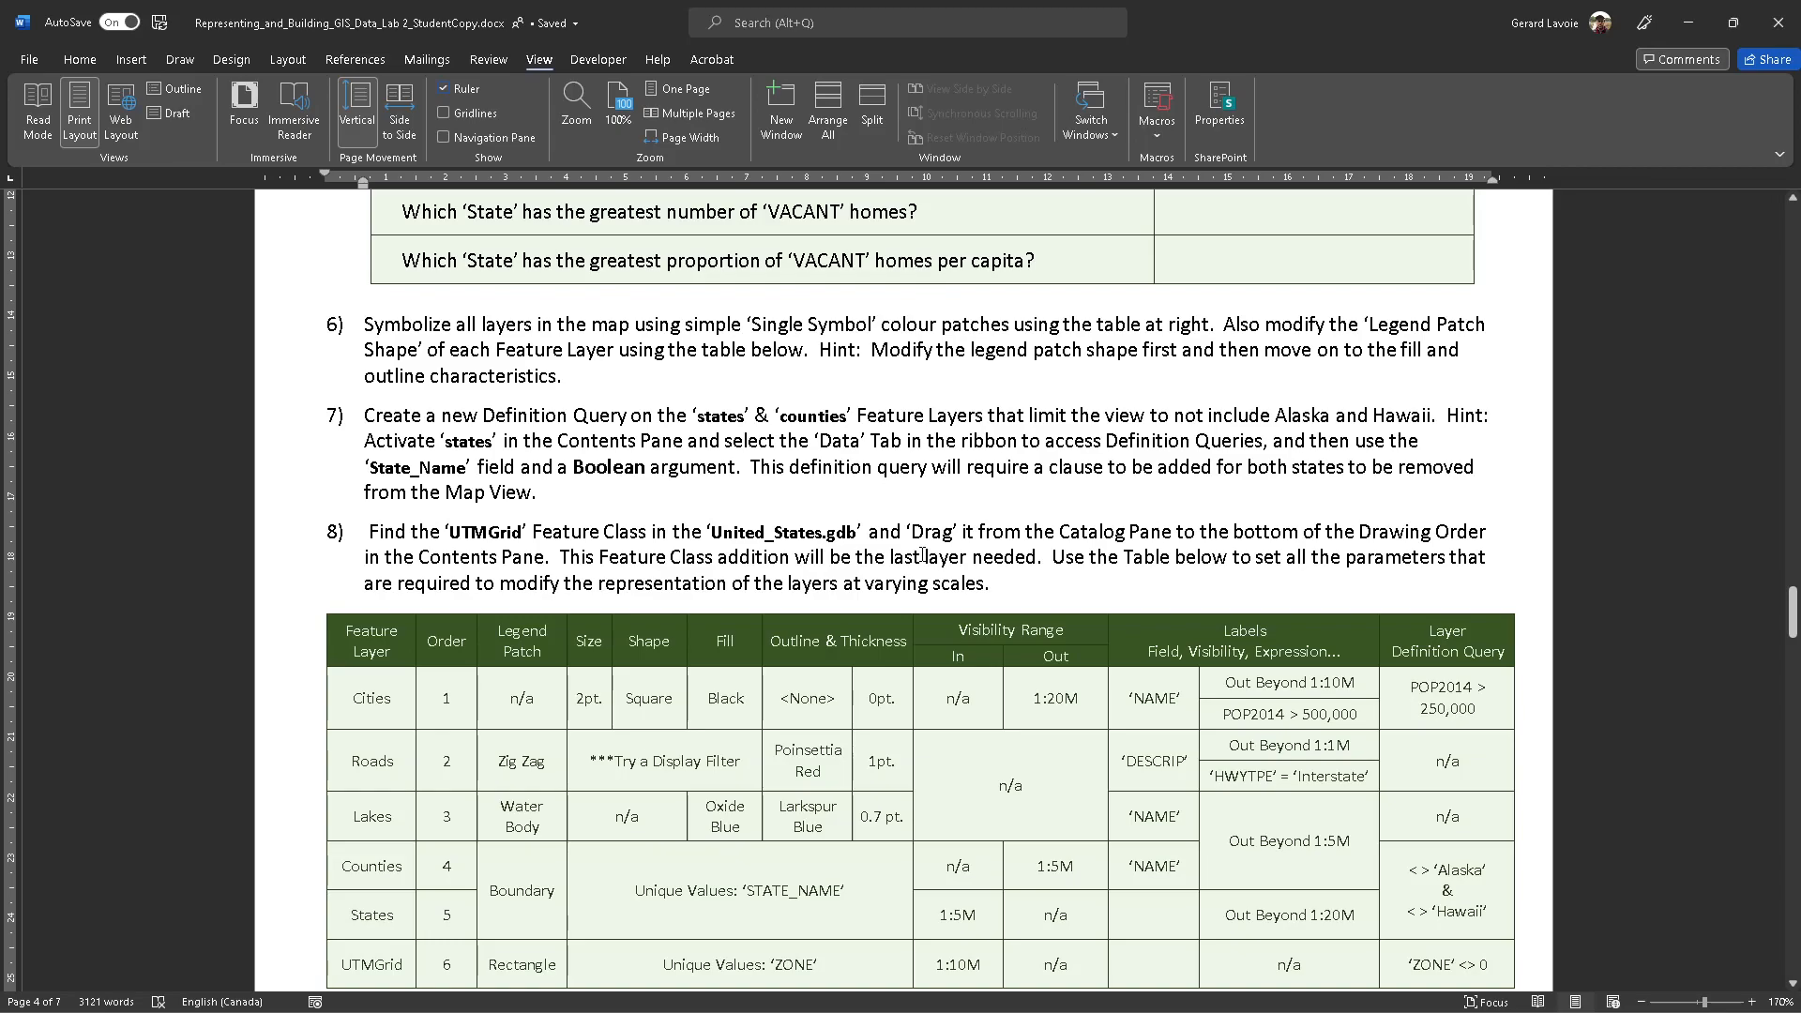
drag(1055, 557, 1256, 574)
key(Right)
scroll(1217, 443, down, 3)
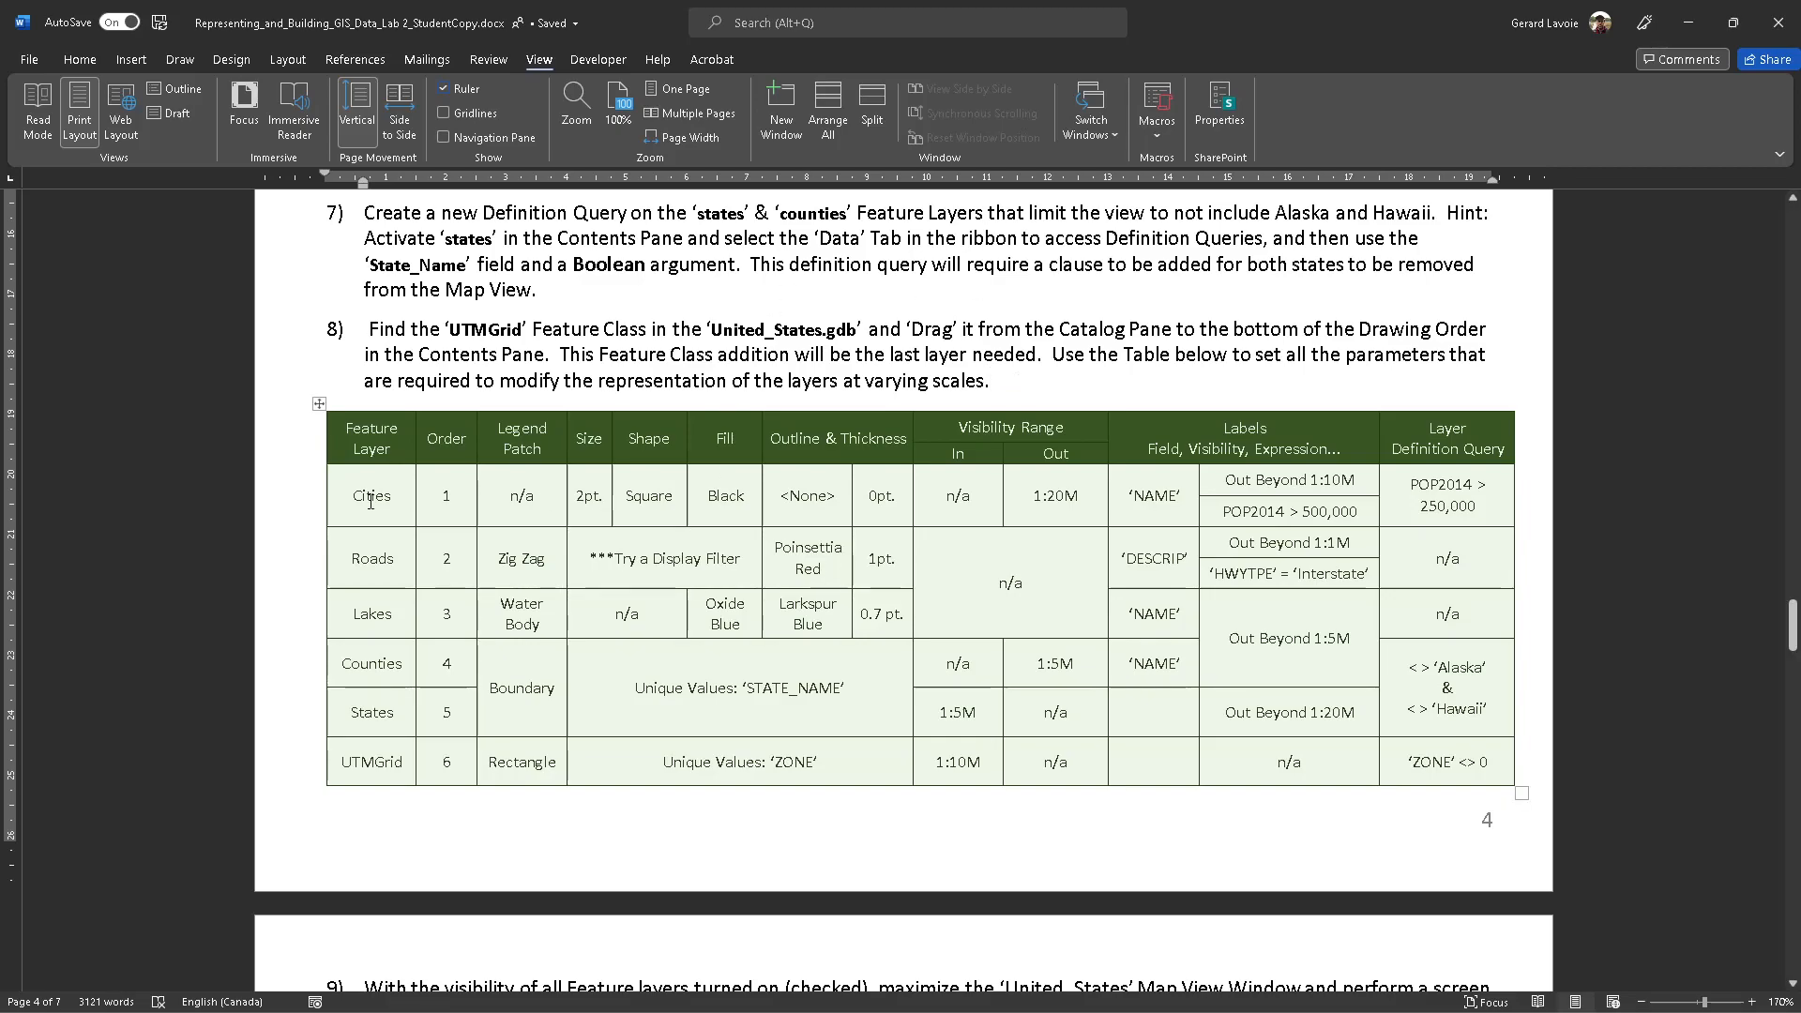
click(516, 497)
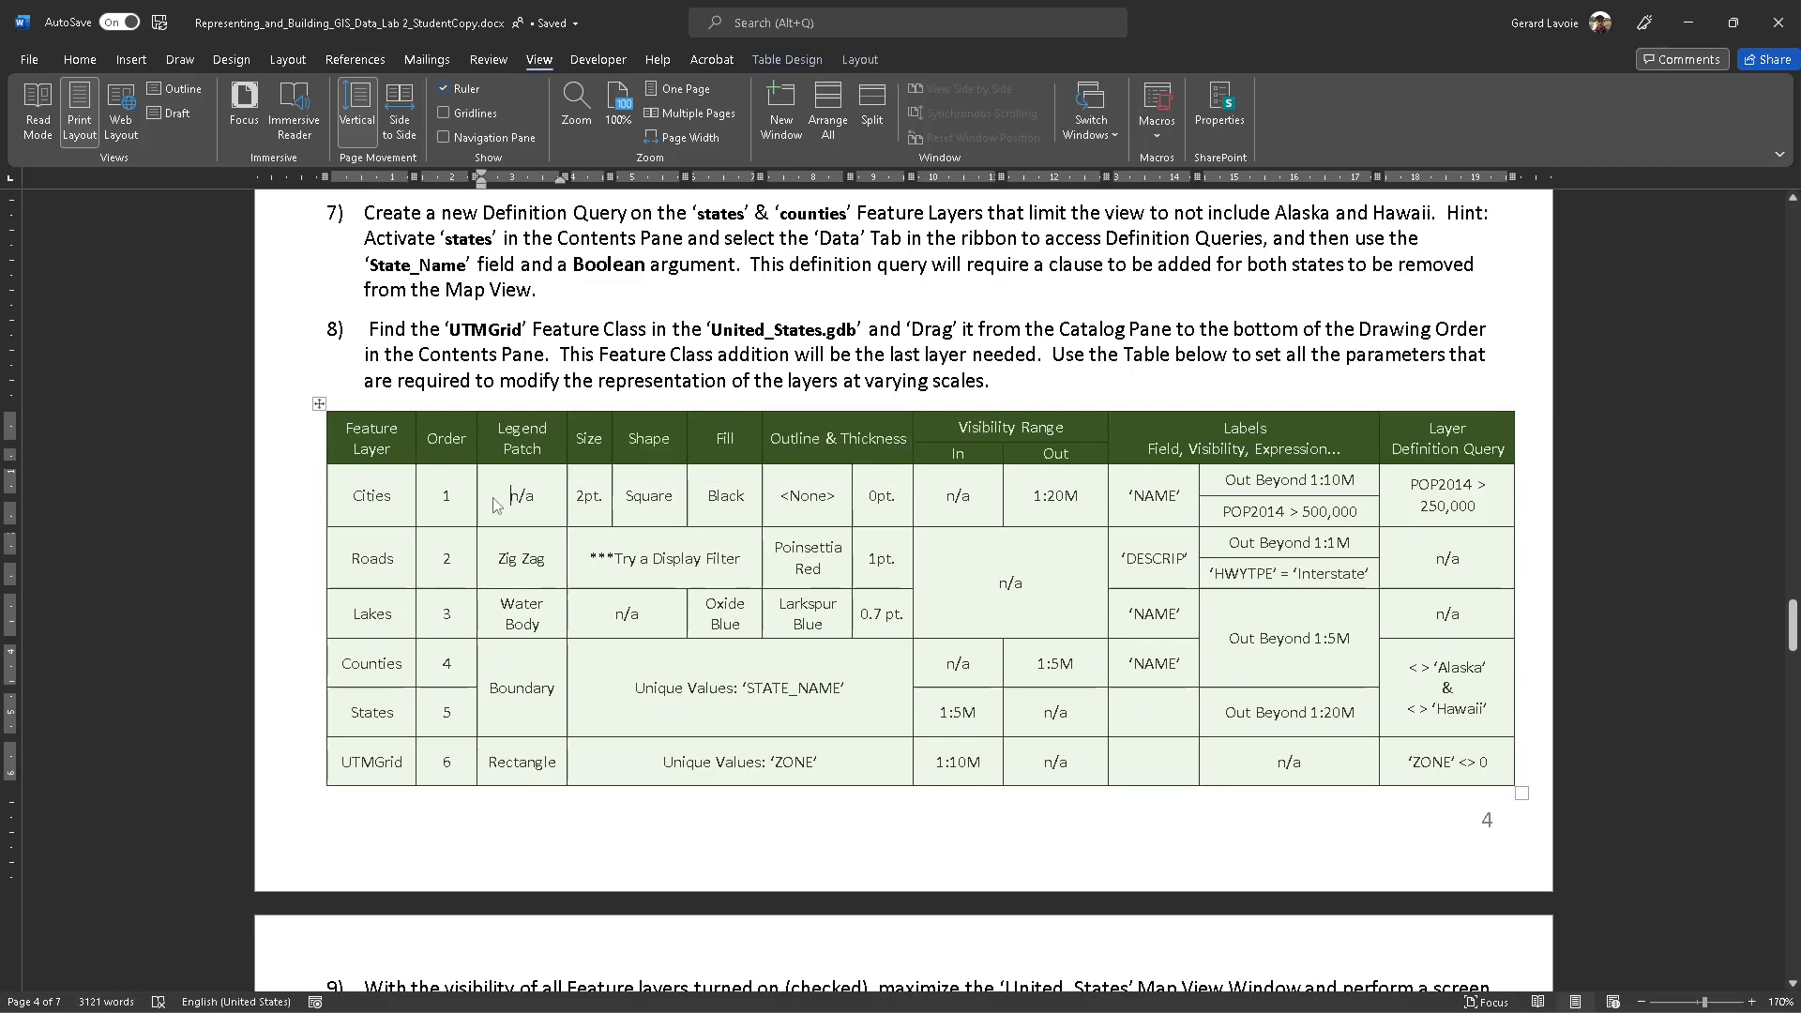
drag(604, 496, 573, 496)
click(681, 507)
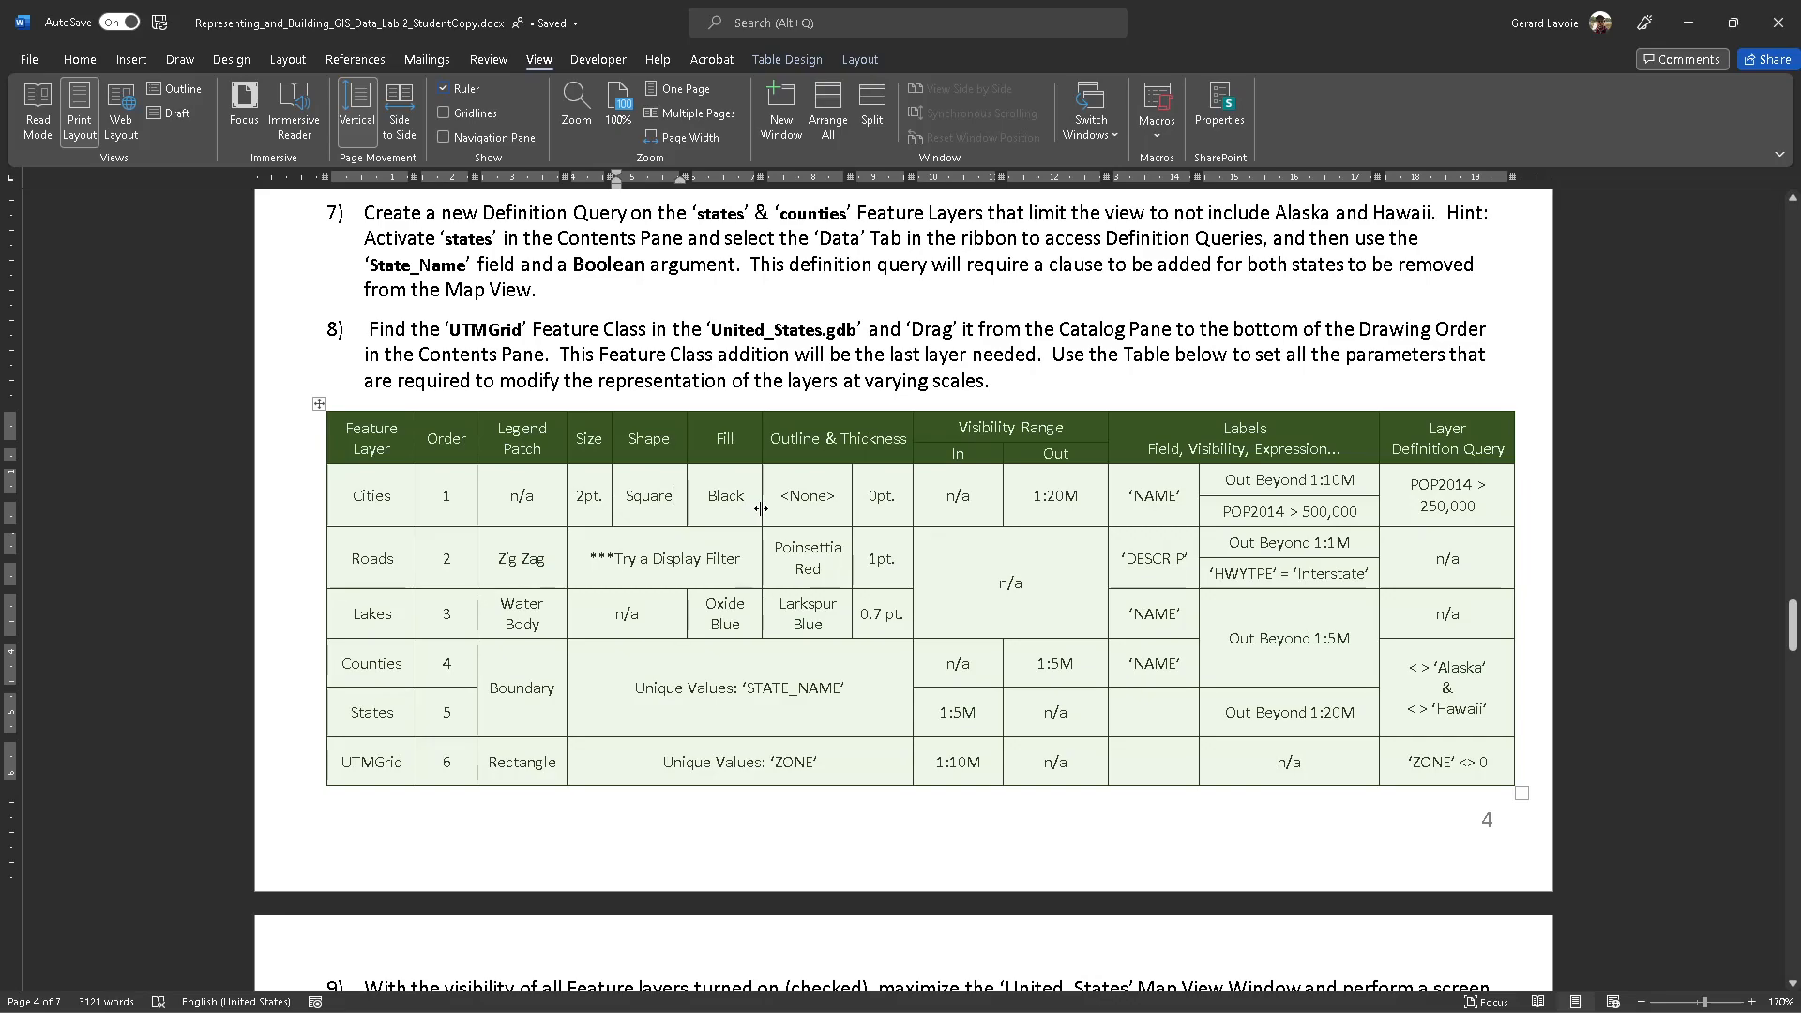
Return to ArcGIS Pro, open the cities point symbol's formatting and compare its preset symbols with its editable appearance properties.
key(alt+Tab)
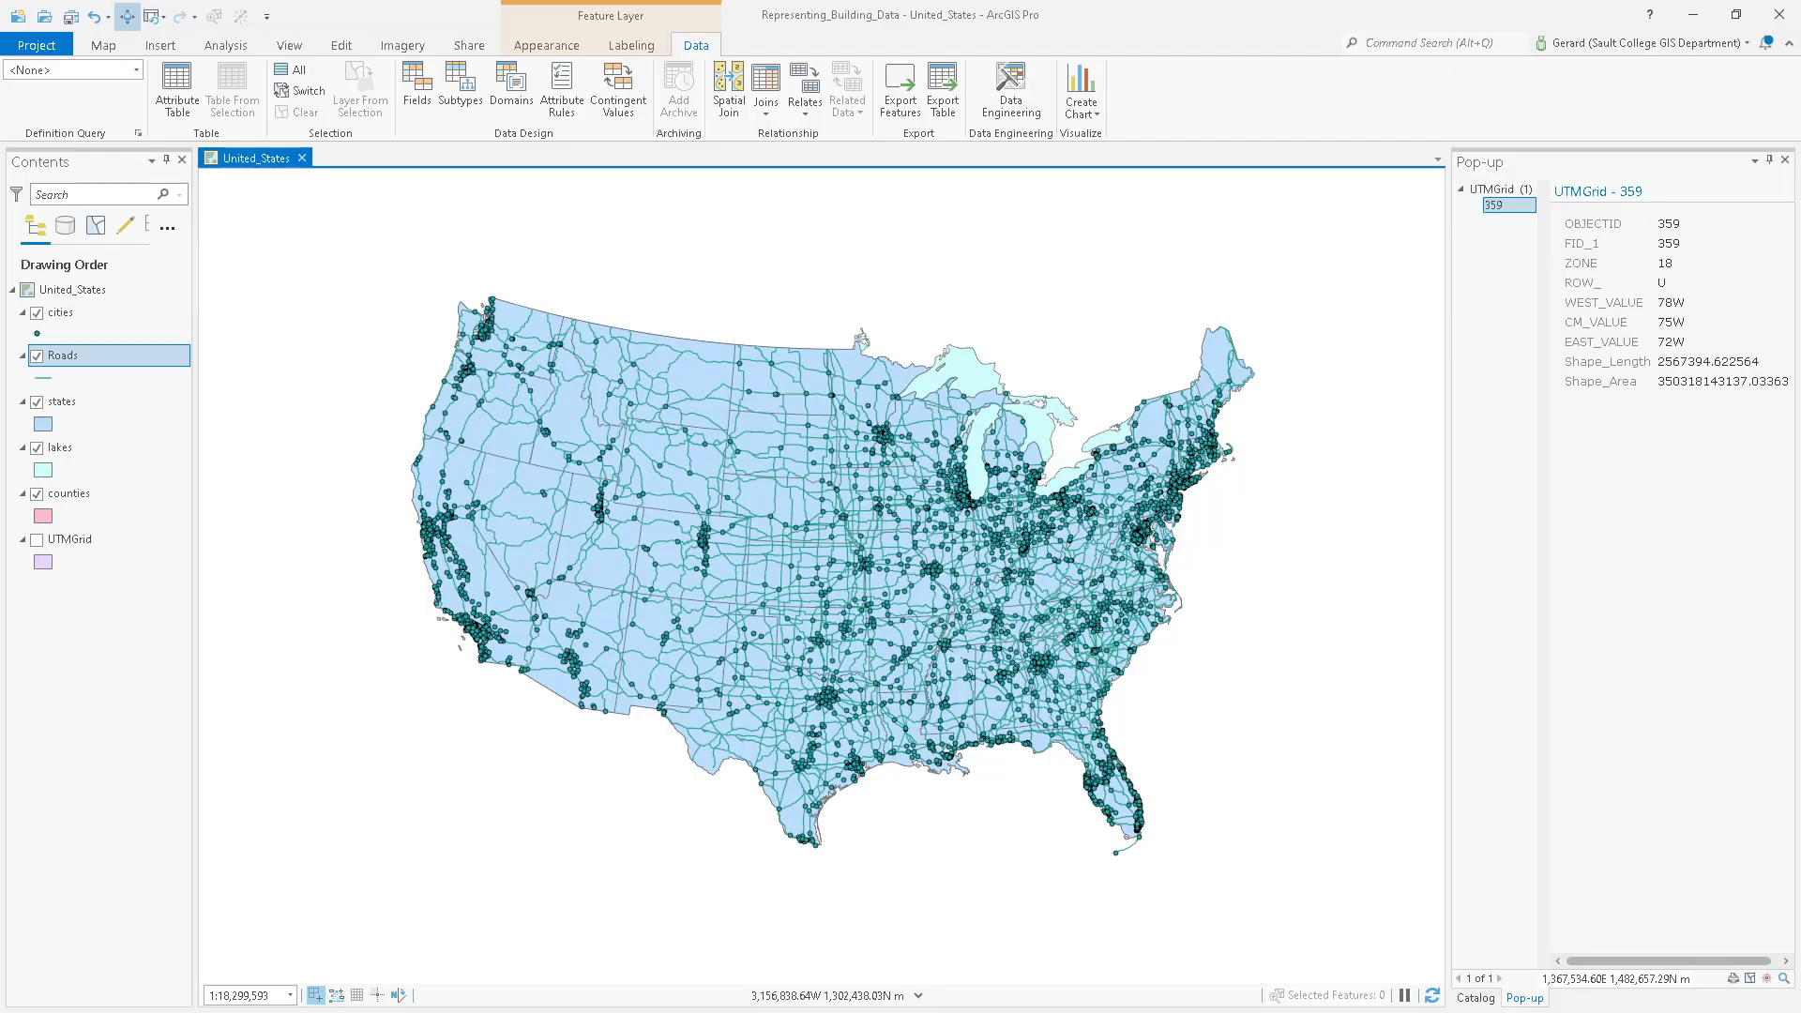
click(36, 335)
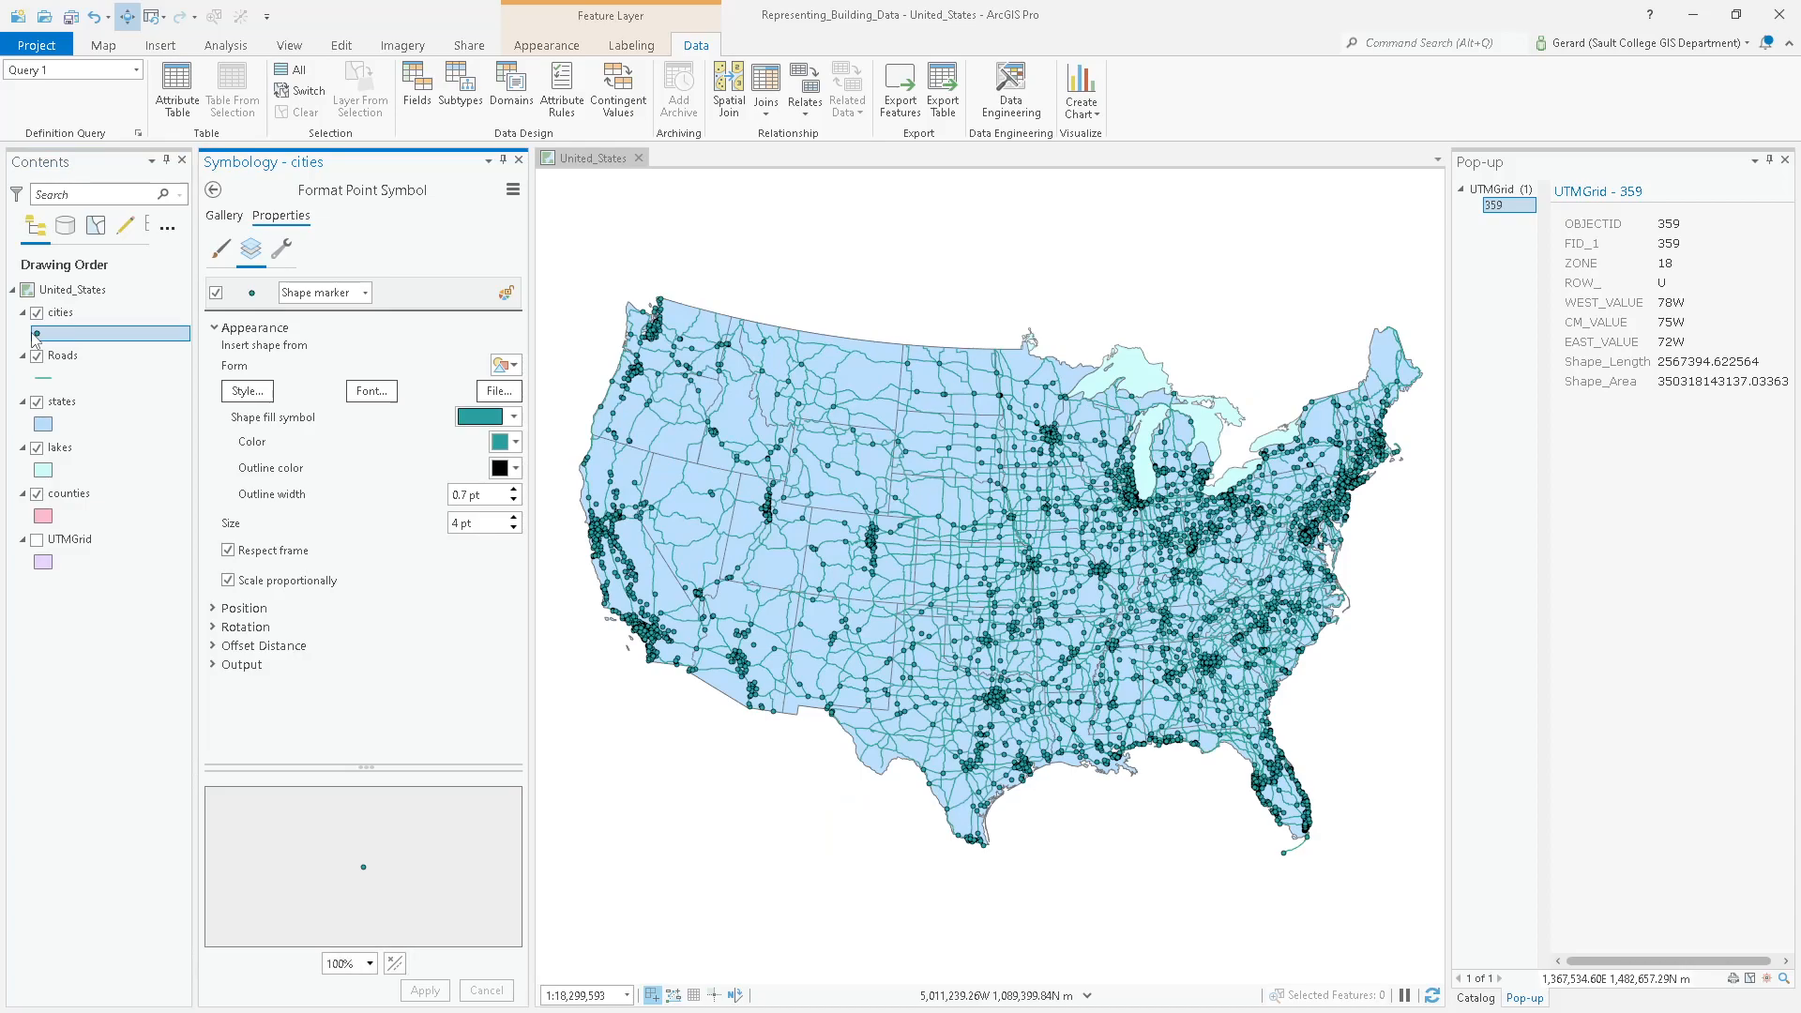
click(221, 218)
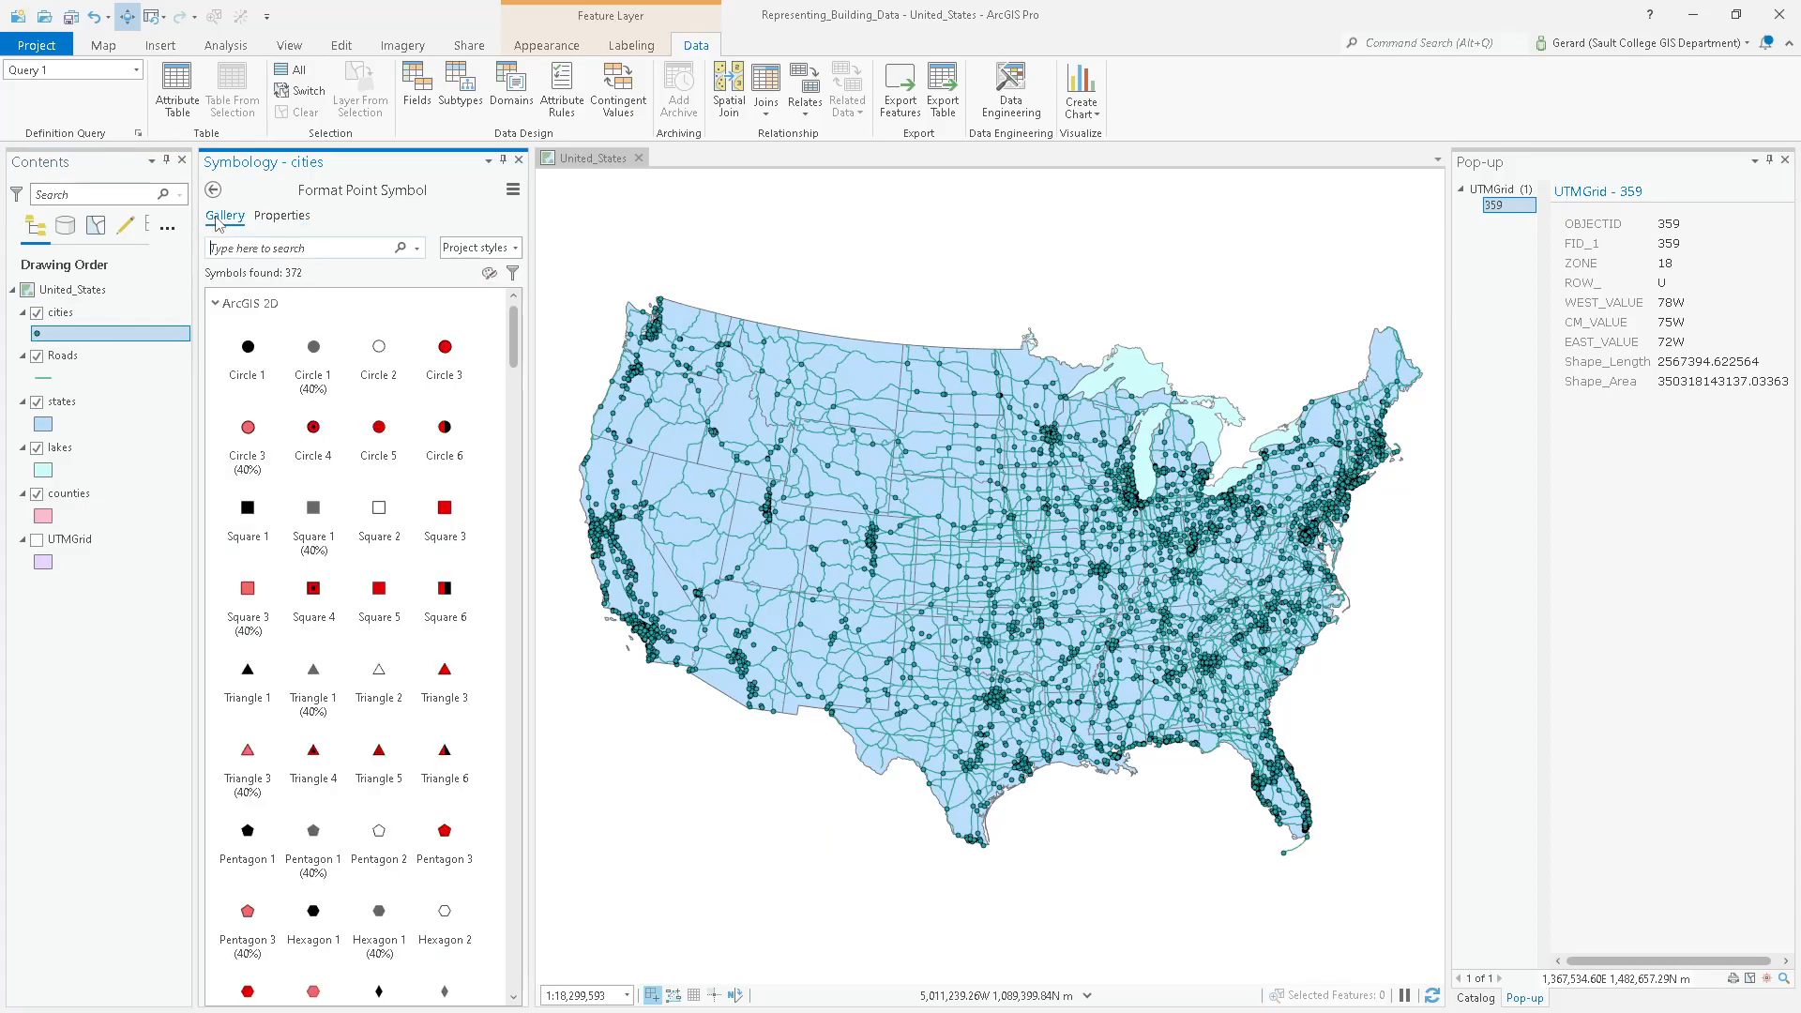
click(277, 222)
click(210, 221)
click(309, 220)
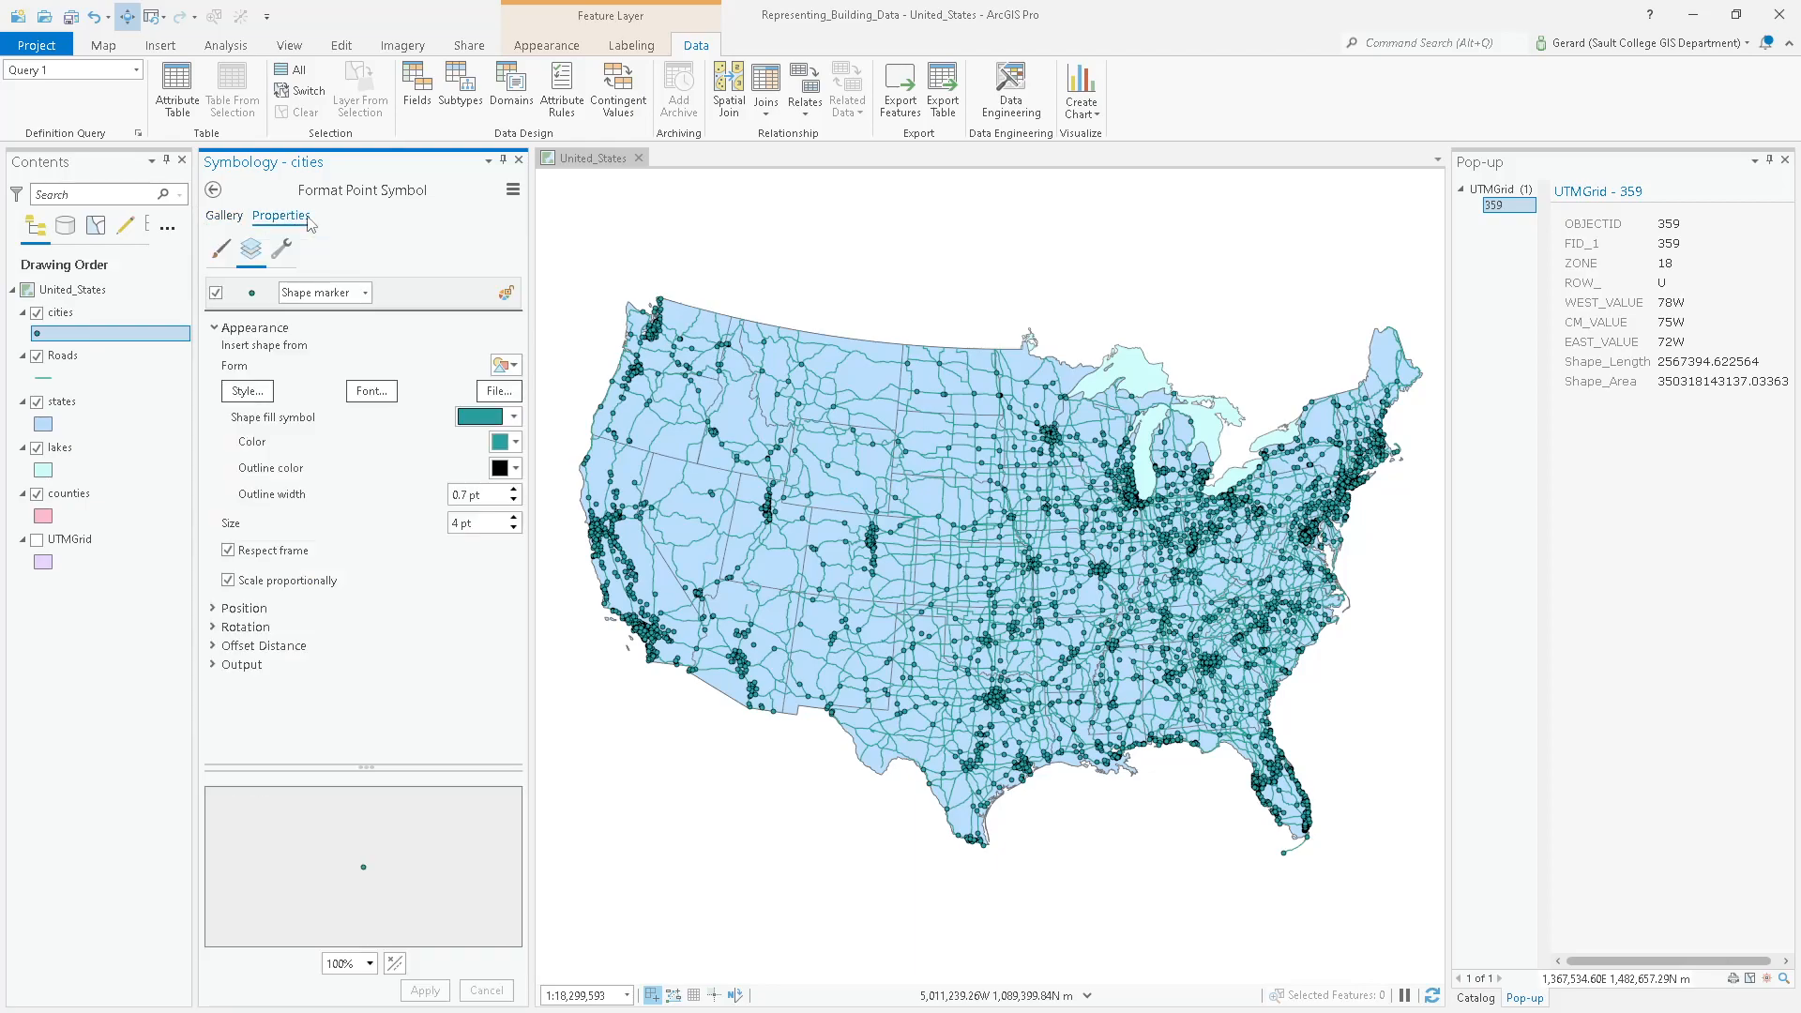
click(221, 218)
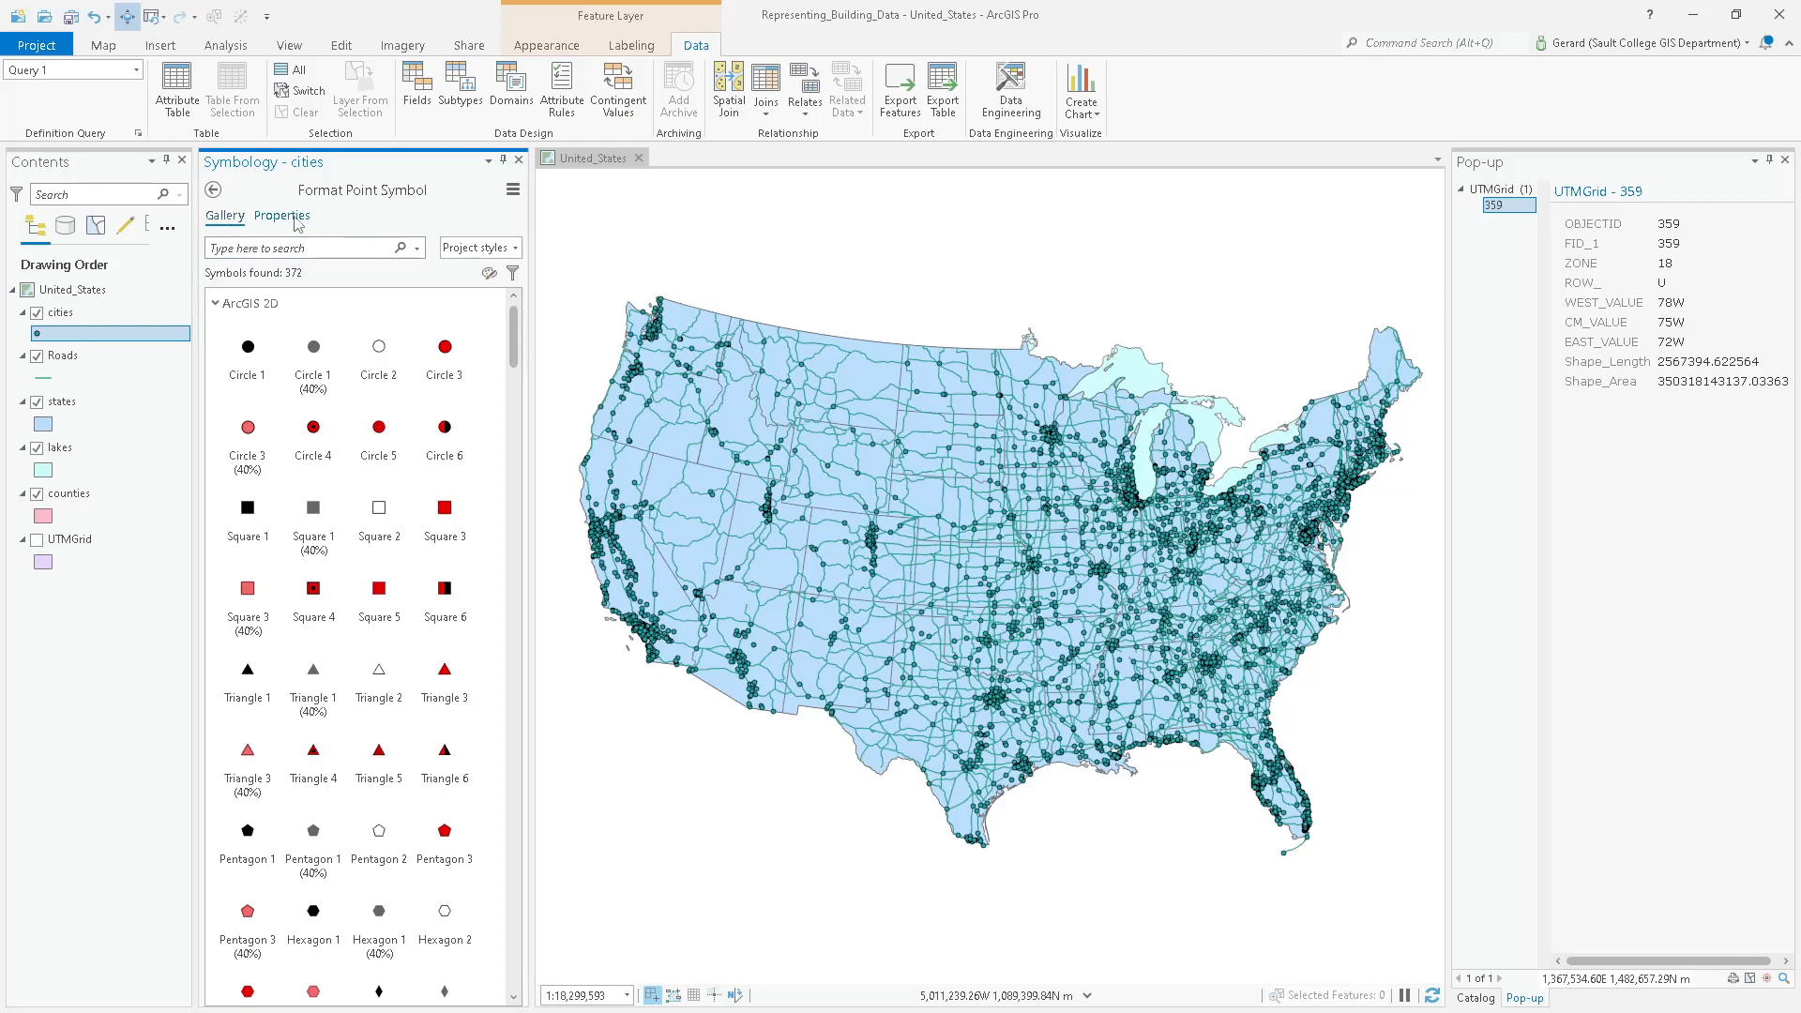
click(297, 224)
click(236, 223)
click(278, 221)
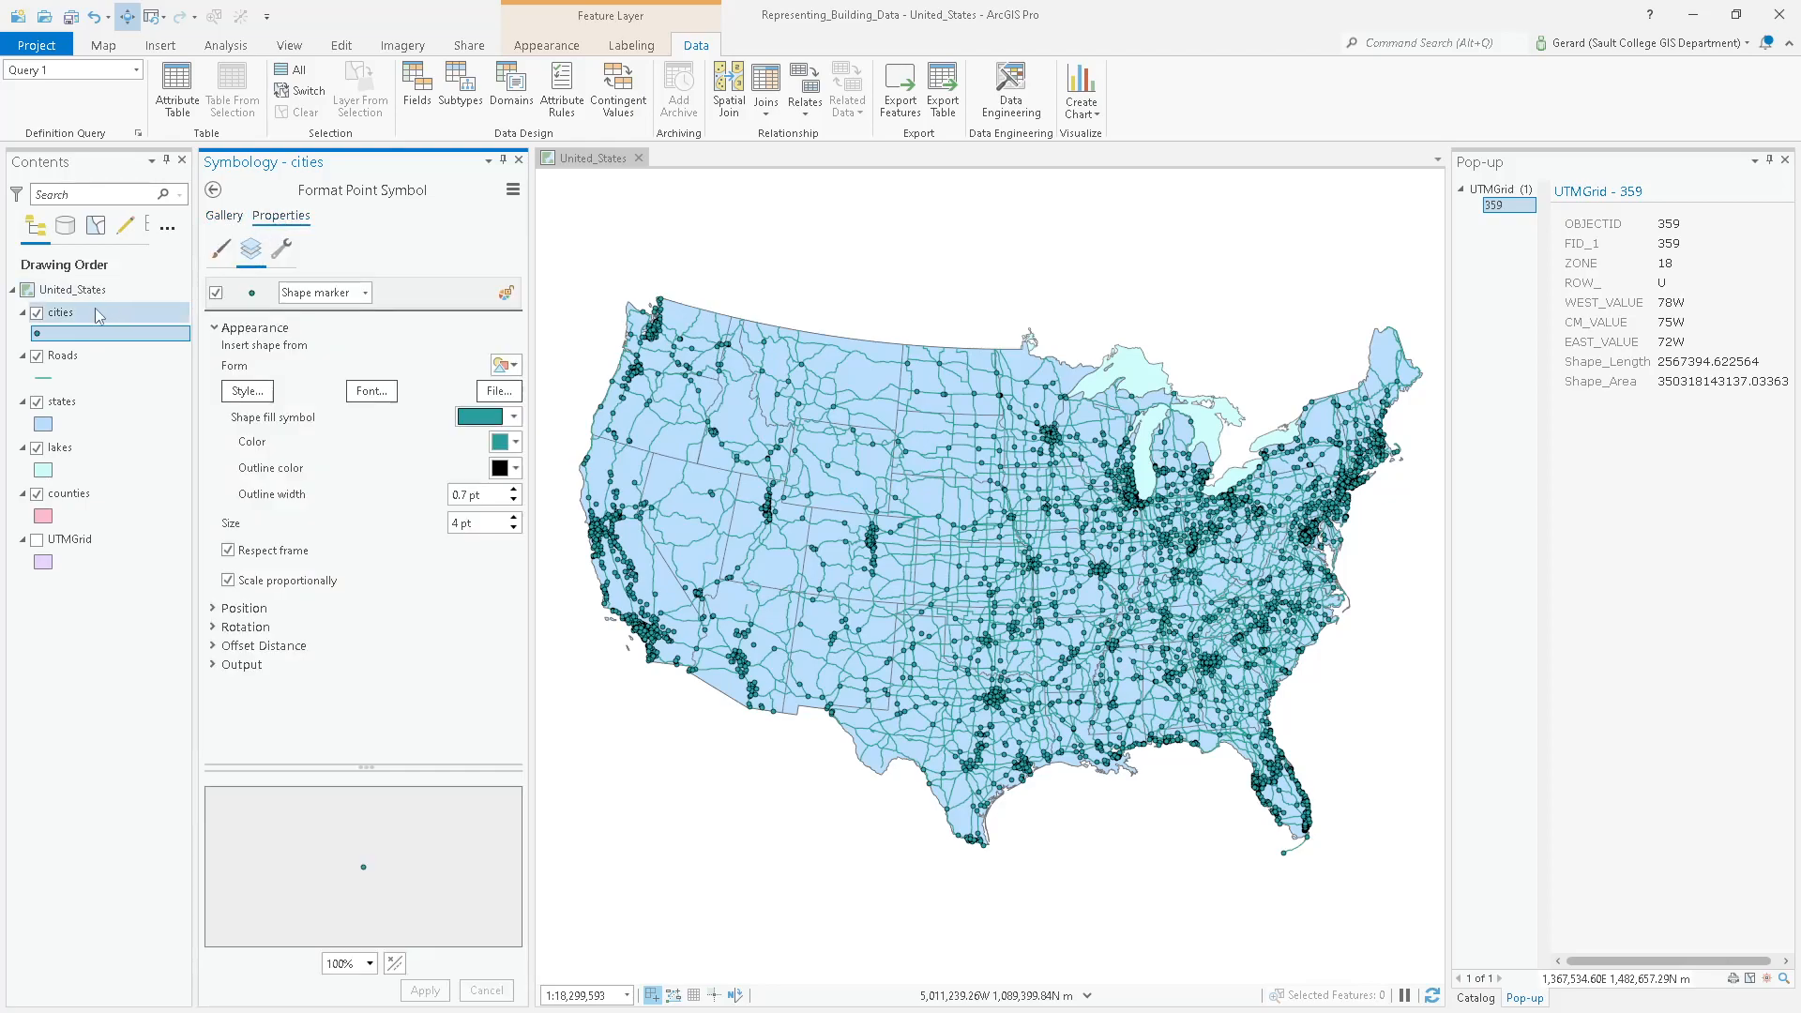
Show the cities layer's primary symbology settings and review the available symbology types, keeping Single Symbol.
click(64, 314)
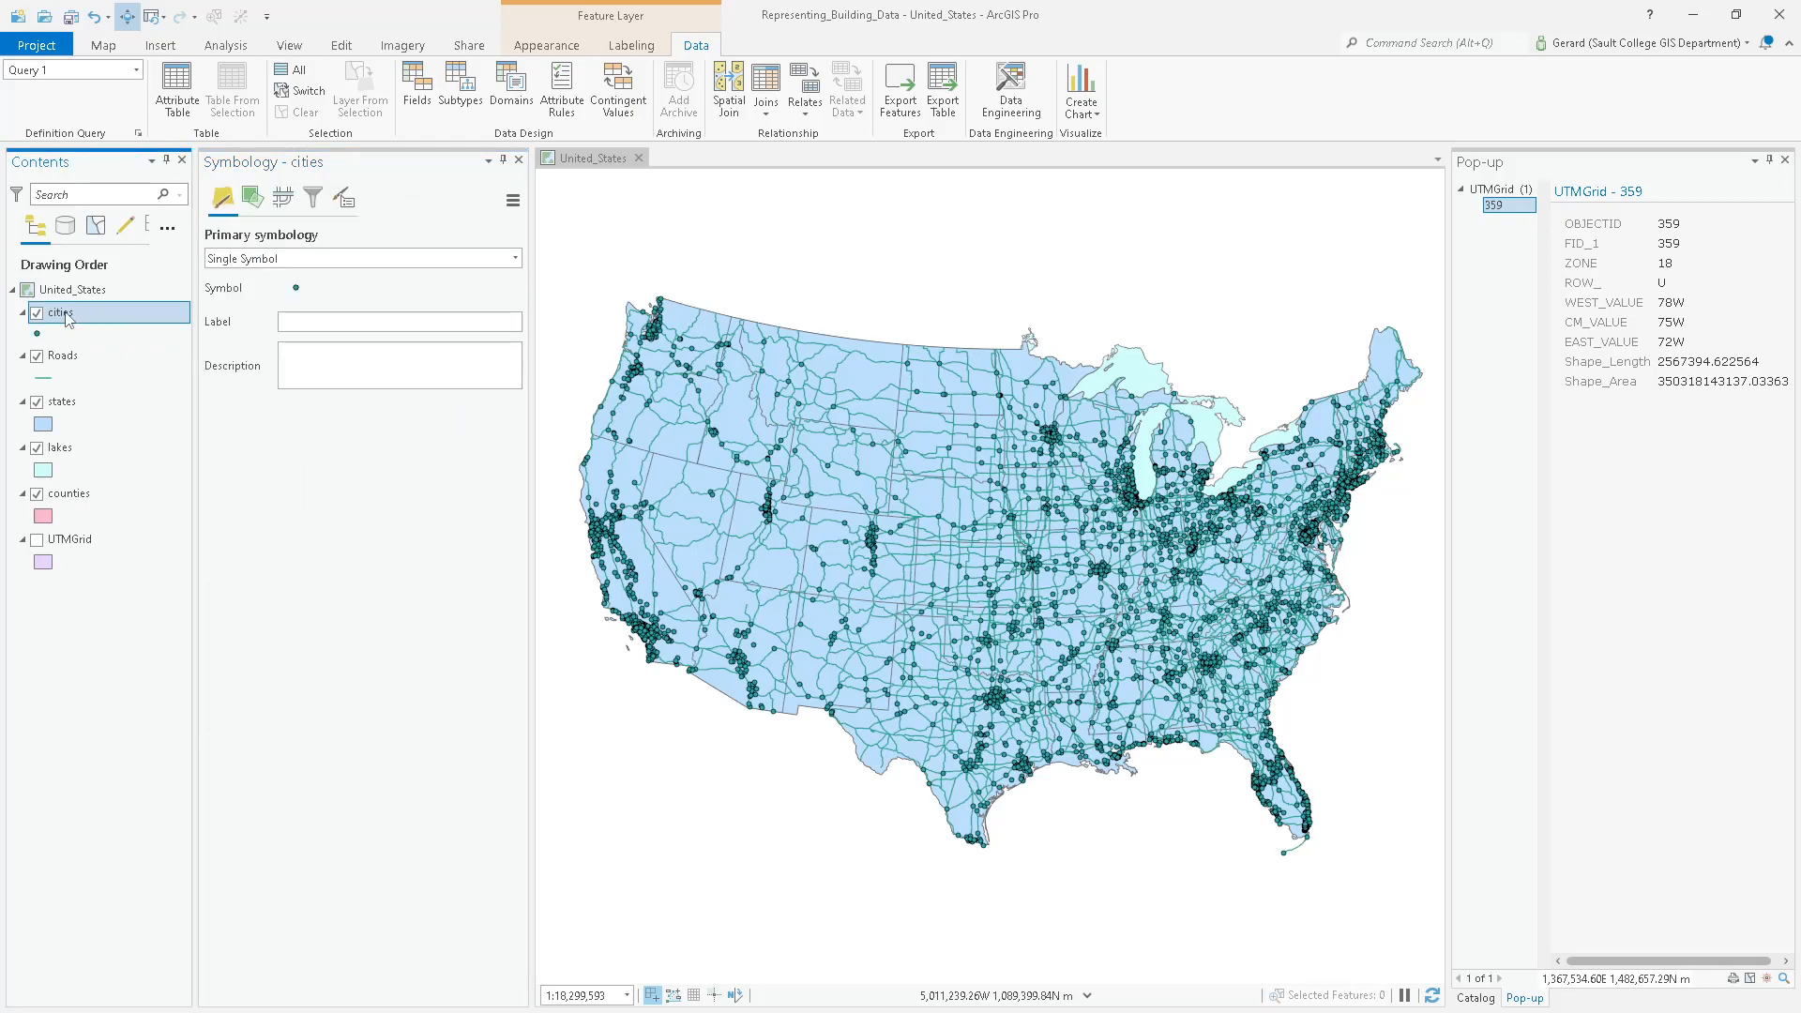
click(329, 259)
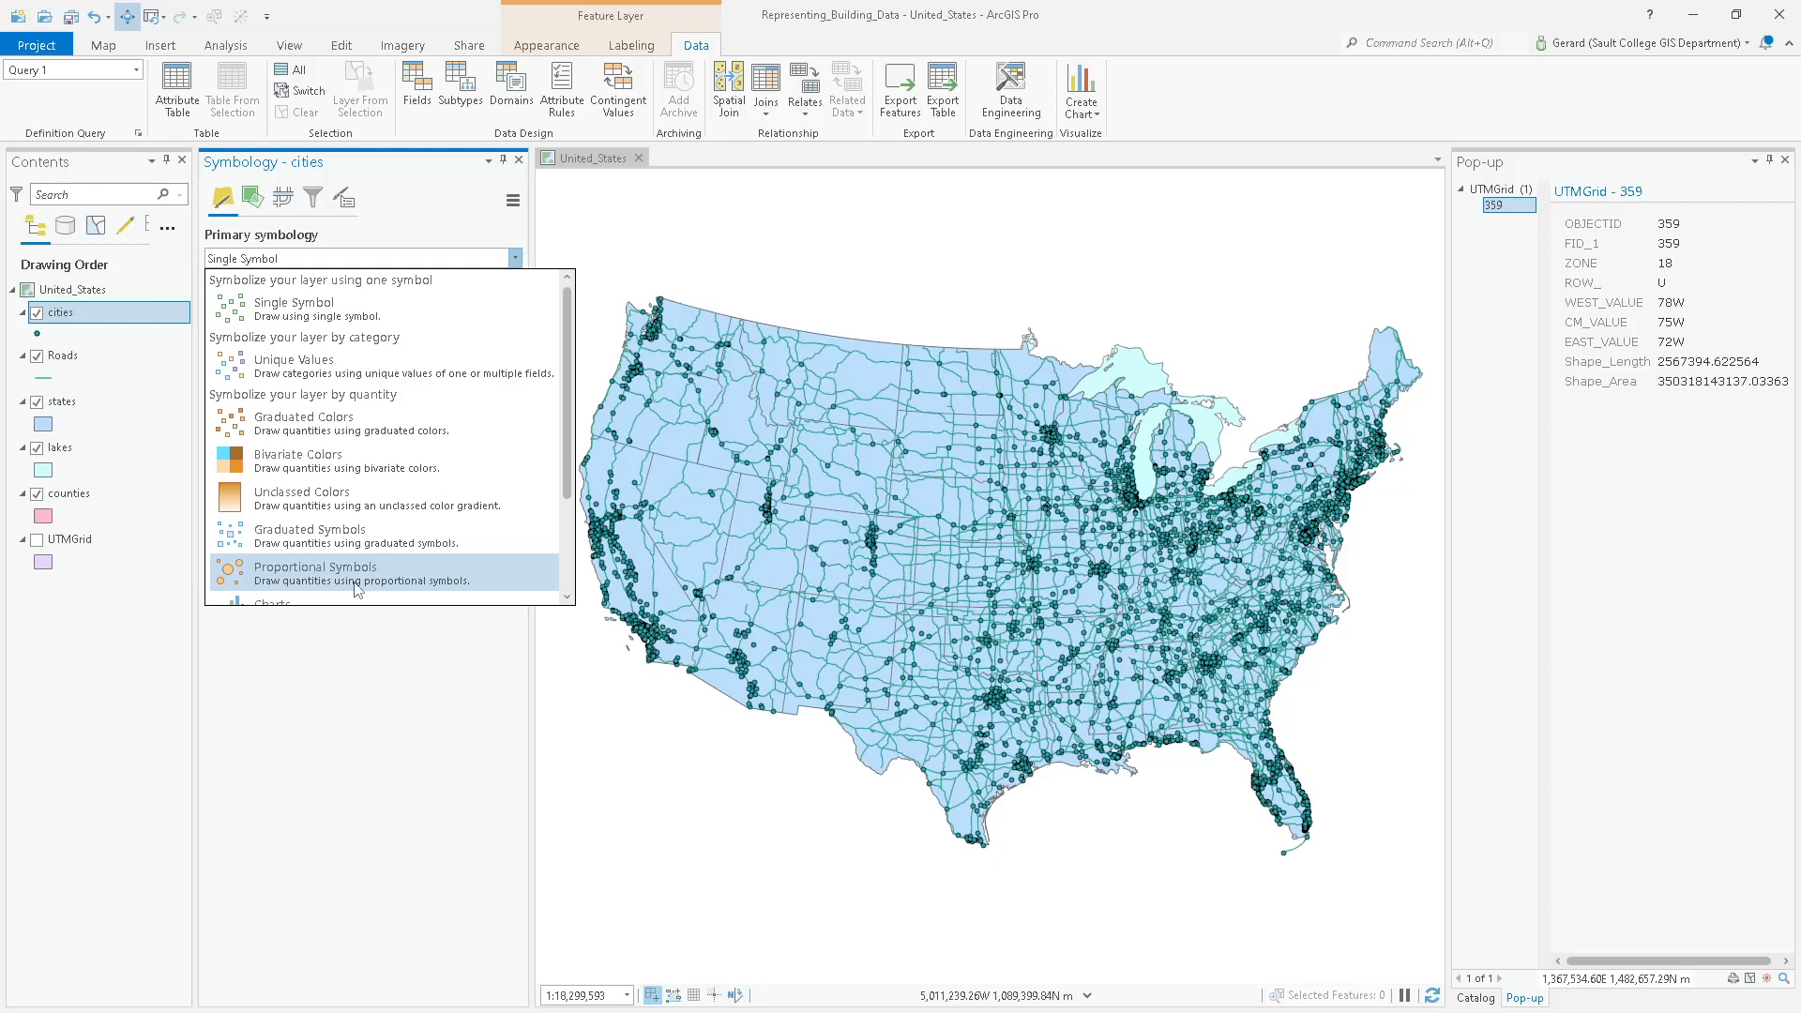
click(471, 217)
Change the cities point symbol to the preset black Square 1 from ArcGIS 2D.
click(36, 334)
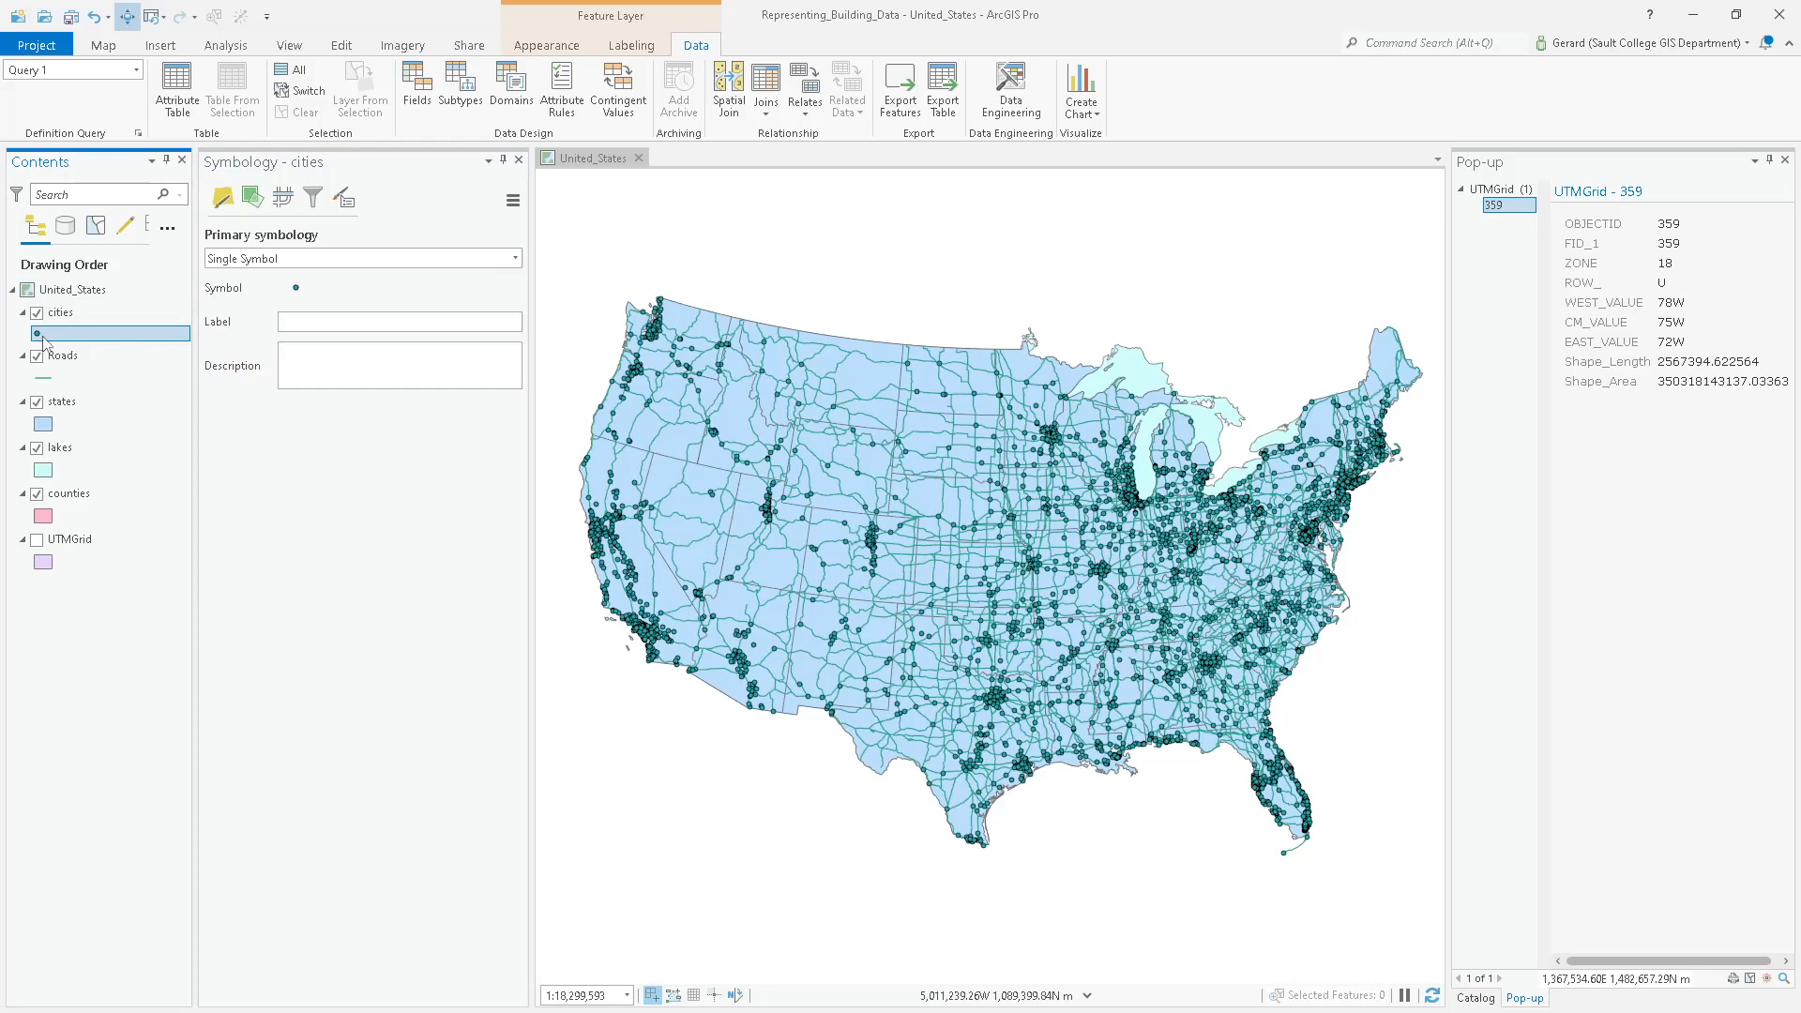
click(40, 336)
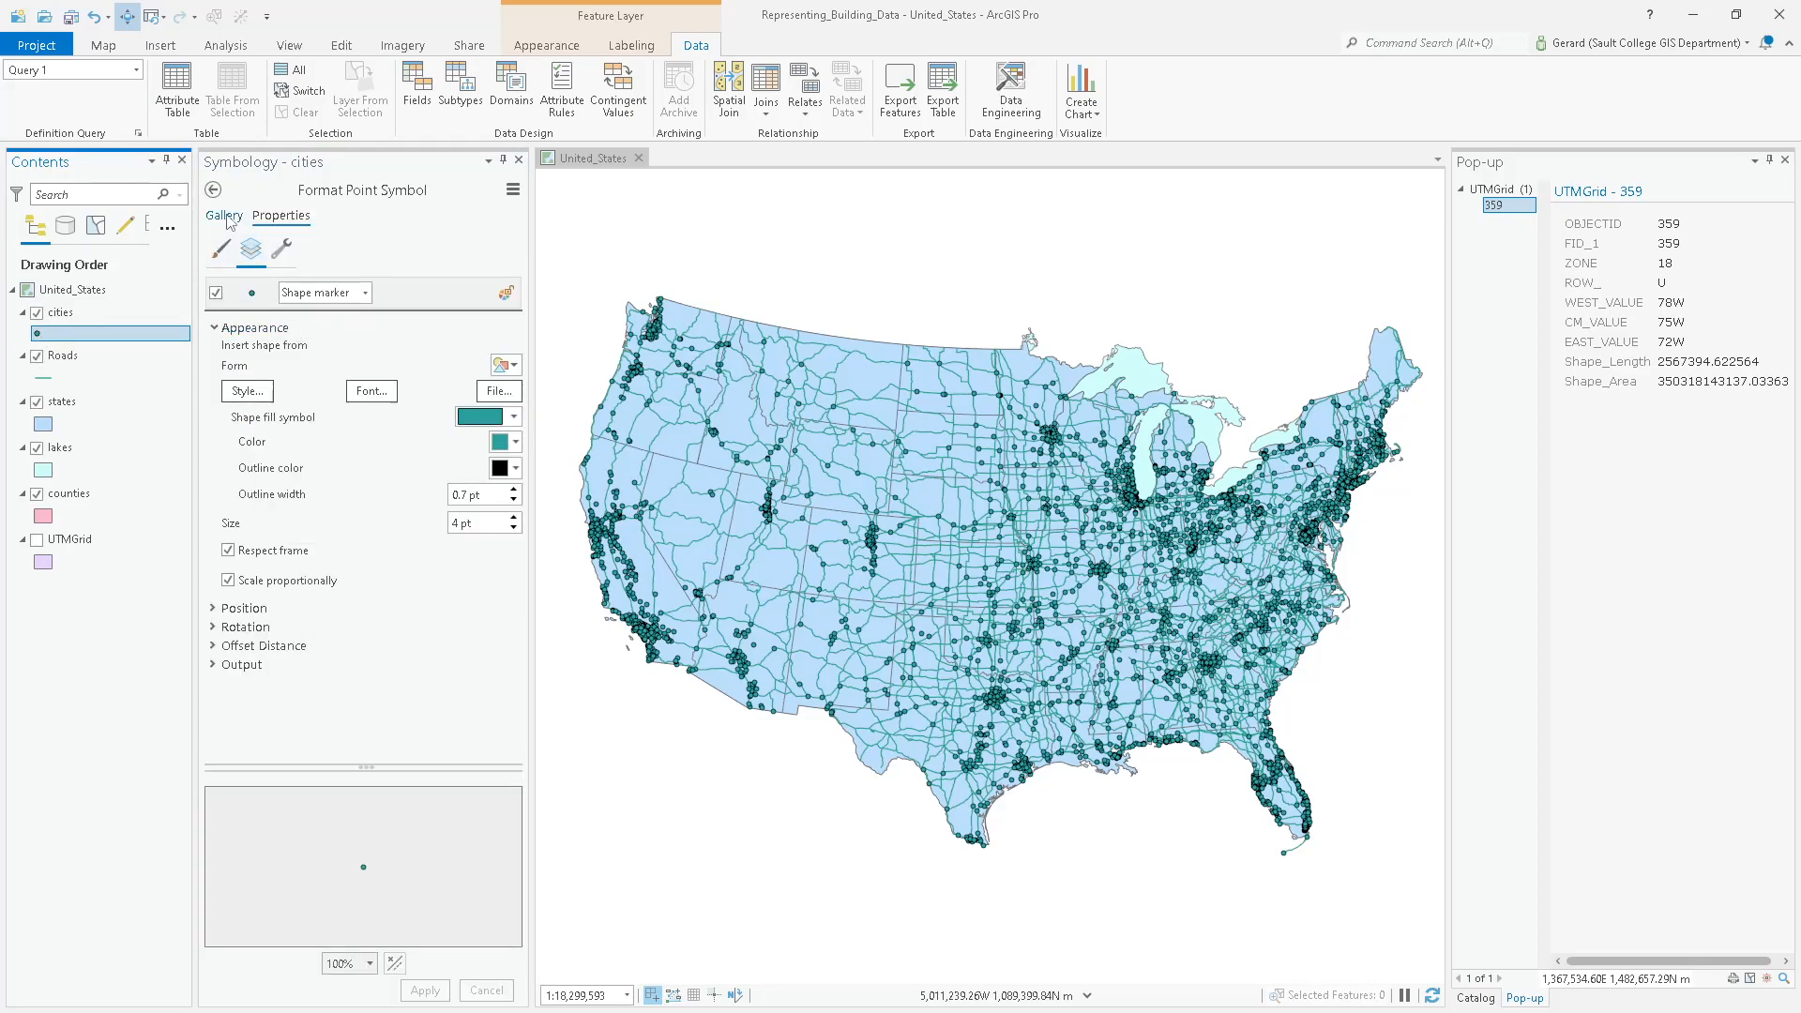
click(248, 514)
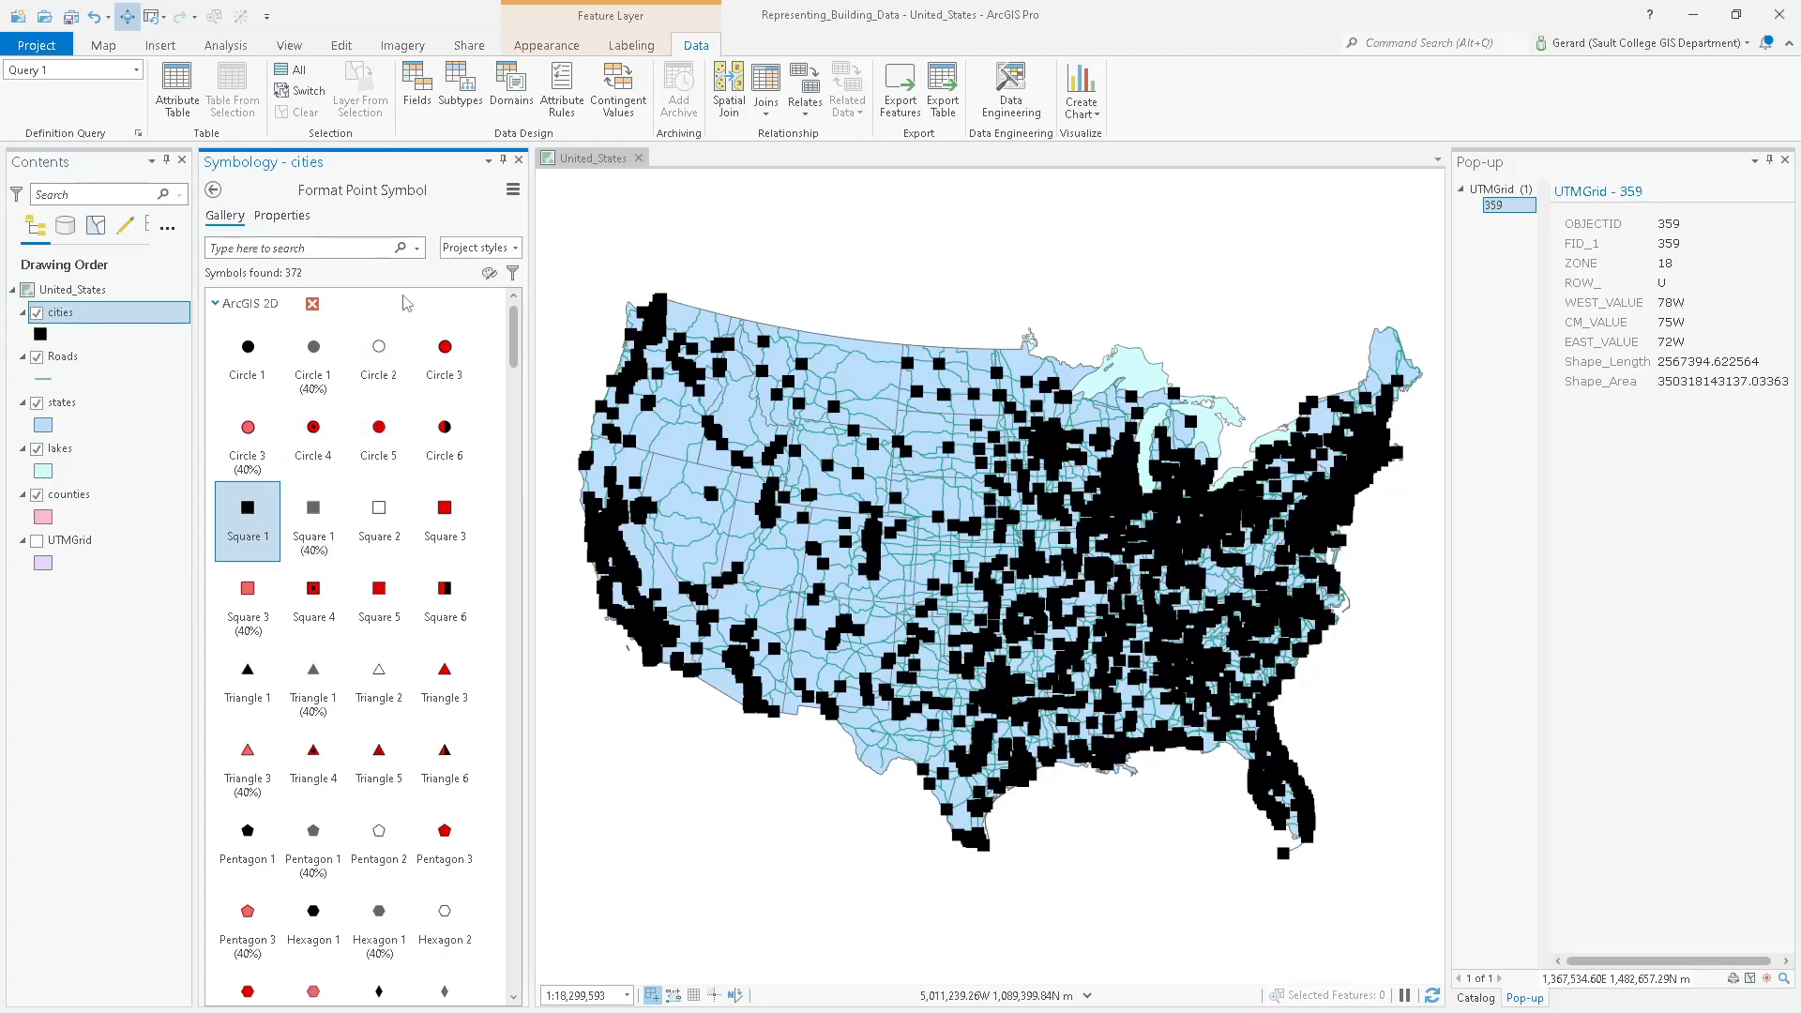
Set the size of the cities square symbol to 2 pt and apply the change.
click(277, 215)
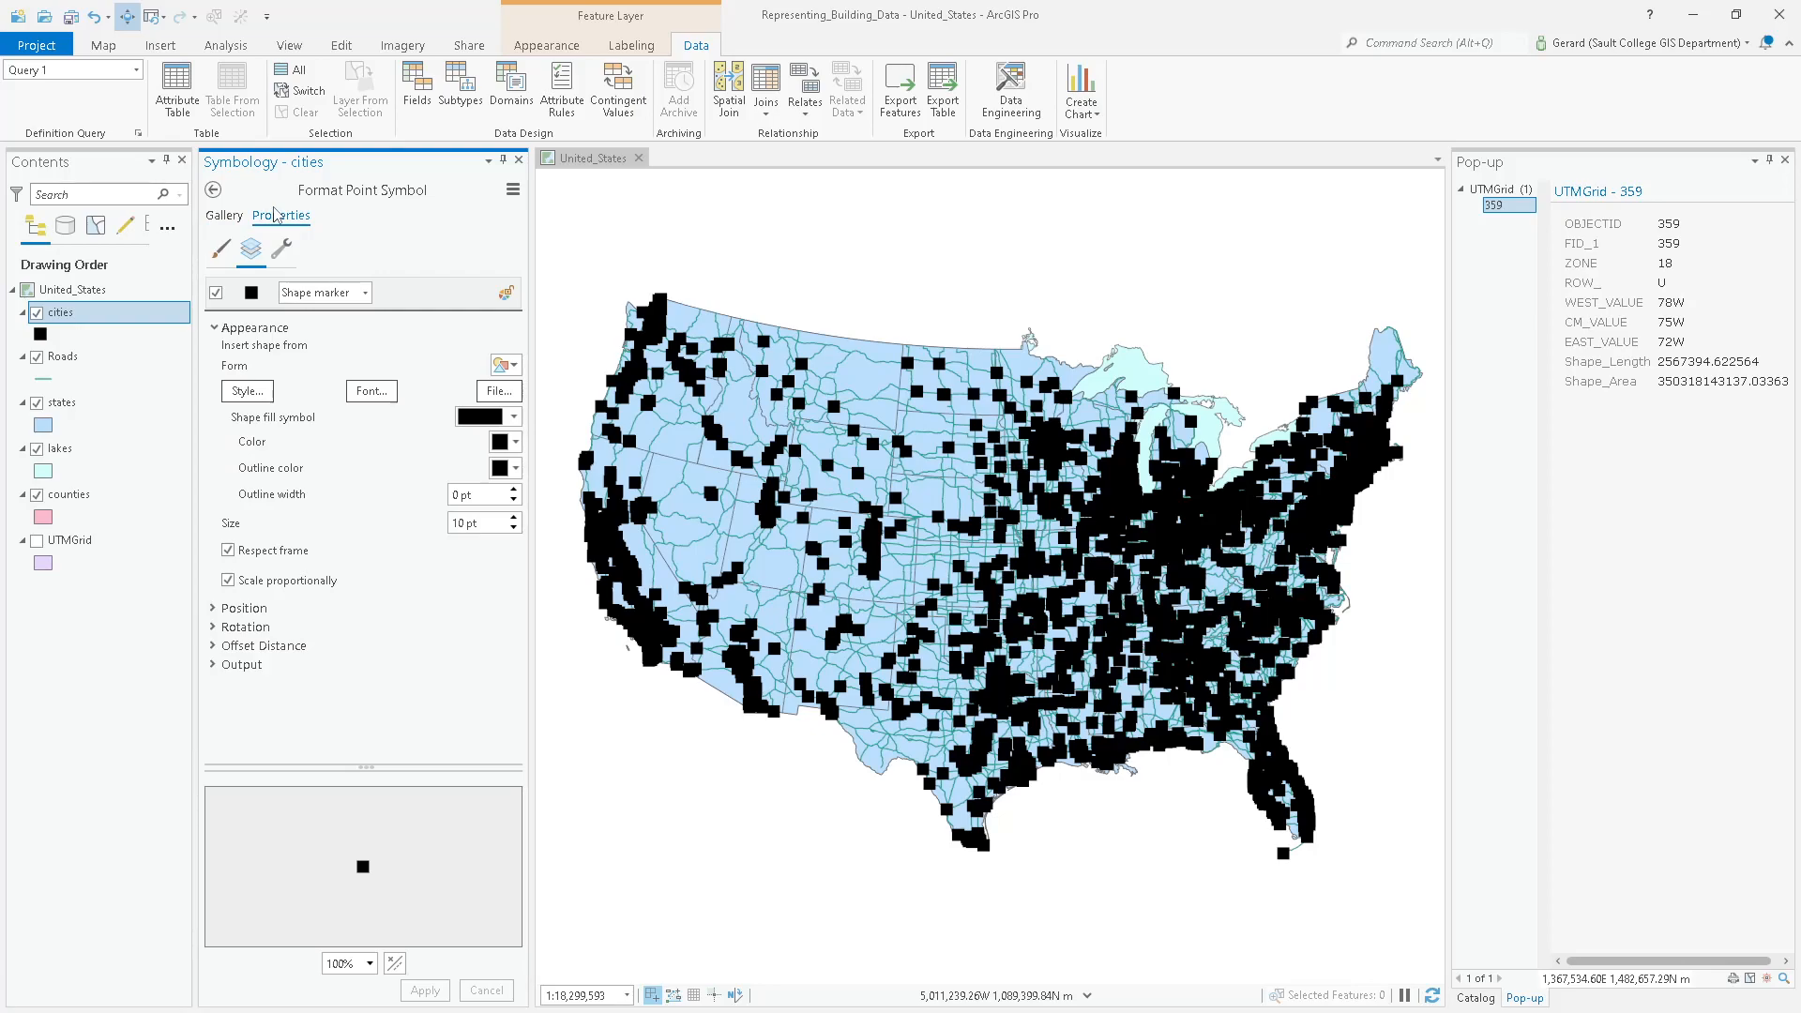
click(221, 249)
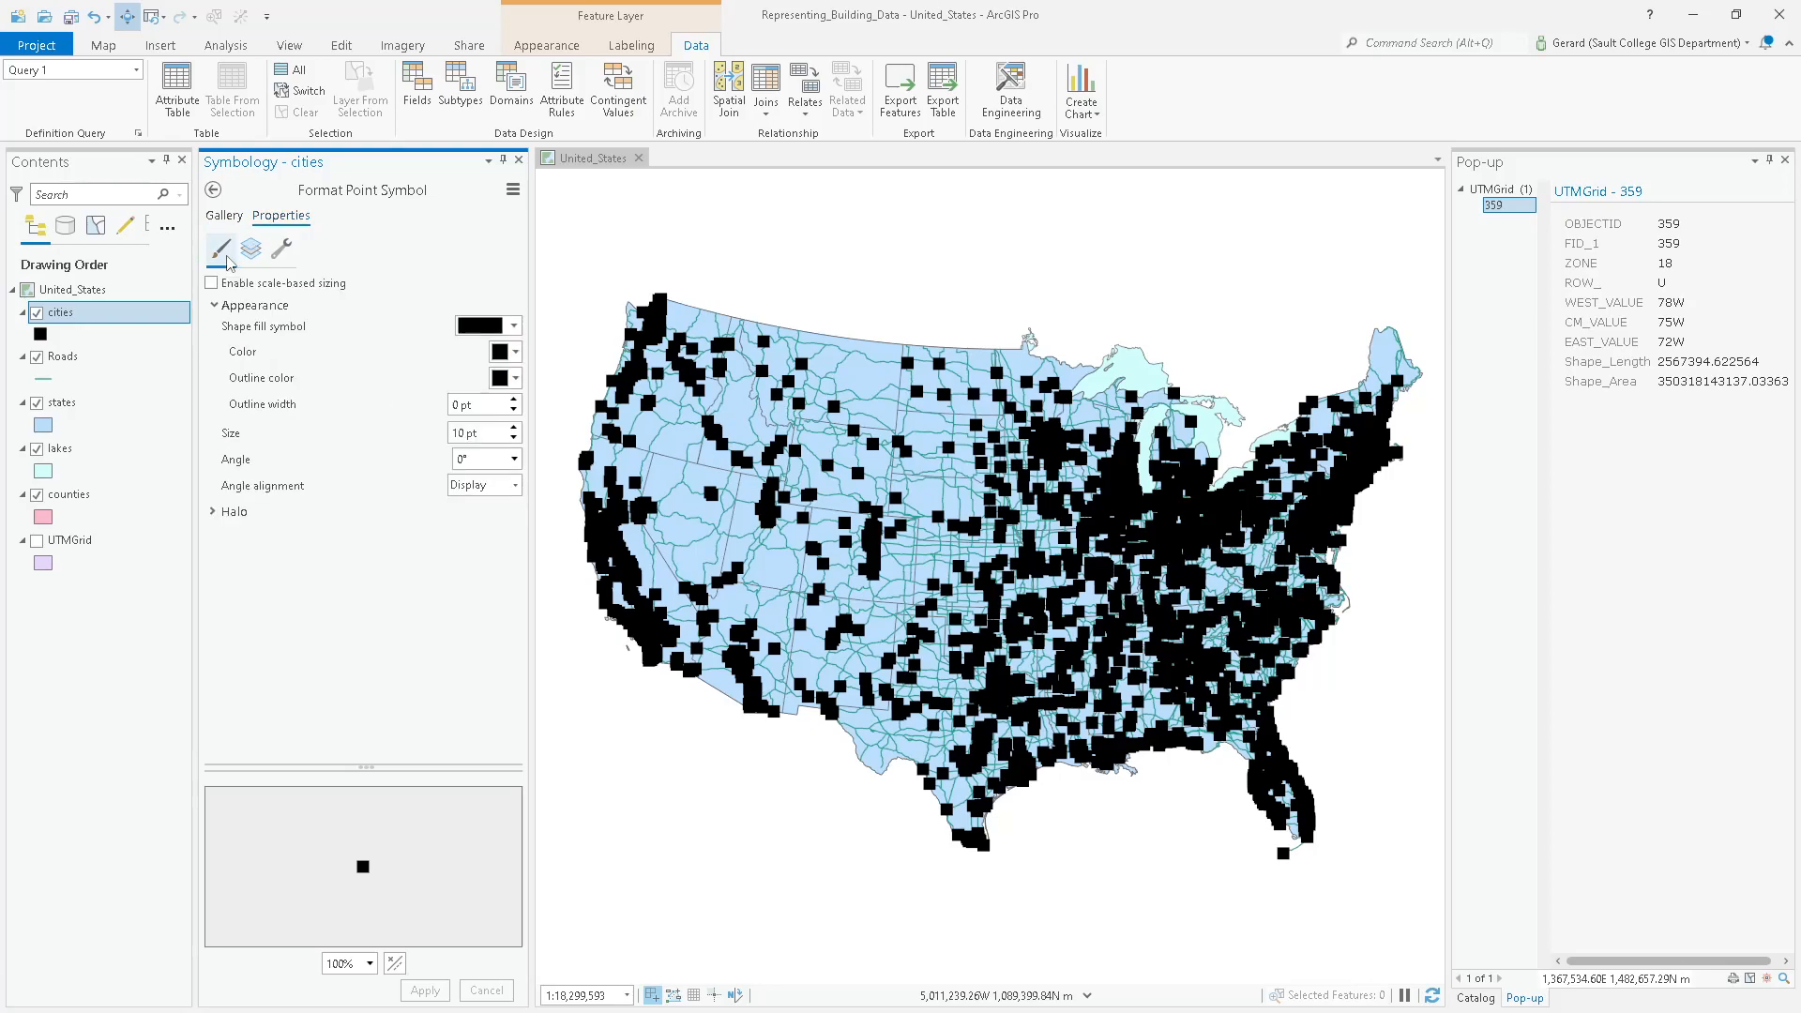
double_click(487, 436)
text(2)
click(419, 652)
click(425, 990)
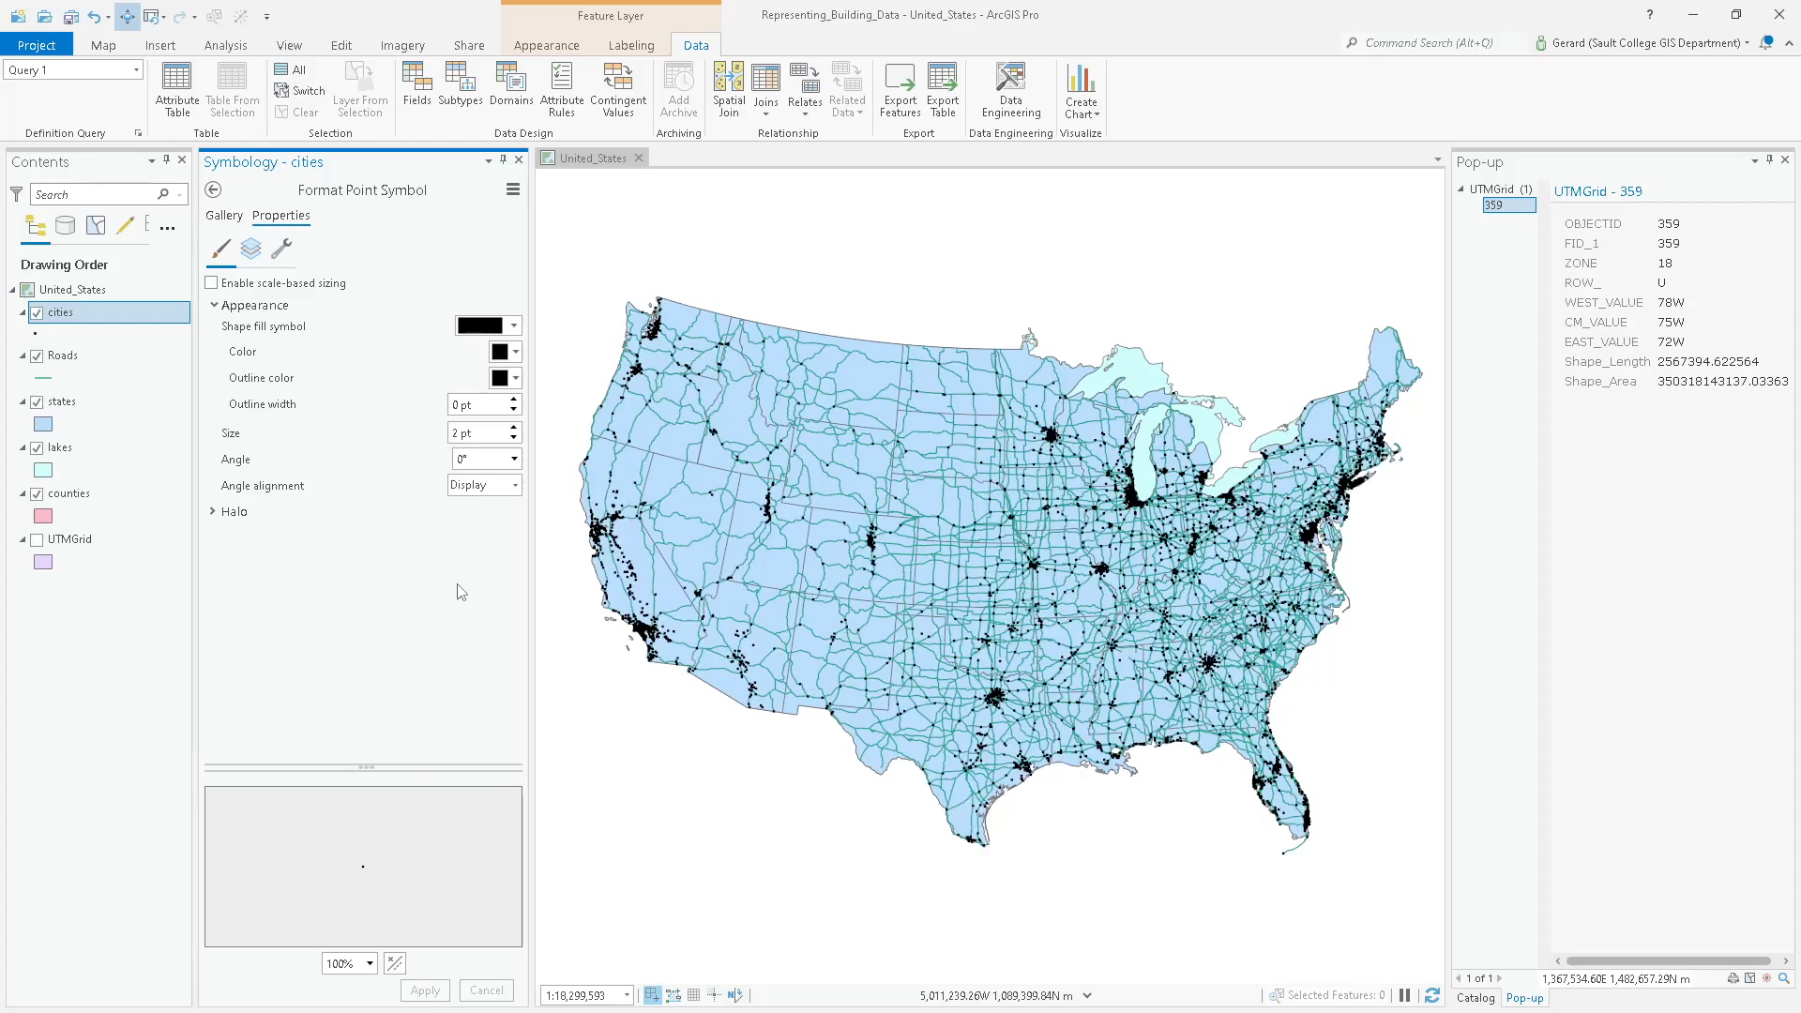
Change the cities symbol's fill color to dark gray and its outline color to no color.
click(517, 354)
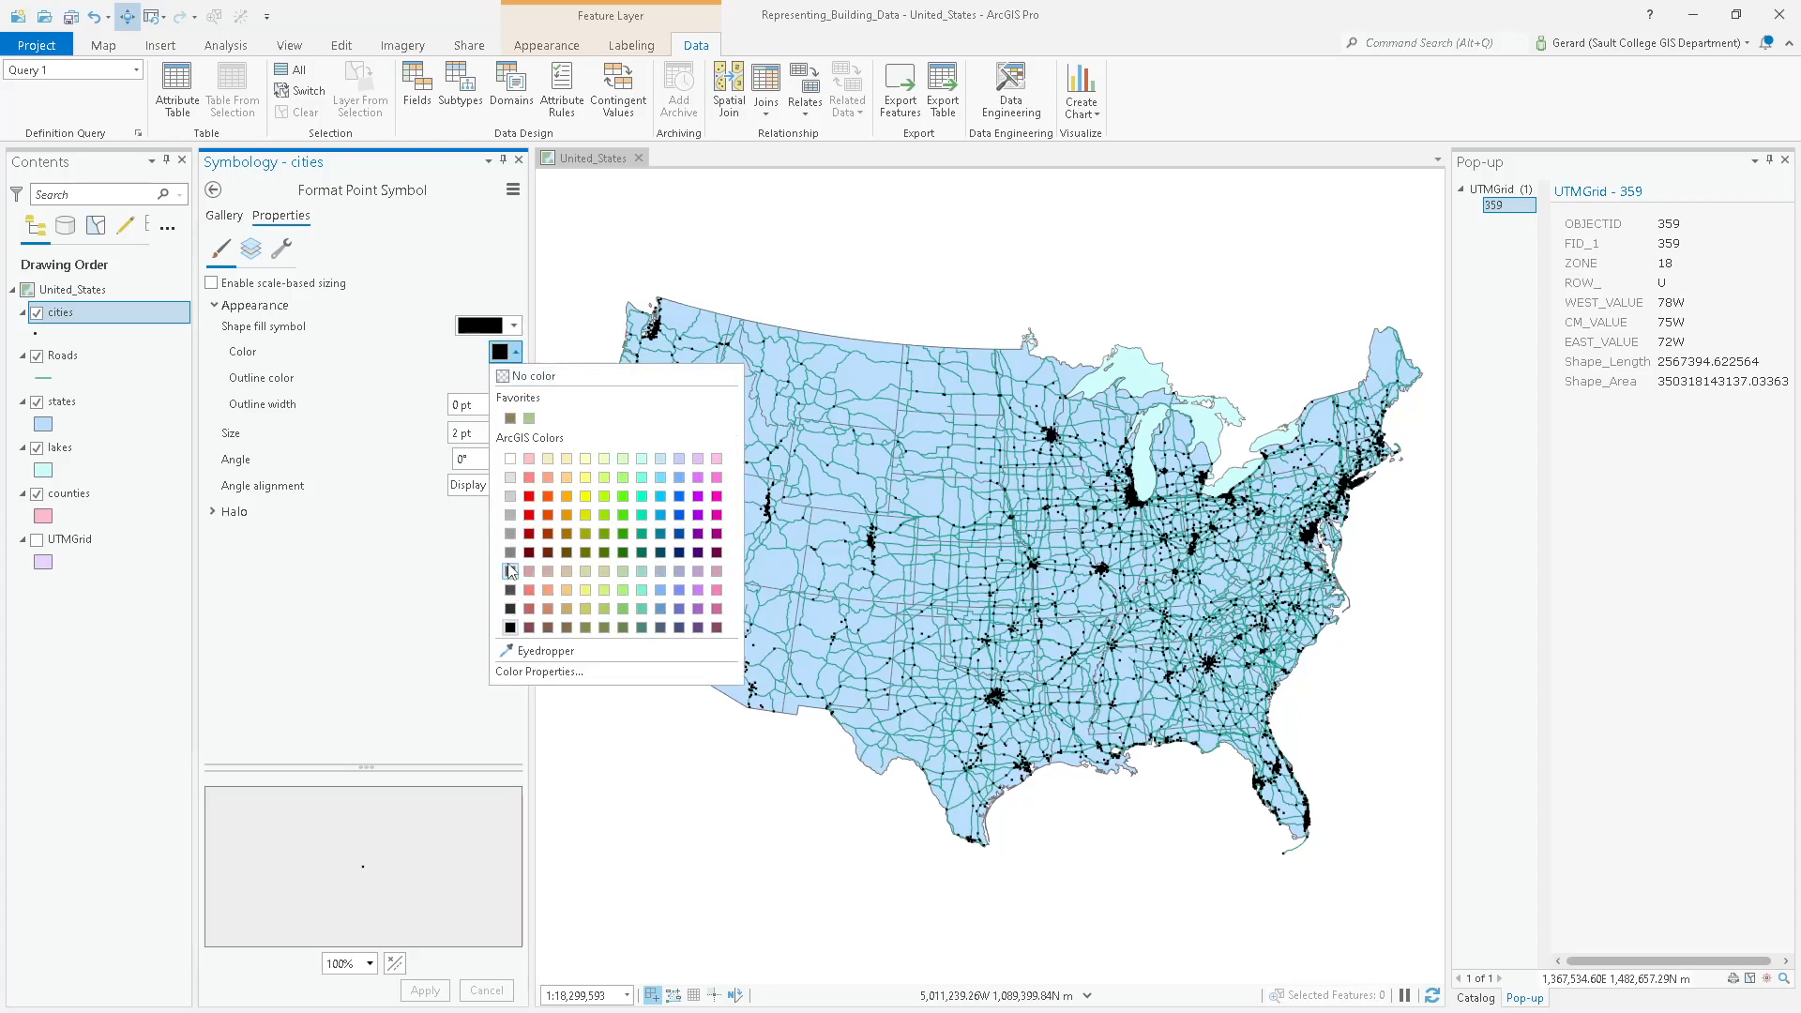
click(508, 573)
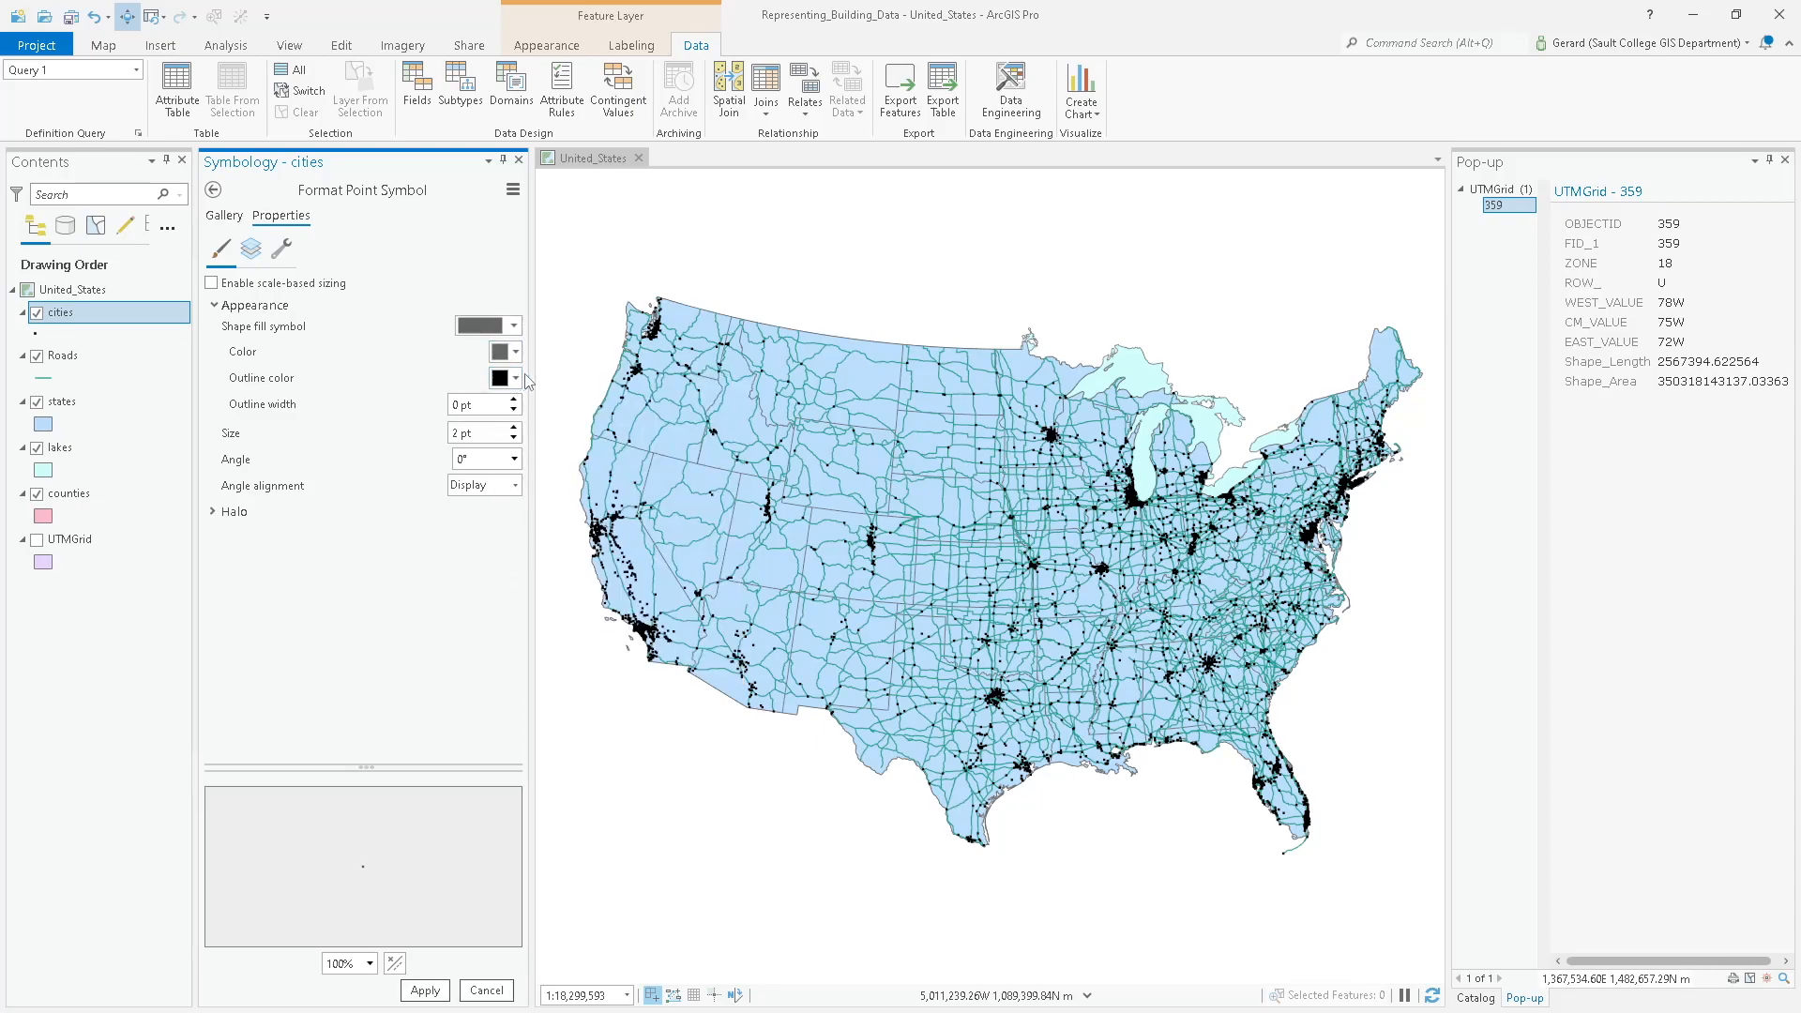
click(516, 378)
click(526, 399)
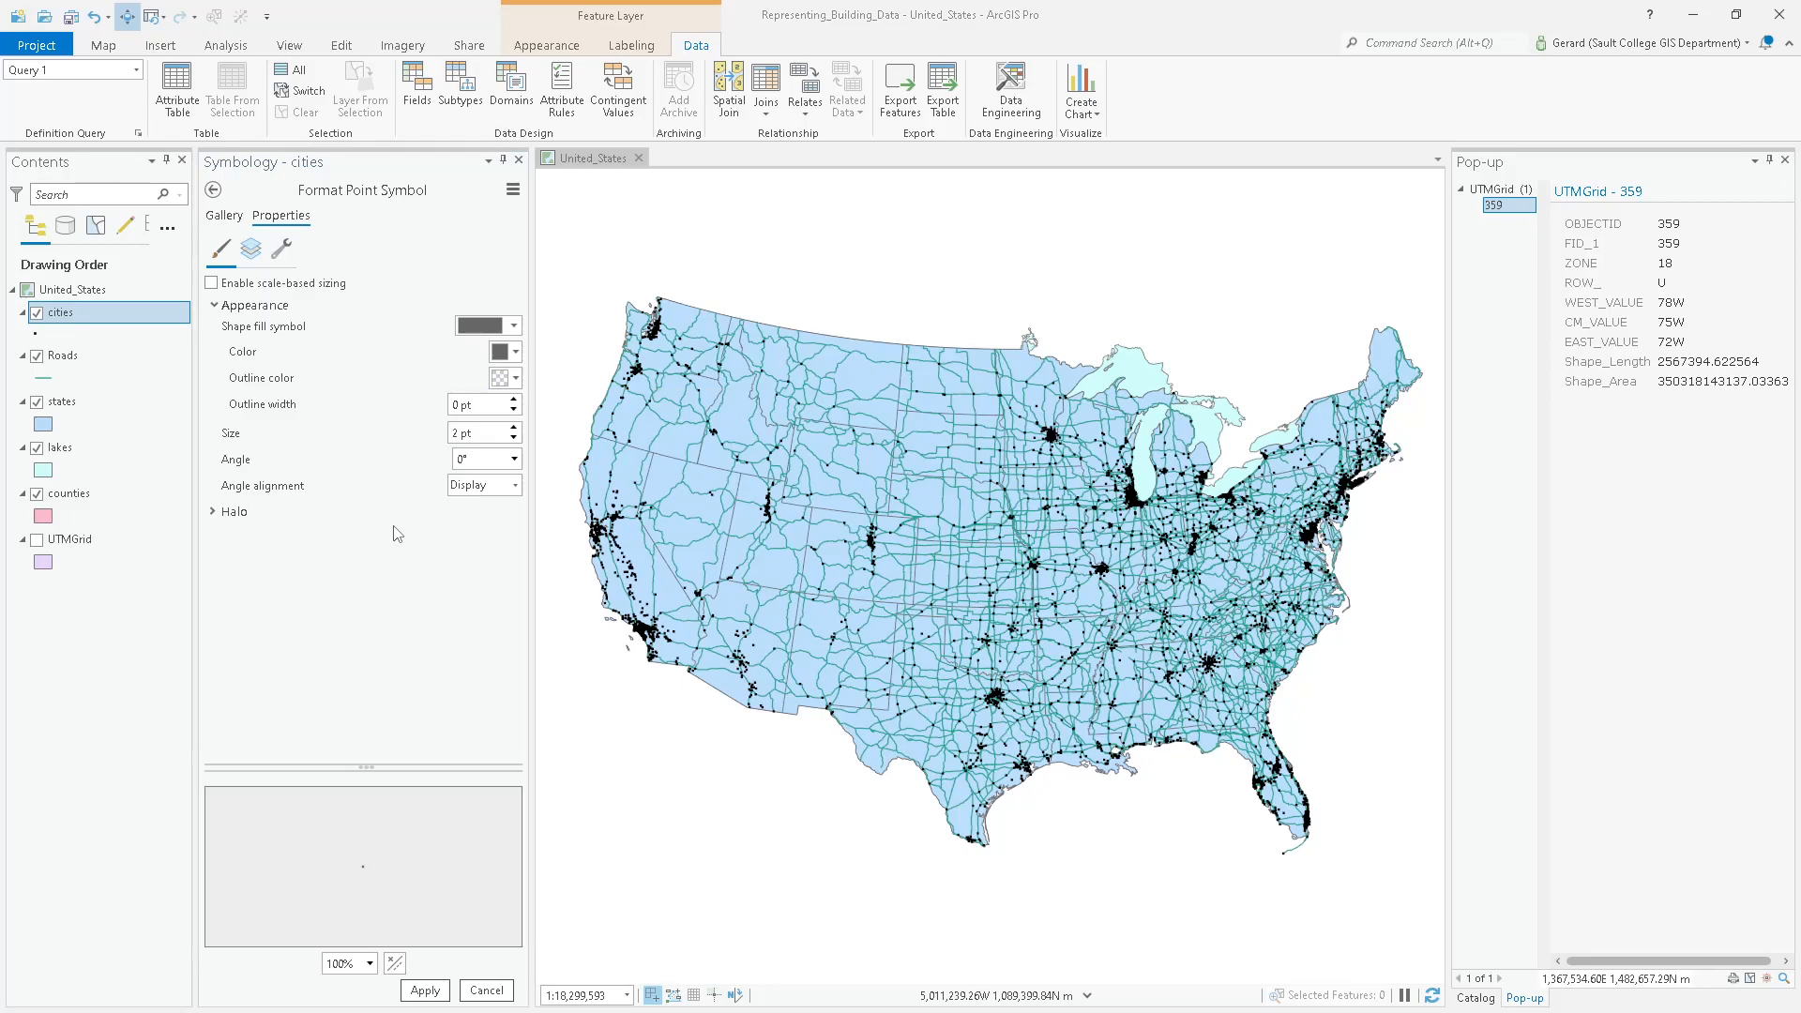
Switch to the Word lab document and check the outline and visibility range parameters for Cities in the table.
key(alt+Tab)
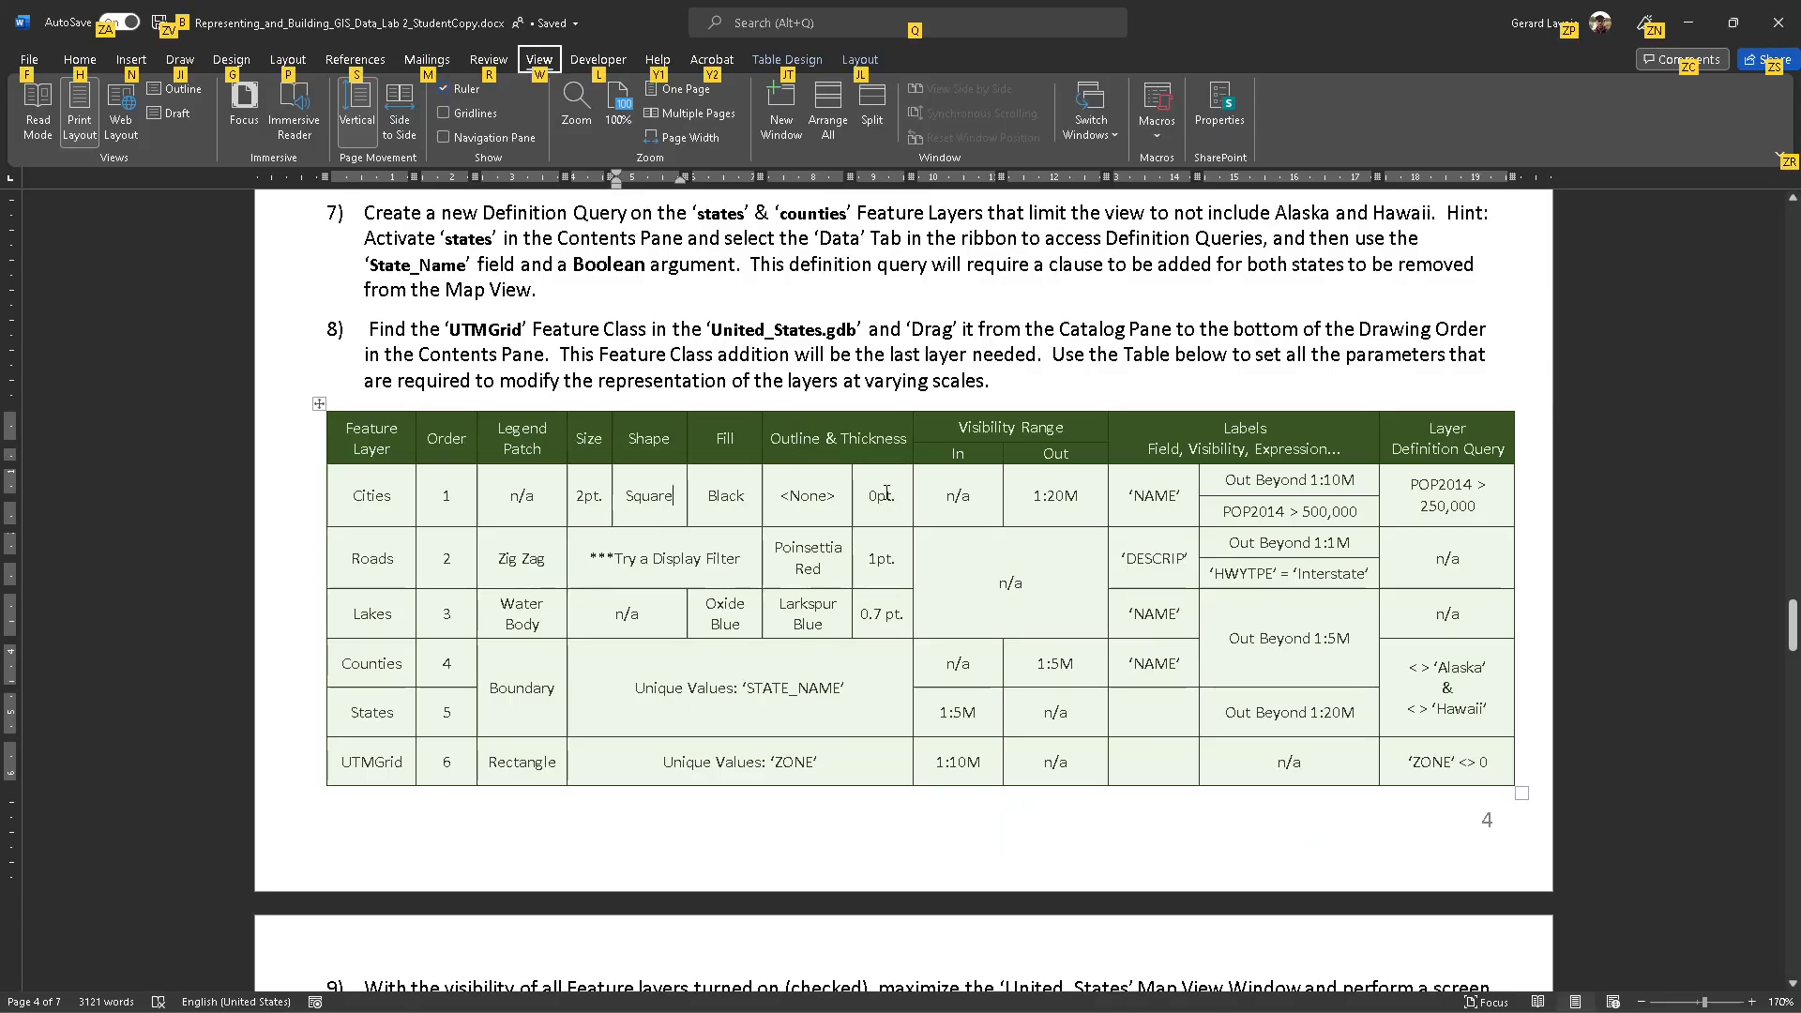
drag(909, 479, 798, 487)
click(977, 432)
drag(1032, 493, 1088, 494)
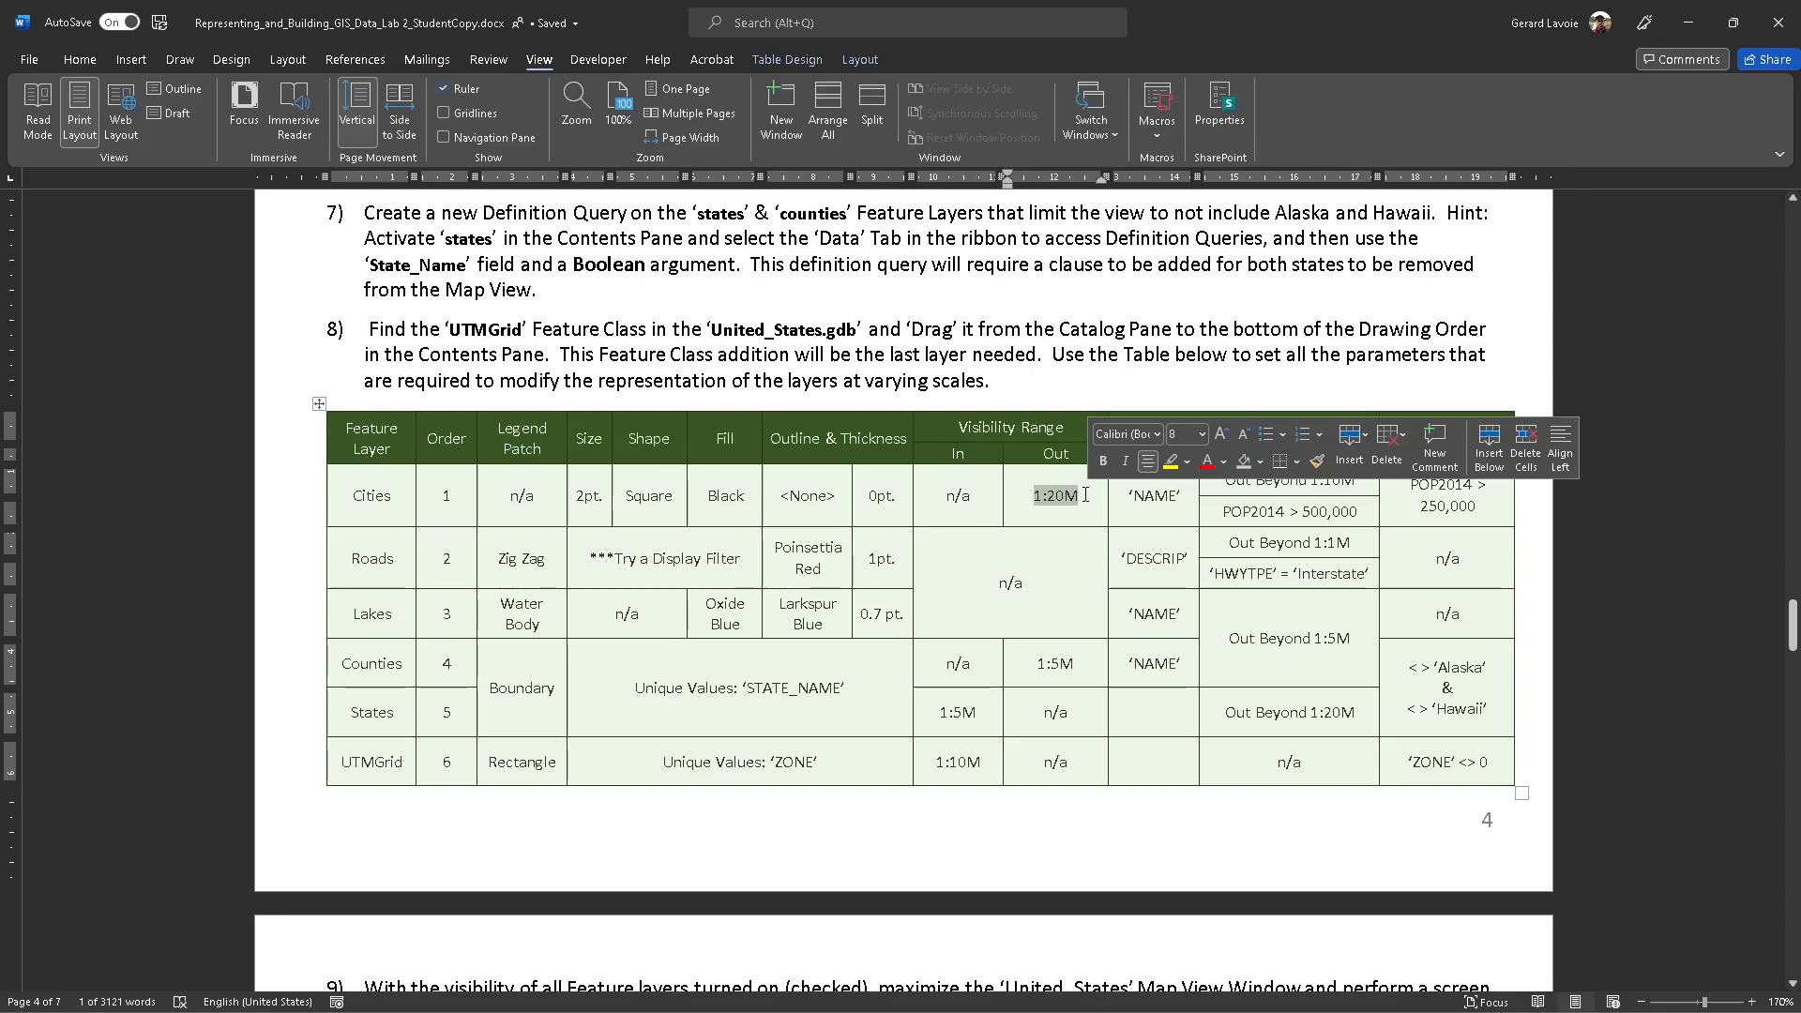
click(1085, 495)
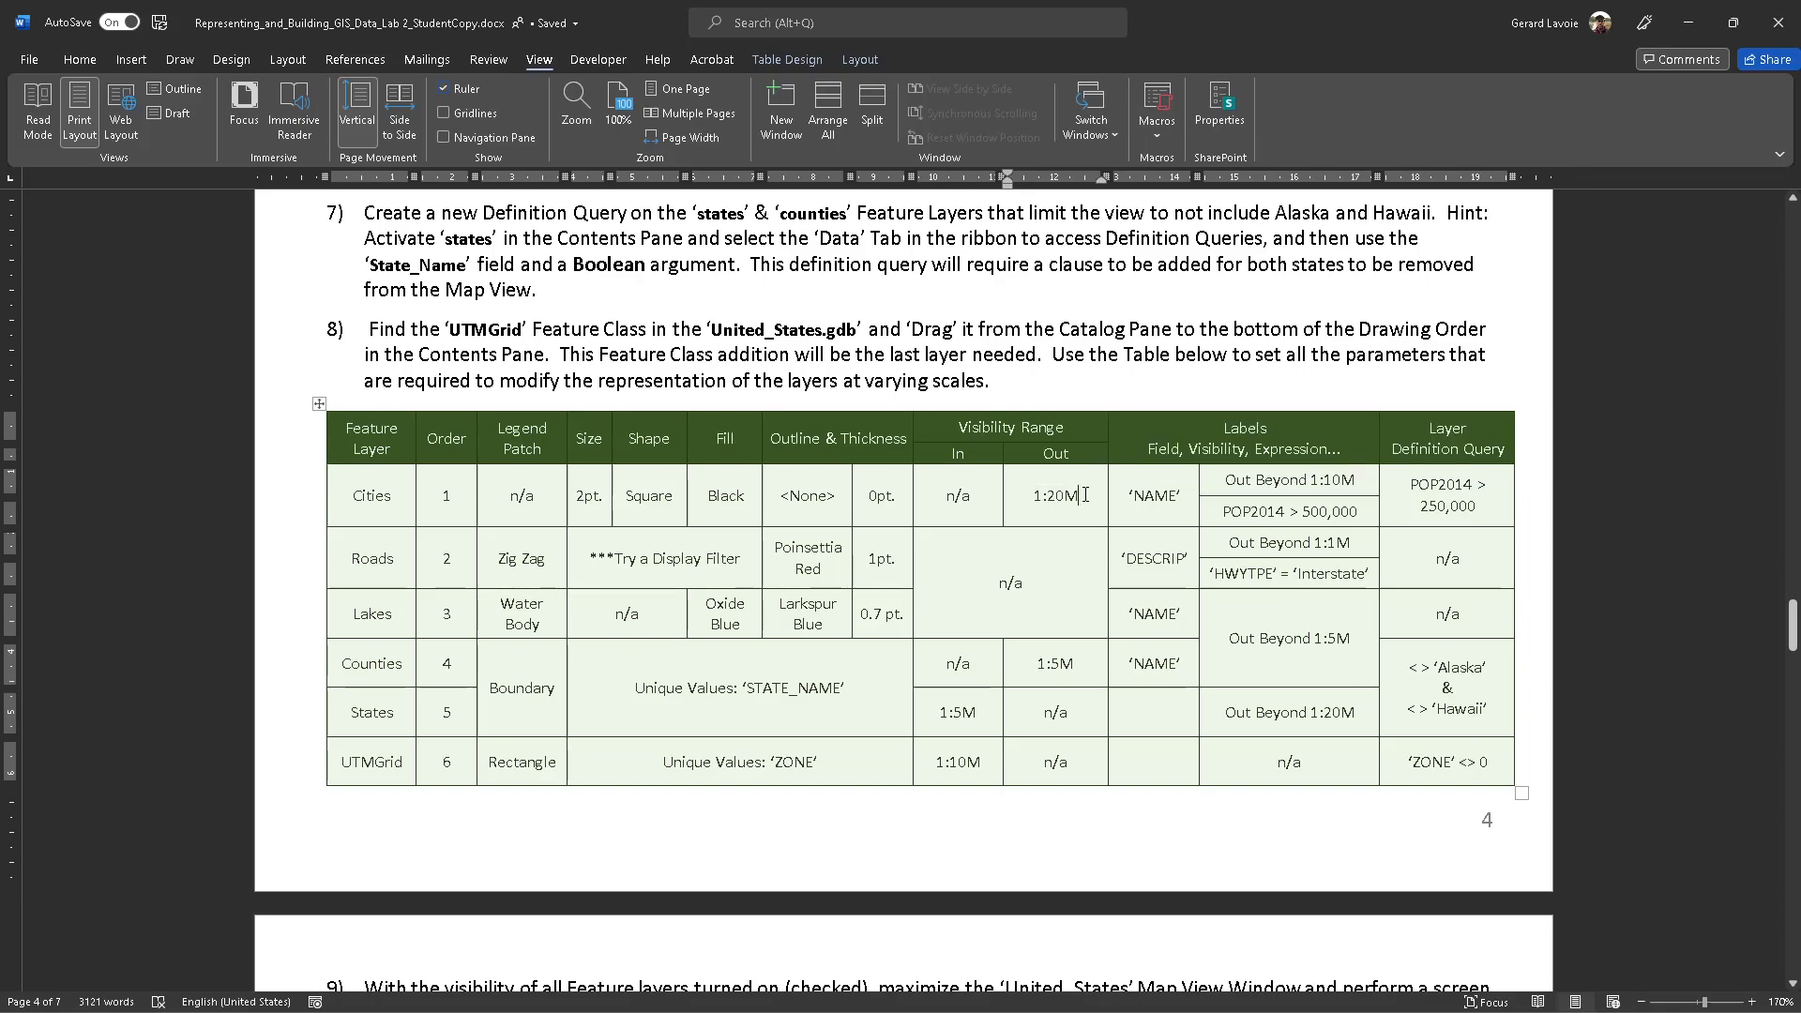
Return to ArcGIS Pro and limit the cities layer's visibility range to out beyond 1:20,000,000.
key(alt+Tab)
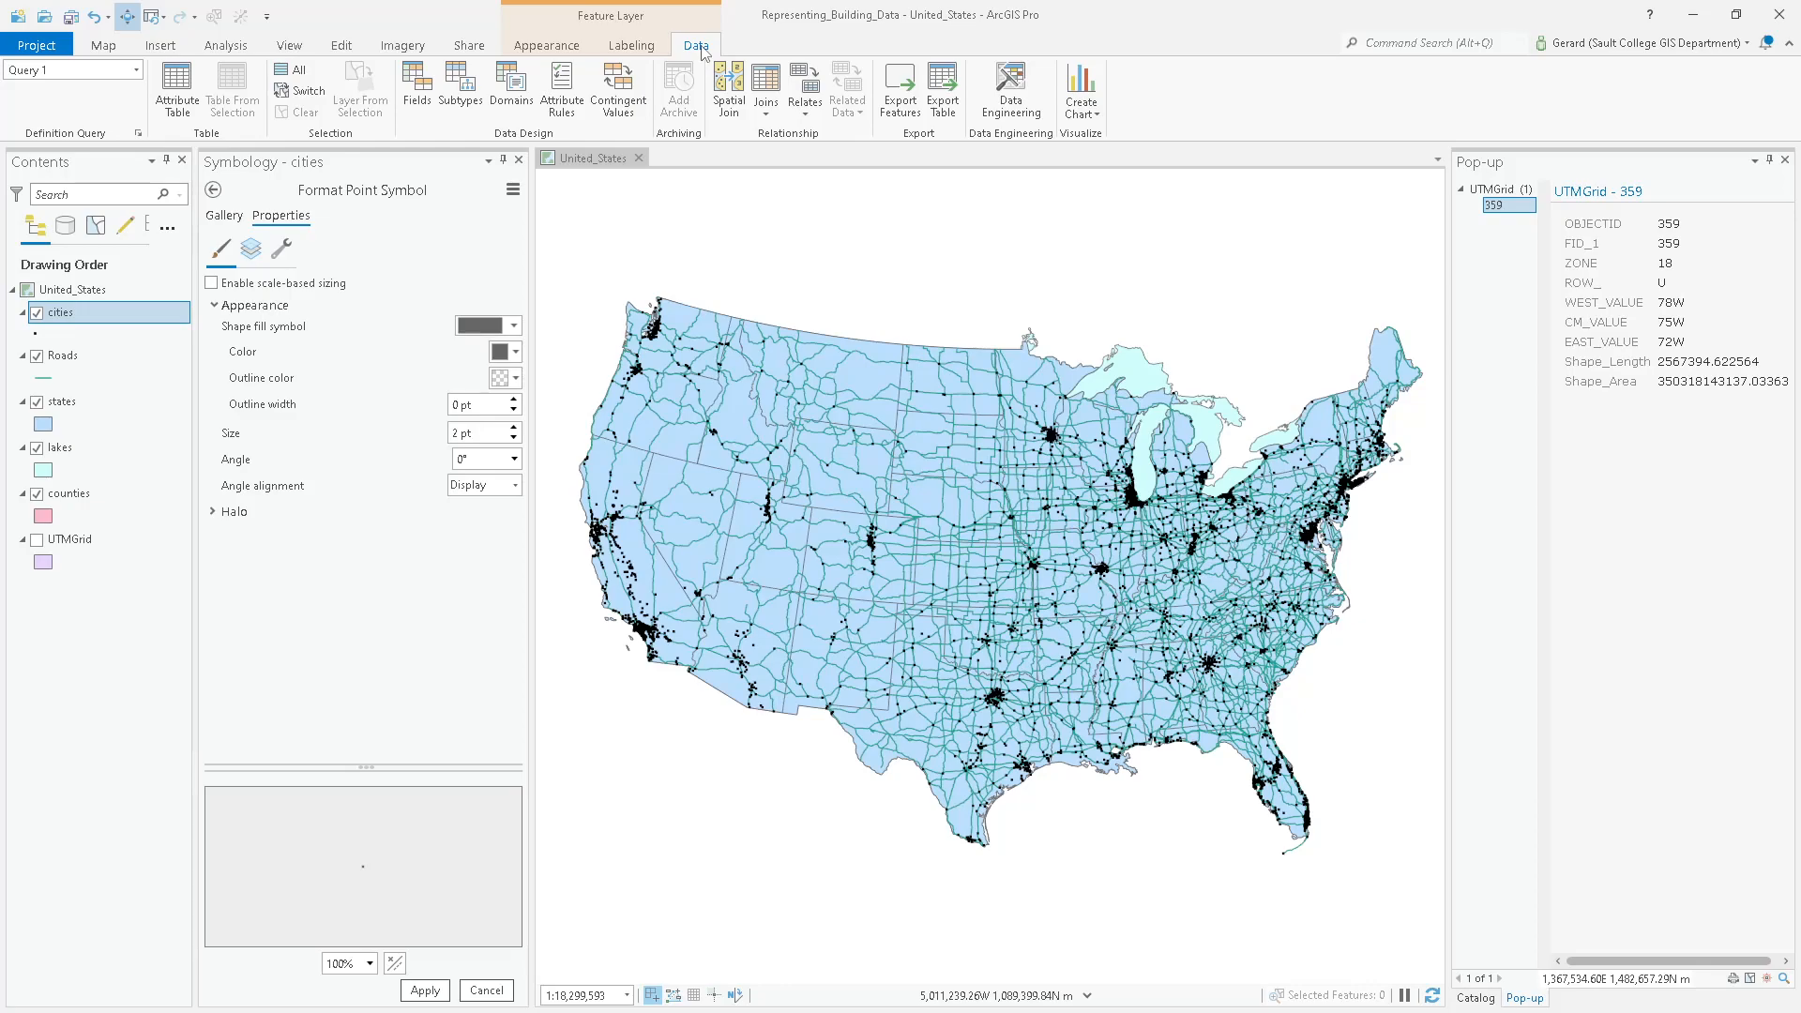
click(567, 52)
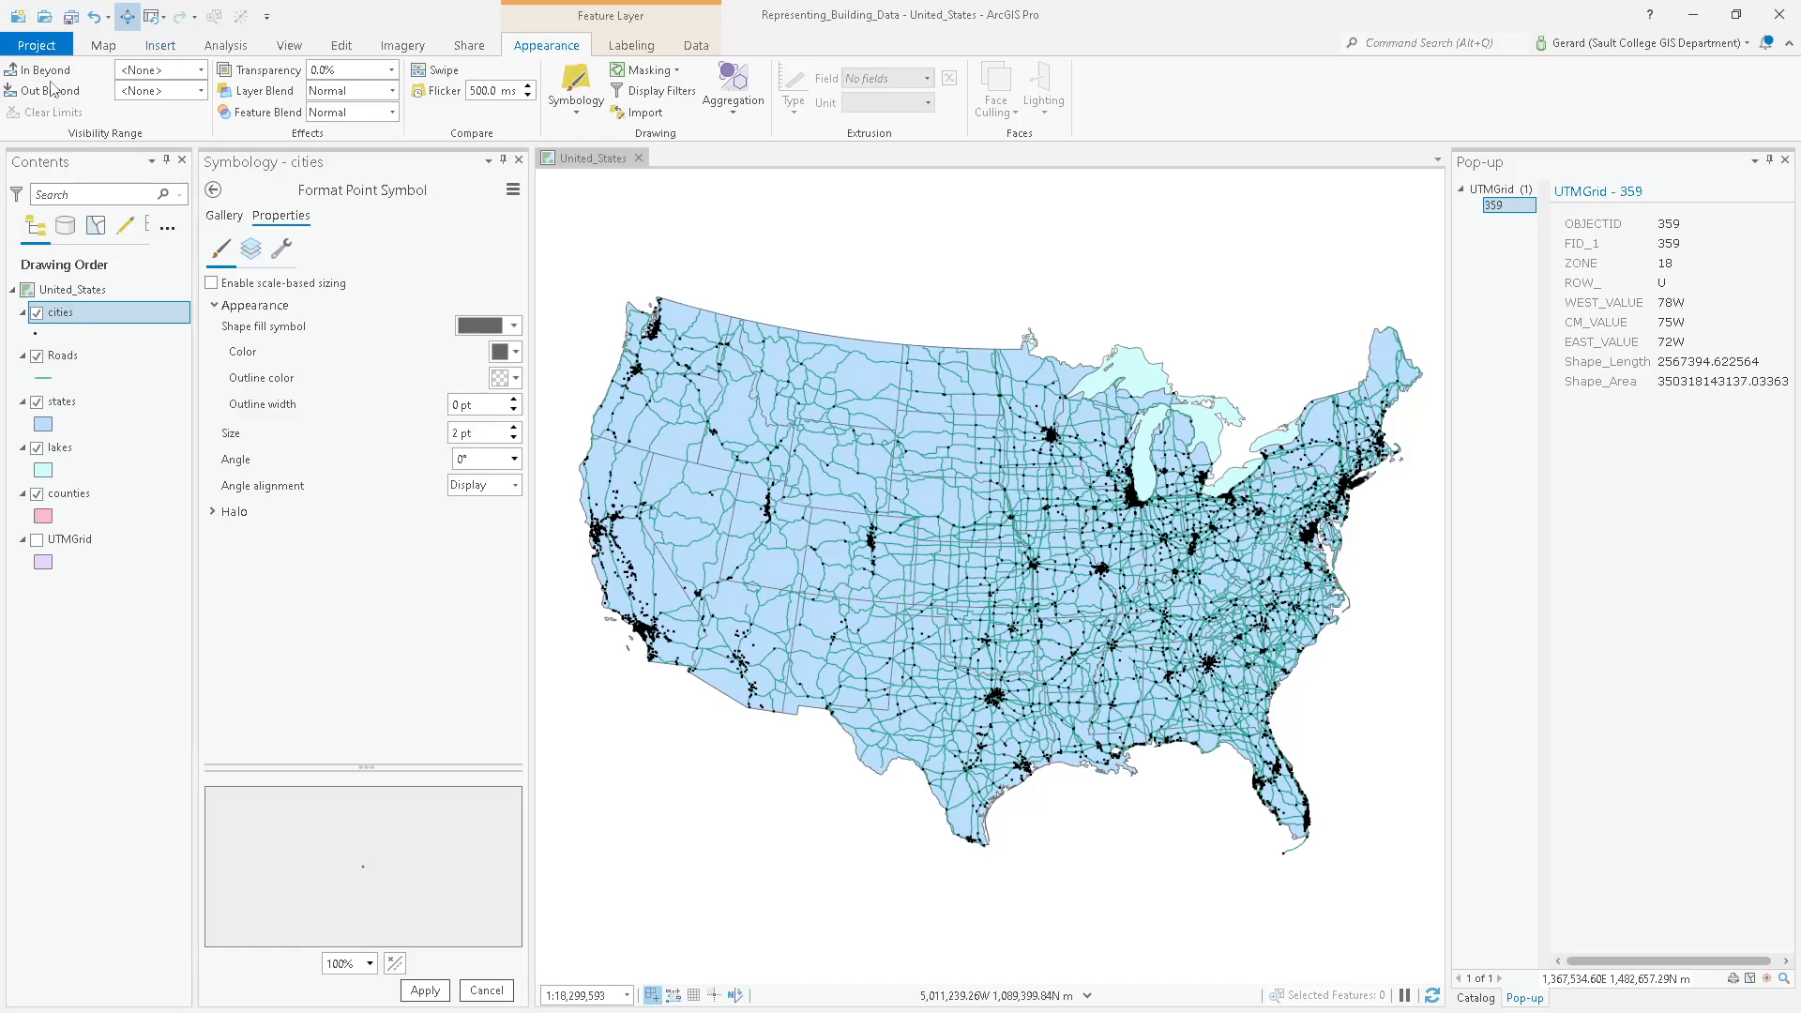
click(201, 91)
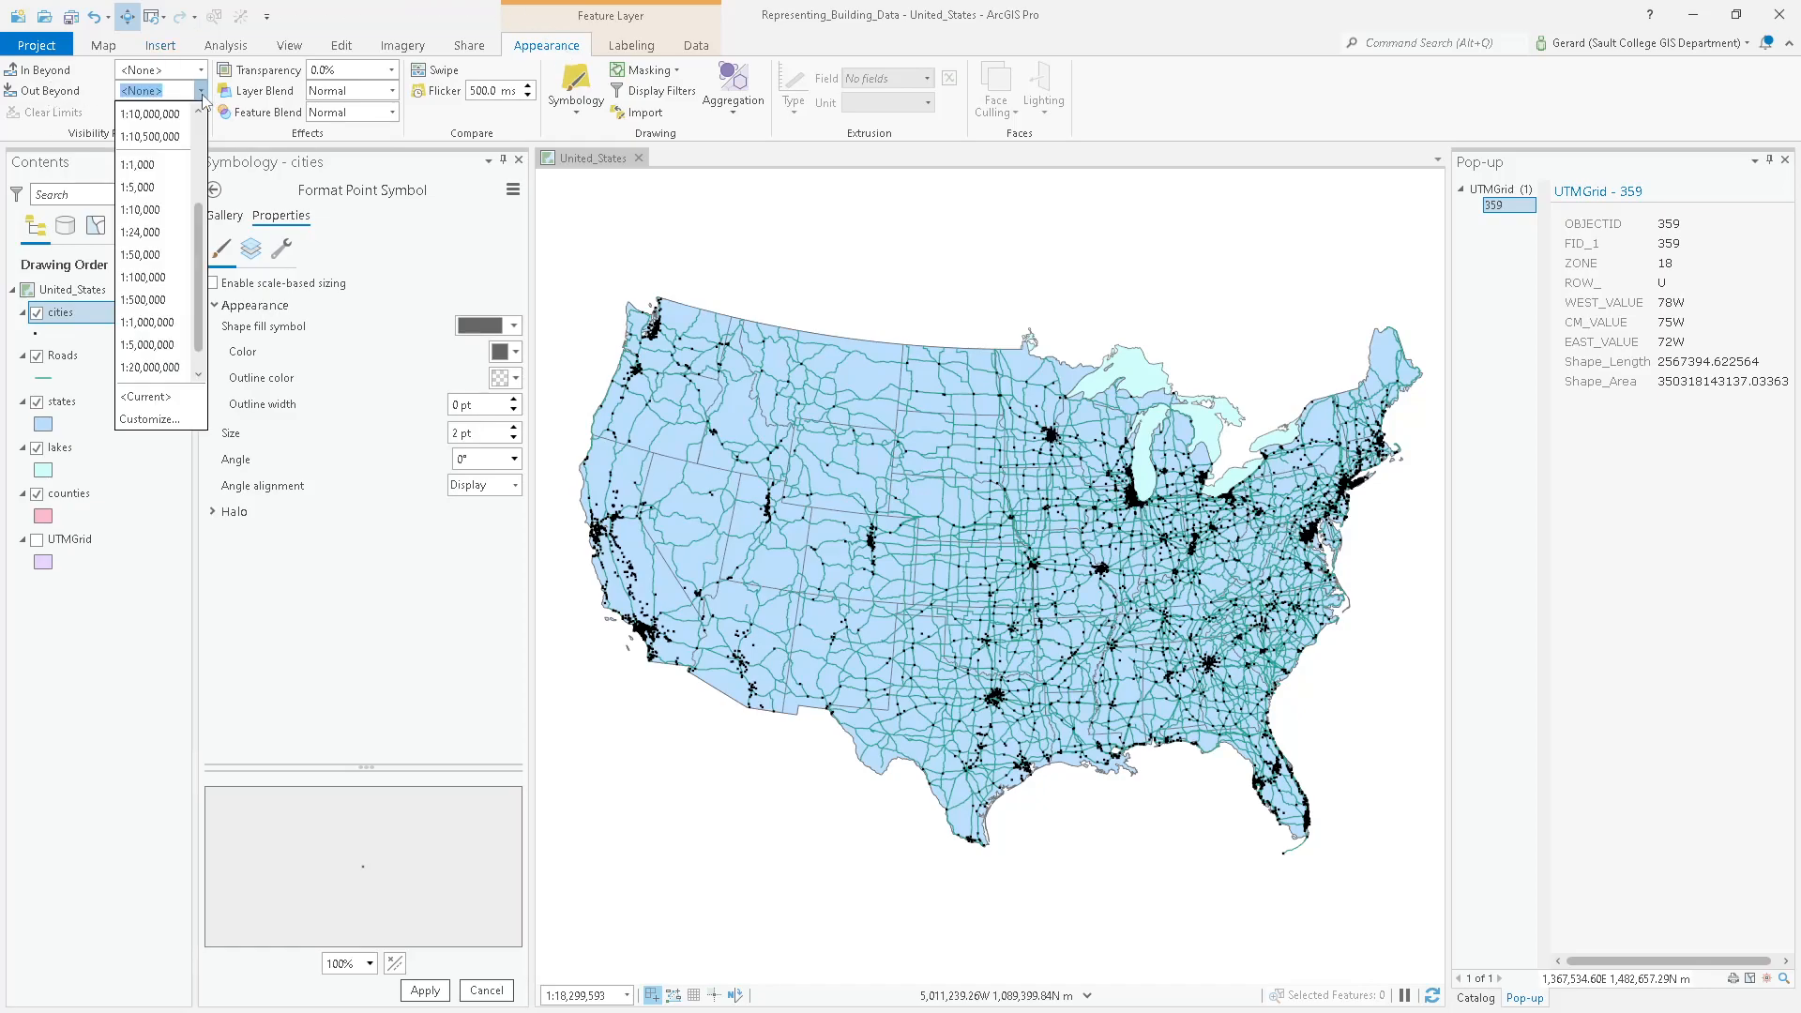
click(155, 367)
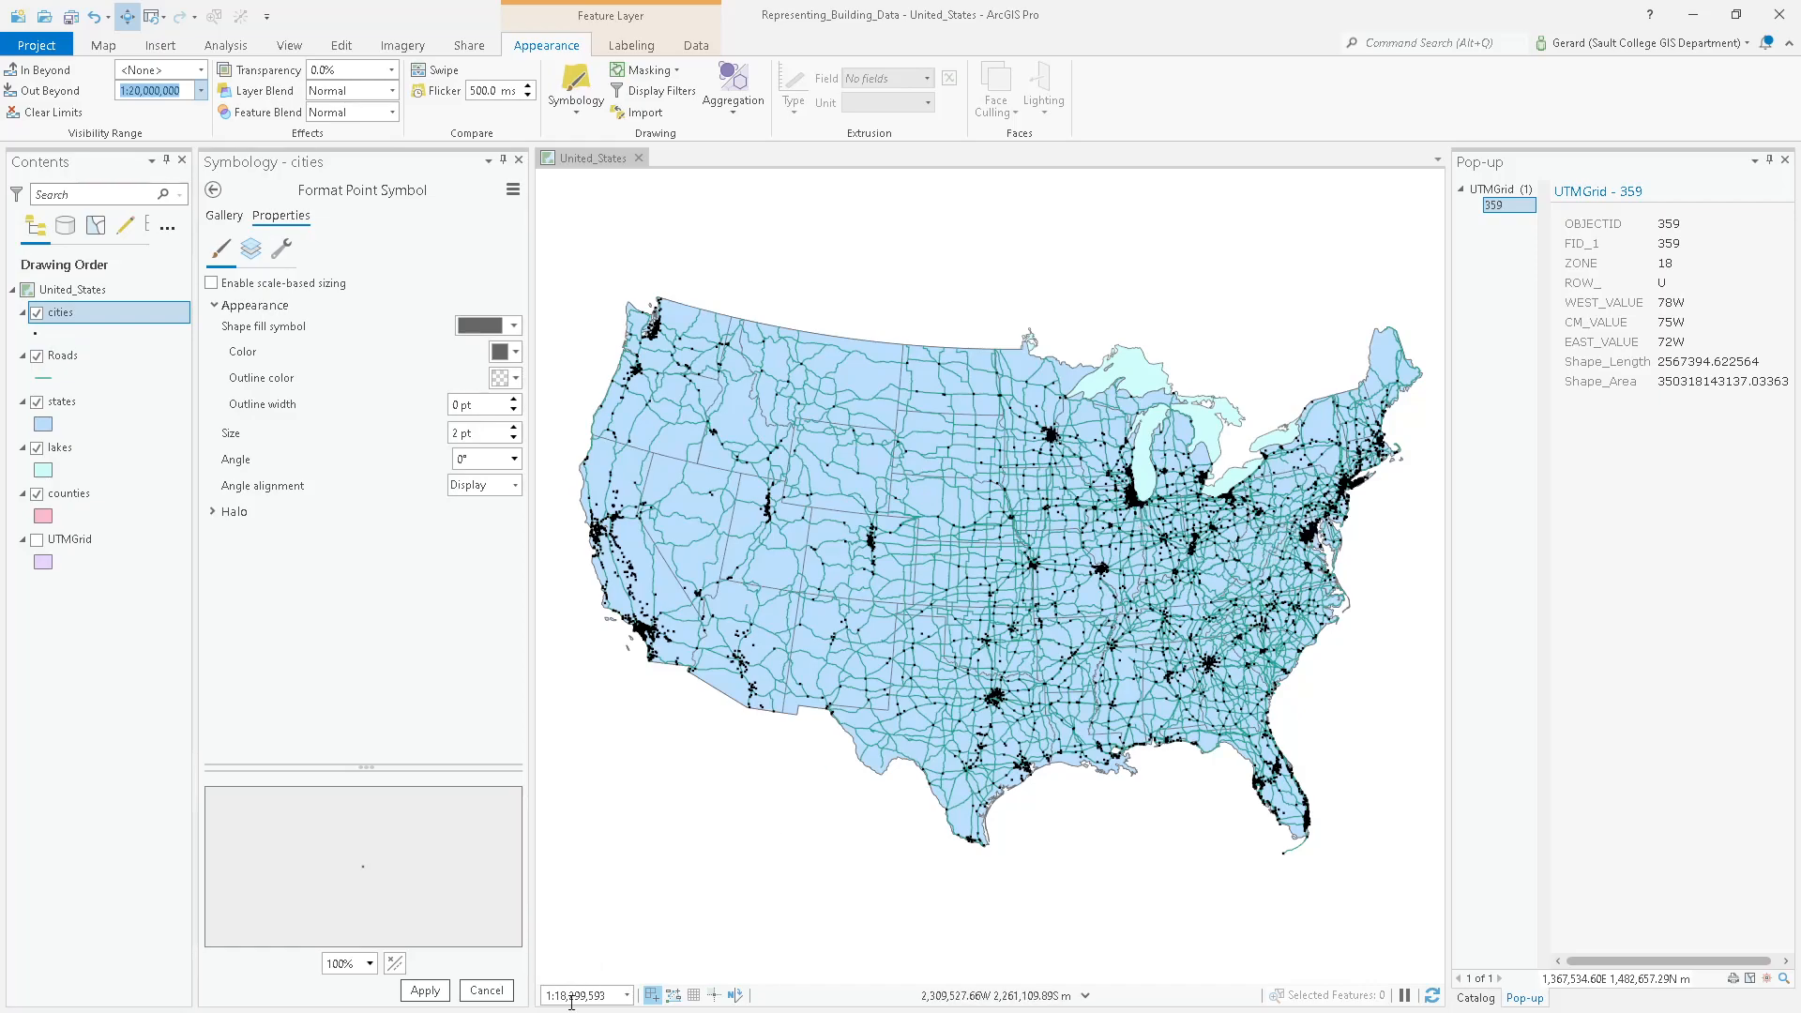
Test the cities layer's visibility limit at map scales 1:20,000,000 and 1:20,000,001, and again zoomed in.
click(618, 990)
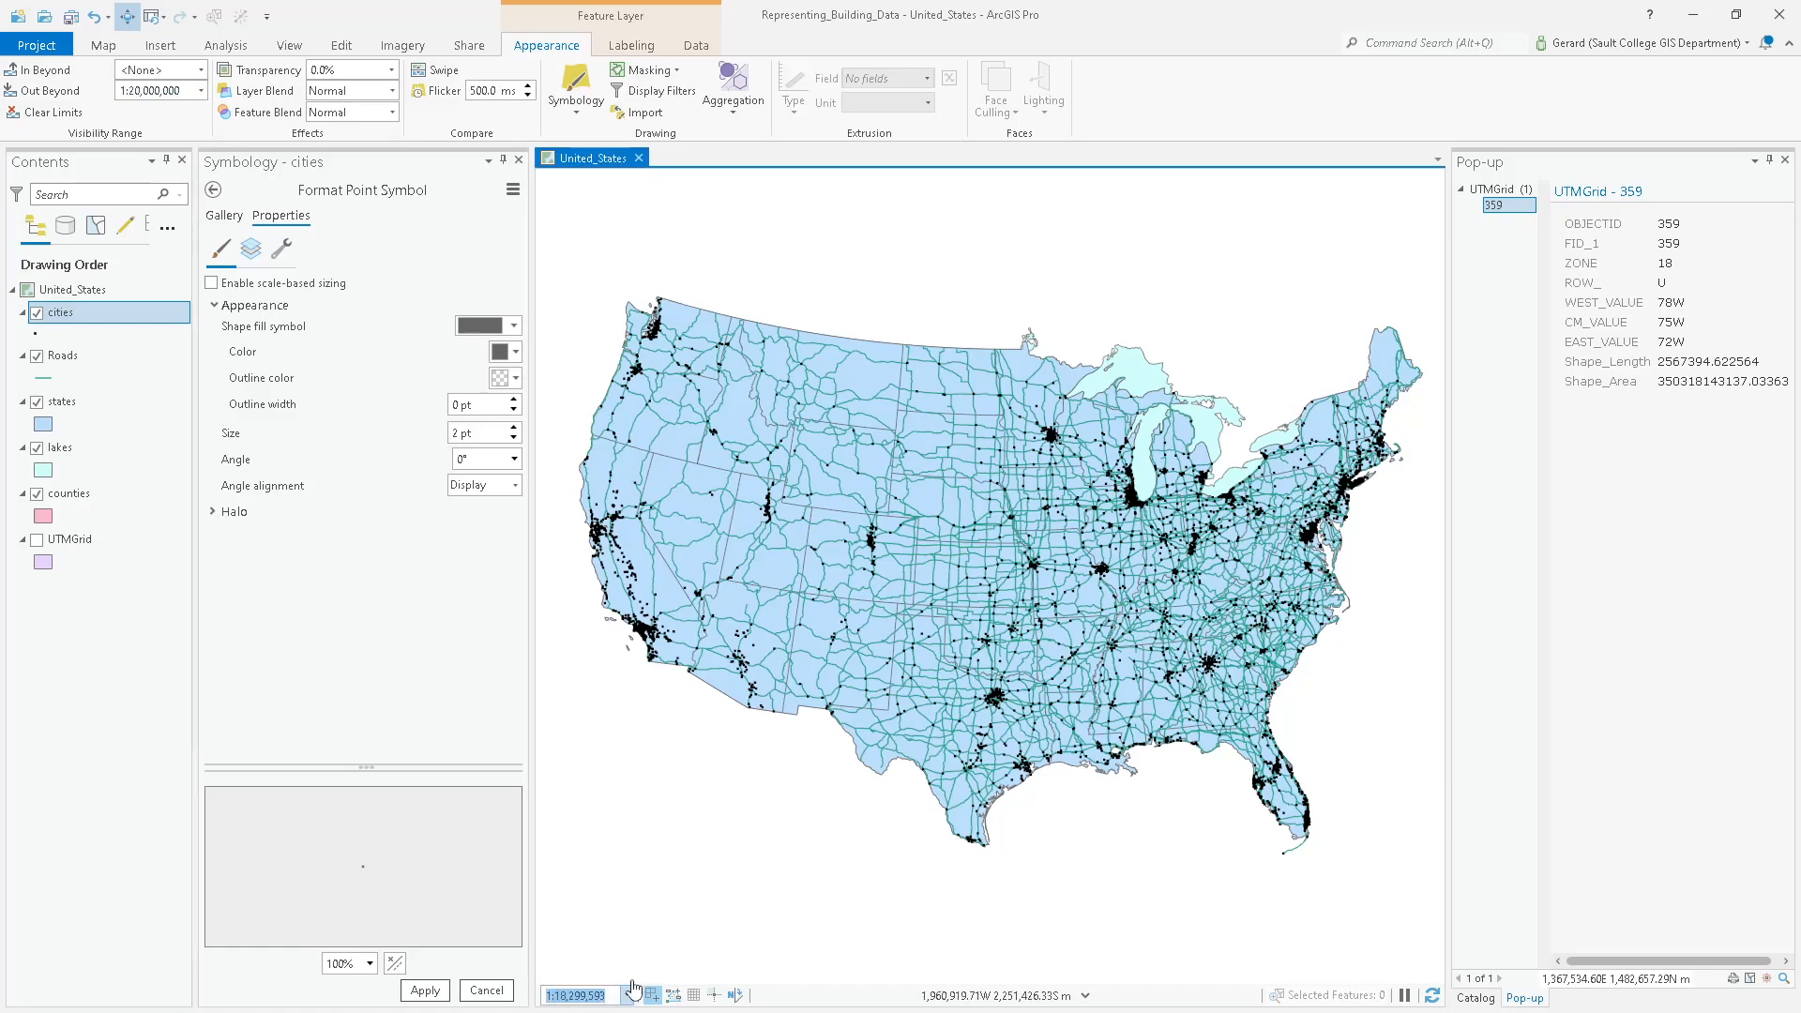
text(20,)
text(000,000)
key(Return)
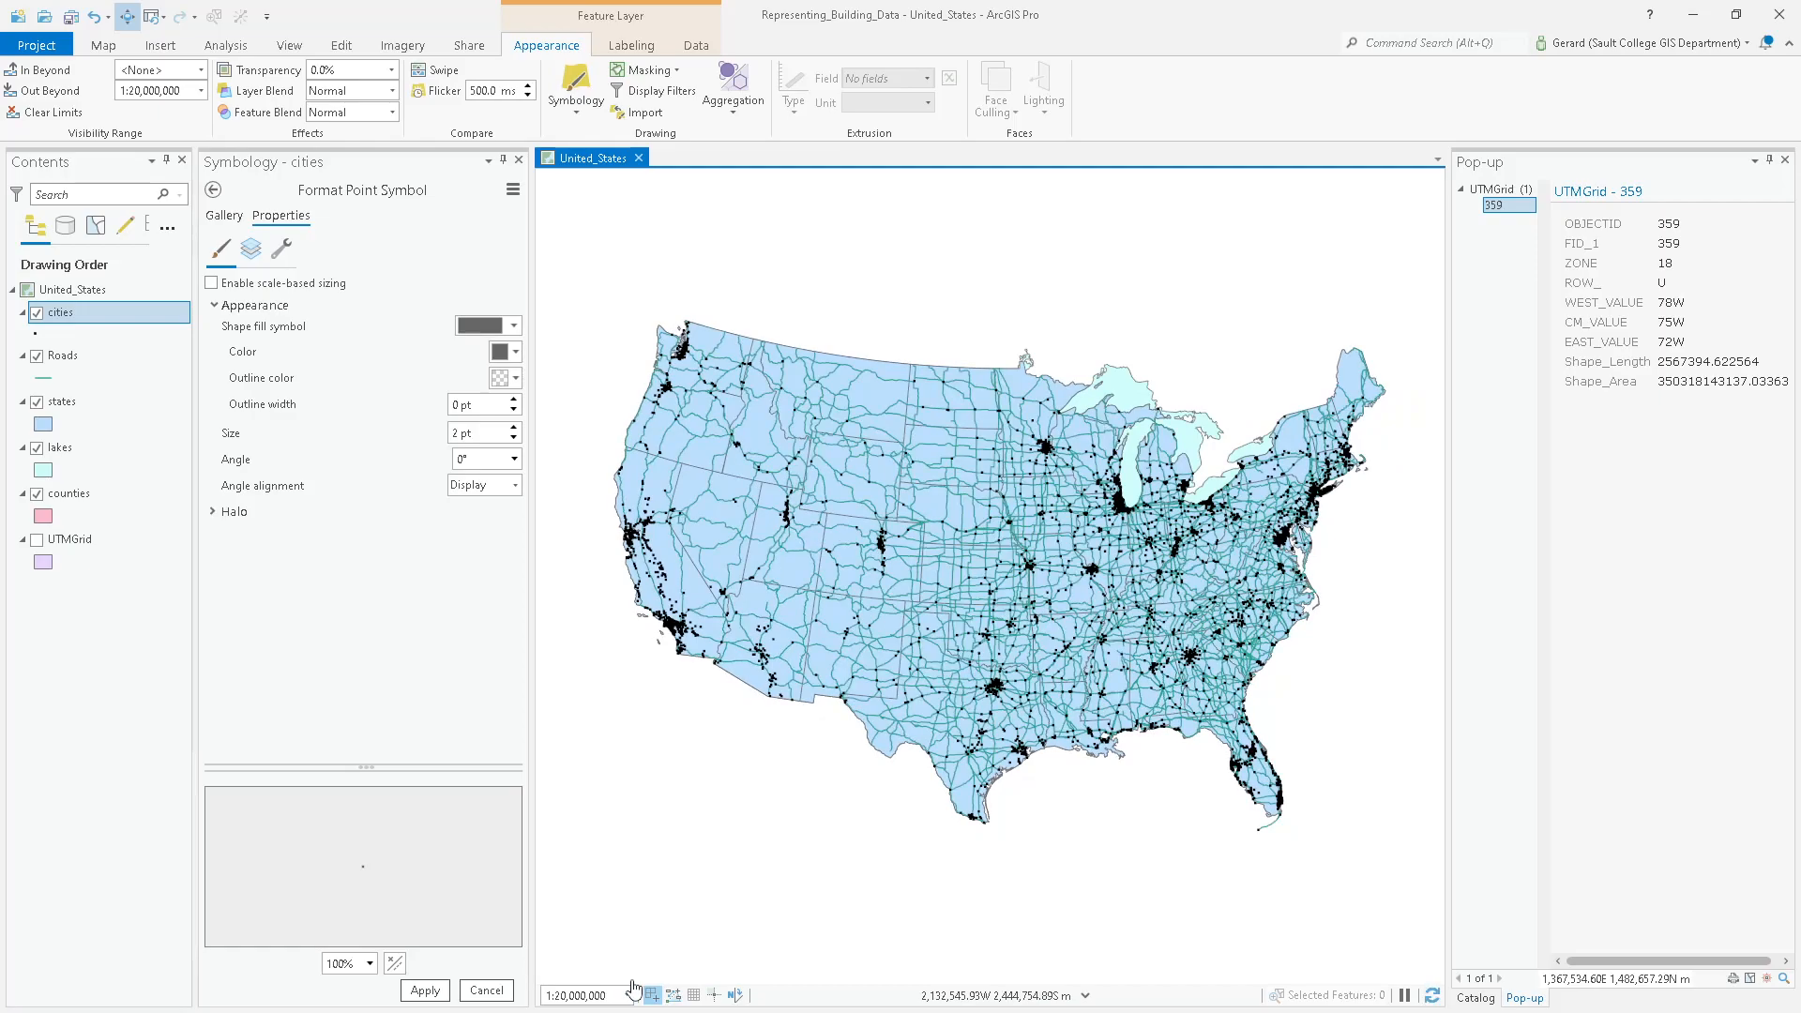
click(614, 992)
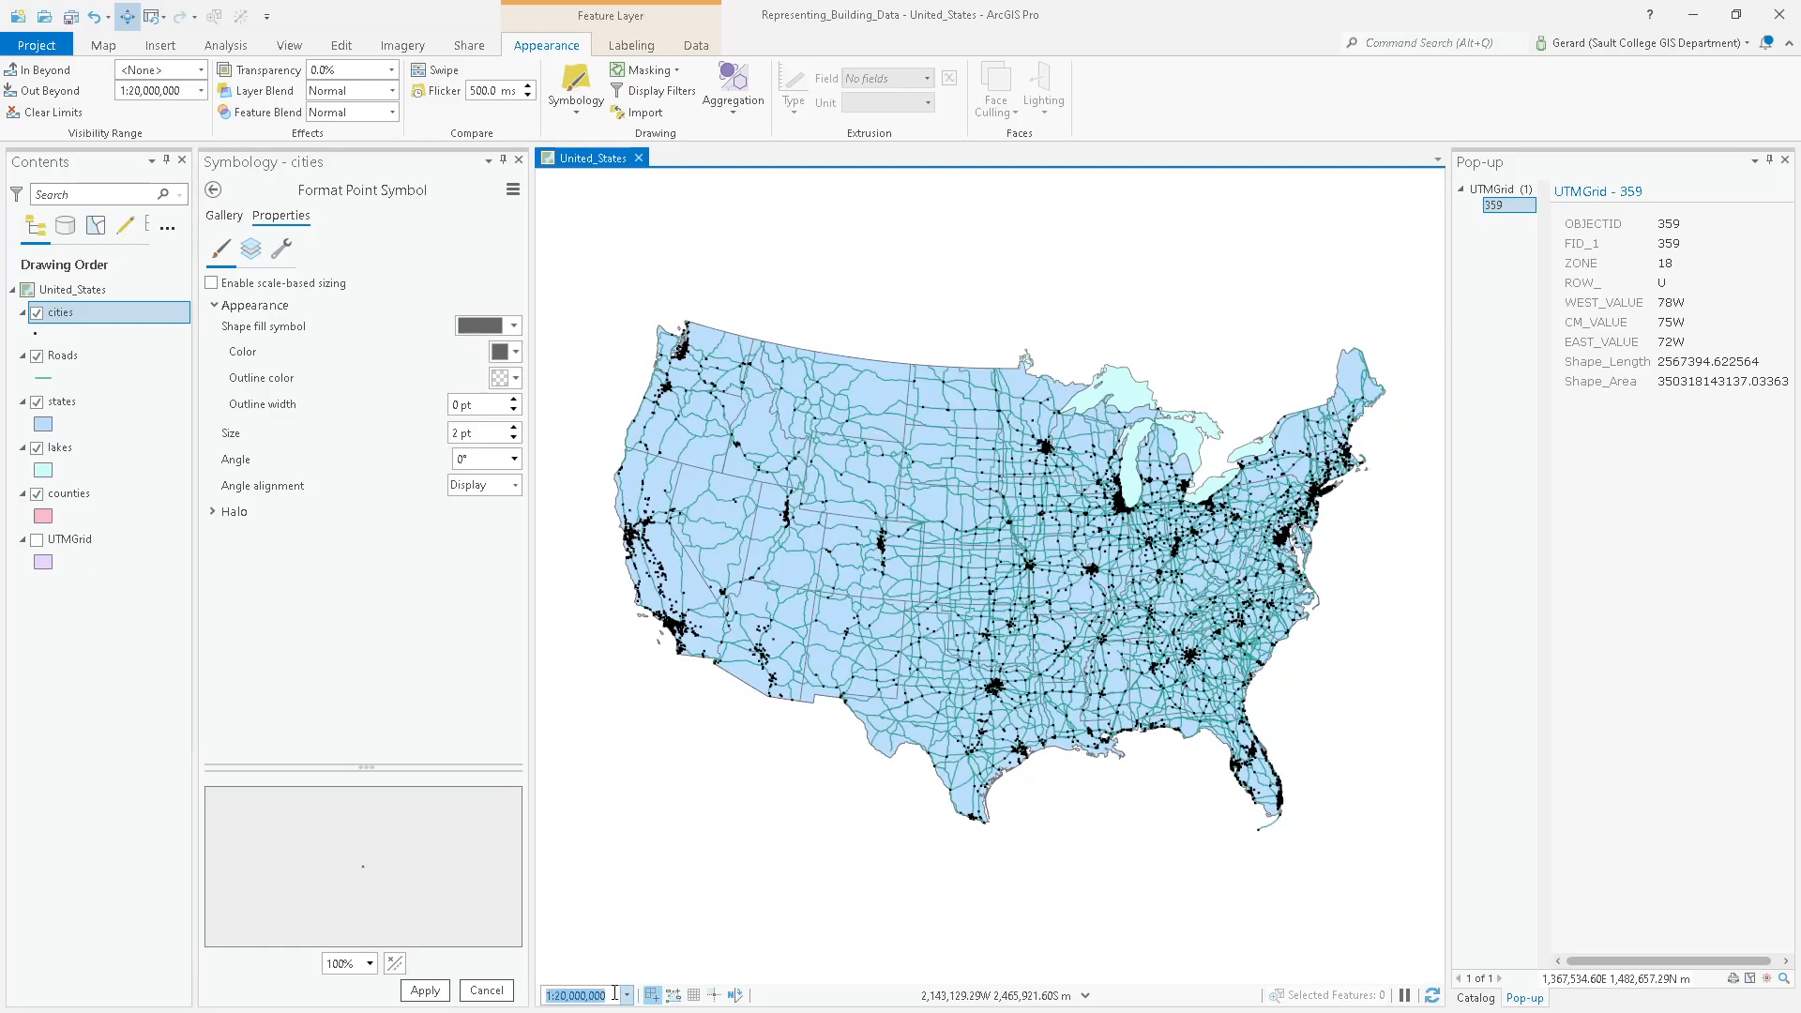
click(614, 993)
text(1)
key(Return)
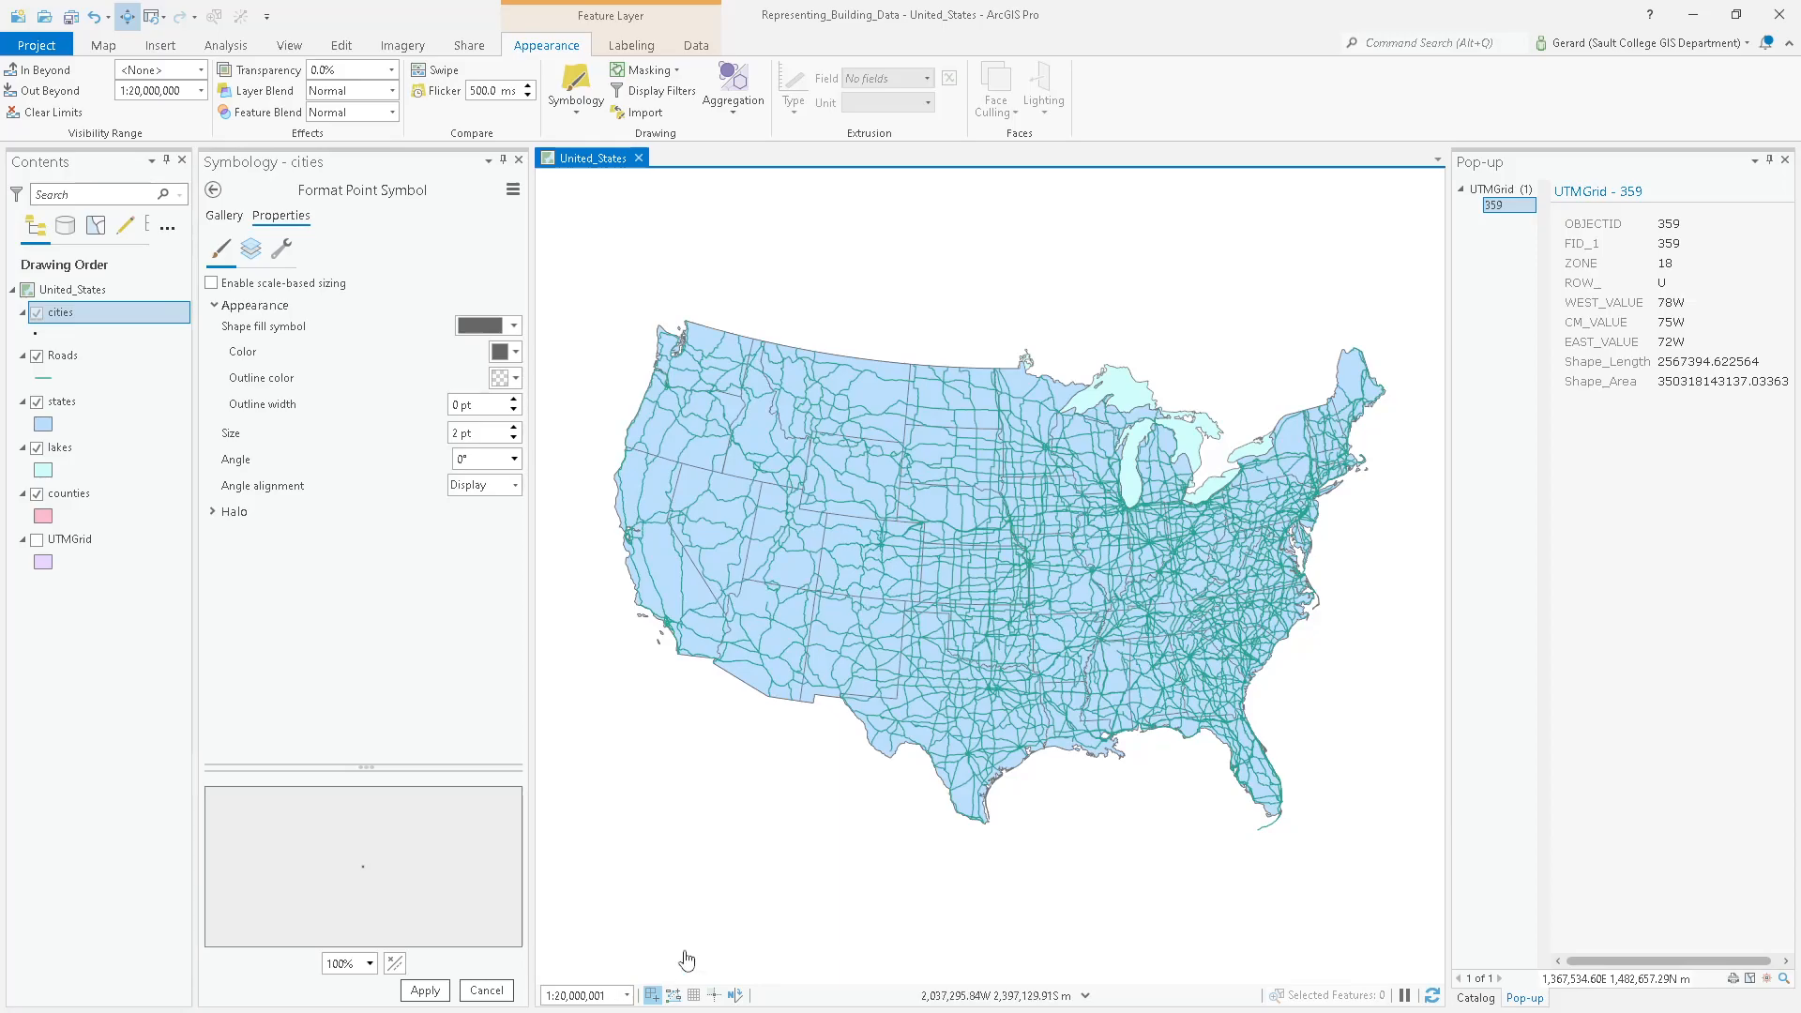
scroll(1073, 531, up, 5)
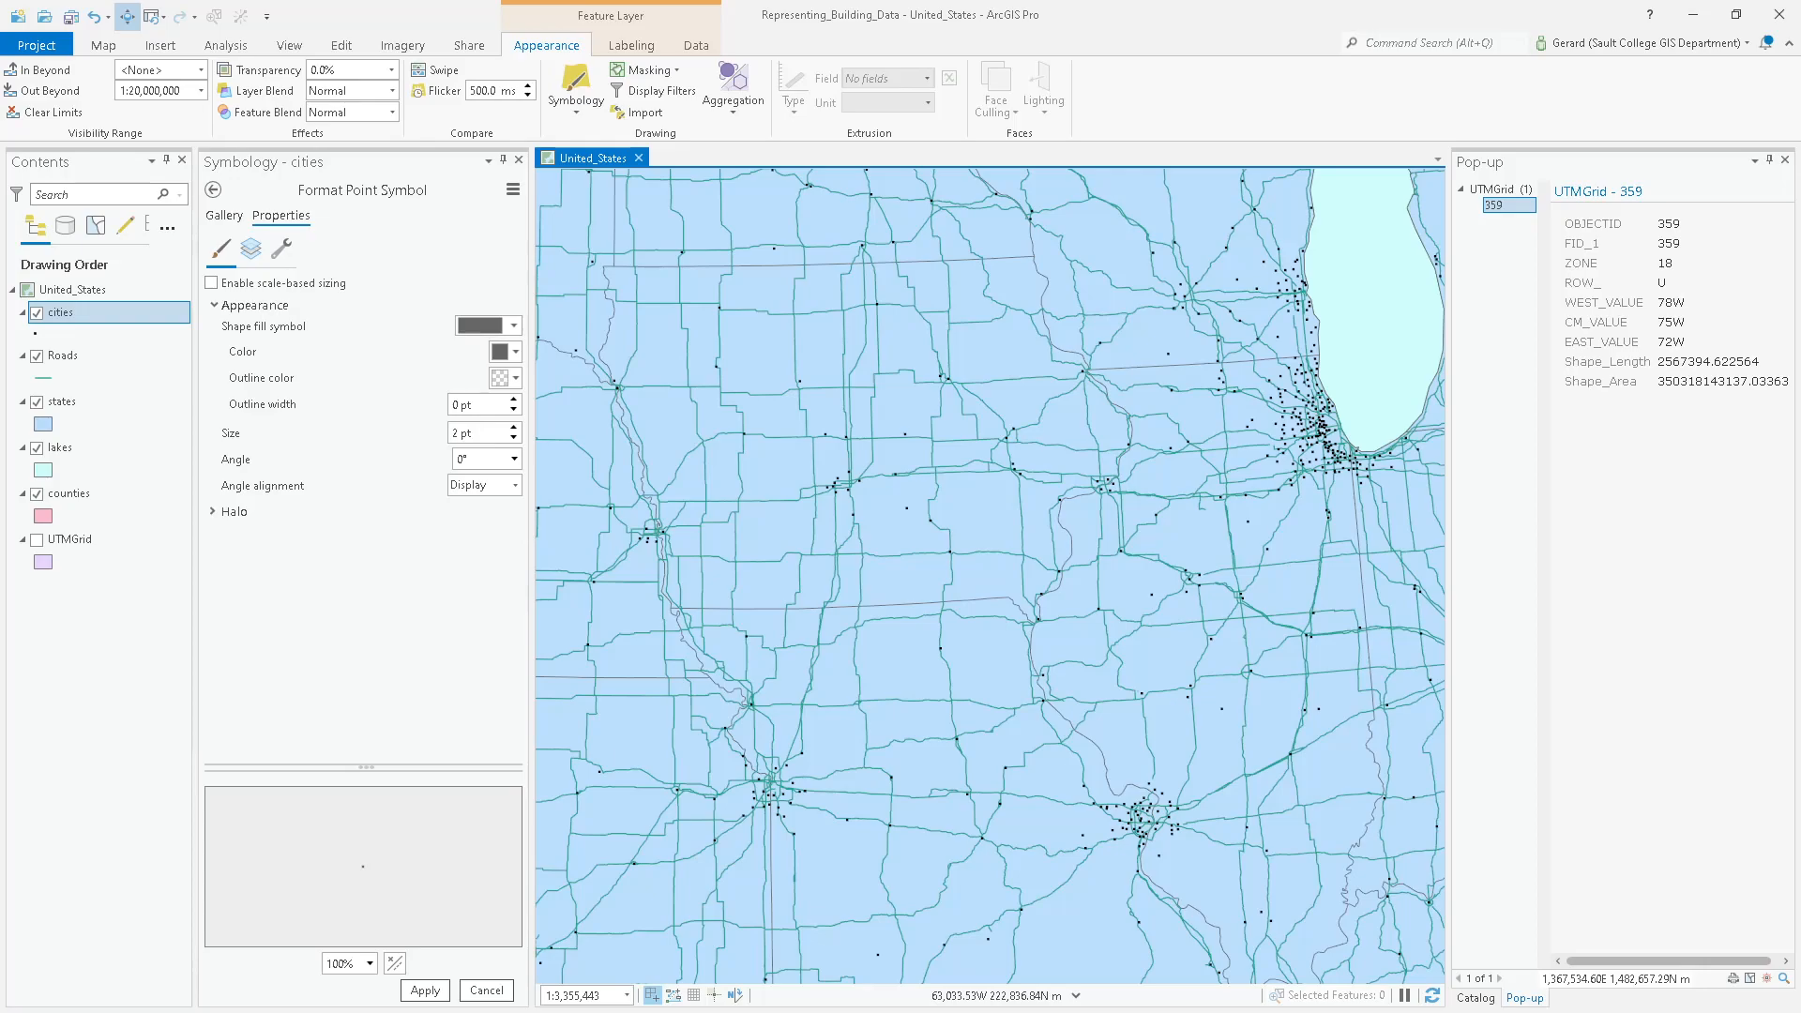
Switch to the Word lab document and review the Cities label field, label visibility range, label expression and layer definition query.
key(alt+Tab)
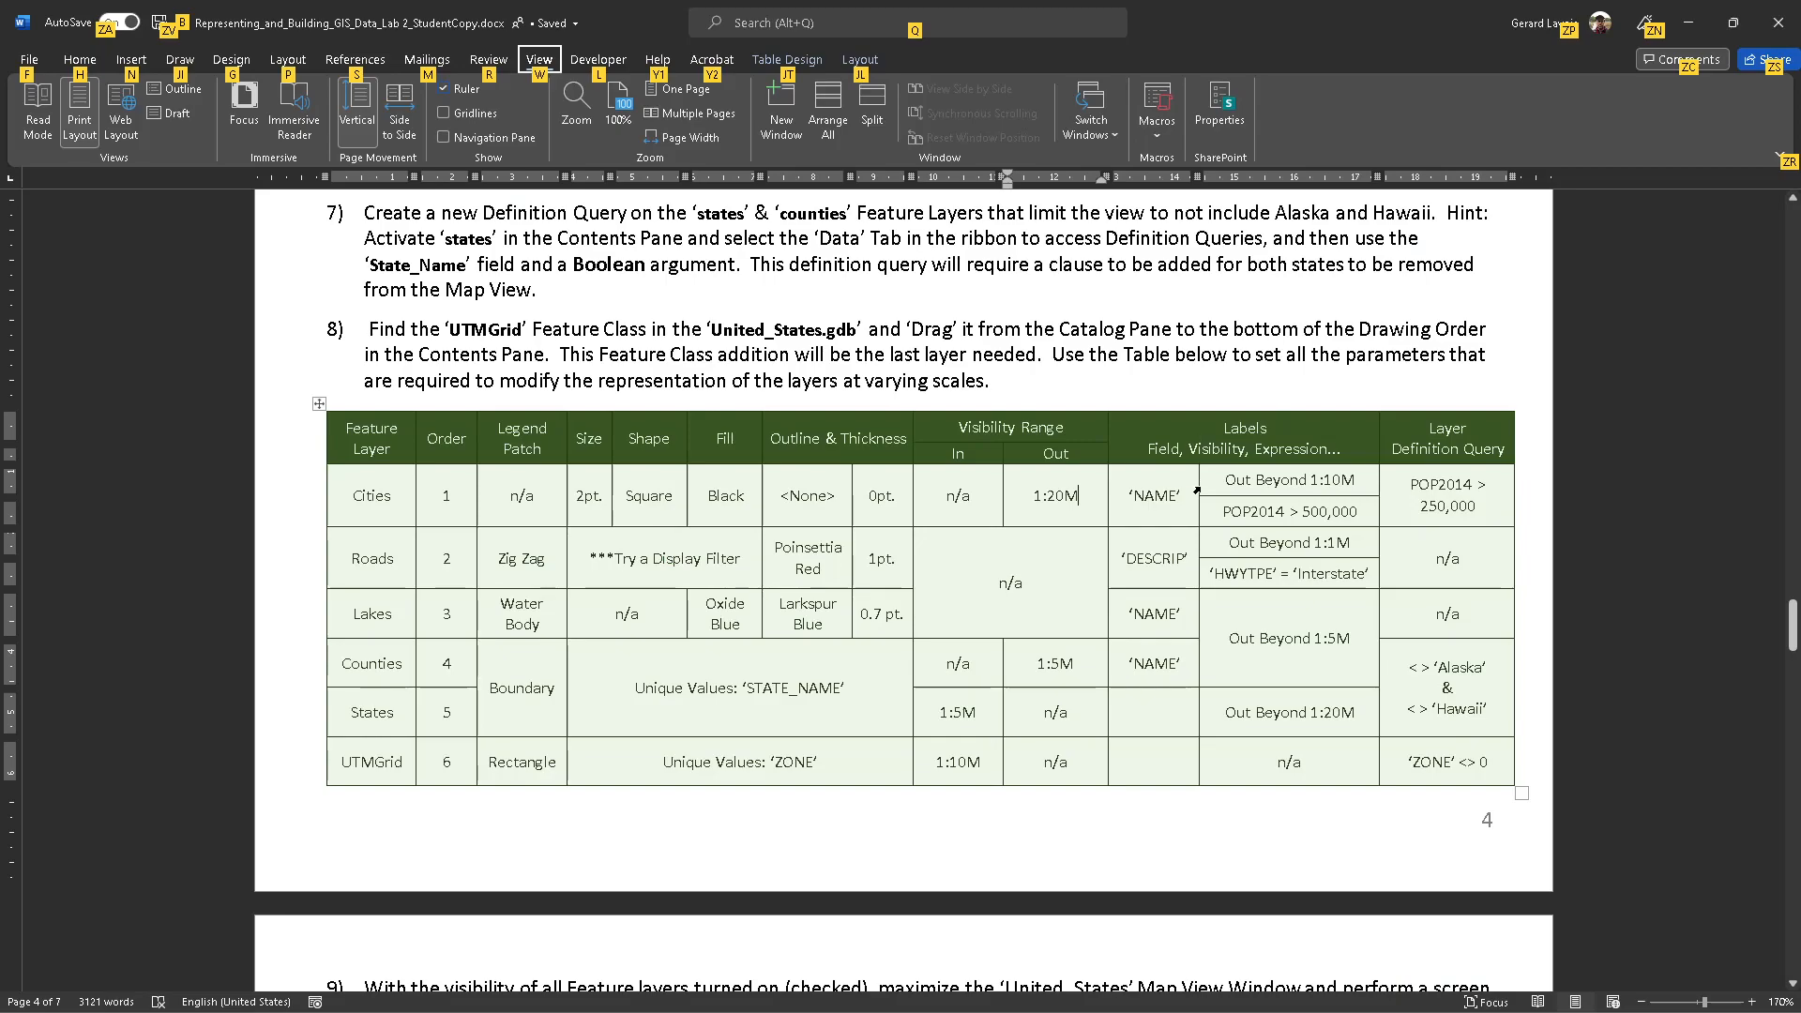
drag(1227, 475, 1359, 512)
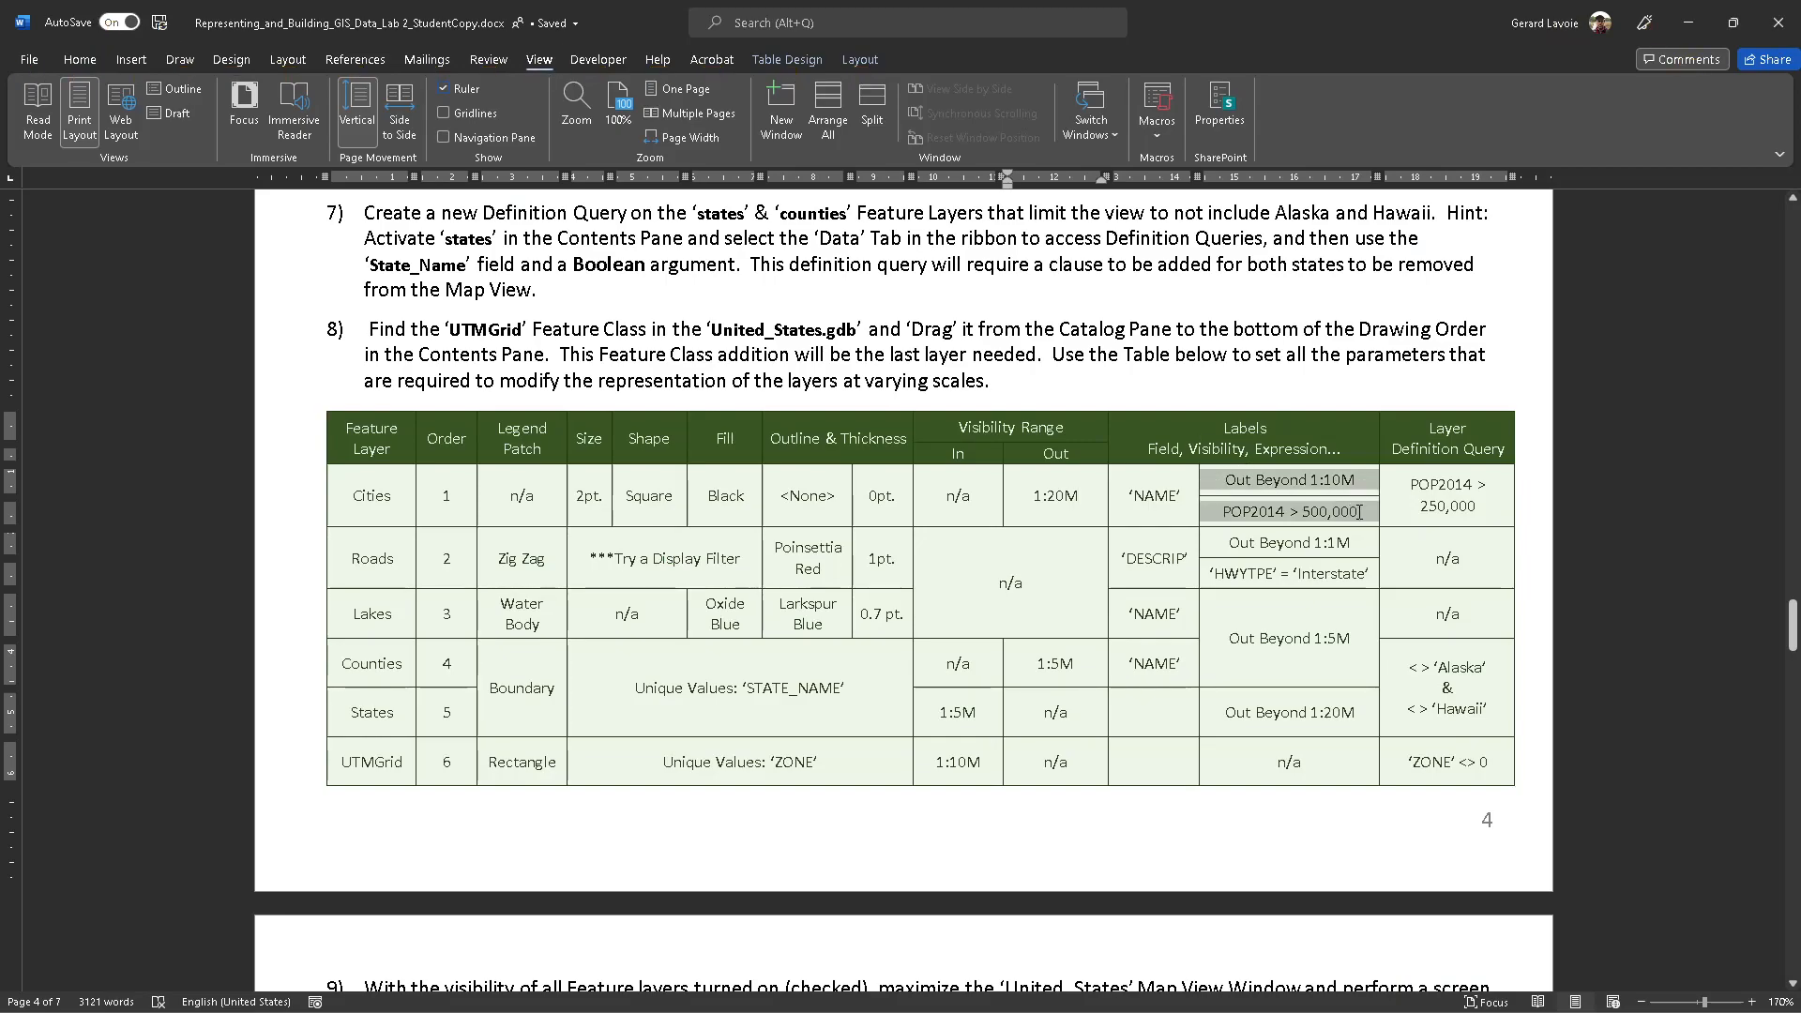
click(1360, 514)
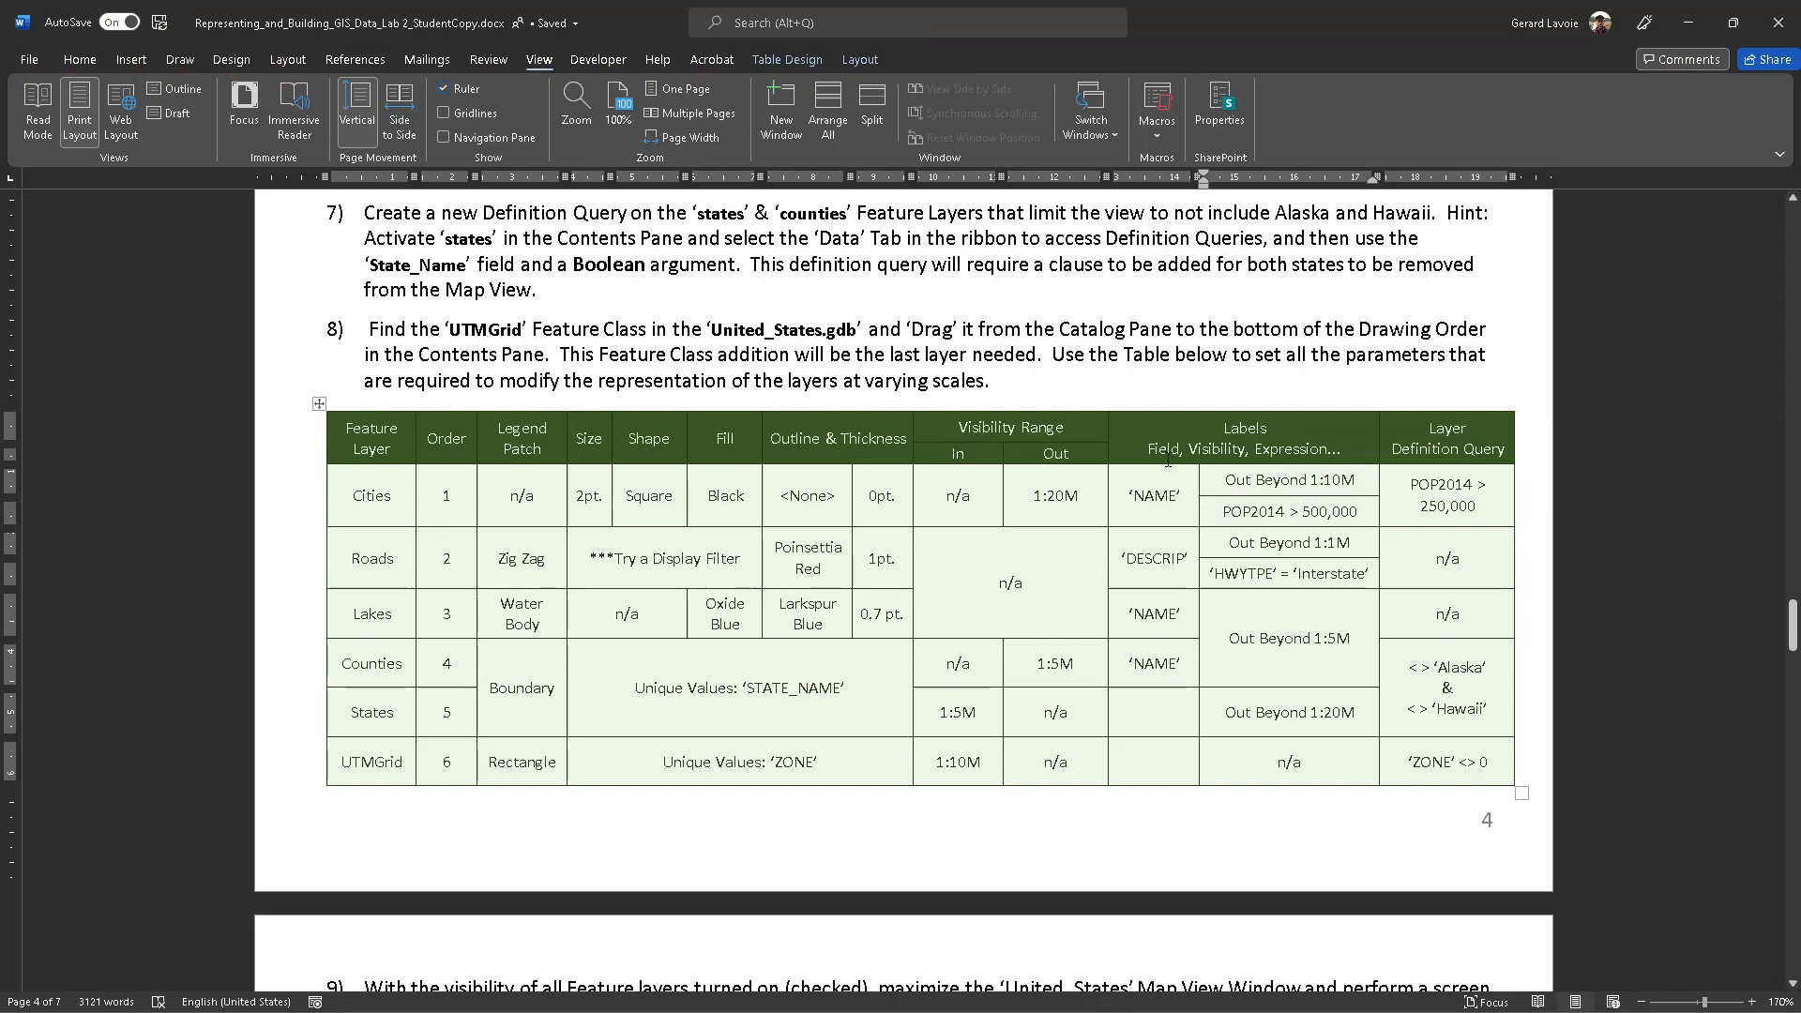
drag(1128, 497, 1186, 497)
click(1184, 498)
drag(1223, 480, 1366, 480)
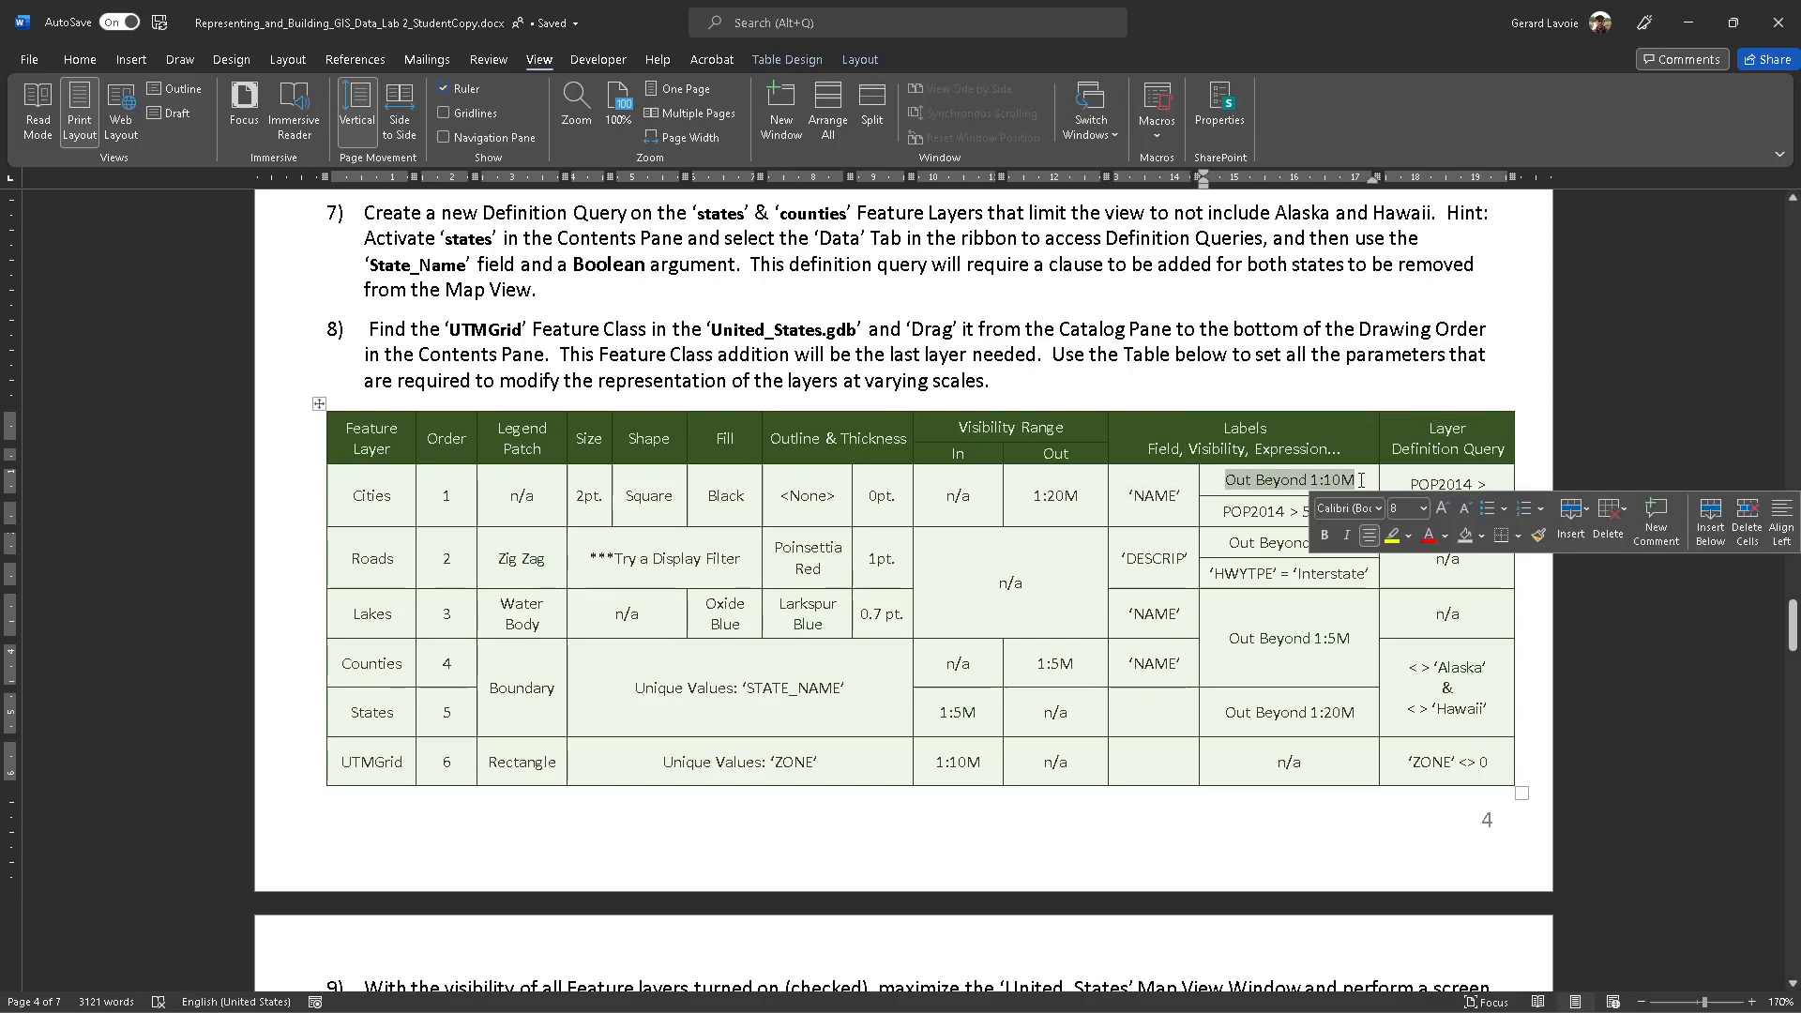
click(1358, 481)
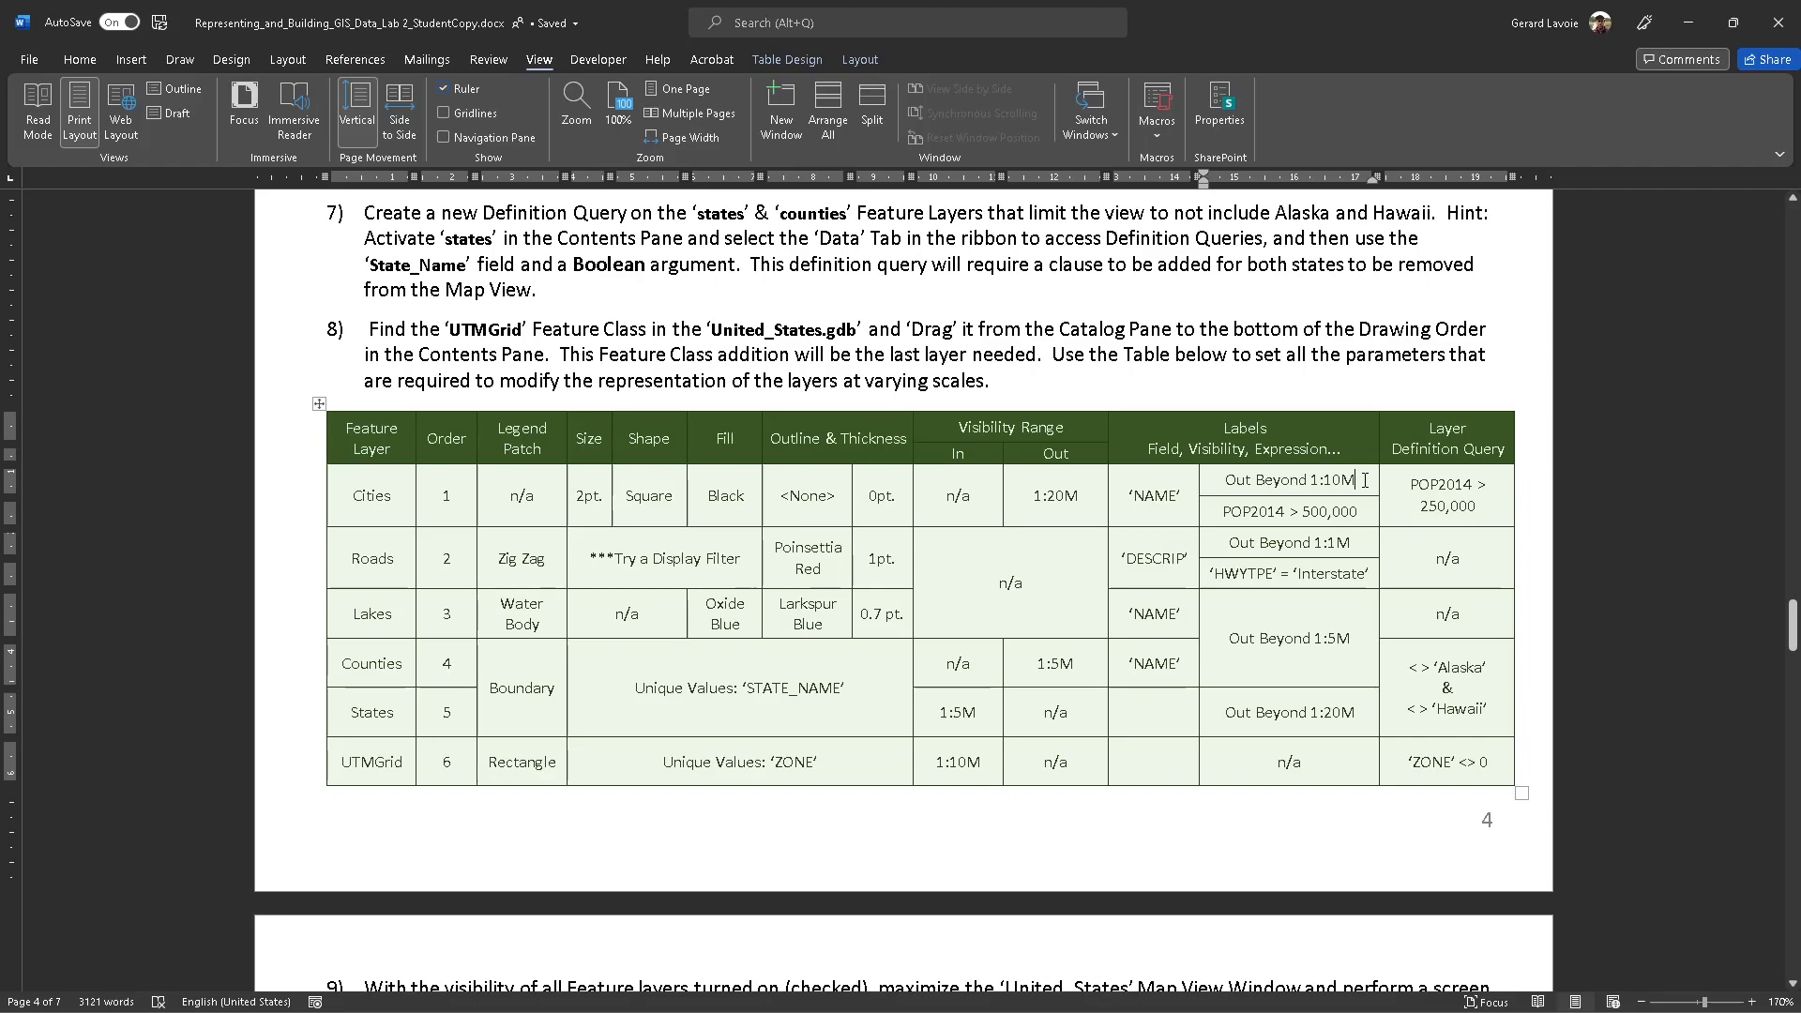
drag(1360, 511, 1253, 512)
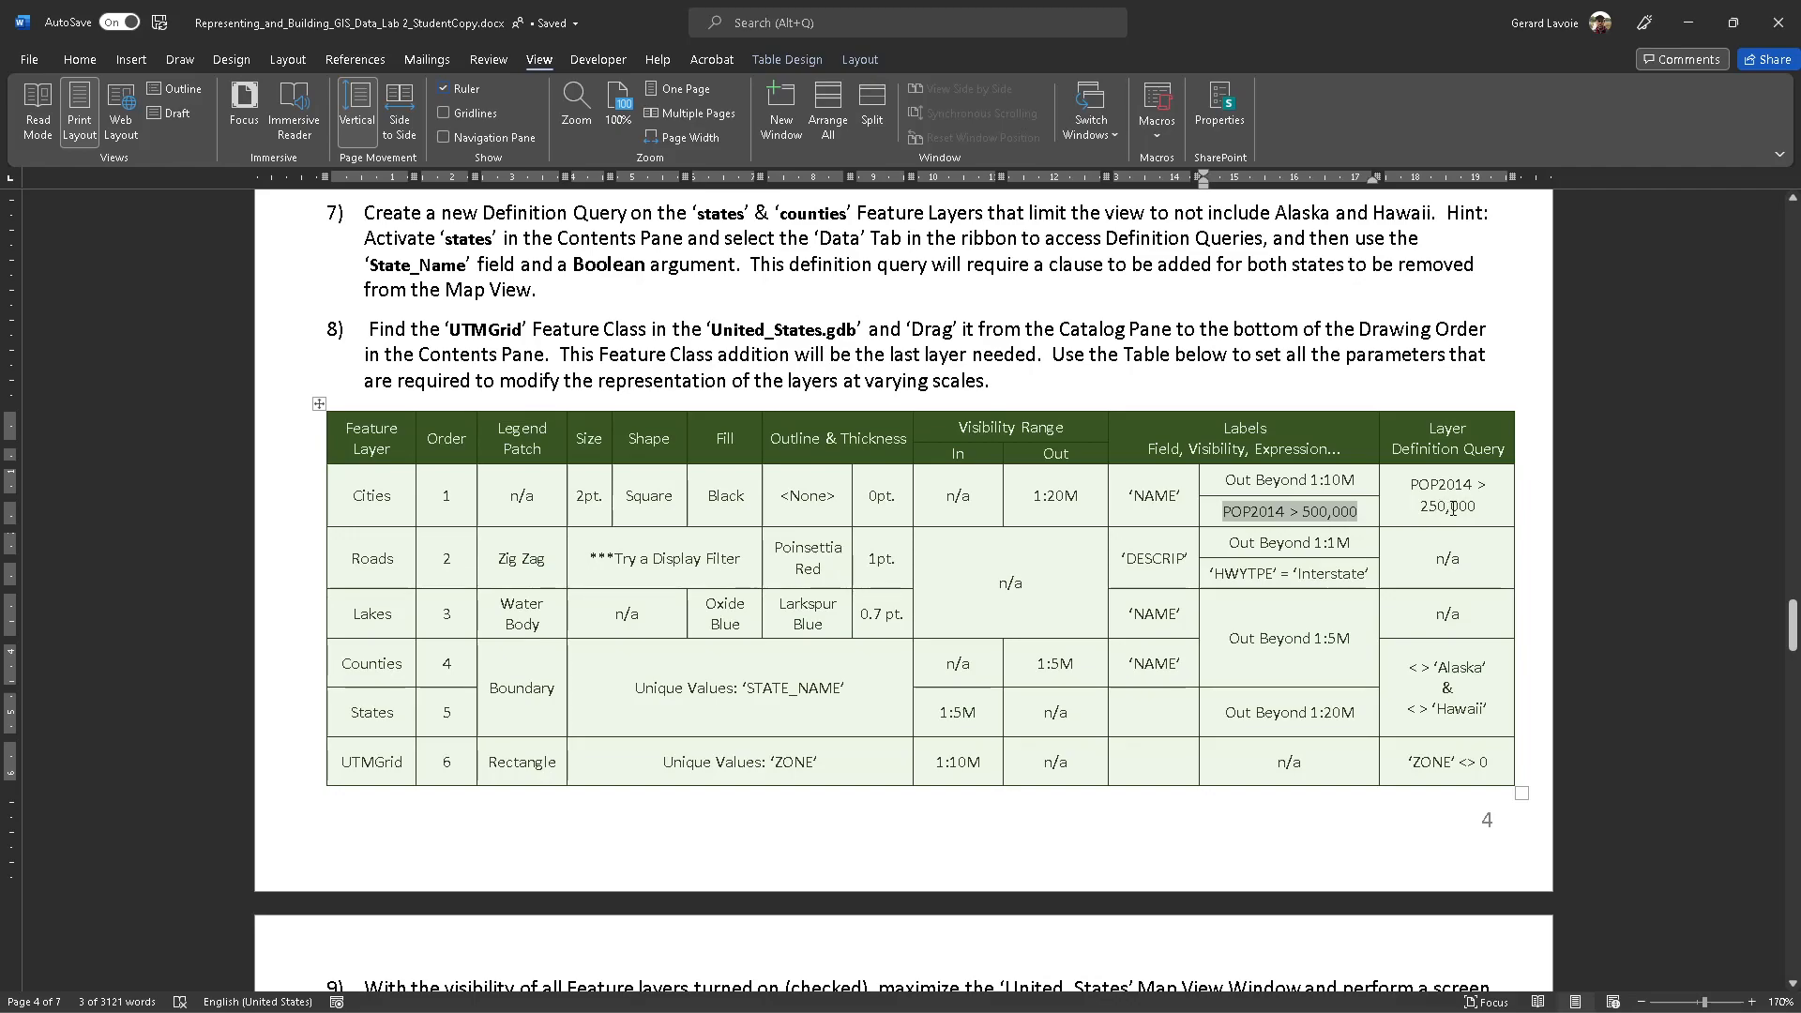
drag(1482, 508, 1408, 481)
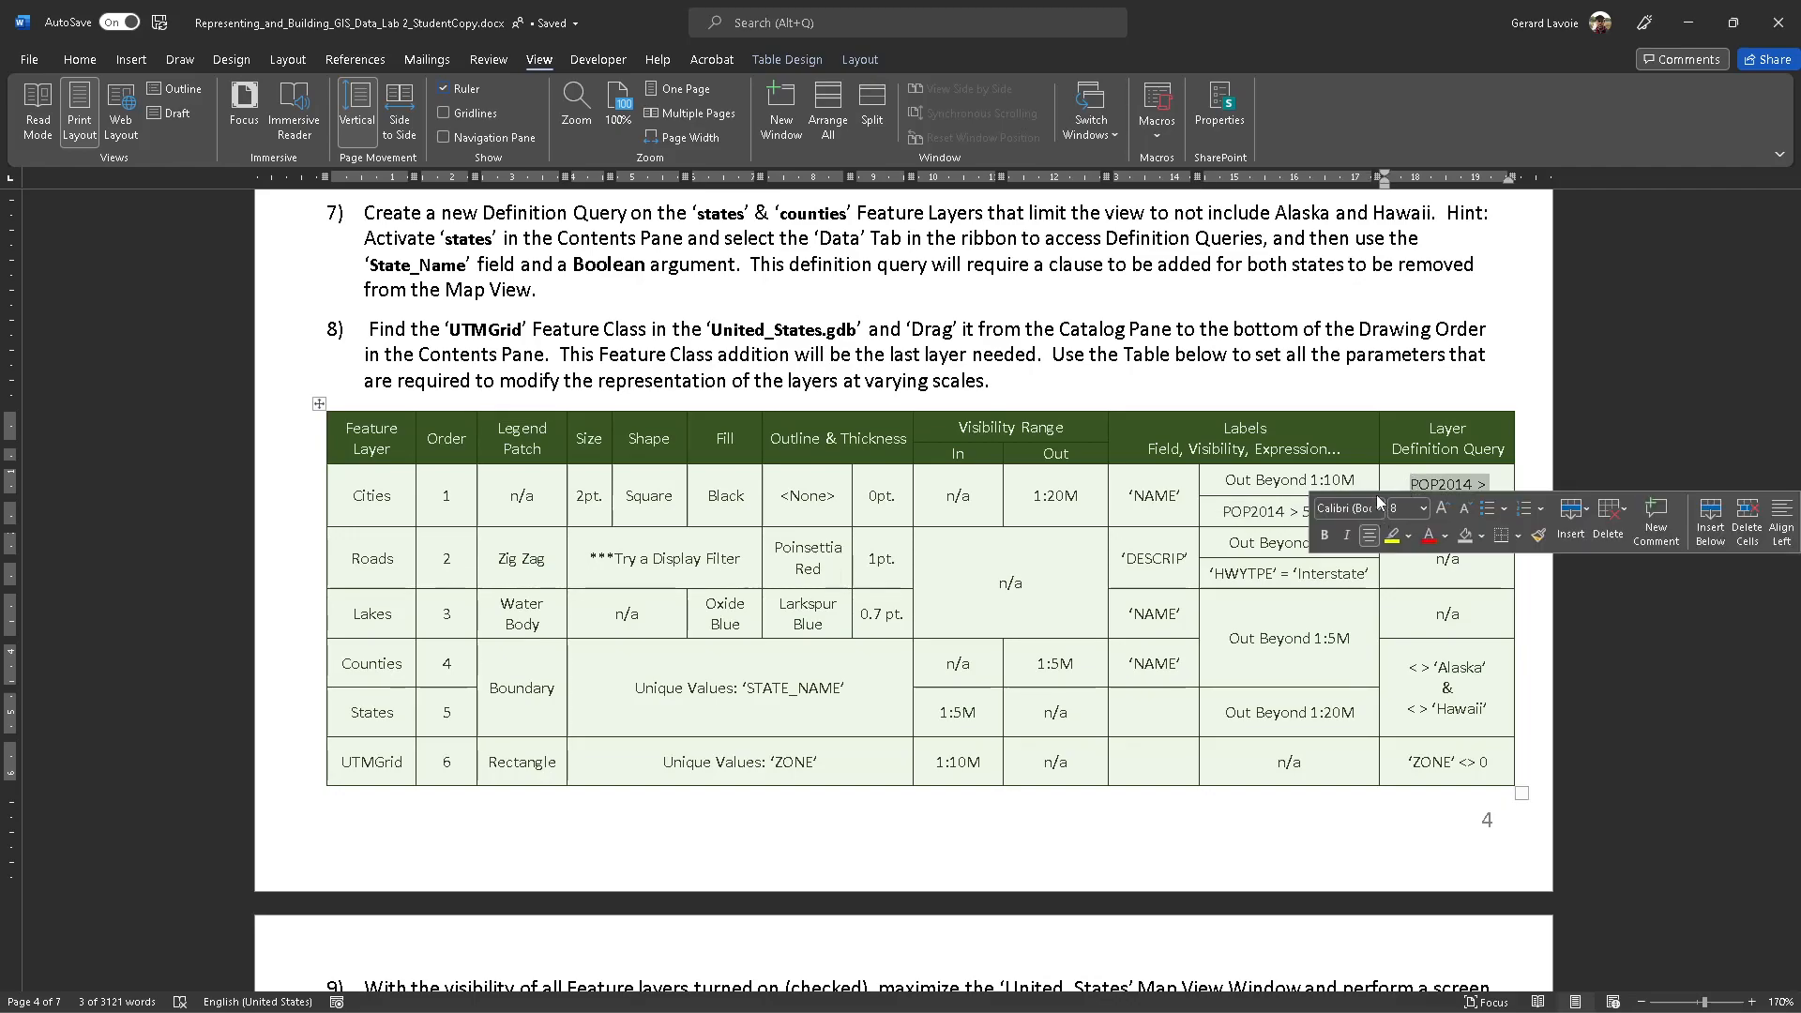
click(1284, 507)
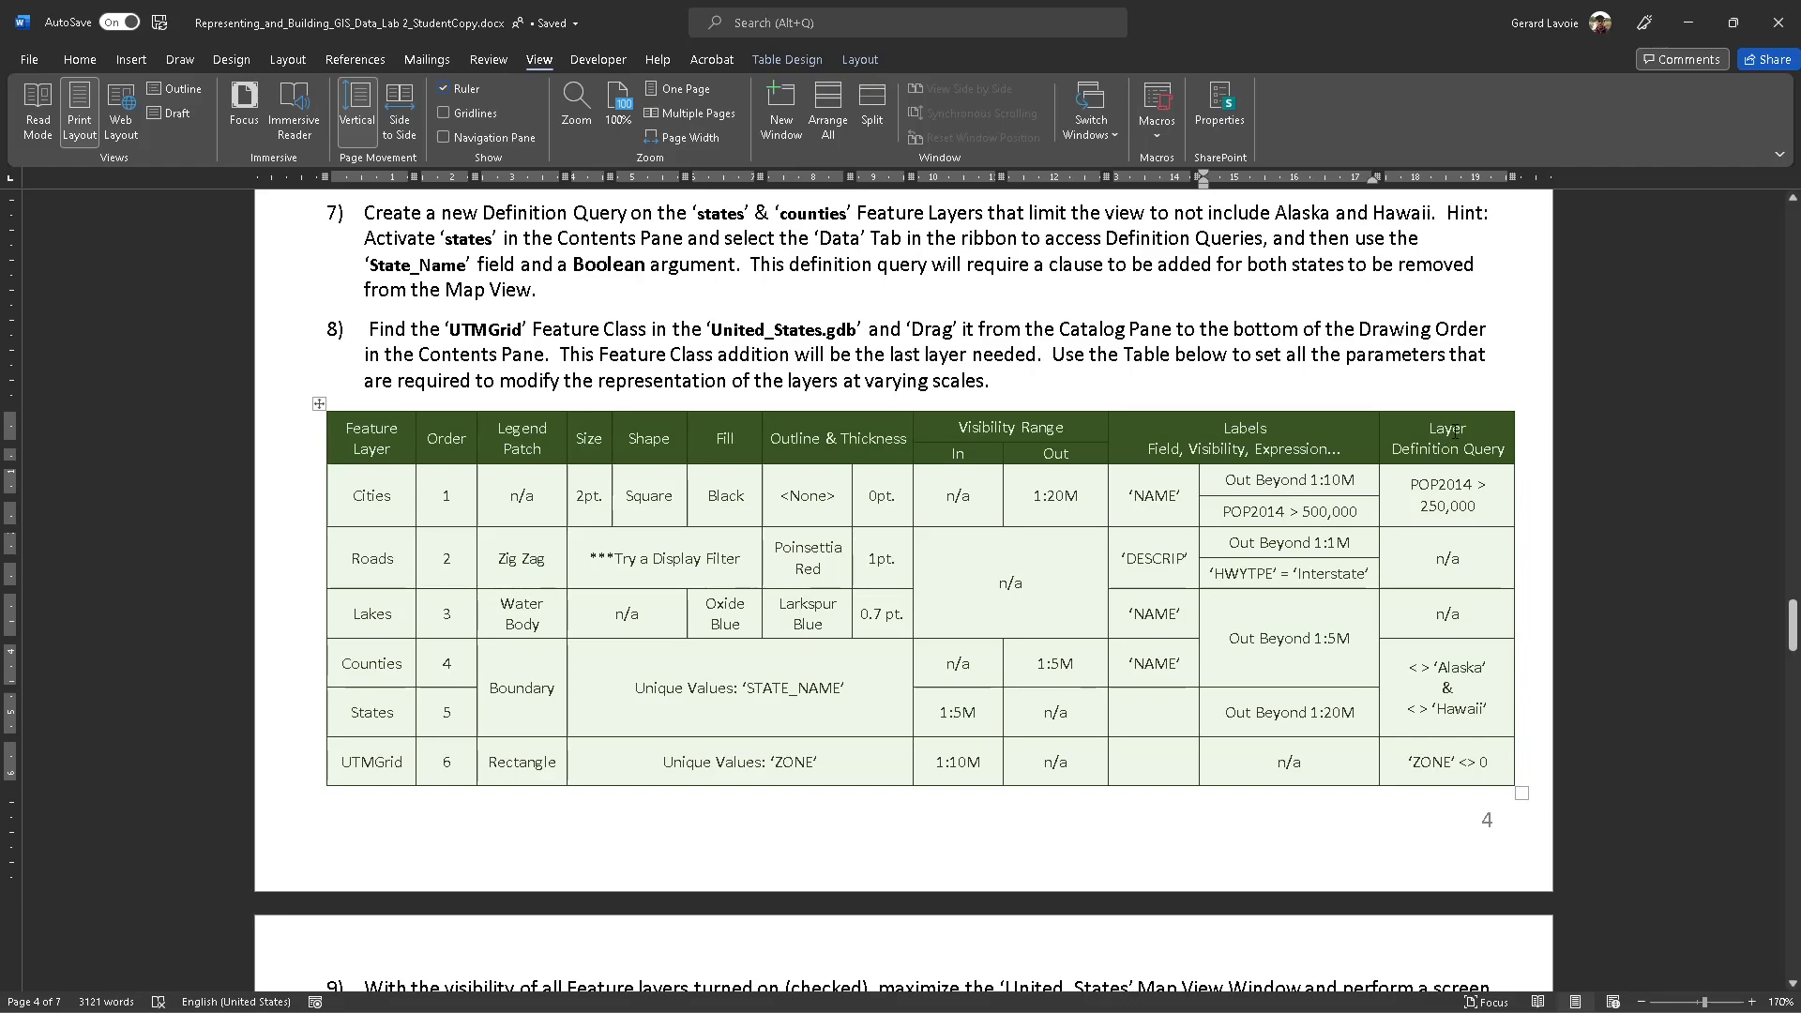
Return to ArcGIS Pro and turn on labels for the cities layer.
key(alt+Tab)
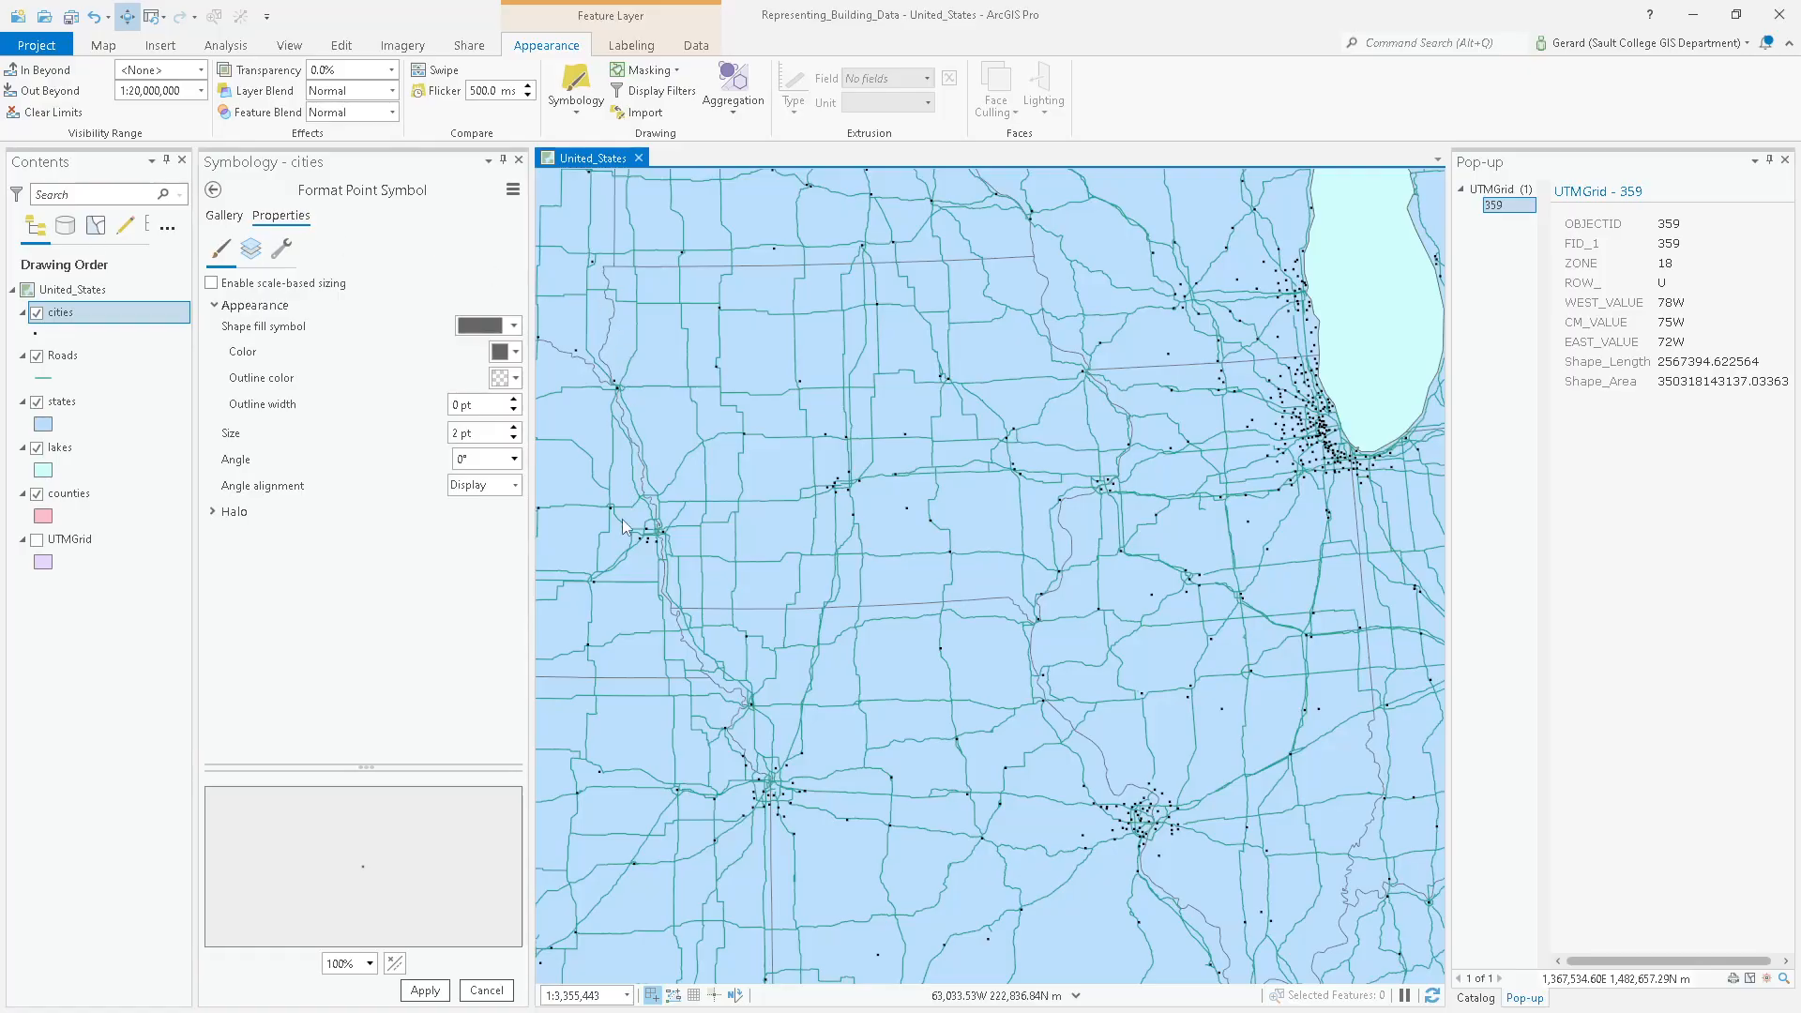
right_click(65, 315)
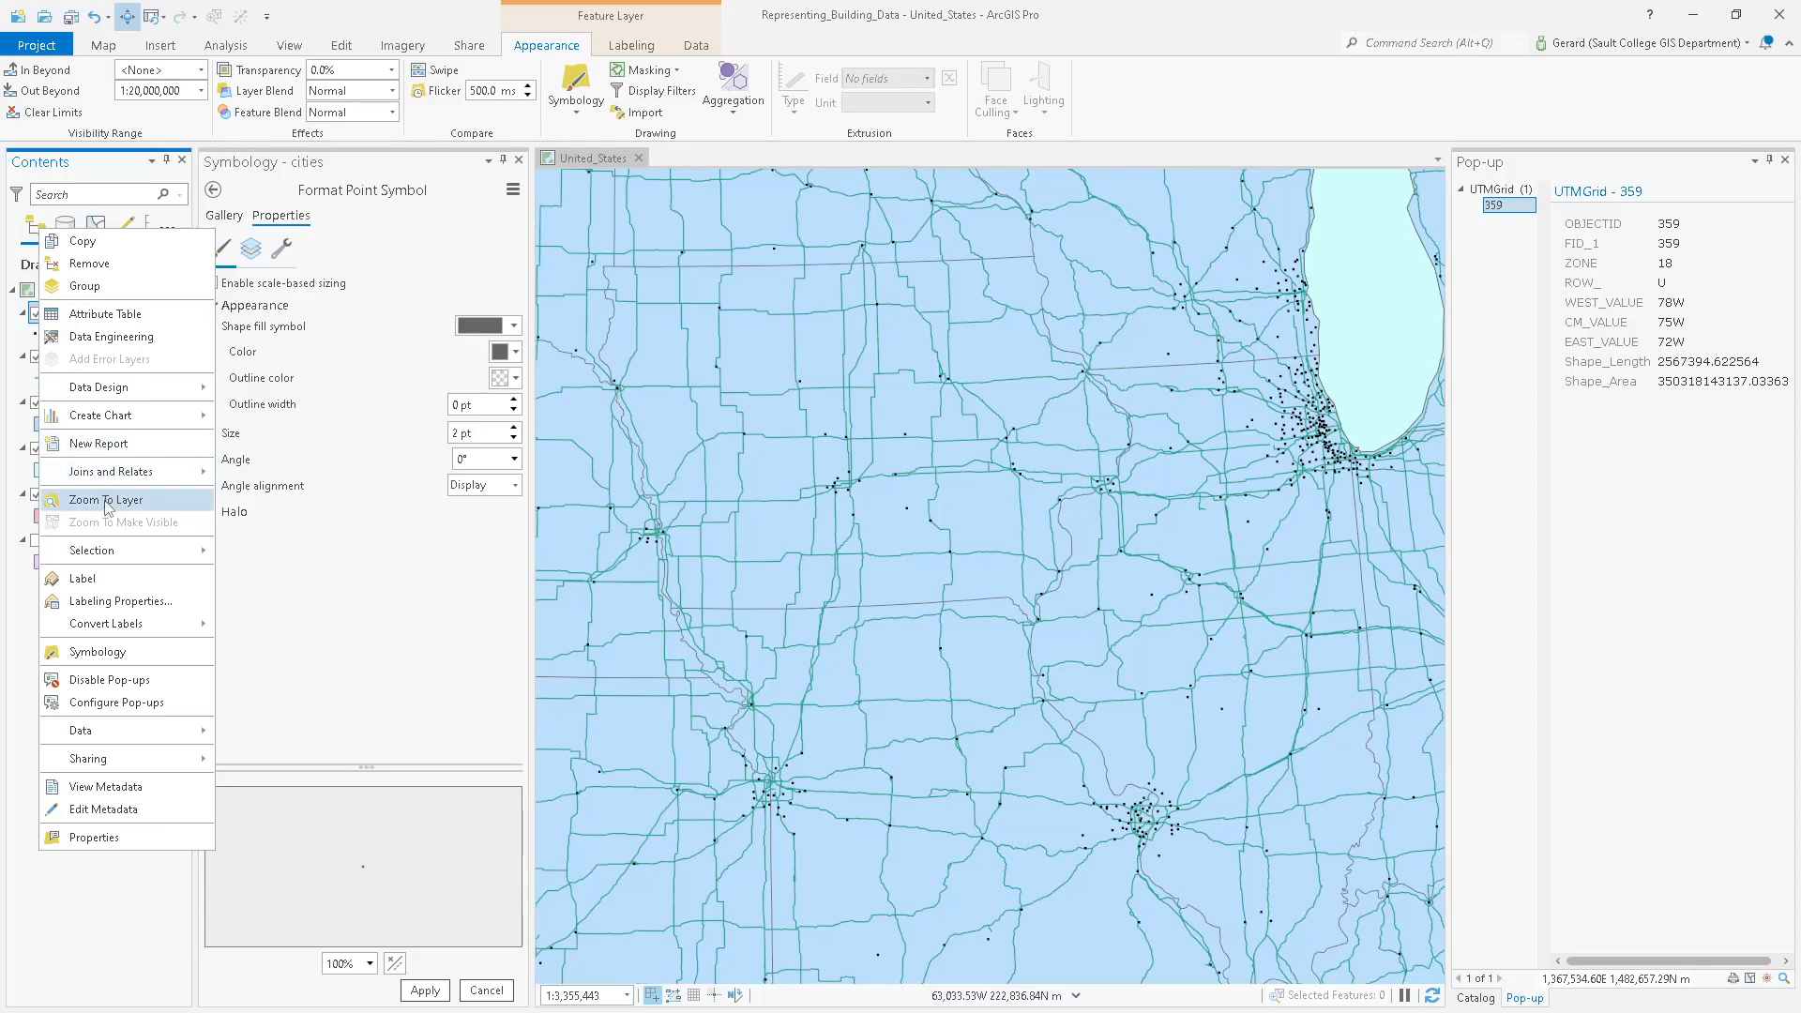
click(92, 580)
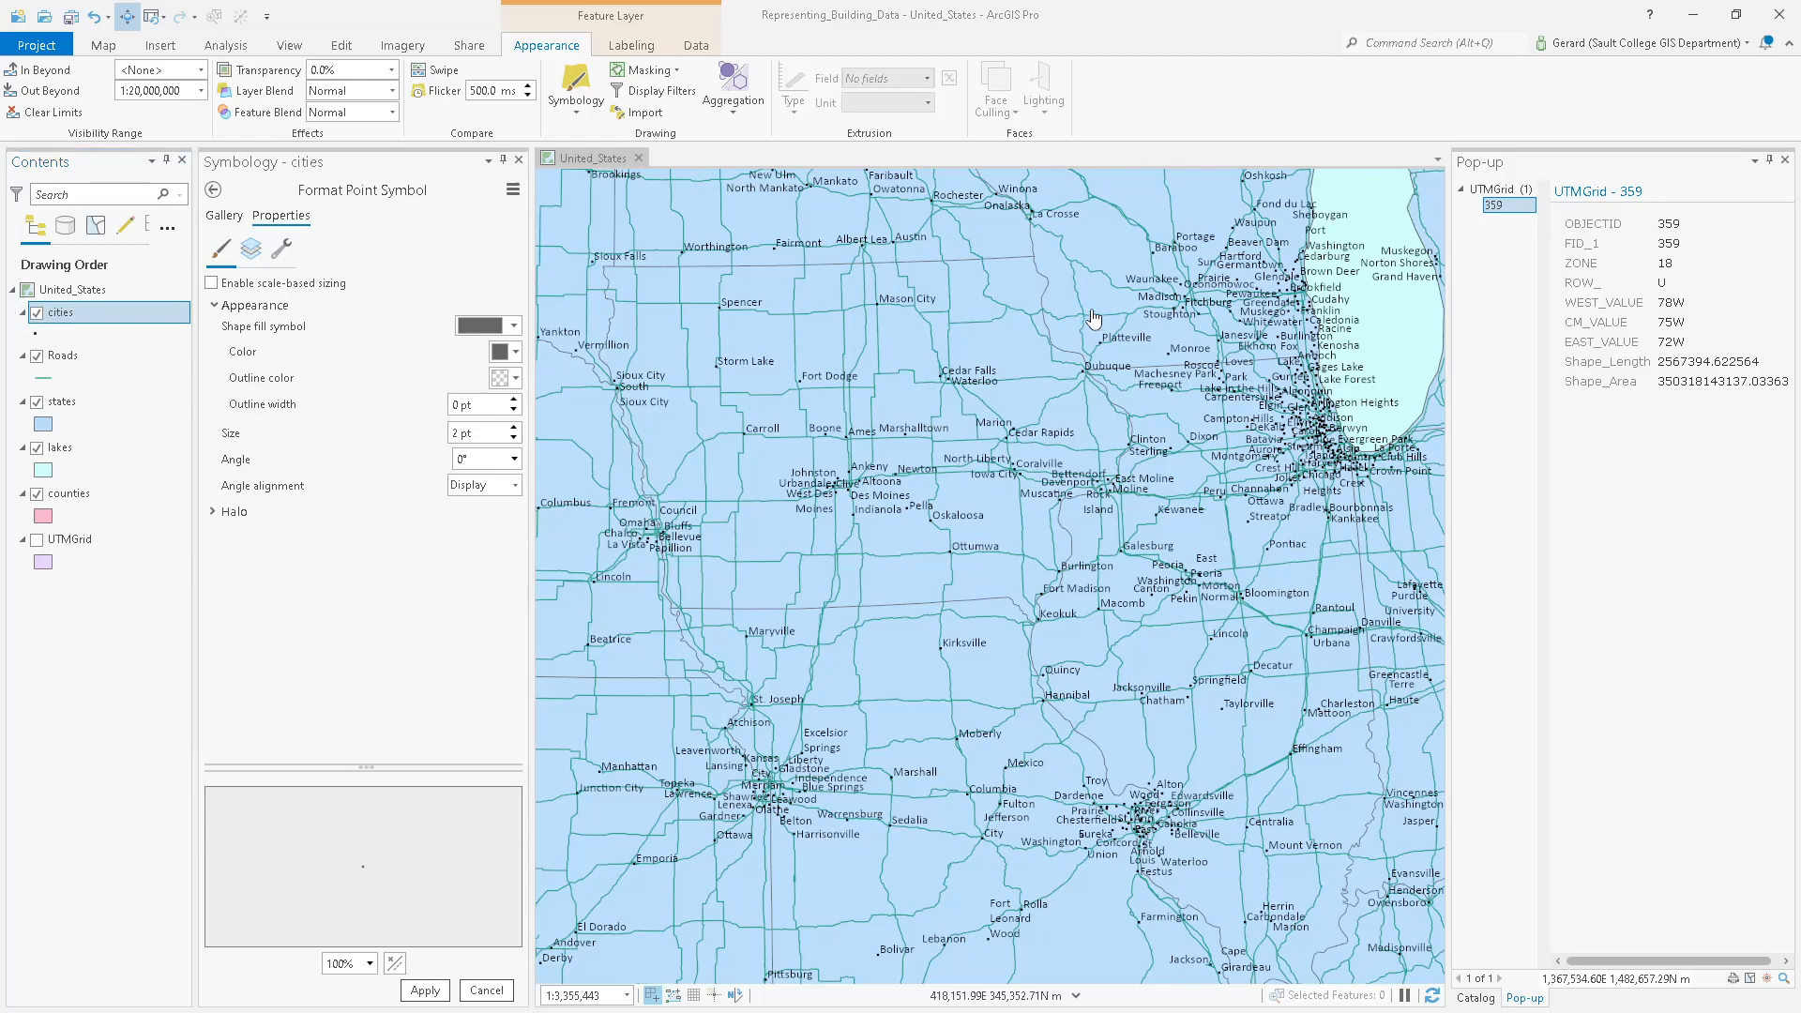
Limit the cities labels' visibility range to out beyond 1:10,000,000 and check the map at a smaller scale.
key(alt+Tab)
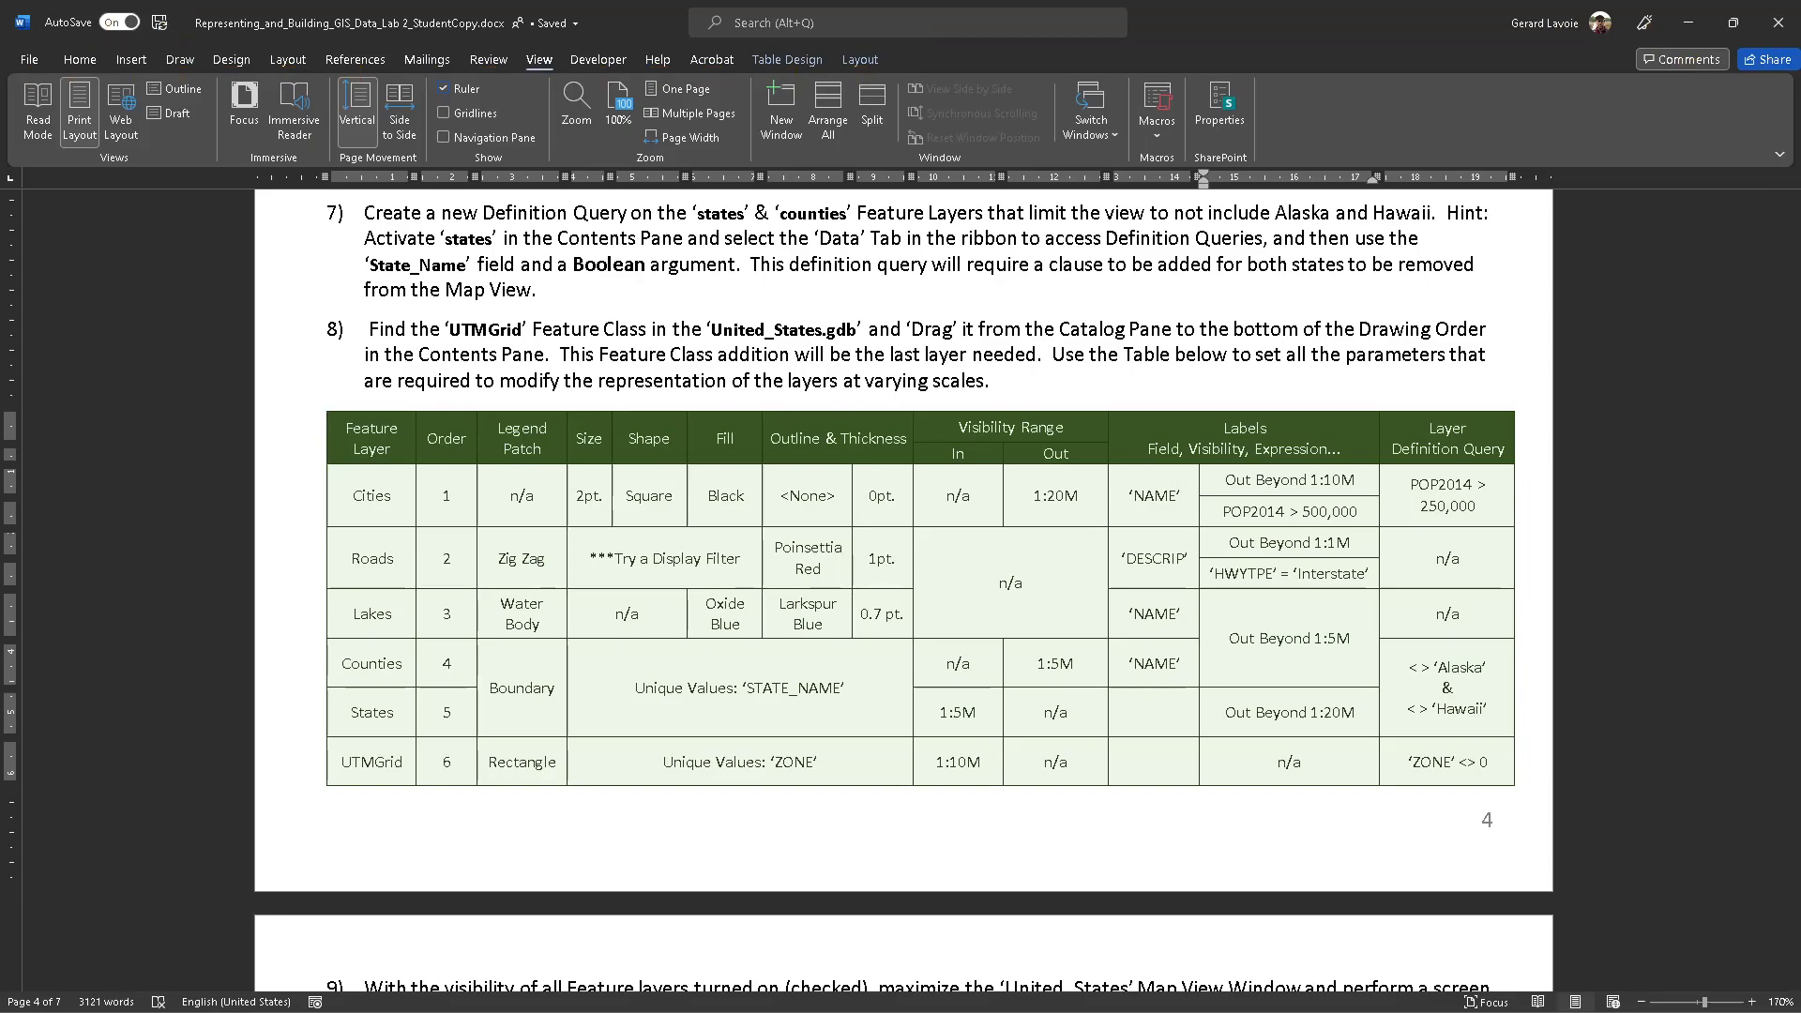
key(alt+Tab)
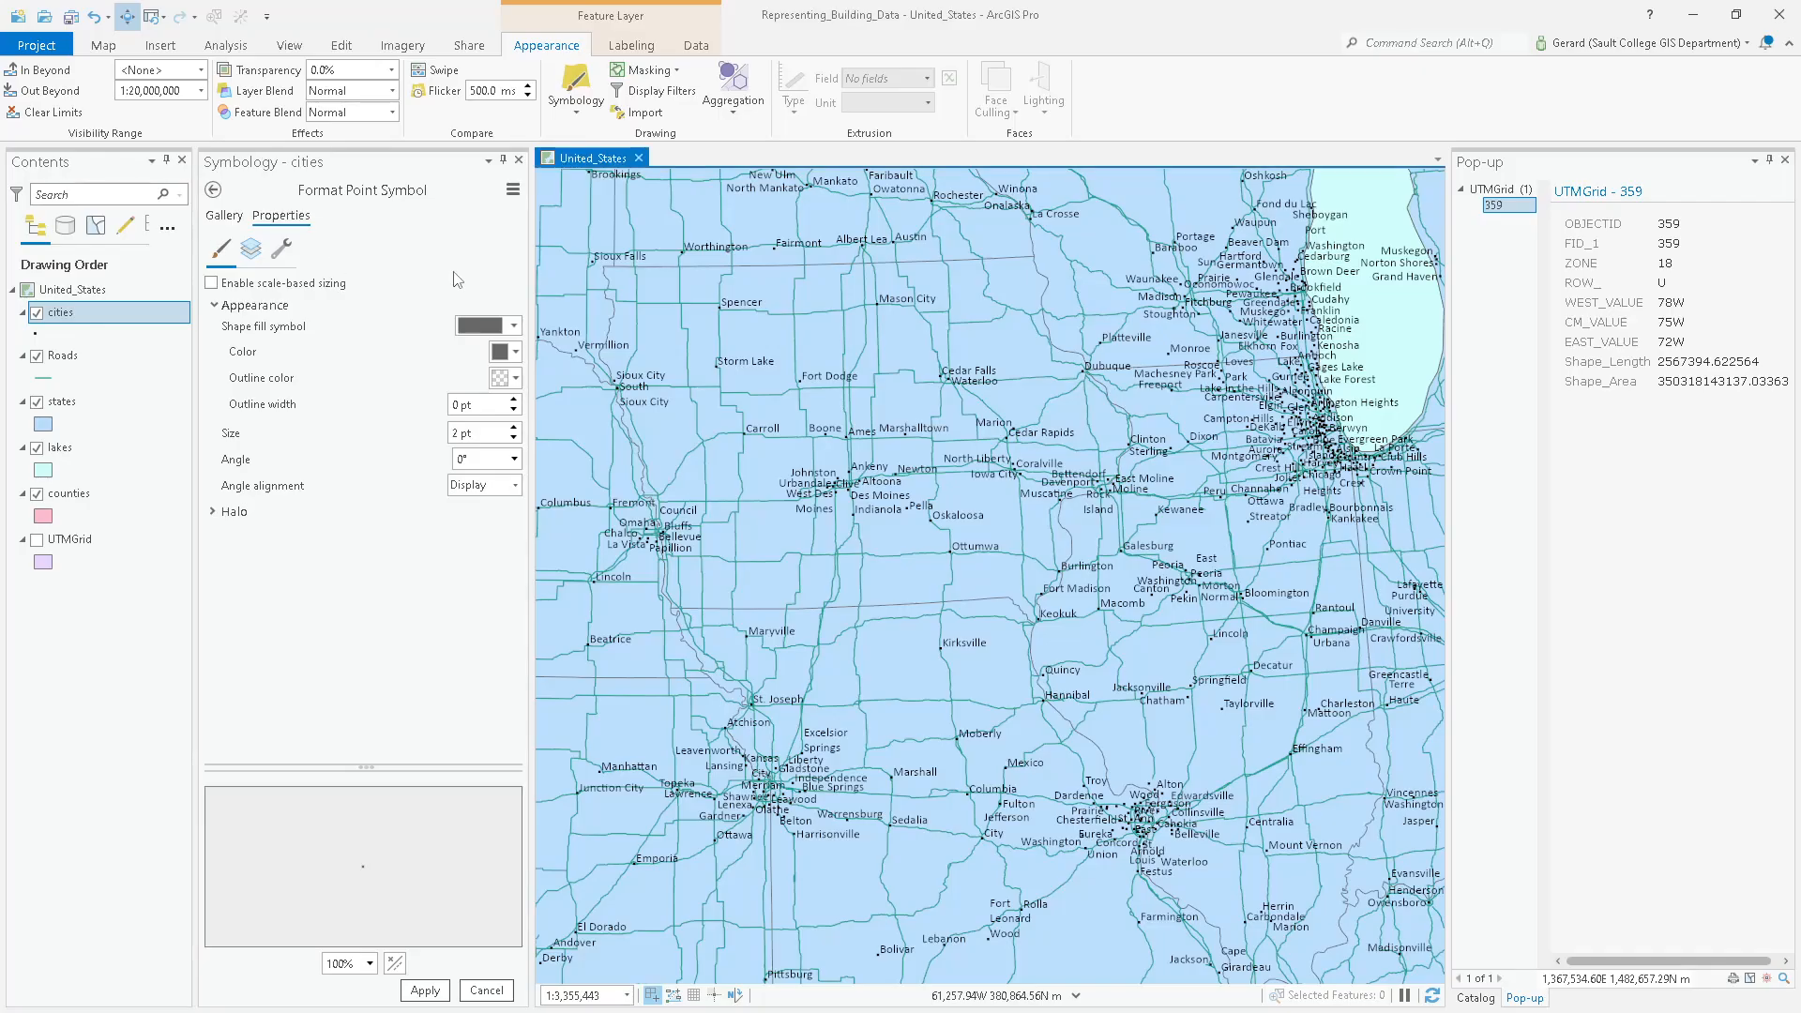
click(619, 48)
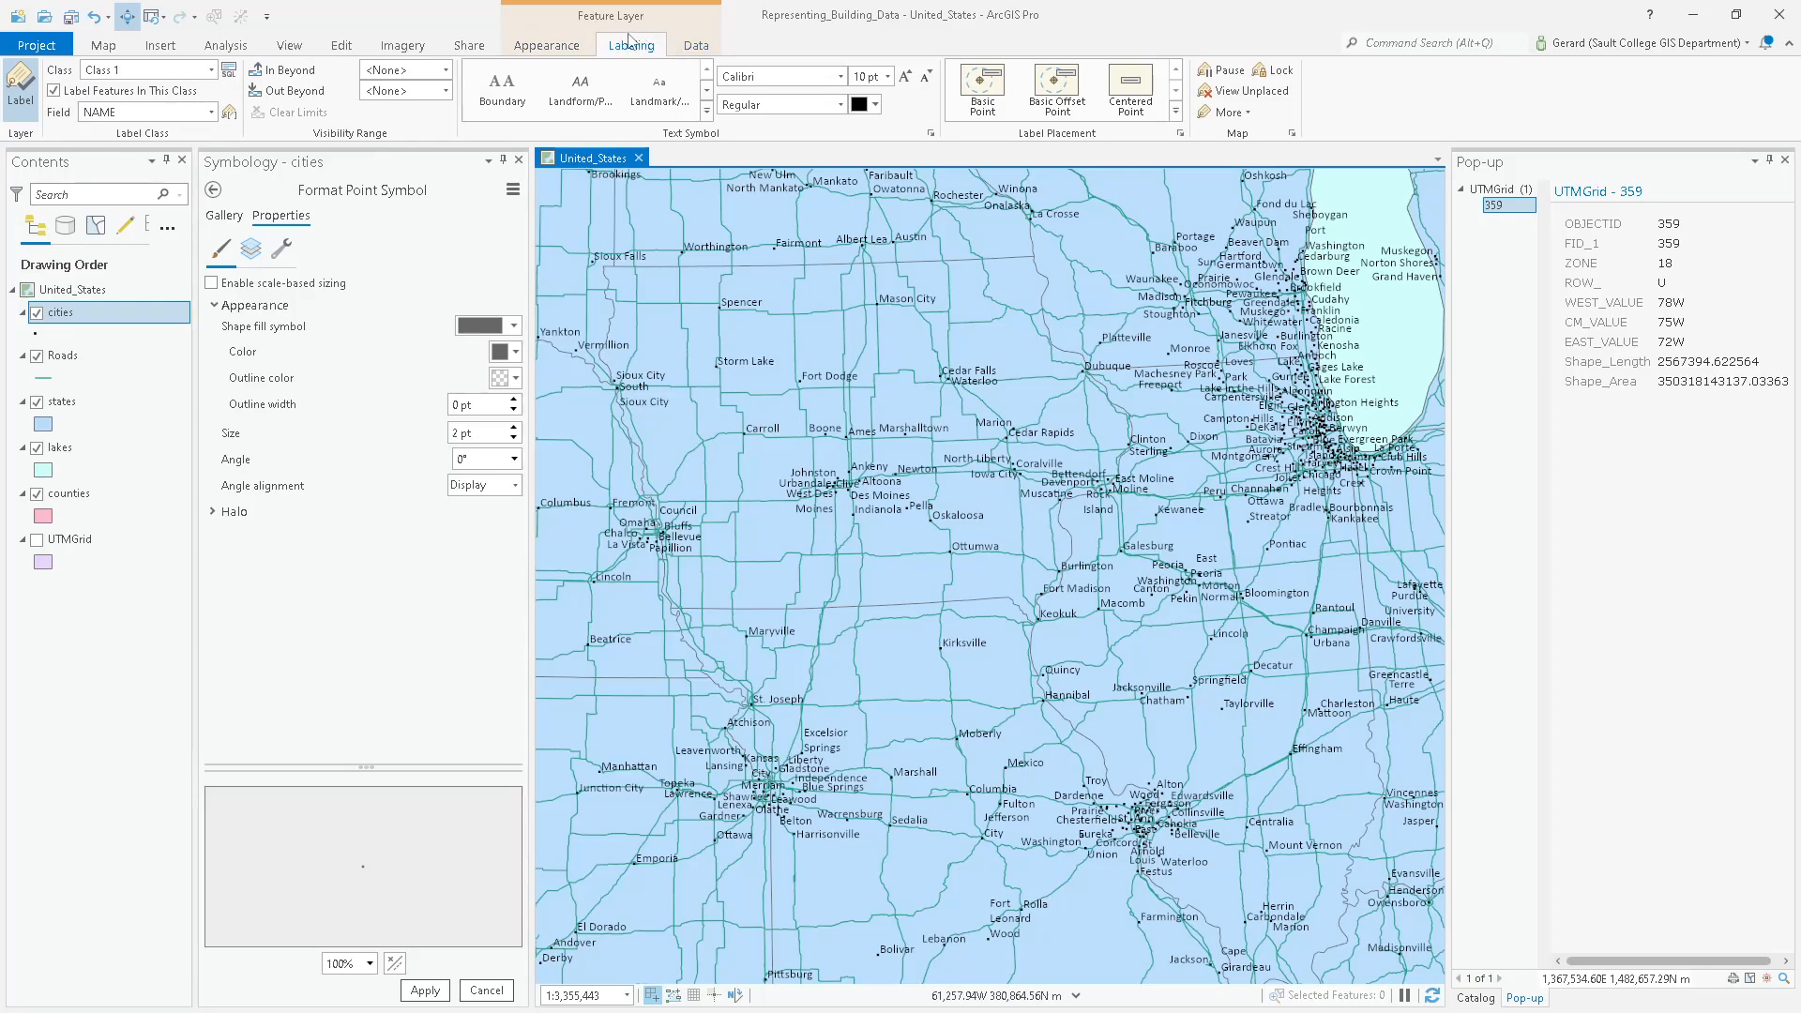
click(447, 90)
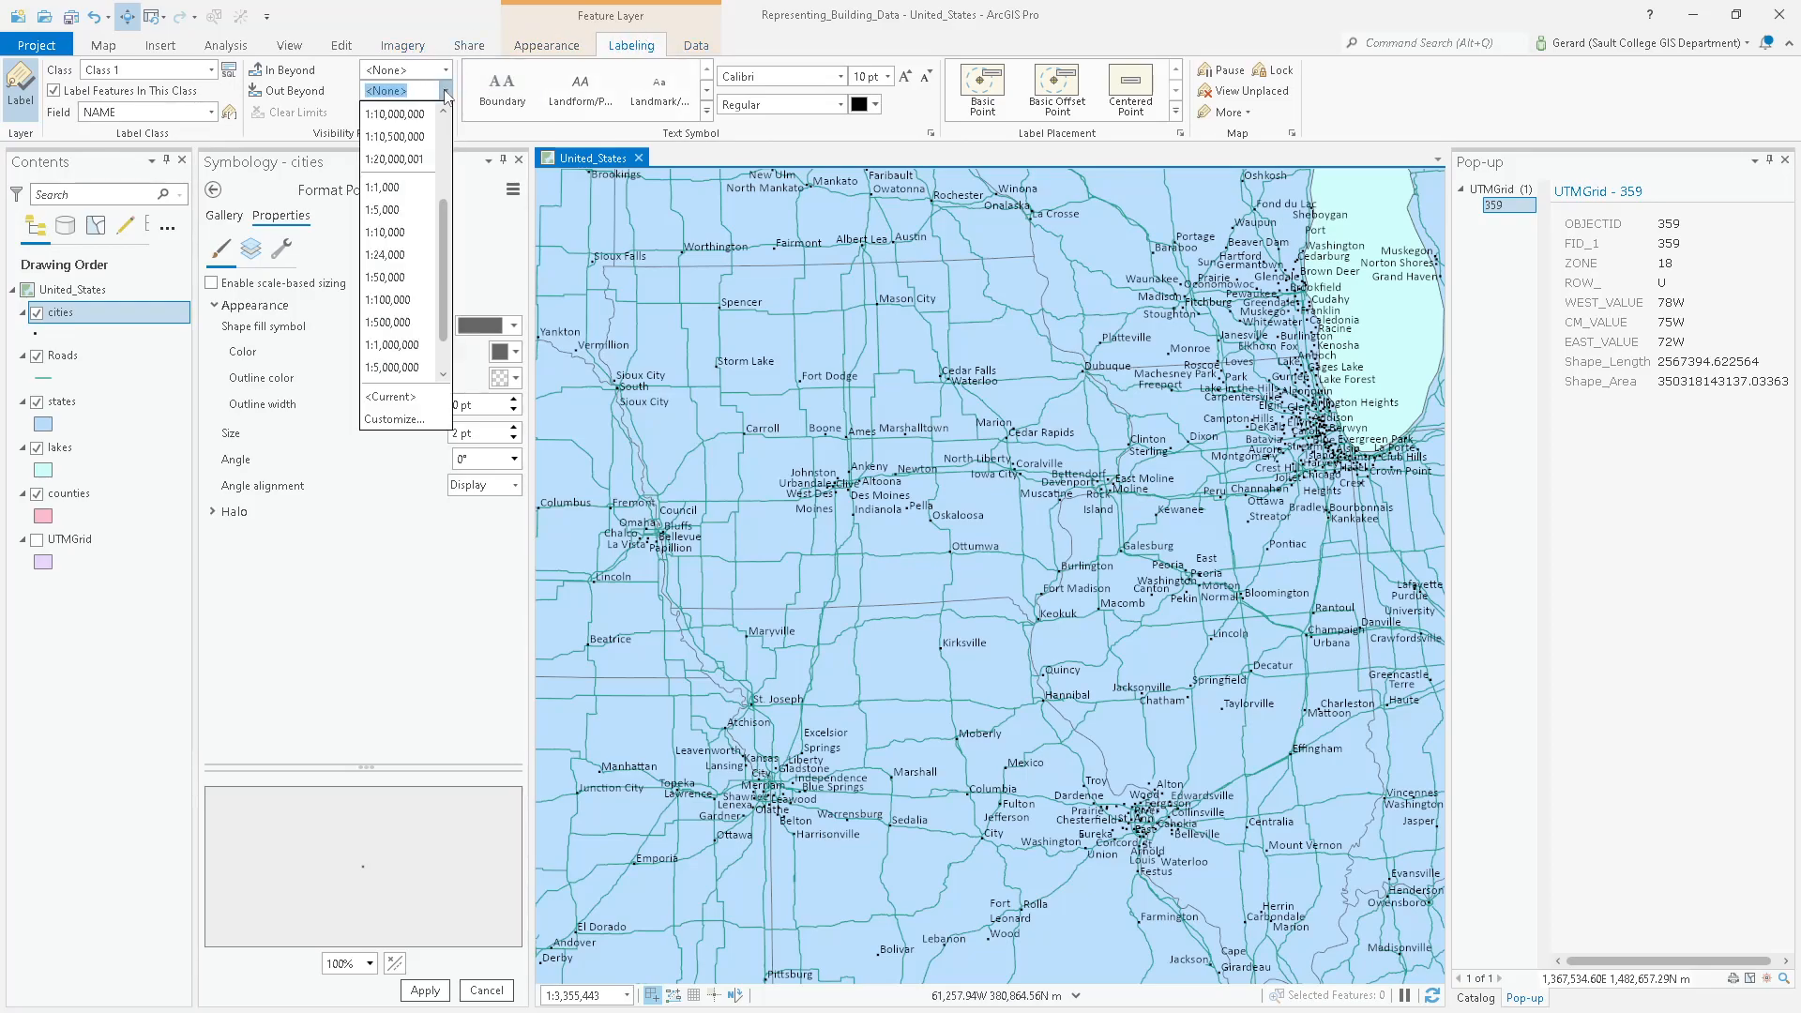
click(402, 125)
scroll(909, 583, down, 3)
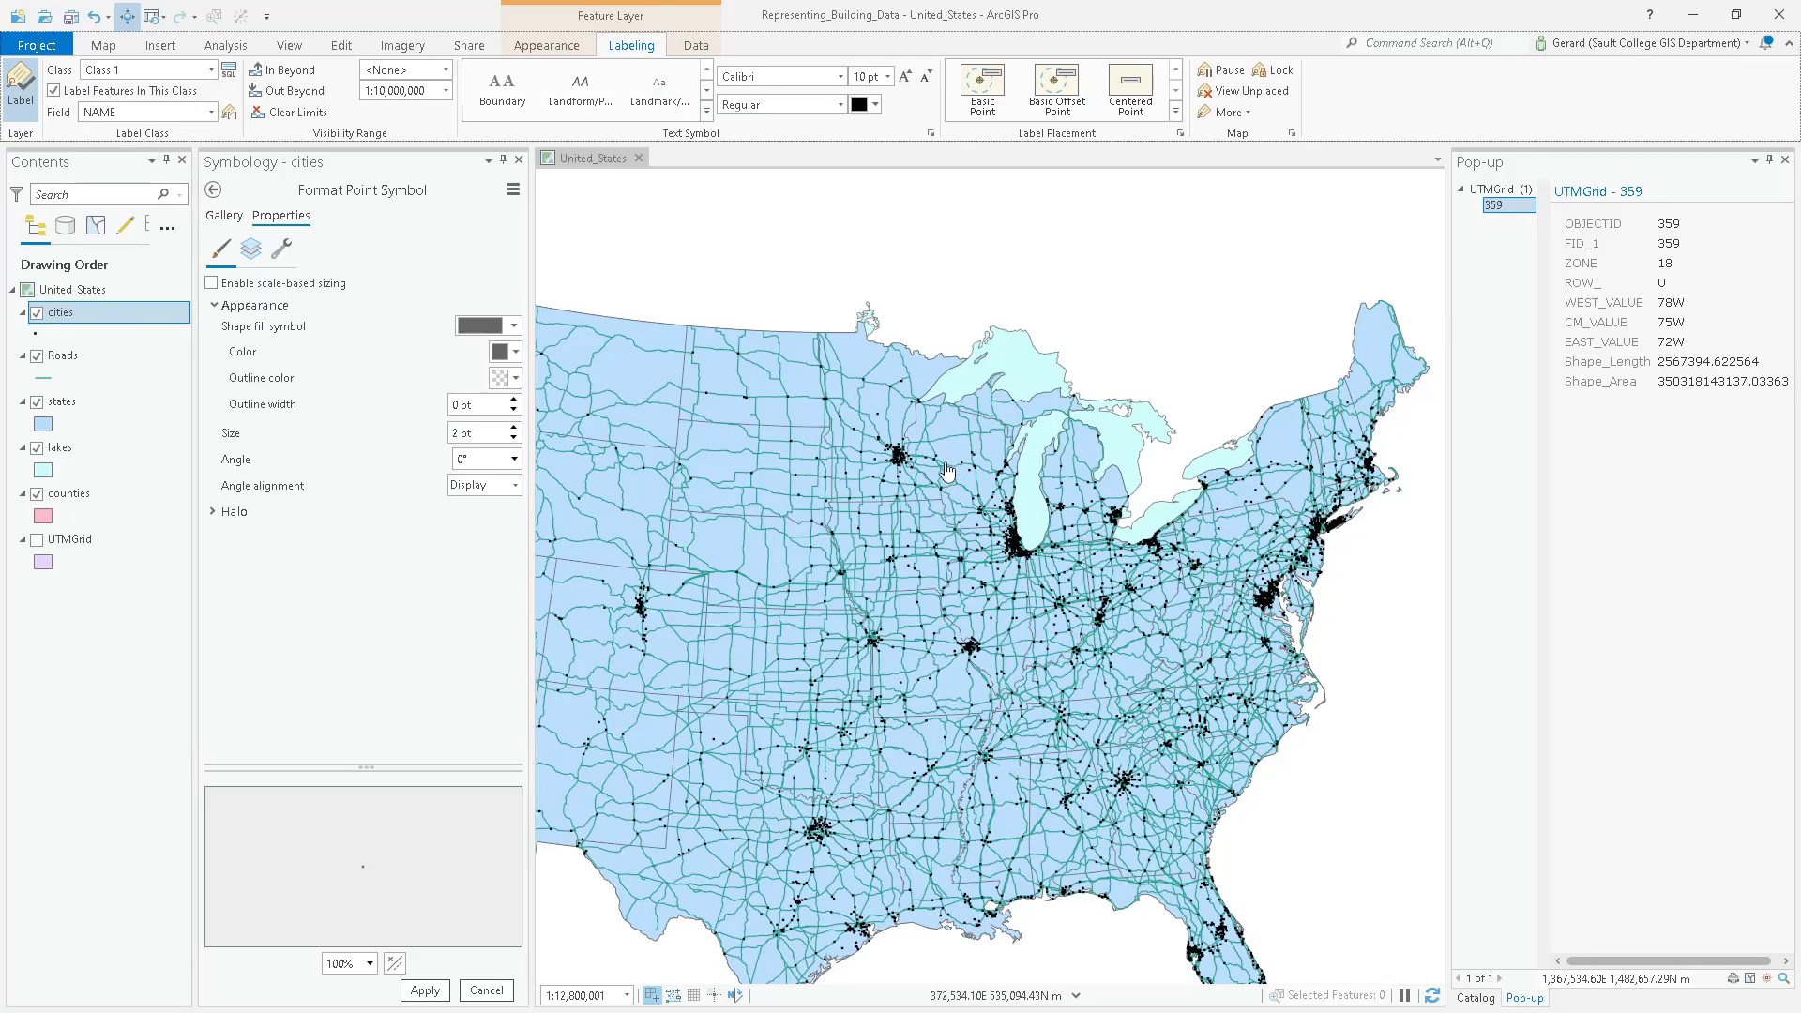
Switch to the Word lab document and look up the population expression for the Cities labels.
key(alt+Tab)
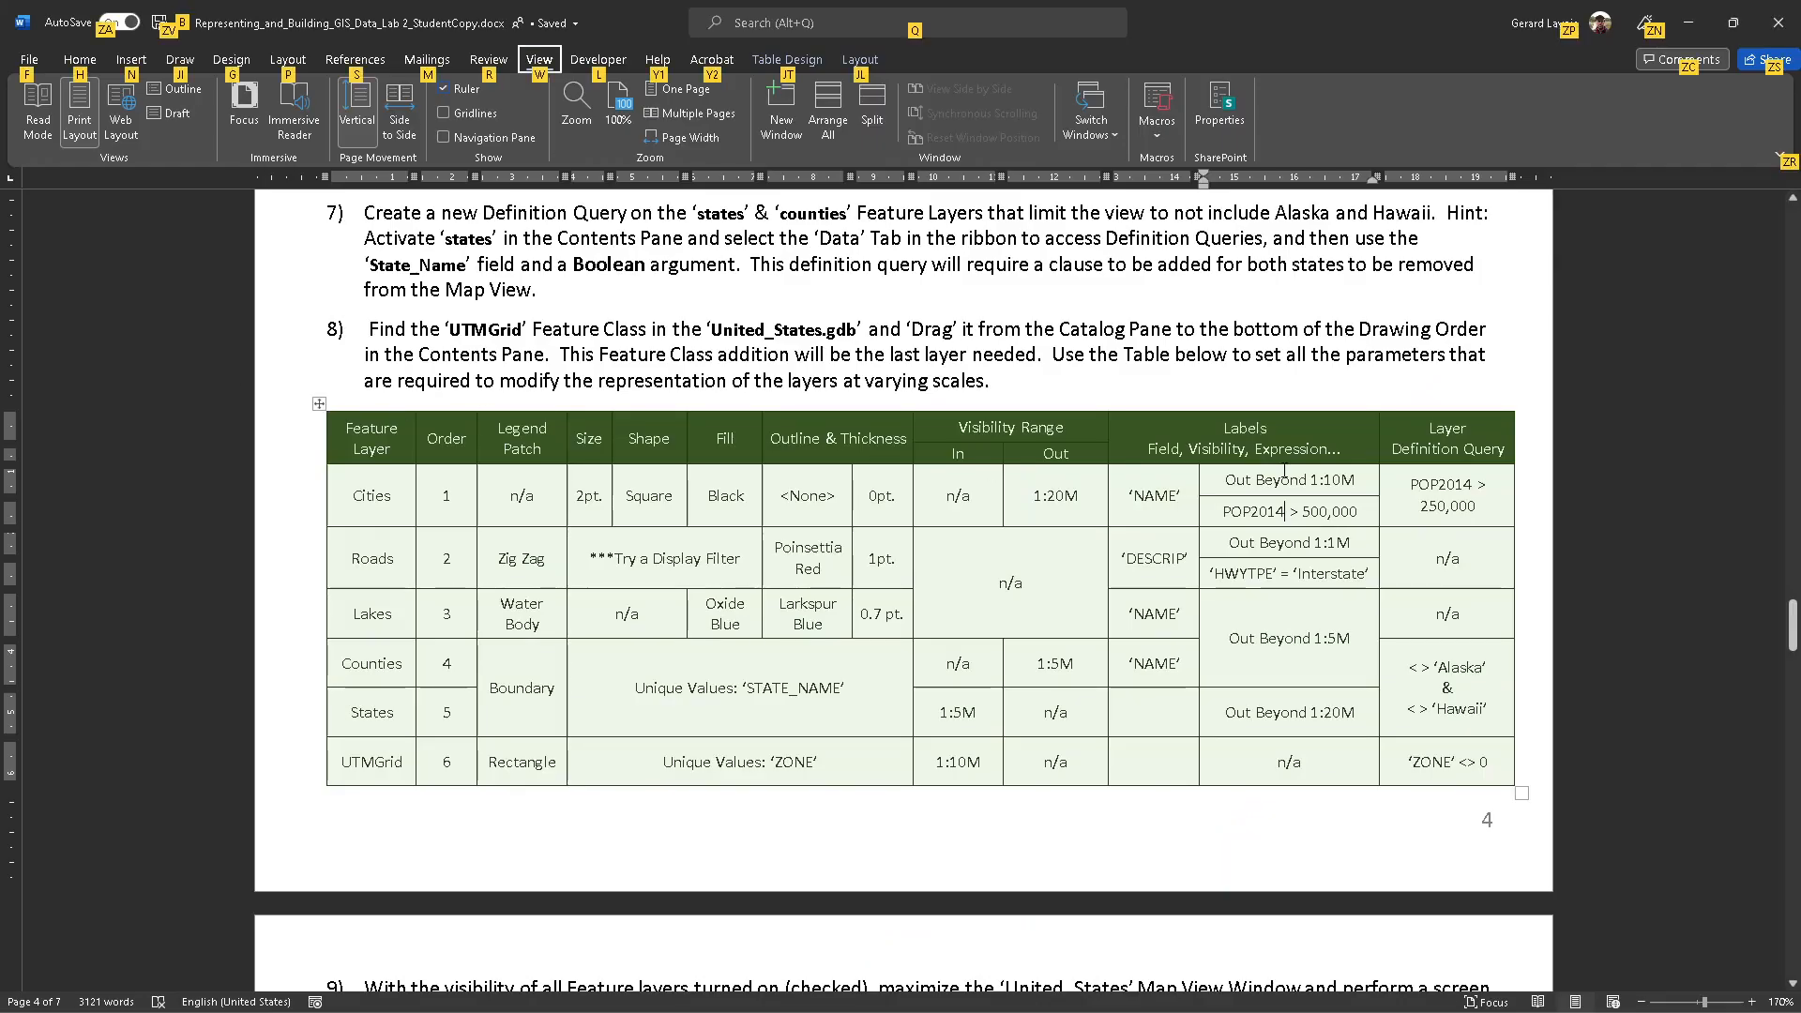
drag(1222, 511, 1361, 513)
click(1360, 513)
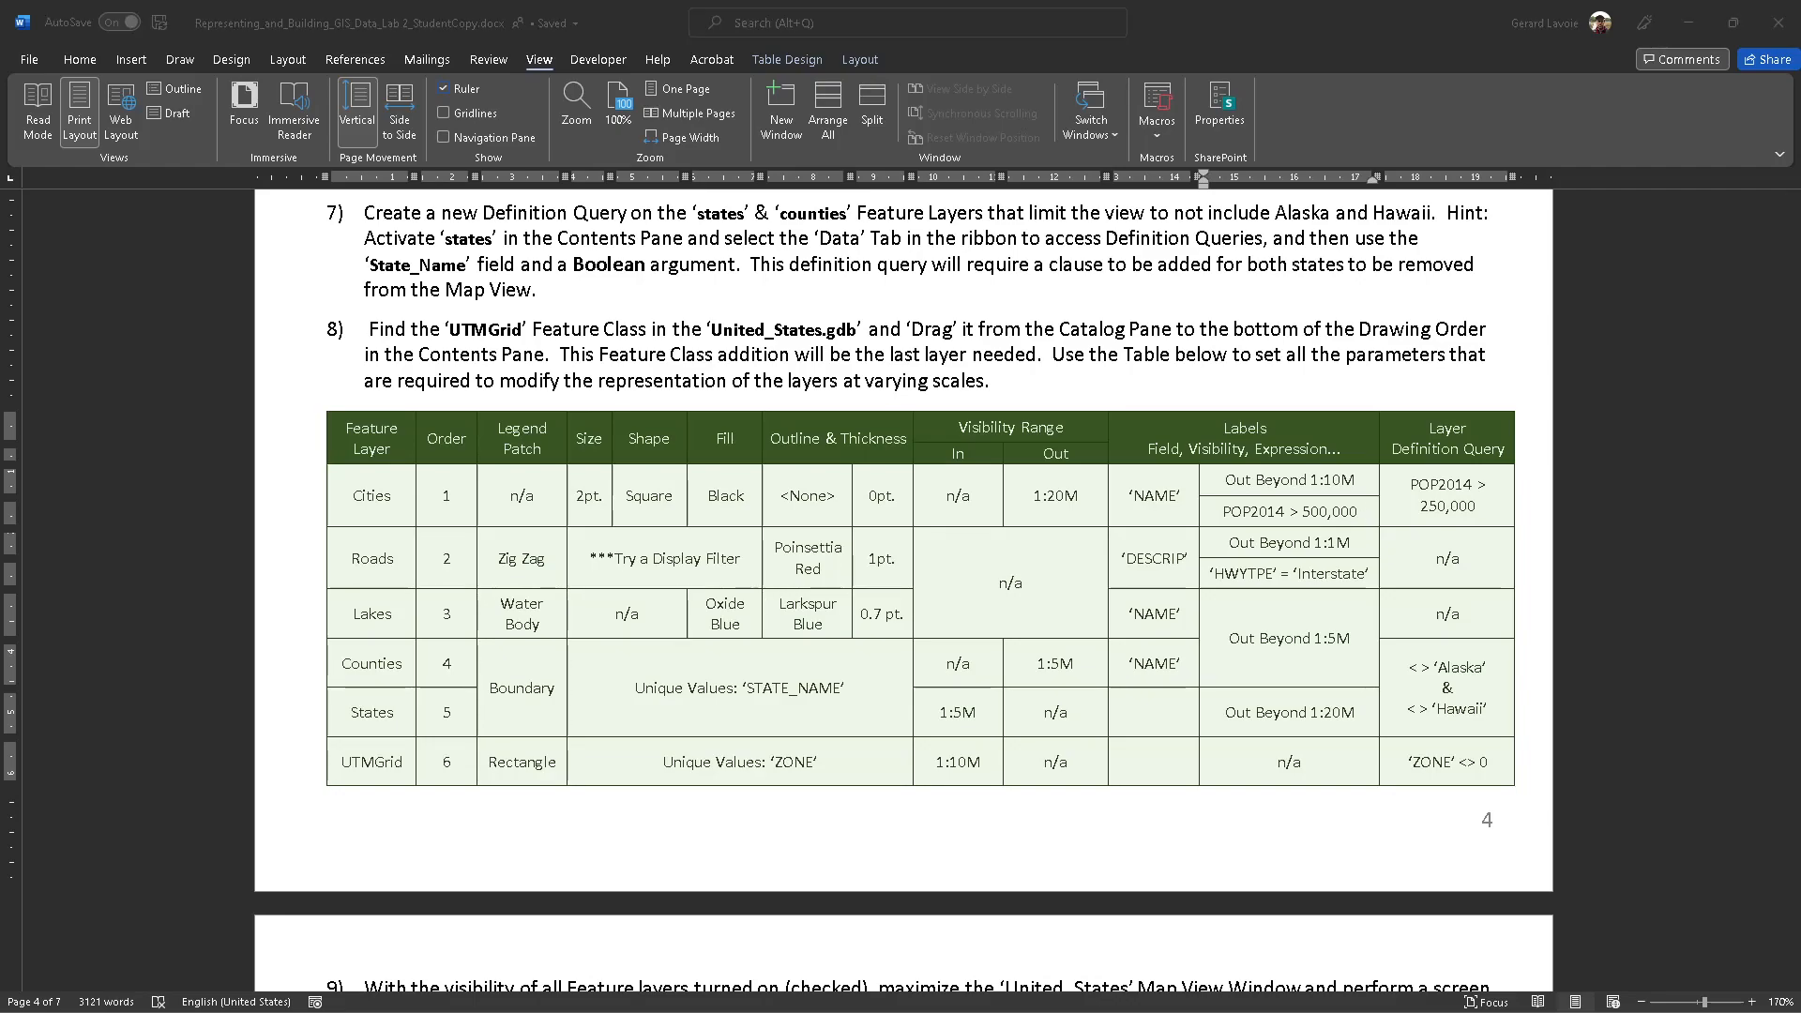
Return to ArcGIS Pro and restrict the cities label class with an SQL query where POP2014 is greater than 500000.
key(alt+Tab)
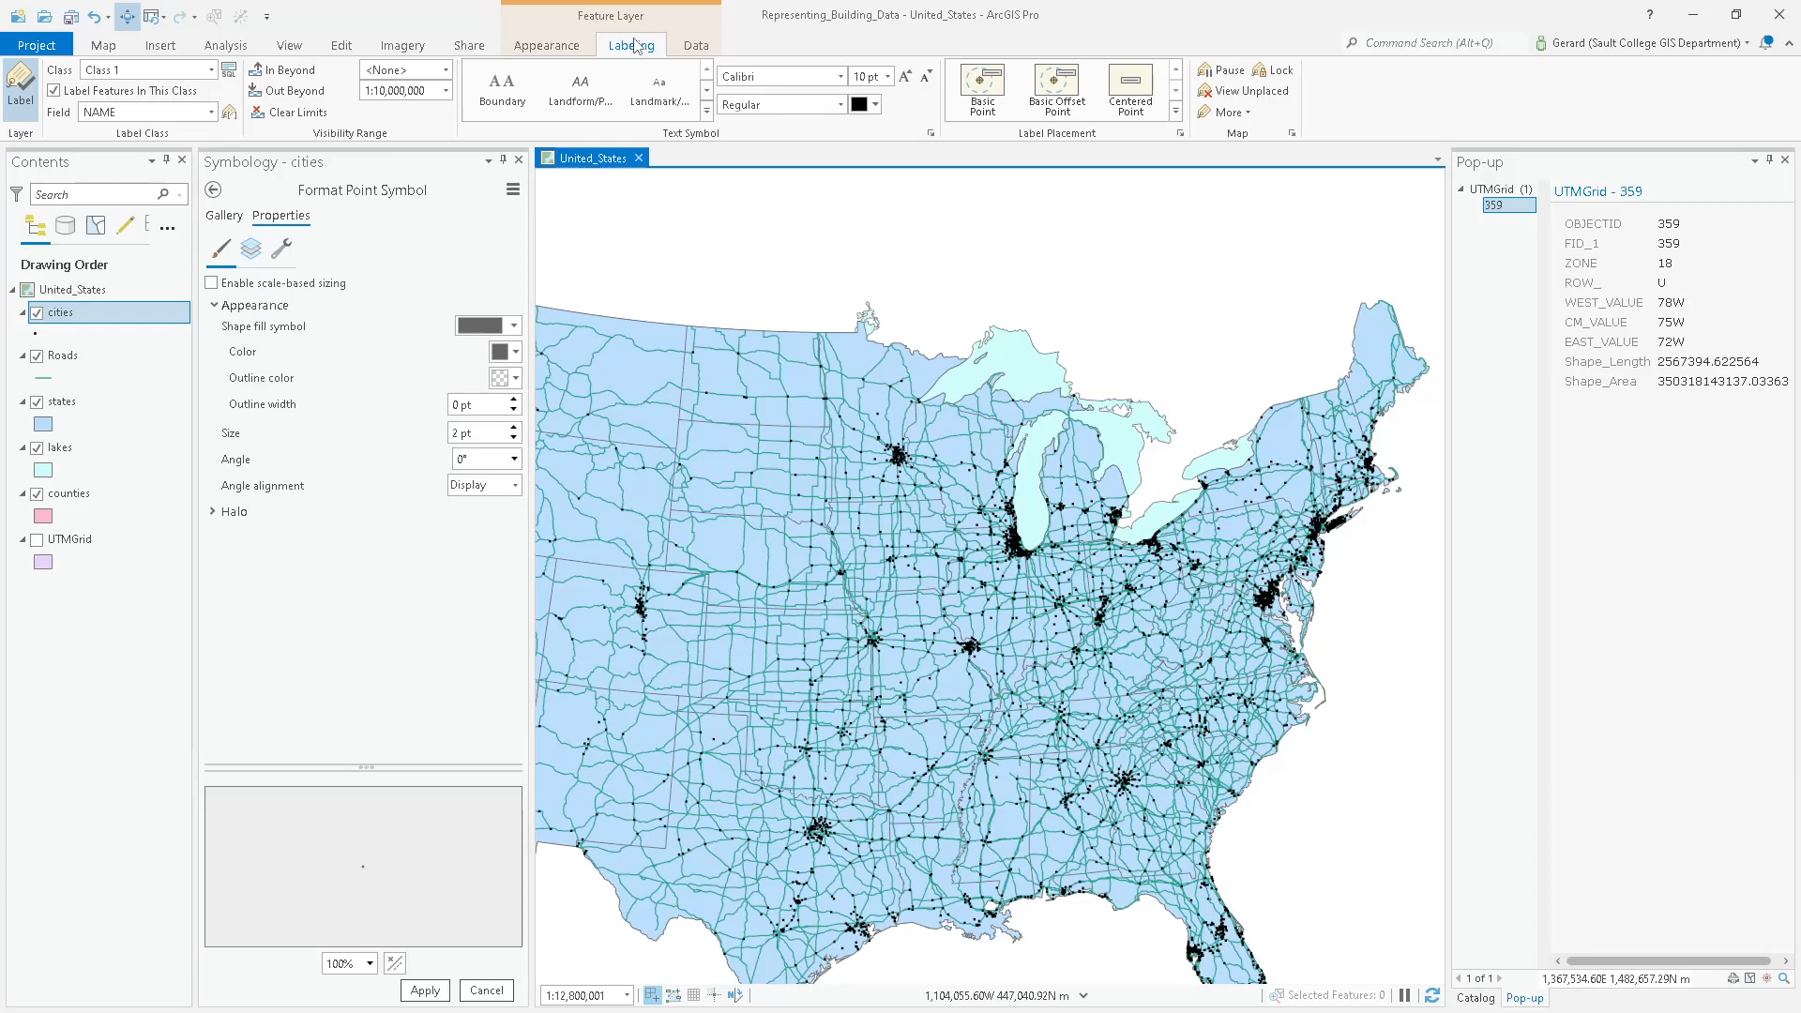
click(230, 113)
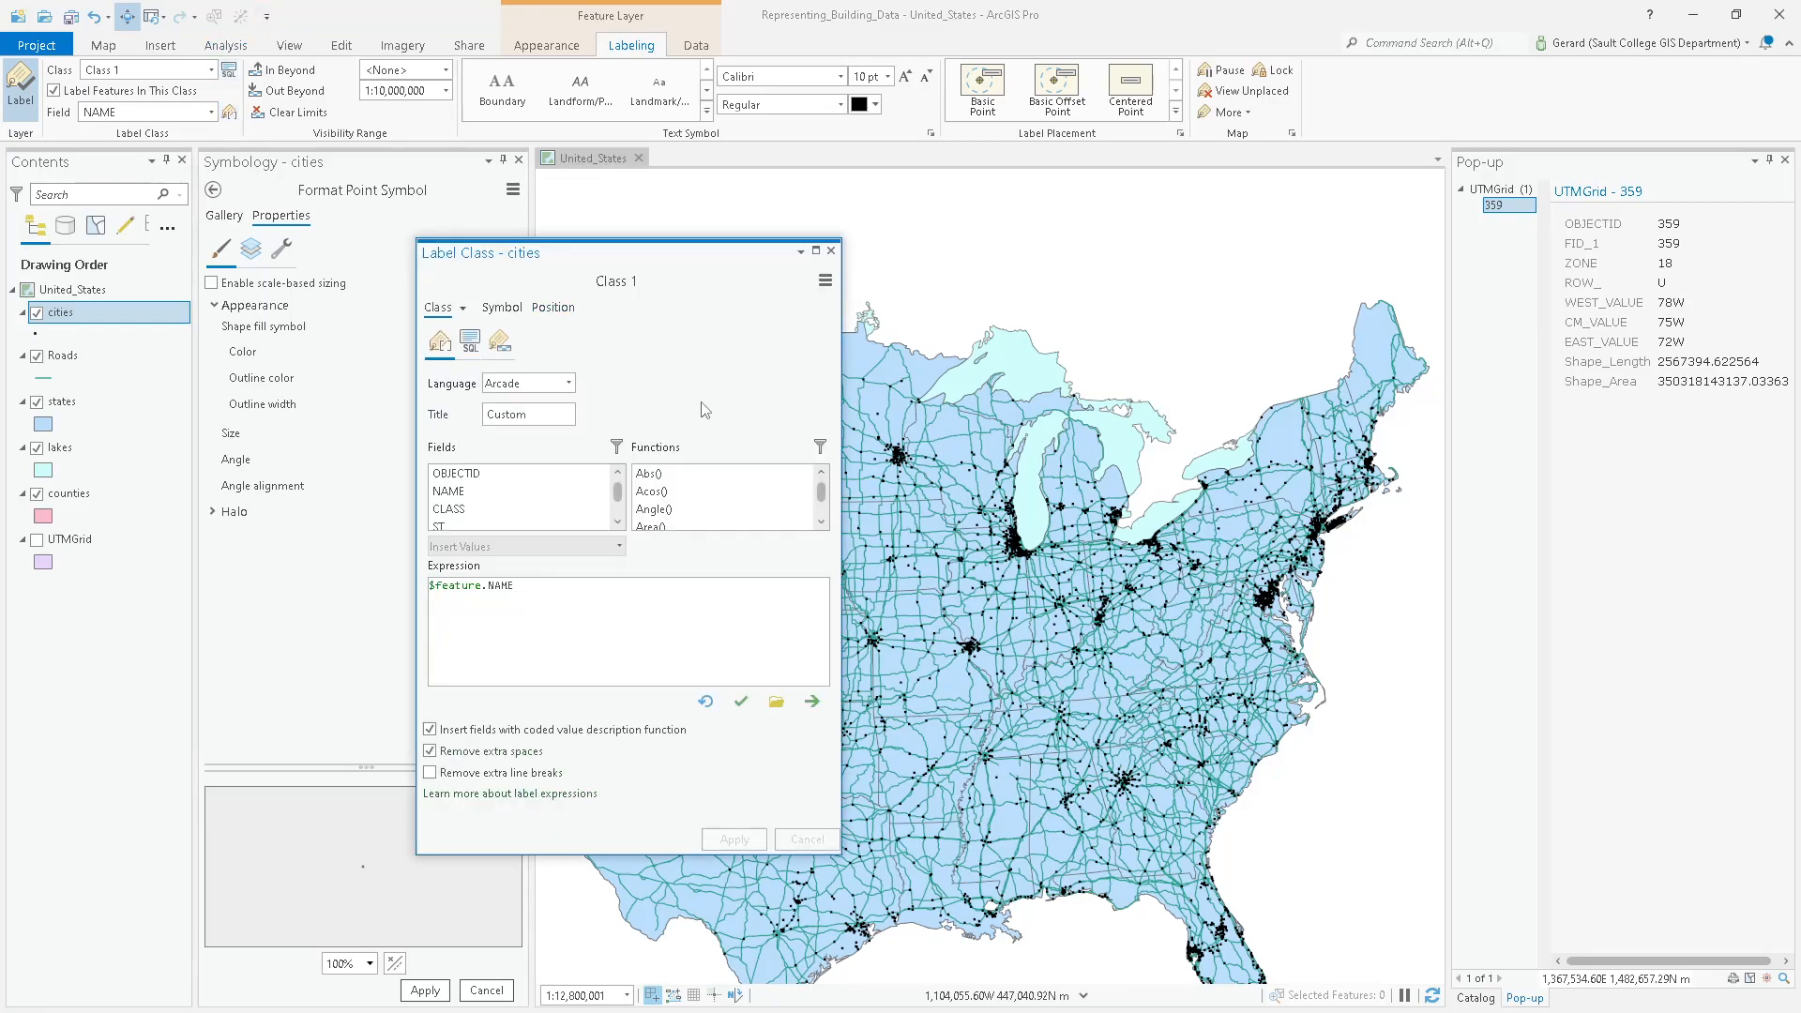
click(473, 349)
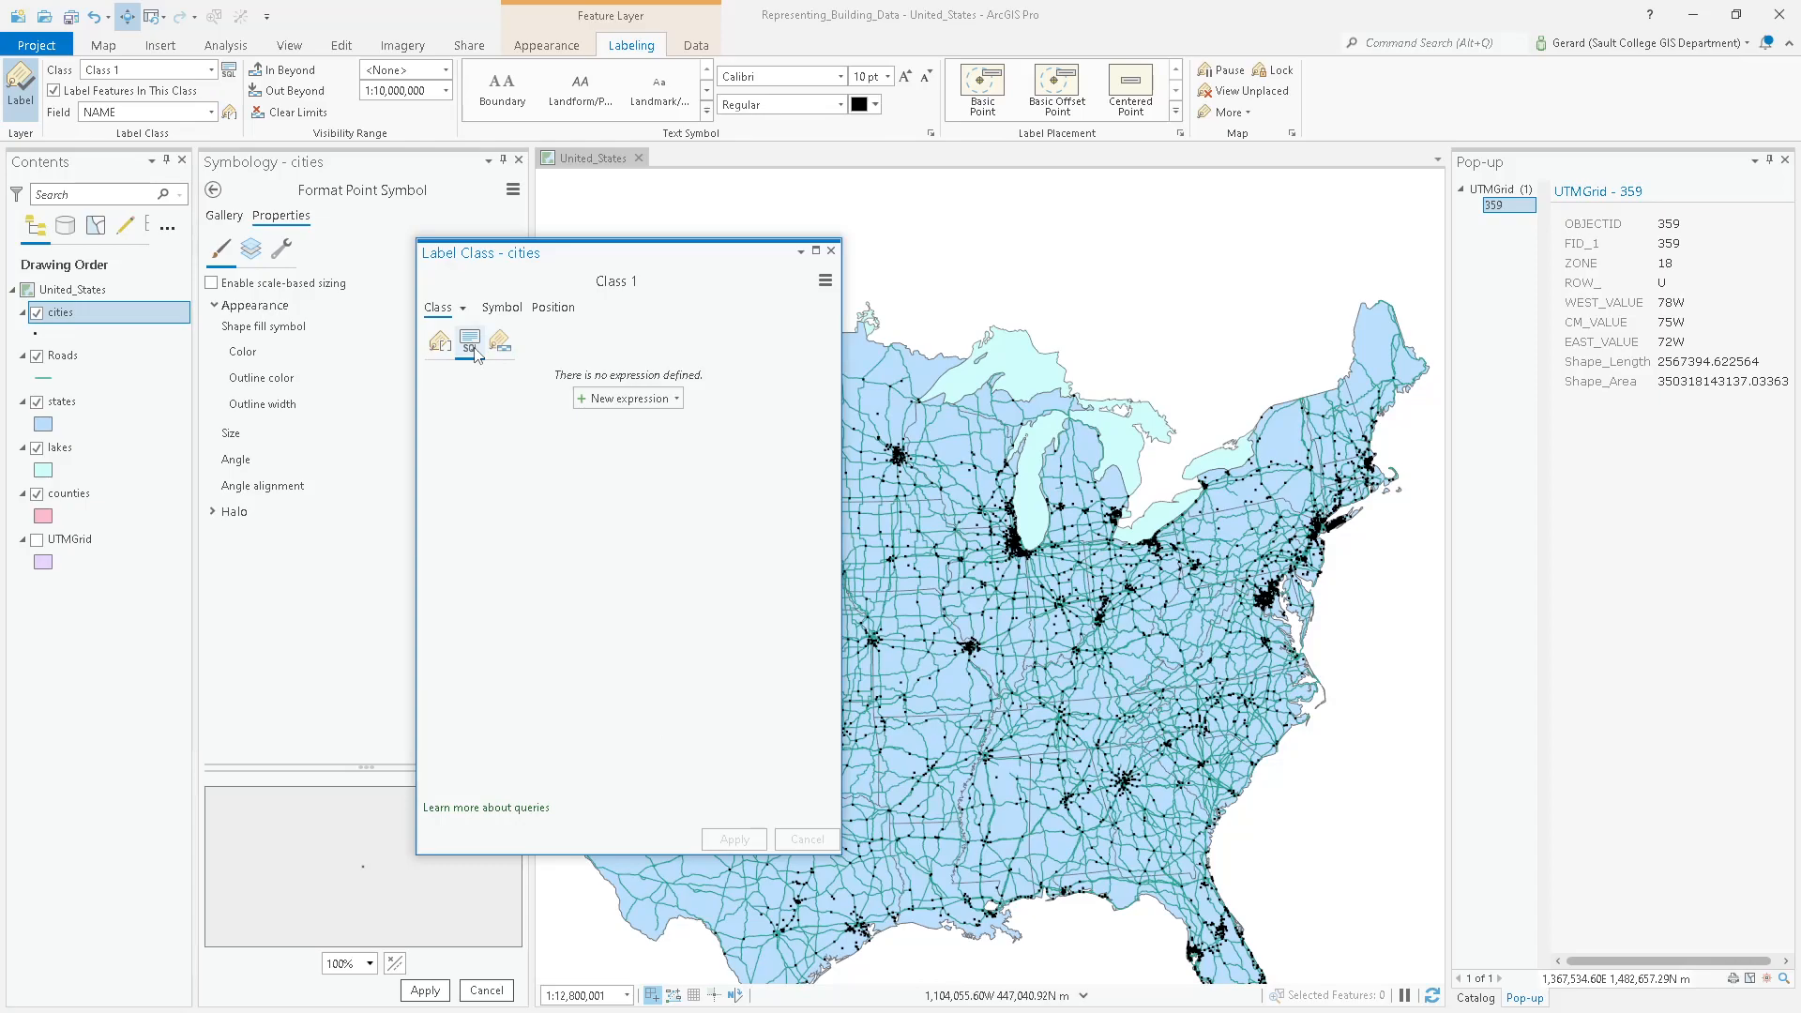
click(615, 402)
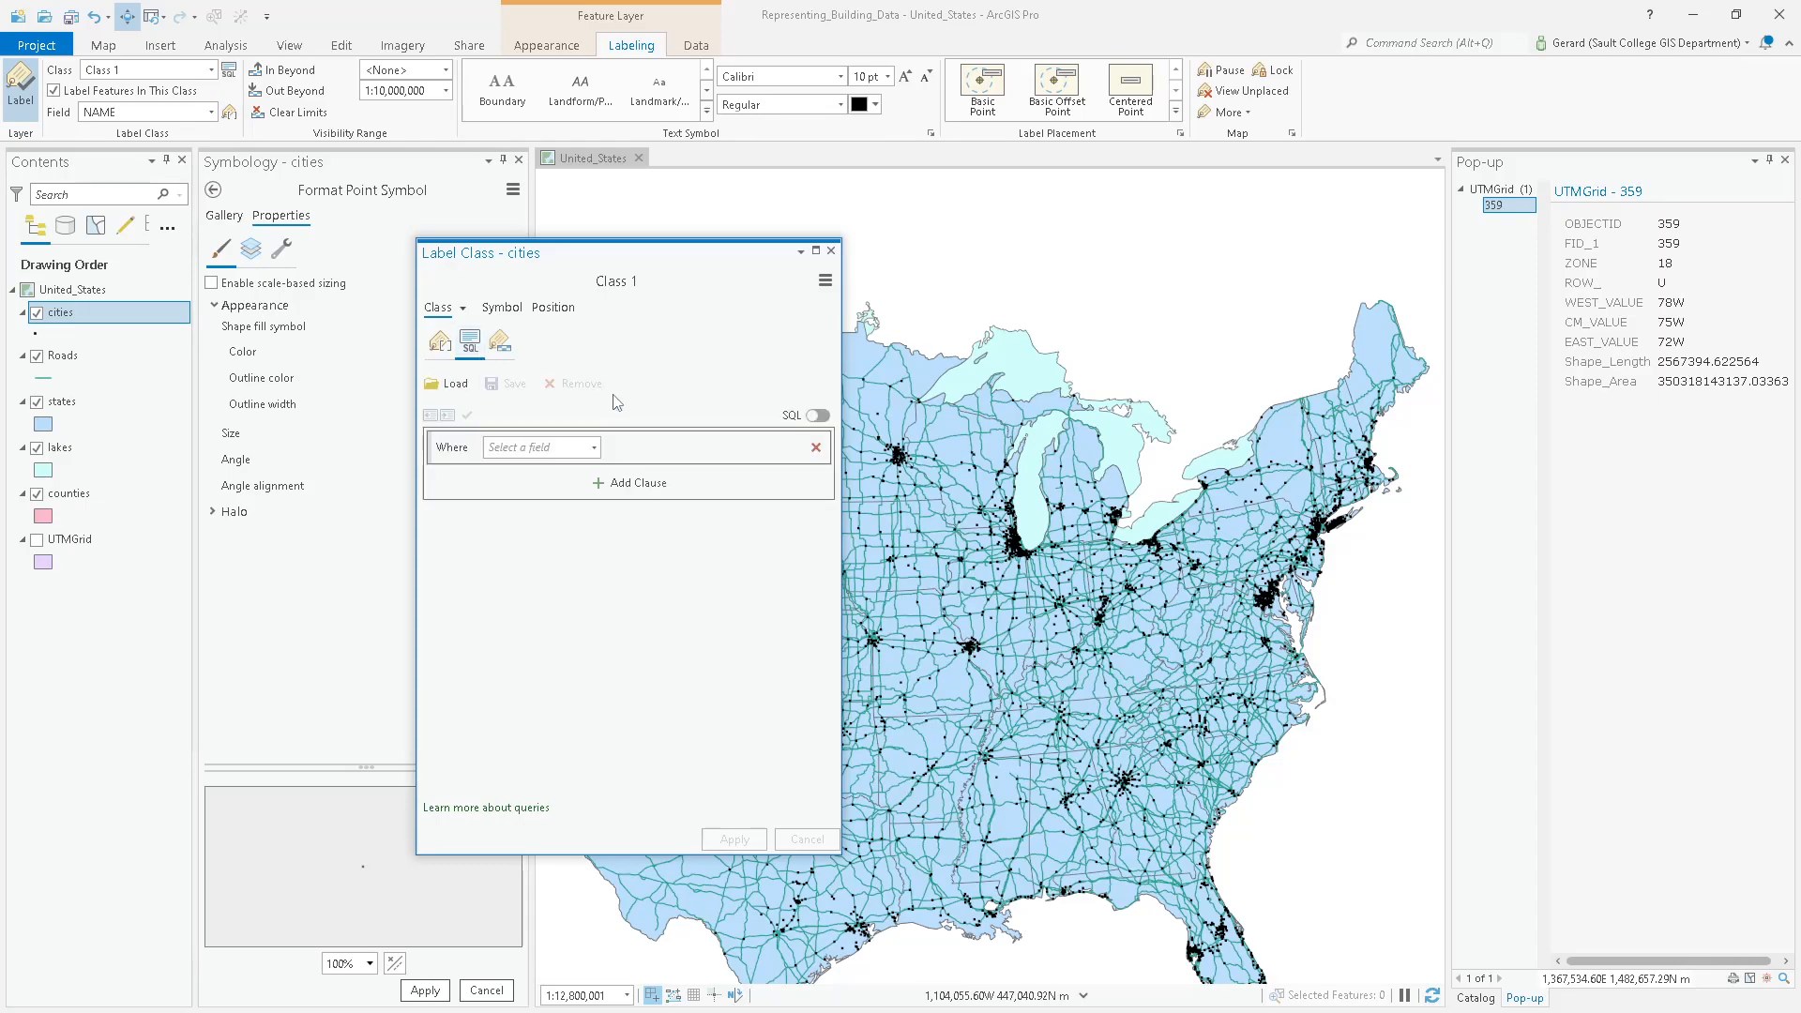
click(592, 453)
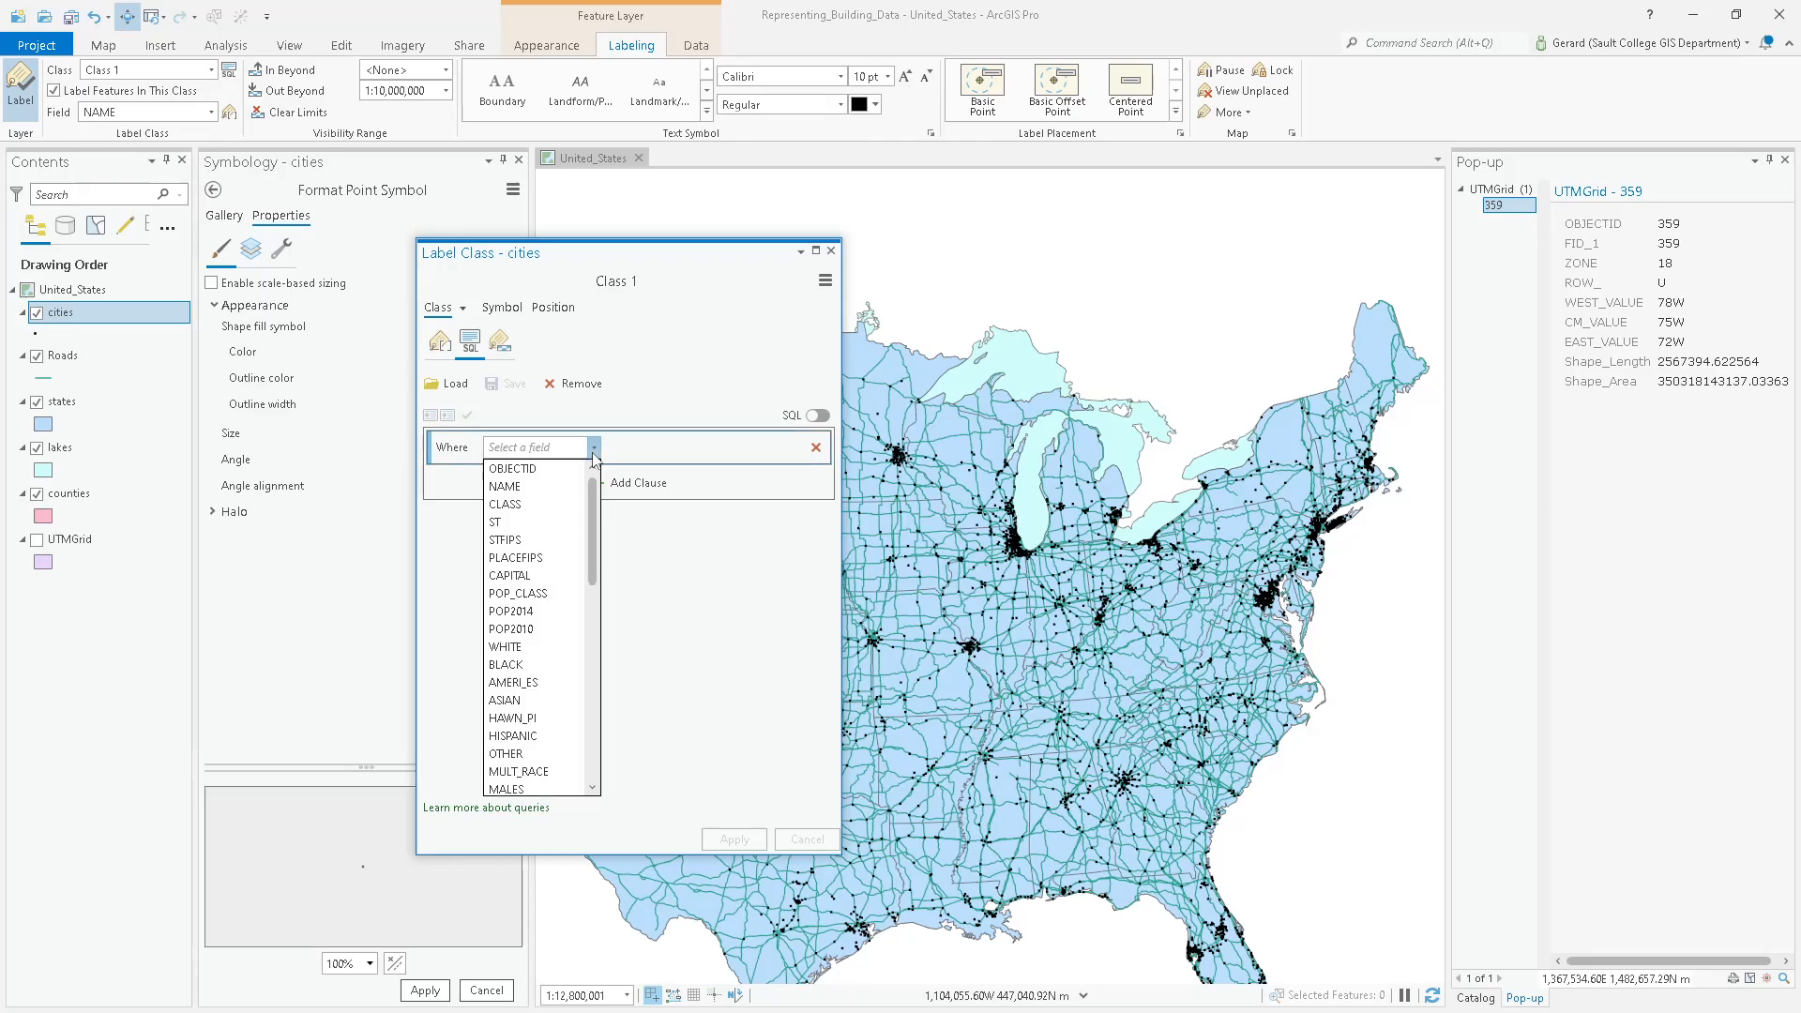
click(533, 611)
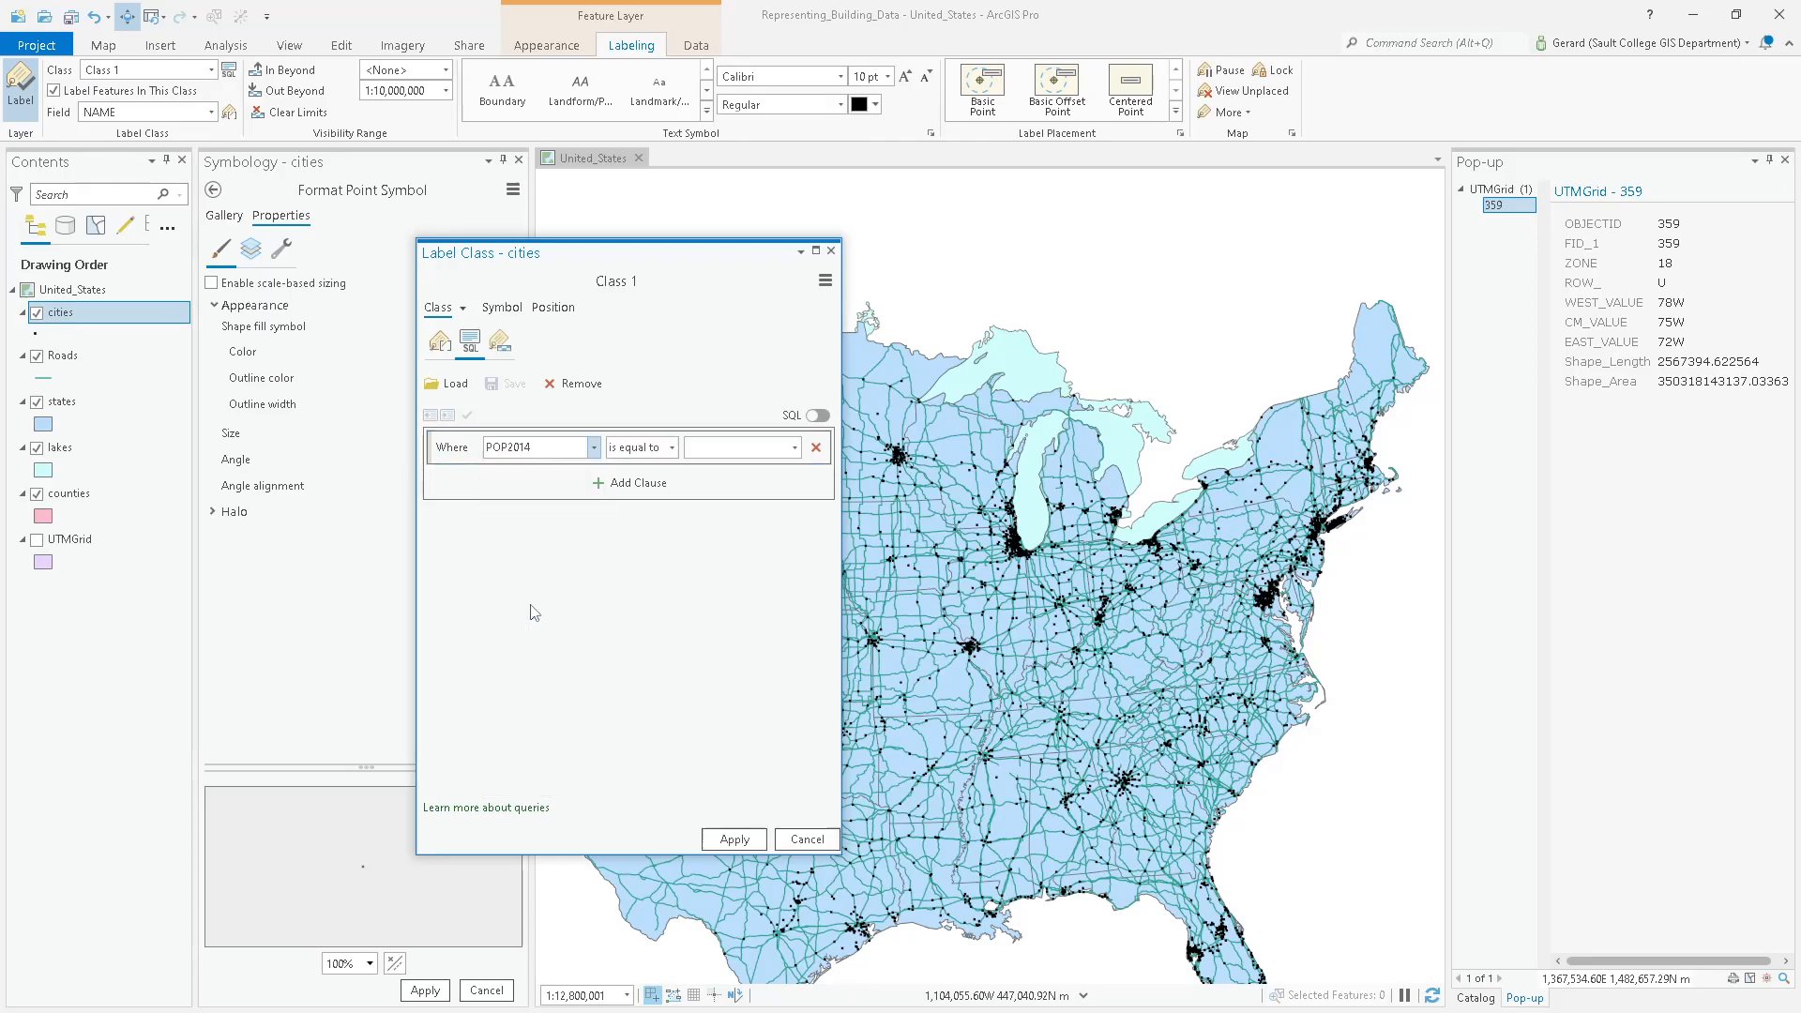
click(672, 448)
click(648, 506)
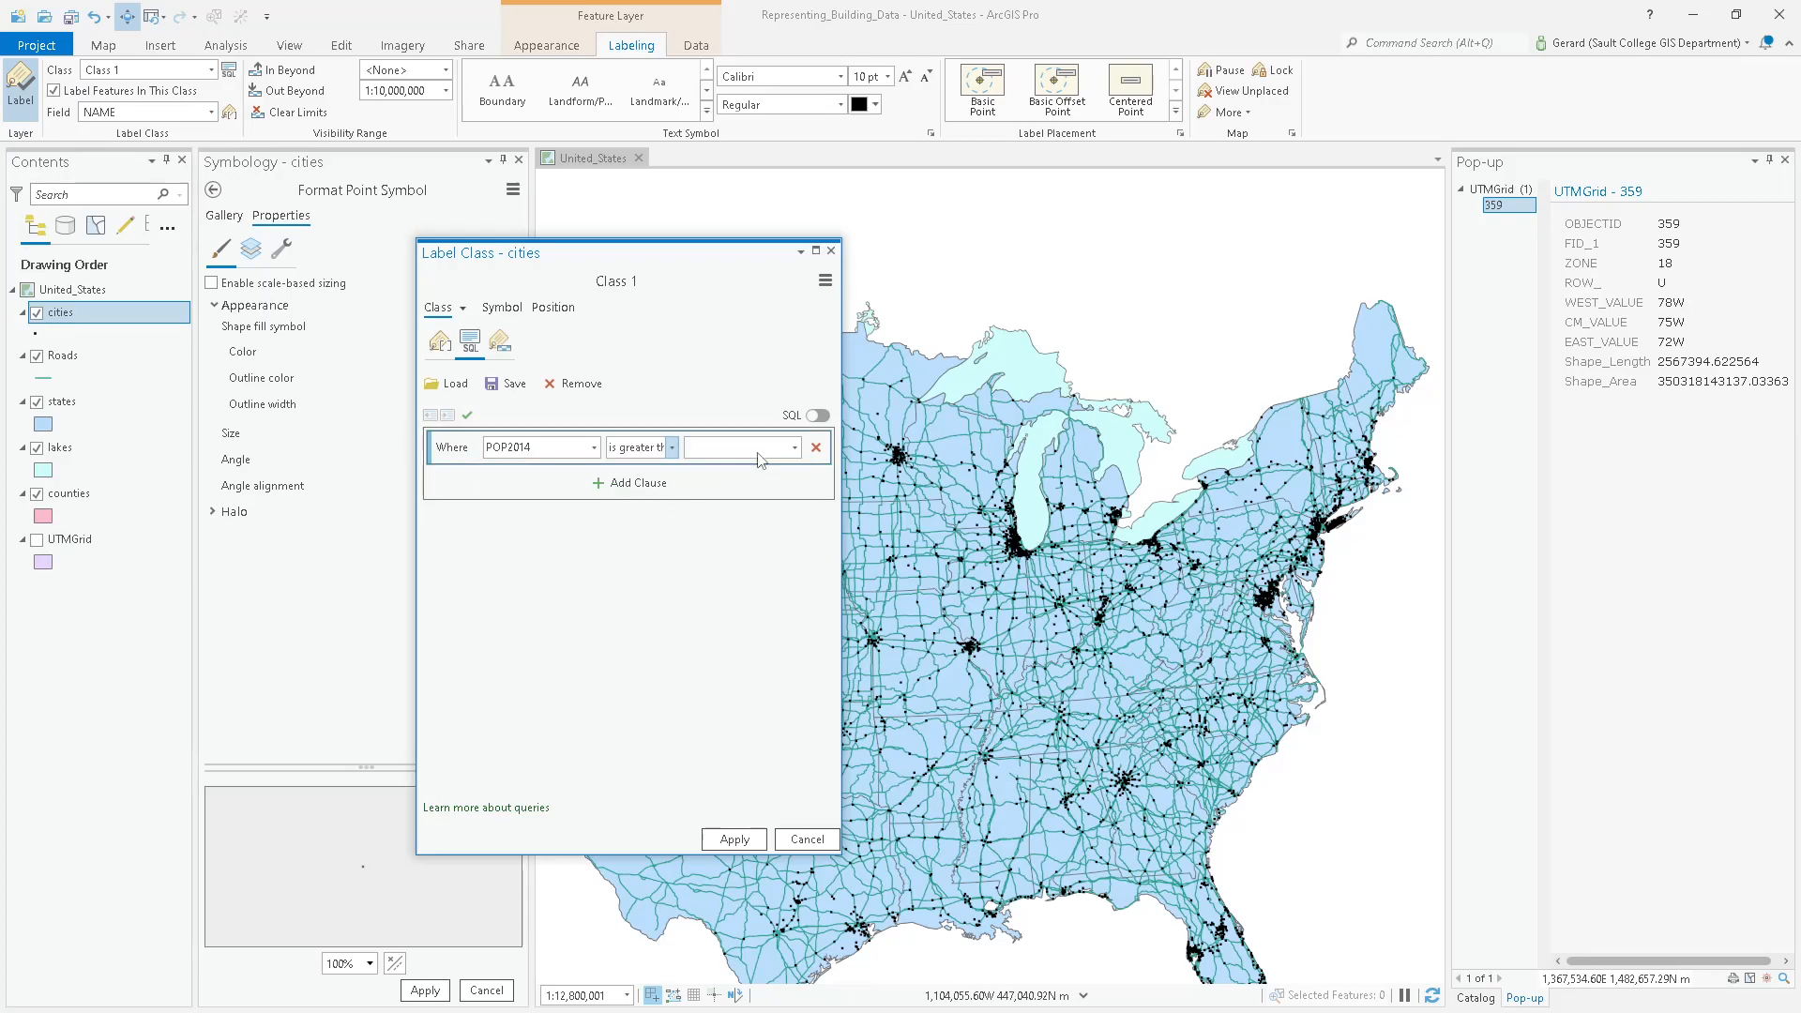
click(794, 447)
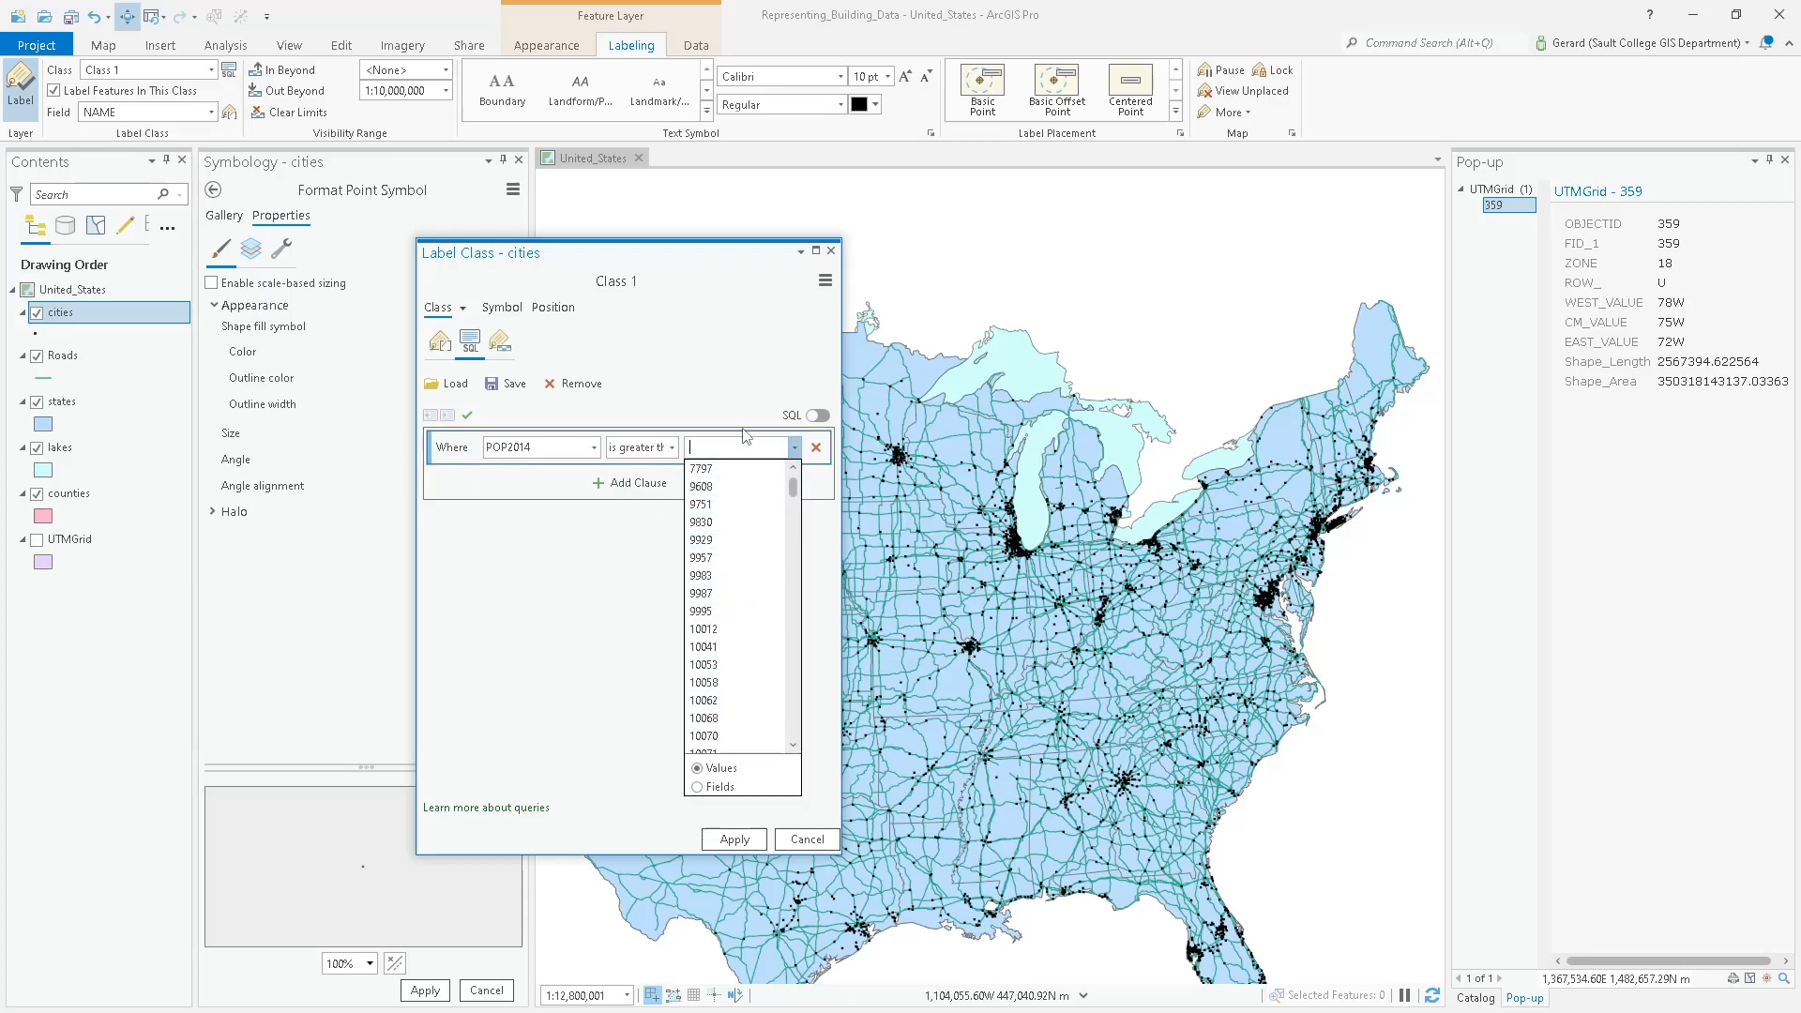
text(500000)
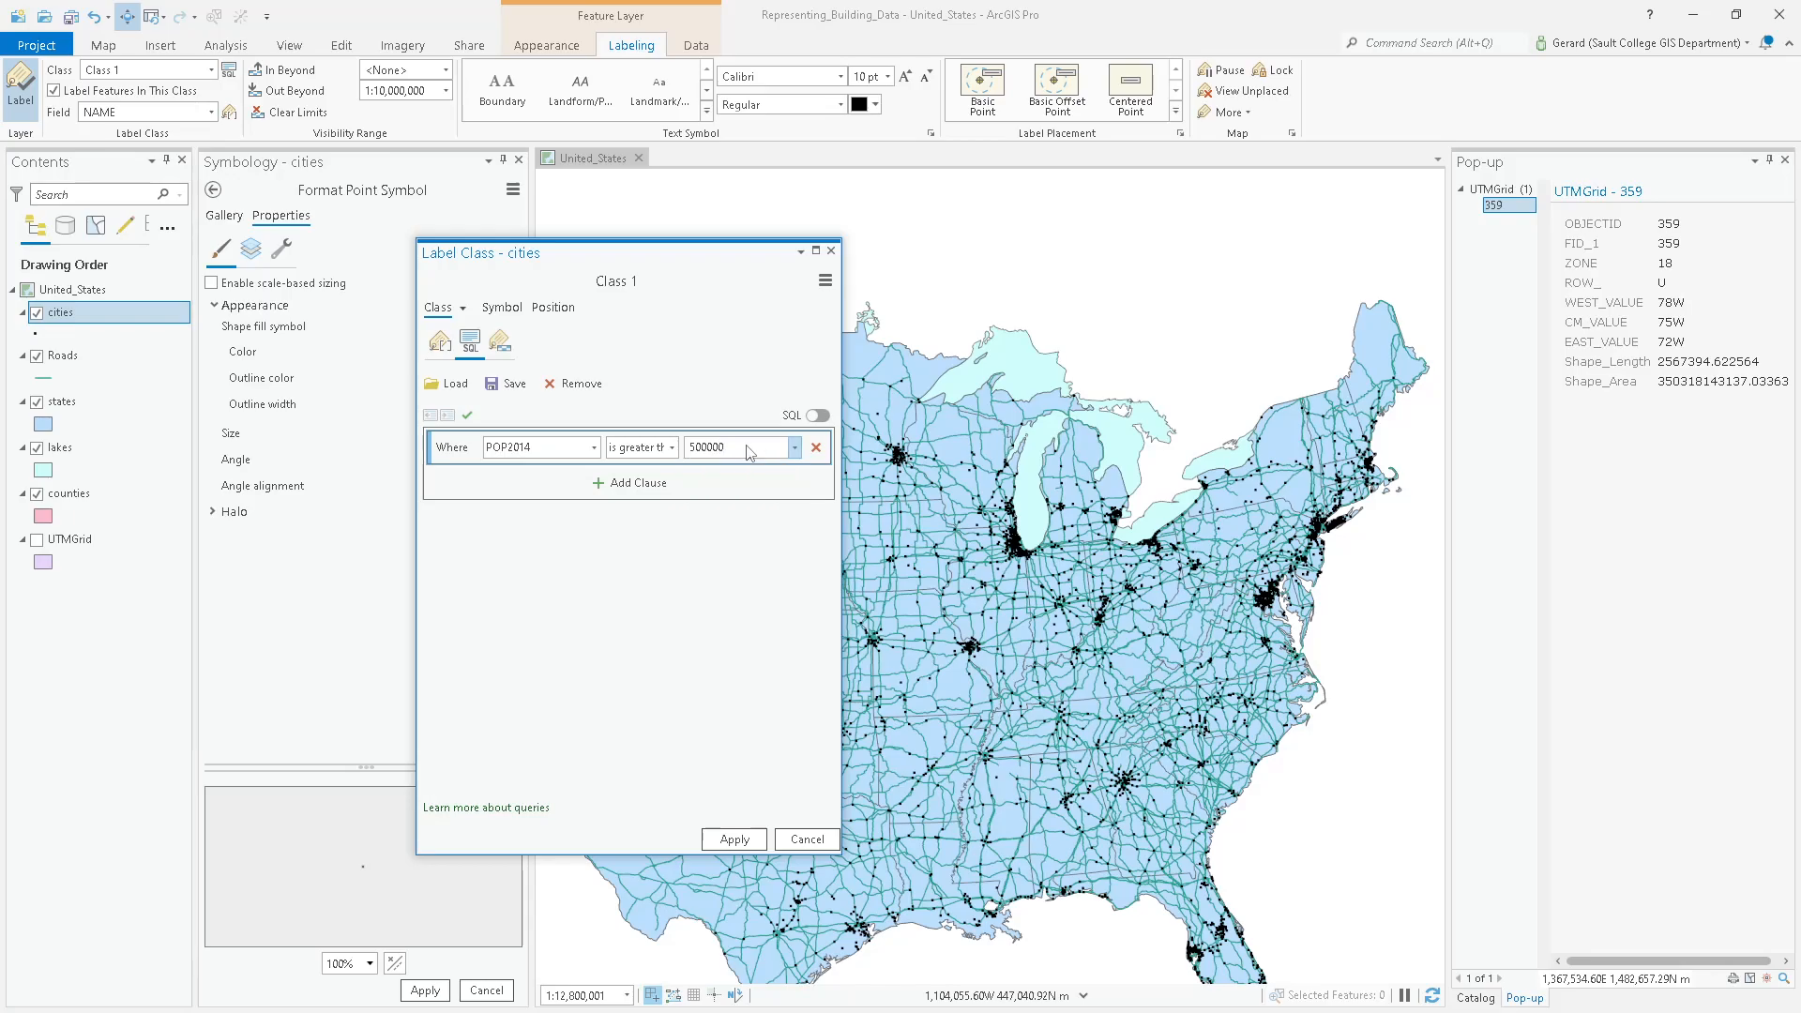
click(718, 839)
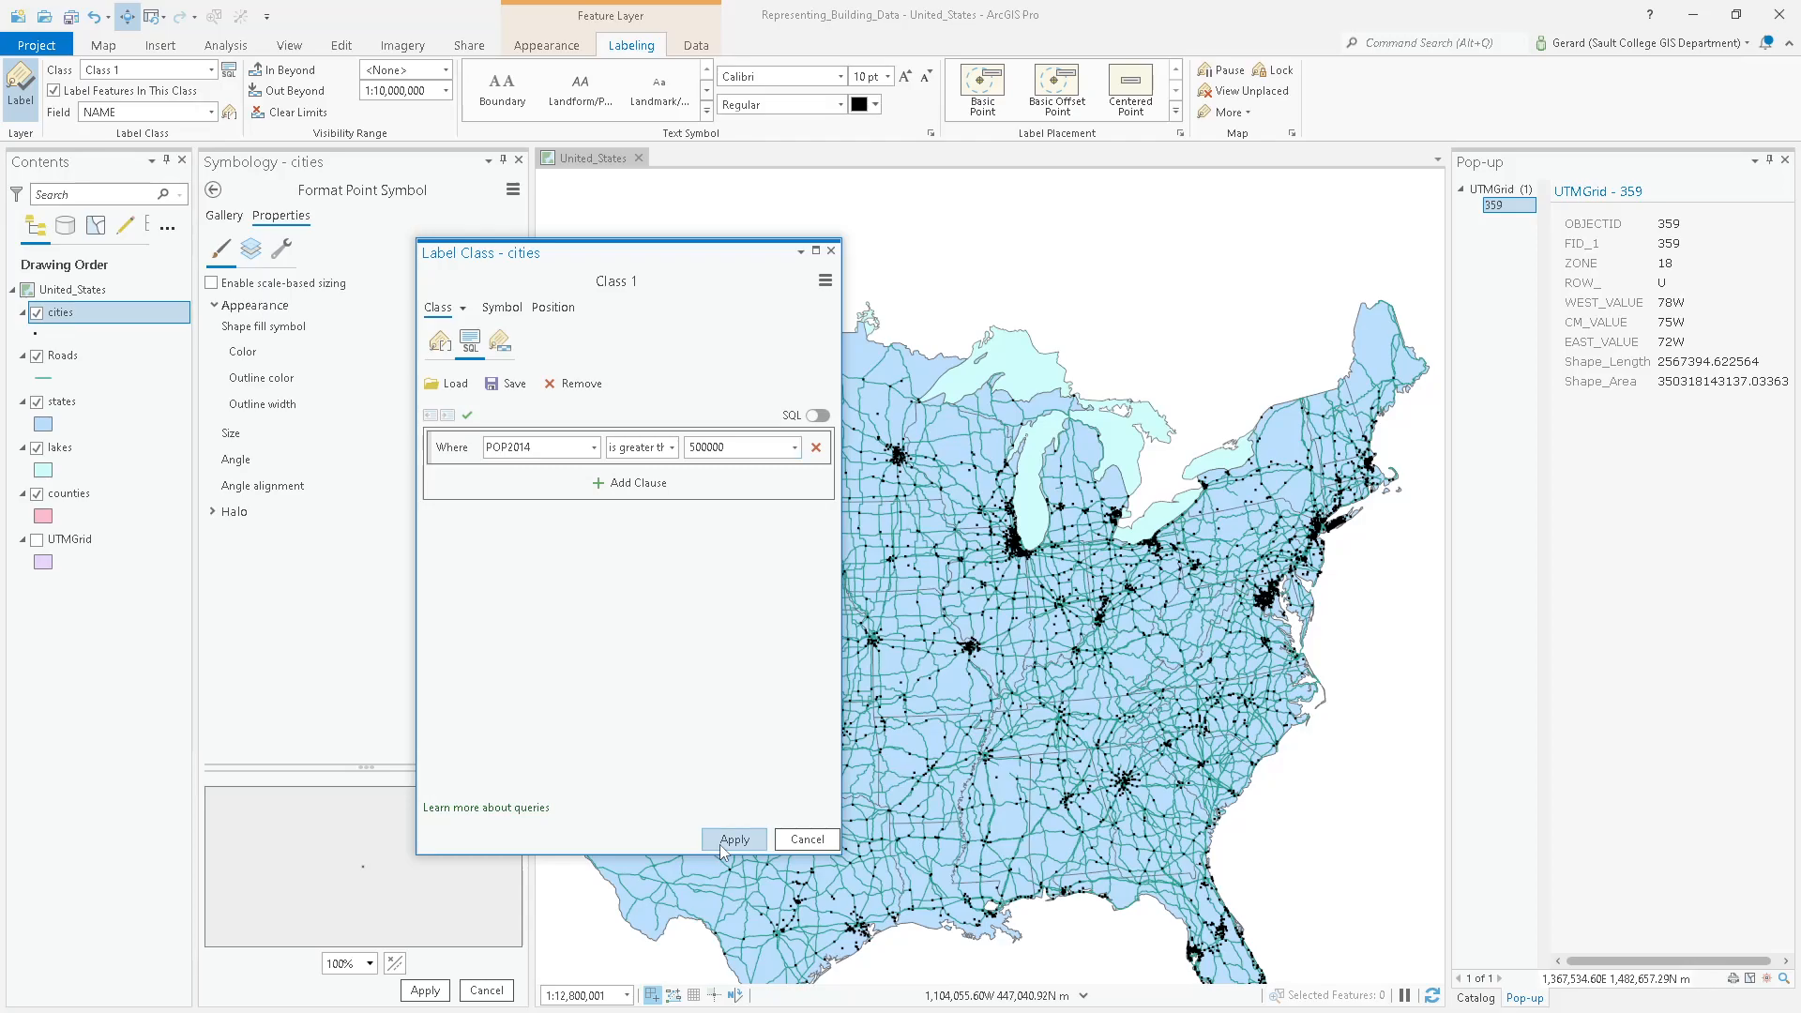
click(831, 251)
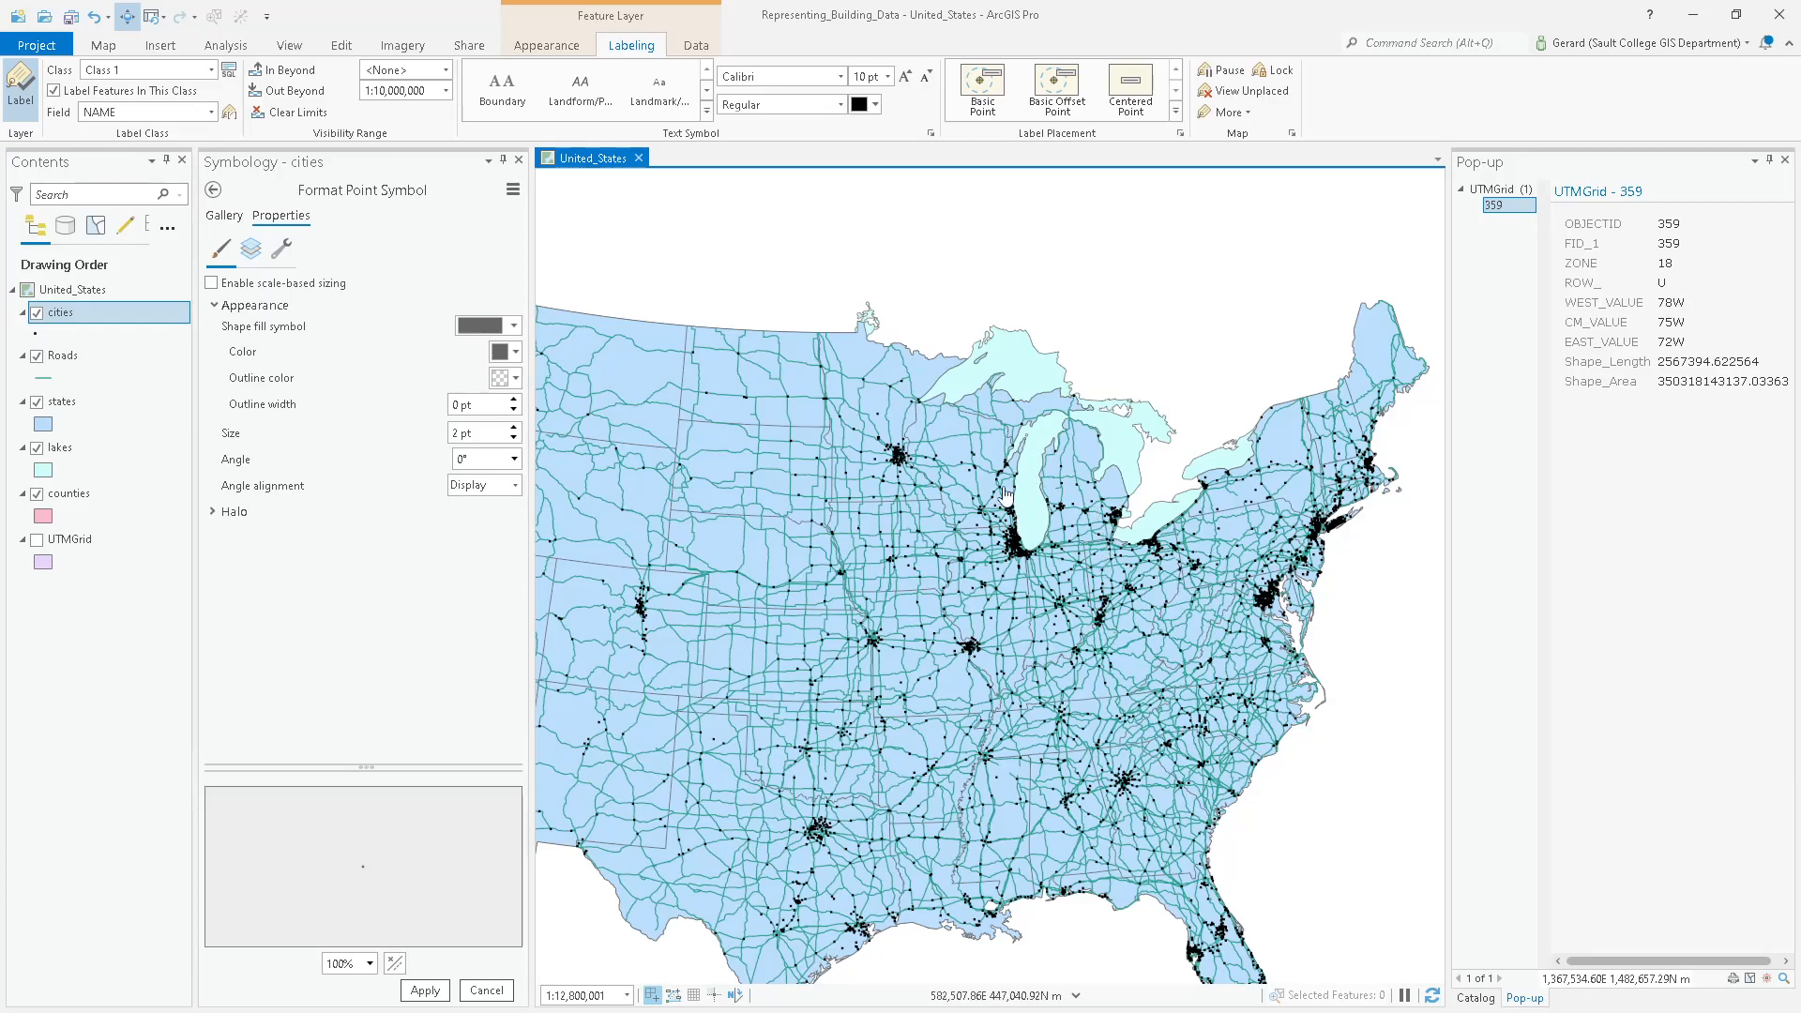
Examine which cities are labeled around the Great Lakes at several map scales.
scroll(1005, 495, up, 8)
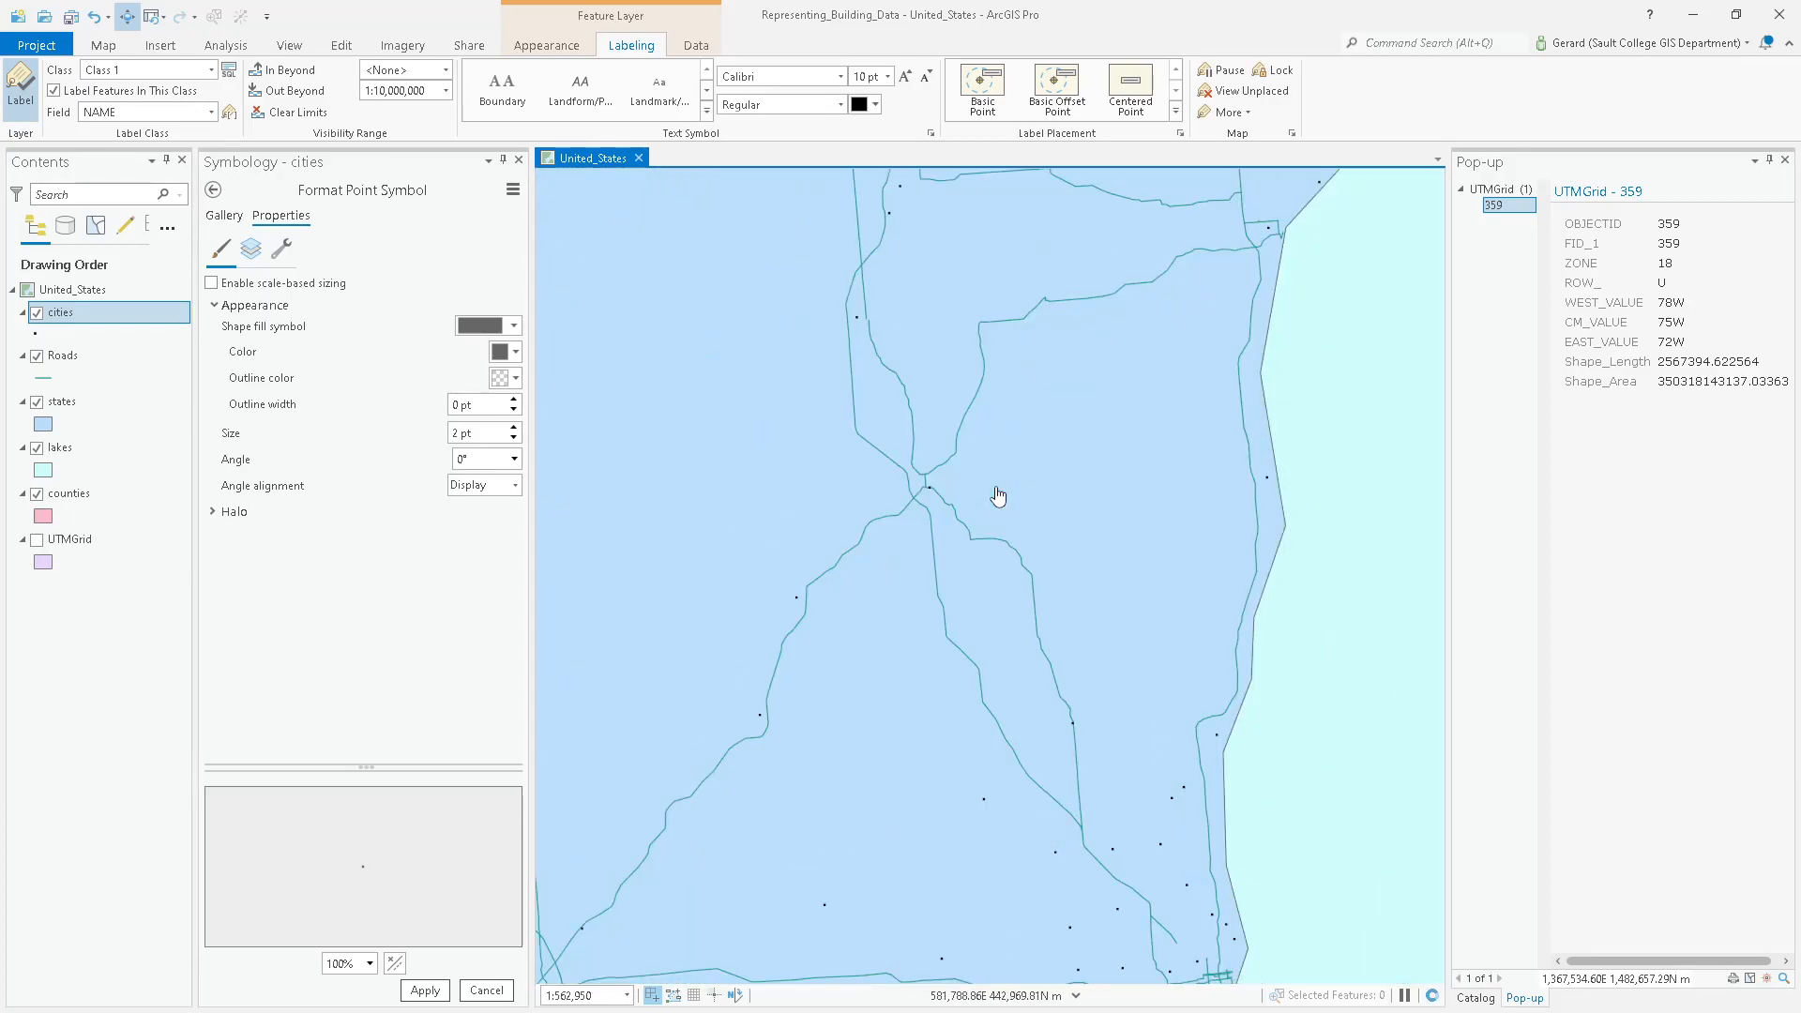
scroll(998, 643, down, 1)
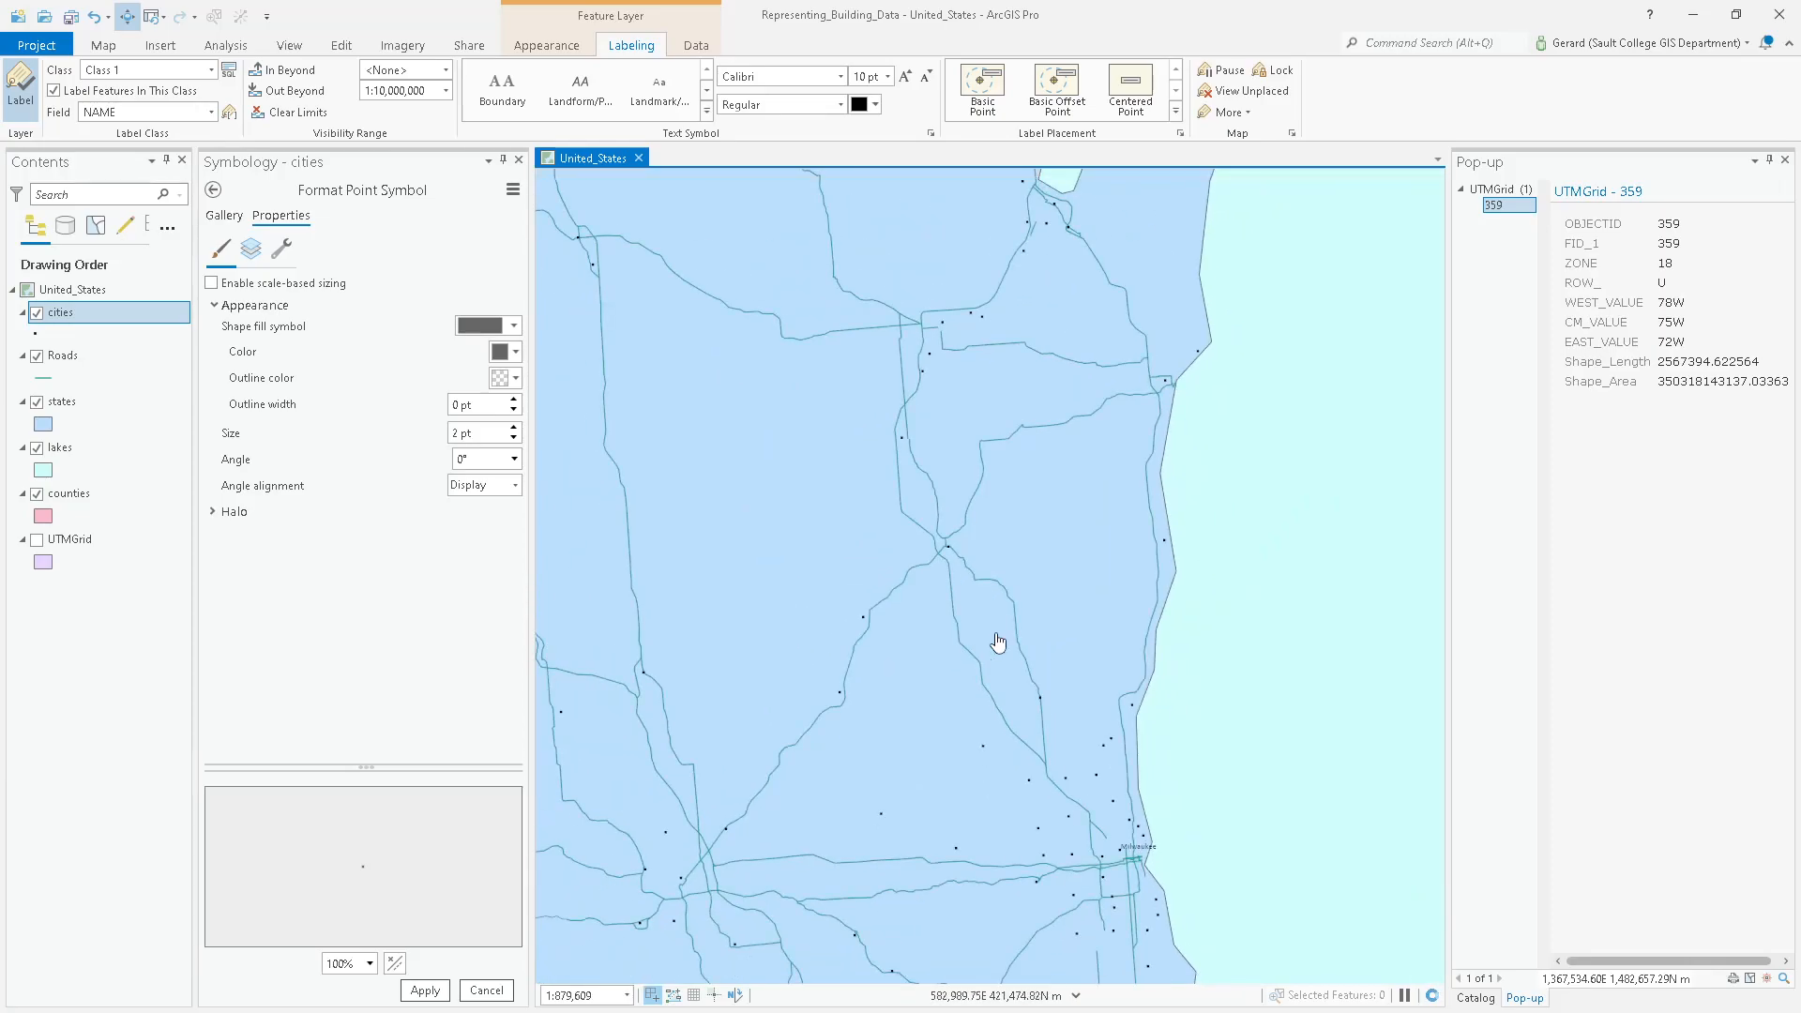
scroll(998, 643, down, 1)
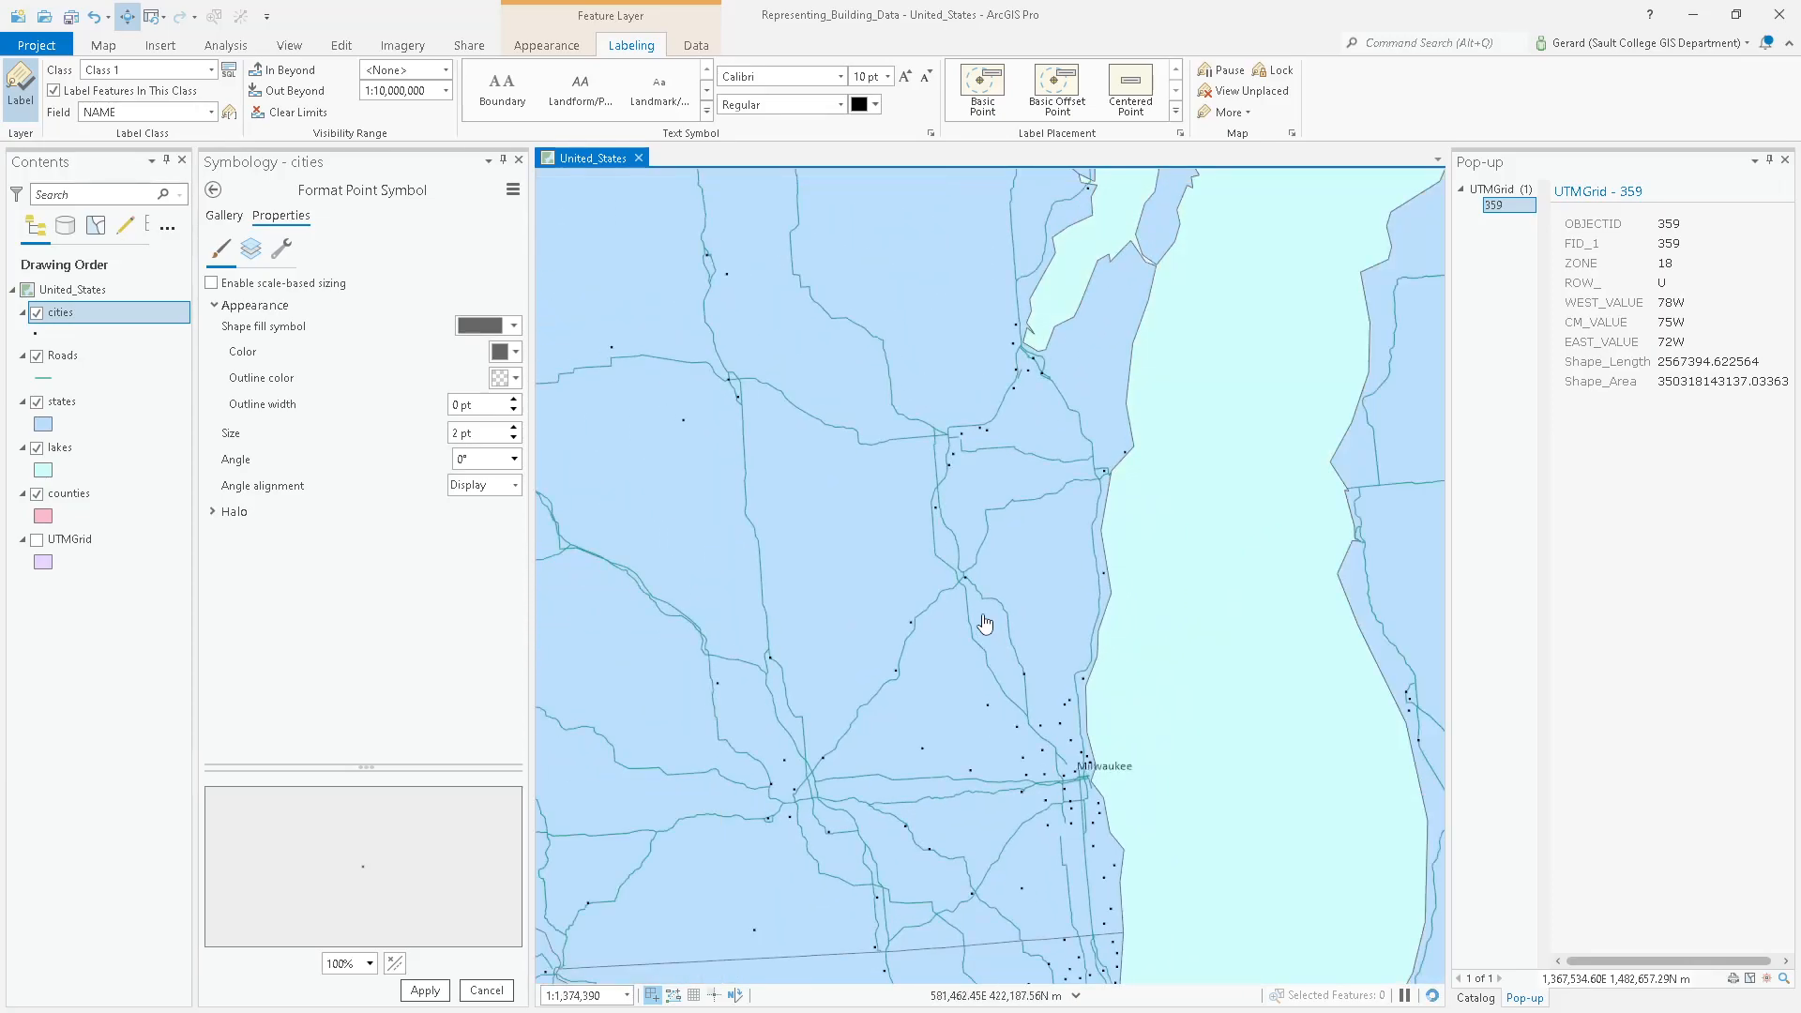
drag(1057, 694, 932, 489)
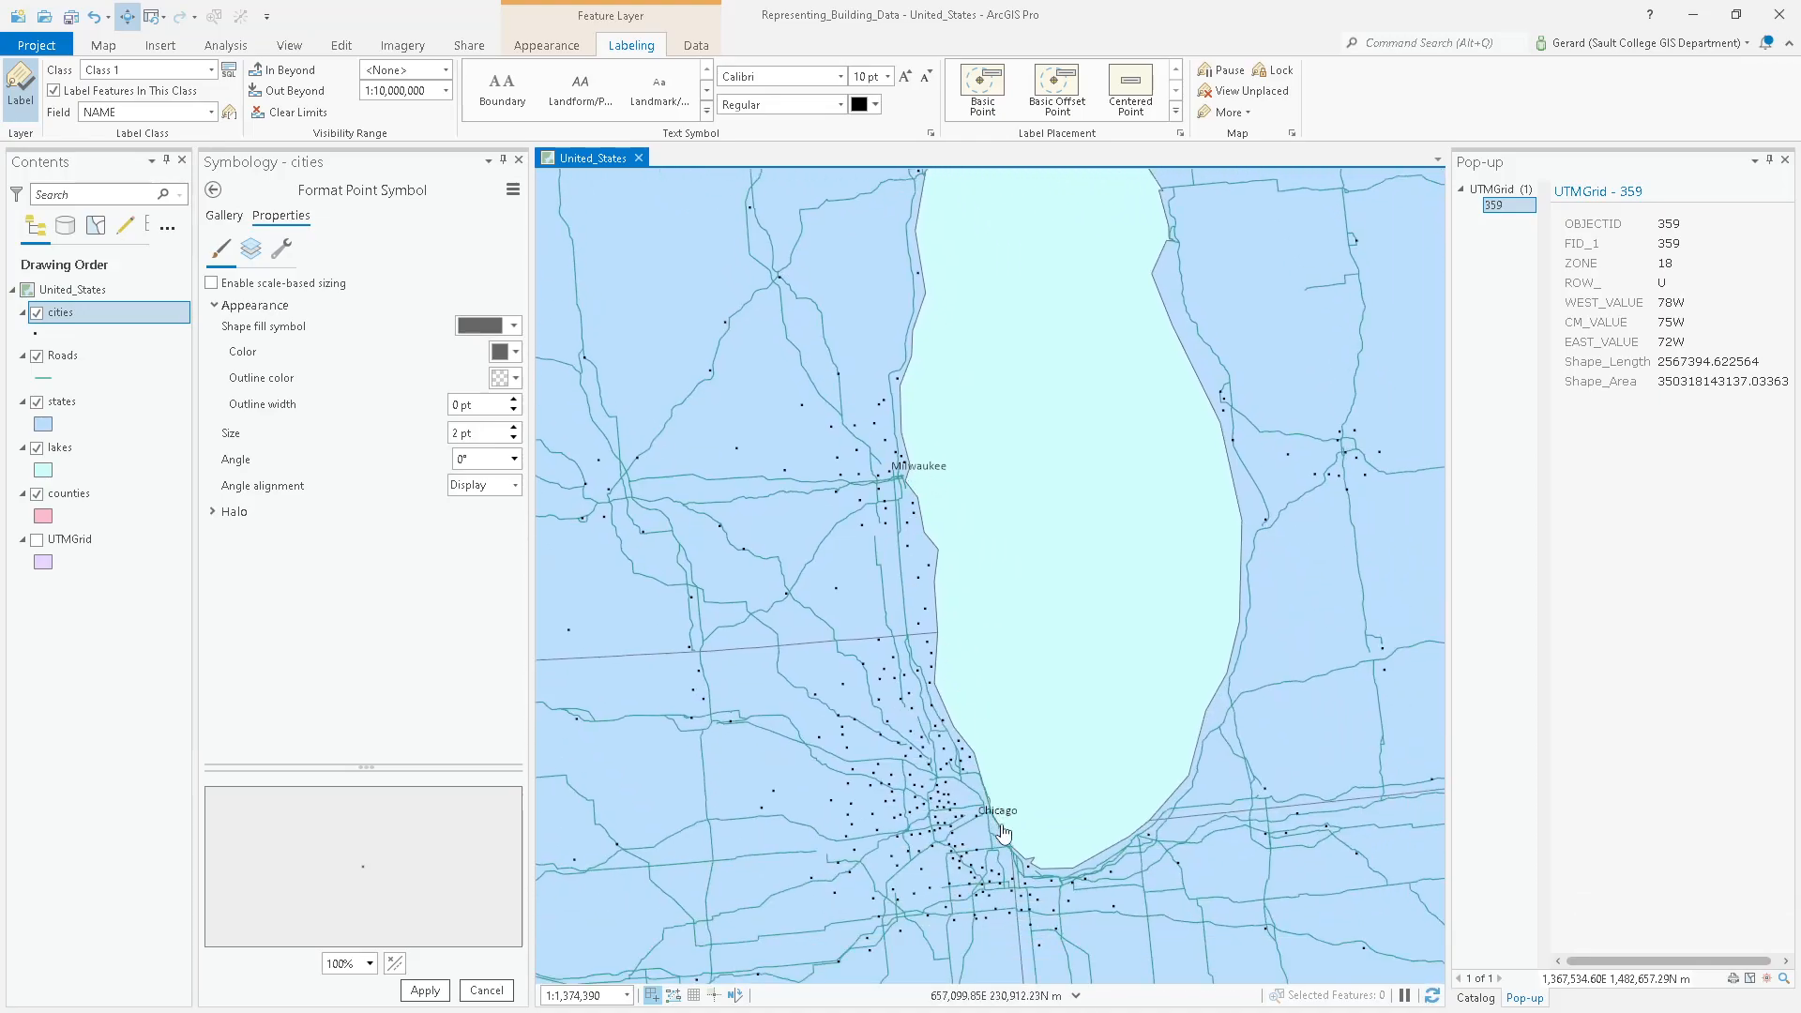
drag(1228, 324, 926, 667)
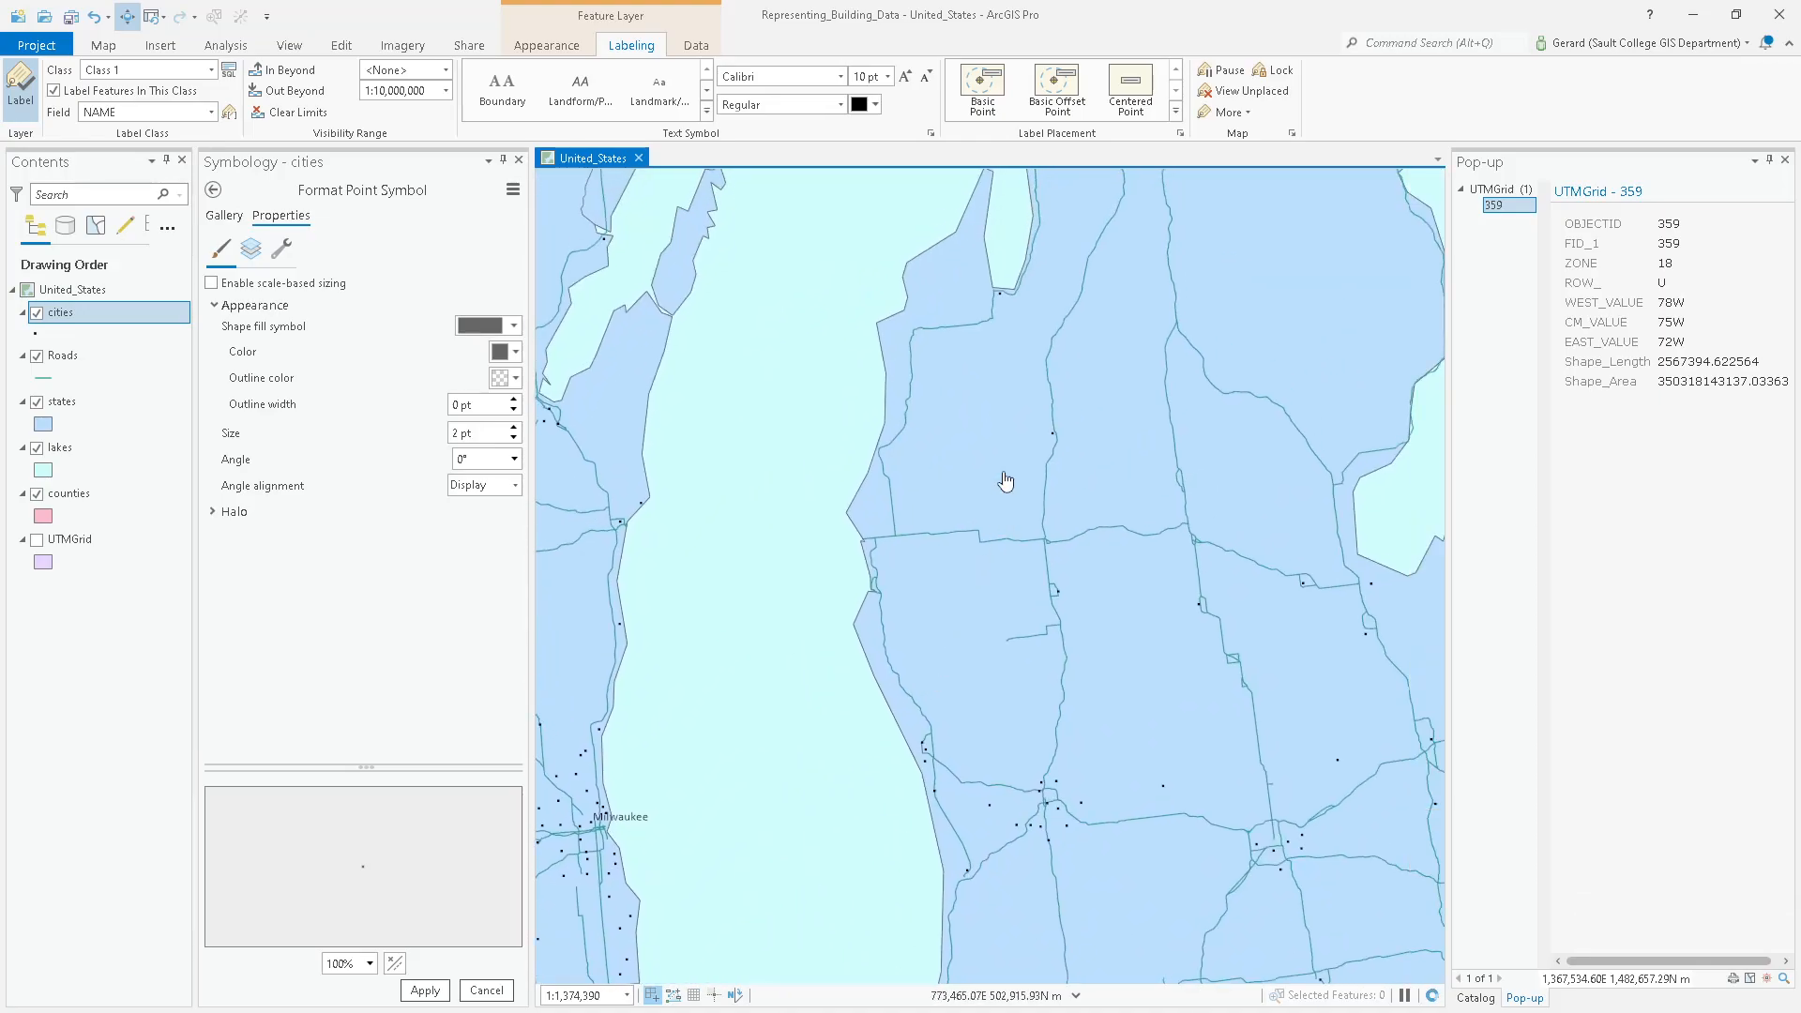
drag(1347, 680, 807, 368)
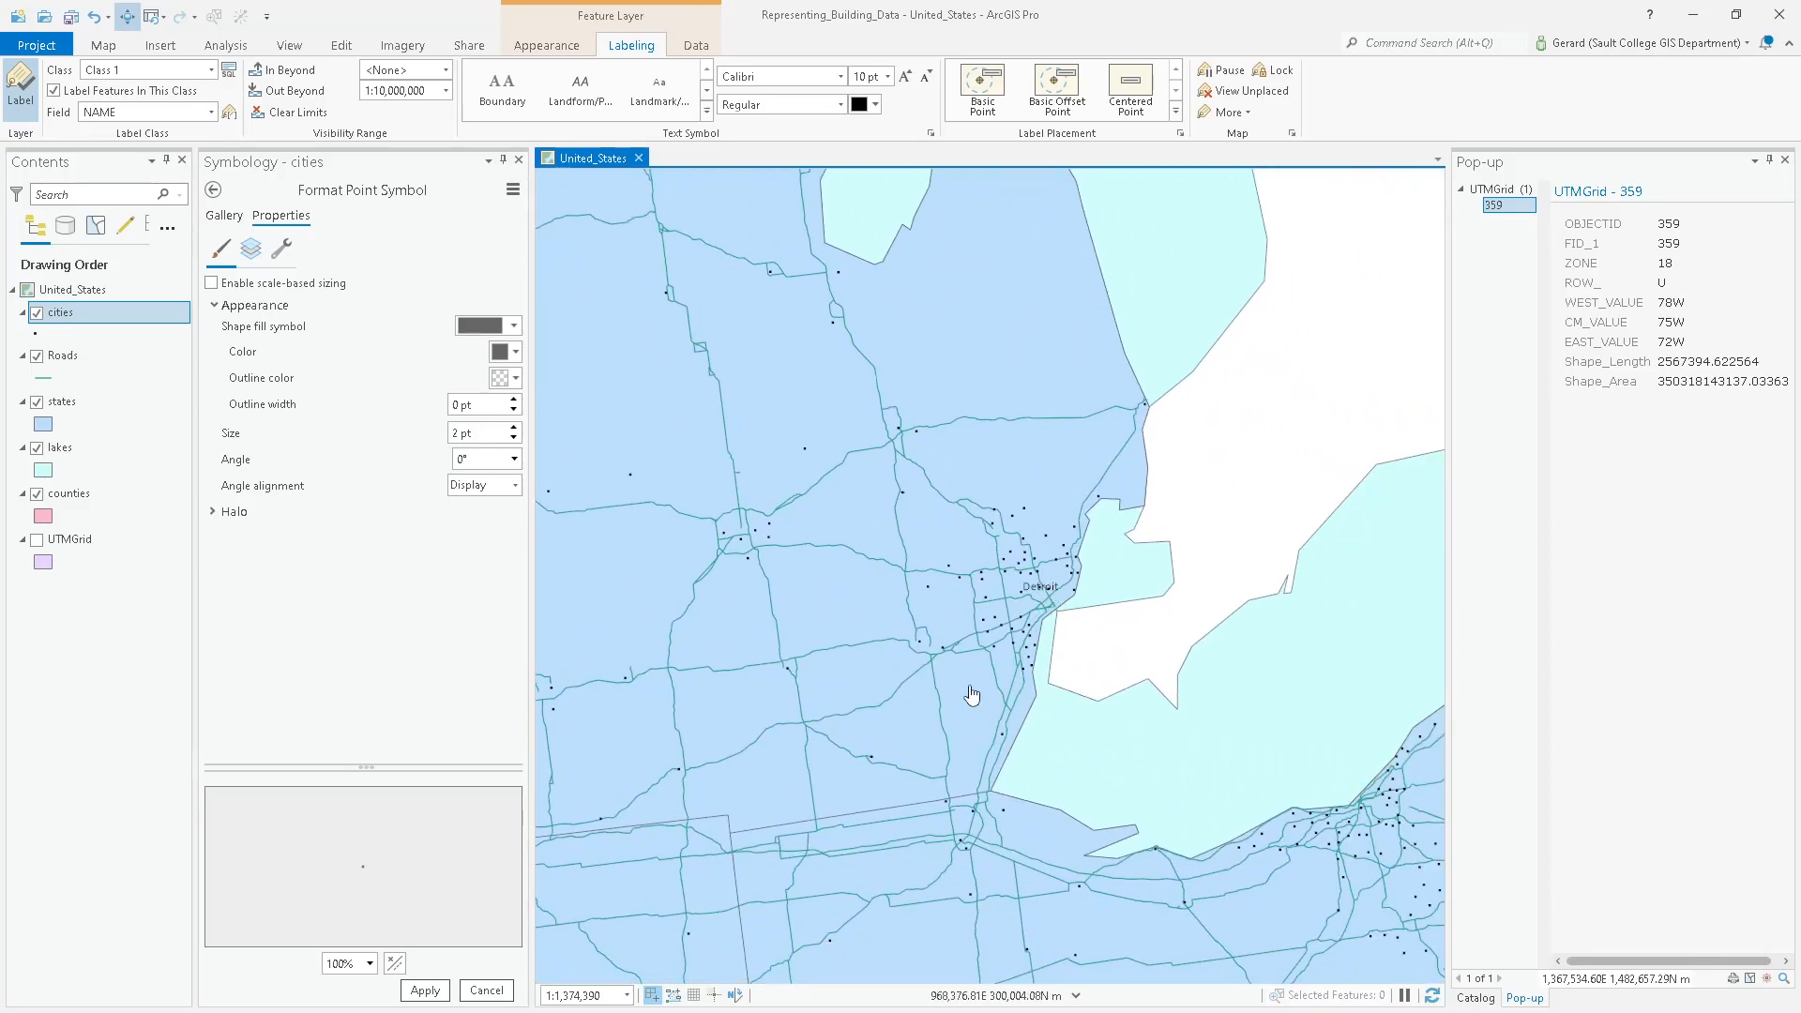
scroll(938, 695, down, 2)
drag(830, 717, 972, 504)
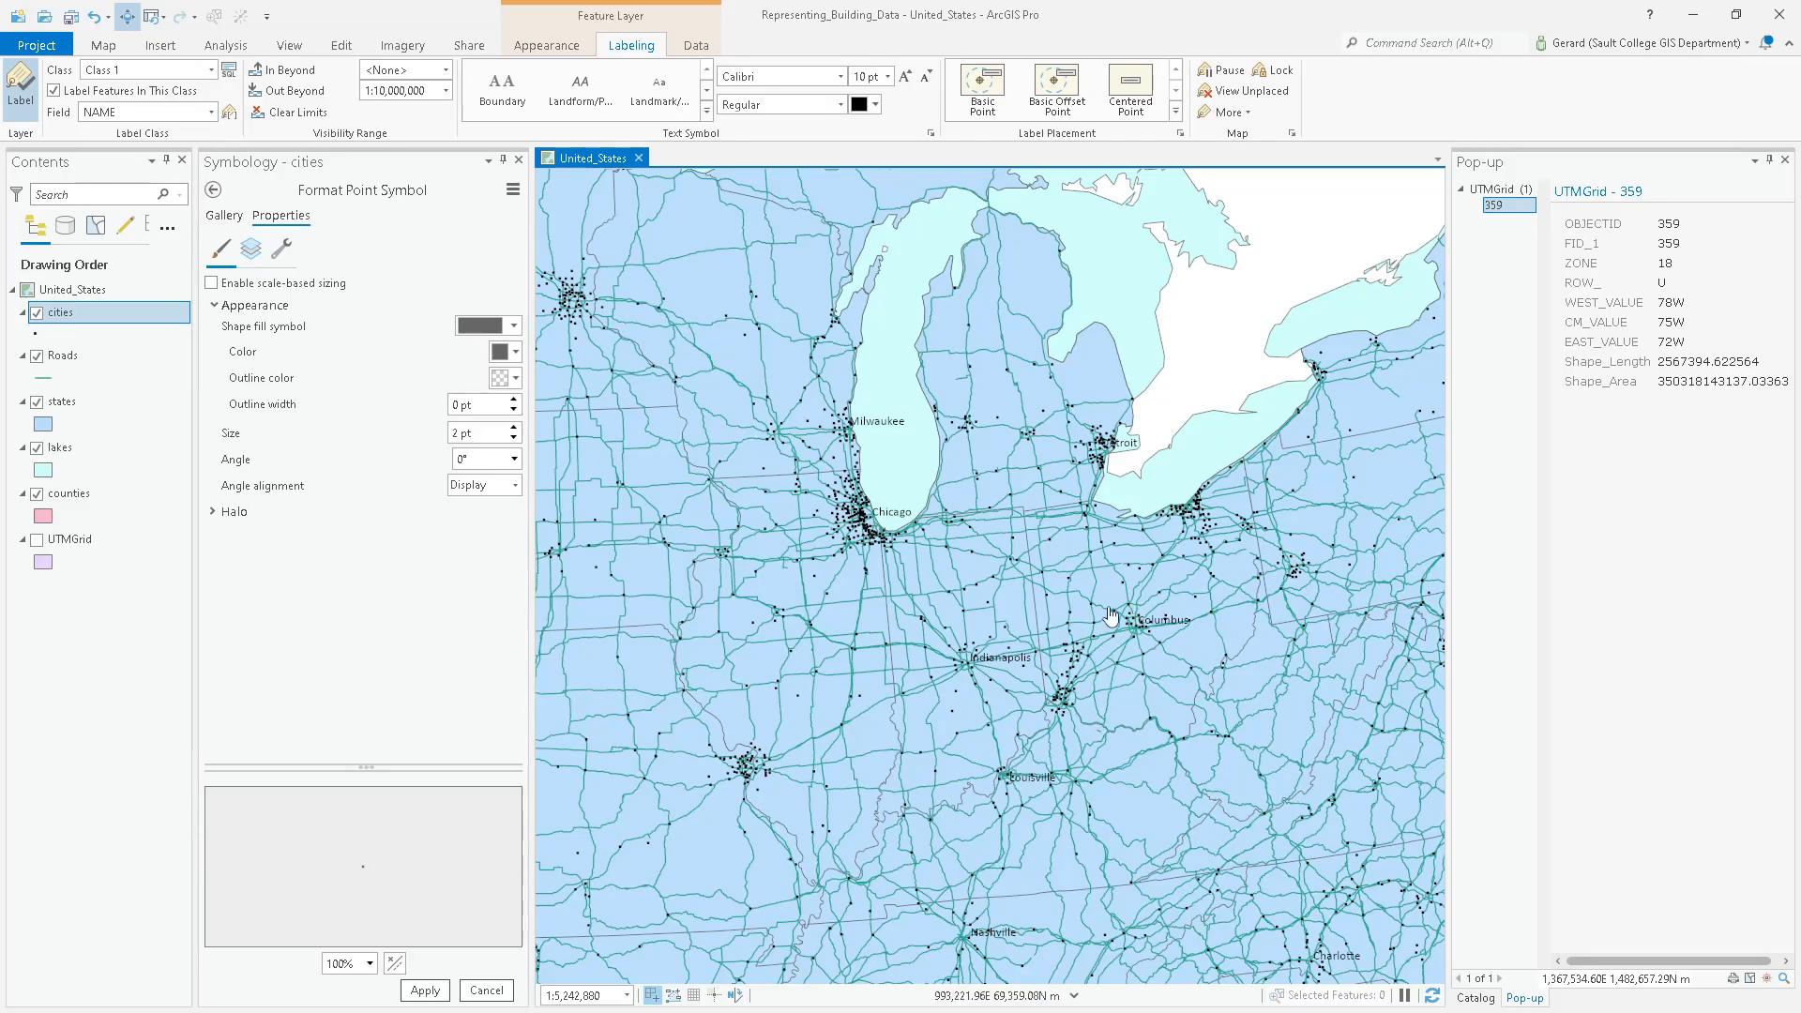
Set the cities label text color to dark gray and check the layer's visibility range at smaller and larger map scales.
click(875, 105)
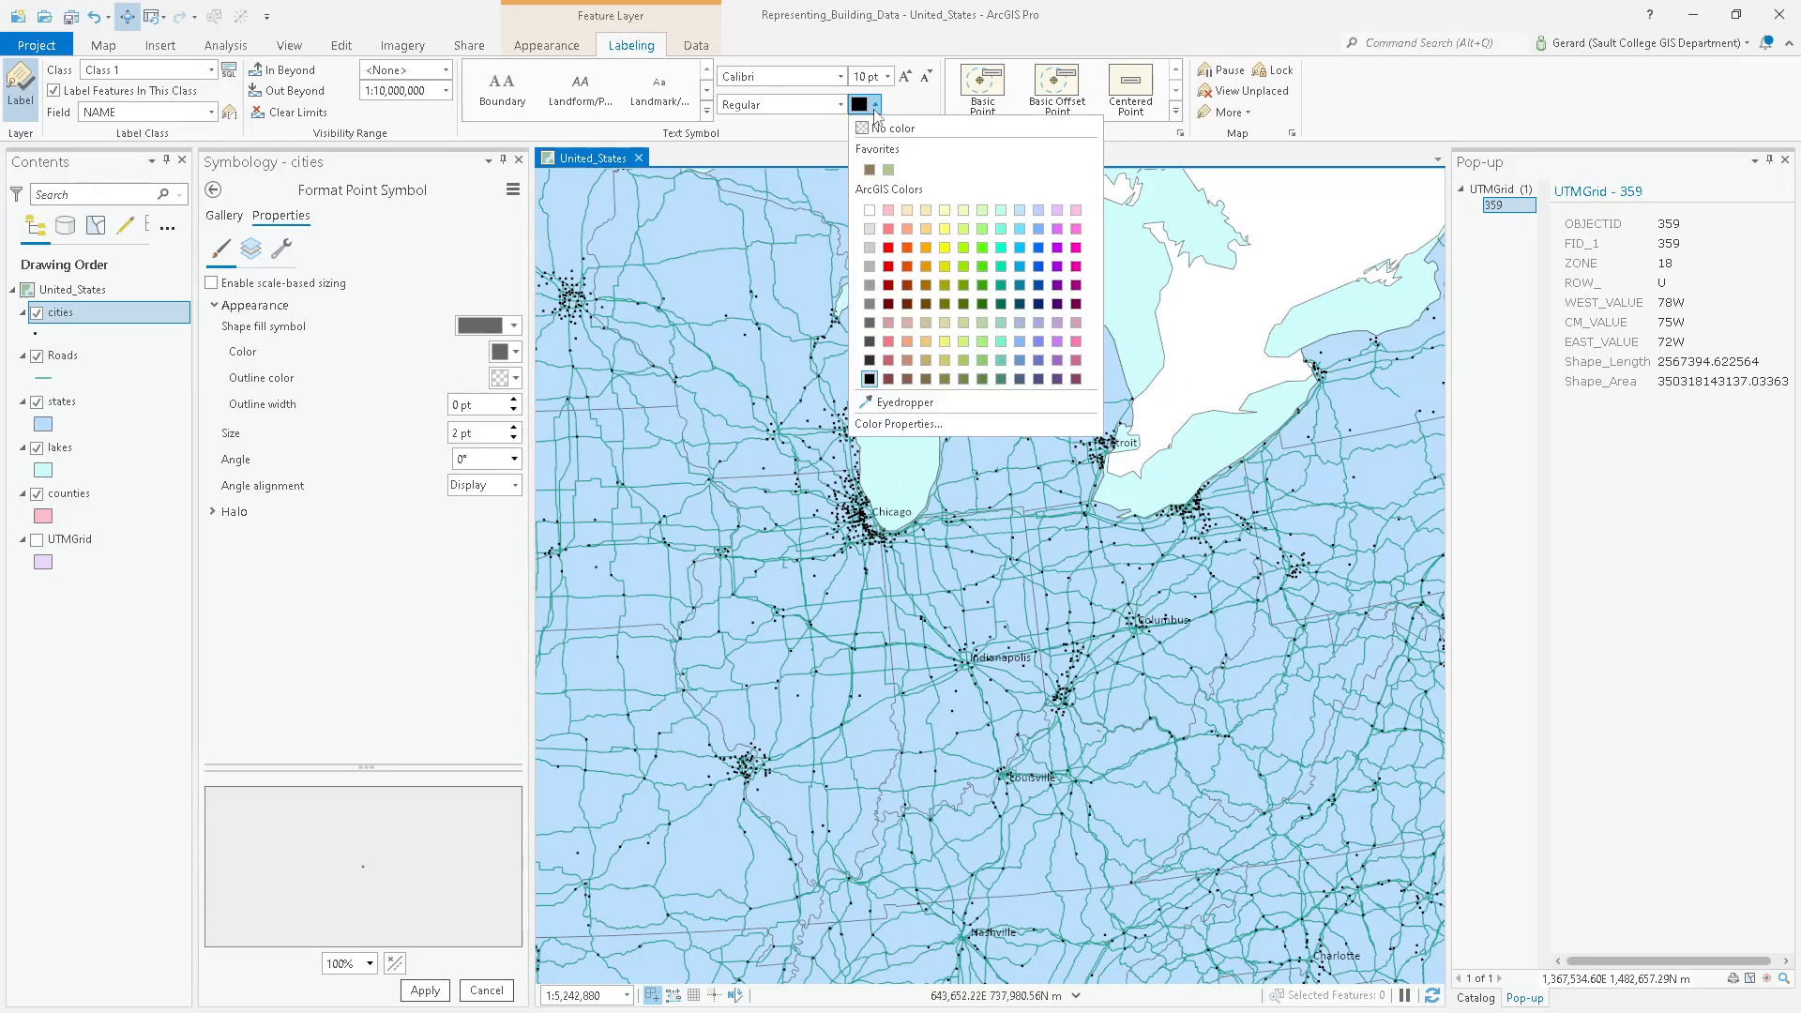
click(871, 325)
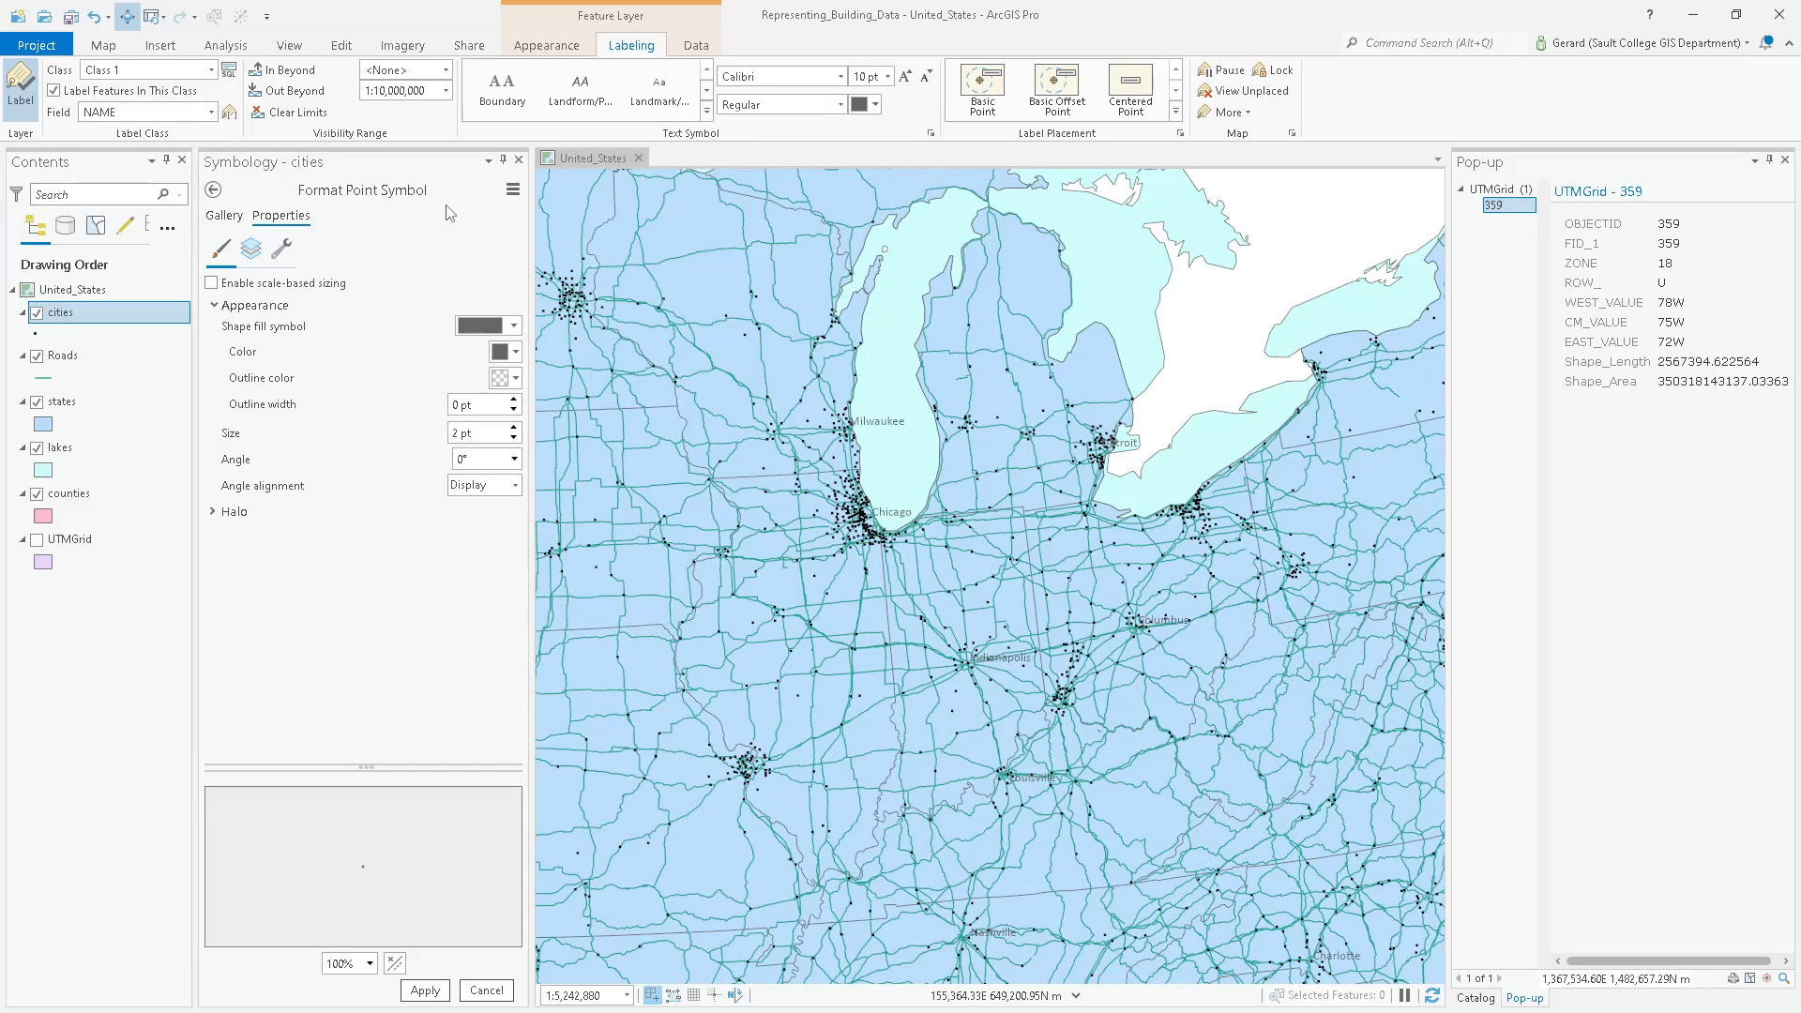
click(543, 52)
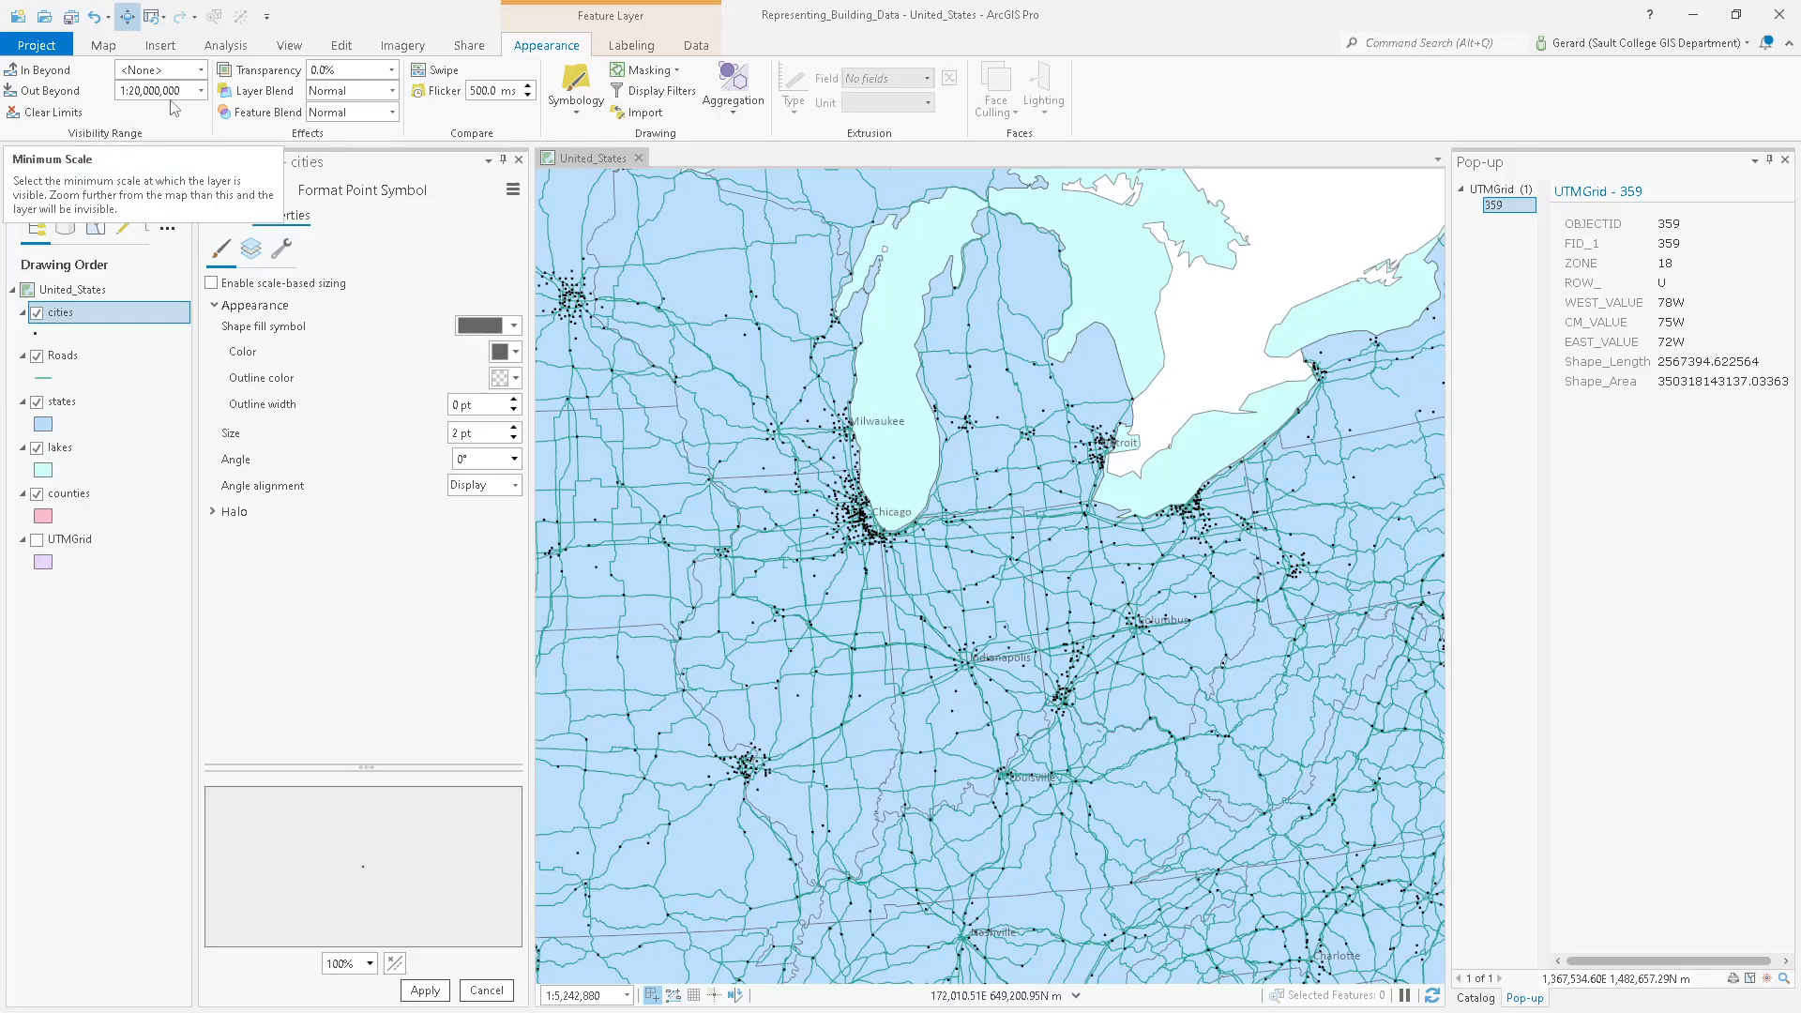
scroll(872, 616, down, 3)
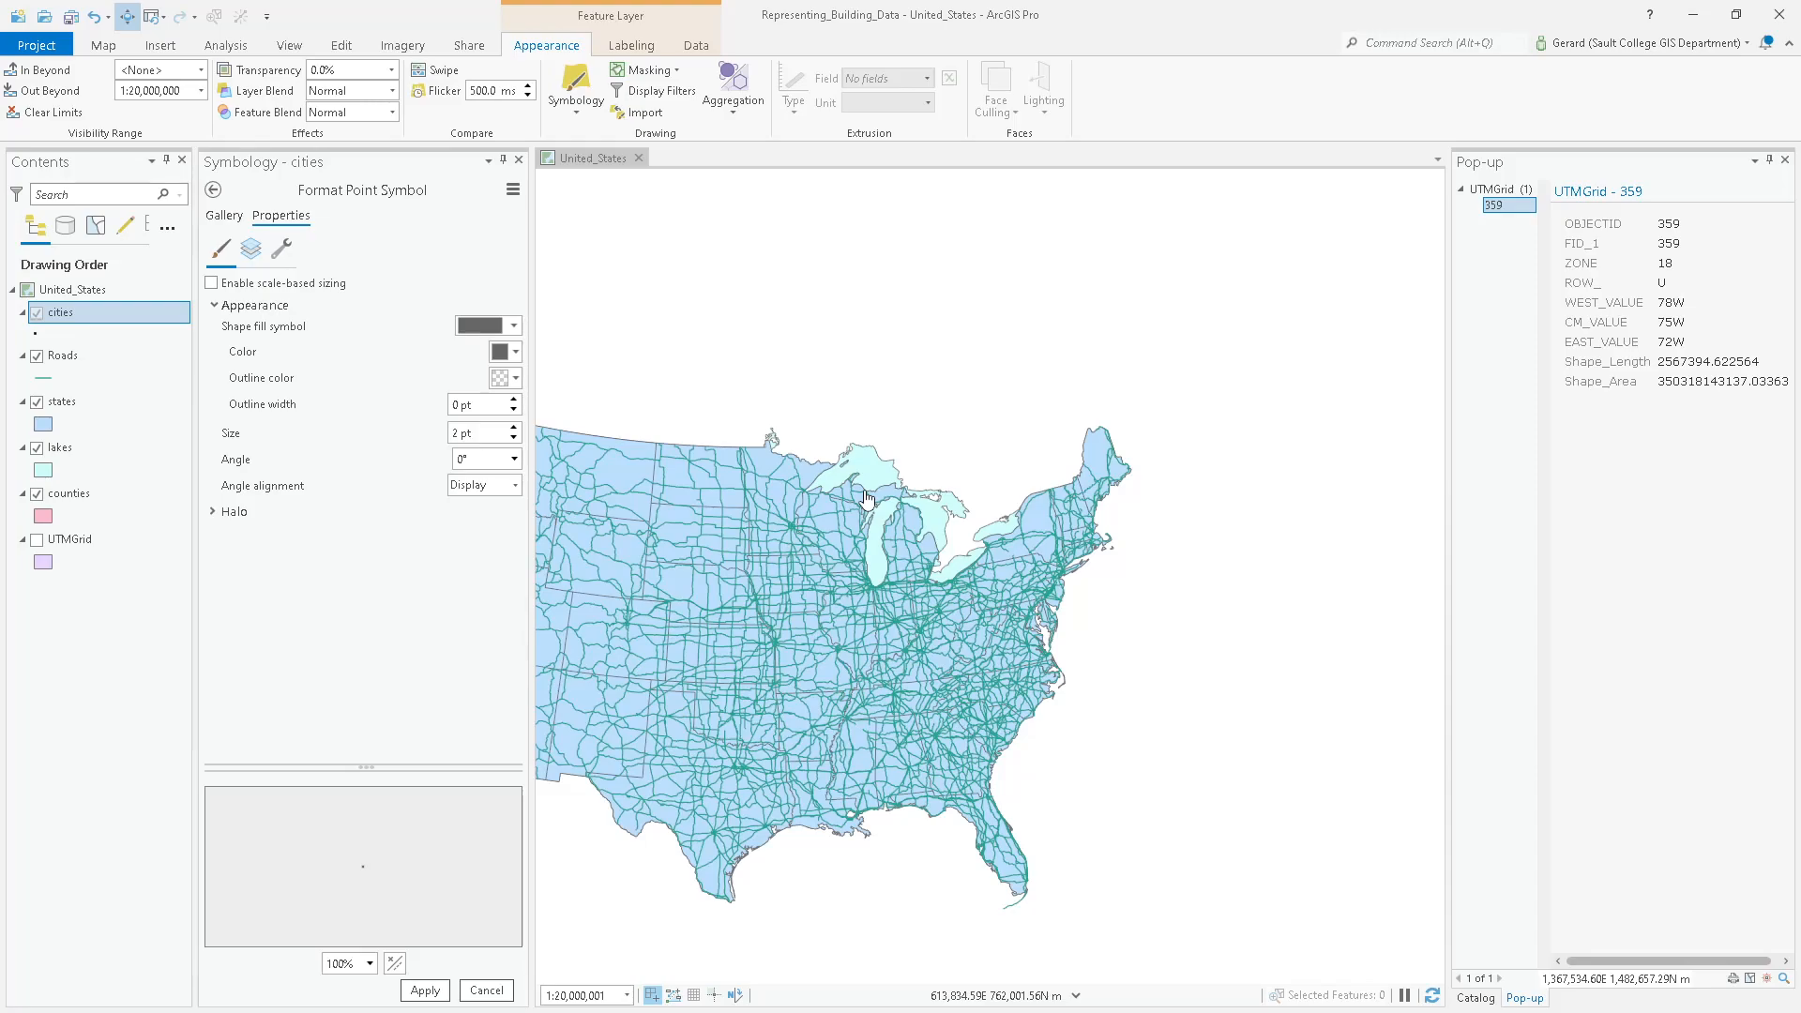
scroll(864, 499, up, 5)
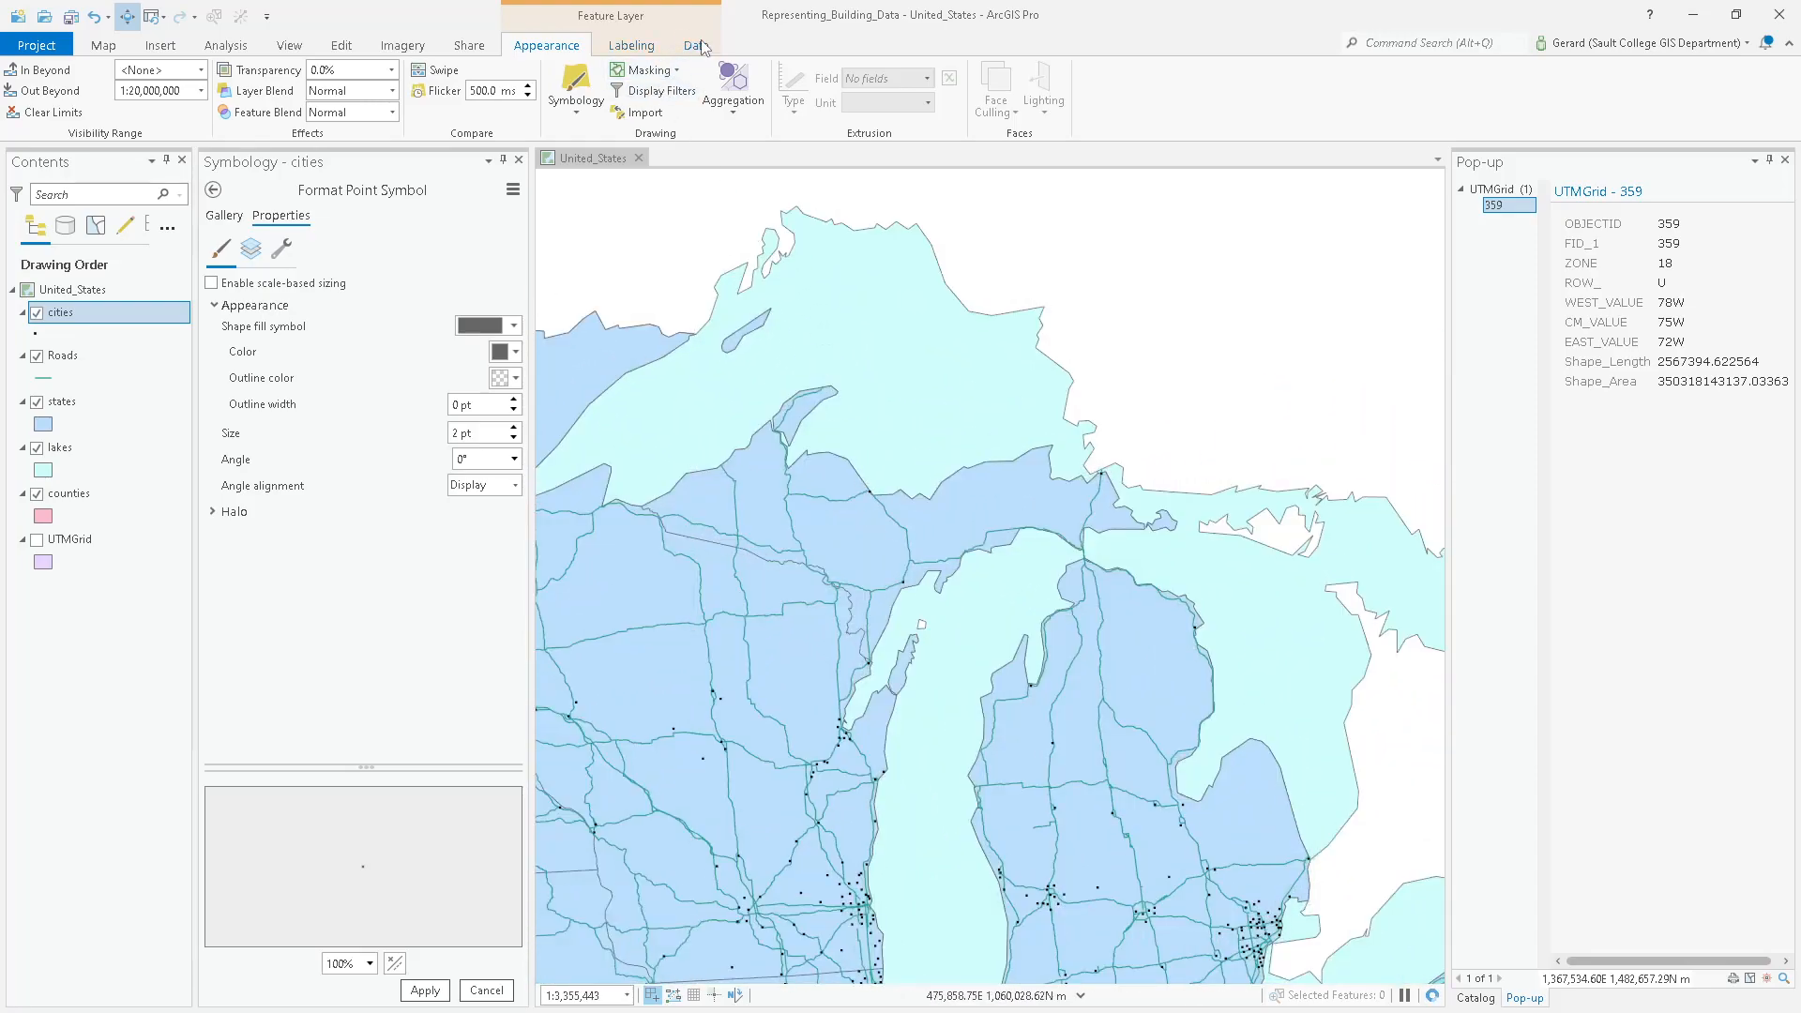
Add a second definition query to the cities layer where POP2014 is greater than or equal to 250000, and check the map around Chicago.
click(700, 46)
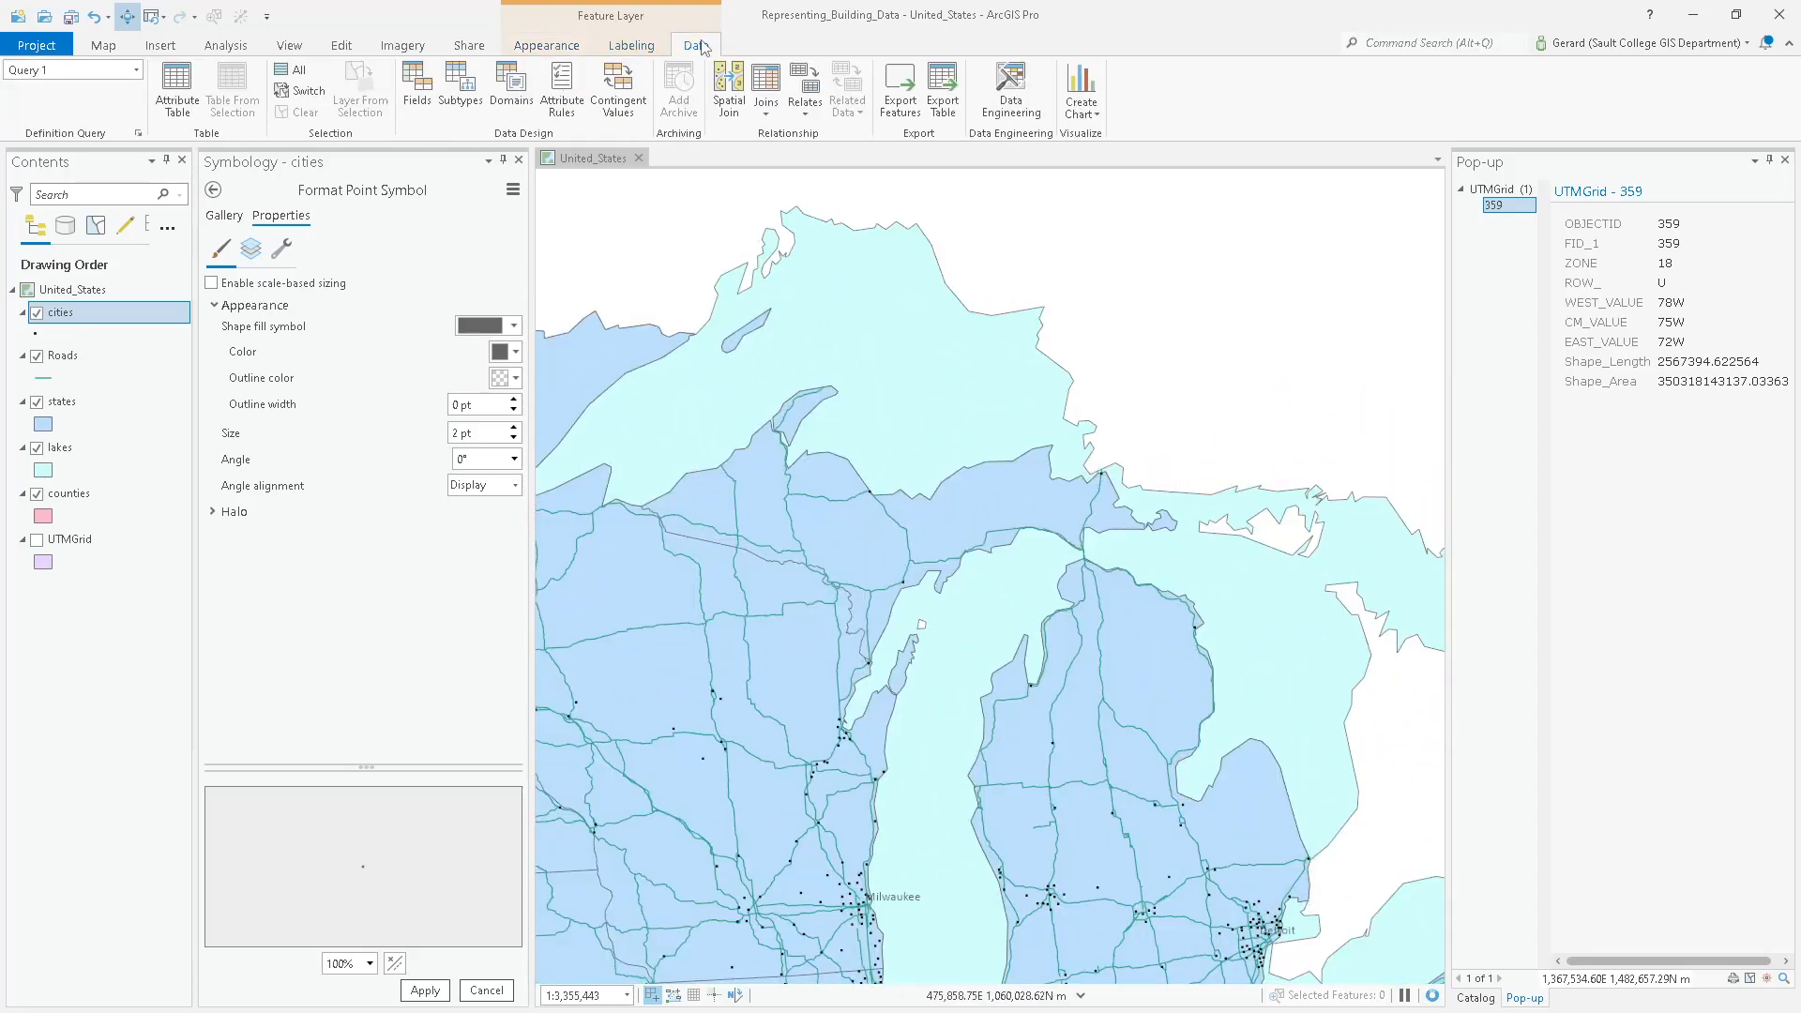
click(138, 136)
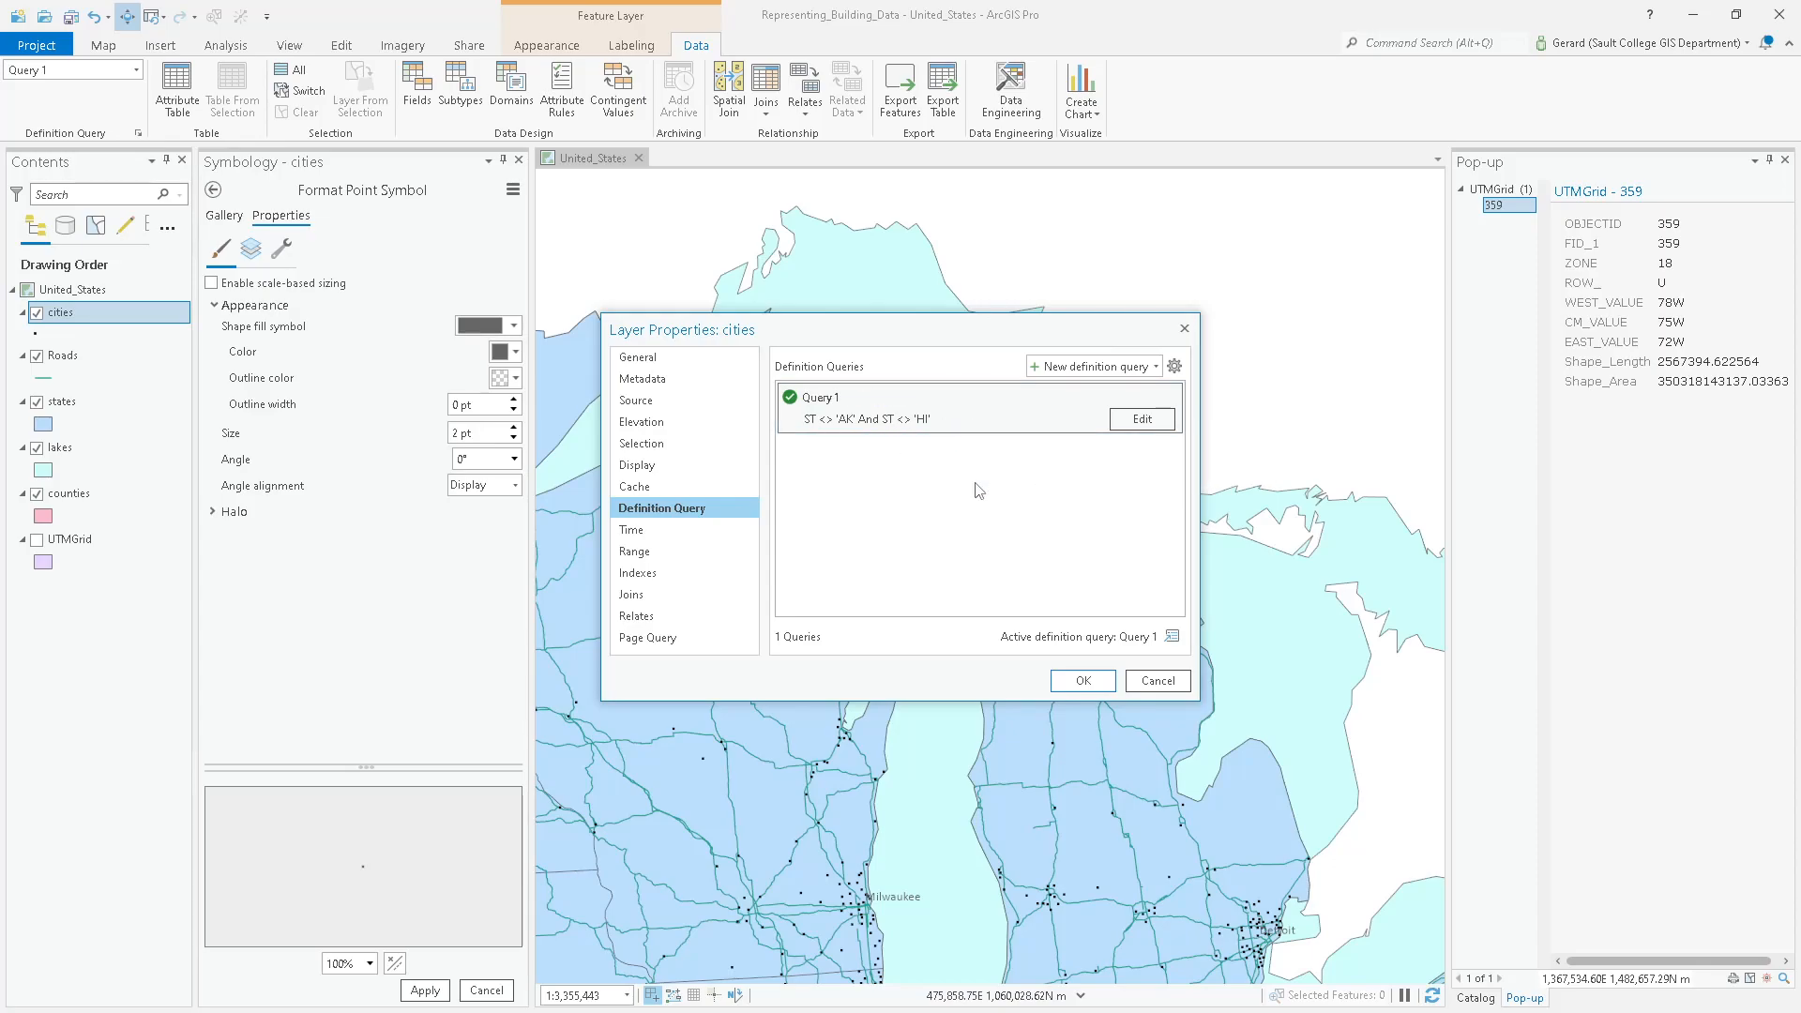
click(1090, 368)
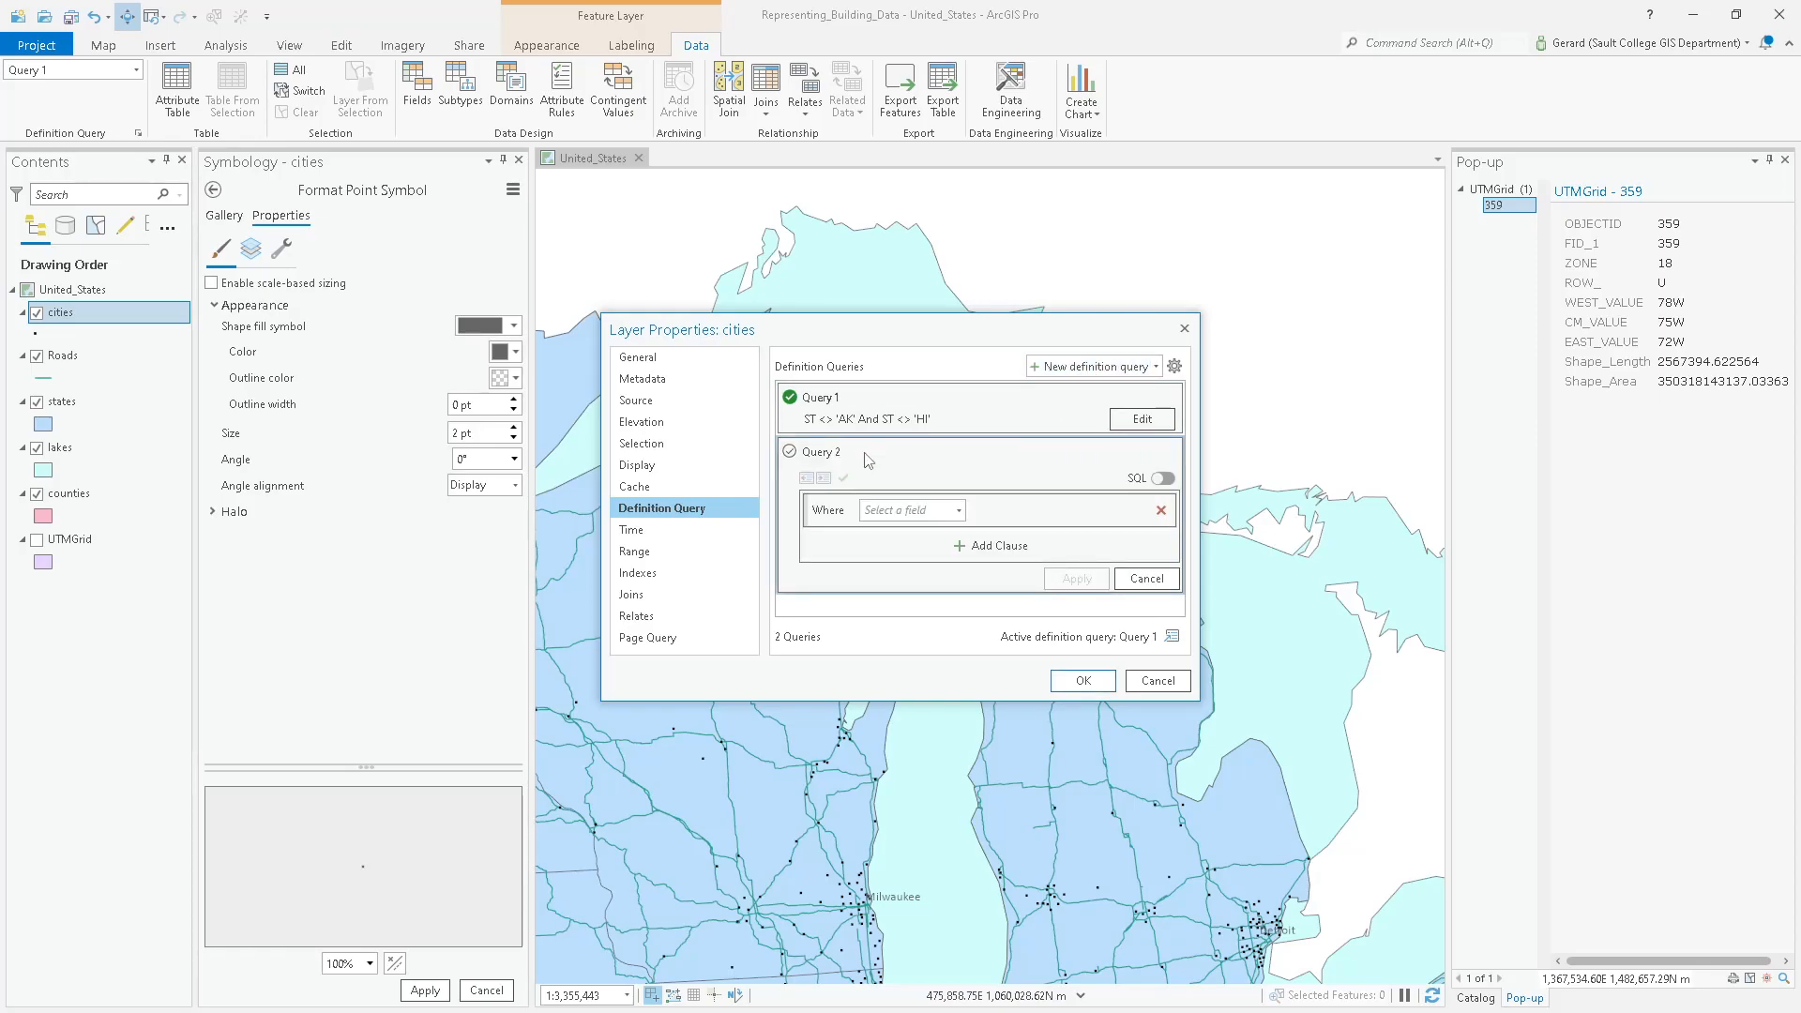
click(959, 511)
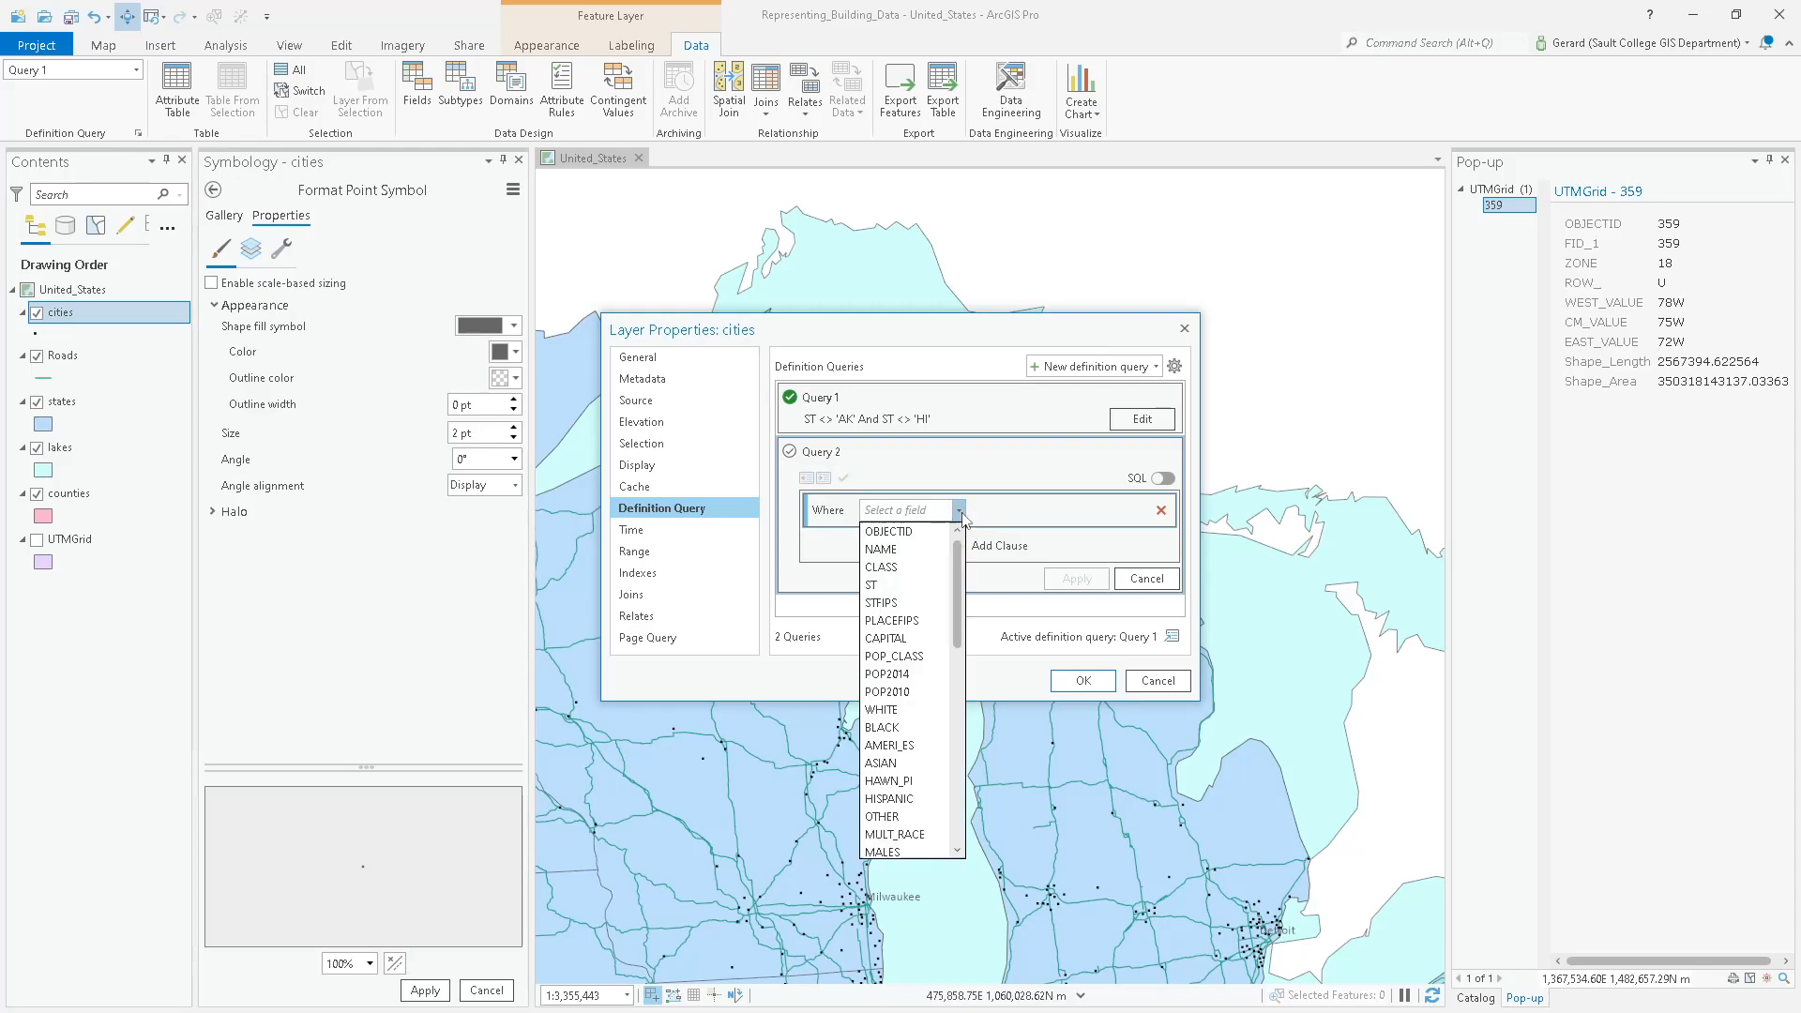
click(927, 676)
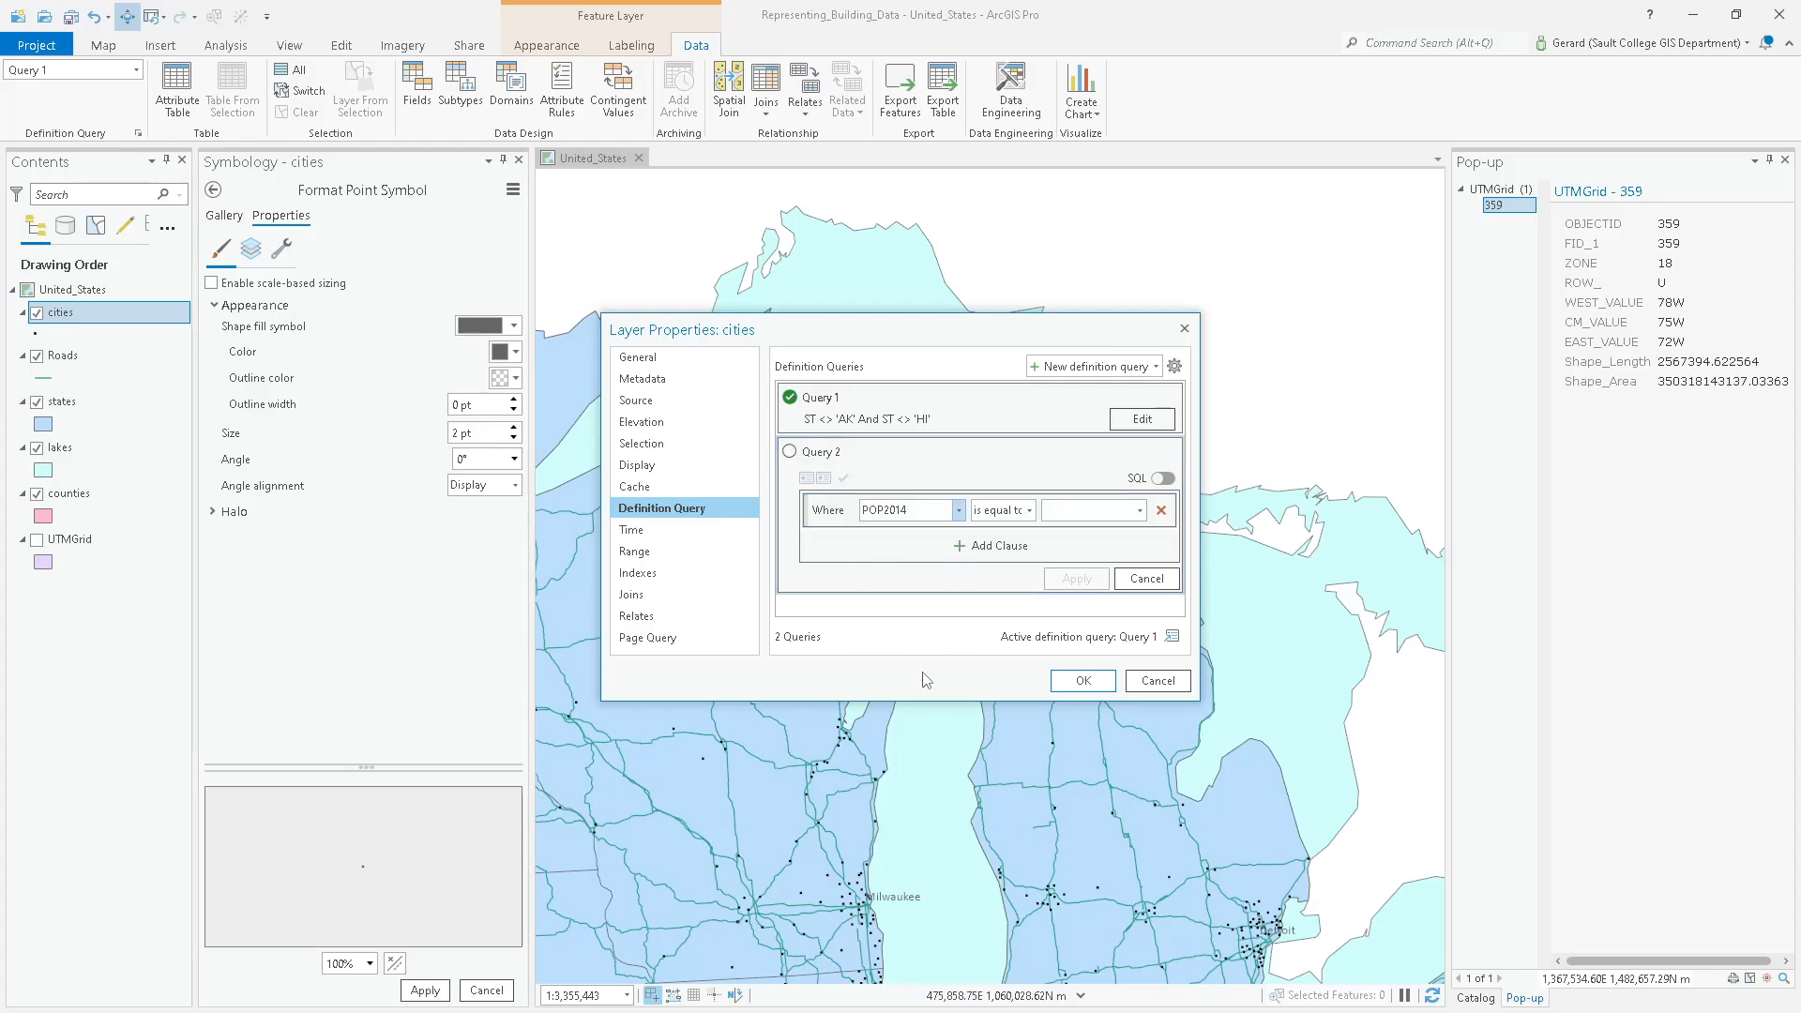
click(1030, 511)
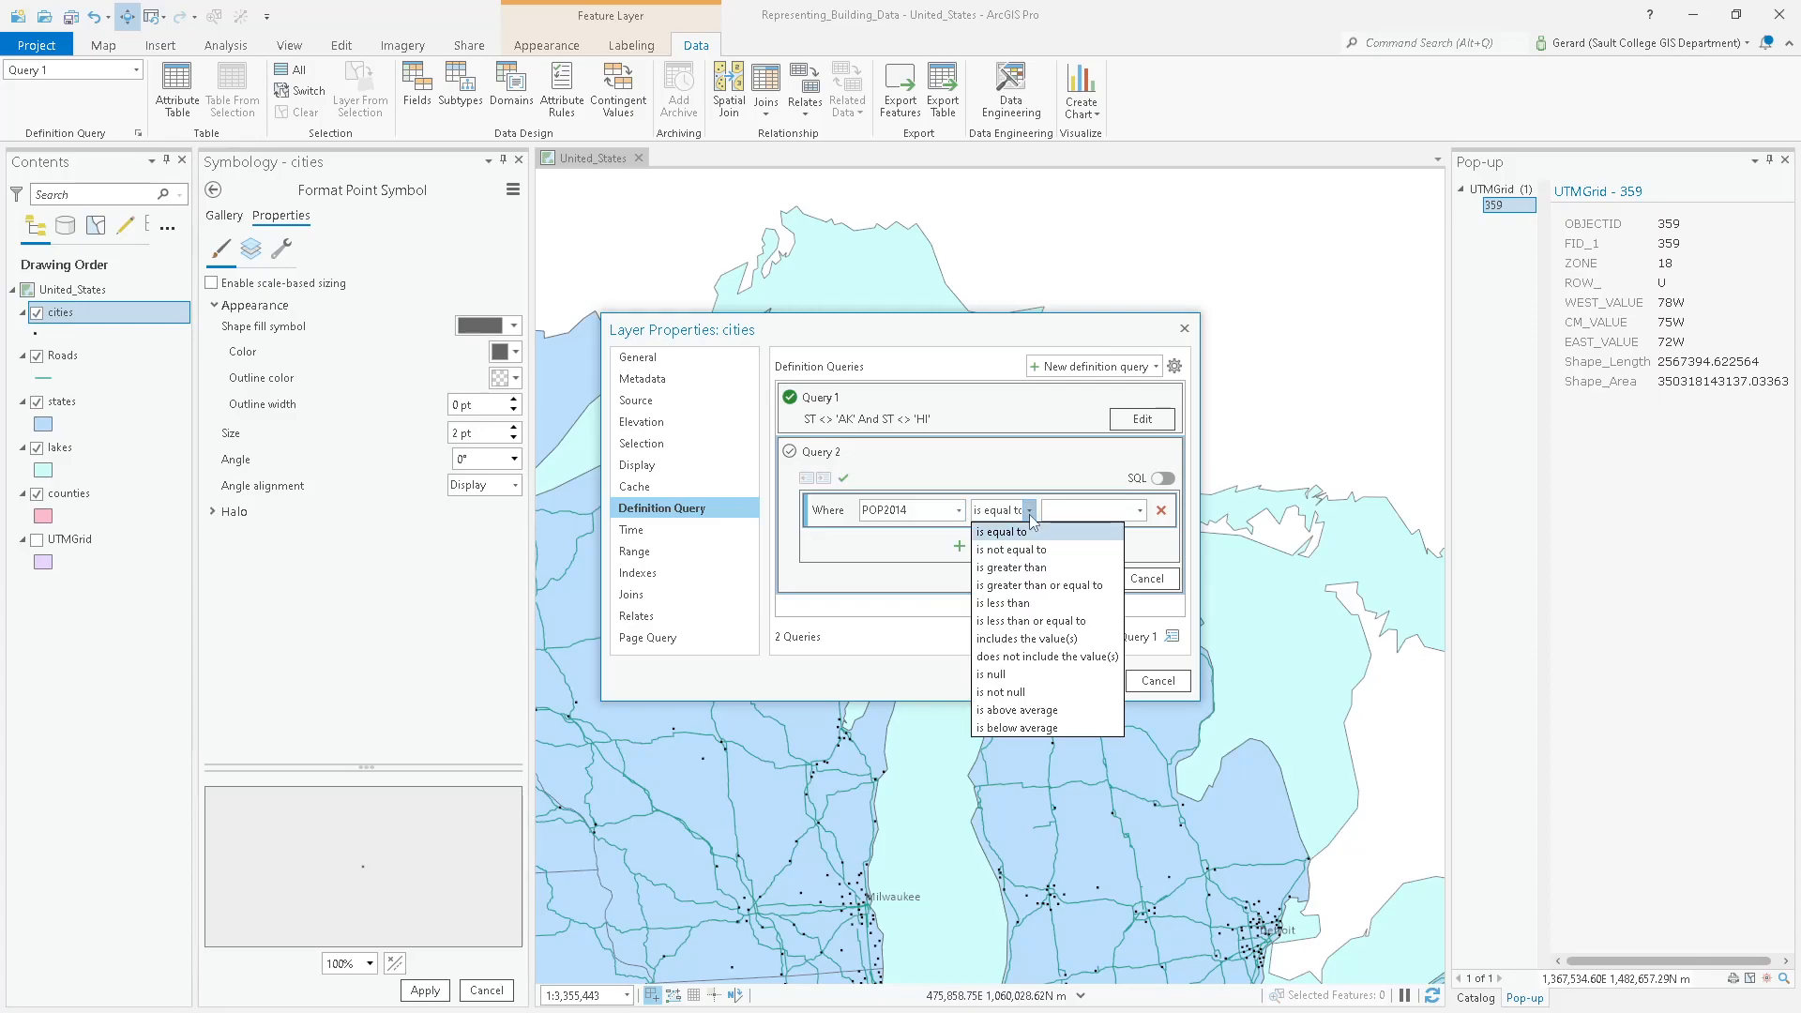
click(1060, 585)
click(1140, 512)
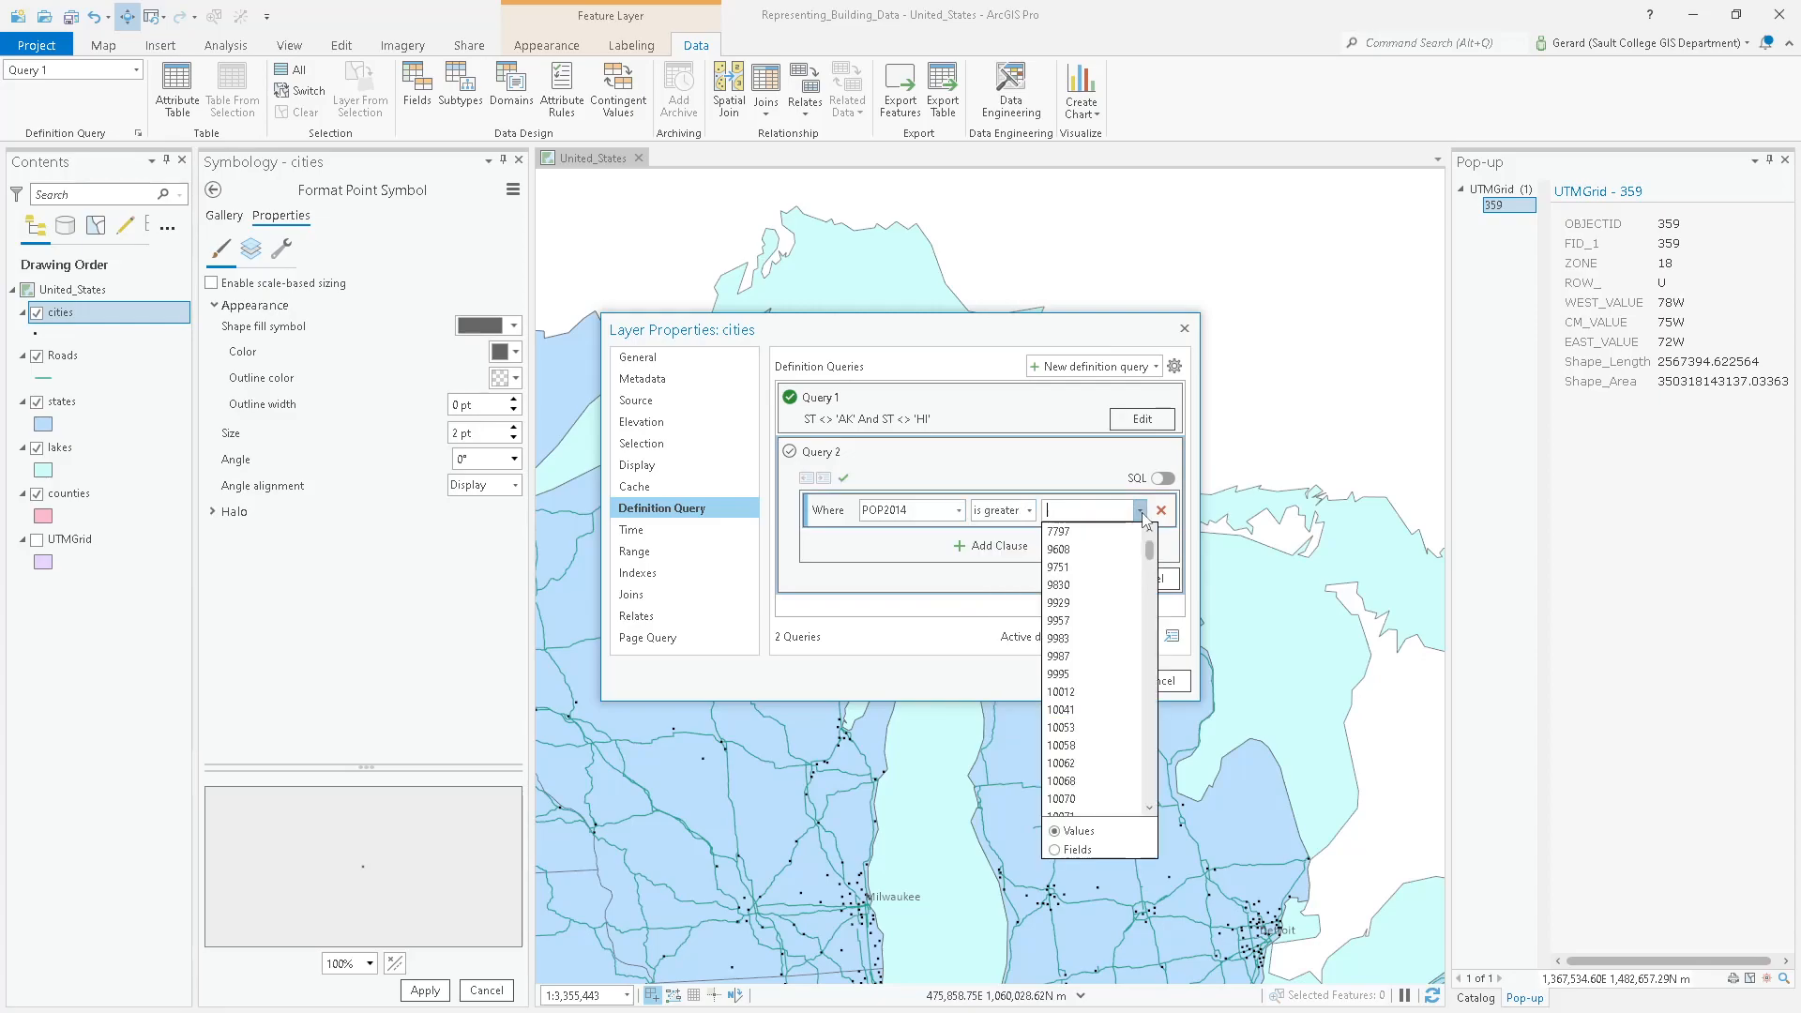
click(1117, 513)
text(250000)
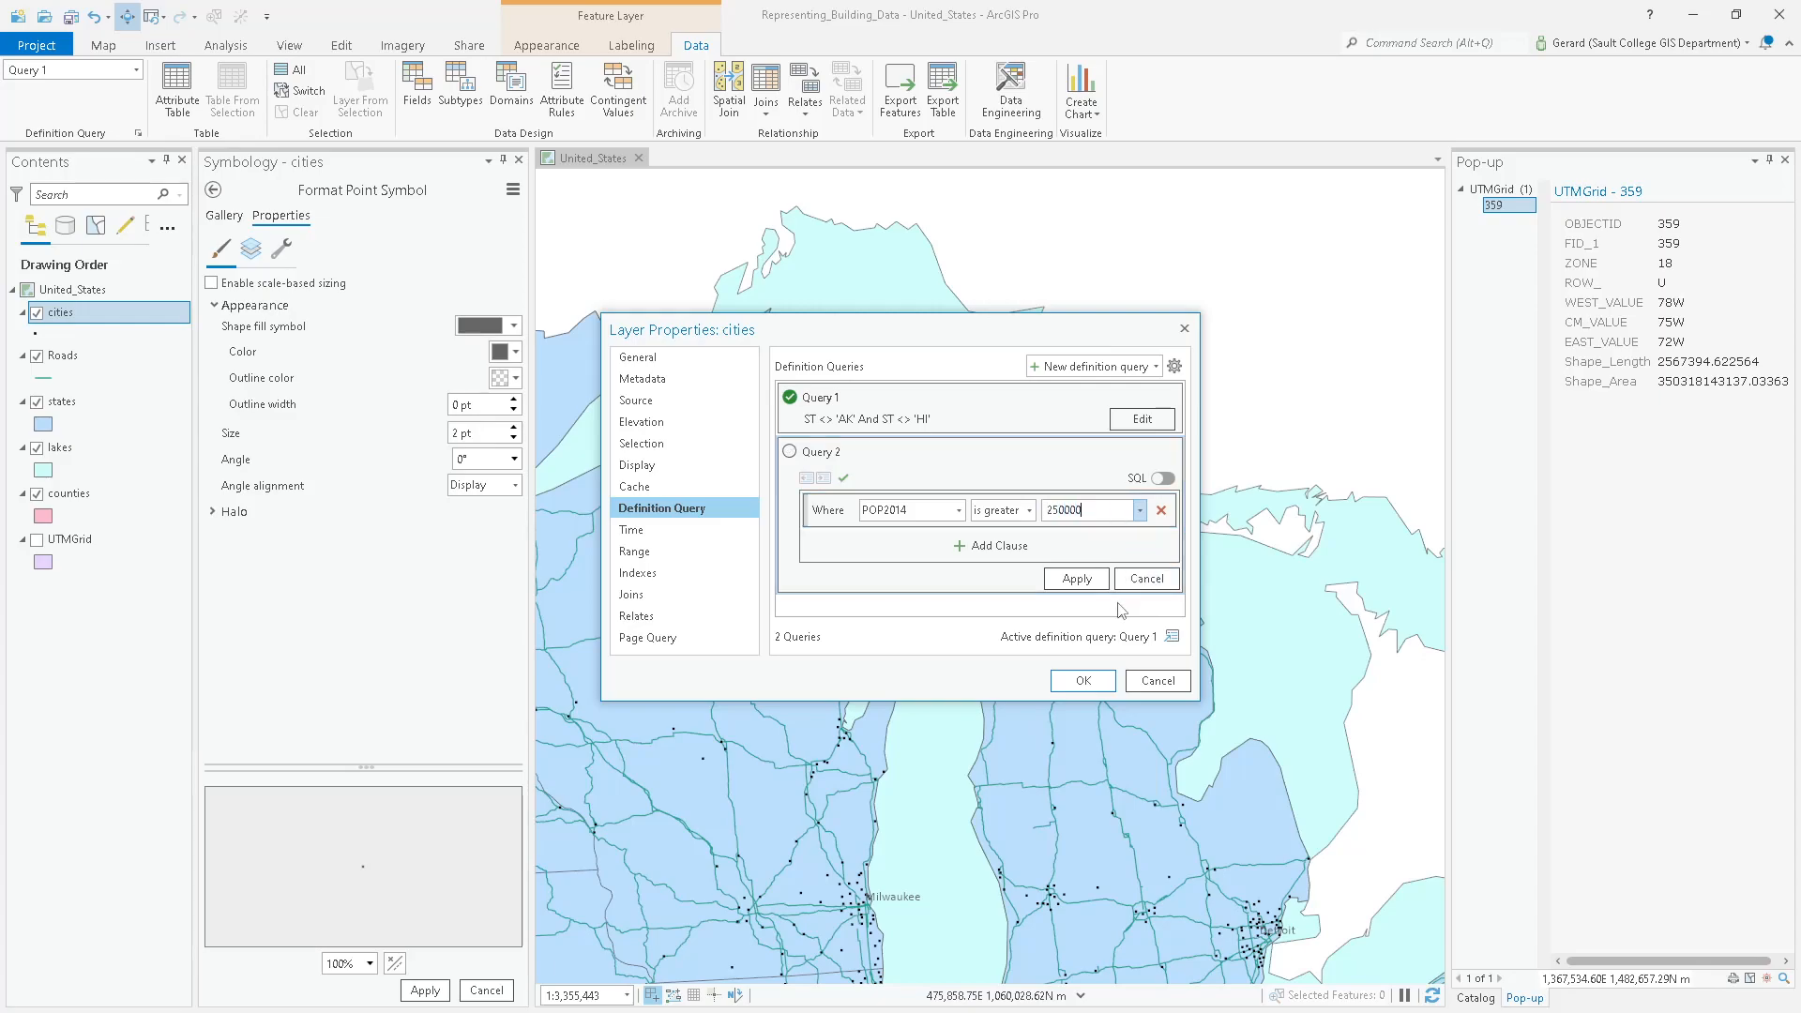
click(1093, 579)
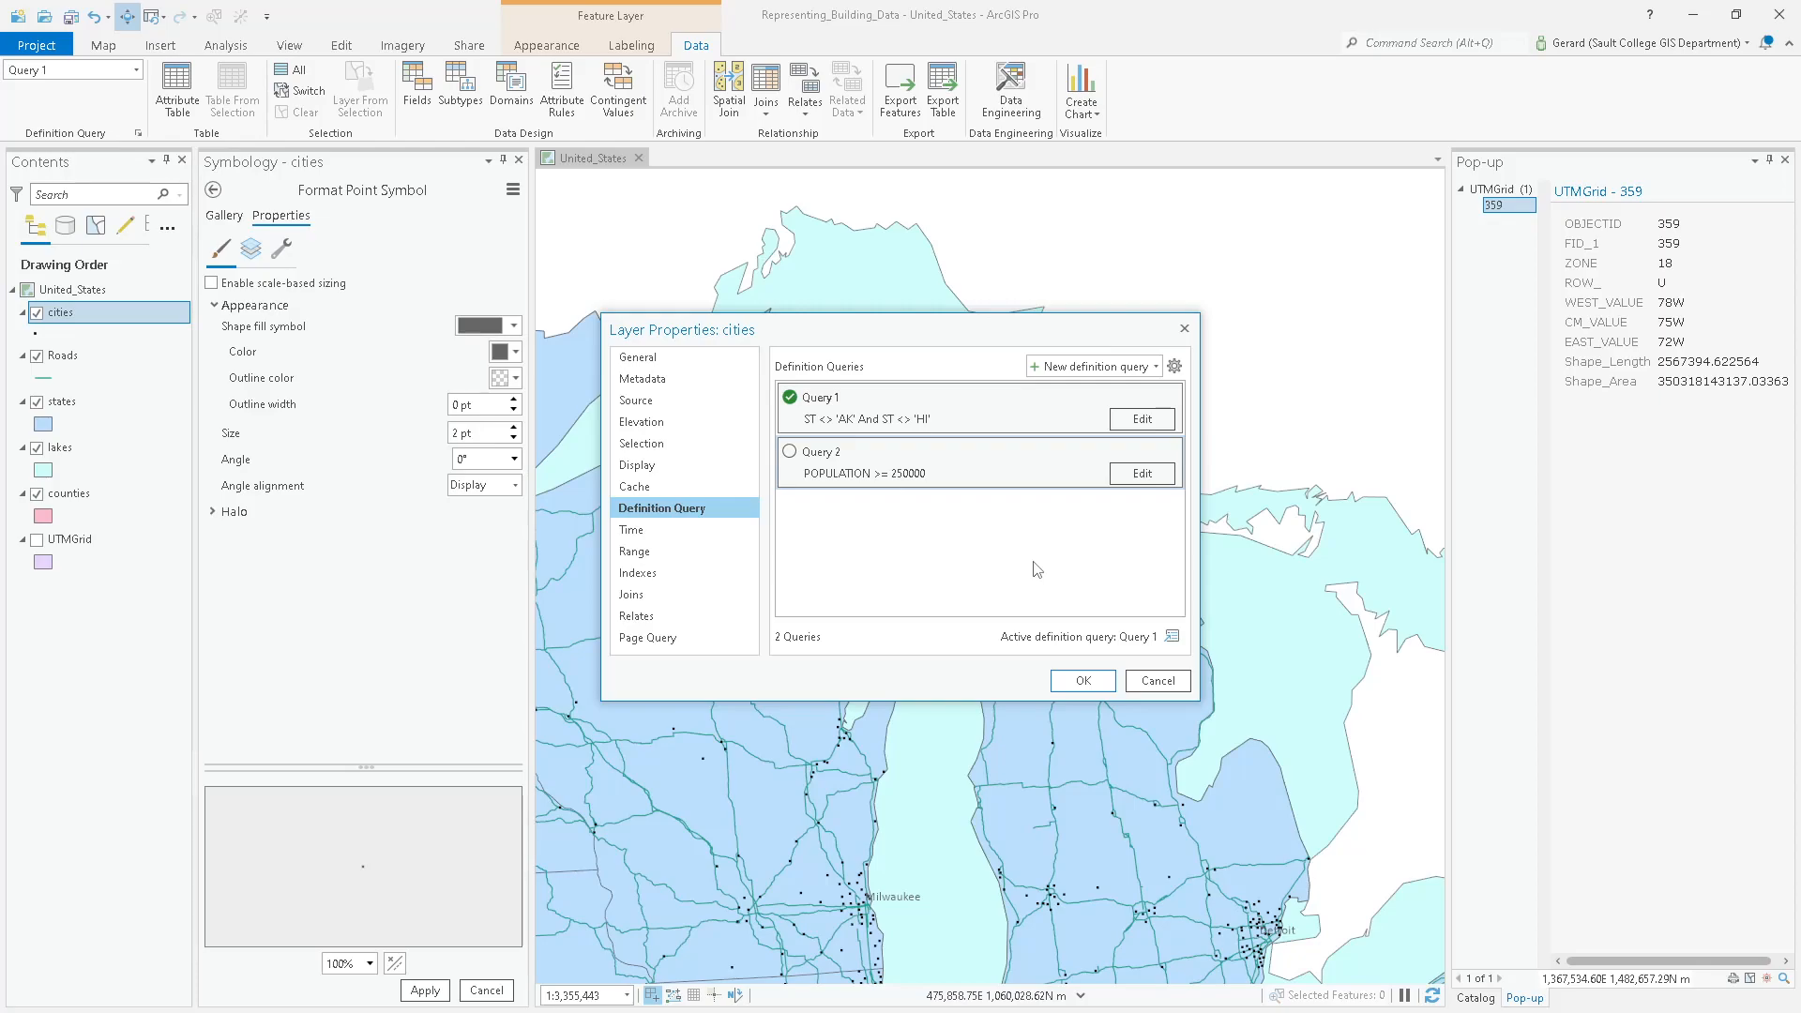
click(1084, 680)
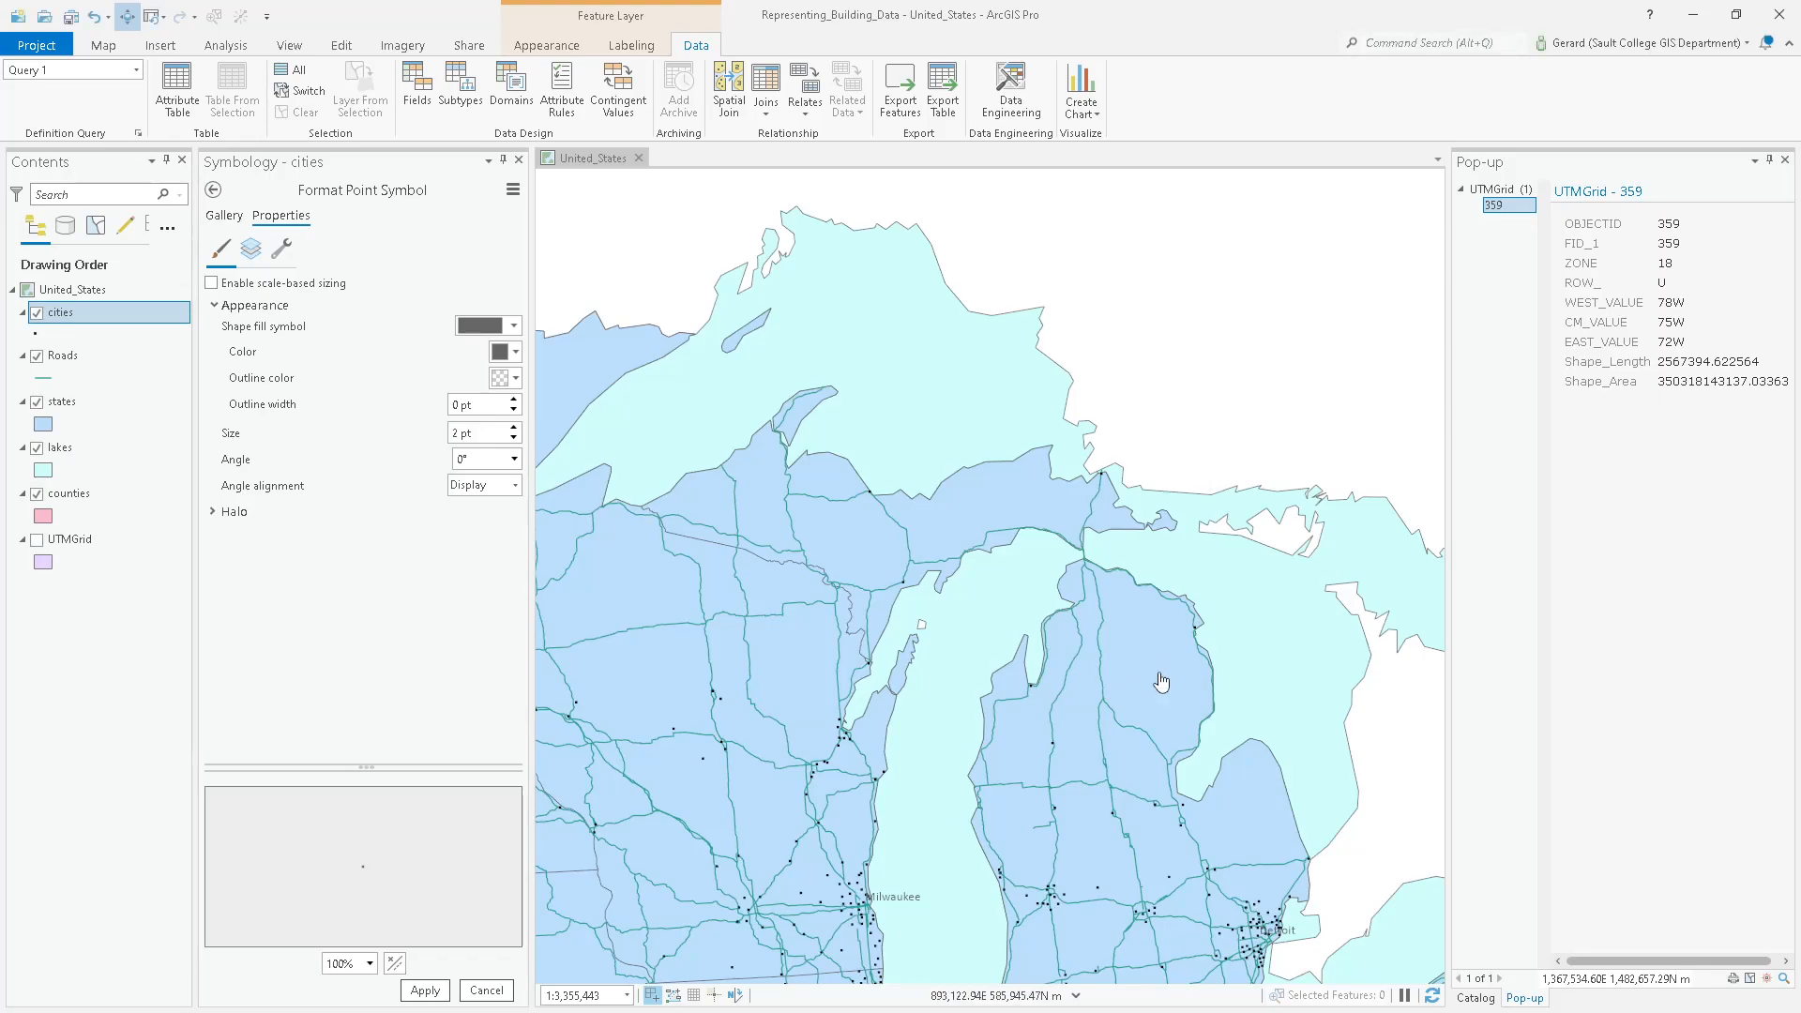
drag(1043, 788, 1060, 413)
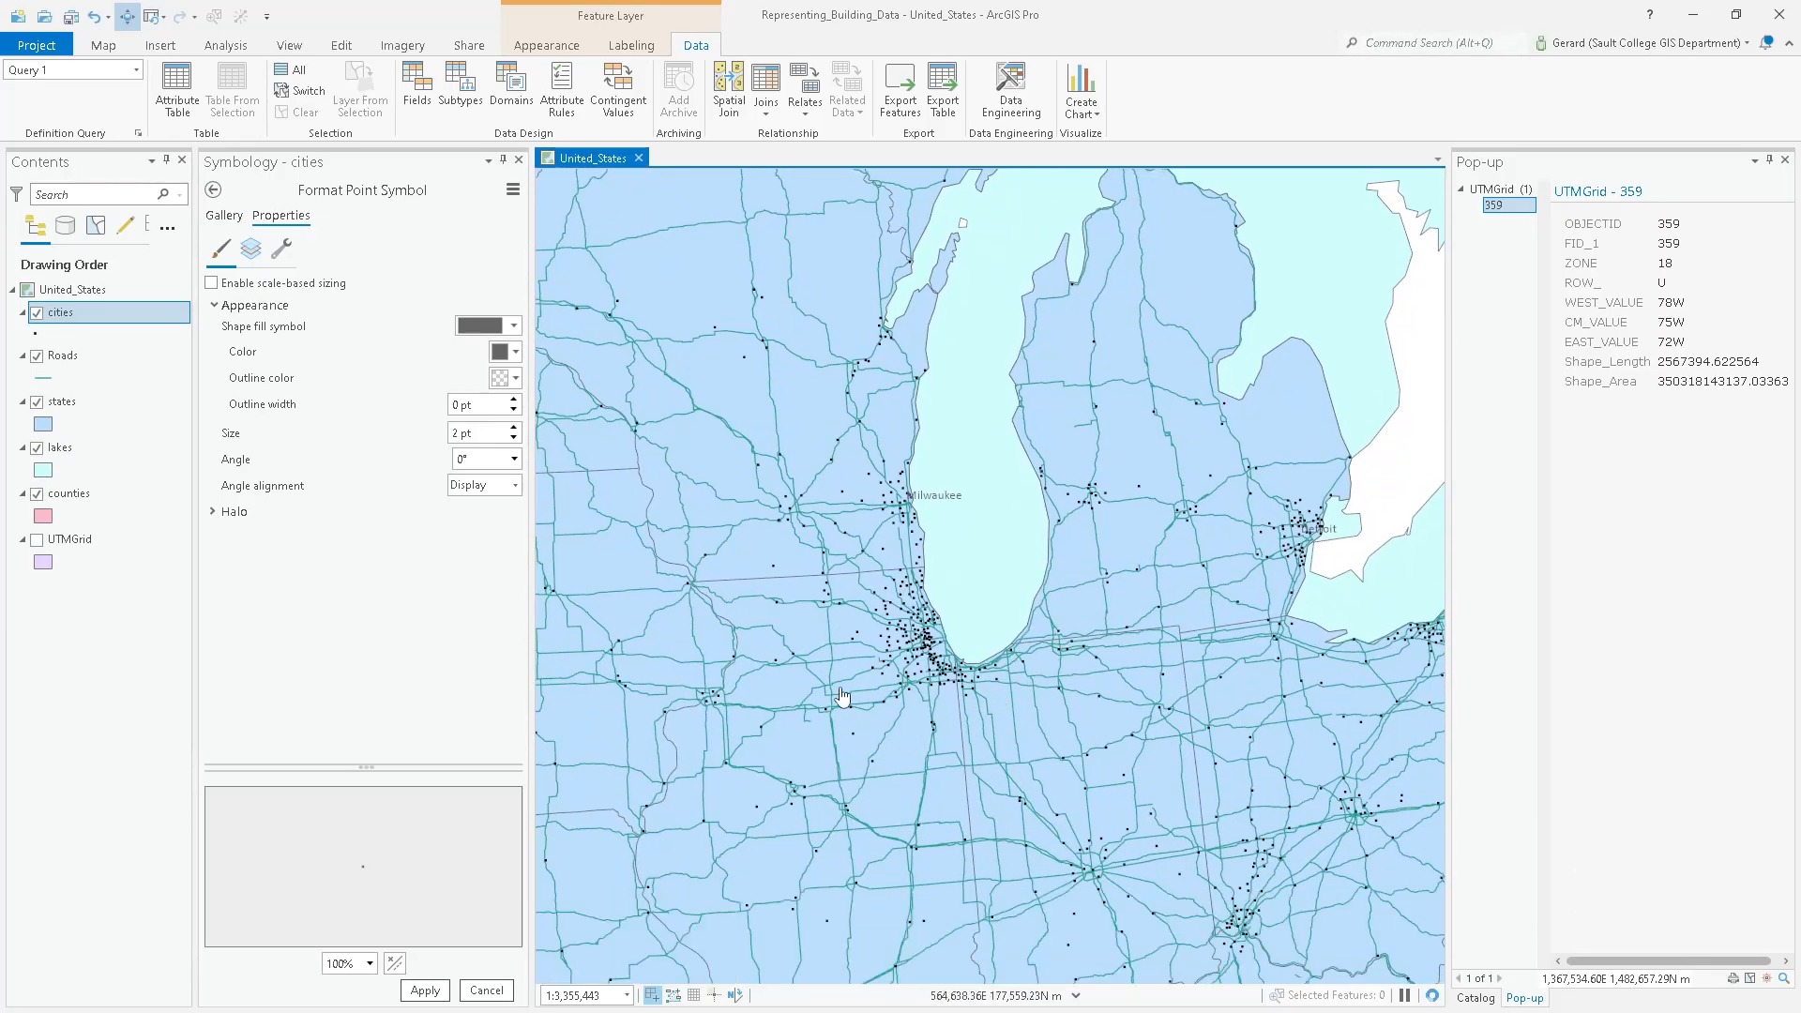
scroll(929, 647, up, 2)
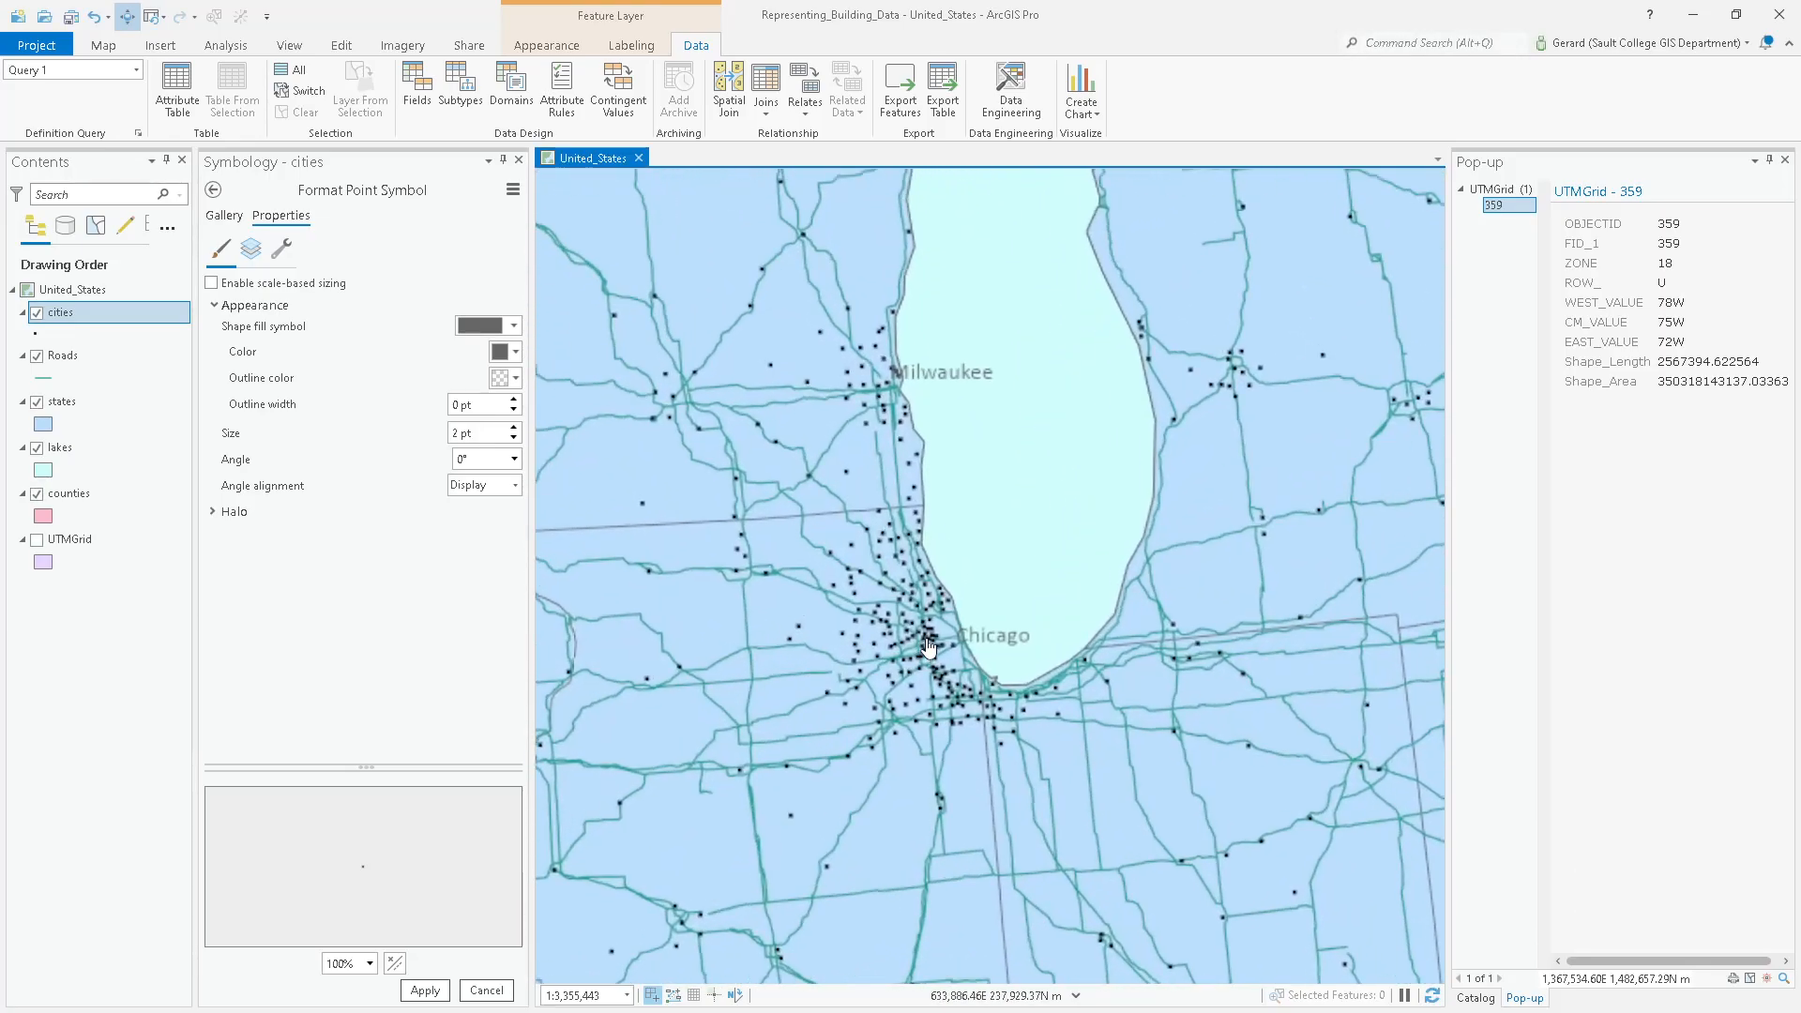
Examine the cities around Chicago at several map scales and check the POP2014 value of the suburban city Deerfield.
scroll(929, 647, up, 3)
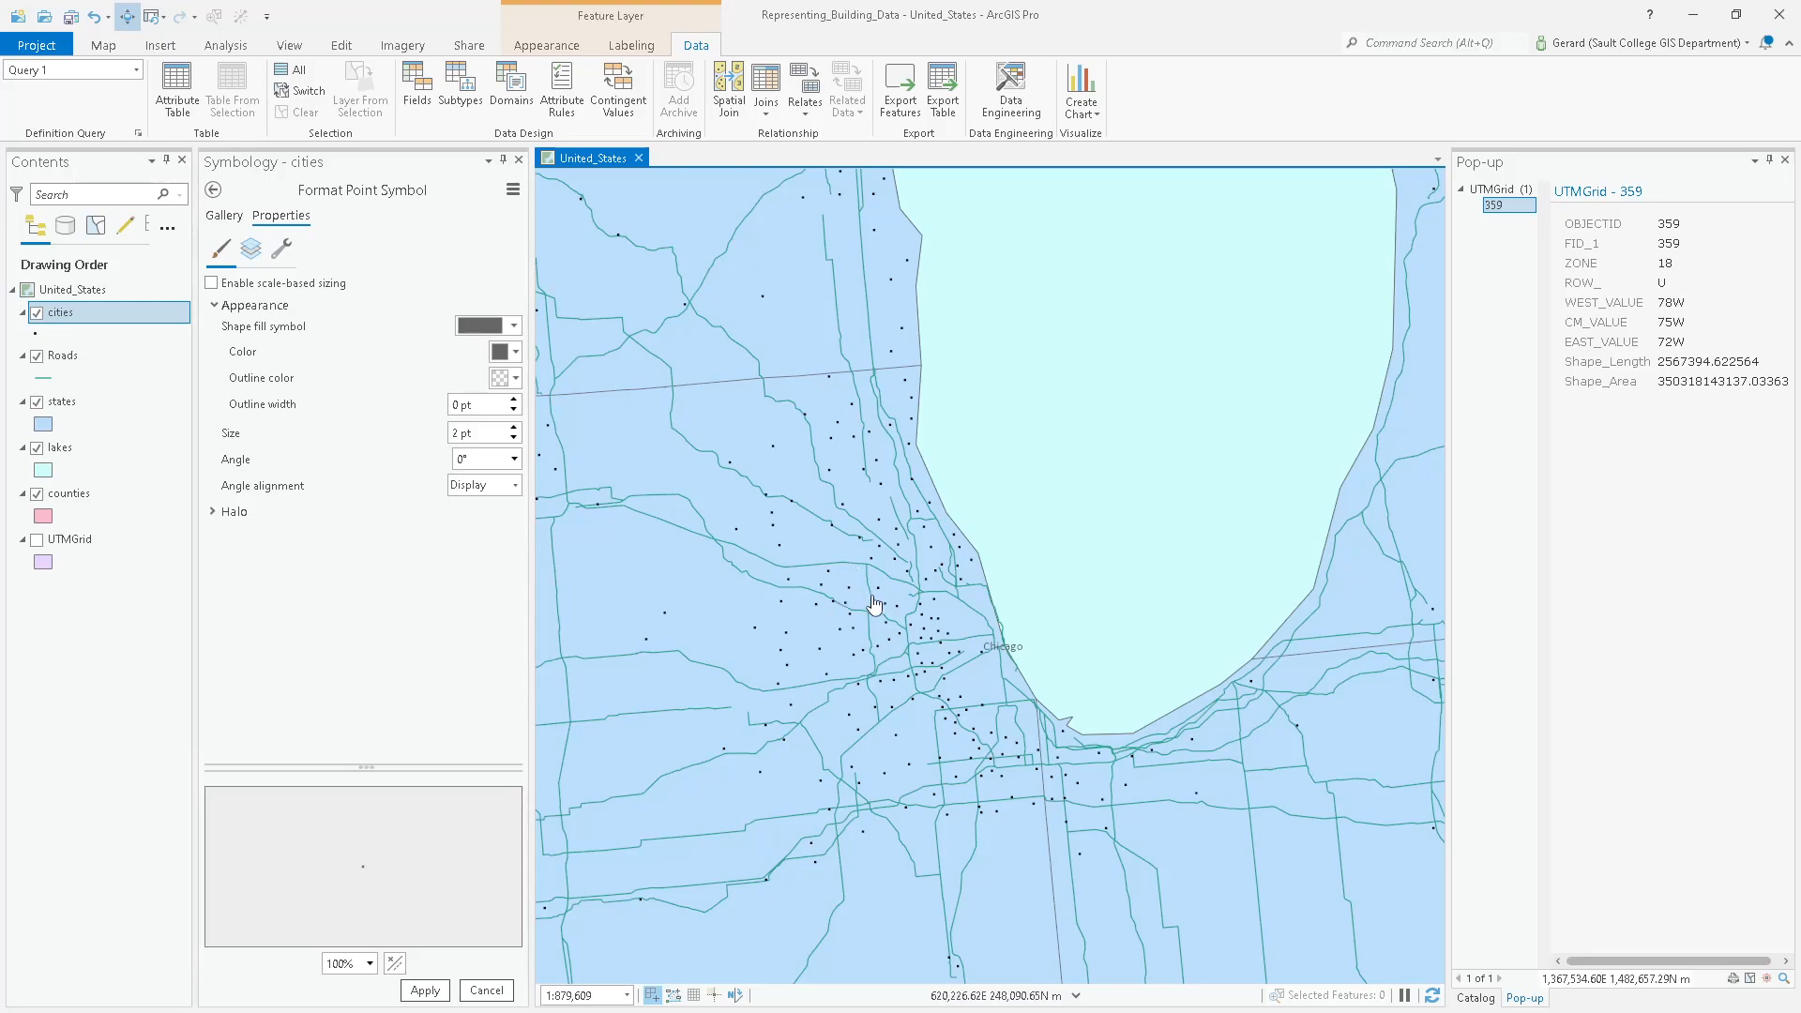
scroll(874, 603, down, 3)
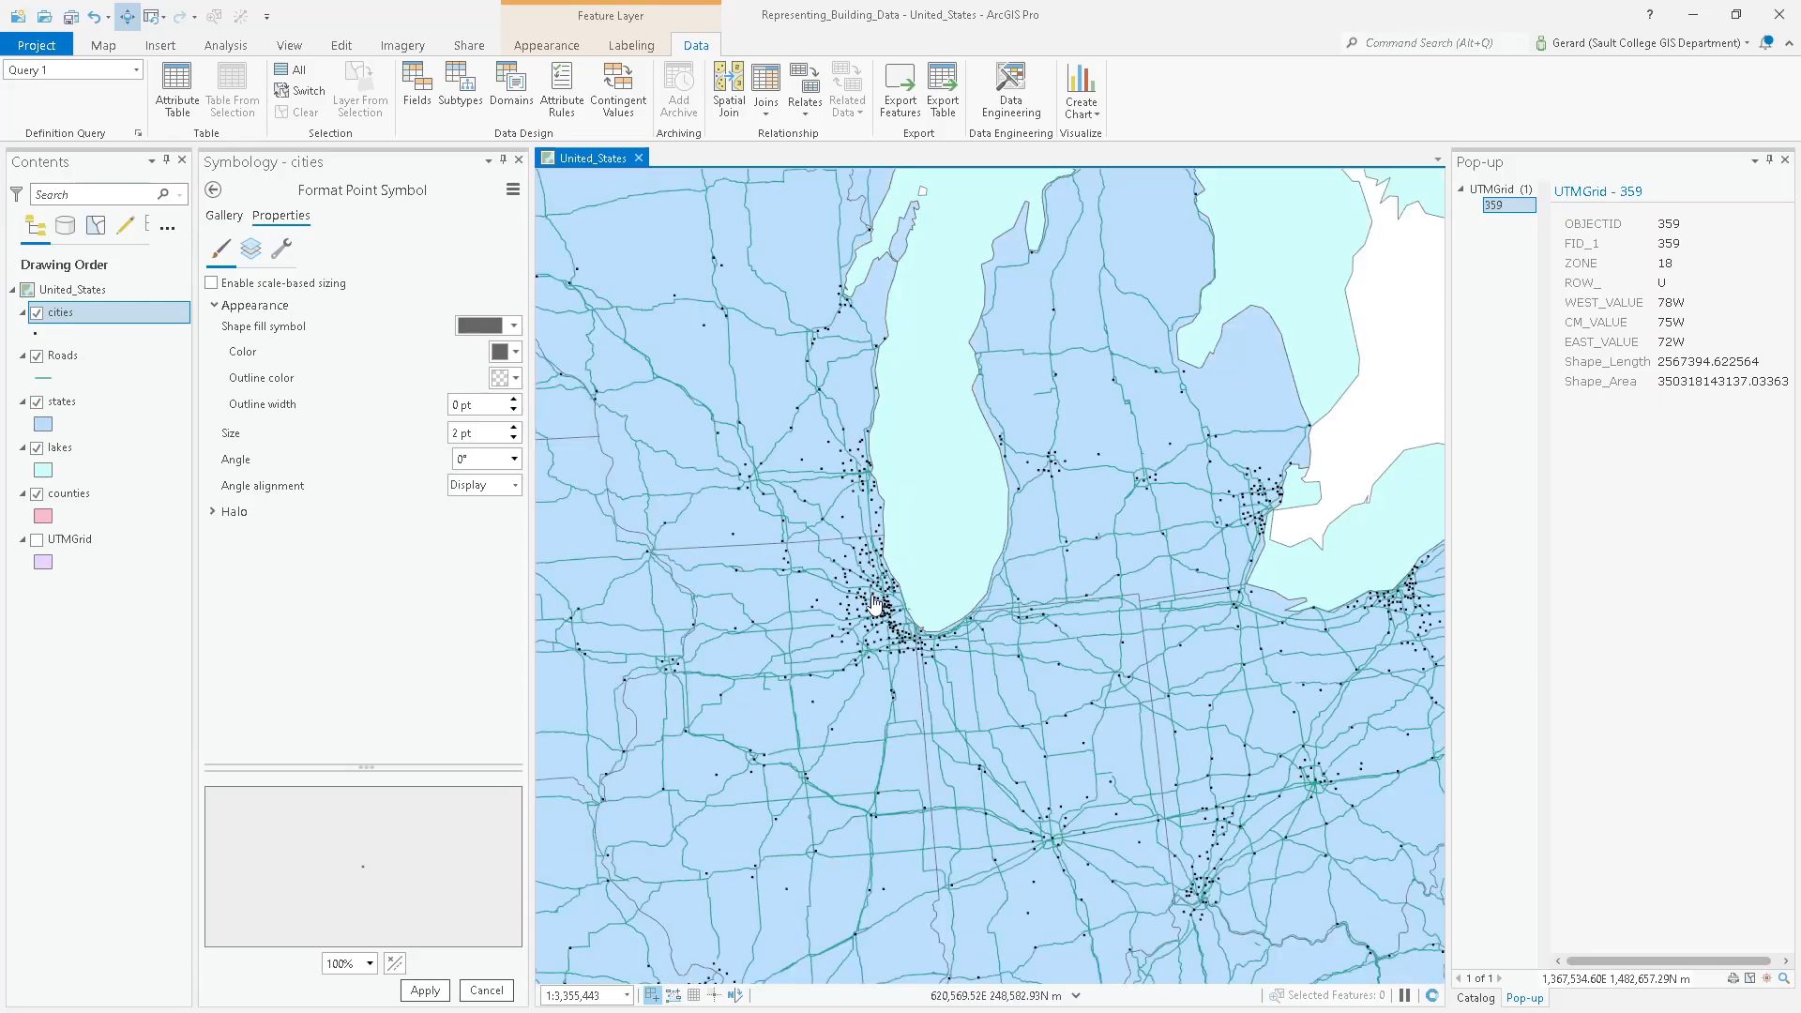
scroll(874, 603, down, 3)
scroll(874, 603, up, 8)
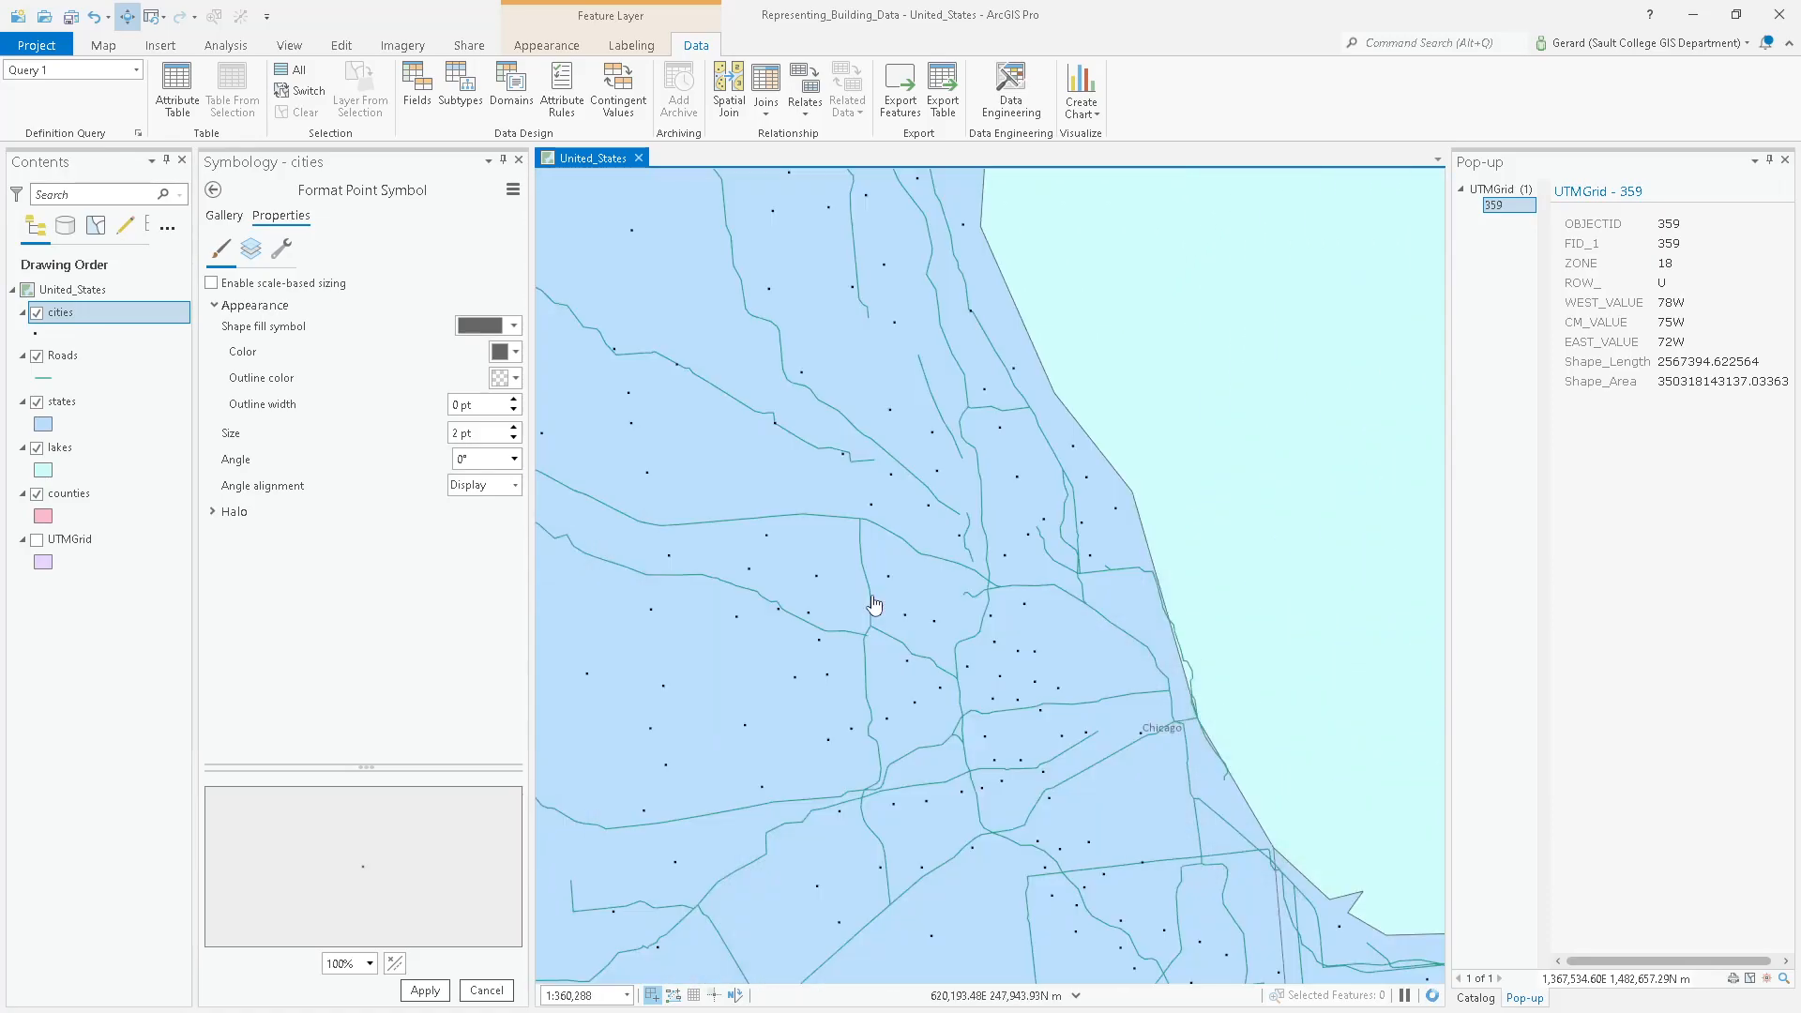
click(989, 393)
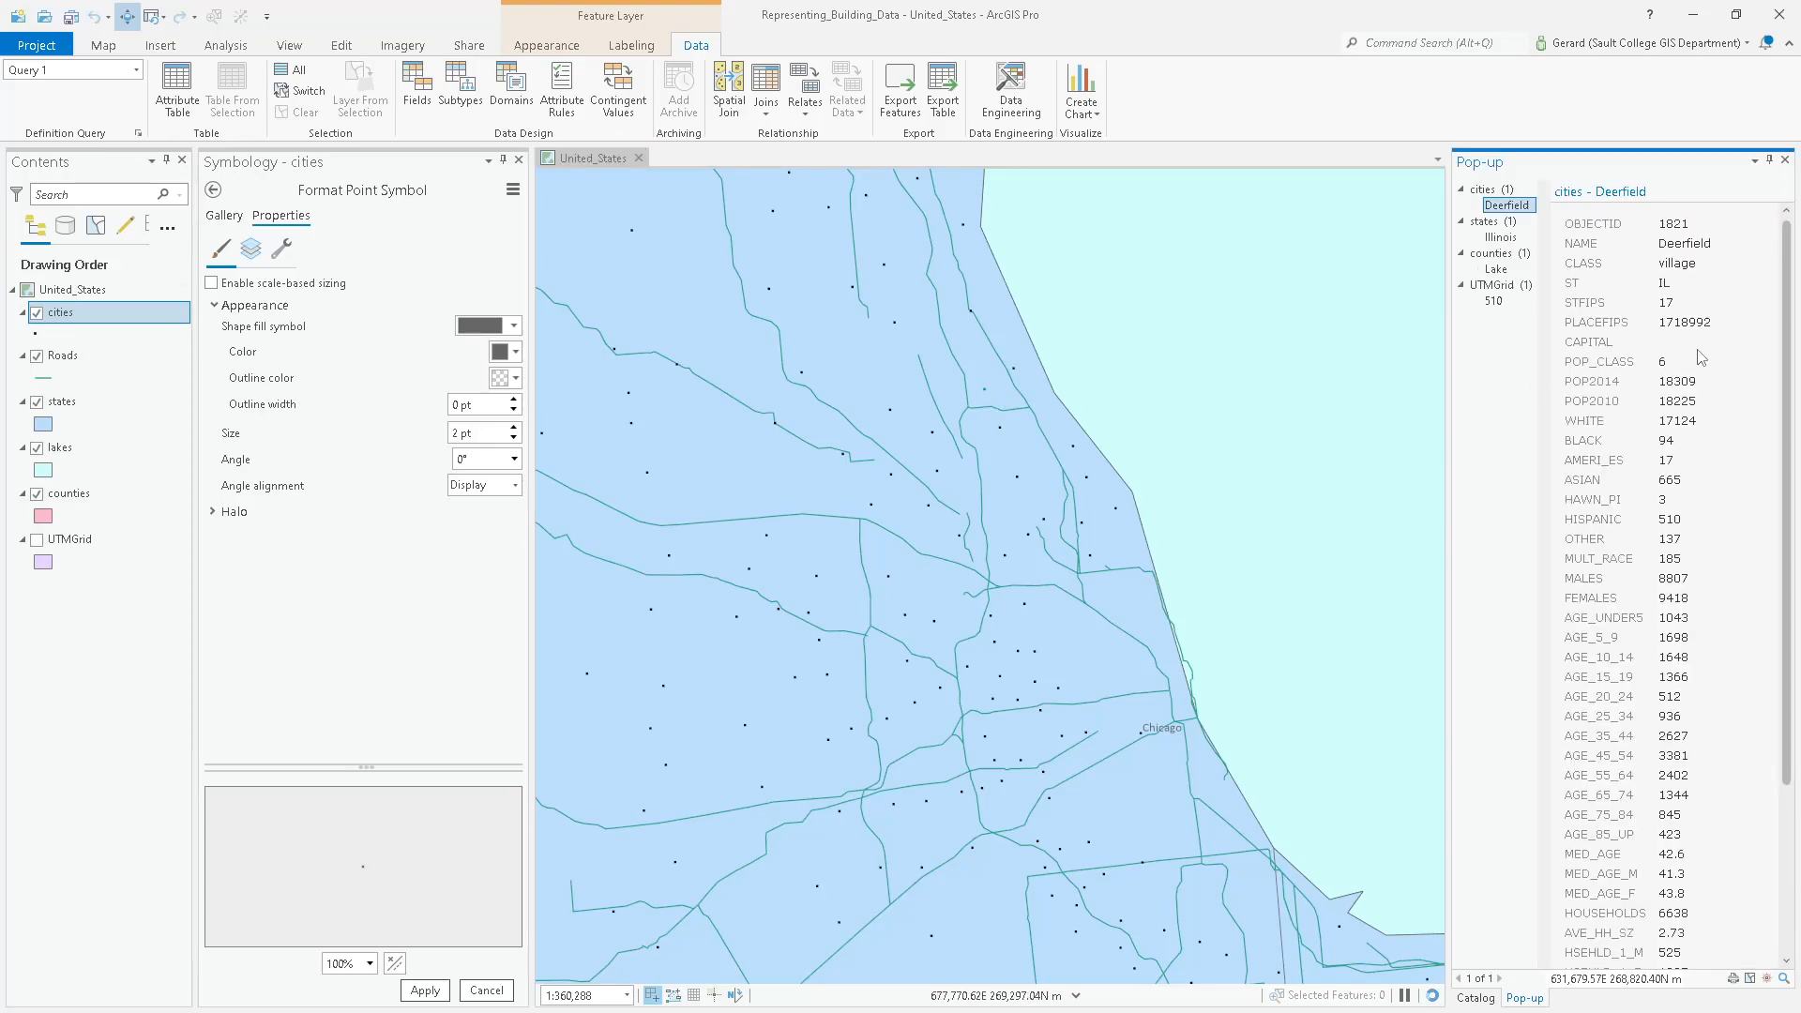
double_click(1663, 384)
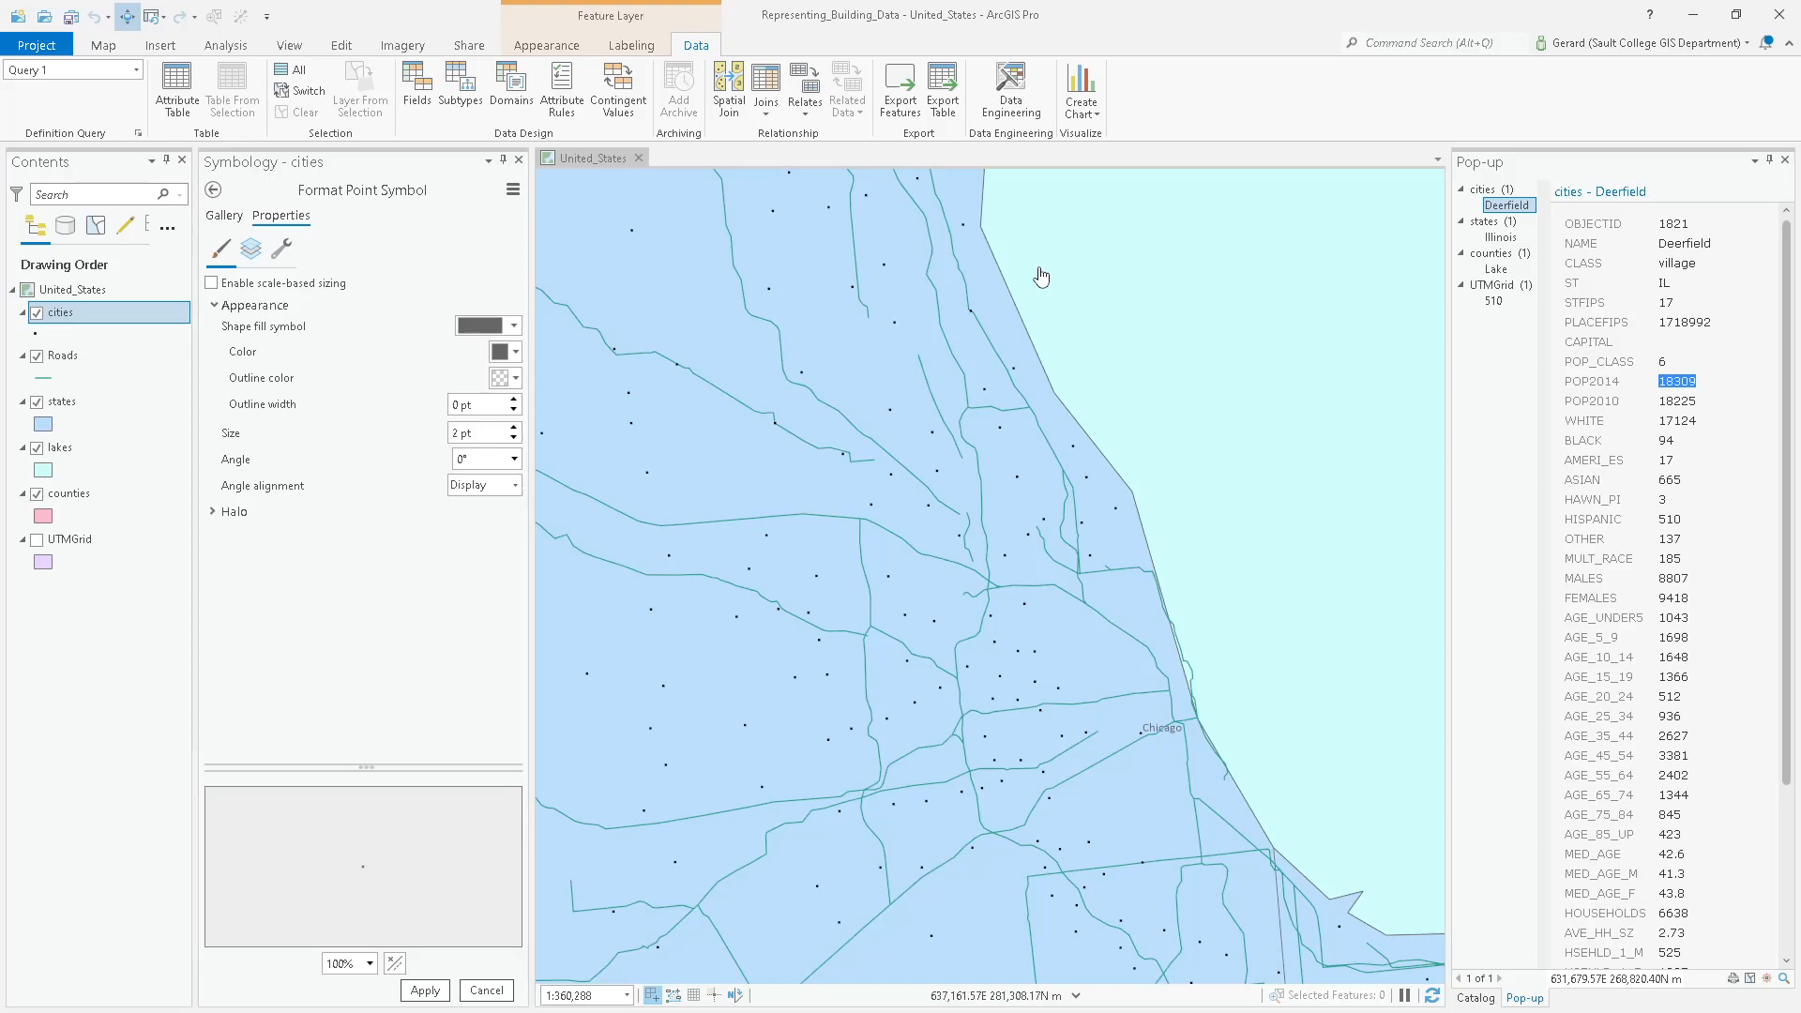
Make Query 2, population greater than or equal to 250000, the active definition query of the cities layer and check the map around Chicago.
click(138, 133)
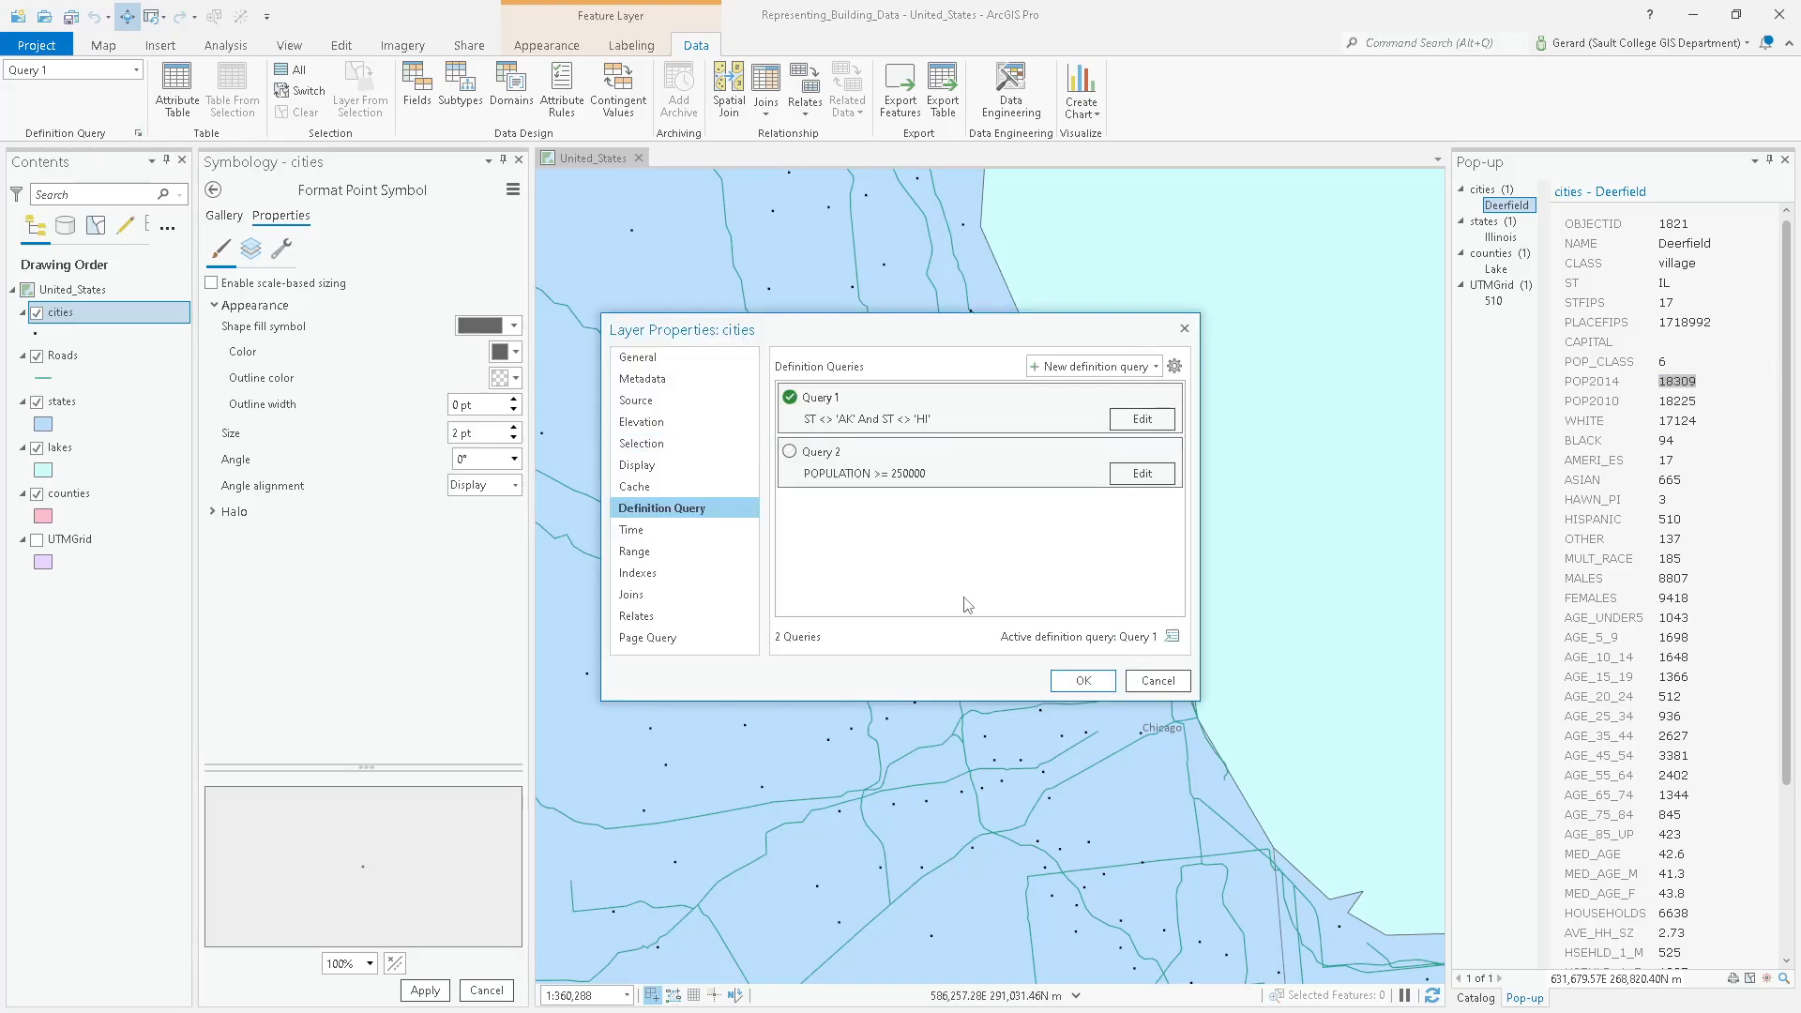
click(790, 451)
click(1151, 475)
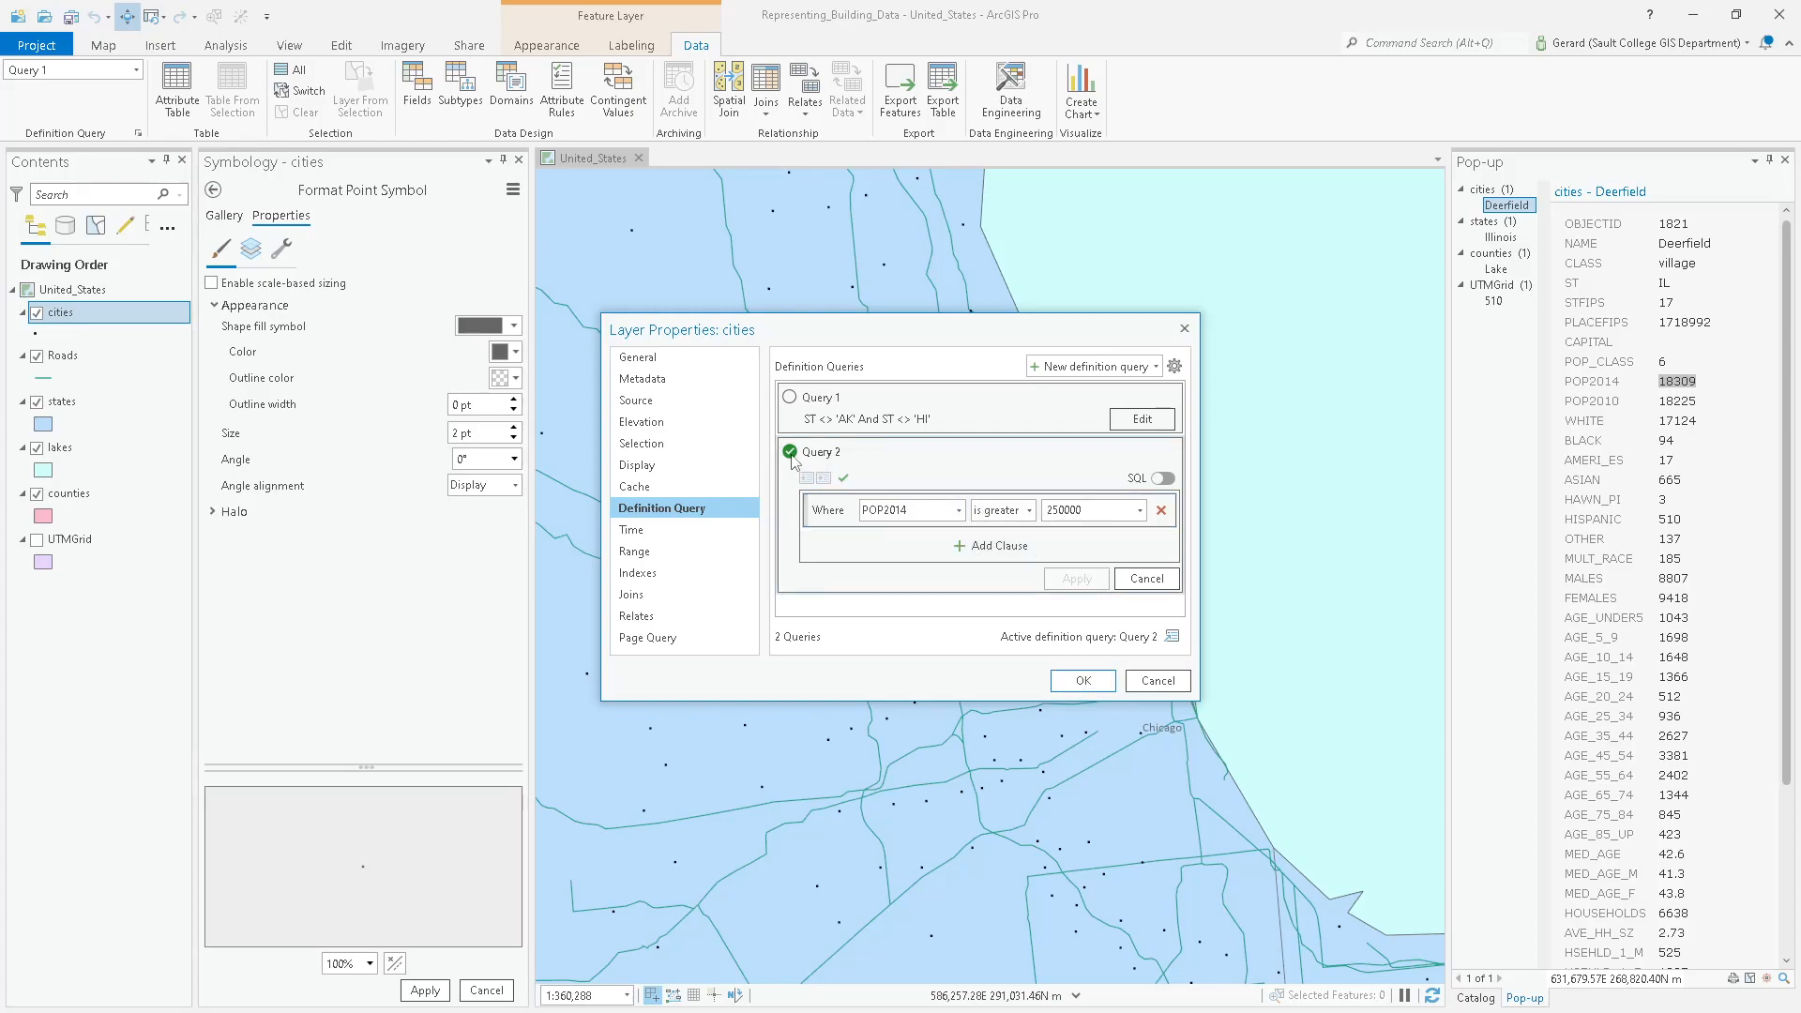
click(1106, 689)
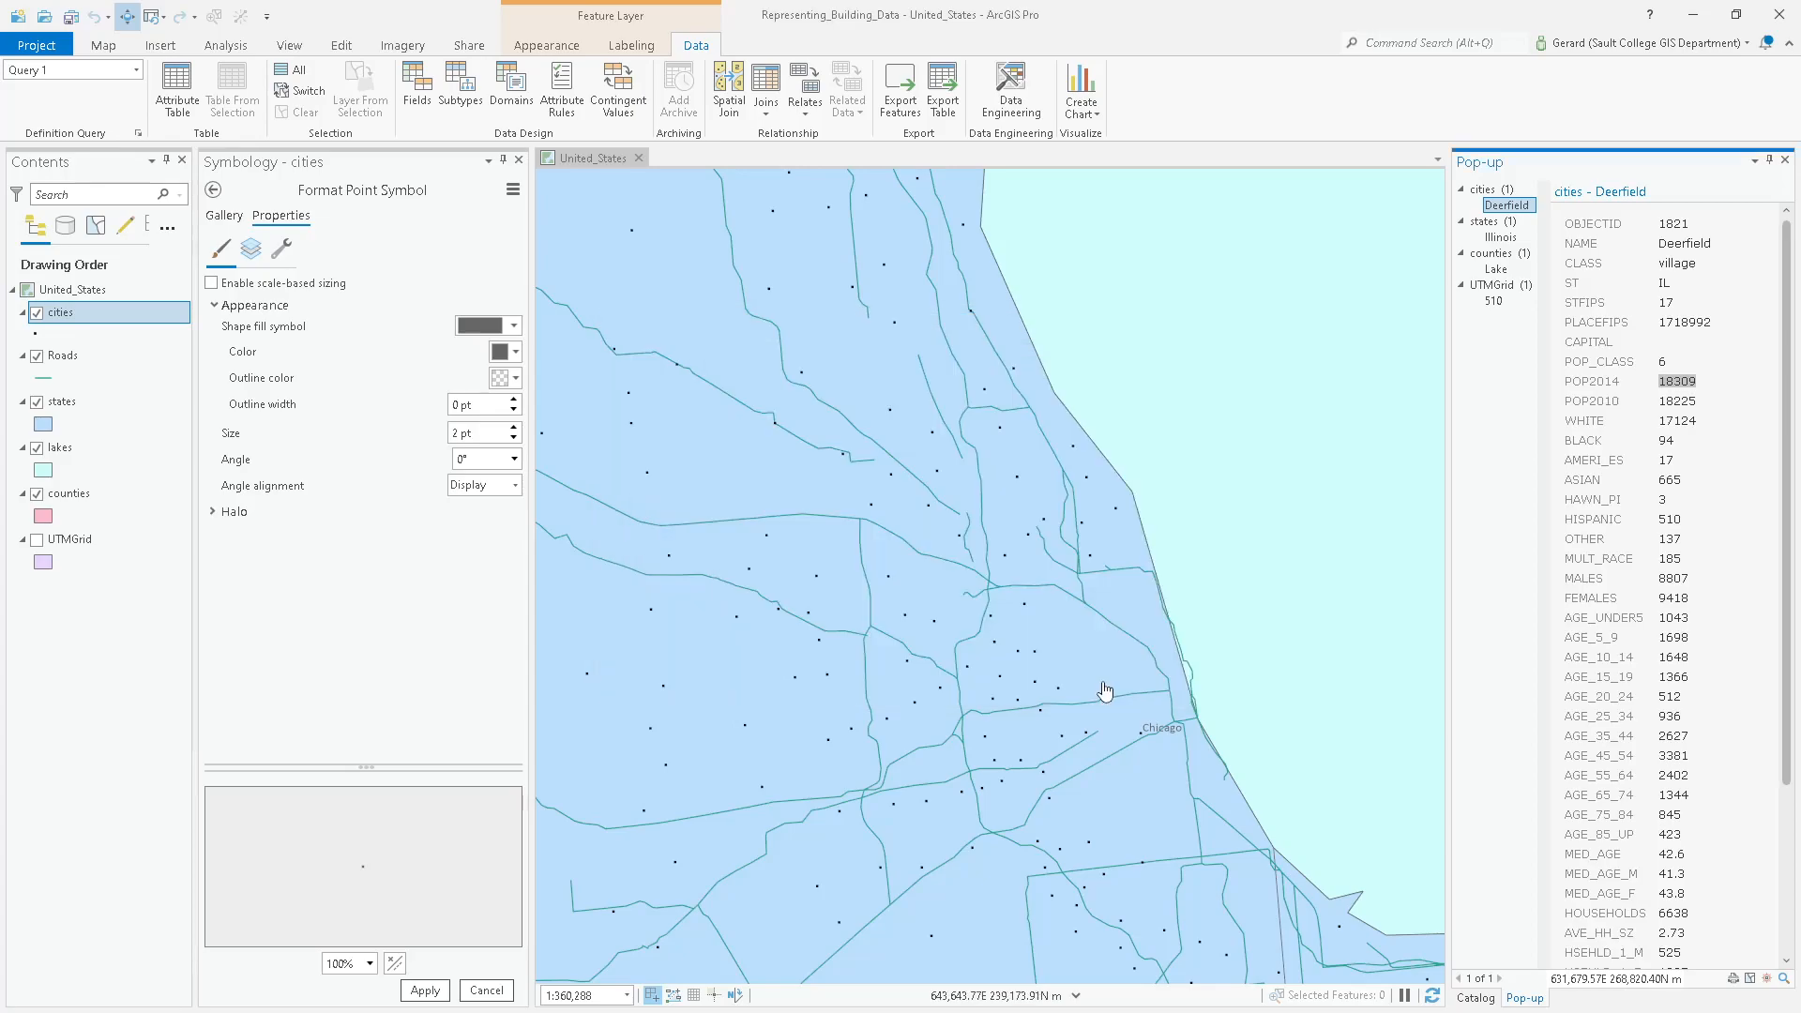
scroll(1052, 625, down, 4)
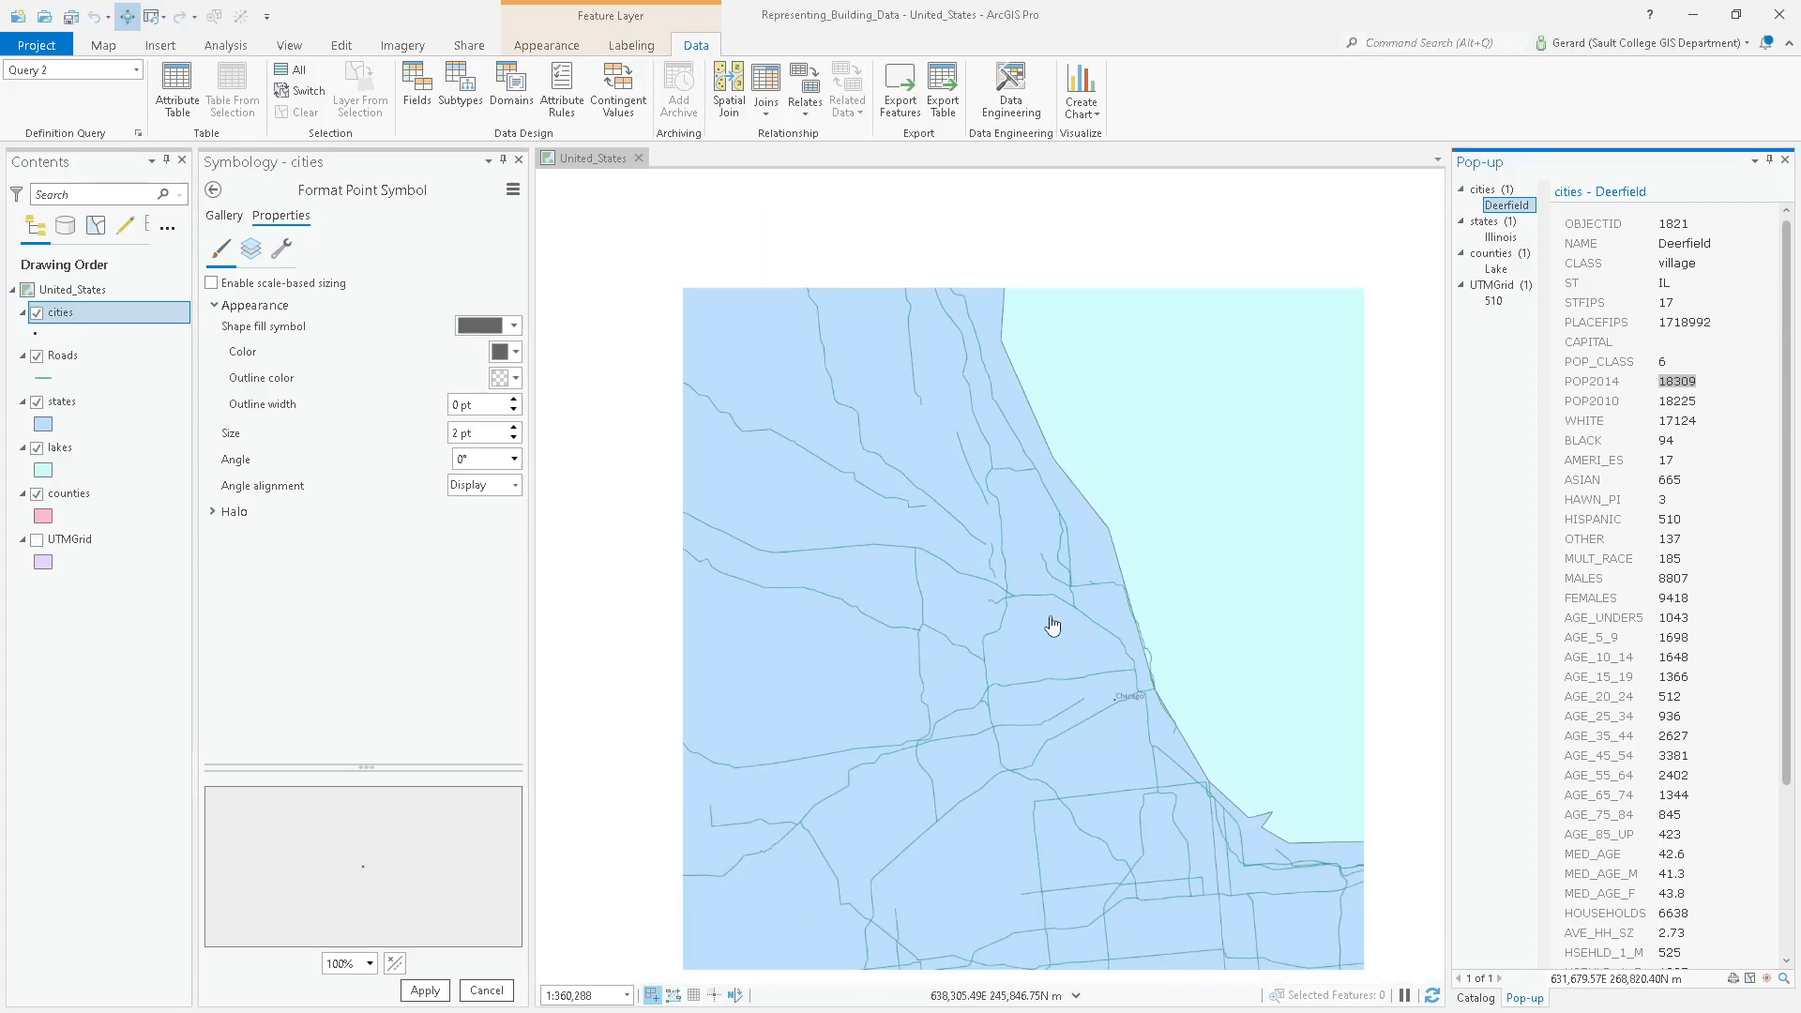
scroll(1052, 626, down, 2)
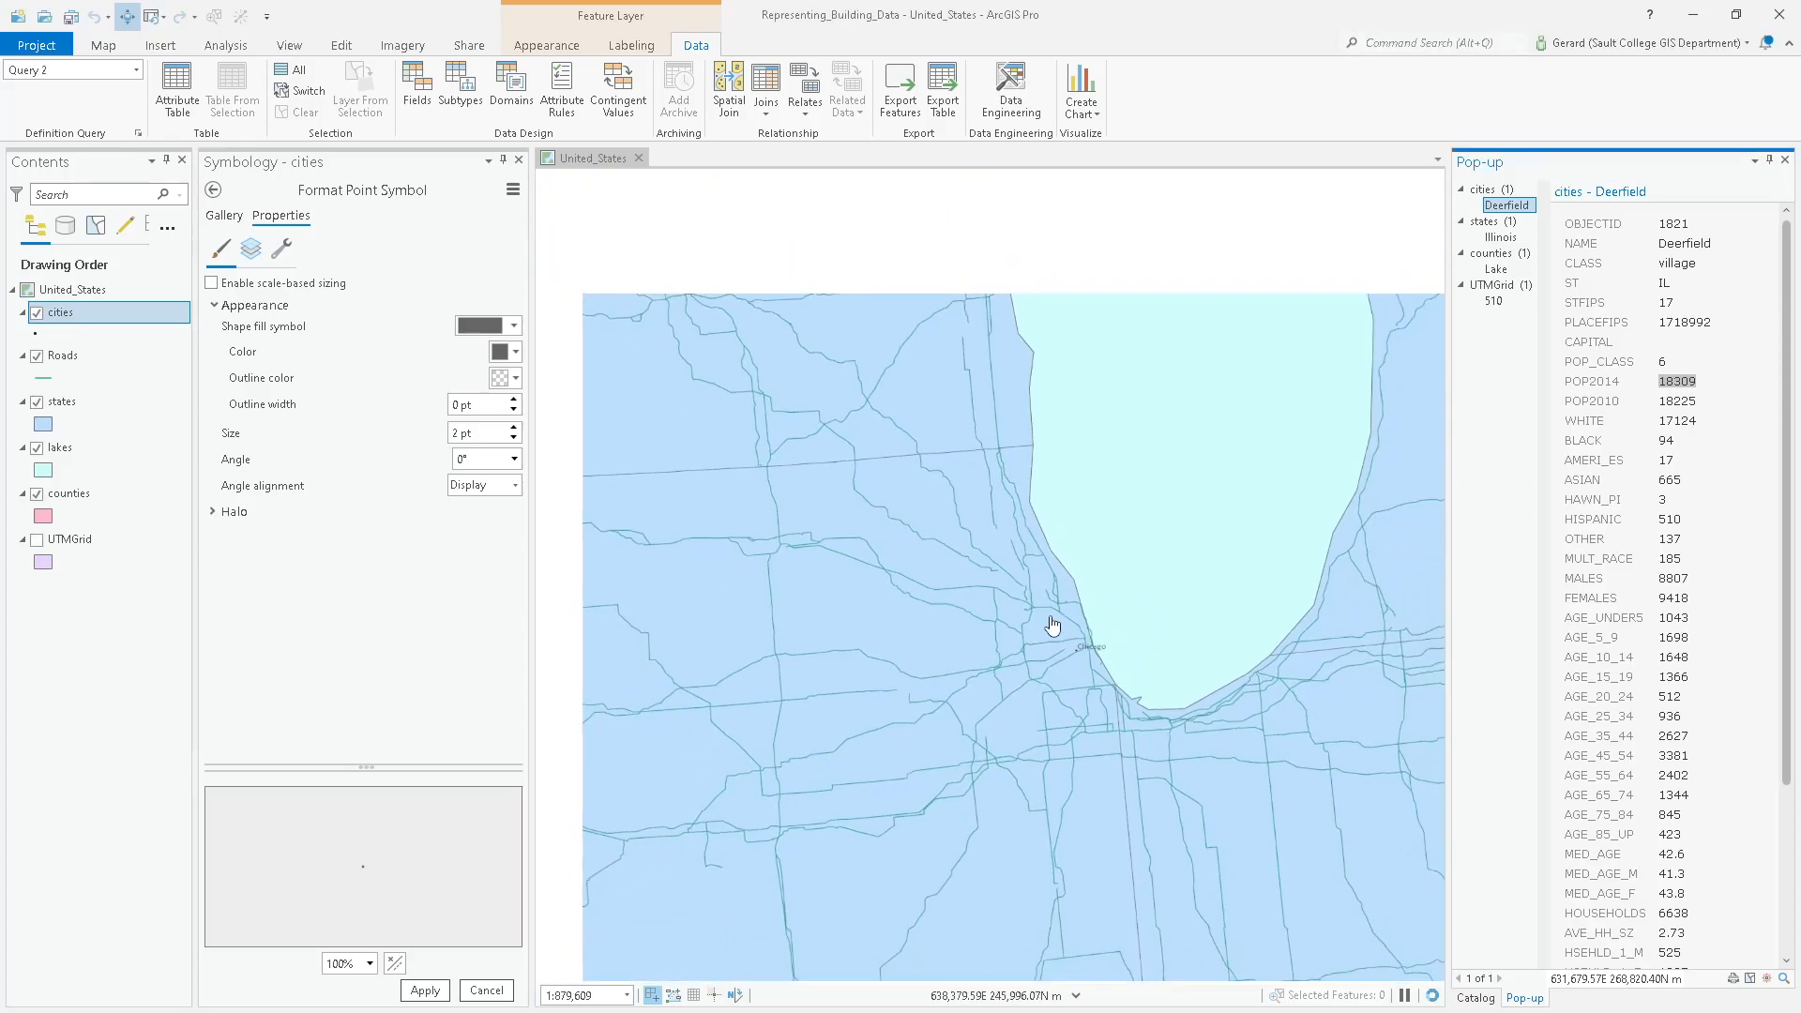
scroll(1052, 625, down, 2)
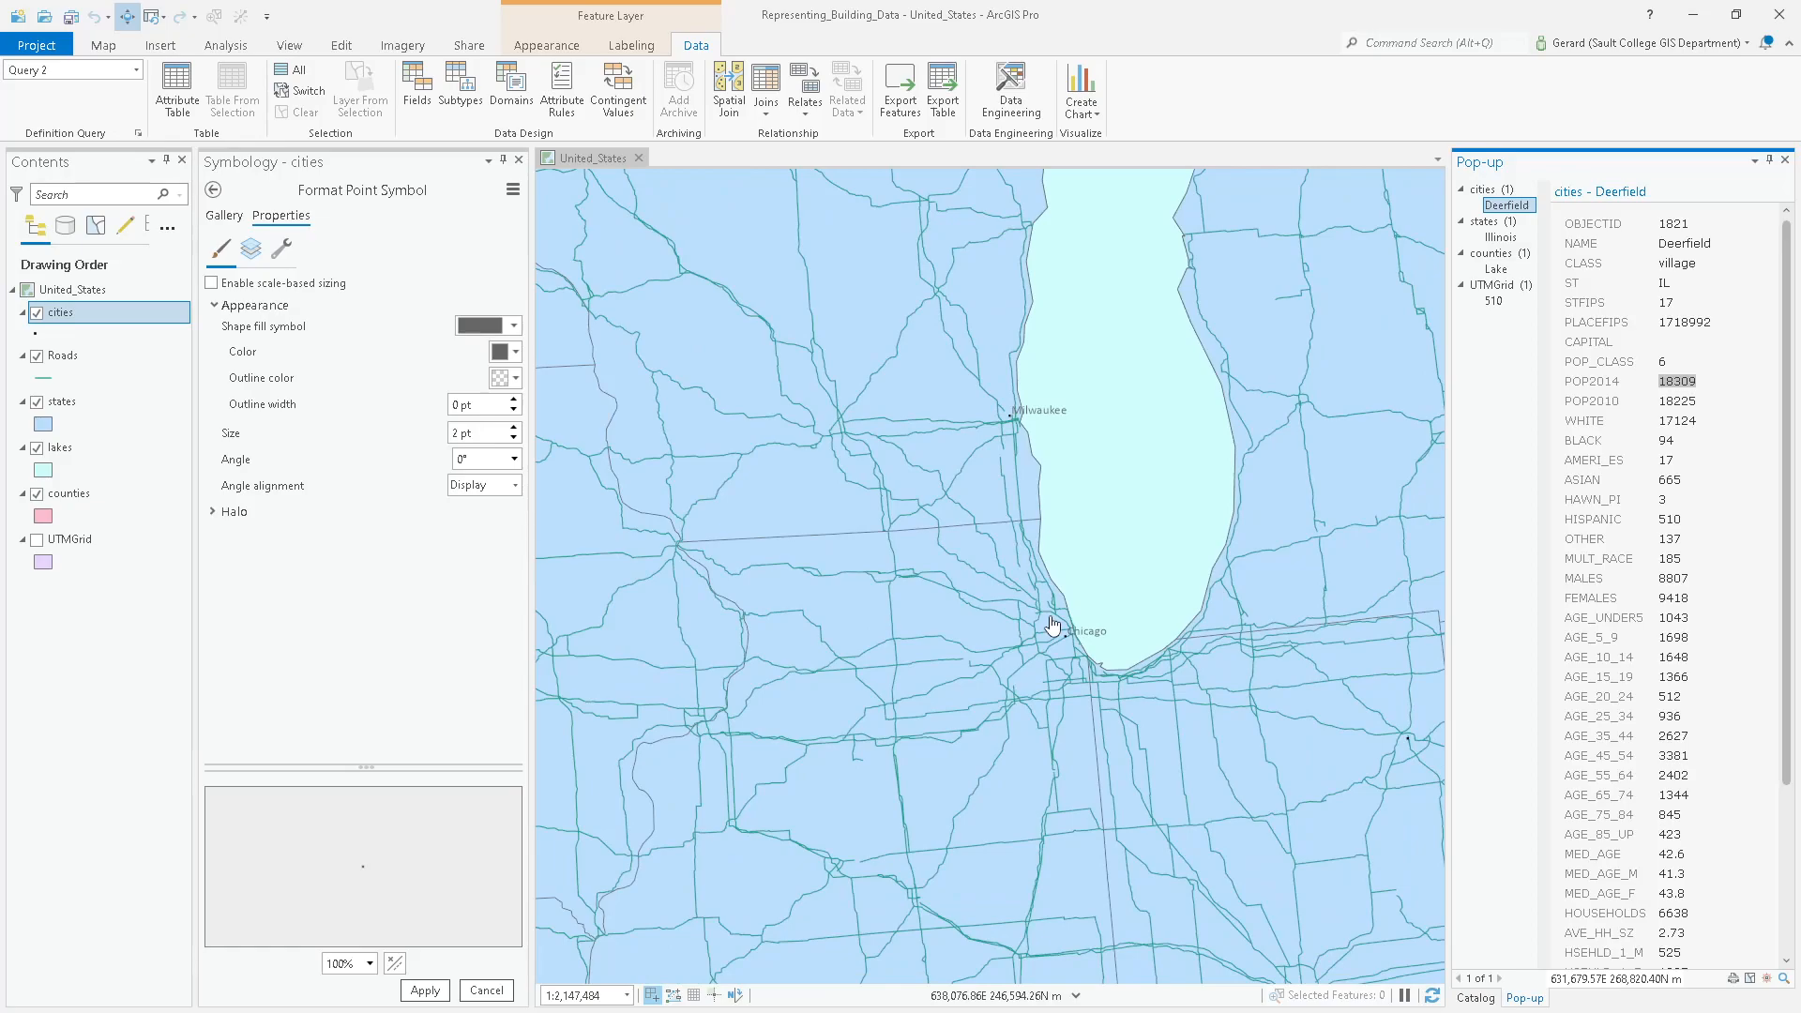
Review the cities layer's definition queries without changes and examine the filtered cities across the country.
click(137, 132)
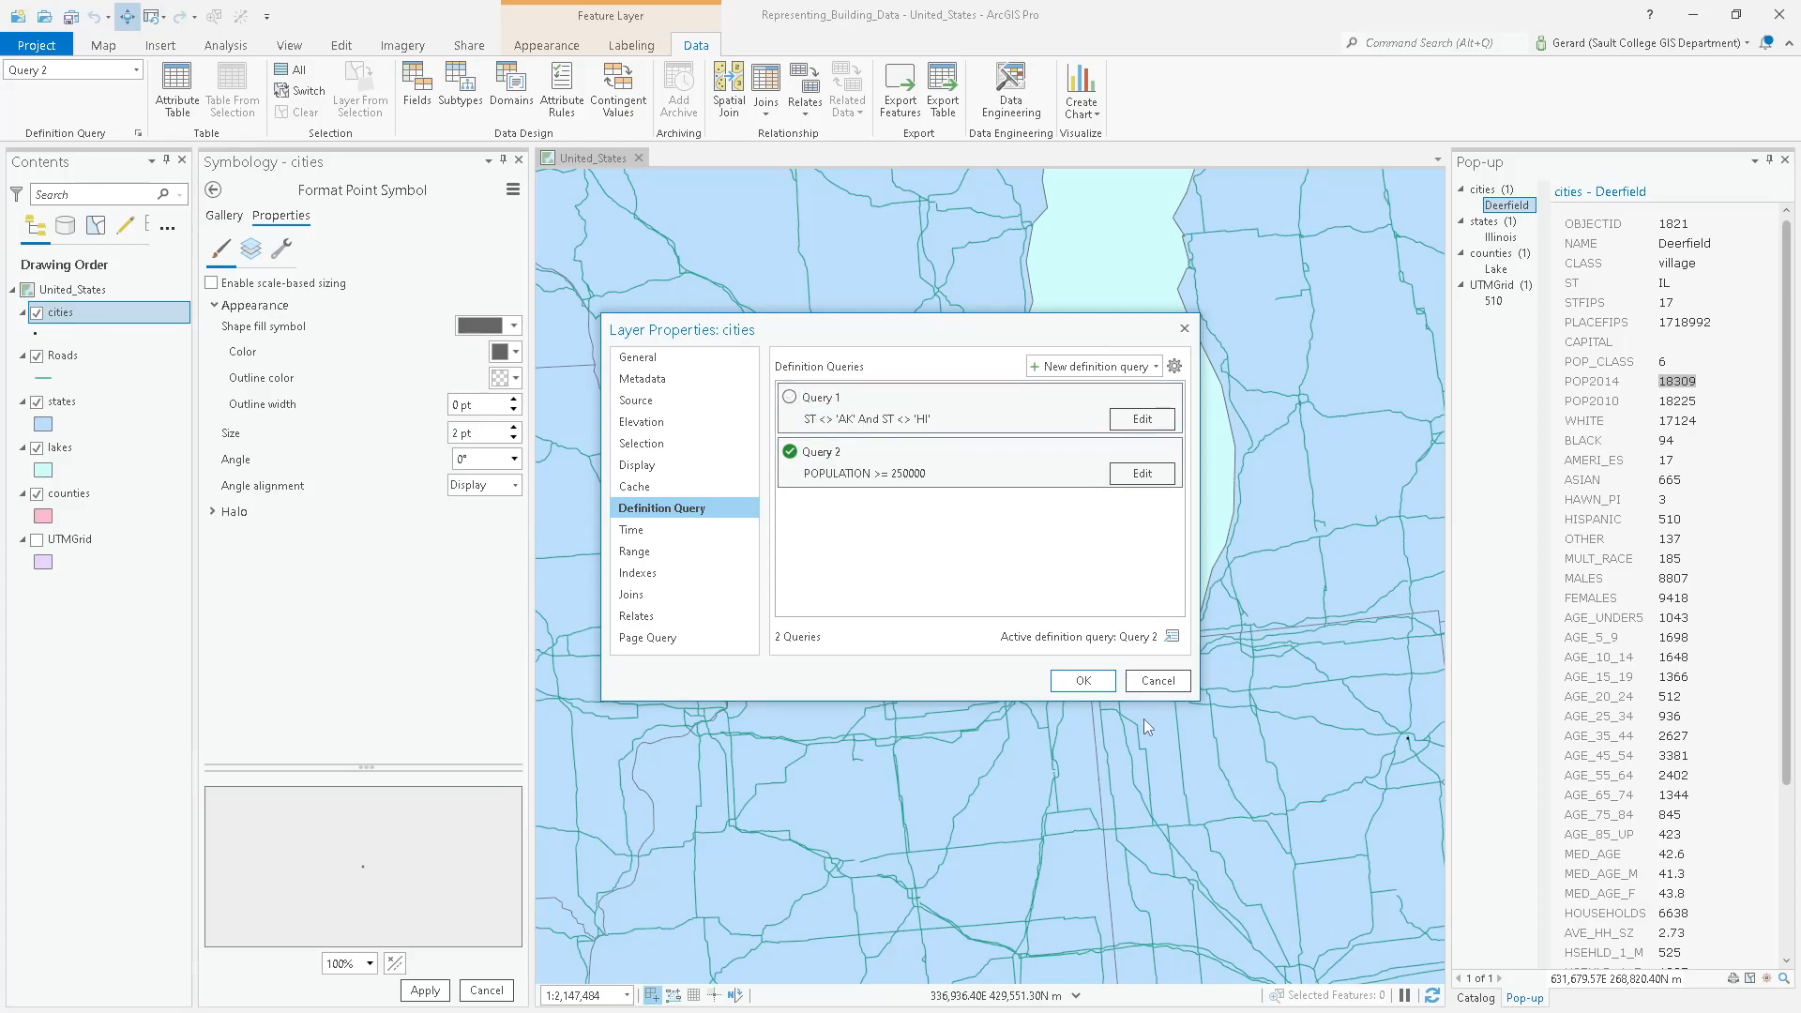
click(1156, 681)
scroll(1088, 565, down, 3)
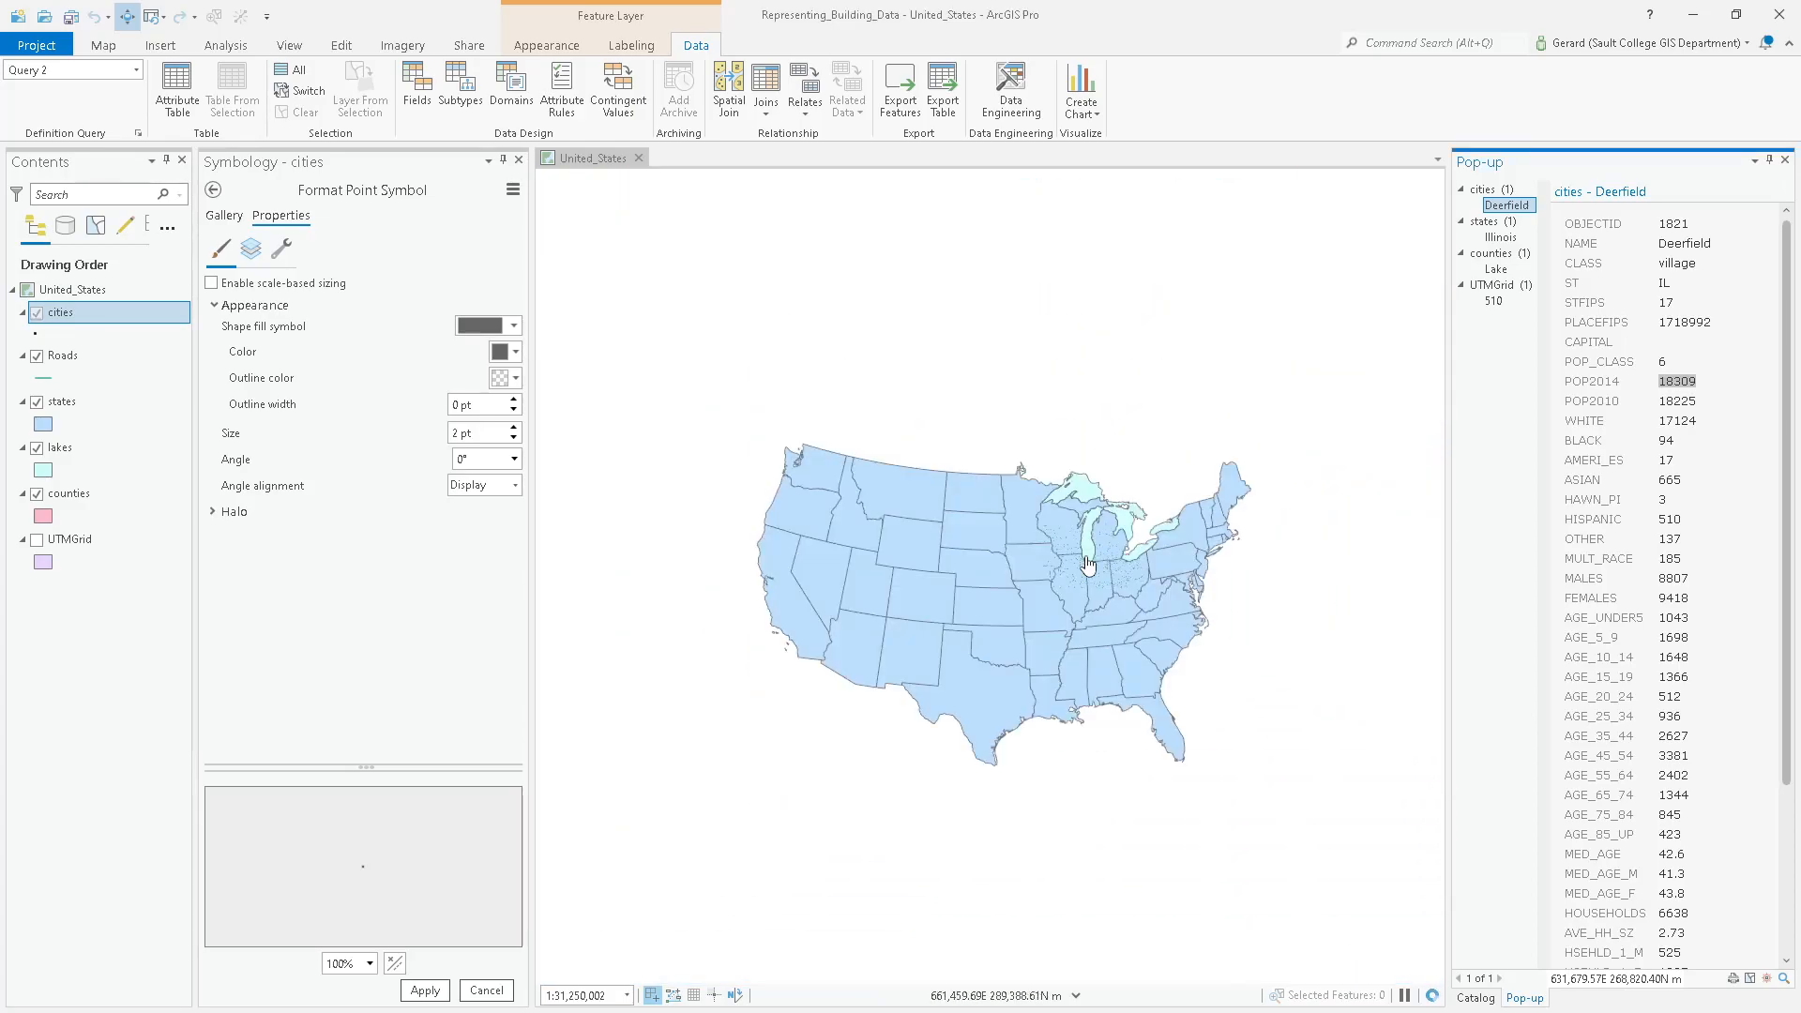
drag(872, 574, 1122, 486)
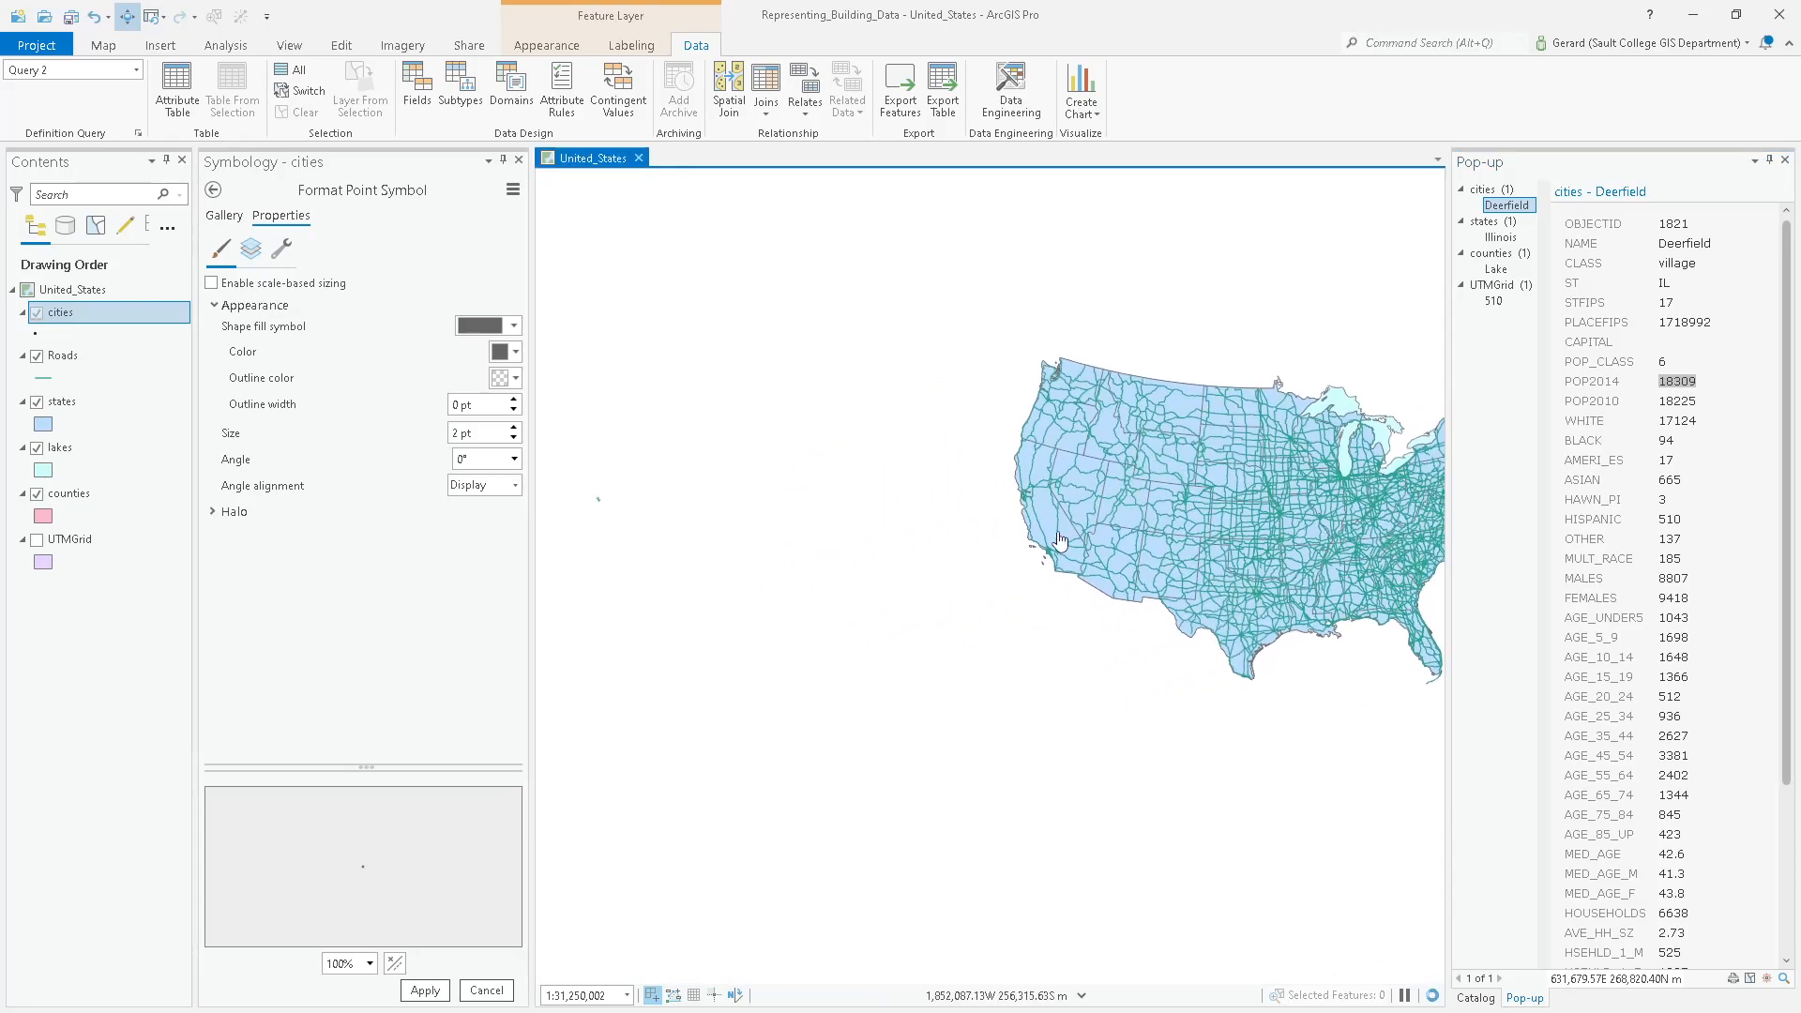
scroll(1059, 541, down, 2)
scroll(1060, 541, up, 10)
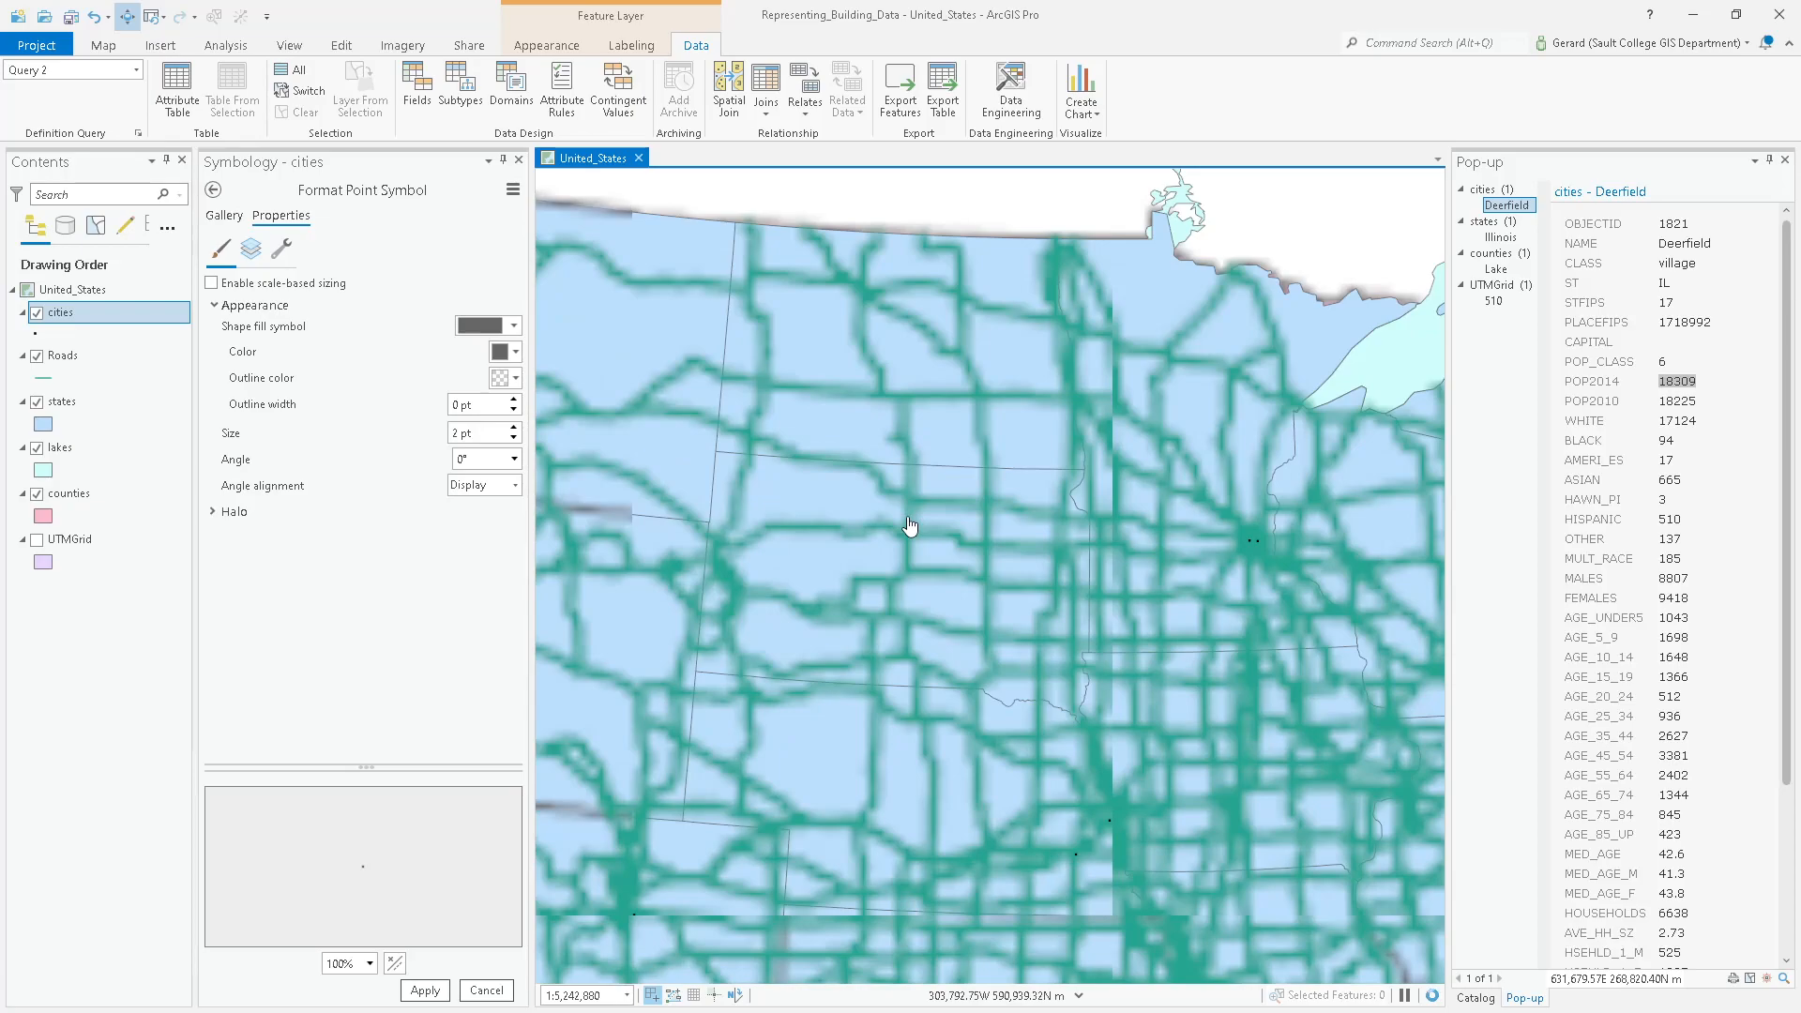
drag(1095, 647, 900, 380)
drag(1075, 597, 875, 346)
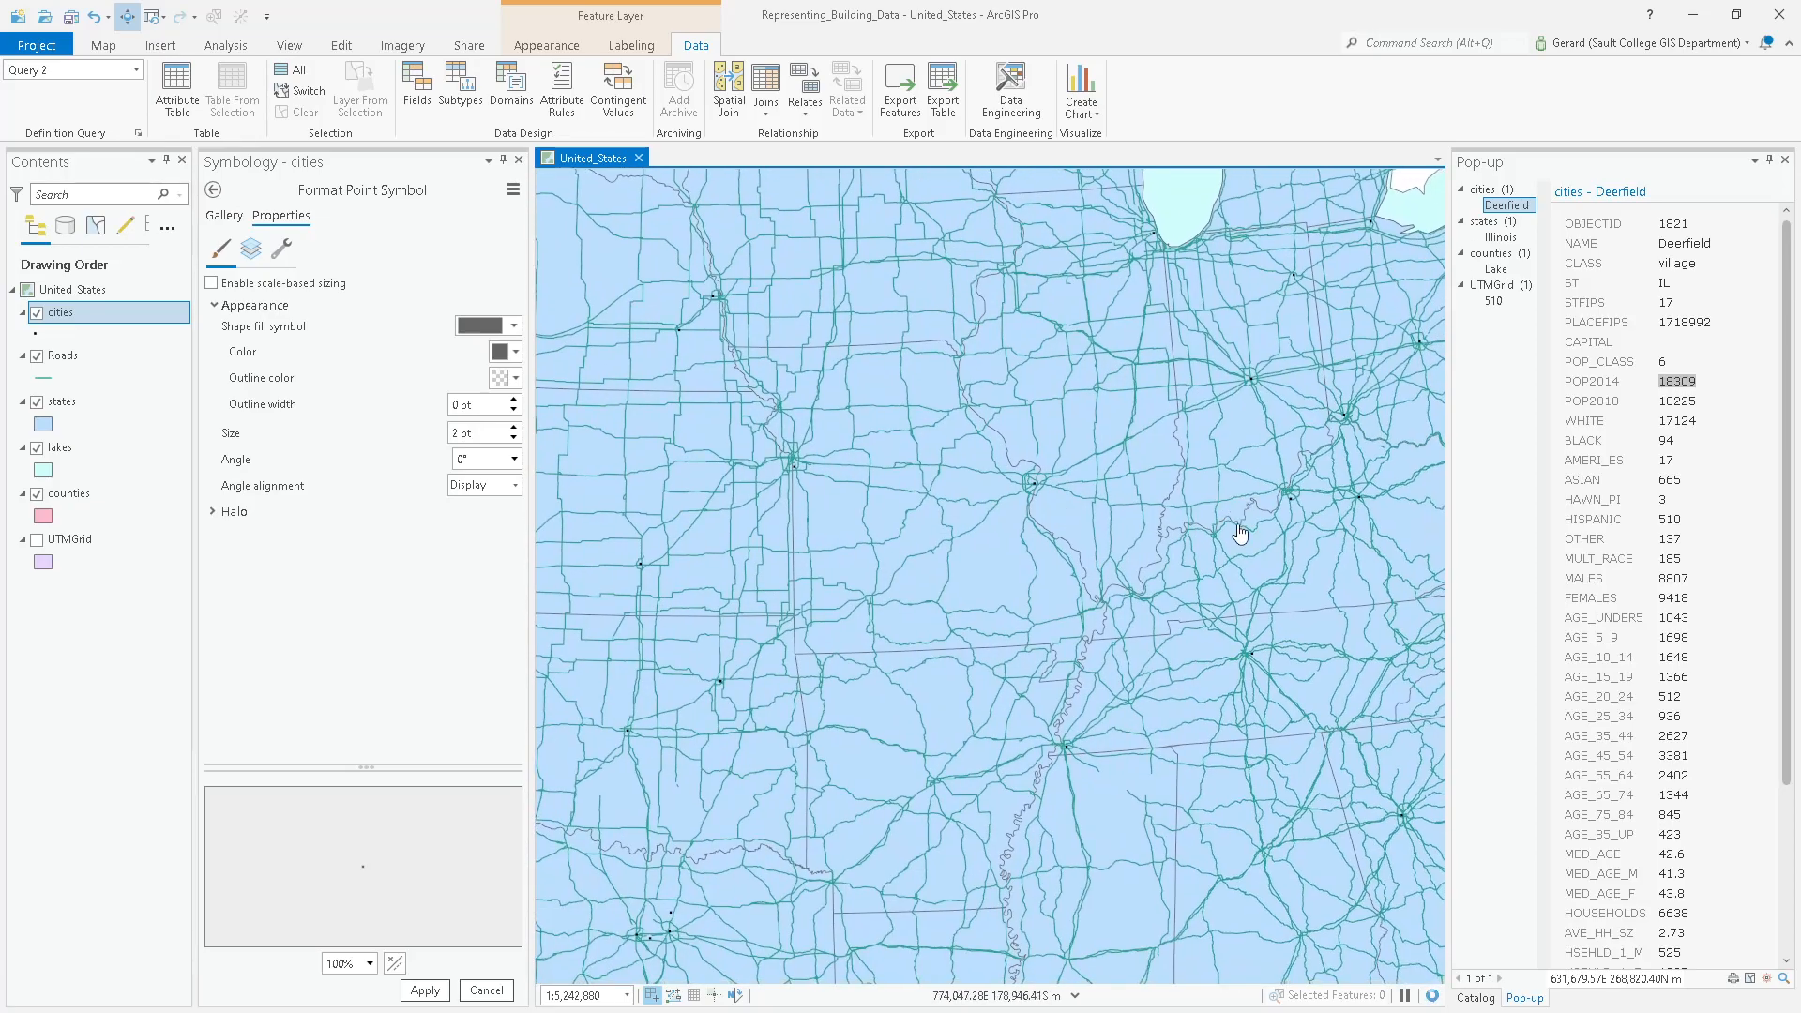
Turn off the Roads layer and check the city points and labels across the central United States.
click(37, 355)
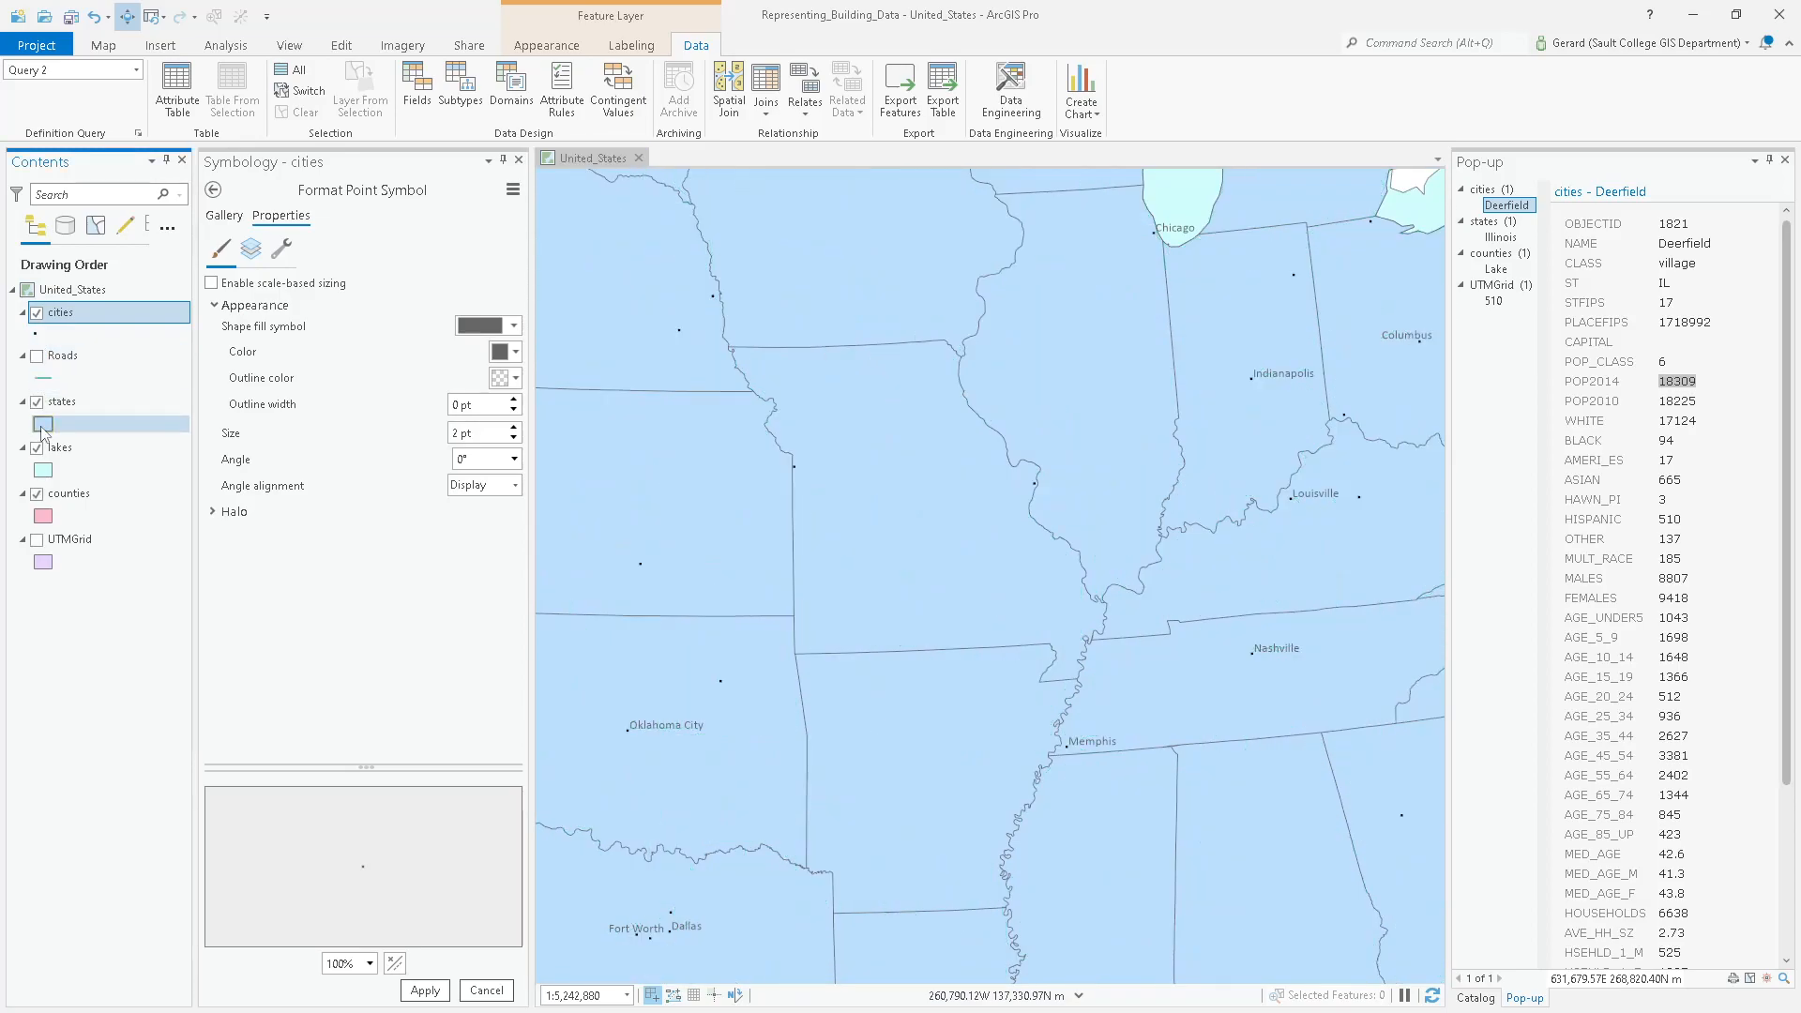
scroll(976, 541, down, 1)
scroll(975, 541, down, 2)
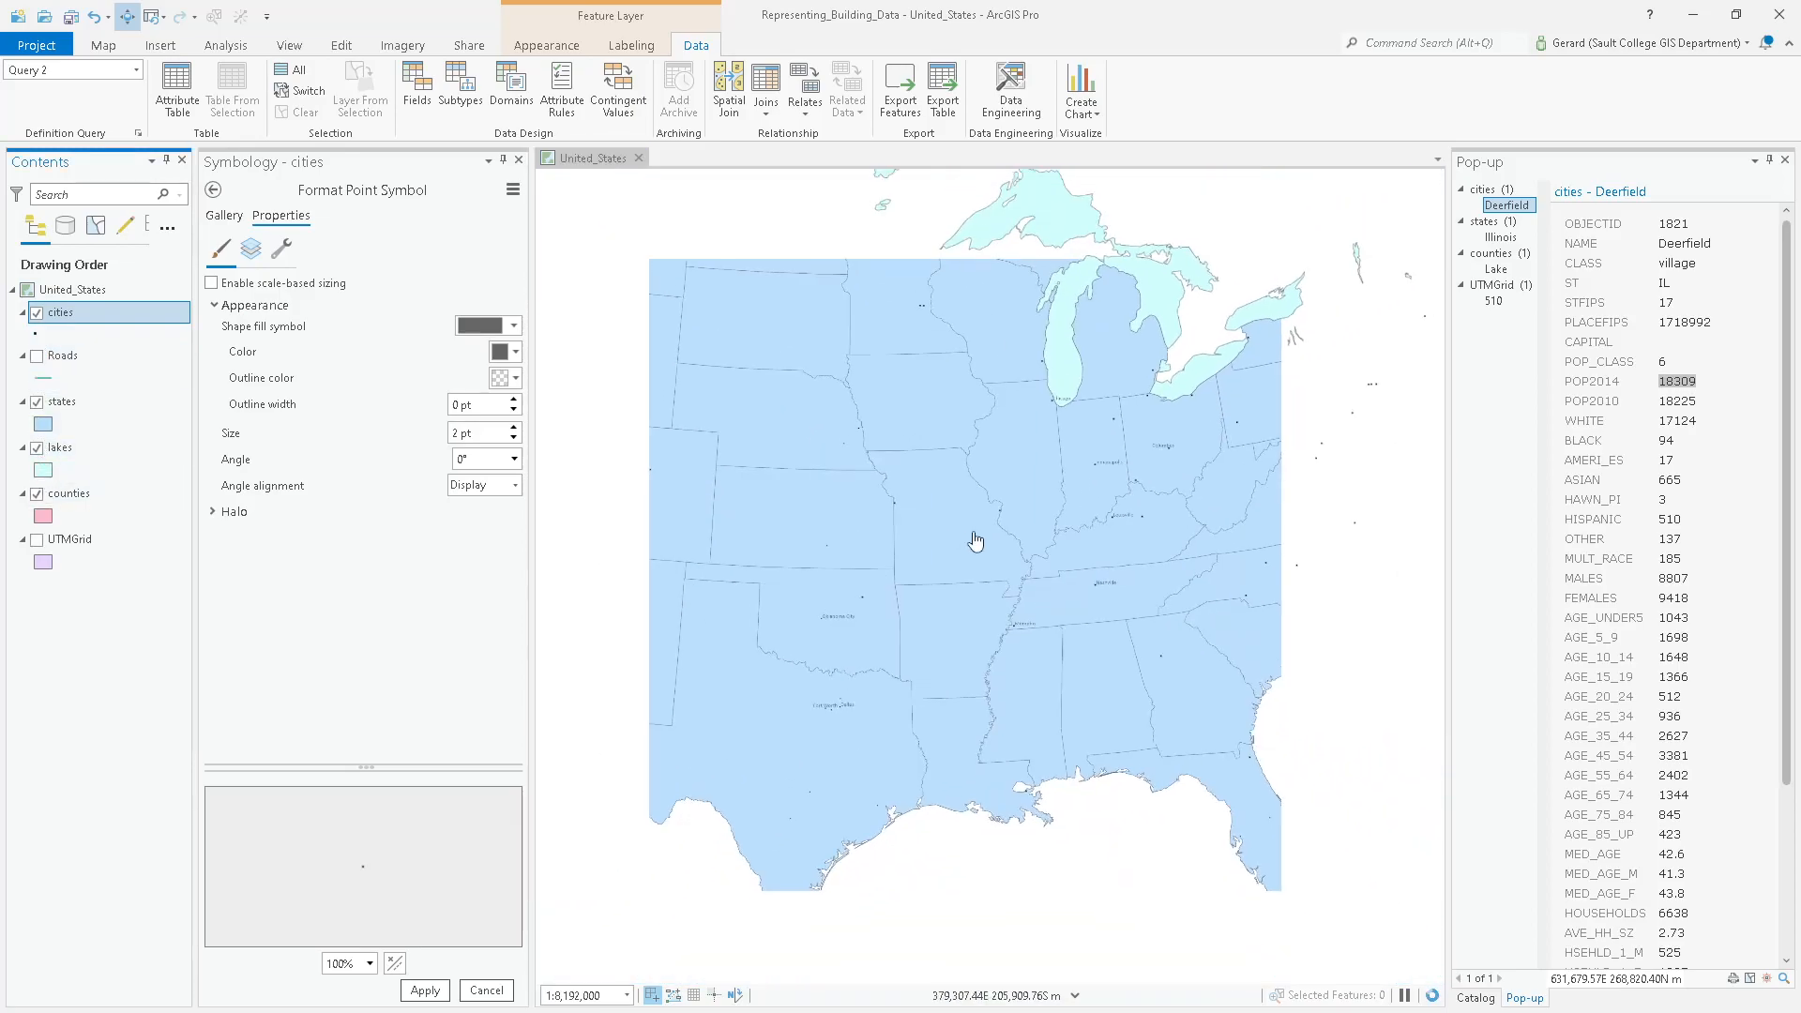
drag(954, 514, 1056, 561)
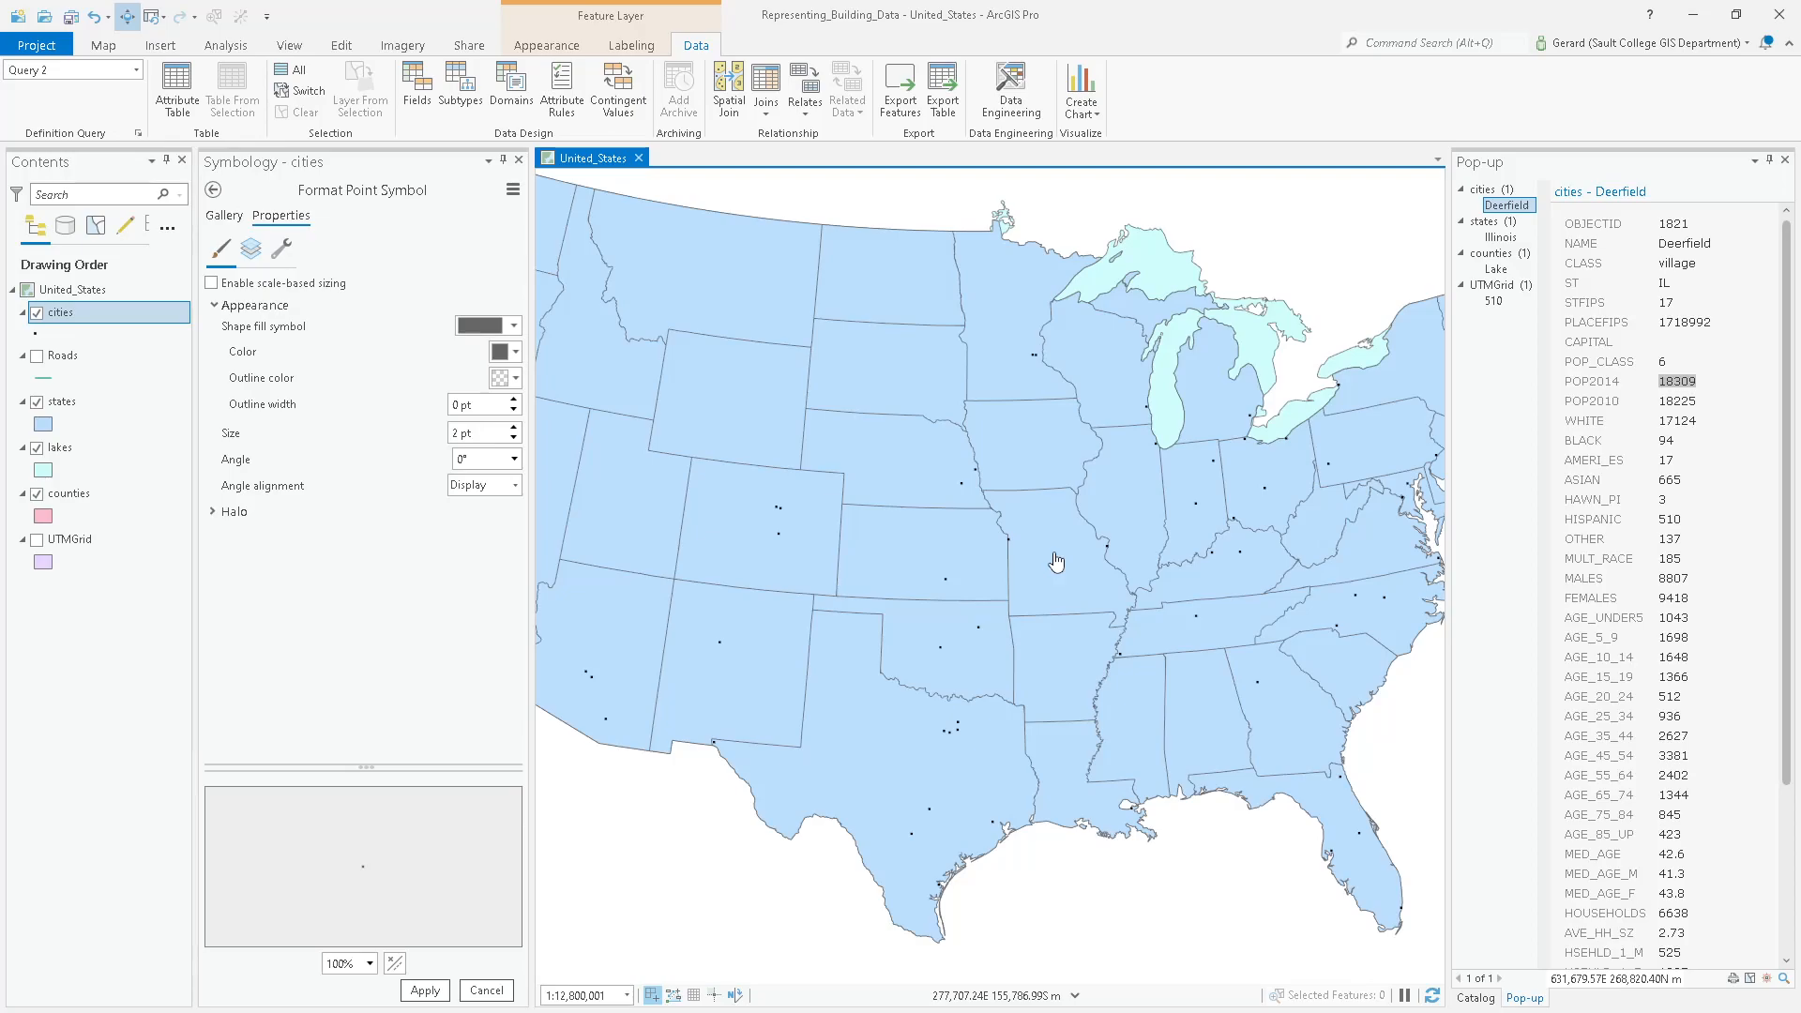
scroll(1056, 561, up, 2)
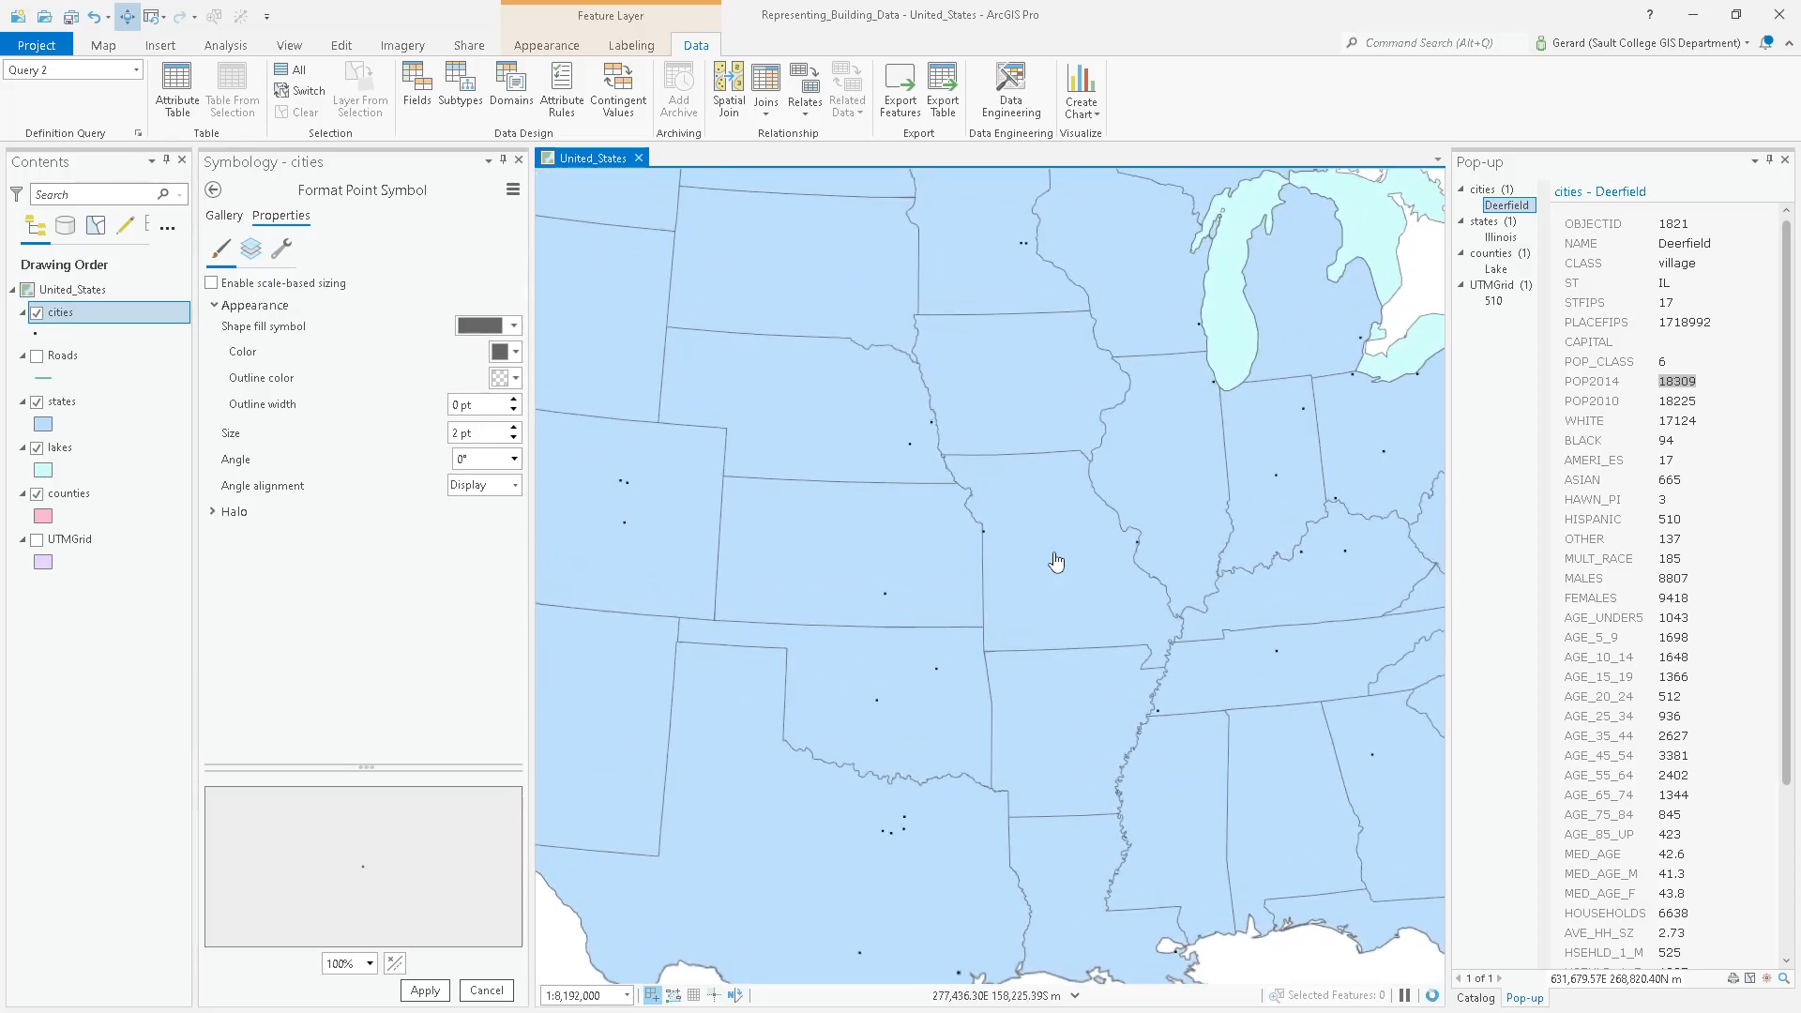
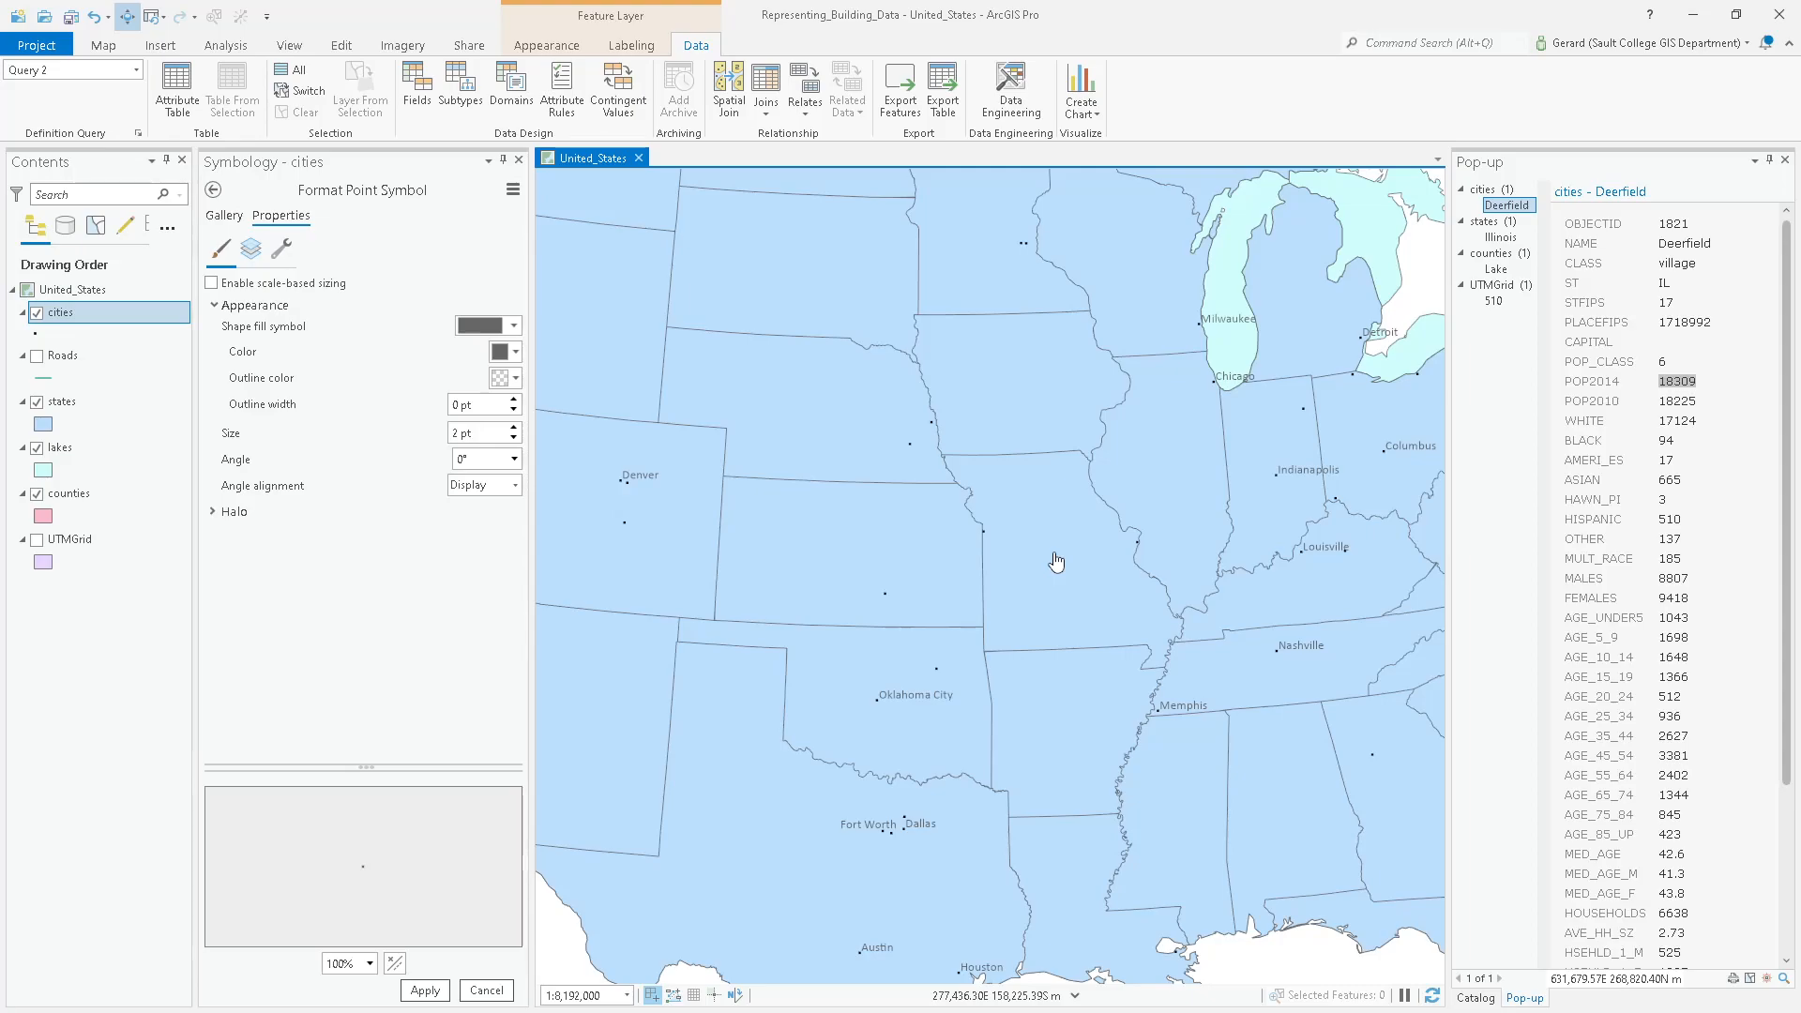
Close the Catalog pane and view the pop-up attributes of Iowa and its Jasper county.
click(1475, 997)
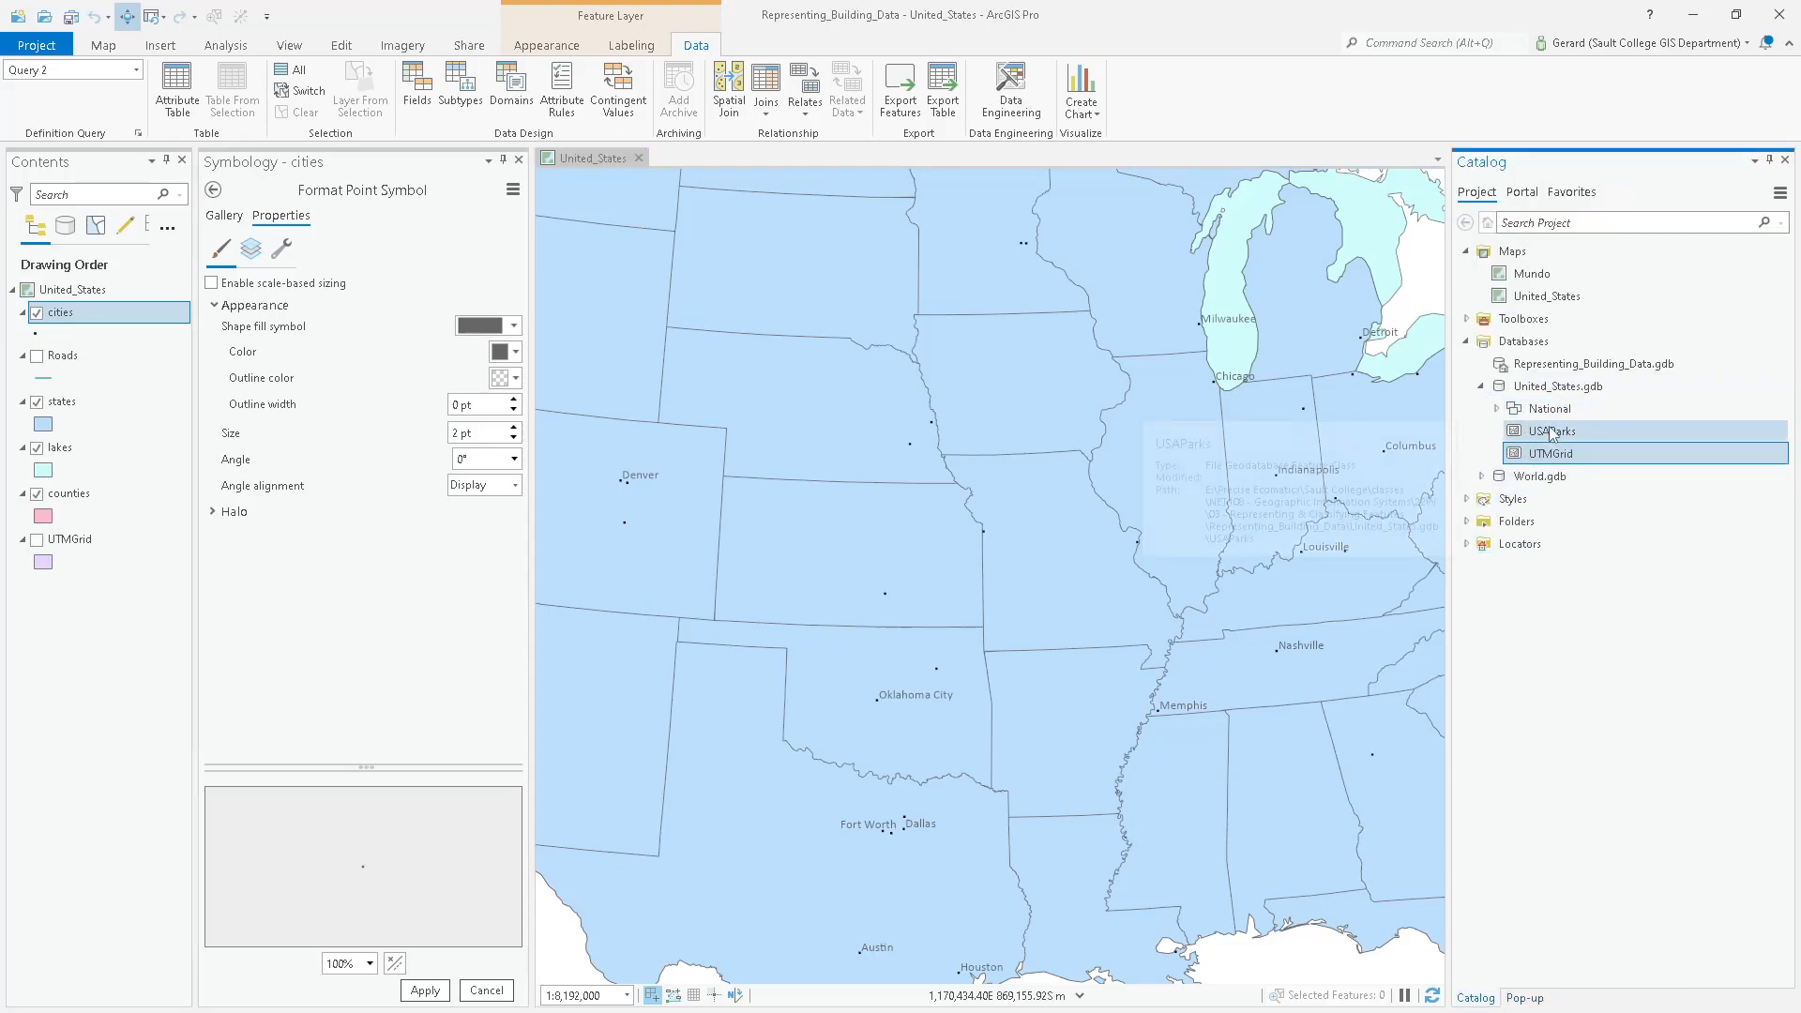
click(1784, 161)
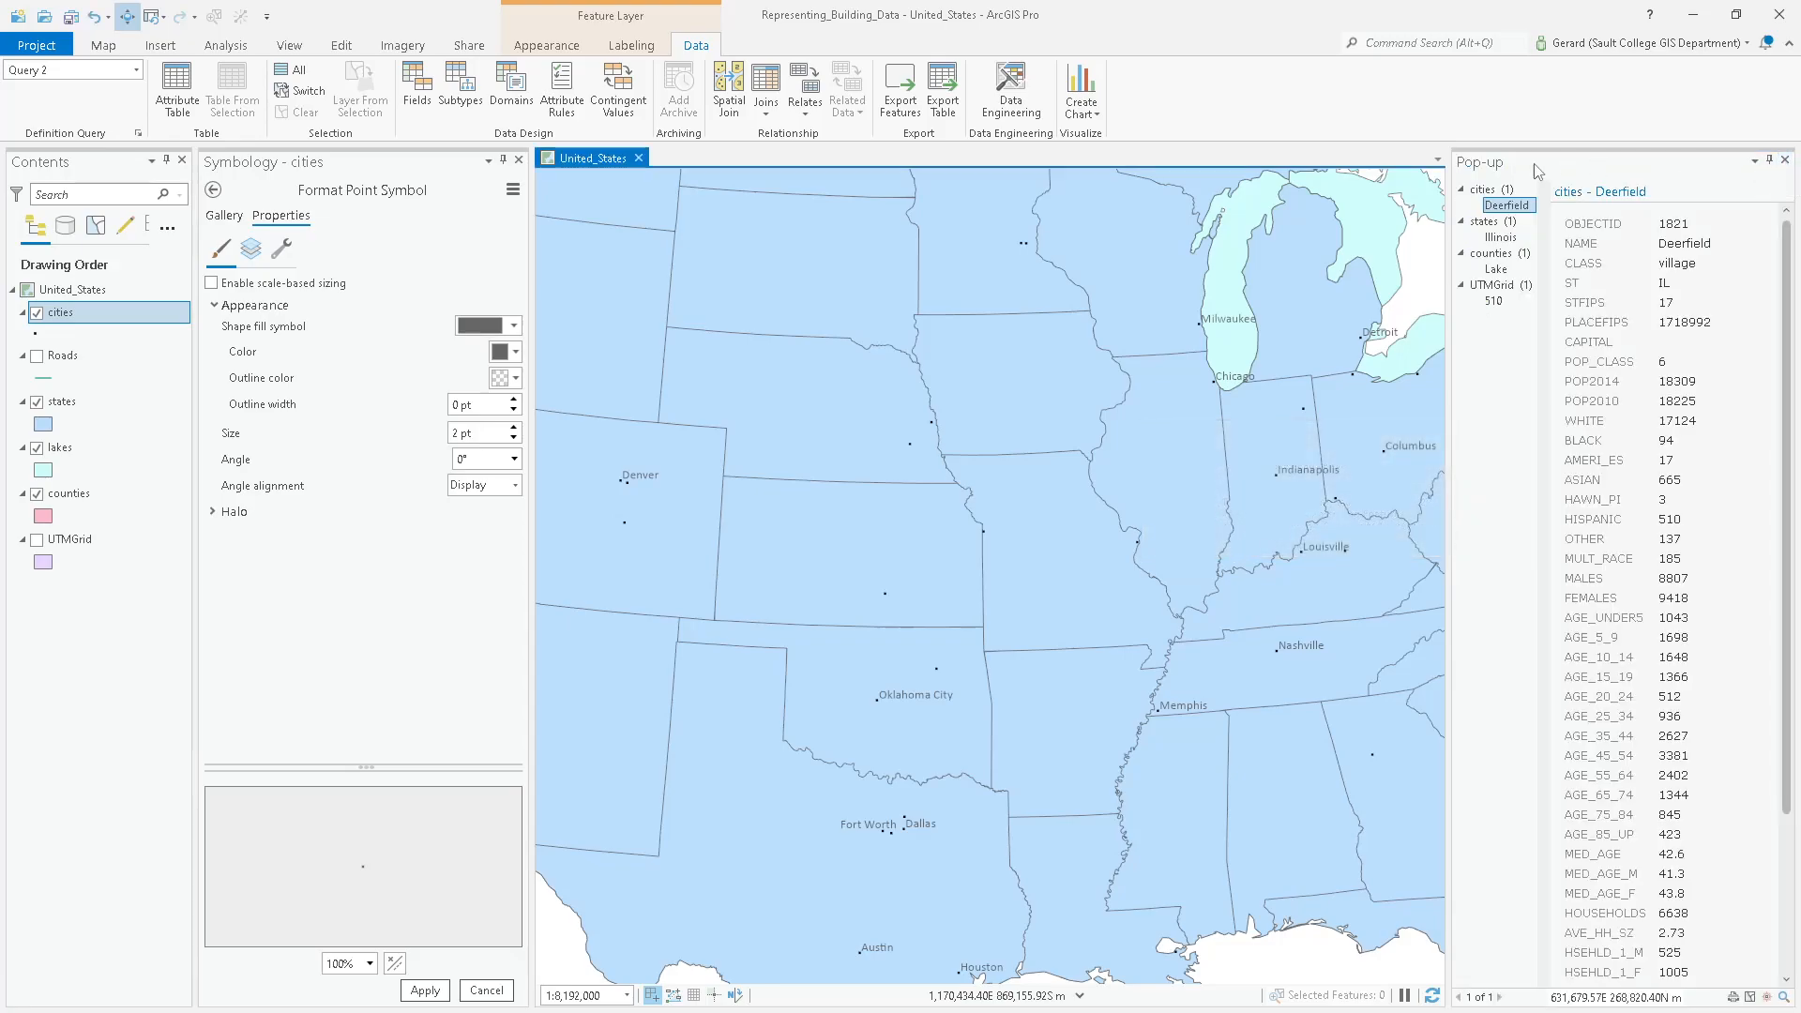
click(1032, 405)
click(1498, 237)
click(1496, 205)
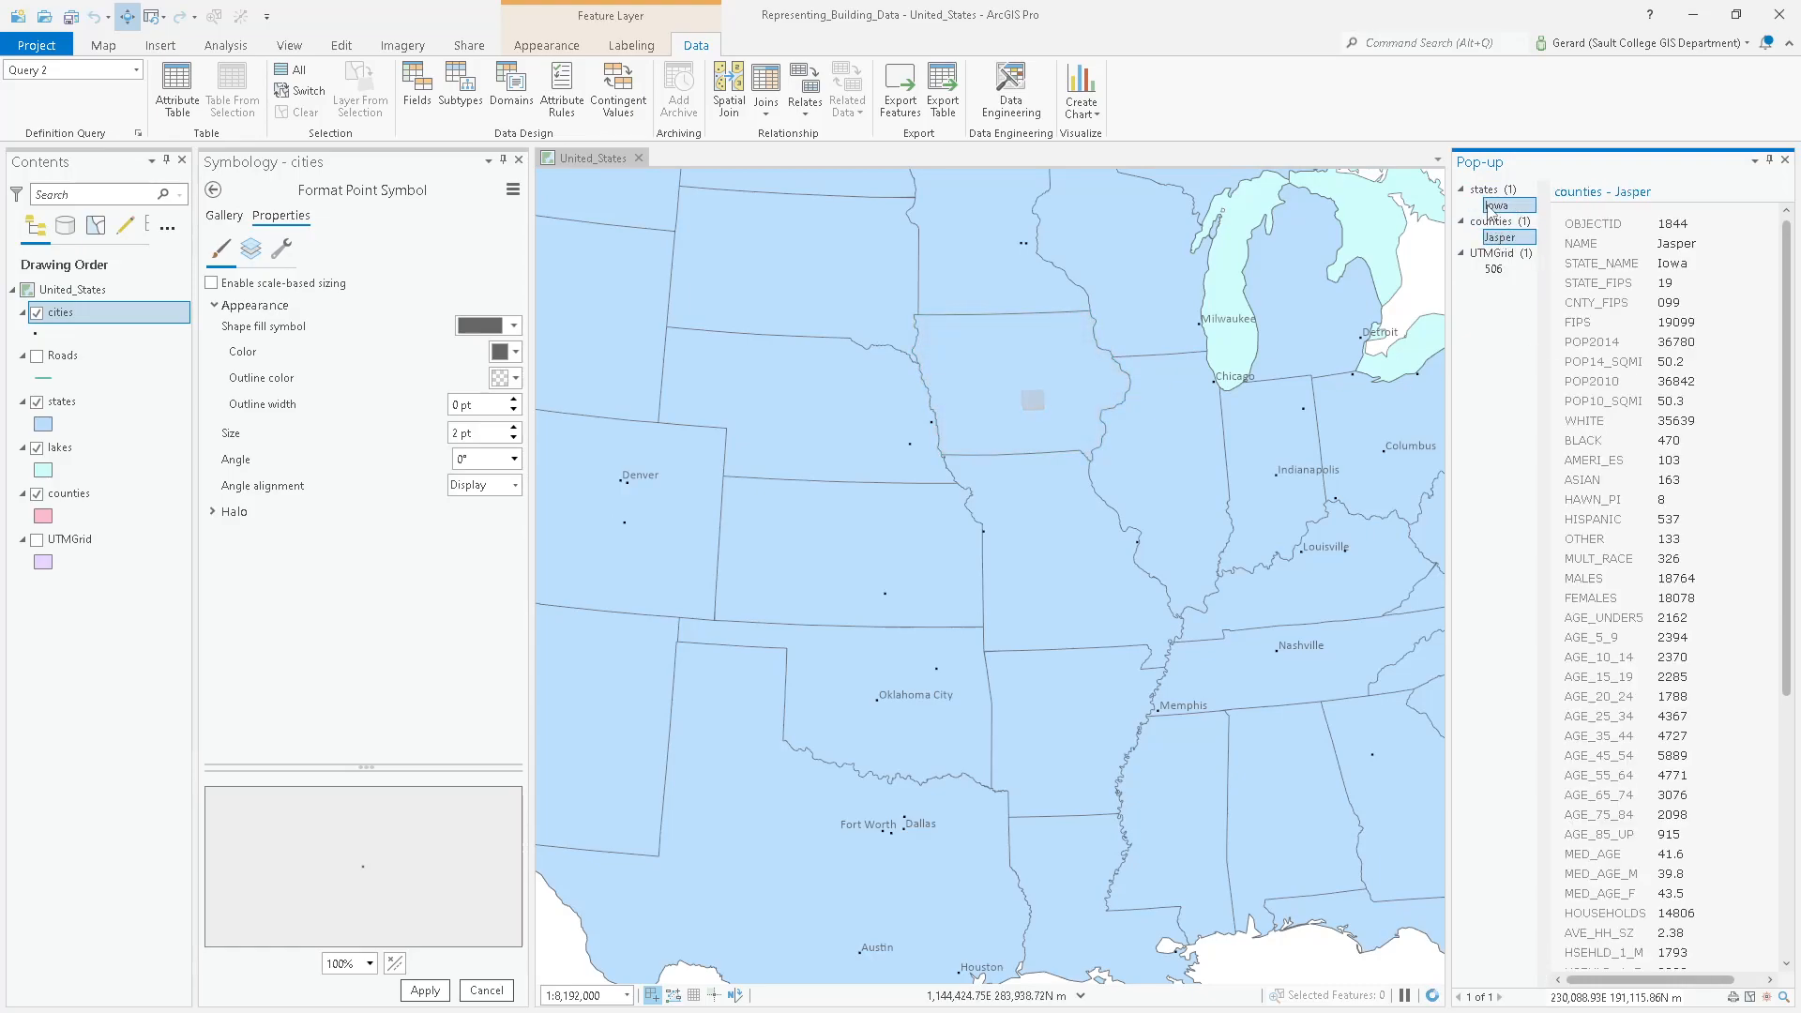
Limit the Explore tool's pop-ups to Visible Layers and compare the state and county attributes at a location in Nebraska.
click(101, 46)
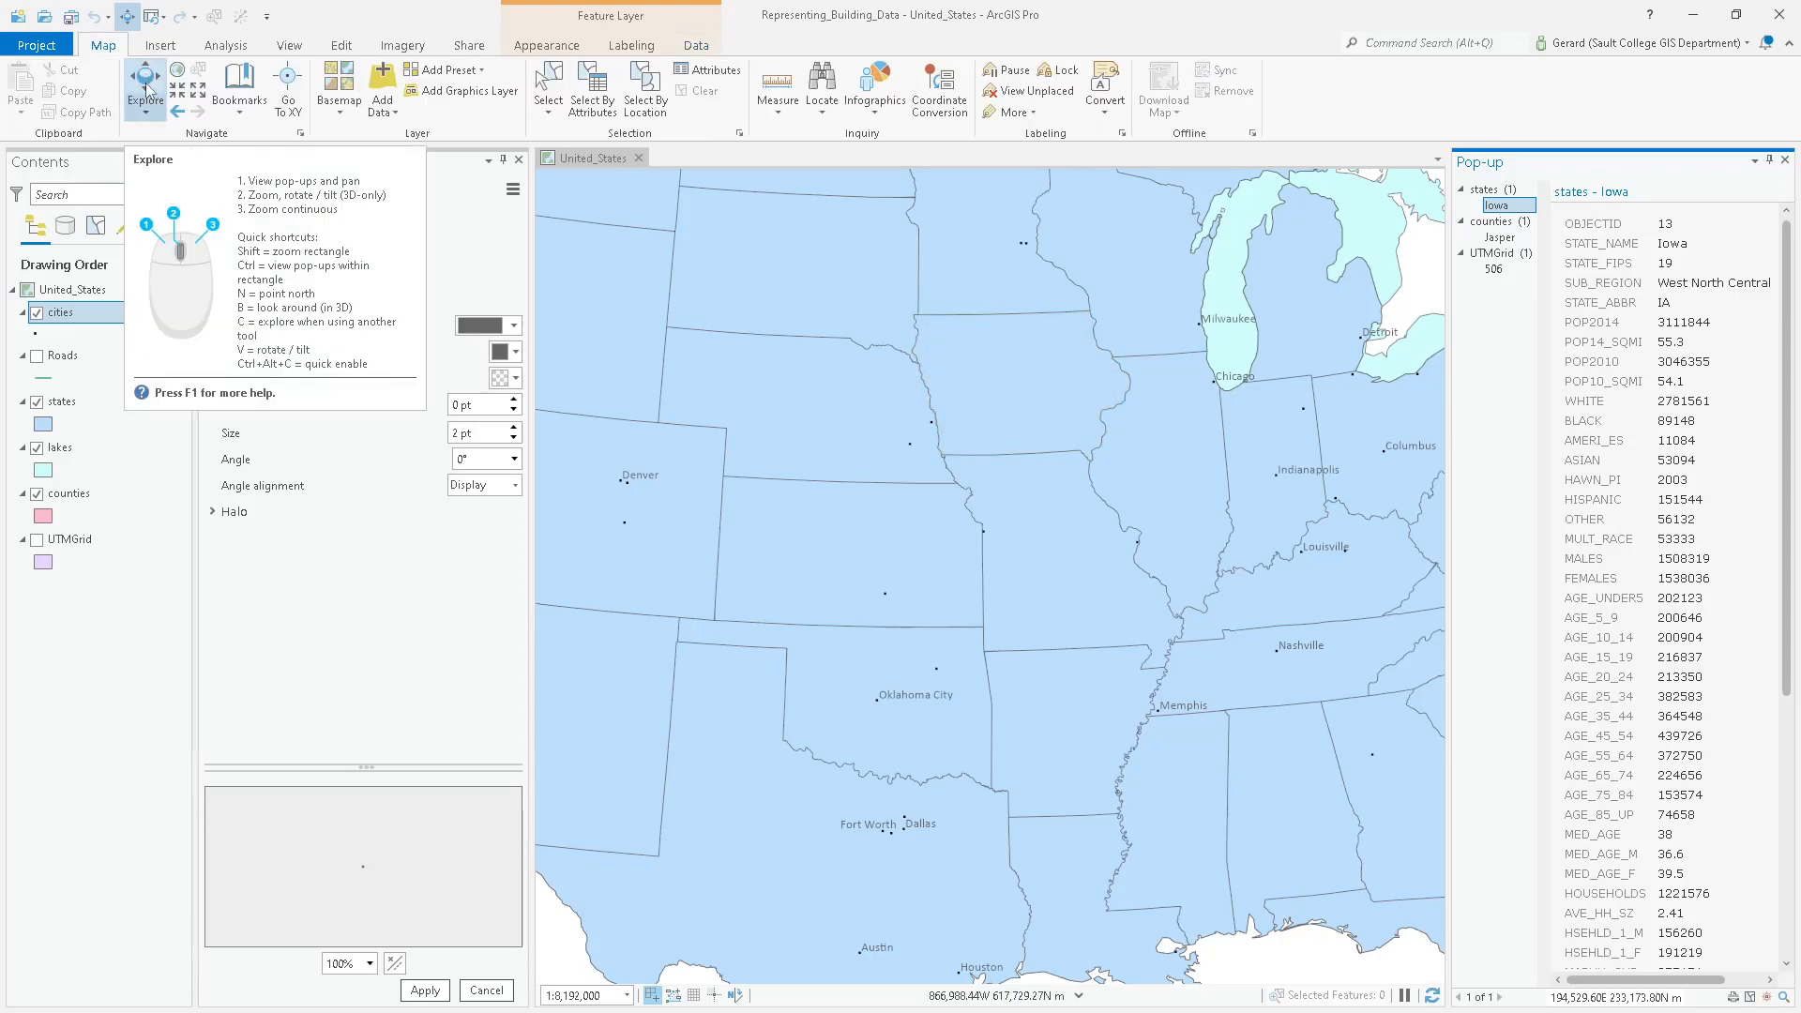
click(798, 418)
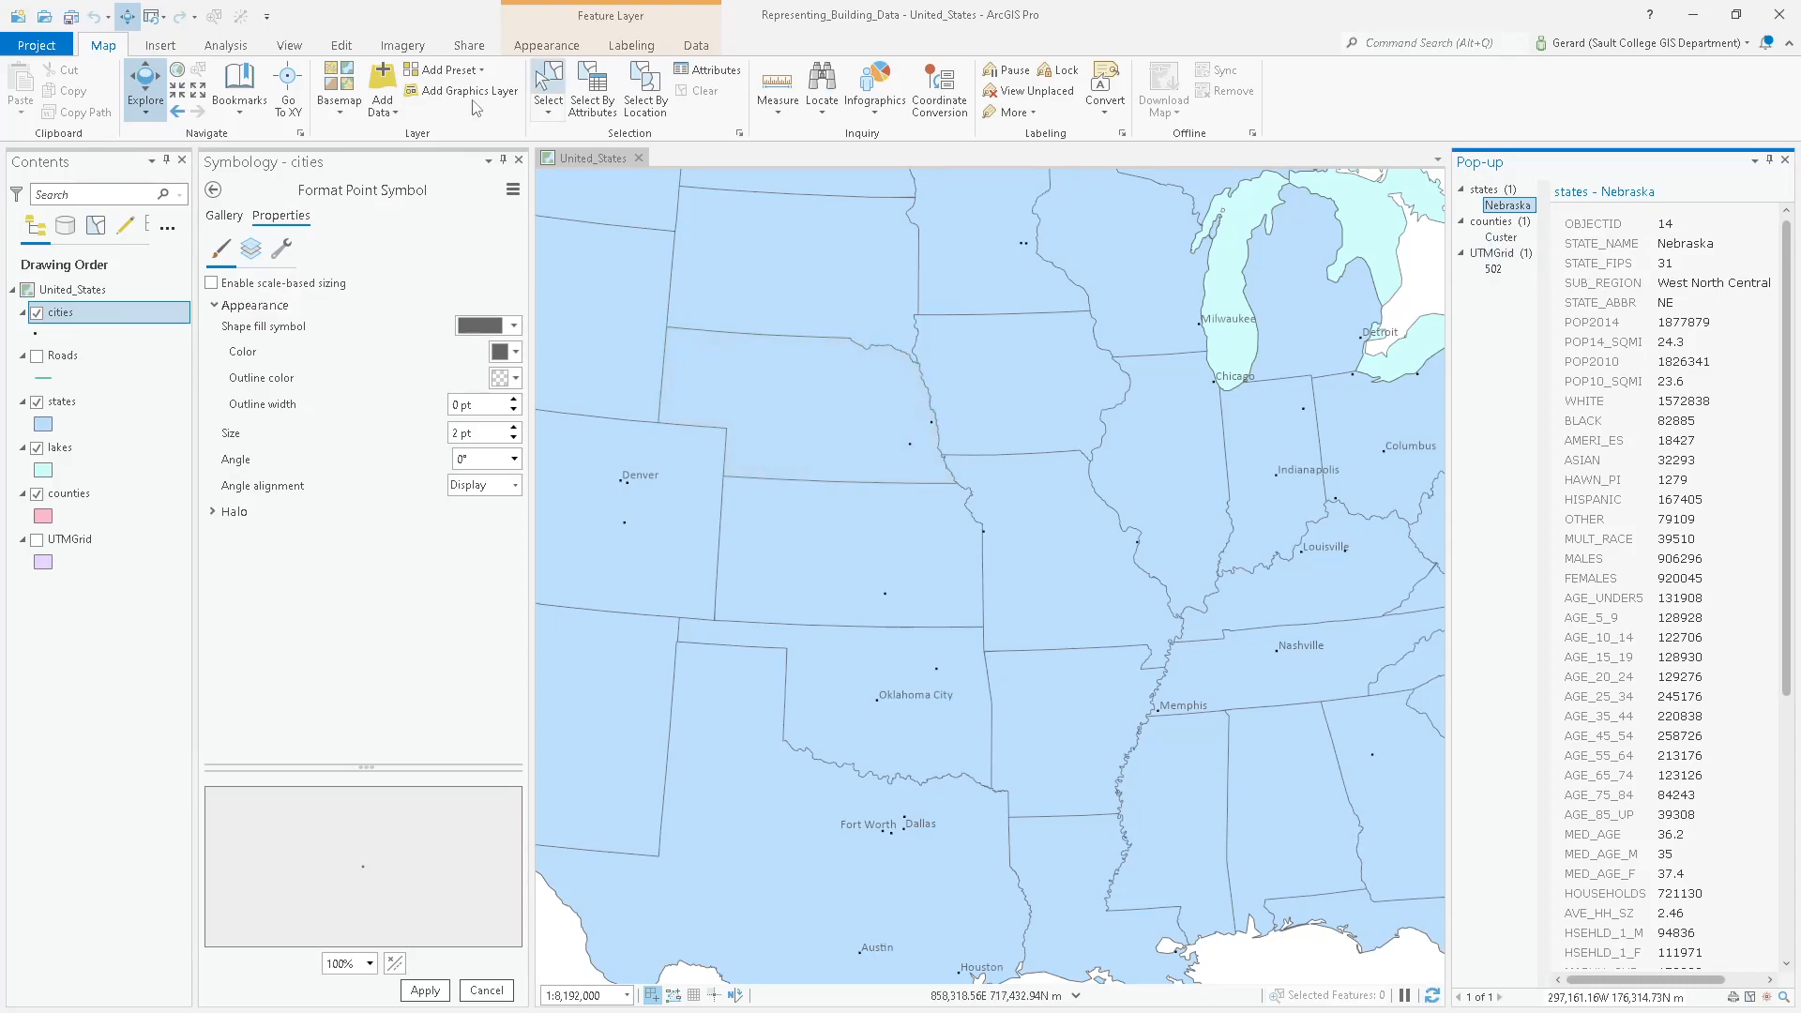
click(157, 113)
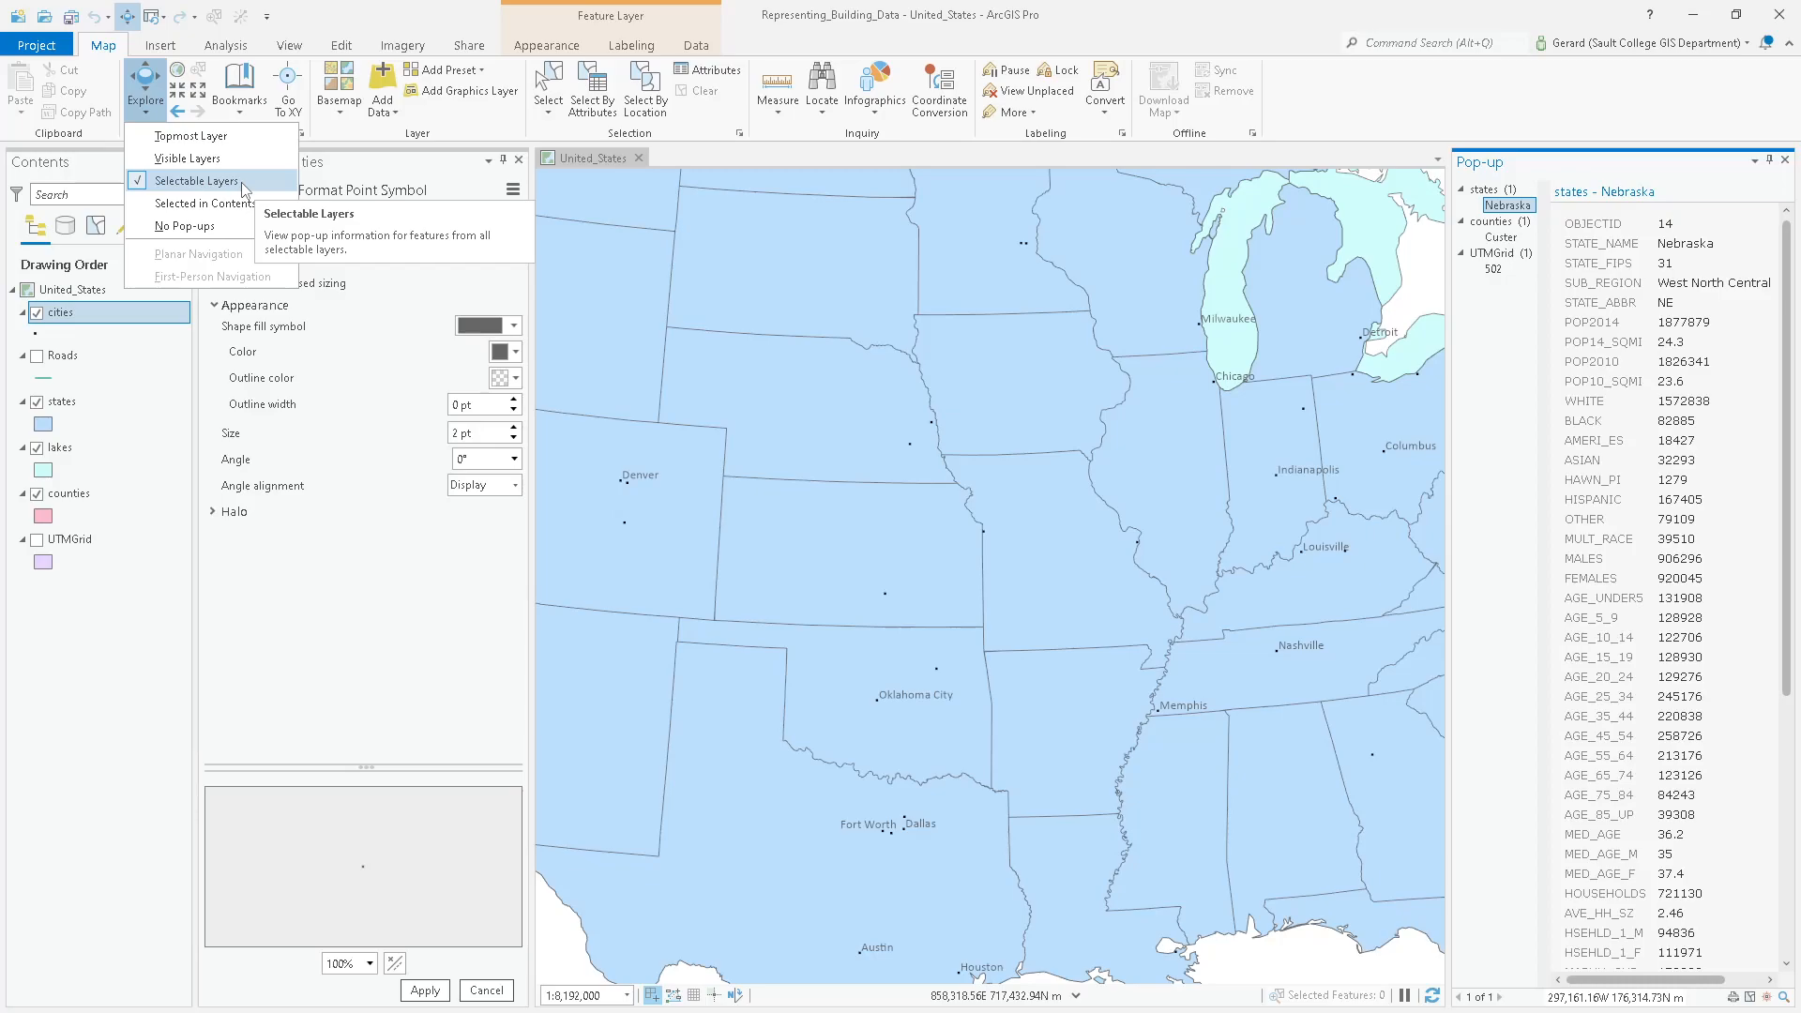
click(191, 157)
click(856, 413)
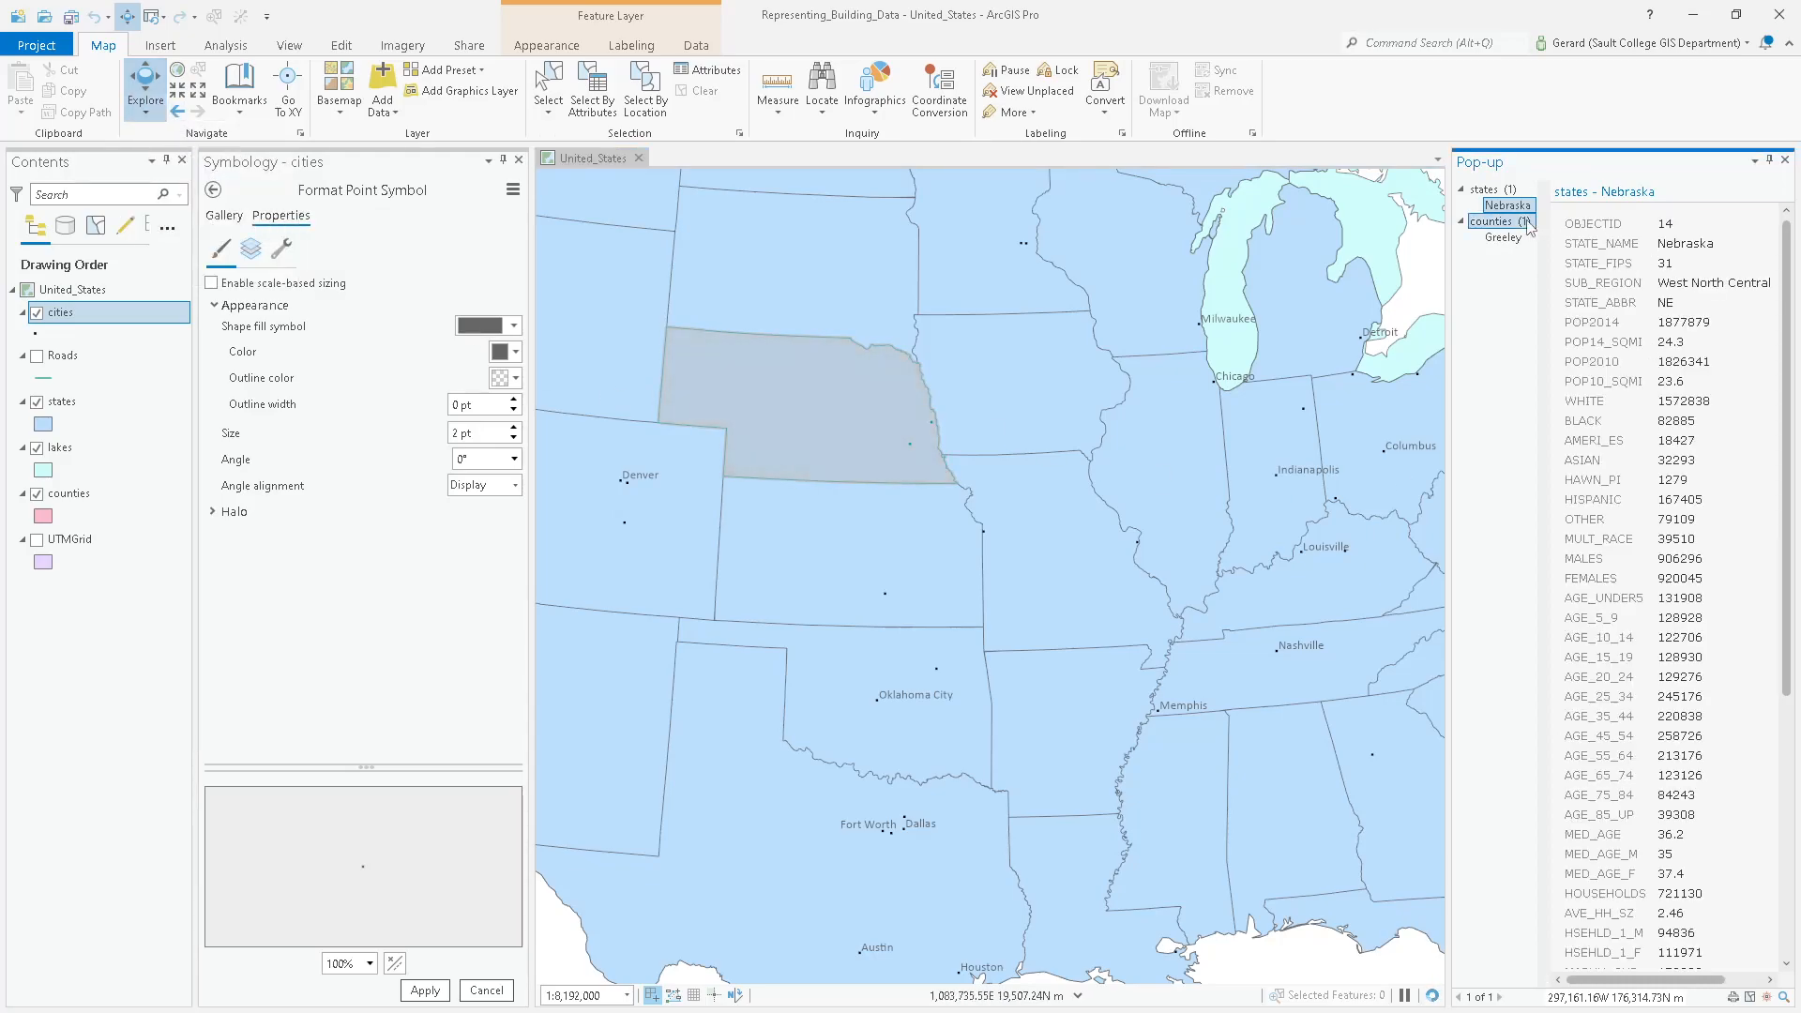
click(832, 410)
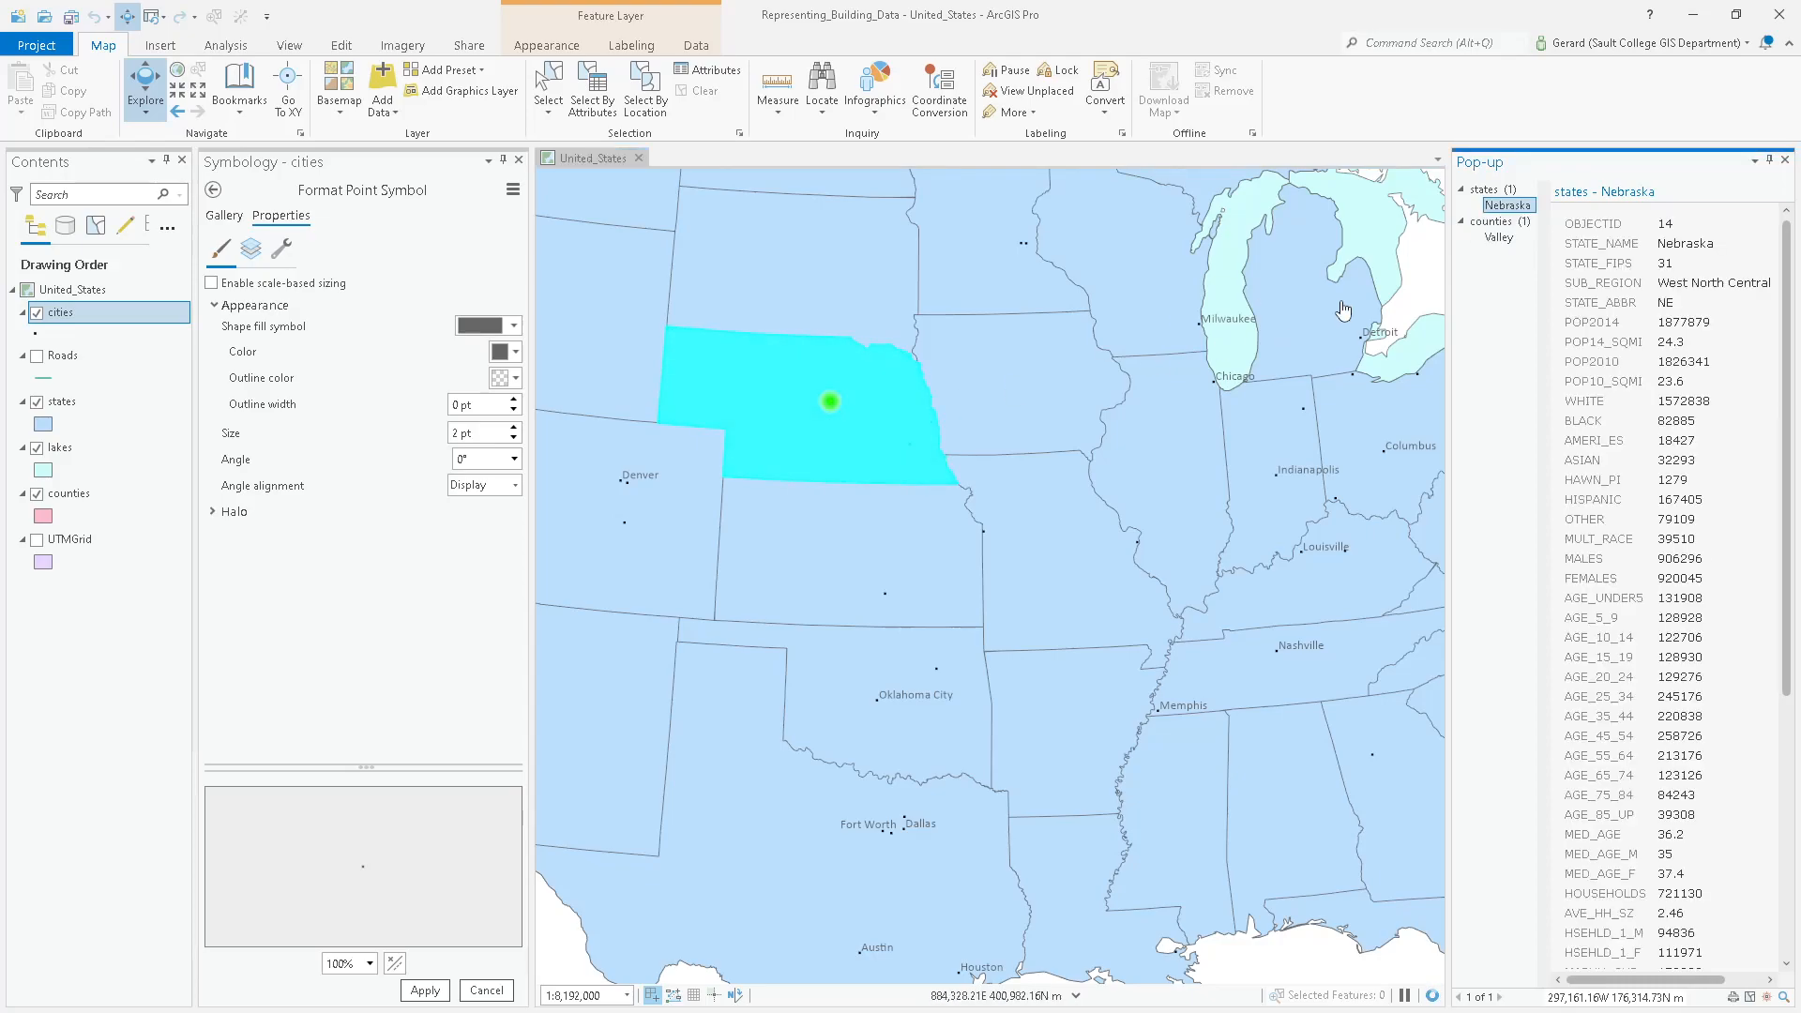
click(1500, 238)
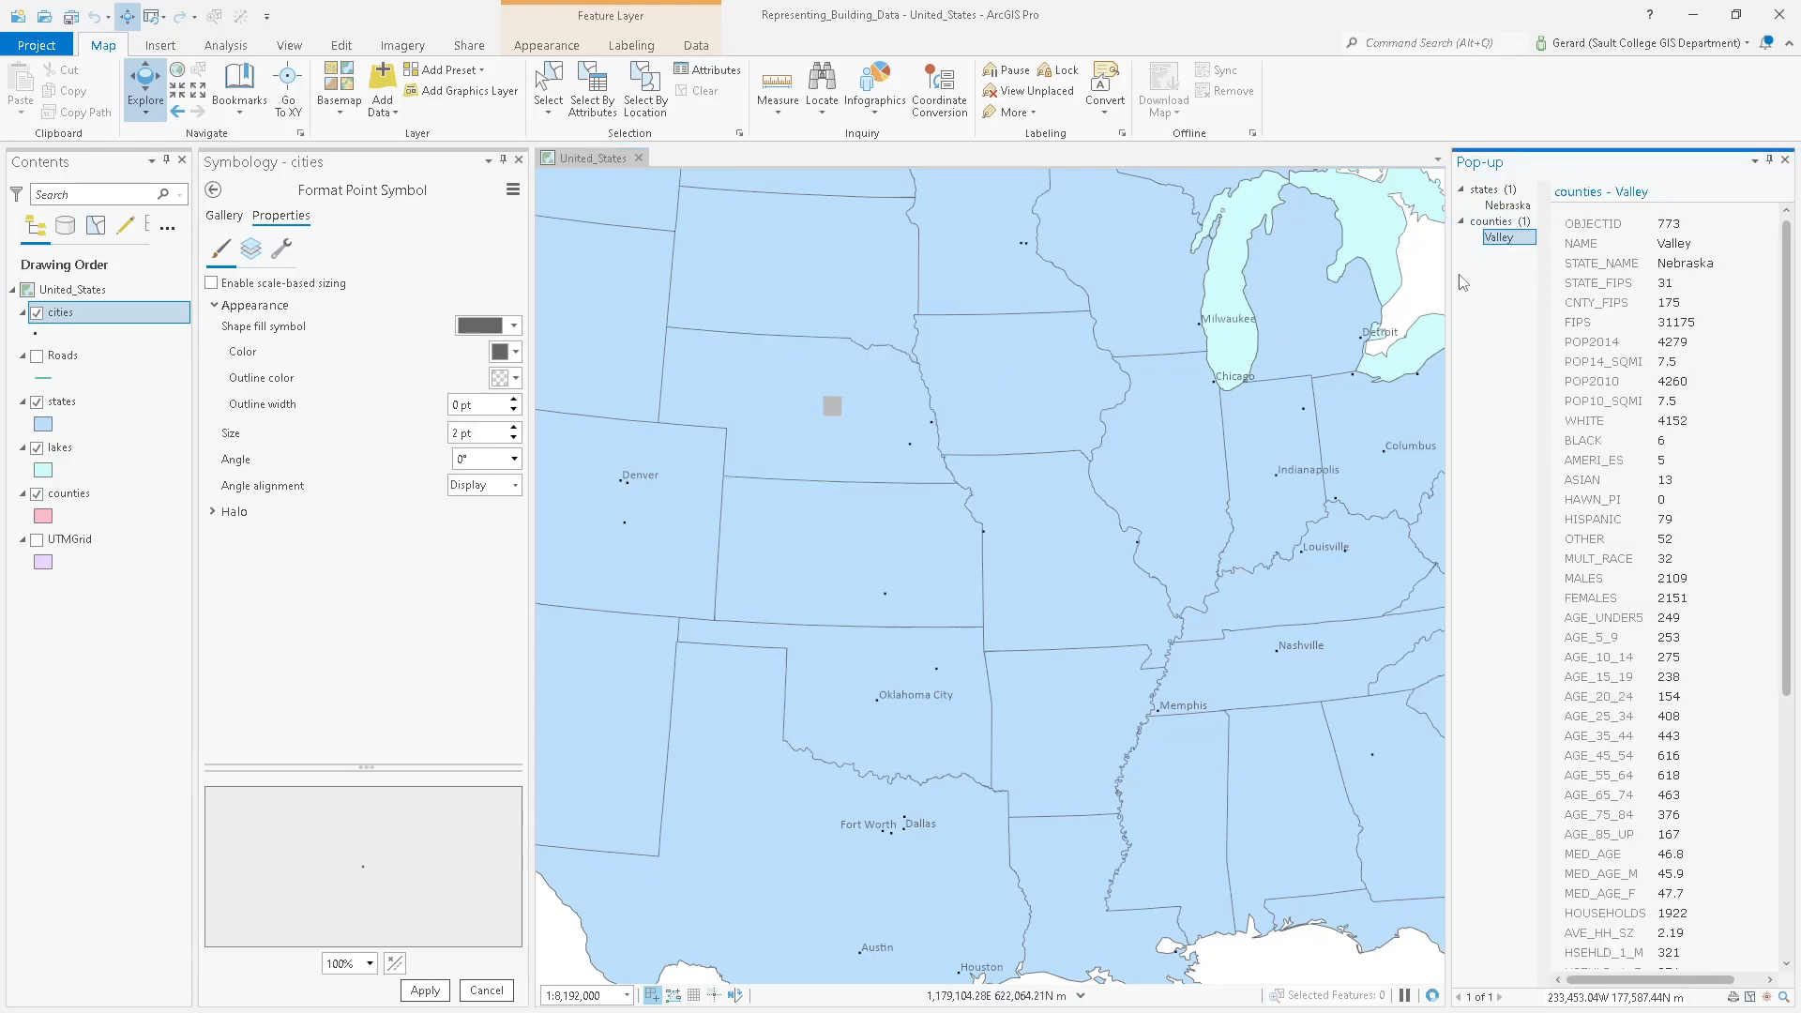
click(1504, 206)
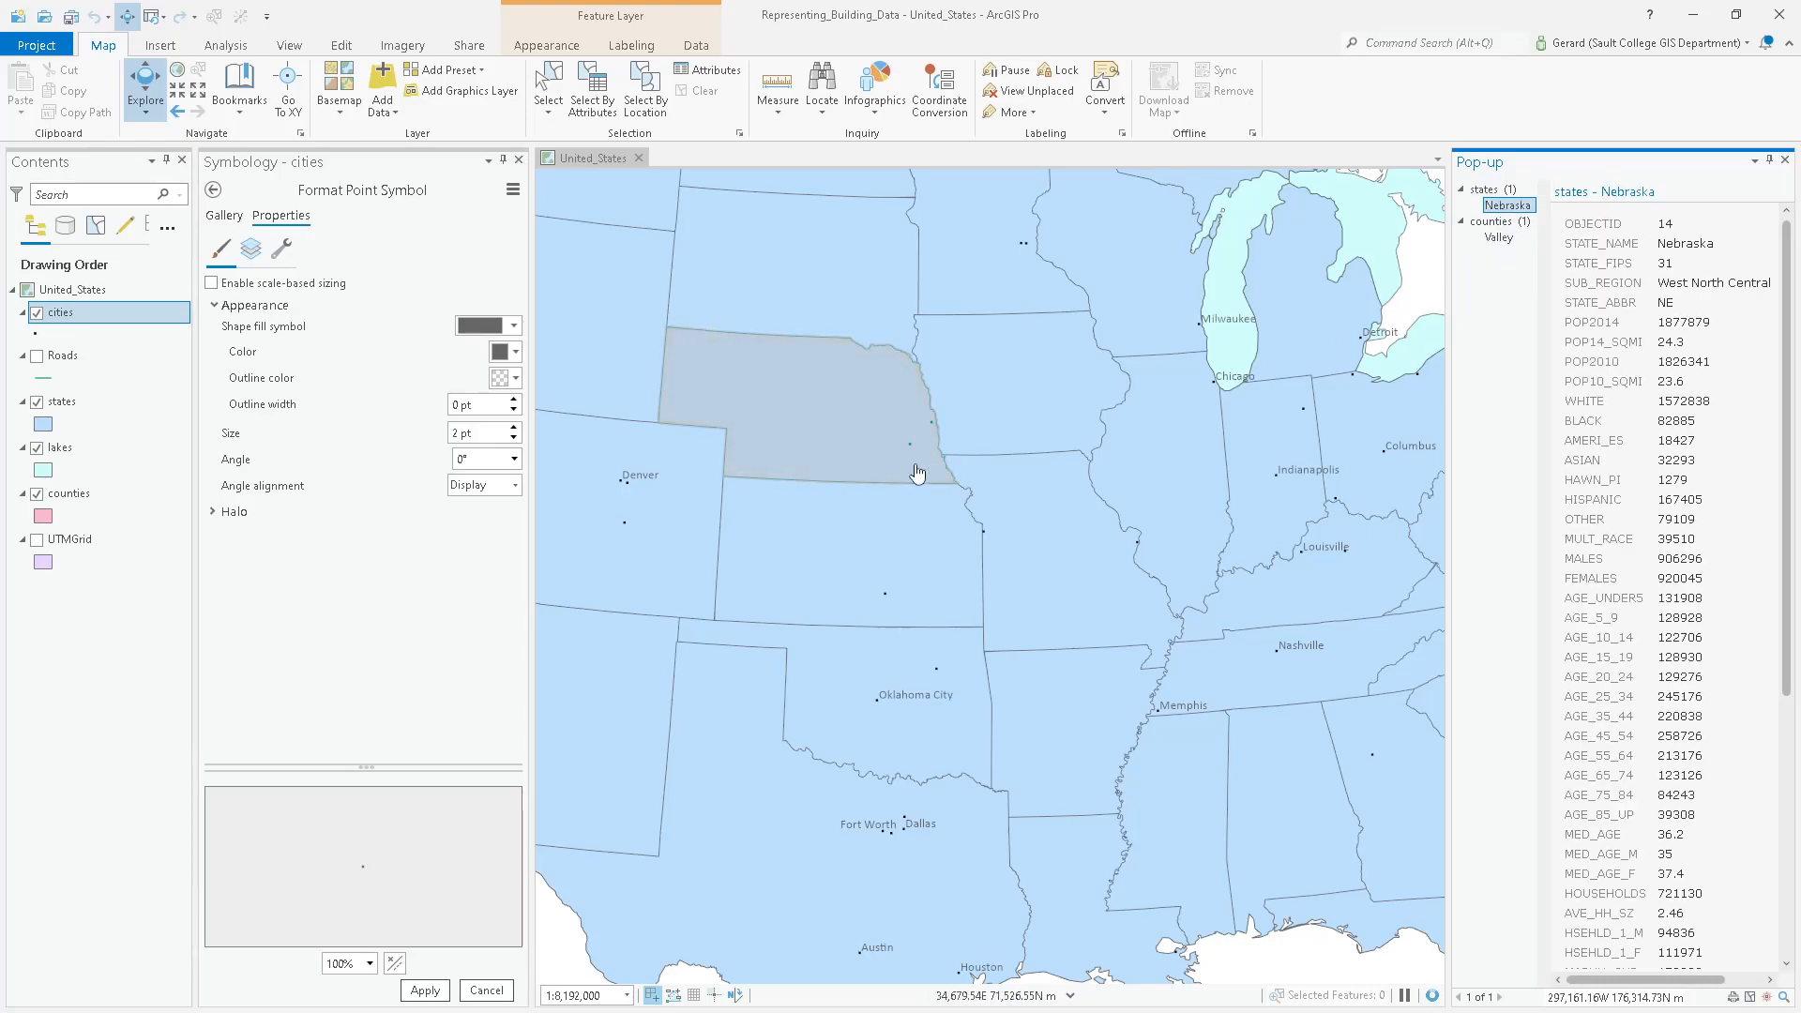
Apply the pending cities symbol formatting and move the states layer between lakes and counties, opening its symbol properties.
click(89, 406)
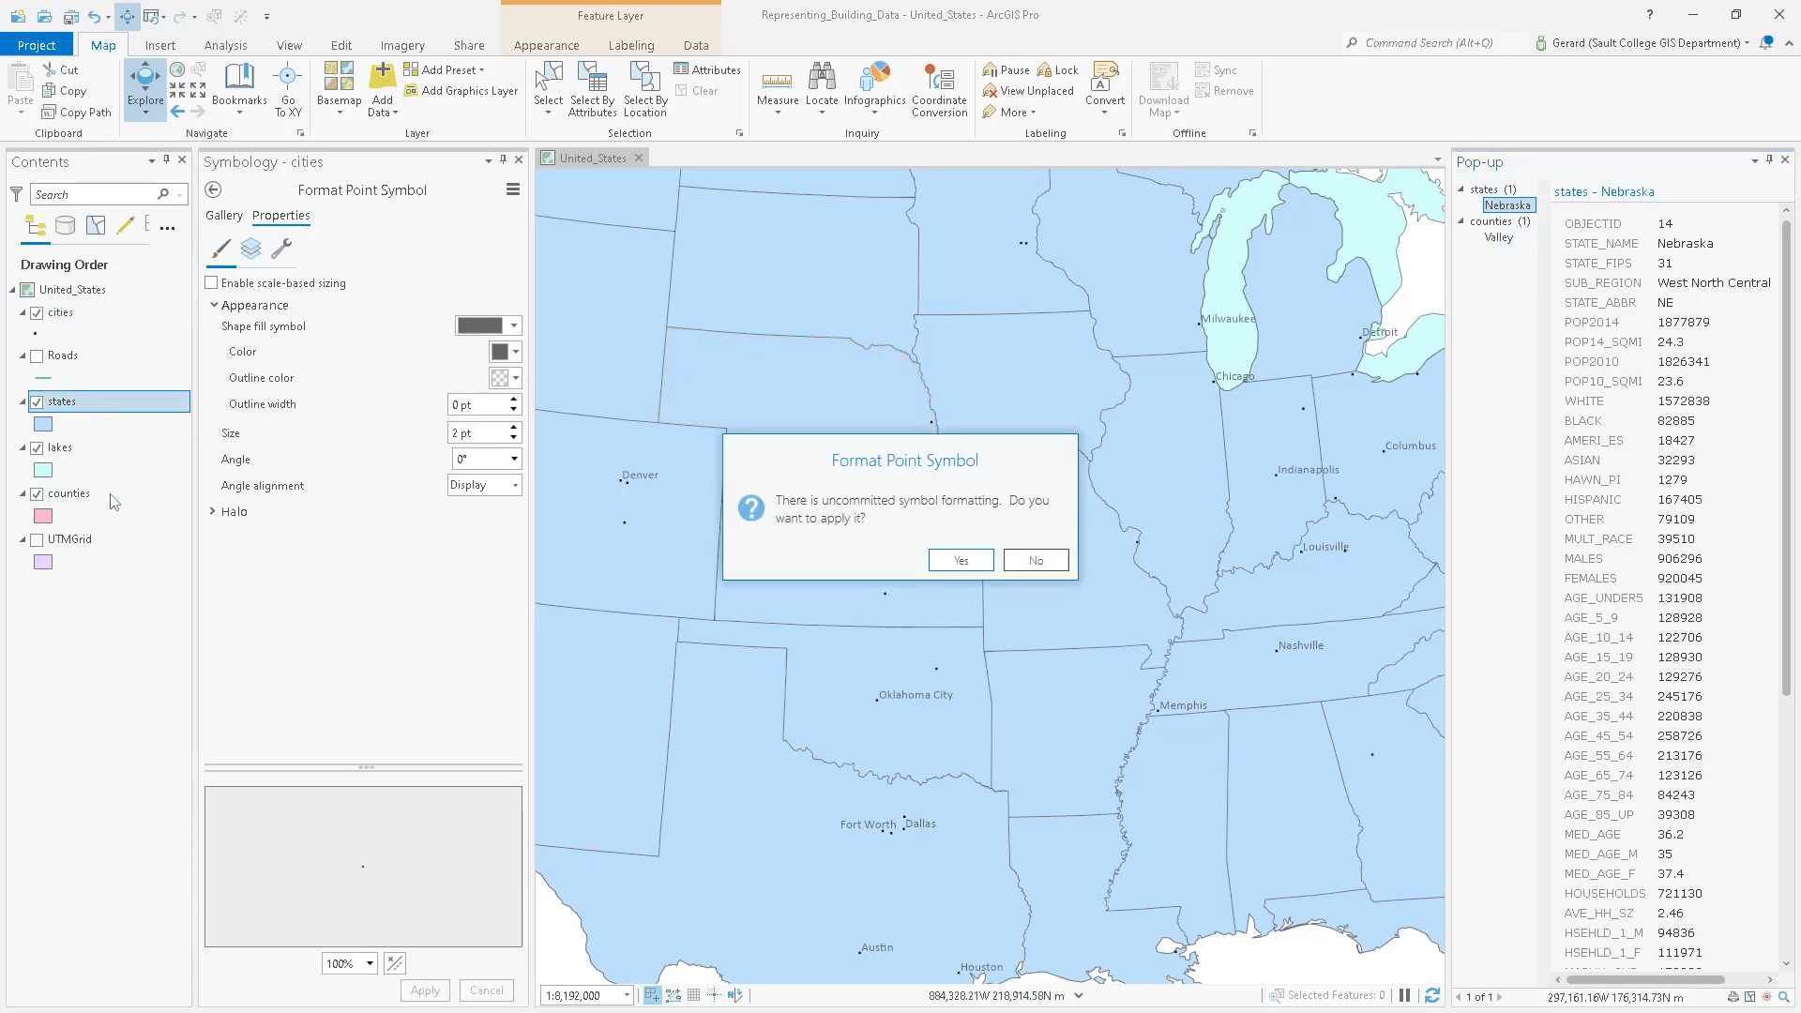
click(958, 560)
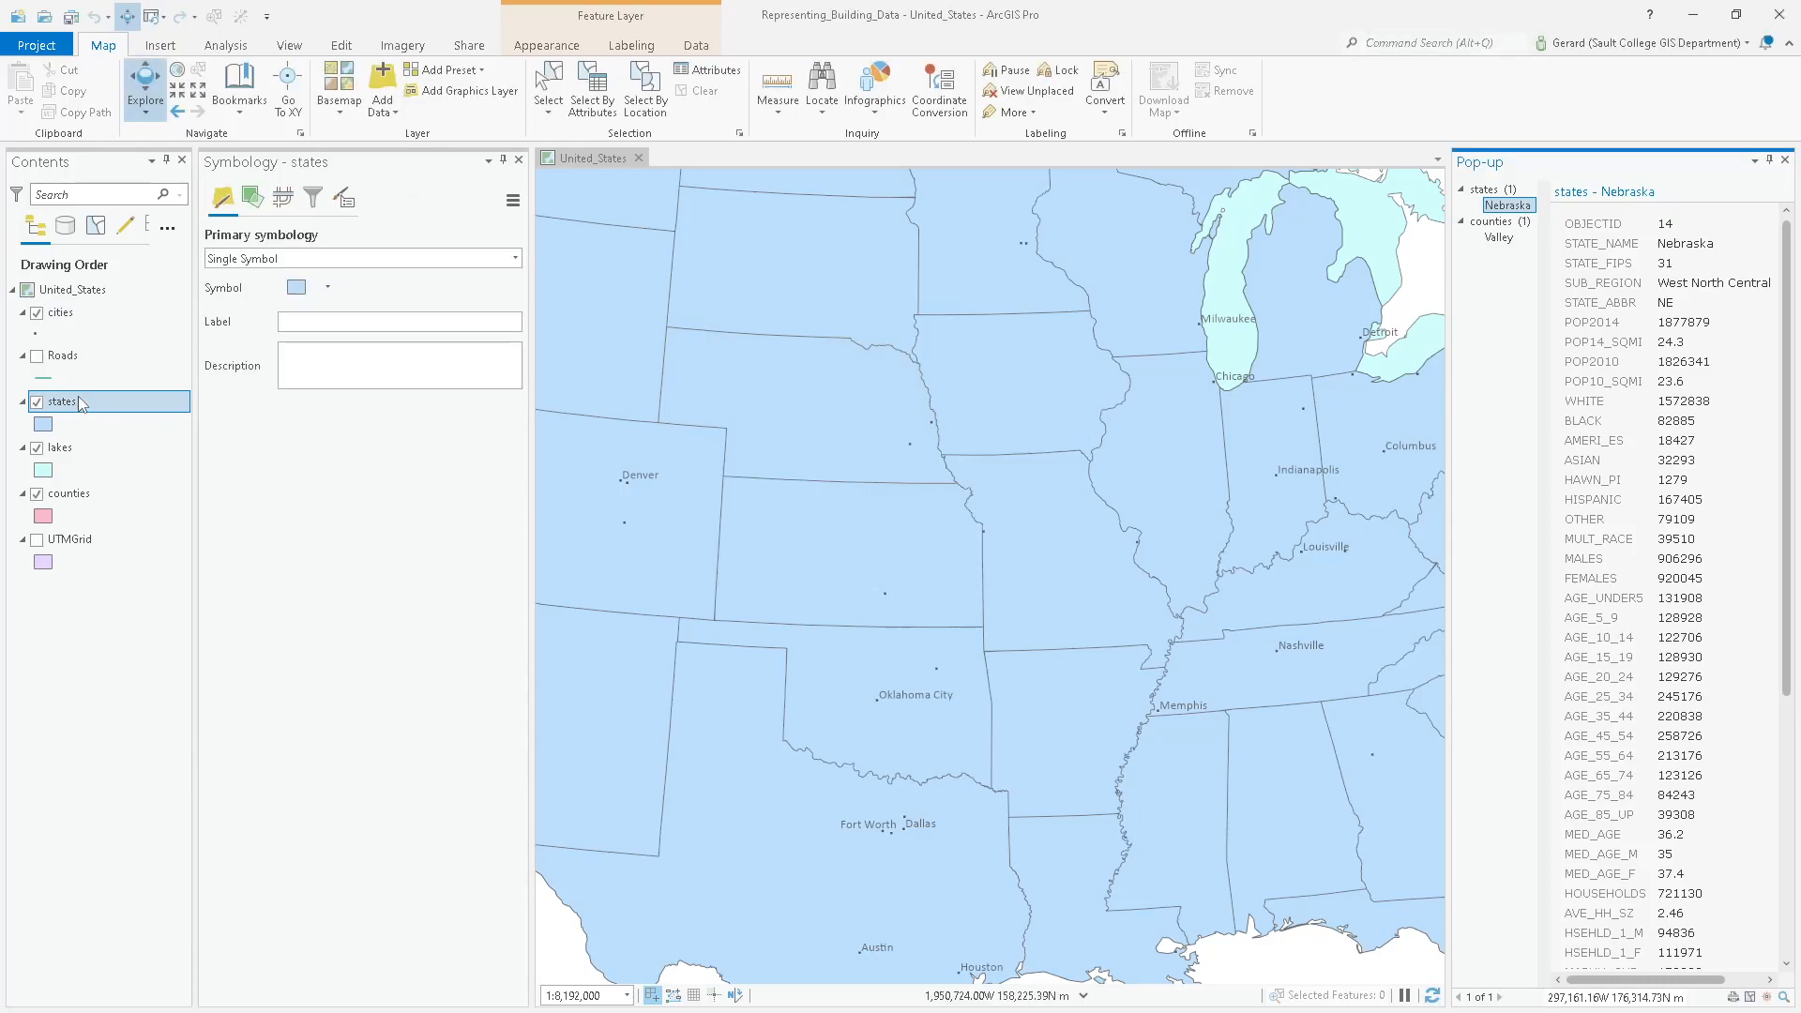
drag(78, 399, 93, 541)
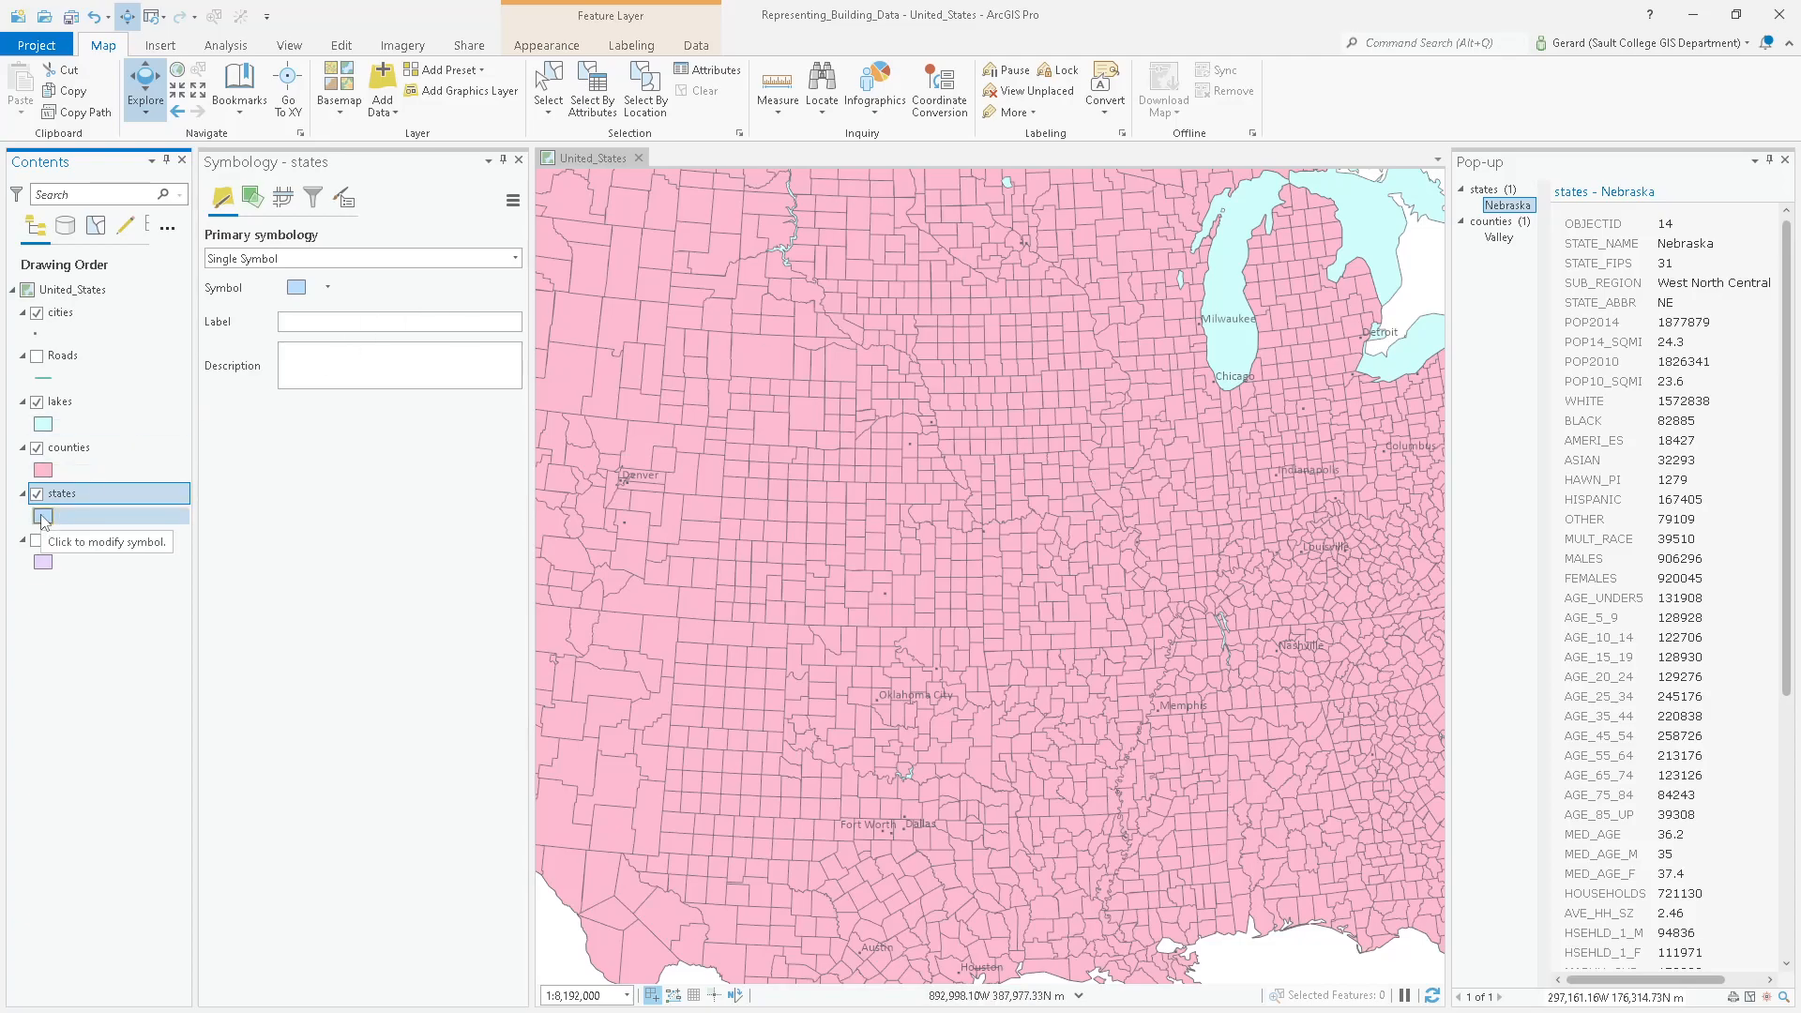
drag(43, 519, 84, 435)
click(47, 474)
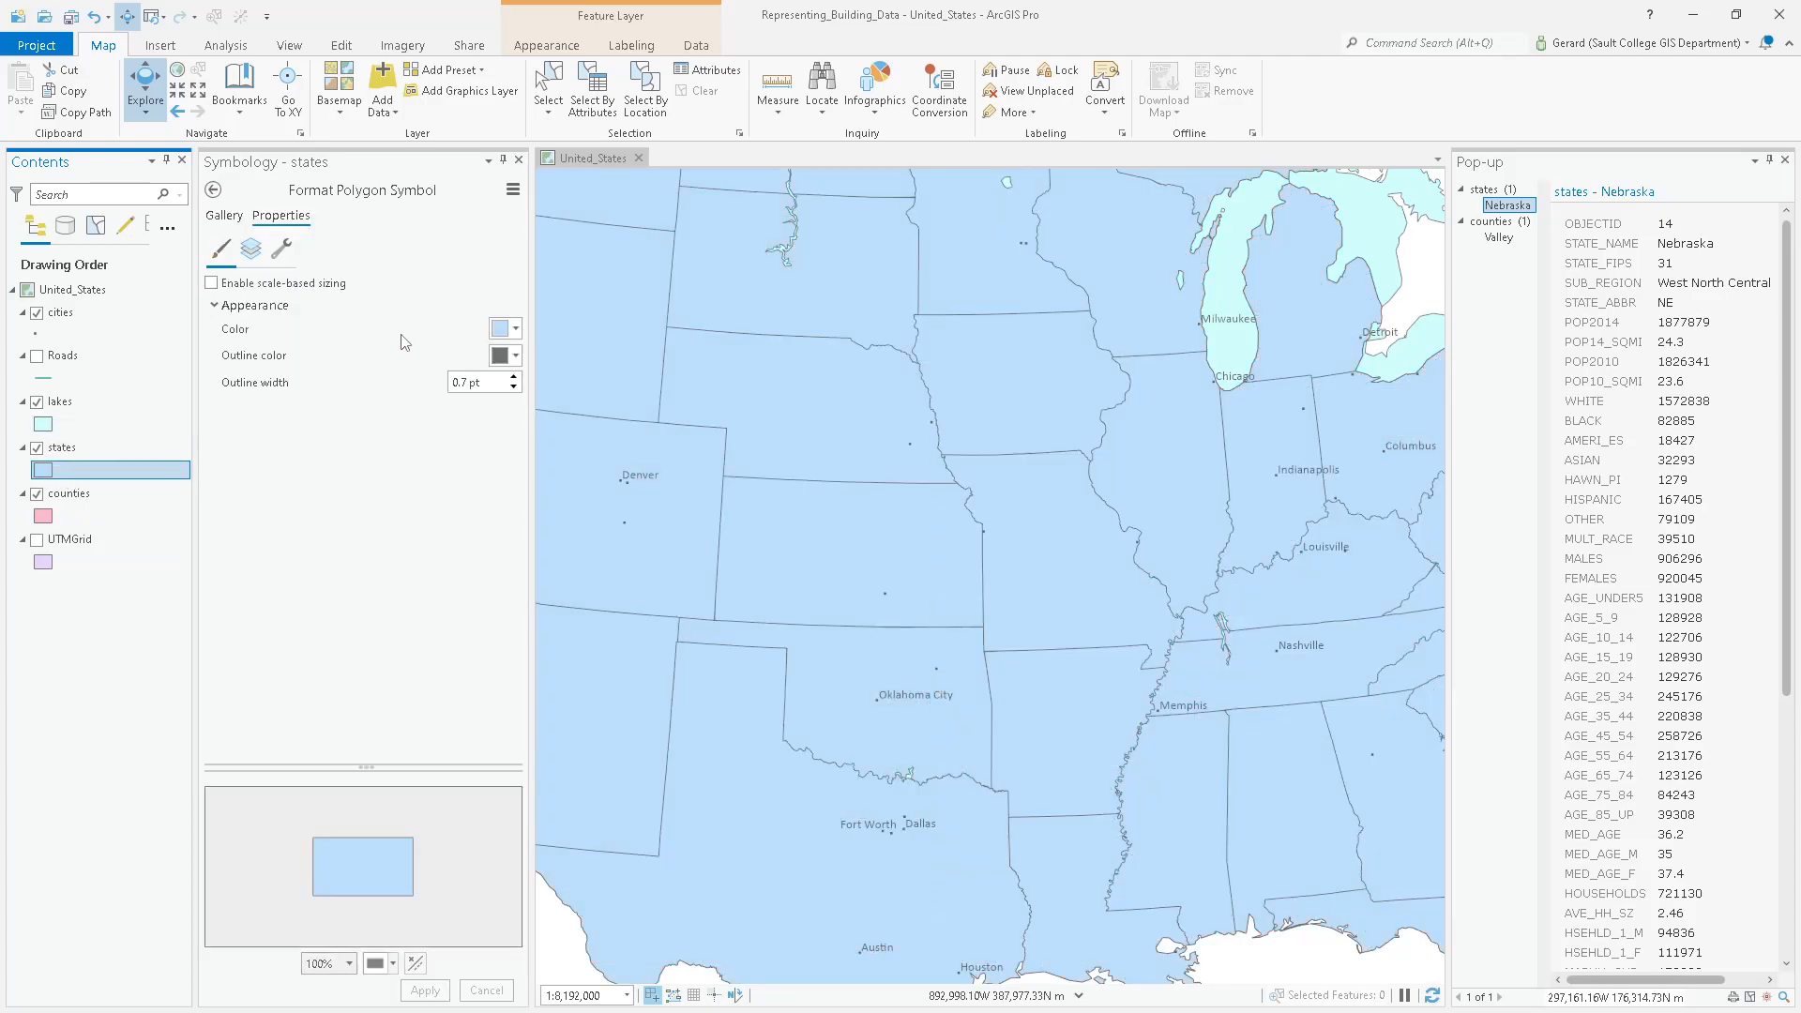
Give the states layer's symbol no fill colour and a 2 pt outline, and check the boundaries over the counties.
click(503, 343)
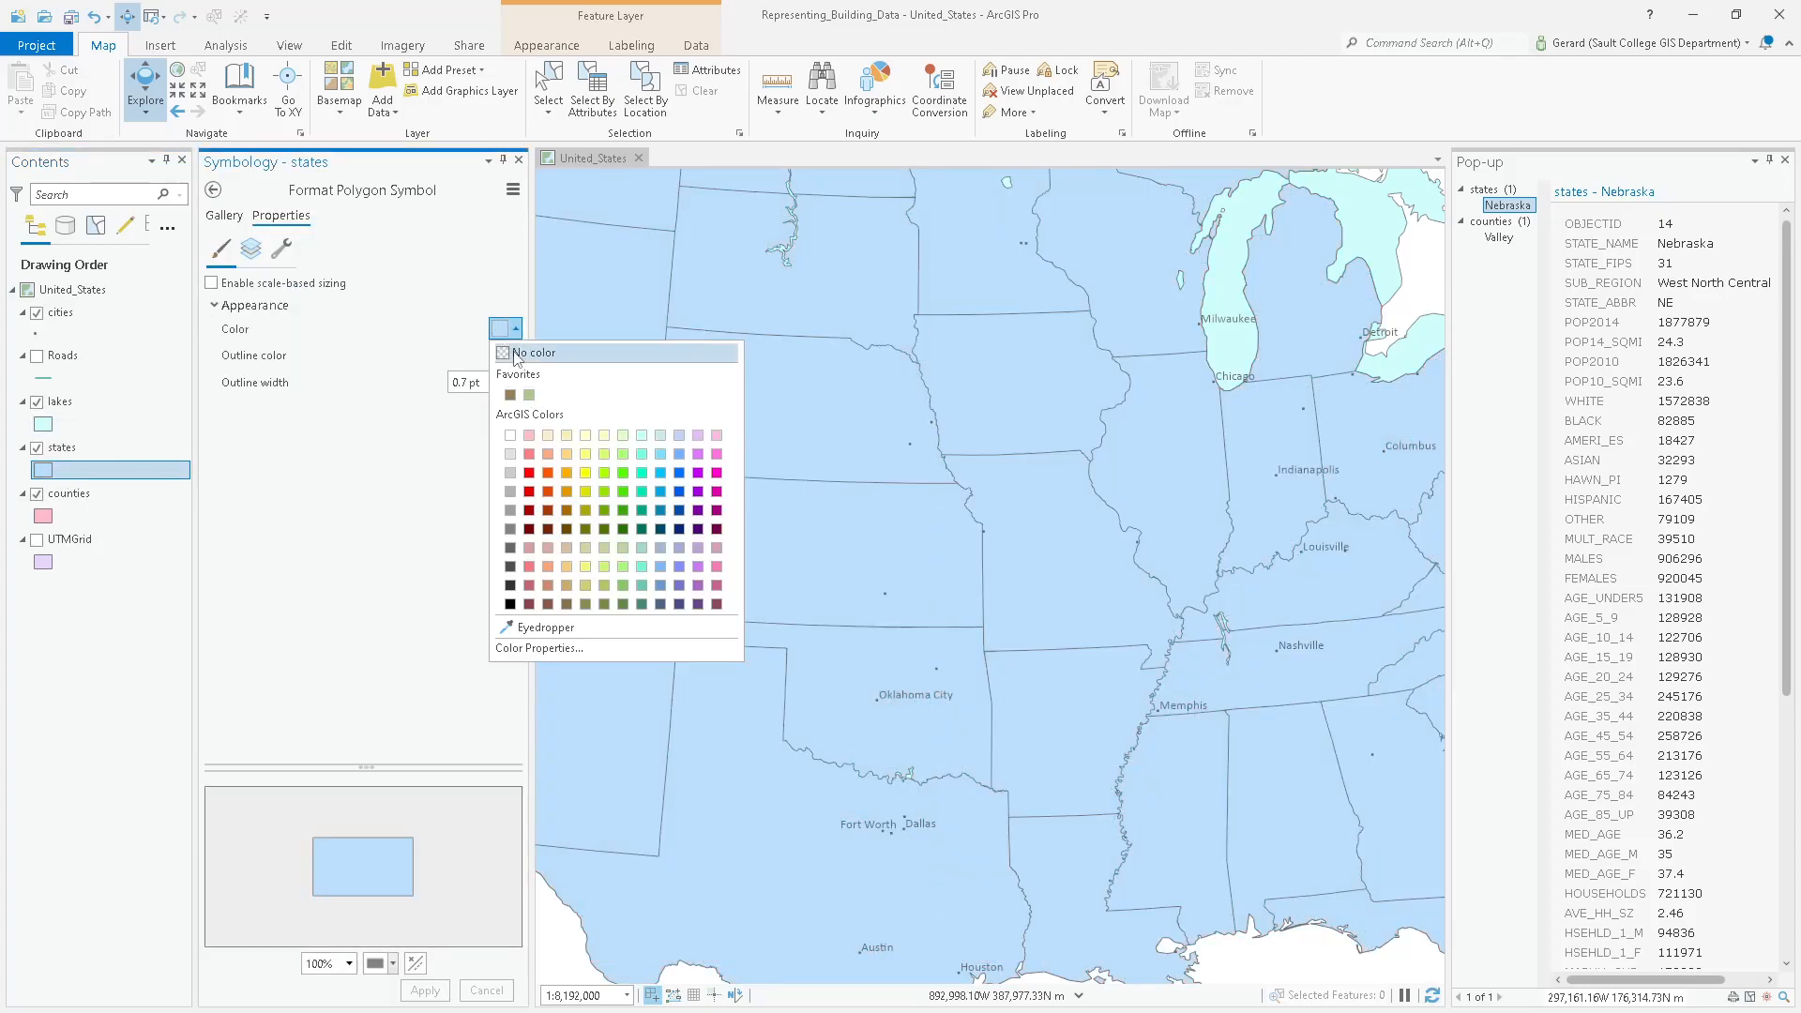
click(507, 354)
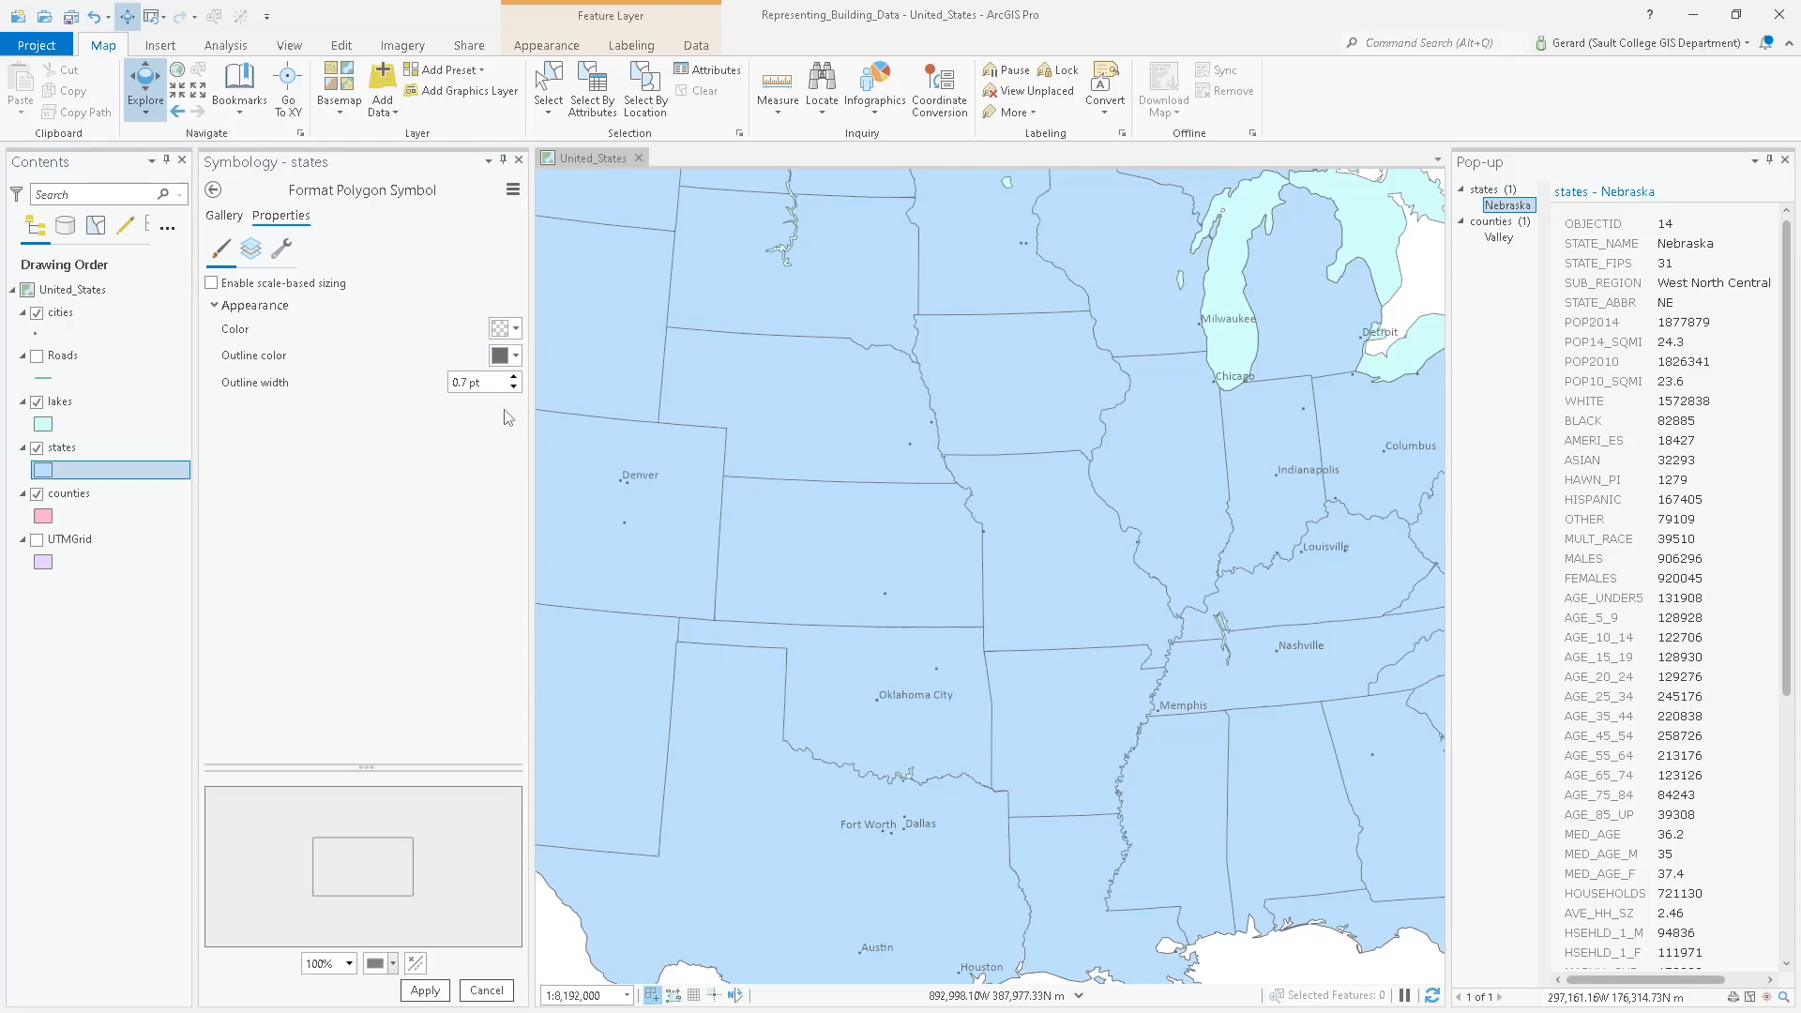
click(513, 376)
click(425, 990)
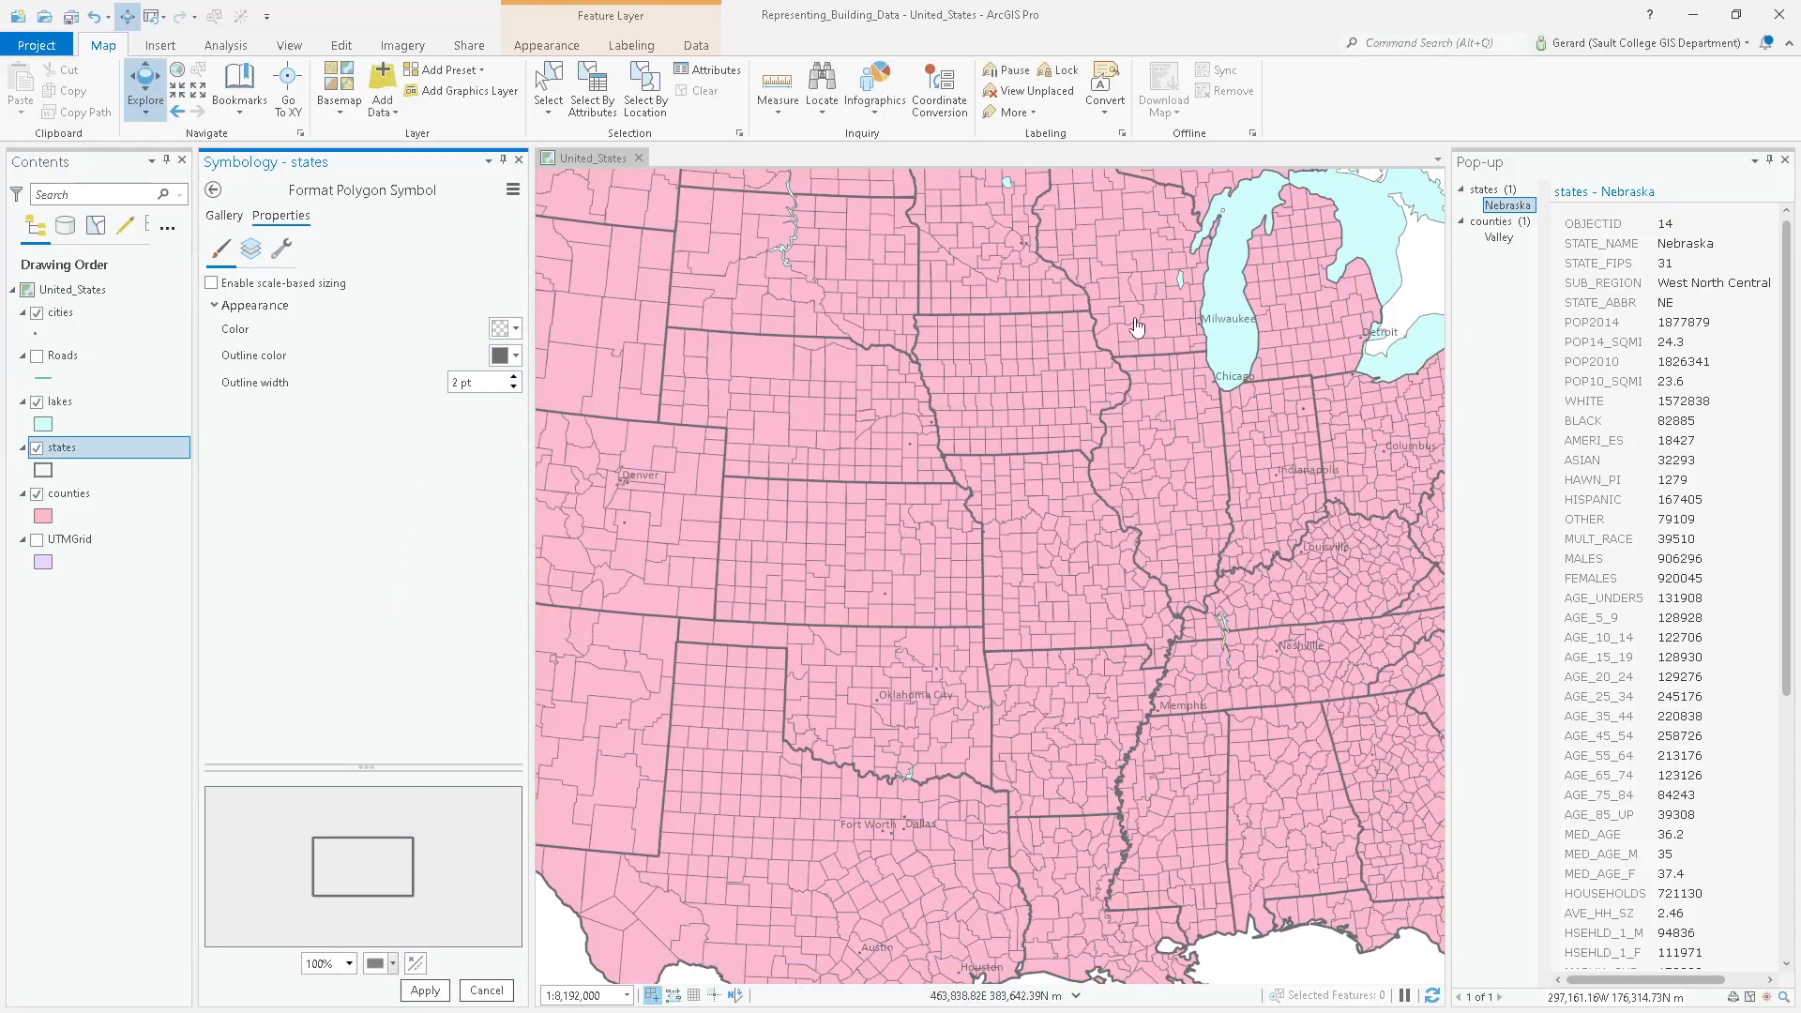
drag(1178, 604, 673, 651)
drag(917, 585, 1212, 610)
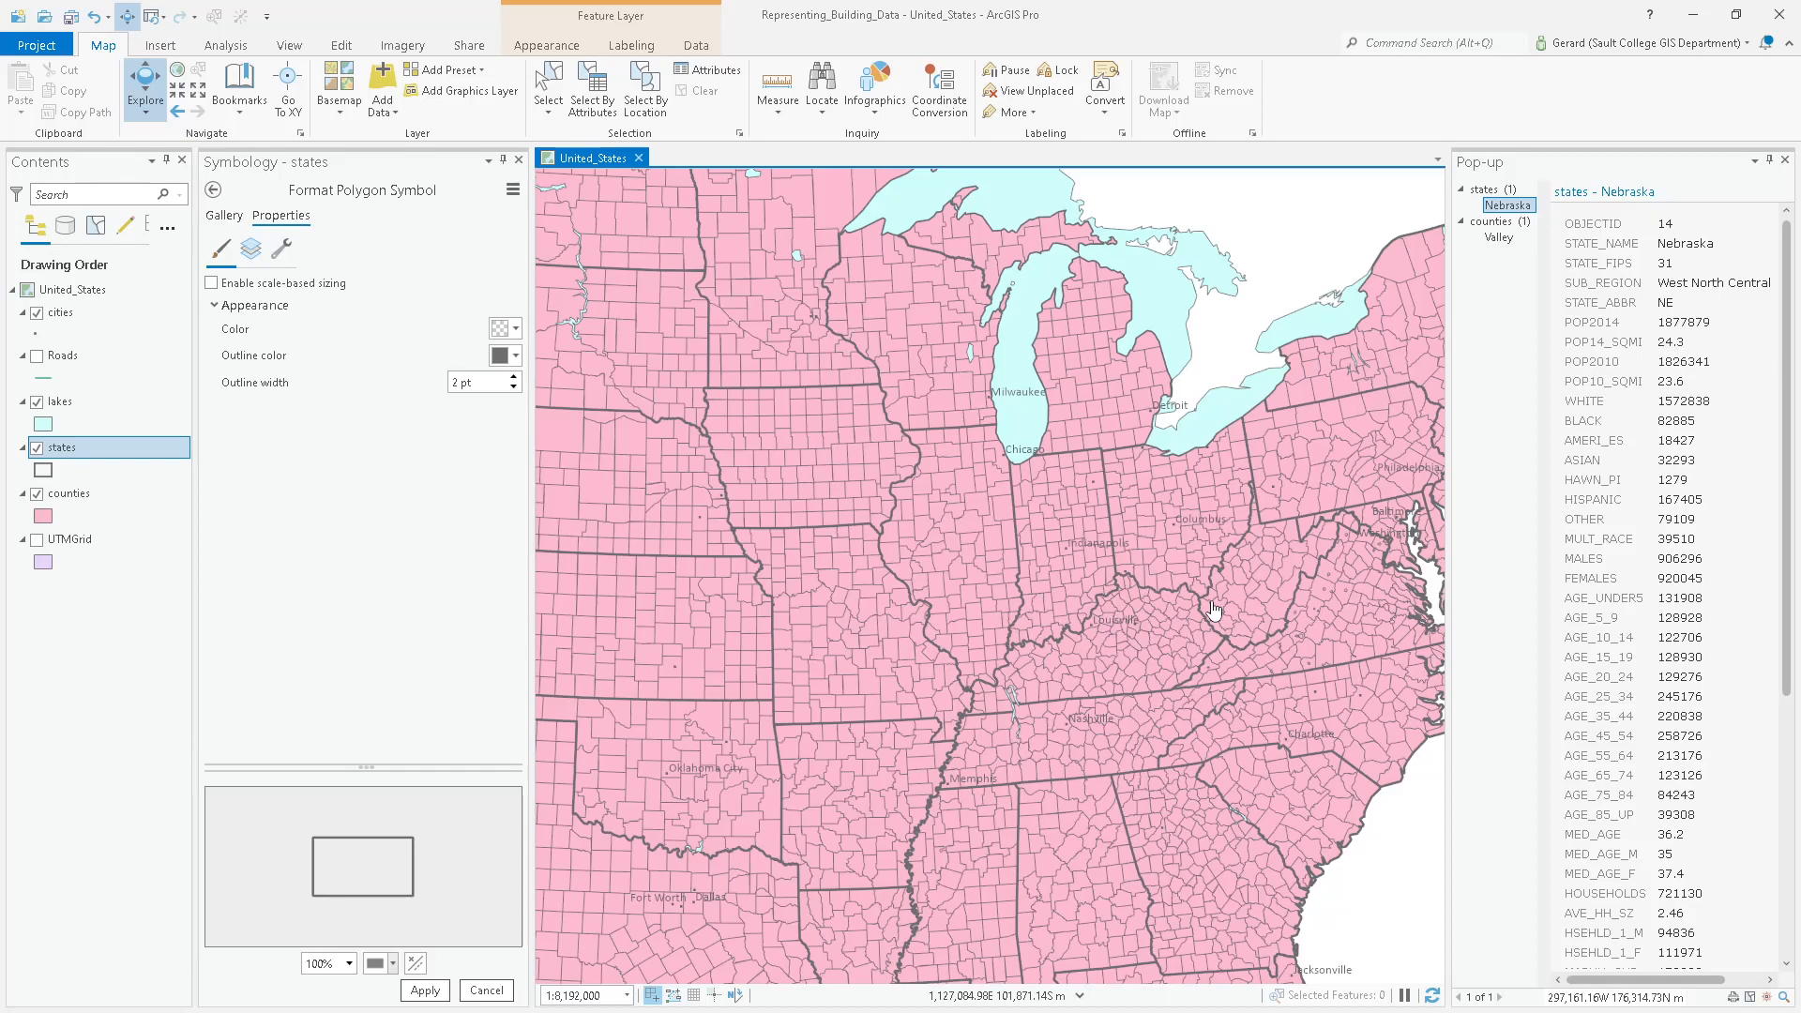
scroll(844, 487, down, 3)
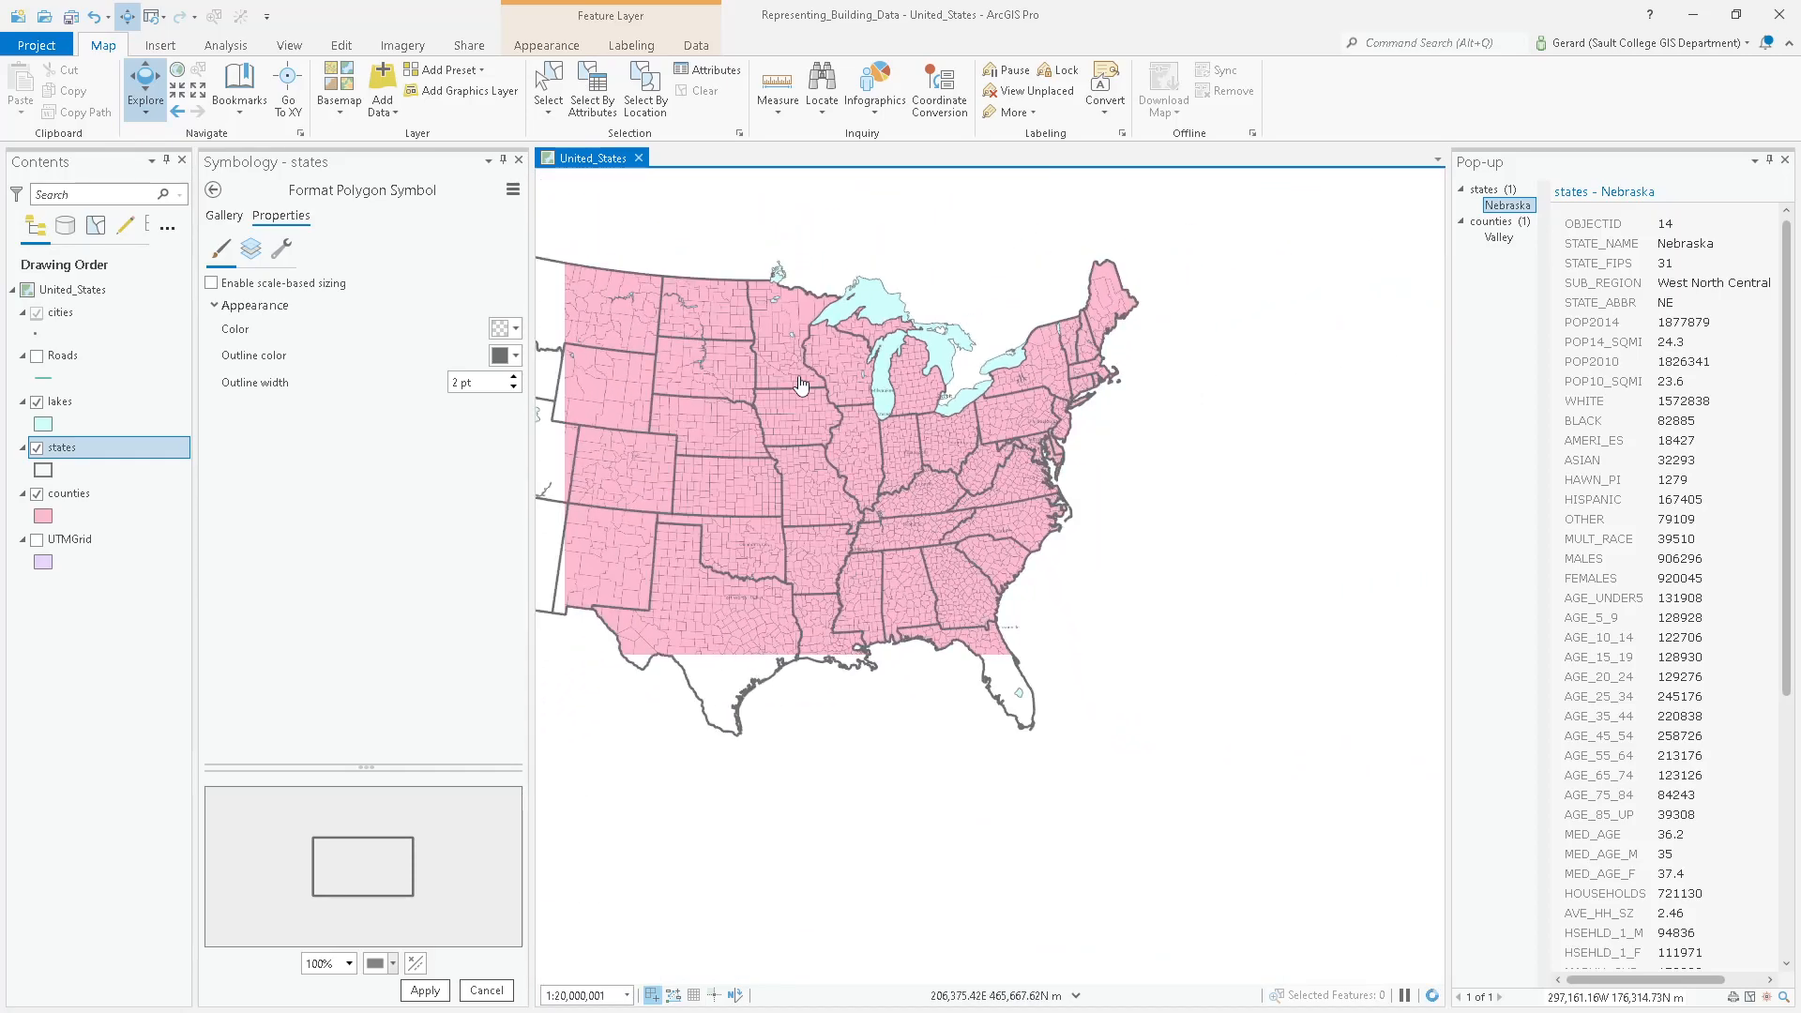
drag(844, 500, 1041, 548)
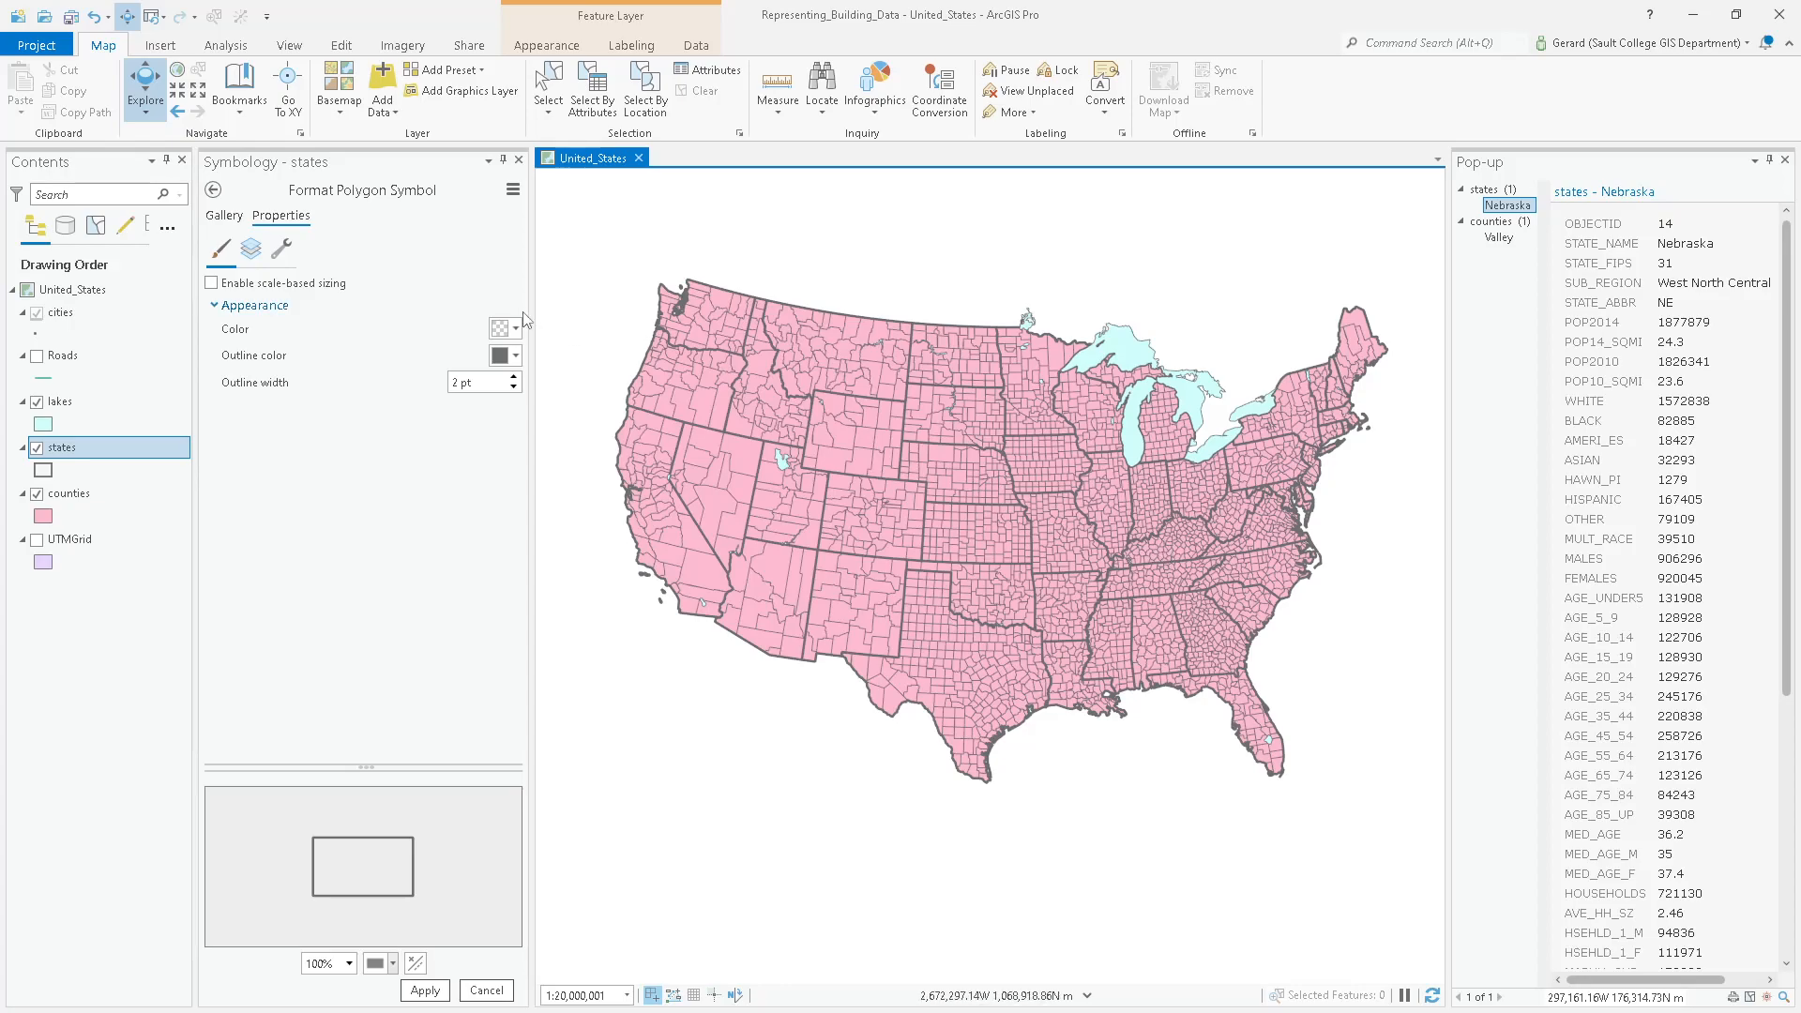
Switch to the lab document in Word and review the Roads row's legend patch, display filter, outline colour and label settings.
key(alt+Tab)
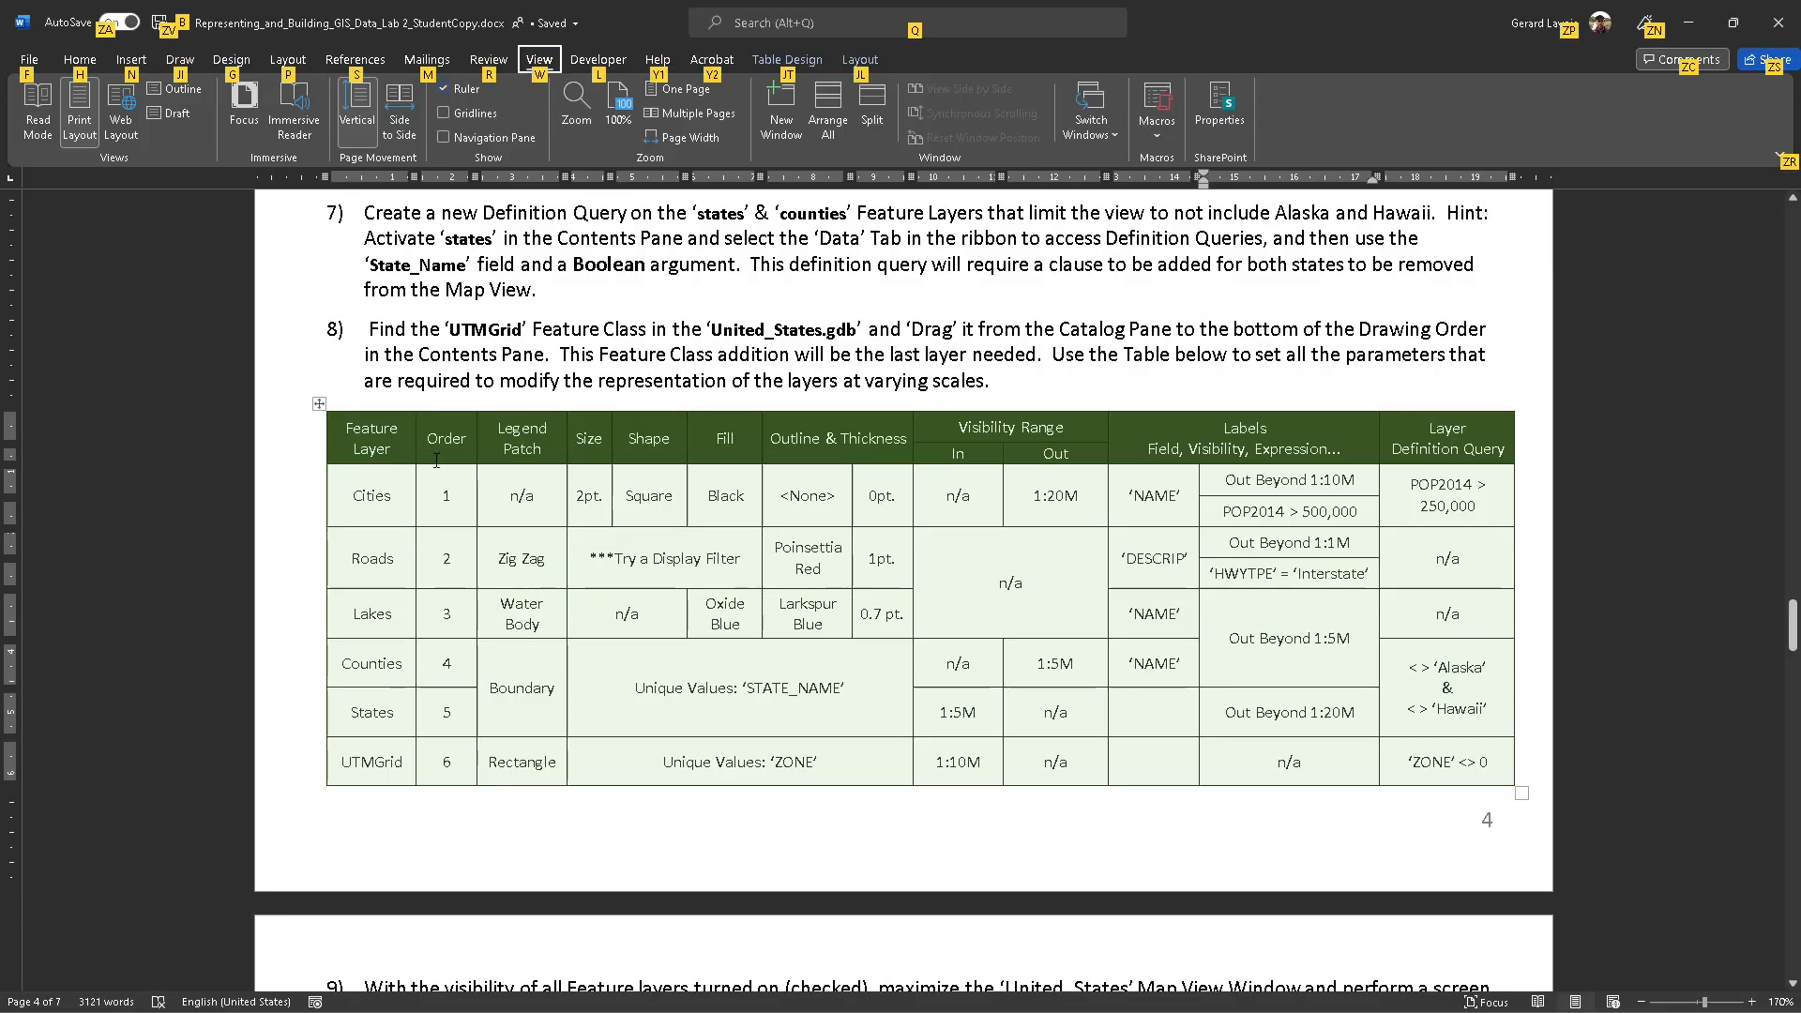
drag(494, 561, 548, 572)
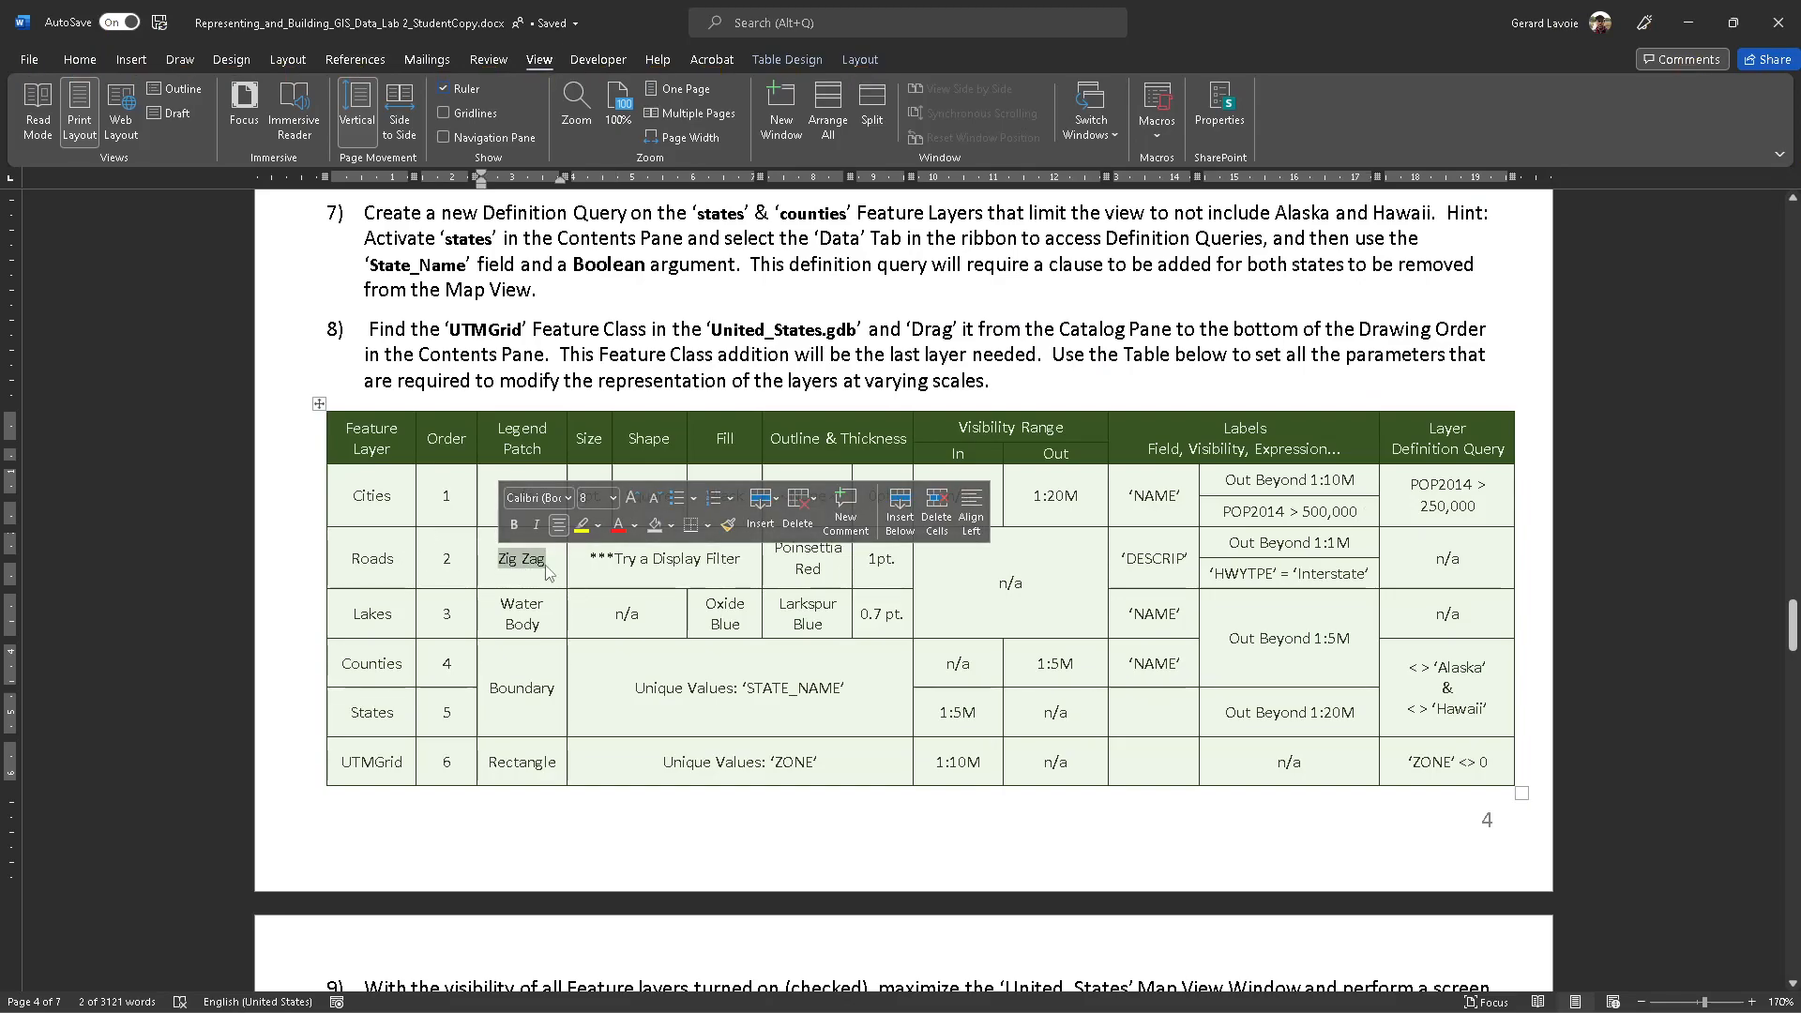
drag(614, 560, 740, 565)
click(740, 566)
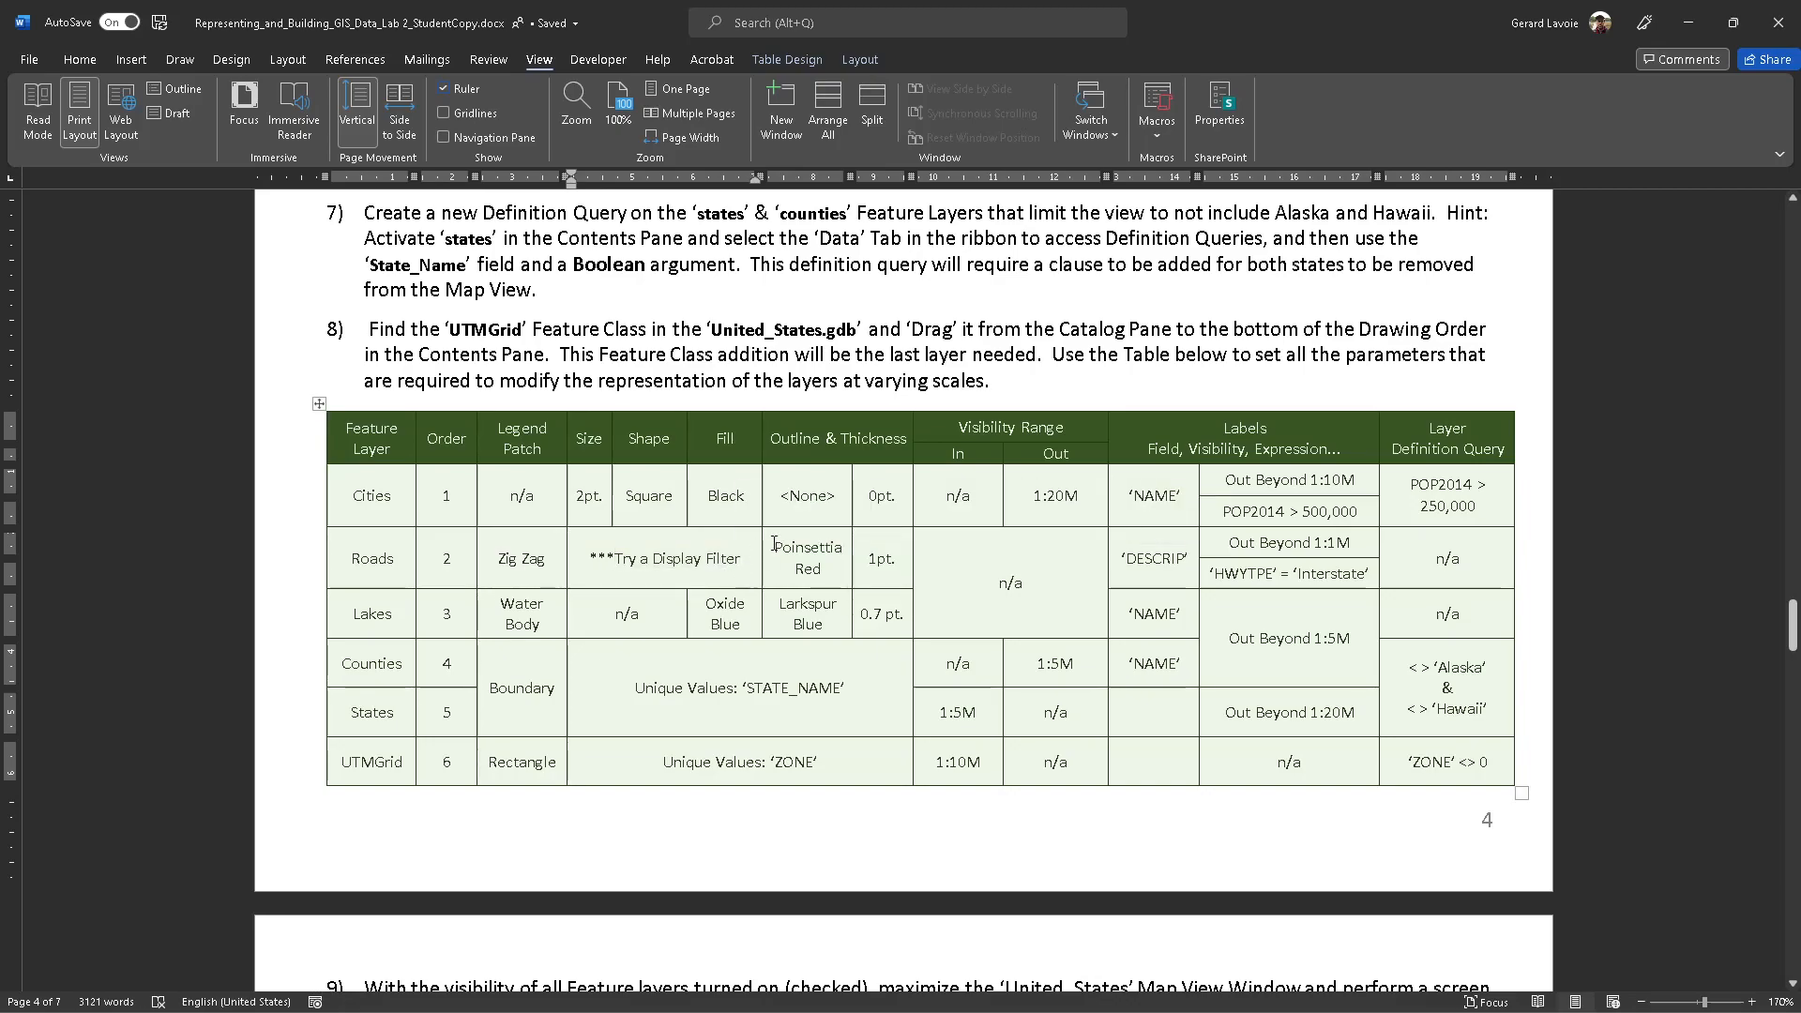
drag(774, 547, 842, 578)
click(841, 578)
drag(1124, 558, 1186, 565)
click(1187, 566)
drag(1125, 558, 1181, 560)
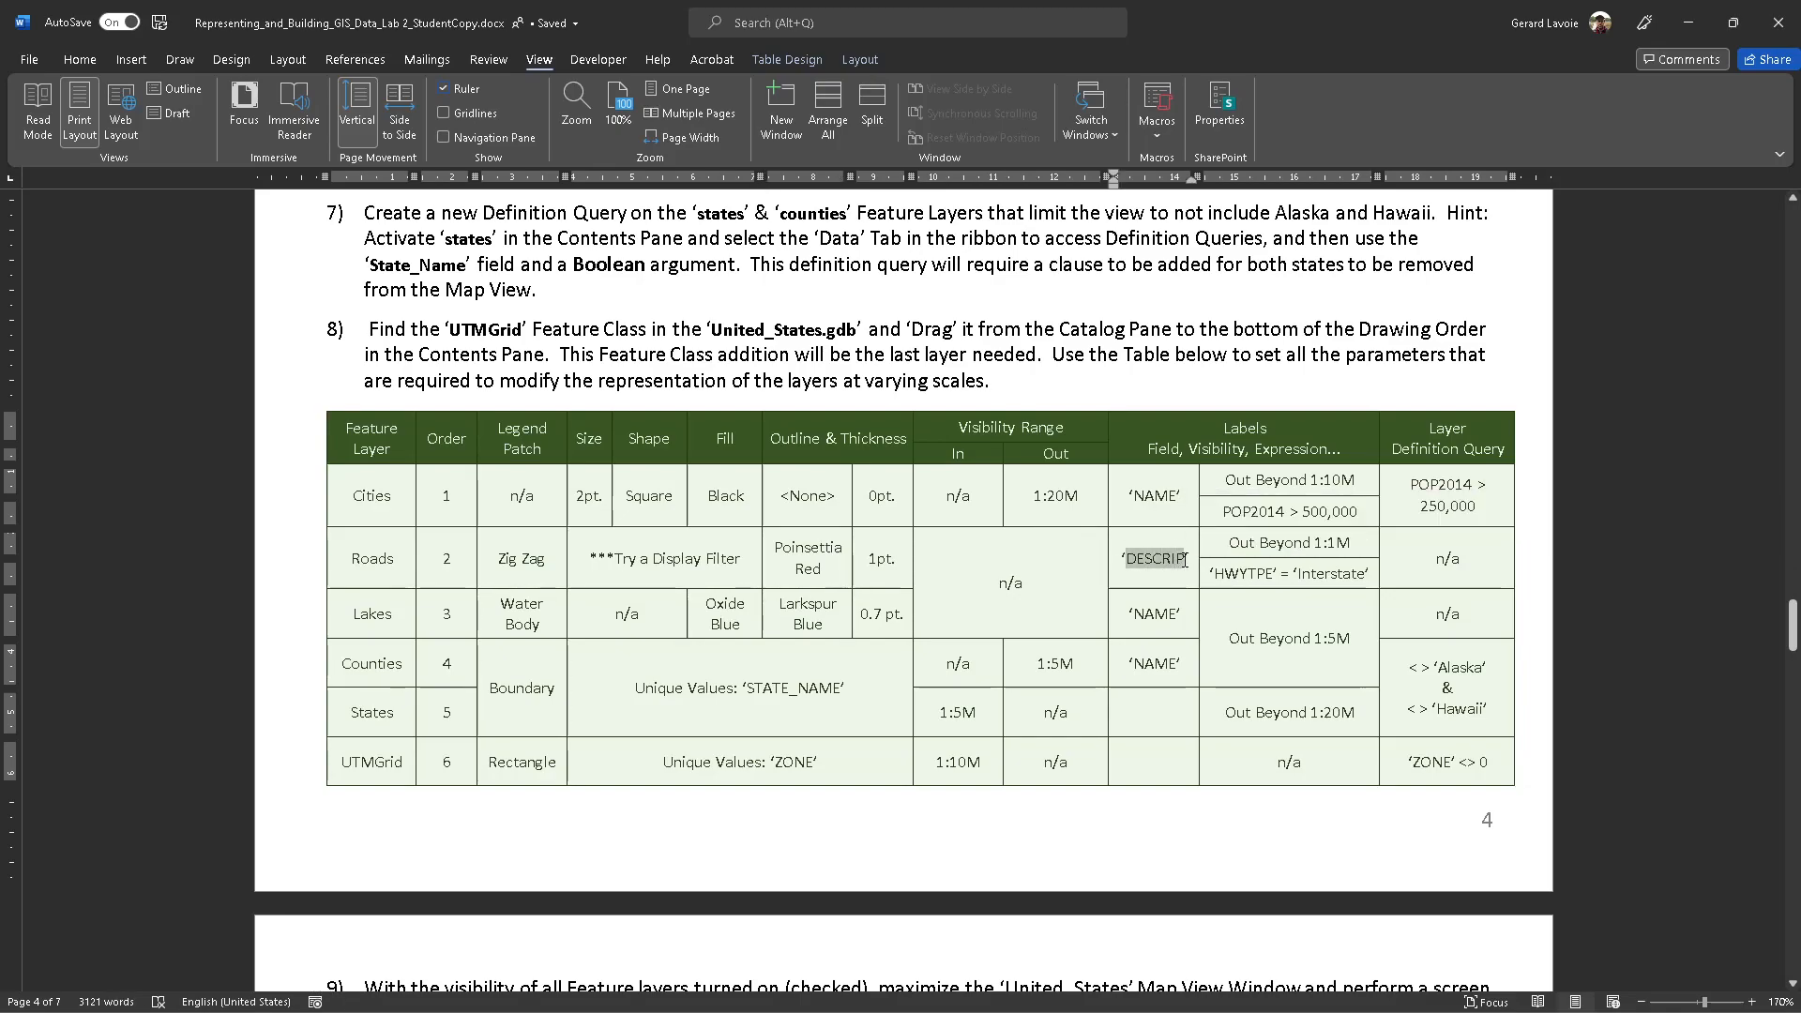
click(1184, 565)
drag(1226, 545, 1355, 545)
click(1361, 547)
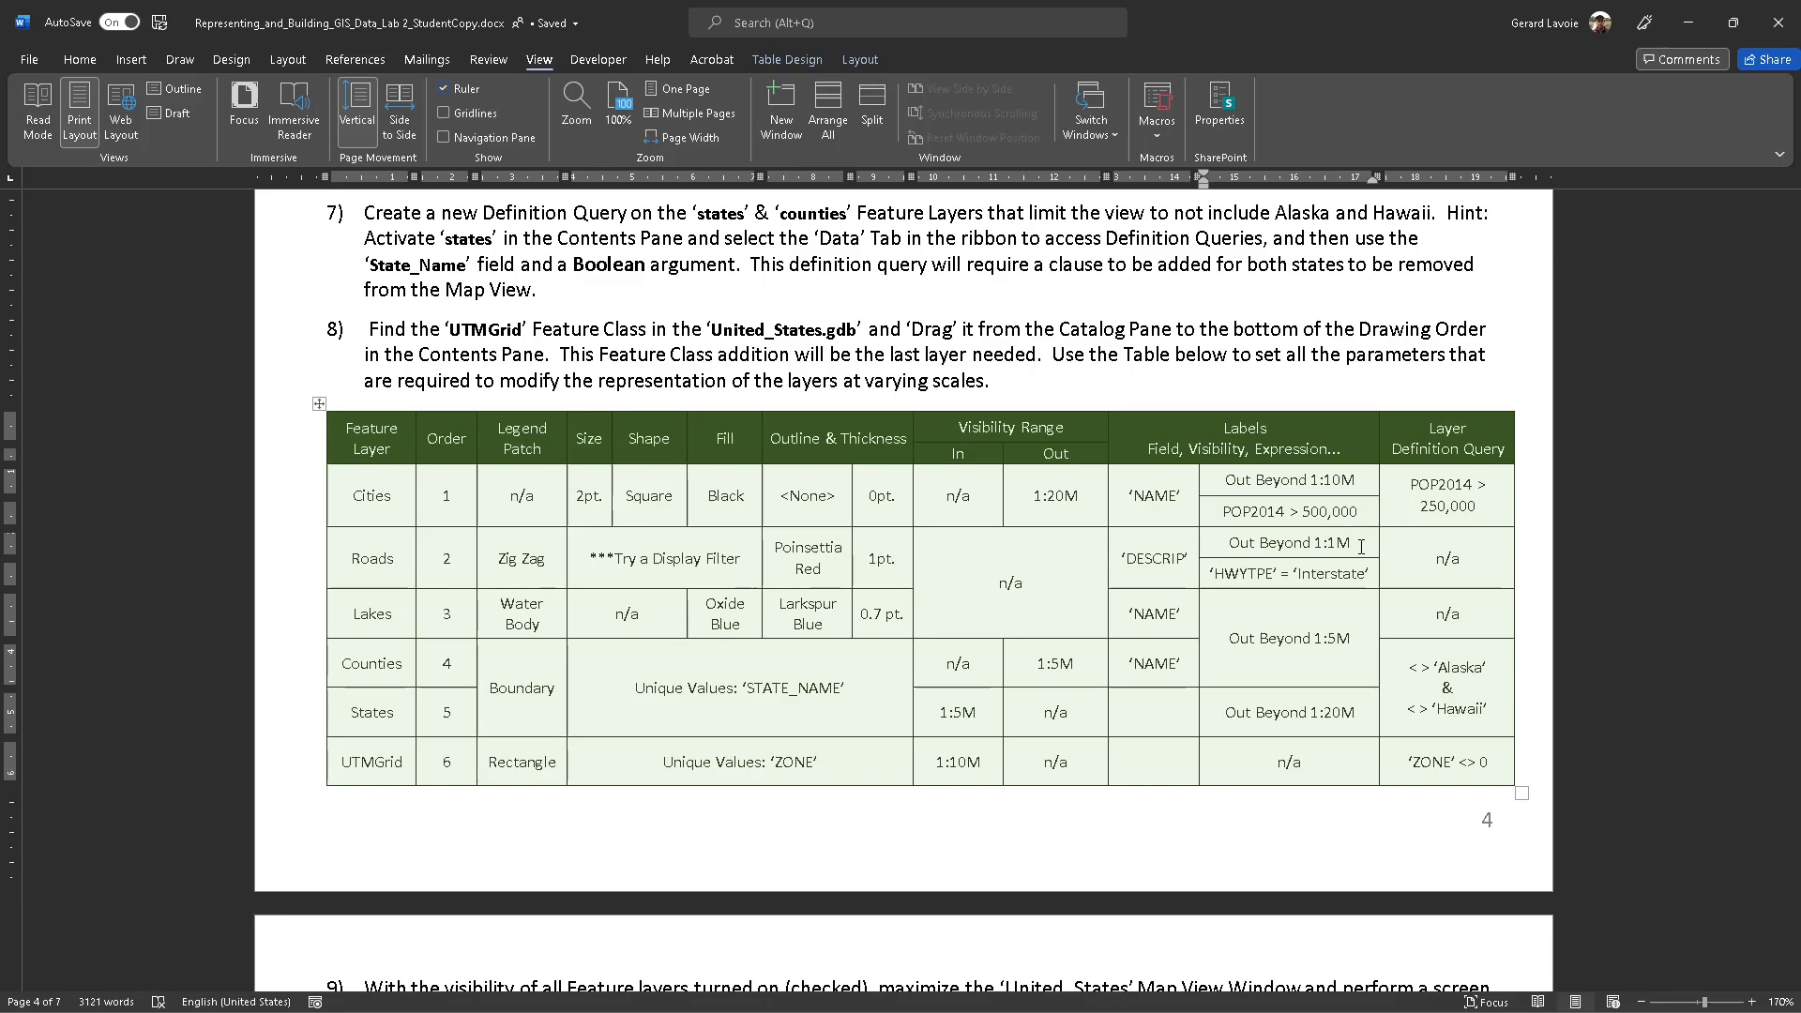
drag(1371, 573, 1212, 573)
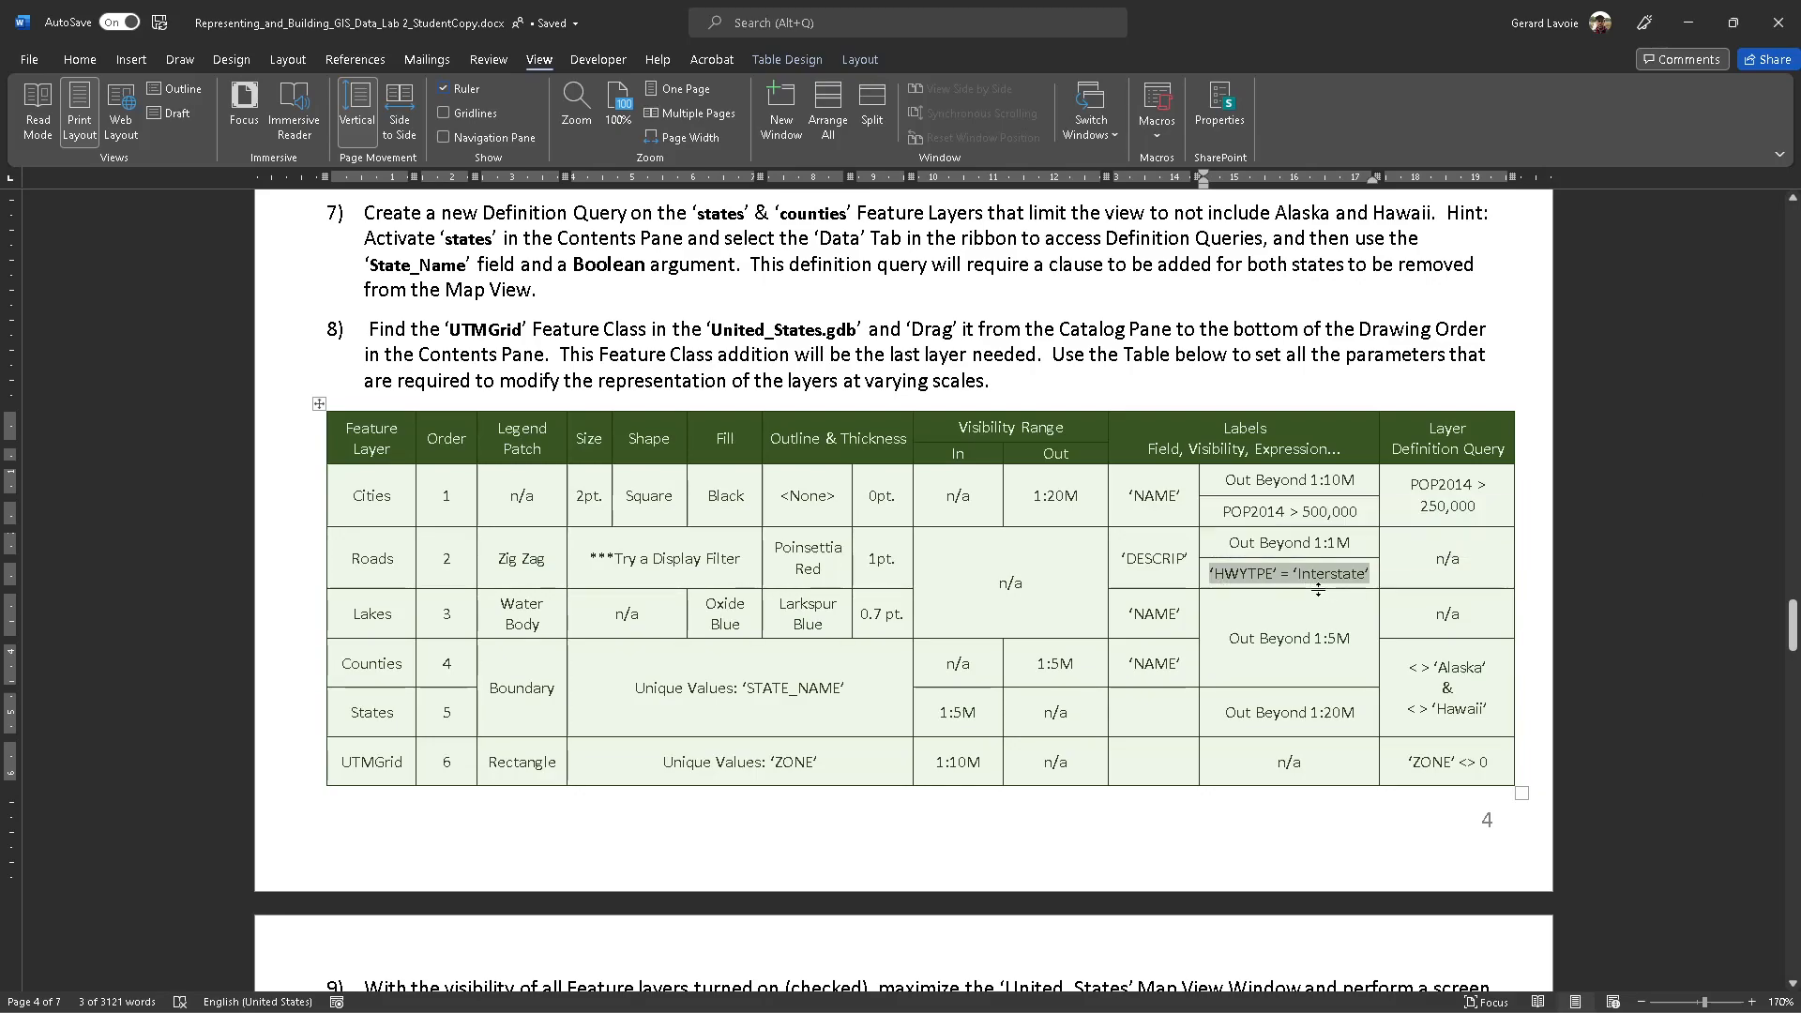
Switch to ArcGIS Pro, turn on the Roads layer and check its required outline colour in the Word parameters table.
key(alt+Tab)
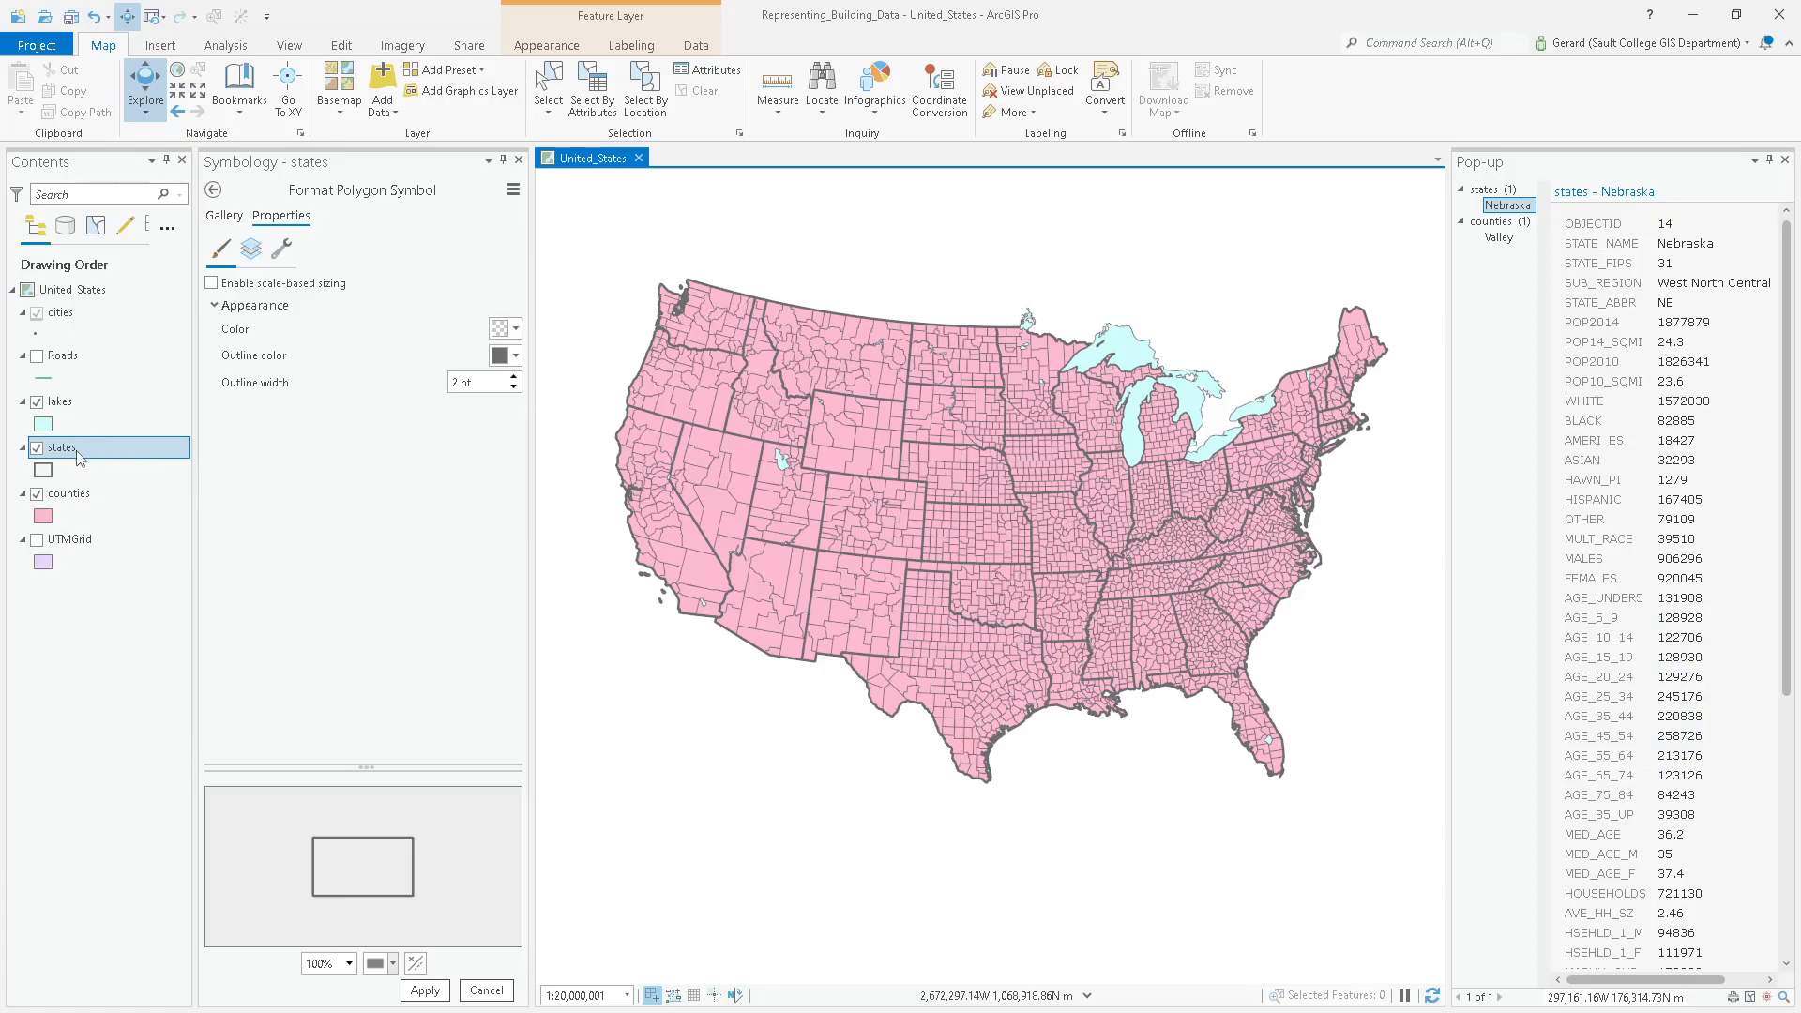
click(37, 355)
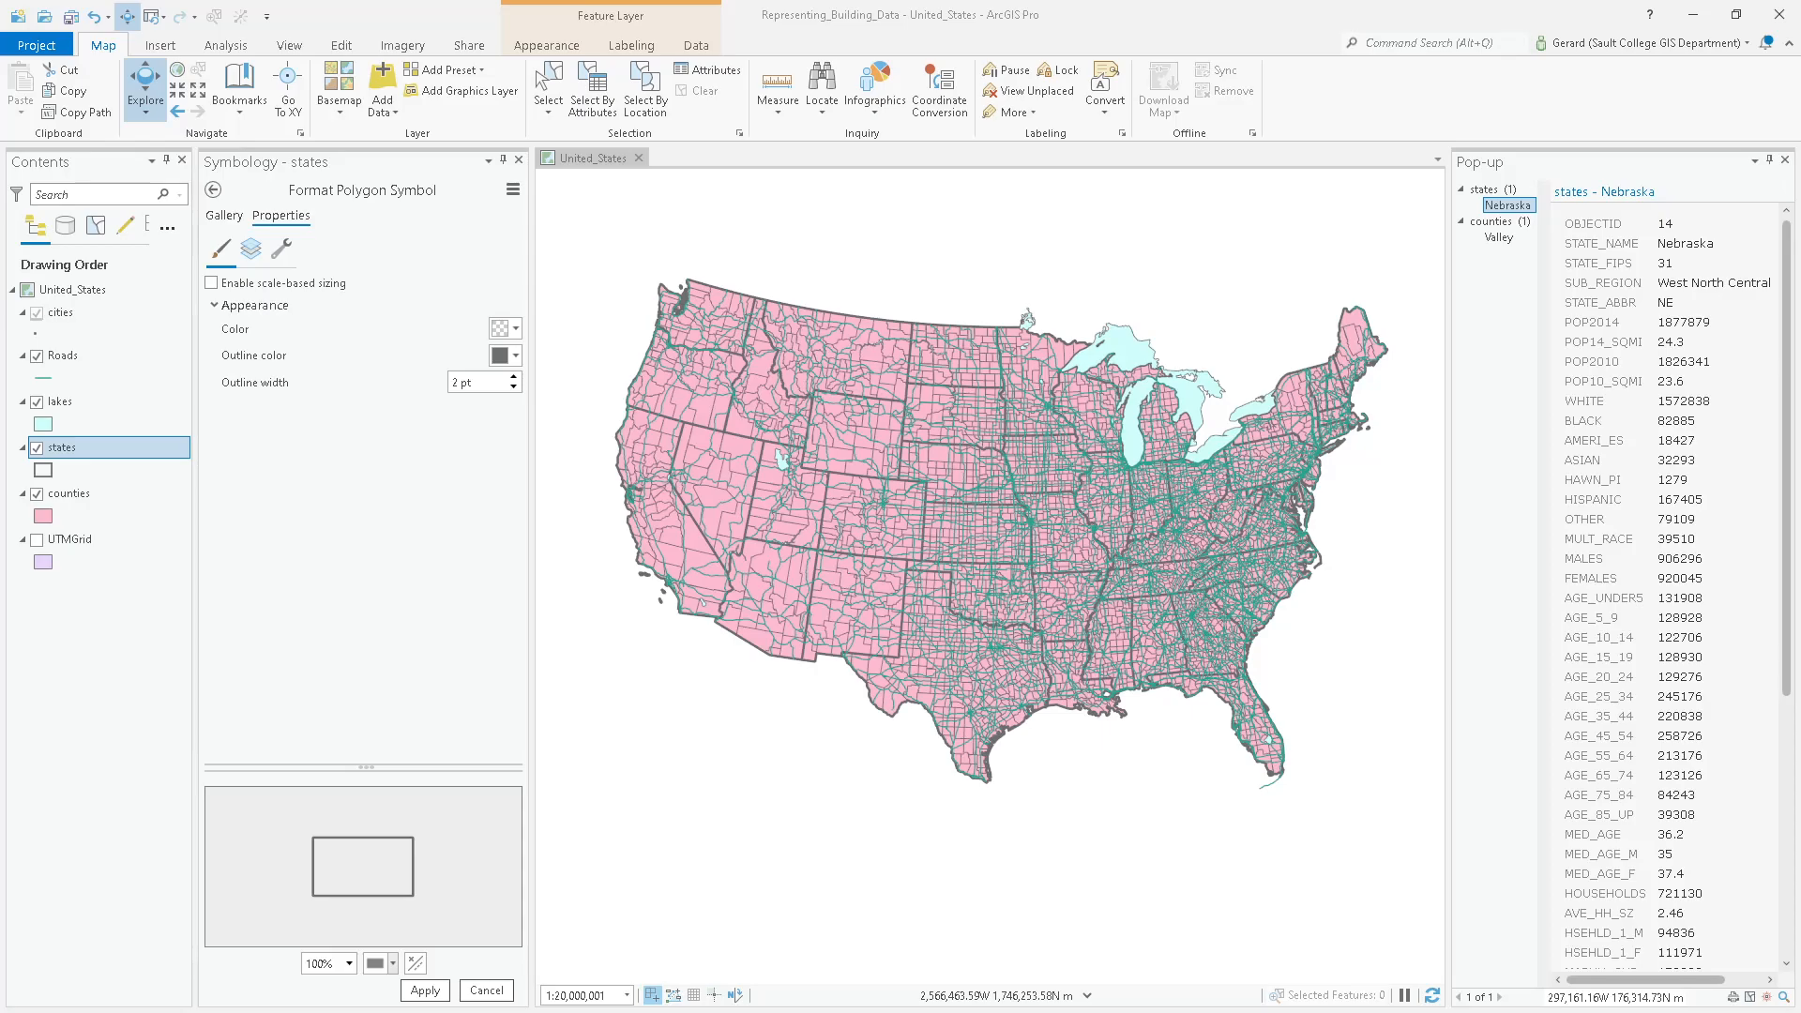
key(alt+Tab)
click(36, 385)
drag(782, 542, 823, 572)
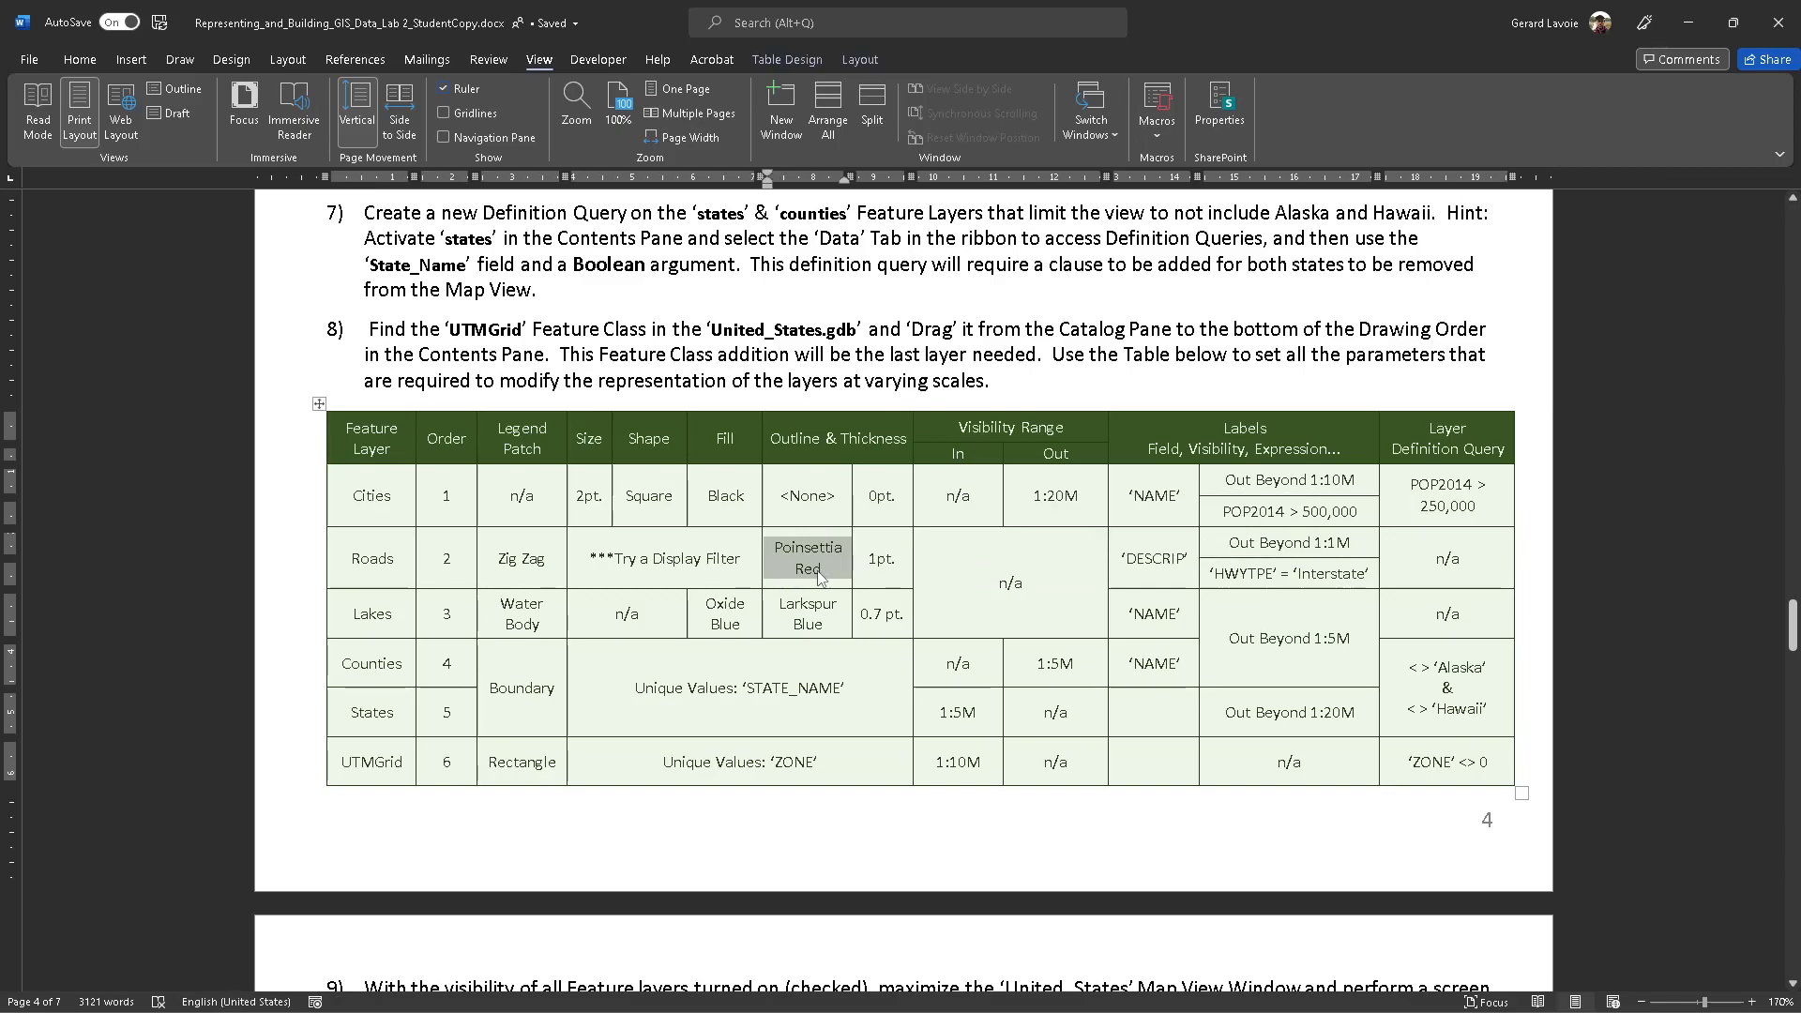
key(alt+Tab)
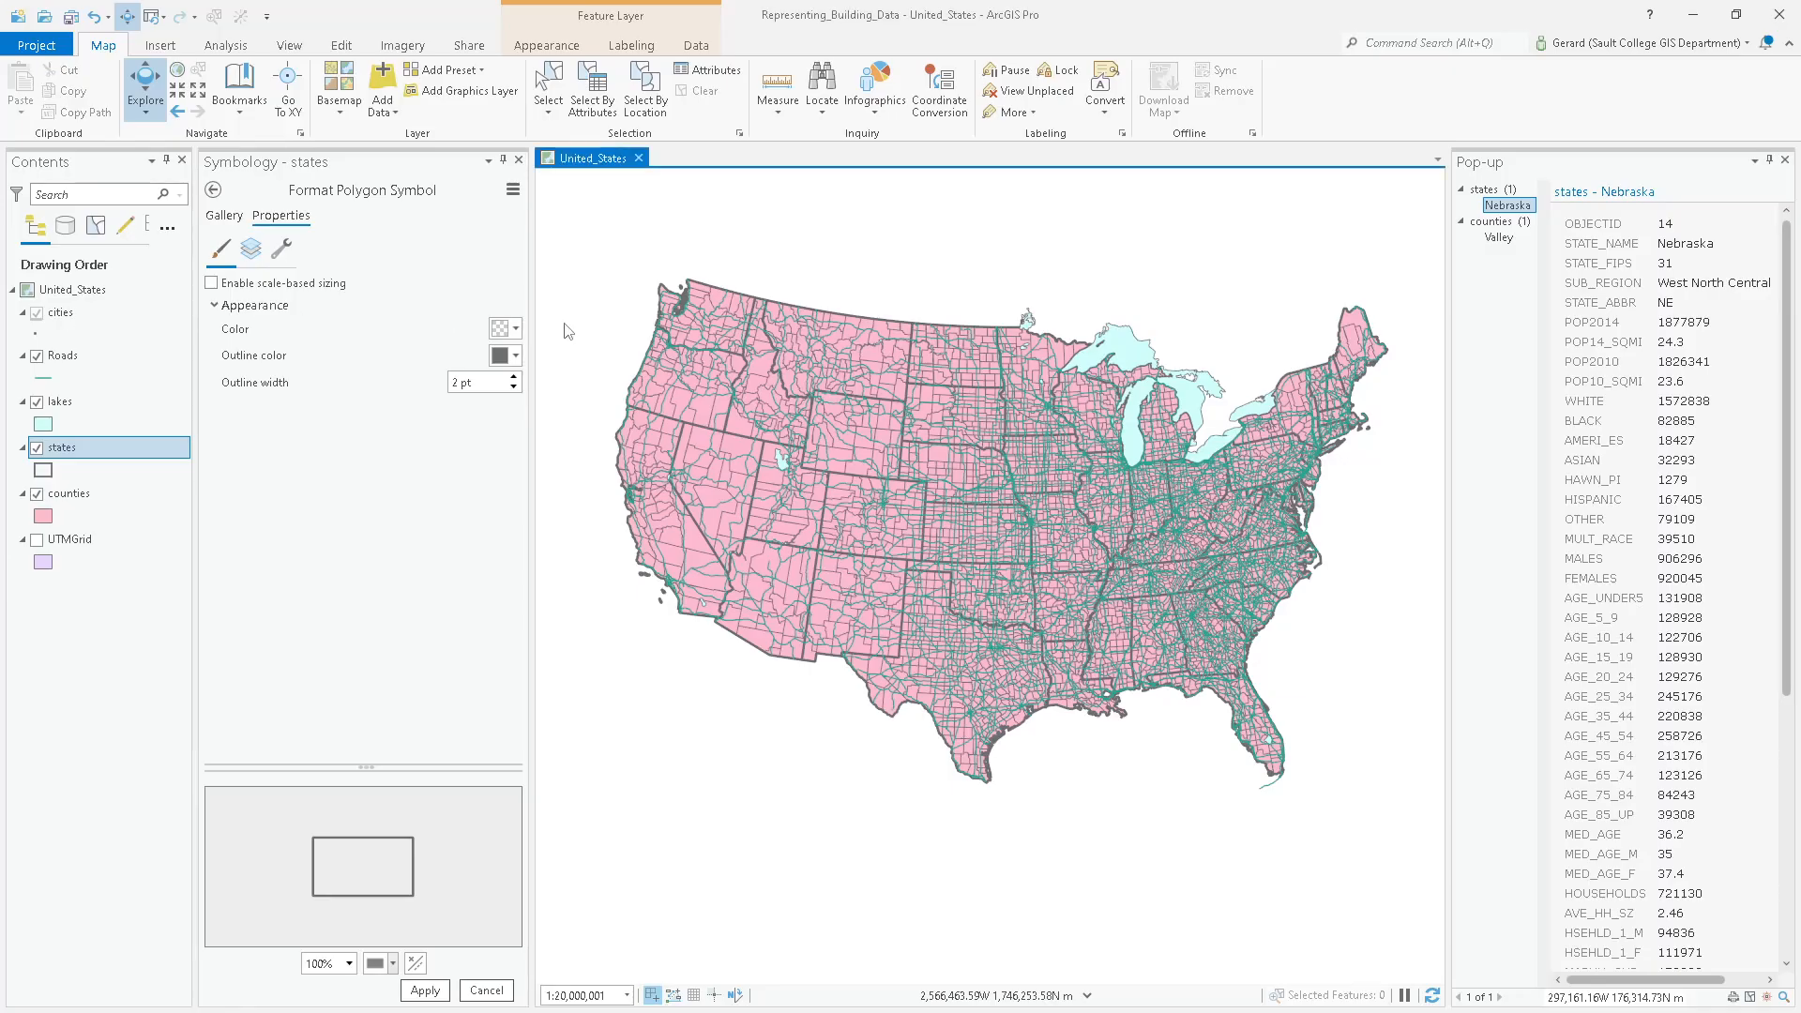
Open the Roads symbology, applying the pending states formatting, and give the Roads layer a zigzag legend patch.
click(59, 360)
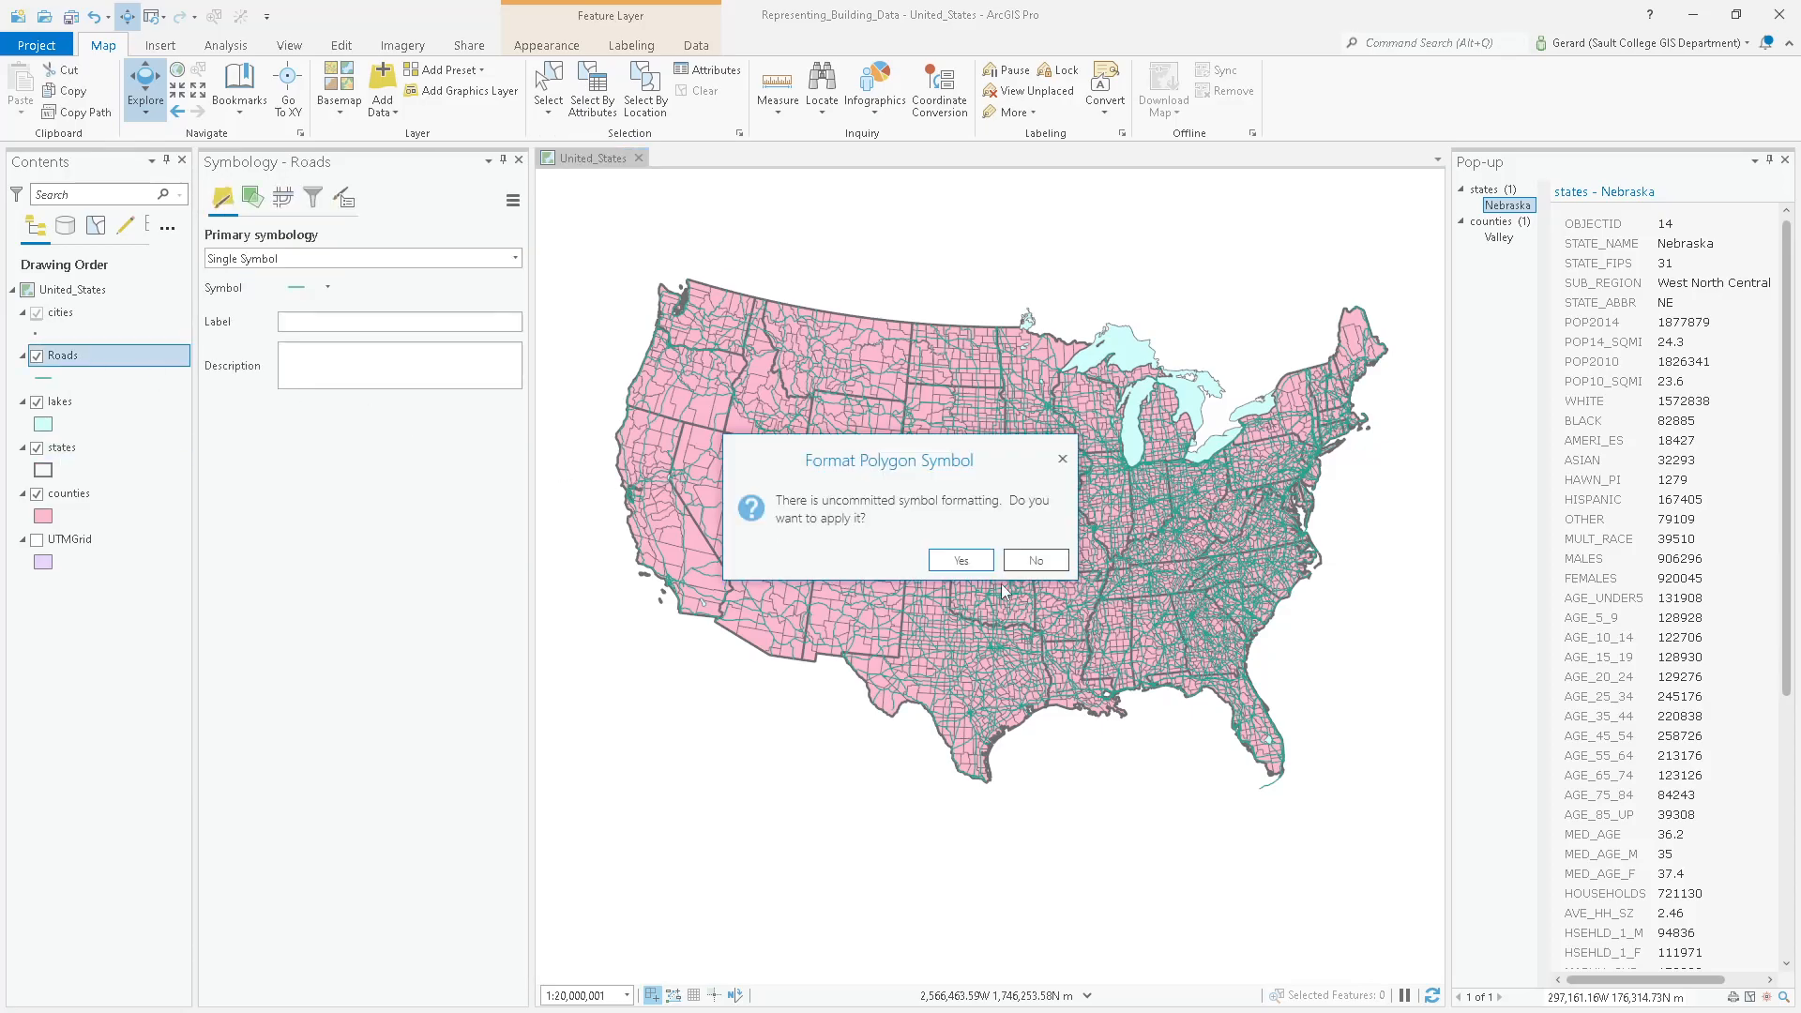
click(938, 560)
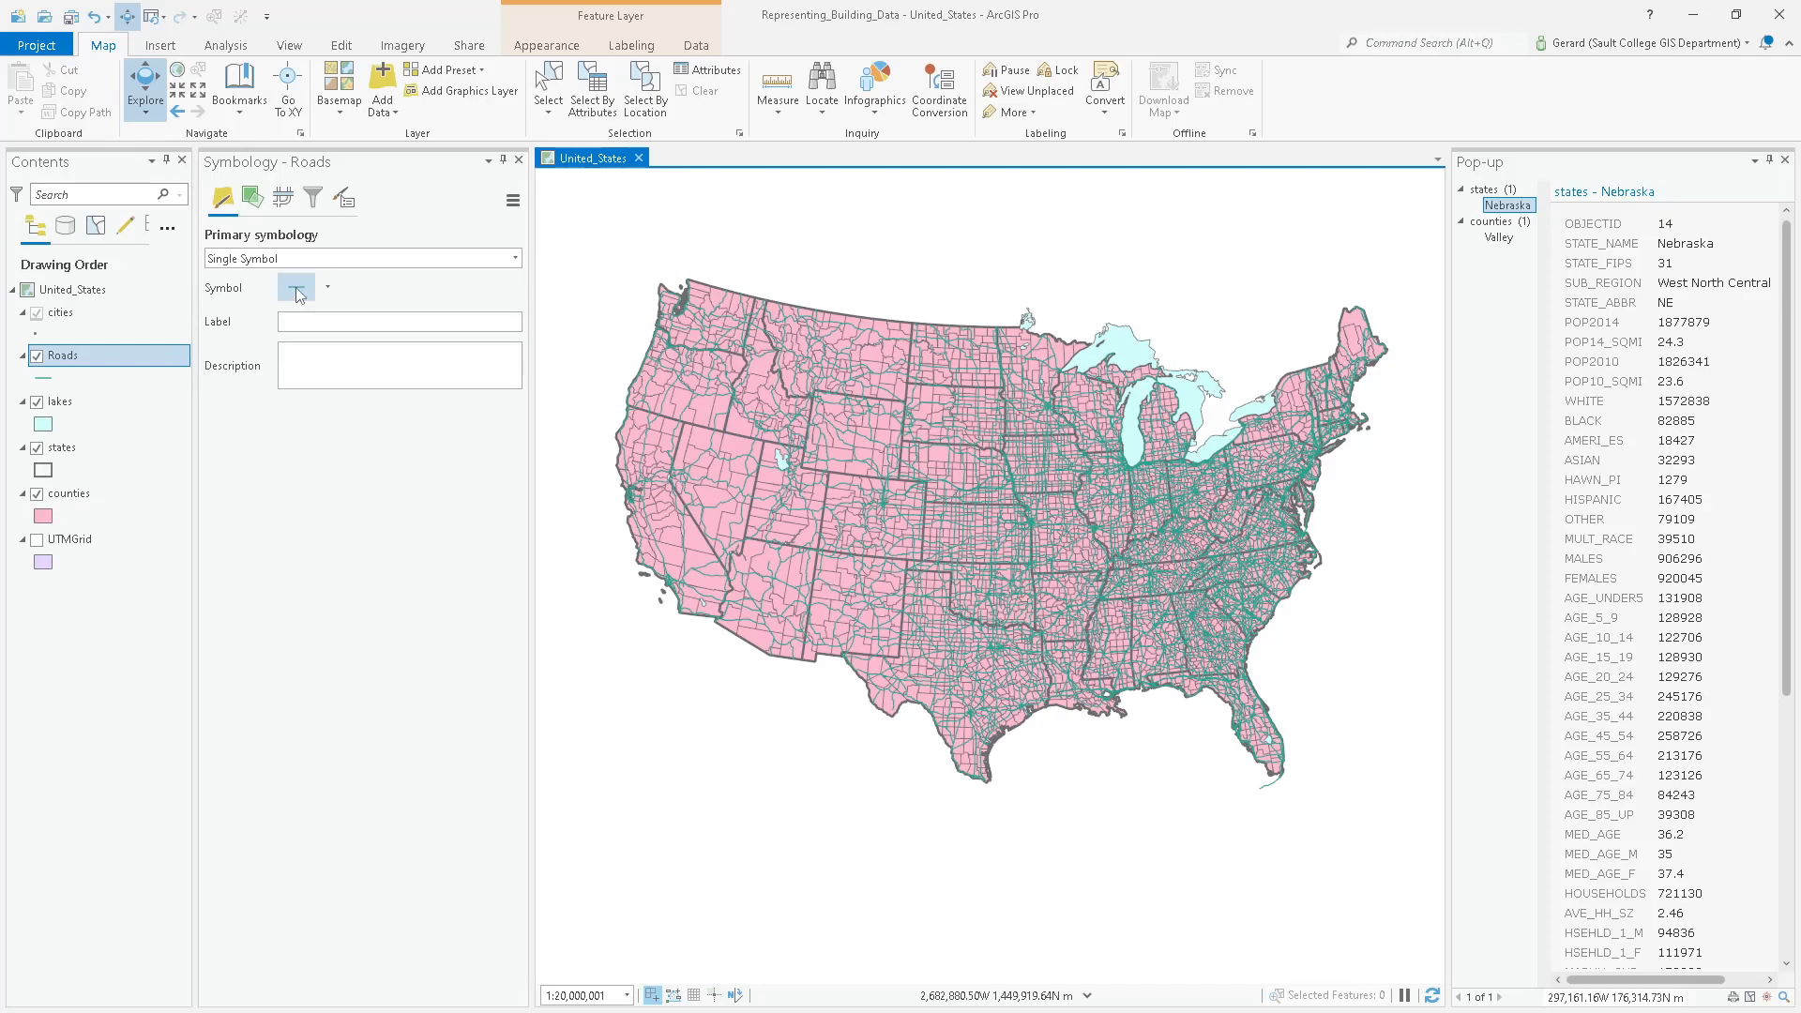
click(328, 289)
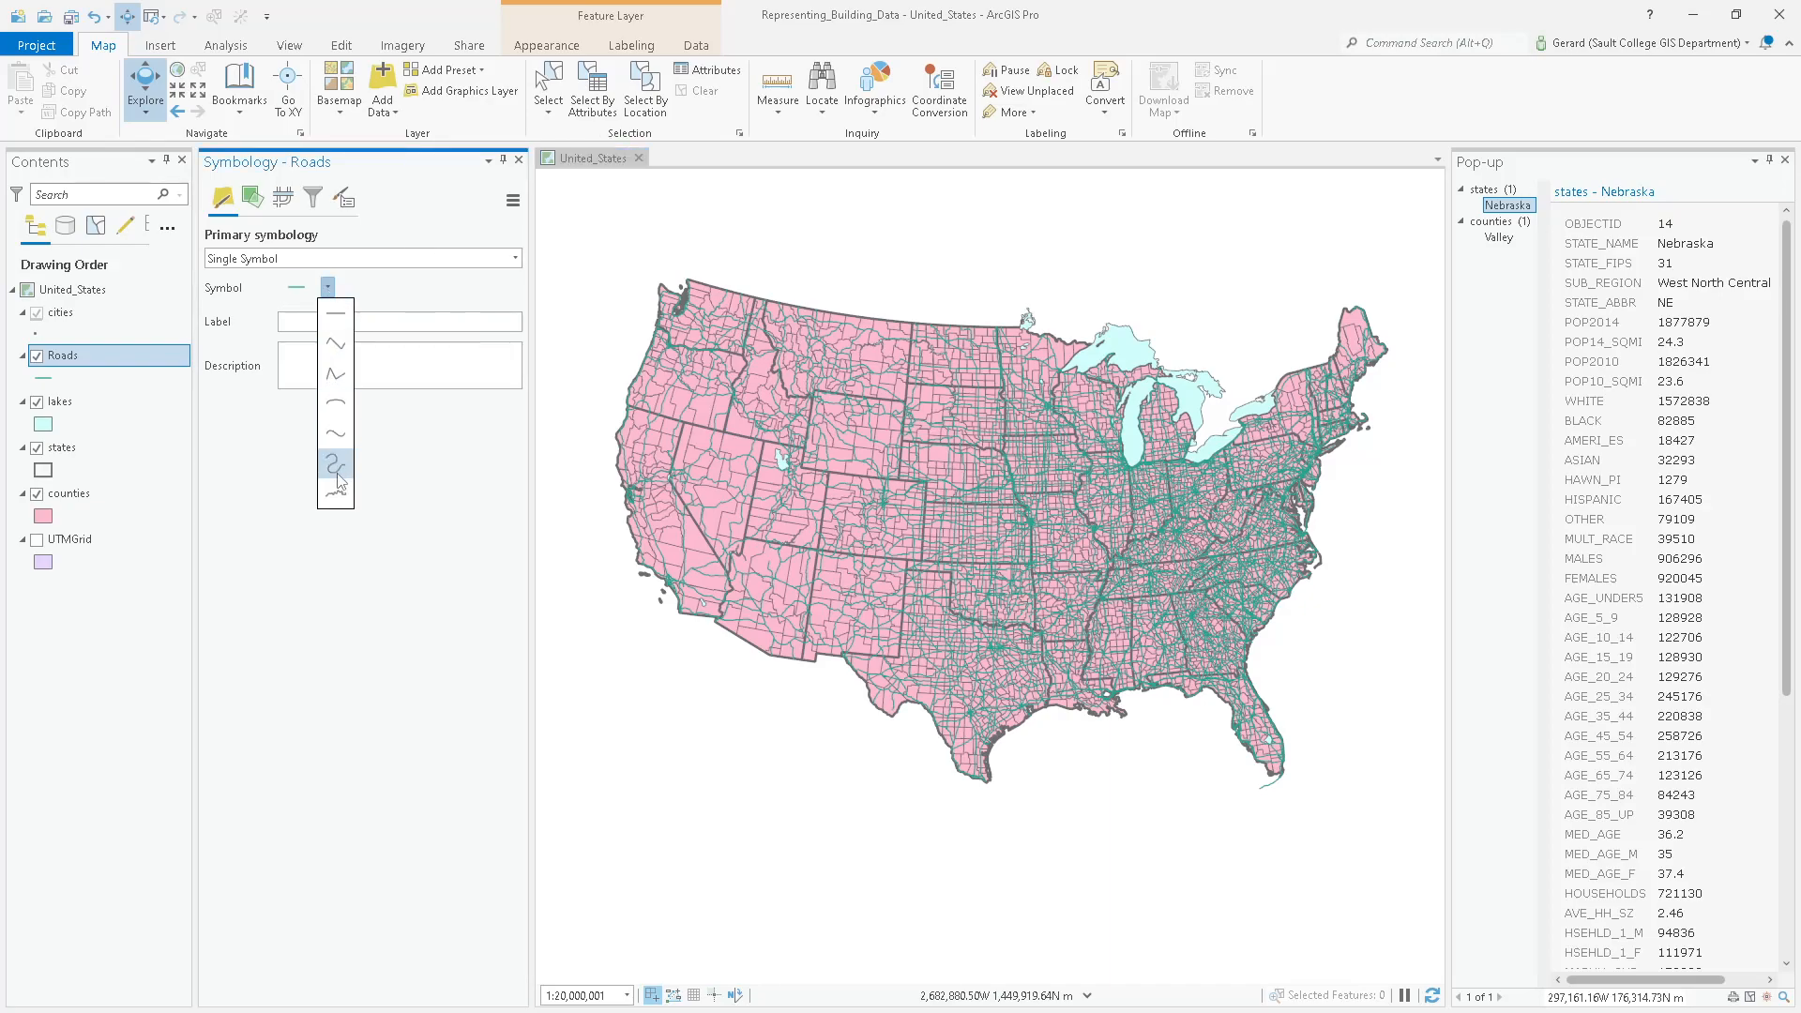
click(347, 354)
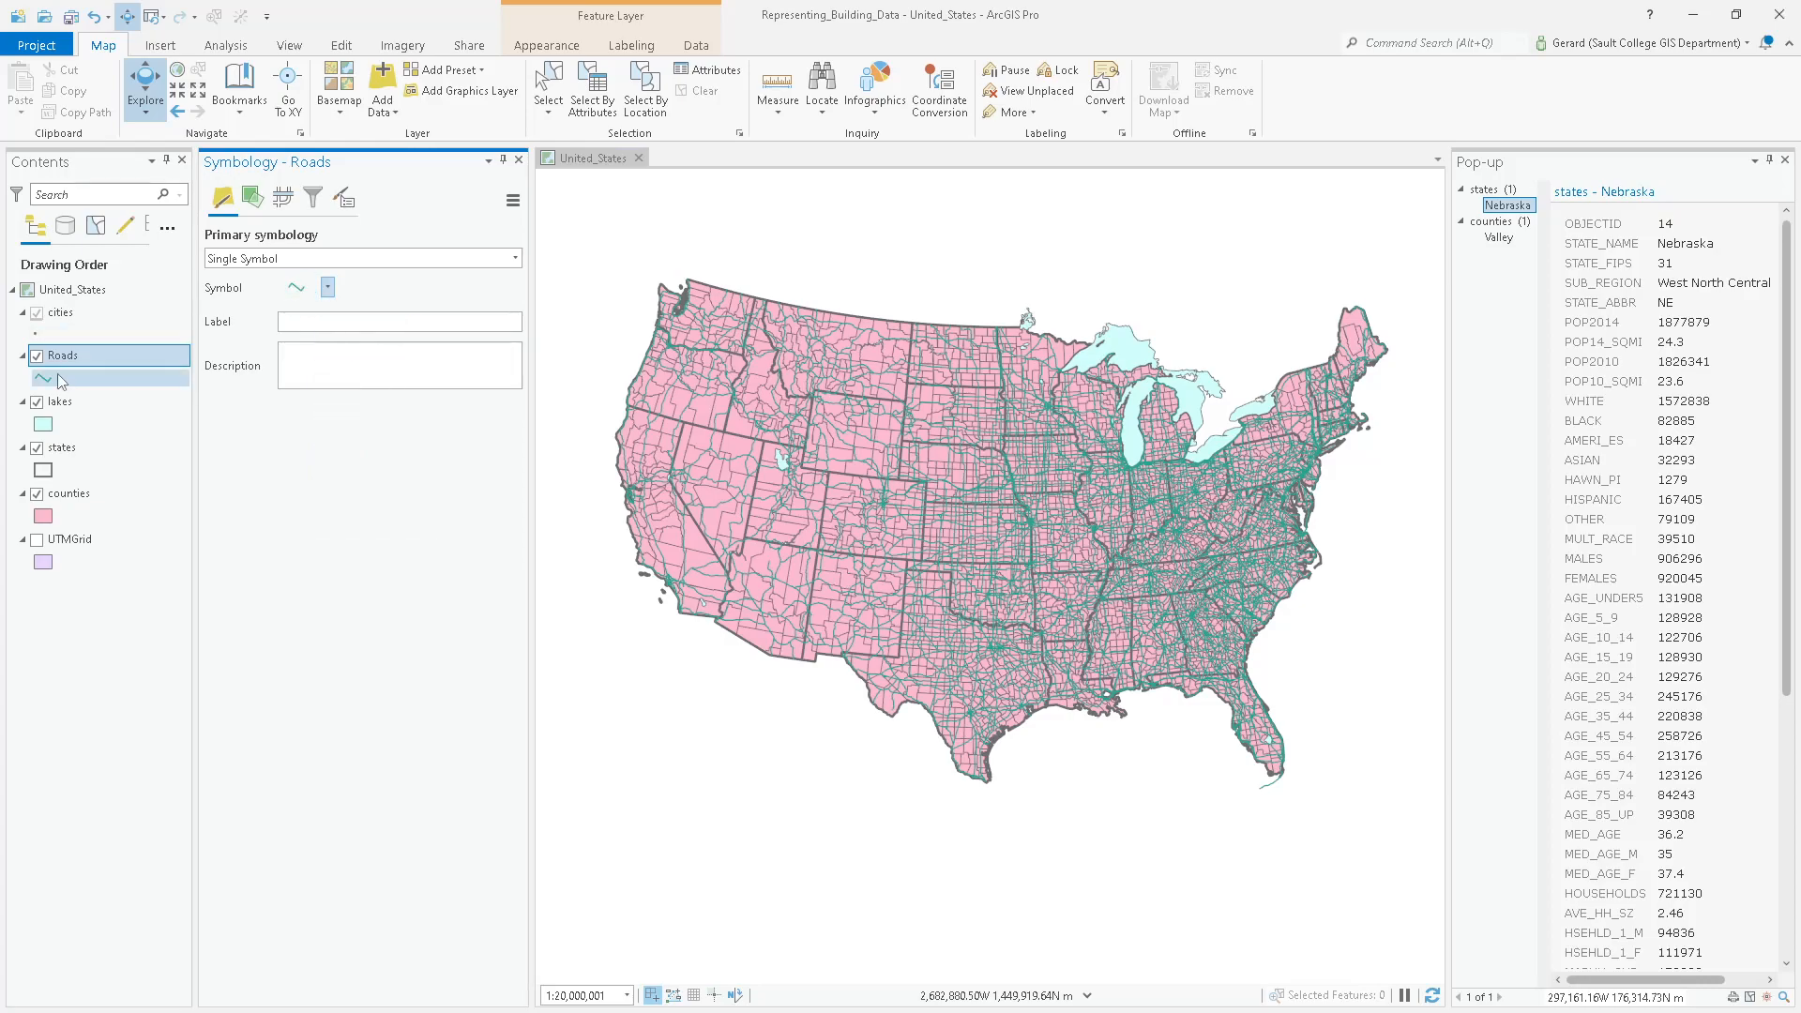
Format the Roads line symbol with Poinsettia Red and a 0.8 pt line width, and apply it.
click(300, 291)
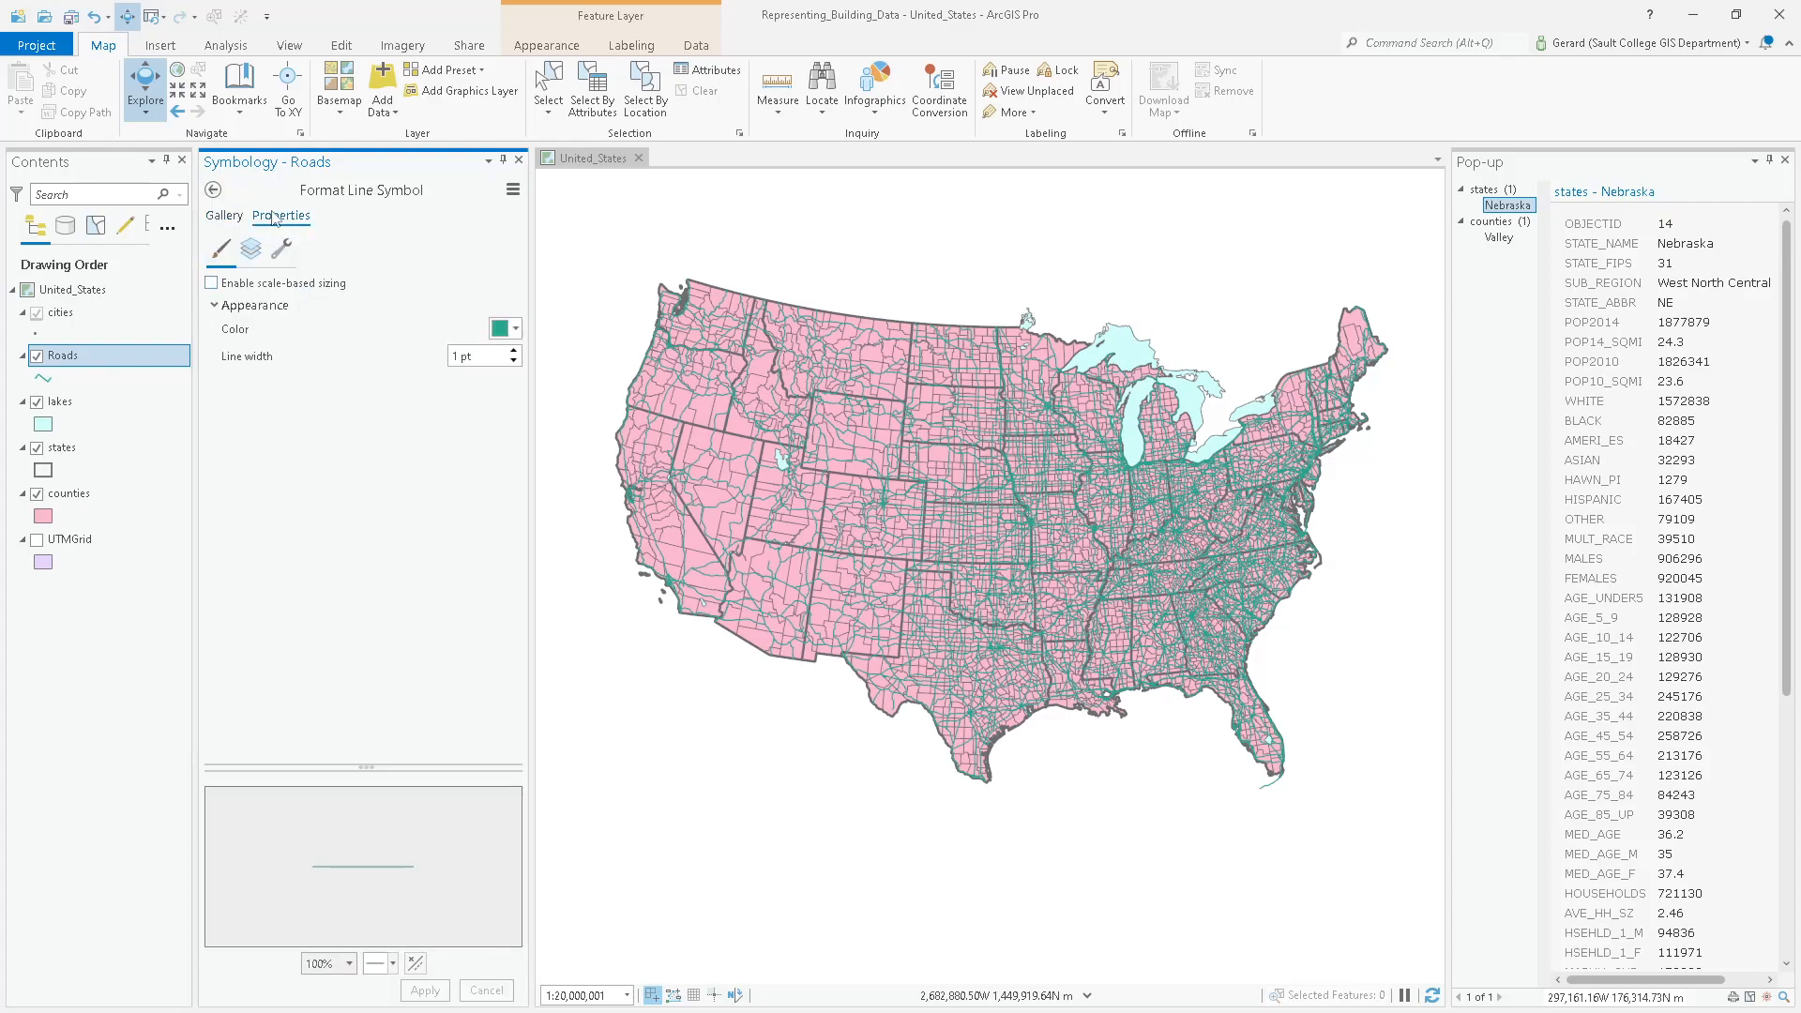
click(517, 329)
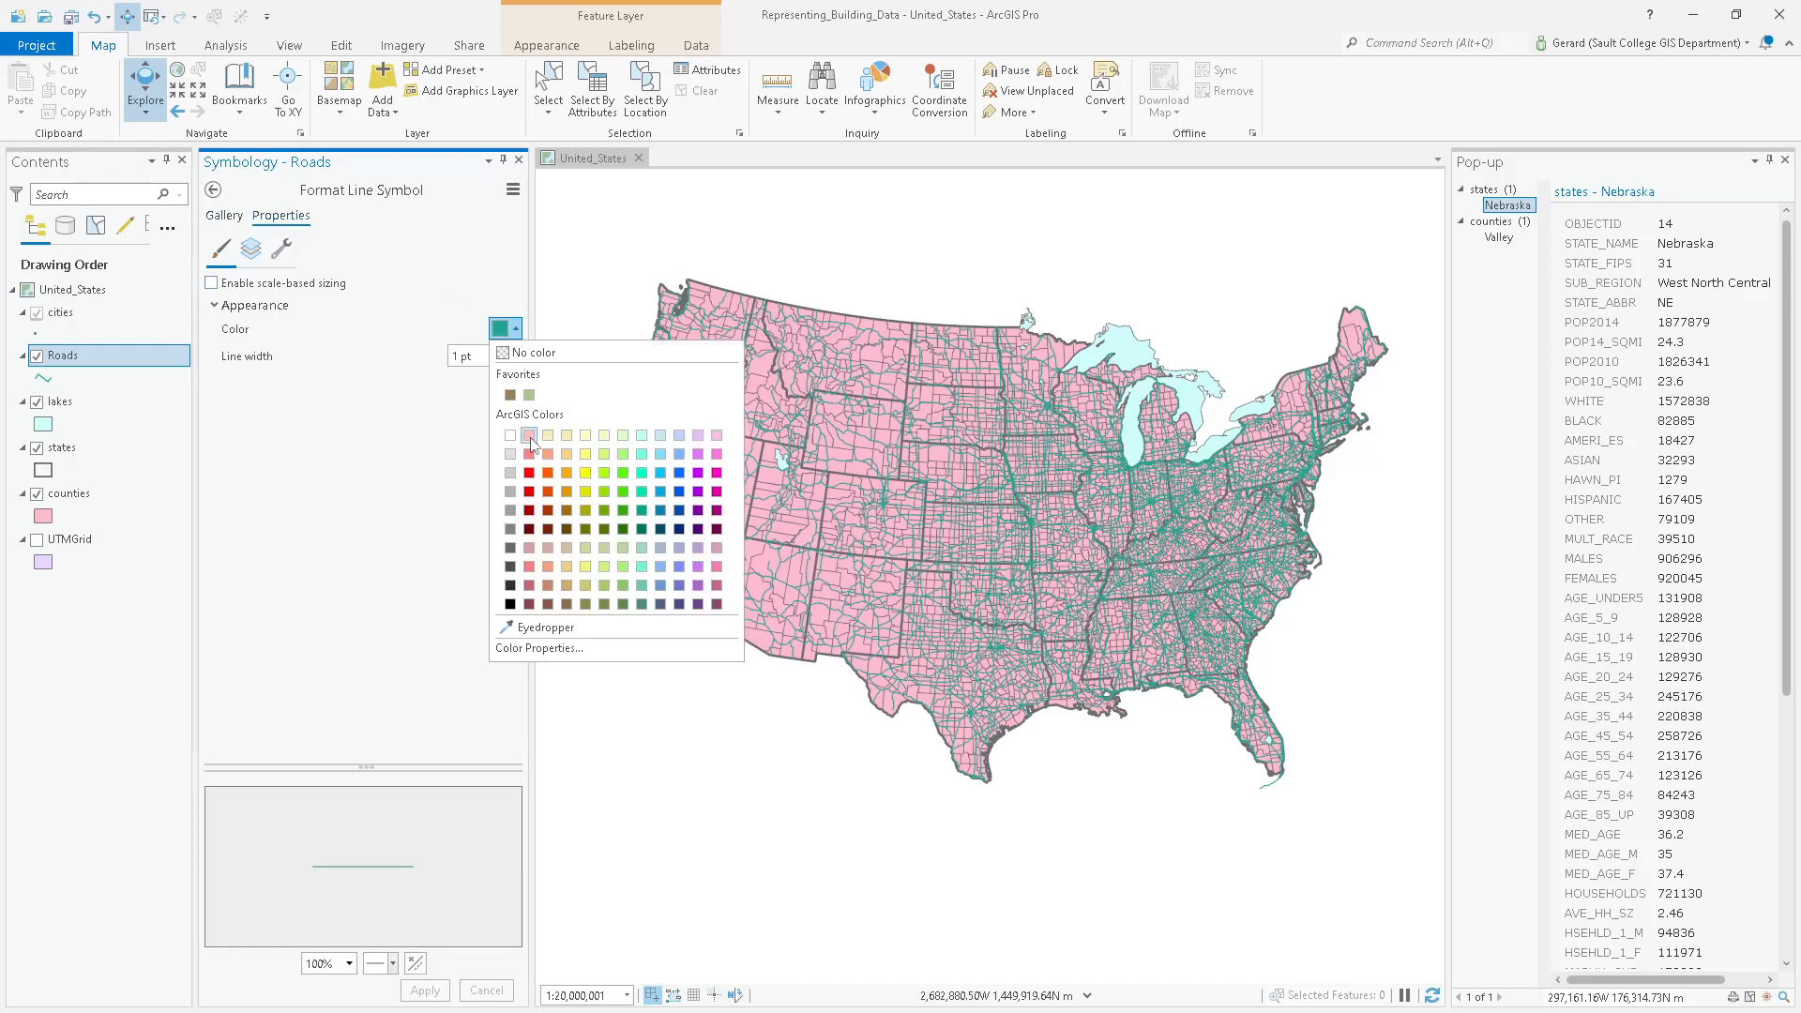
click(528, 490)
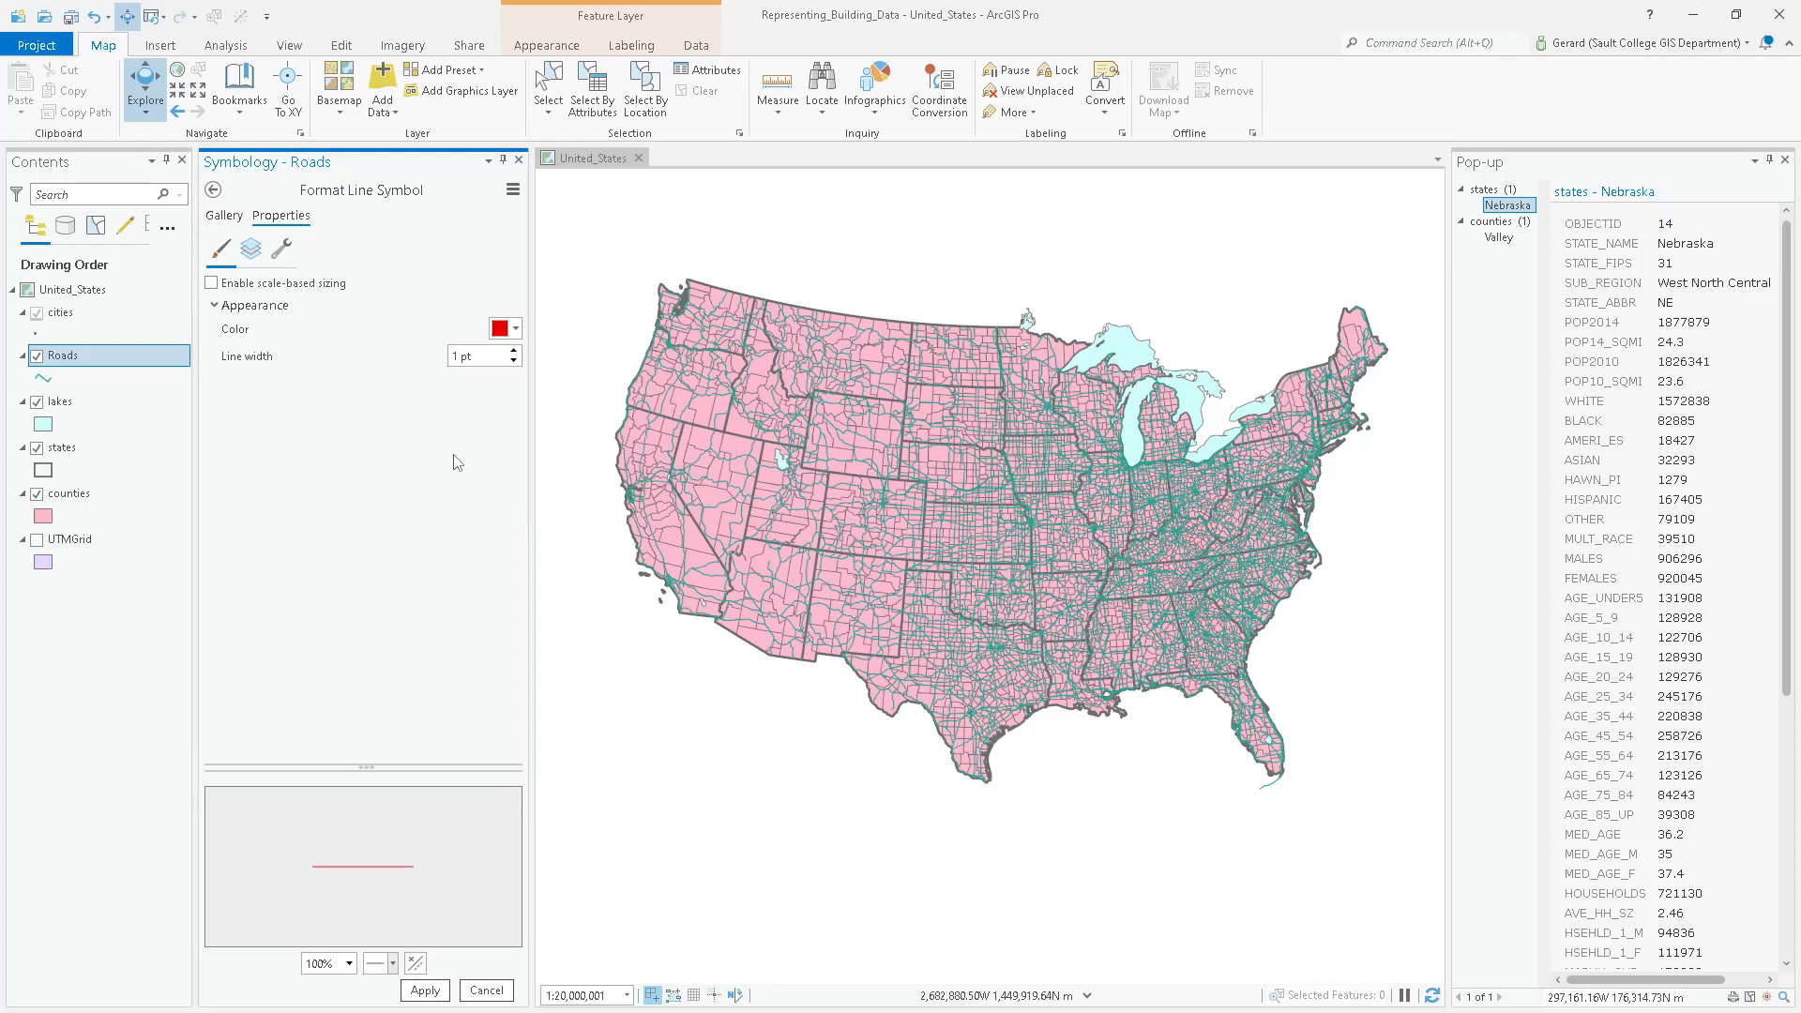
drag(485, 357, 419, 364)
text(0.8)
key(Tab)
click(426, 990)
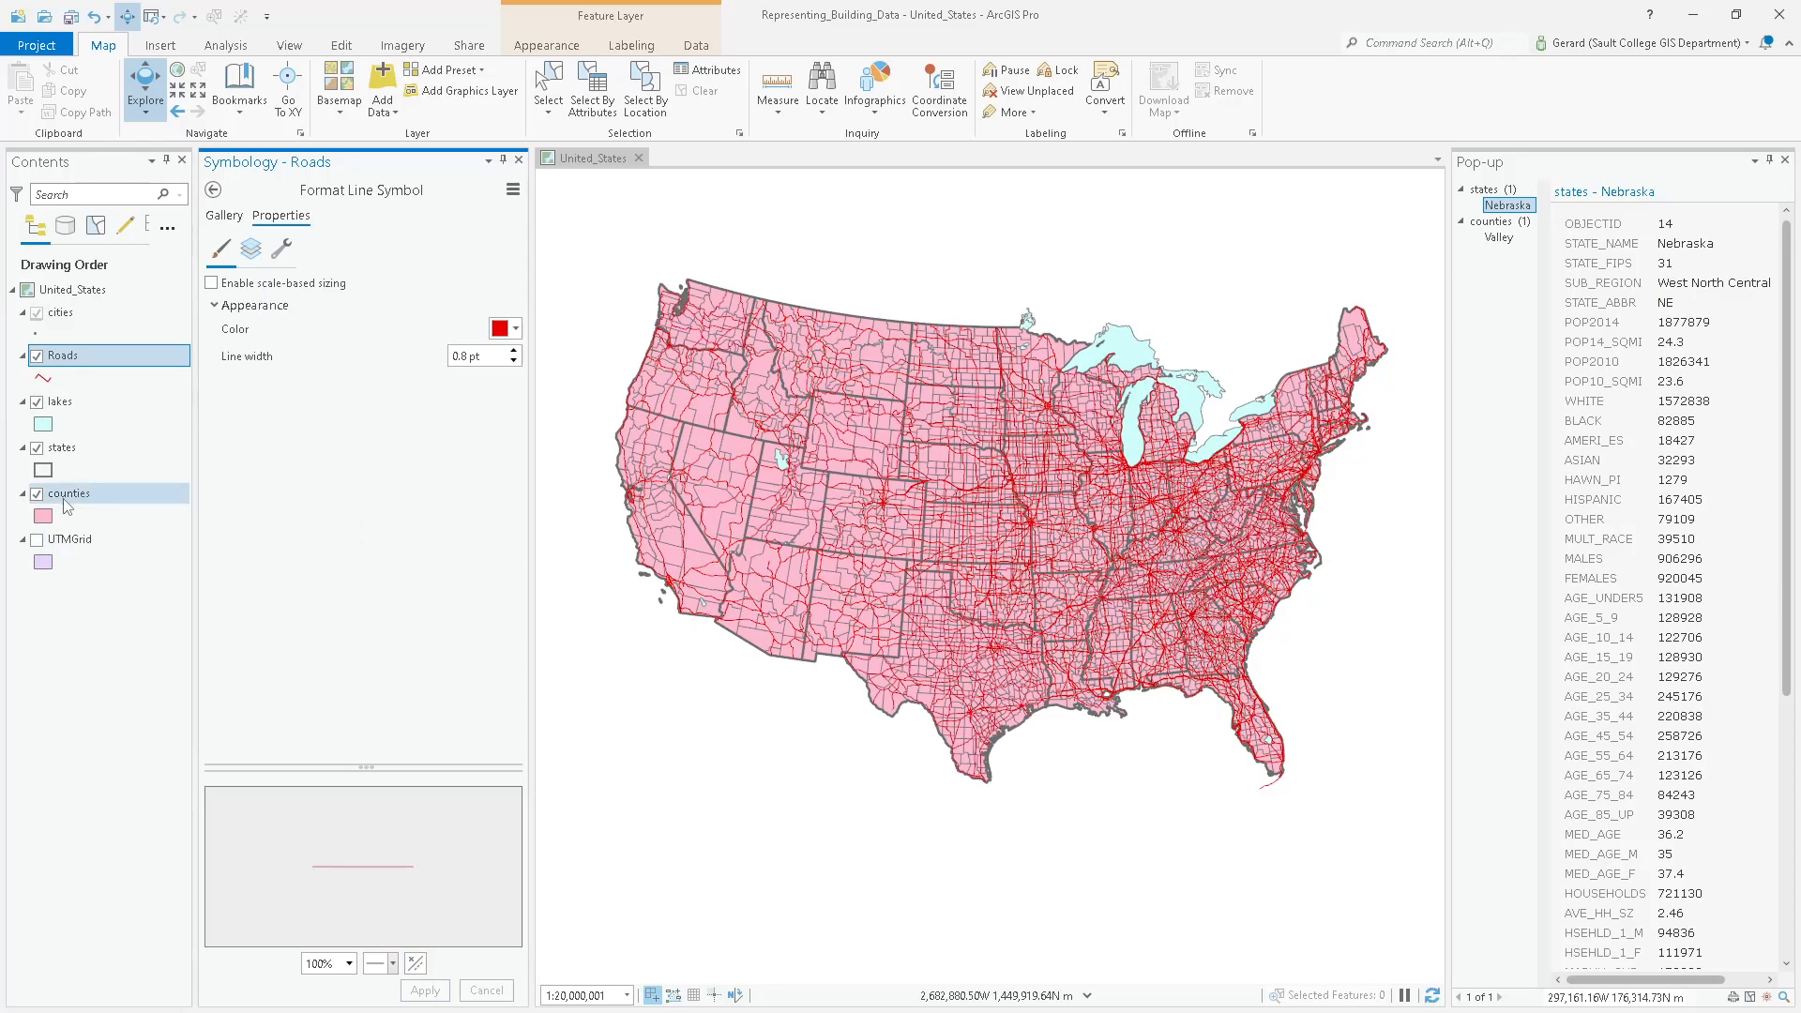
Turn off the counties layer and check the red roads against the state boundaries.
click(38, 494)
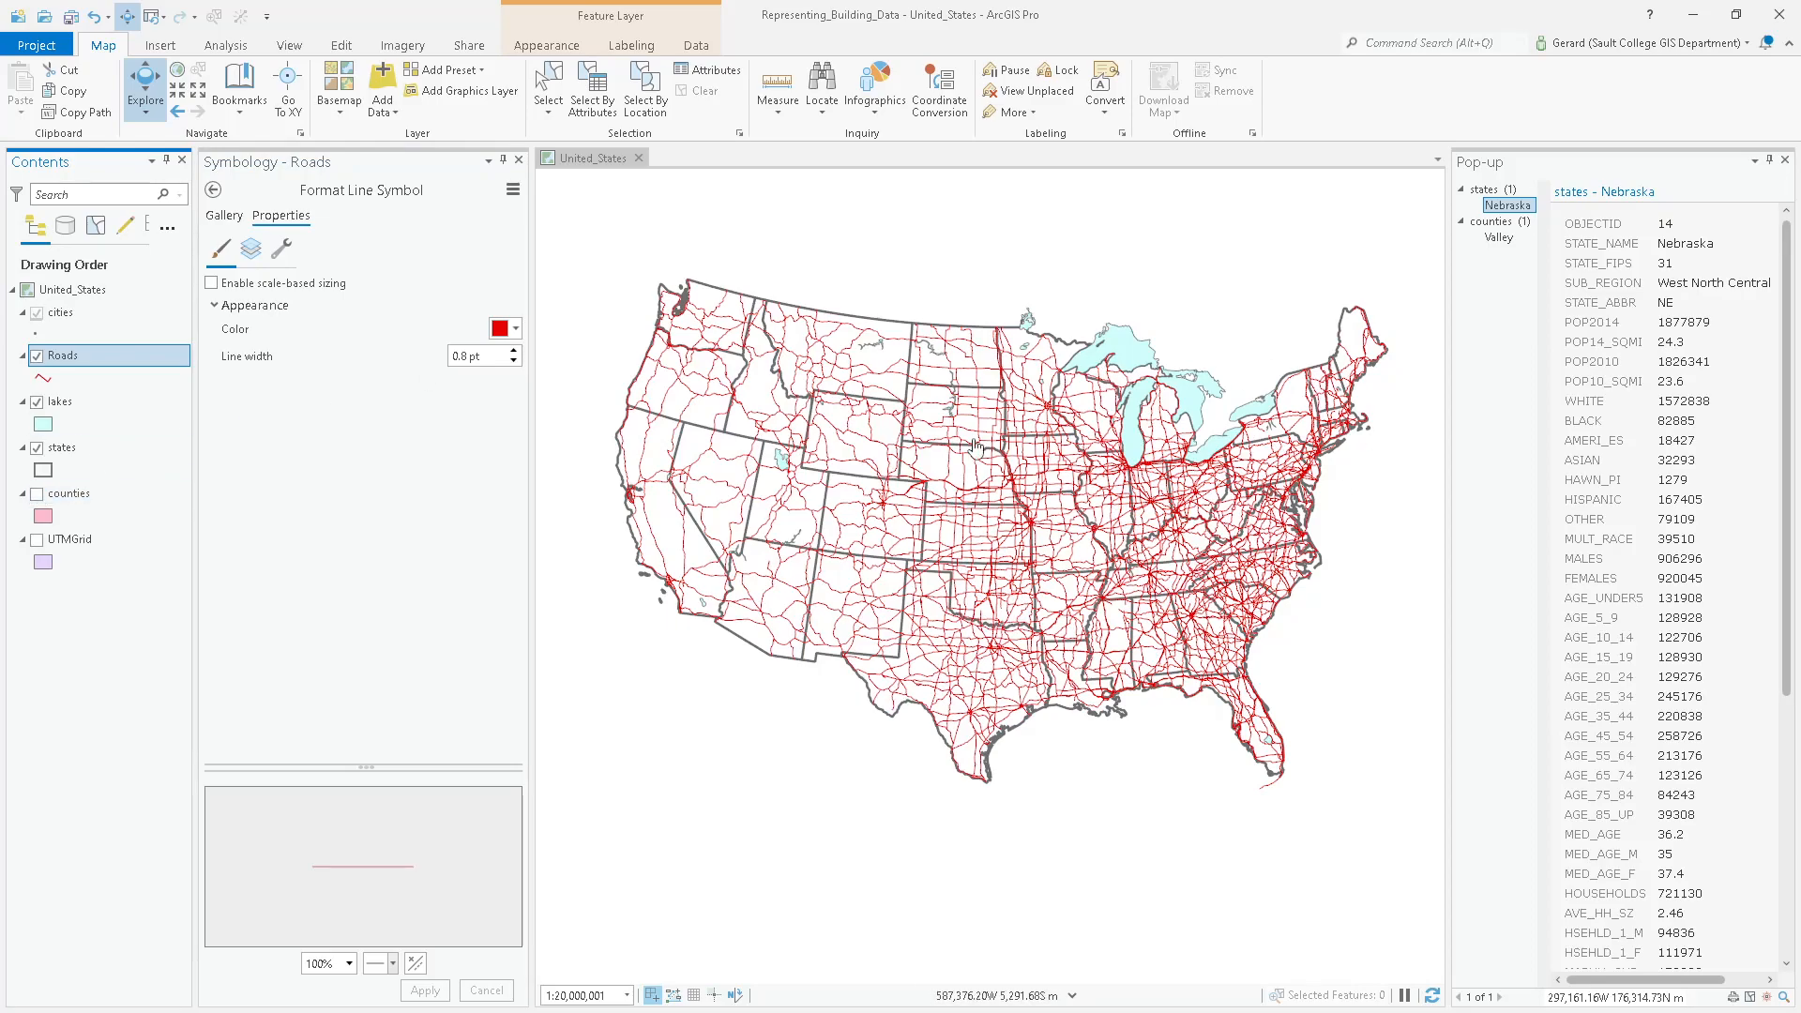
drag(1030, 517, 1044, 500)
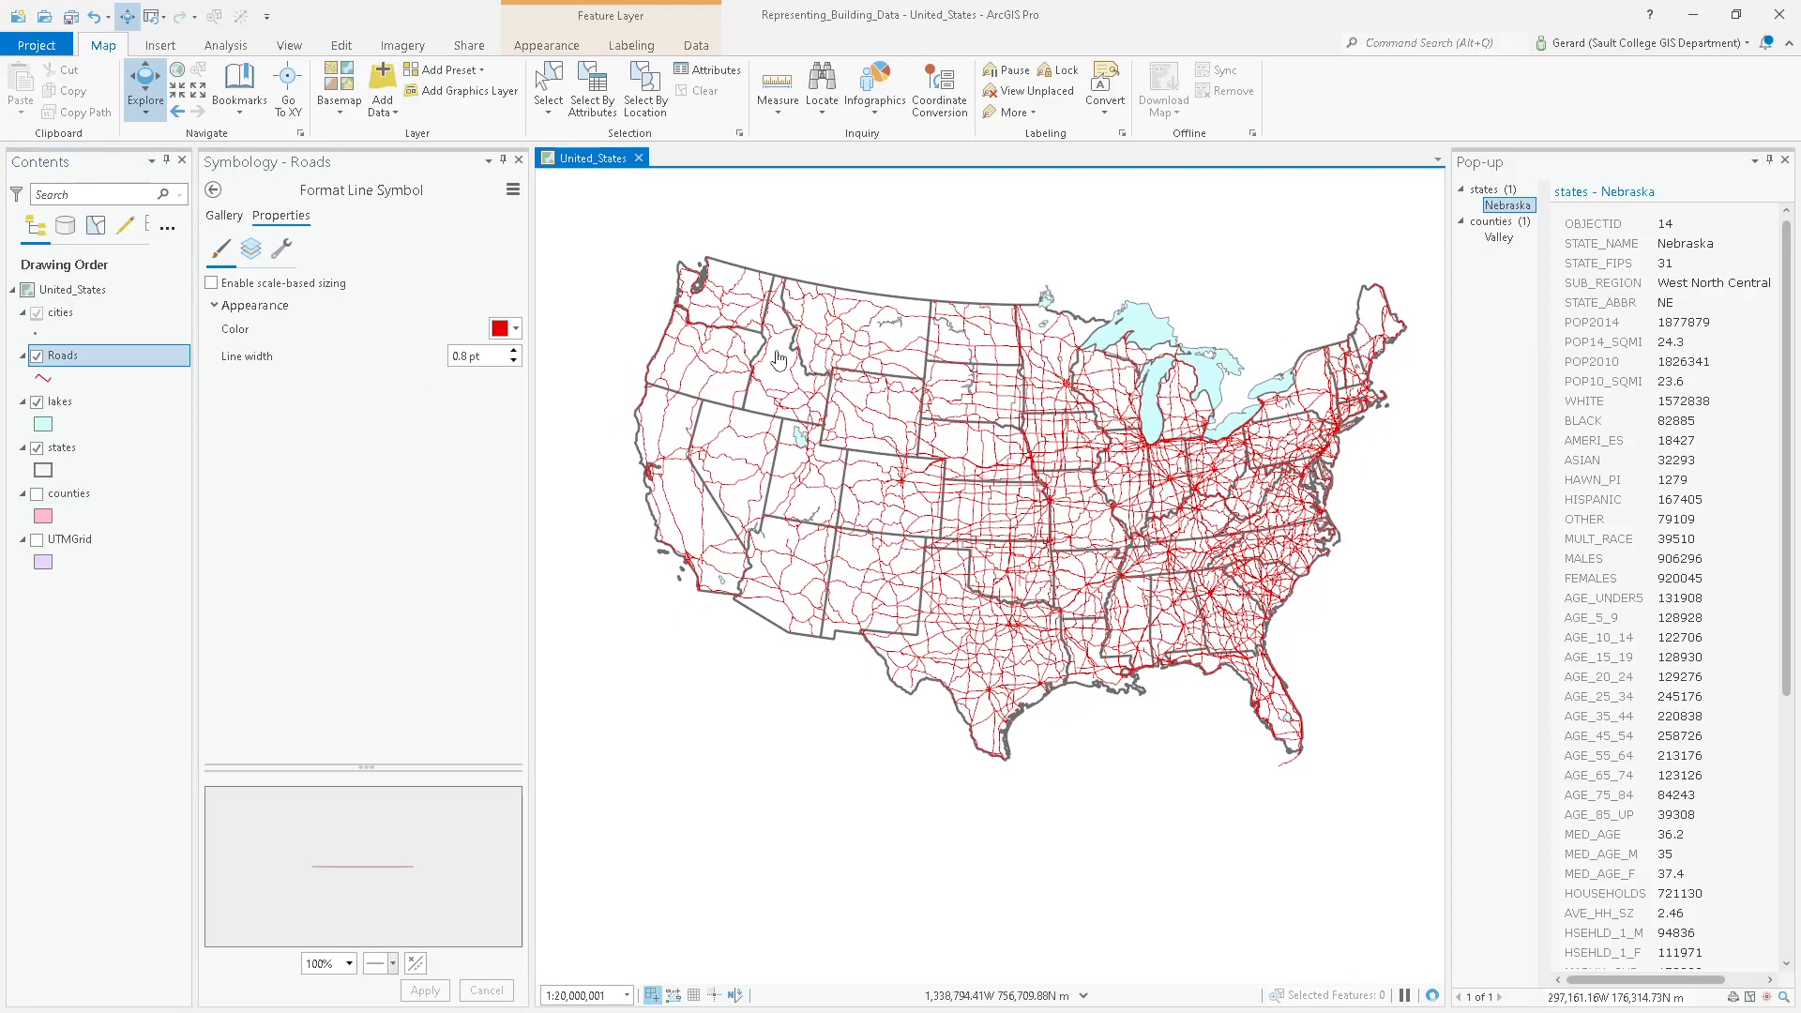
click(424, 506)
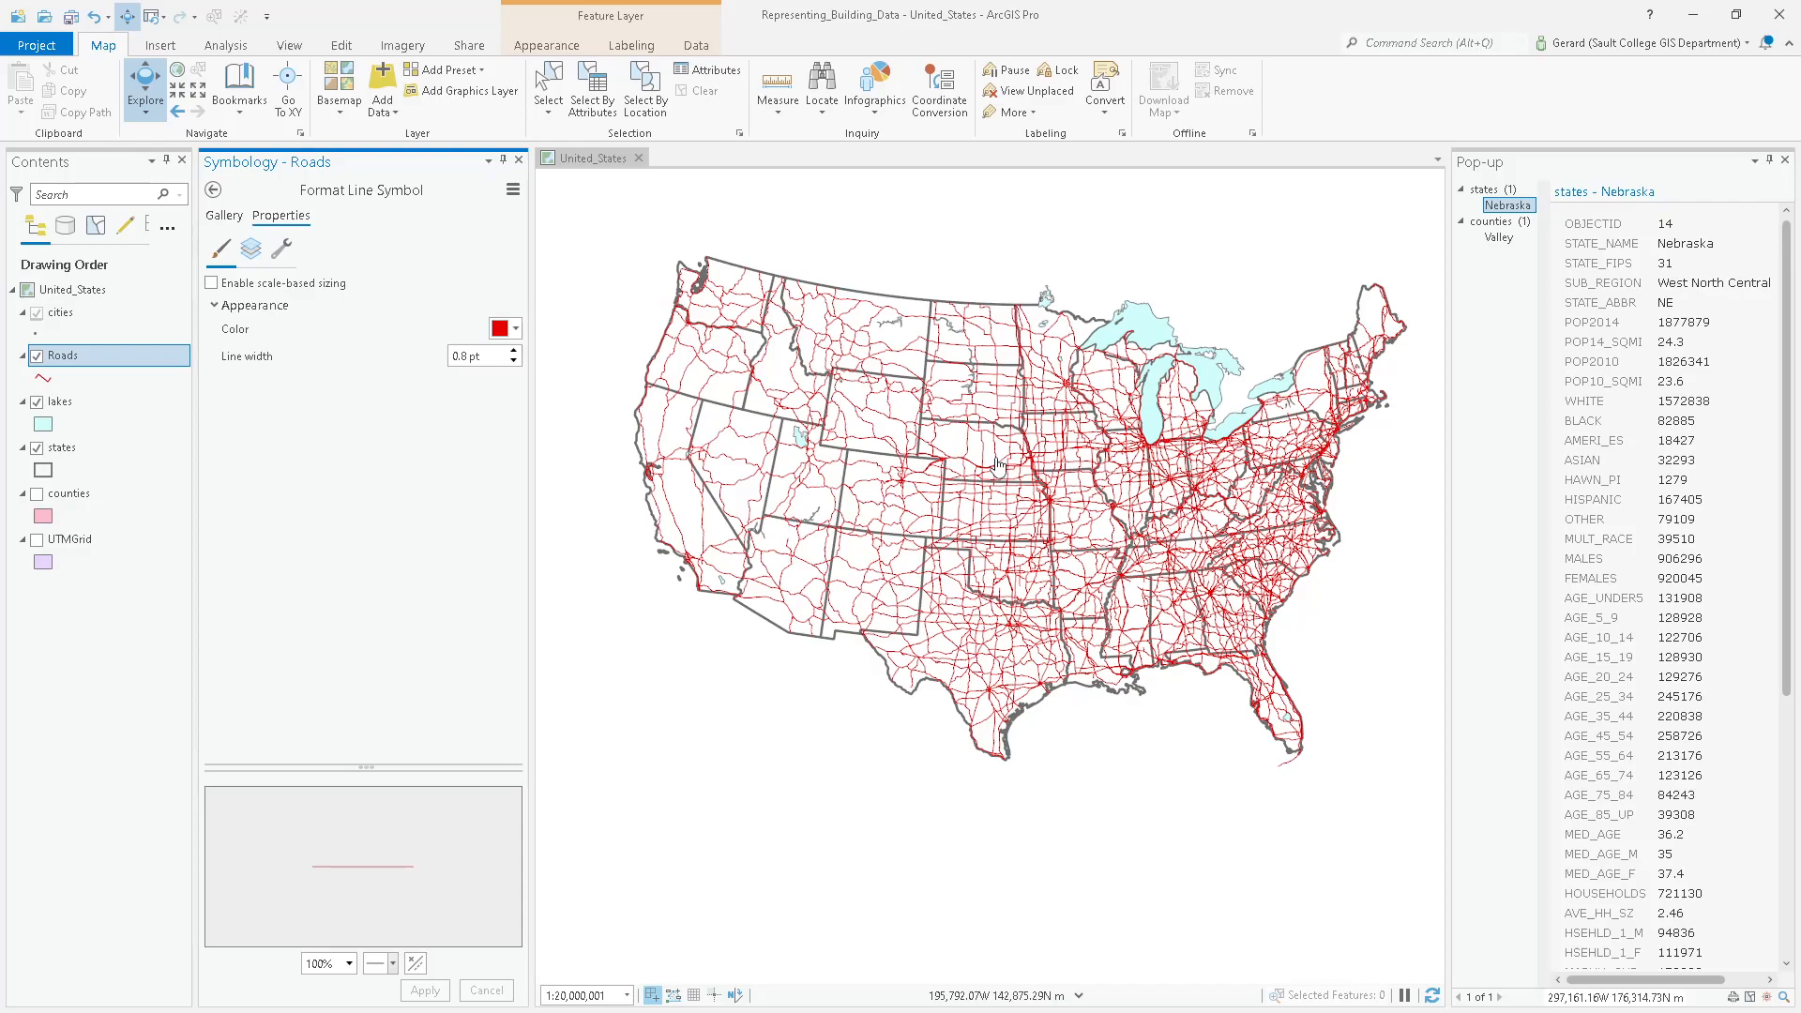
click(513, 189)
click(409, 368)
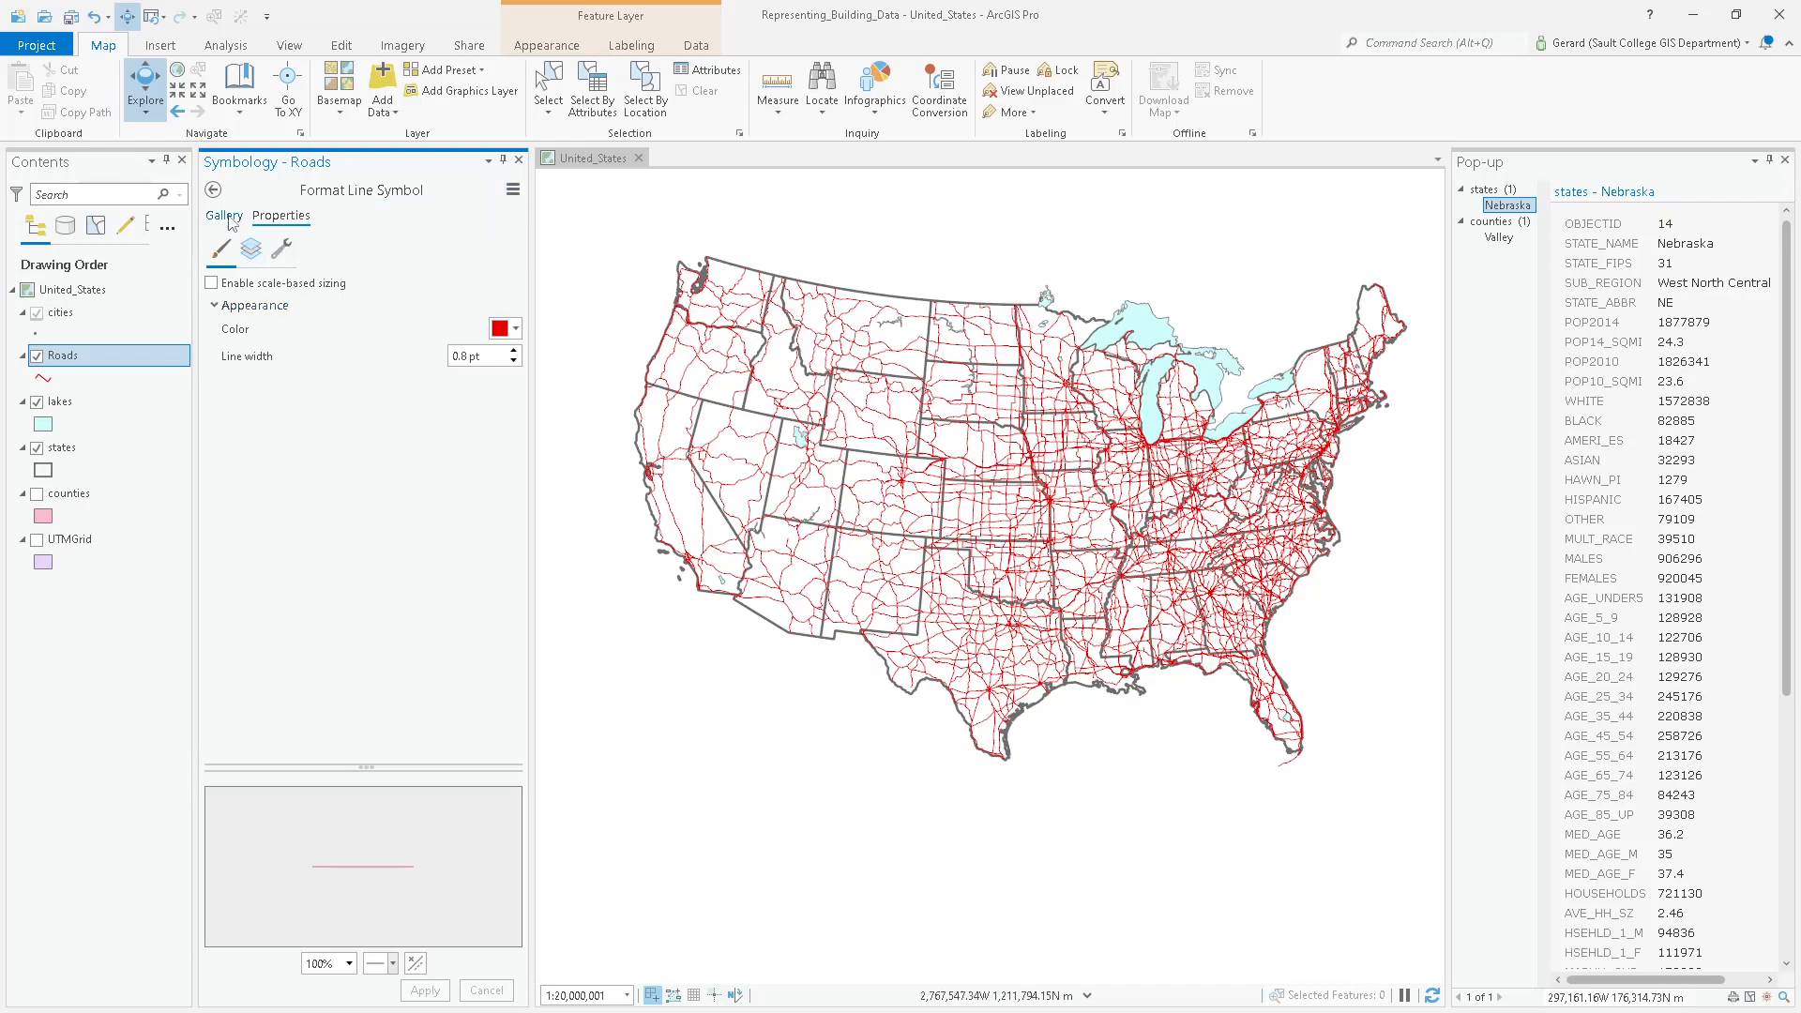
Enable display filters for the Roads layer, add a new display filter and show its query.
click(214, 190)
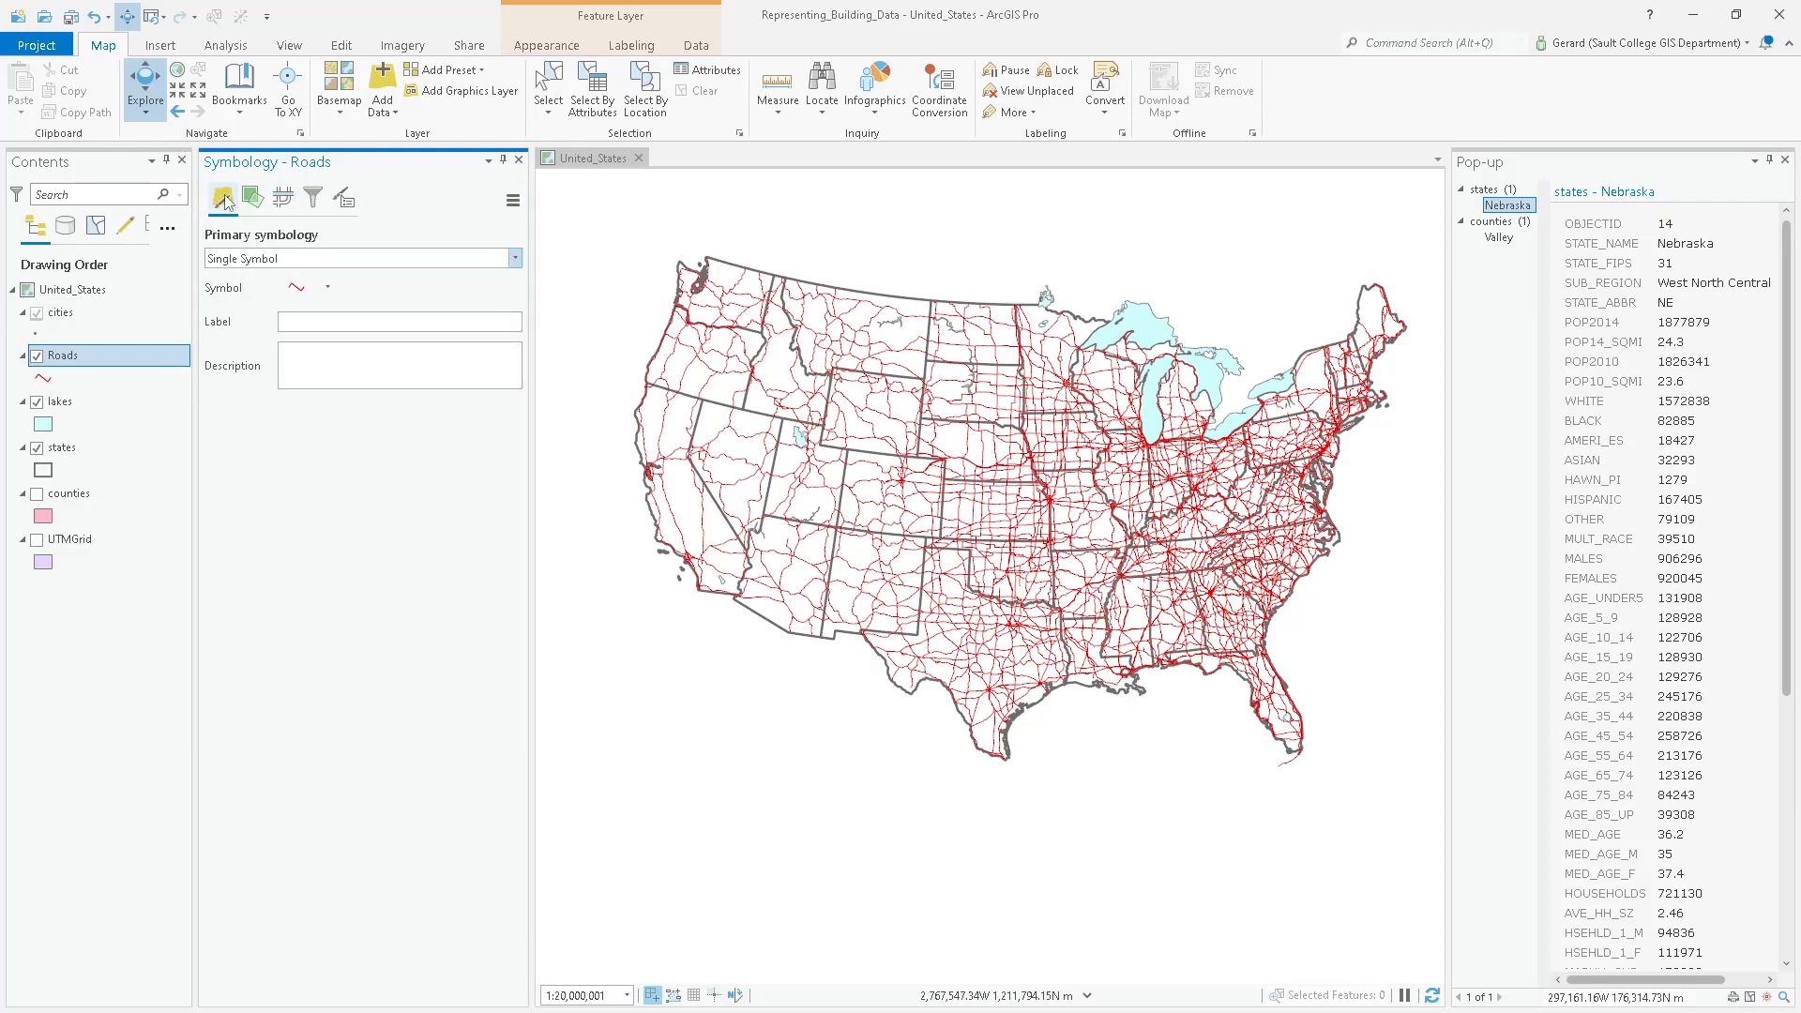
click(313, 199)
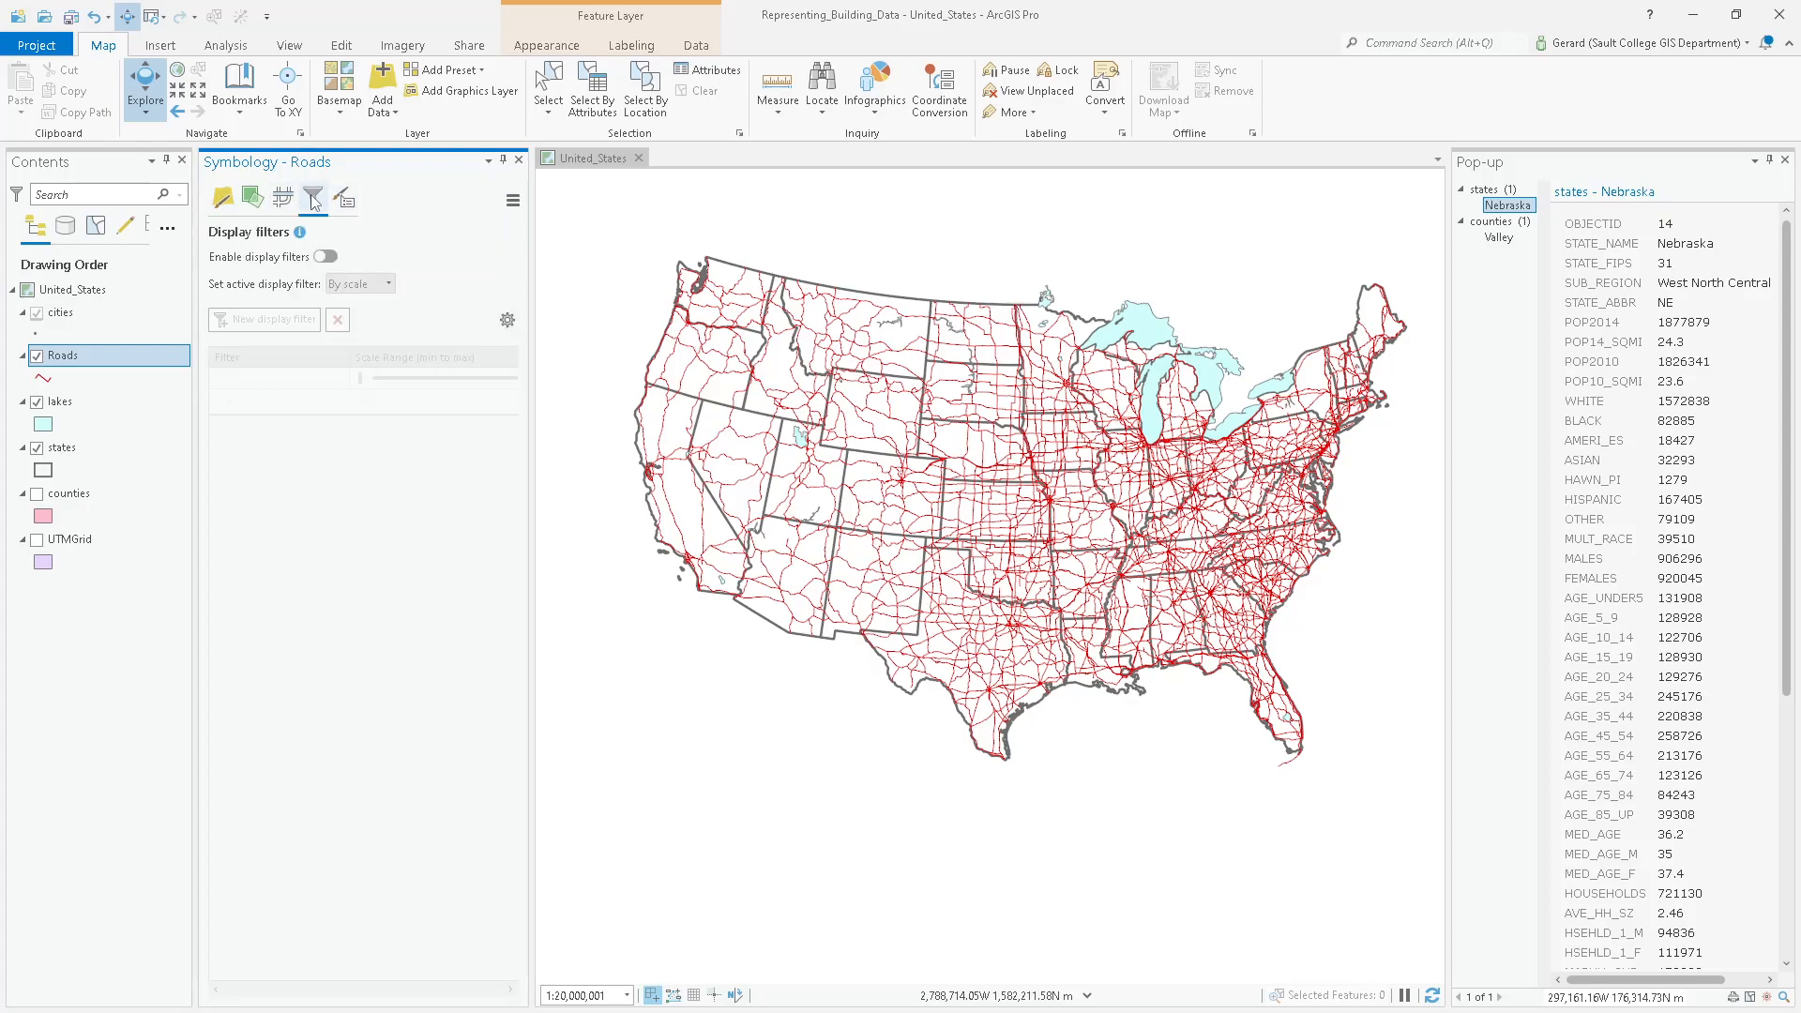
click(326, 257)
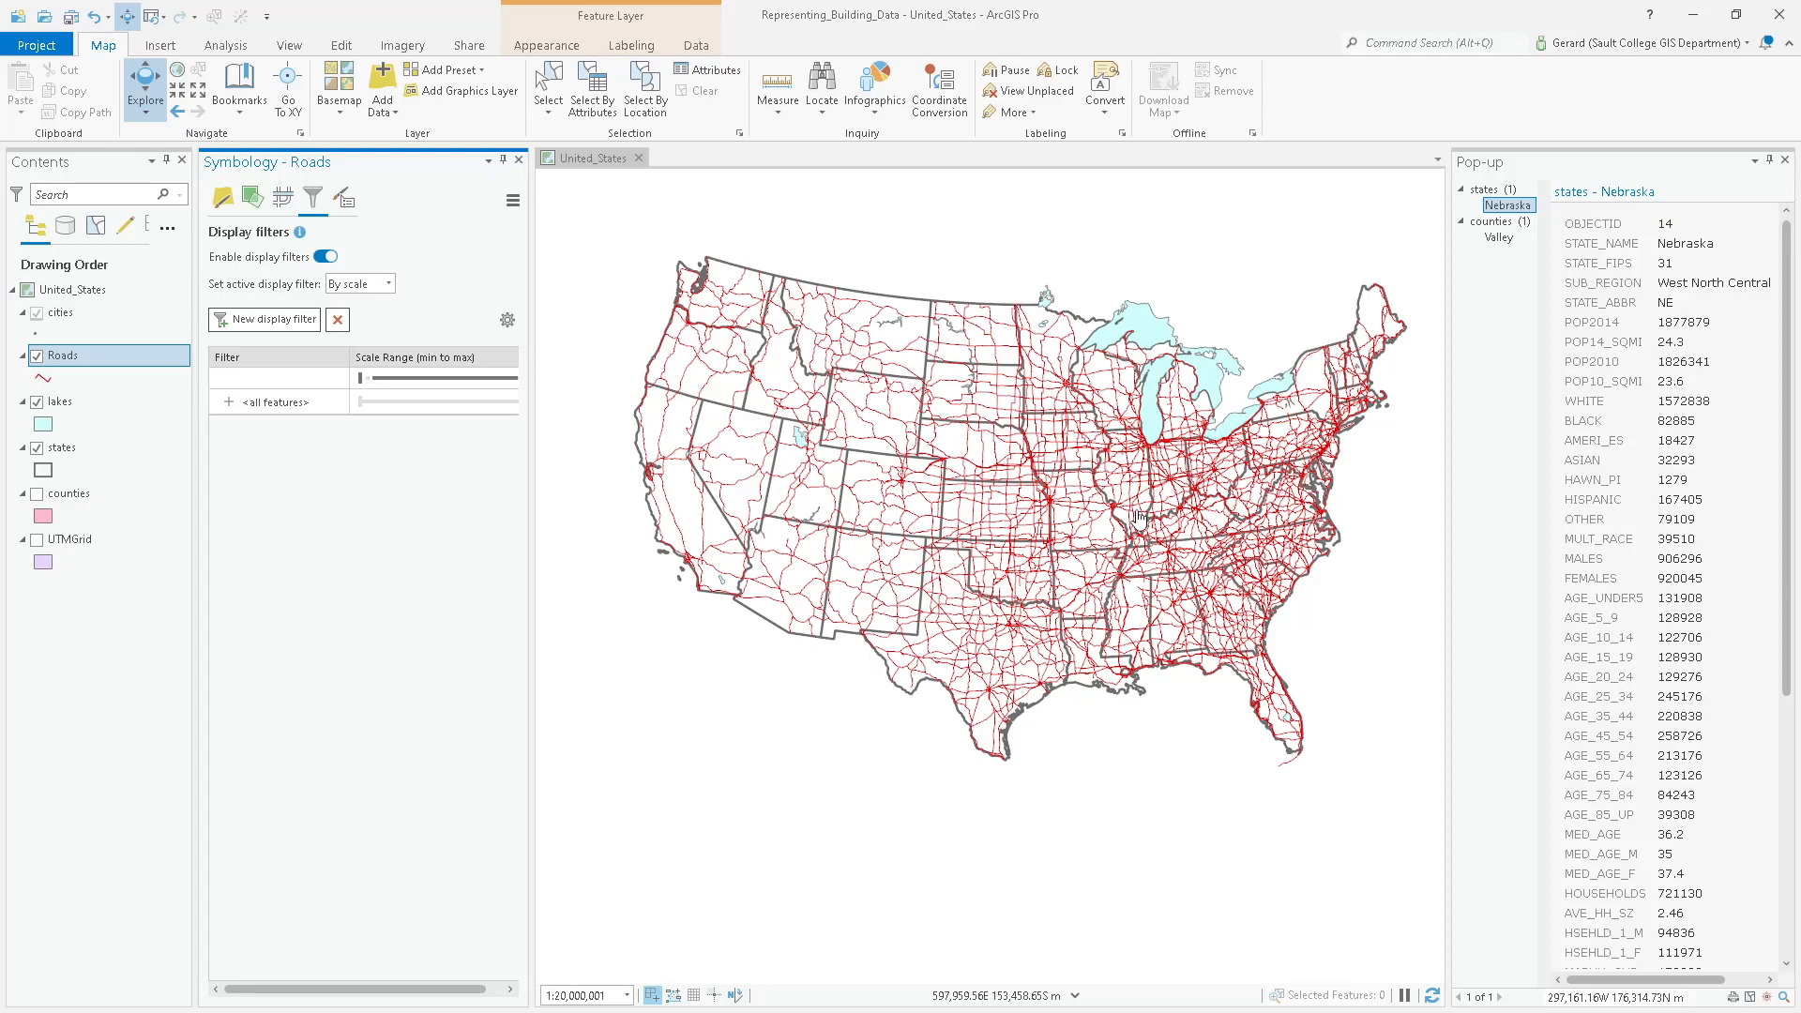
click(290, 322)
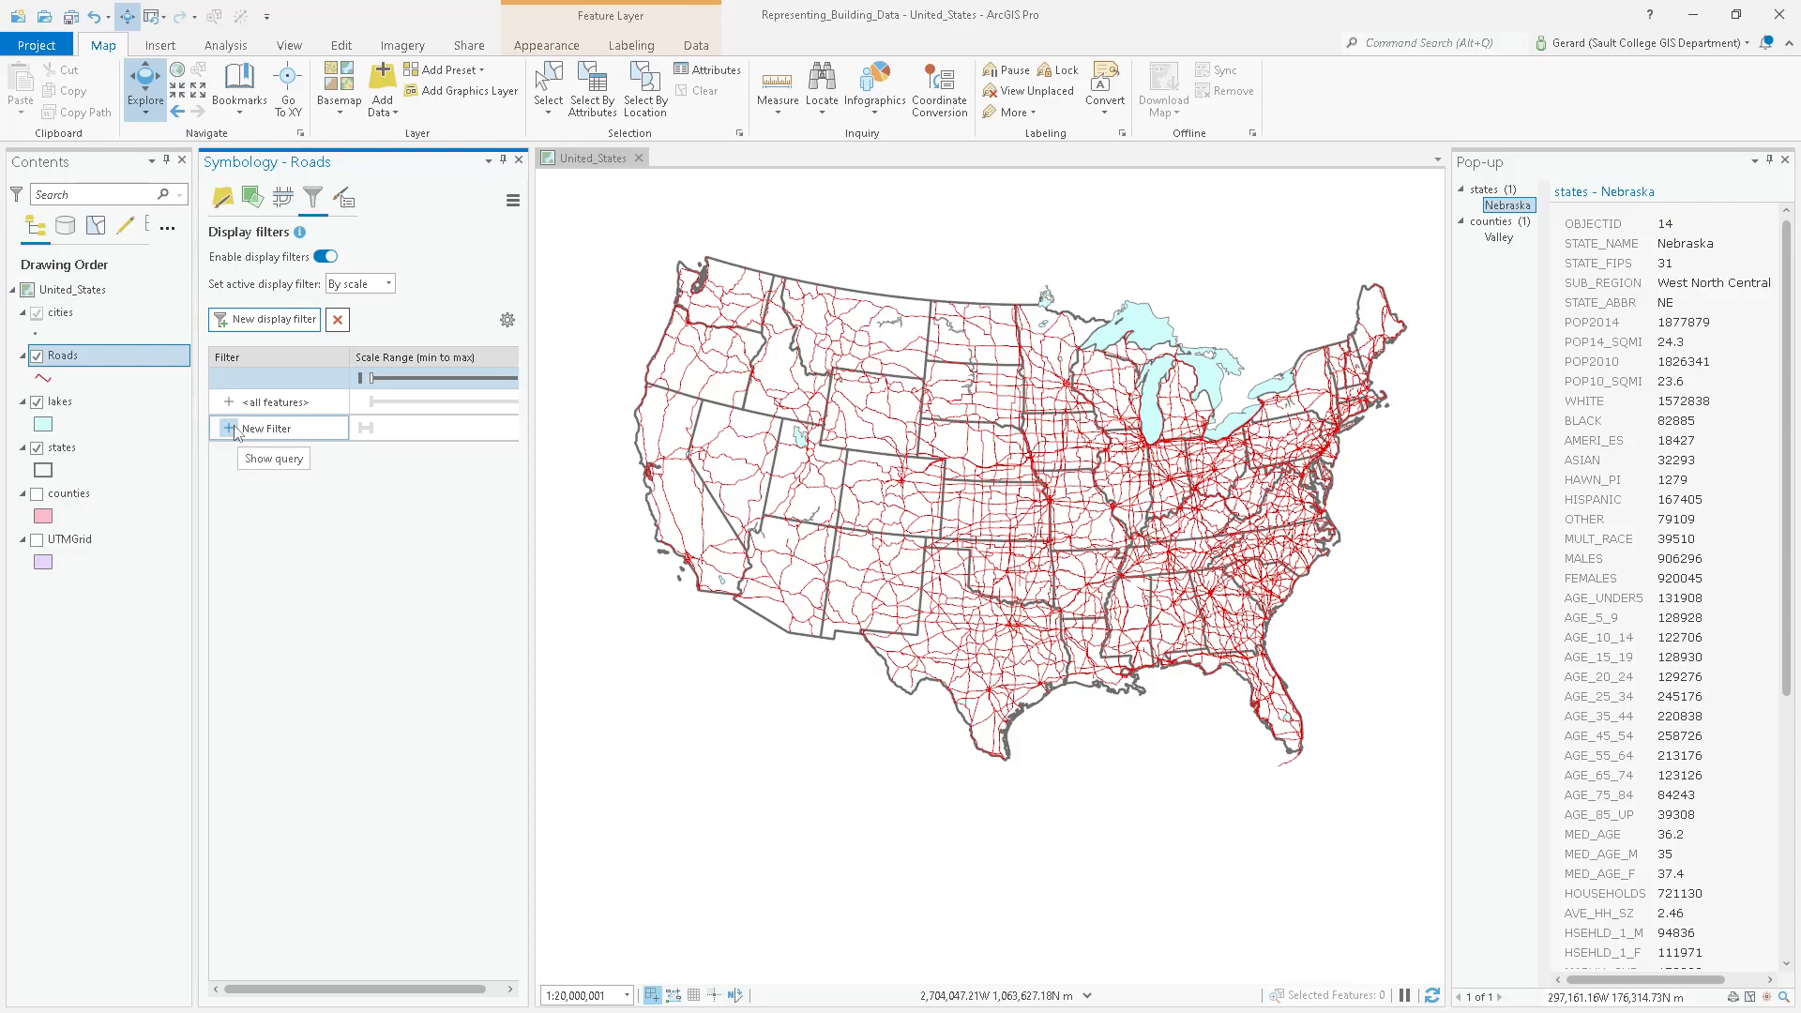
click(228, 429)
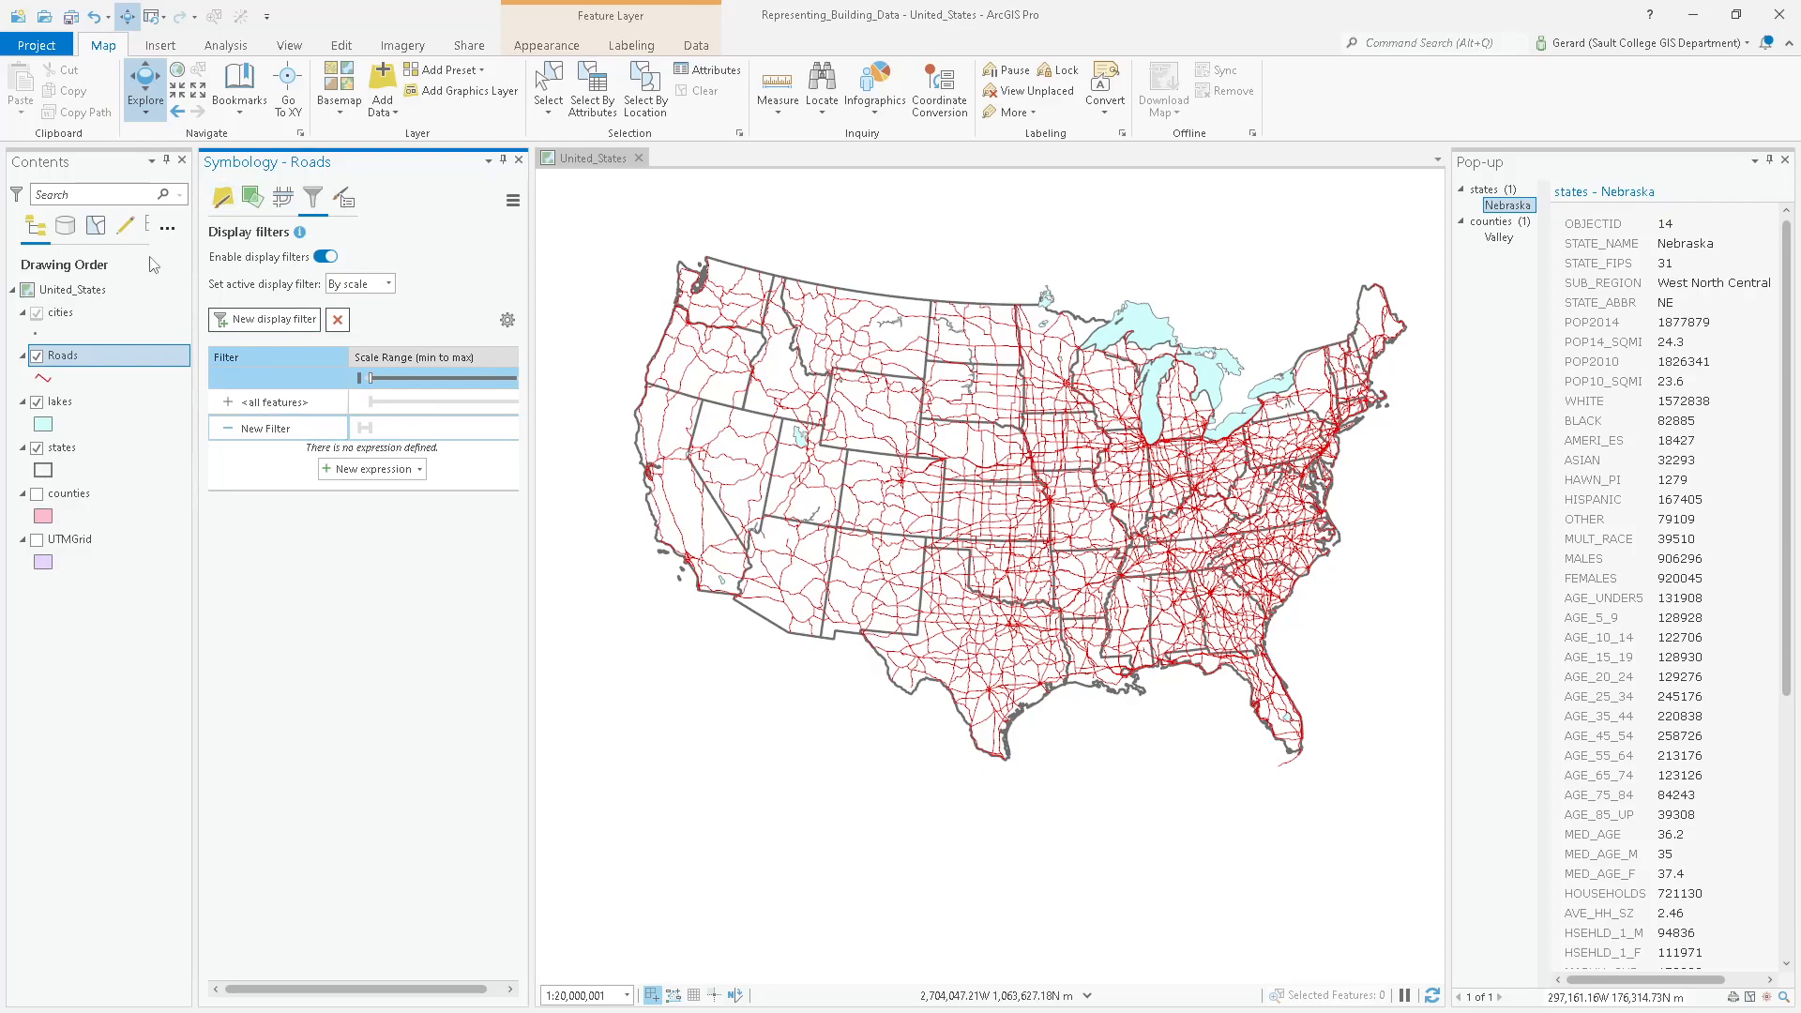
Symbolize the Roads layer with Unique Values based on the HYW_TYPE field.
click(63, 358)
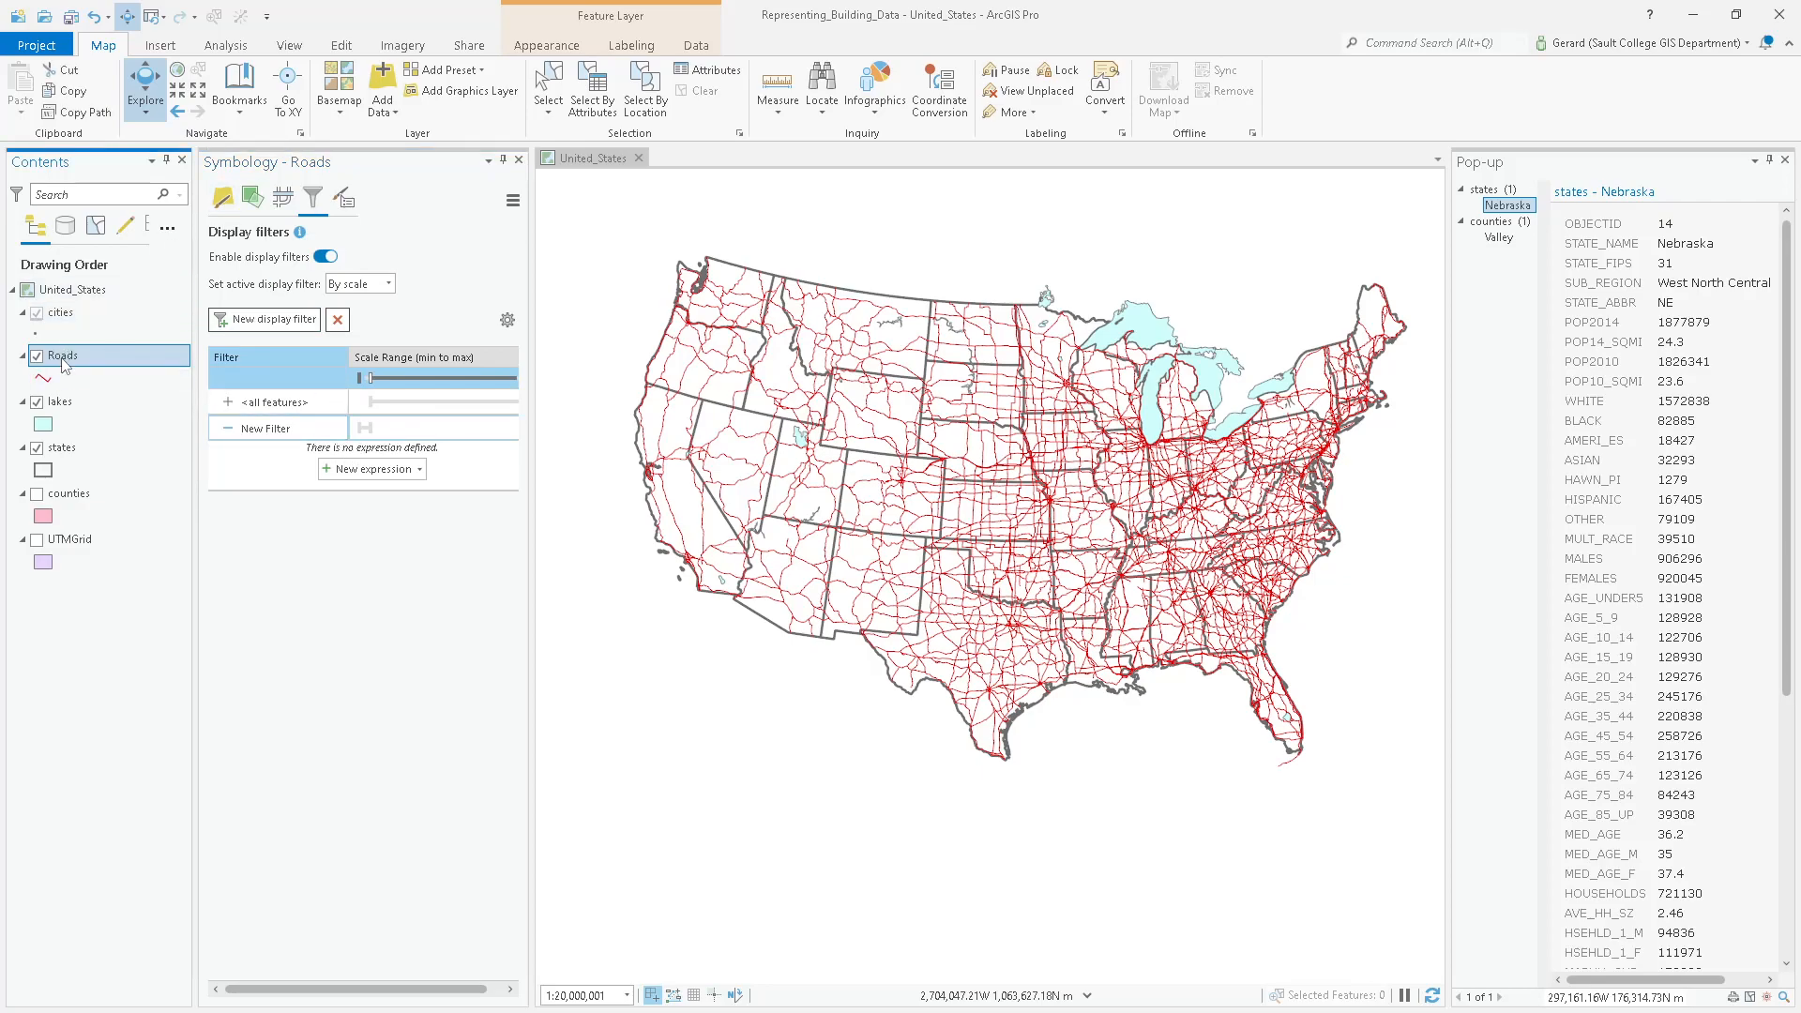
click(222, 198)
click(329, 260)
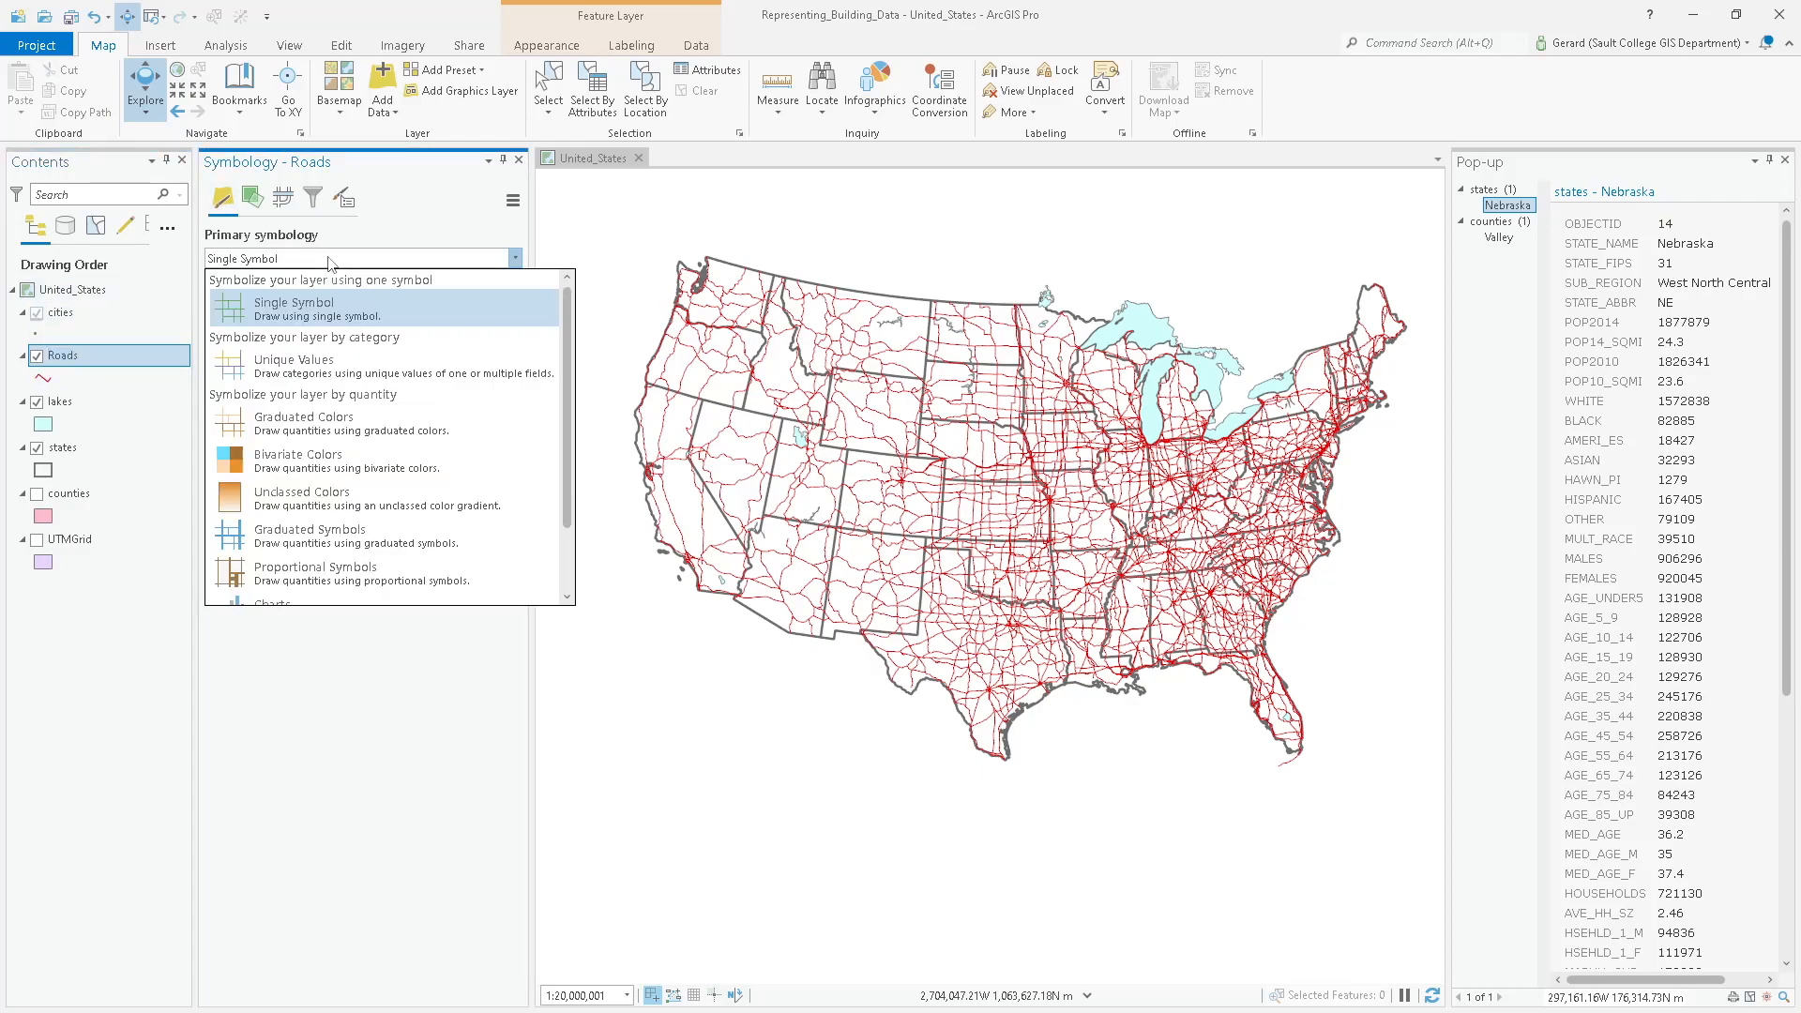
click(314, 368)
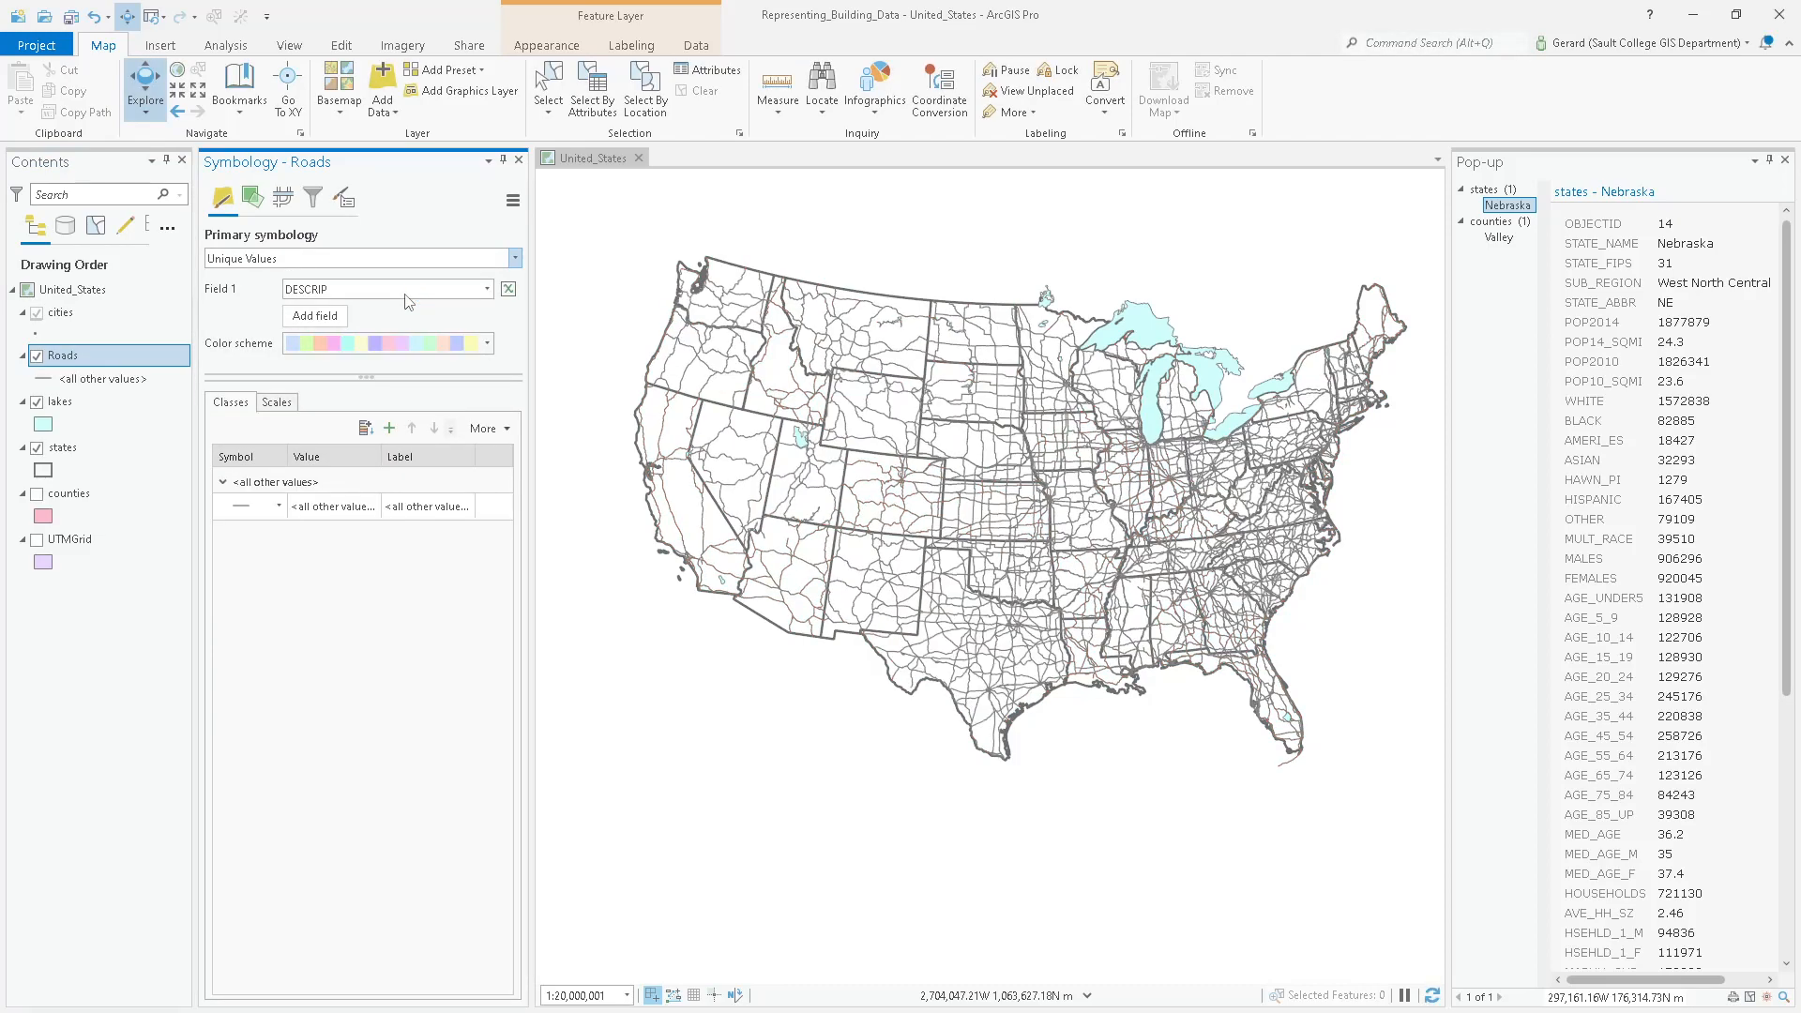
click(408, 292)
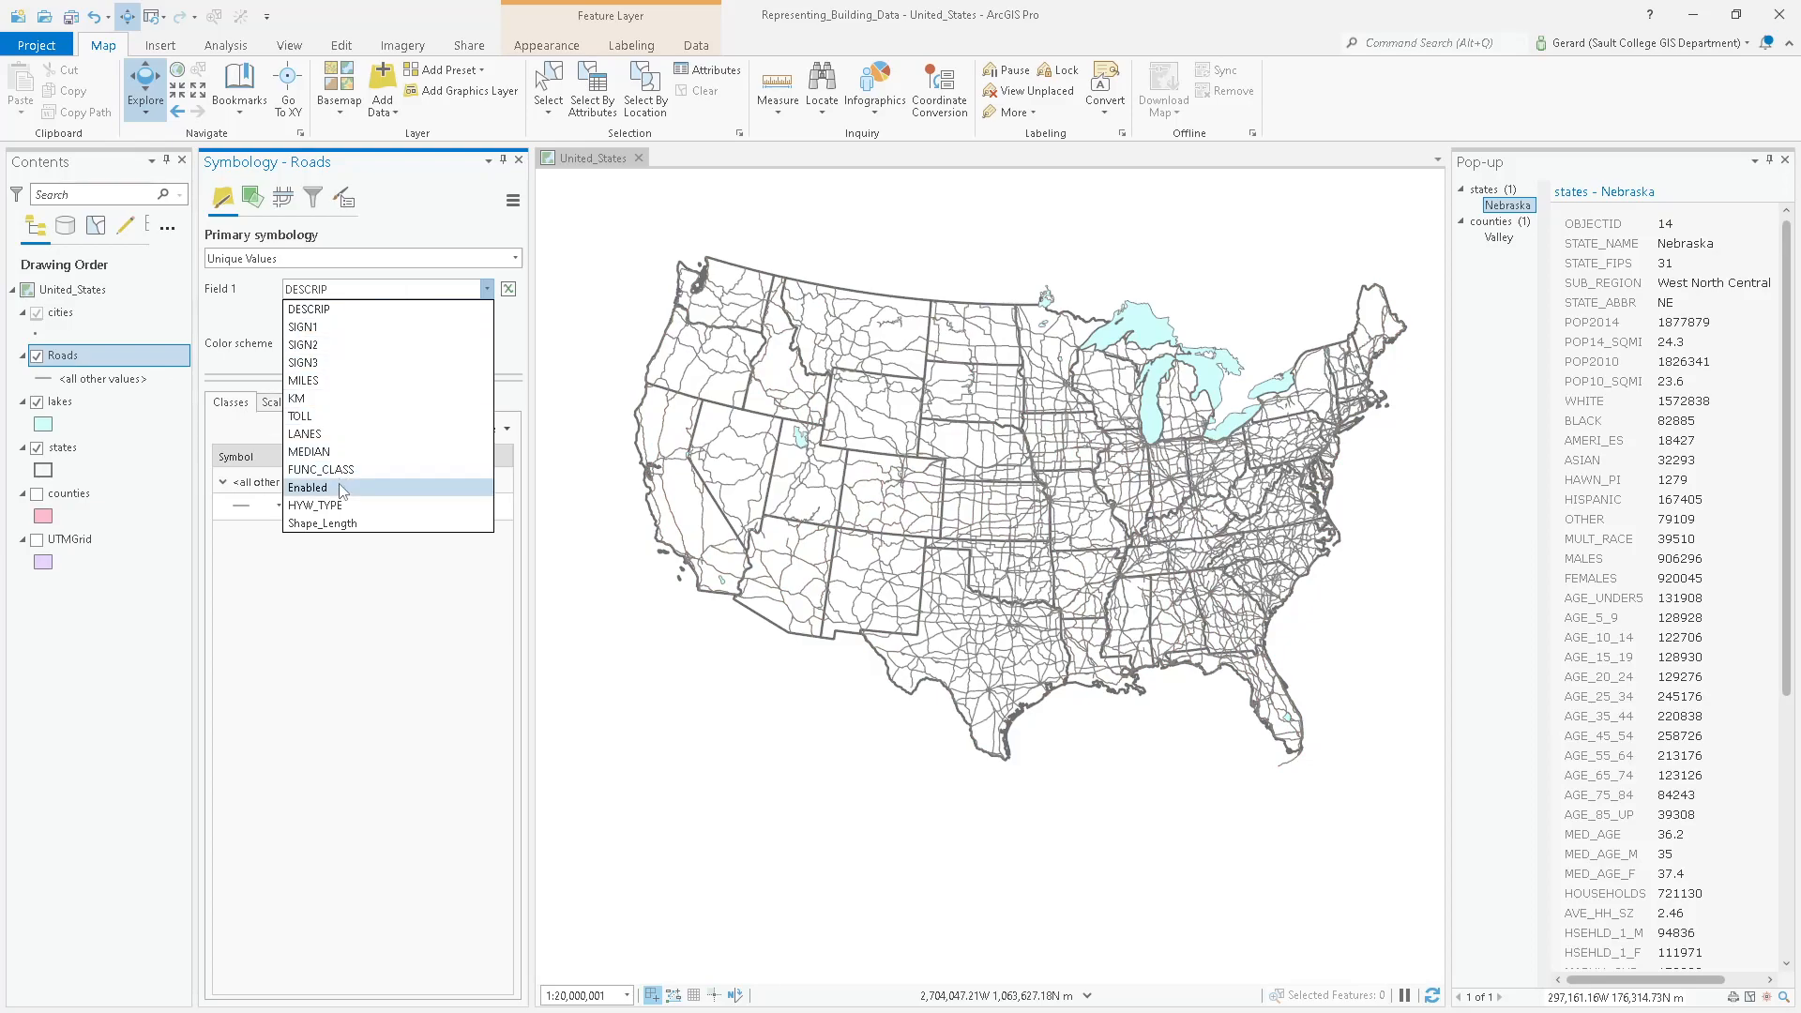
click(394, 504)
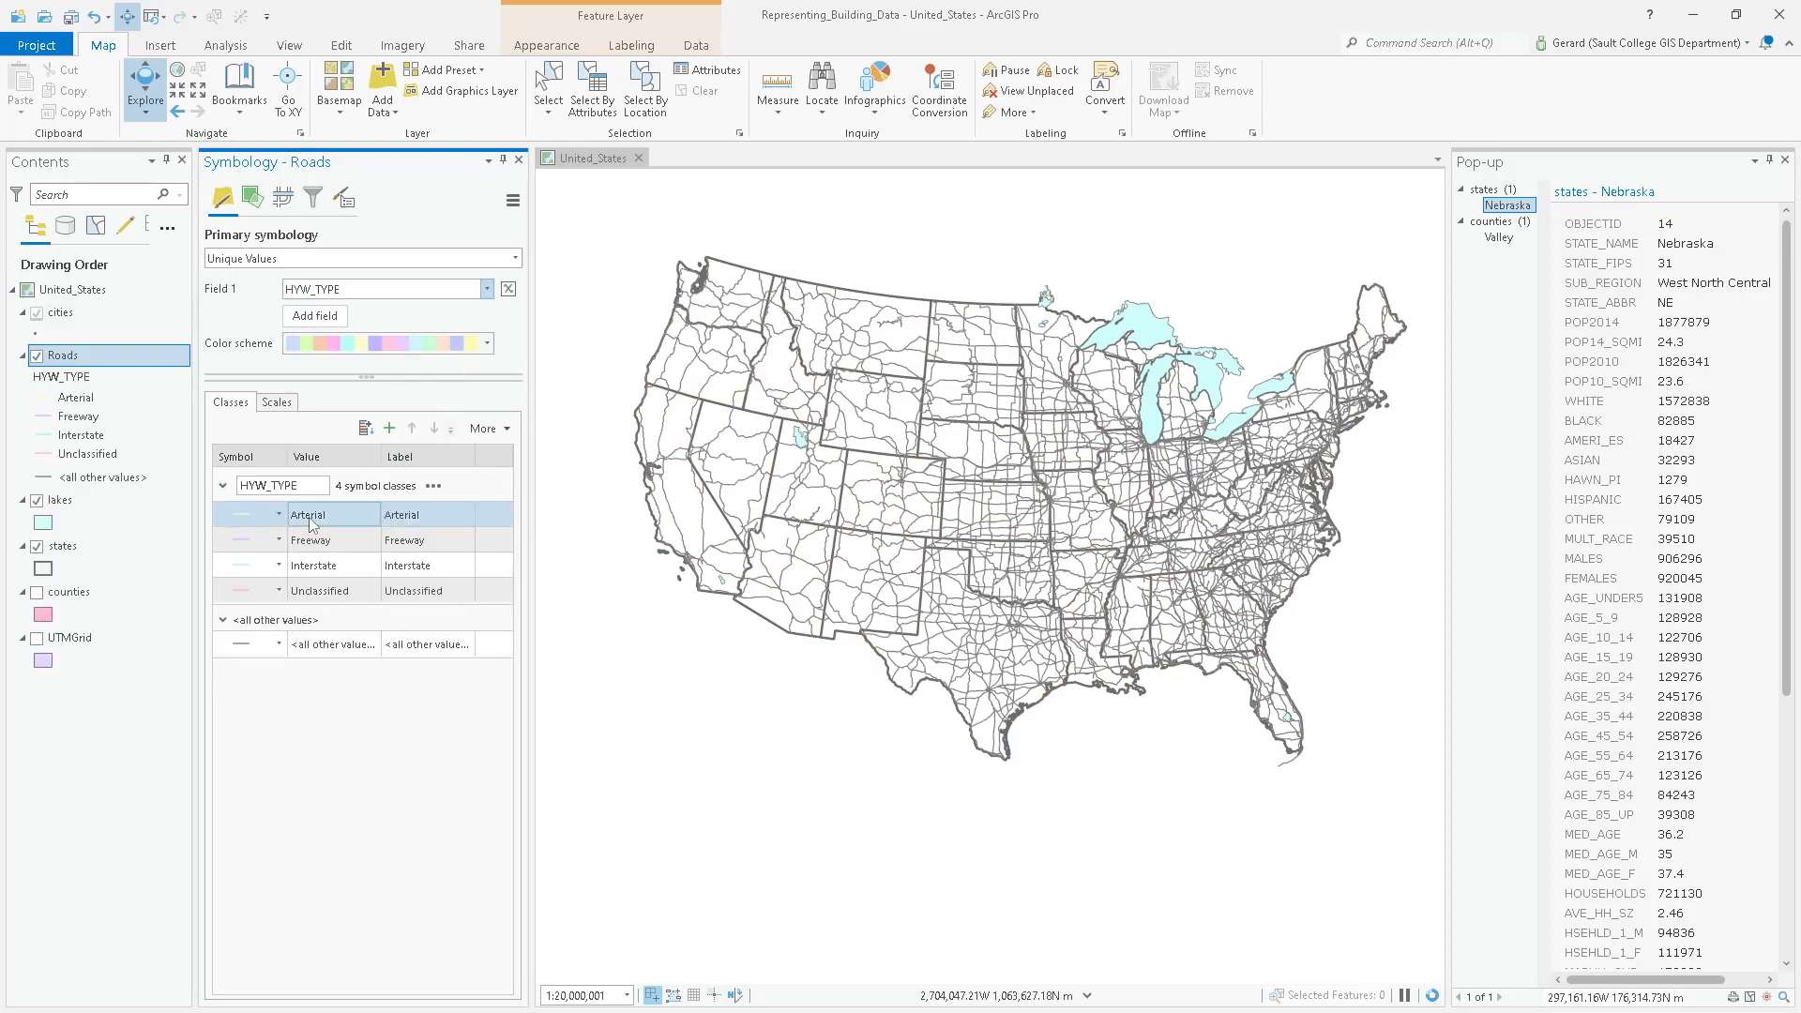
Format the Interstate class with a Poinsettia Red line 0.8 pt wide, apply it and return to the class list.
click(241, 562)
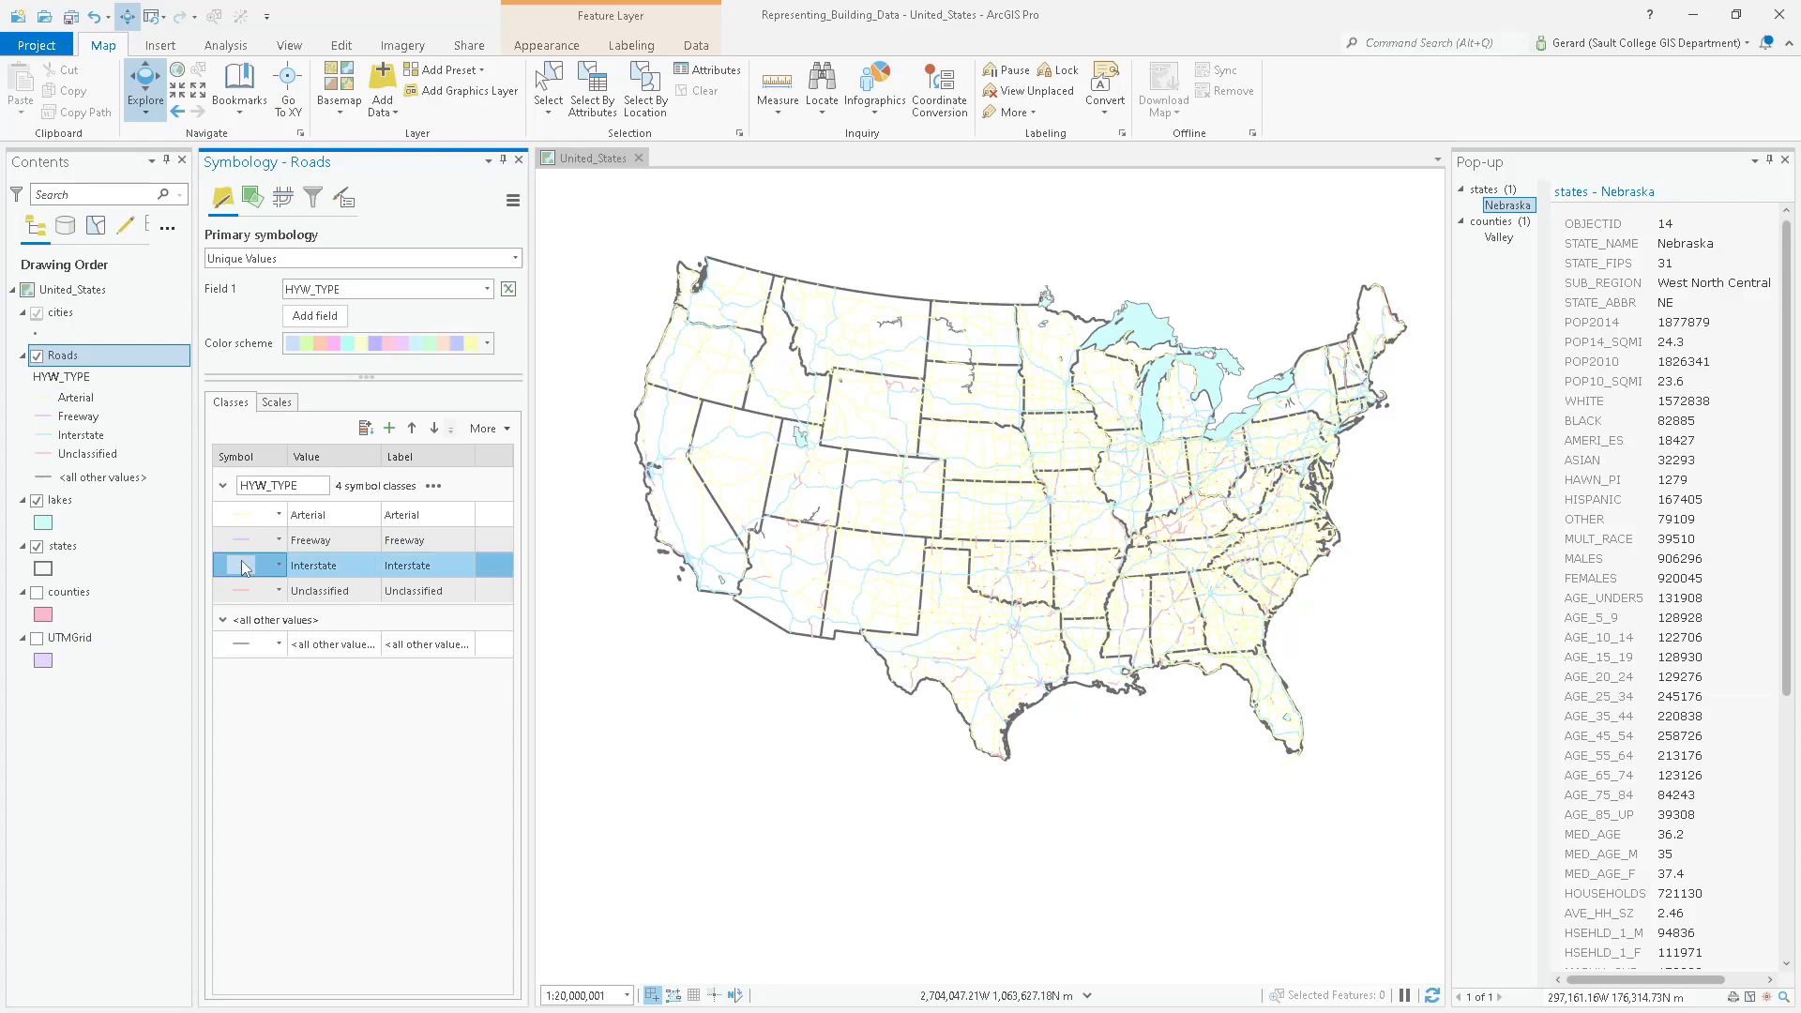
click(240, 562)
click(502, 328)
click(529, 486)
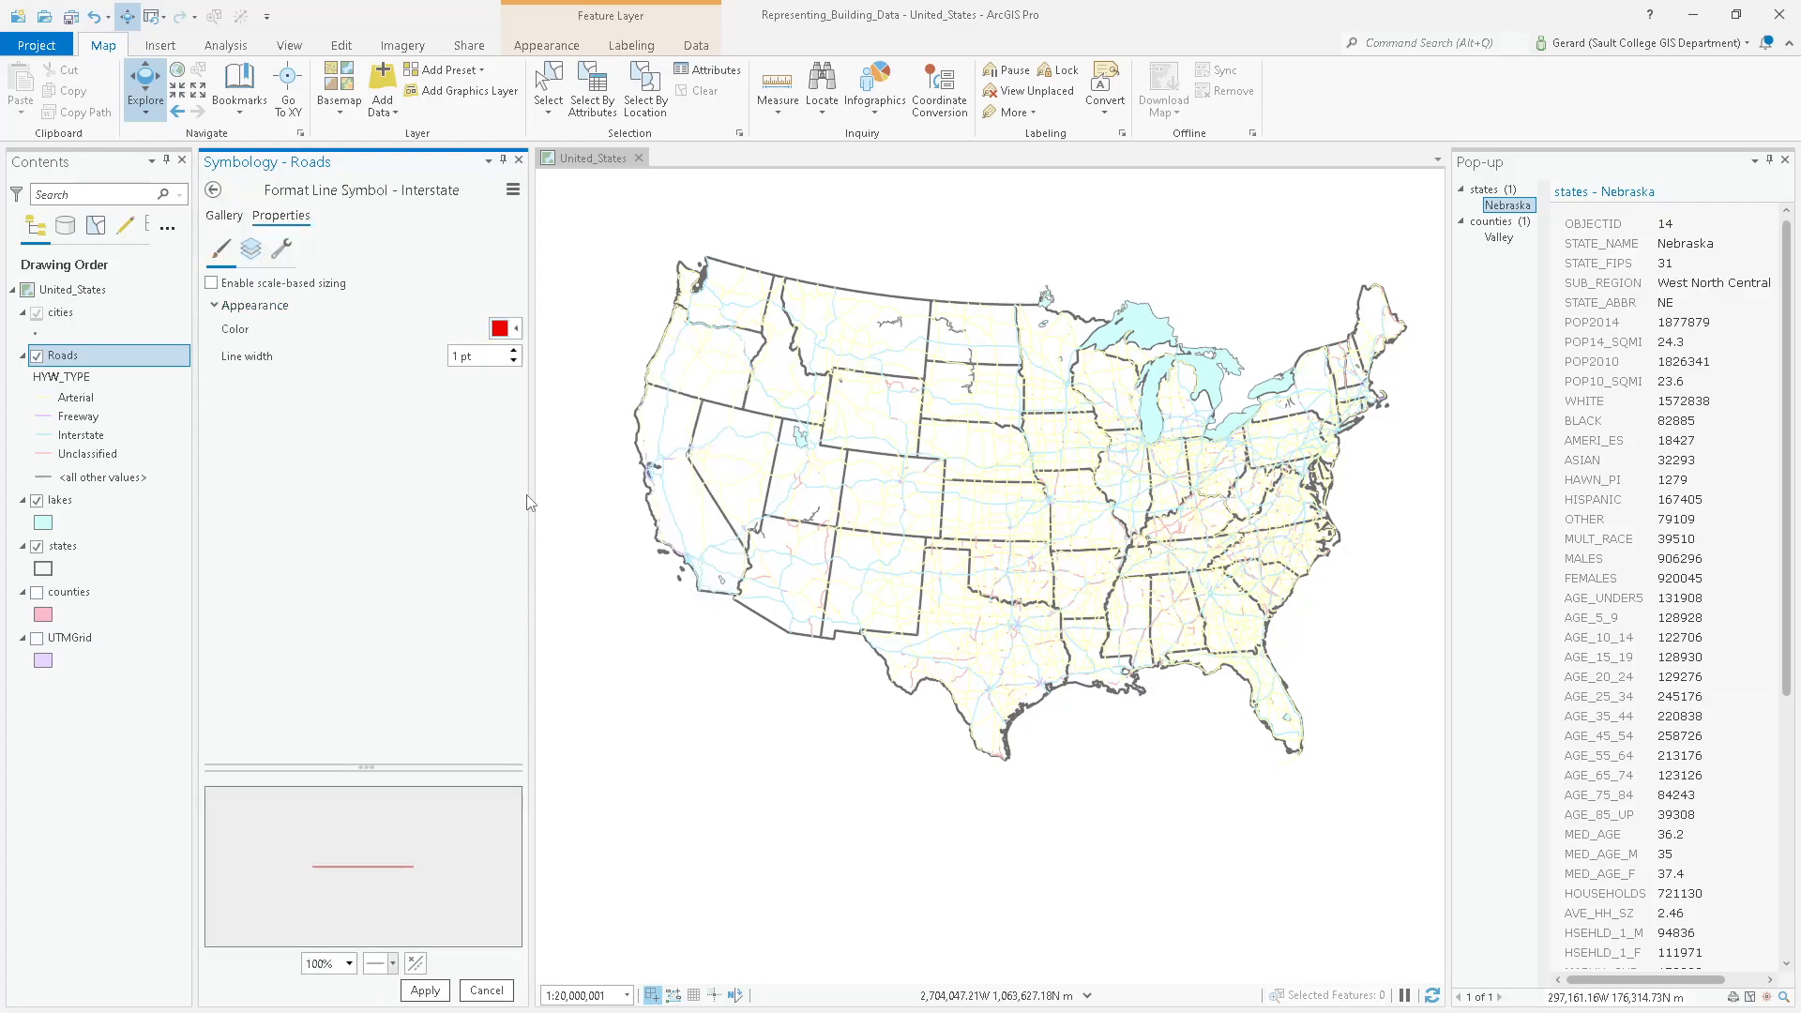
drag(494, 356, 389, 364)
text(0.8)
click(425, 990)
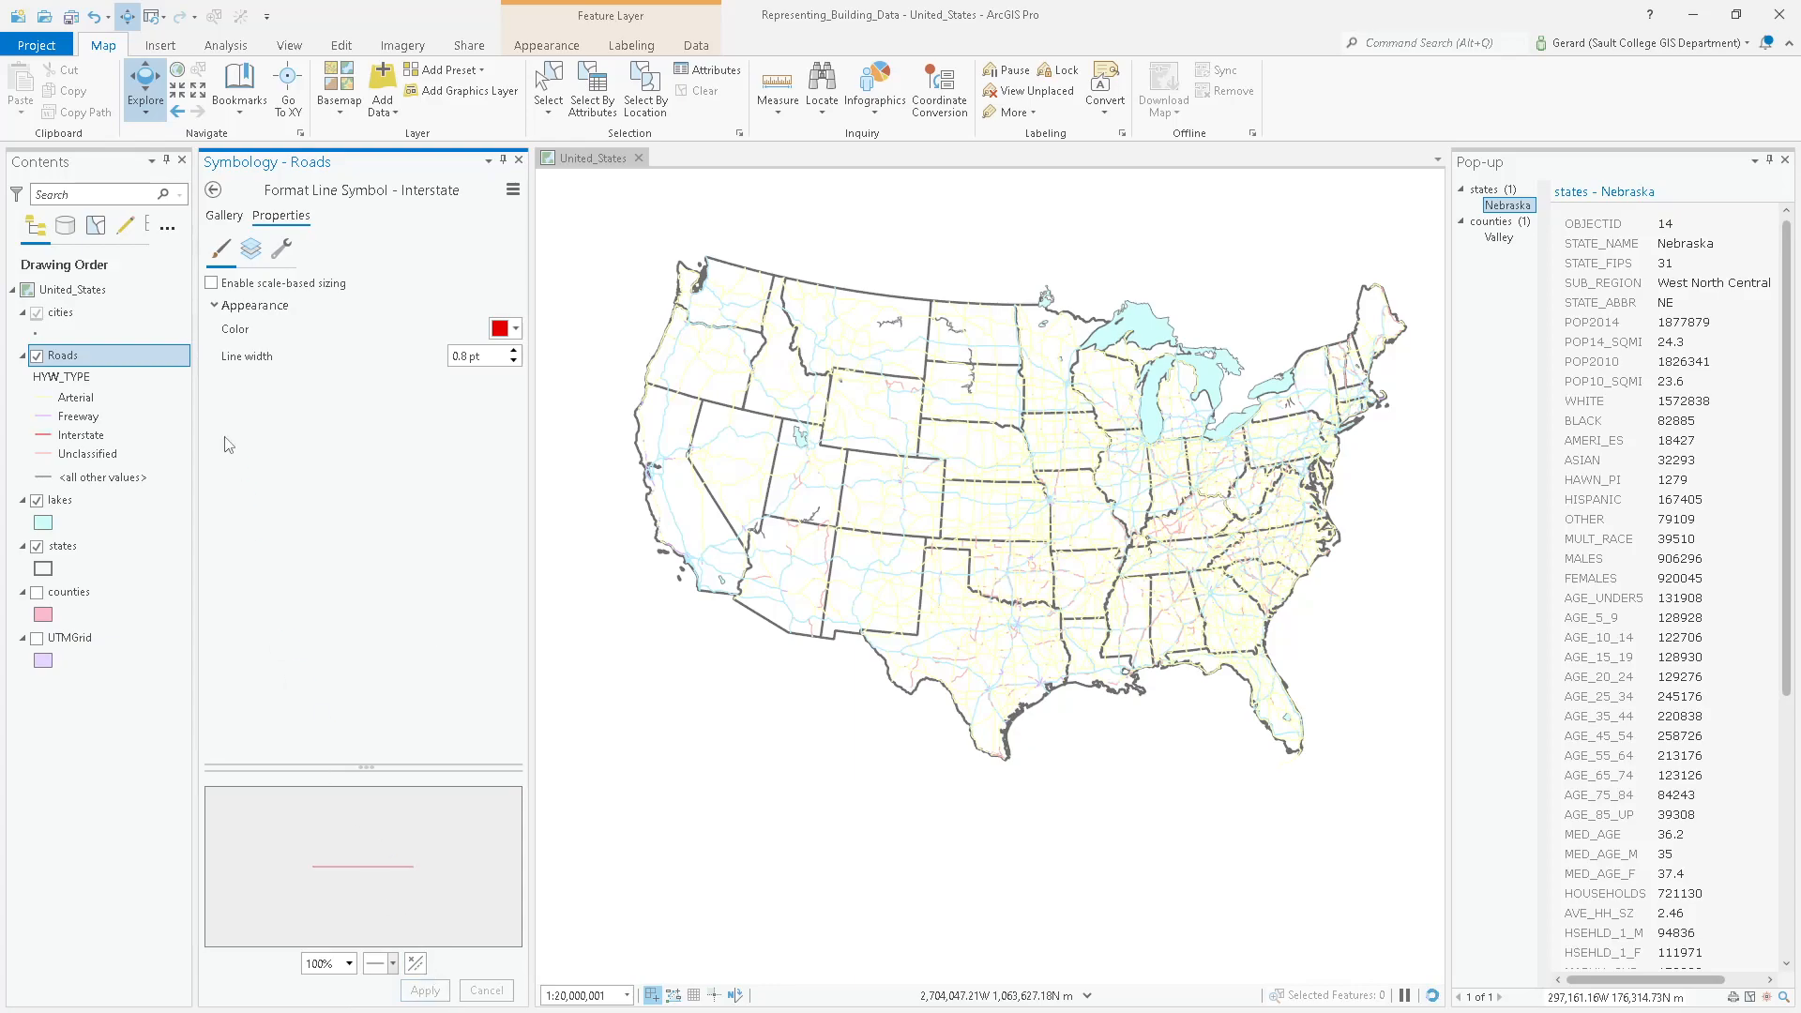
click(225, 218)
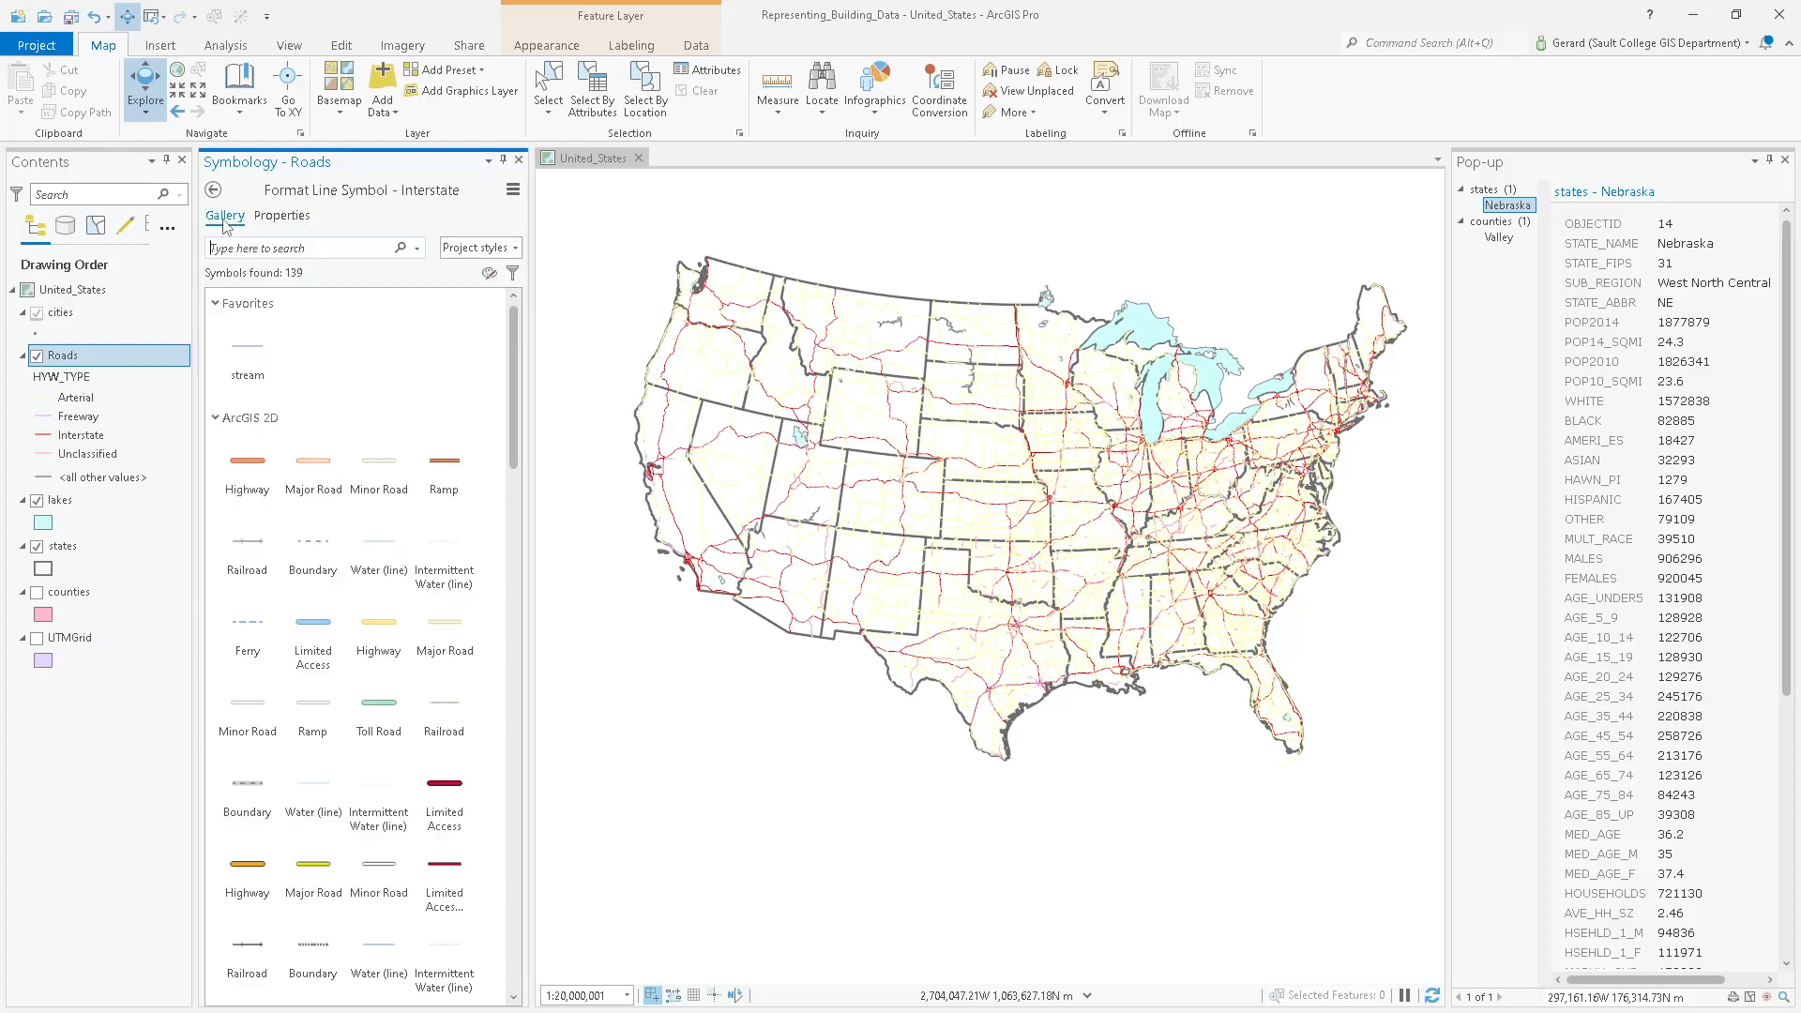
click(294, 216)
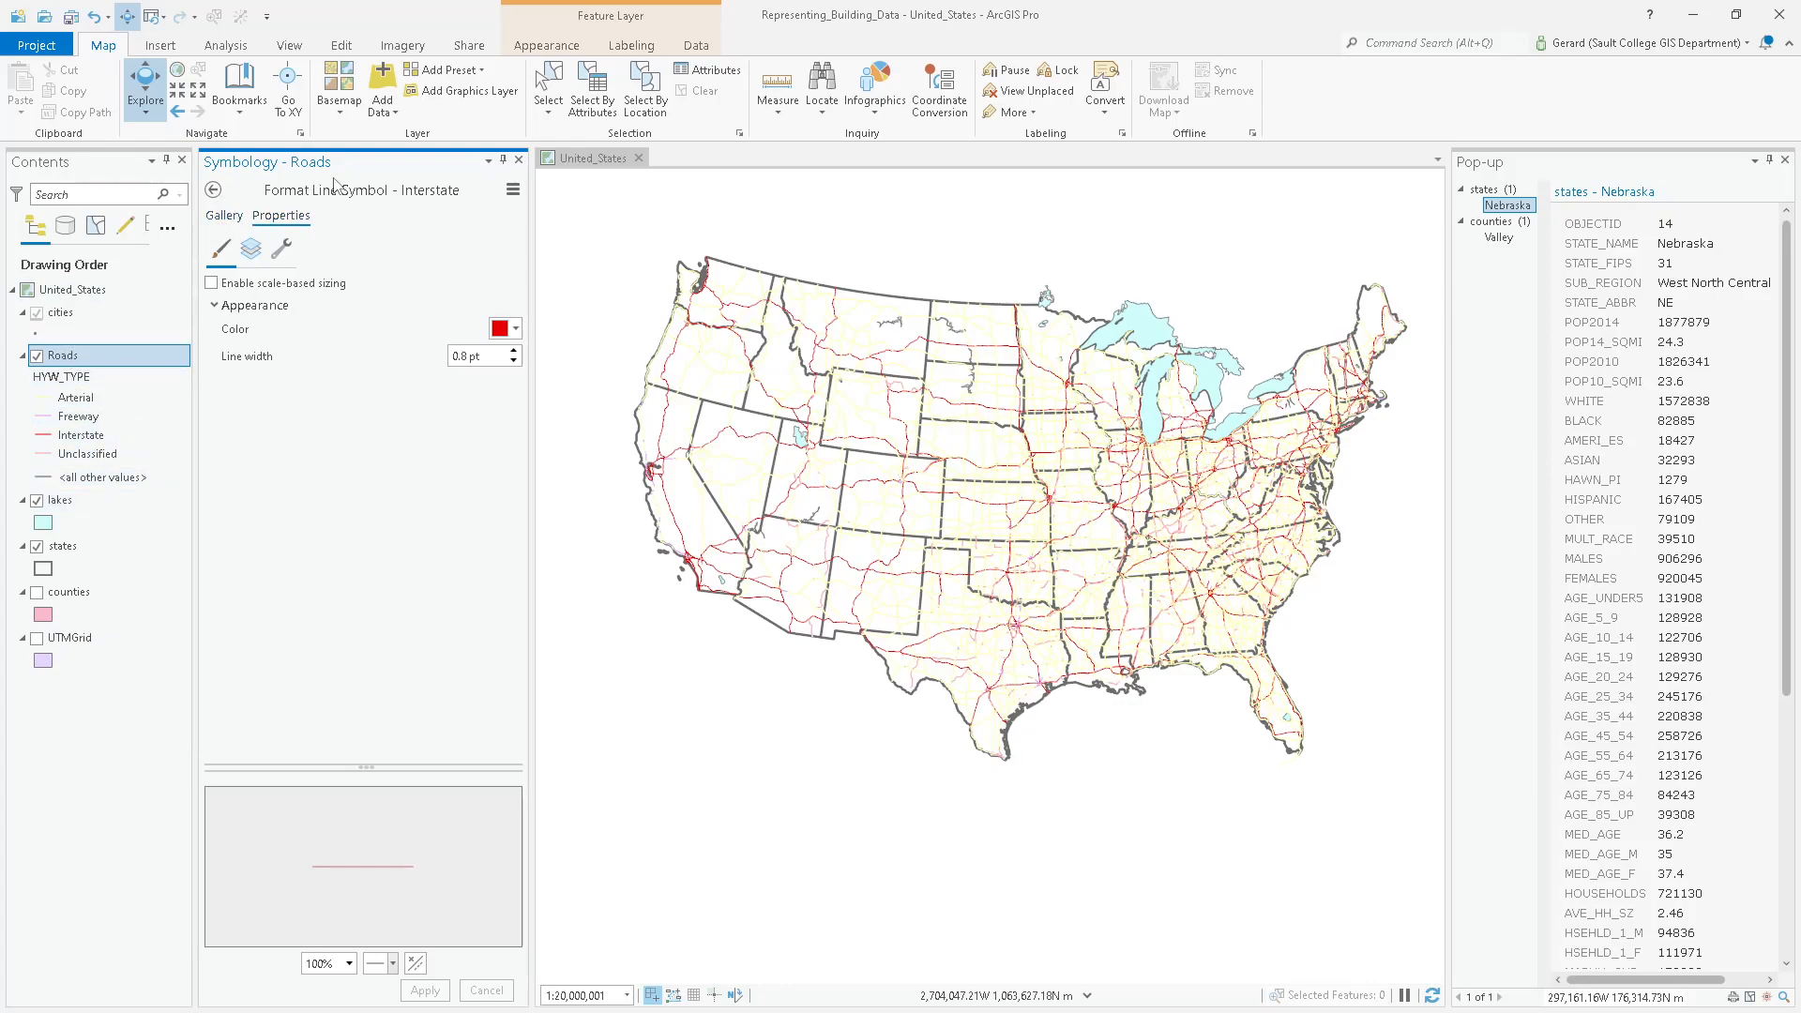
click(215, 192)
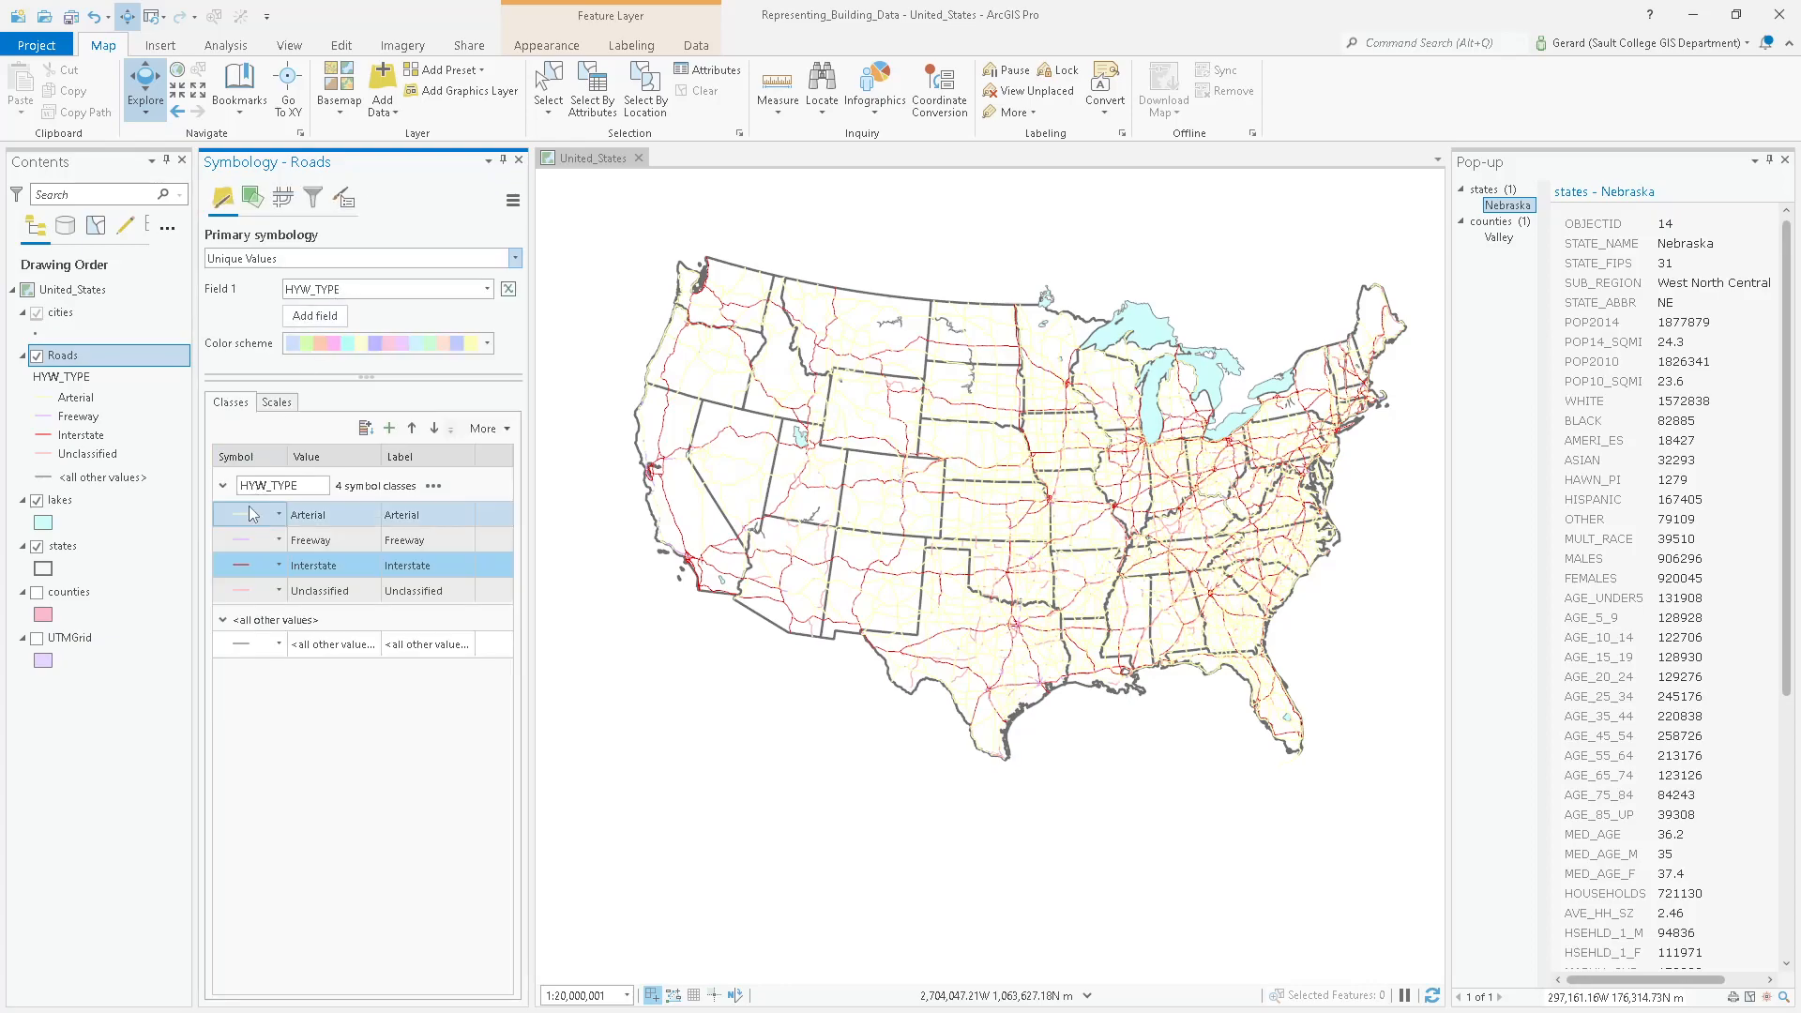
Remove the Arterial and Unclassified classes from the Roads unique values, keeping Freeway and Interstate.
right_click(327, 521)
click(384, 719)
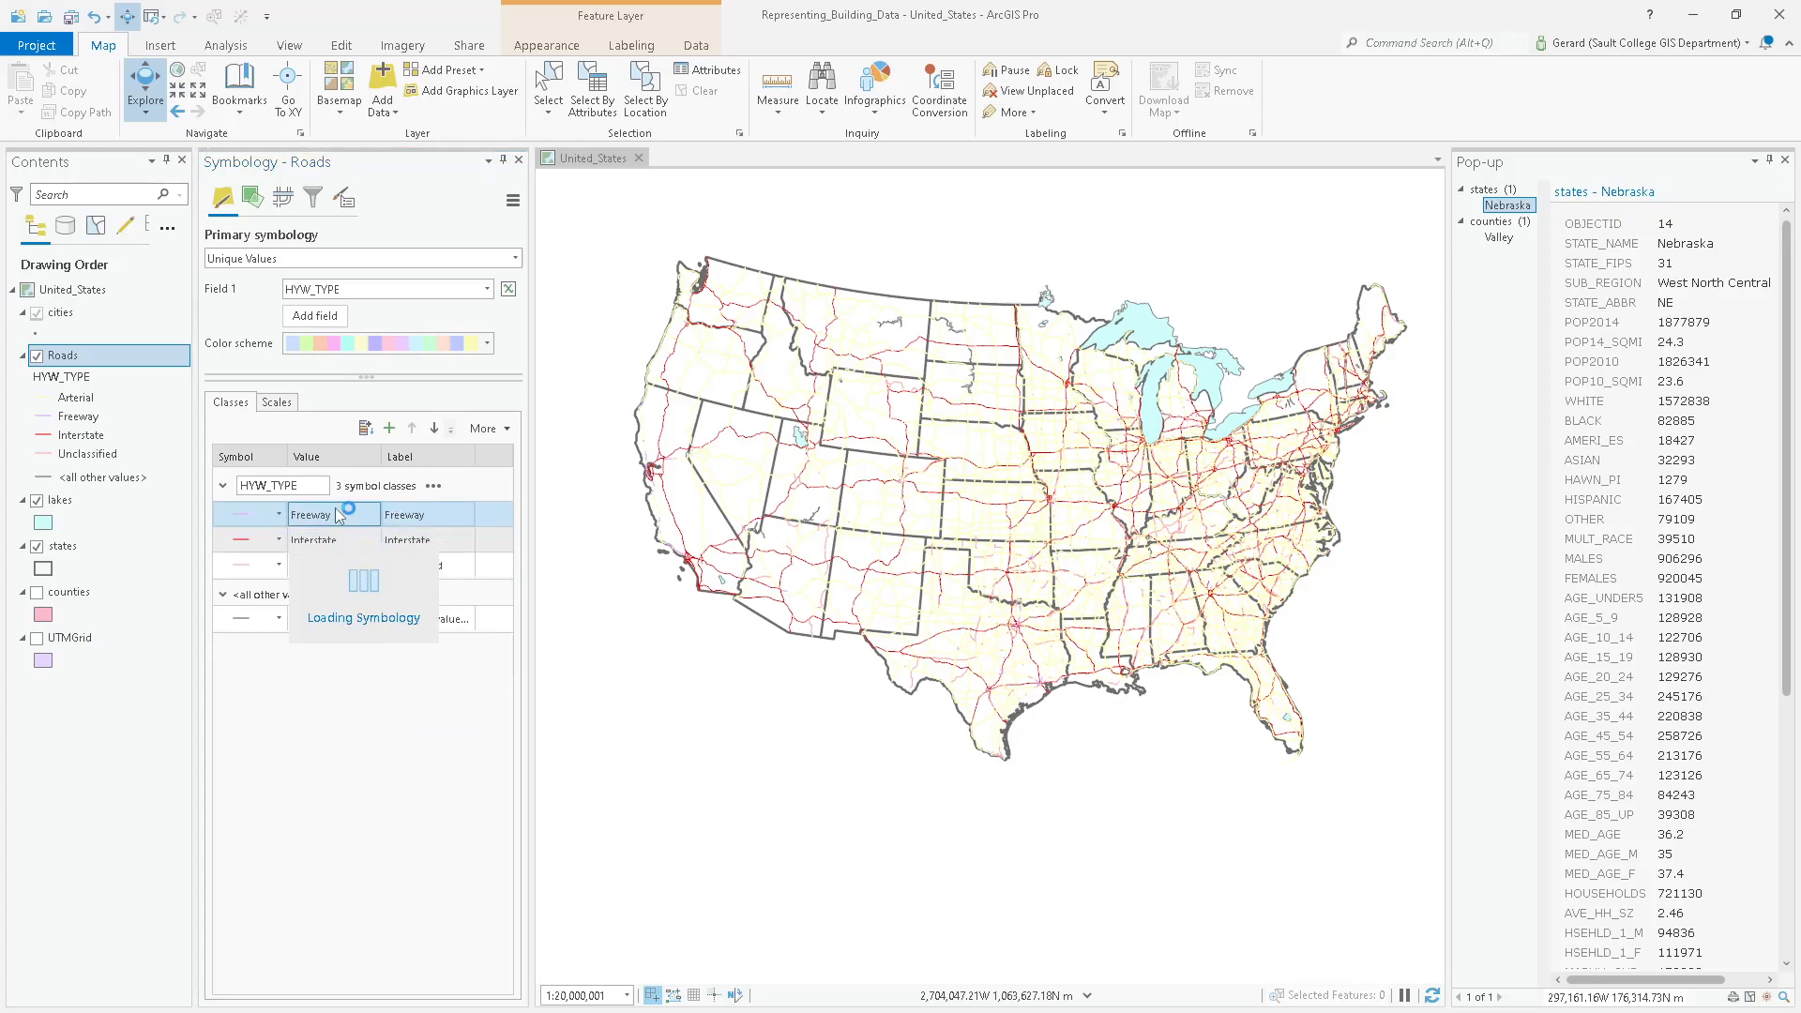
right_click(339, 516)
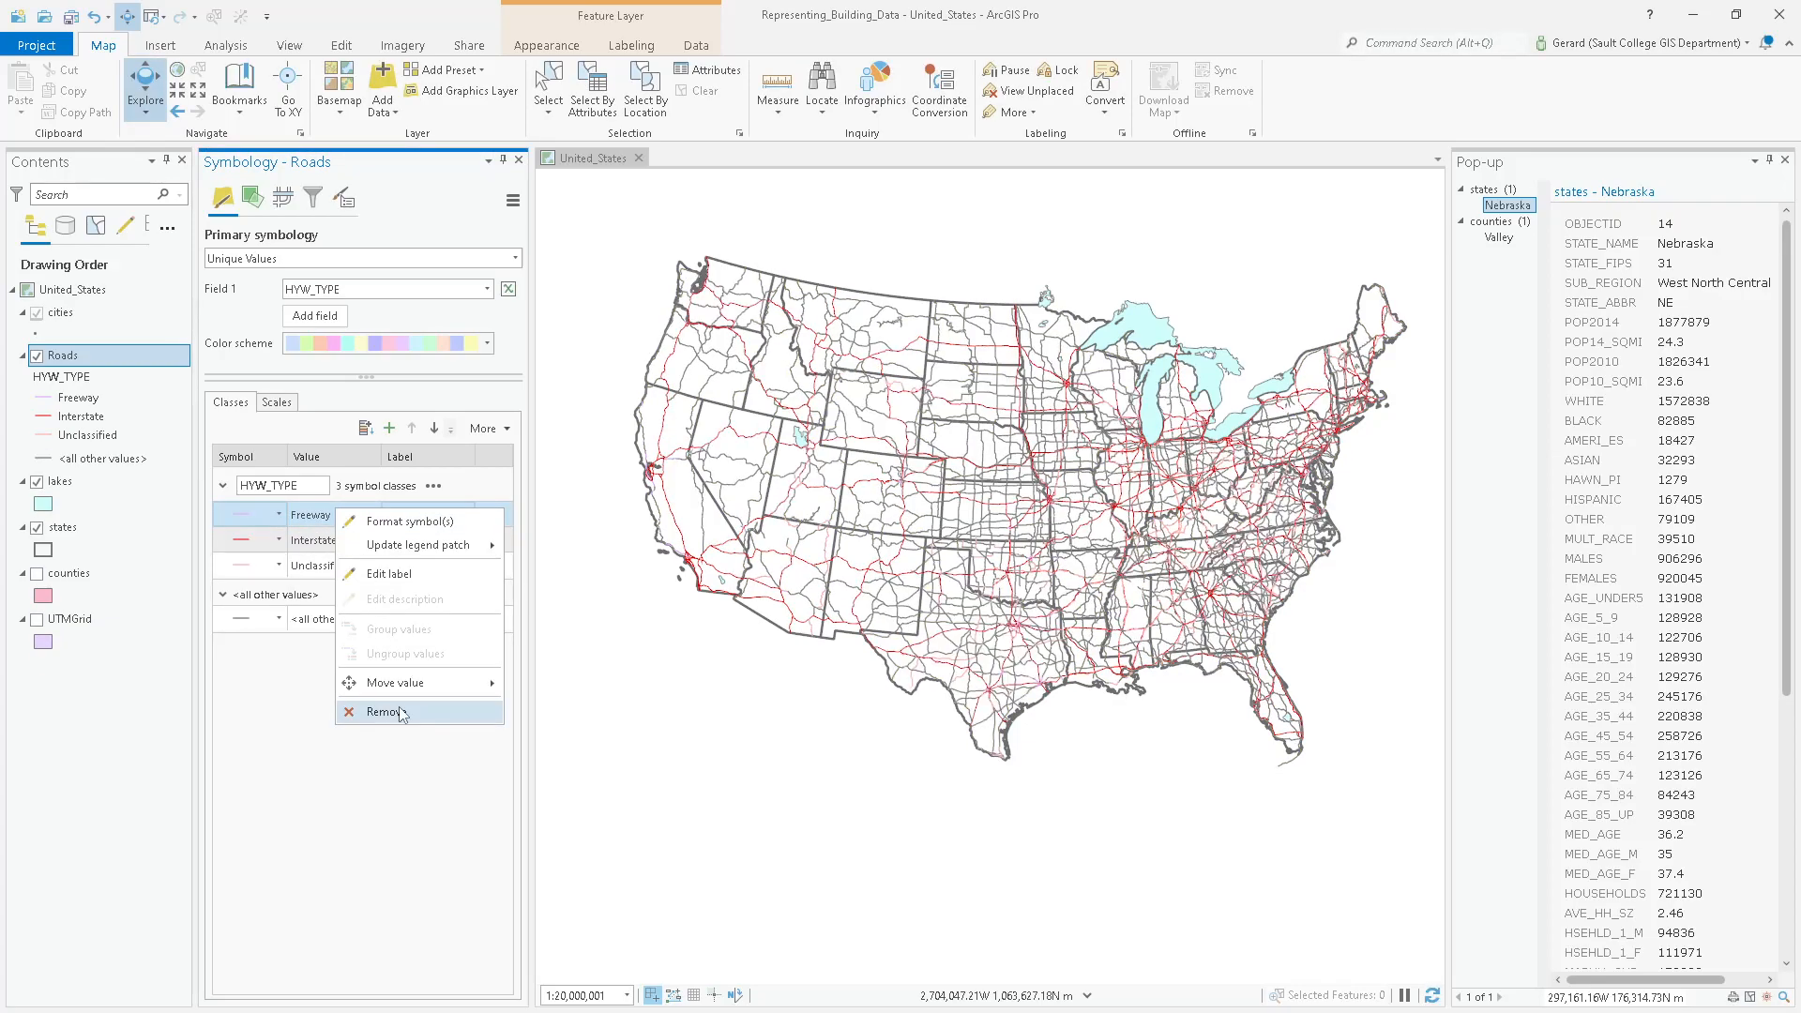
click(395, 783)
right_click(346, 560)
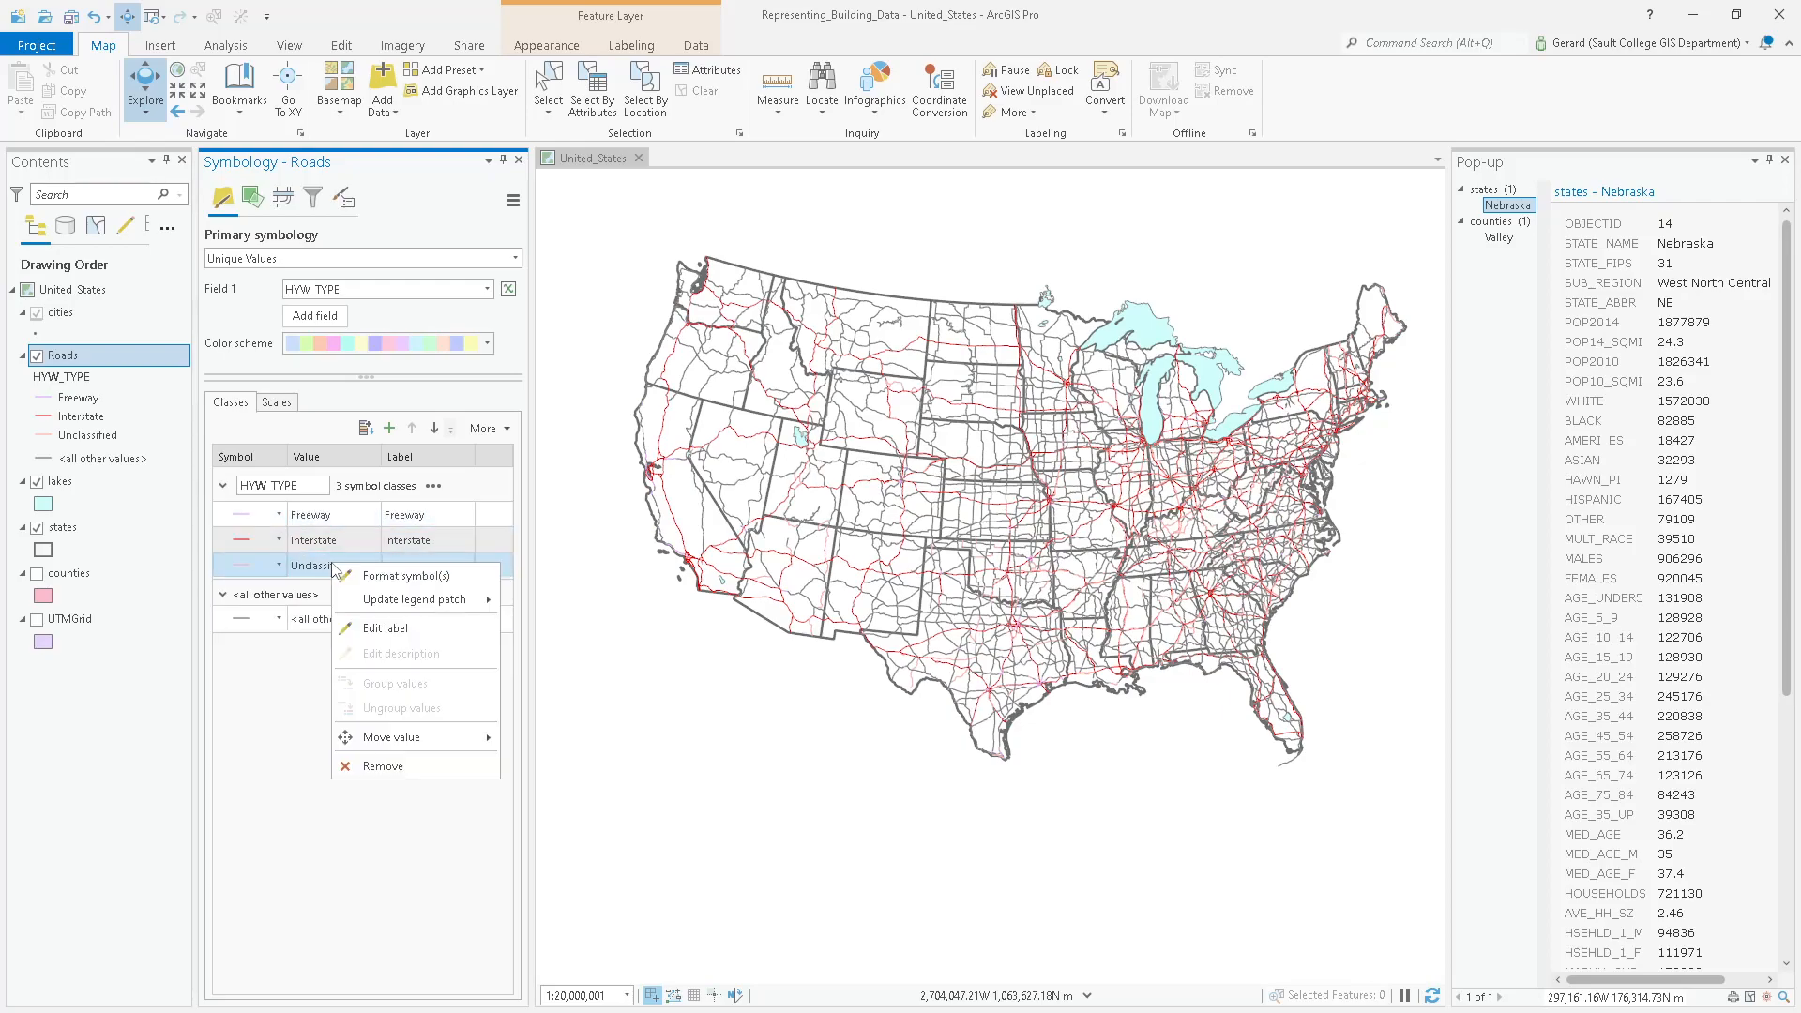
click(392, 766)
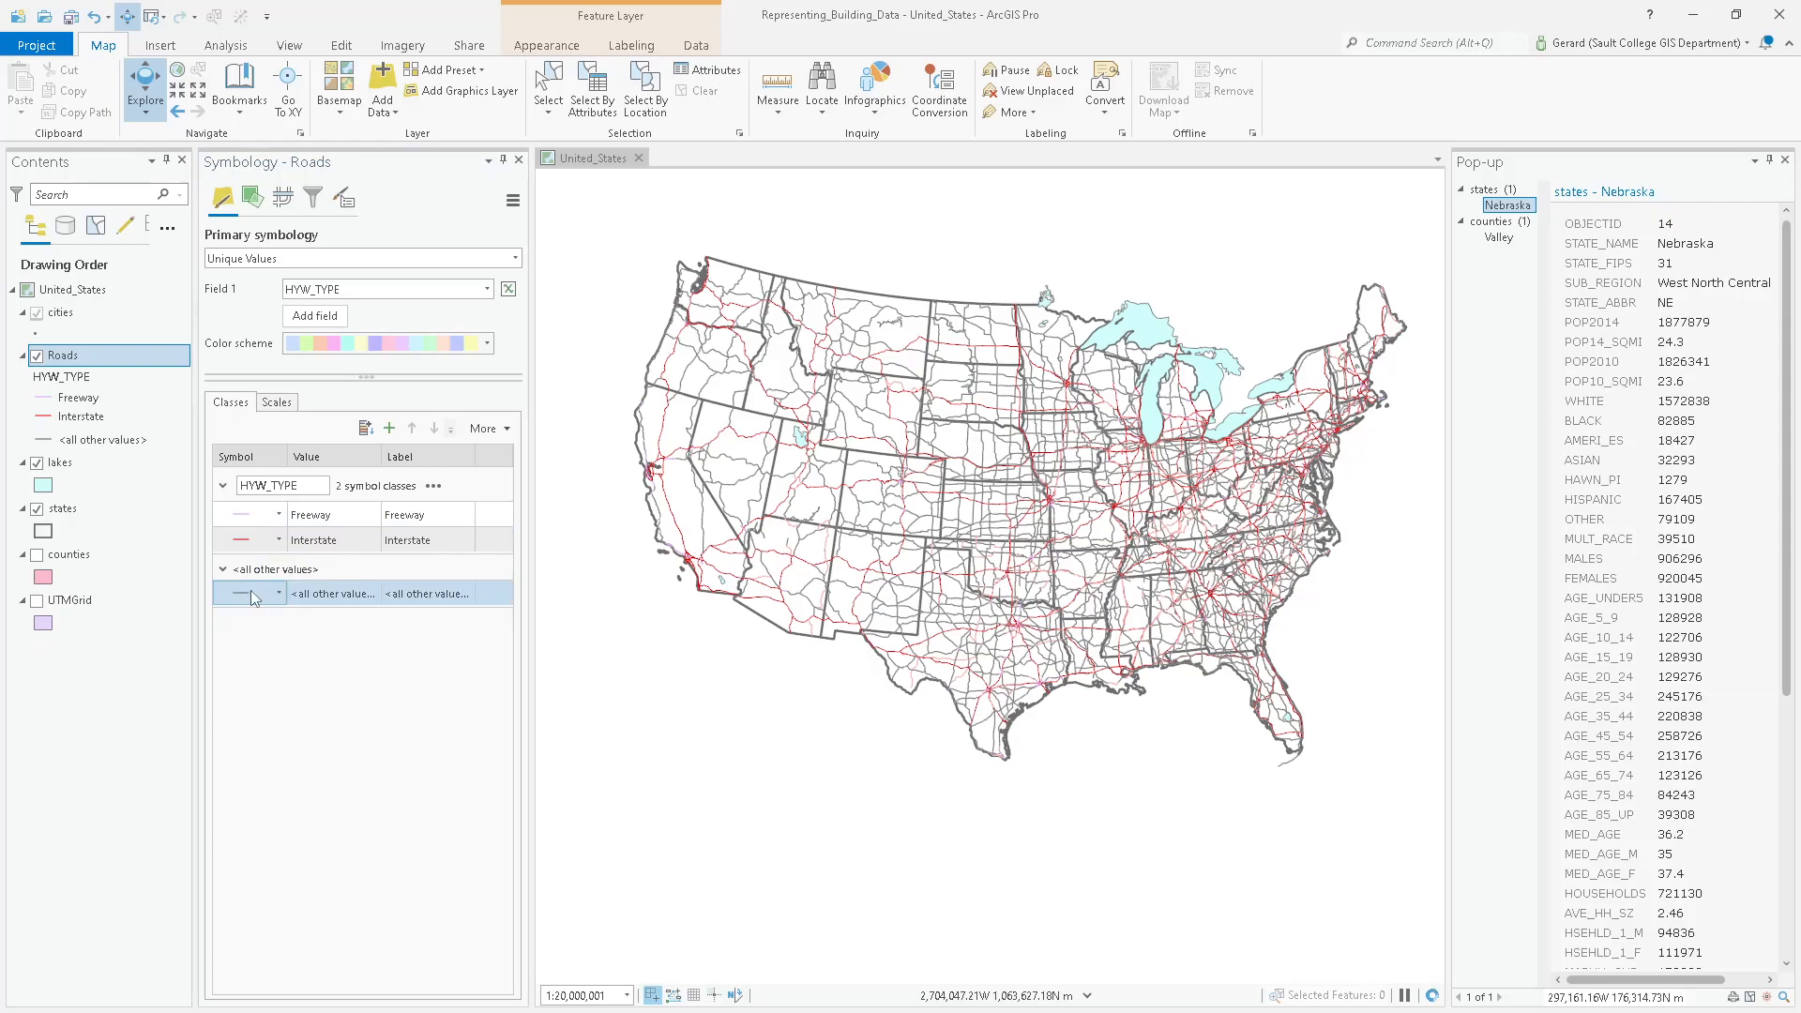
Format the symbol for all other road values as a black line 0.2 pt wide and apply it.
click(242, 595)
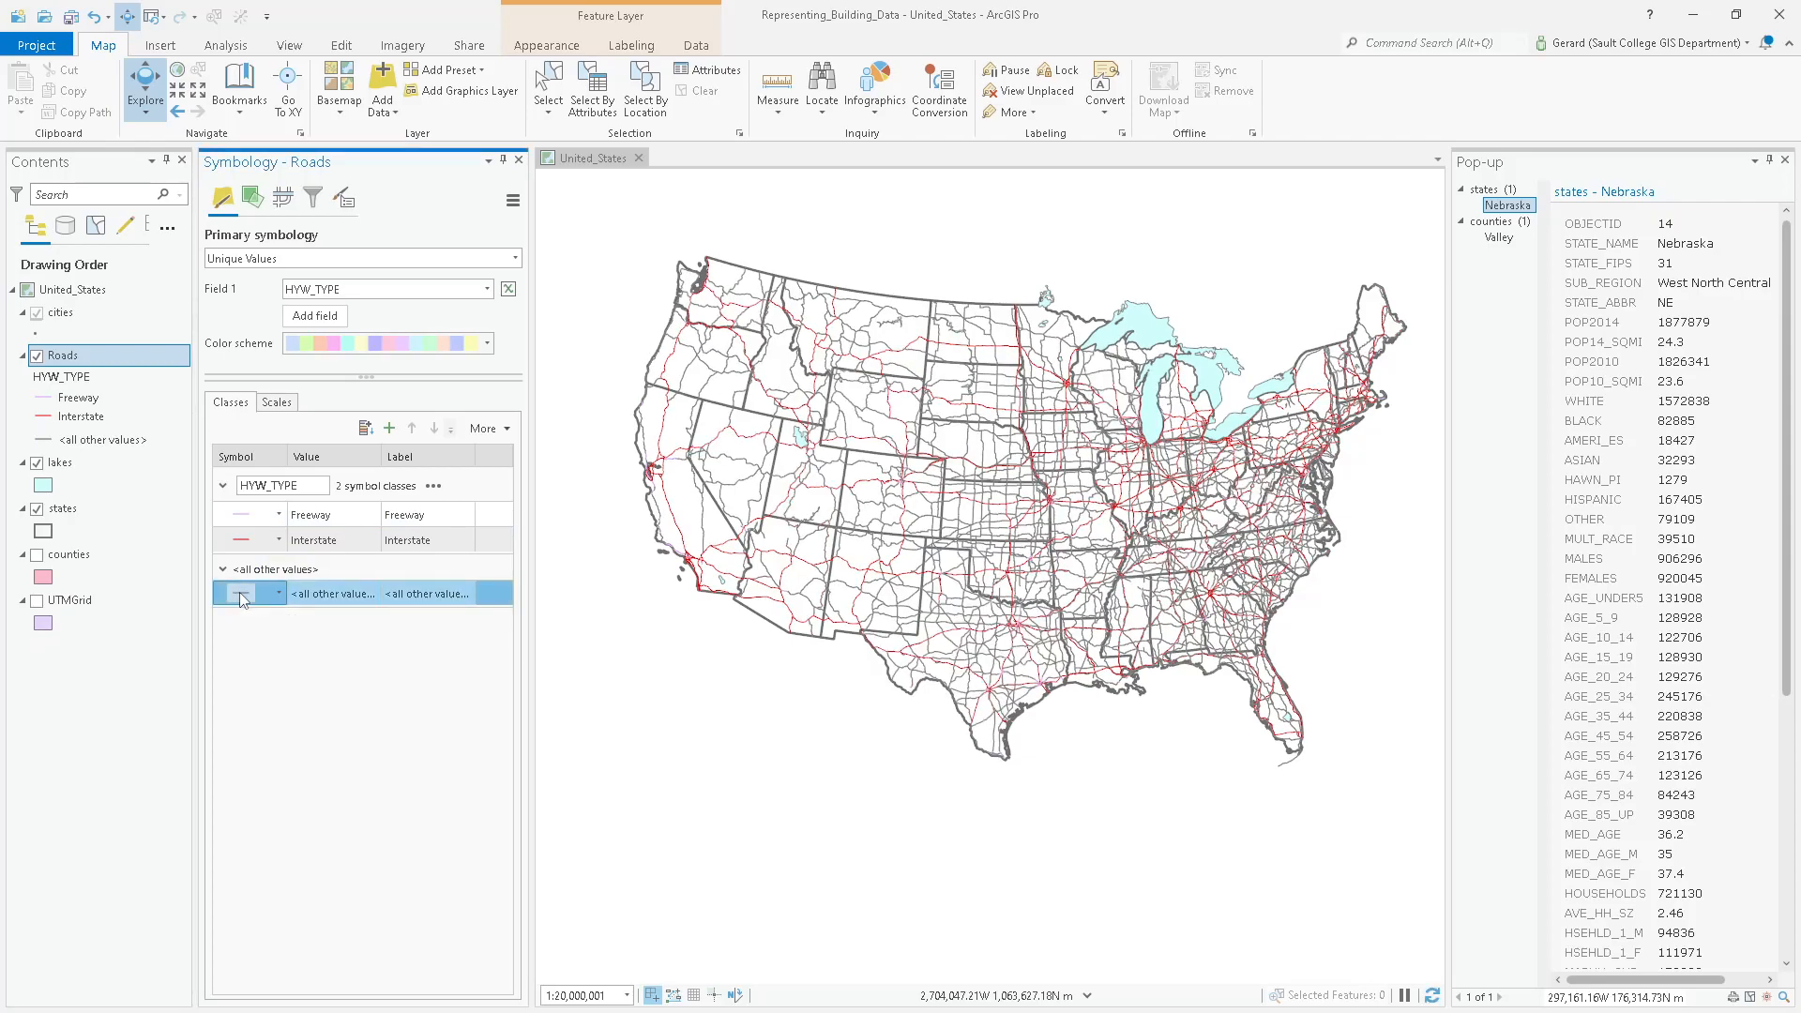
click(239, 593)
click(499, 329)
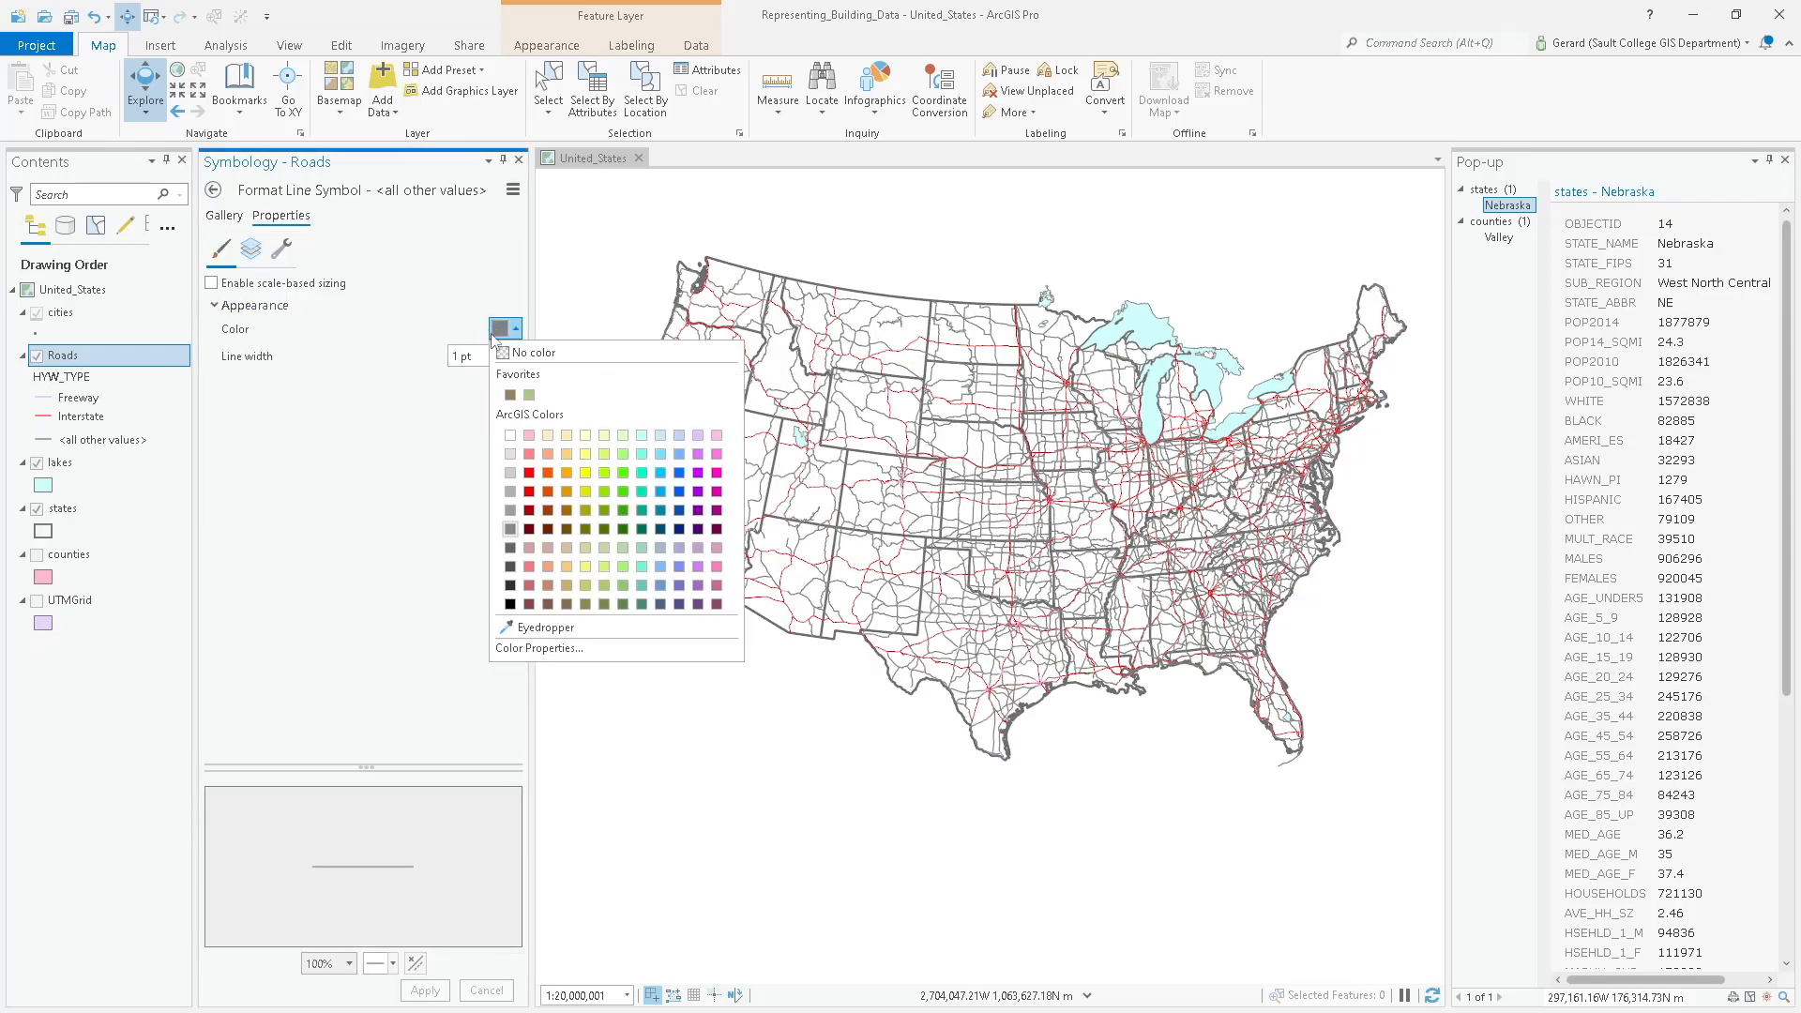
click(511, 604)
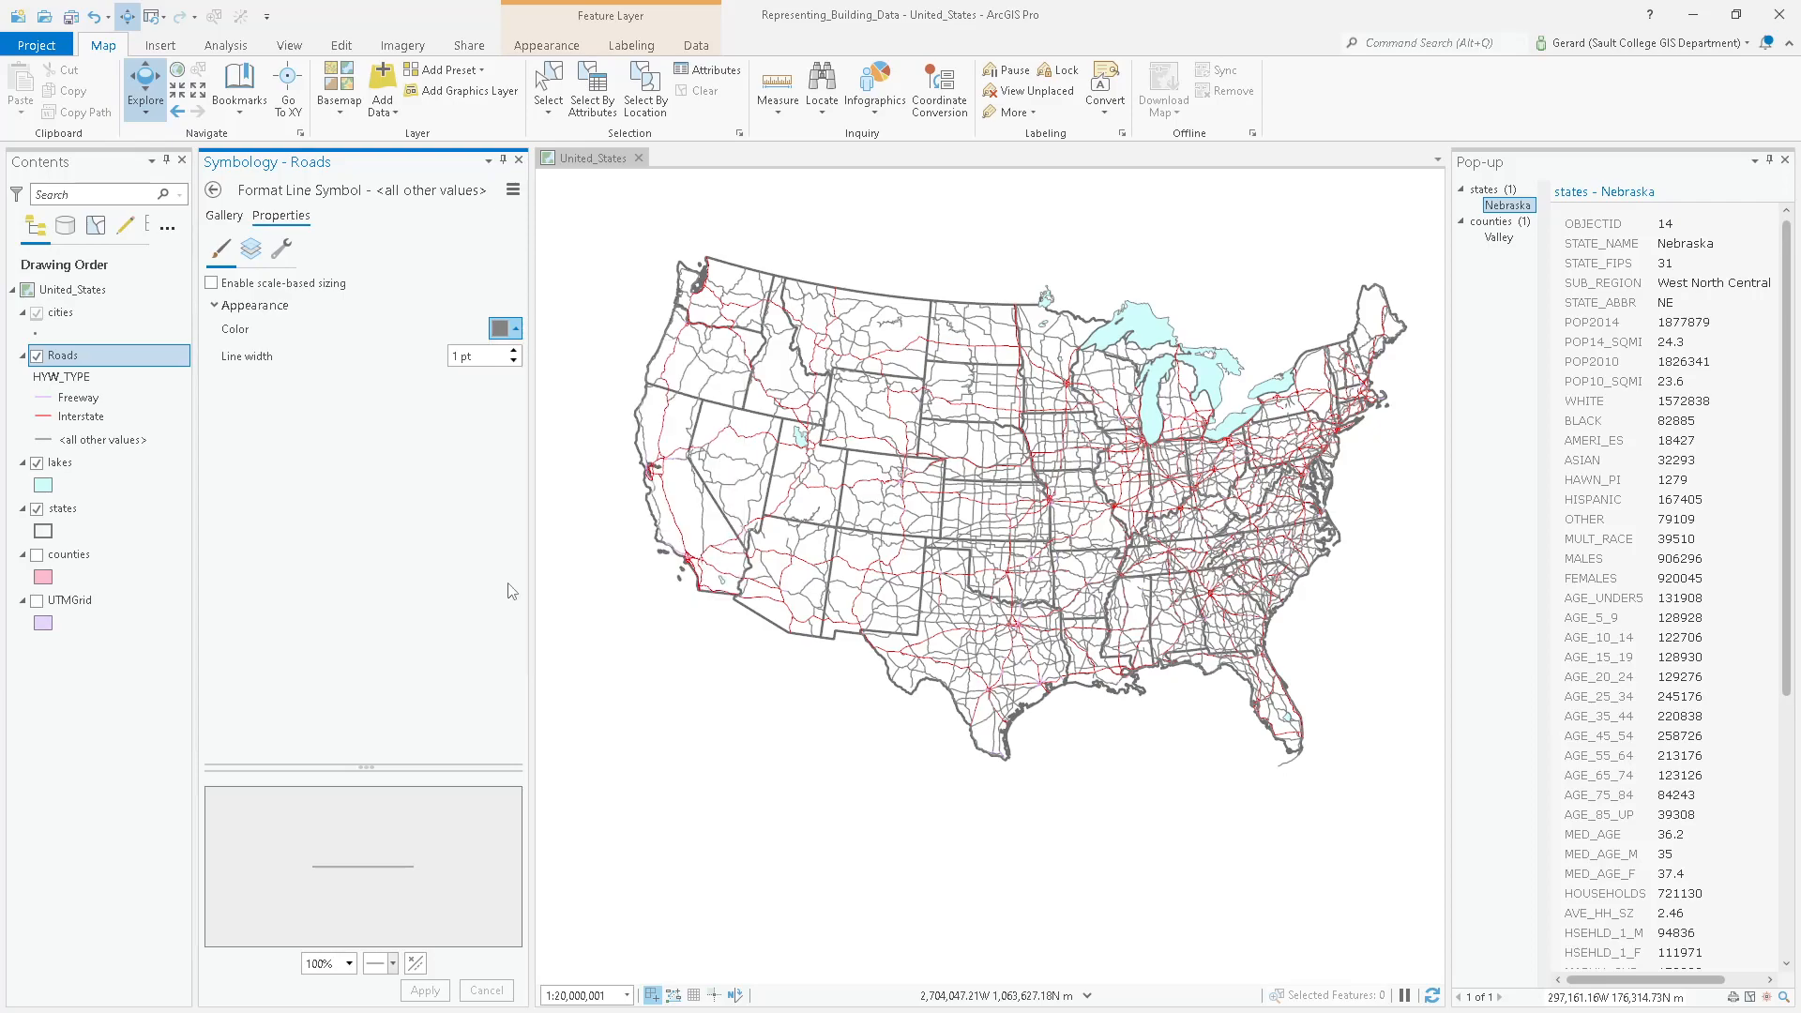
click(454, 357)
text(0.2)
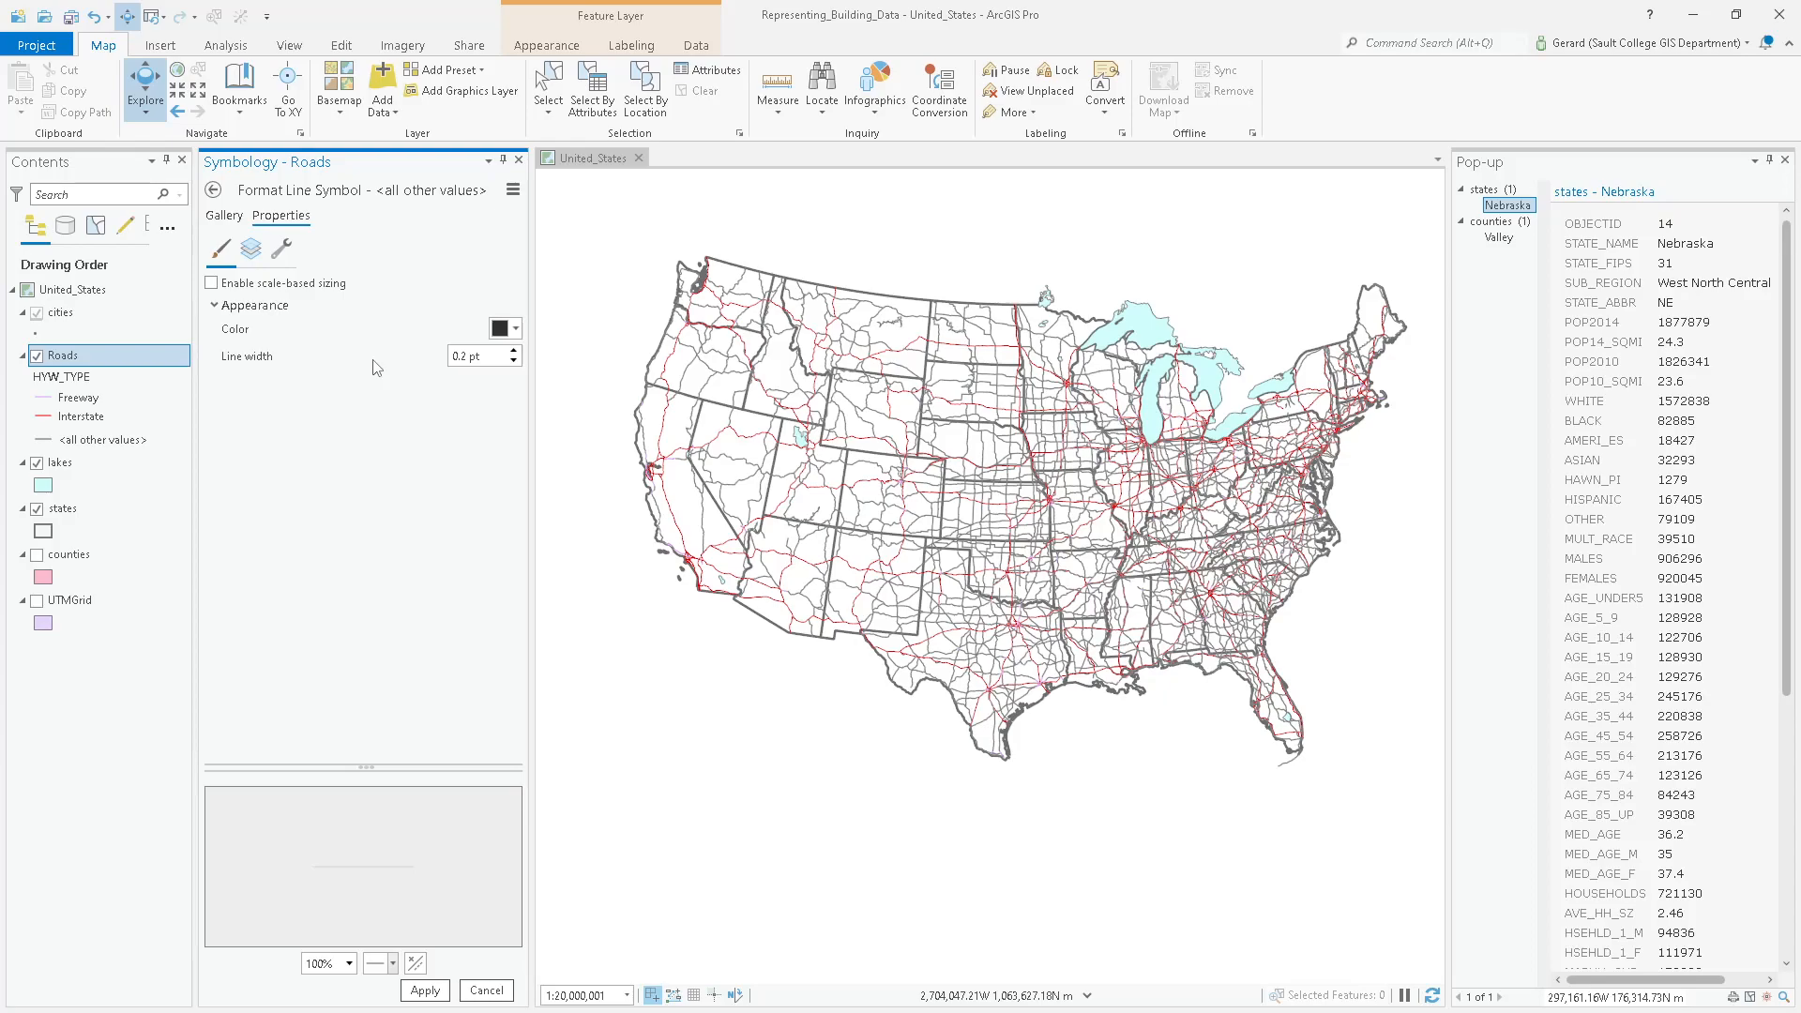
click(425, 990)
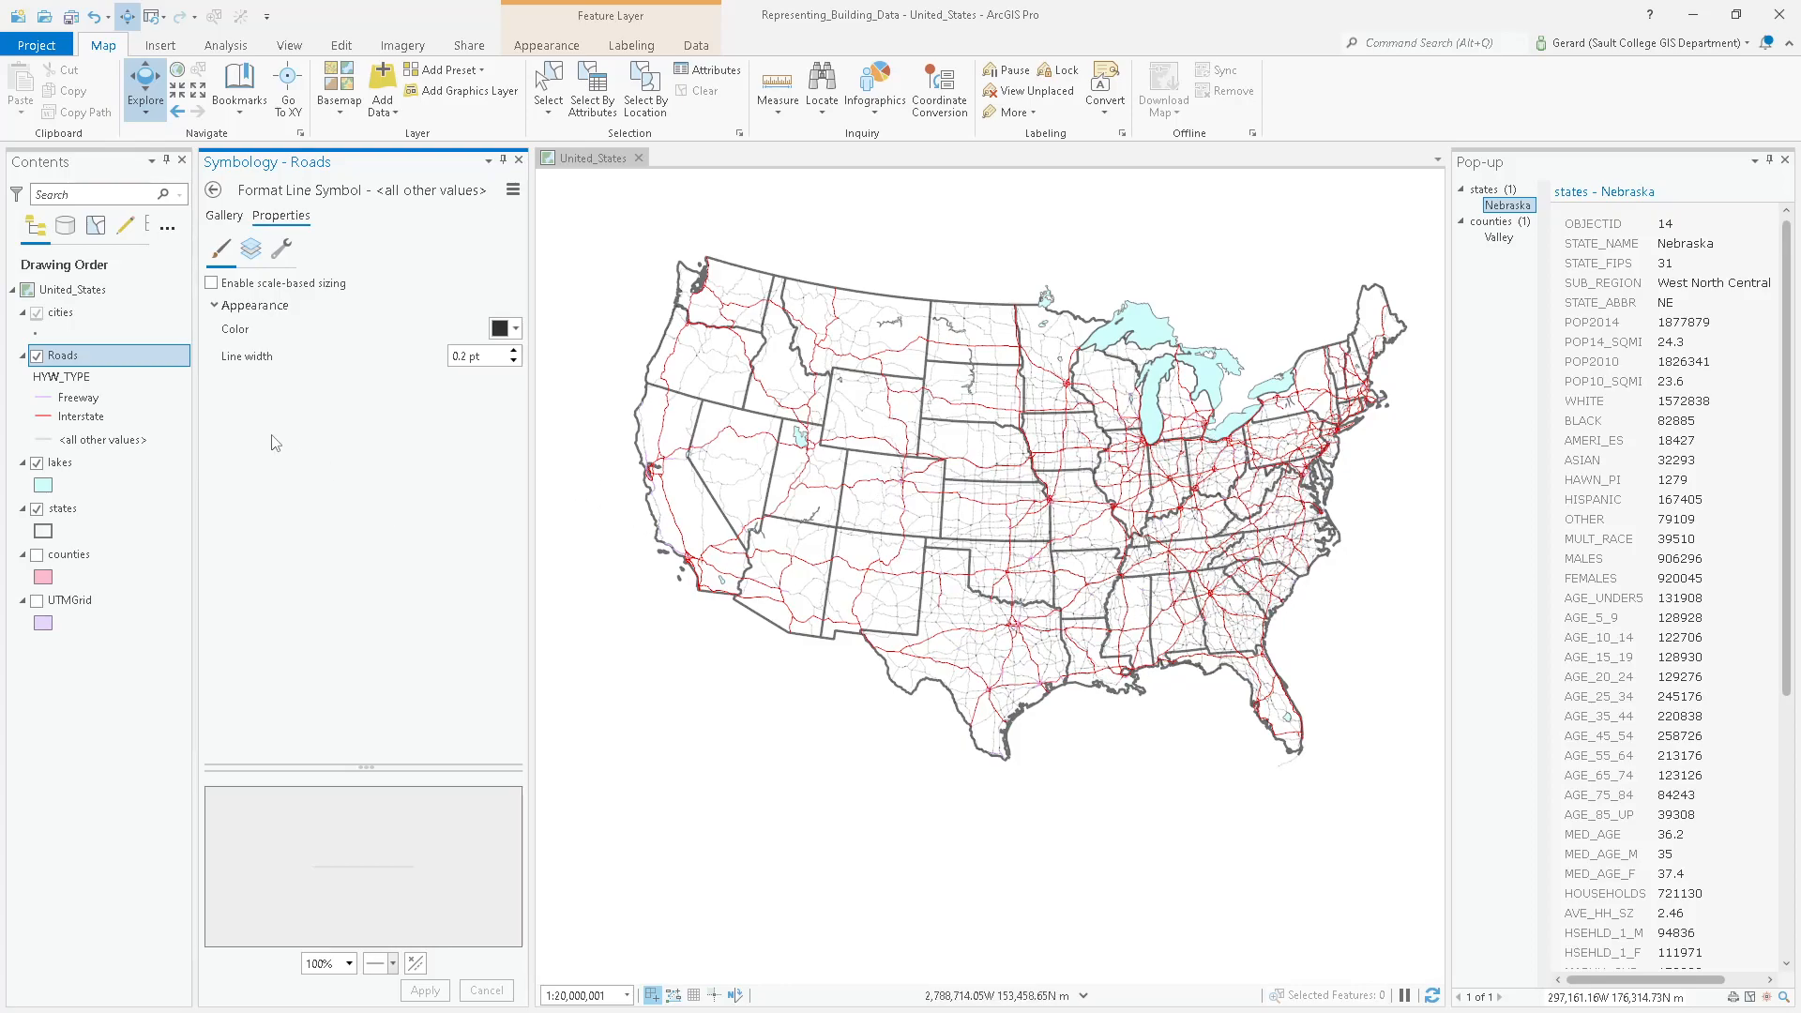
Format the Freeway class with a Poinsettia Red line 0.8 pt wide and apply it.
click(45, 401)
text(0.8)
click(504, 328)
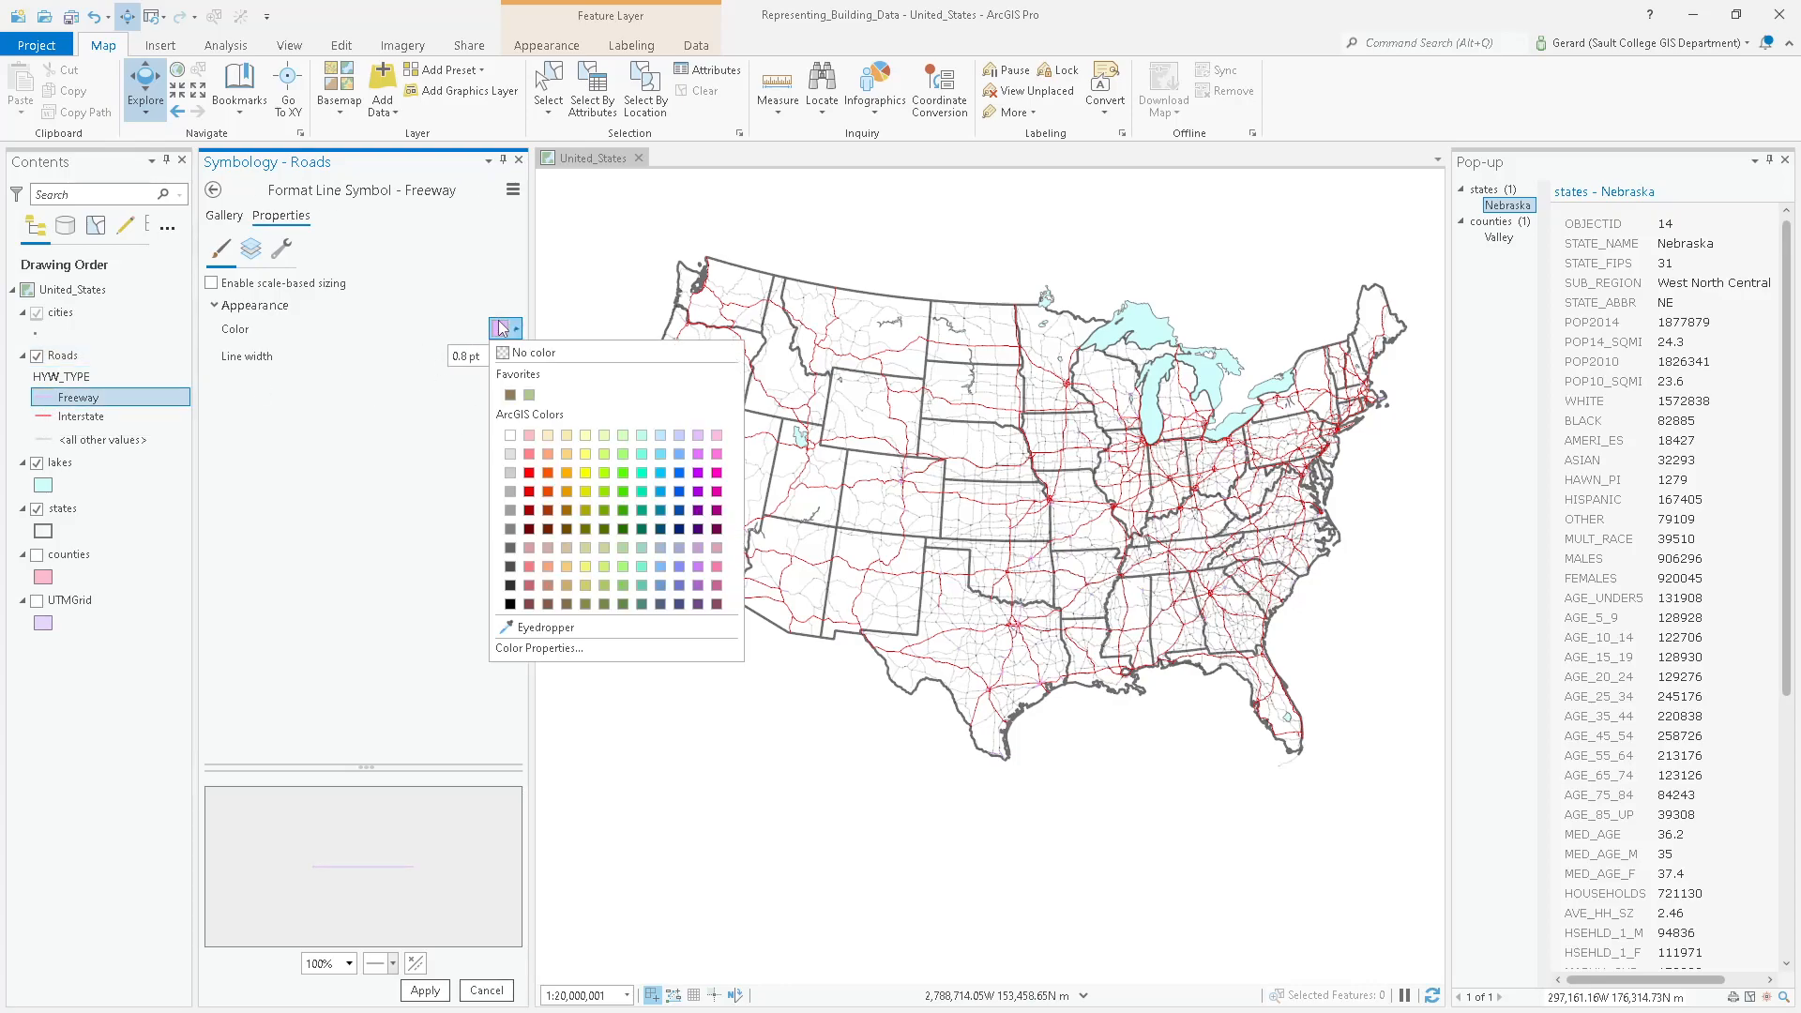
click(531, 483)
click(425, 990)
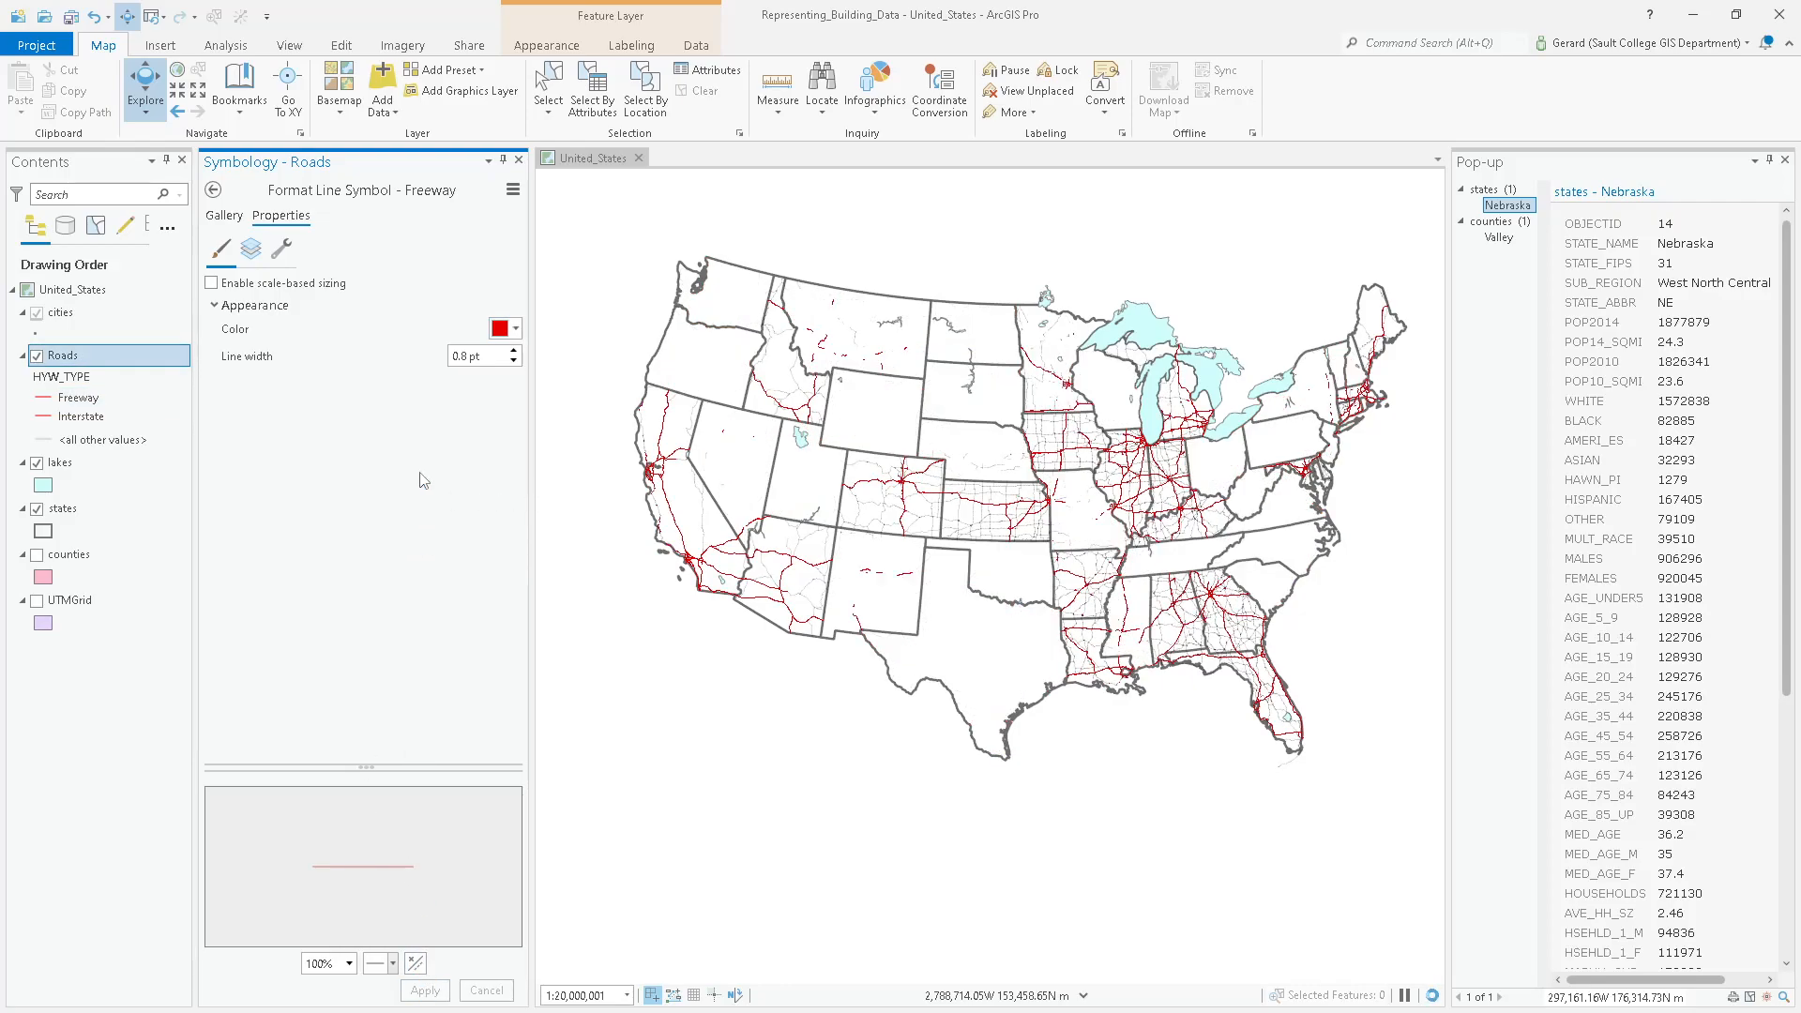